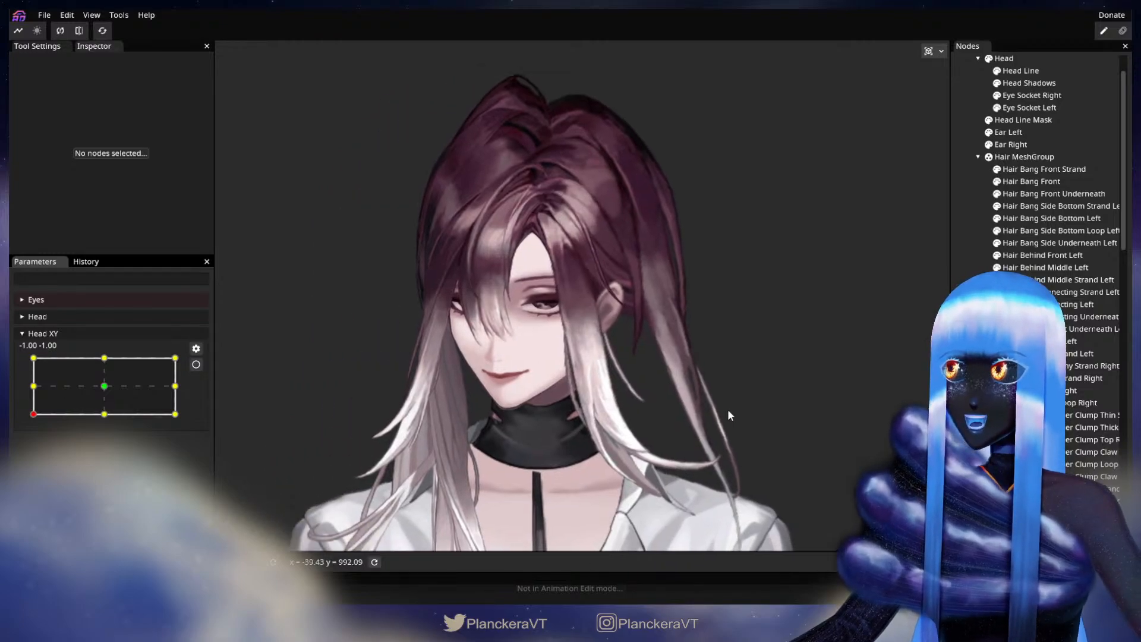
# - Set the Head XY parameter to its -1.00, 1.00 keypoint and arm it for editing
pyautogui.scroll(2, 737, 421)
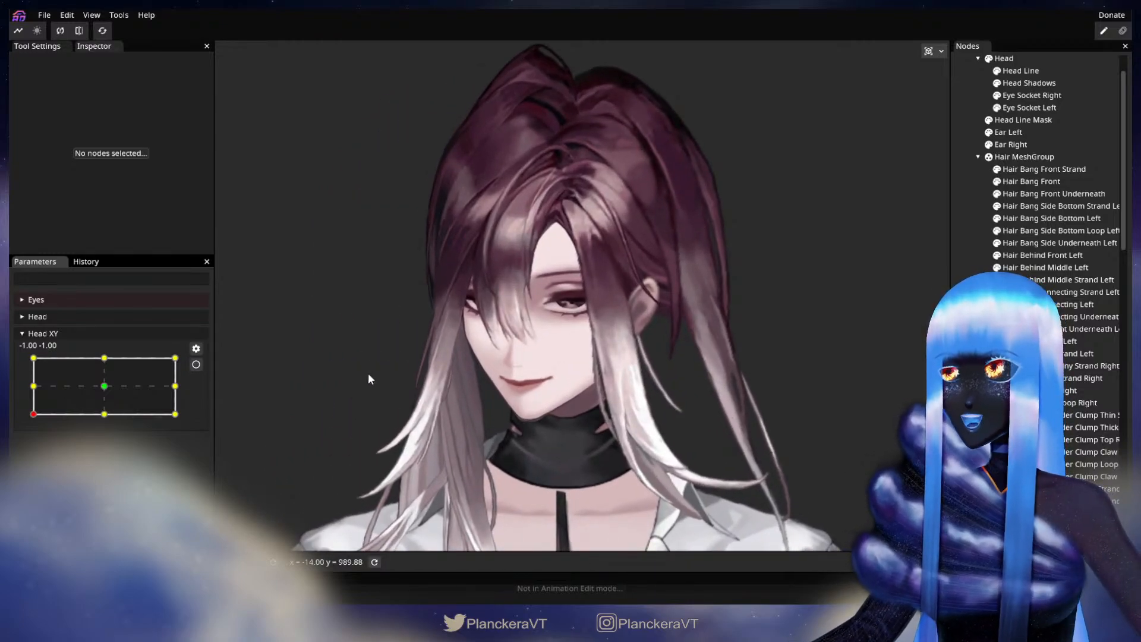
pyautogui.moveTo(34, 414); pyautogui.dragTo(14, 354)
pyautogui.click(195, 364)
pyautogui.scroll(2, 763, 360)
pyautogui.moveTo(761, 344); pyautogui.dragTo(650, 407)
pyautogui.scroll(1, 651, 407)
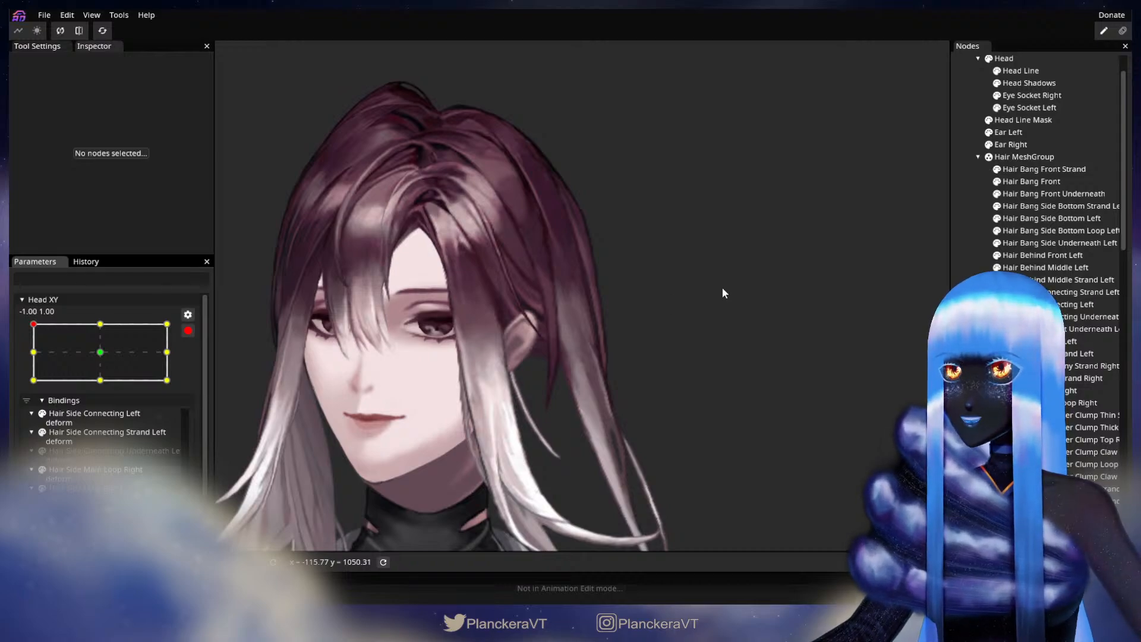
# - Nudge the Hair Behind Middle Left mesh using the Circle Brush at size 48.00, and deselect the part
pyautogui.moveTo(728, 295); pyautogui.dragTo(672, 306)
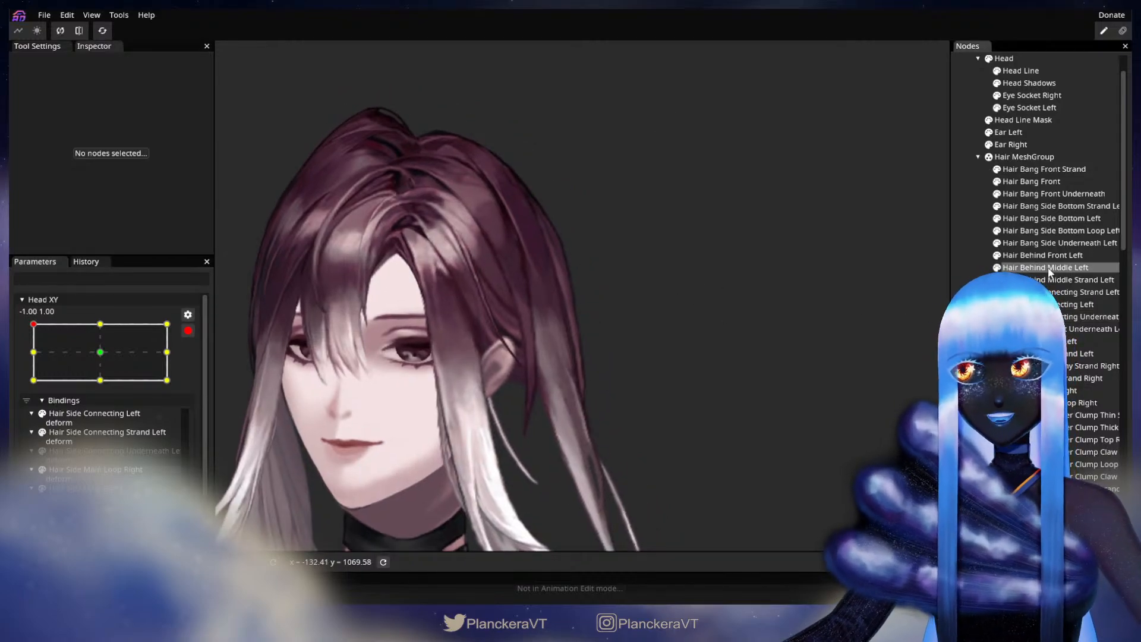
pyautogui.click(1049, 268)
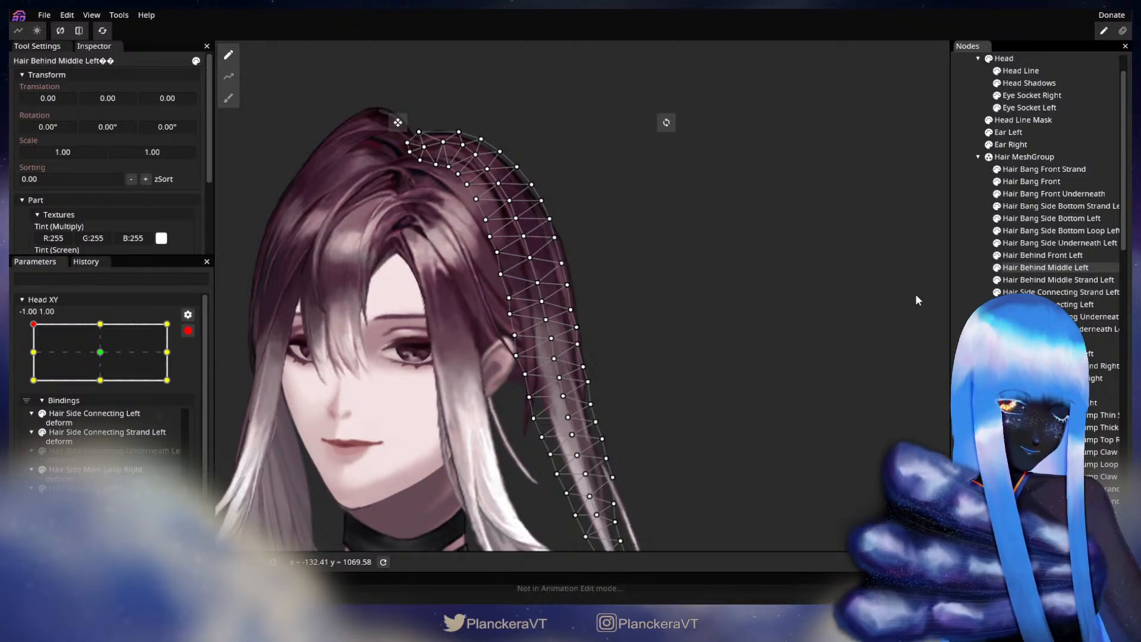
pyautogui.scroll(2, 706, 341)
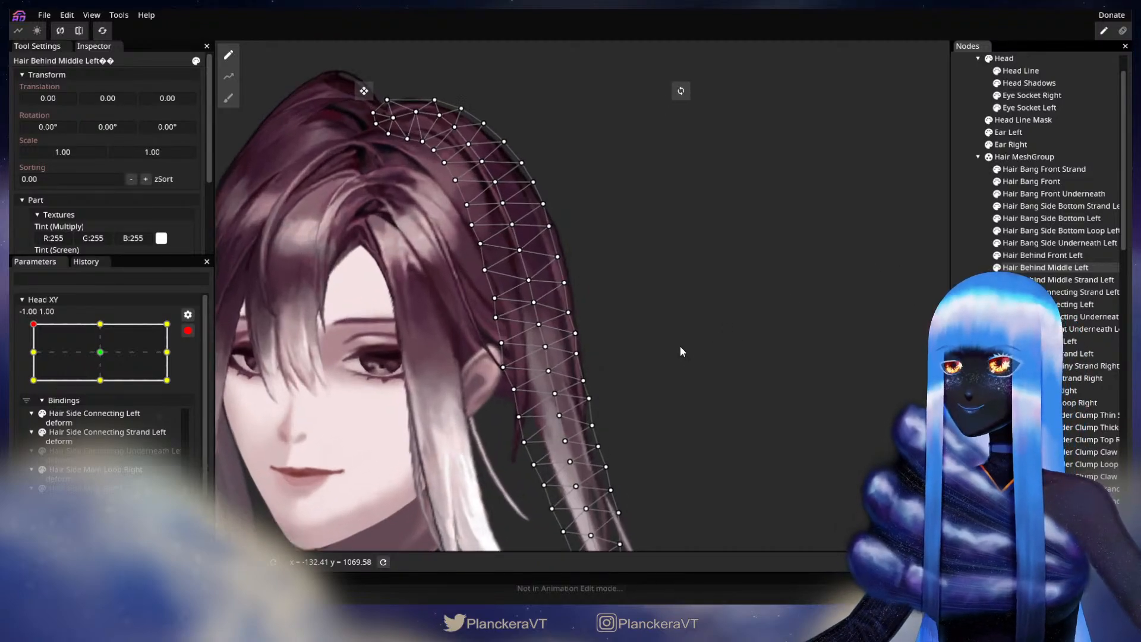
pyautogui.rightClick(666, 337)
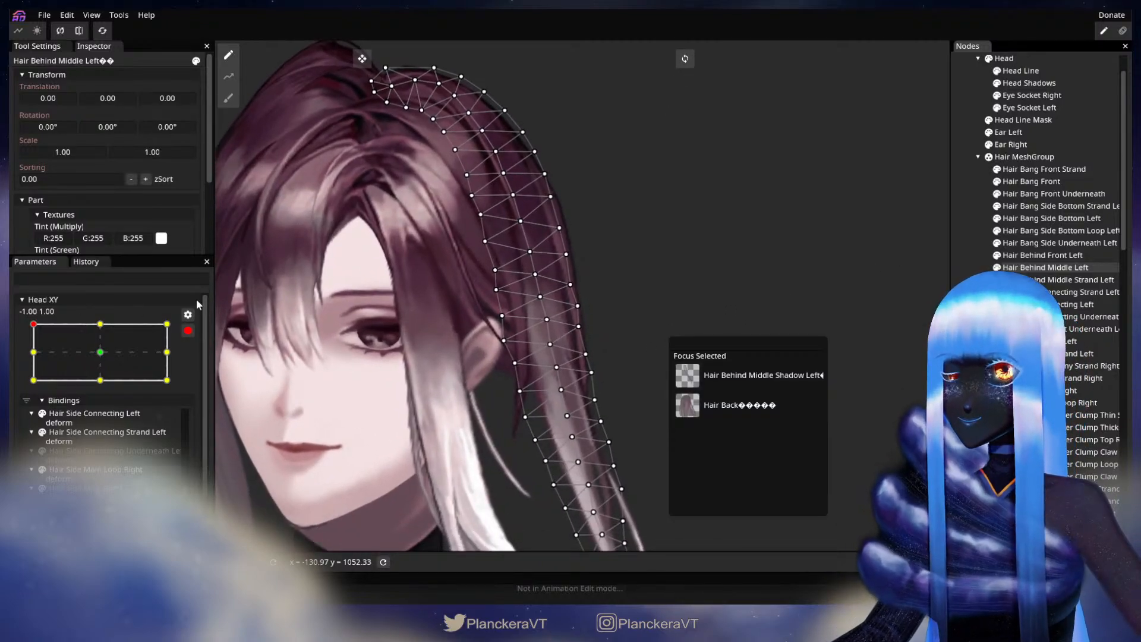
pyautogui.click(765, 265)
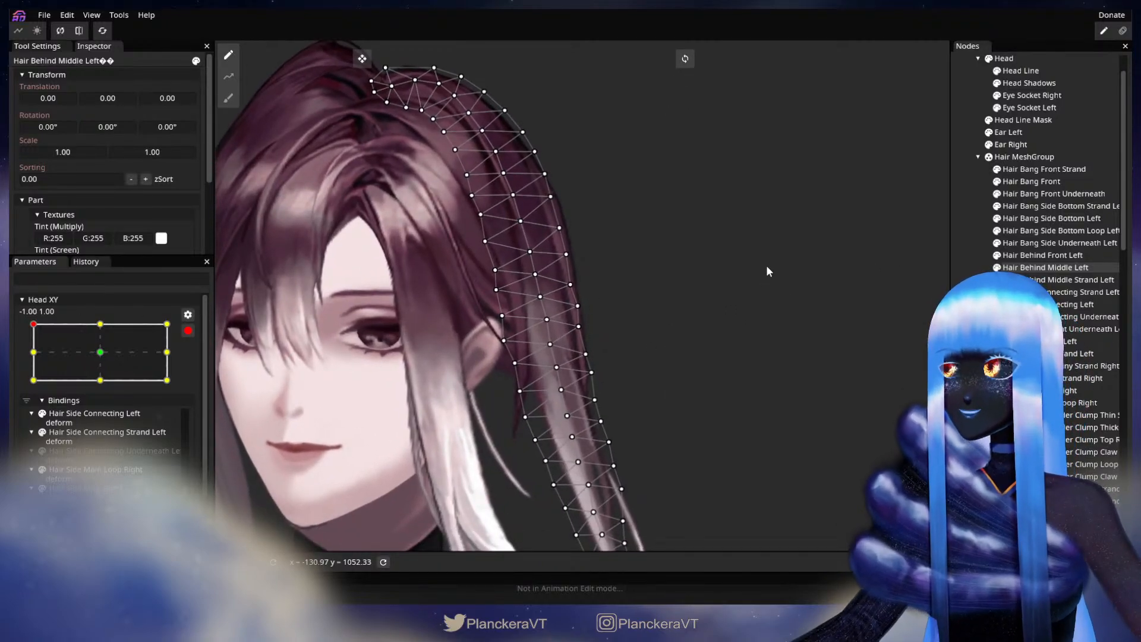
pyautogui.click(234, 105)
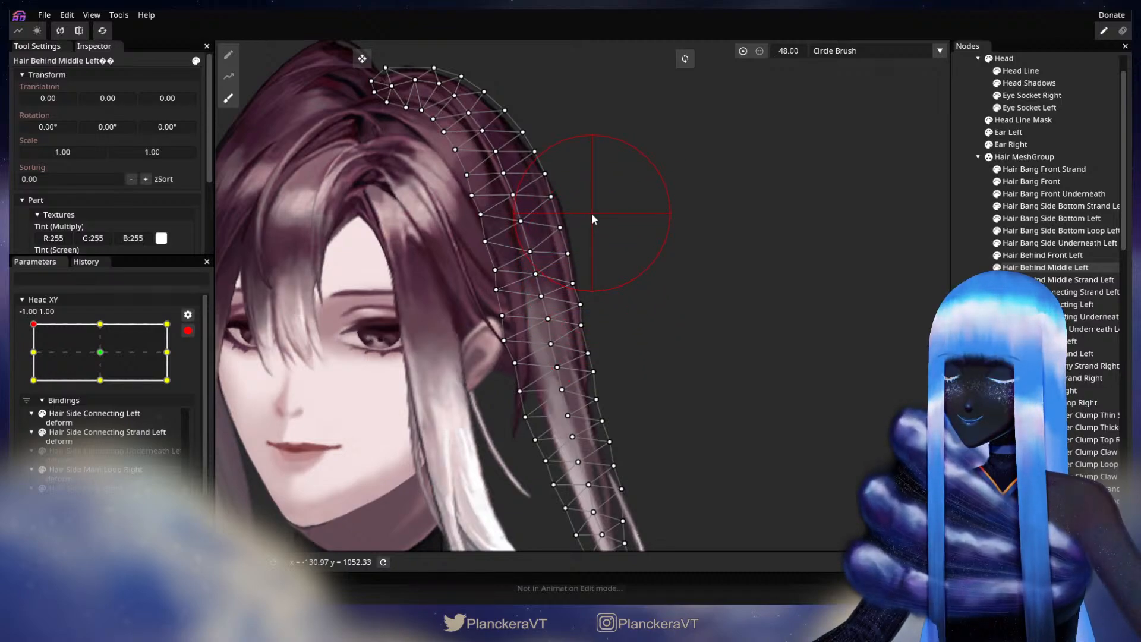
pyautogui.click(963, 324)
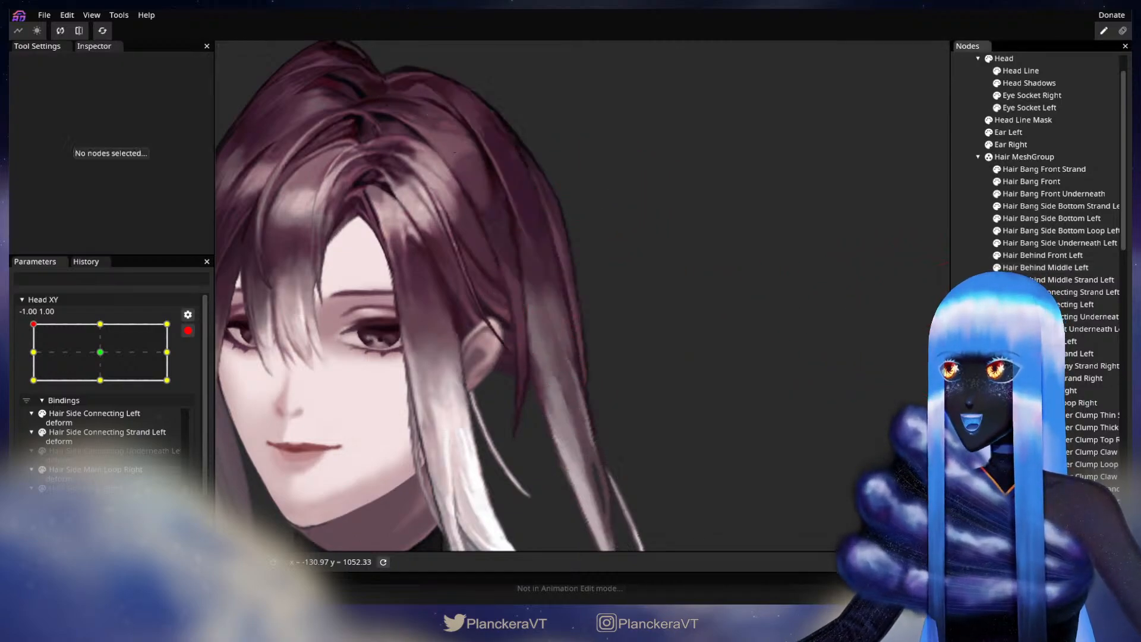
# - Disarm Head XY and move it around its -1.00, 1.00 corner to check how the back hair follows
pyautogui.scroll(-3, 751, 355)
pyautogui.moveTo(700, 360); pyautogui.dragTo(666, 294)
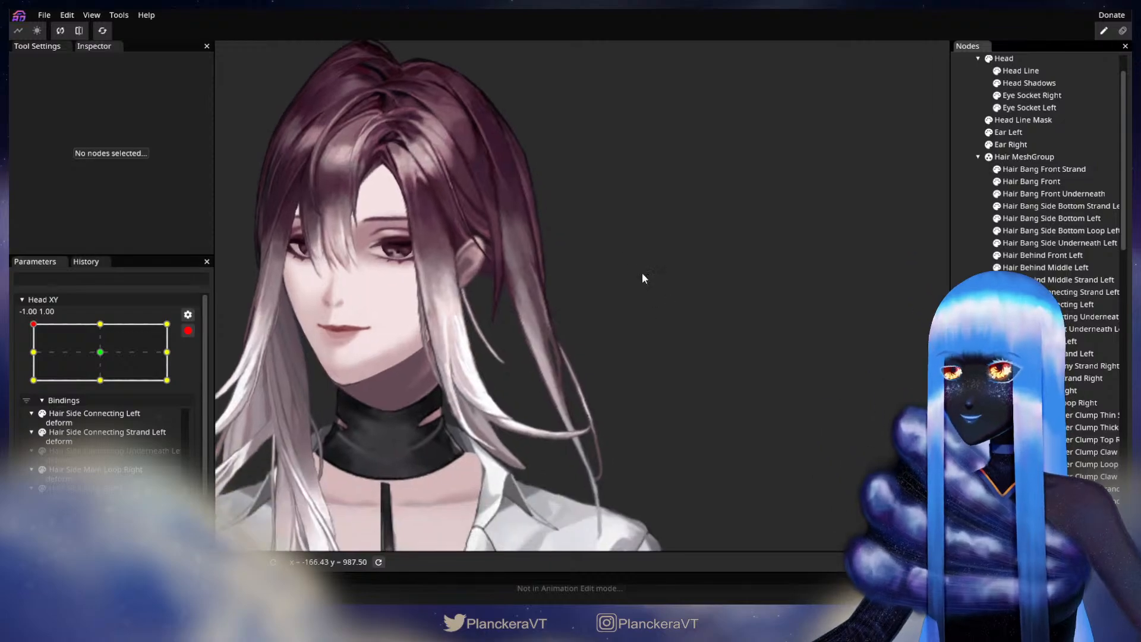
pyautogui.click(188, 330)
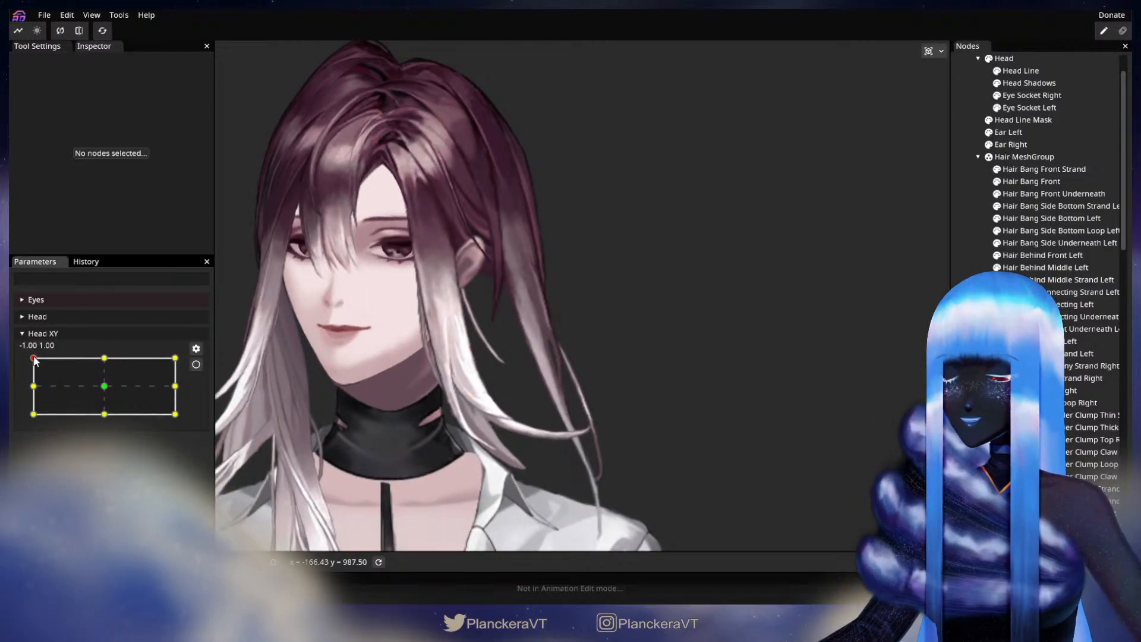
pyautogui.moveTo(33, 358)
pyautogui.mouseDown()
pyautogui.moveTo(37, 391)
pyautogui.moveTo(34, 359)
pyautogui.mouseUp()
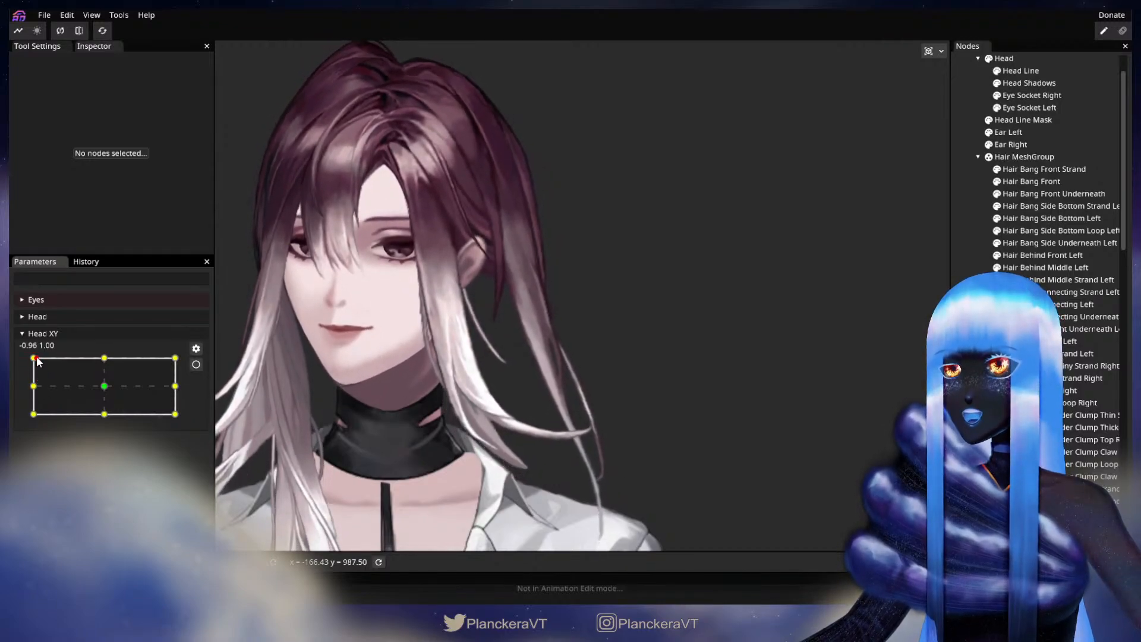
pyautogui.click(196, 365)
pyautogui.scroll(5, 540, 352)
pyautogui.scroll(2, 556, 330)
pyautogui.moveTo(587, 341); pyautogui.dragTo(641, 378)
pyautogui.scroll(1, 642, 374)
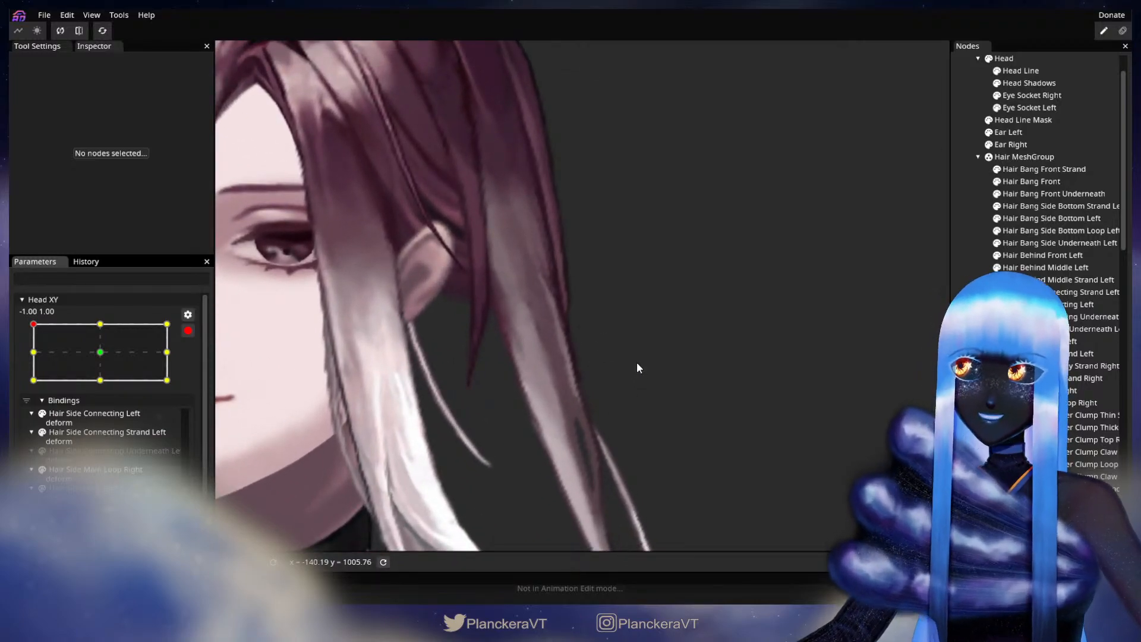
pyautogui.click(188, 330)
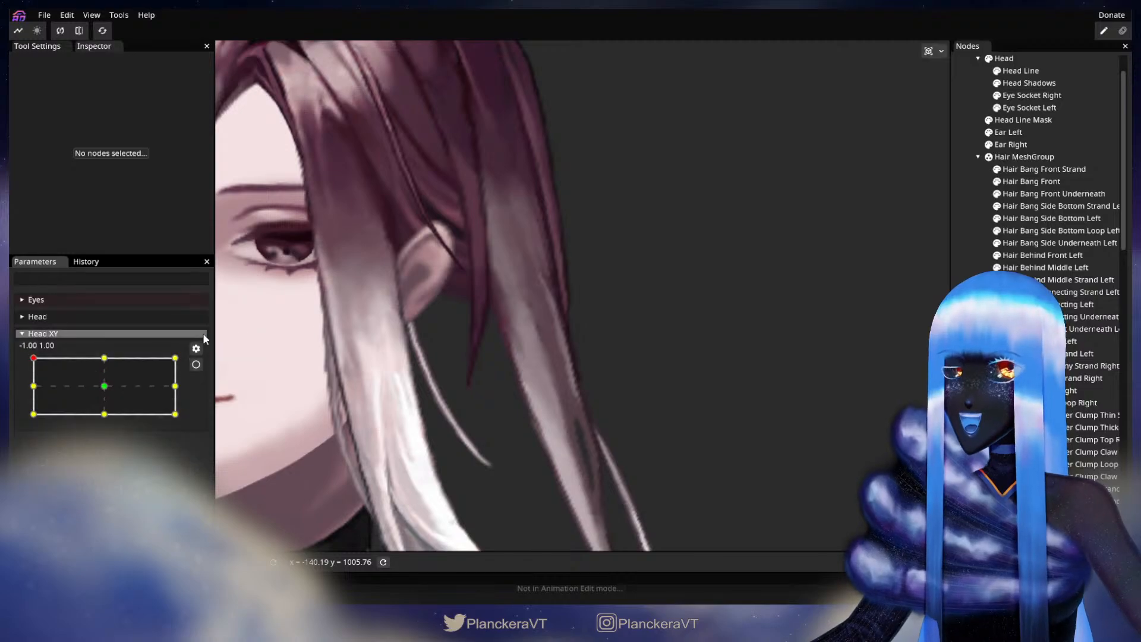
# - Display the Hair Behind Middle Left mesh and move Head XY around its -1.00, 1.00 corner to examine how the strand deforms
pyautogui.click(1034, 269)
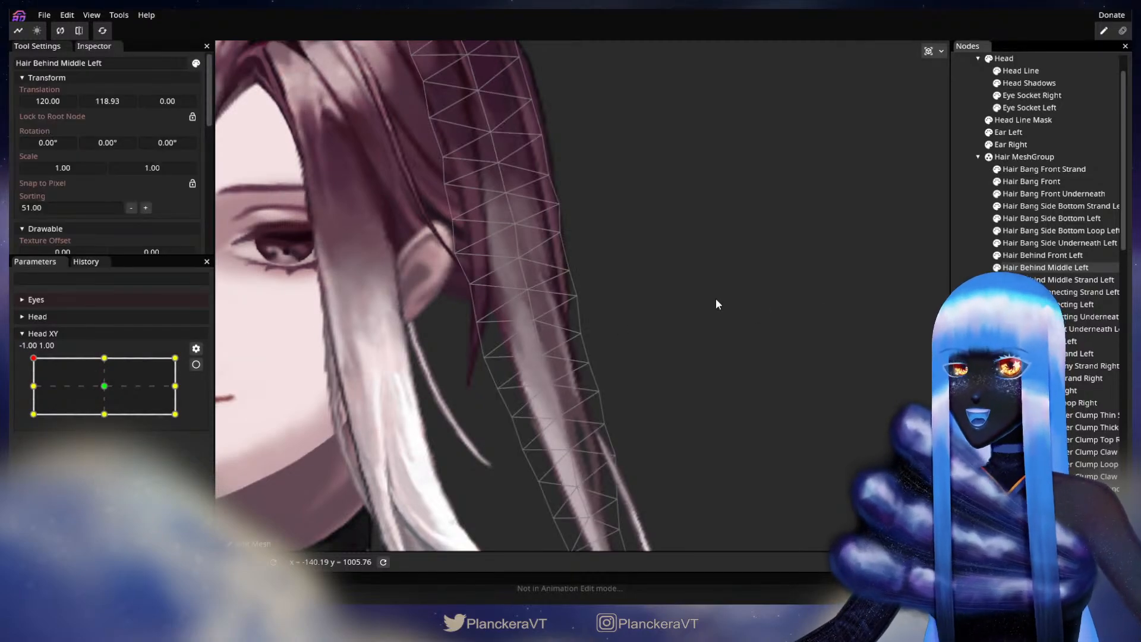
pyautogui.moveTo(700, 278); pyautogui.dragTo(775, 356)
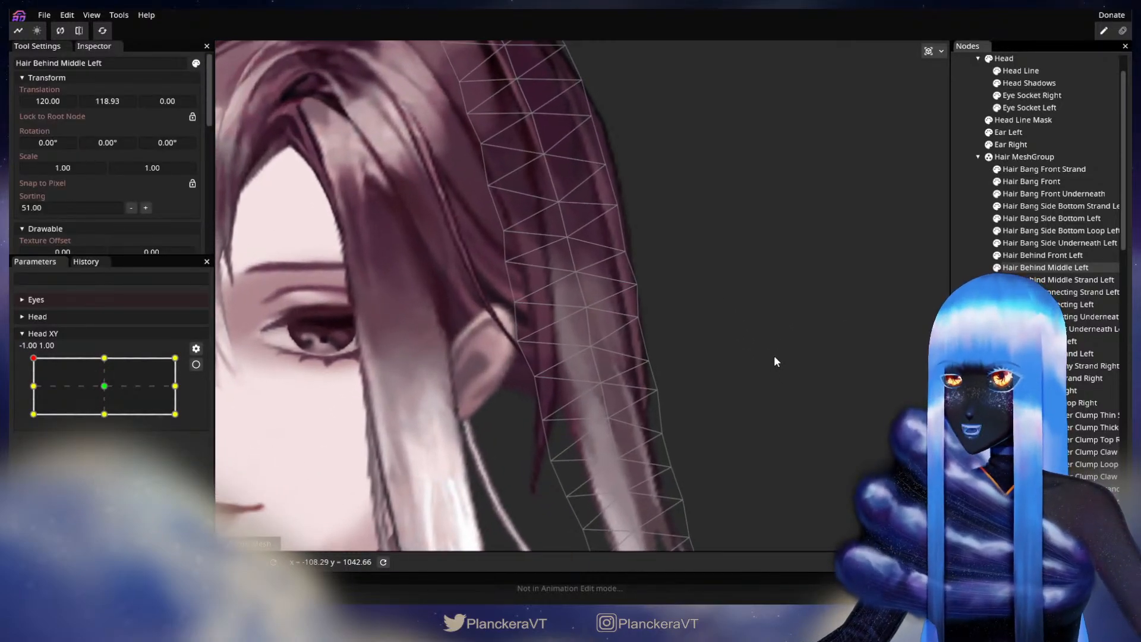
pyautogui.moveTo(31, 358)
pyautogui.mouseDown()
pyautogui.moveTo(35, 392)
pyautogui.moveTo(32, 356)
pyautogui.moveTo(45, 385)
pyautogui.moveTo(43, 356)
pyautogui.moveTo(34, 368)
pyautogui.moveTo(30, 358)
pyautogui.mouseUp()
pyautogui.click(690, 385)
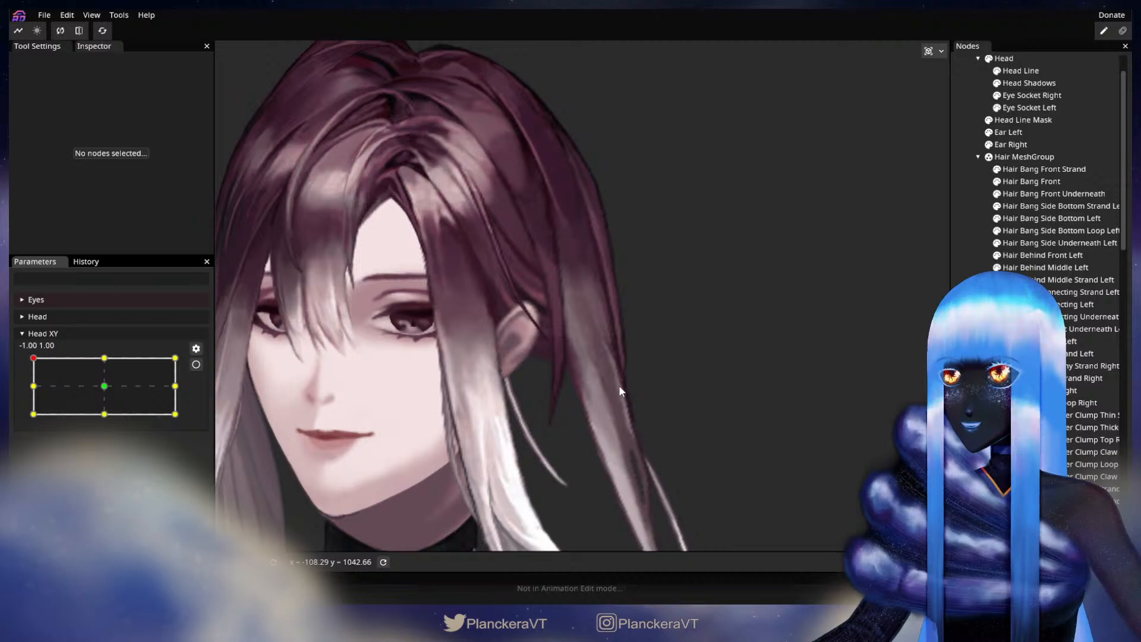
pyautogui.click(1049, 268)
pyautogui.moveTo(859, 346); pyautogui.dragTo(809, 275)
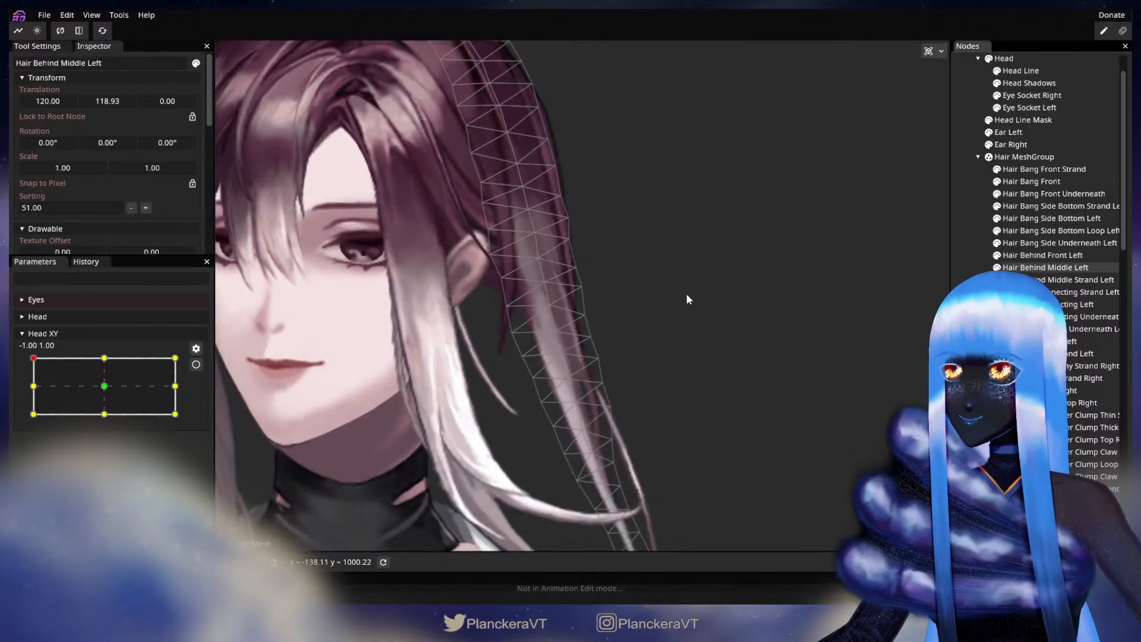
pyautogui.moveTo(34, 359)
pyautogui.mouseDown()
pyautogui.moveTo(40, 393)
pyautogui.moveTo(33, 358)
pyautogui.mouseUp()
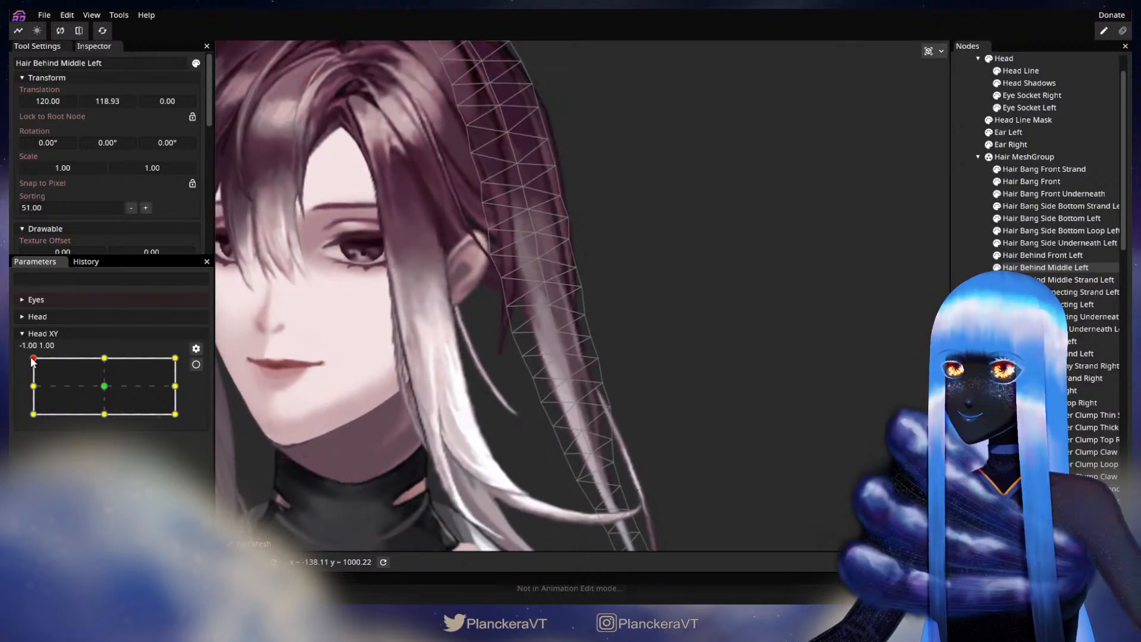
# - Arm Head XY at -1.00, 1.00 and nudge the inner, central and outer-edge vertices of the Hair Behind Middle Left mesh
pyautogui.click(196, 364)
pyautogui.click(500, 280)
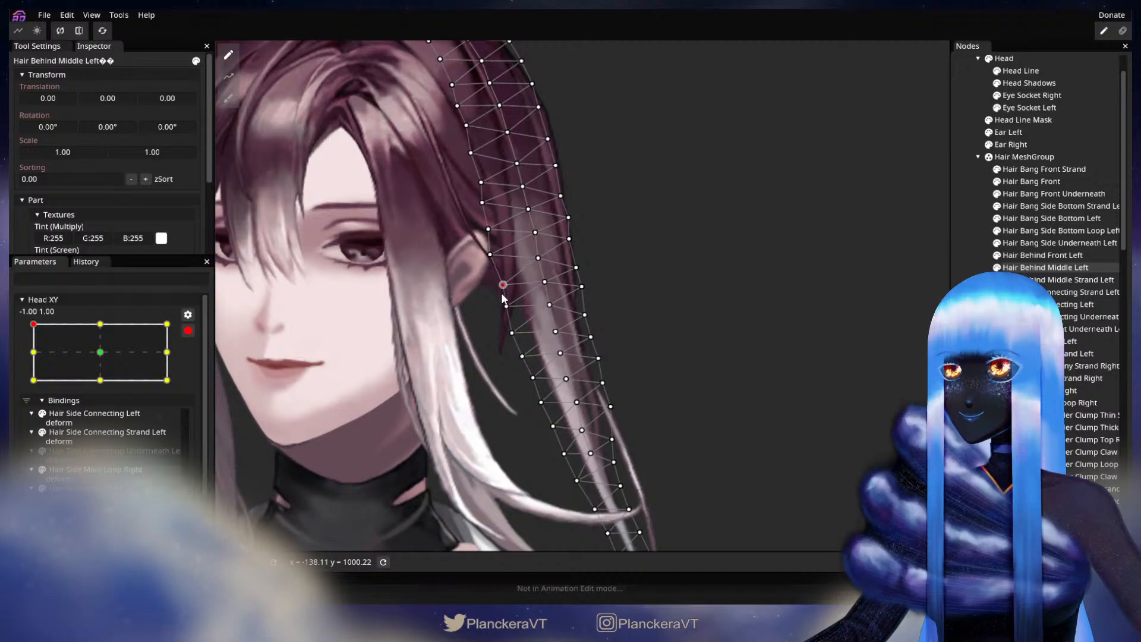
pyautogui.click(544, 283)
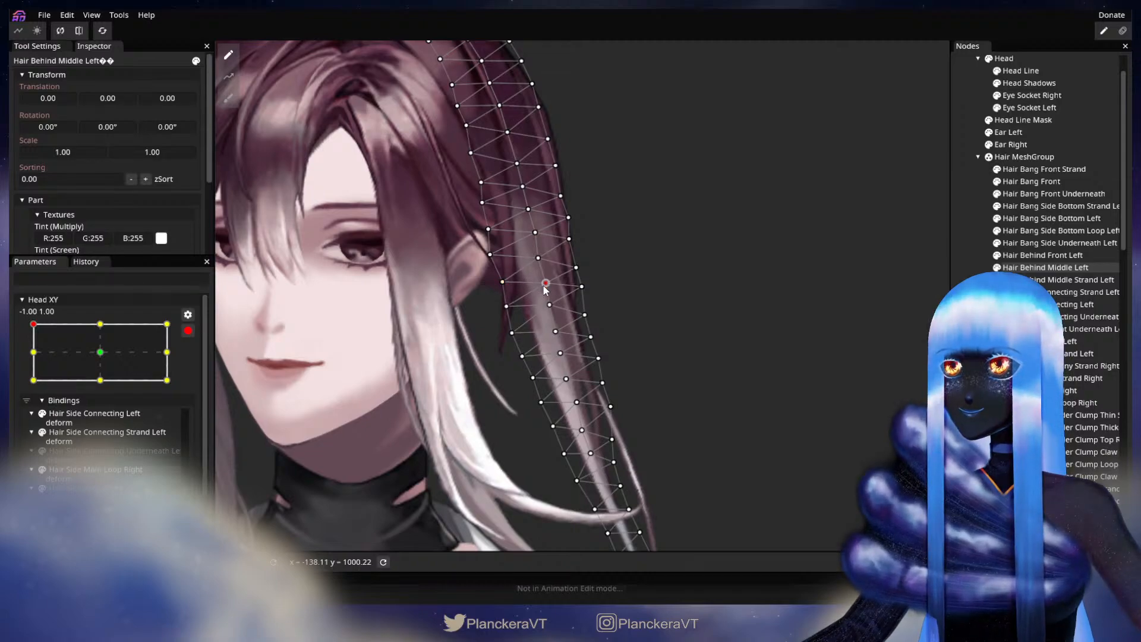
pyautogui.click(538, 259)
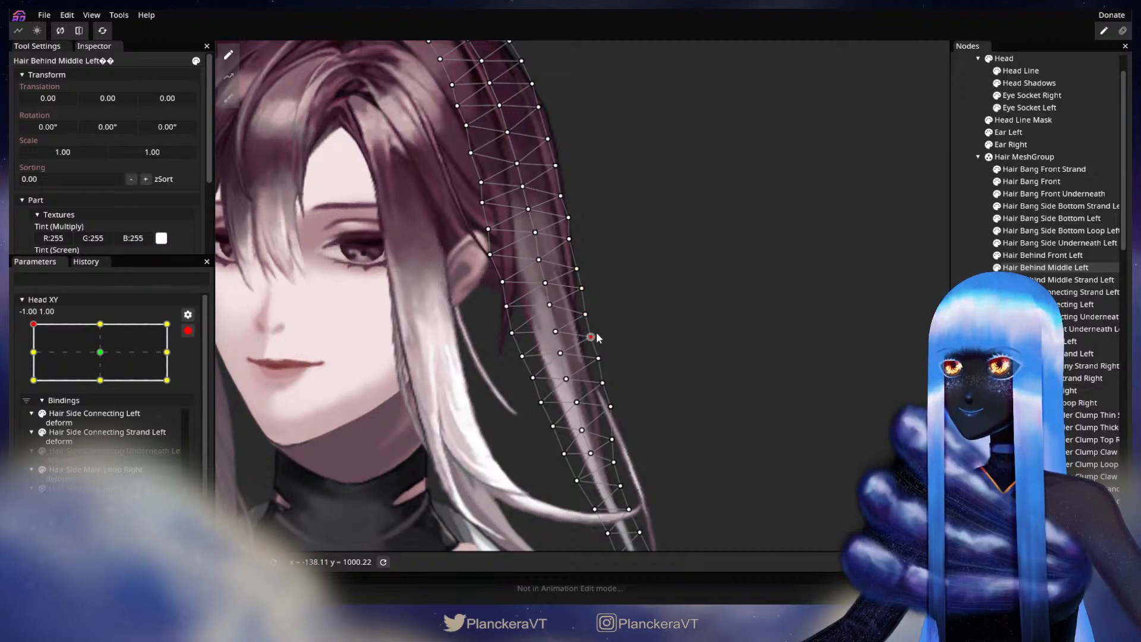
pyautogui.click(599, 359)
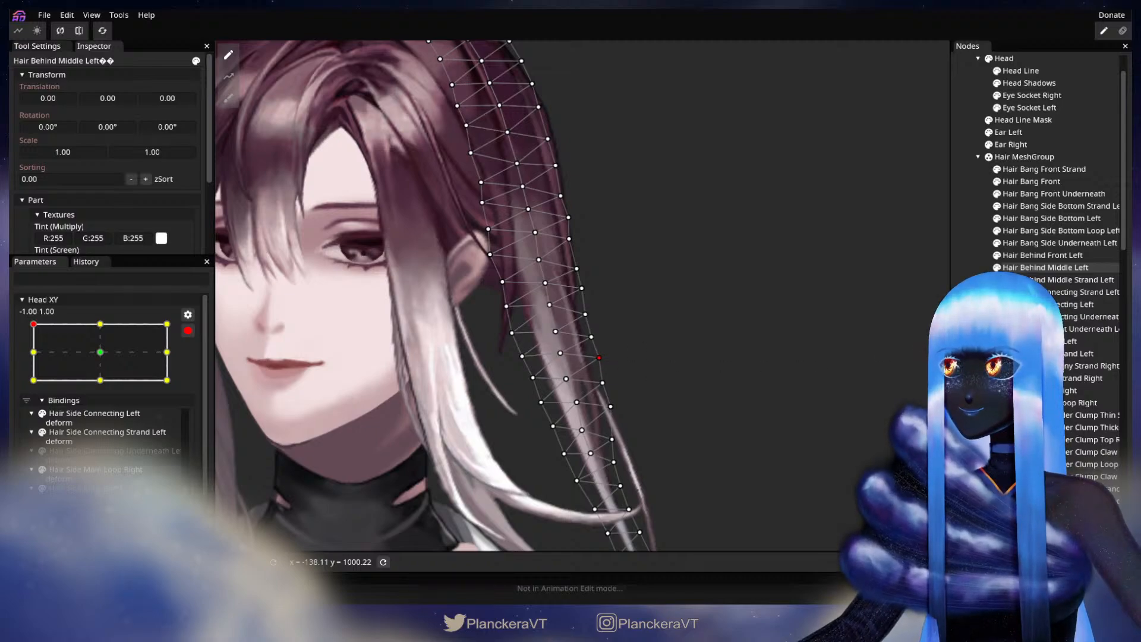
pyautogui.click(963, 290)
# - Disarm Head XY and recheck the adjusted hair strand while moving the parameter near -1.00, 1.00
pyautogui.scroll(-1, 527, 369)
pyautogui.click(188, 331)
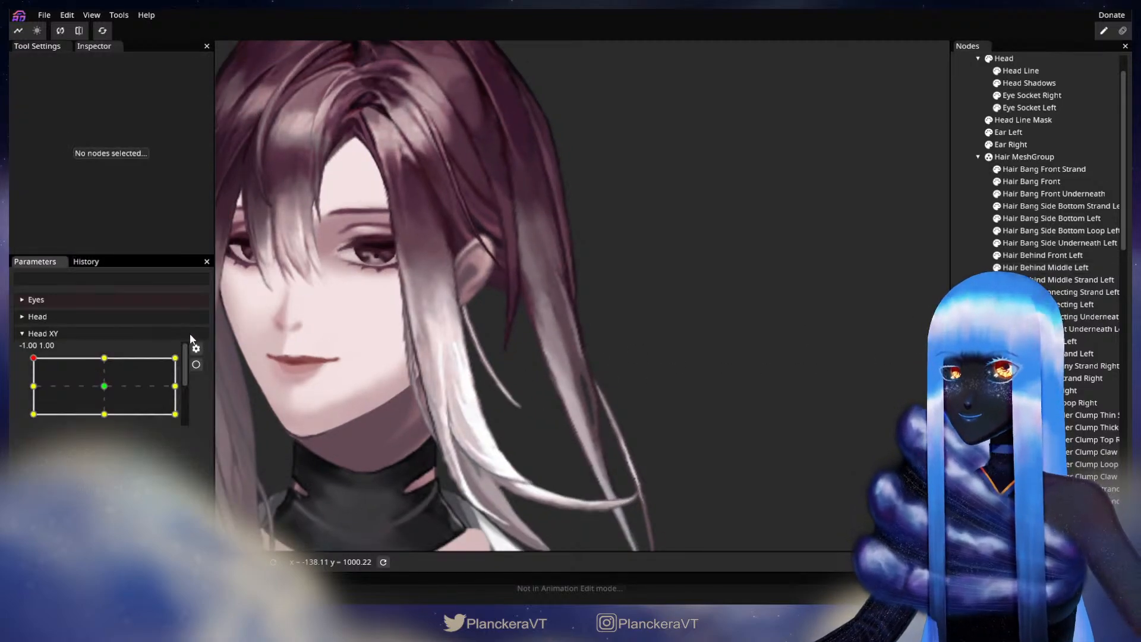
pyautogui.moveTo(34, 357)
pyautogui.mouseDown()
pyautogui.moveTo(30, 391)
pyautogui.moveTo(28, 359)
pyautogui.mouseUp()
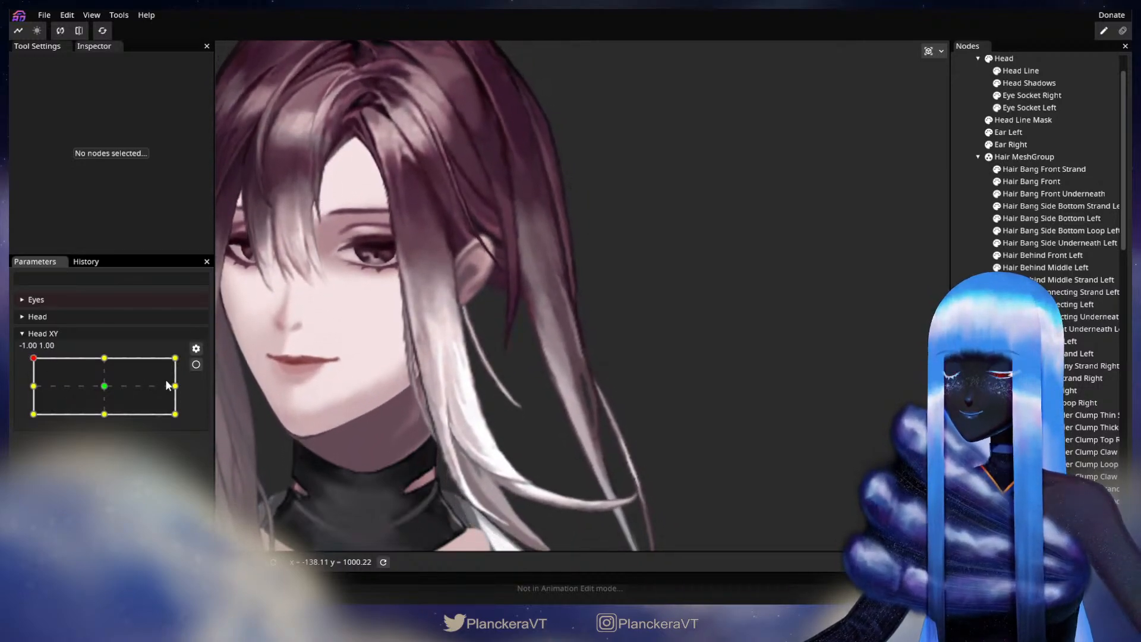
# - Re-arm Head XY at -1.00, 1.00 and fine-tune the Hair Behind Middle Left vertices beside the ear, then deselect the part
pyautogui.click(196, 364)
pyautogui.scroll(3, 448, 405)
pyautogui.scroll(2, 712, 382)
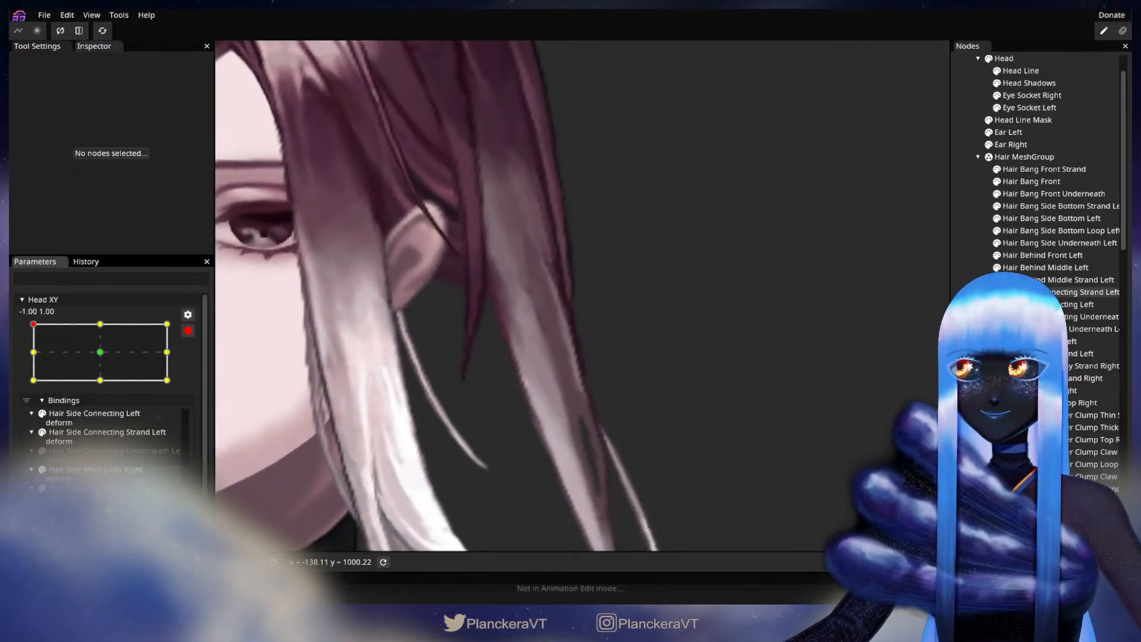
pyautogui.click(595, 330)
pyautogui.click(533, 312)
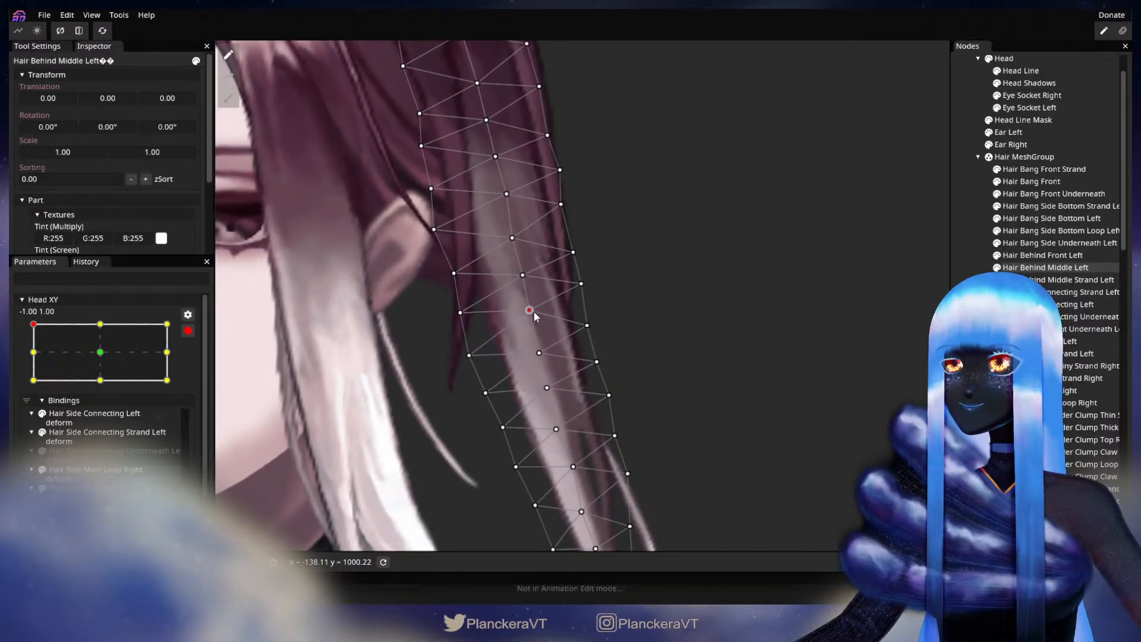
pyautogui.moveTo(535, 317); pyautogui.dragTo(535, 321)
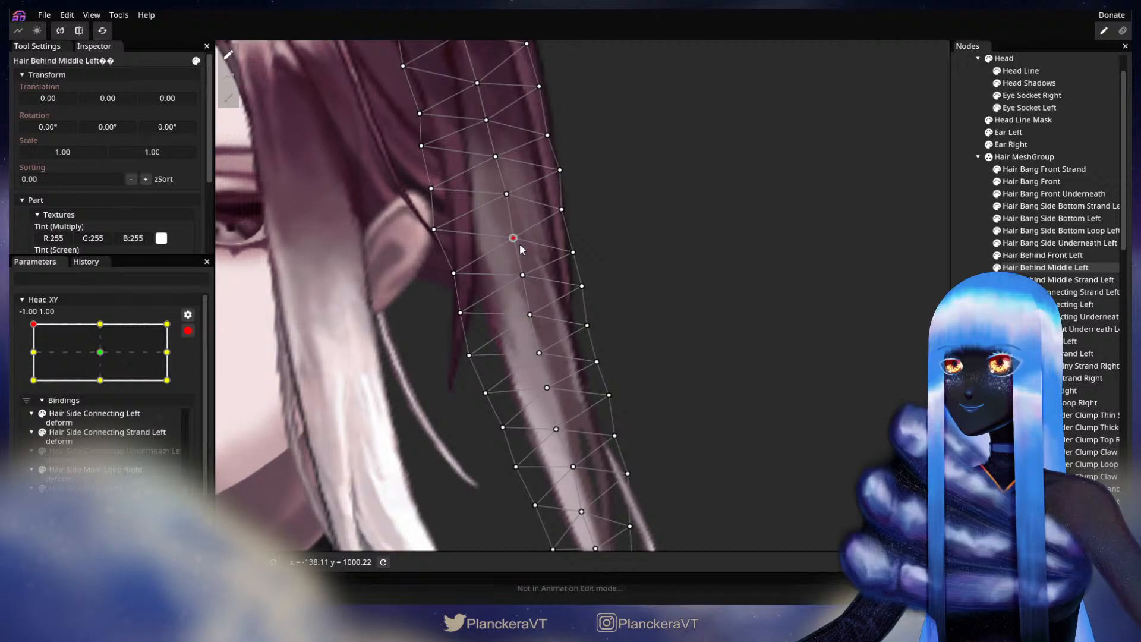
pyautogui.click(522, 275)
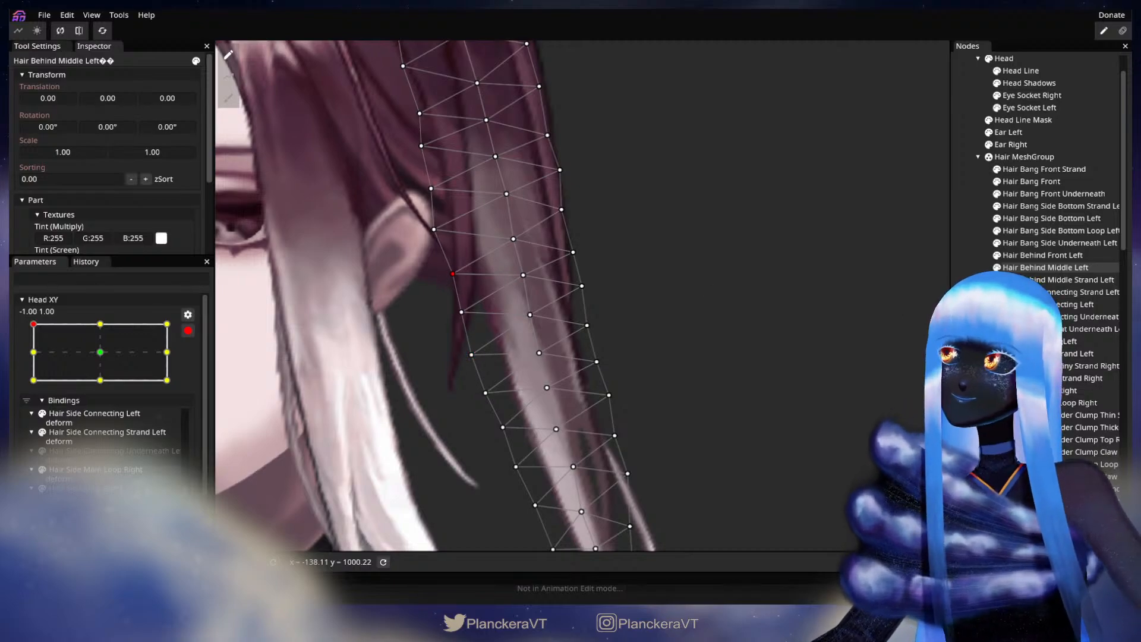
pyautogui.click(736, 422)
# - Disarm Head XY and sweep it between the -1.00, 1.00 corner, the center and the X -1.00 edge to review the hair movement
pyautogui.scroll(-5, 736, 422)
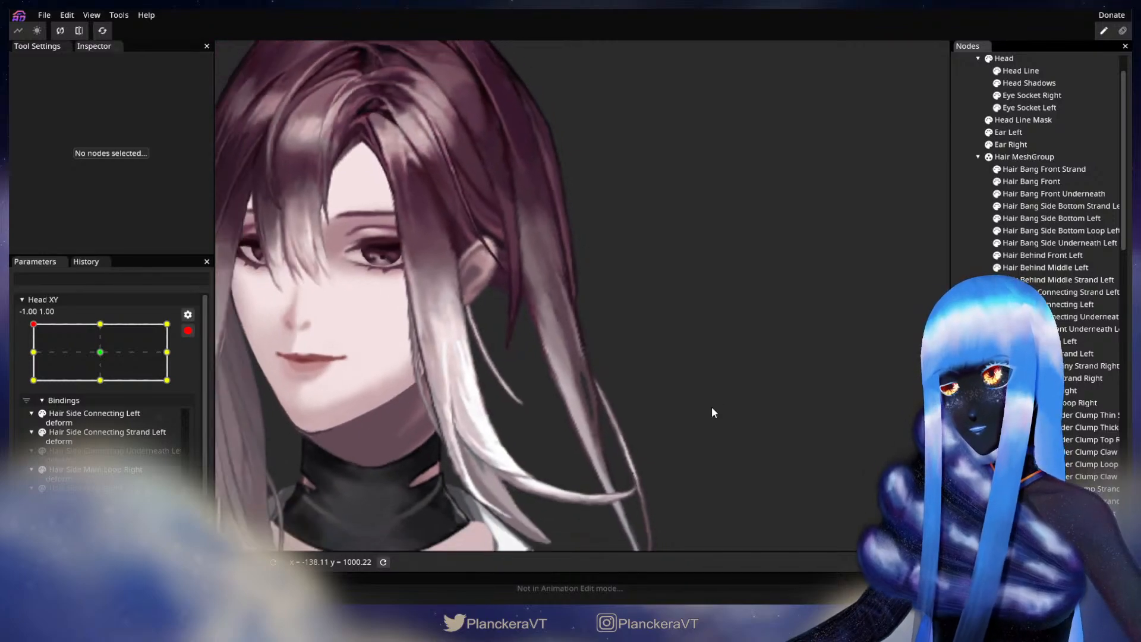
pyautogui.scroll(-3, 711, 401)
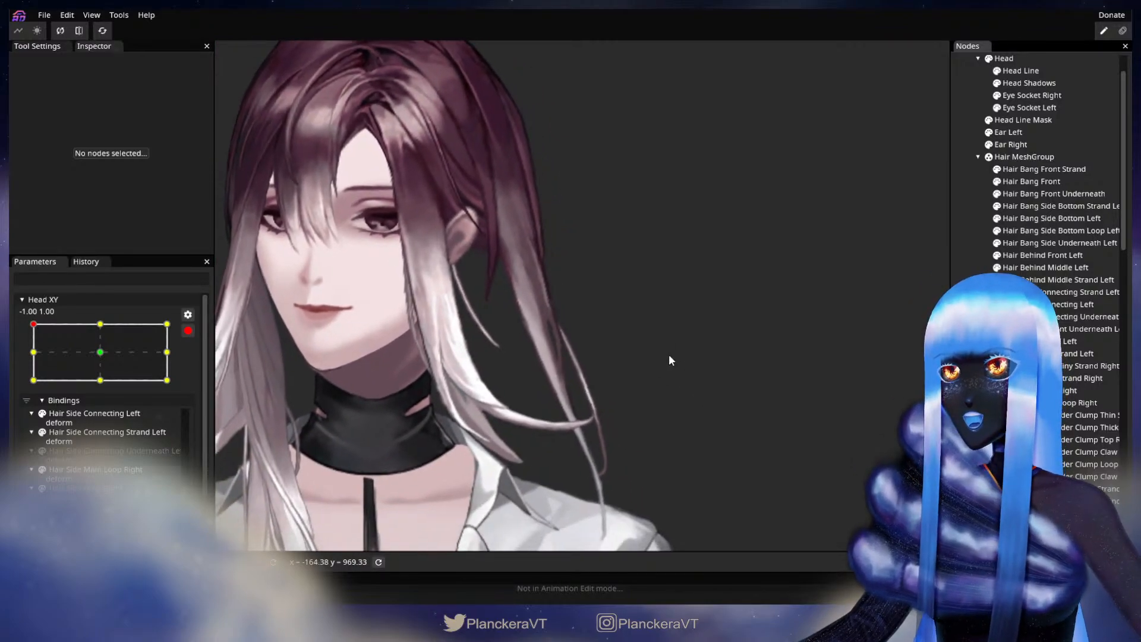
pyautogui.moveTo(668, 359); pyautogui.dragTo(643, 390)
pyautogui.click(188, 330)
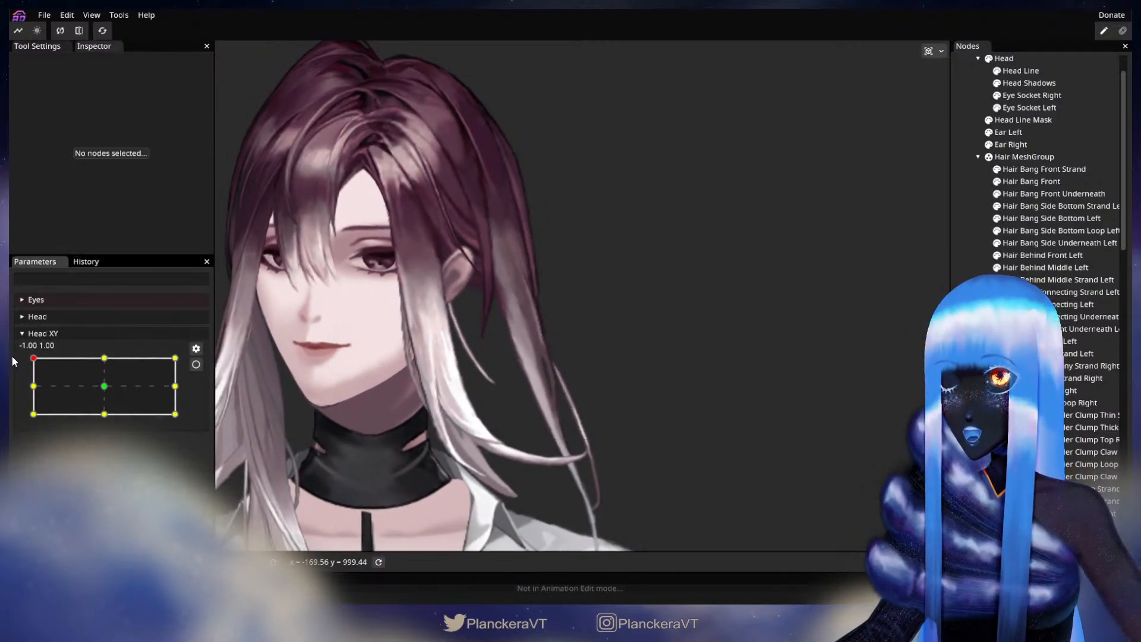
pyautogui.moveTo(30, 360); pyautogui.dragTo(107, 388)
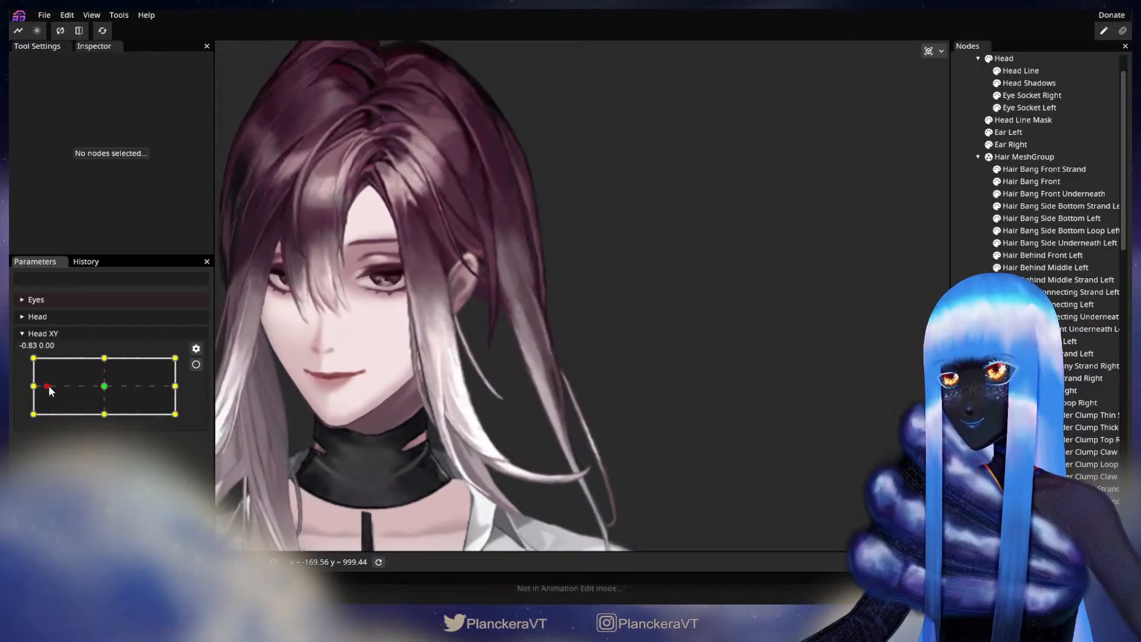
pyautogui.moveTo(106, 390); pyautogui.dragTo(33, 387)
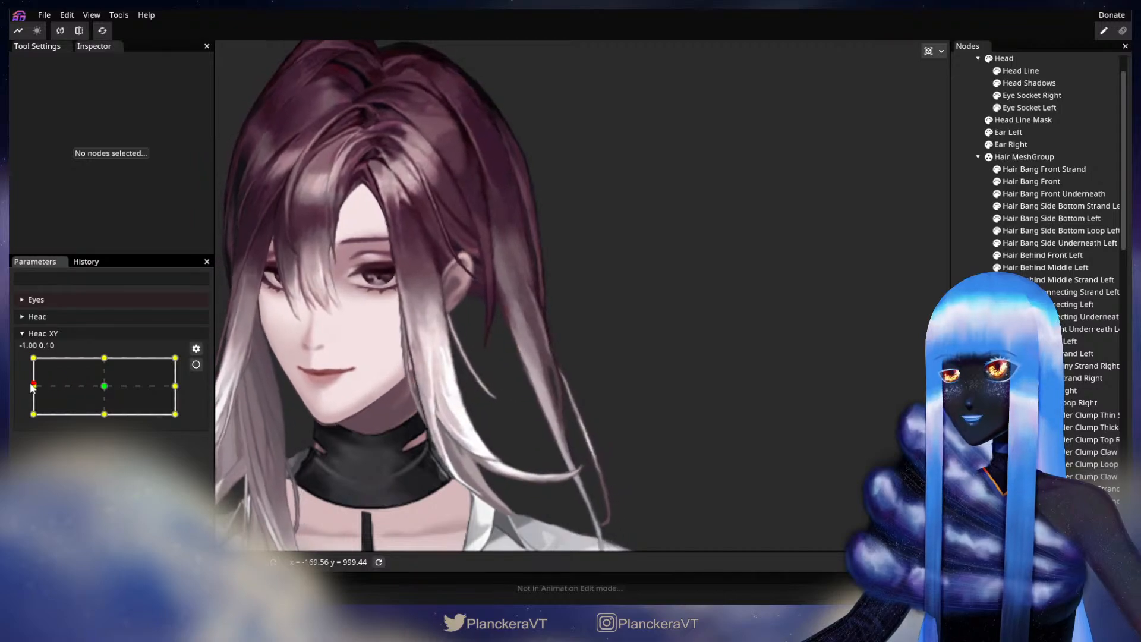
pyautogui.moveTo(441, 393); pyautogui.dragTo(397, 303)
pyautogui.scroll(3, 427, 315)
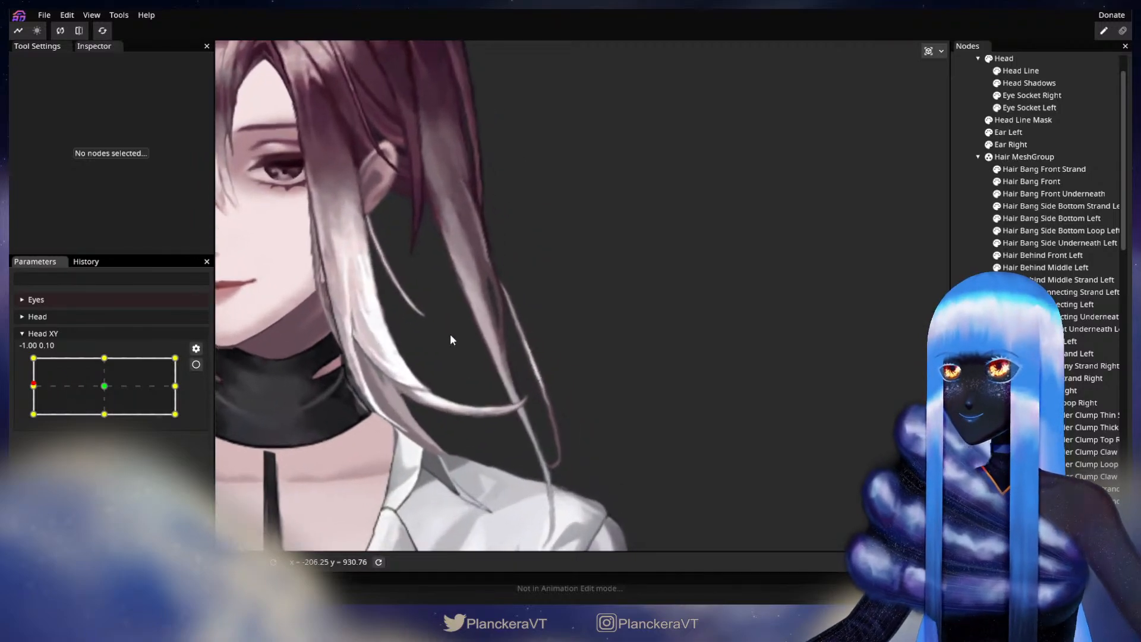
# - Arm Head XY at -1.00, 0.00 and nudge the Hair Behind Middle Left vertices around the crossing side-strand tip, then deselect the part
pyautogui.moveTo(491, 418); pyautogui.dragTo(522, 383)
pyautogui.scroll(3, 535, 380)
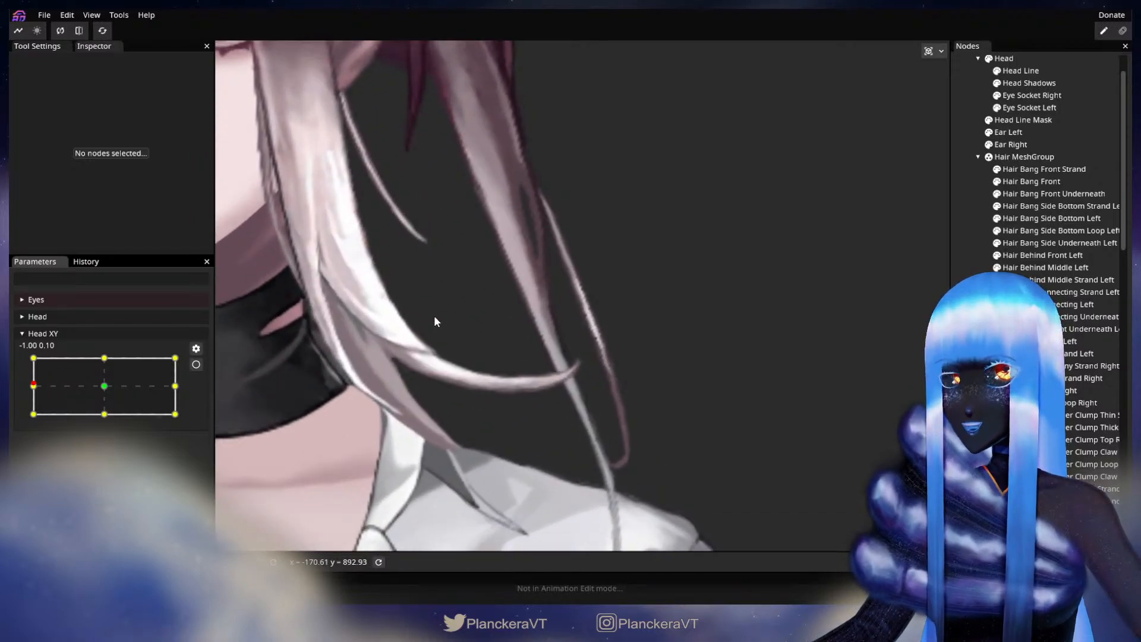
pyautogui.click(195, 364)
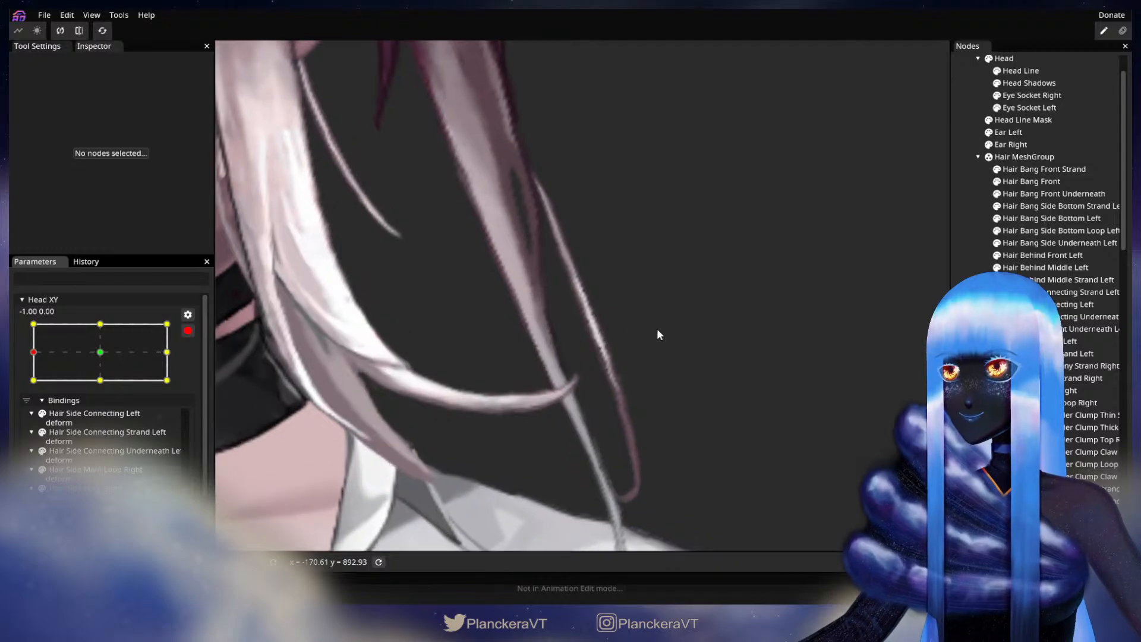
pyautogui.click(1062, 267)
pyautogui.moveTo(495, 333); pyautogui.dragTo(499, 332)
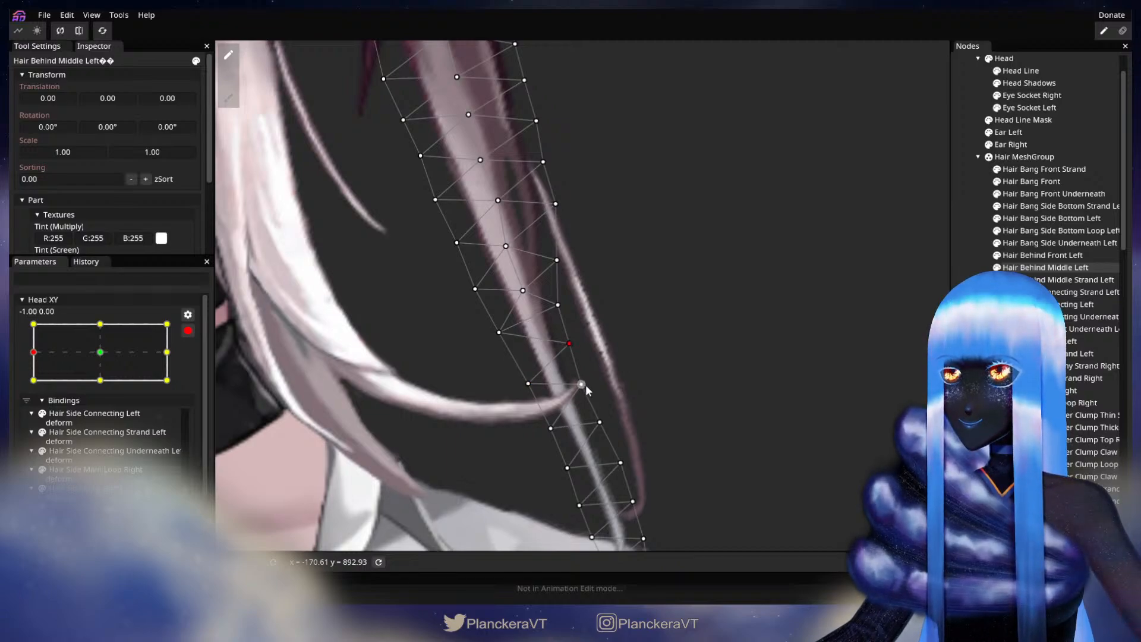
pyautogui.click(551, 428)
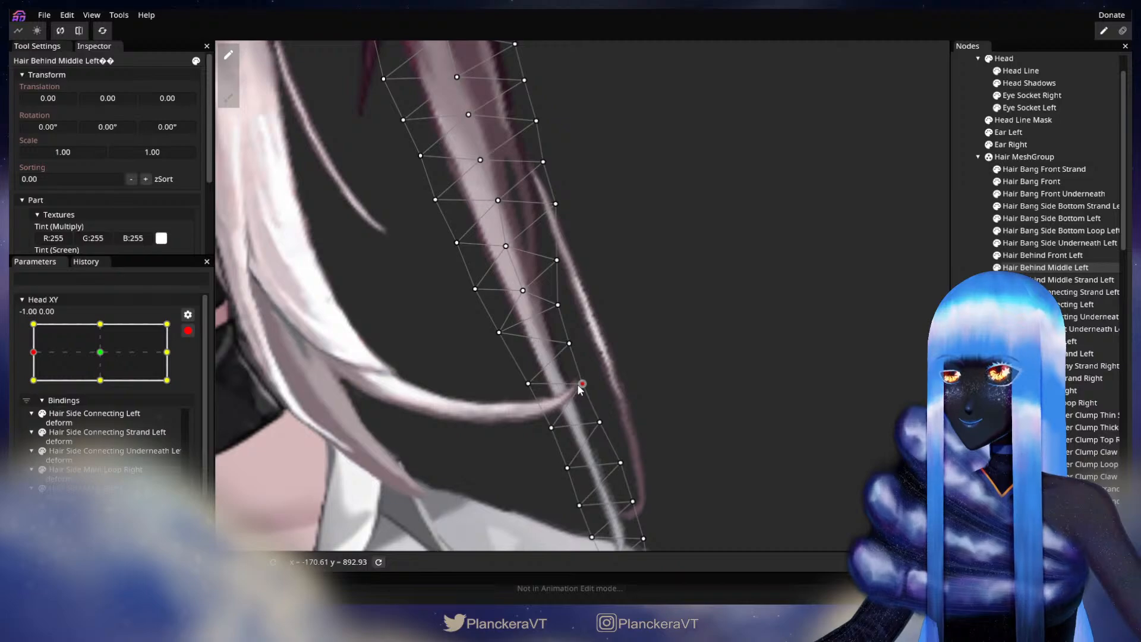
pyautogui.click(769, 377)
# - Disarm Head XY and move it slightly around -1.00, 0.00 to review the hair beside the neck and shoulder
pyautogui.scroll(-5, 720, 393)
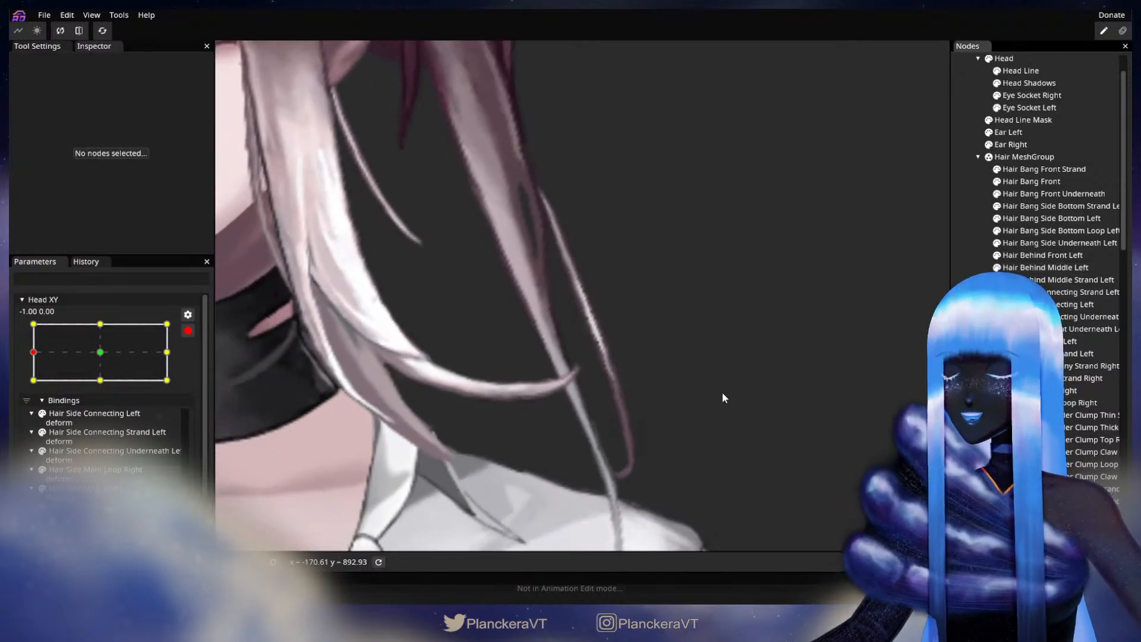
pyautogui.scroll(-6, 725, 394)
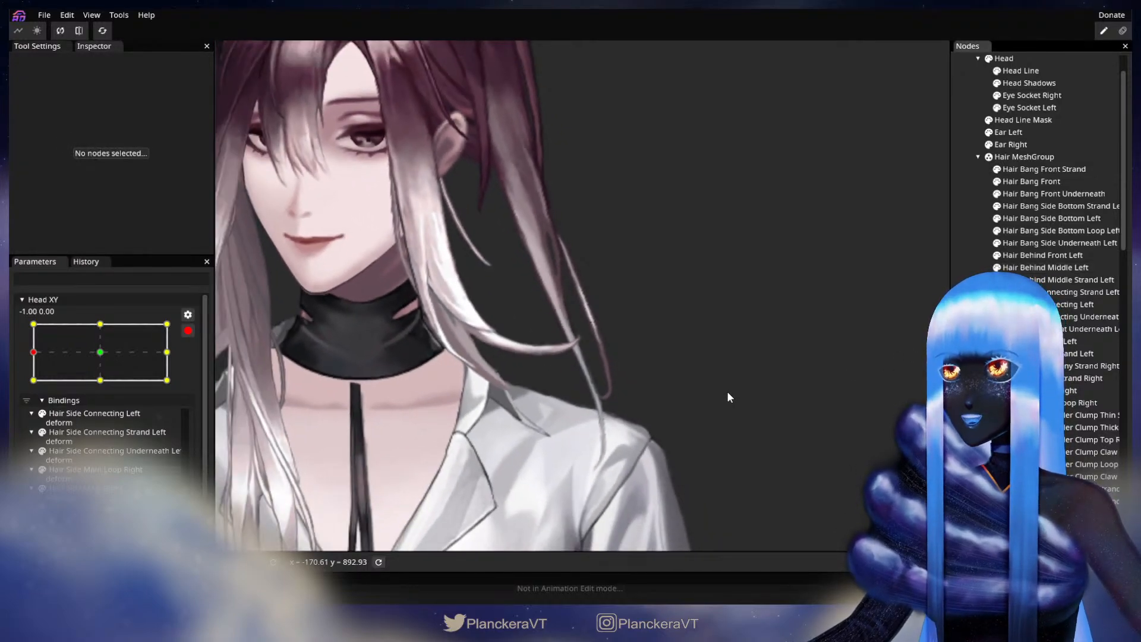
pyautogui.scroll(-2, 715, 401)
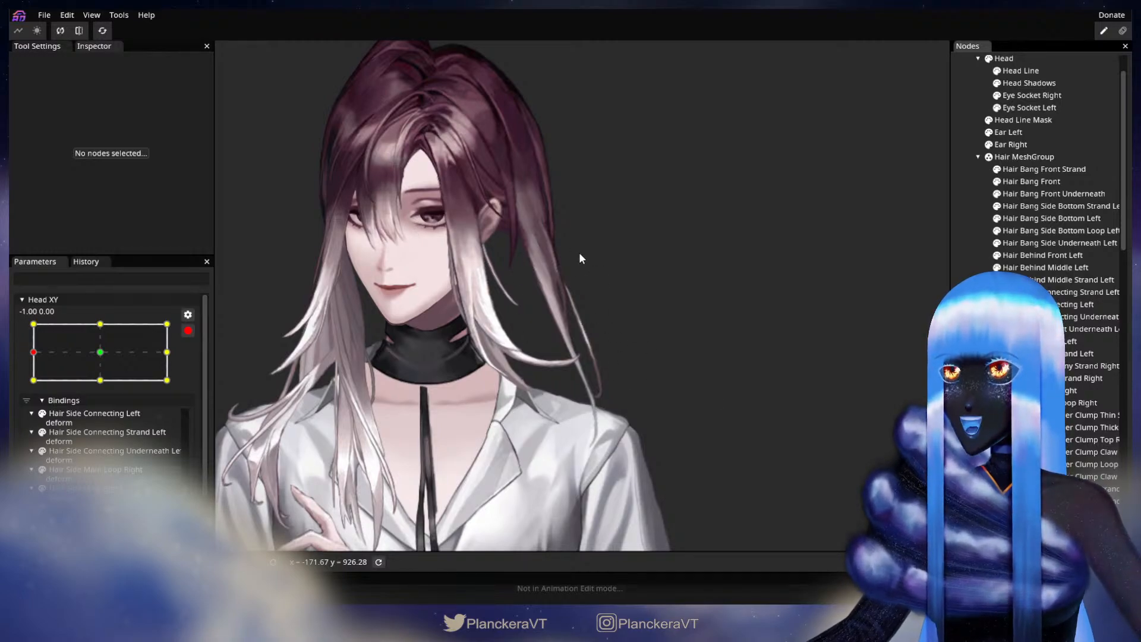
pyautogui.moveTo(574, 285); pyautogui.dragTo(592, 448)
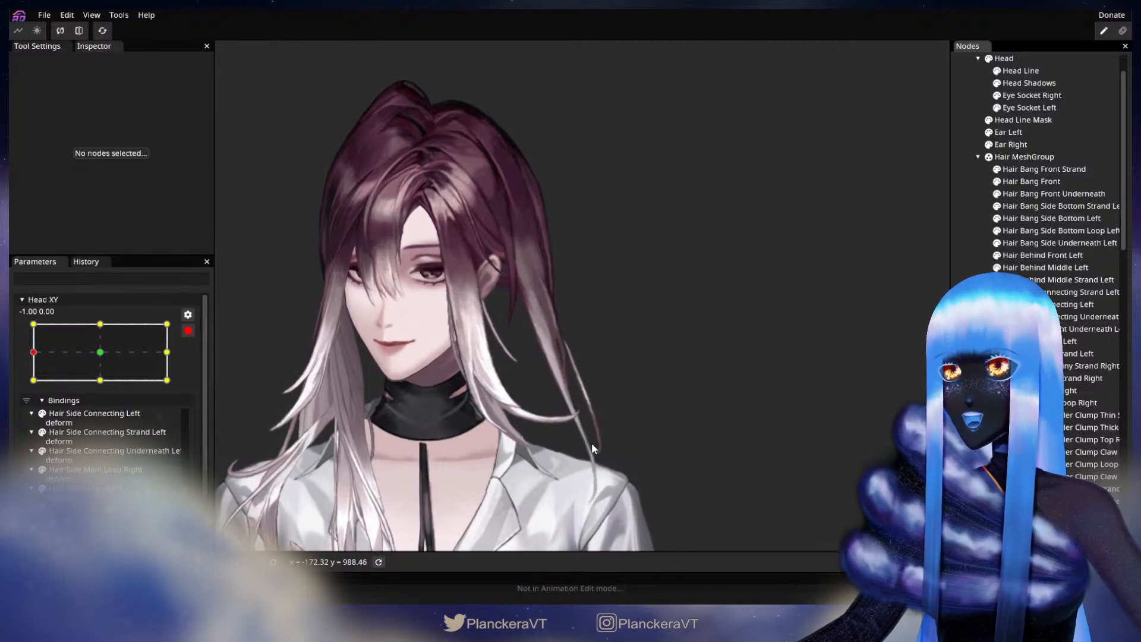
pyautogui.moveTo(632, 407); pyautogui.dragTo(544, 362)
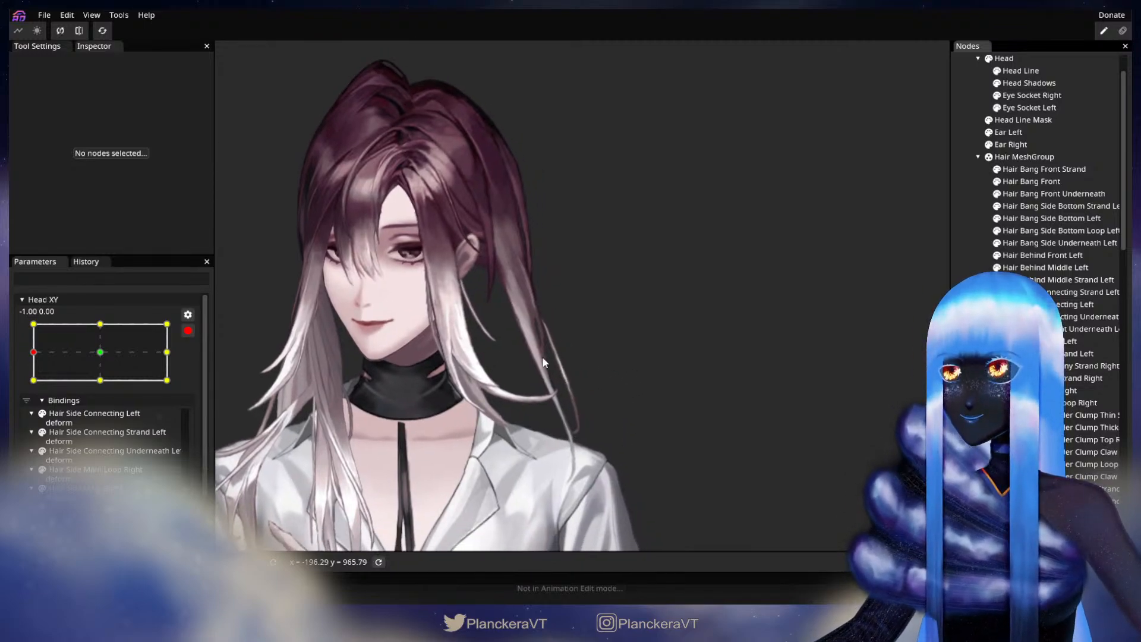
pyautogui.click(188, 330)
pyautogui.moveTo(33, 387)
pyautogui.mouseDown()
pyautogui.moveTo(106, 388)
pyautogui.moveTo(33, 386)
pyautogui.mouseUp()
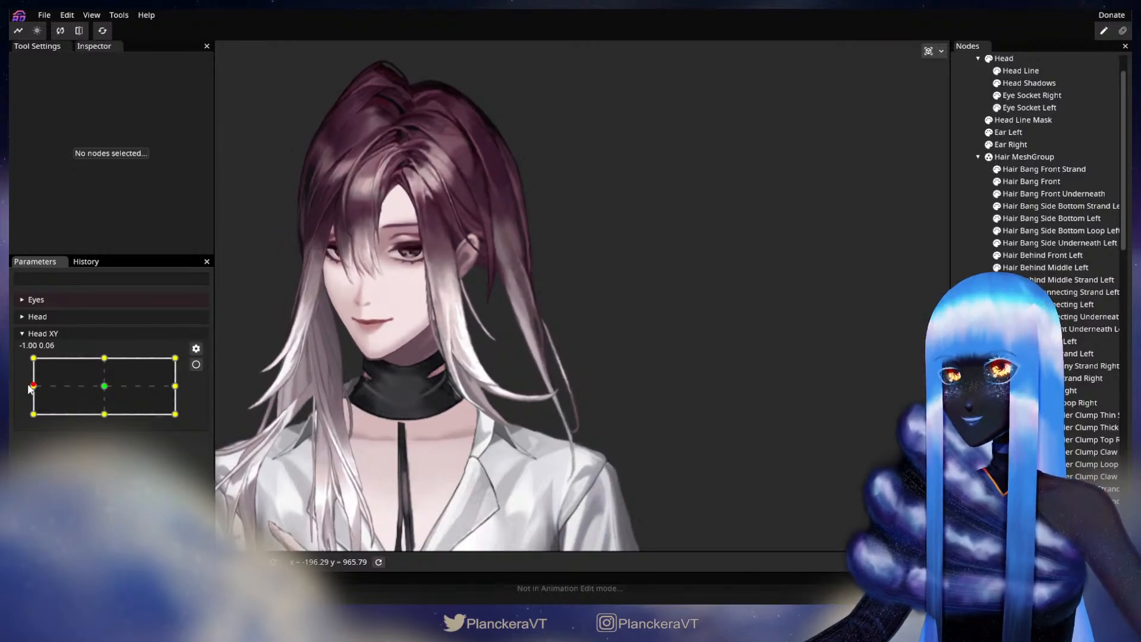
# - Re-arm Head XY at -1.00, 0.00 and fine-tune the Hair Behind Middle Left edge vertices just above the strand crossing, then deselect the part
pyautogui.click(196, 366)
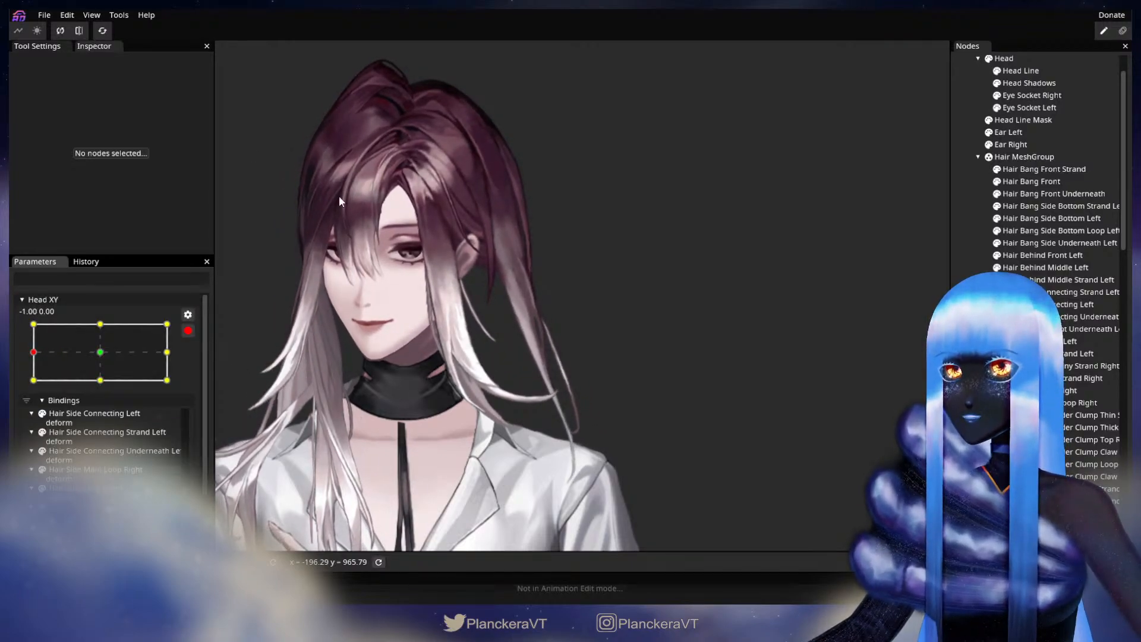
pyautogui.scroll(3, 511, 388)
pyautogui.scroll(5, 518, 384)
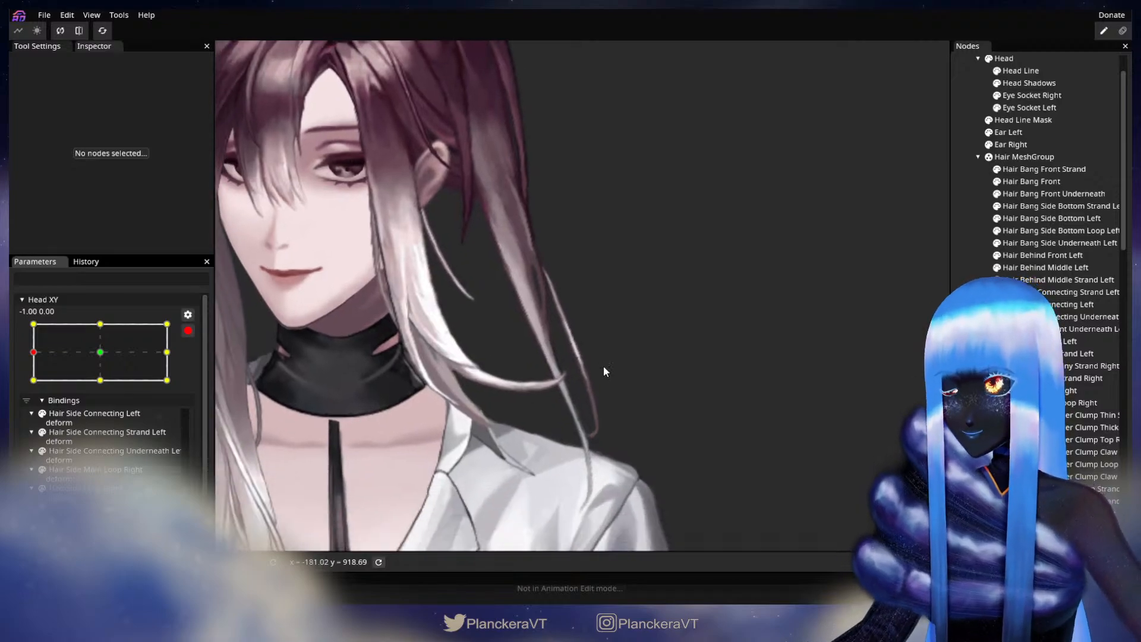
pyautogui.scroll(4, 618, 380)
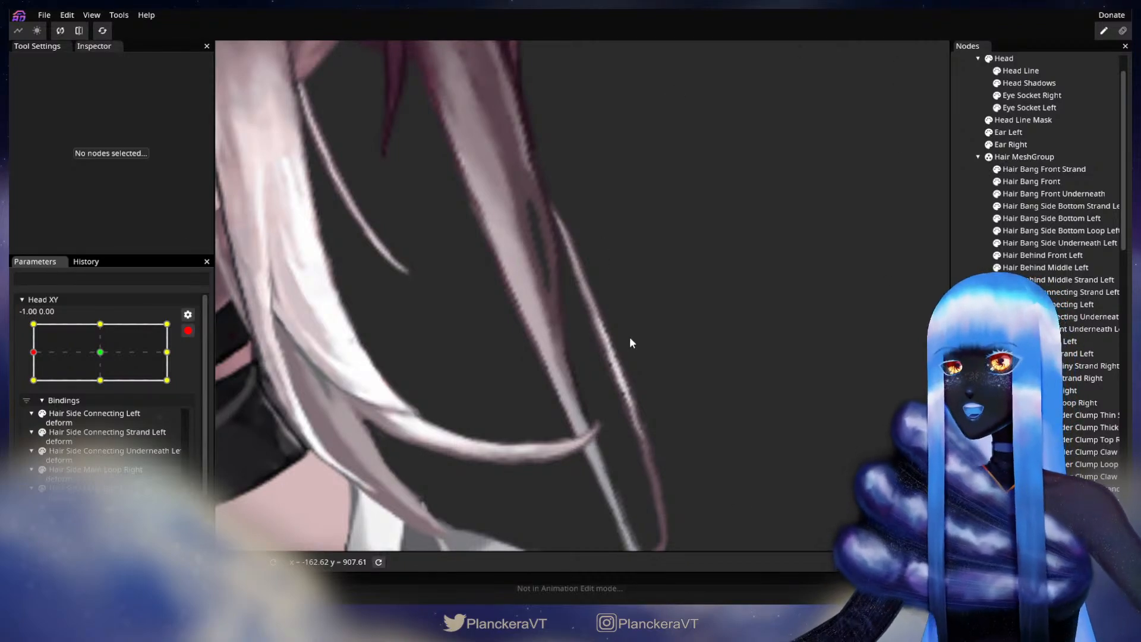
pyautogui.click(1053, 268)
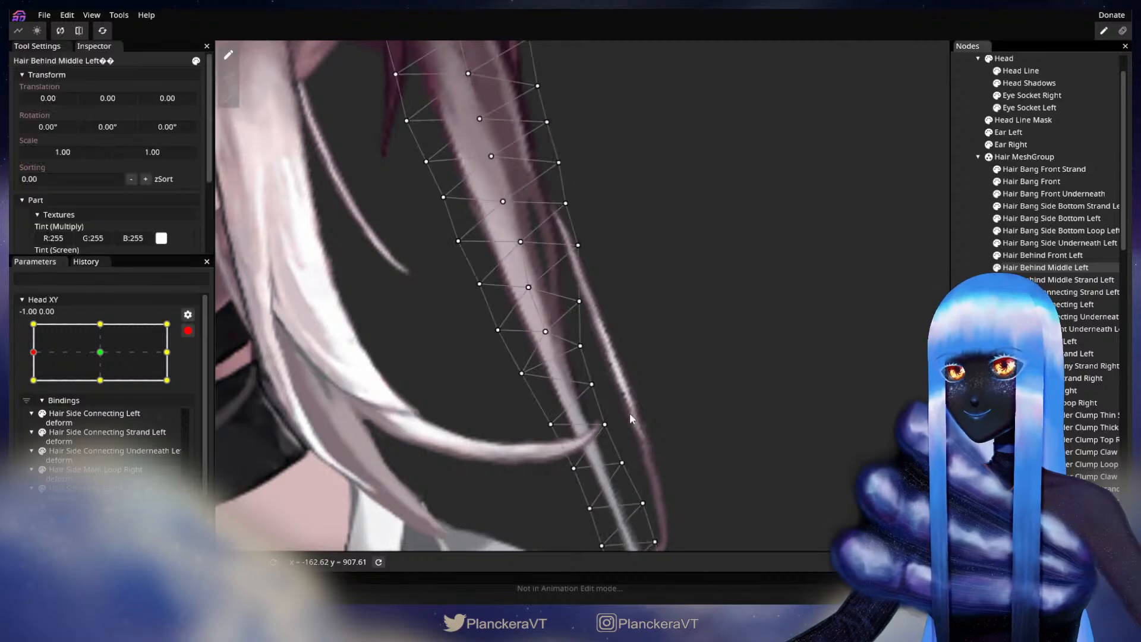
pyautogui.click(514, 390)
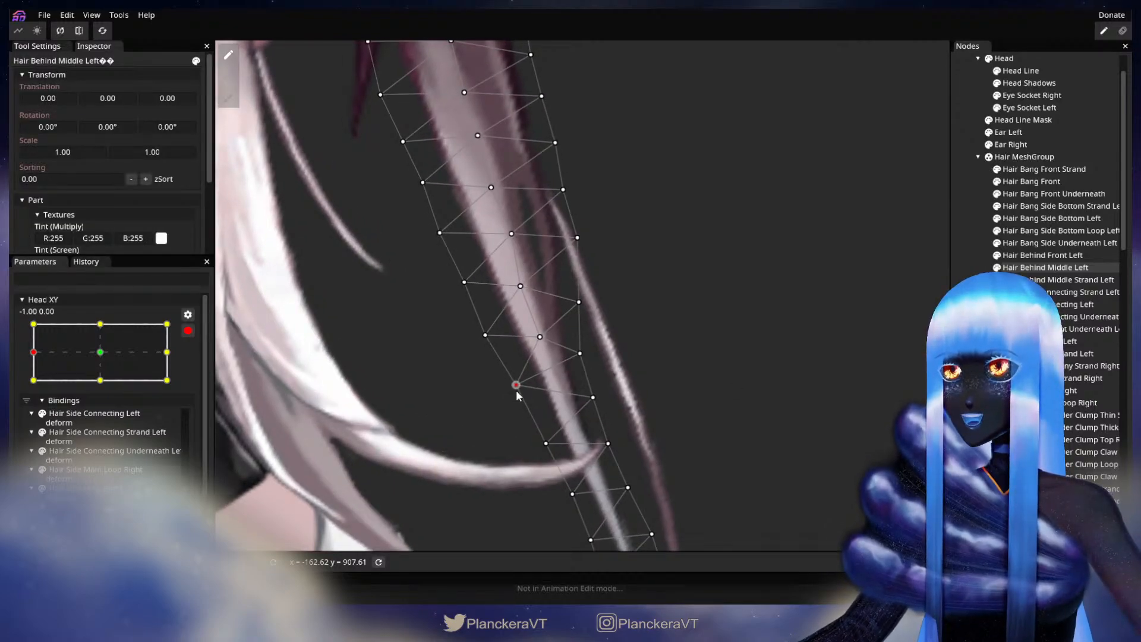
pyautogui.click(593, 397)
pyautogui.click(547, 444)
pyautogui.click(593, 398)
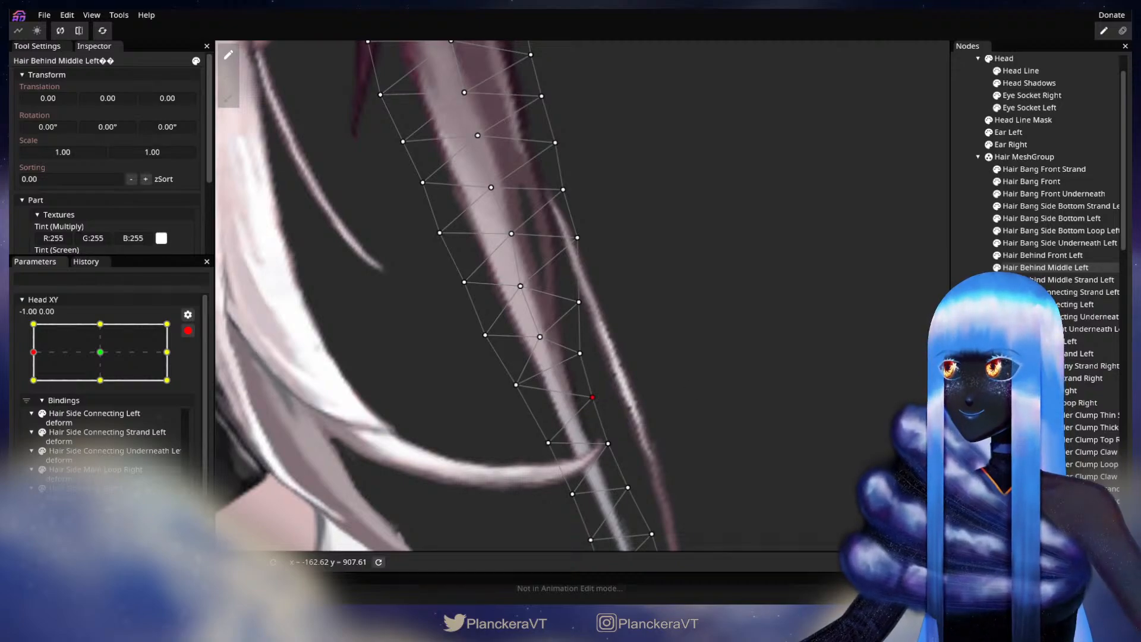
pyautogui.click(738, 395)
# - Disarm Head XY and recheck the adjusted strand while moving the parameter just around the X -1.00 edge's middle keypoint
pyautogui.scroll(-5, 739, 393)
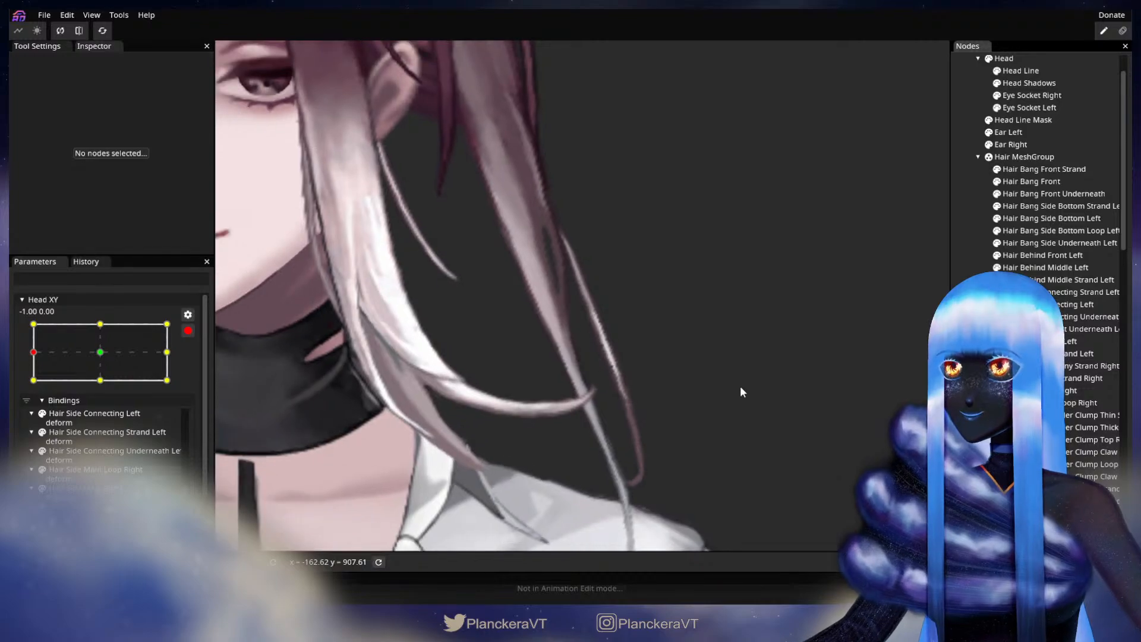
pyautogui.scroll(-5, 740, 386)
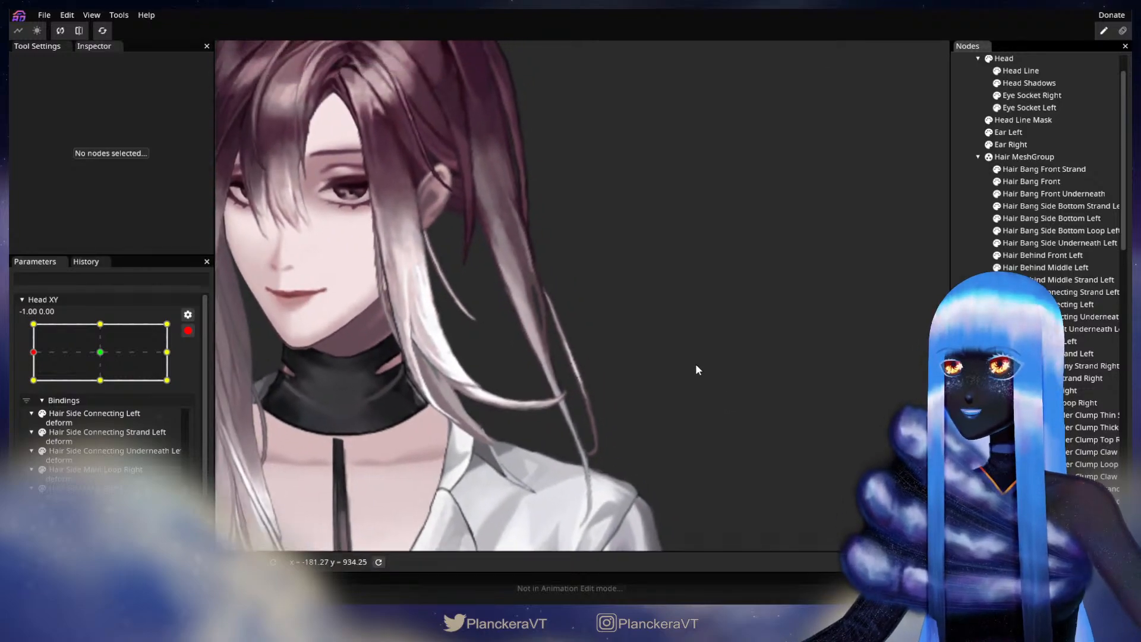
pyautogui.click(187, 330)
pyautogui.moveTo(37, 393)
pyautogui.mouseDown()
pyautogui.moveTo(109, 387)
pyautogui.moveTo(32, 388)
pyautogui.mouseUp()
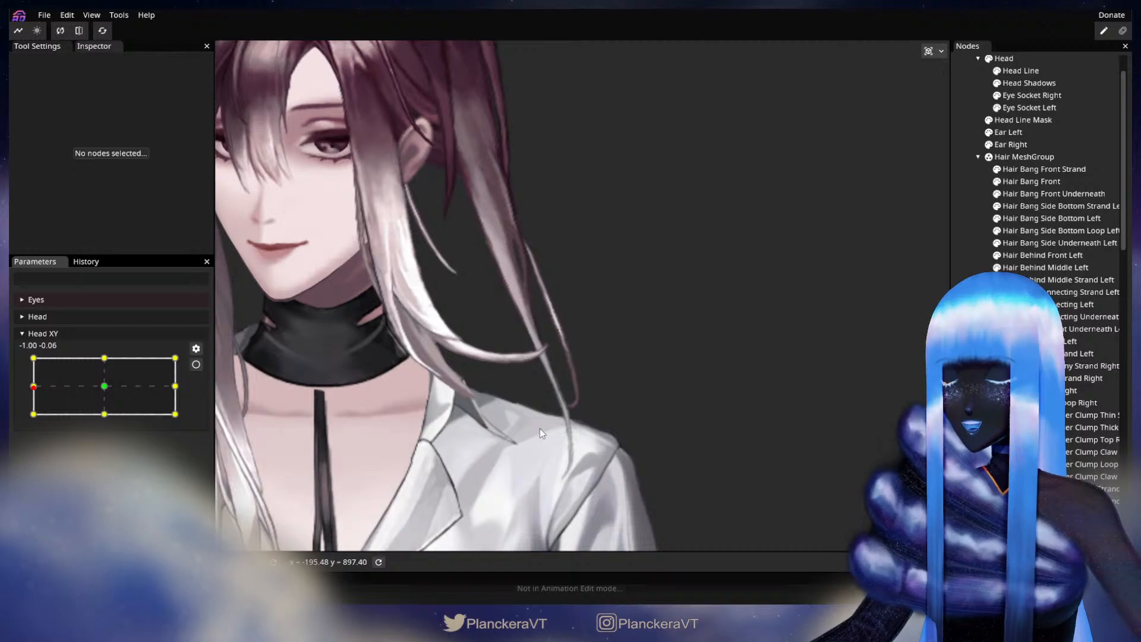
# - Arm Head XY at -1.00, 0.00, nudge the Hair Behind Middle Left vertices at and below the strand crossing, and recheck the movement with the parameter disarmed
pyautogui.scroll(8, 539, 428)
pyautogui.moveTo(698, 410); pyautogui.dragTo(751, 389)
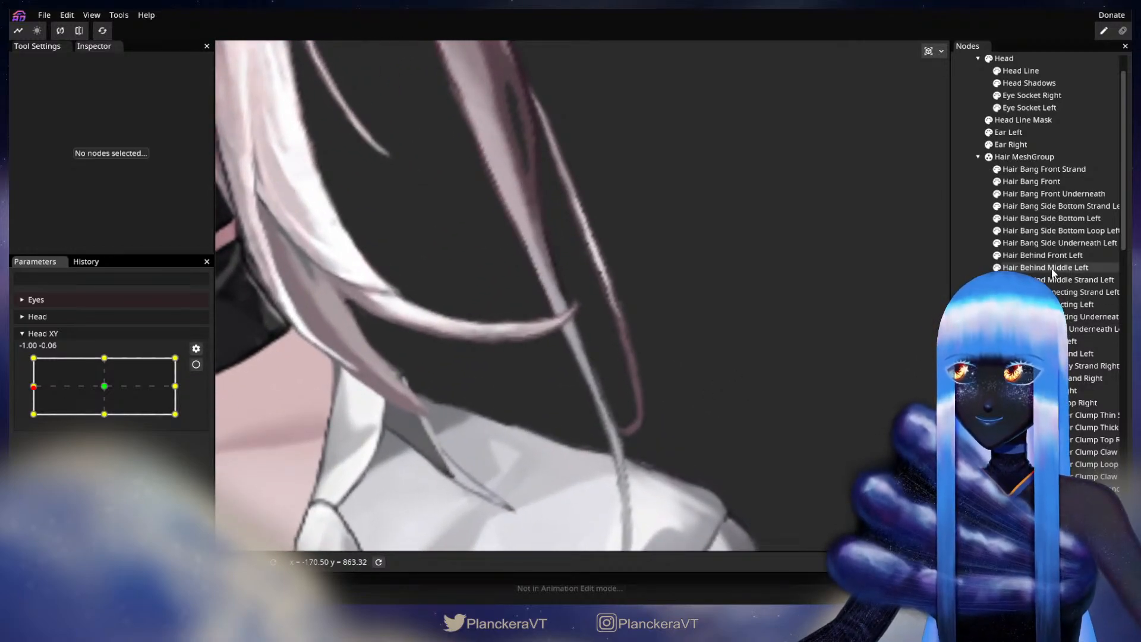
pyautogui.click(1053, 270)
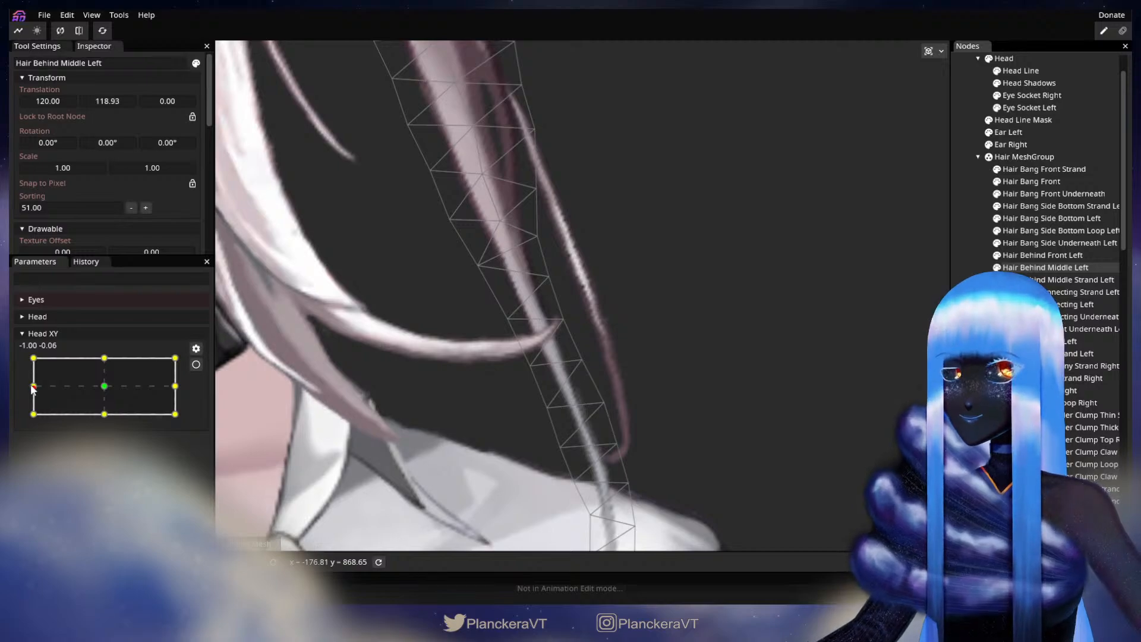
pyautogui.moveTo(33, 387)
pyautogui.mouseDown()
pyautogui.moveTo(107, 386)
pyautogui.moveTo(29, 388)
pyautogui.mouseUp()
pyautogui.click(196, 364)
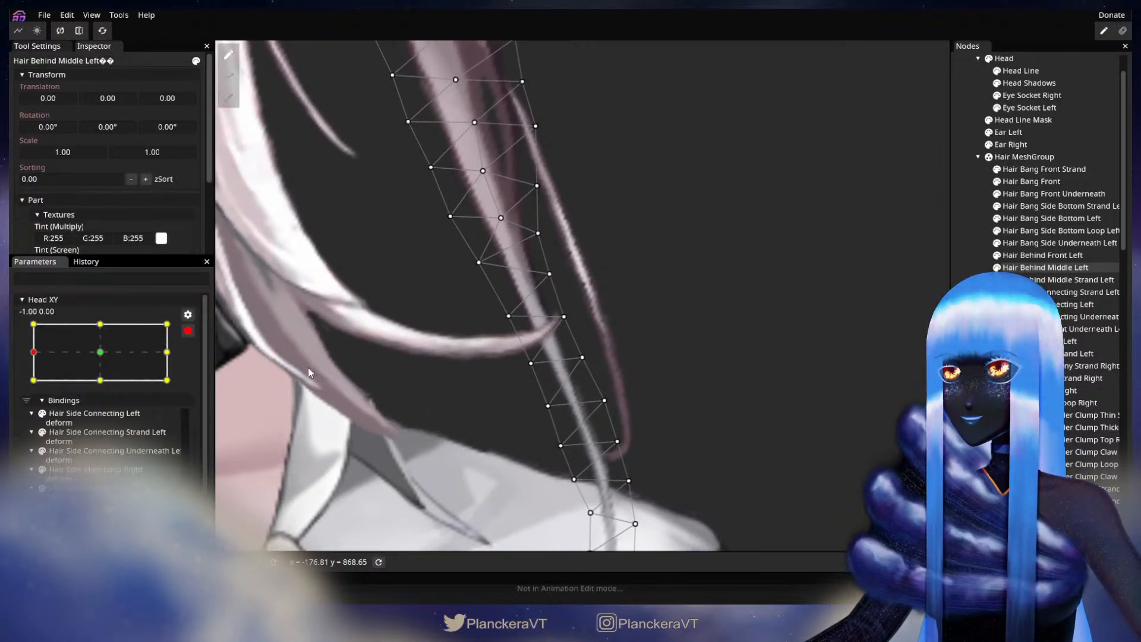
pyautogui.click(564, 318)
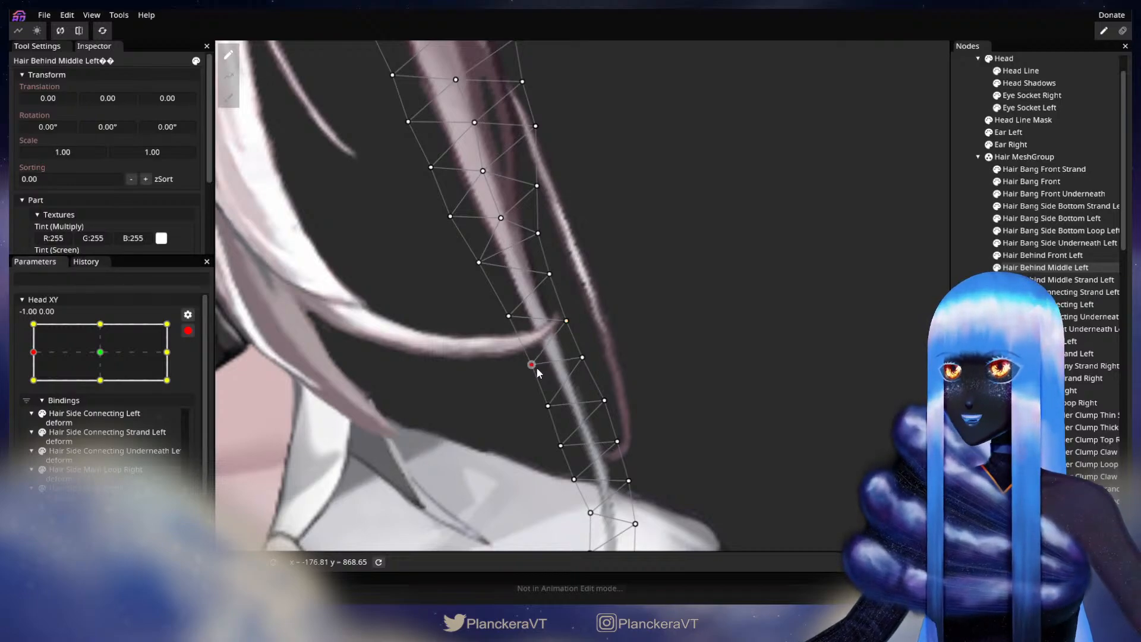
pyautogui.click(582, 358)
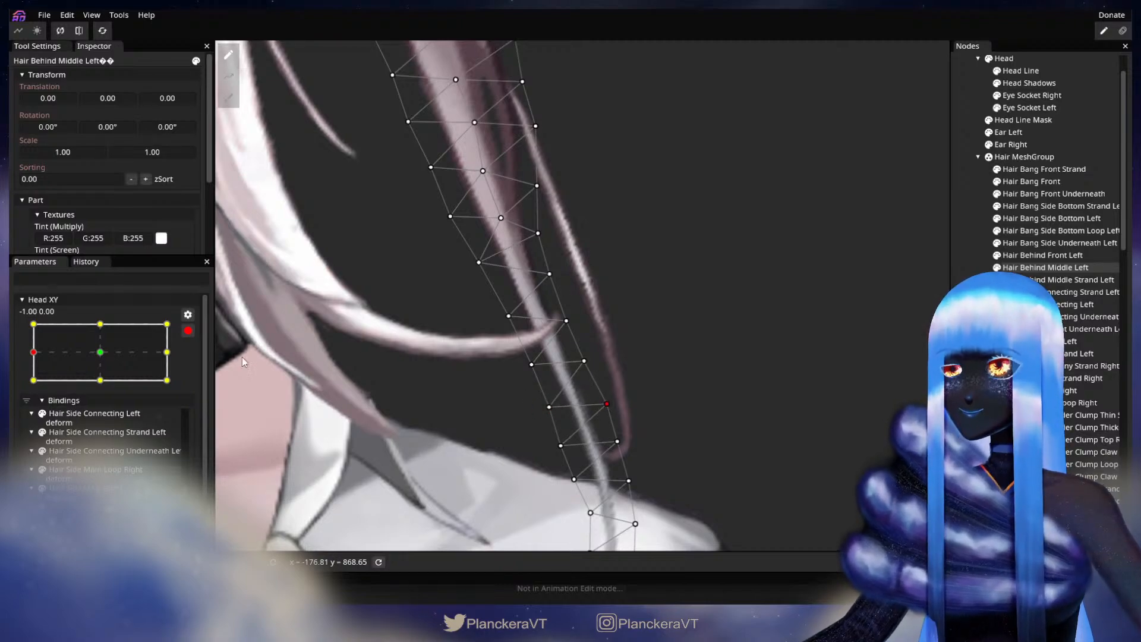
pyautogui.click(187, 330)
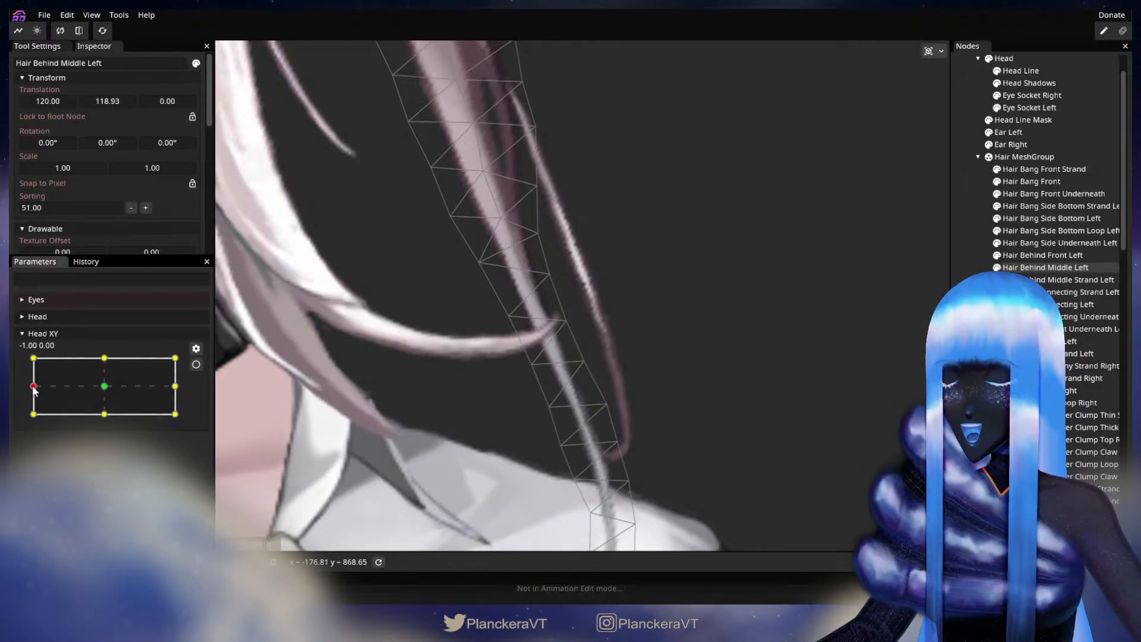
pyautogui.moveTo(33, 386)
pyautogui.mouseDown()
pyautogui.moveTo(112, 387)
pyautogui.moveTo(30, 392)
pyautogui.mouseUp()
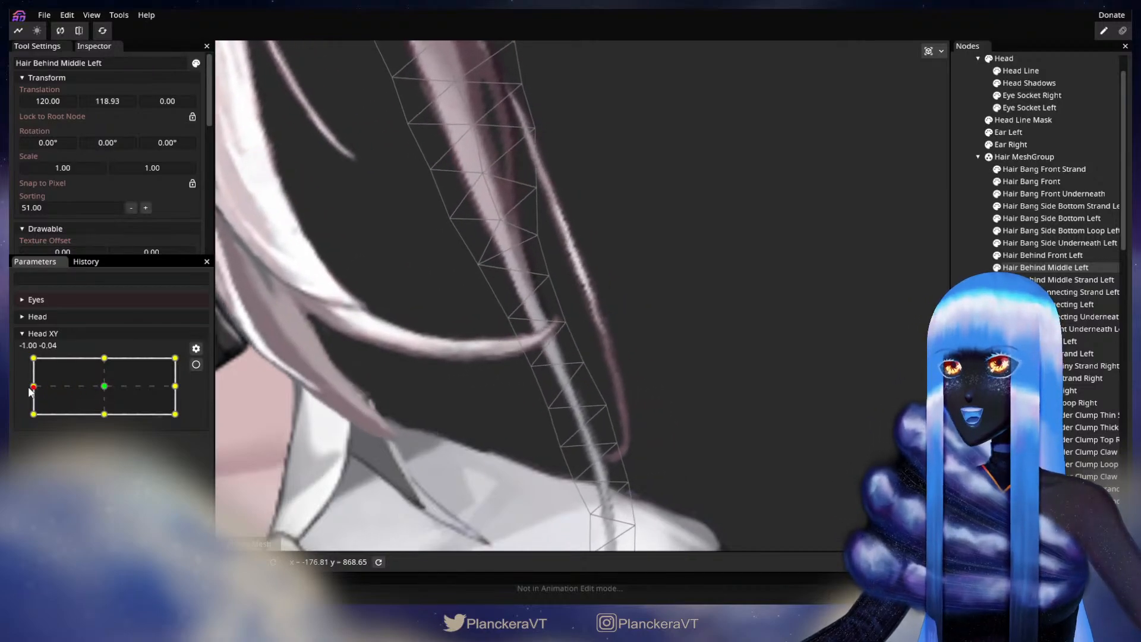
# - Re-arm Head XY at -1.00, 0.00 and adjust the Hair Behind Middle Left vertices on both edges above the strand crossing, then deselect the part
pyautogui.click(196, 364)
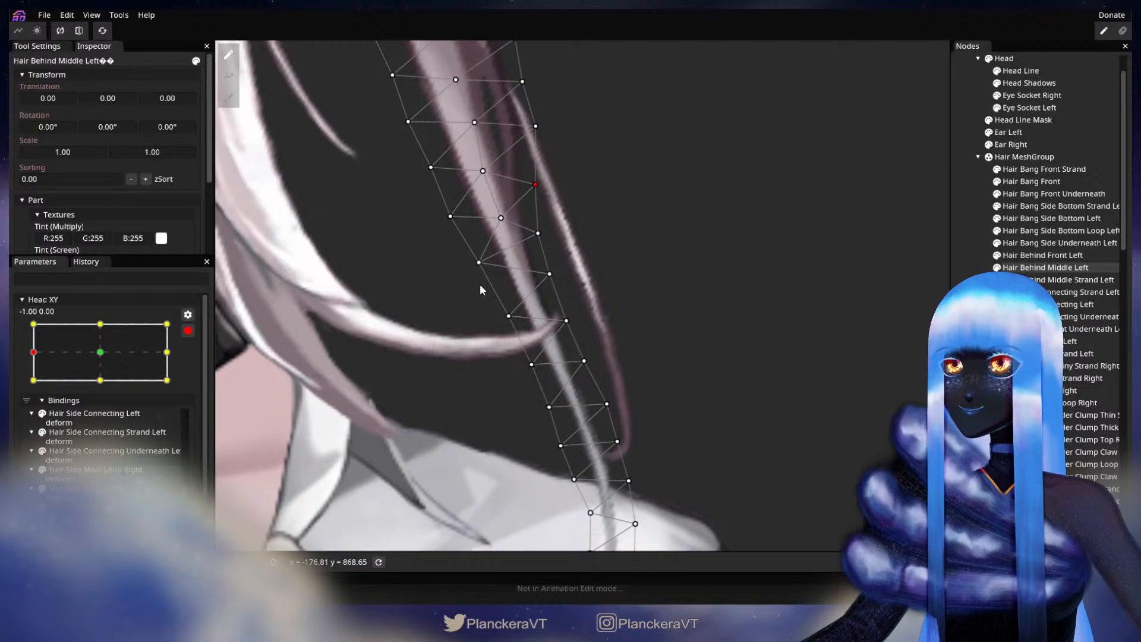
pyautogui.moveTo(481, 265); pyautogui.dragTo(483, 264)
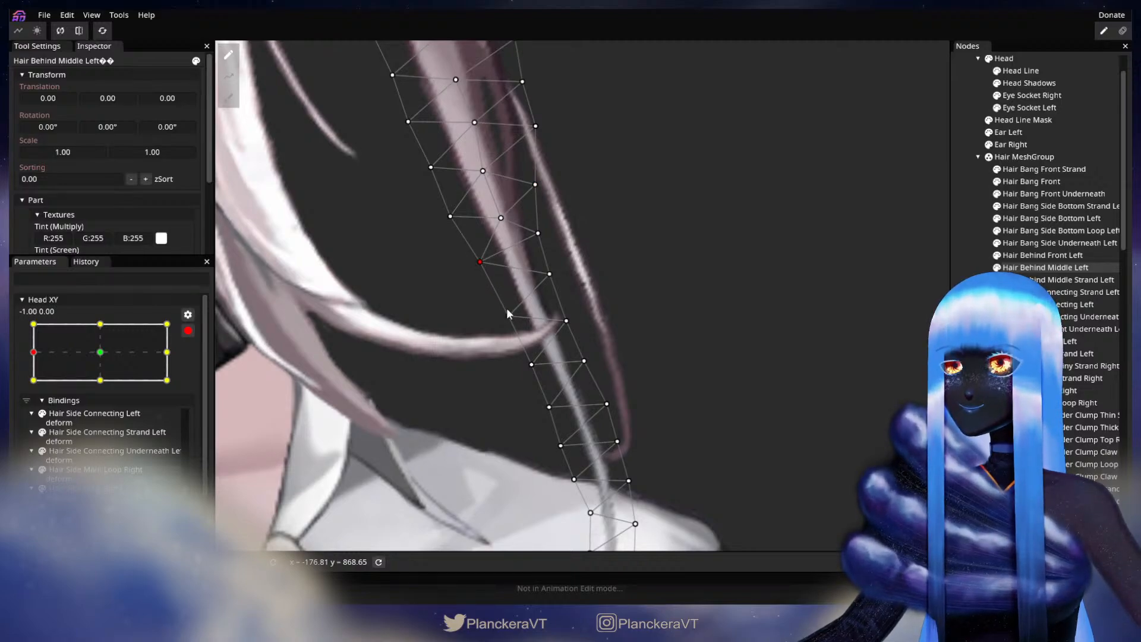
pyautogui.click(550, 274)
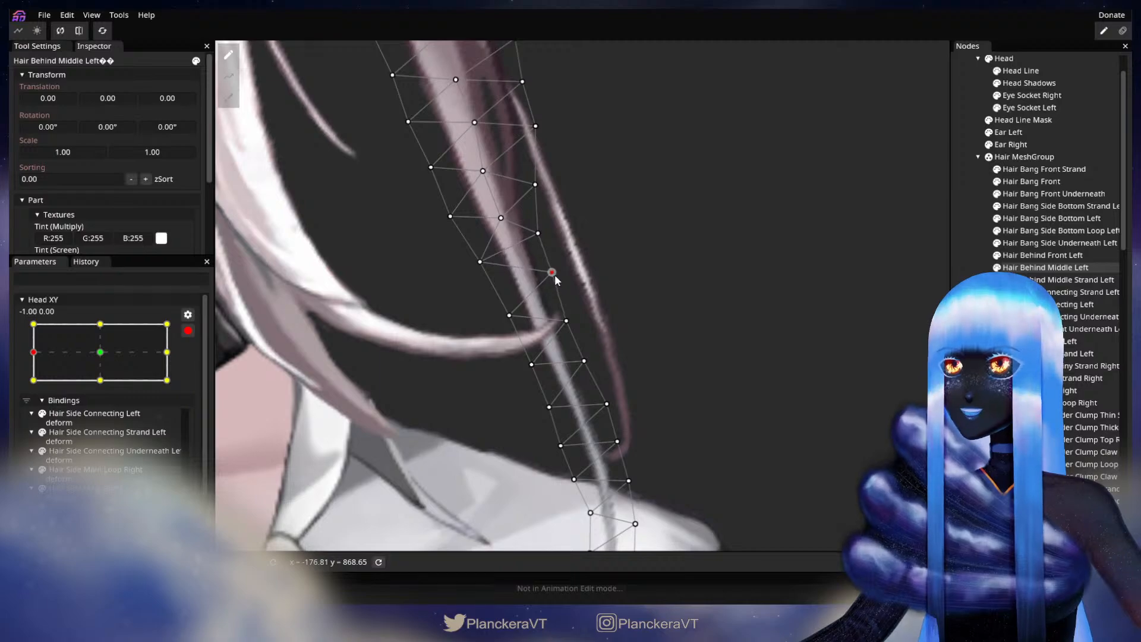
pyautogui.moveTo(573, 329); pyautogui.dragTo(555, 298)
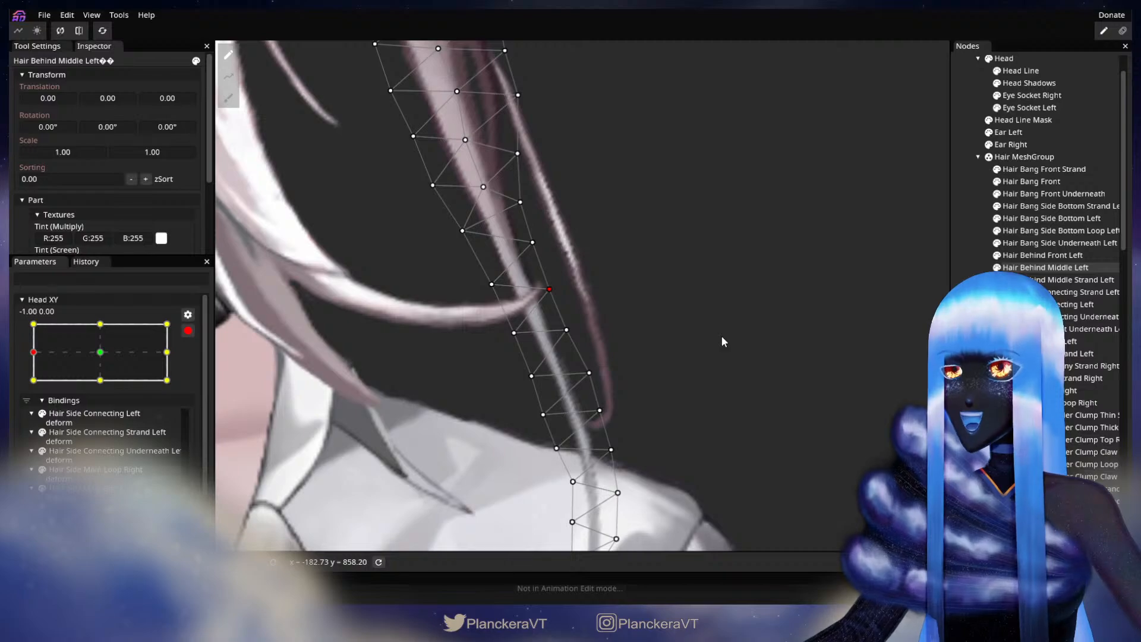
pyautogui.scroll(-1, 721, 337)
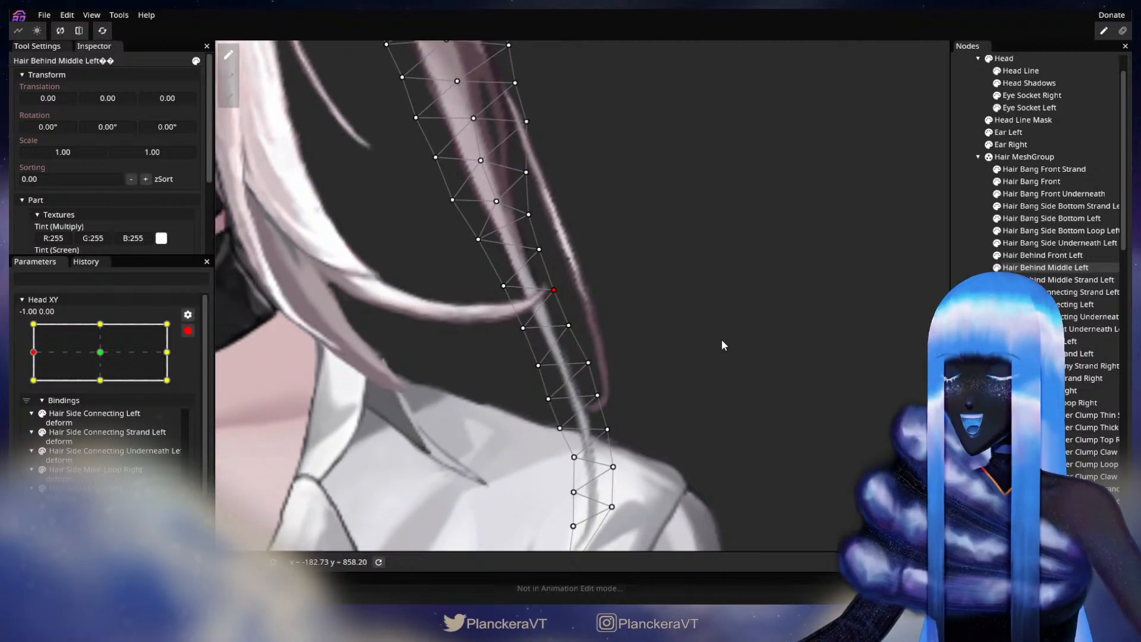
pyautogui.scroll(-2, 716, 341)
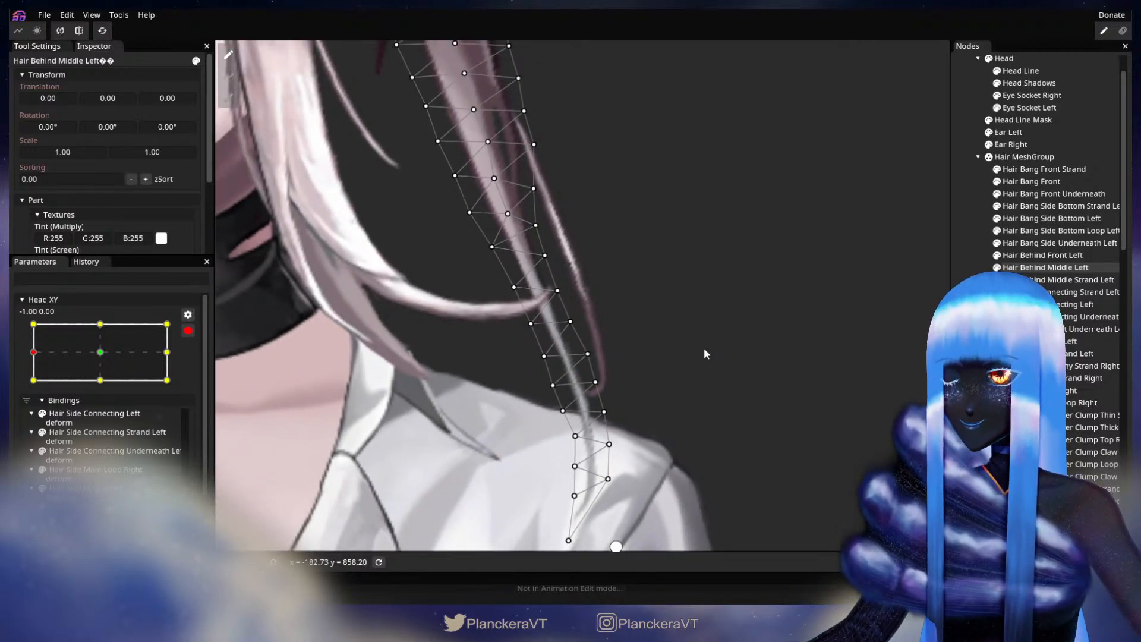
pyautogui.click(811, 320)
# - Disarm Head XY and recheck the strand's motion while moving the parameter slightly around -1.00, 0.00
pyautogui.scroll(-4, 789, 330)
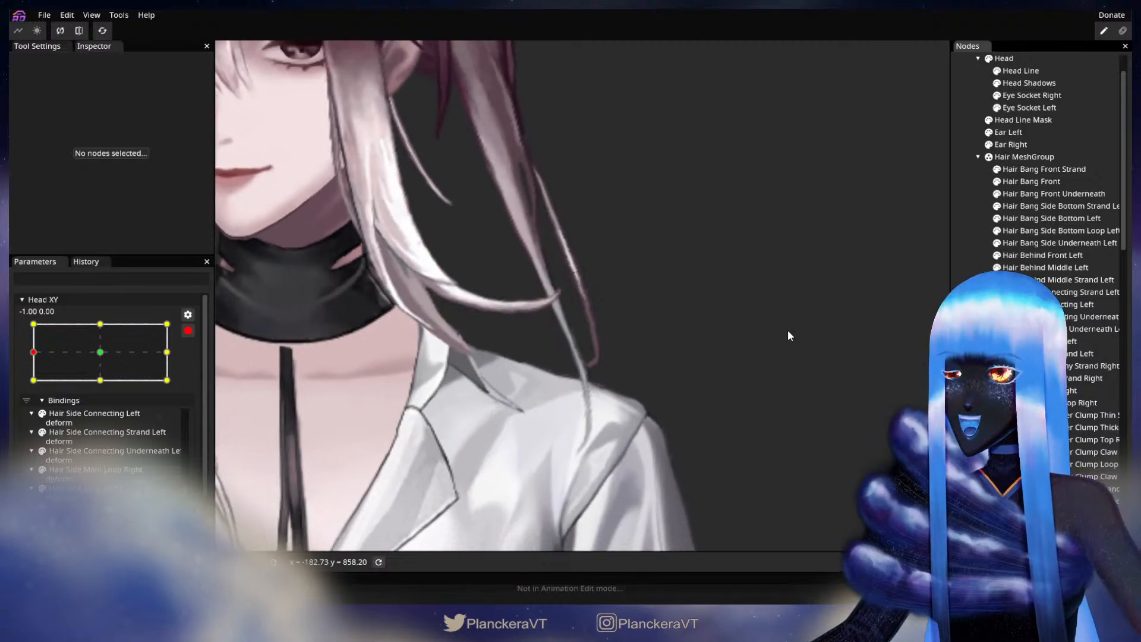
pyautogui.scroll(-2, 786, 335)
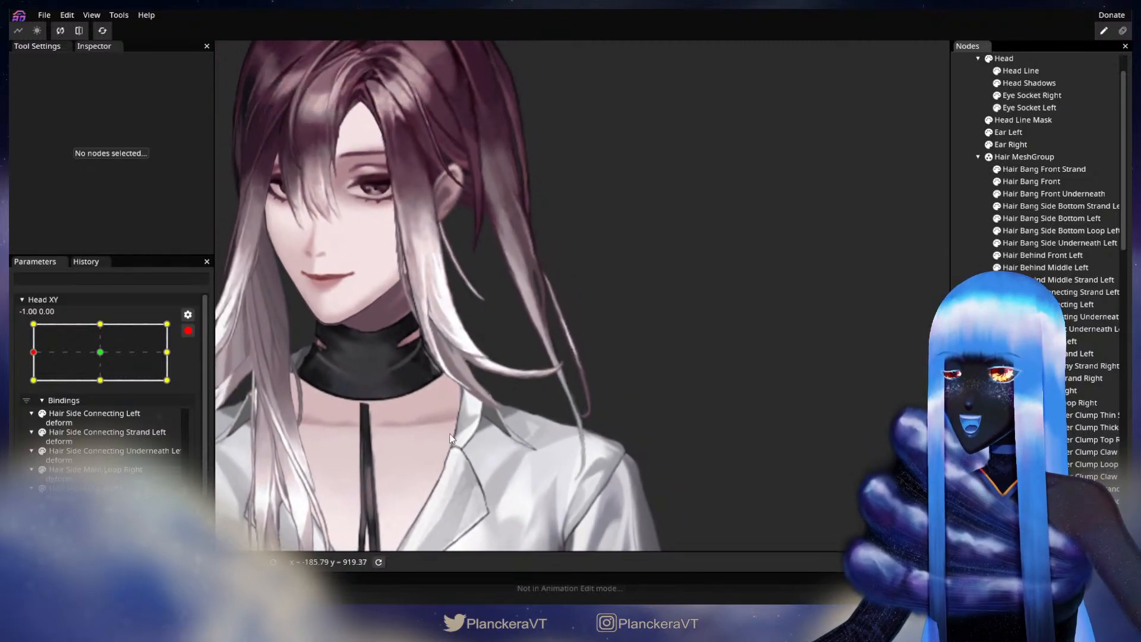
pyautogui.click(187, 330)
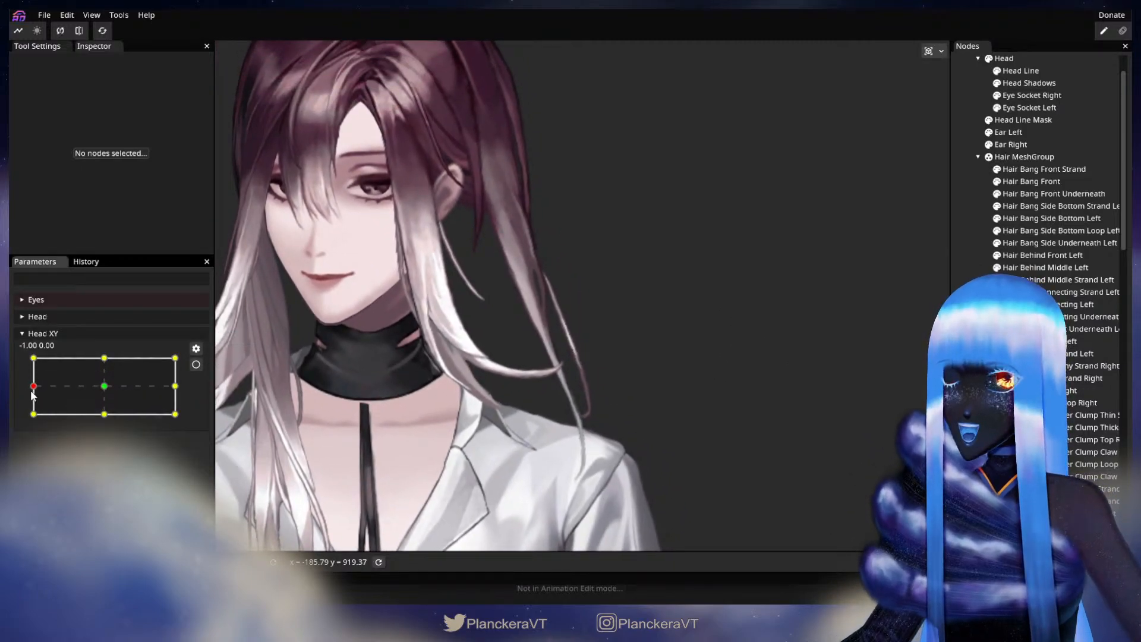
pyautogui.moveTo(34, 387)
pyautogui.mouseDown()
pyautogui.moveTo(106, 388)
pyautogui.moveTo(25, 393)
pyautogui.moveTo(106, 391)
pyautogui.moveTo(31, 389)
pyautogui.mouseUp()
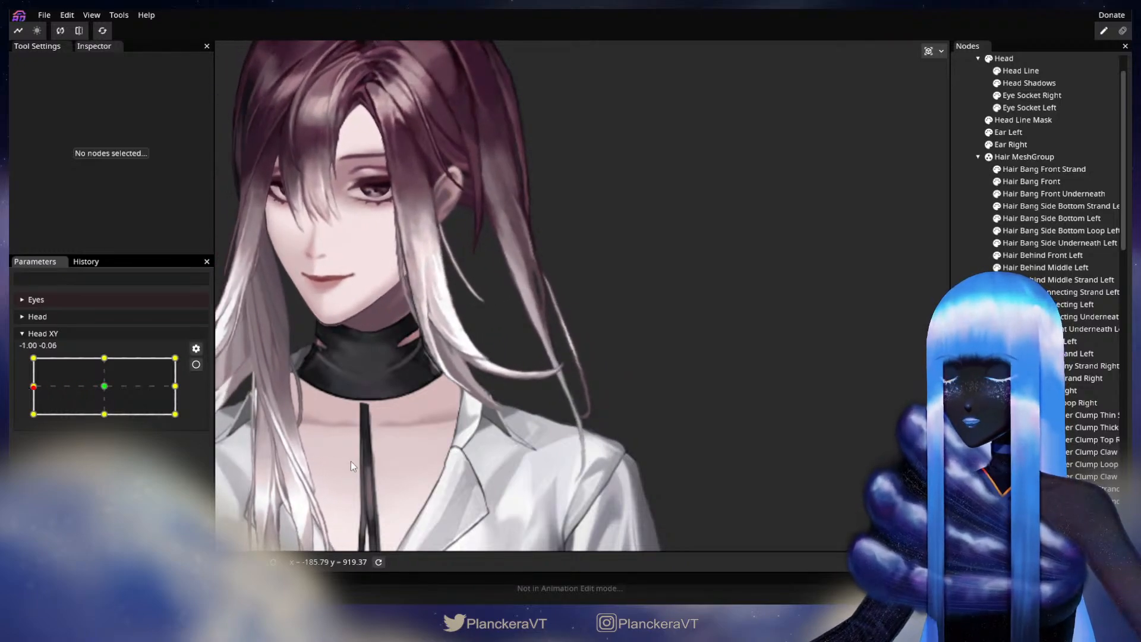
pyautogui.scroll(3, 380, 389)
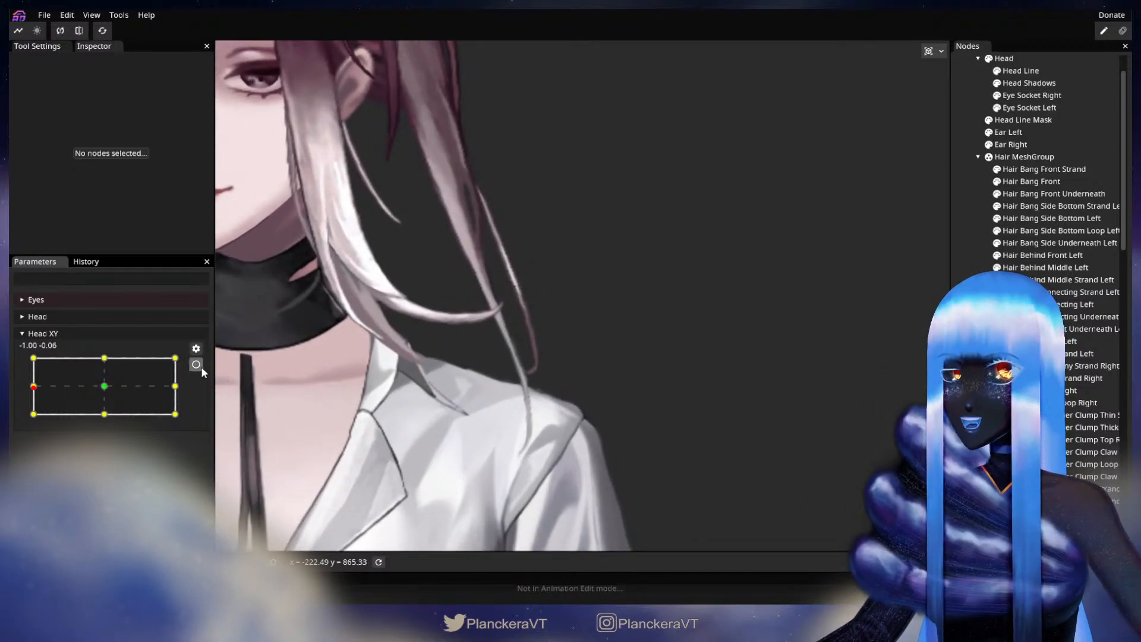
# - Re-arm Head XY at -1.00, 0.00 and fine-tune the Hair Behind Middle Left edge vertices around the point where the horizontal strand crosses
pyautogui.click(195, 364)
pyautogui.scroll(4, 422, 387)
pyautogui.moveTo(469, 390); pyautogui.dragTo(707, 384)
pyautogui.scroll(2, 544, 379)
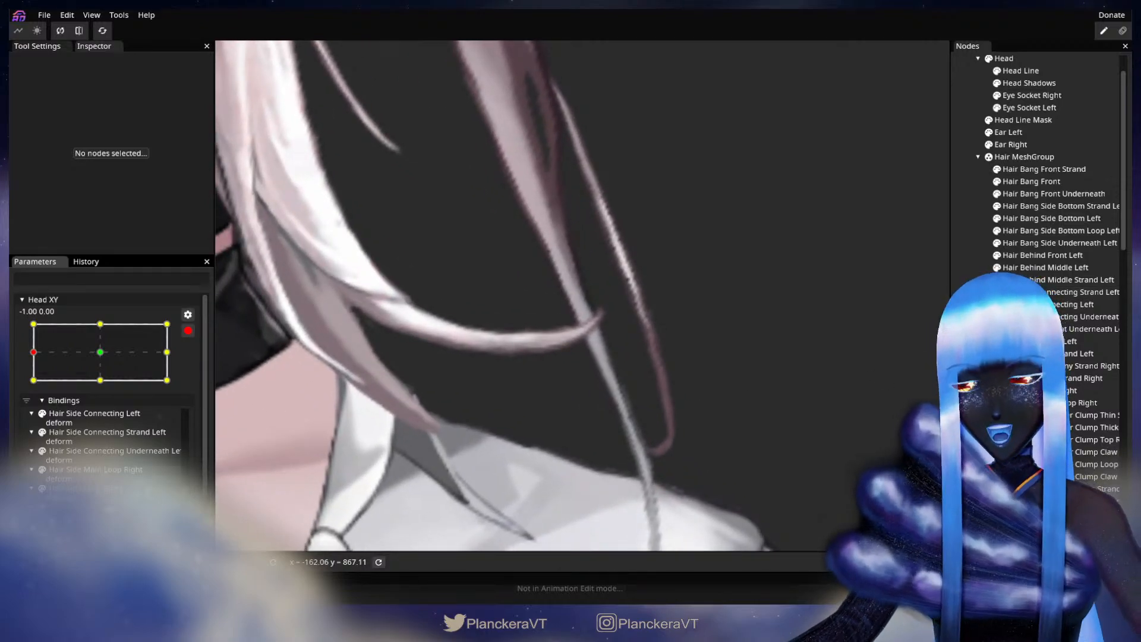
pyautogui.click(1055, 268)
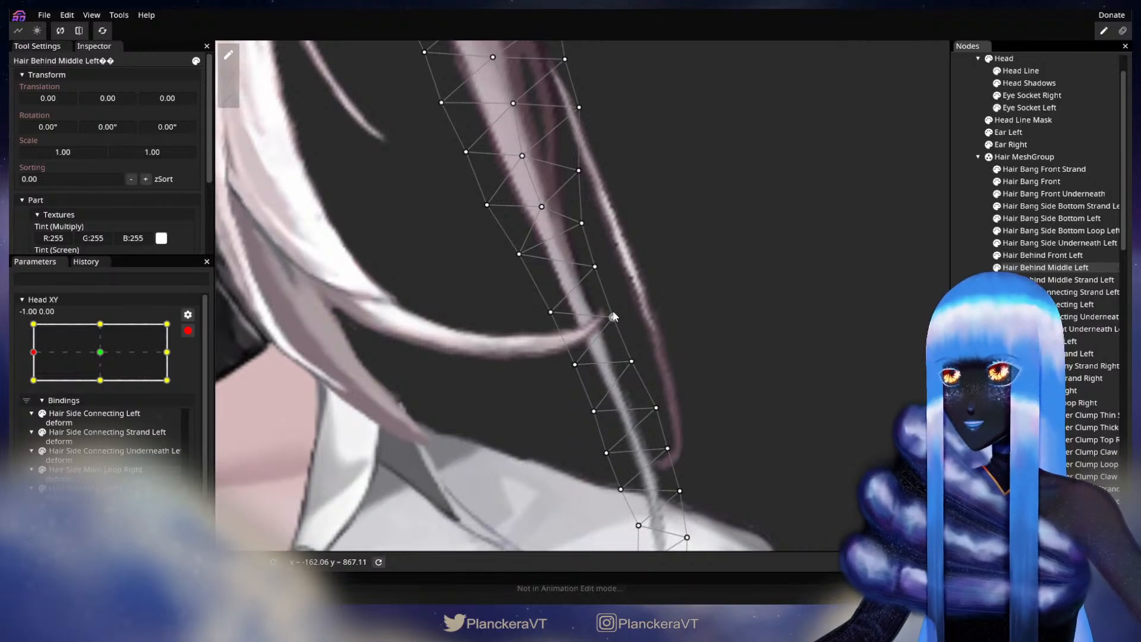
pyautogui.click(613, 317)
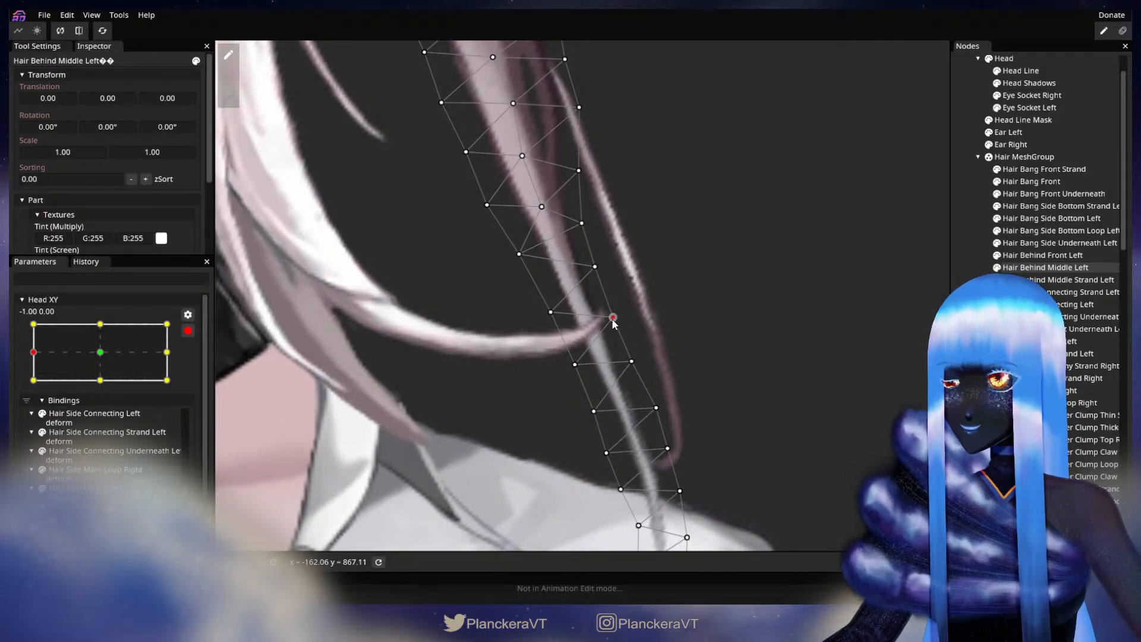
pyautogui.click(575, 364)
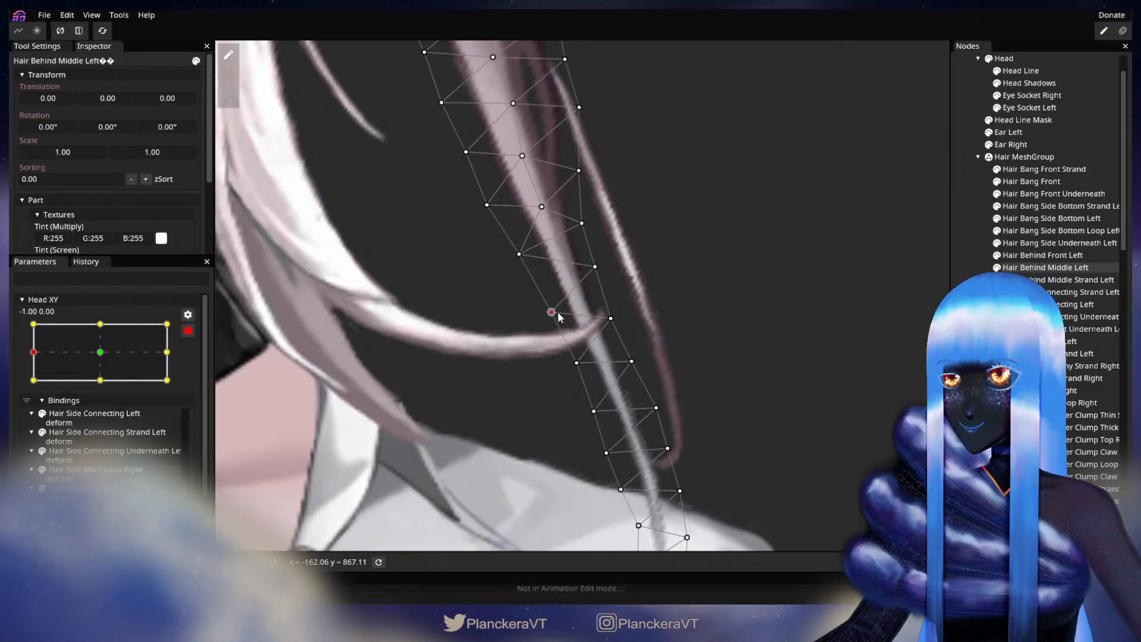
pyautogui.click(610, 318)
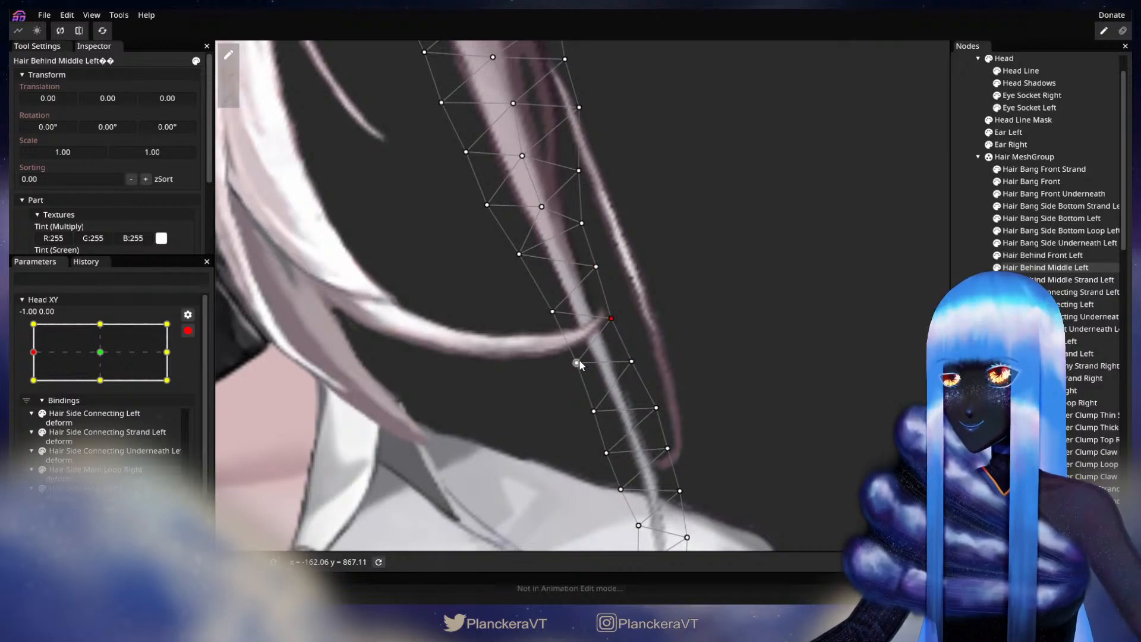
pyautogui.click(633, 360)
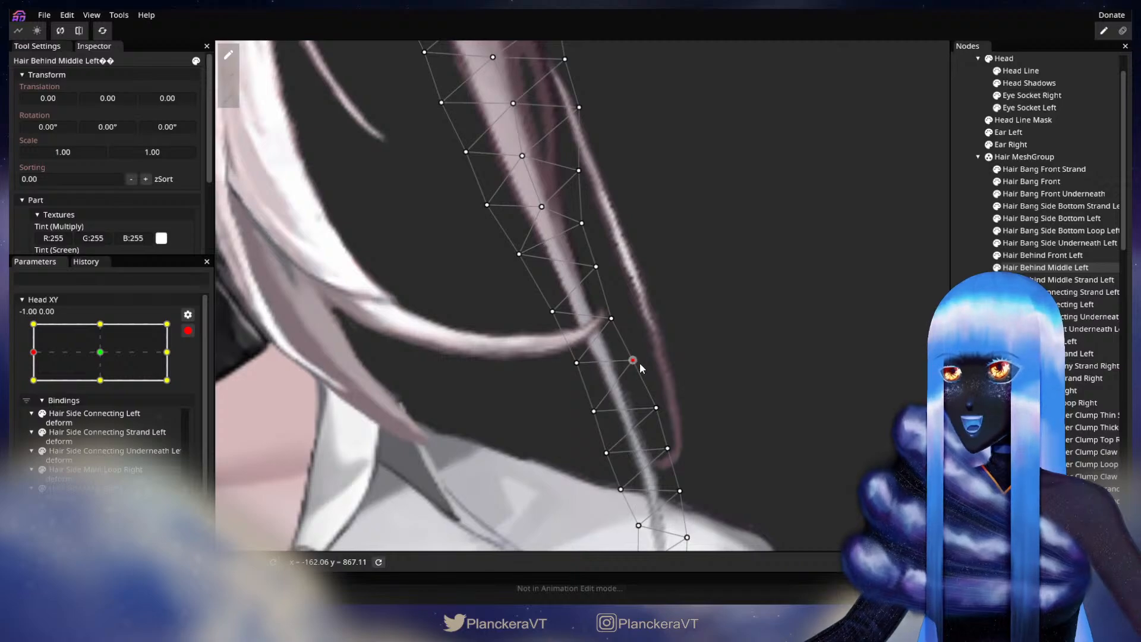
# - Adjust the Hair Behind Middle Left vertices from below the strand crossing down to the shoulder, then deselect the part
pyautogui.scroll(-2, 636, 363)
pyautogui.click(578, 375)
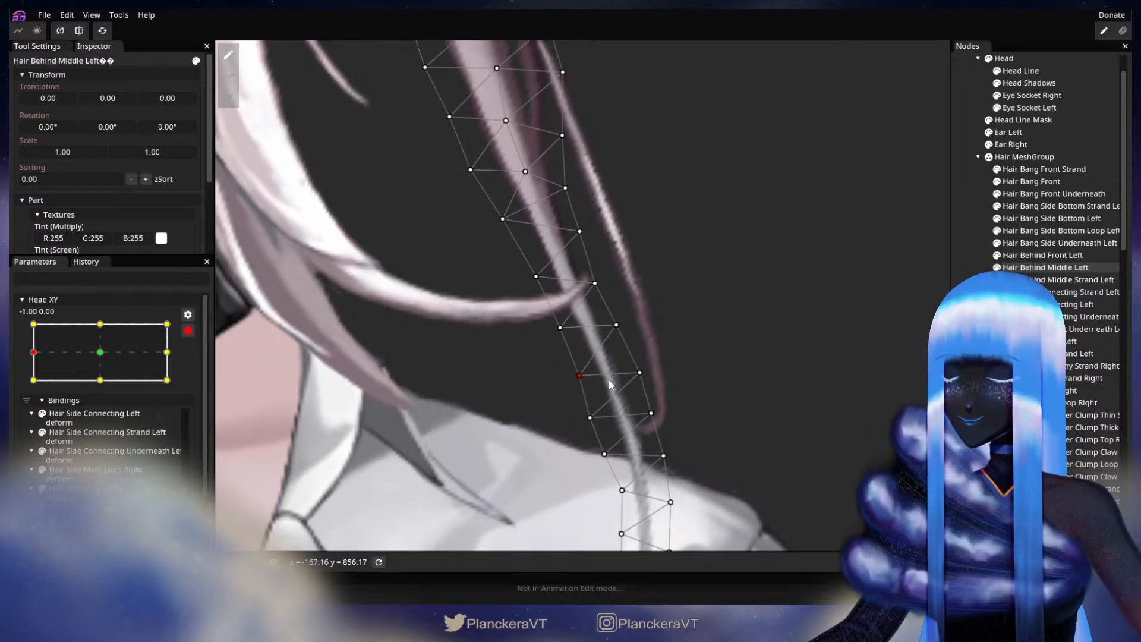
pyautogui.click(641, 373)
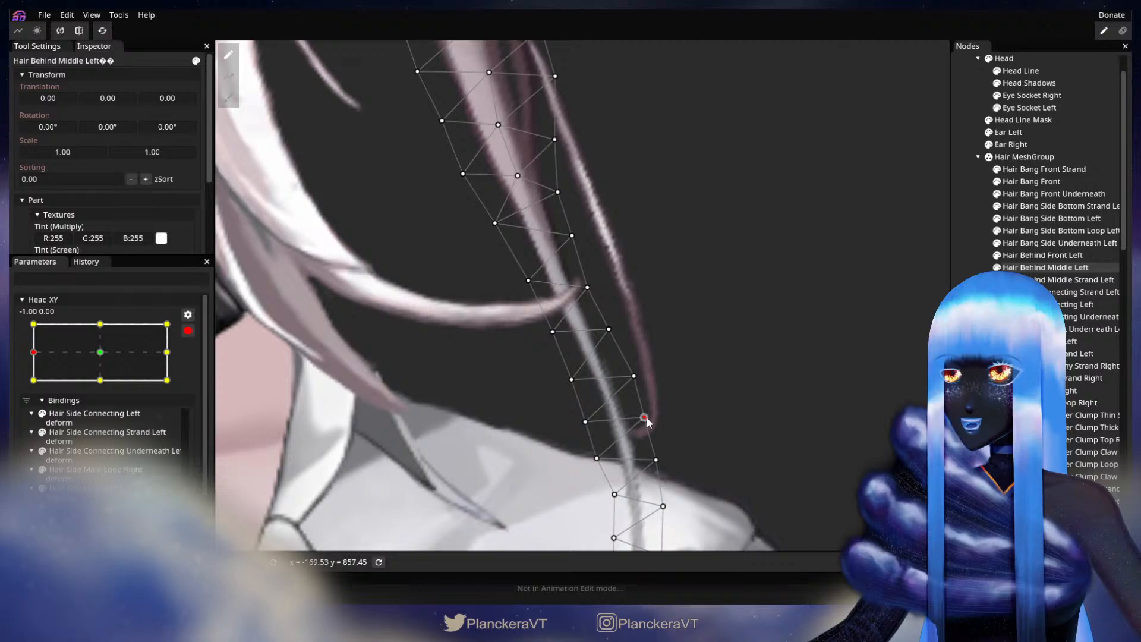
pyautogui.scroll(-3, 647, 419)
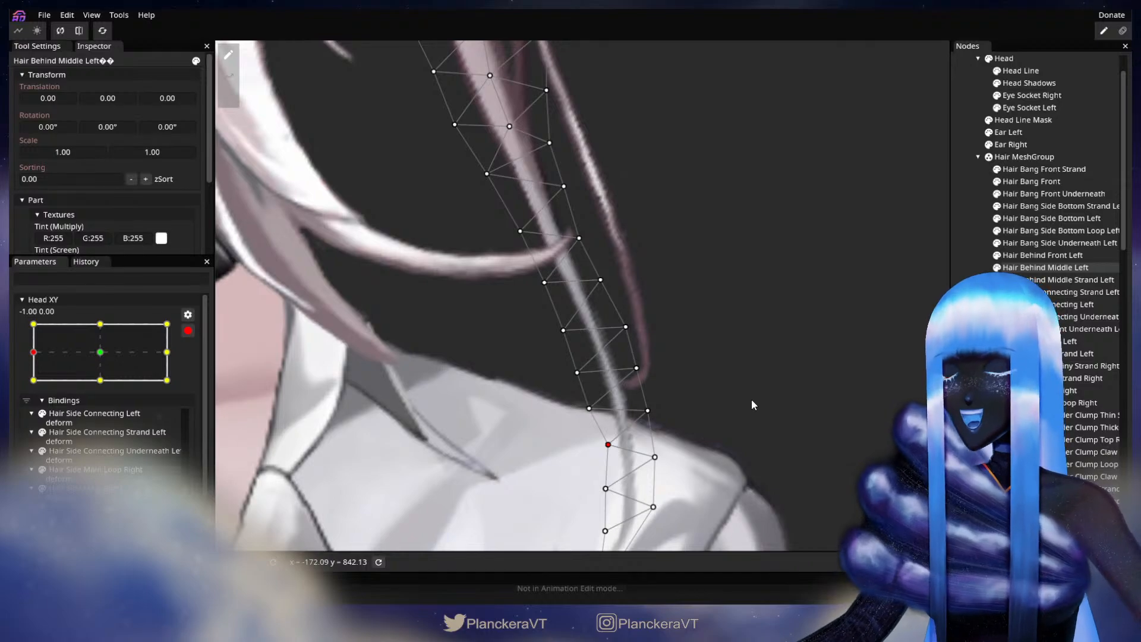
pyautogui.scroll(-2, 754, 390)
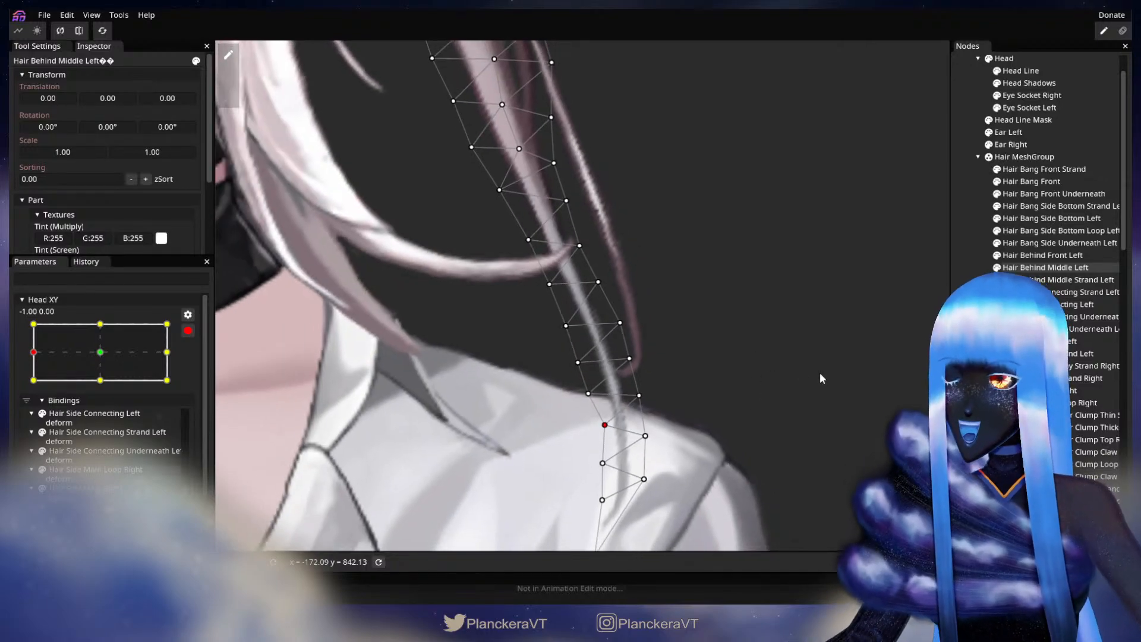
pyautogui.click(765, 347)
# - Disarm Head XY and review the whole hair while sweeping the parameter between X -1.00 and the centre
pyautogui.scroll(-3, 760, 357)
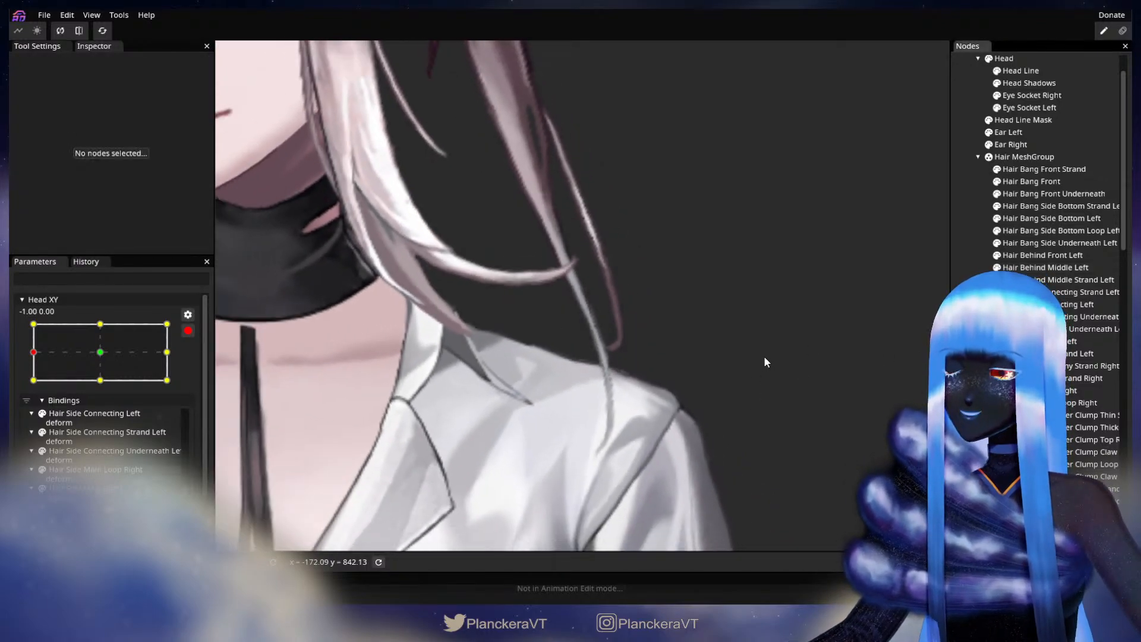
pyautogui.scroll(-5, 767, 362)
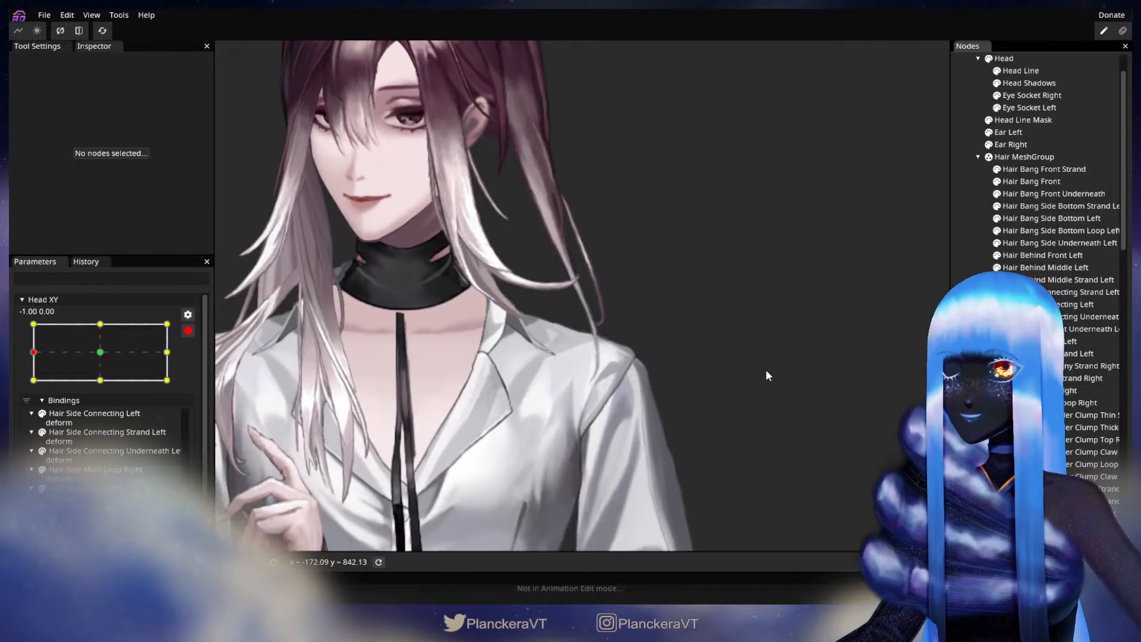
pyautogui.moveTo(689, 304); pyautogui.dragTo(732, 385)
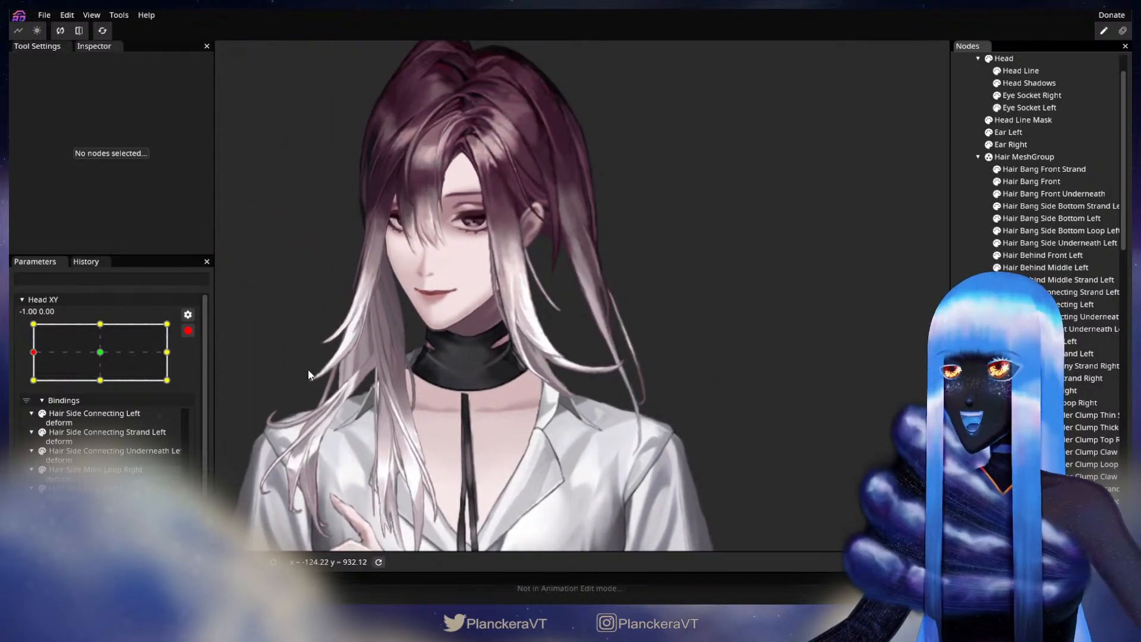
pyautogui.click(187, 330)
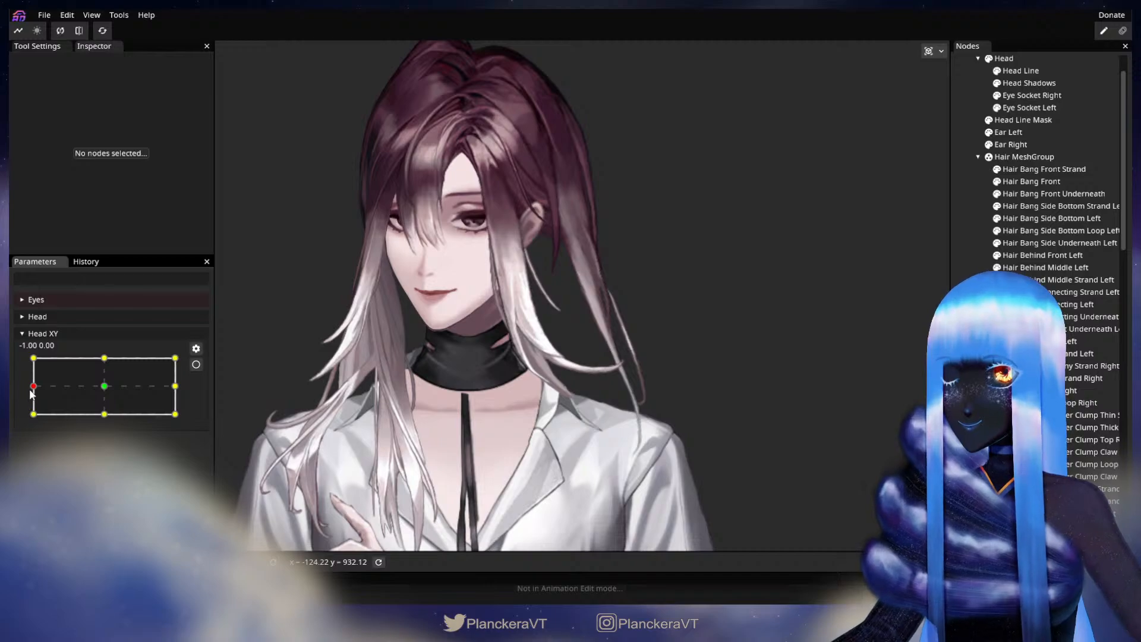
pyautogui.moveTo(34, 387)
pyautogui.mouseDown()
pyautogui.moveTo(105, 387)
pyautogui.moveTo(36, 386)
pyautogui.mouseUp()
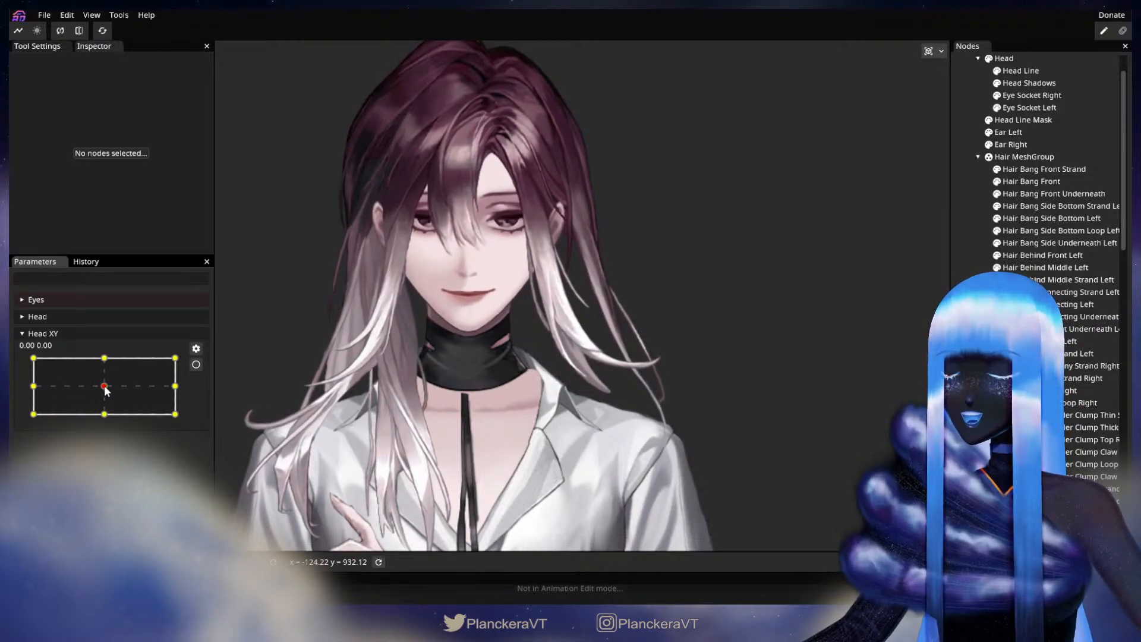
pyautogui.moveTo(48, 386)
pyautogui.mouseDown()
pyautogui.moveTo(31, 387)
pyautogui.moveTo(45, 387)
pyautogui.mouseUp()
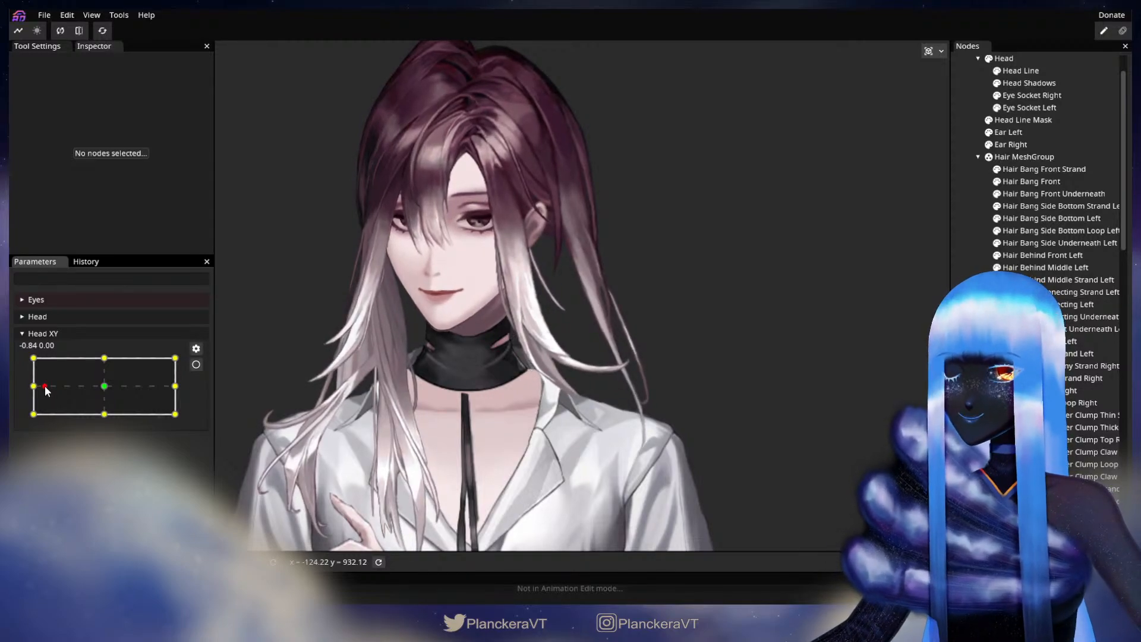
pyautogui.moveTo(47, 390)
pyautogui.mouseDown()
pyautogui.moveTo(105, 389)
pyautogui.moveTo(28, 393)
pyautogui.mouseUp()
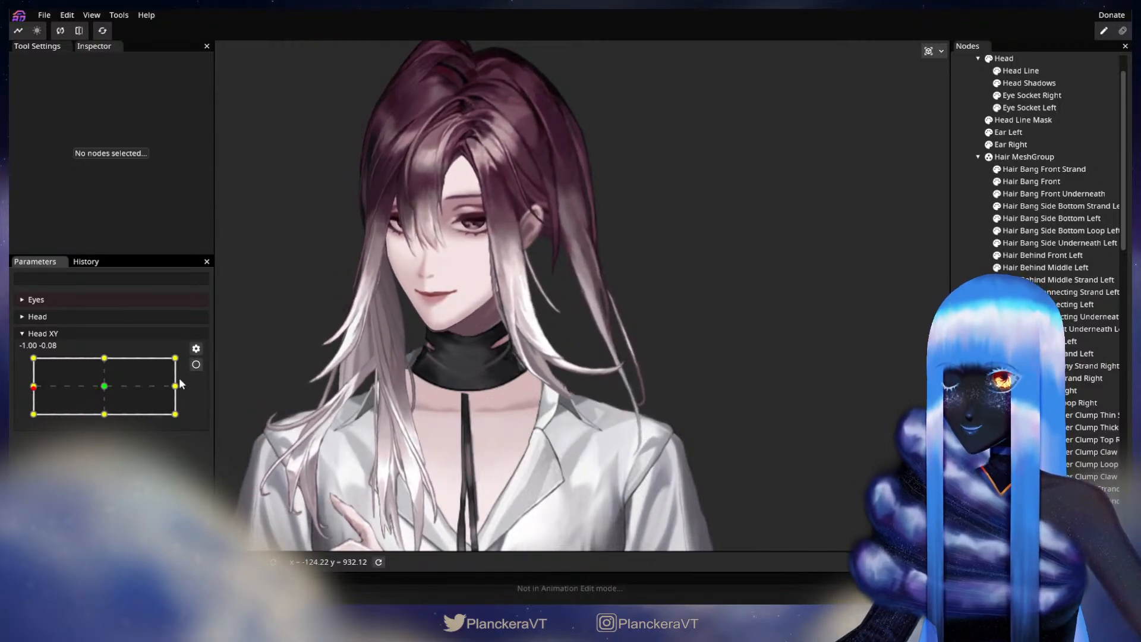
# - Re-arm Head XY at -1.00, 0.00 and save the model
pyautogui.click(196, 364)
pyautogui.scroll(5, 383, 362)
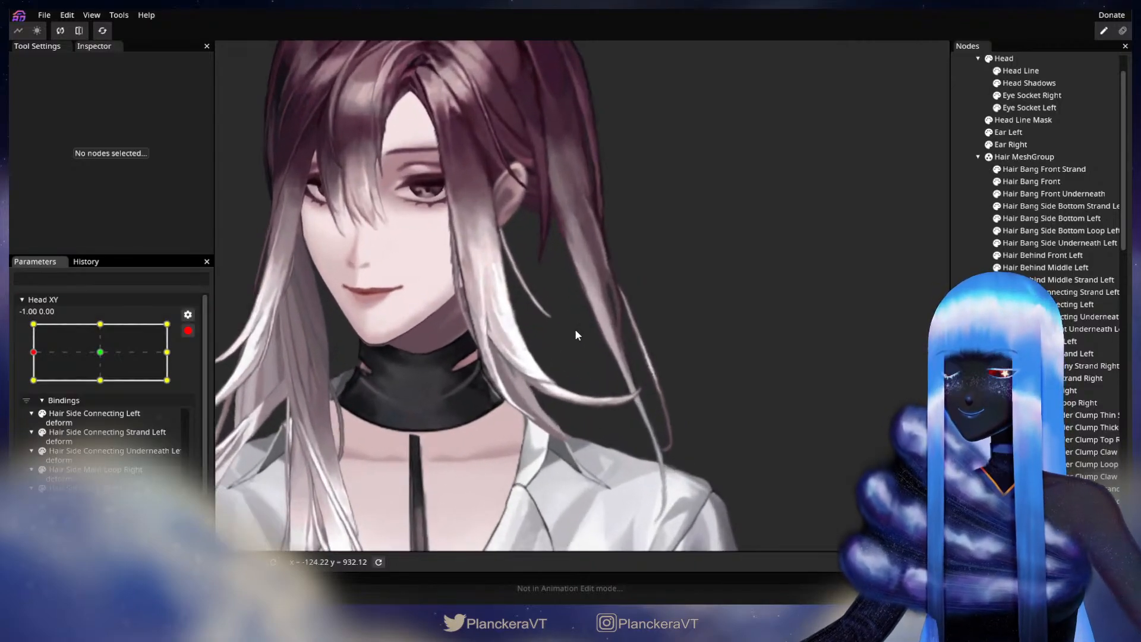
pyautogui.scroll(2, 575, 334)
pyautogui.hotkey('ctrl', 's')
# - Examine the upper part of the Hair Behind Middle Left mesh beside the ear, then deselect the part
pyautogui.scroll(4, 534, 301)
pyautogui.scroll(3, 607, 420)
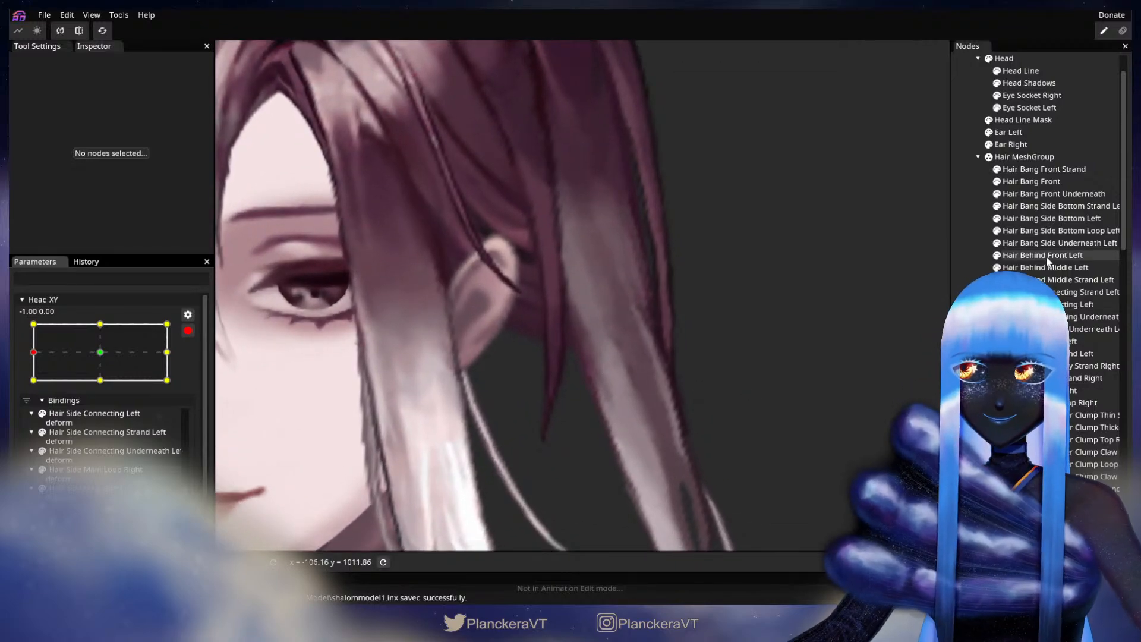
pyautogui.click(1045, 266)
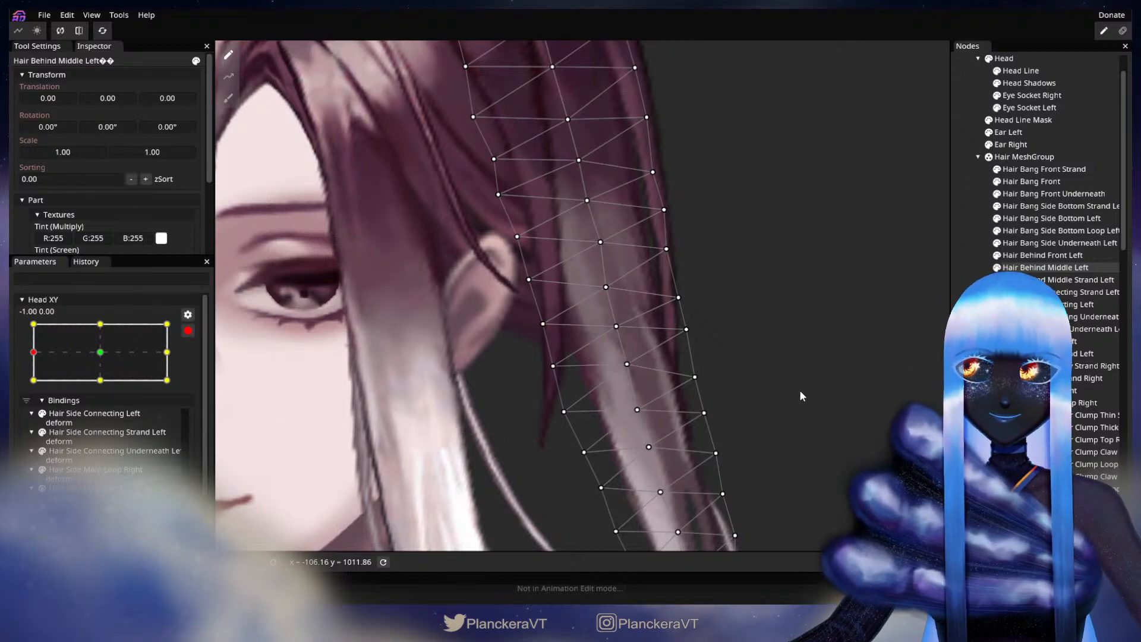
pyautogui.click(793, 367)
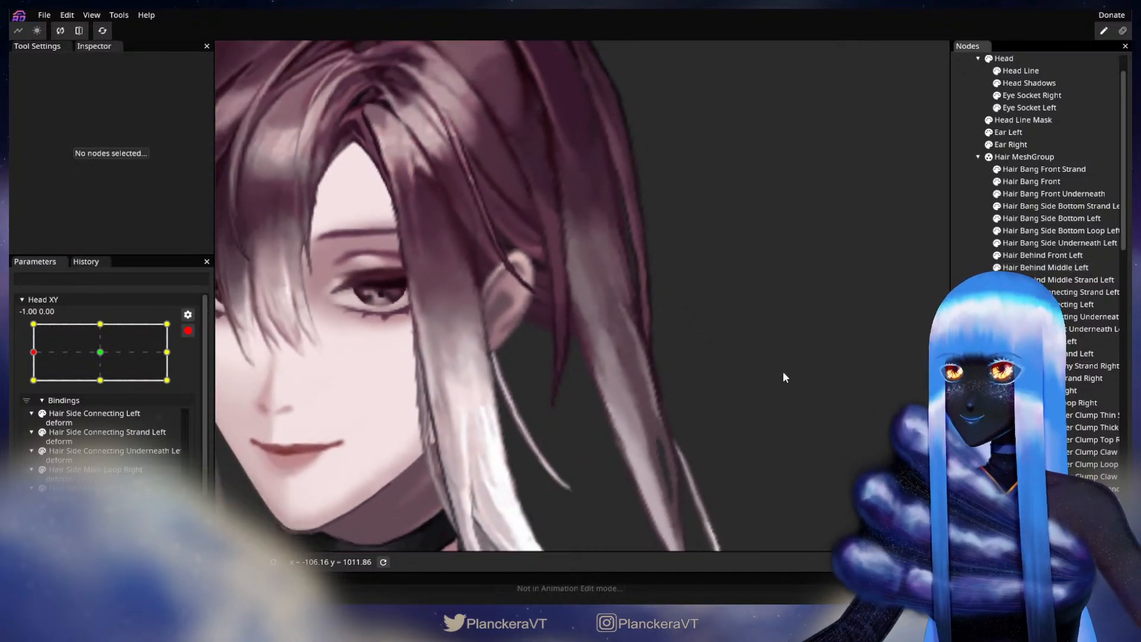
pyautogui.scroll(-5, 782, 370)
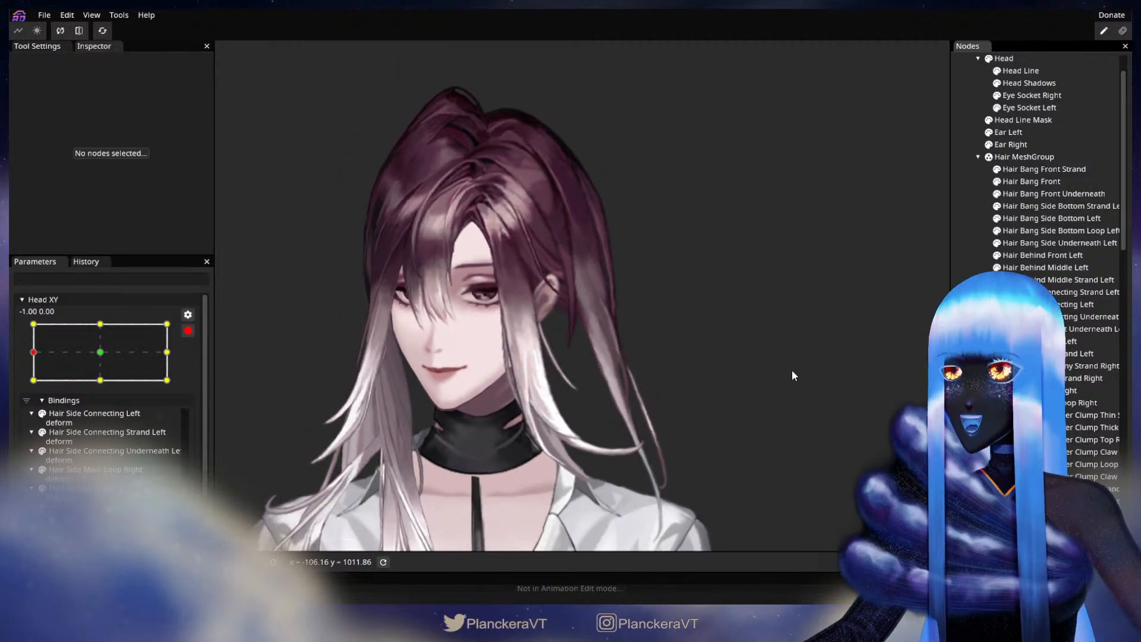
# - Disarm Head XY and sweep it across from X -1.00 to the X 1.00 edge to check the hair on both head turns
pyautogui.moveTo(793, 380); pyautogui.dragTo(768, 353)
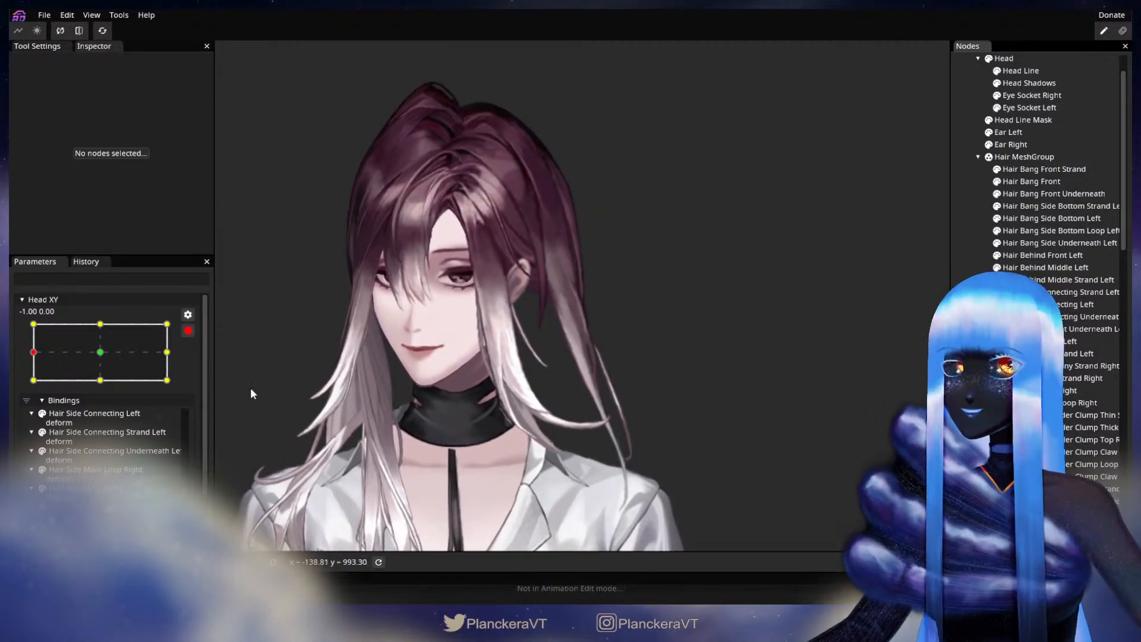
pyautogui.click(186, 334)
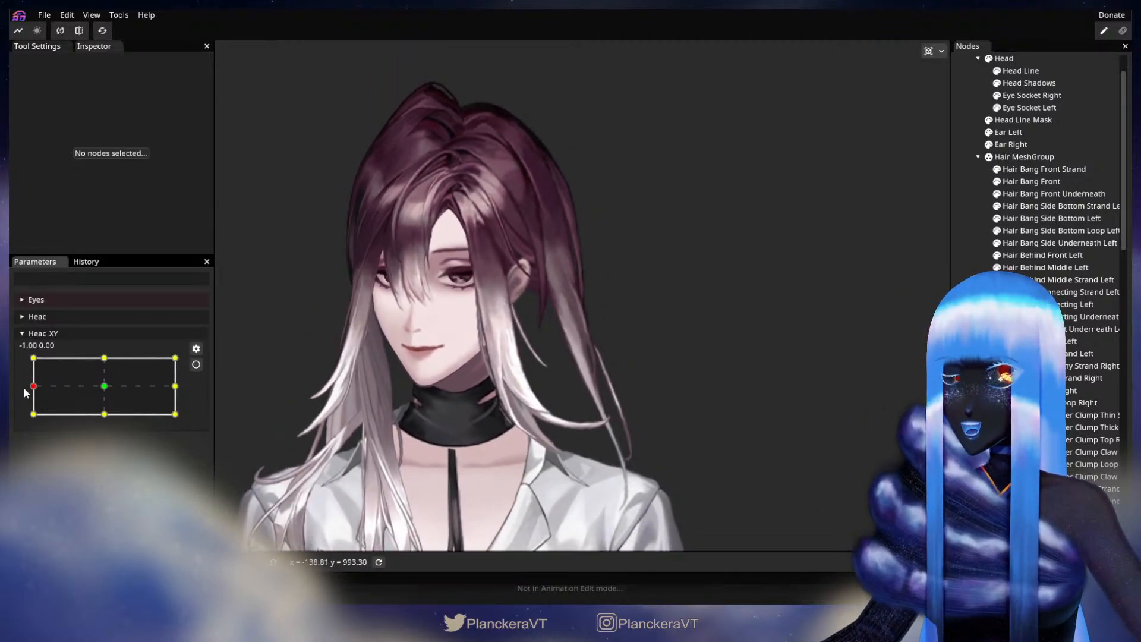
pyautogui.moveTo(34, 387); pyautogui.dragTo(181, 391)
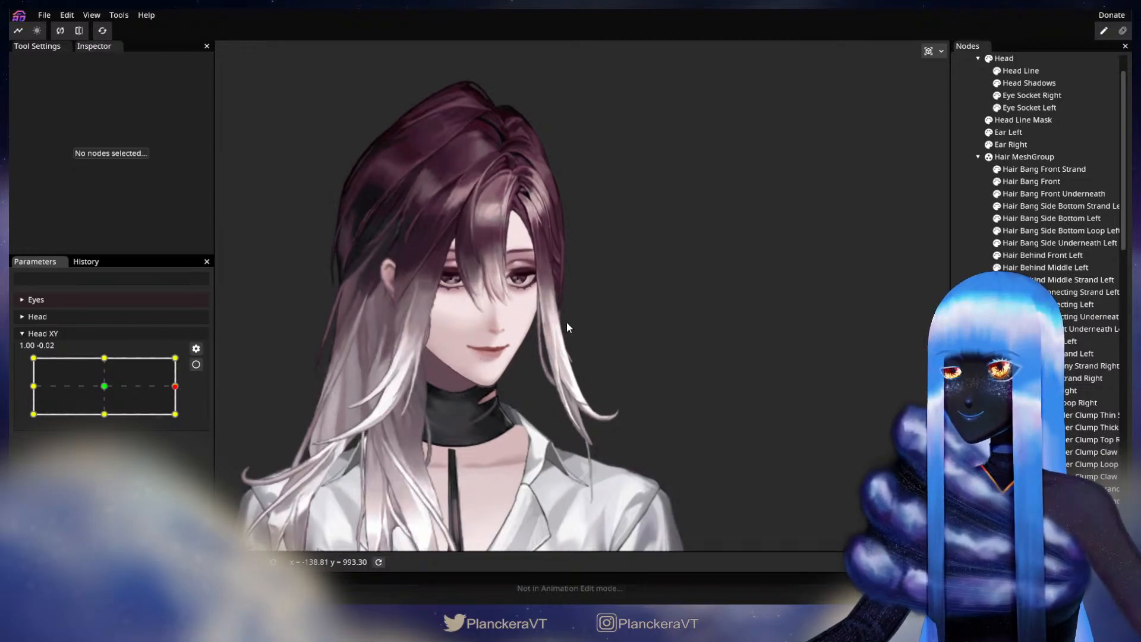
pyautogui.moveTo(179, 390)
pyautogui.mouseDown()
pyautogui.moveTo(37, 391)
pyautogui.moveTo(176, 387)
pyautogui.mouseUp()
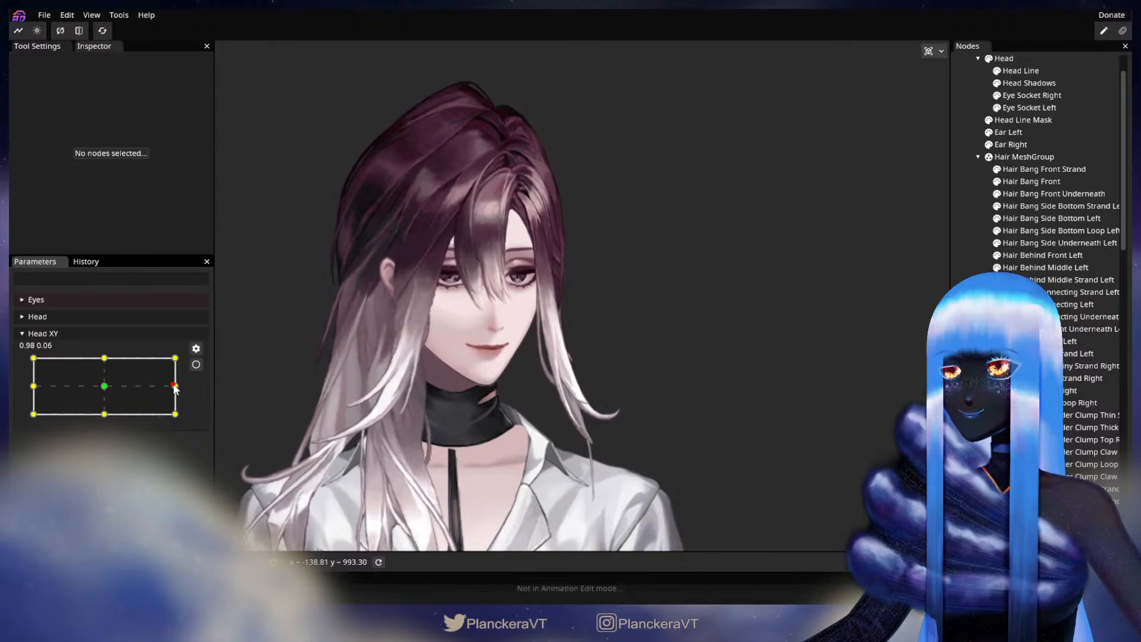
# - Arm Head XY at 1.00, 0.00 and brush the Hair Behind Middle Left vertices below the eye inward toward the face
pyautogui.click(196, 365)
pyautogui.scroll(5, 713, 416)
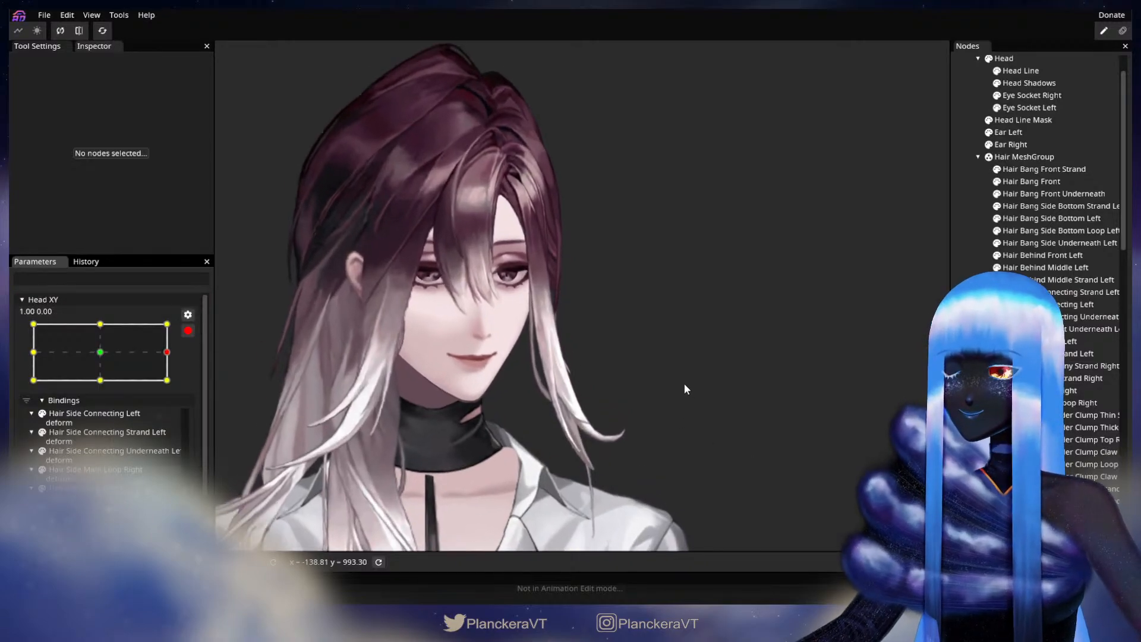
pyautogui.scroll(5, 567, 421)
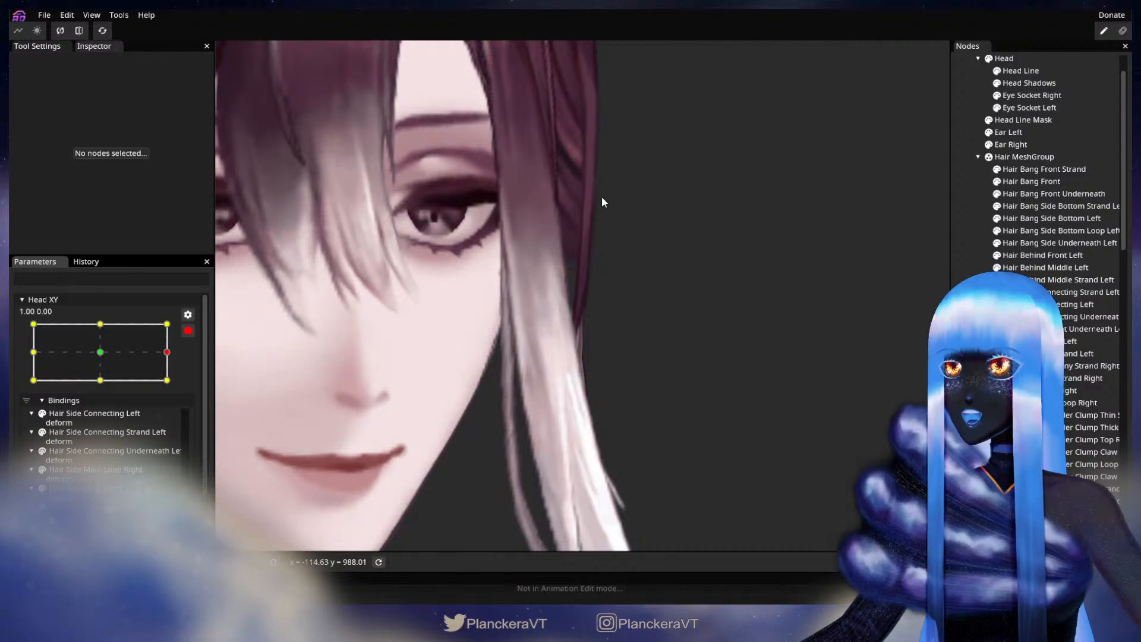
pyautogui.click(1046, 268)
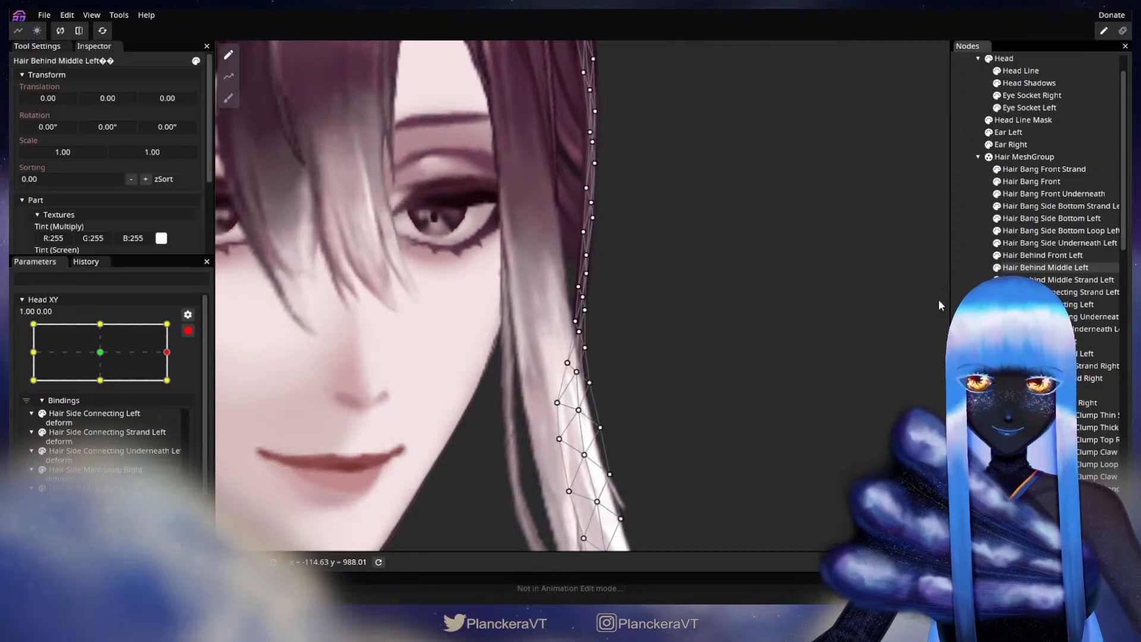
pyautogui.scroll(1, 694, 331)
pyautogui.click(228, 98)
pyautogui.moveTo(547, 496)
pyautogui.mouseDown()
pyautogui.moveTo(527, 446)
pyautogui.moveTo(543, 399)
pyautogui.mouseUp()
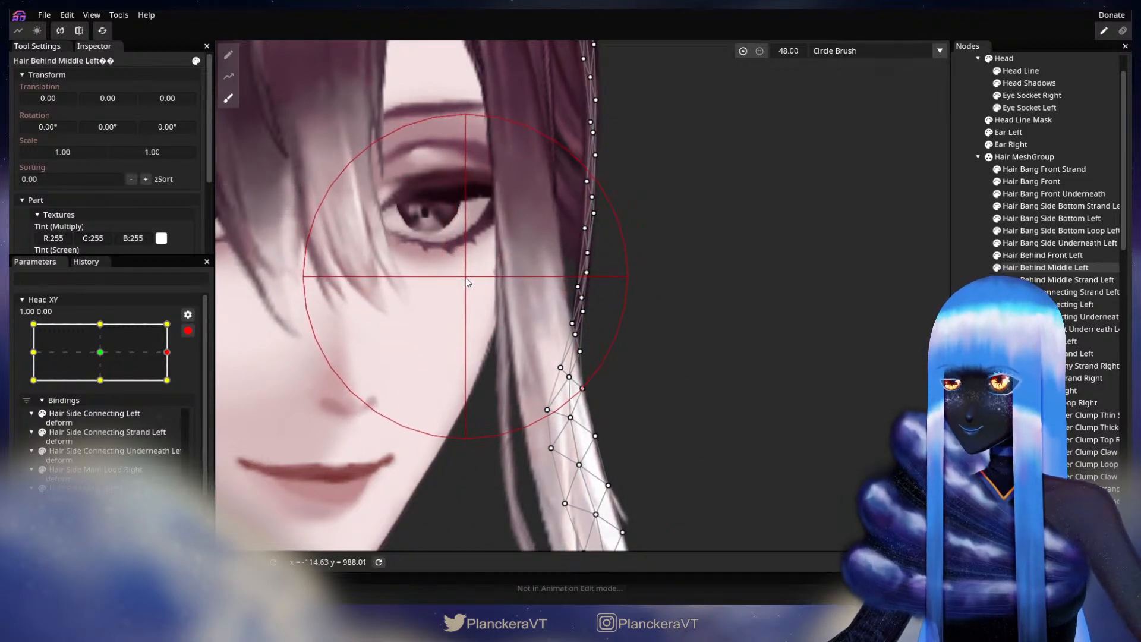
pyautogui.moveTo(671, 473); pyautogui.dragTo(634, 370)
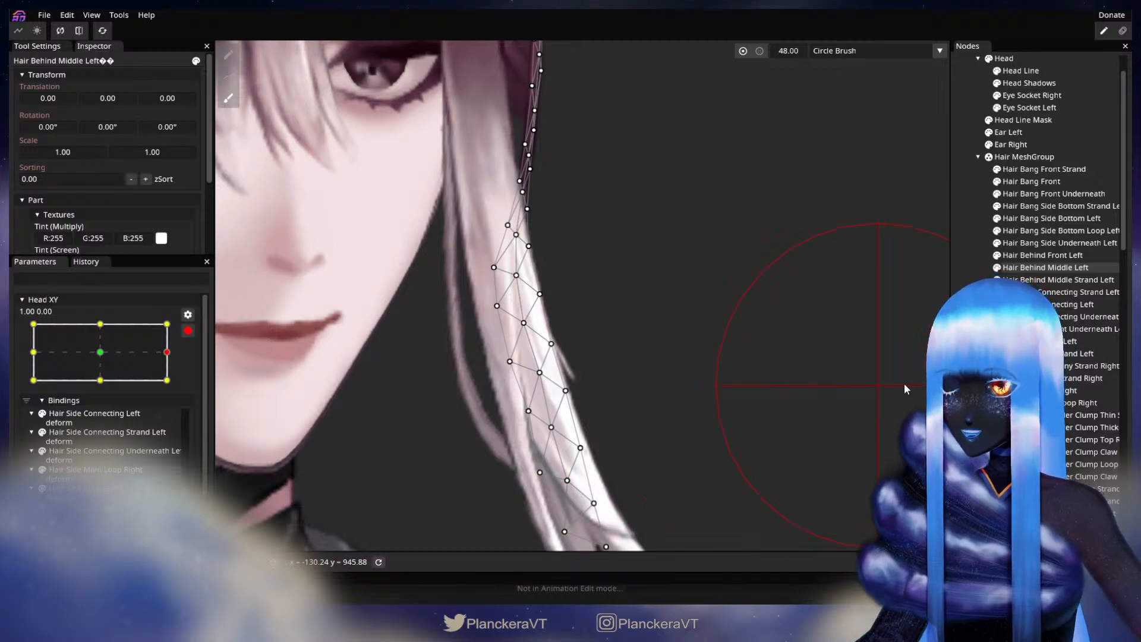
# - Push the tip of Hair Side Tiny Strand Left inward with the size 48 Circle Brush, then deselect the part
pyautogui.click(1068, 366)
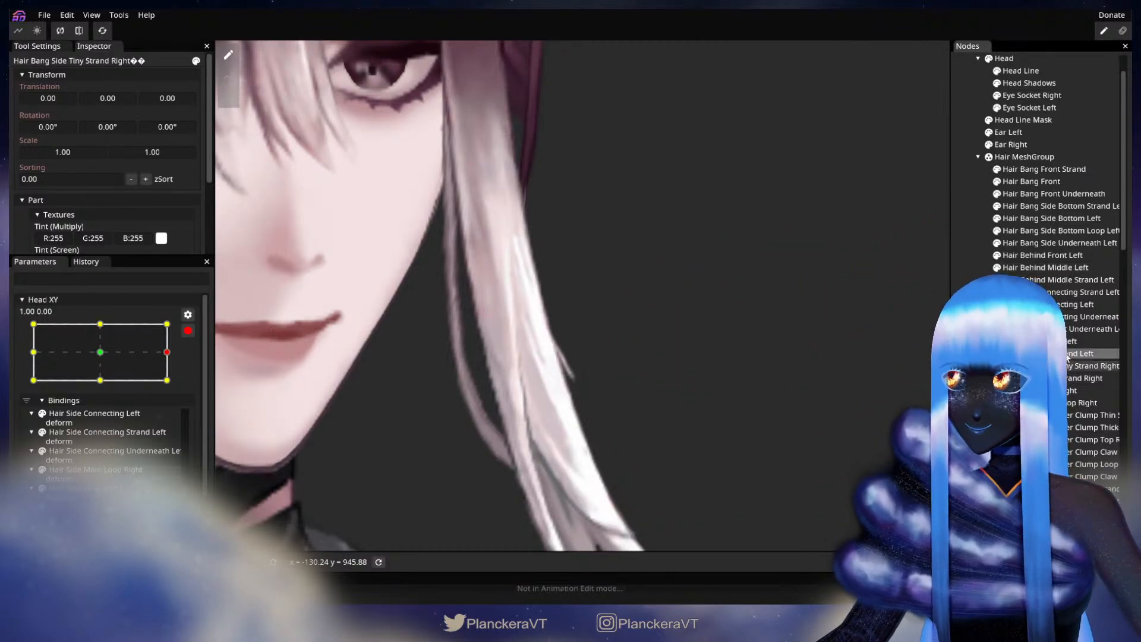
pyautogui.click(1070, 354)
pyautogui.click(230, 105)
pyautogui.moveTo(650, 404); pyautogui.dragTo(605, 419)
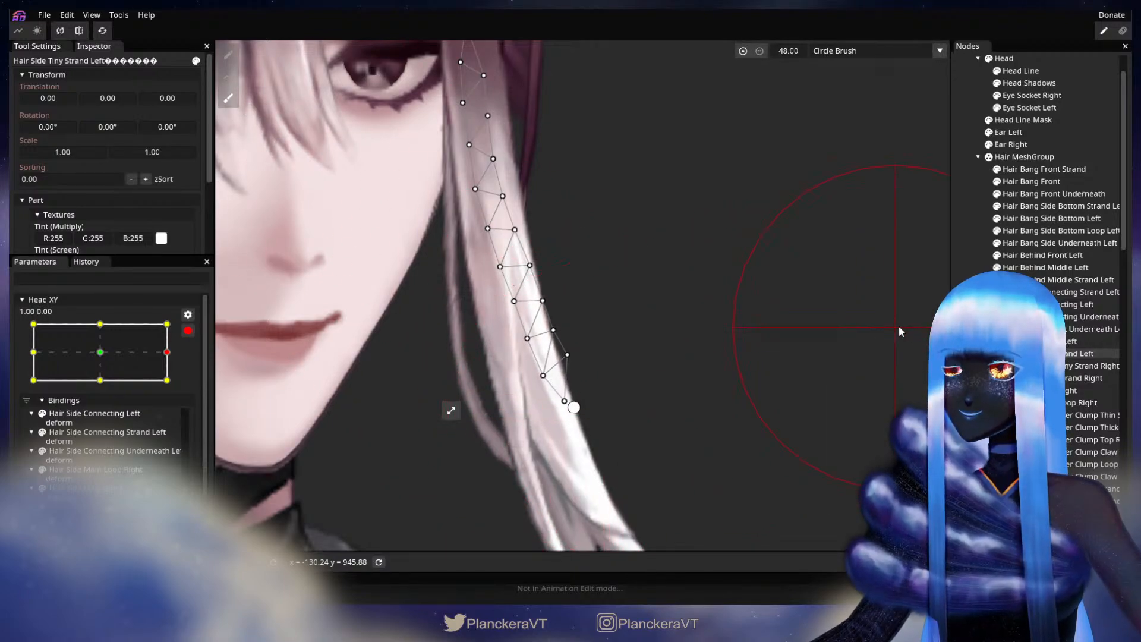
pyautogui.click(963, 317)
# - Smooth the narrow bend of Hair Behind Middle Left beside the cheek with a size 22 Circle Brush, then deselect it
pyautogui.scroll(-3, 823, 251)
pyautogui.scroll(1, 726, 229)
pyautogui.moveTo(726, 229); pyautogui.dragTo(799, 359)
pyautogui.scroll(1, 797, 339)
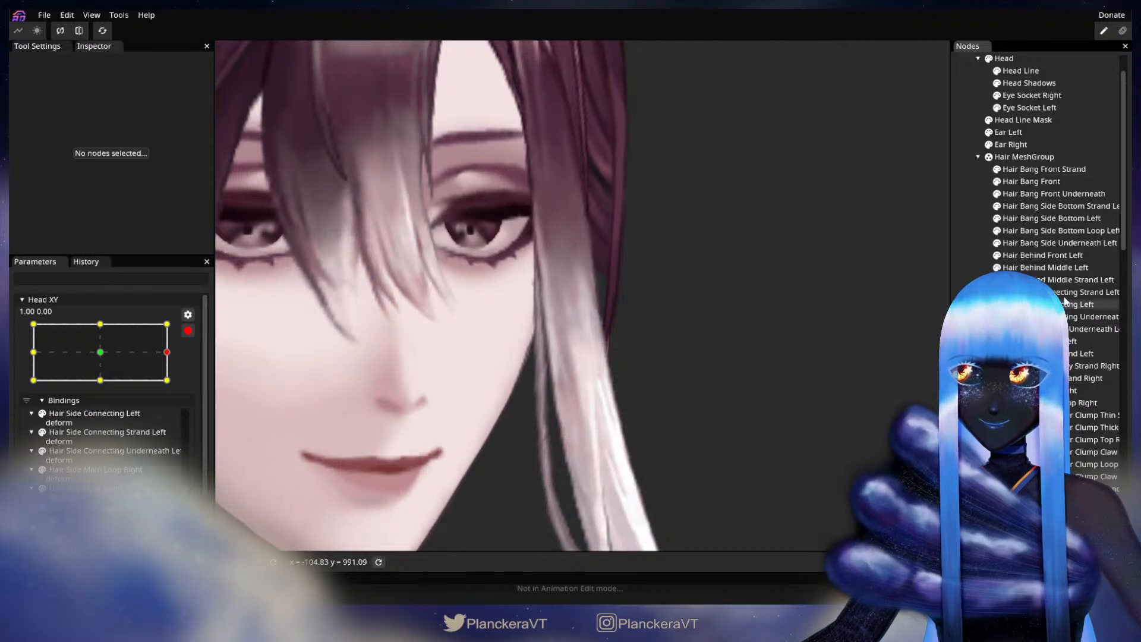
pyautogui.click(1059, 268)
pyautogui.scroll(1, 579, 294)
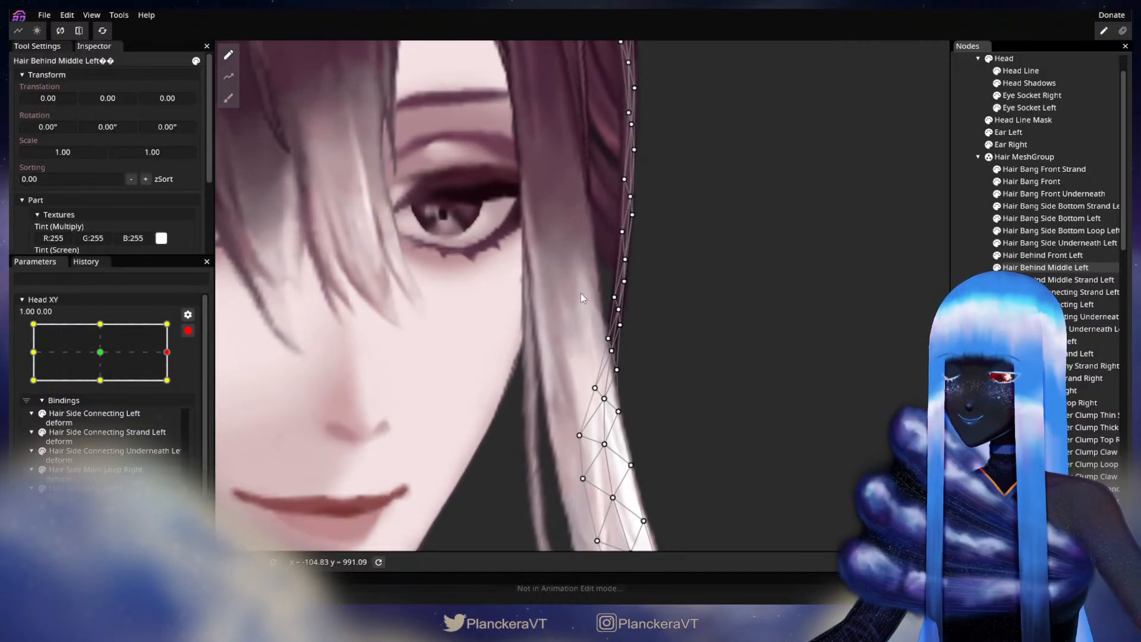
pyautogui.click(228, 98)
pyautogui.moveTo(708, 341); pyautogui.dragTo(475, 166)
pyautogui.moveTo(787, 54); pyautogui.dragTo(784, 53)
pyautogui.scroll(1, 665, 347)
pyautogui.moveTo(357, 380)
pyautogui.mouseDown()
pyautogui.moveTo(664, 347)
pyautogui.moveTo(588, 328)
pyautogui.mouseUp()
pyautogui.moveTo(478, 284); pyautogui.dragTo(491, 289)
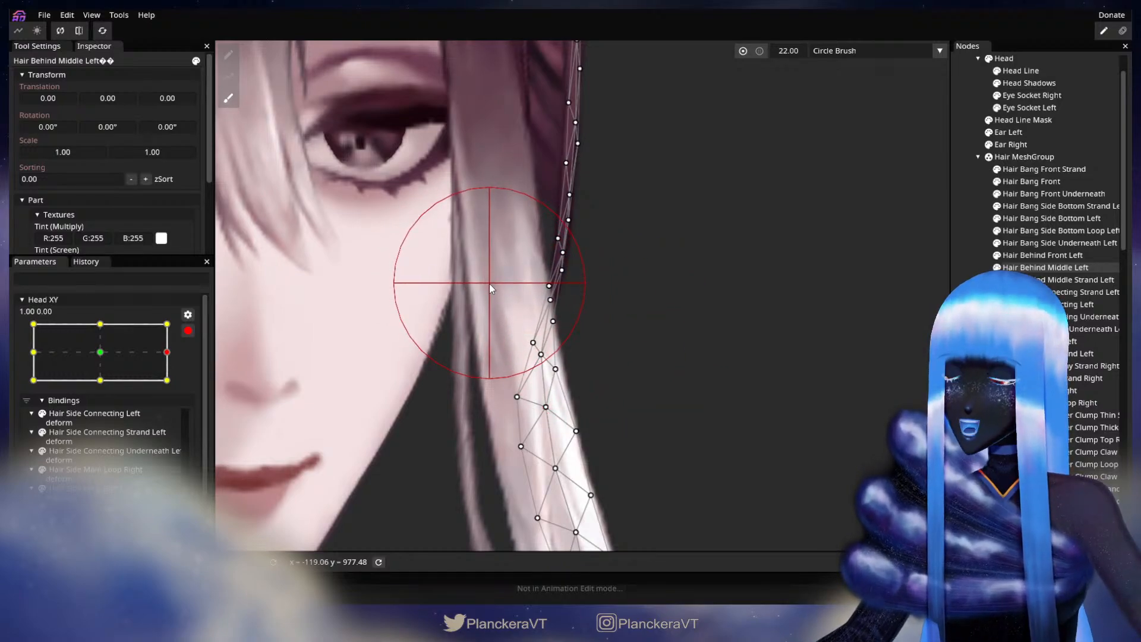
pyautogui.moveTo(625, 329); pyautogui.dragTo(617, 328)
pyautogui.moveTo(466, 281); pyautogui.dragTo(486, 287)
pyautogui.moveTo(611, 324); pyautogui.dragTo(602, 324)
pyautogui.moveTo(501, 285); pyautogui.dragTo(508, 286)
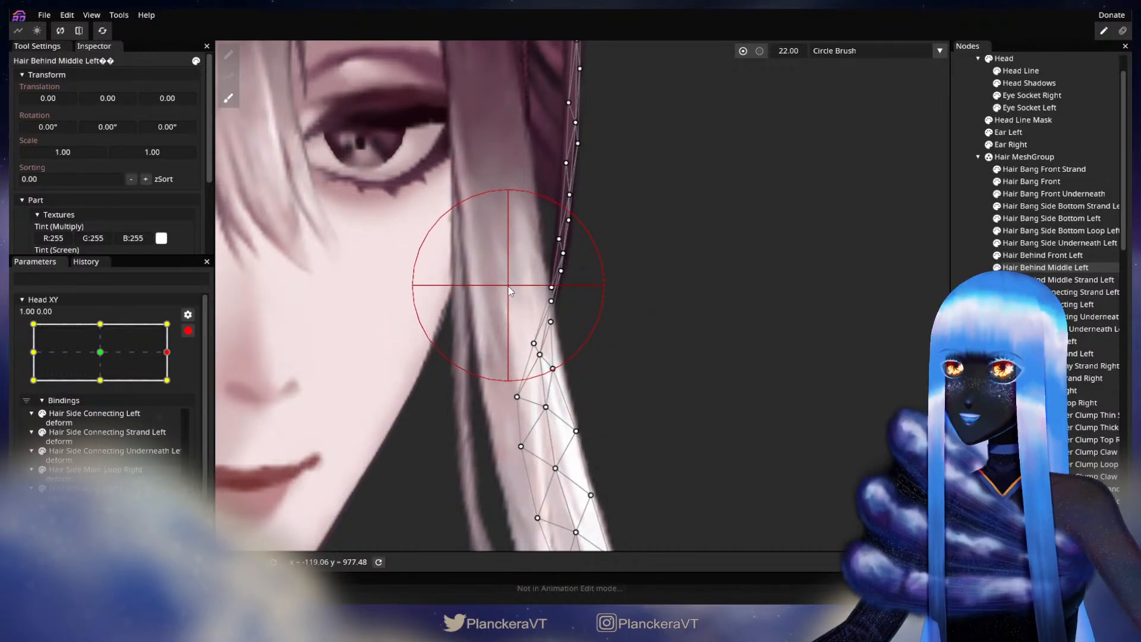
pyautogui.moveTo(628, 330); pyautogui.dragTo(616, 329)
pyautogui.click(968, 327)
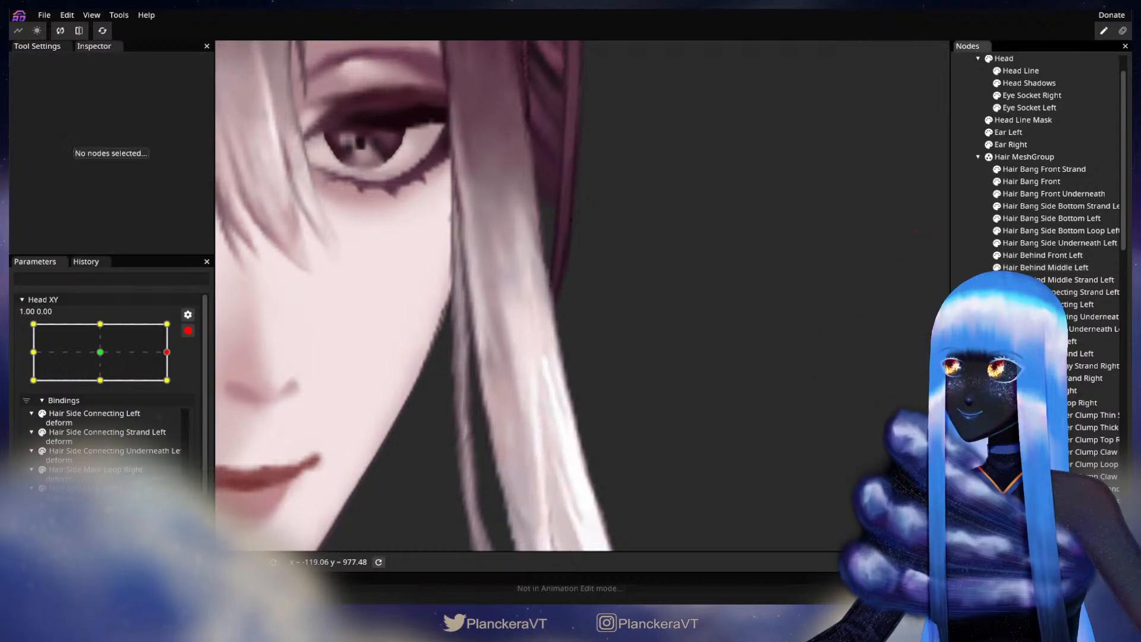
# - Disarm Head XY and sweep it from the X 1.00 edge across to -1.00, 1.00 to review the whole hair
pyautogui.scroll(-3, 710, 407)
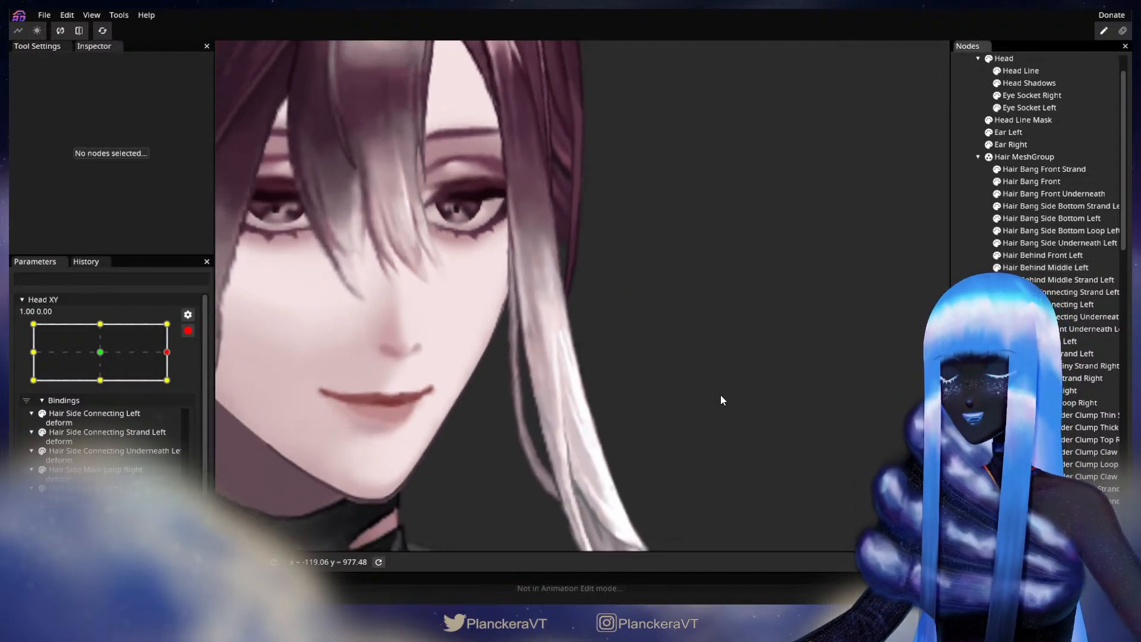
pyautogui.scroll(-3, 725, 397)
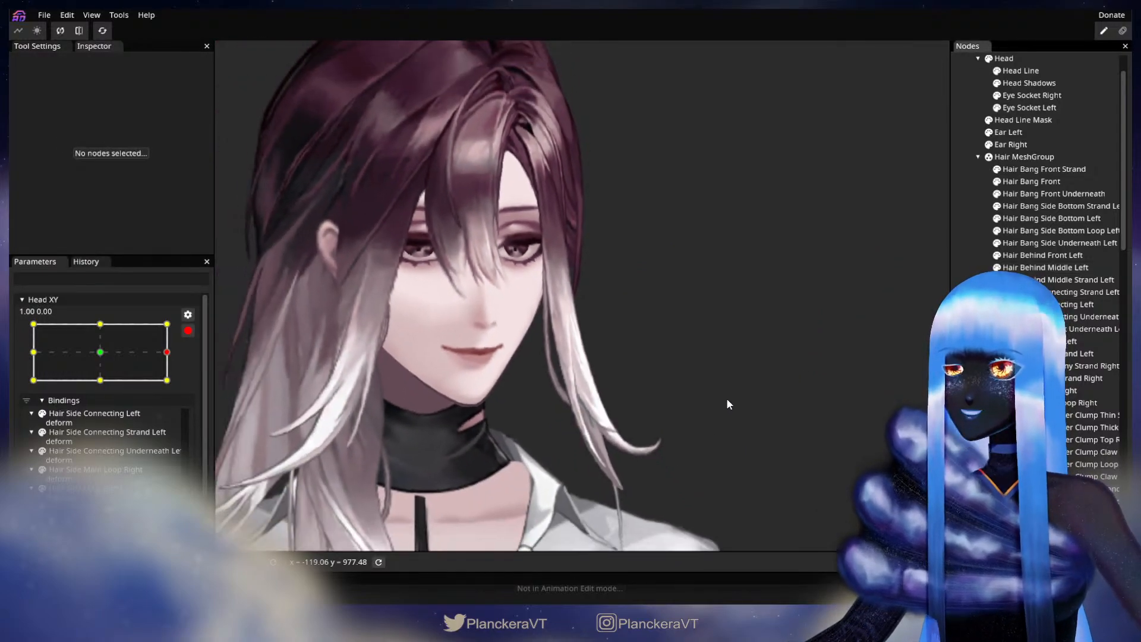
pyautogui.scroll(-3, 726, 401)
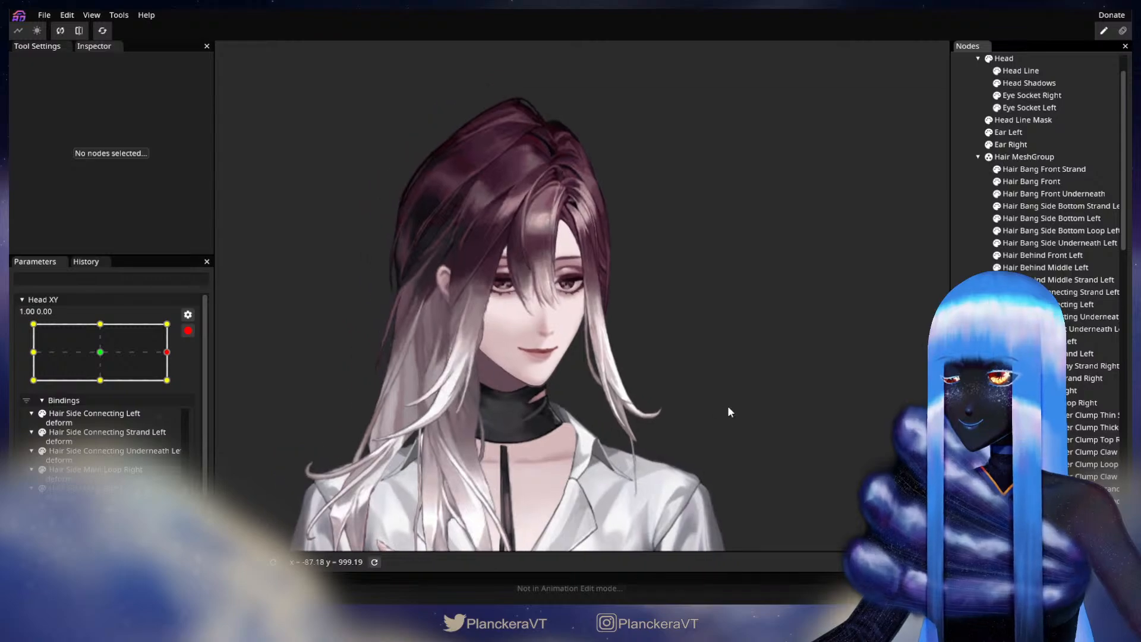
pyautogui.moveTo(715, 388); pyautogui.dragTo(733, 411)
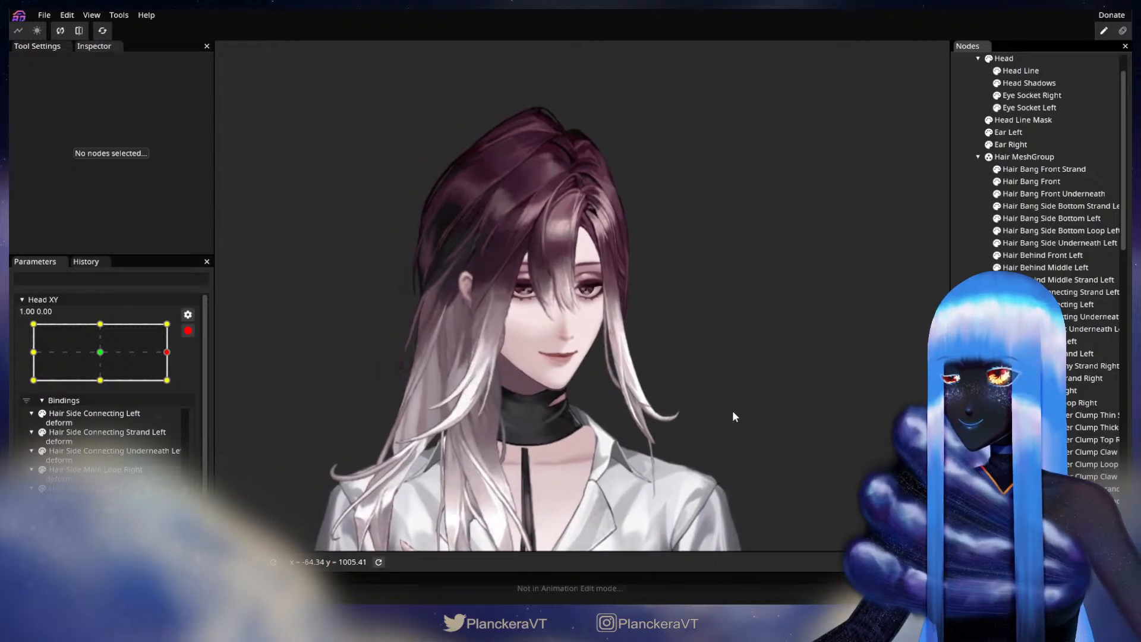
pyautogui.click(188, 330)
pyautogui.moveTo(175, 386); pyautogui.dragTo(153, 389)
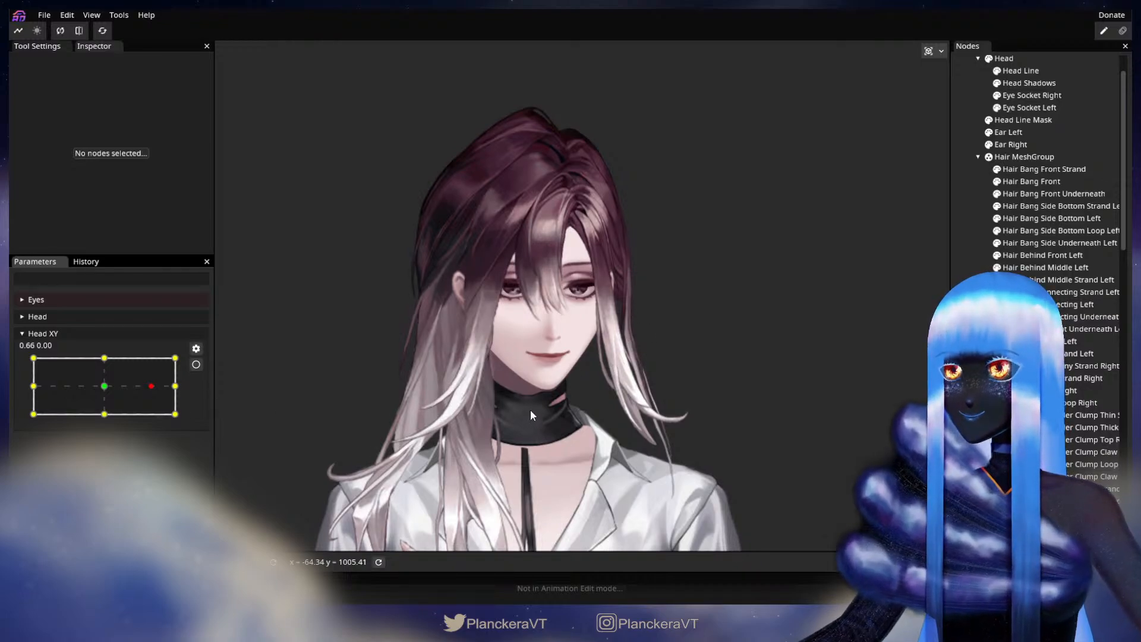
pyautogui.moveTo(153, 386)
pyautogui.mouseDown()
pyautogui.moveTo(186, 394)
pyautogui.moveTo(84, 372)
pyautogui.moveTo(141, 398)
pyautogui.moveTo(151, 351)
pyautogui.moveTo(149, 367)
pyautogui.mouseUp()
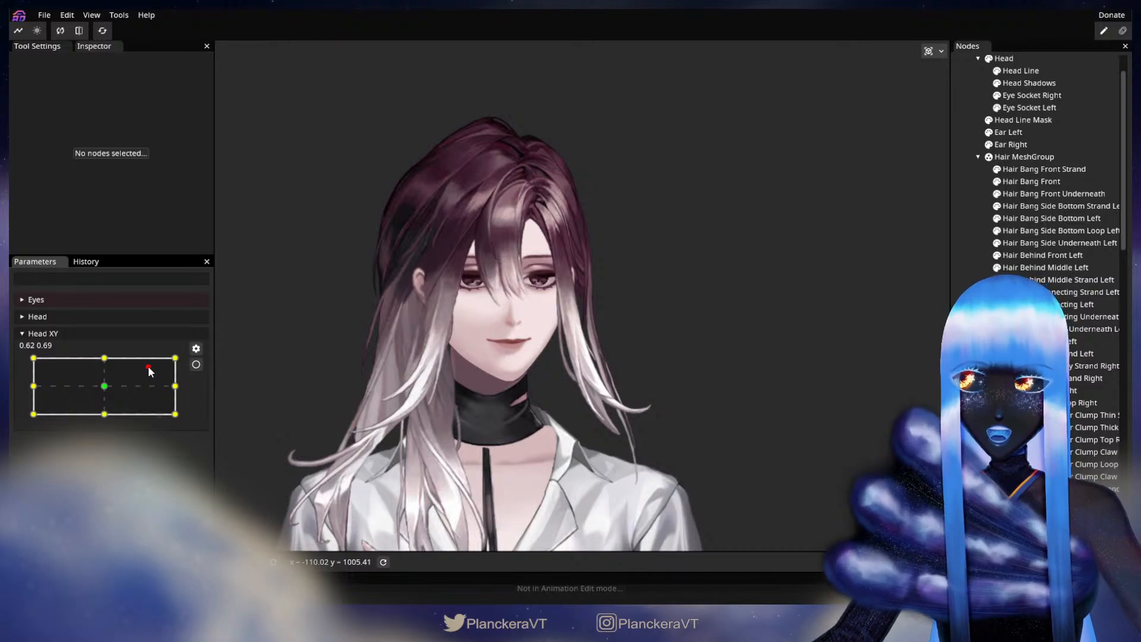
pyautogui.moveTo(148, 368); pyautogui.dragTo(103, 372)
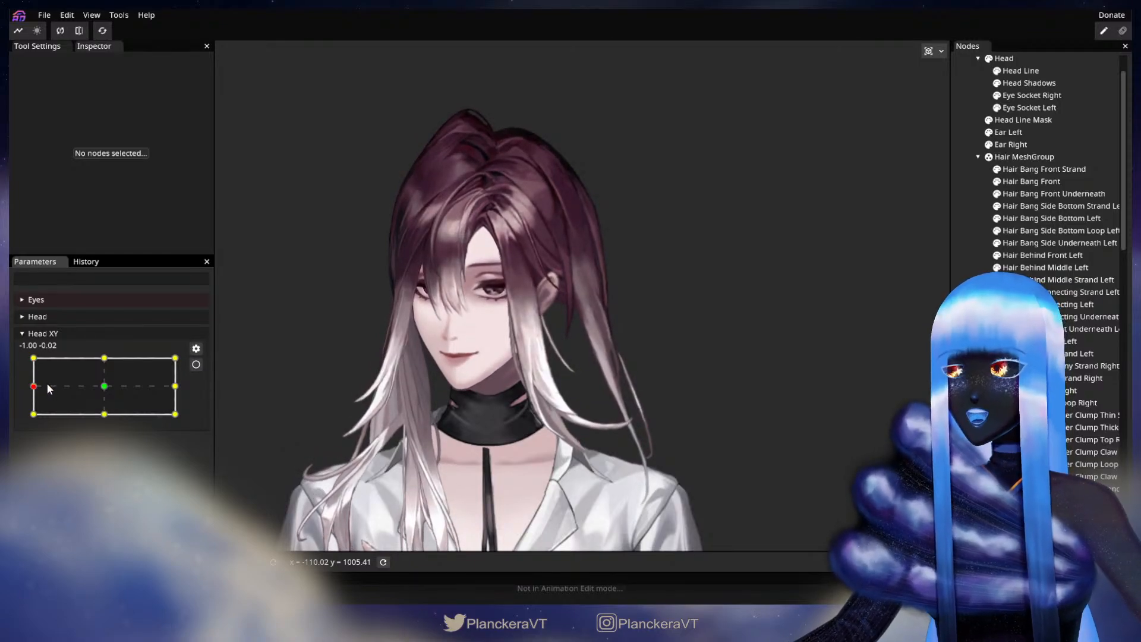
pyautogui.moveTo(33, 386)
pyautogui.mouseDown()
pyautogui.moveTo(34, 359)
pyautogui.moveTo(34, 390)
pyautogui.moveTo(33, 378)
pyautogui.mouseUp()
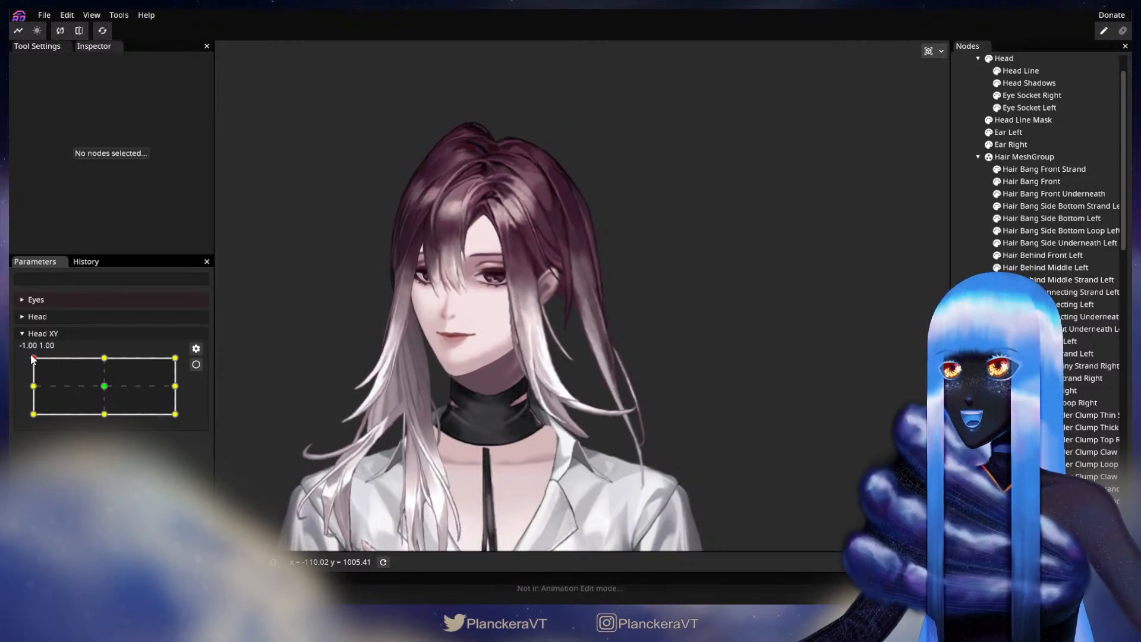
pyautogui.moveTo(29, 357)
pyautogui.mouseDown()
pyautogui.moveTo(29, 383)
pyautogui.moveTo(33, 355)
pyautogui.mouseUp()
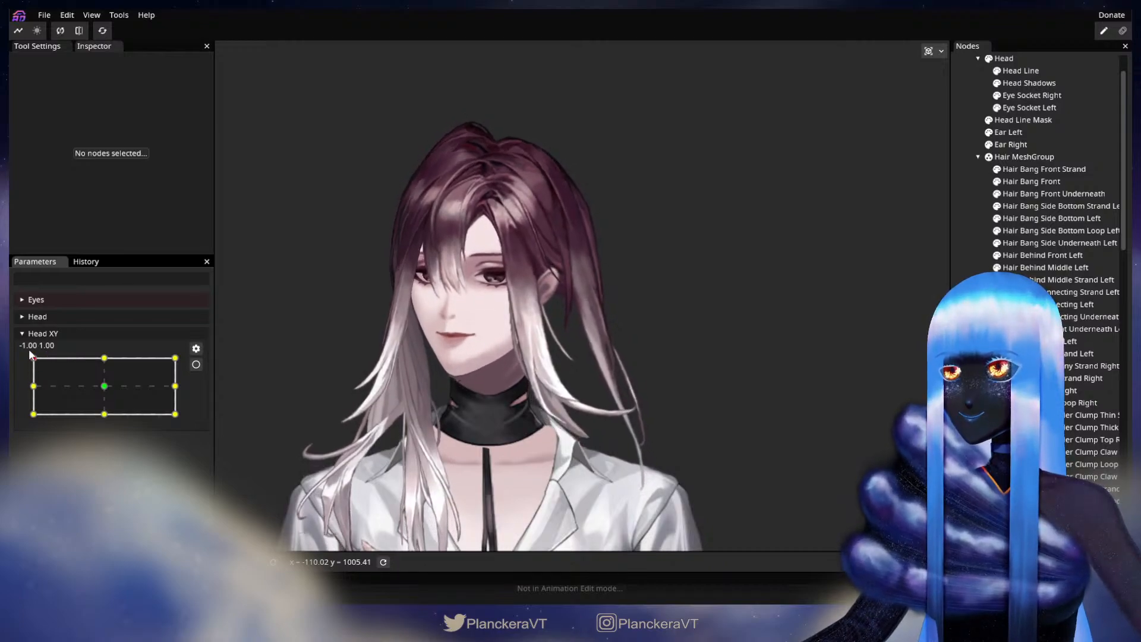
# - Arm Head XY at -1.00, 1.00 and nudge the outer-edge vertices of Hair Behind Middle Left below the ear, then deselect it
pyautogui.click(196, 364)
pyautogui.scroll(5, 629, 403)
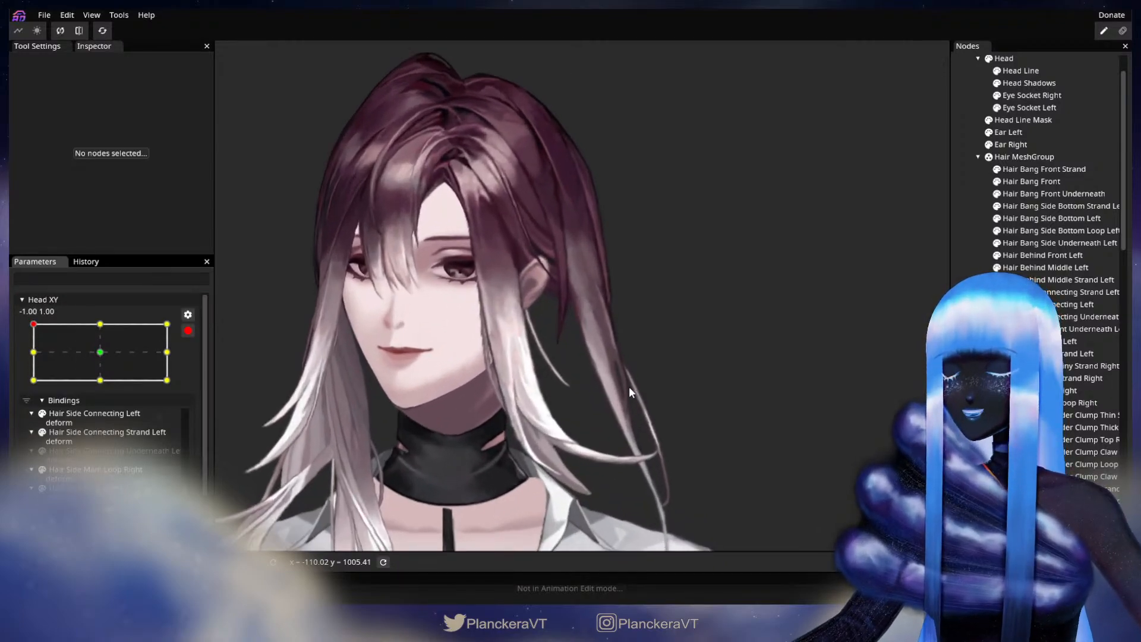
pyautogui.scroll(5, 650, 381)
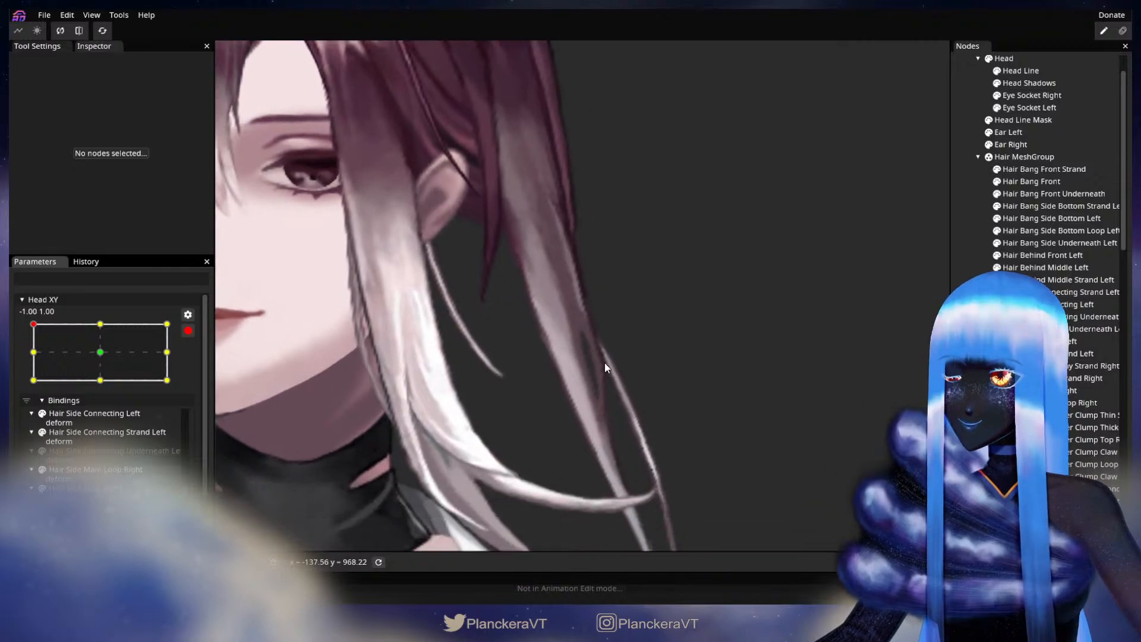
pyautogui.scroll(4, 622, 371)
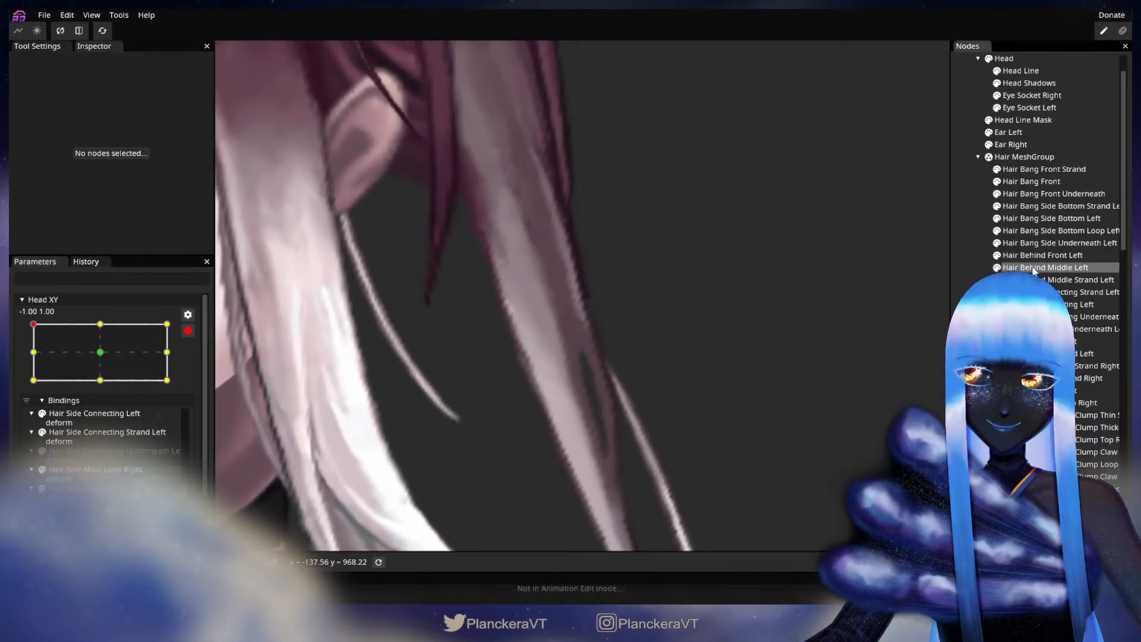
pyautogui.click(1033, 269)
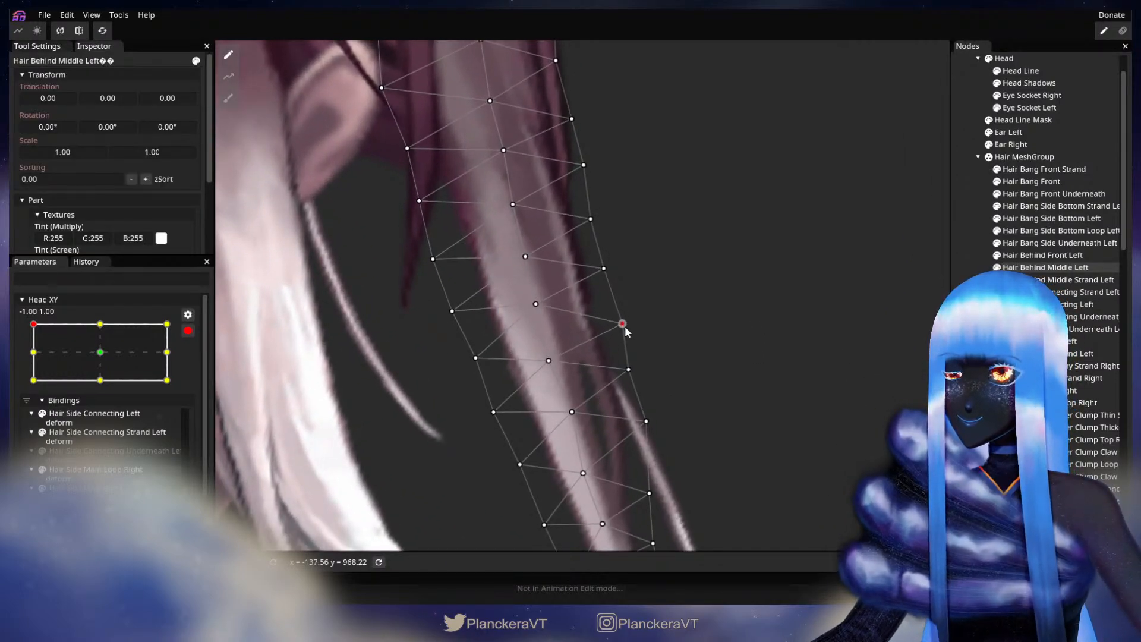
pyautogui.moveTo(634, 372); pyautogui.dragTo(634, 376)
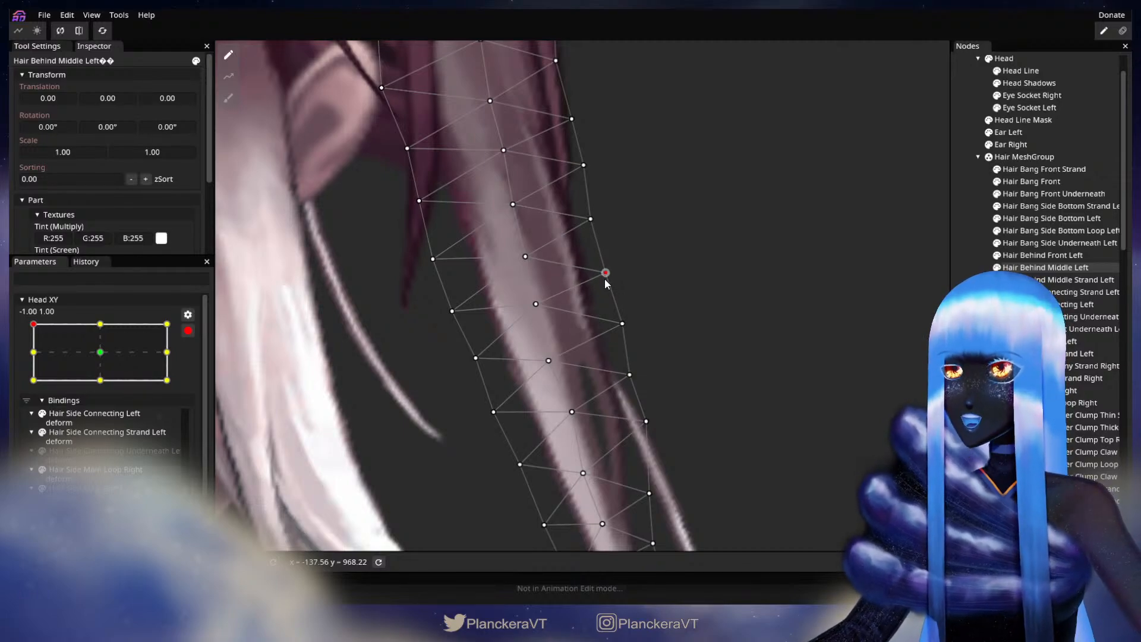
pyautogui.moveTo(786, 299); pyautogui.dragTo(802, 339)
pyautogui.click(1032, 268)
# - Disarm Head XY and move it around the -1.00, 1.00 corner to check the outer hair contour
pyautogui.scroll(-2, 758, 399)
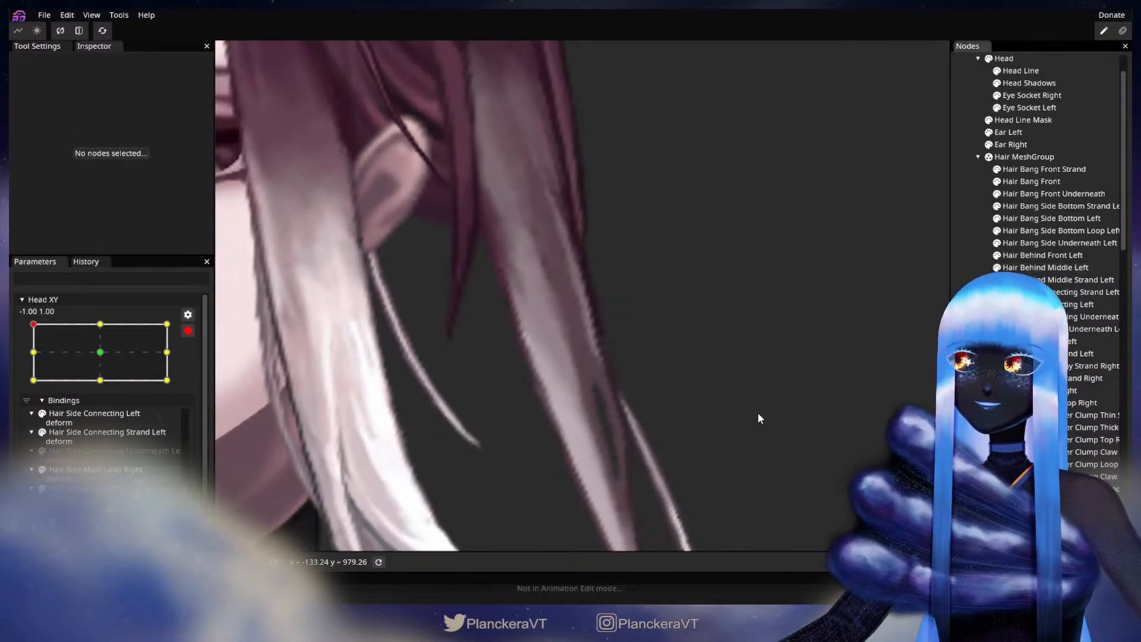
pyautogui.scroll(-4, 758, 416)
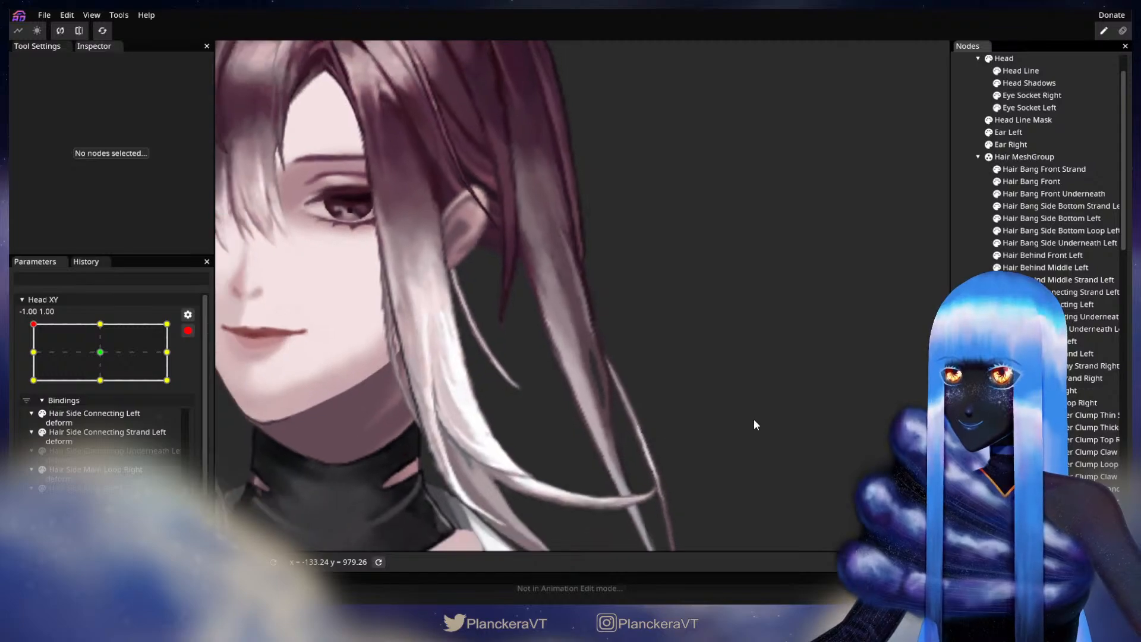
pyautogui.scroll(-3, 753, 419)
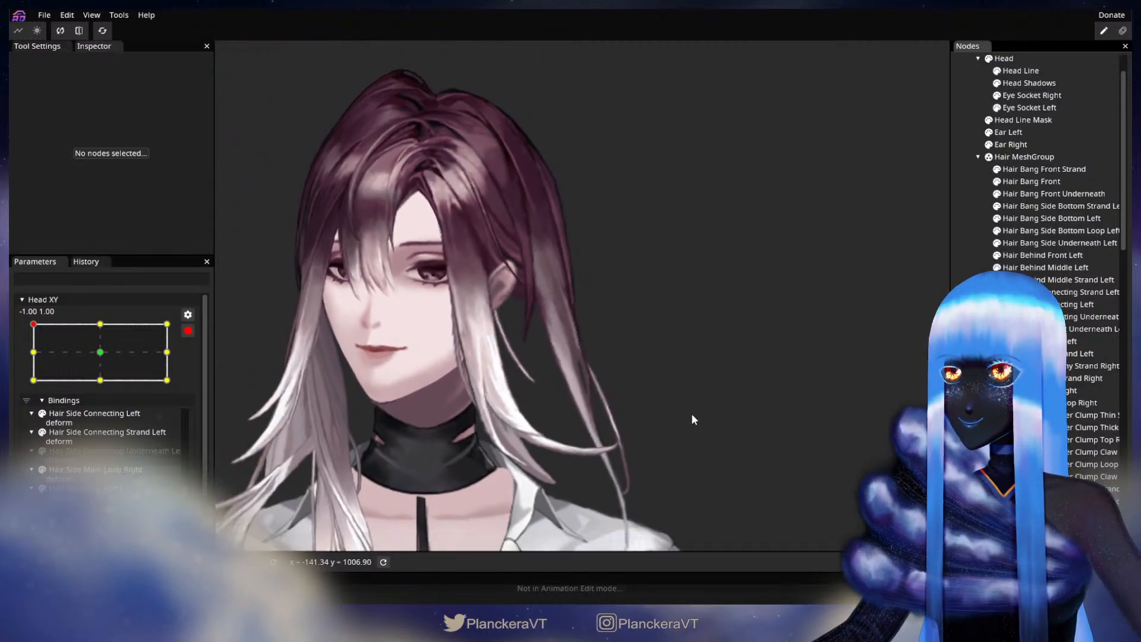
pyautogui.click(187, 330)
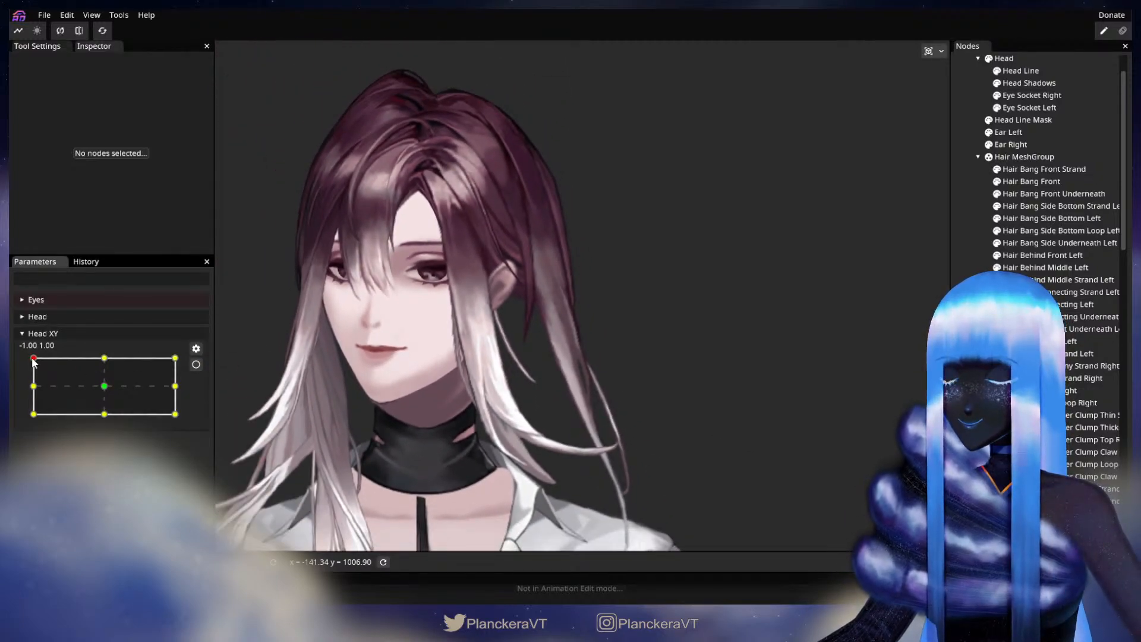
pyautogui.moveTo(33, 358)
pyautogui.mouseDown()
pyautogui.moveTo(29, 387)
pyautogui.moveTo(30, 359)
pyautogui.mouseUp()
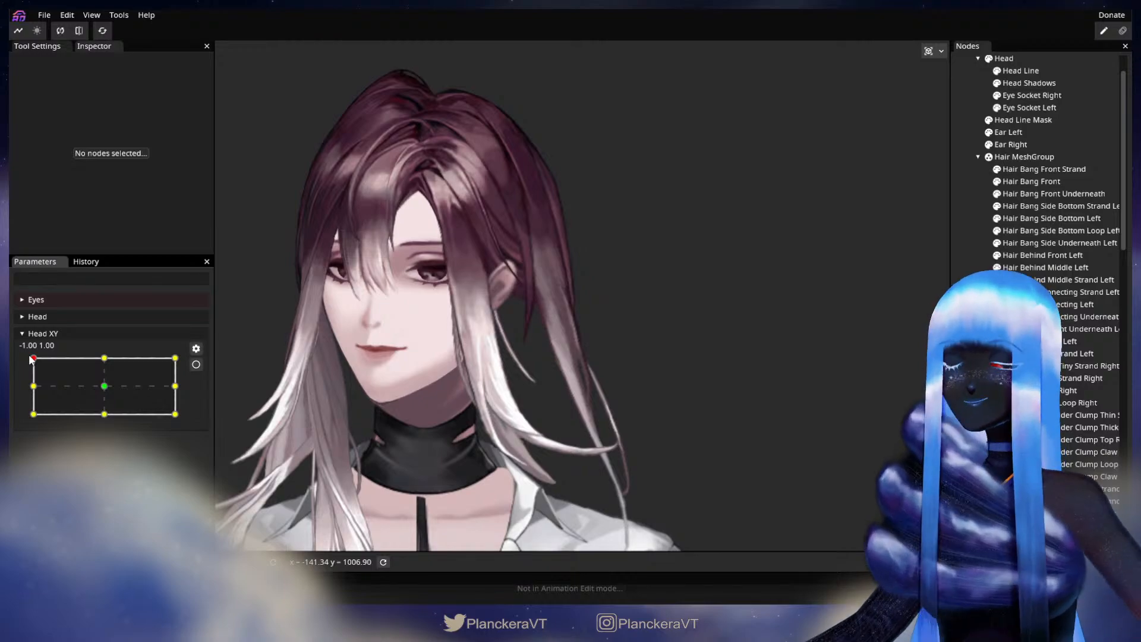
pyautogui.moveTo(30, 365)
pyautogui.mouseDown()
pyautogui.moveTo(34, 387)
pyautogui.moveTo(33, 357)
pyautogui.mouseUp()
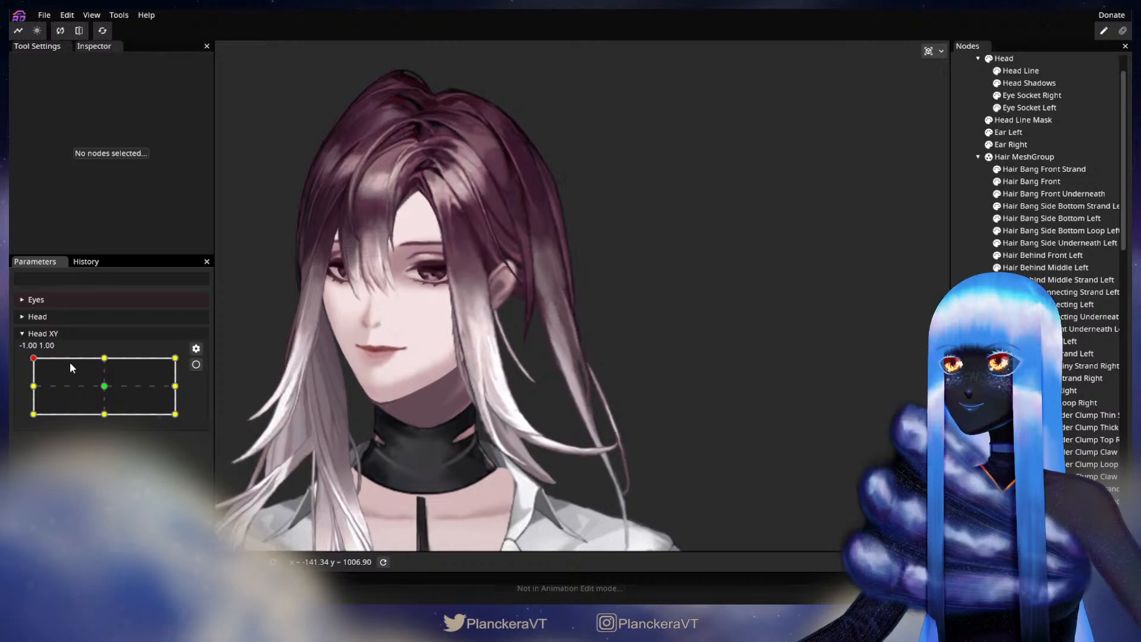
# - Arm Head XY at -1.00, 1.00, nudge the outer-edge vertices of Hair Behind Middle Left beside the ear, then disarm it and test the corner
pyautogui.click(196, 364)
pyautogui.scroll(5, 458, 409)
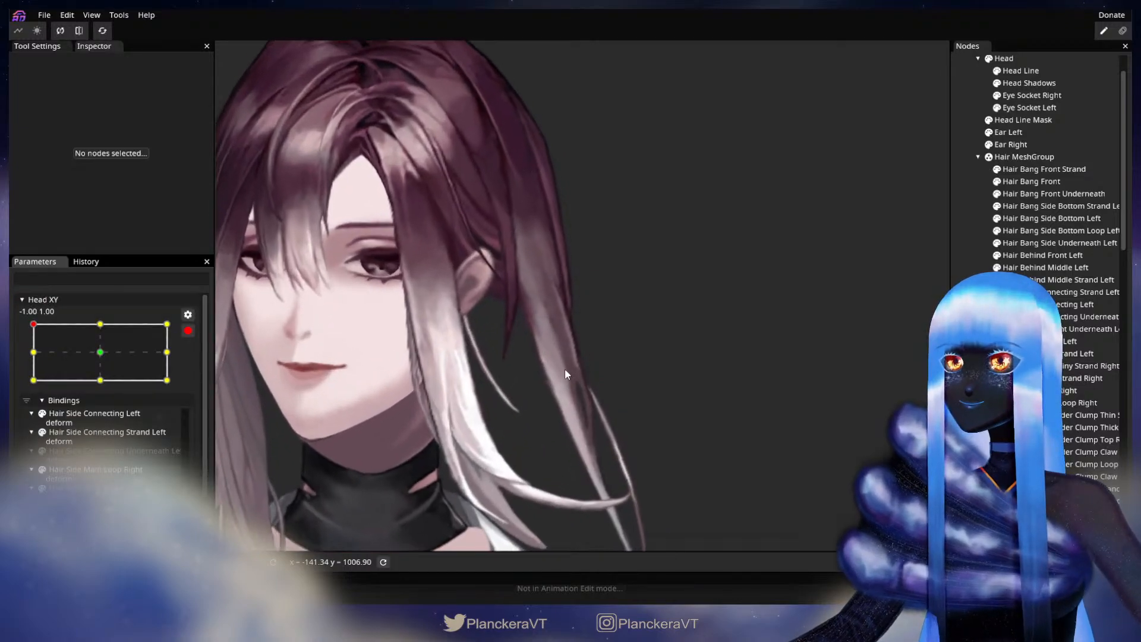
pyautogui.scroll(5, 573, 378)
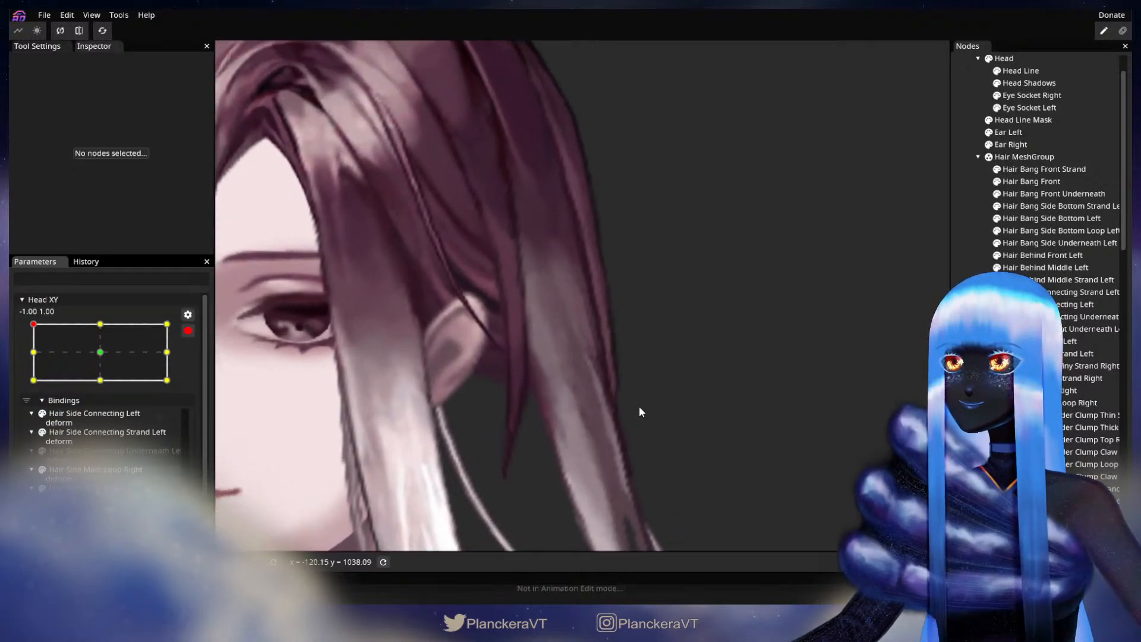
pyautogui.click(1045, 267)
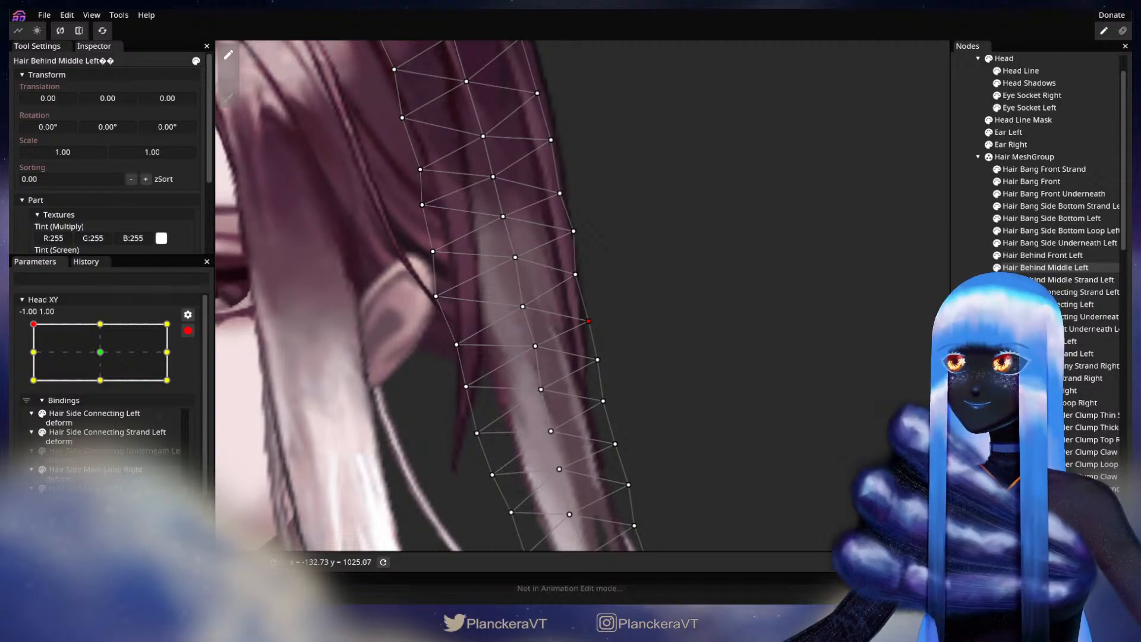
pyautogui.click(855, 395)
pyautogui.scroll(-5, 777, 426)
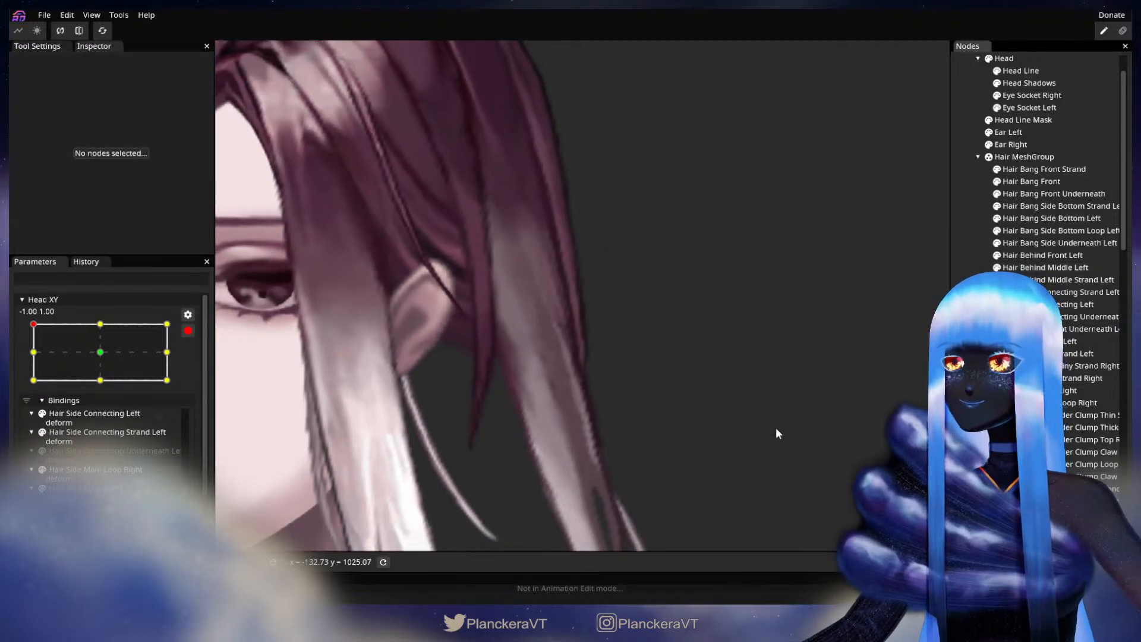
pyautogui.scroll(-5, 756, 395)
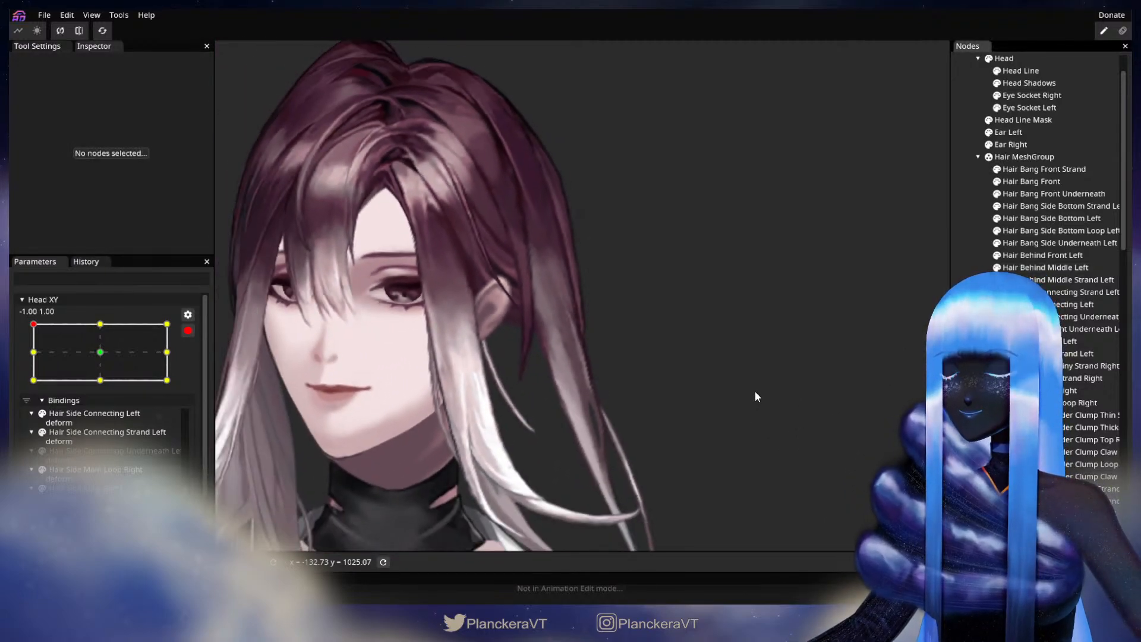
pyautogui.scroll(-2, 756, 392)
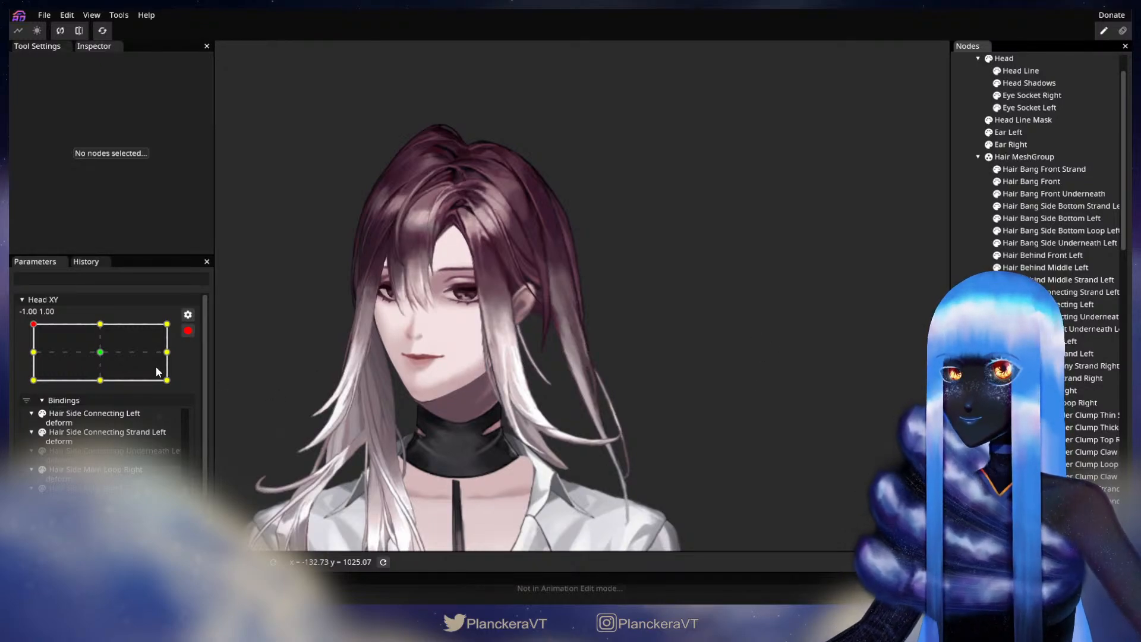
pyautogui.click(188, 331)
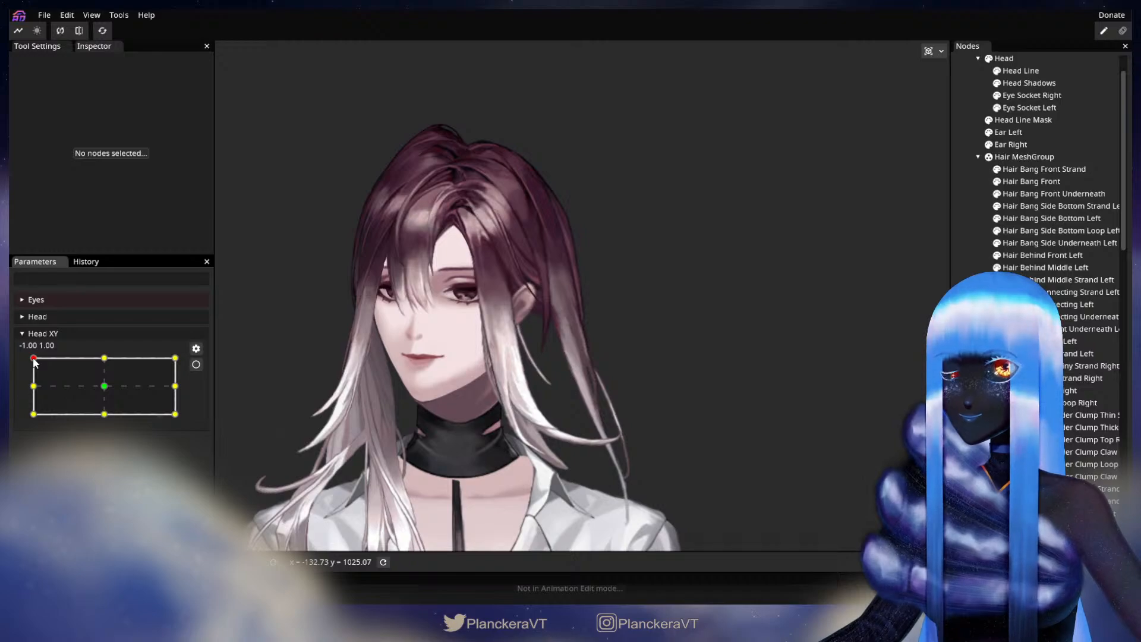
pyautogui.moveTo(33, 357)
pyautogui.mouseDown()
pyautogui.moveTo(22, 392)
pyautogui.moveTo(27, 359)
pyautogui.mouseUp()
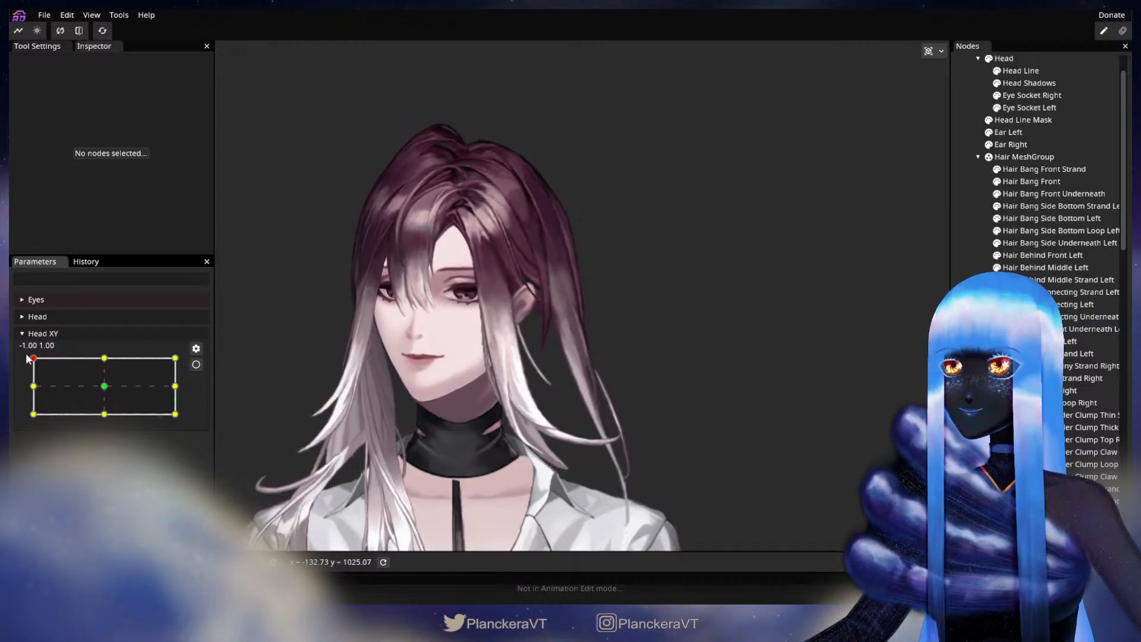
# - Rearm Head XY at -1.00, 1.00, adjust the centre-line vertices of Hair Behind Middle Left near the ear, then disarm it and recheck the movement
pyautogui.click(196, 364)
pyautogui.scroll(5, 382, 373)
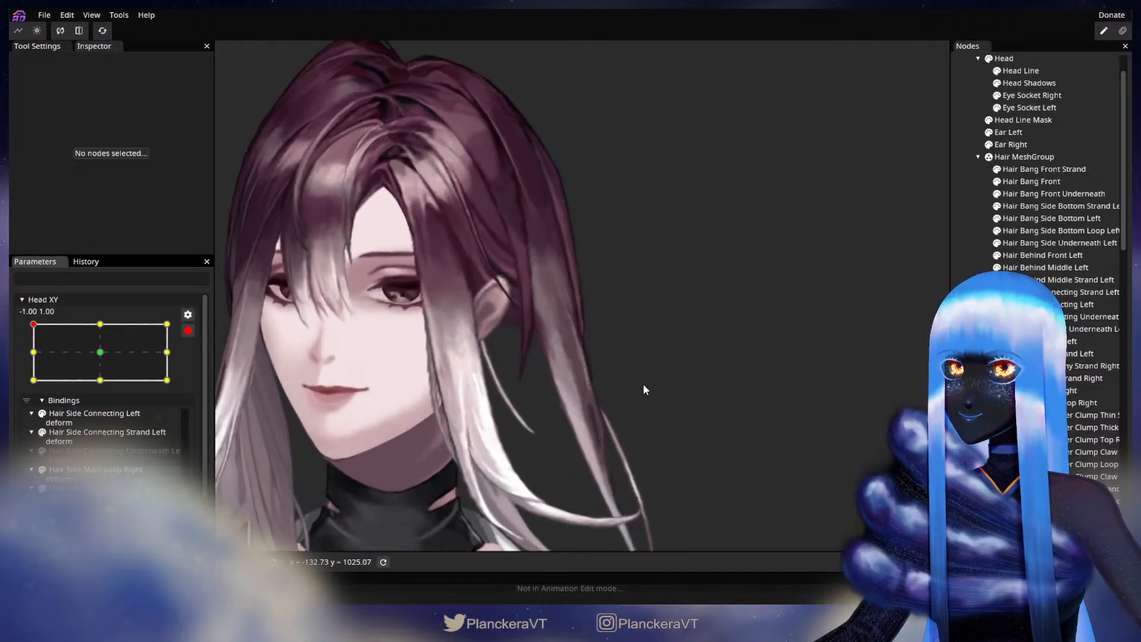
pyautogui.scroll(5, 642, 383)
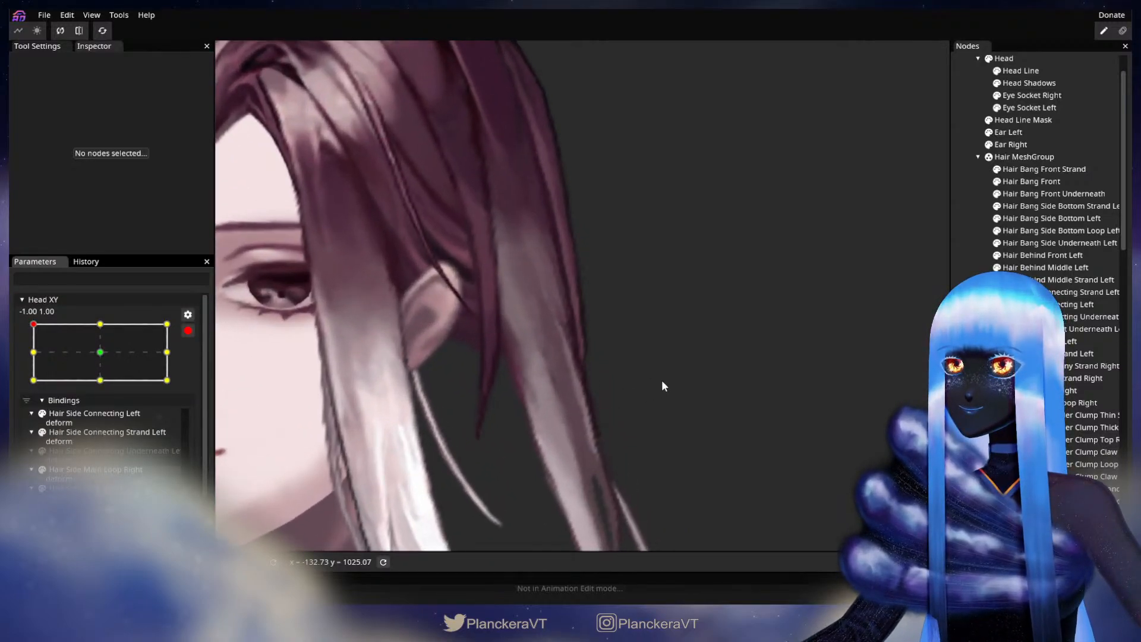
pyautogui.scroll(3, 653, 383)
pyautogui.click(1053, 269)
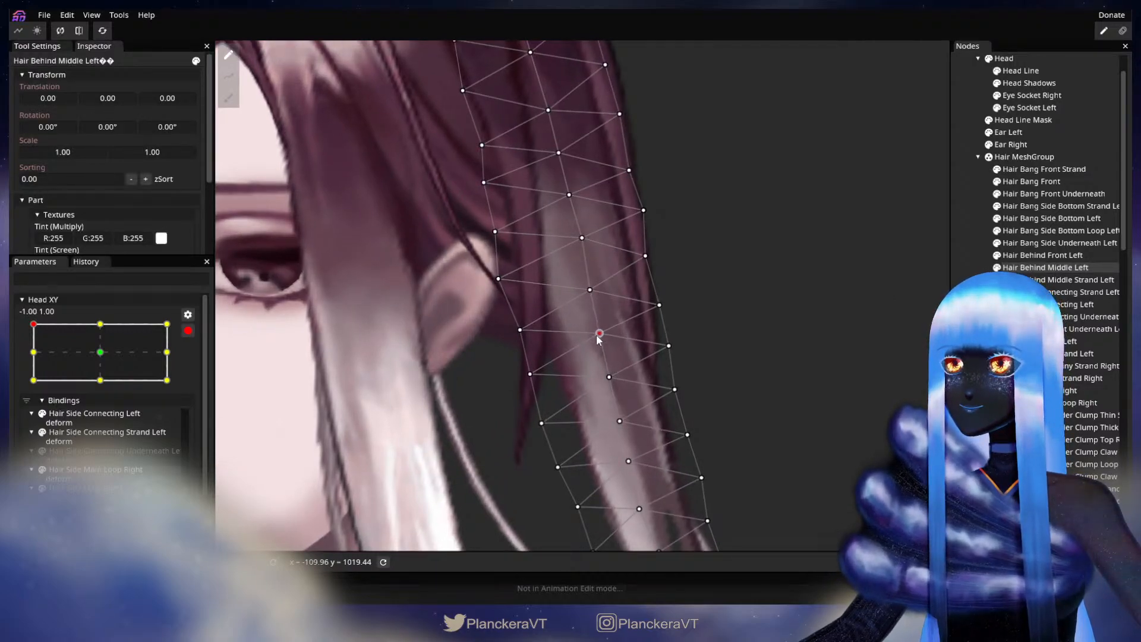
pyautogui.moveTo(650, 377); pyautogui.dragTo(623, 343)
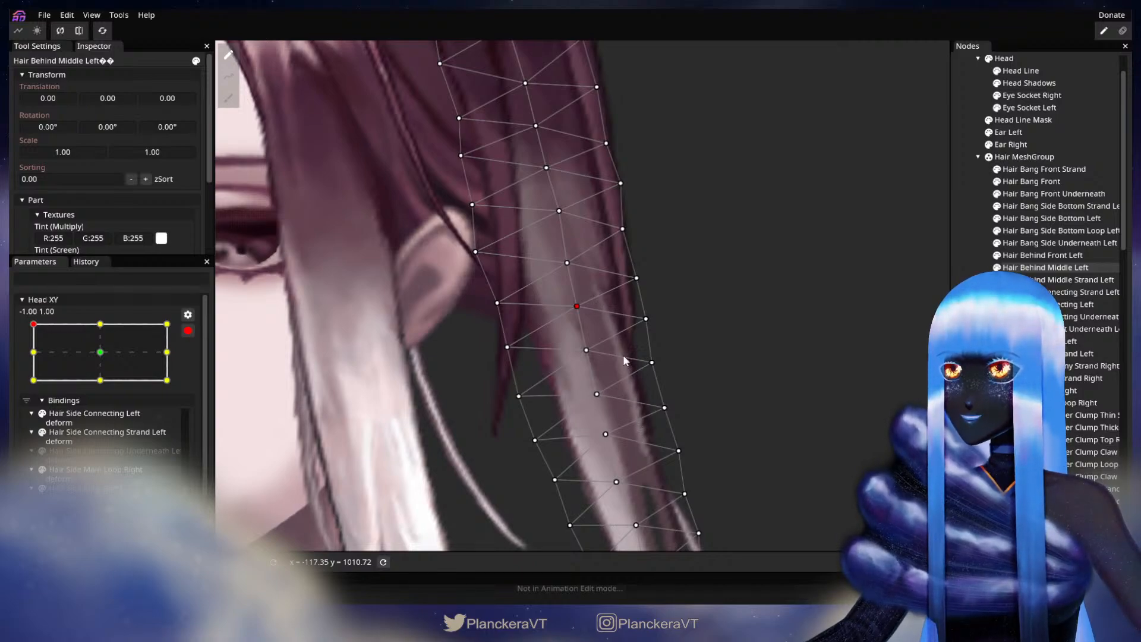
pyautogui.click(963, 333)
pyautogui.scroll(-5, 746, 418)
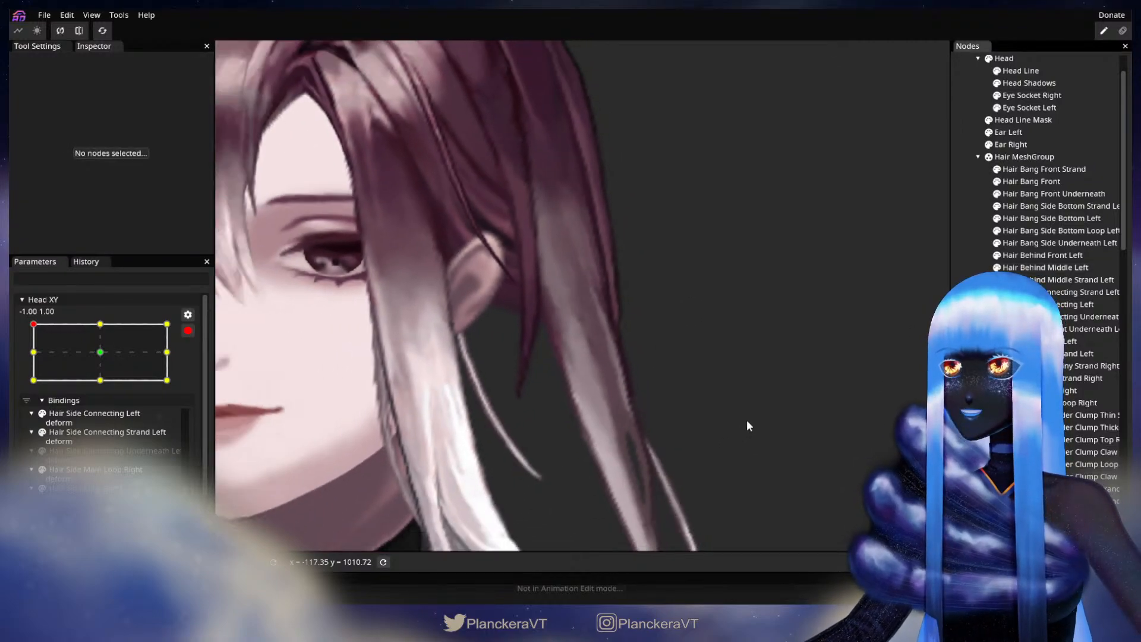
pyautogui.scroll(-6, 751, 421)
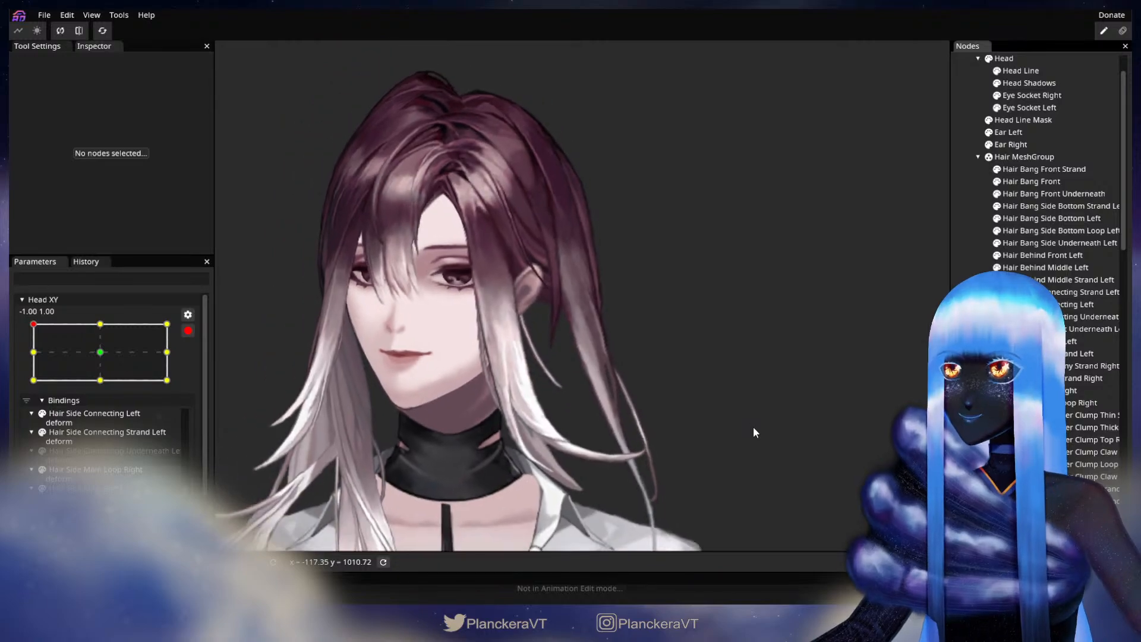
pyautogui.click(188, 330)
pyautogui.moveTo(33, 357)
pyautogui.mouseDown()
pyautogui.moveTo(31, 407)
pyautogui.moveTo(24, 360)
pyautogui.mouseUp()
# - With Head XY armed at -1.00, 1.00, smooth Hair Behind Middle Left's outer-edge vertices from ear level upward, then disarm it and preview the corner
pyautogui.click(196, 364)
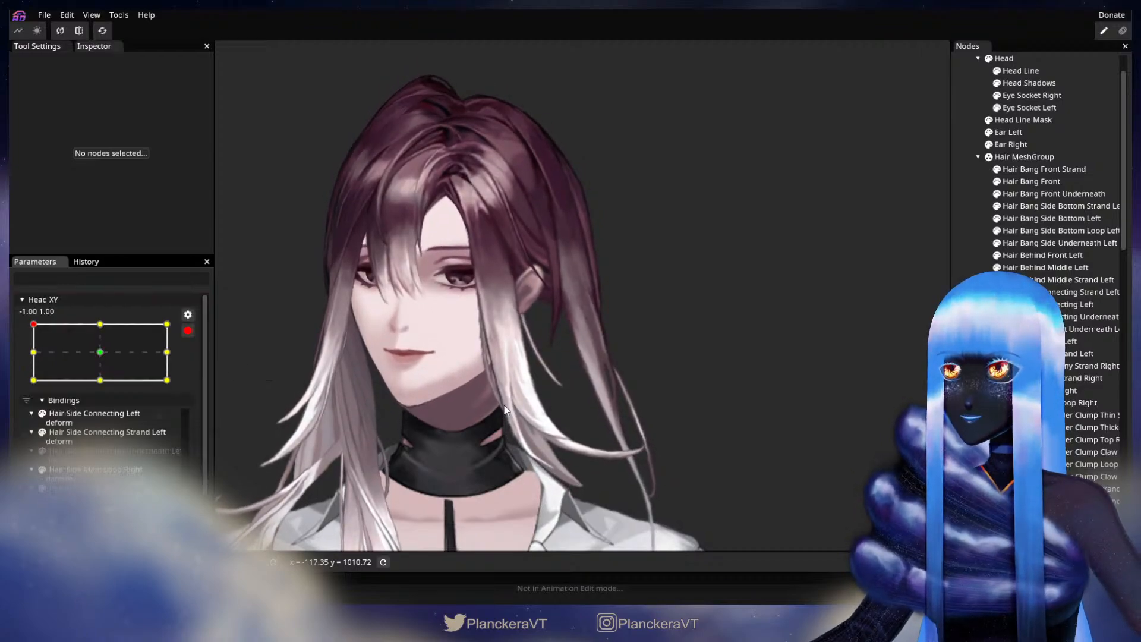
pyautogui.scroll(5, 501, 397)
pyautogui.scroll(5, 636, 360)
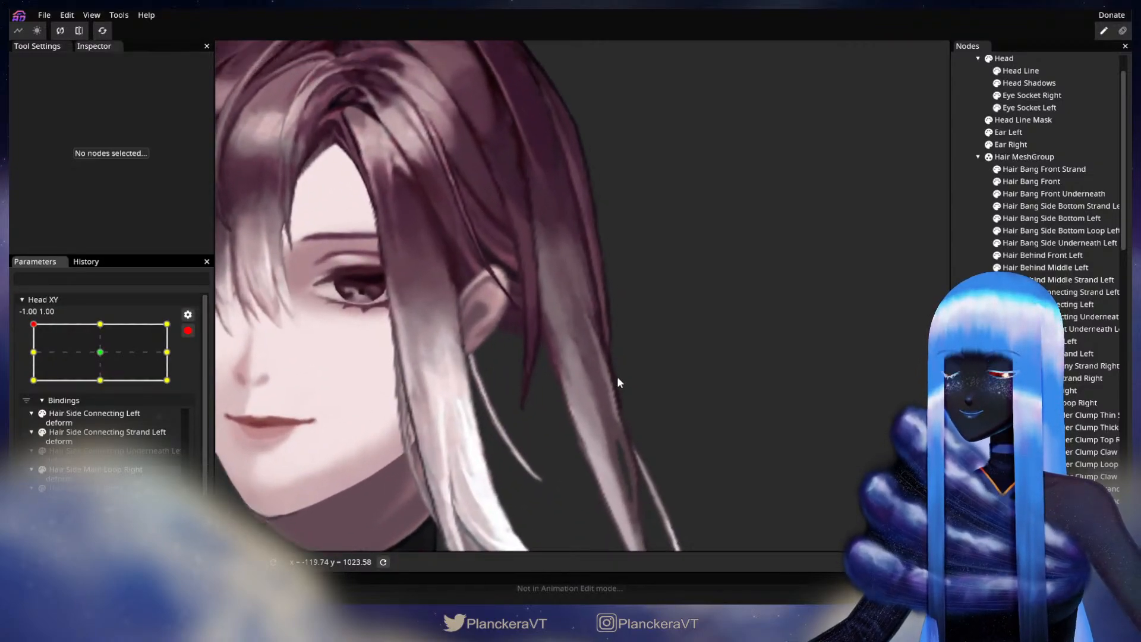
pyautogui.scroll(3, 565, 392)
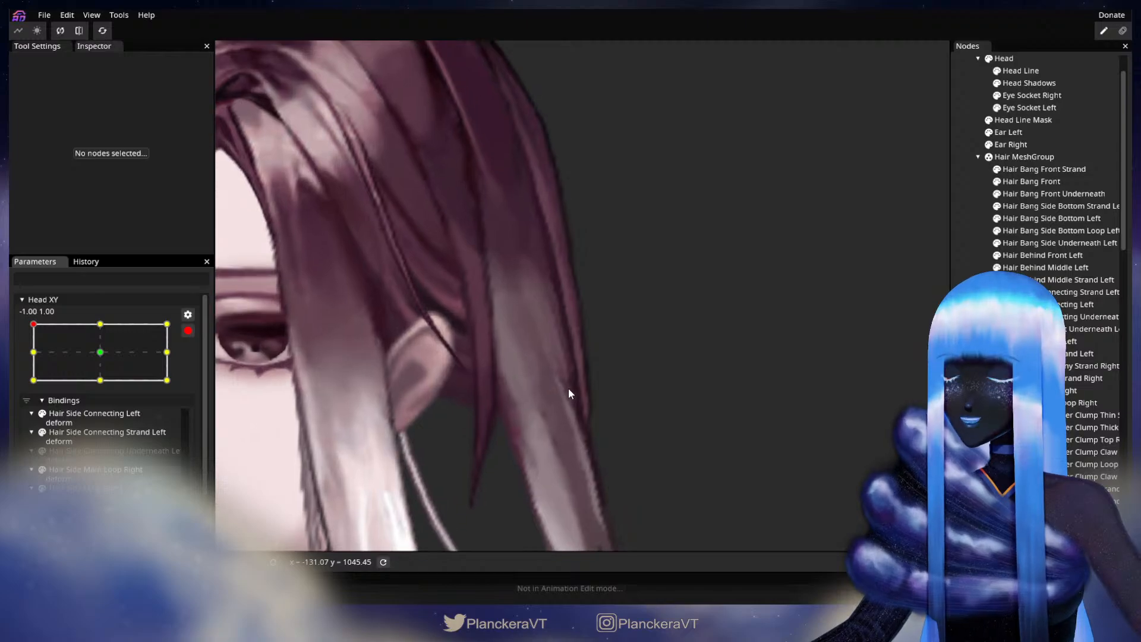
pyautogui.click(1045, 268)
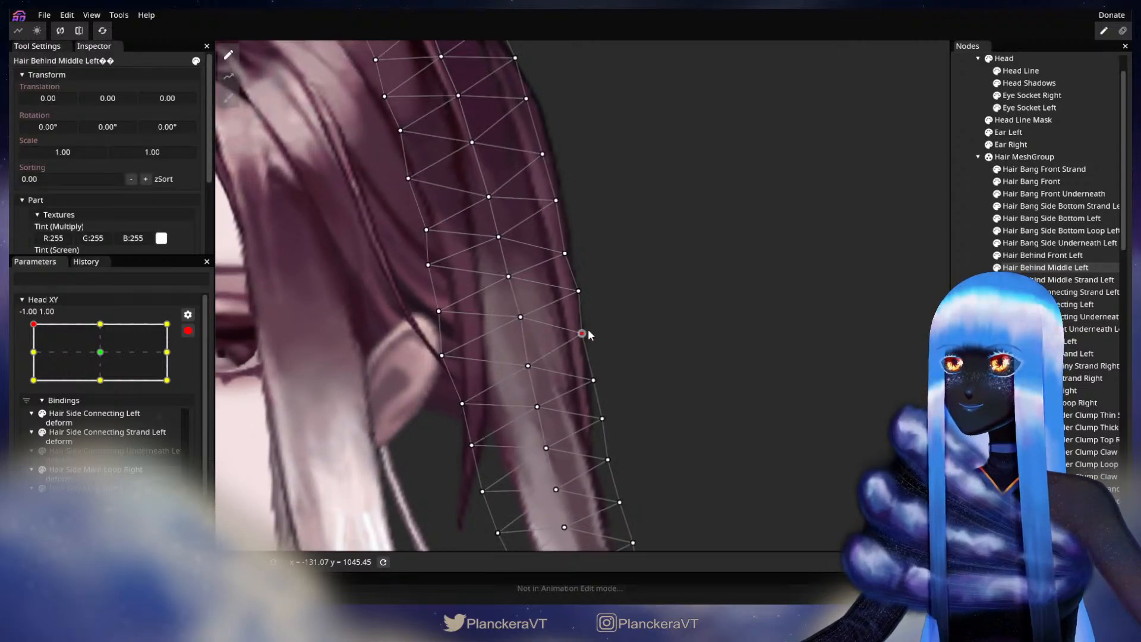
pyautogui.click(565, 253)
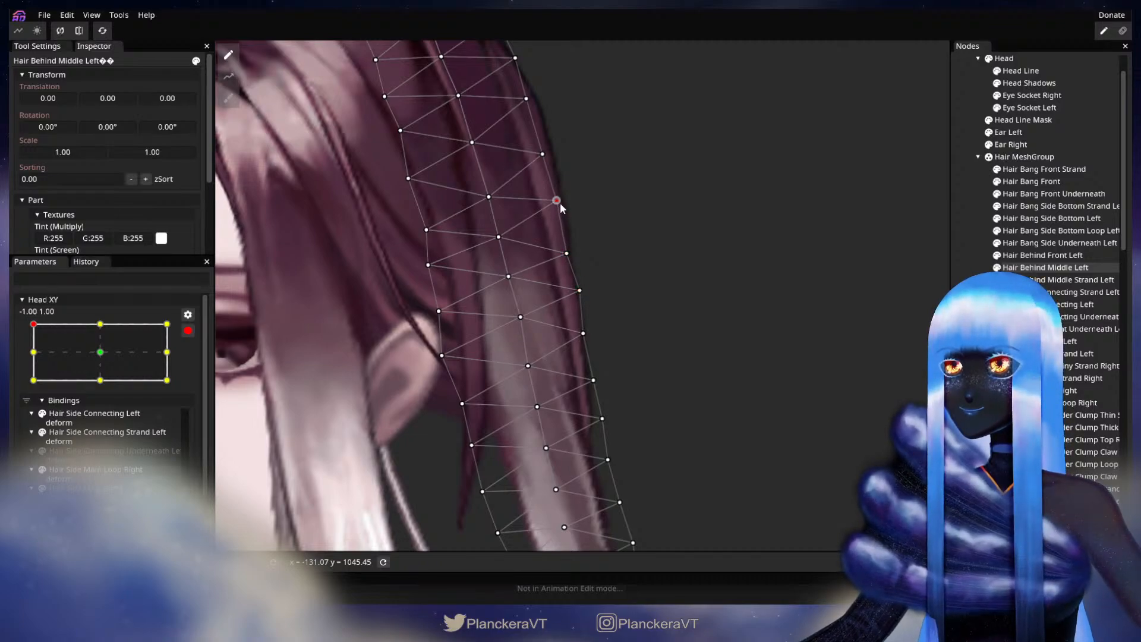
pyautogui.click(689, 371)
pyautogui.scroll(-3, 707, 397)
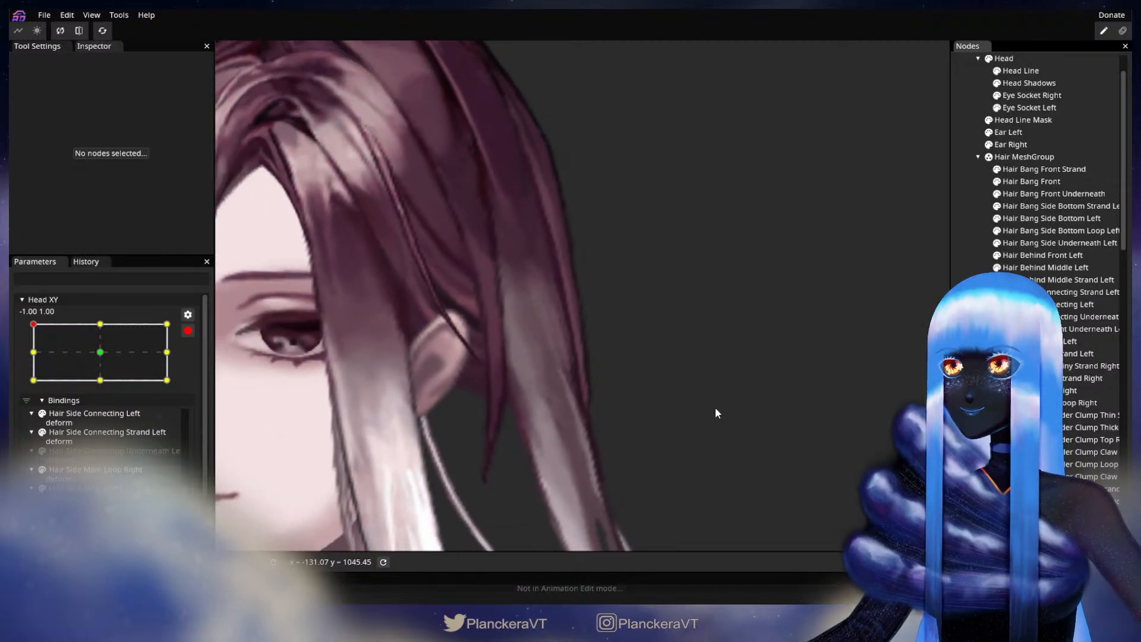
pyautogui.scroll(-5, 716, 413)
pyautogui.scroll(-3, 721, 421)
pyautogui.moveTo(752, 435); pyautogui.dragTo(750, 392)
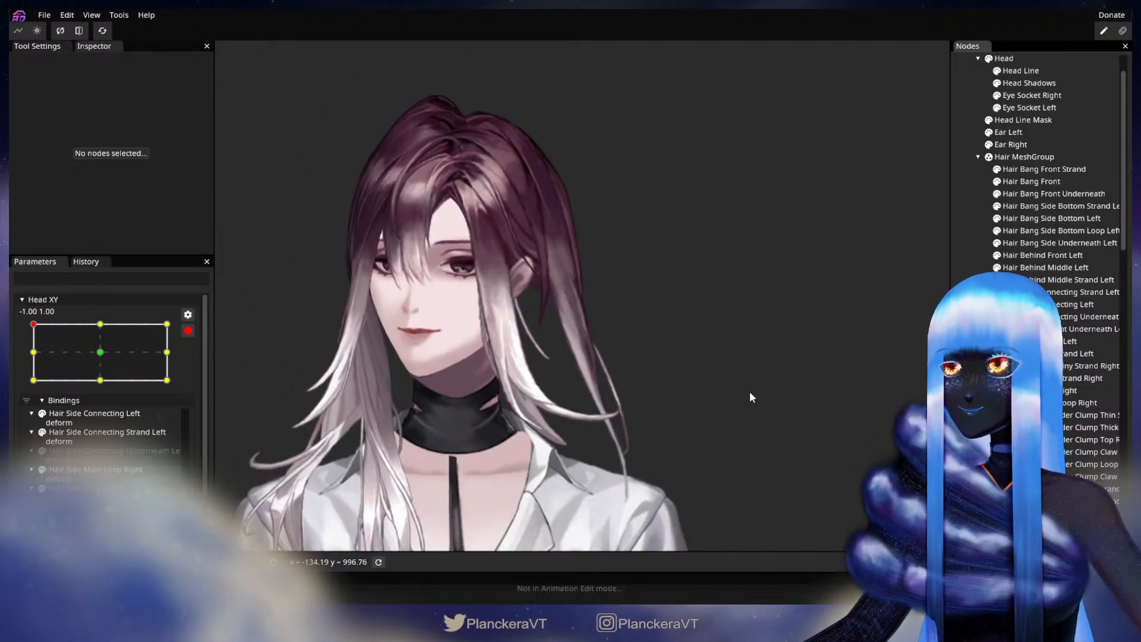
pyautogui.click(187, 331)
pyautogui.moveTo(32, 357)
pyautogui.mouseDown()
pyautogui.moveTo(27, 388)
pyautogui.moveTo(19, 357)
pyautogui.moveTo(19, 385)
pyautogui.moveTo(29, 356)
pyautogui.mouseUp()
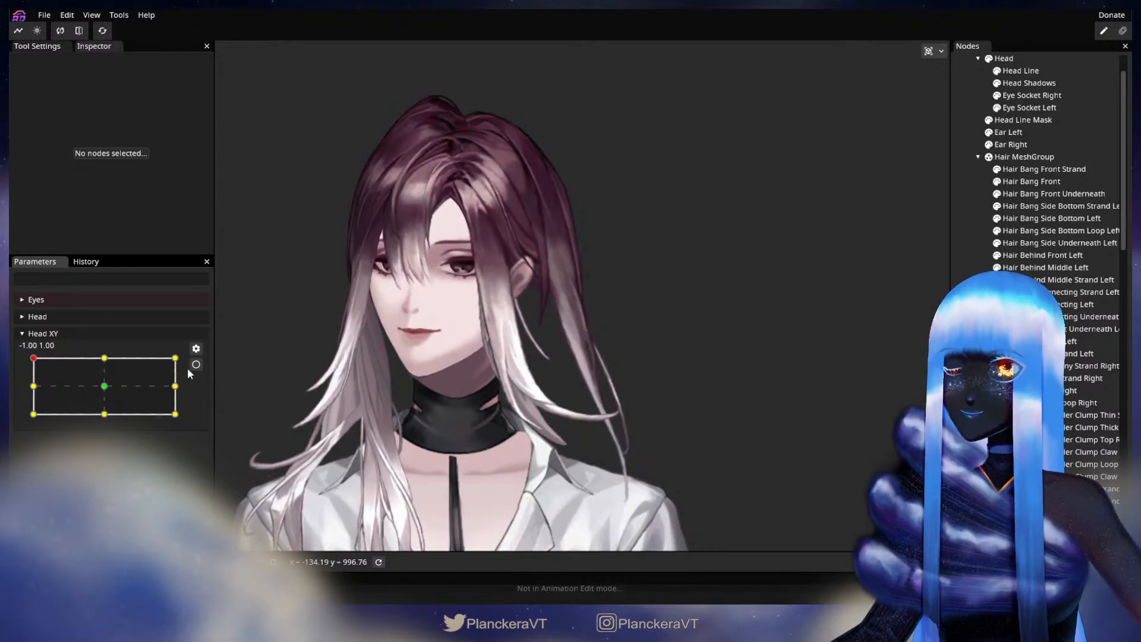
# - Refine the outer edge of Hair Behind Middle Left level with the ear's top at armed Head XY -1.00, 1.00, then disarm and test it
pyautogui.click(195, 365)
pyautogui.scroll(3, 493, 355)
pyautogui.scroll(5, 582, 333)
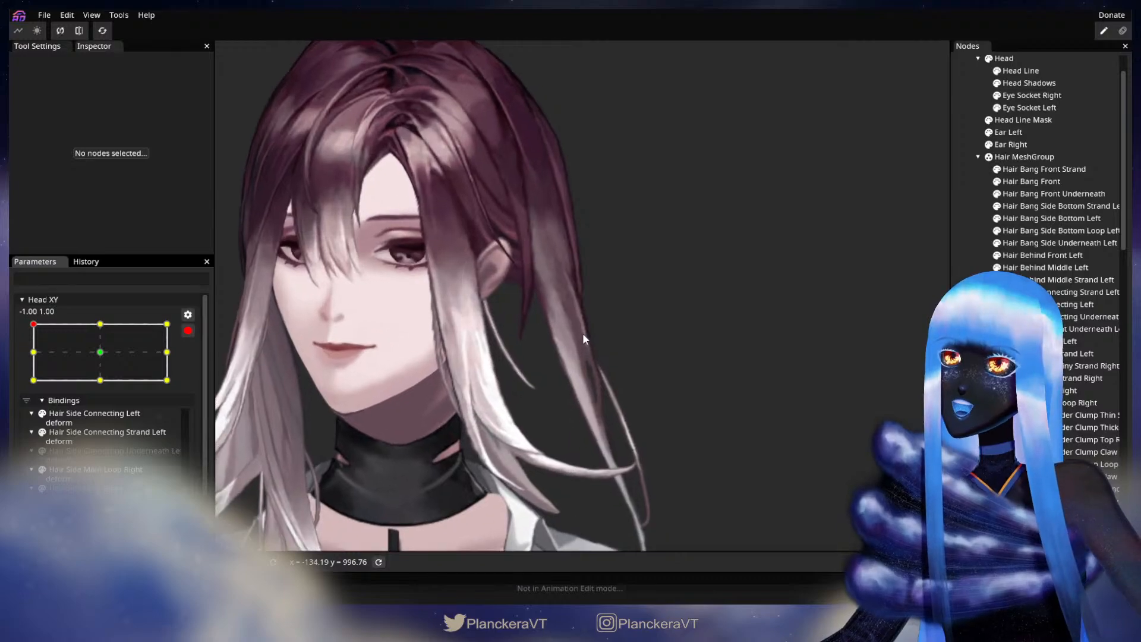
pyautogui.scroll(5, 580, 336)
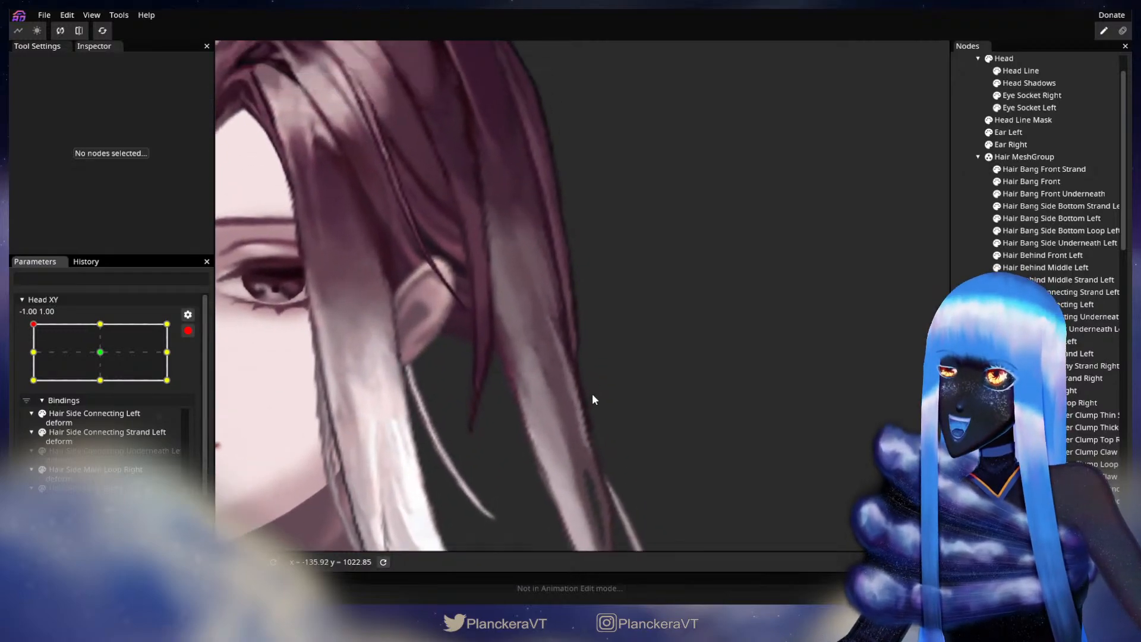
pyautogui.click(1055, 270)
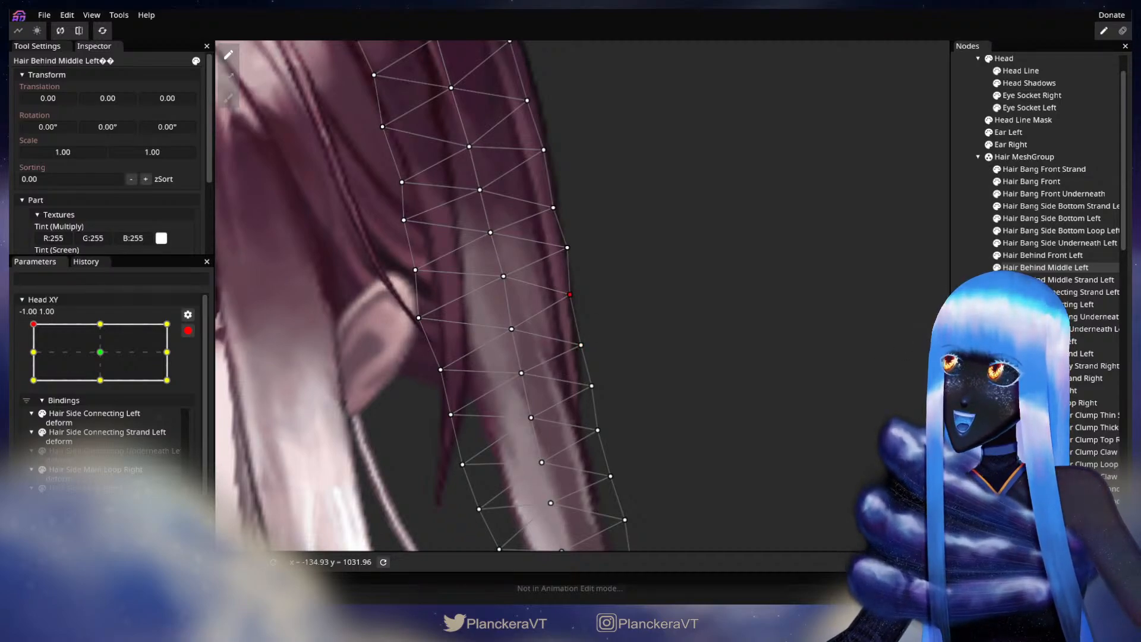
pyautogui.click(858, 366)
pyautogui.scroll(-5, 820, 377)
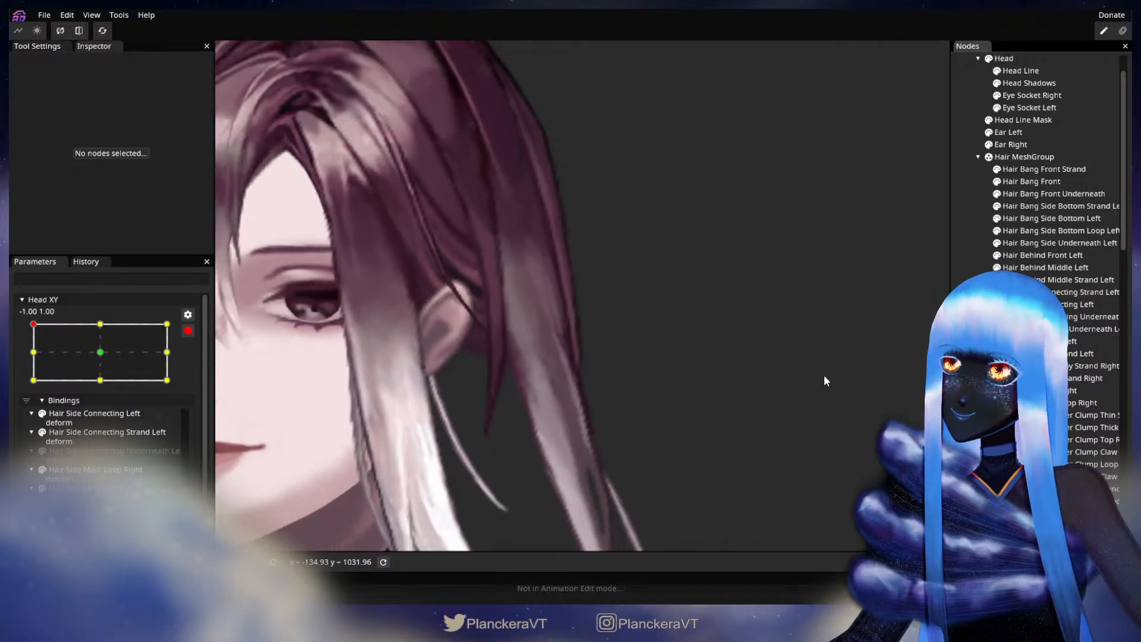
pyautogui.scroll(-10, 824, 374)
pyautogui.scroll(-5, 827, 376)
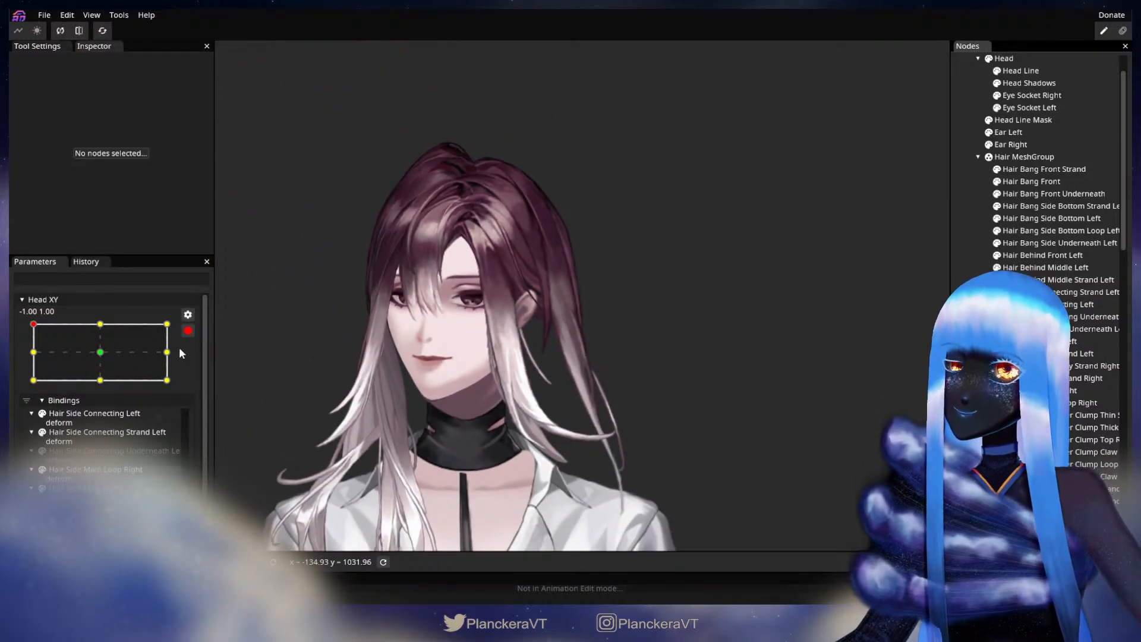
pyautogui.click(188, 331)
pyautogui.moveTo(31, 356)
pyautogui.mouseDown()
pyautogui.moveTo(29, 419)
pyautogui.moveTo(23, 363)
pyautogui.mouseUp()
# - Arm Head XY at -1.00, 1.00 and shift the centre and inner-edge vertices of Hair Behind Middle Left above the ear, then deselect it
pyautogui.click(196, 365)
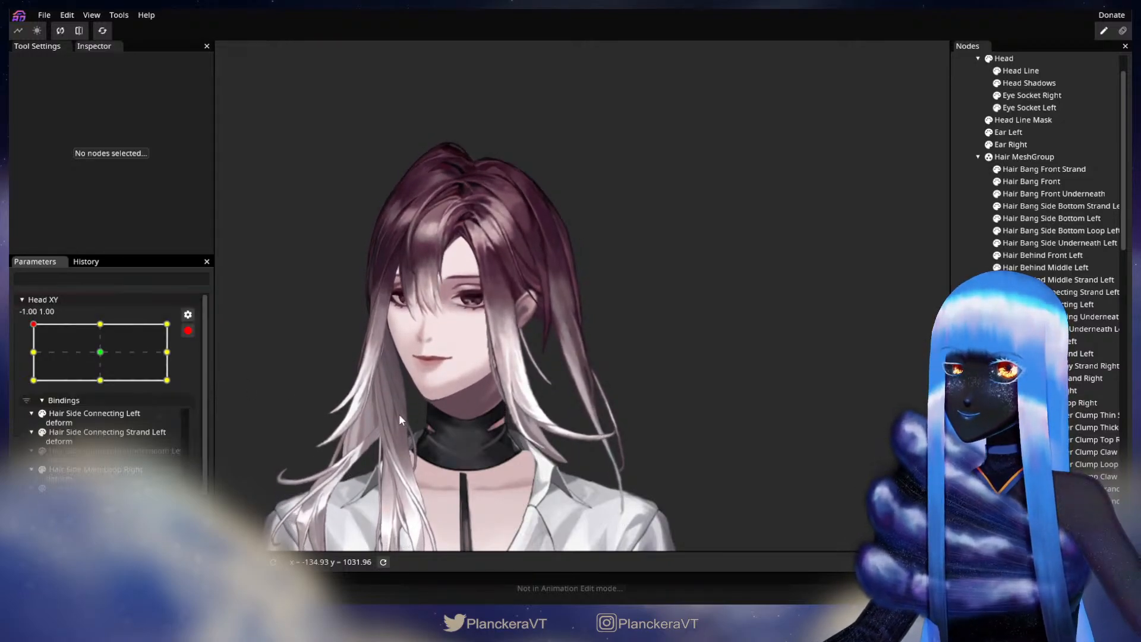
pyautogui.scroll(3, 397, 411)
pyautogui.scroll(3, 578, 410)
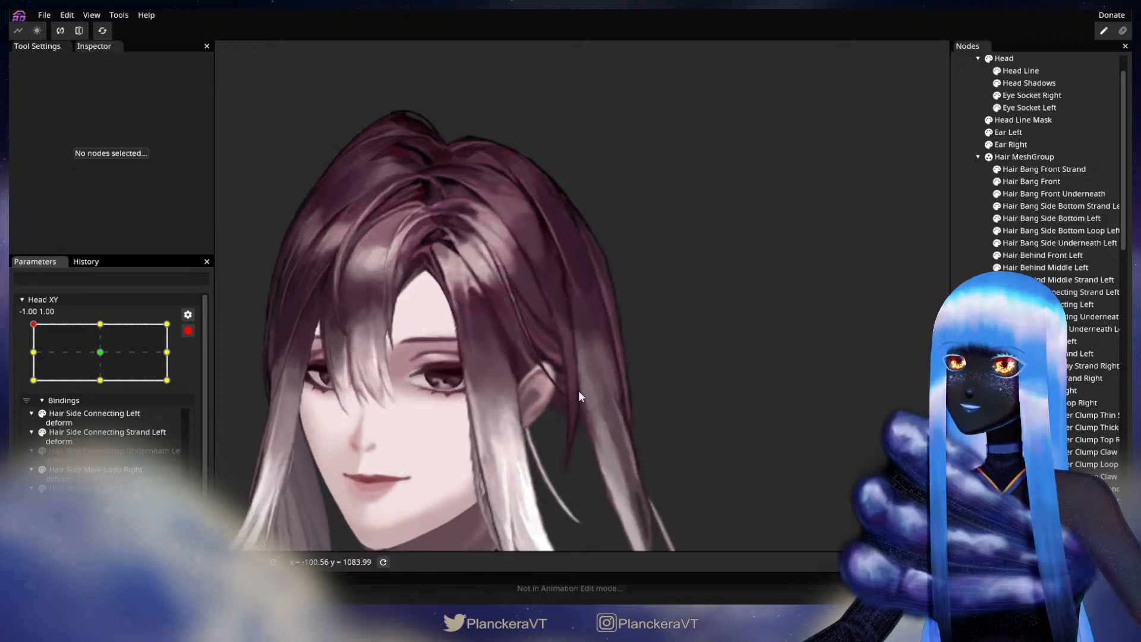
pyautogui.click(1042, 268)
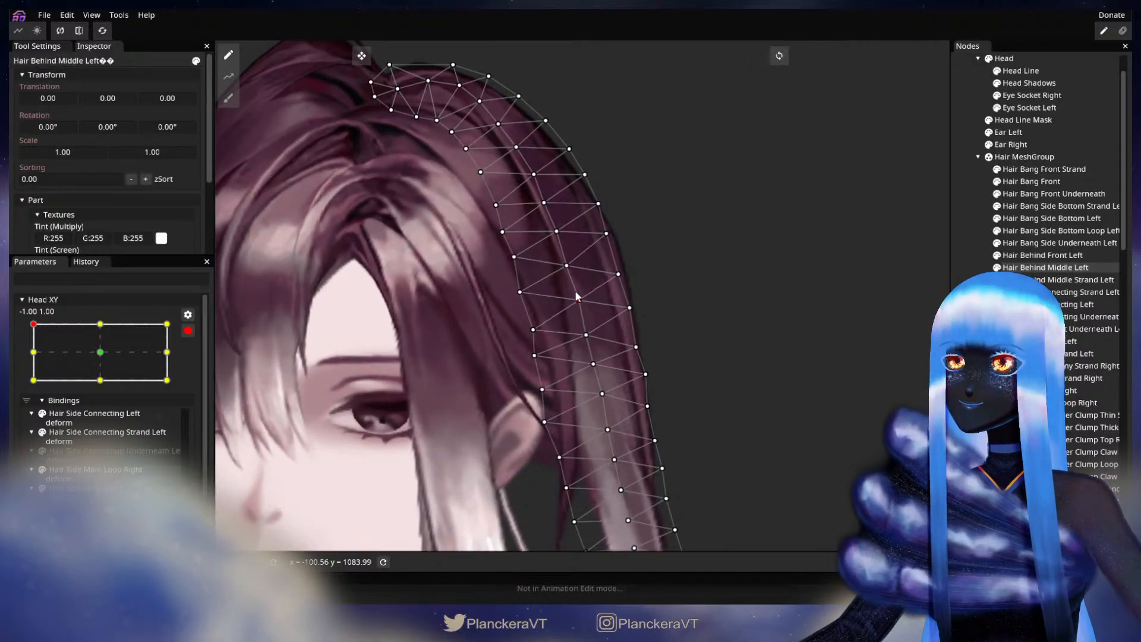
pyautogui.moveTo(580, 332); pyautogui.dragTo(580, 327)
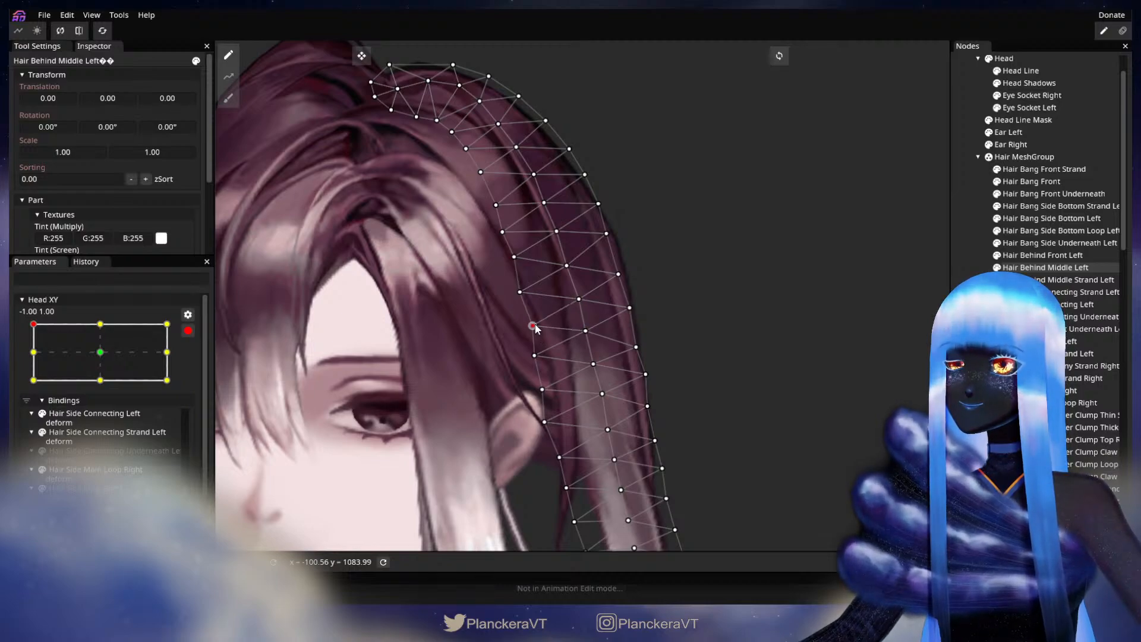
pyautogui.click(785, 378)
pyautogui.scroll(-5, 785, 378)
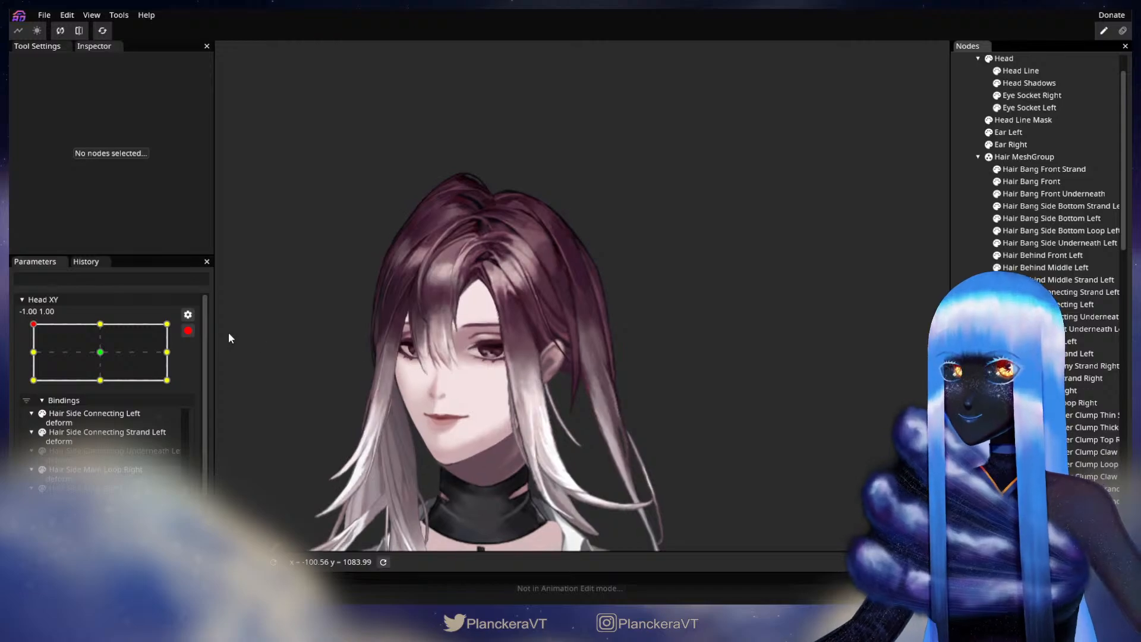
# - Disarm Head XY, move it around the -1.00, 1.00 corner, and examine the lower left hair strands up close
pyautogui.click(188, 330)
pyautogui.moveTo(29, 360)
pyautogui.mouseDown()
pyautogui.moveTo(20, 384)
pyautogui.moveTo(20, 351)
pyautogui.moveTo(22, 390)
pyautogui.moveTo(27, 364)
pyautogui.mouseUp()
pyautogui.scroll(3, 282, 194)
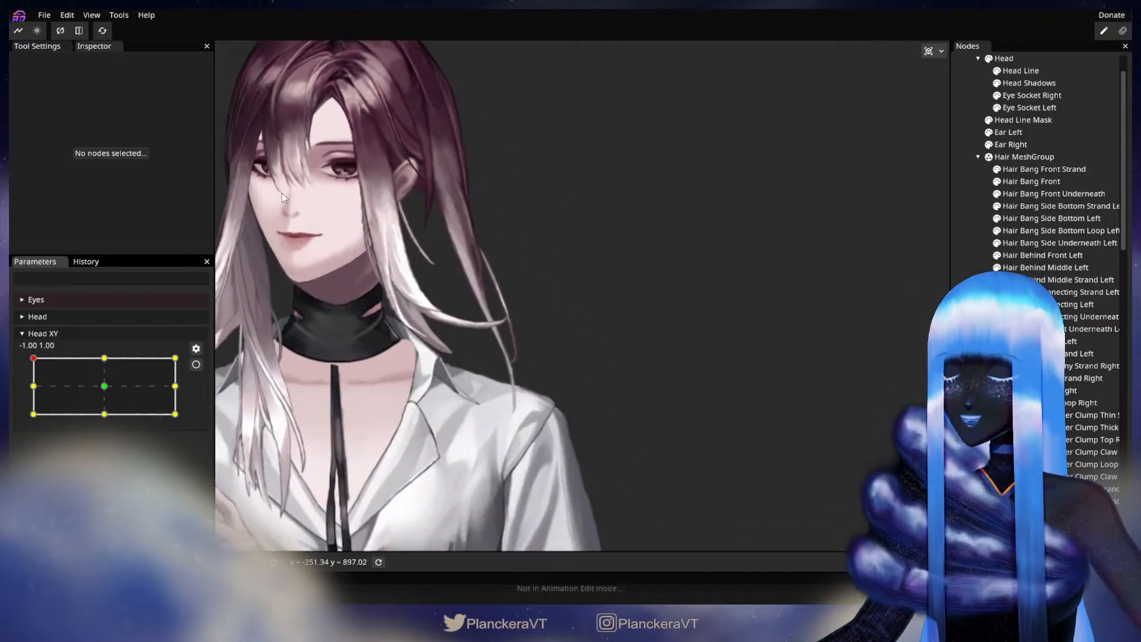
pyautogui.scroll(5, 494, 388)
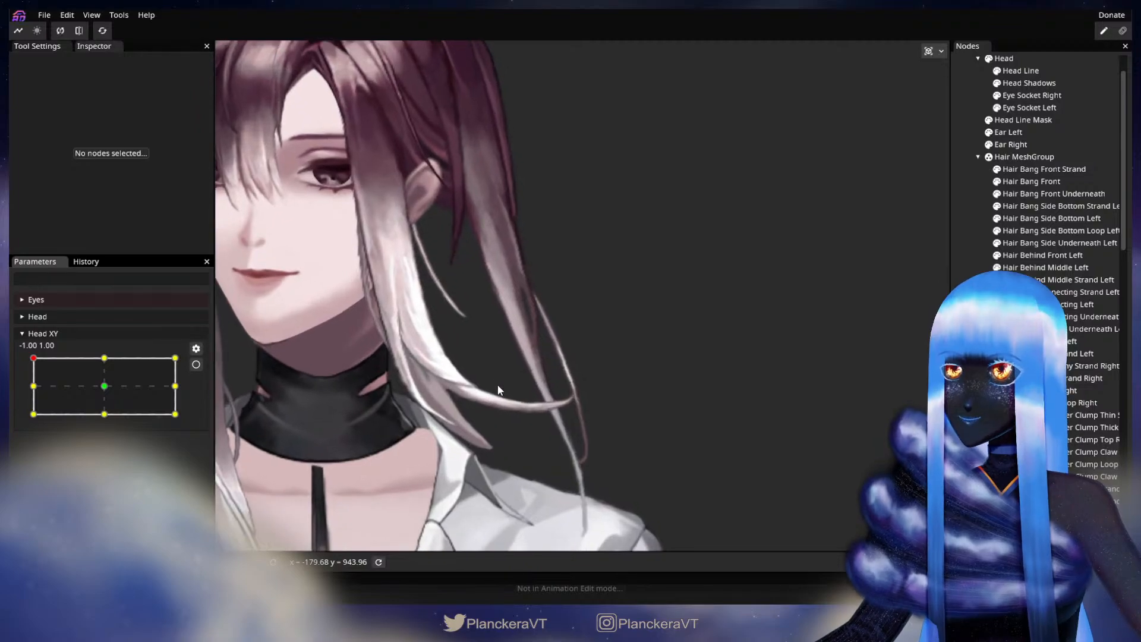
pyautogui.scroll(4, 536, 404)
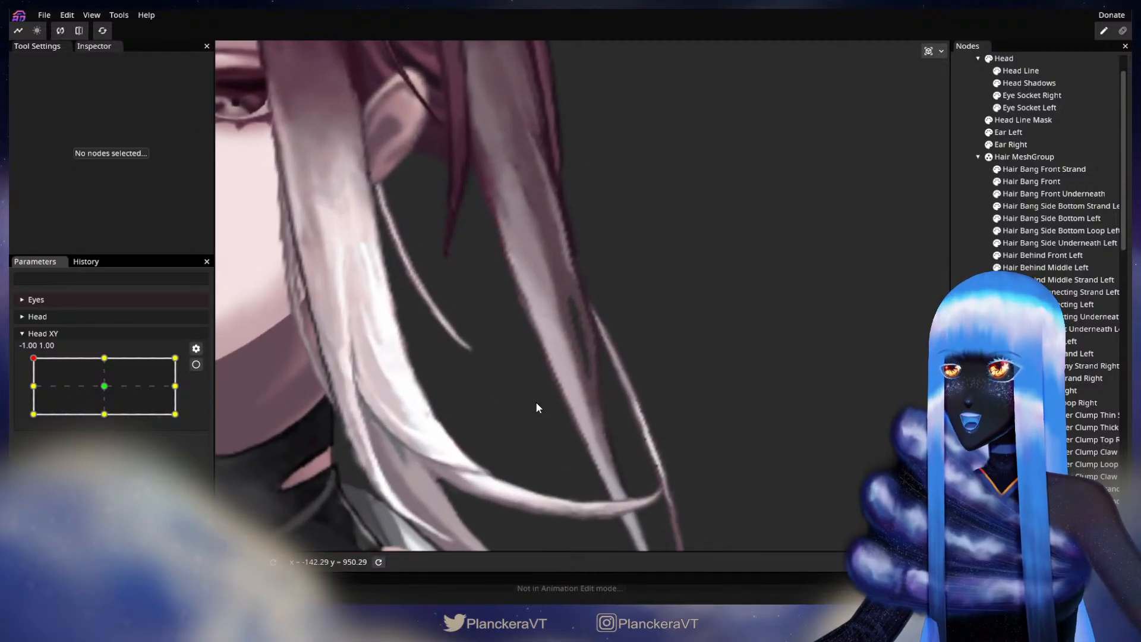
# - Arm Head XY at -1.00, 1.00, nudge Hair Behind Middle Left's centre vertices and one outer-edge vertex below the ear, then deselect it
pyautogui.click(196, 364)
pyautogui.scroll(2, 684, 368)
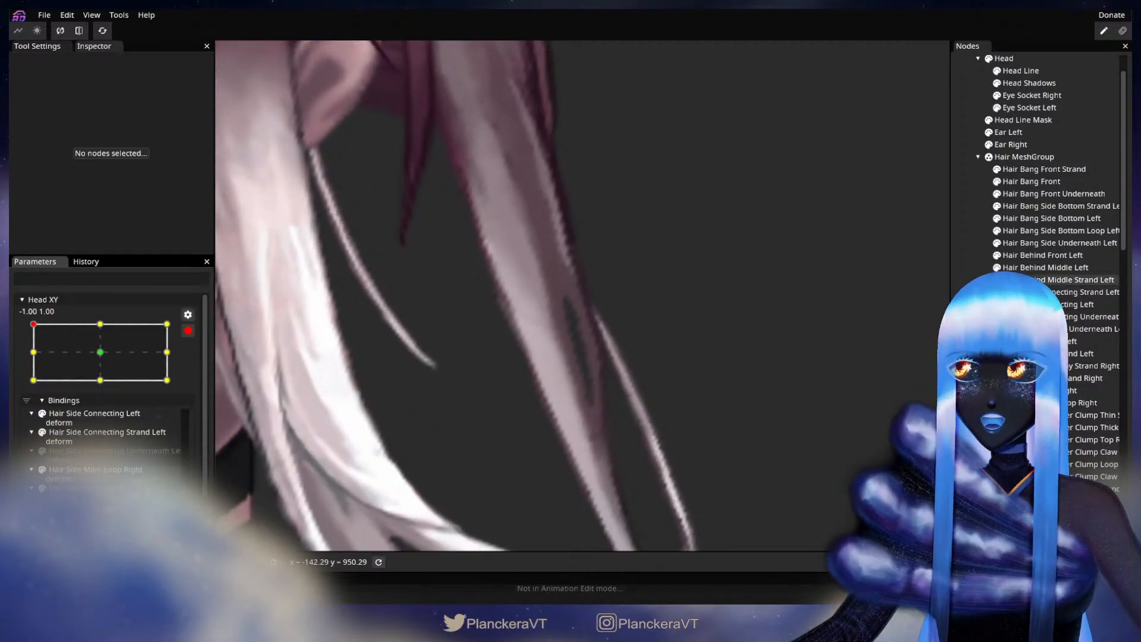
pyautogui.click(1040, 268)
pyautogui.moveTo(527, 291); pyautogui.dragTo(533, 301)
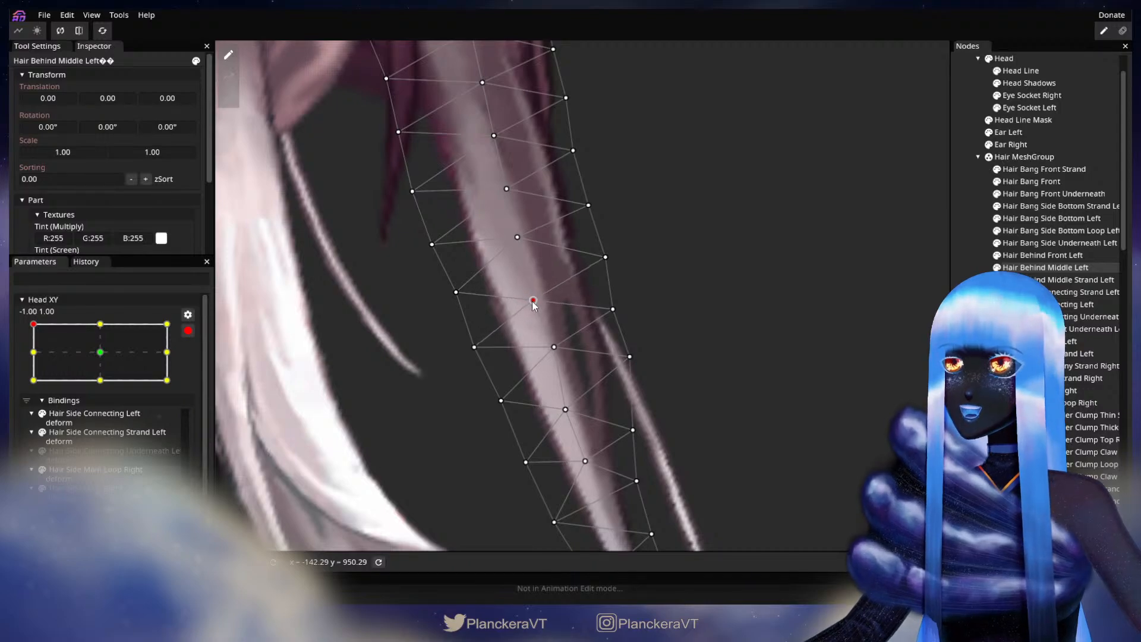
pyautogui.click(613, 311)
pyautogui.moveTo(553, 349); pyautogui.dragTo(555, 361)
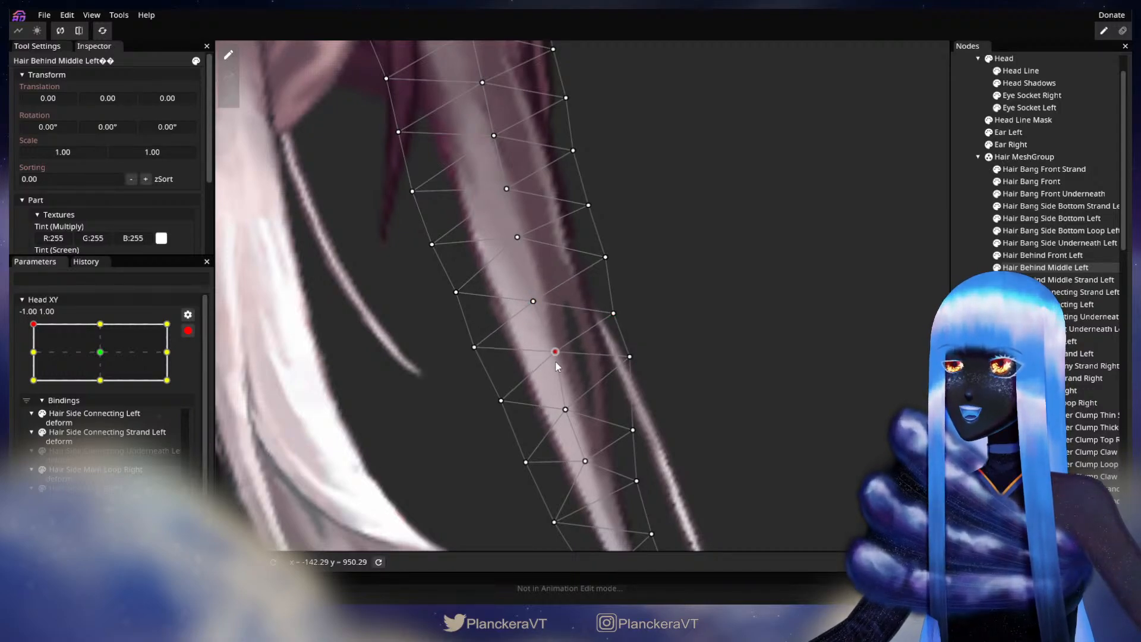
pyautogui.moveTo(568, 416); pyautogui.dragTo(570, 420)
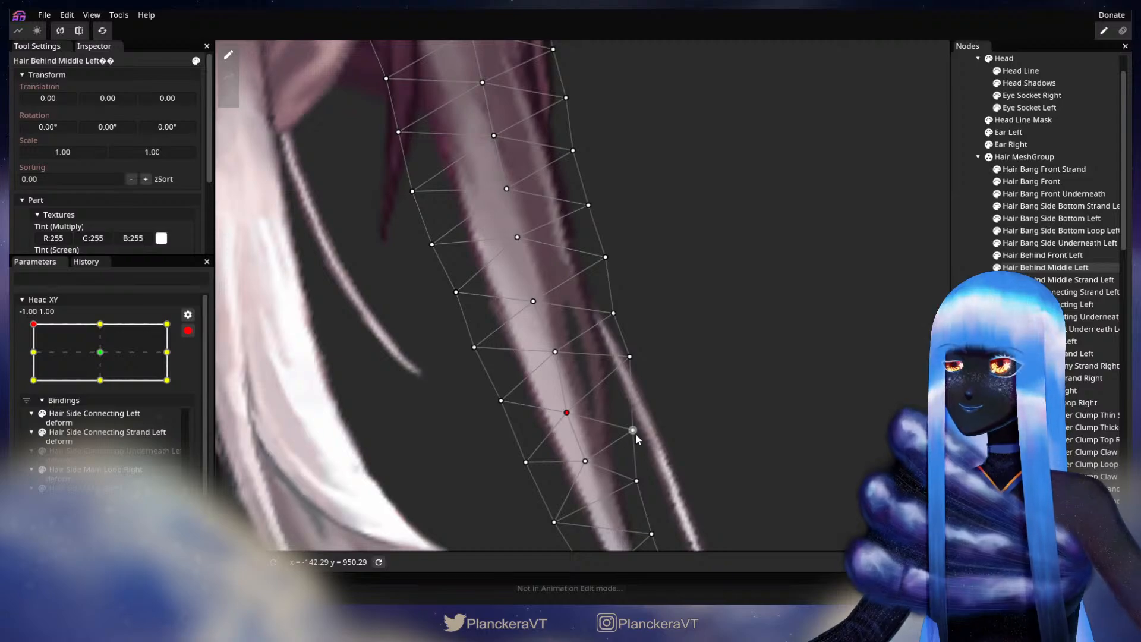
pyautogui.click(915, 355)
# - Disarm Head XY and move it around the -1.00, 1.00 corner to check the left behind-hair's motion
pyautogui.scroll(-6, 741, 373)
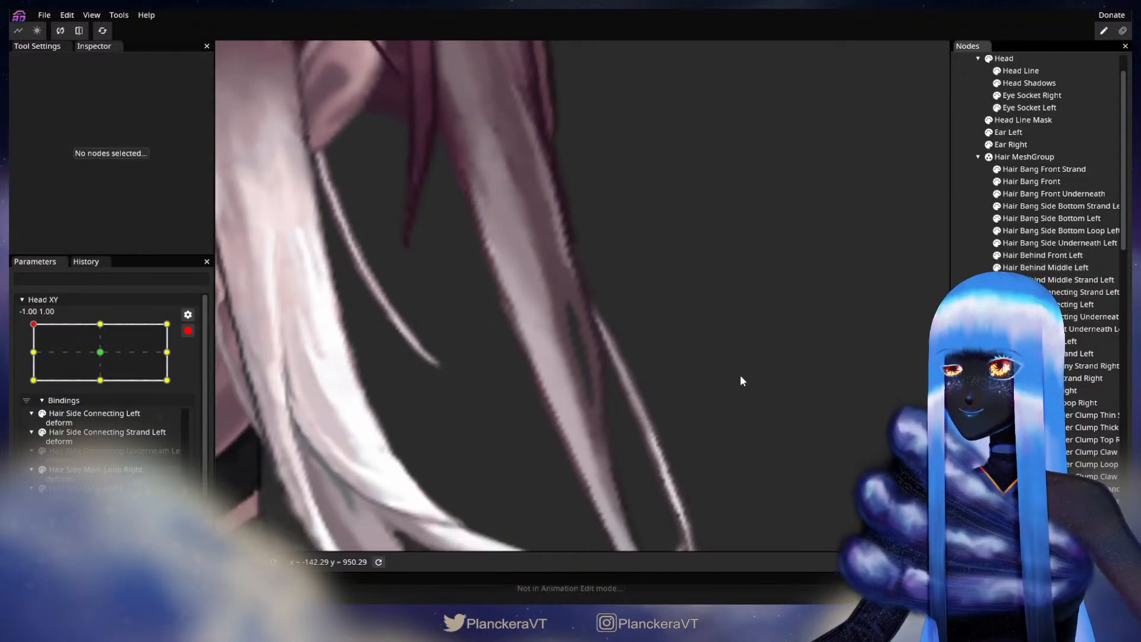
pyautogui.scroll(-5, 747, 373)
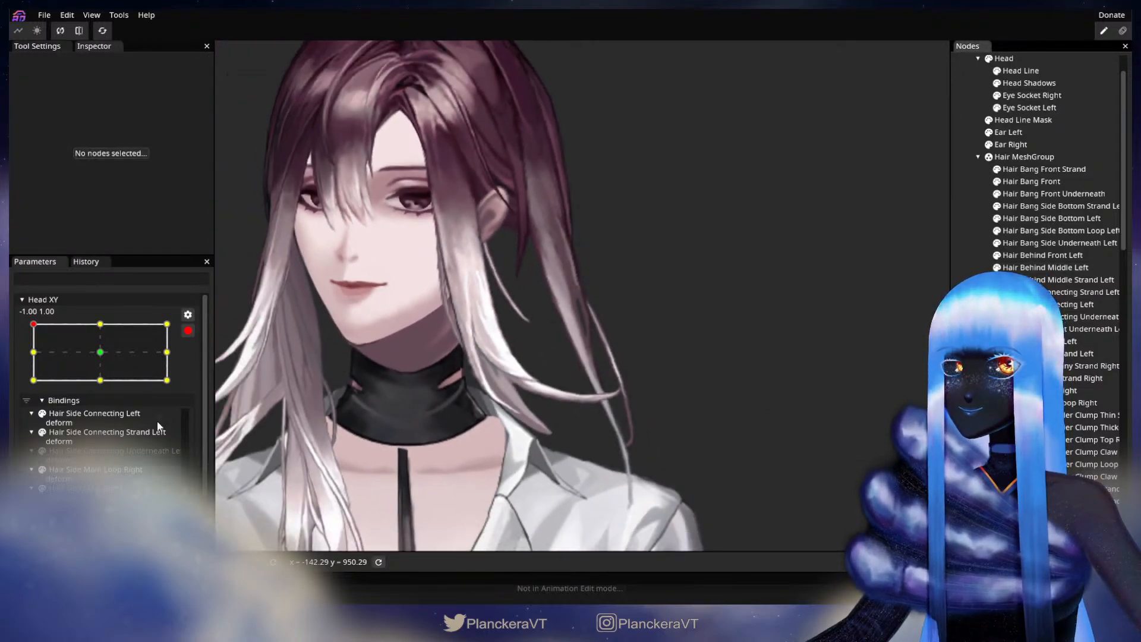
pyautogui.click(188, 330)
pyautogui.moveTo(34, 361)
pyautogui.mouseDown()
pyautogui.moveTo(26, 390)
pyautogui.moveTo(27, 351)
pyautogui.mouseUp()
# - Re-arm Head XY at -1.00, 1.00 and nudge the centre and inner-edge vertices of Hair Behind Middle Left just below the ear
pyautogui.click(196, 365)
pyautogui.scroll(6, 368, 382)
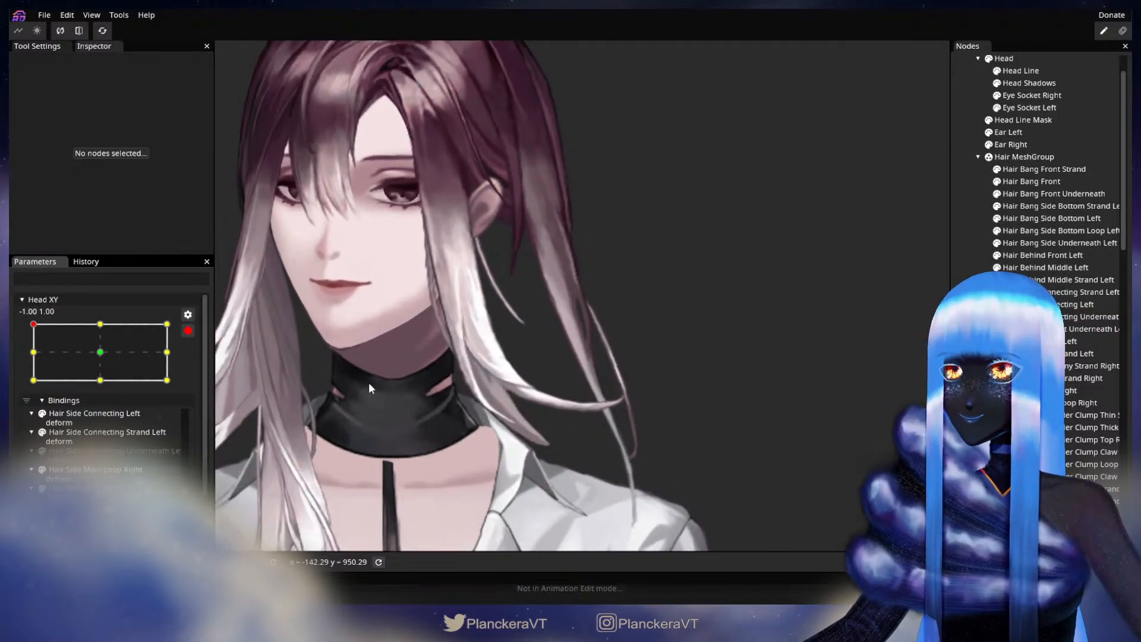
pyautogui.scroll(2, 518, 349)
pyautogui.moveTo(514, 335); pyautogui.dragTo(641, 380)
pyautogui.scroll(3, 679, 402)
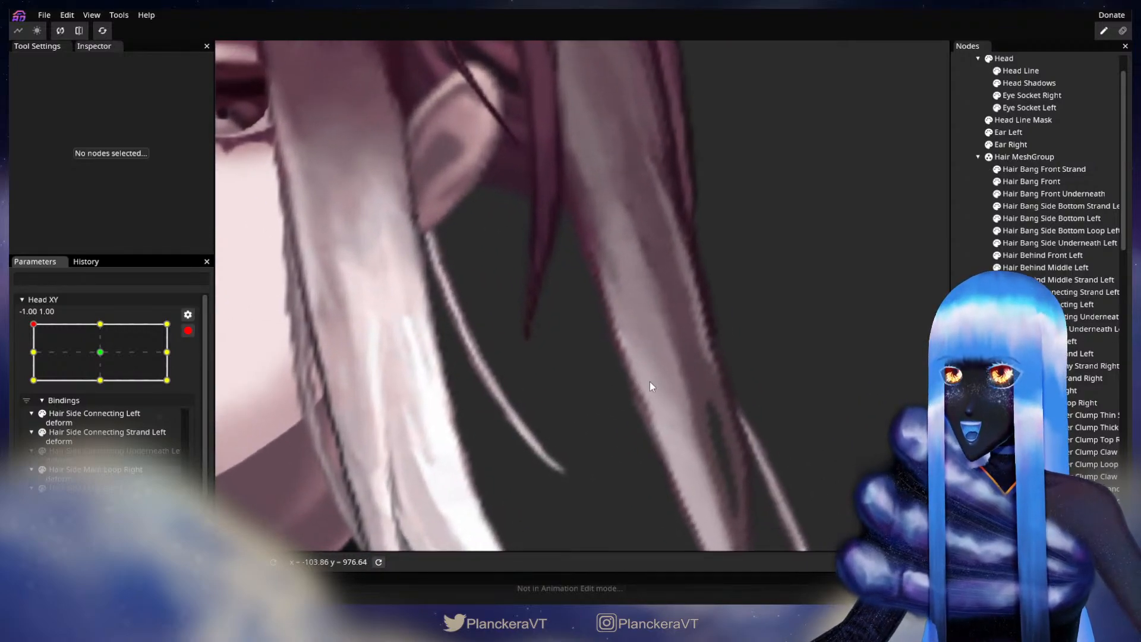
pyautogui.click(1046, 268)
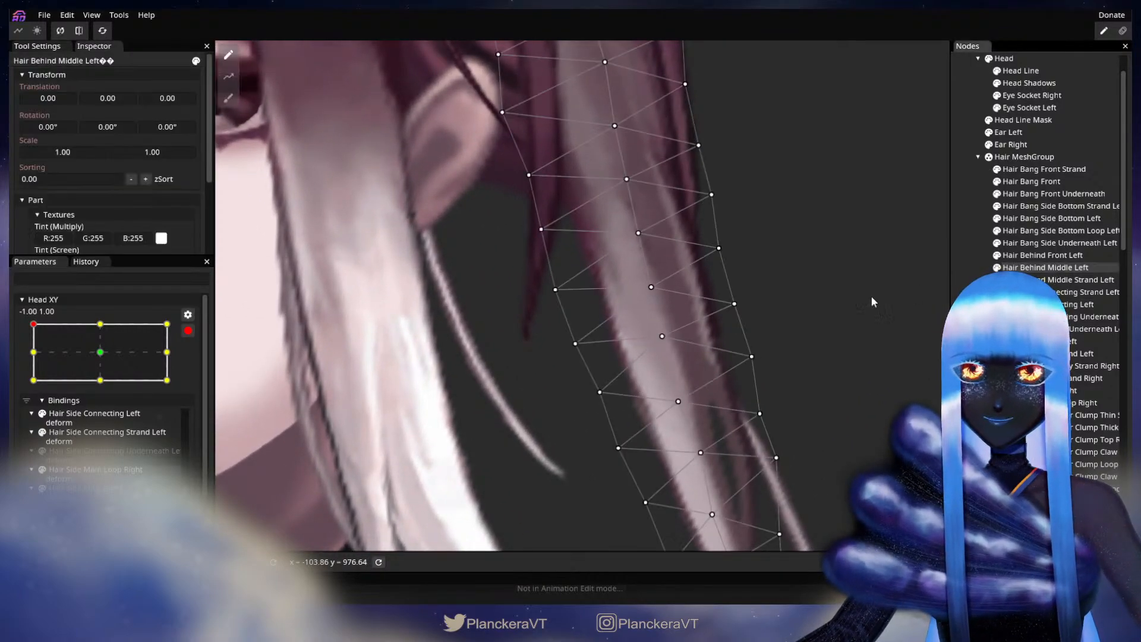
pyautogui.click(613, 324)
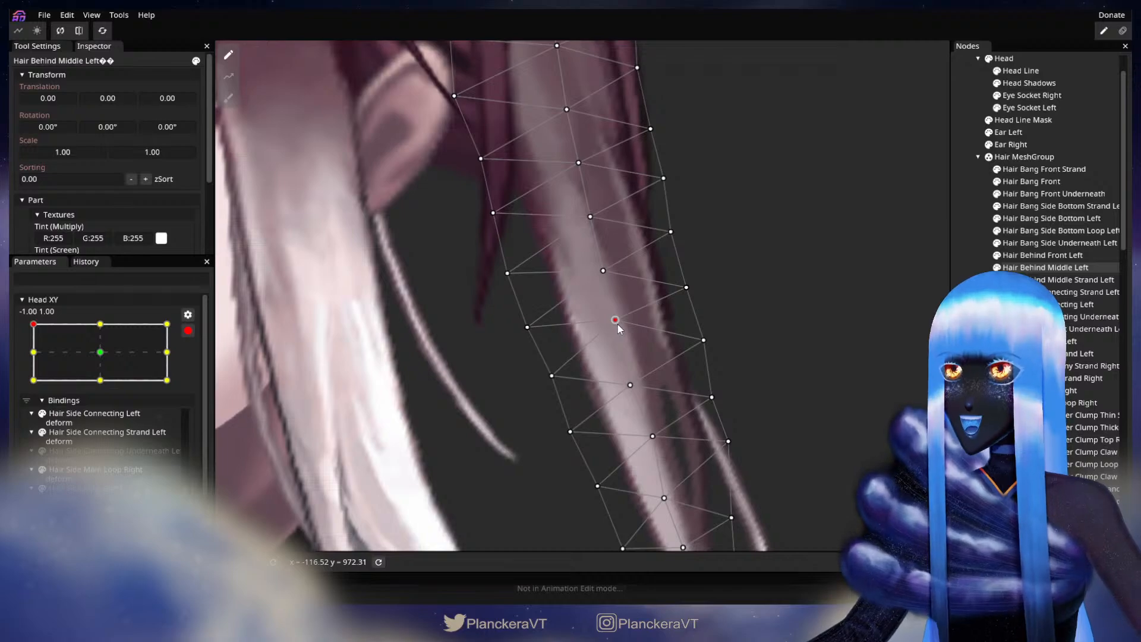
pyautogui.moveTo(528, 330); pyautogui.dragTo(531, 330)
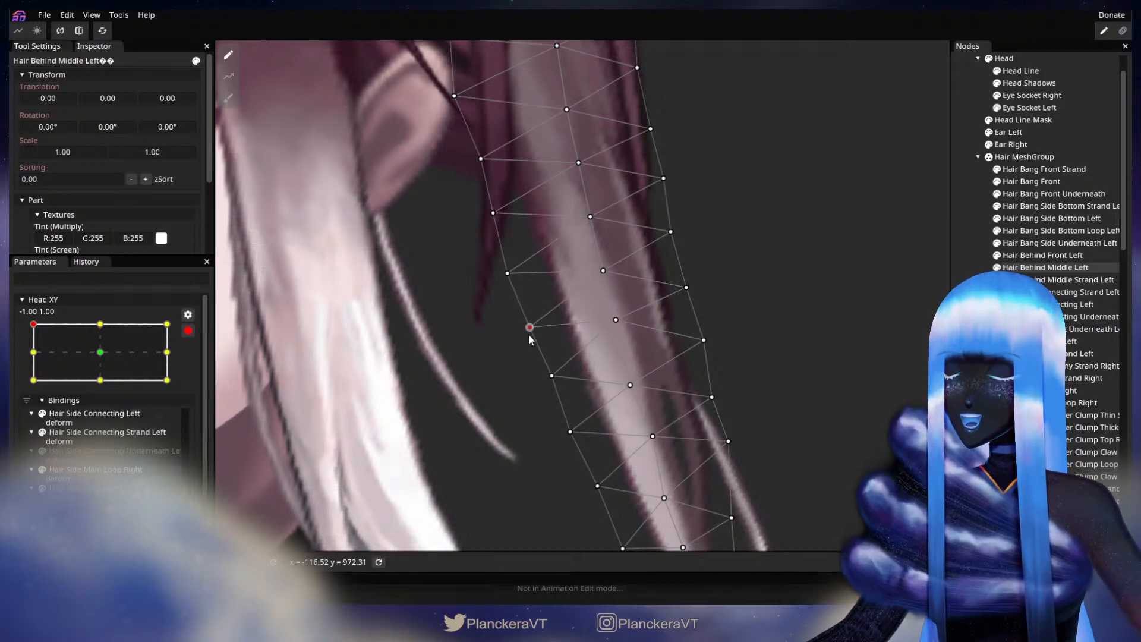
pyautogui.moveTo(553, 380); pyautogui.dragTo(556, 379)
pyautogui.moveTo(631, 388); pyautogui.dragTo(633, 386)
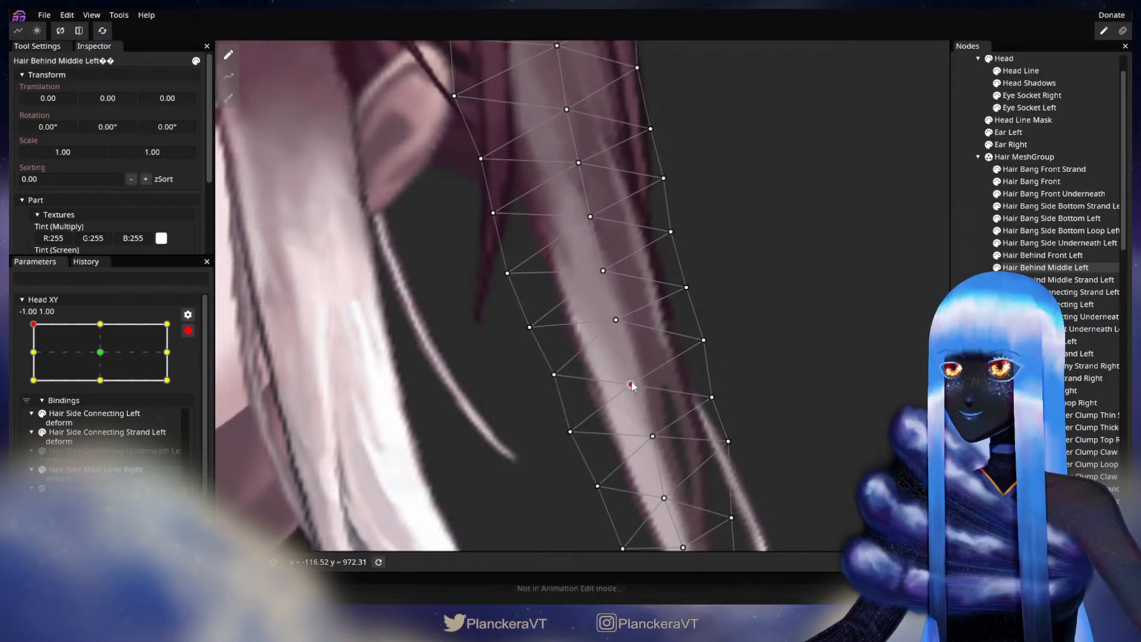
# - Smooth the inner-edge vertices of Hair Behind Middle Left from its middle up toward the ear, then deselect the part
pyautogui.click(573, 434)
pyautogui.moveTo(574, 437); pyautogui.dragTo(582, 437)
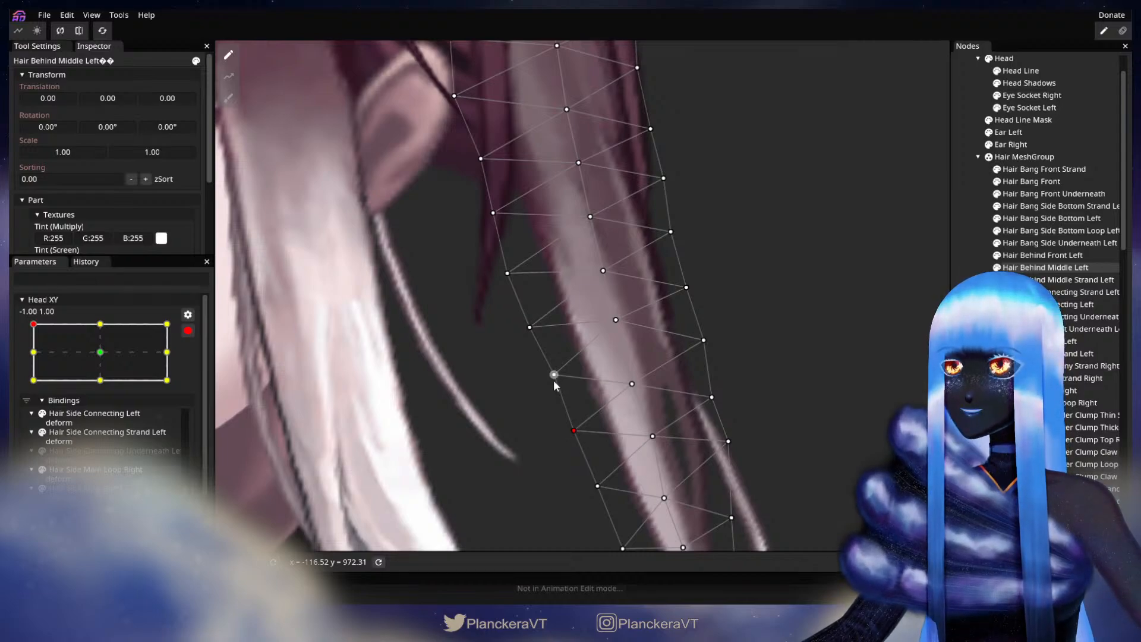
pyautogui.click(529, 327)
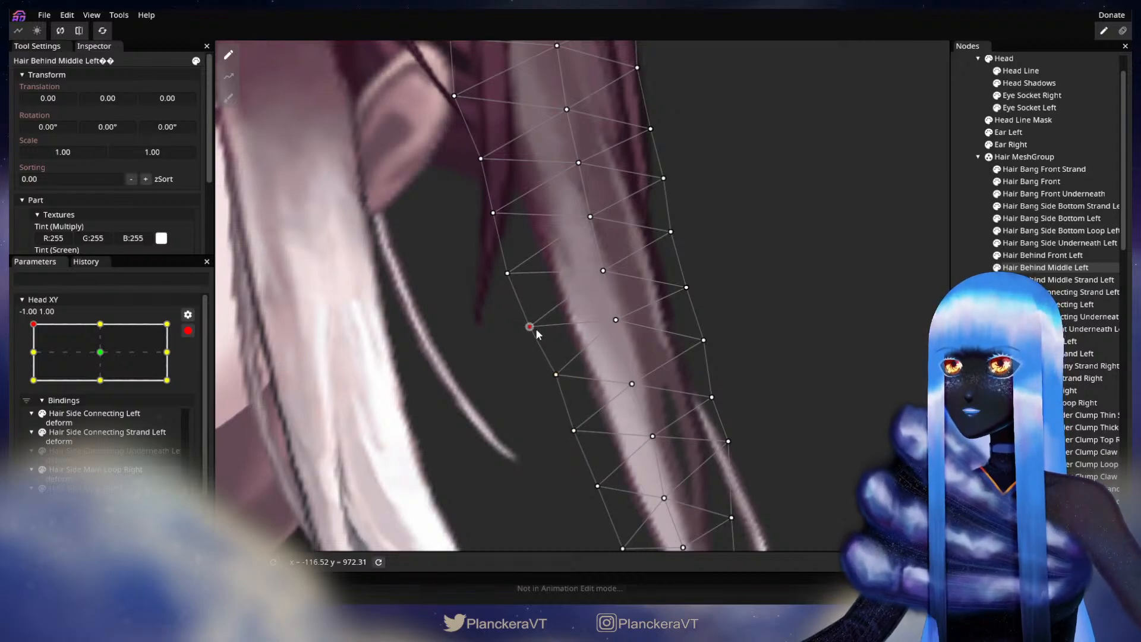
pyautogui.moveTo(536, 331); pyautogui.dragTo(538, 329)
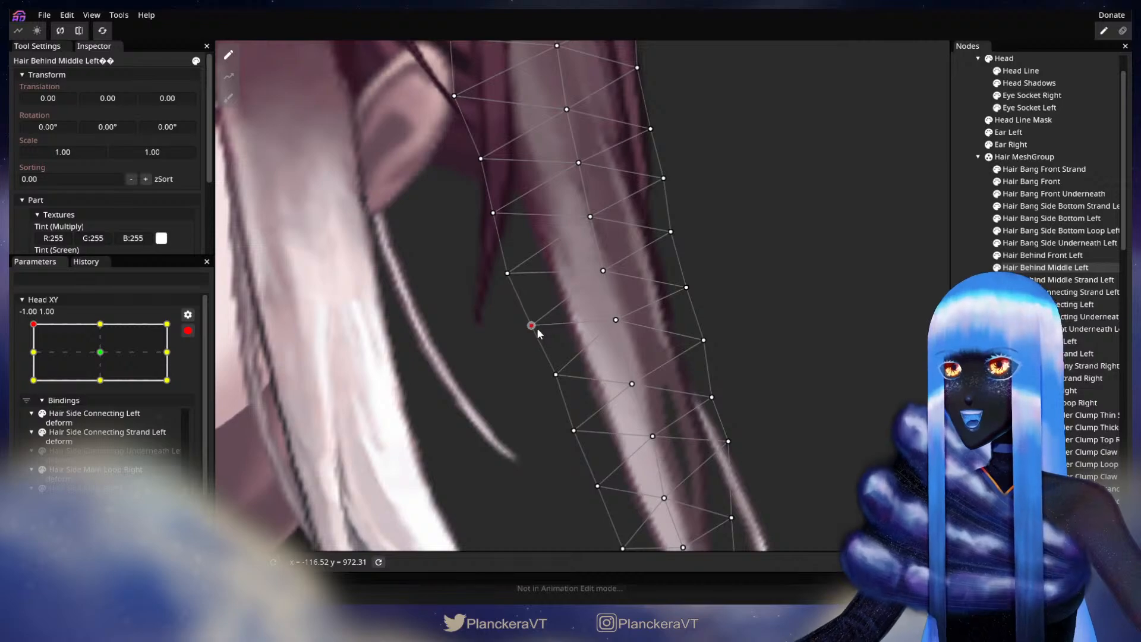
pyautogui.click(513, 276)
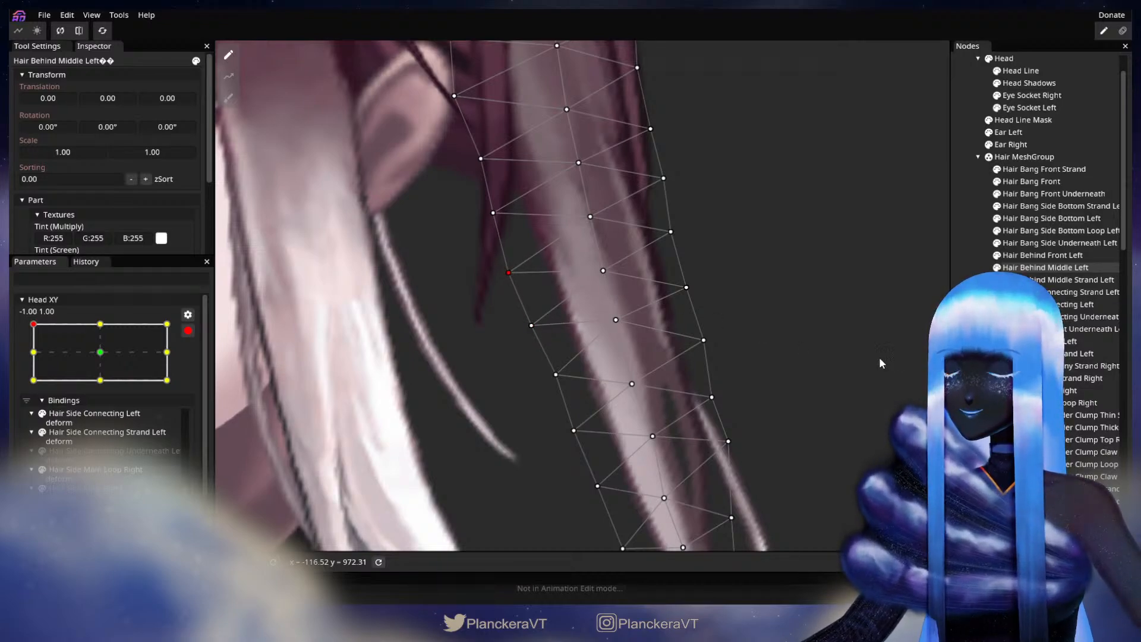
pyautogui.click(961, 368)
pyautogui.scroll(-3, 739, 443)
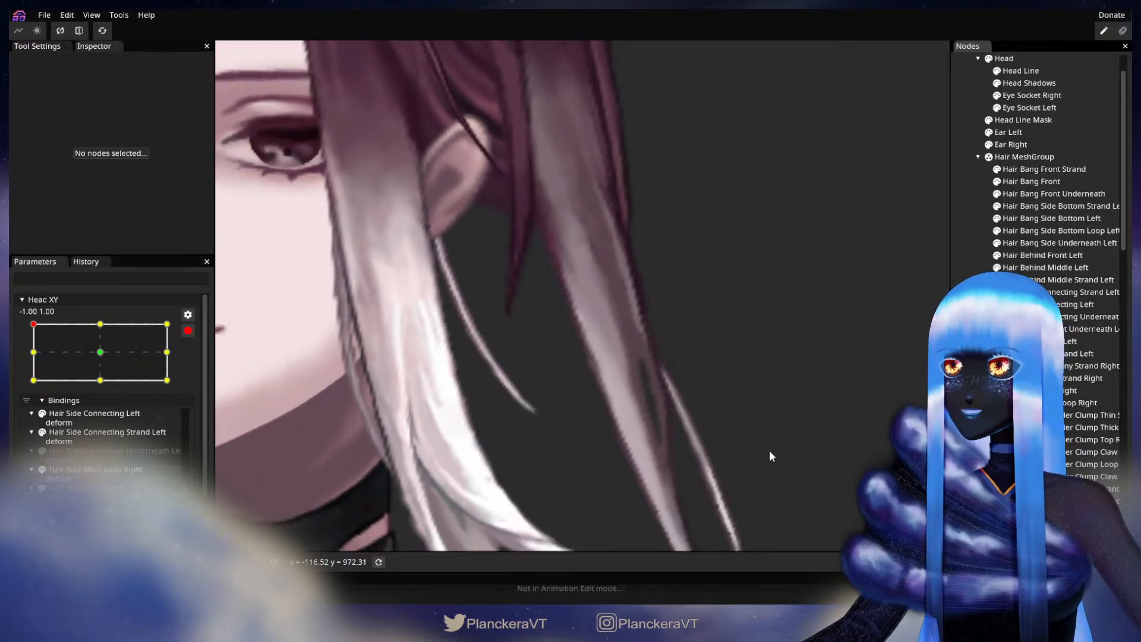
# - Disarm Head XY and preview the whole head's hair around the -1.00, 1.00 corner
pyautogui.scroll(-5, 836, 449)
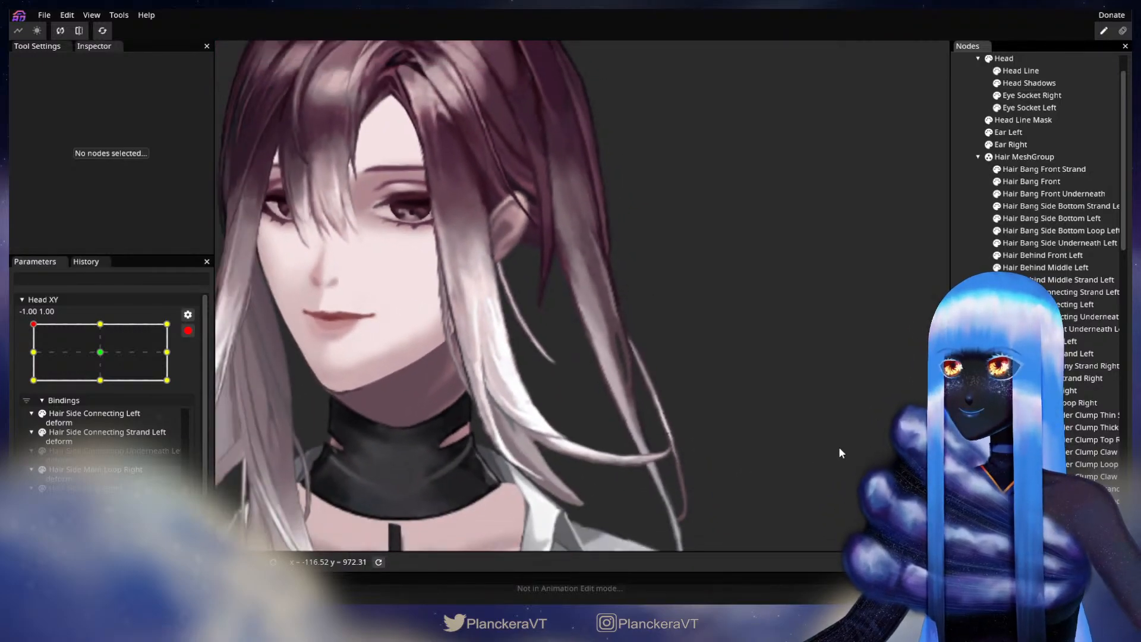
pyautogui.scroll(-4, 839, 453)
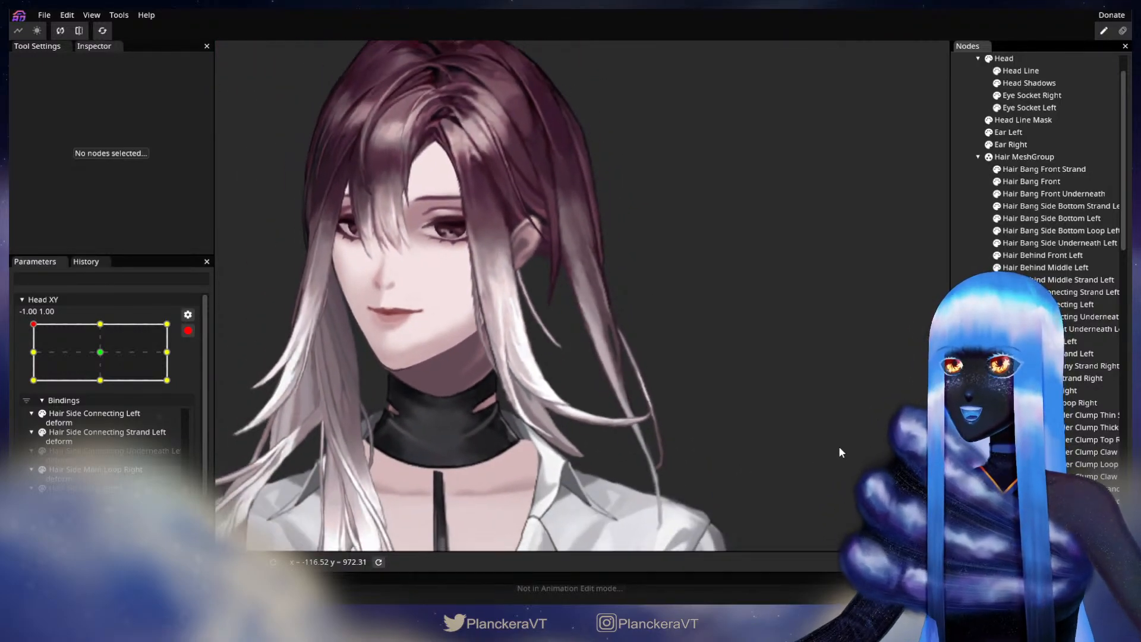
pyautogui.scroll(-3, 839, 452)
pyautogui.click(188, 330)
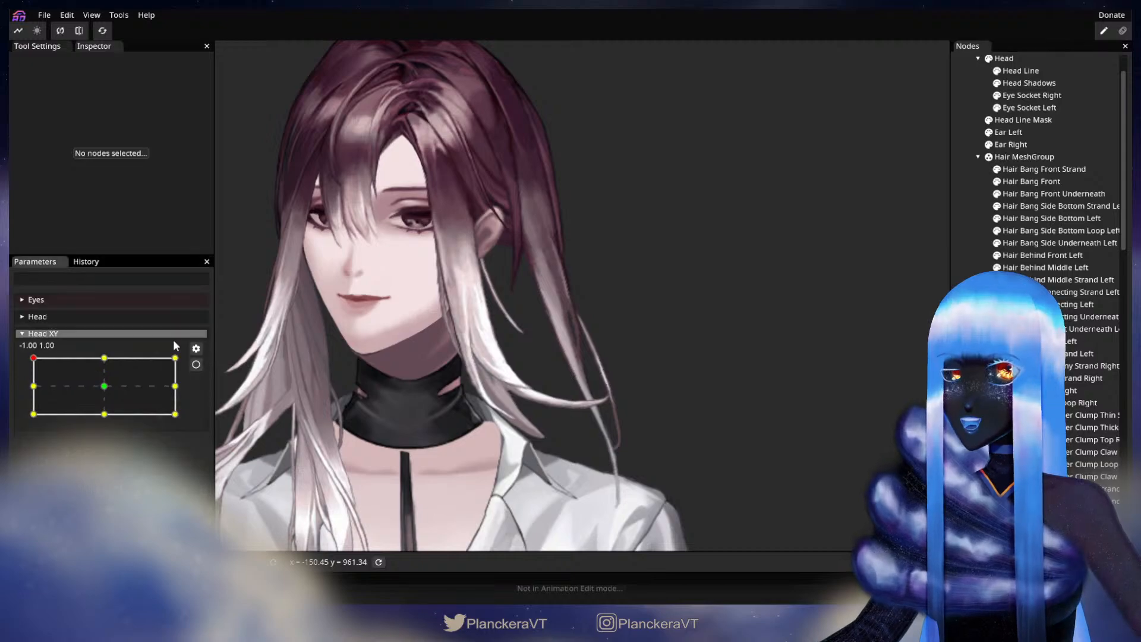
pyautogui.moveTo(33, 357)
pyautogui.mouseDown()
pyautogui.moveTo(33, 381)
pyautogui.moveTo(33, 358)
pyautogui.mouseUp()
# - Arm Head XY at -1.00, 1.00, fine-tune Hair Behind Middle Left's inner-edge and centre vertices below the ear, then deselect it
pyautogui.click(196, 363)
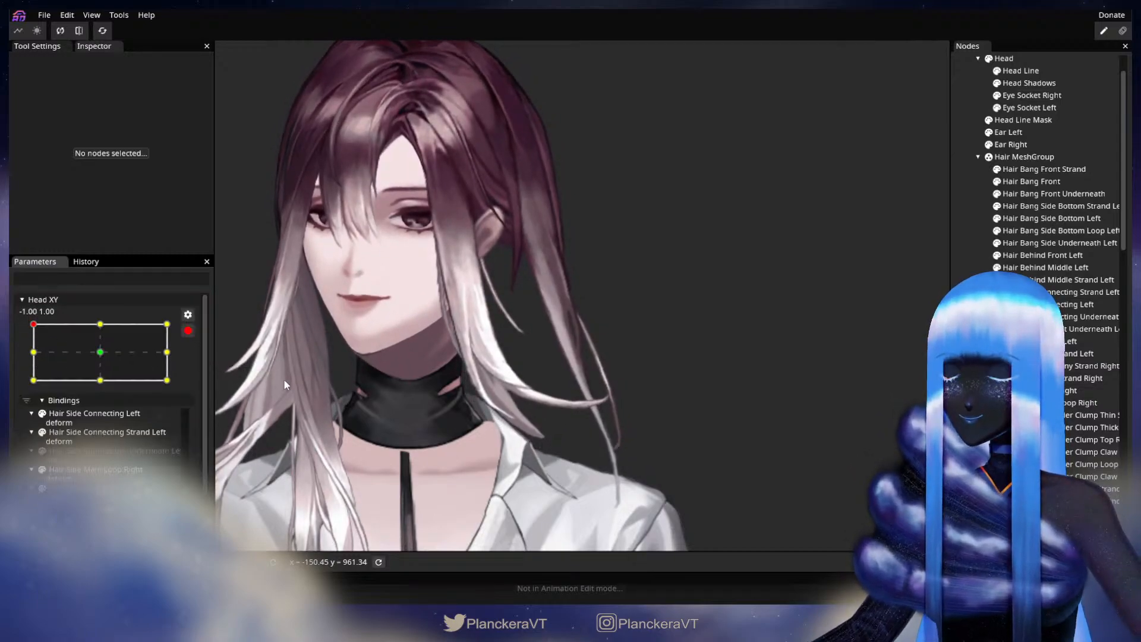
pyautogui.scroll(8, 315, 344)
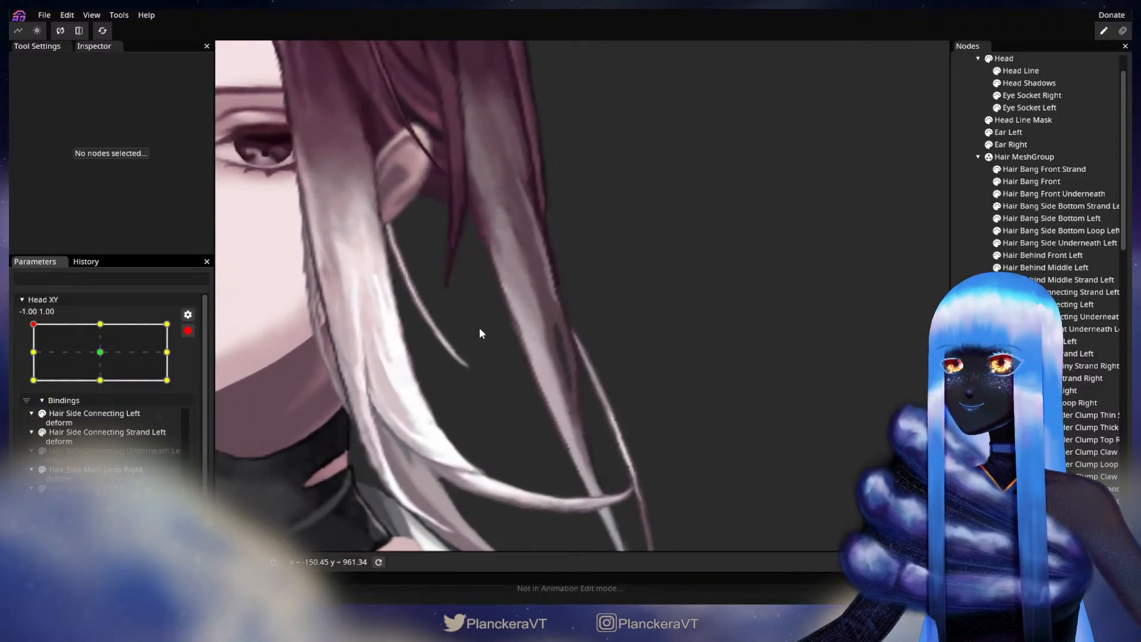
pyautogui.scroll(4, 605, 417)
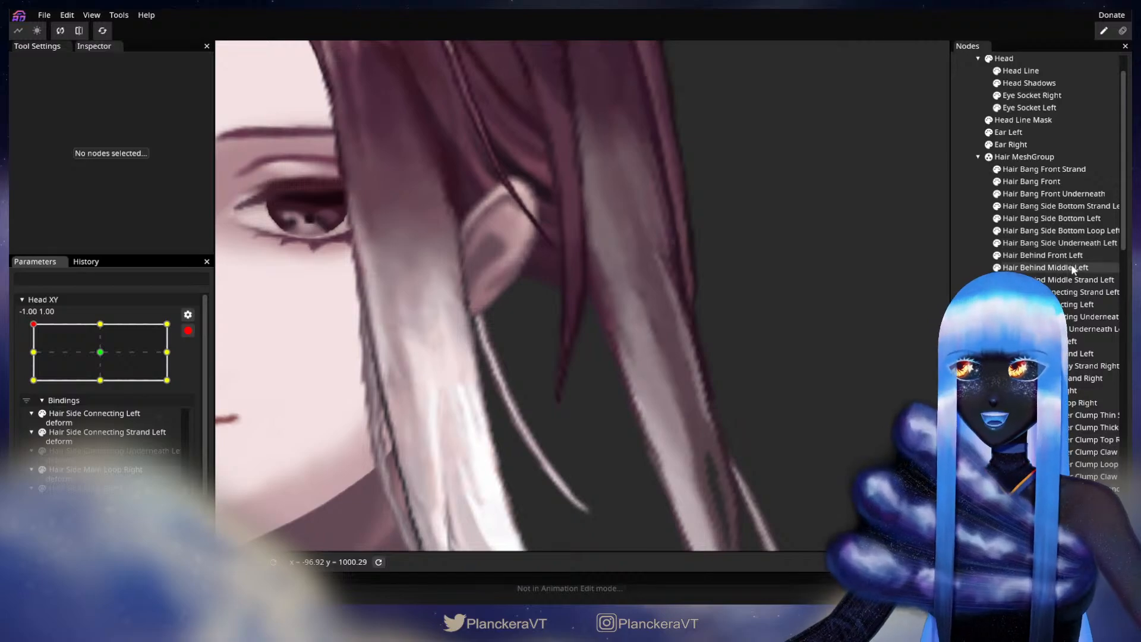
pyautogui.click(1073, 268)
pyautogui.scroll(1, 540, 394)
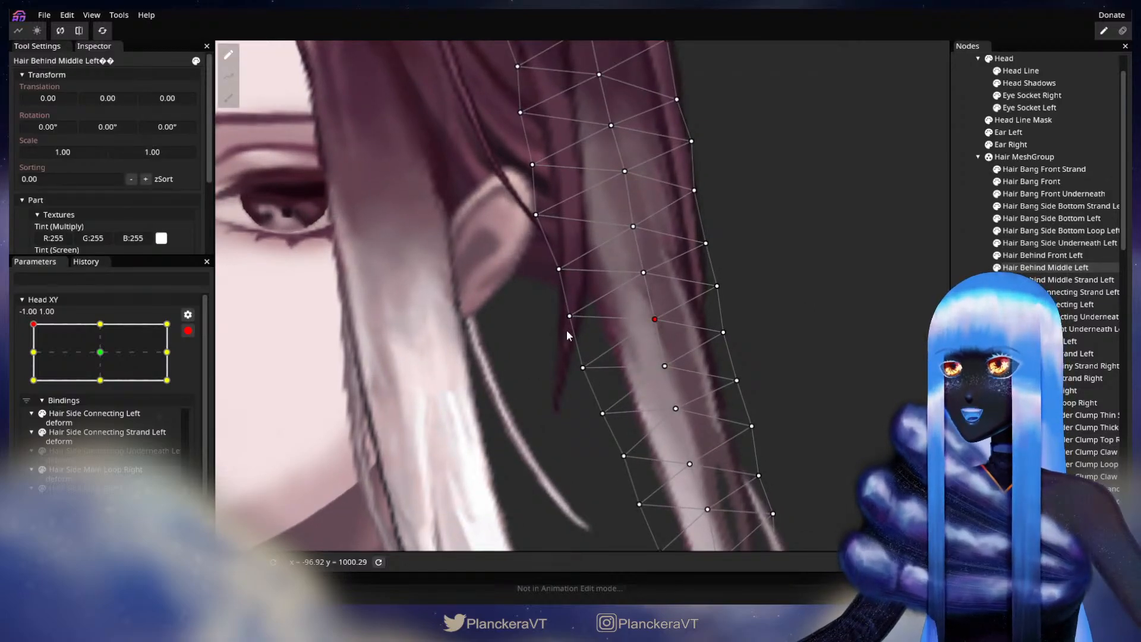
pyautogui.moveTo(582, 368); pyautogui.dragTo(563, 343)
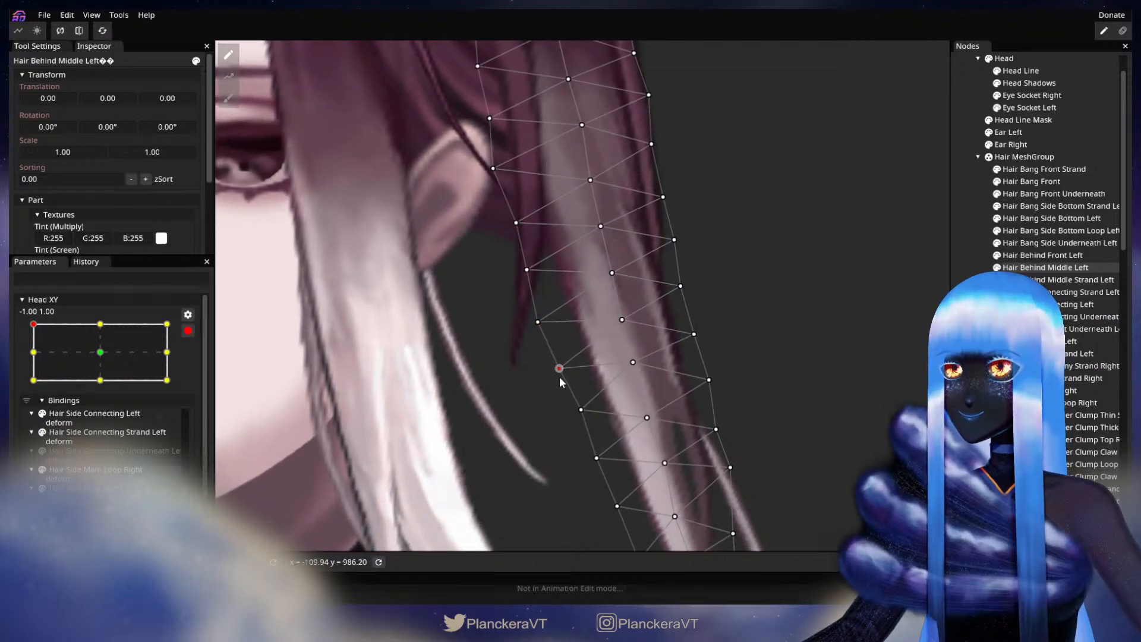
pyautogui.click(624, 331)
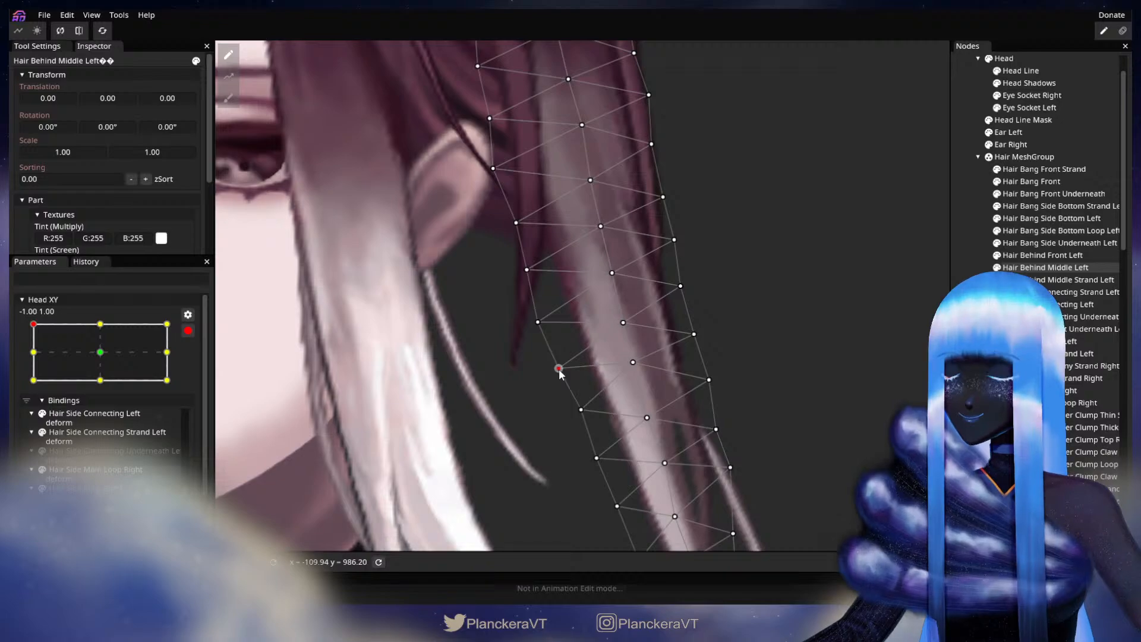
pyautogui.moveTo(586, 377); pyautogui.dragTo(582, 341)
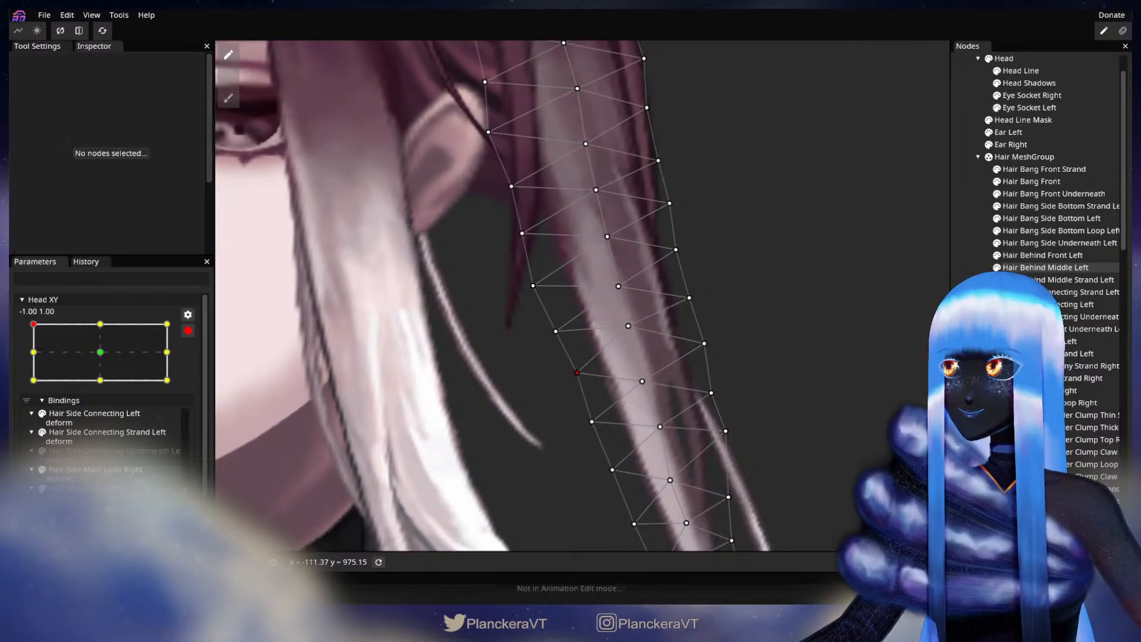
pyautogui.click(719, 388)
# - Disarm Head XY and test the reshaped left behind-hair by moving the parameter around -1.00, 1.00
pyautogui.scroll(-6, 719, 388)
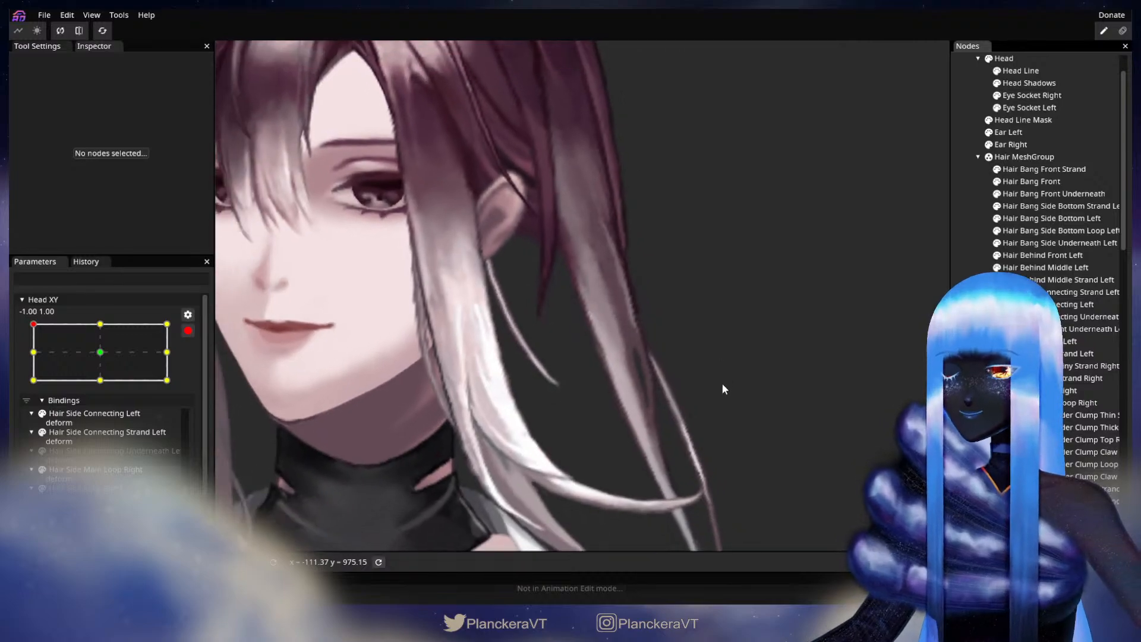
pyautogui.scroll(-5, 722, 383)
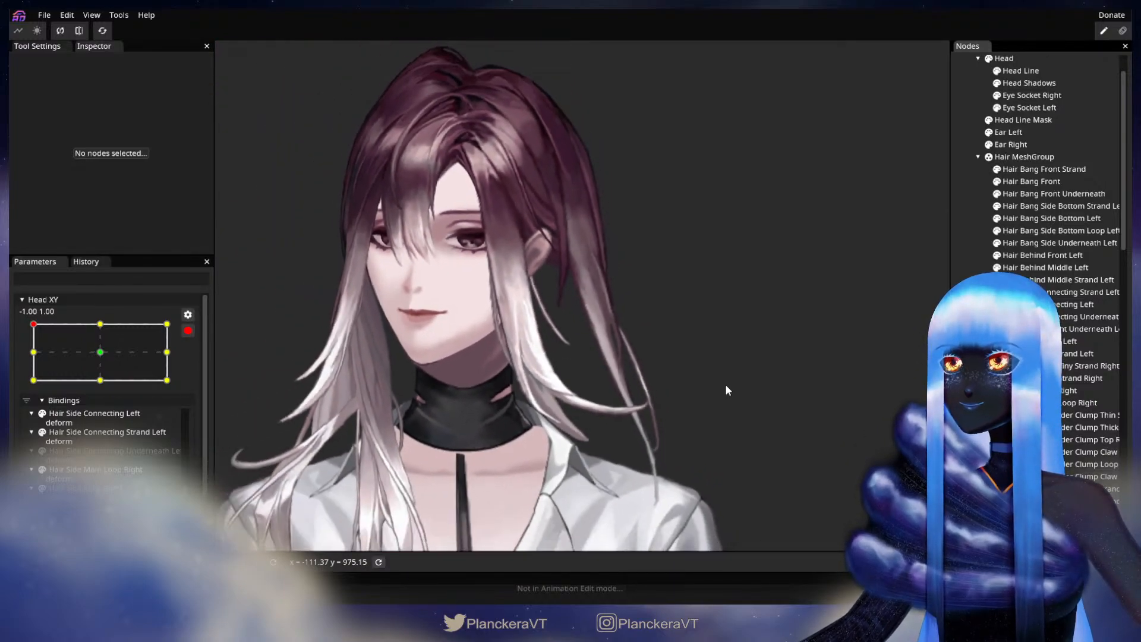
pyautogui.click(188, 330)
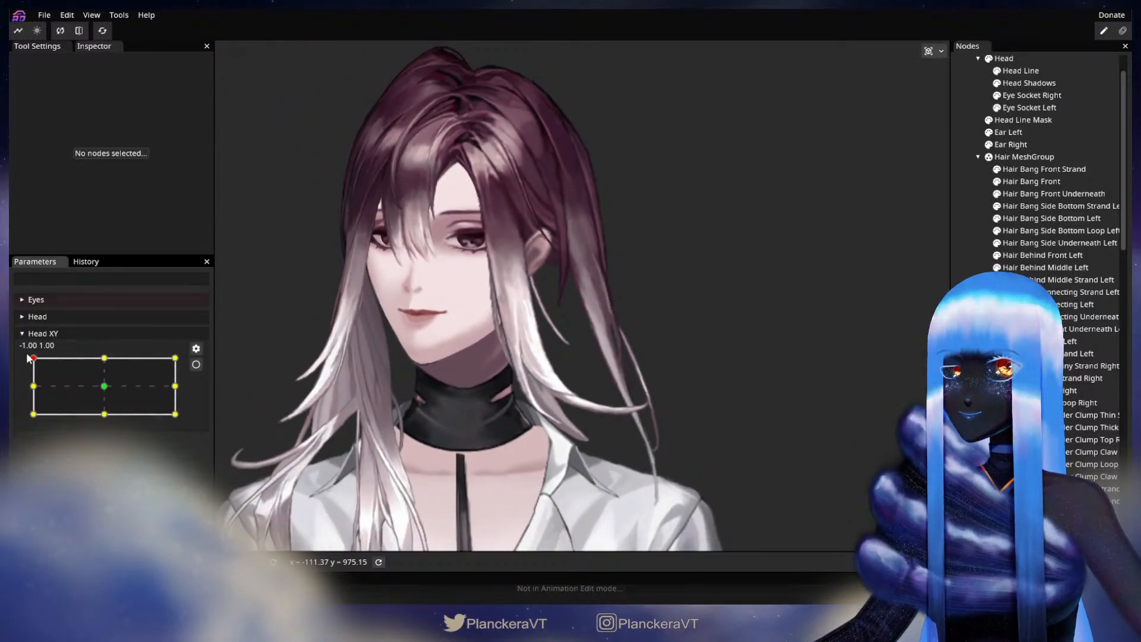
pyautogui.moveTo(33, 358)
pyautogui.mouseDown()
pyautogui.moveTo(30, 395)
pyautogui.moveTo(24, 355)
pyautogui.mouseUp()
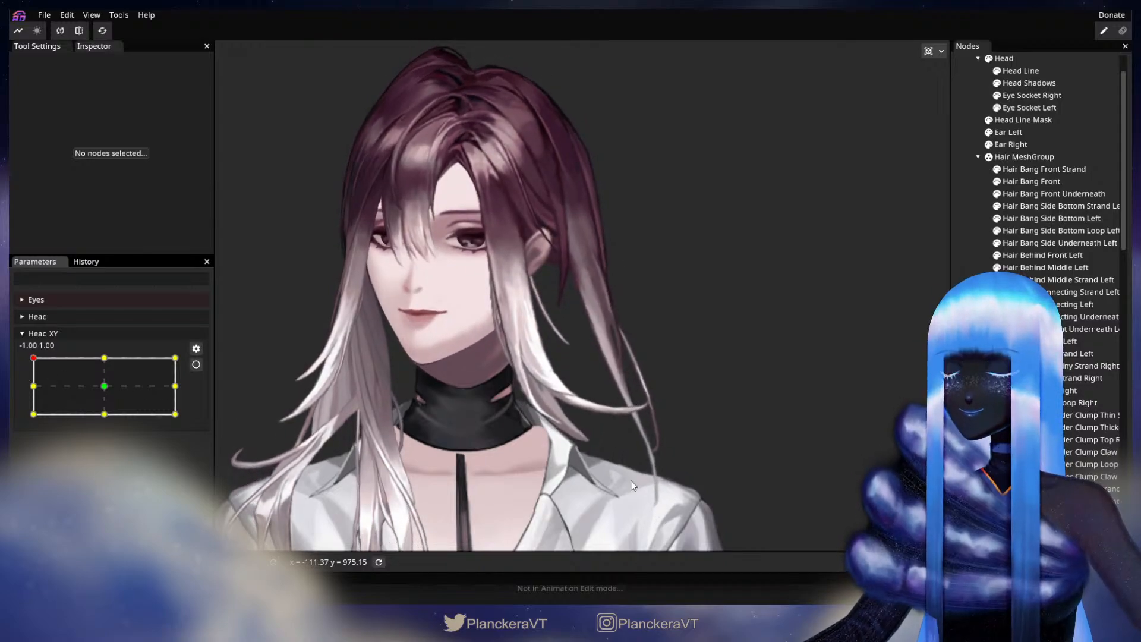
# - Select Hair Behind Middle Left and examine its lower mesh up close while moving Head XY around the -1.00, 1.00 corner
pyautogui.scroll(8, 631, 486)
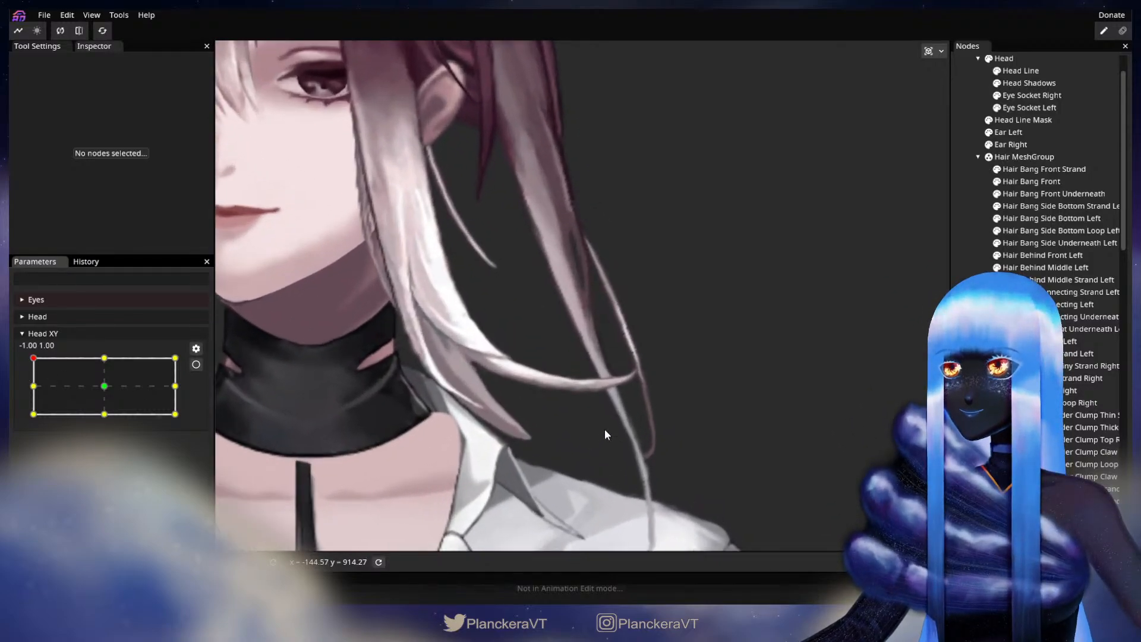
pyautogui.scroll(3, 604, 428)
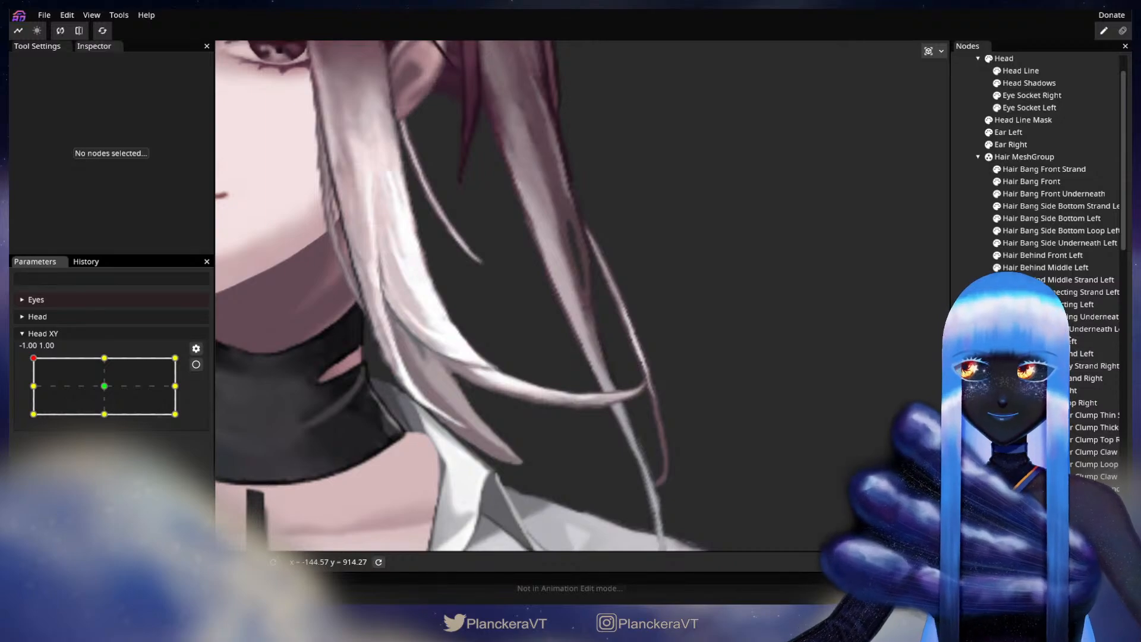
pyautogui.click(1055, 269)
pyautogui.scroll(3, 684, 386)
pyautogui.moveTo(555, 391); pyautogui.dragTo(540, 405)
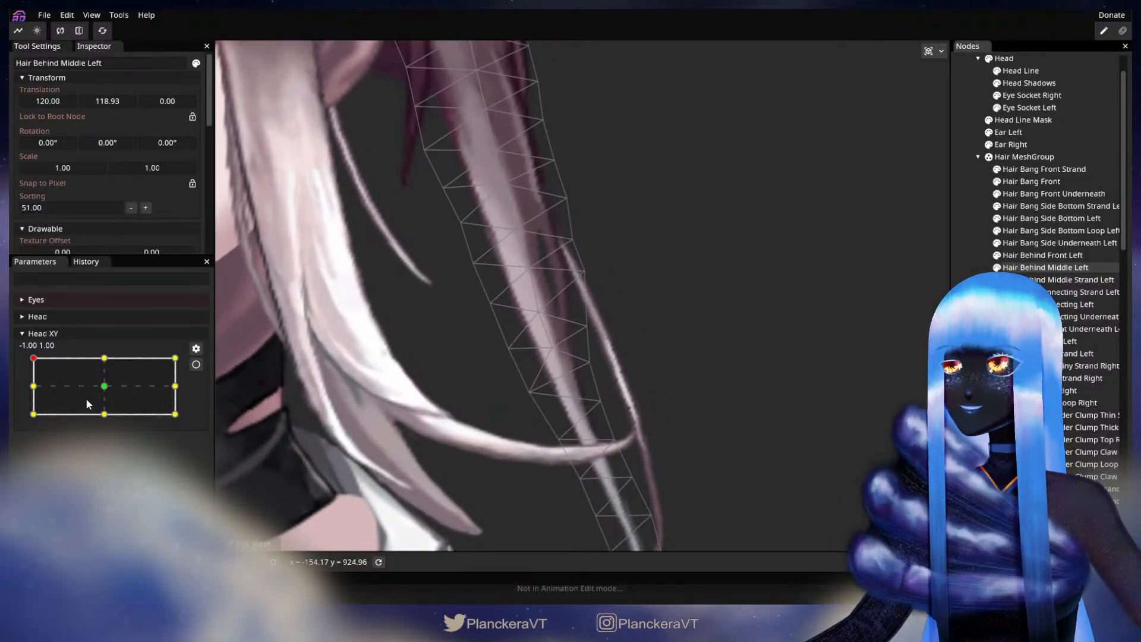
pyautogui.moveTo(45, 369)
pyautogui.mouseDown()
pyautogui.moveTo(30, 391)
pyautogui.moveTo(24, 362)
pyautogui.mouseUp()
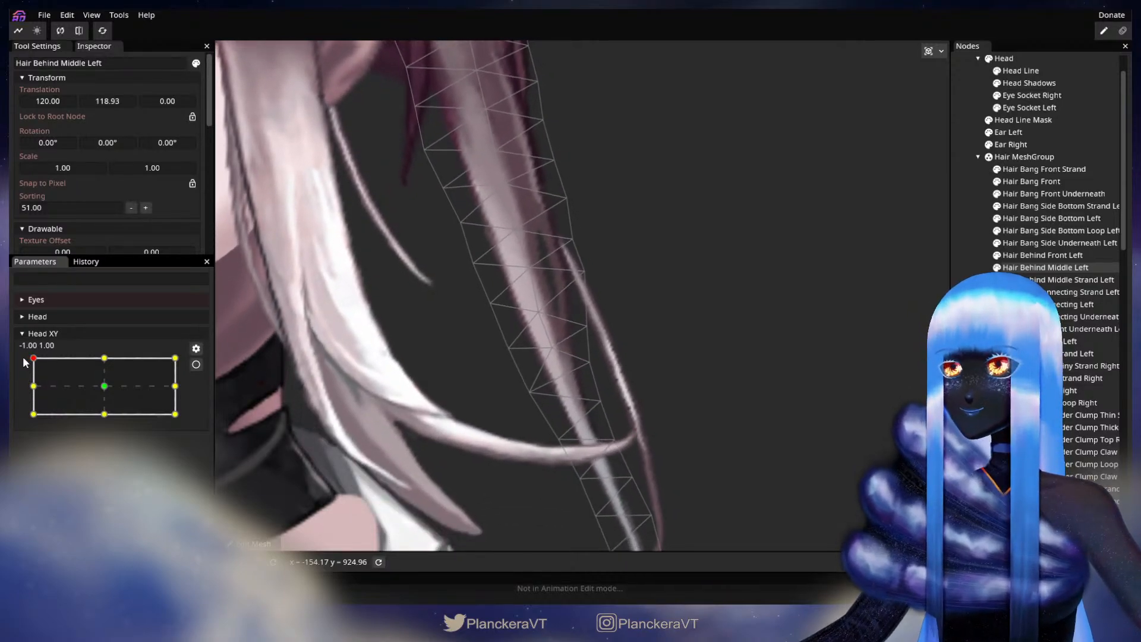
# - Arm Head XY at -1.00, 1.00, nudge Hair Behind Middle Left's outer-edge vertices where the thin strand branches off, disarm and test the motion
pyautogui.click(196, 364)
pyautogui.click(584, 271)
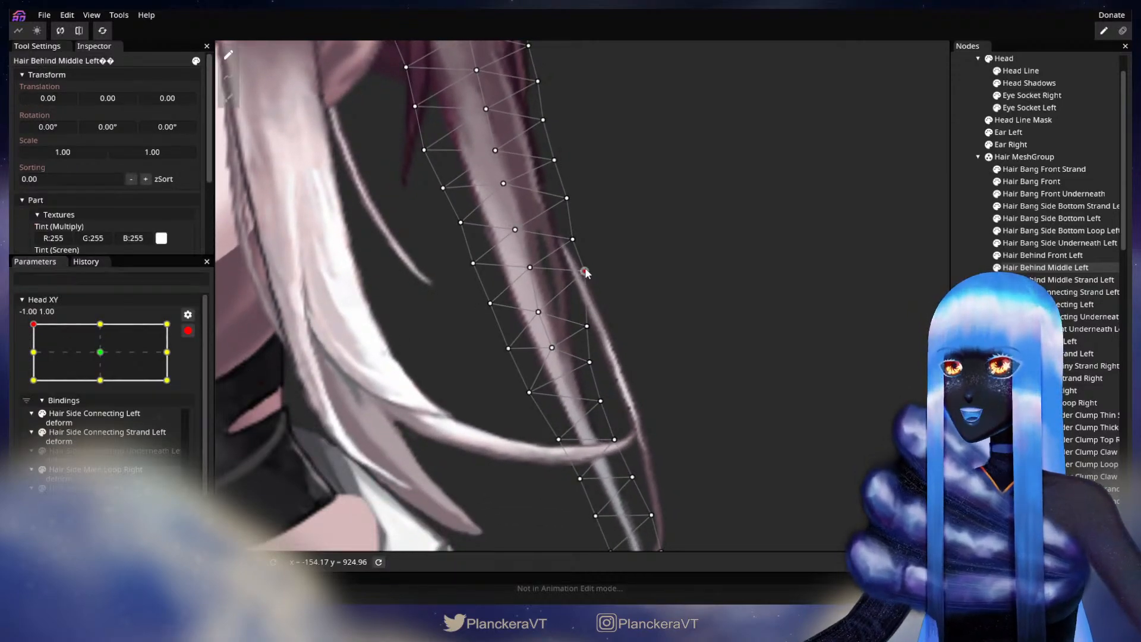
pyautogui.moveTo(584, 271); pyautogui.dragTo(582, 269)
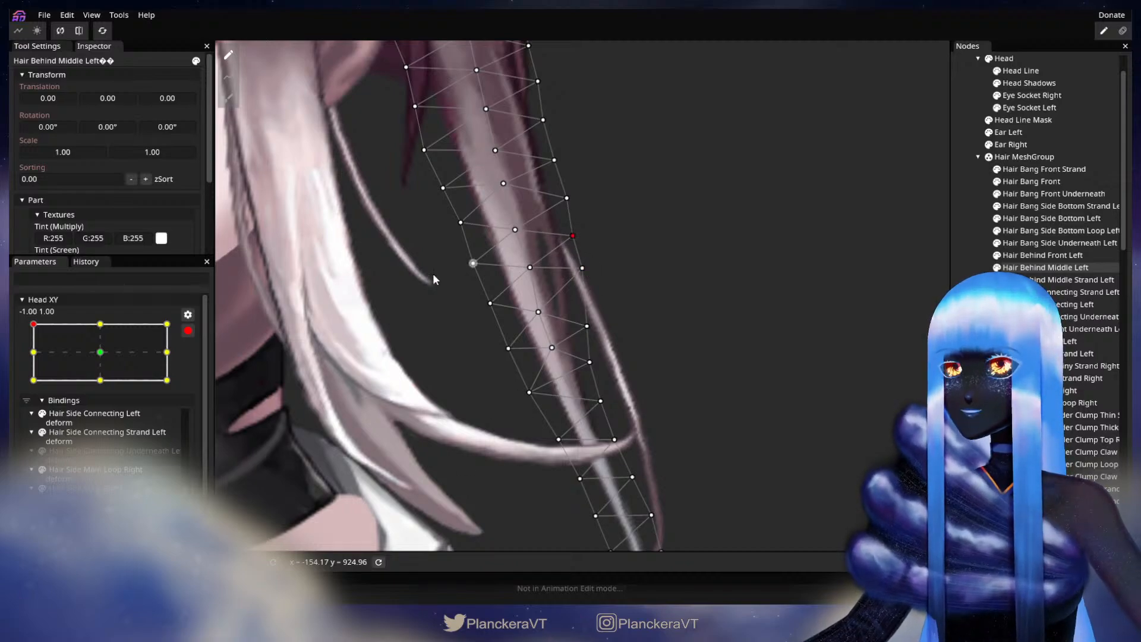
pyautogui.click(188, 331)
pyautogui.moveTo(32, 359)
pyautogui.mouseDown()
pyautogui.moveTo(33, 390)
pyautogui.moveTo(24, 360)
pyautogui.mouseUp()
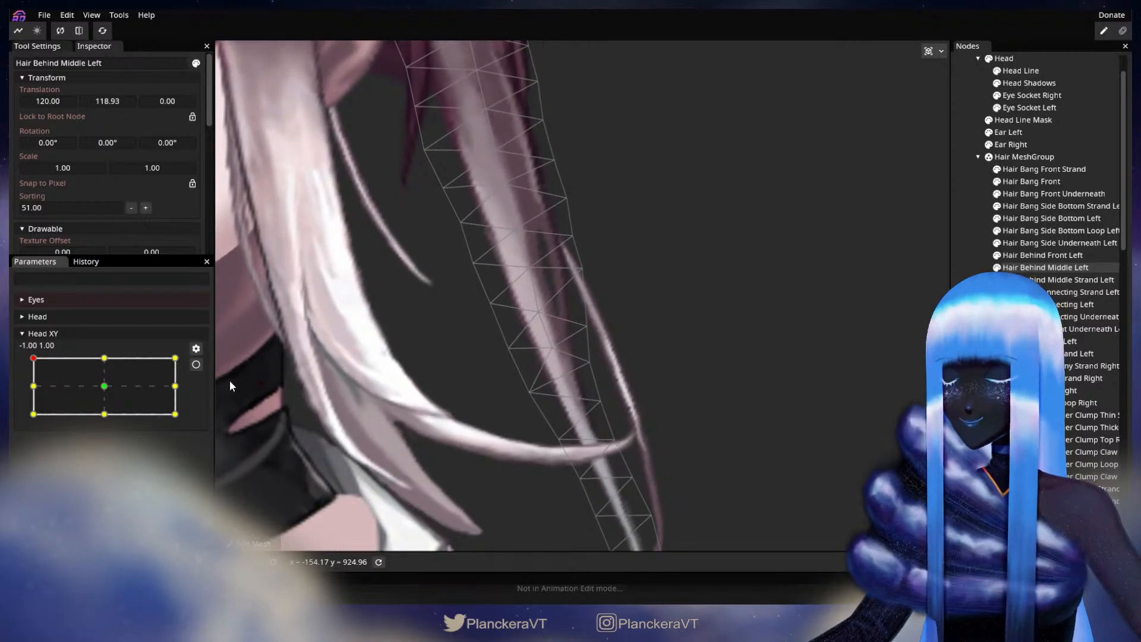
# - Arm Head XY and adjust Hair Behind Middle Left's lowest centre vertex and the neighbouring outer-edge vertex, then disarm and check the corner motion
pyautogui.click(196, 365)
pyautogui.click(552, 350)
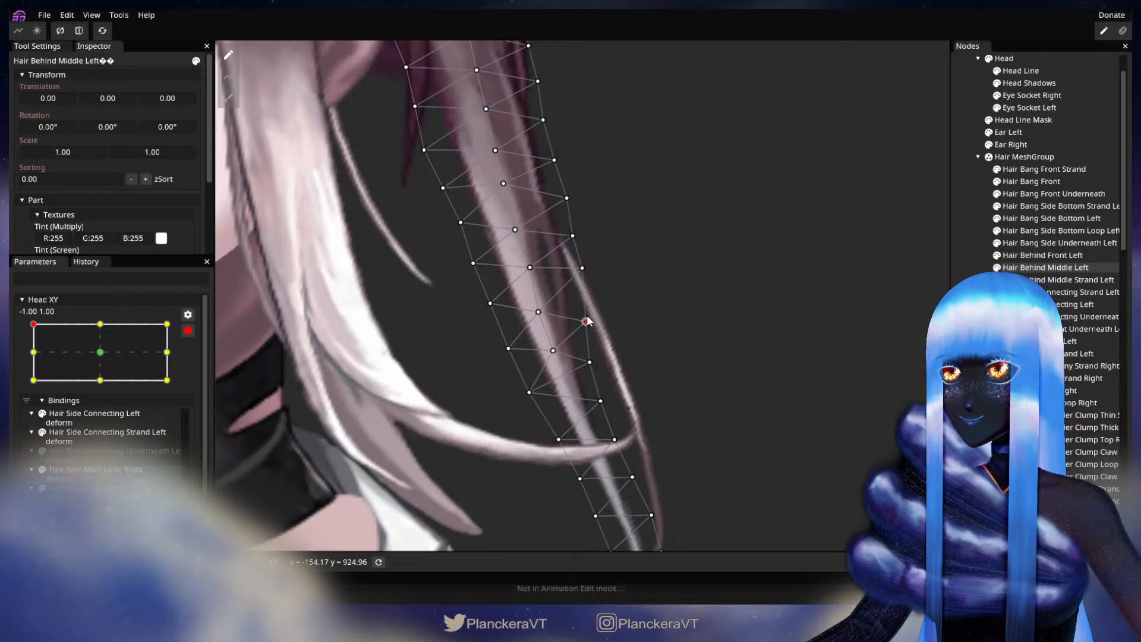
pyautogui.click(188, 330)
pyautogui.moveTo(34, 358)
pyautogui.mouseDown()
pyautogui.moveTo(38, 386)
pyautogui.moveTo(32, 347)
pyautogui.mouseUp()
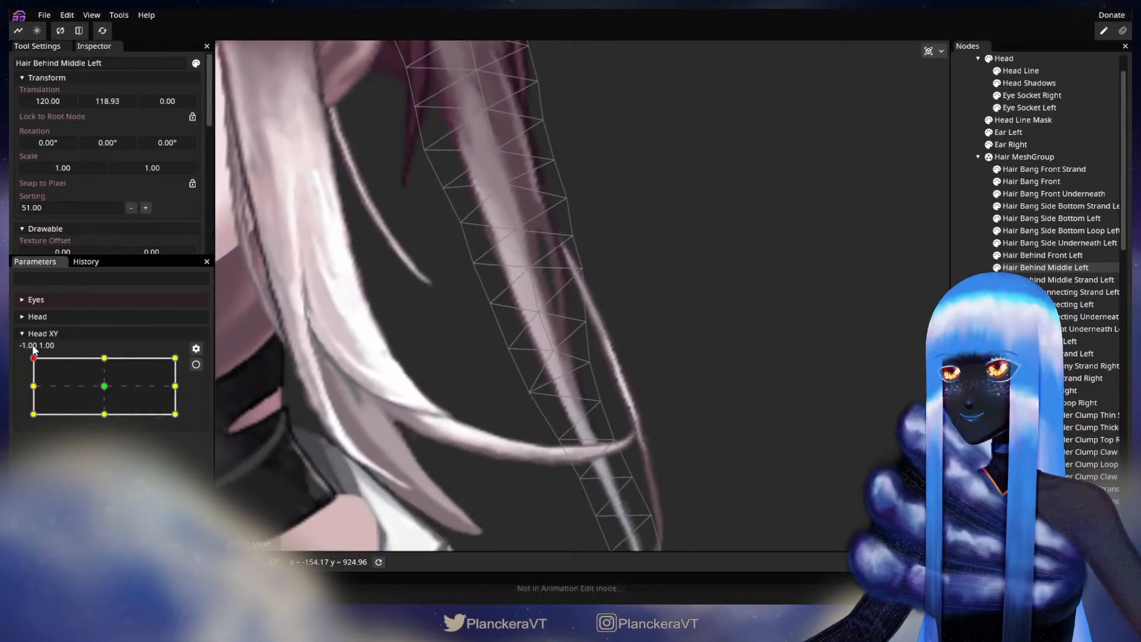
# - With Head XY armed, reshape the inner and outer edges of Hair Behind Middle Left just above the crossing side lock, then disarm and preview
pyautogui.click(196, 364)
pyautogui.moveTo(530, 394); pyautogui.dragTo(534, 392)
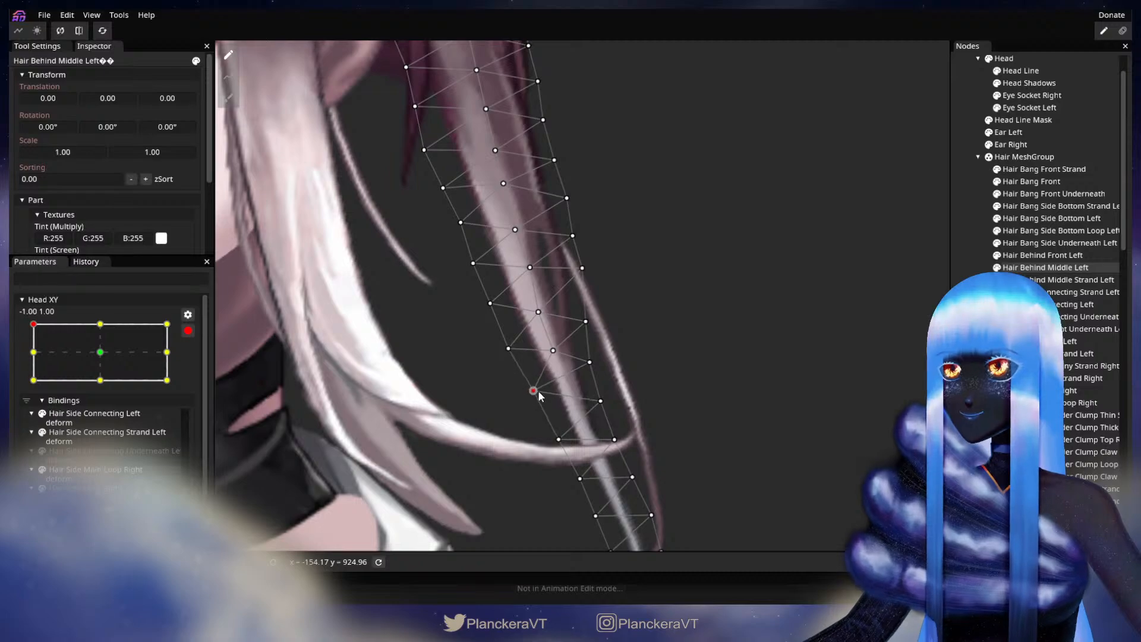
pyautogui.moveTo(591, 368); pyautogui.dragTo(568, 343)
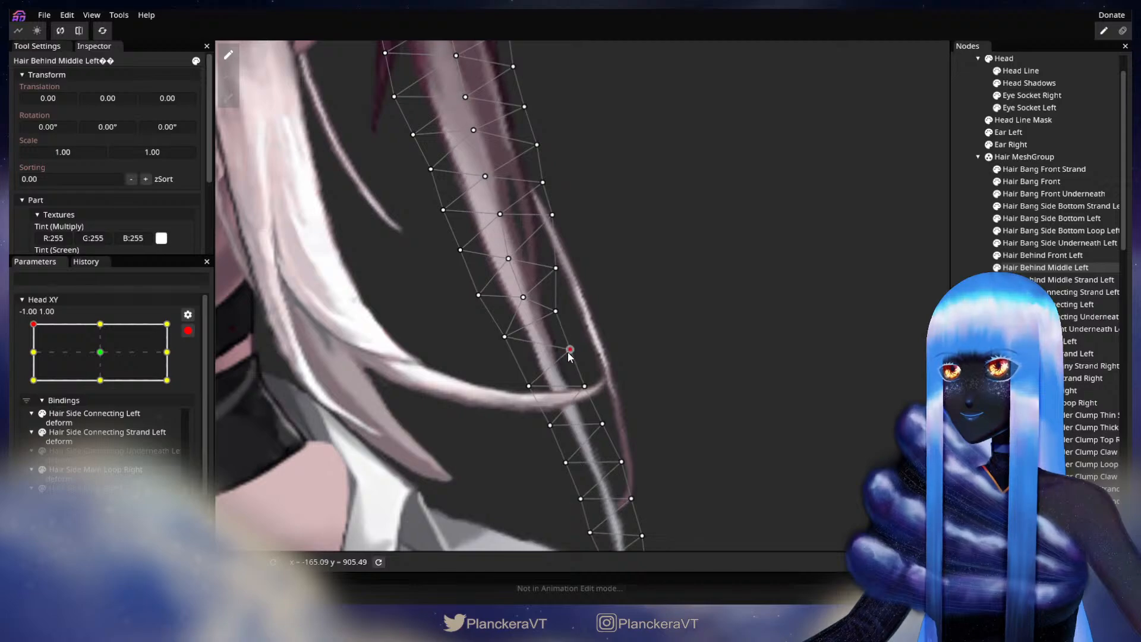
pyautogui.click(187, 330)
pyautogui.moveTo(42, 355)
pyautogui.mouseDown()
pyautogui.moveTo(39, 386)
pyautogui.moveTo(53, 361)
pyautogui.mouseUp()
# - Arm Head XY and nudge Hair Behind Middle Left's inner and outer vertices where the white side lock crosses it
pyautogui.click(197, 364)
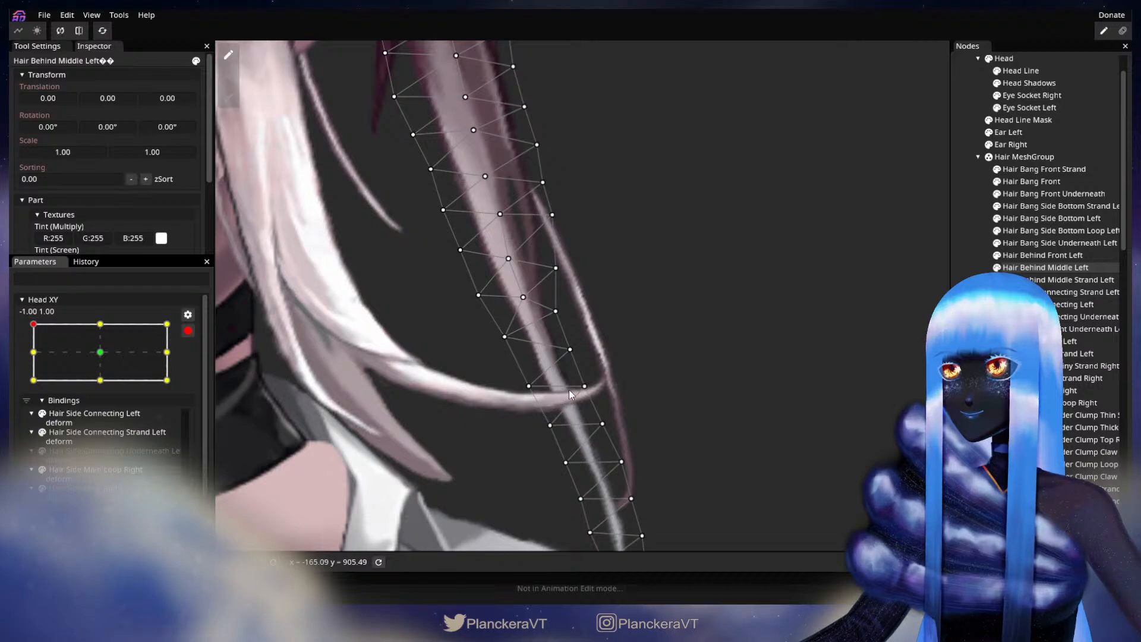
pyautogui.moveTo(580, 390); pyautogui.dragTo(578, 393)
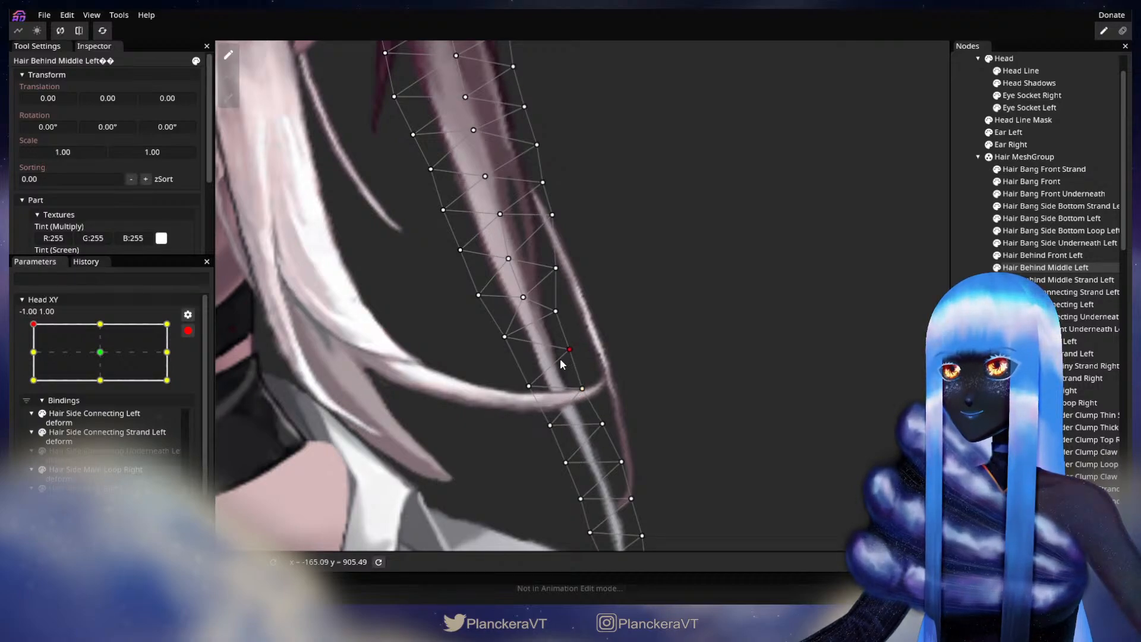
pyautogui.click(531, 385)
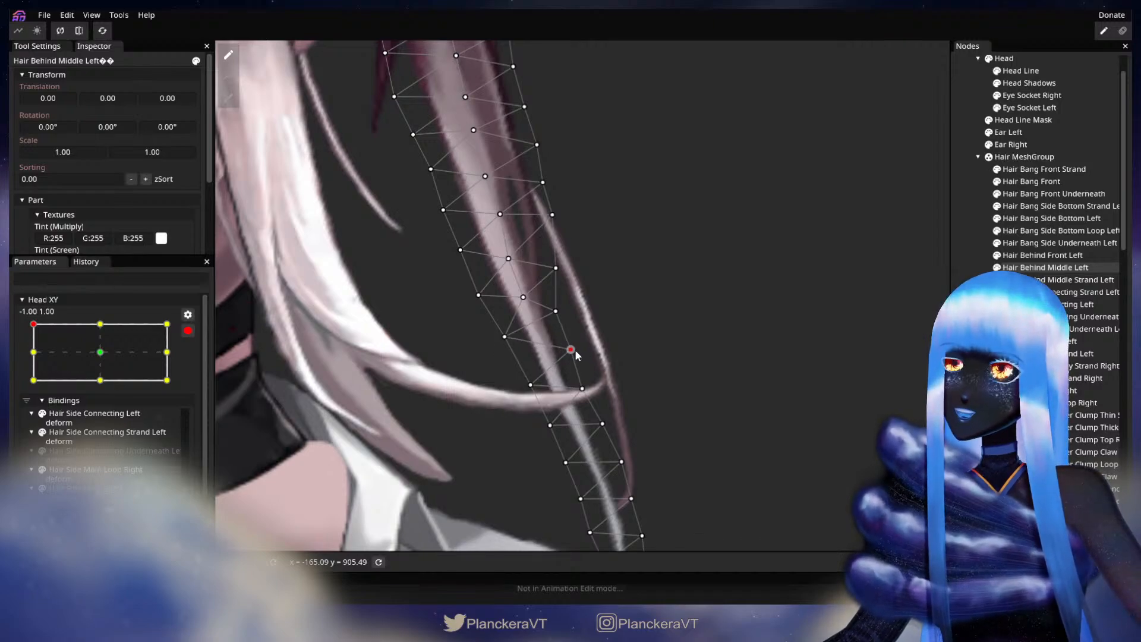
pyautogui.moveTo(530, 385); pyautogui.dragTo(562, 334)
pyautogui.click(568, 334)
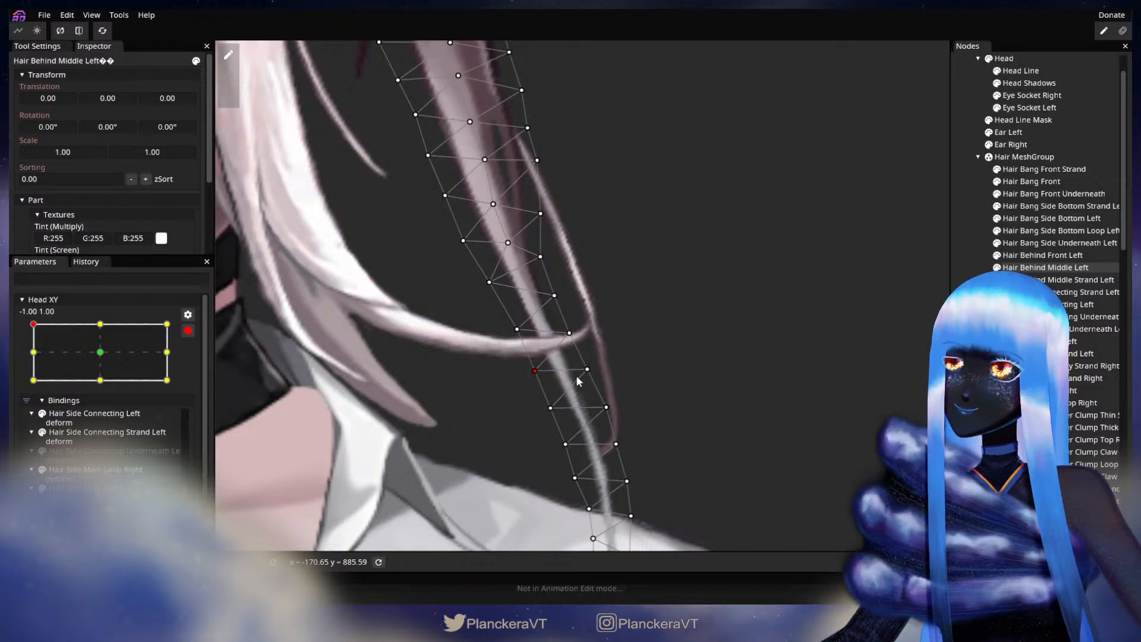
# - Adjust Hair Behind Middle Left's edge vertices just below the crossing side lock, then disarm Head XY and test around -1.00, 1.00
pyautogui.moveTo(551, 413); pyautogui.dragTo(554, 410)
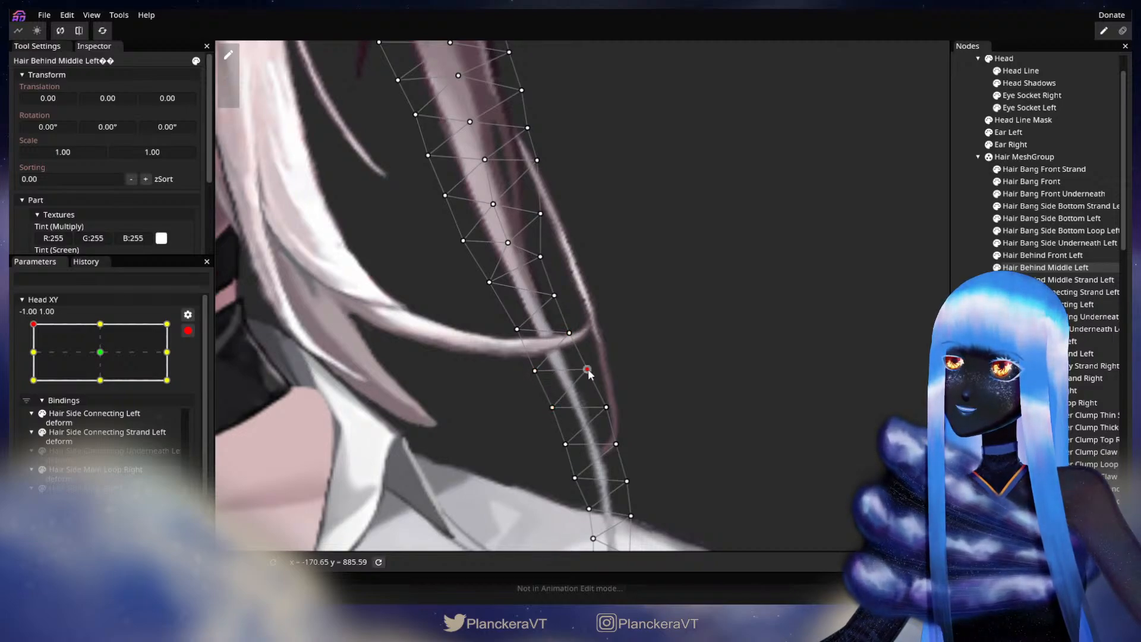
pyautogui.moveTo(589, 374); pyautogui.dragTo(575, 332)
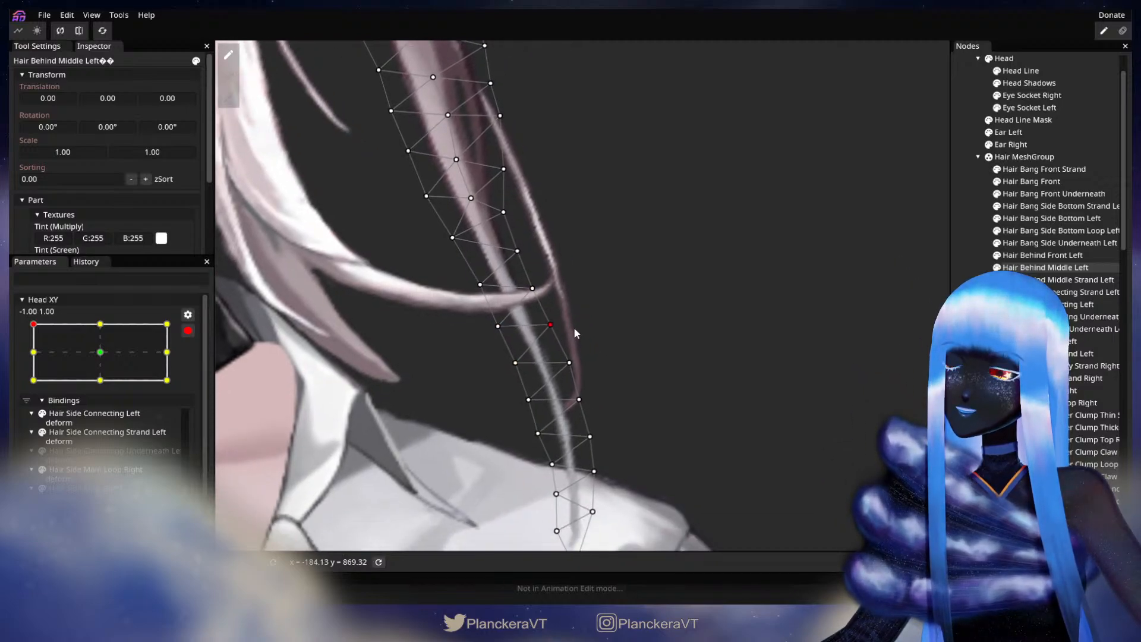
pyautogui.click(188, 330)
pyautogui.moveTo(31, 359)
pyautogui.mouseDown()
pyautogui.moveTo(25, 379)
pyautogui.moveTo(30, 352)
pyautogui.mouseUp()
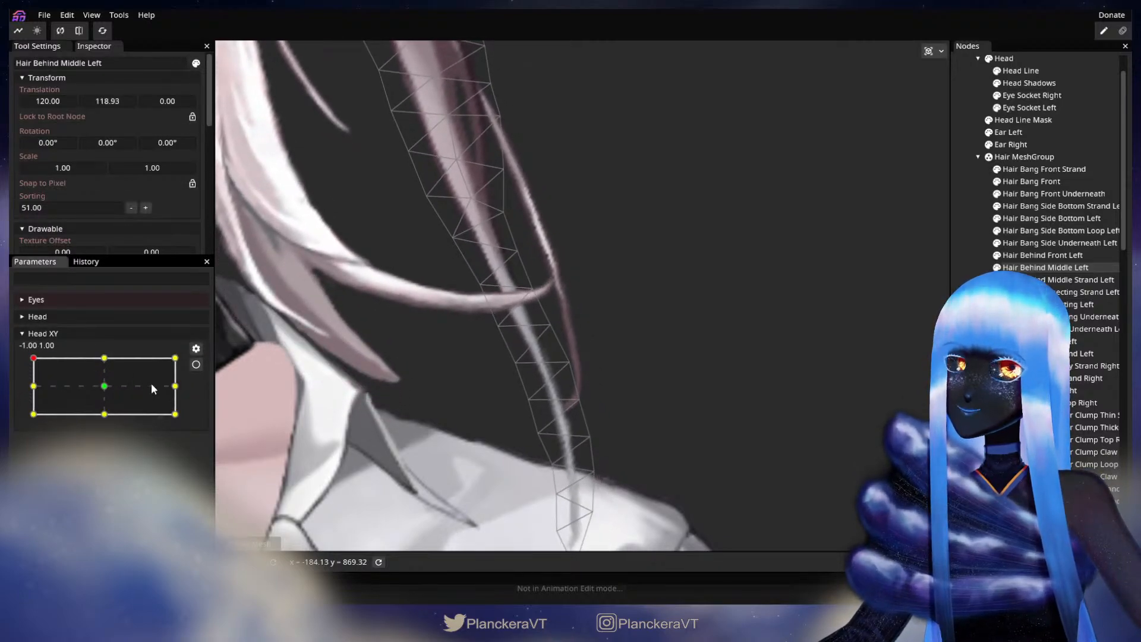
# - Arm Head XY at -1.00, 1.00 and smooth Hair Behind Middle Left's inner and outer edge vertices near the shoulder
pyautogui.click(196, 364)
pyautogui.moveTo(510, 368); pyautogui.dragTo(517, 376)
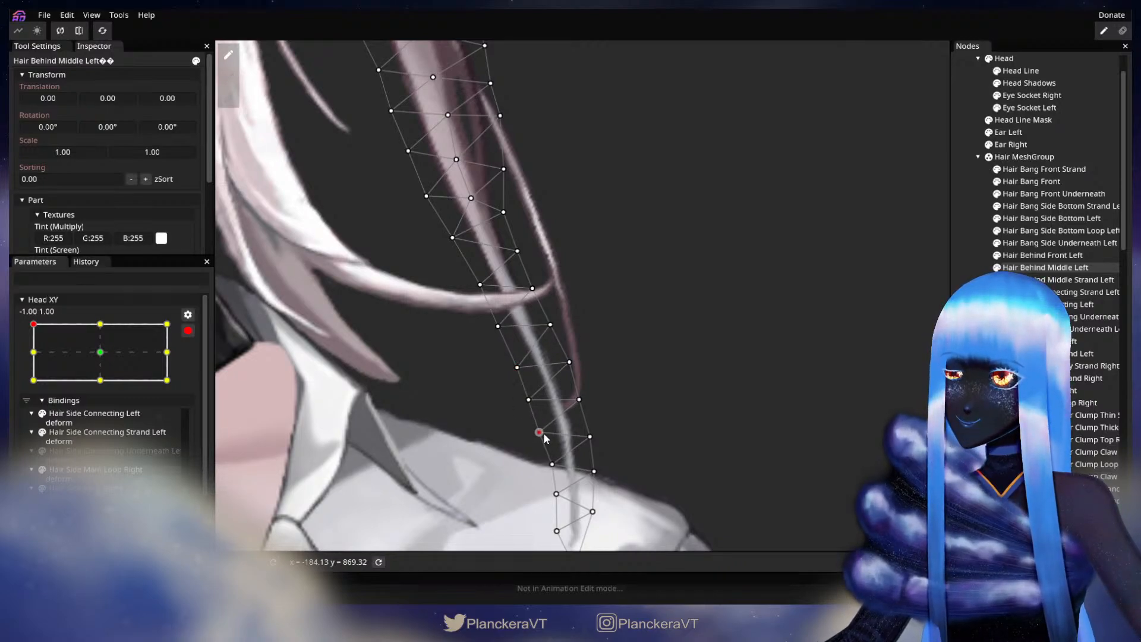
pyautogui.moveTo(580, 363); pyautogui.dragTo(627, 432)
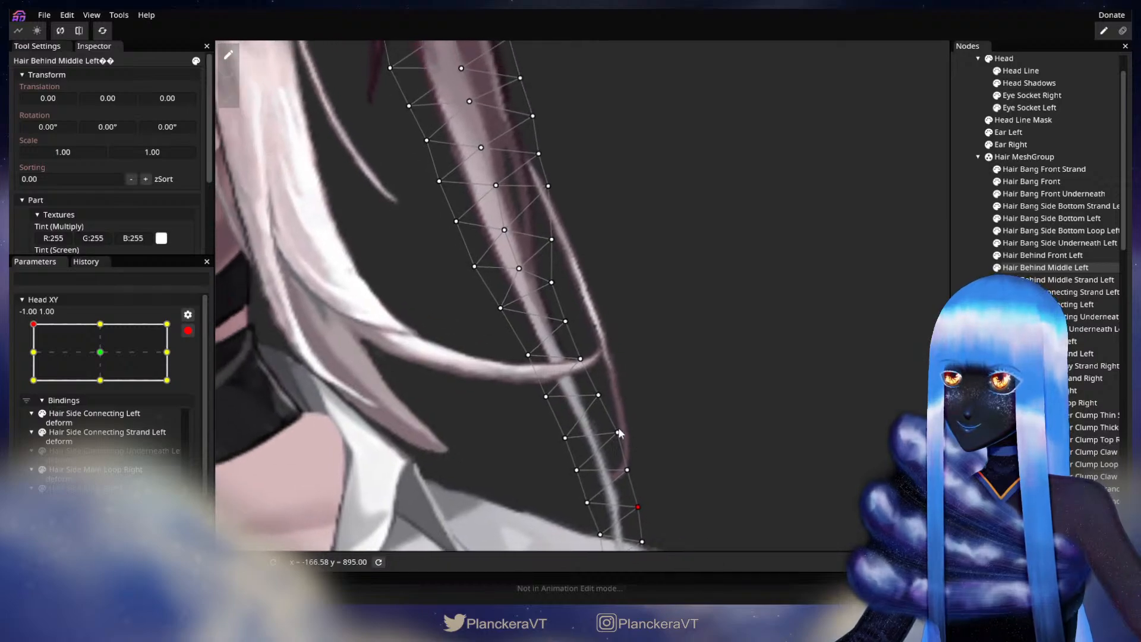
# - Fine-tune Hair Behind Middle Left's inner and outer vertices around the crossing side lock to even out the strand's taper
pyautogui.click(565, 322)
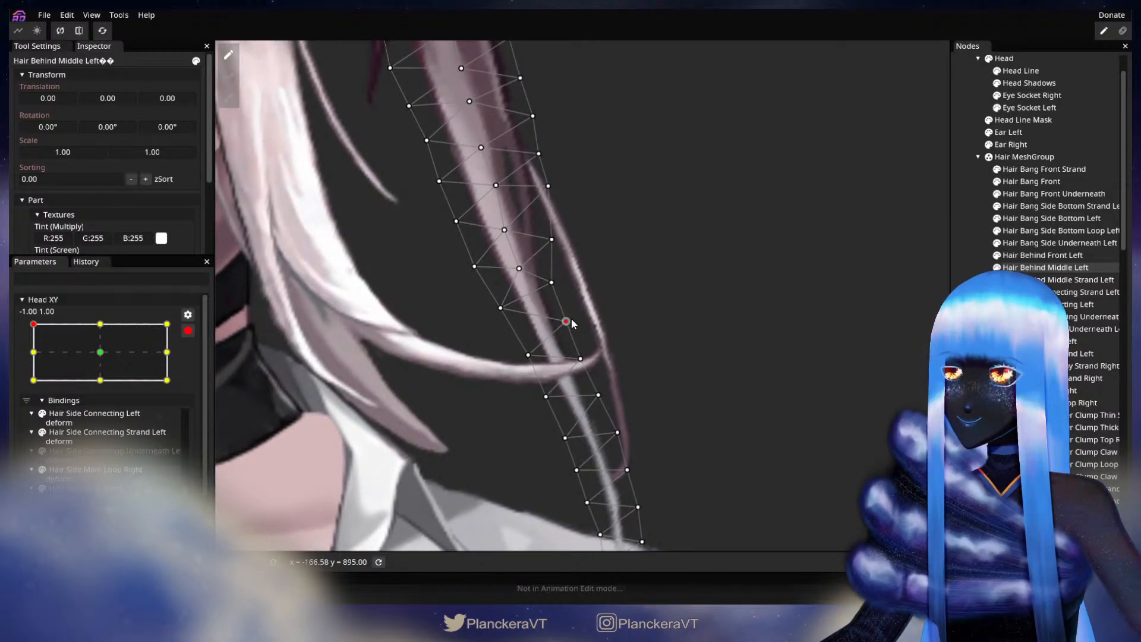
pyautogui.click(528, 355)
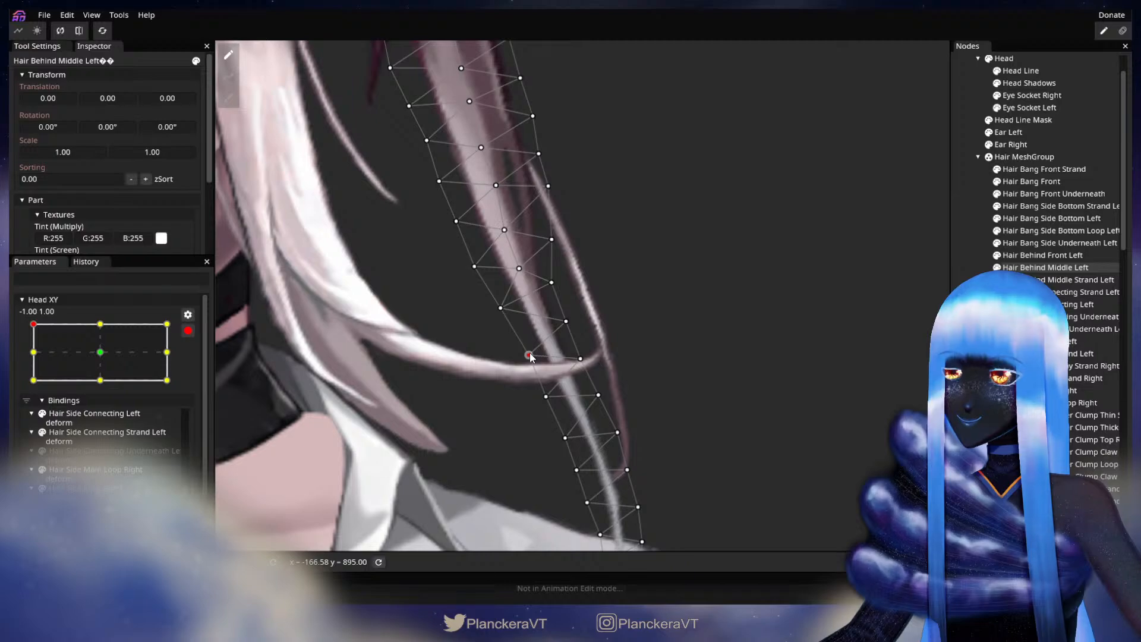
pyautogui.click(546, 395)
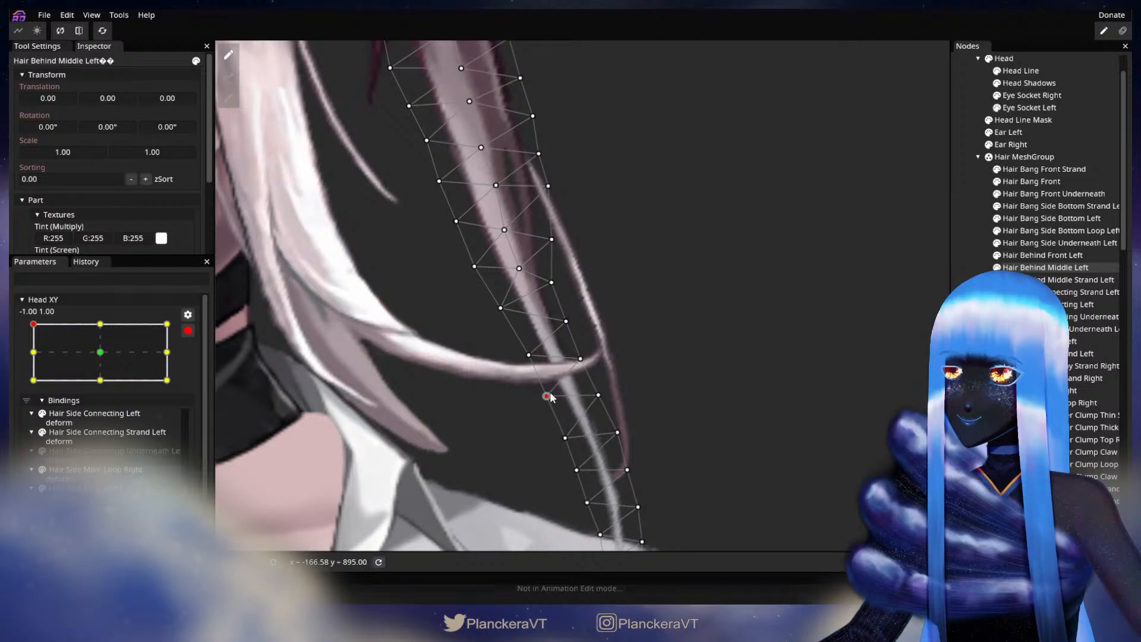
pyautogui.click(581, 358)
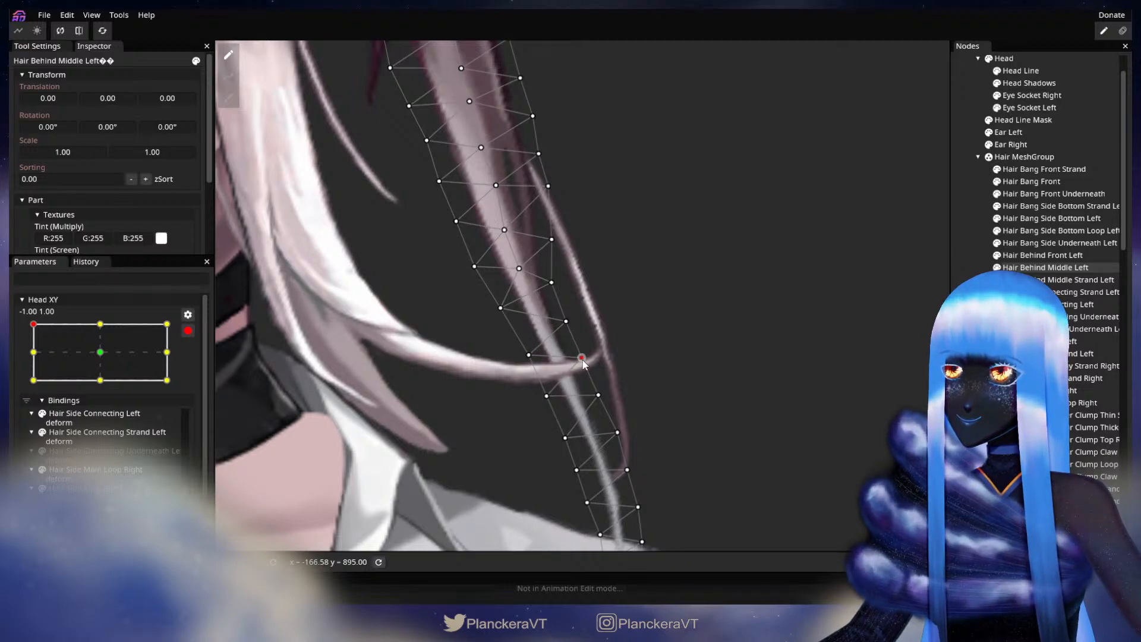
pyautogui.moveTo(609, 383); pyautogui.dragTo(586, 340)
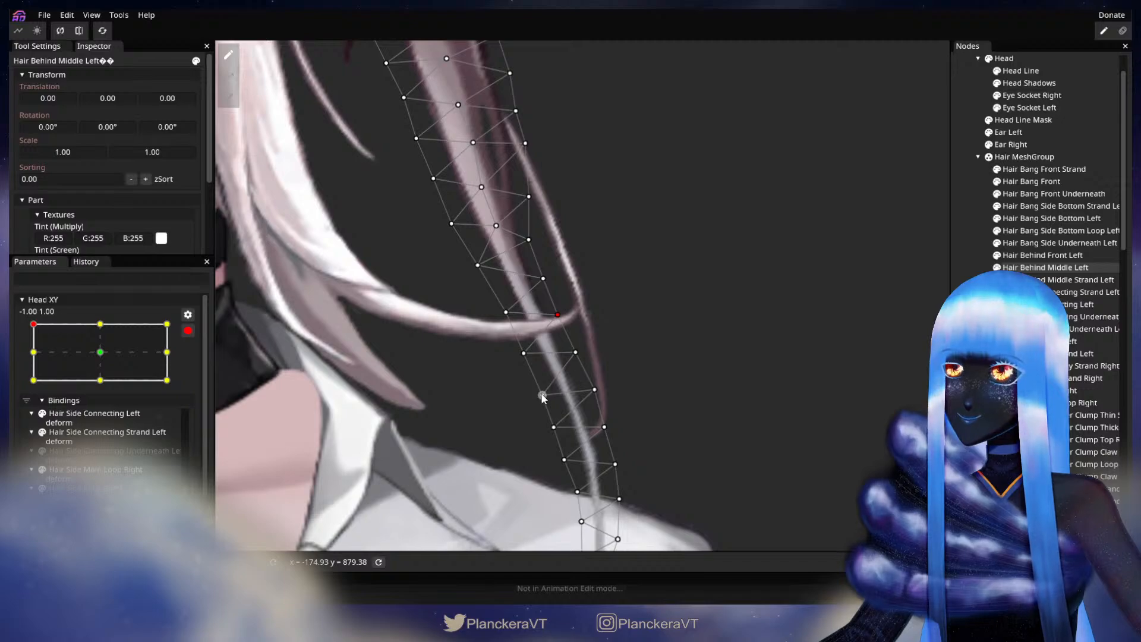
pyautogui.scroll(-3, 644, 379)
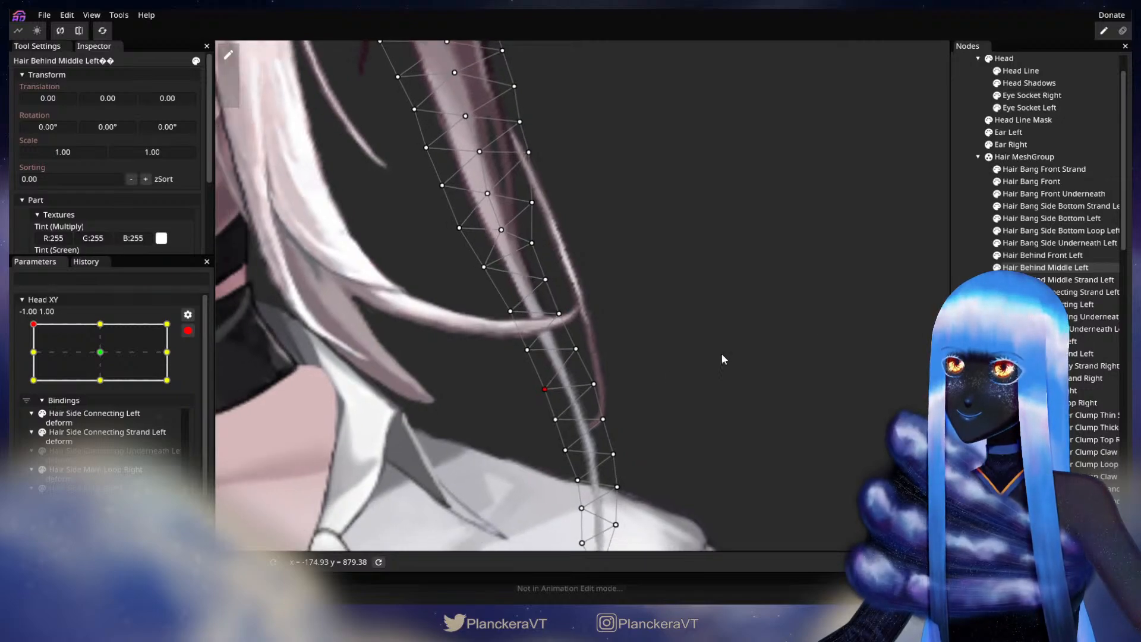
# - Deselect Hair Behind Middle Left, disarm Head XY and preview the whole head's hair around the -1.00, 1.00 corner
pyautogui.press('Escape')
pyautogui.scroll(-5, 482, 380)
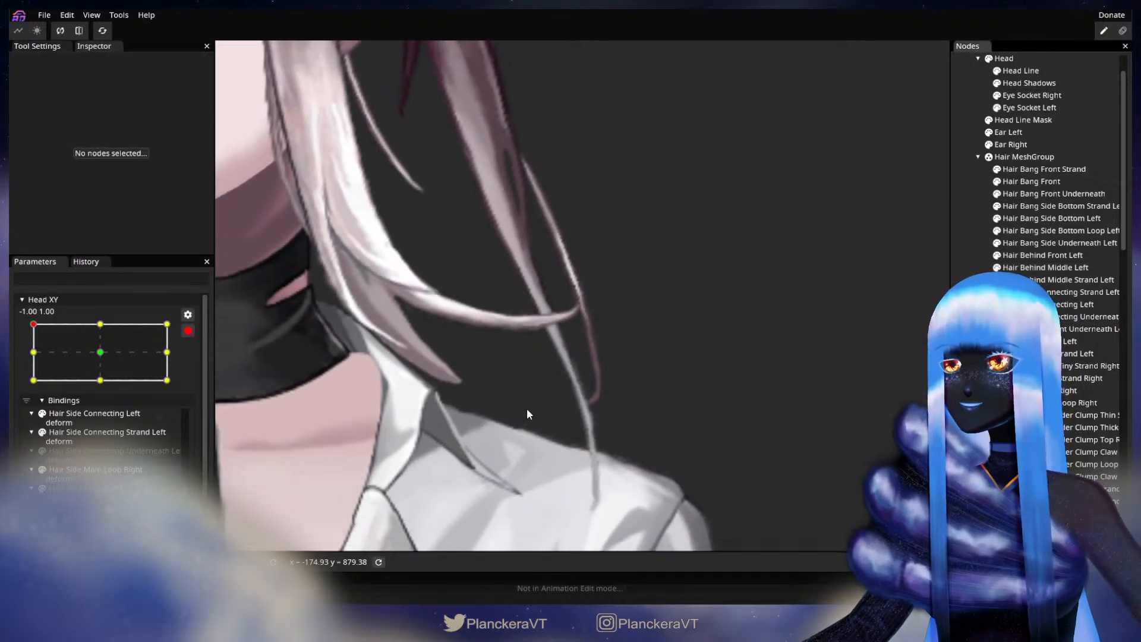
pyautogui.scroll(-6, 529, 402)
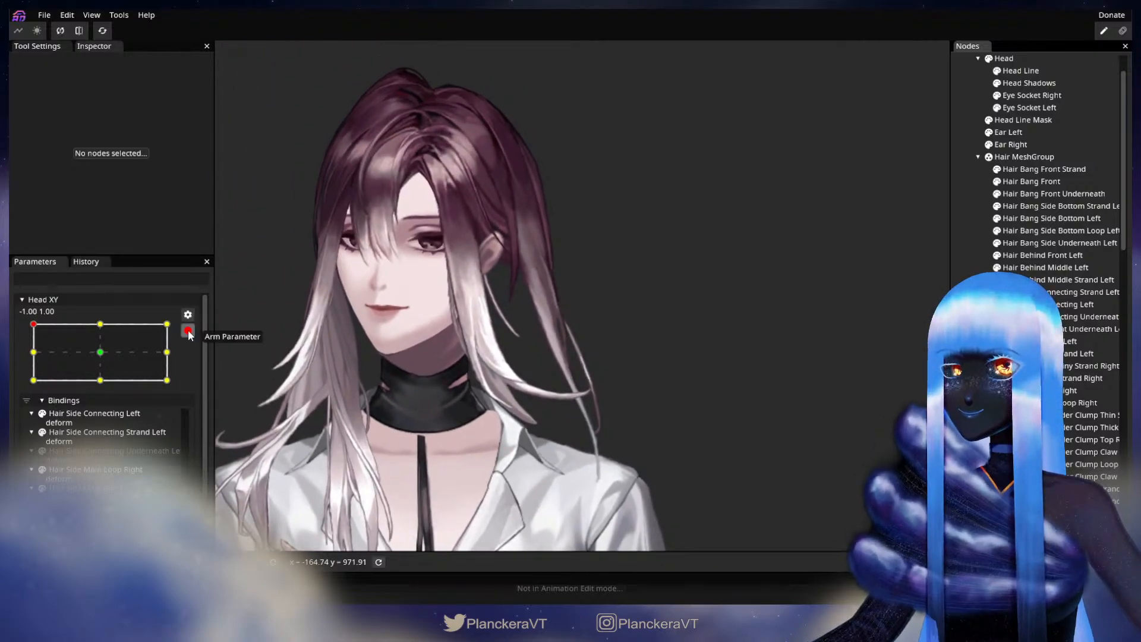
pyautogui.click(187, 331)
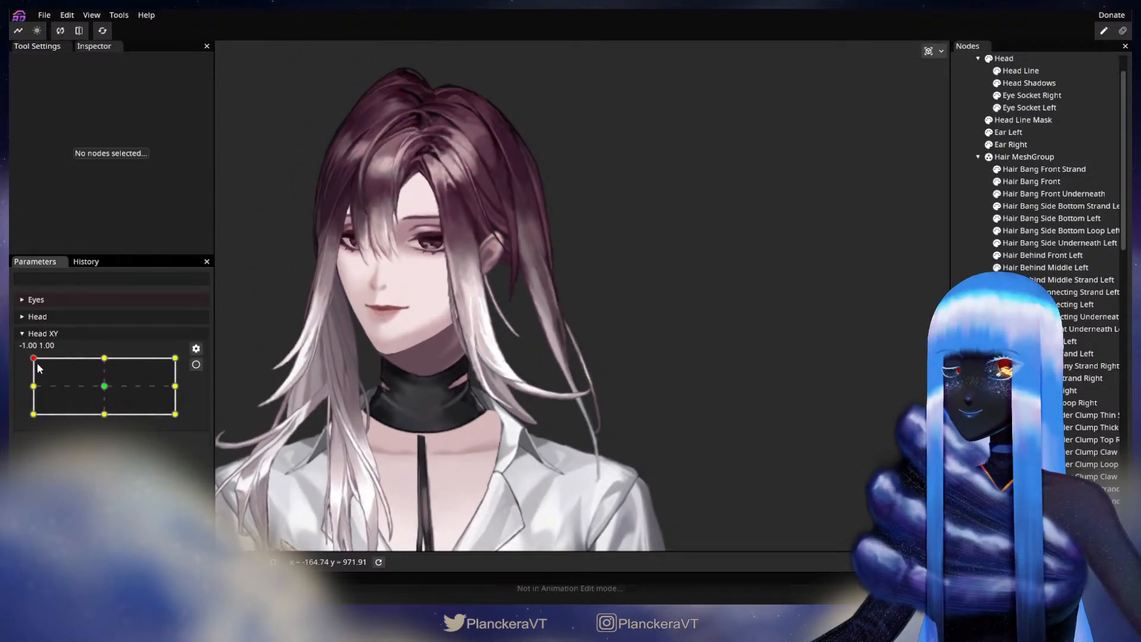
pyautogui.moveTo(32, 358)
pyautogui.mouseDown()
pyautogui.moveTo(27, 388)
pyautogui.moveTo(19, 360)
pyautogui.mouseUp()
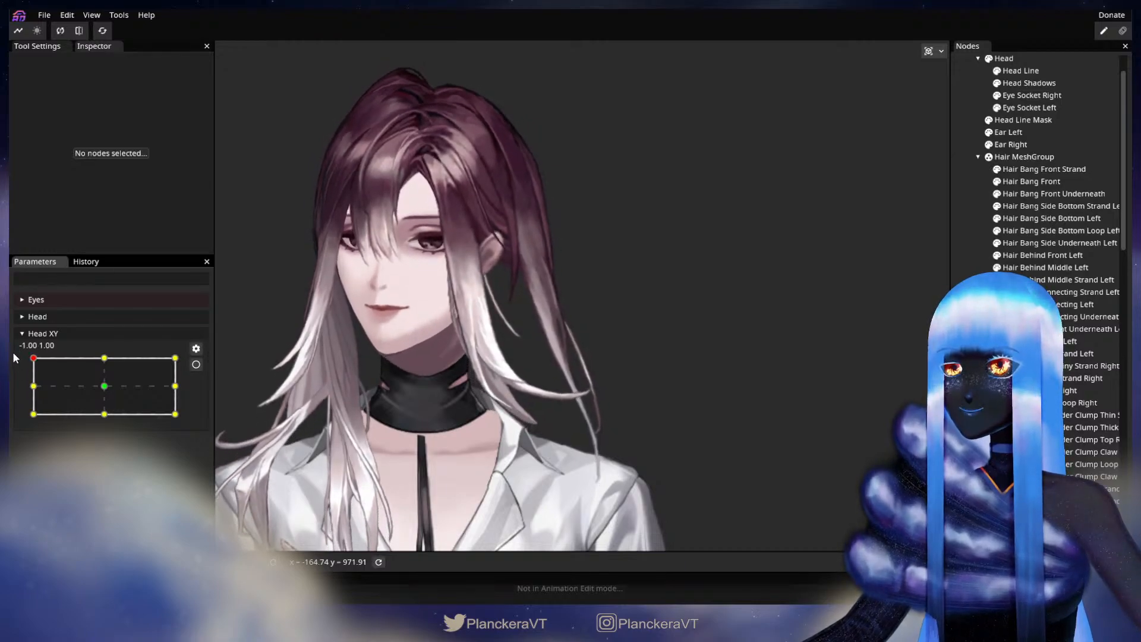
# - Hide Hair Bang Side Bottom Left, then select Hair Behind Middle Left and examine its uncovered lower strand while moving Head XY around -1.00, 1.00
pyautogui.scroll(2, 557, 350)
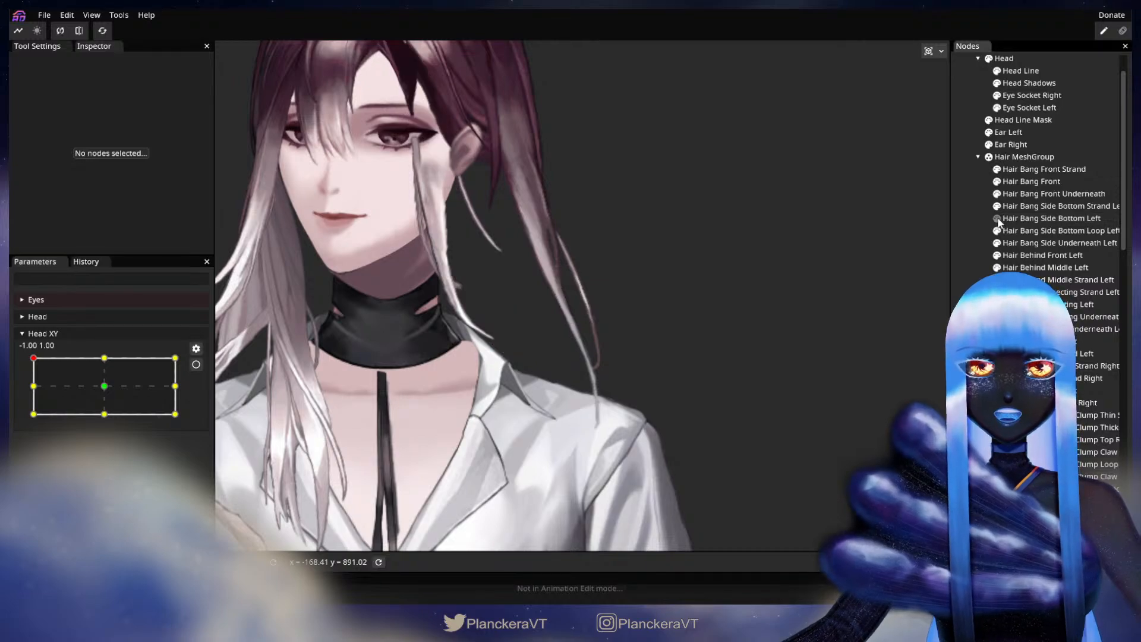
pyautogui.scroll(2, 533, 341)
pyautogui.moveTo(33, 358)
pyautogui.mouseDown()
pyautogui.moveTo(31, 390)
pyautogui.moveTo(23, 361)
pyautogui.mouseUp()
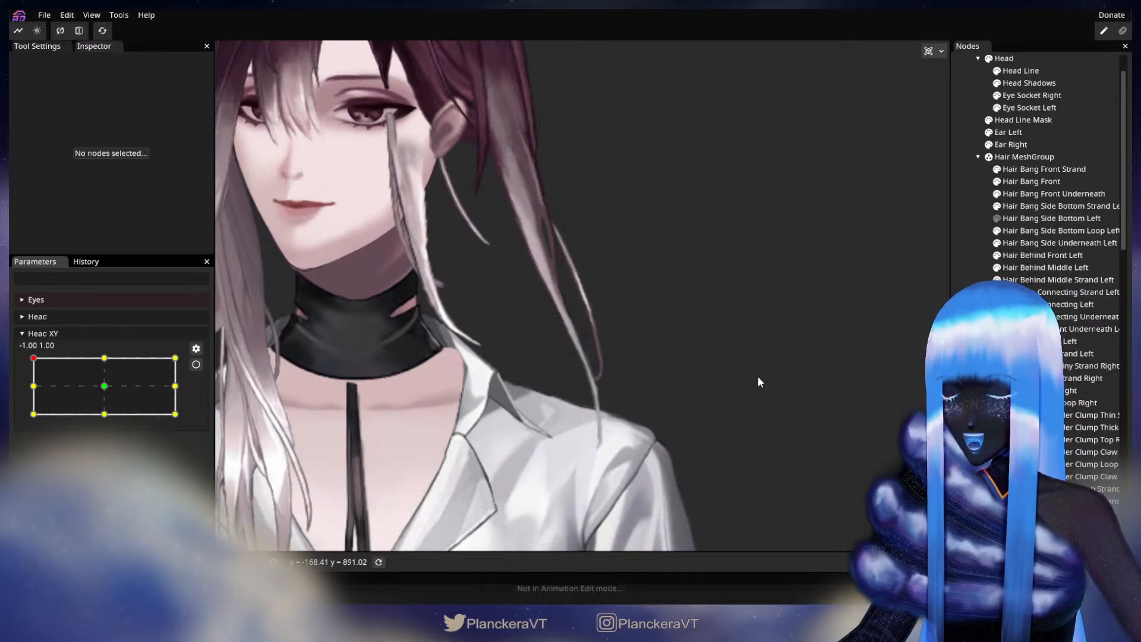
pyautogui.scroll(5, 758, 382)
pyautogui.scroll(3, 745, 370)
pyautogui.moveTo(745, 371); pyautogui.dragTo(759, 339)
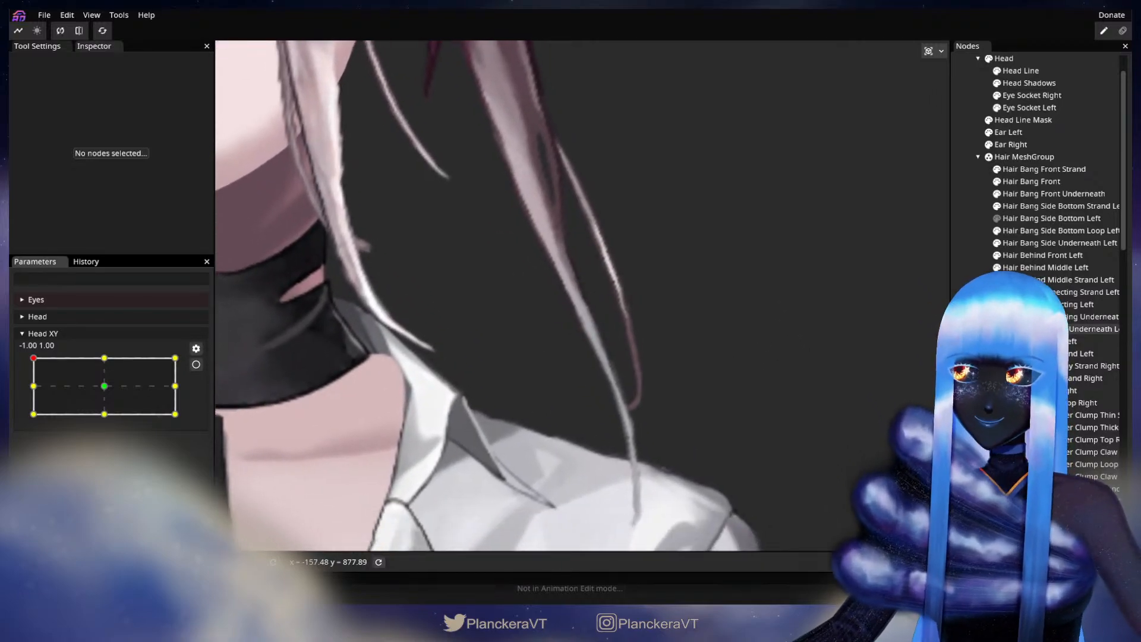
pyautogui.click(1053, 273)
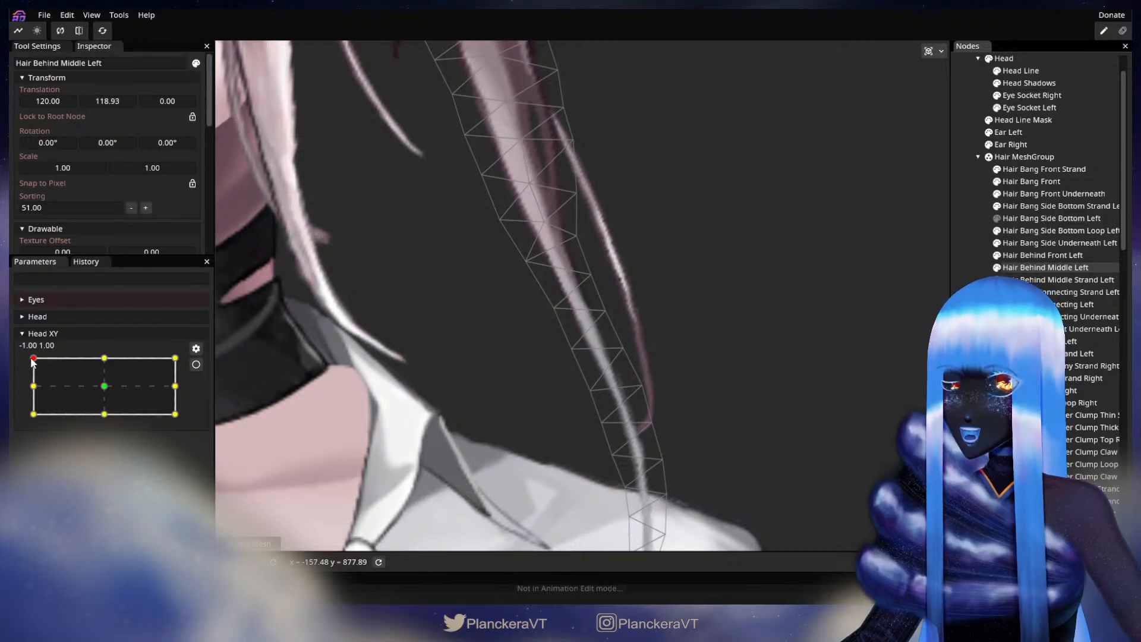
pyautogui.moveTo(34, 358)
pyautogui.mouseDown()
pyautogui.moveTo(33, 390)
pyautogui.moveTo(24, 352)
pyautogui.mouseUp()
# - Arm Head XY at -1.00, 1.00 and refine the uncovered narrow section of Hair Behind Middle Left by nudging its inner and outer vertices
pyautogui.click(196, 364)
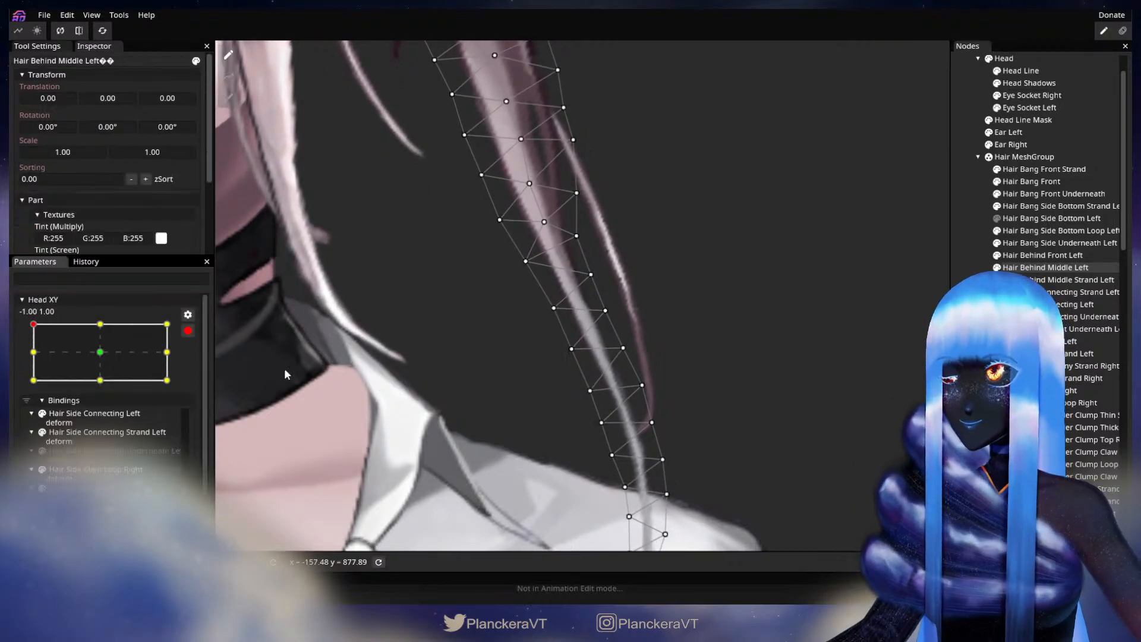
pyautogui.click(574, 348)
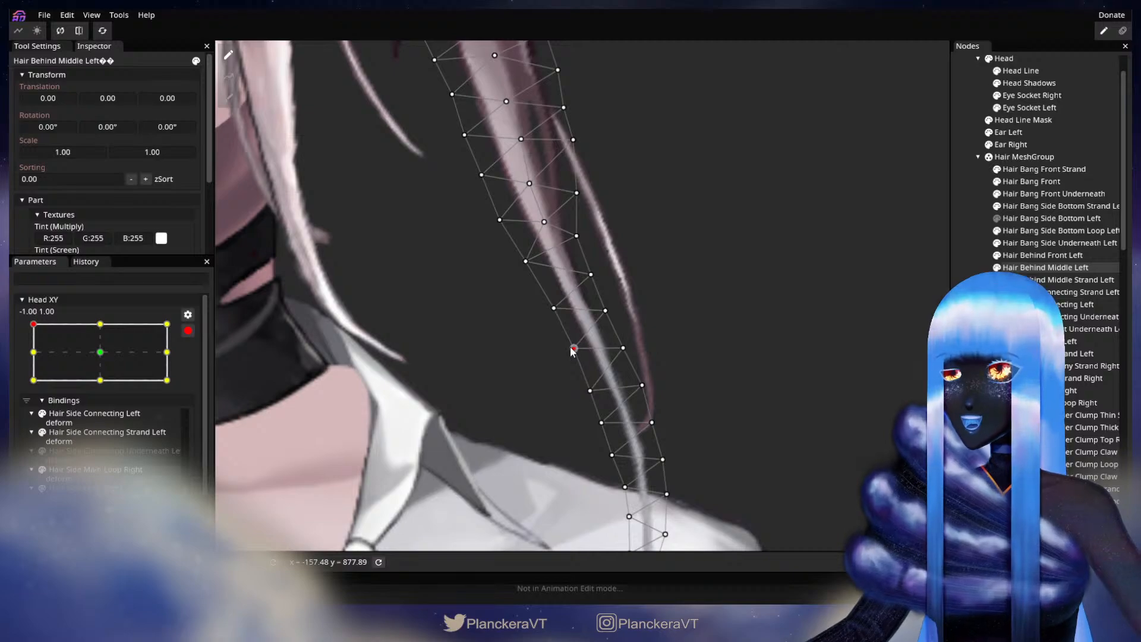
pyautogui.moveTo(622, 348); pyautogui.dragTo(619, 350)
pyautogui.moveTo(591, 393); pyautogui.dragTo(591, 394)
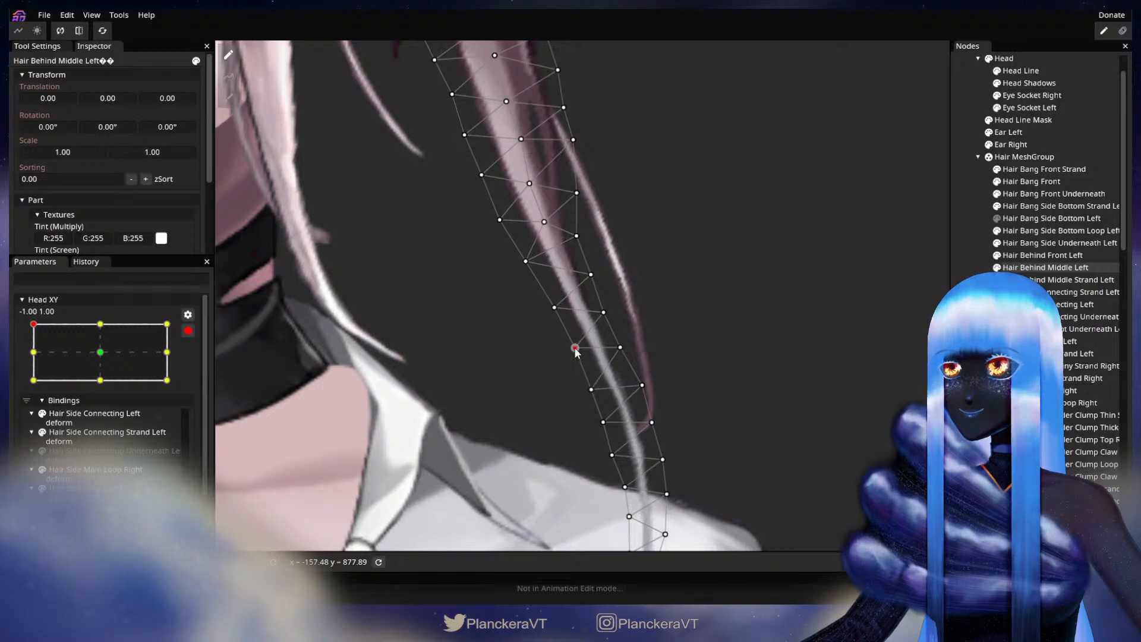
pyautogui.moveTo(549, 354); pyautogui.dragTo(548, 397)
pyautogui.scroll(1, 548, 397)
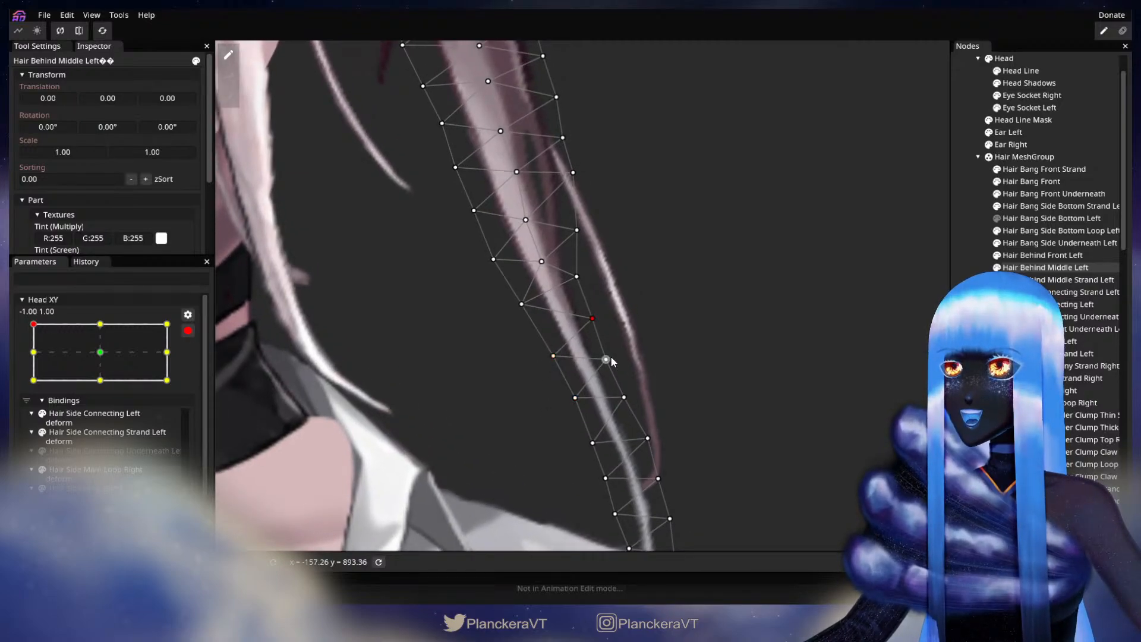
# - Preview Hair Behind Middle Left around Head XY -1.00, 1.00, then re-arm that keypoint and nudge the narrow section's inner and outer vertices
pyautogui.click(187, 330)
pyautogui.moveTo(29, 359)
pyautogui.mouseDown()
pyautogui.moveTo(27, 382)
pyautogui.moveTo(21, 357)
pyautogui.mouseUp()
pyautogui.click(196, 364)
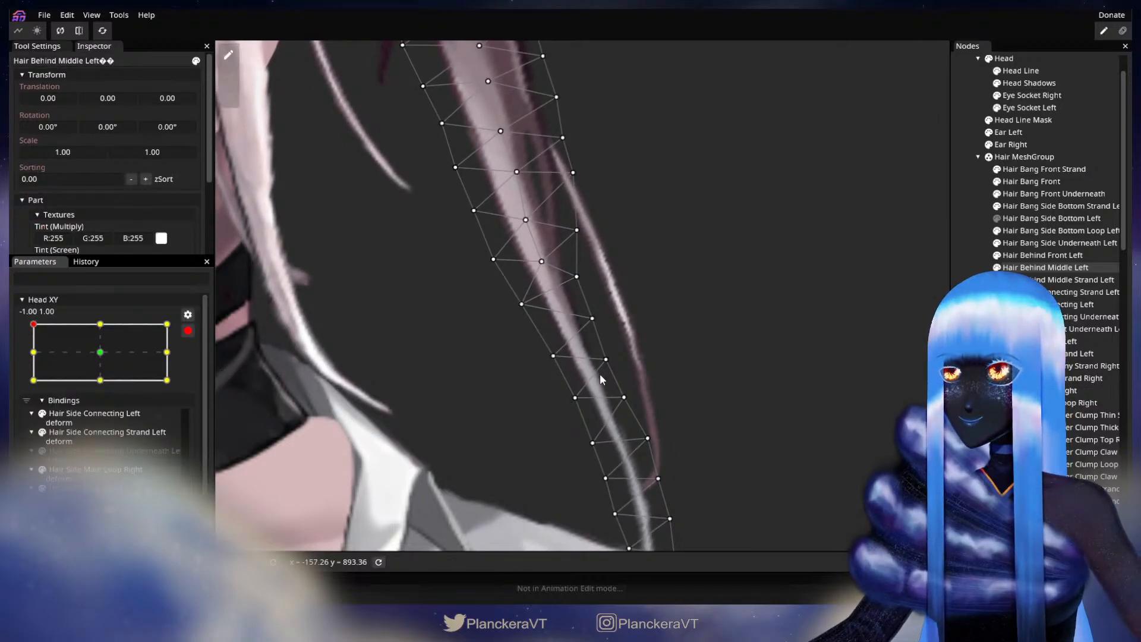
pyautogui.moveTo(612, 371); pyautogui.dragTo(562, 316)
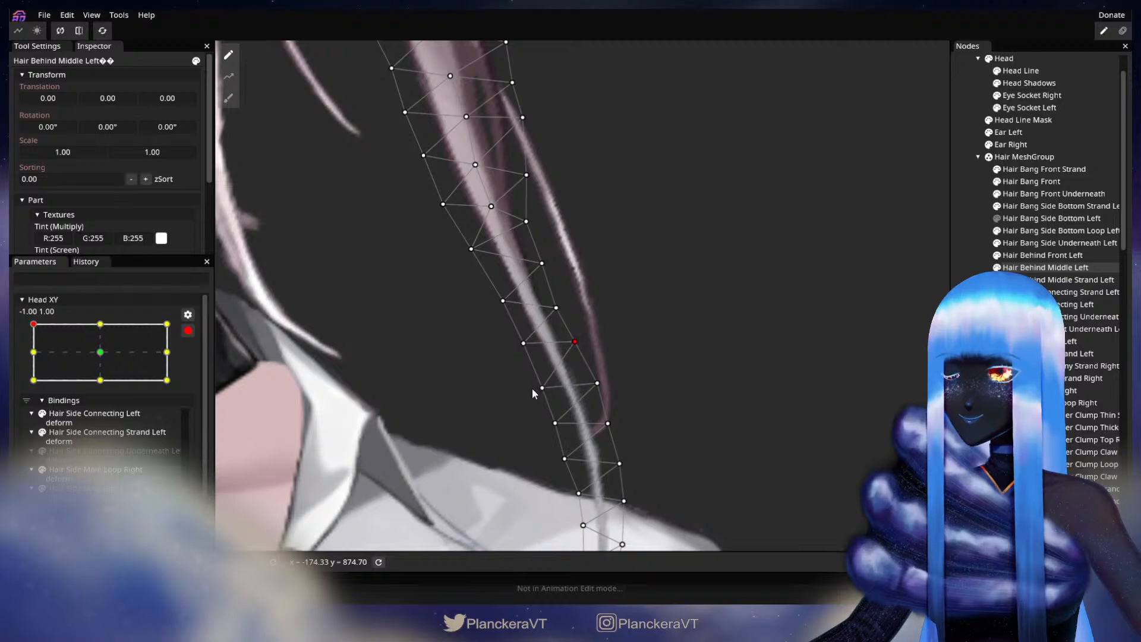
pyautogui.moveTo(542, 388); pyautogui.dragTo(547, 366)
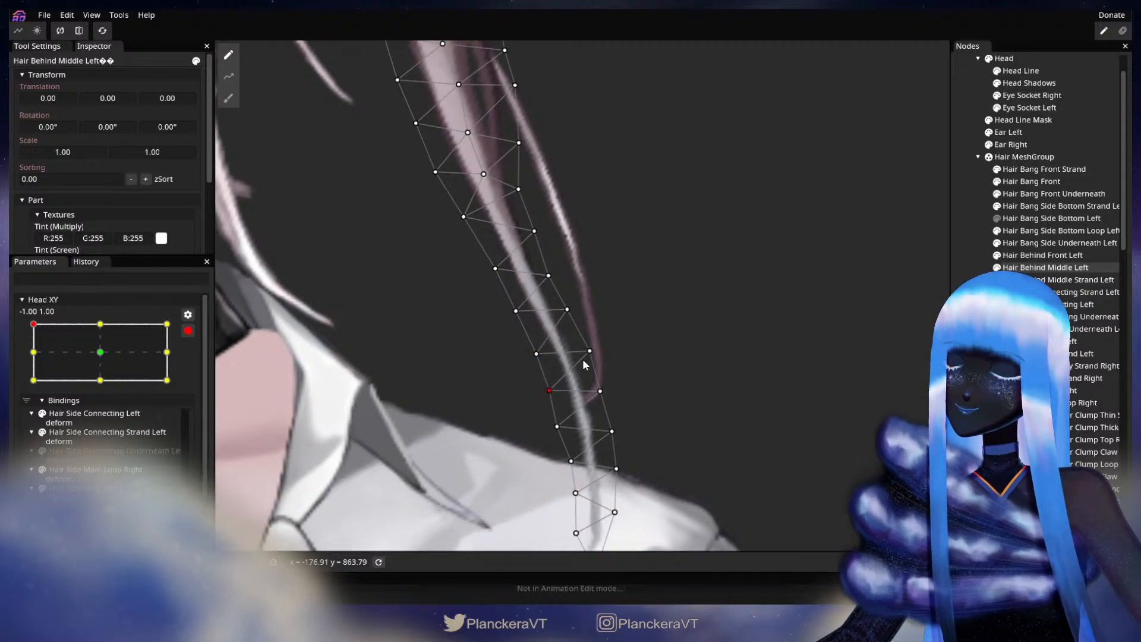
pyautogui.scroll(5, 512, 392)
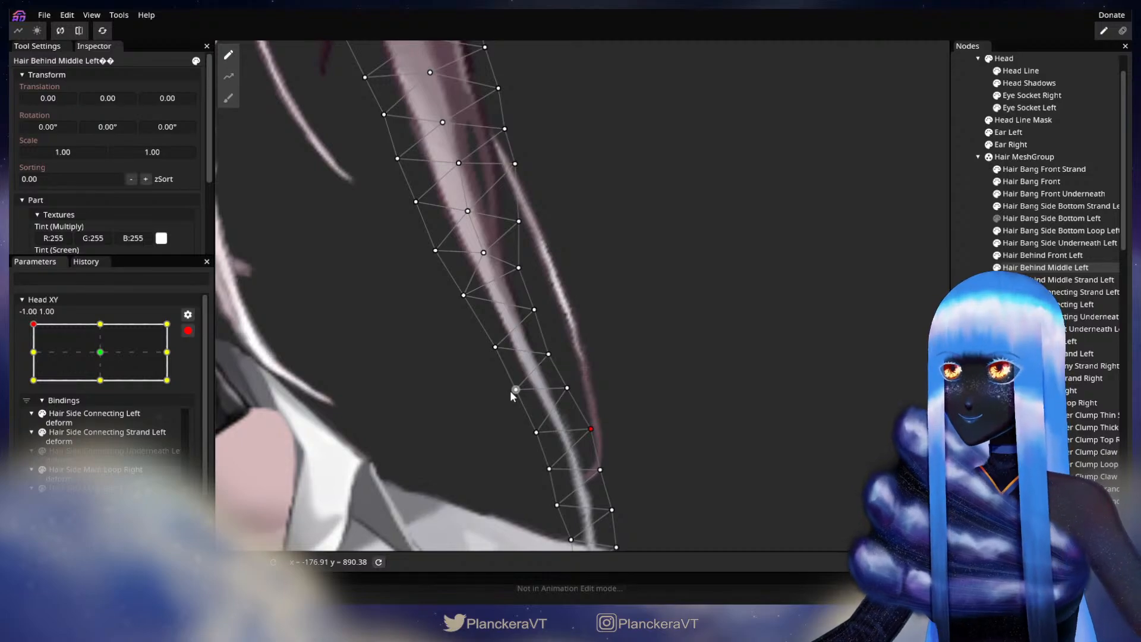
pyautogui.click(550, 353)
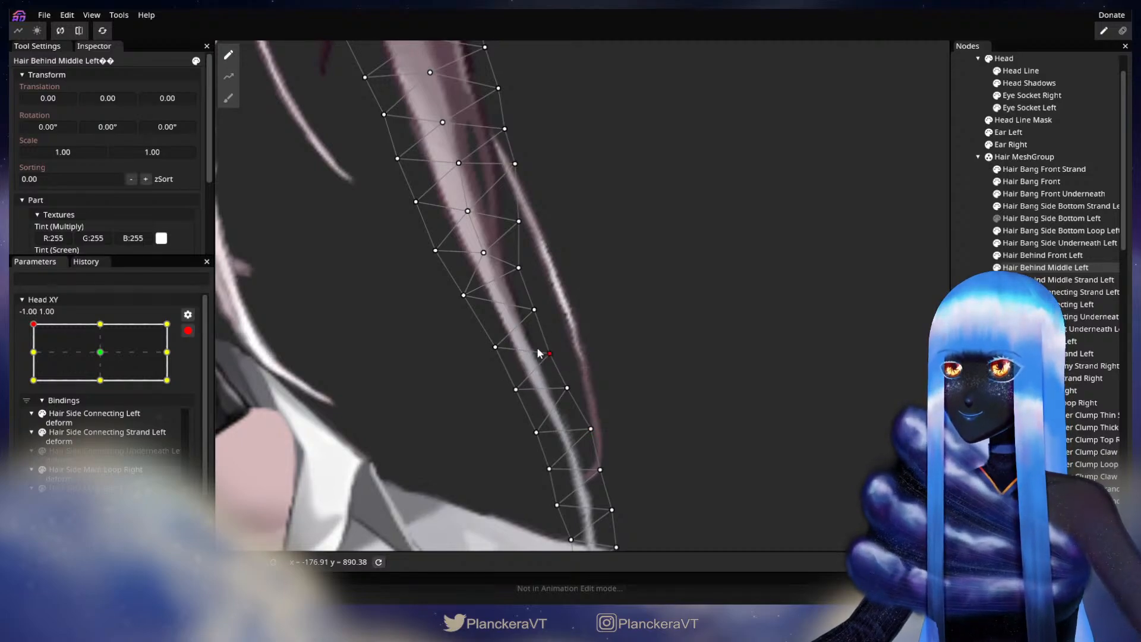
pyautogui.click(535, 309)
pyautogui.moveTo(536, 309); pyautogui.dragTo(535, 311)
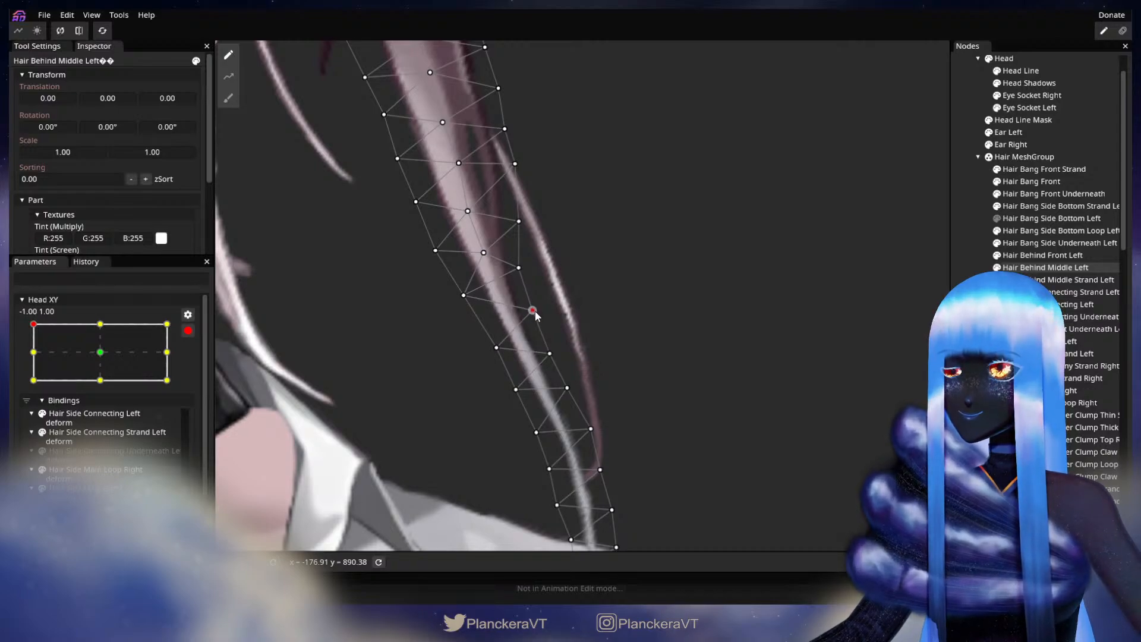
# - Nudge Hair Behind Middle Left's inner and outer vertices just above the shoulder to smooth the lower strand's curve
pyautogui.moveTo(514, 395); pyautogui.dragTo(558, 362)
pyautogui.click(518, 396)
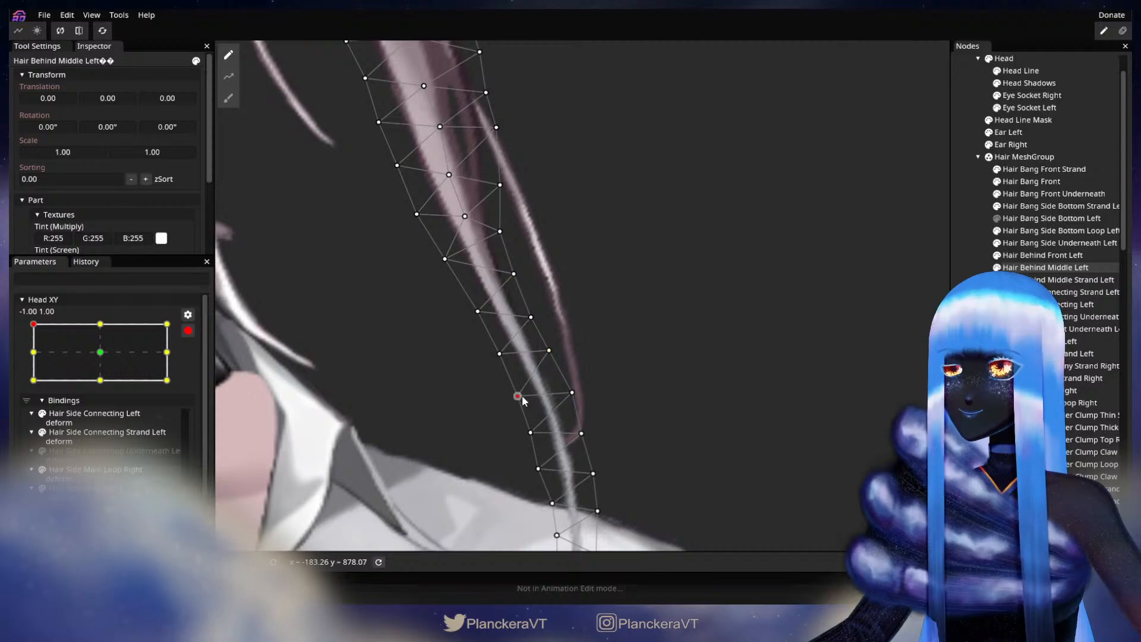
pyautogui.moveTo(525, 395); pyautogui.dragTo(504, 388)
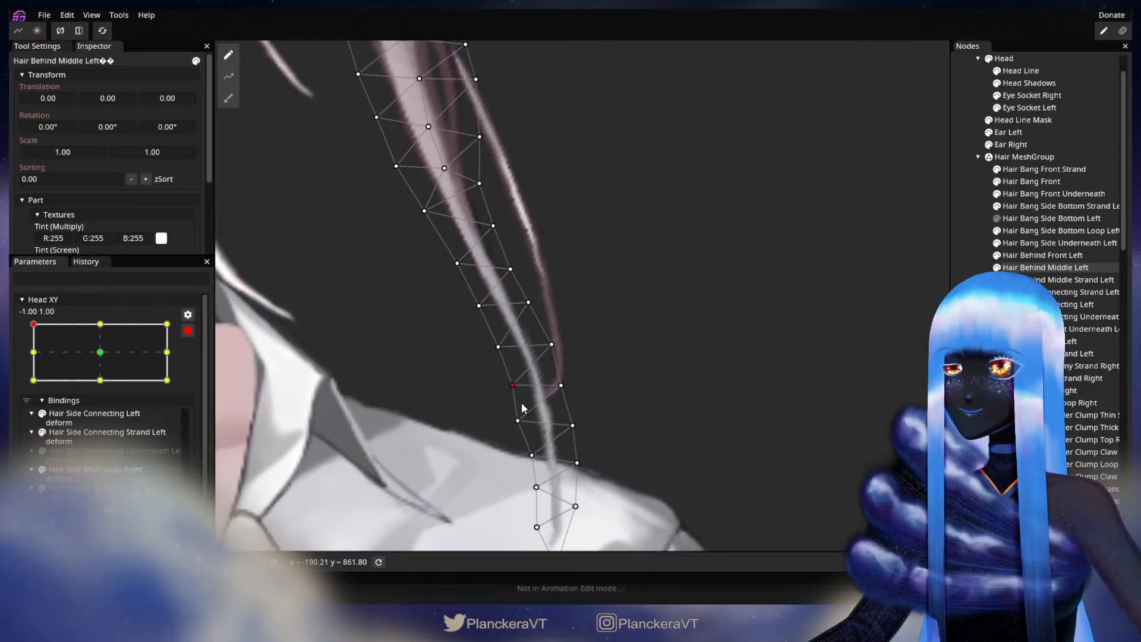
pyautogui.moveTo(525, 425); pyautogui.dragTo(528, 426)
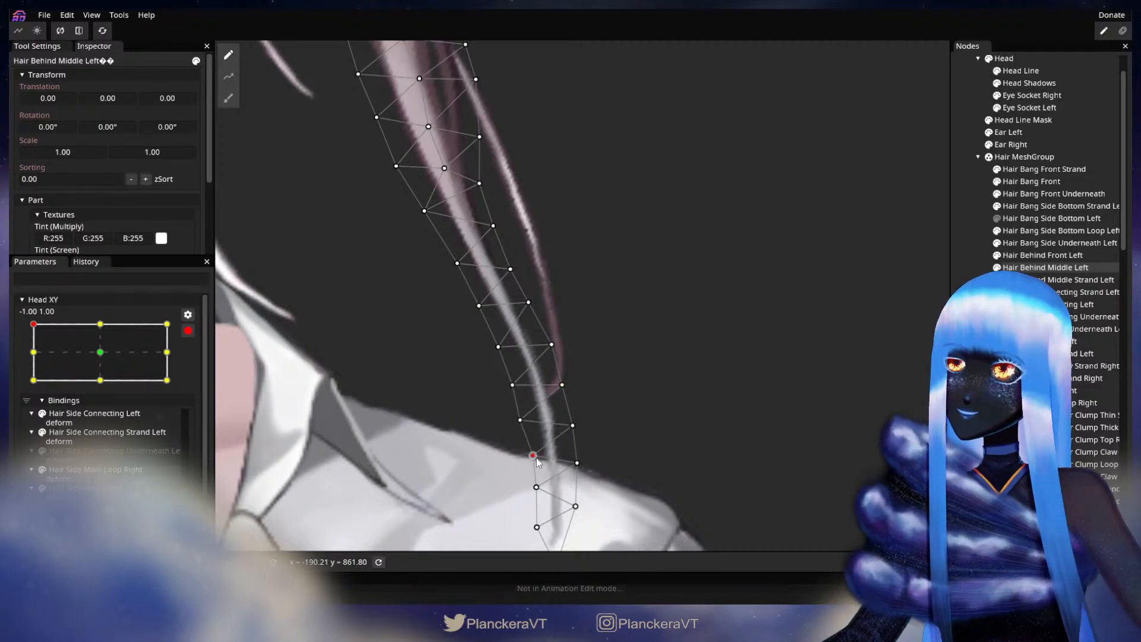
pyautogui.moveTo(573, 428); pyautogui.dragTo(682, 462)
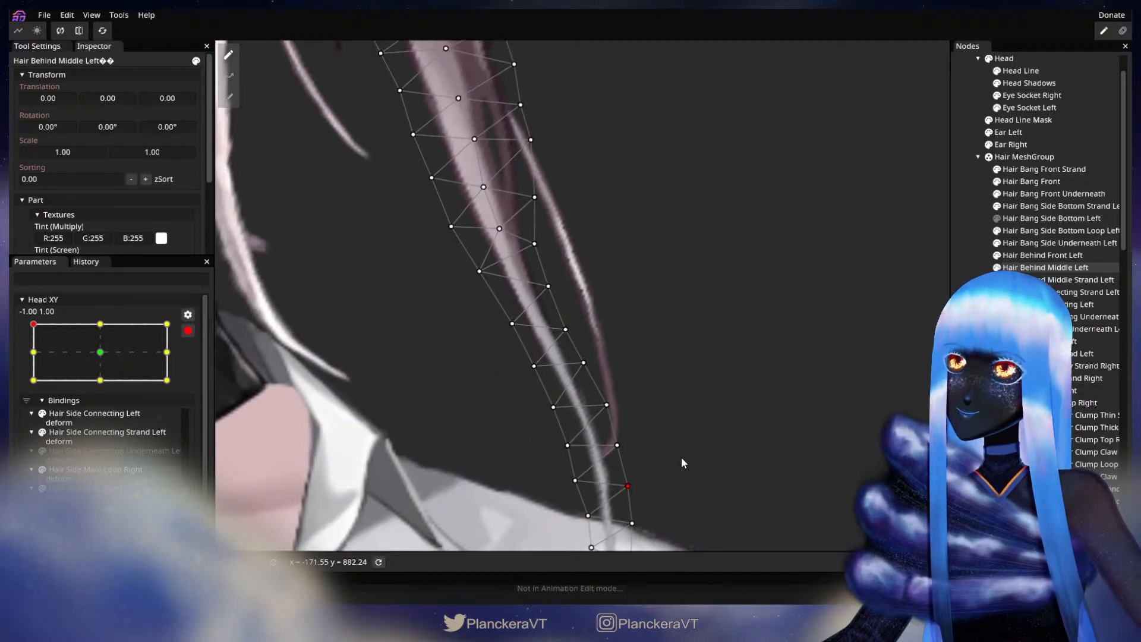
# - Preview the strand with Head XY disarmed, re-arm at -1.00, 1.00 and raise one outer vertex midway along the narrow section slightly
pyautogui.click(188, 331)
pyautogui.moveTo(30, 363)
pyautogui.mouseDown()
pyautogui.moveTo(30, 388)
pyautogui.moveTo(30, 353)
pyautogui.mouseUp()
pyautogui.click(196, 364)
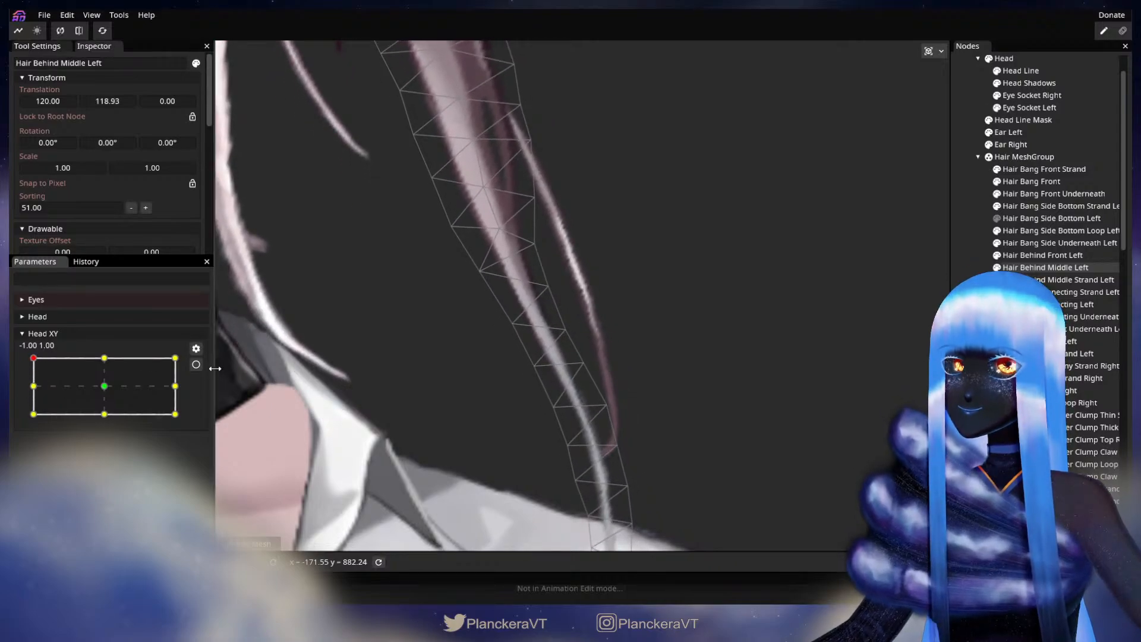
pyautogui.moveTo(548, 287); pyautogui.dragTo(548, 282)
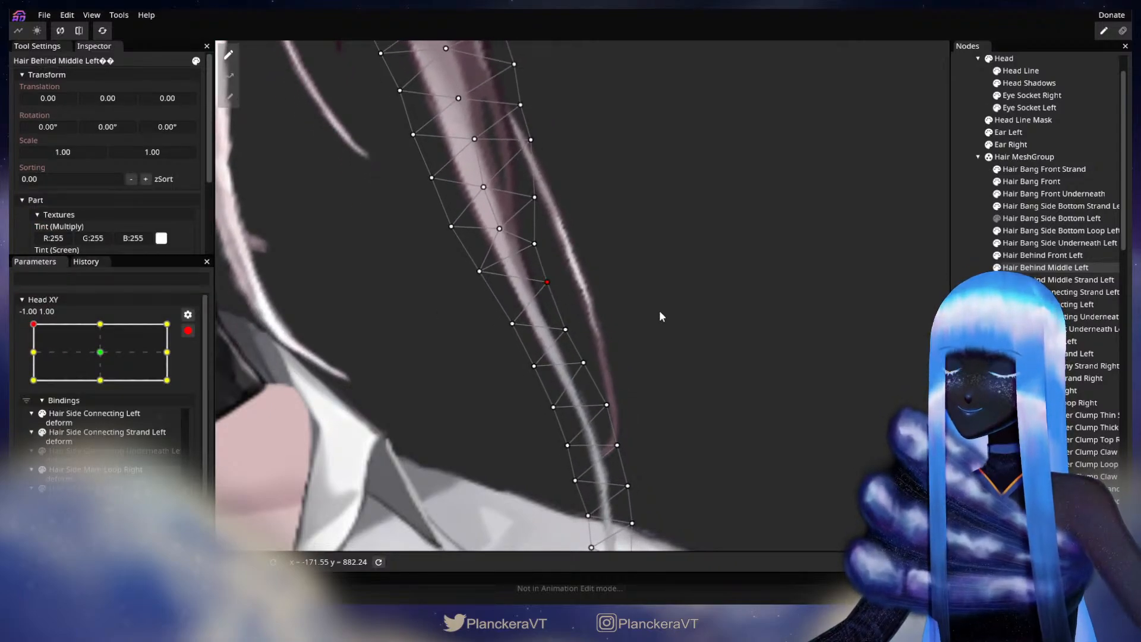
# - Deselect the strand, disarm Head XY, show Hair Bang Side Bottom Left again and preview the whole hair around -1.00, 1.00
pyautogui.click(769, 300)
pyautogui.scroll(-5, 726, 353)
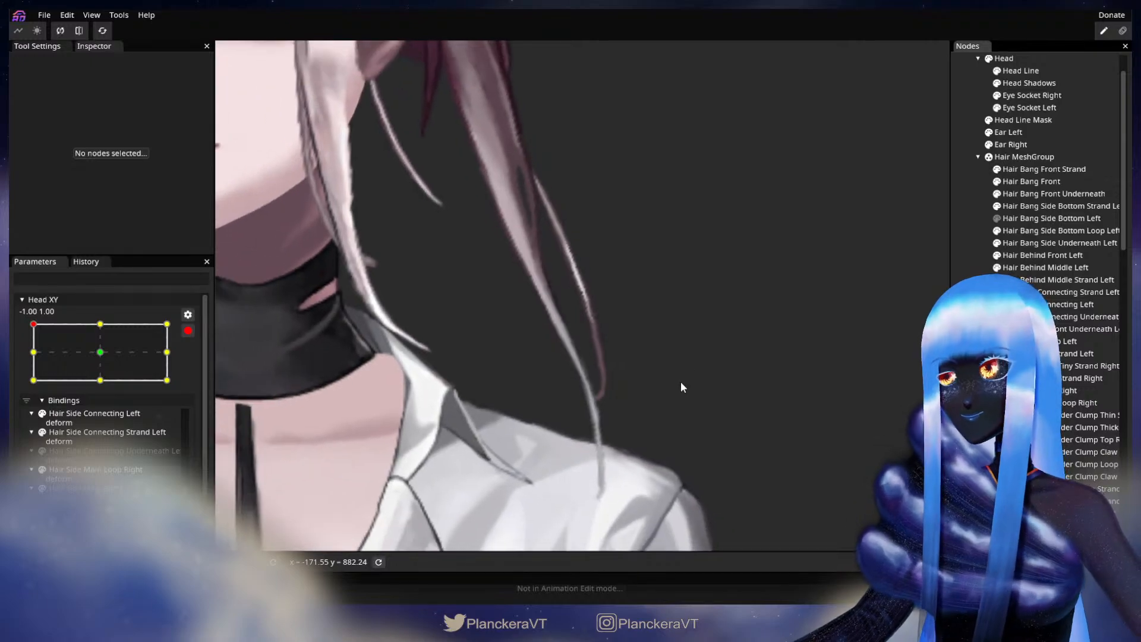
pyautogui.scroll(-3, 696, 383)
pyautogui.click(188, 330)
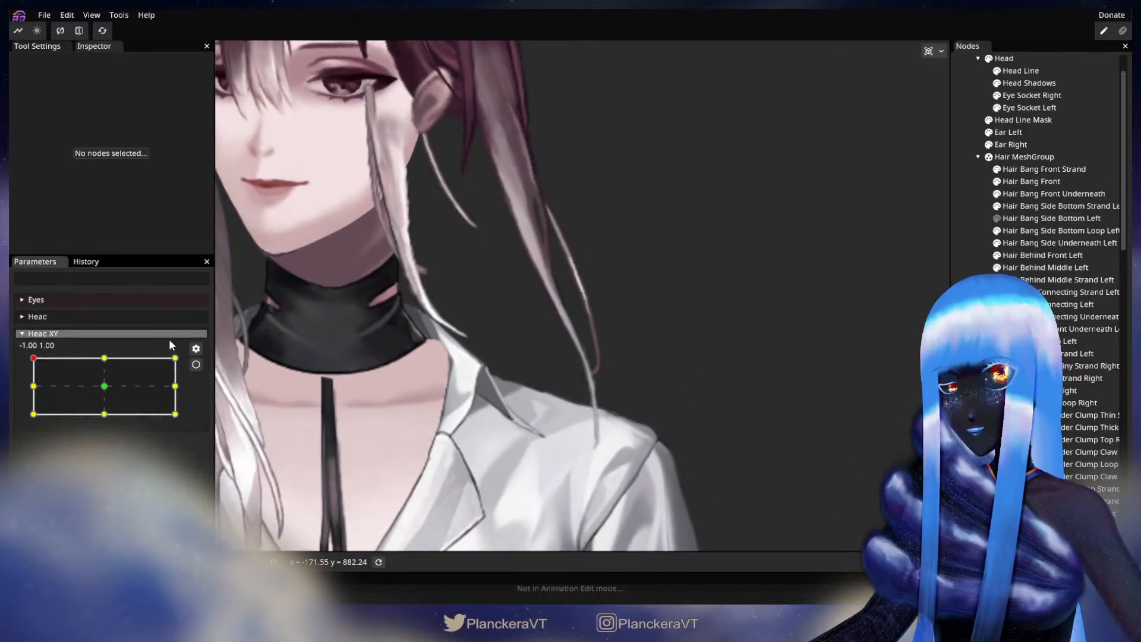
pyautogui.moveTo(34, 360); pyautogui.dragTo(28, 351)
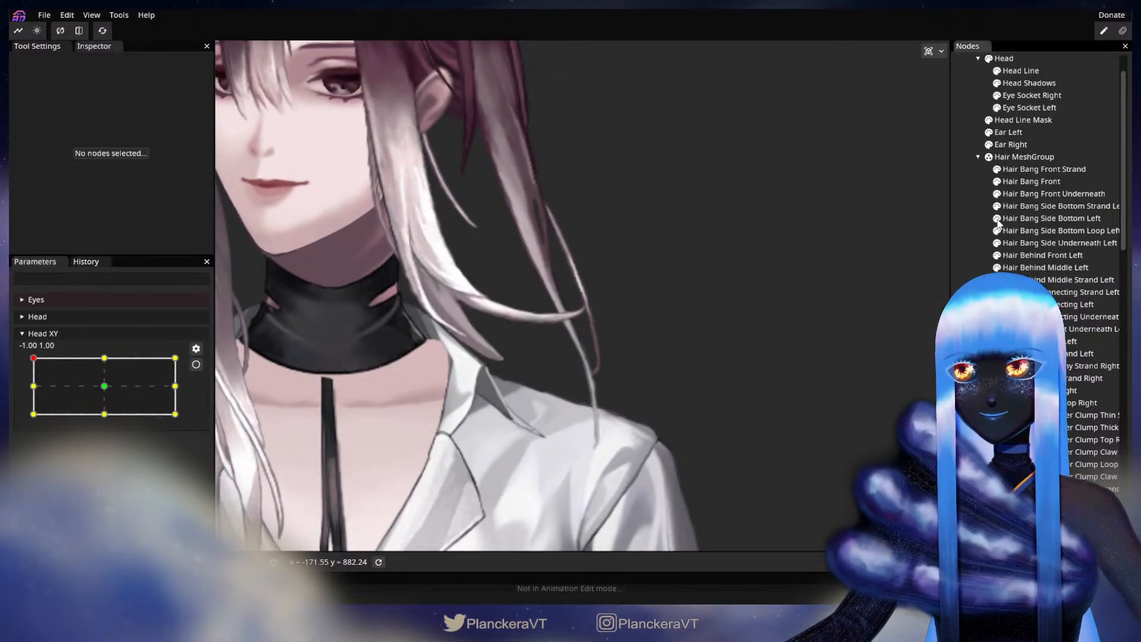
pyautogui.scroll(-5, 738, 294)
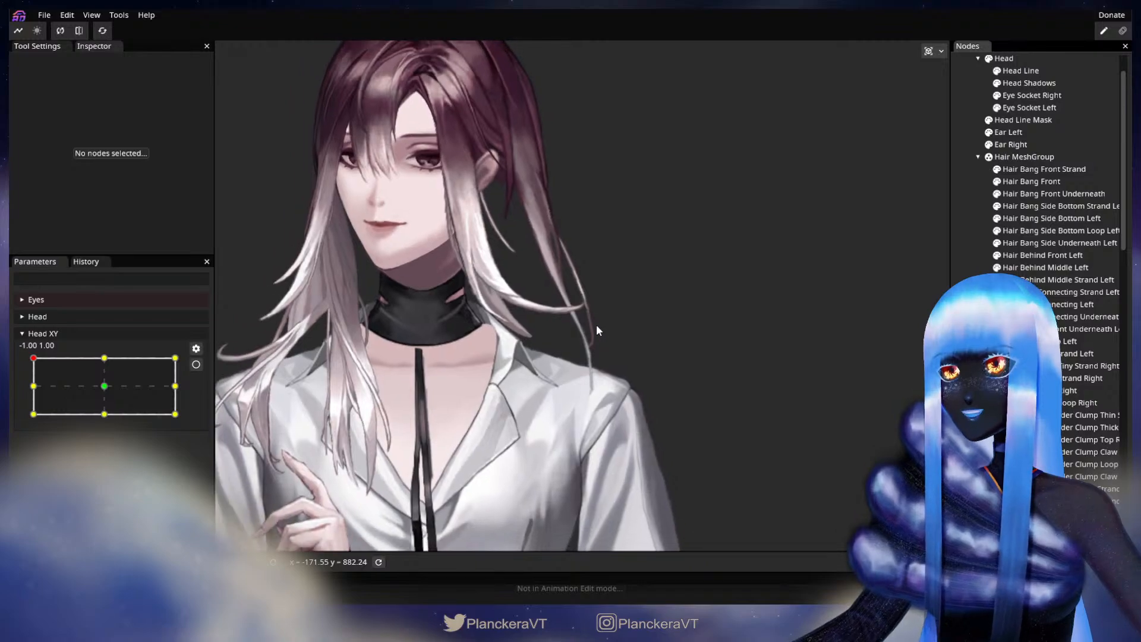
pyautogui.moveTo(34, 360)
pyautogui.mouseDown()
pyautogui.moveTo(45, 354)
pyautogui.moveTo(31, 357)
pyautogui.moveTo(36, 379)
pyautogui.moveTo(41, 357)
pyautogui.mouseUp()
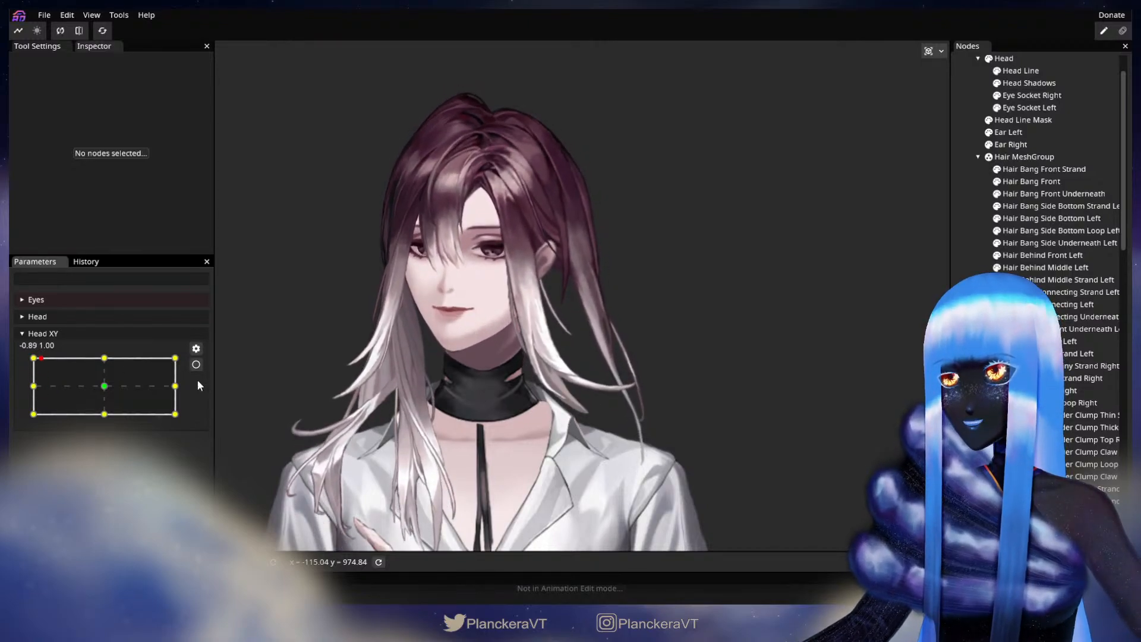
# - Arm Head XY at -1.00, 1.00 and shift Hair Behind Middle Left's outer vertex above the crossing side lock slightly outward, then deselect it
pyautogui.click(196, 364)
pyautogui.scroll(5, 484, 376)
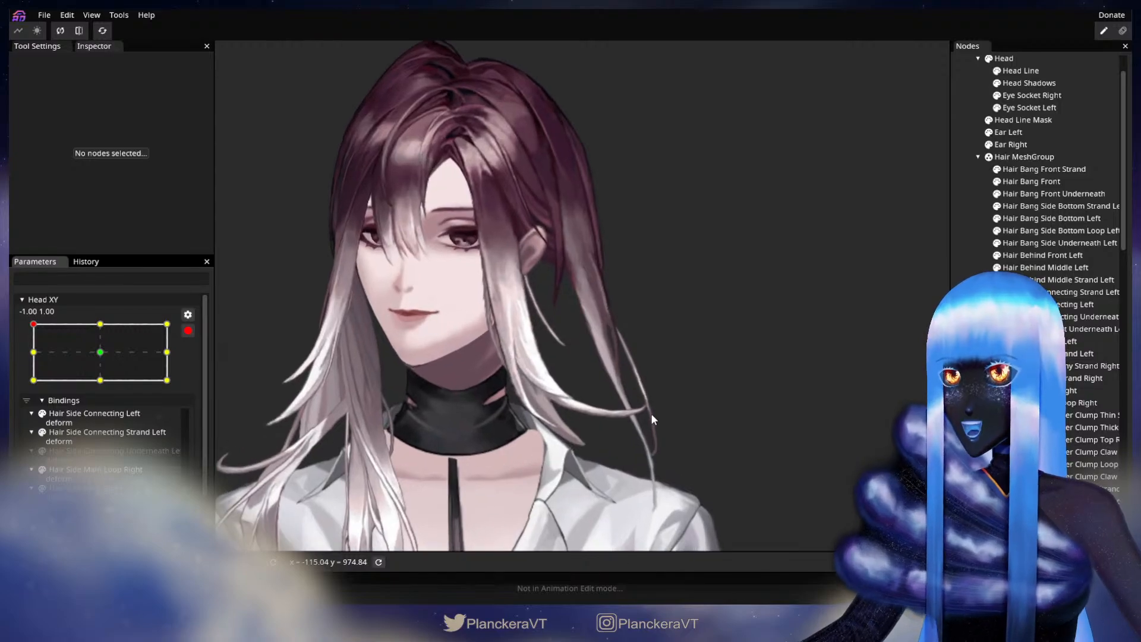
pyautogui.scroll(2, 651, 413)
pyautogui.scroll(3, 651, 412)
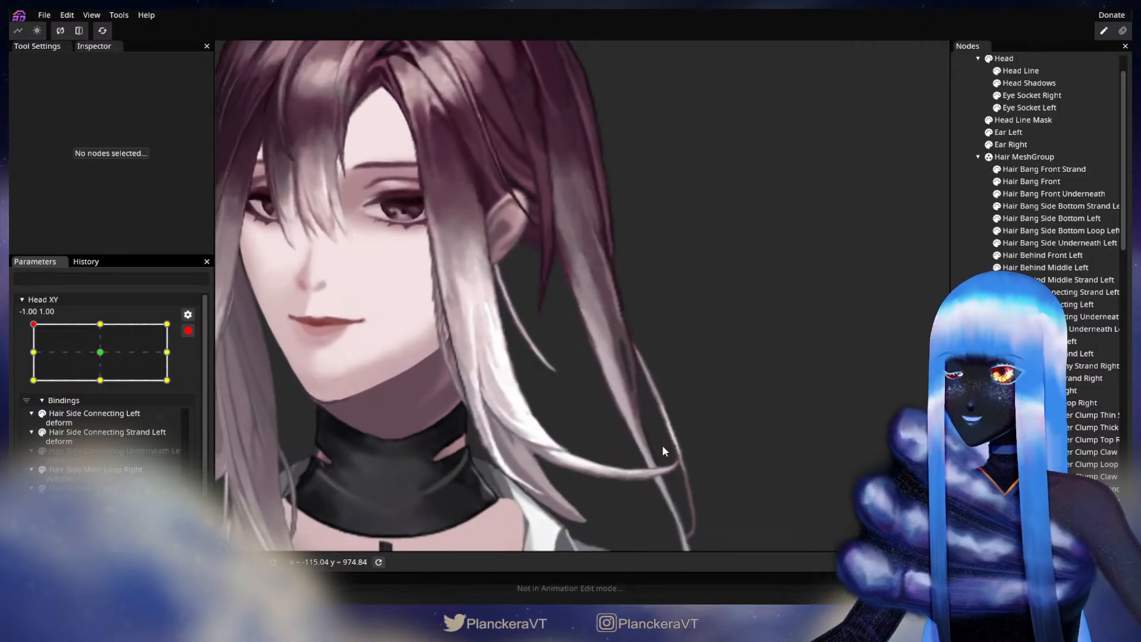
pyautogui.scroll(4, 630, 400)
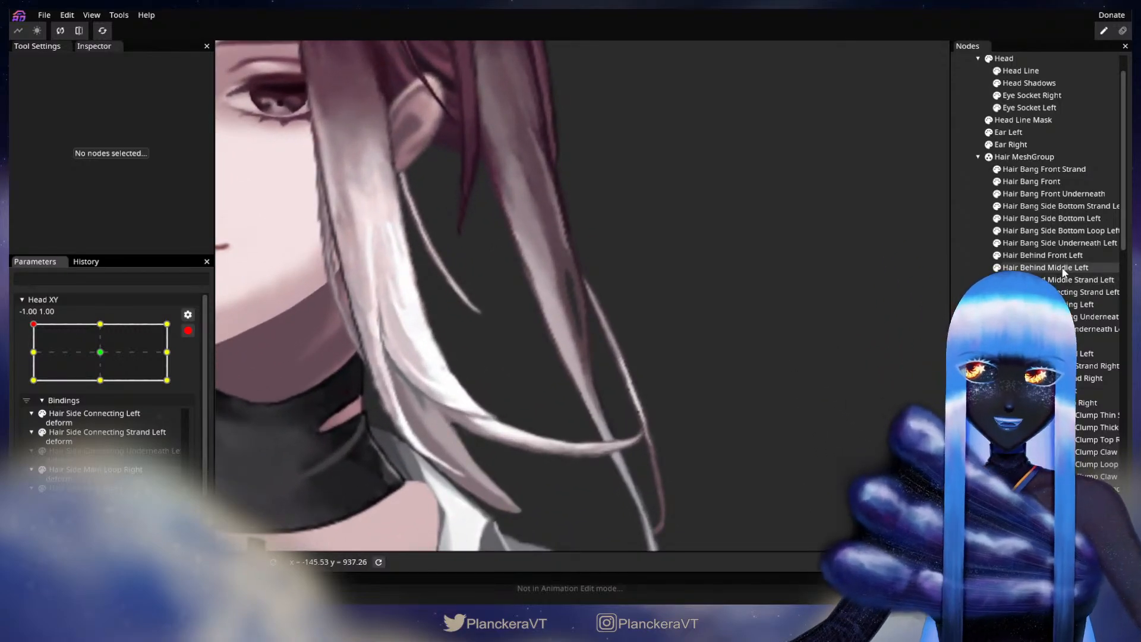
pyautogui.click(1048, 269)
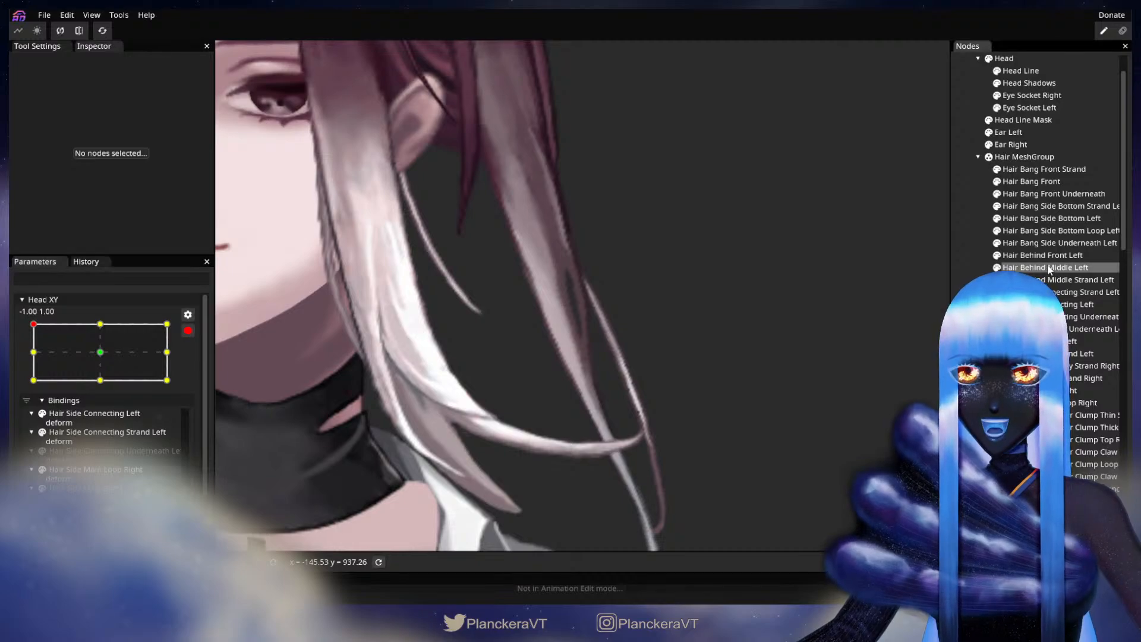
pyautogui.scroll(2, 585, 298)
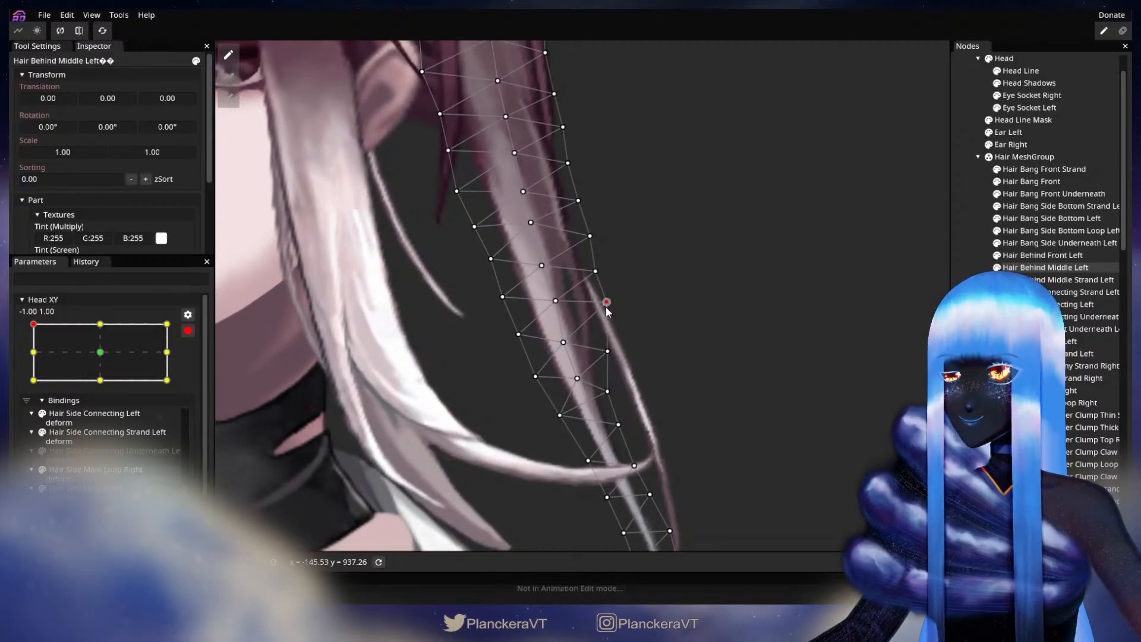
pyautogui.moveTo(606, 350); pyautogui.dragTo(610, 350)
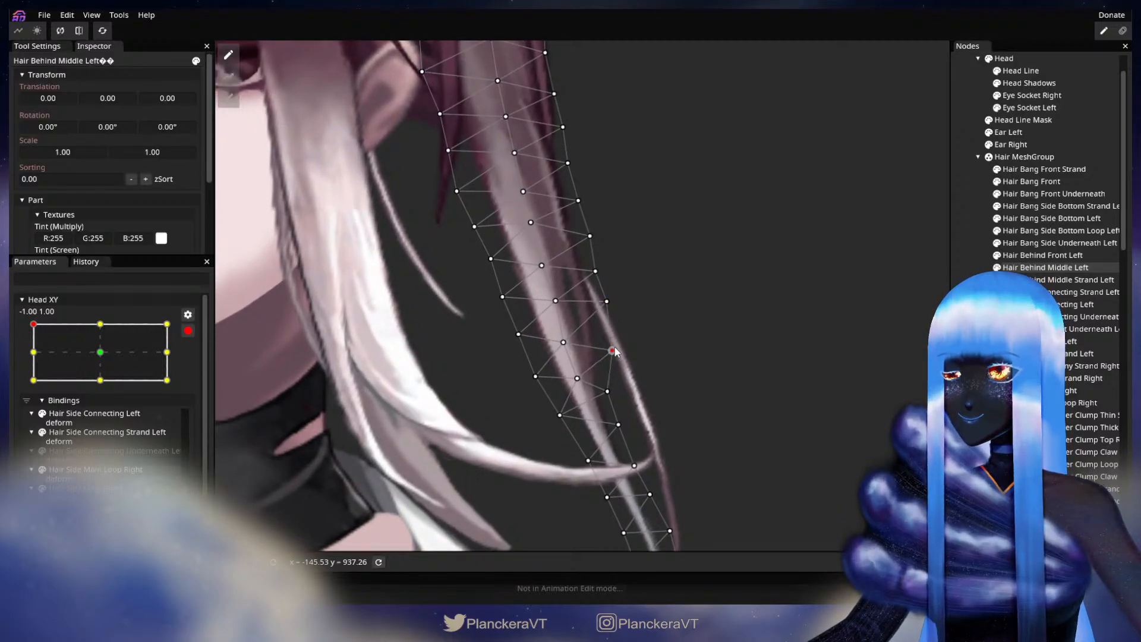
pyautogui.click(819, 358)
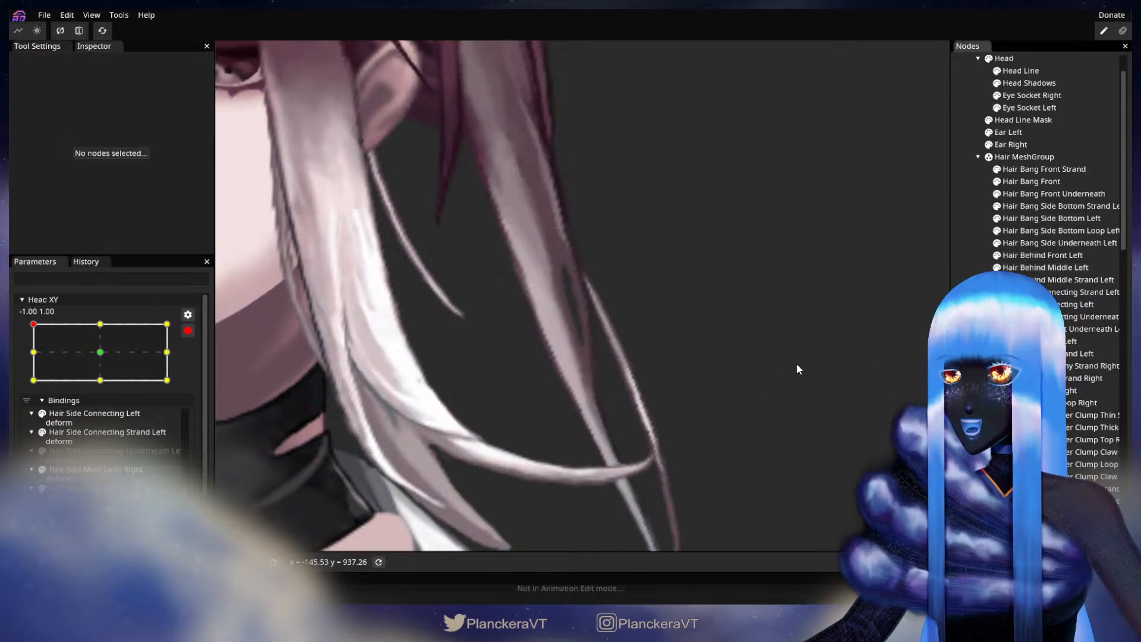
# - Disarm Head XY and examine the whole head's hair motion around the -1.00, 1.00 corner
pyautogui.scroll(-4, 763, 386)
pyautogui.scroll(-3, 764, 398)
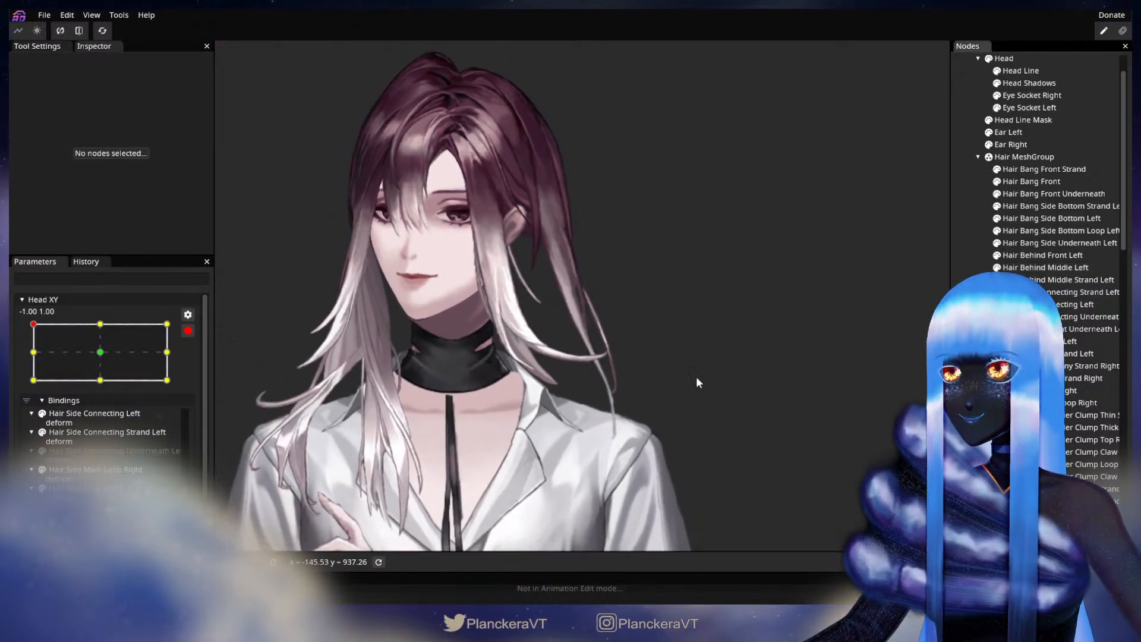
pyautogui.click(188, 330)
pyautogui.moveTo(32, 357)
pyautogui.mouseDown()
pyautogui.moveTo(25, 394)
pyautogui.moveTo(22, 363)
pyautogui.moveTo(30, 397)
pyautogui.moveTo(25, 356)
pyautogui.mouseUp()
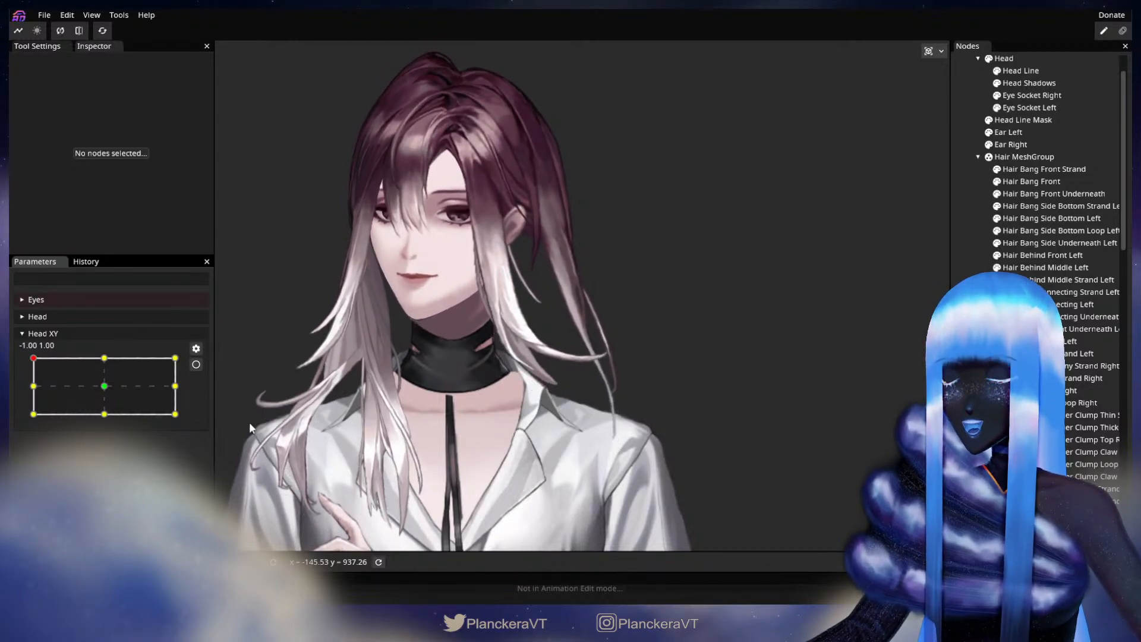
# - Re-arm Head XY at -1.00, 1.00 and fine-tune Hair Behind Middle Left's inner and outer vertices where the side lock crosses it, then deselect it
pyautogui.click(196, 365)
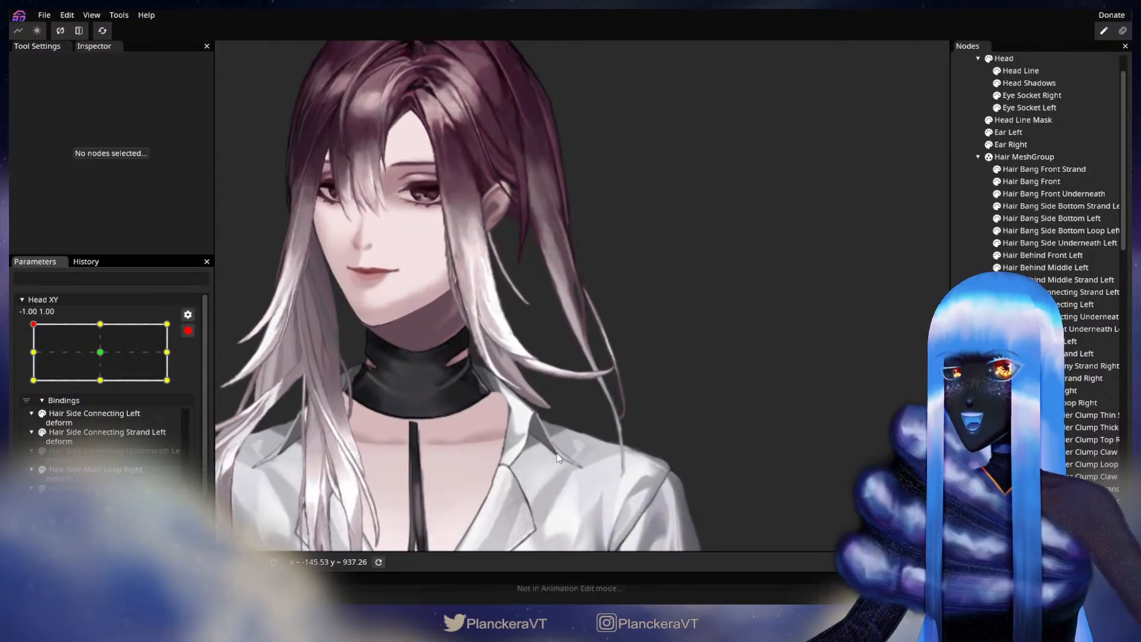
pyautogui.scroll(3, 561, 455)
pyautogui.scroll(5, 561, 454)
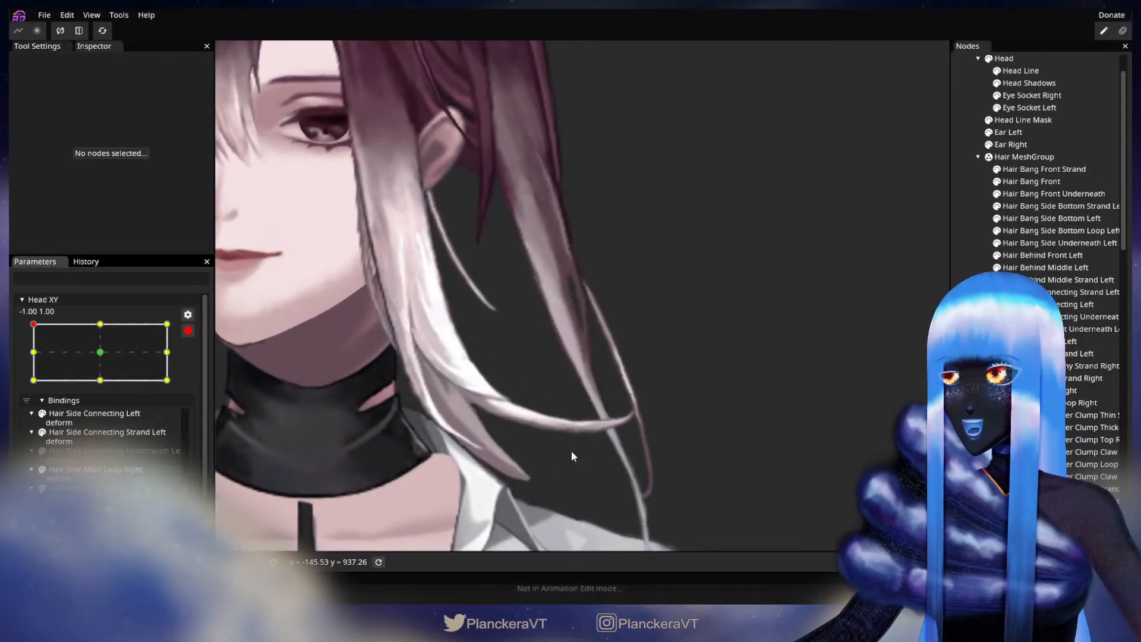
pyautogui.scroll(5, 567, 468)
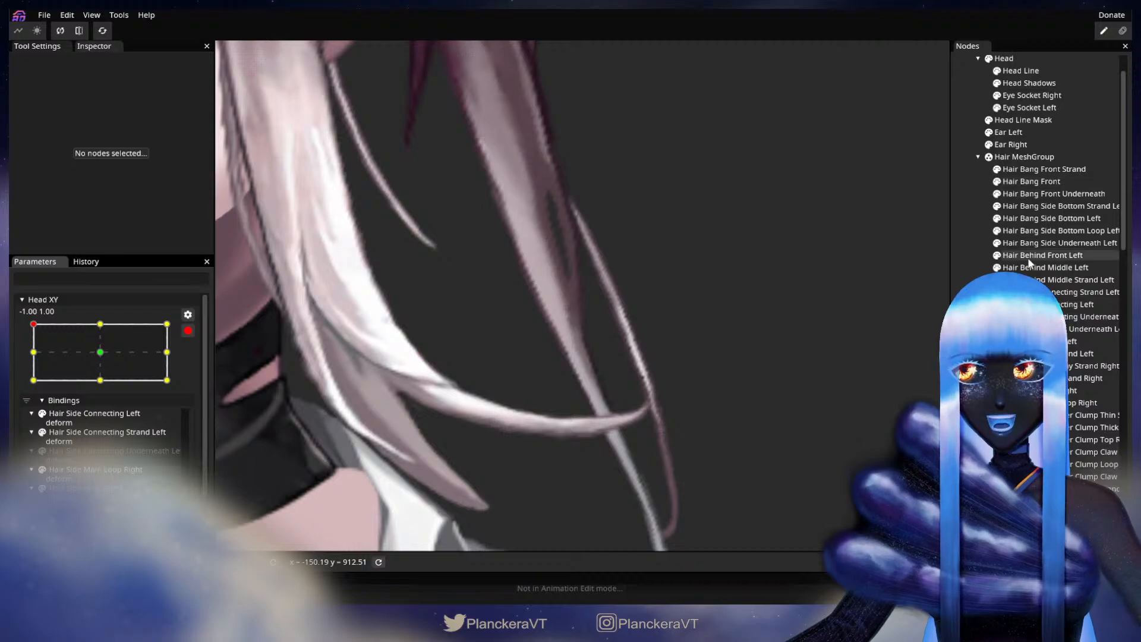
pyautogui.click(1036, 269)
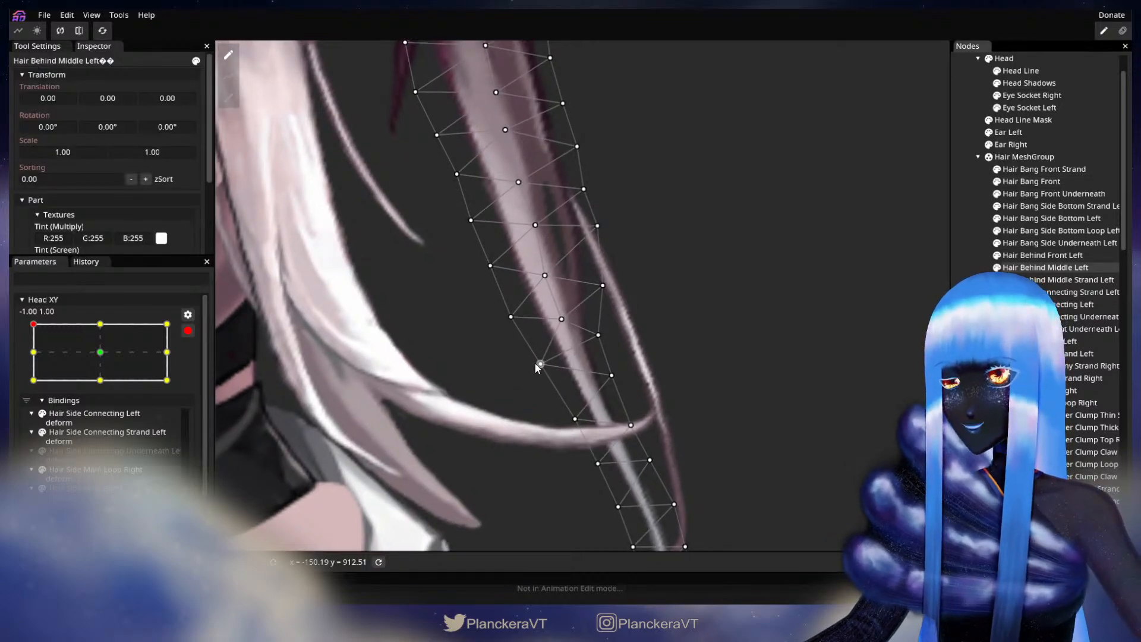
pyautogui.click(539, 365)
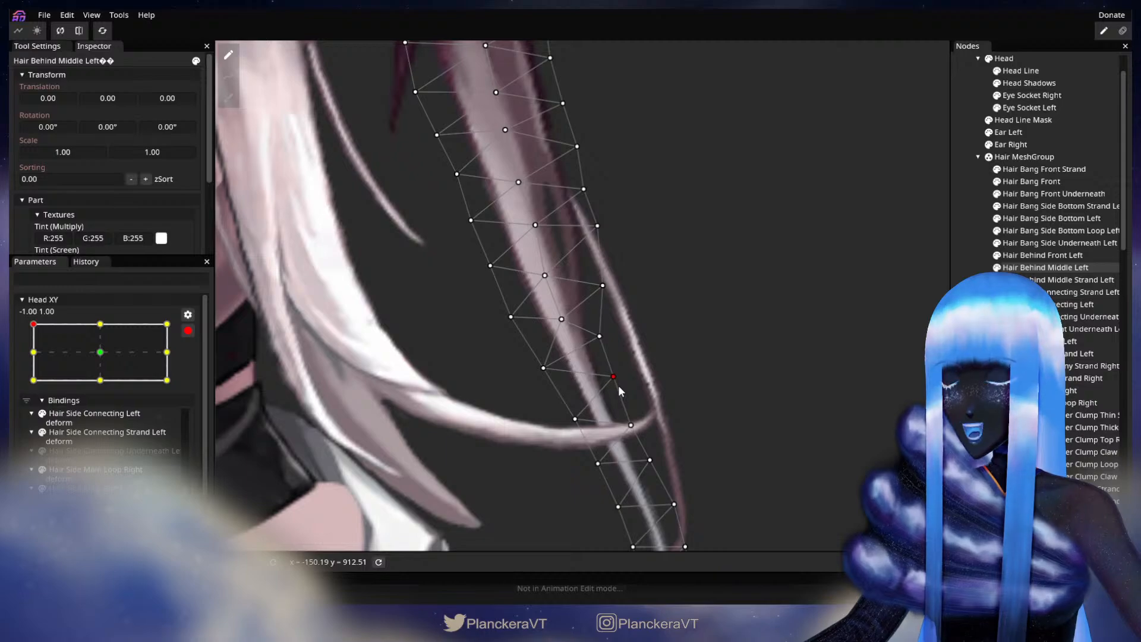
pyautogui.moveTo(607, 429); pyautogui.dragTo(602, 349)
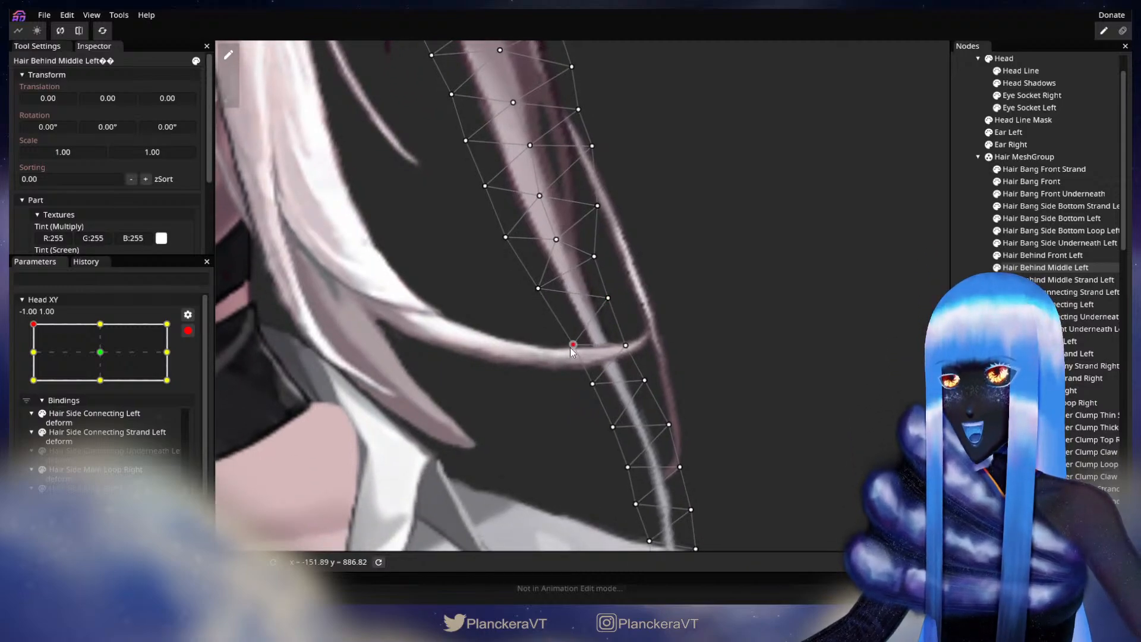
pyautogui.click(625, 346)
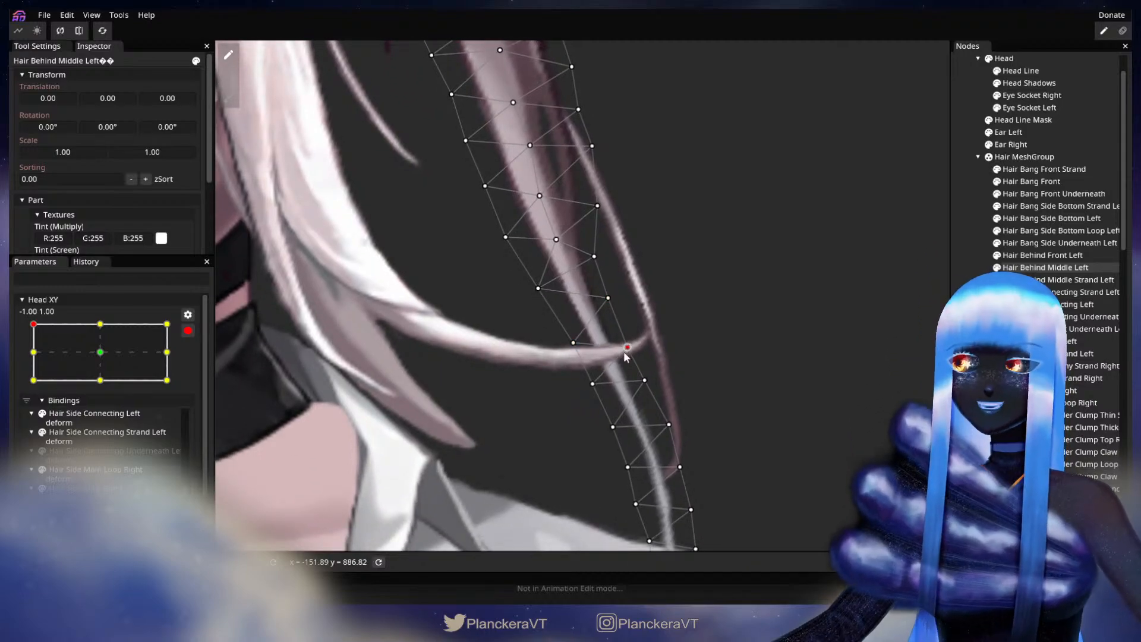
pyautogui.click(592, 385)
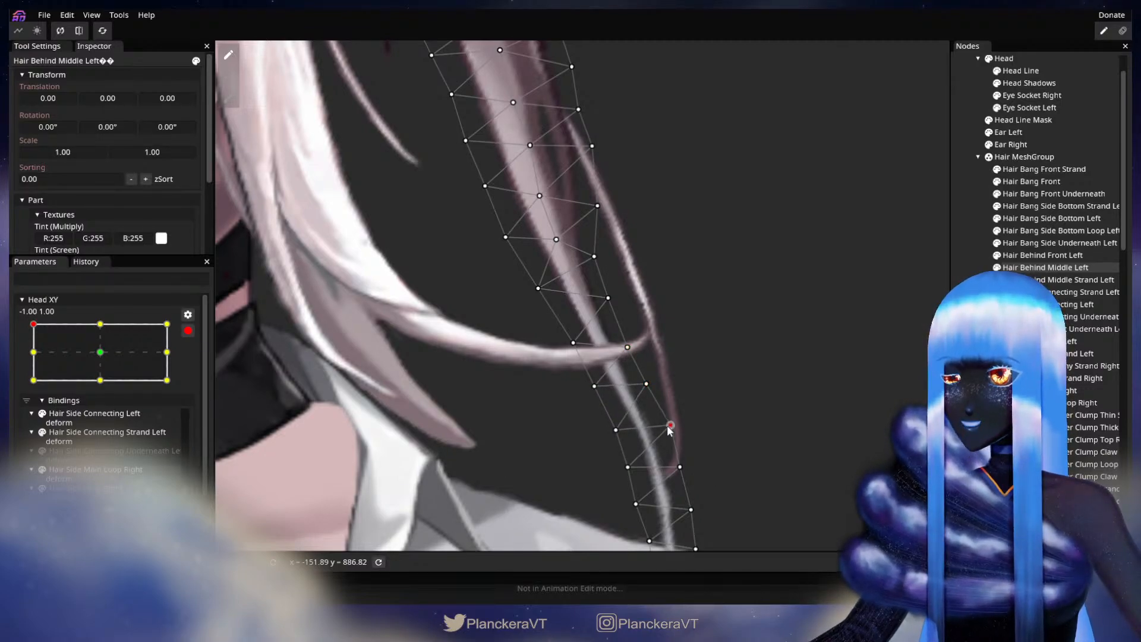
pyautogui.press('Escape')
pyautogui.scroll(-1, 668, 377)
pyautogui.scroll(-5, 668, 375)
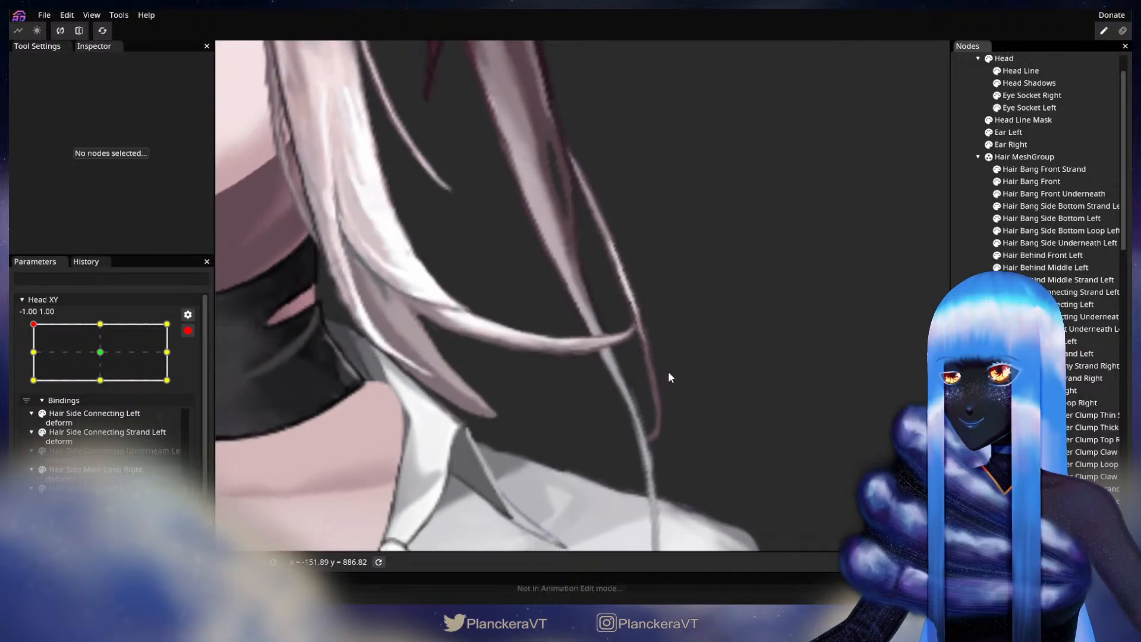
# - Disarm Head XY and check the left behind-hair's motion around the -1.00, 1.00 corner
pyautogui.scroll(-5, 678, 369)
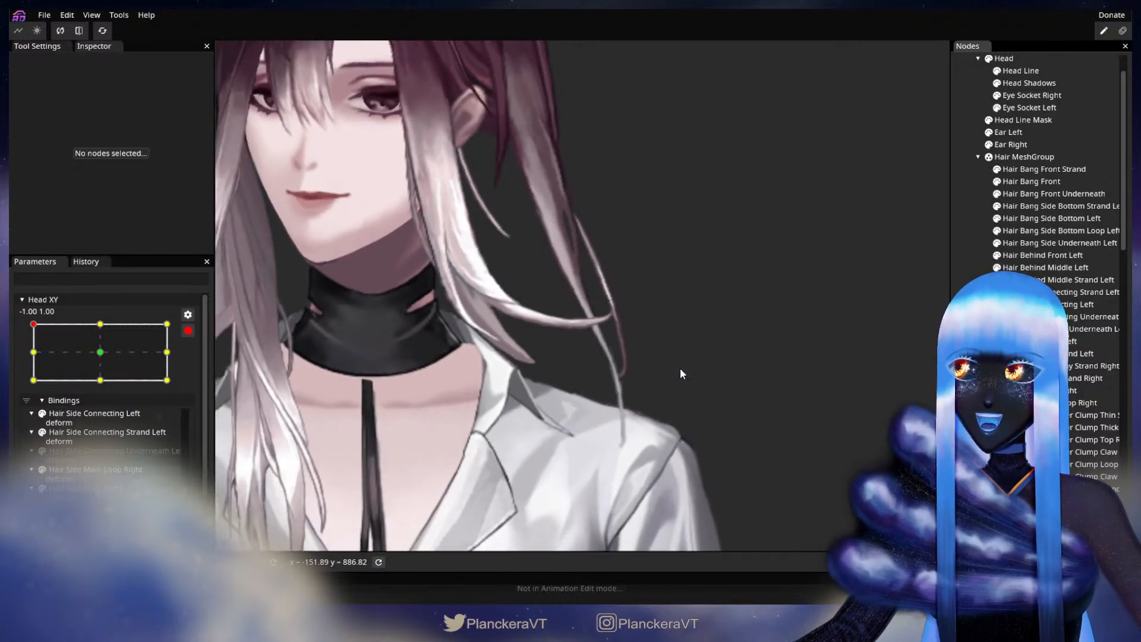
pyautogui.moveTo(687, 331); pyautogui.dragTo(696, 373)
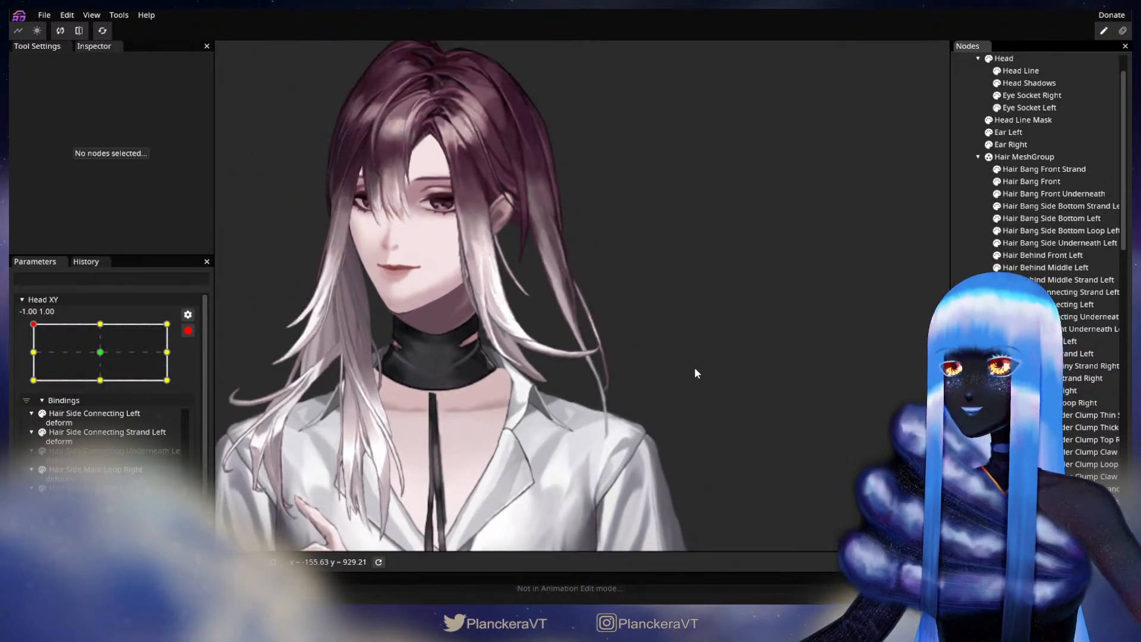
pyautogui.click(187, 331)
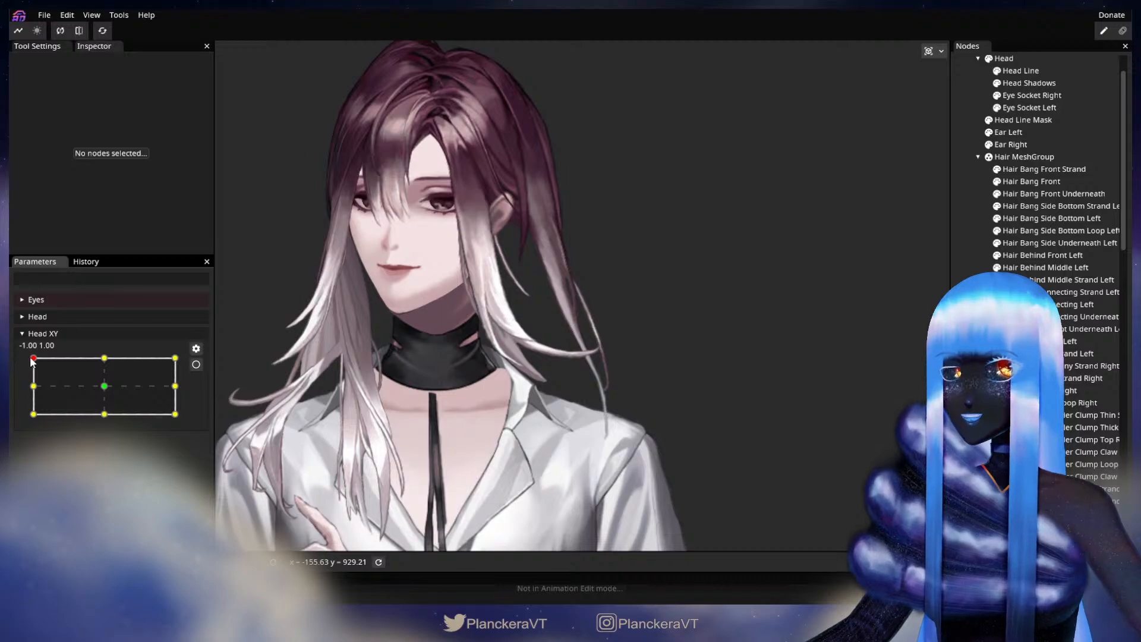
pyautogui.moveTo(30, 357)
pyautogui.mouseDown()
pyautogui.moveTo(19, 388)
pyautogui.moveTo(20, 363)
pyautogui.moveTo(25, 389)
pyautogui.moveTo(33, 358)
pyautogui.mouseUp()
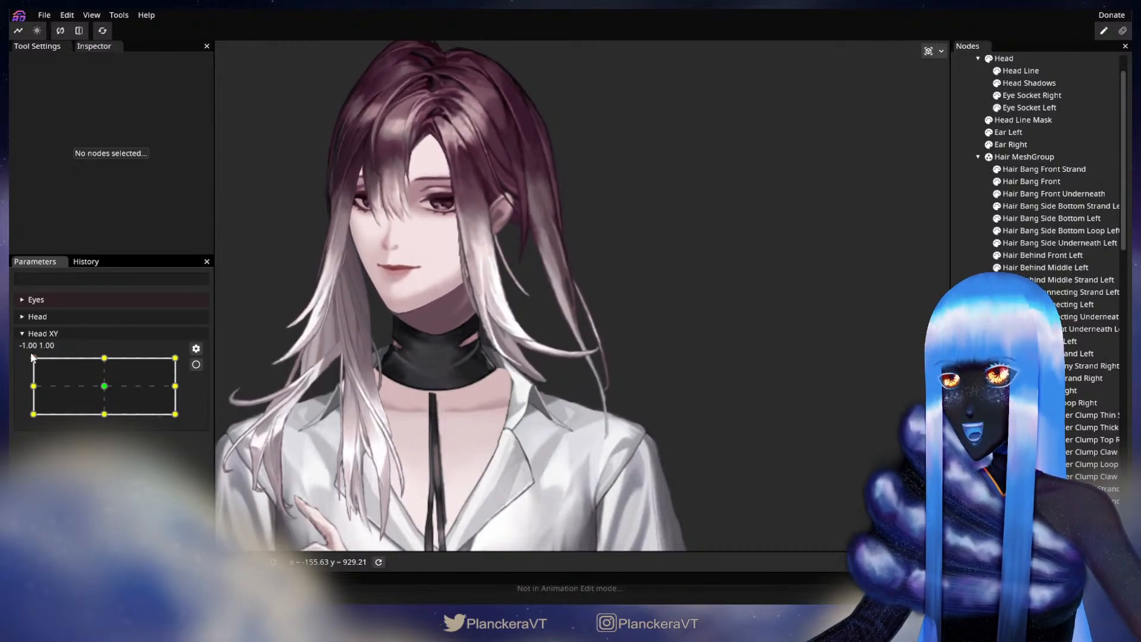
# - Arm Head XY at -1.00, 1.00, shift Hair Behind Middle Left's lower vertices around the side-lock crossing slightly outward, and deselect it
pyautogui.click(196, 365)
pyautogui.scroll(5, 501, 417)
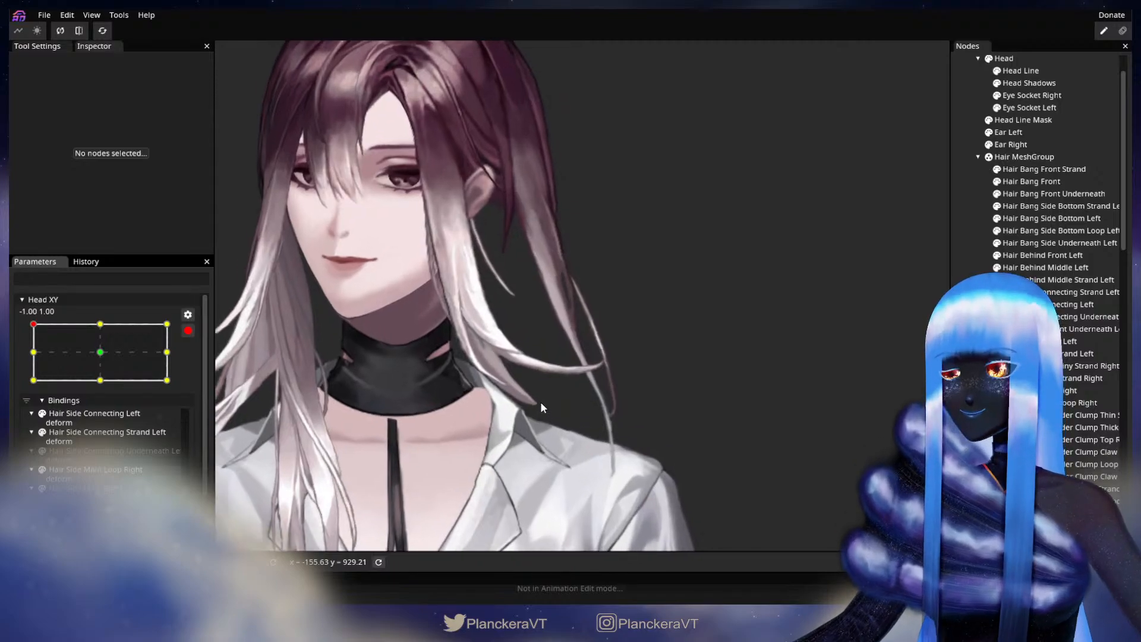
pyautogui.scroll(5, 572, 404)
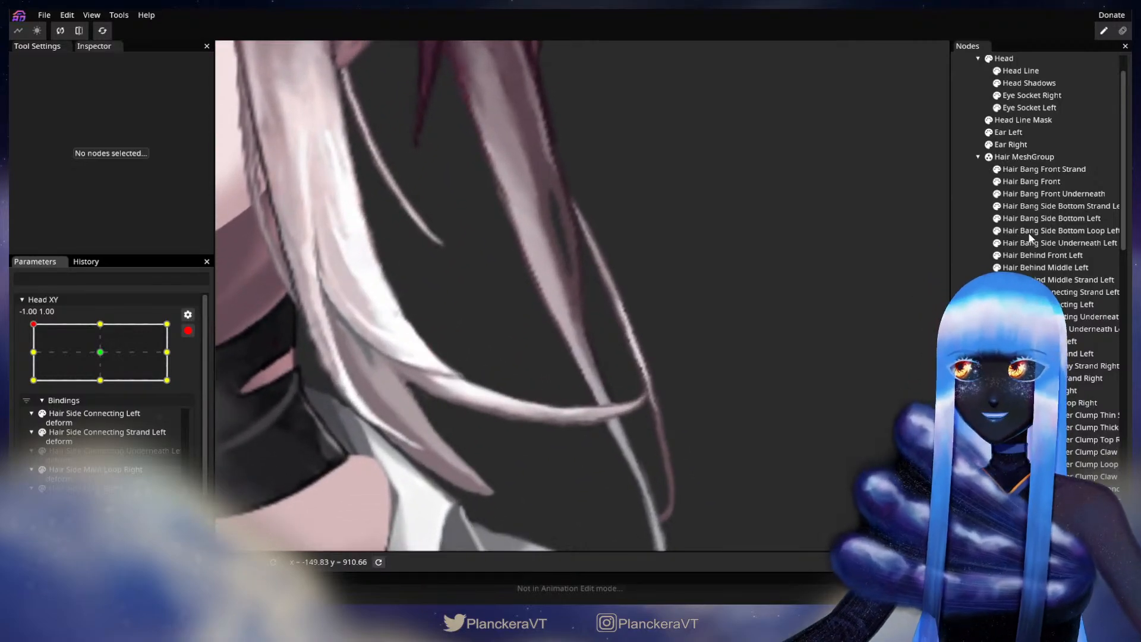
pyautogui.scroll(1, 581, 378)
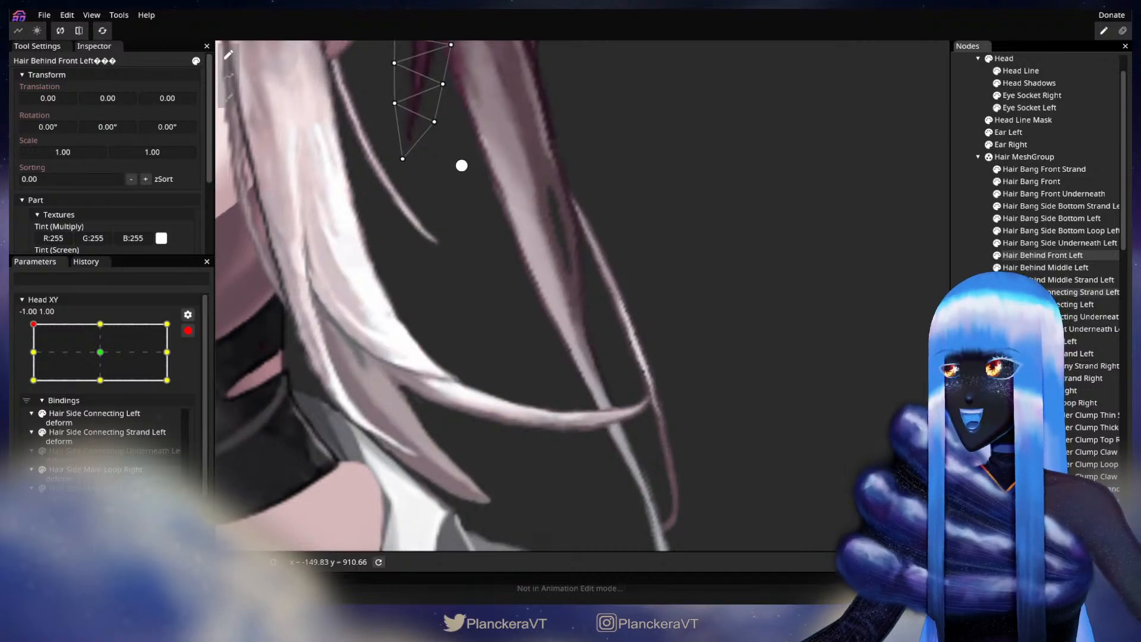
pyautogui.click(1047, 269)
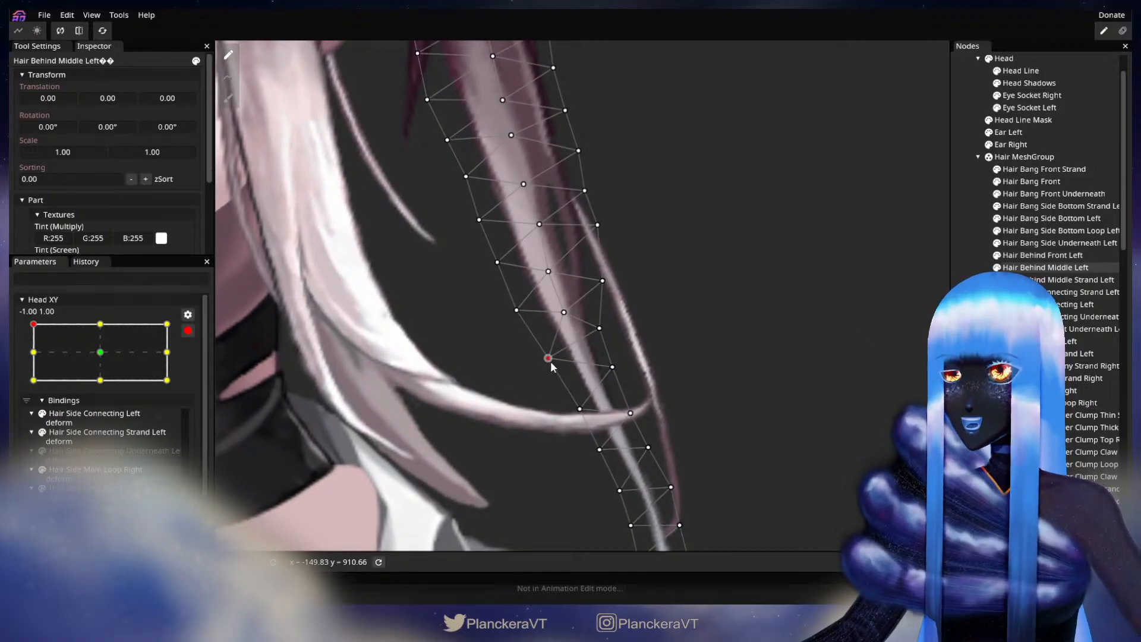
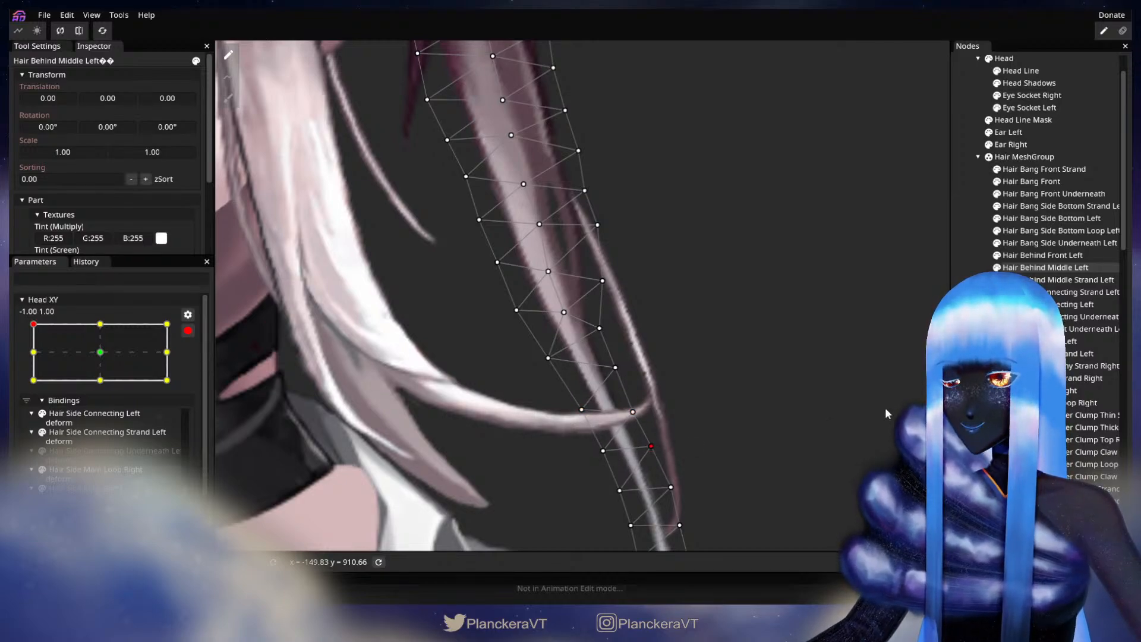
pyautogui.click(862, 419)
# - Disarm Head XY and preview how the lower left strand moves near -1.00, 1.00
pyautogui.scroll(4, 716, 419)
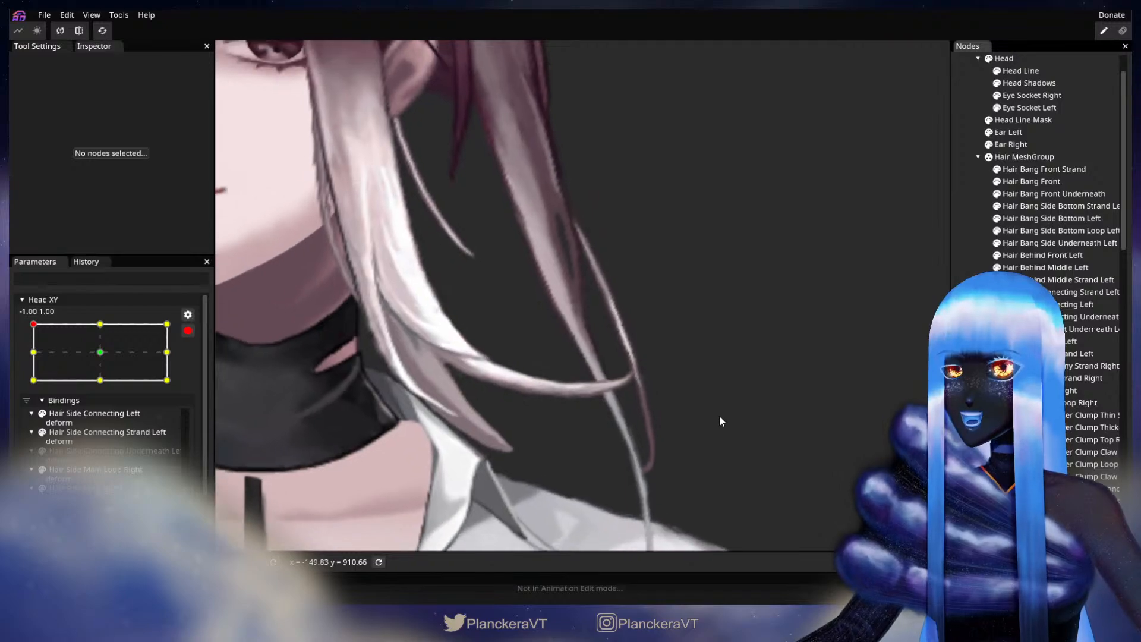
pyautogui.scroll(-5, 719, 416)
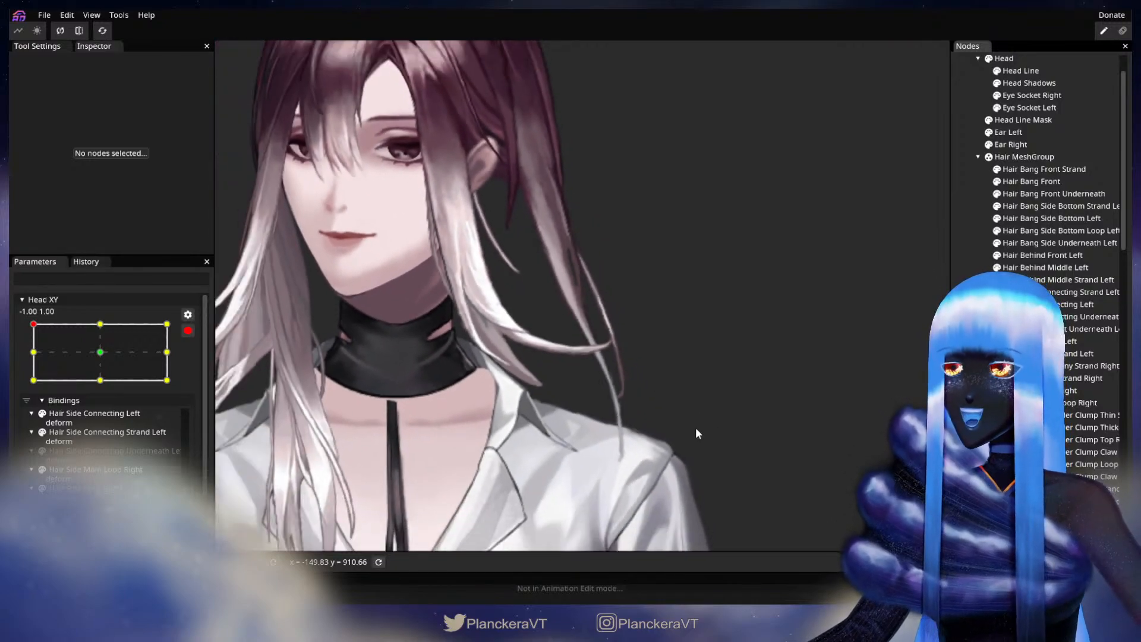
pyautogui.scroll(-1, 697, 432)
pyautogui.click(188, 330)
pyautogui.moveTo(43, 352)
pyautogui.mouseDown()
pyautogui.moveTo(33, 387)
pyautogui.moveTo(33, 358)
pyautogui.mouseUp()
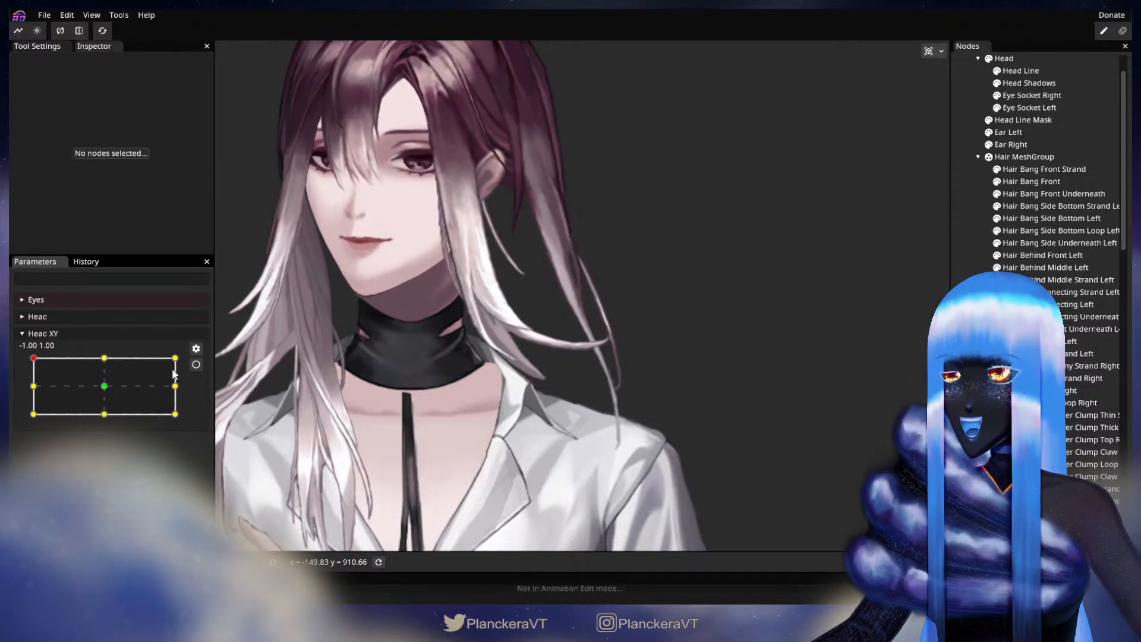
# - Re-arm Head XY at -1.00, 1.00, nudge Hair Behind Middle Left's centre and outer vertices above the side-lock crossing outward, and deselect it
pyautogui.click(196, 364)
pyautogui.scroll(3, 634, 336)
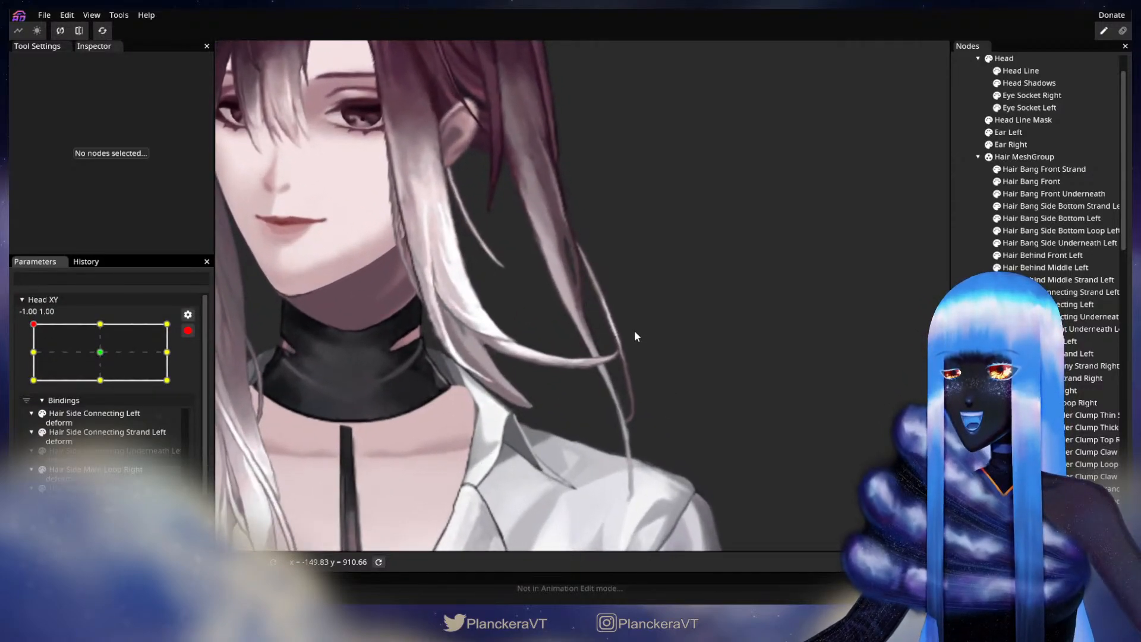
pyautogui.scroll(5, 634, 337)
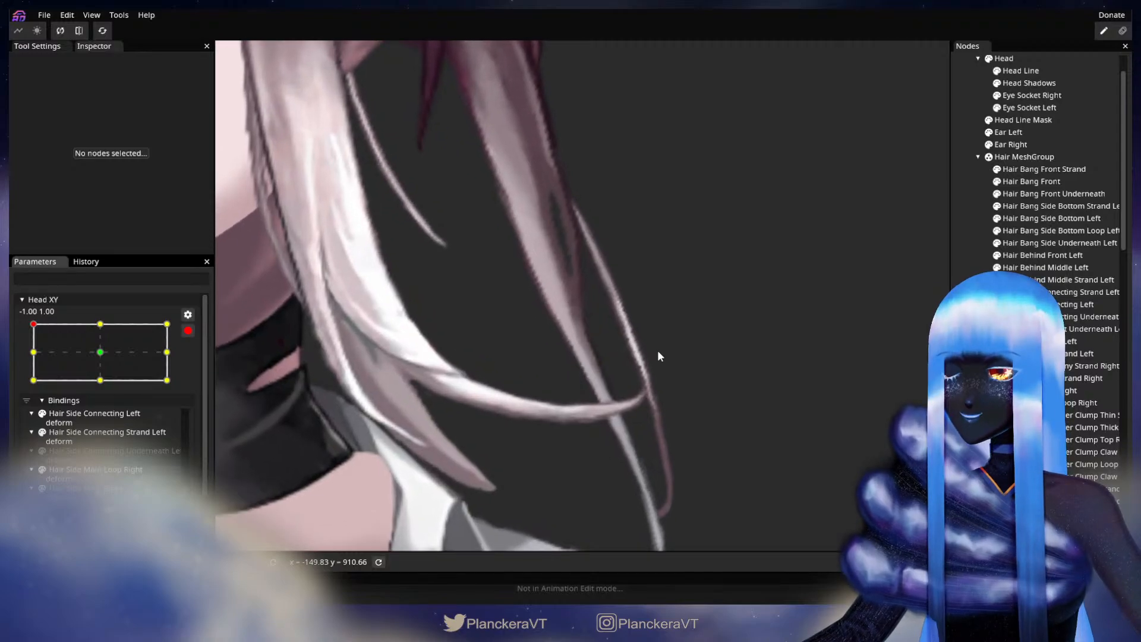
pyautogui.scroll(2, 657, 355)
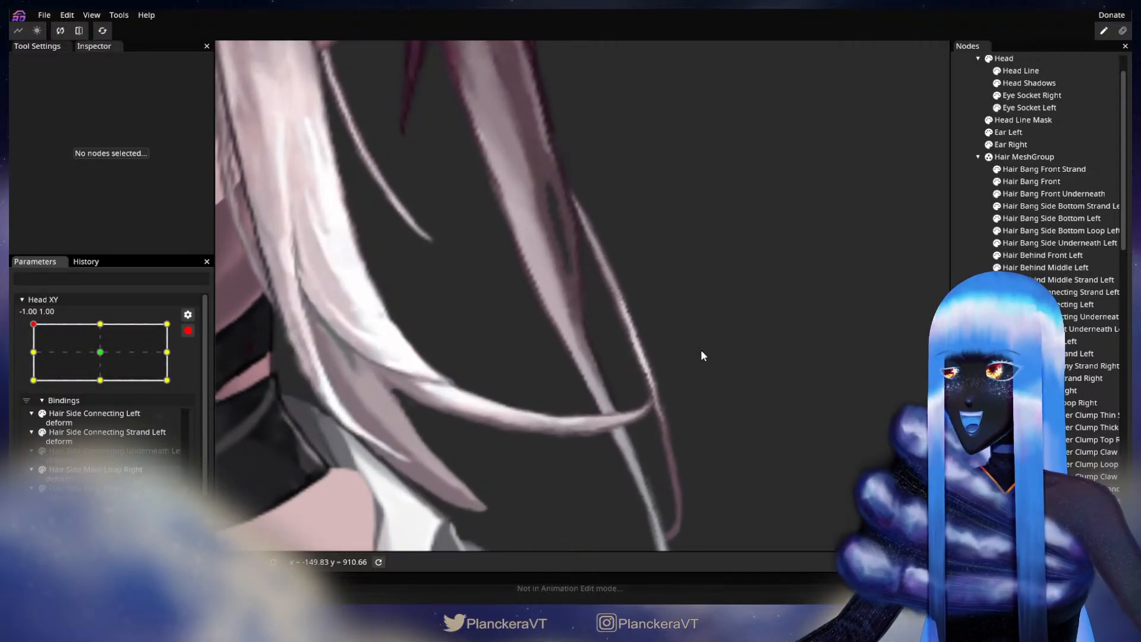
pyautogui.click(1061, 267)
pyautogui.click(564, 315)
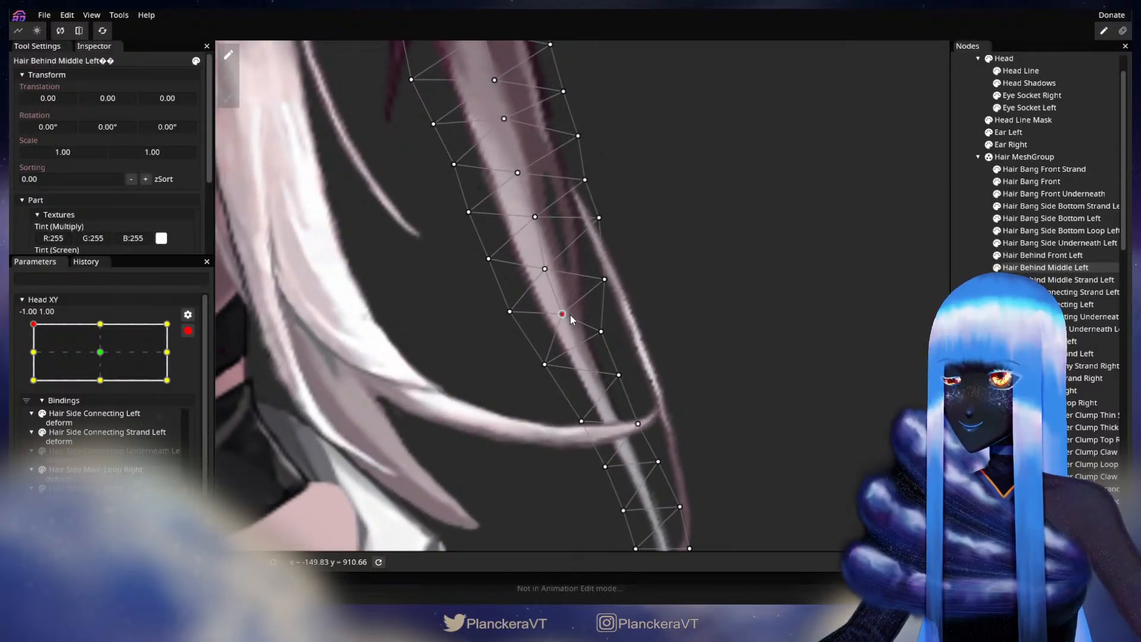
pyautogui.click(601, 330)
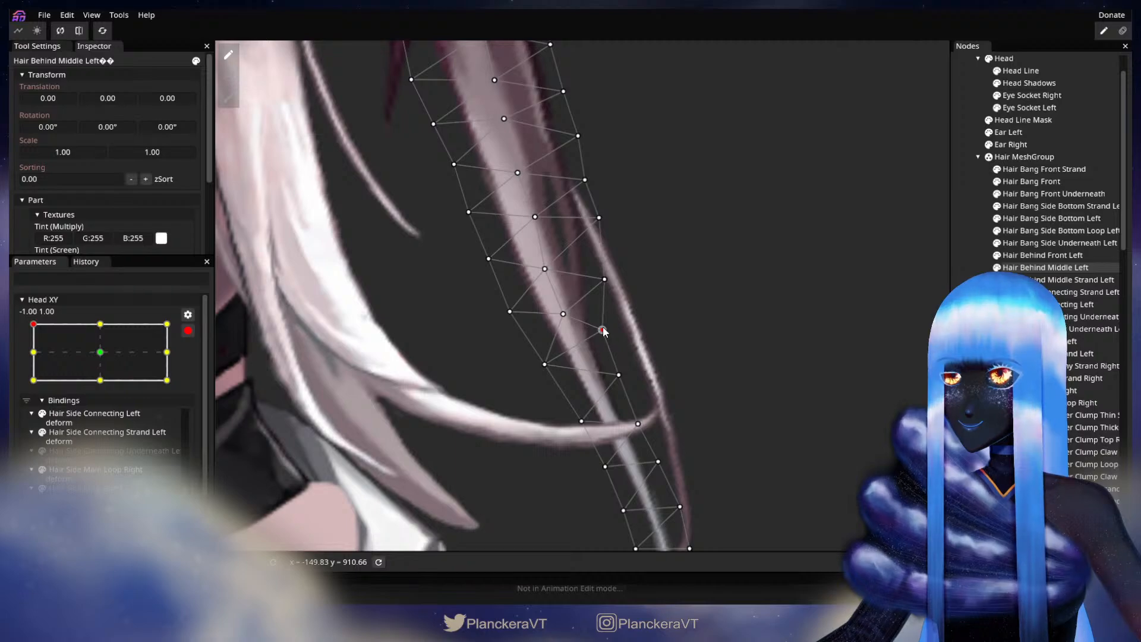
pyautogui.click(733, 398)
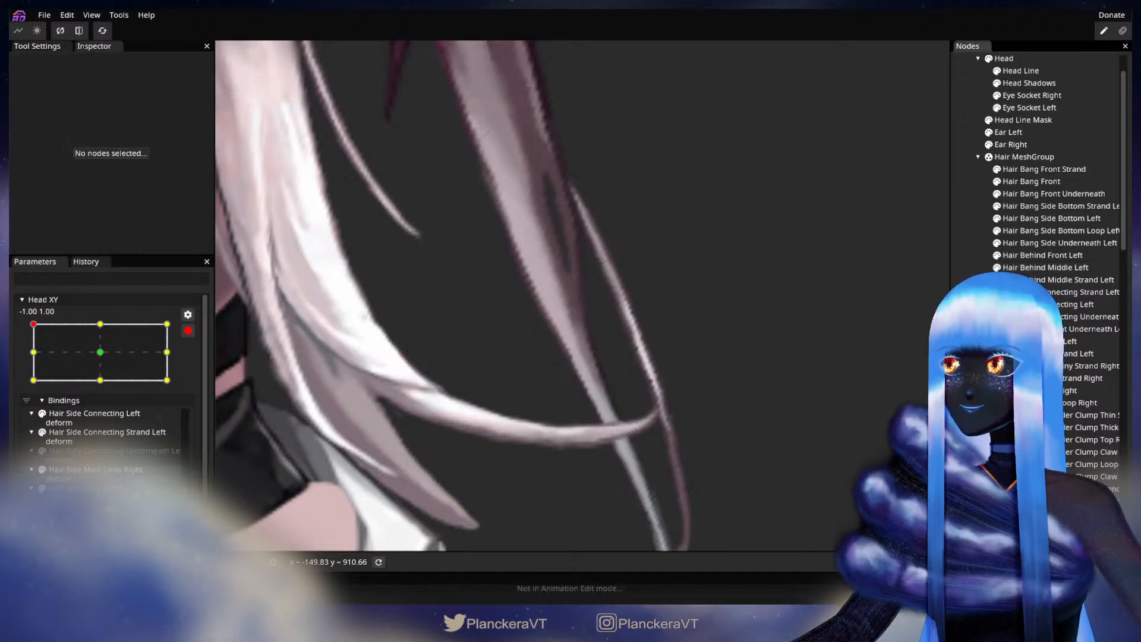
# - Disarm Head XY and examine the whole head's hair motion along the edge between -1.00, 1.00 and -1.00, 0.00
pyautogui.scroll(-5, 745, 394)
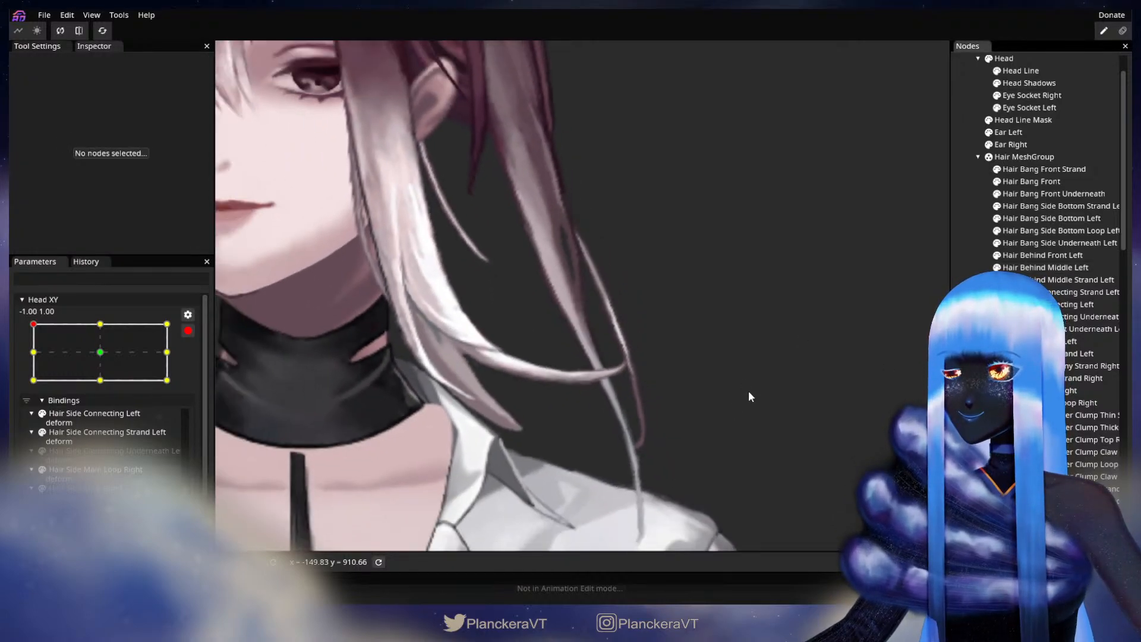
pyautogui.scroll(-5, 749, 394)
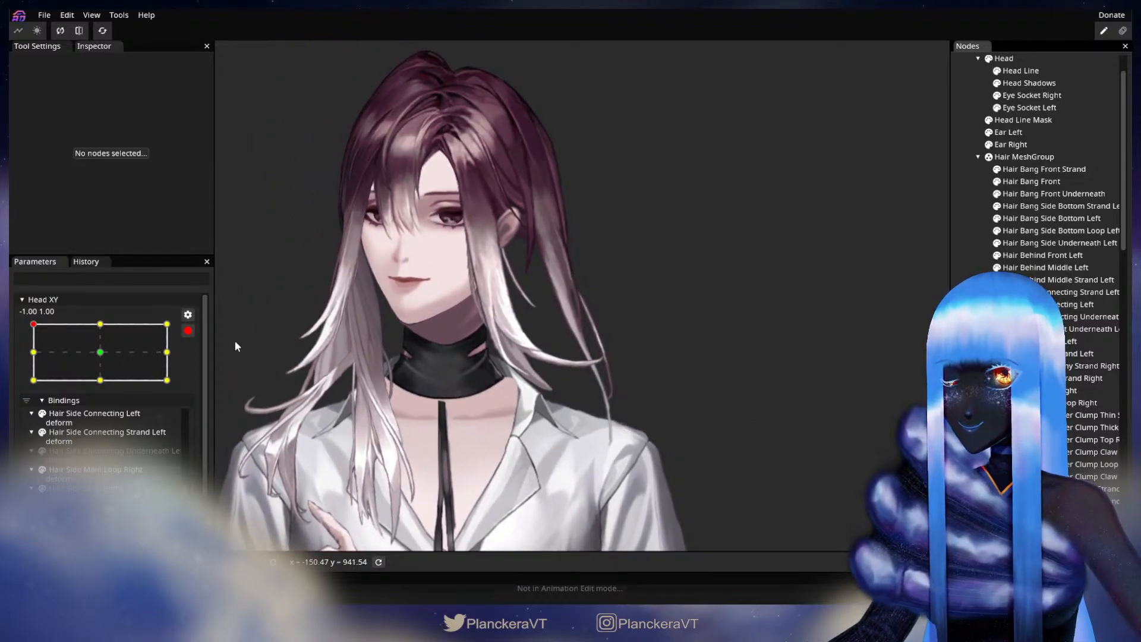
pyautogui.click(188, 331)
pyautogui.moveTo(30, 356)
pyautogui.mouseDown()
pyautogui.moveTo(30, 383)
pyautogui.moveTo(31, 357)
pyautogui.mouseUp()
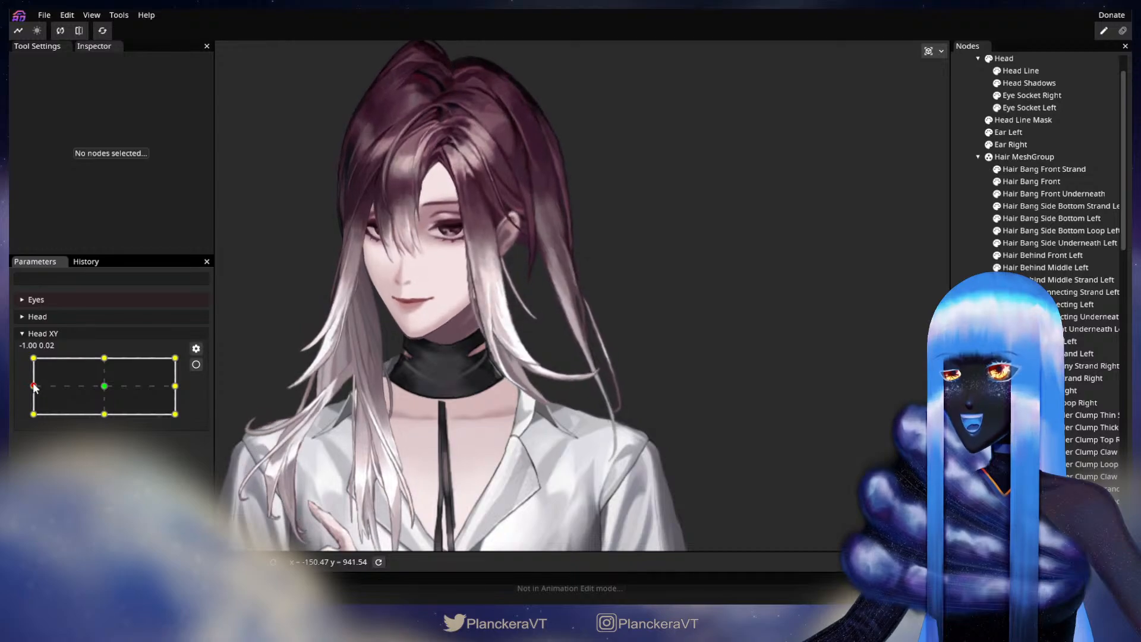
# - Arm Head XY at -1.00, 1.00, refine Hair Behind Middle Left's outer contour where the thin strand branches off, and deselect it
pyautogui.click(196, 364)
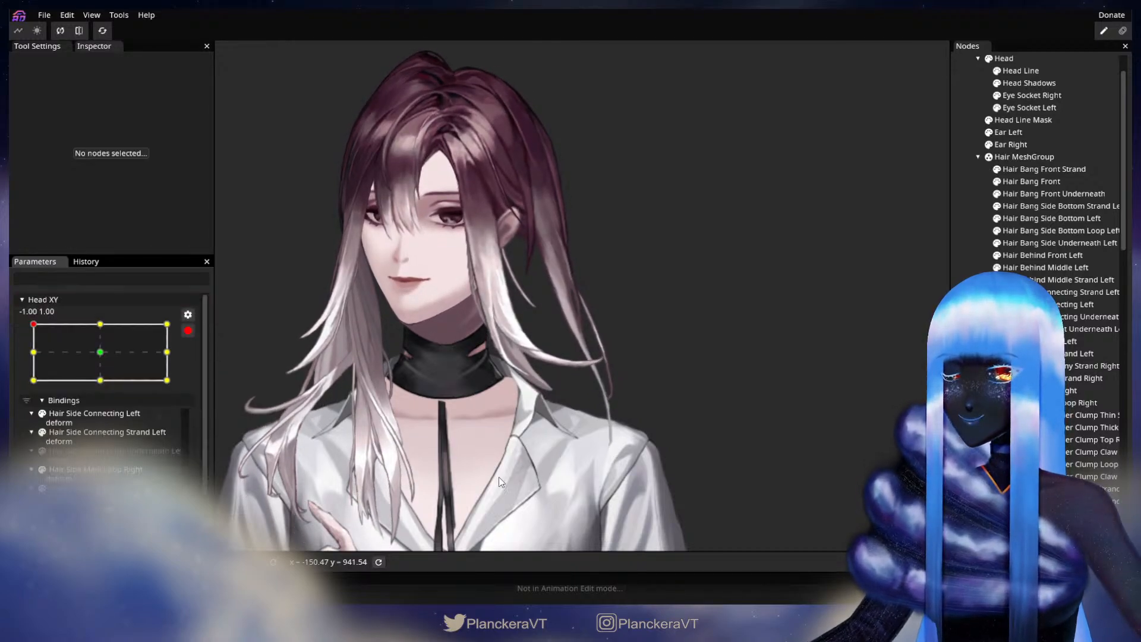
pyautogui.scroll(3, 501, 455)
pyautogui.scroll(5, 520, 455)
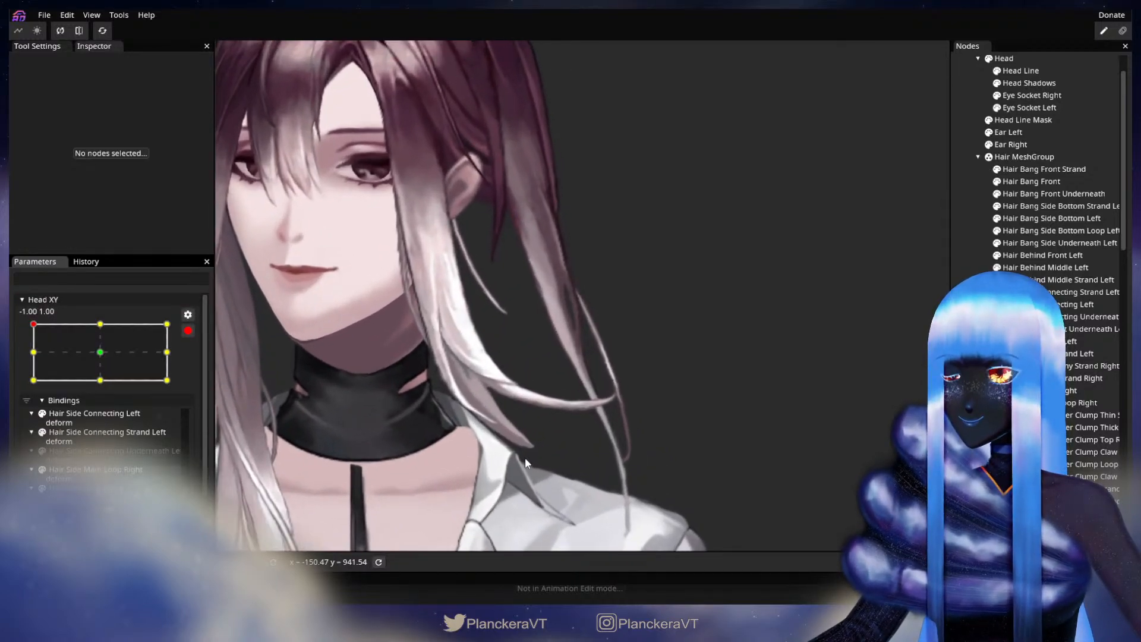
pyautogui.scroll(4, 526, 461)
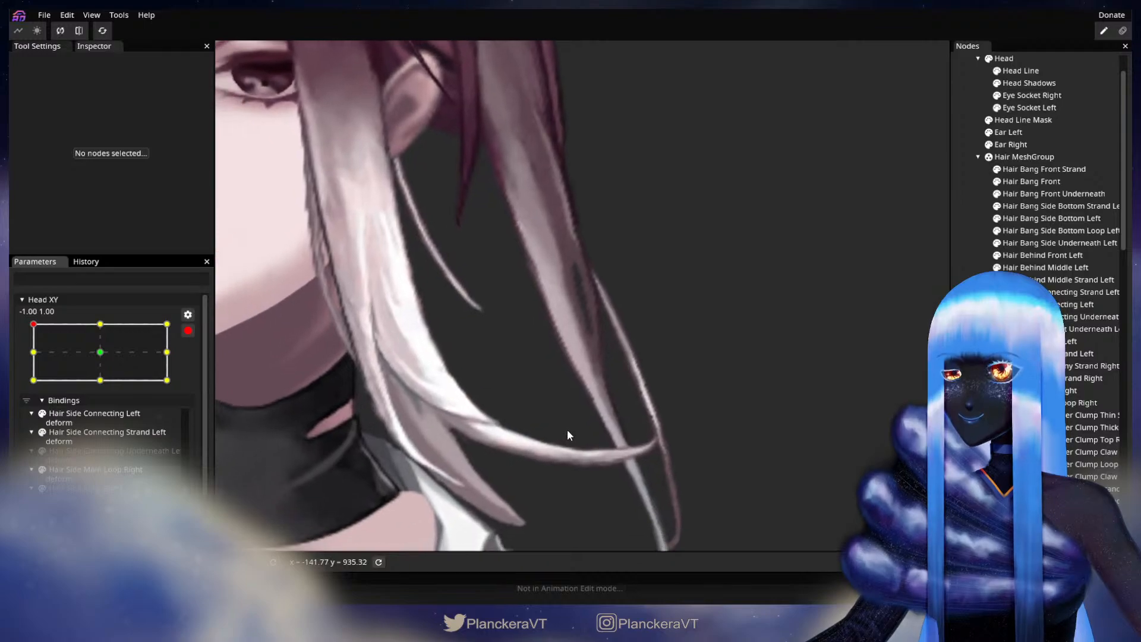
pyautogui.click(1044, 269)
pyautogui.scroll(2, 580, 352)
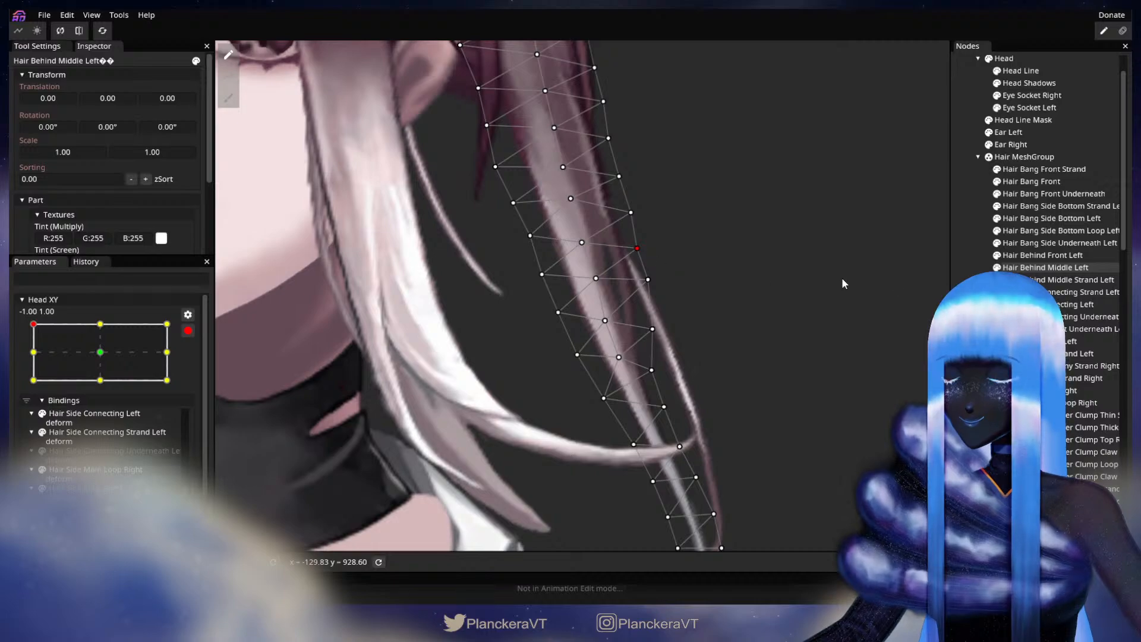
pyautogui.click(797, 280)
# - Disarm Head XY and preview the full head and hair around the -1.00, 1.00 corner
pyautogui.scroll(-8, 747, 399)
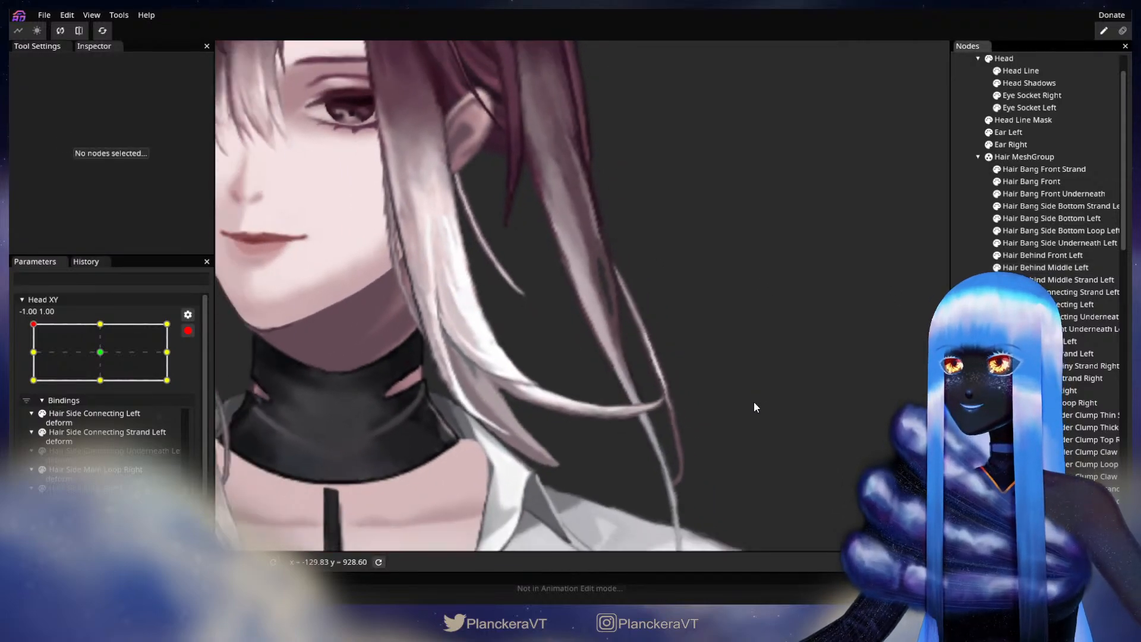
pyautogui.scroll(-8, 755, 404)
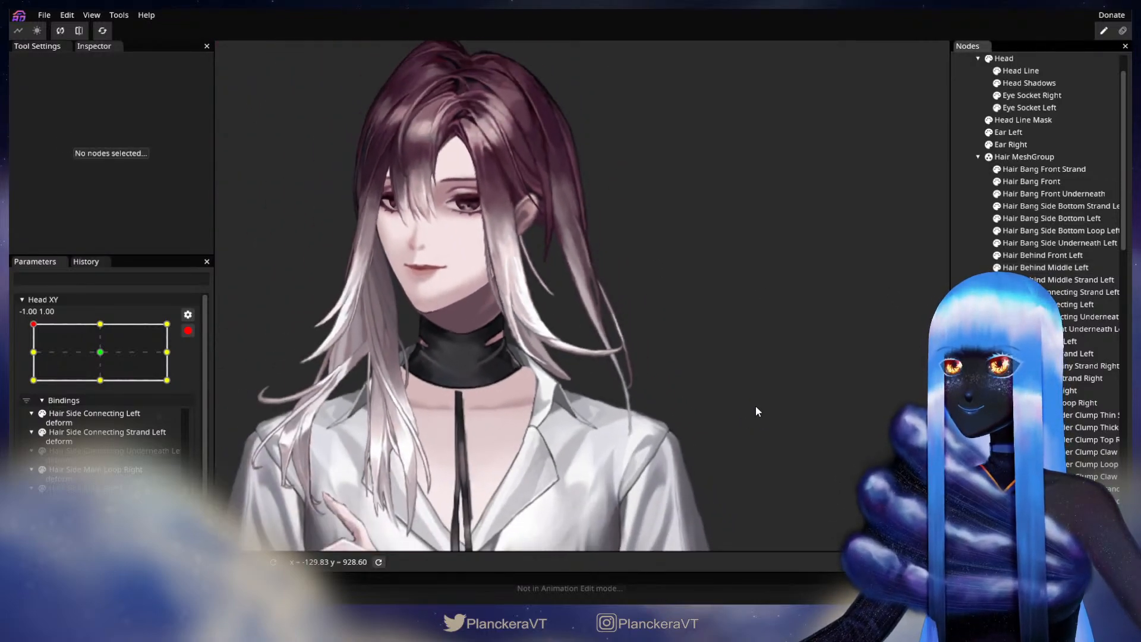
pyautogui.scroll(-5, 755, 407)
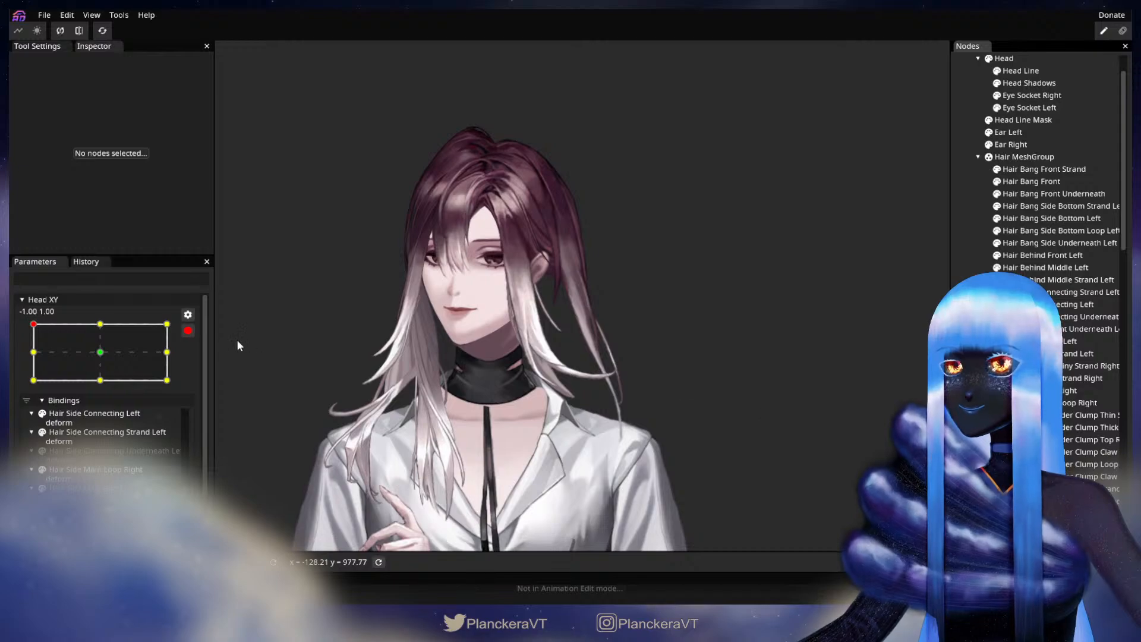
pyautogui.click(187, 330)
pyautogui.moveTo(34, 359)
pyautogui.mouseDown()
pyautogui.moveTo(31, 392)
pyautogui.moveTo(17, 354)
pyautogui.mouseUp()
# - Re-arm Head XY at -1.00, 1.00, fine-tune Hair Behind Middle Left's centre vertices beside the thin strand's branching point, and deselect it
pyautogui.click(196, 364)
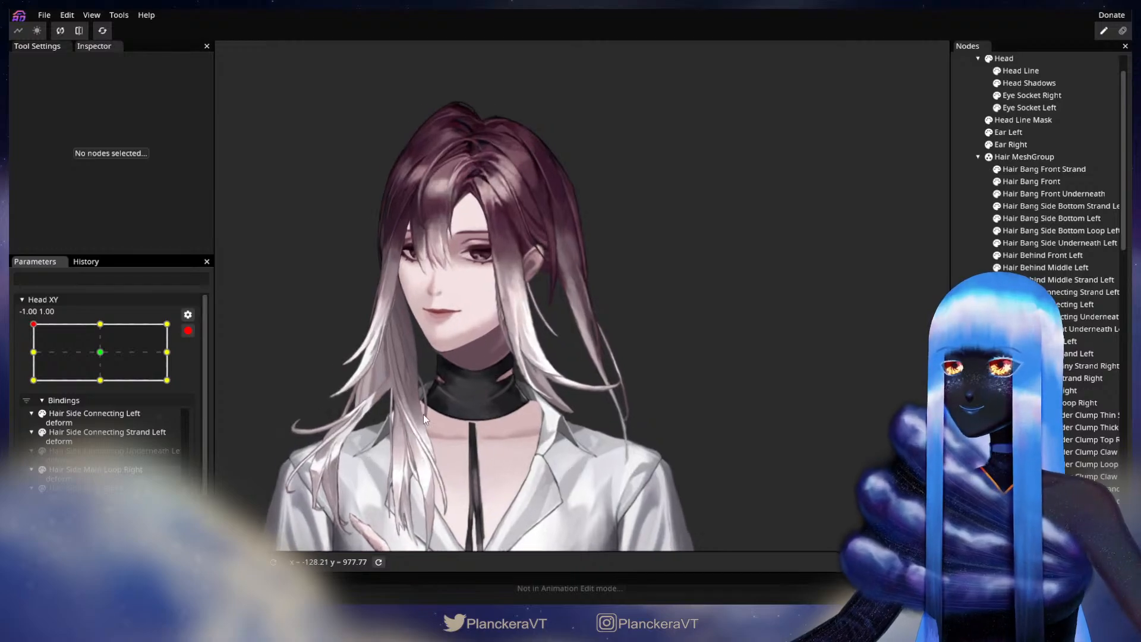
pyautogui.scroll(3, 576, 433)
pyautogui.scroll(5, 576, 432)
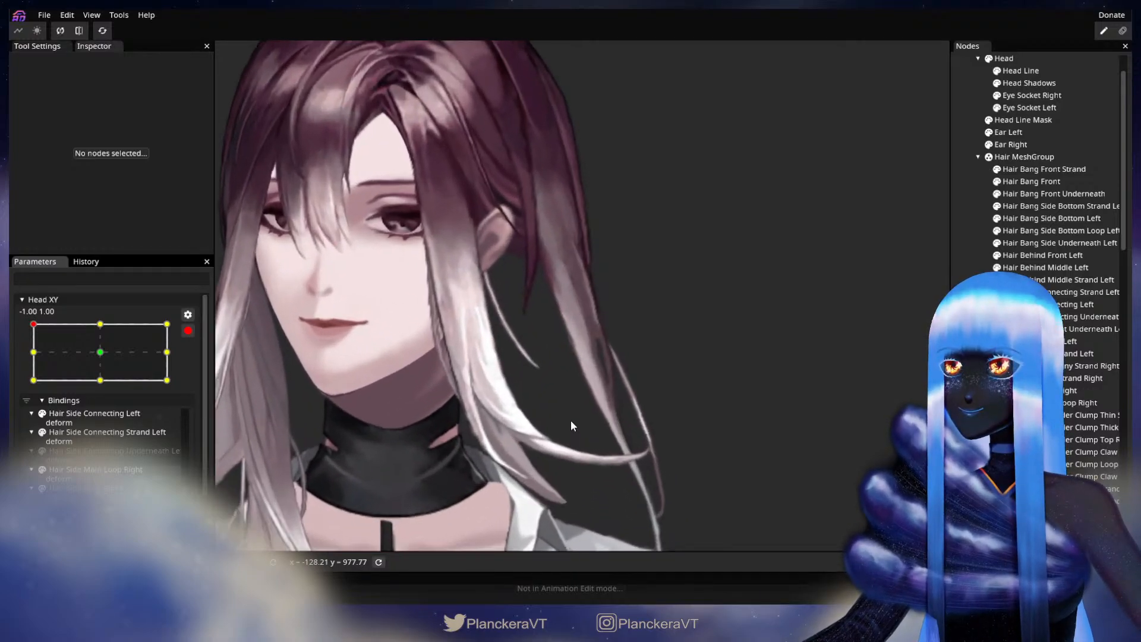
pyautogui.scroll(5, 596, 430)
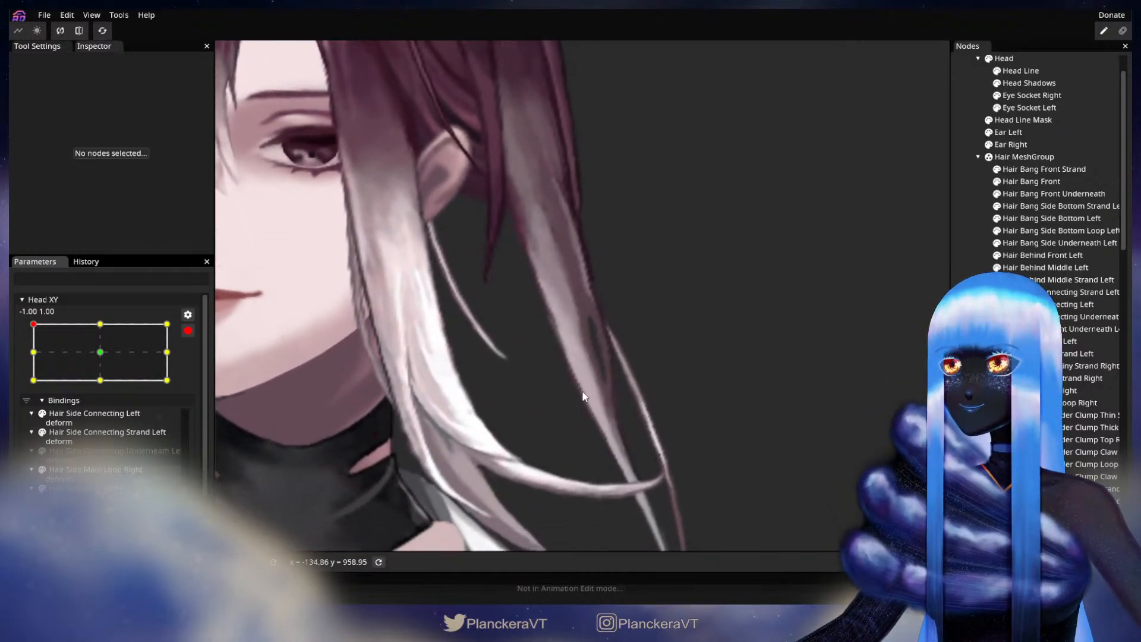
pyautogui.click(1045, 267)
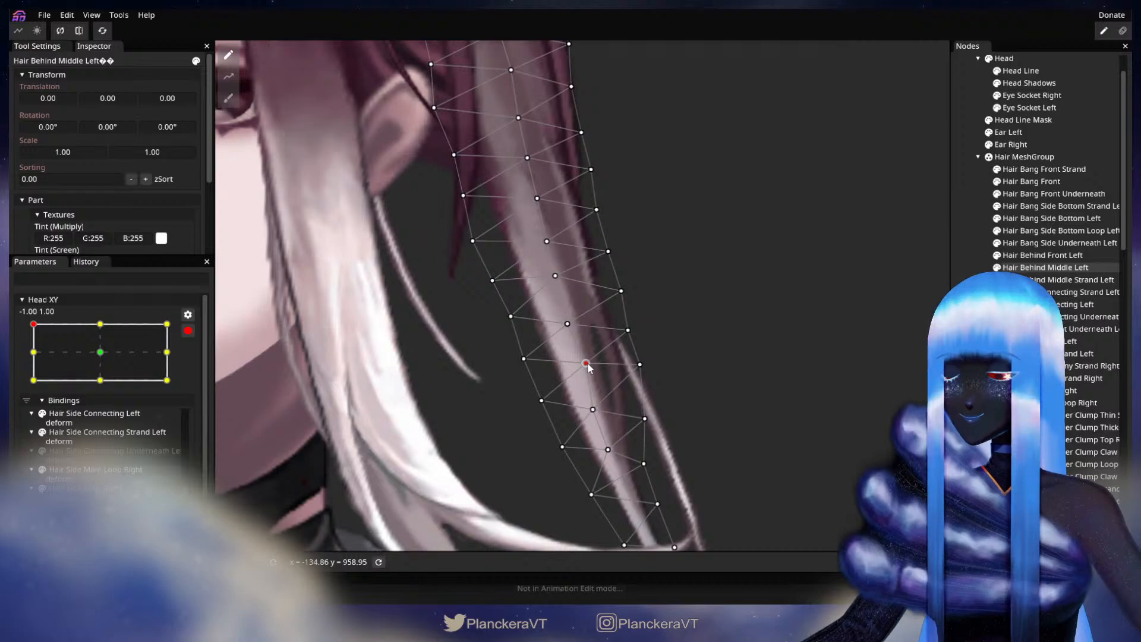
pyautogui.click(586, 363)
pyautogui.click(907, 363)
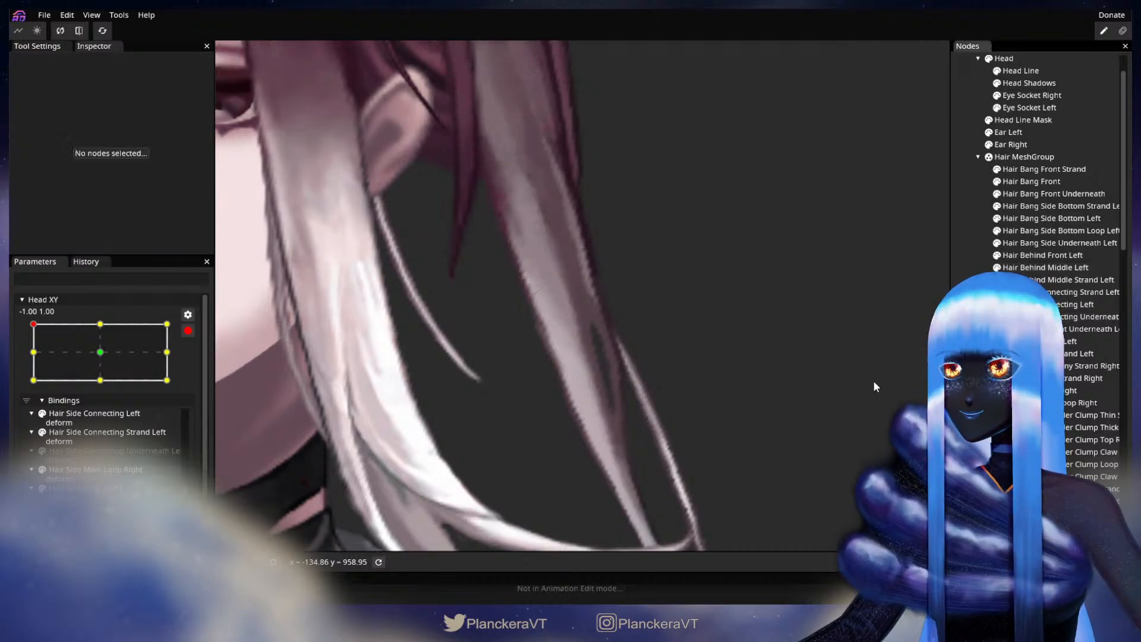
# - Disarm Head XY and examine the whole head's hair motion between -1.00, 1.00 and -1.00, 0.00
pyautogui.scroll(-5, 765, 415)
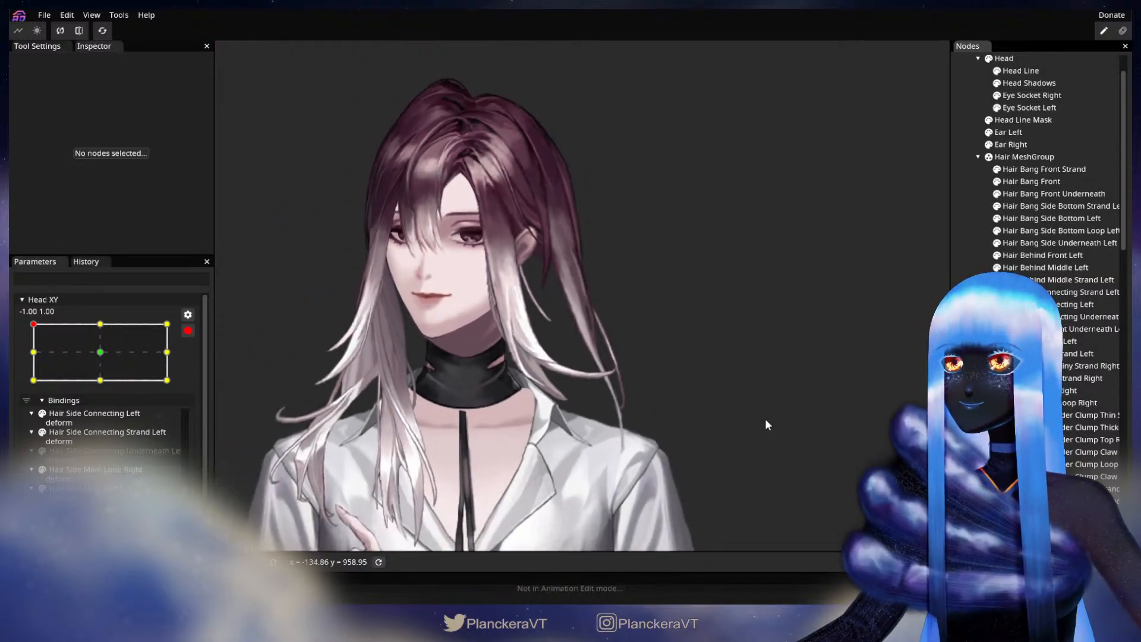
pyautogui.click(188, 330)
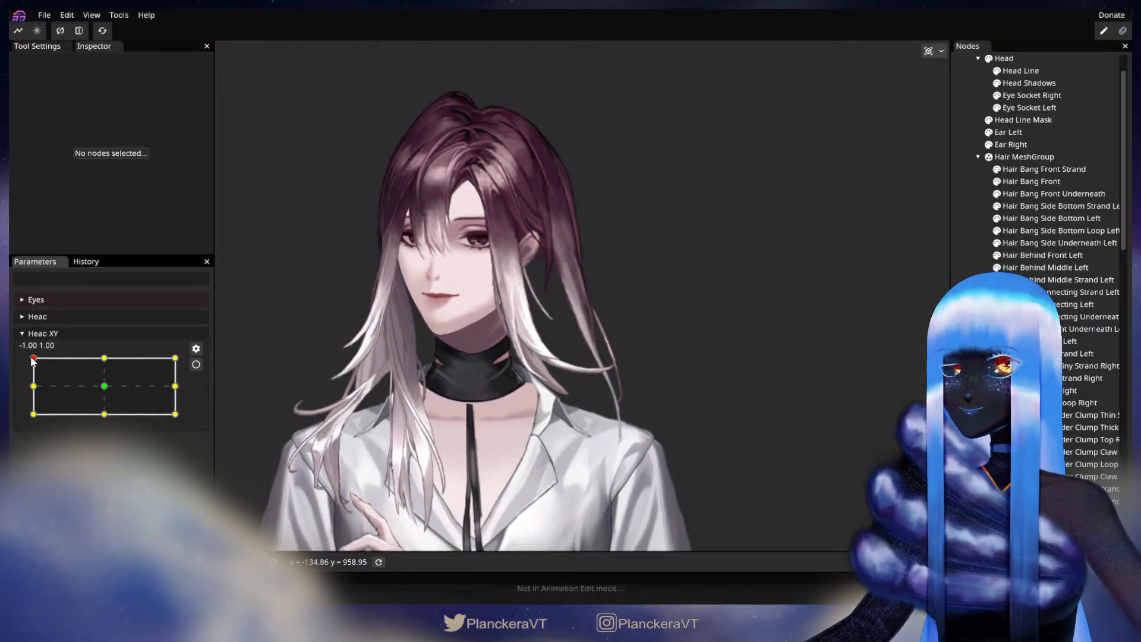
pyautogui.moveTo(30, 357)
pyautogui.mouseDown()
pyautogui.moveTo(30, 384)
pyautogui.moveTo(21, 358)
pyautogui.mouseUp()
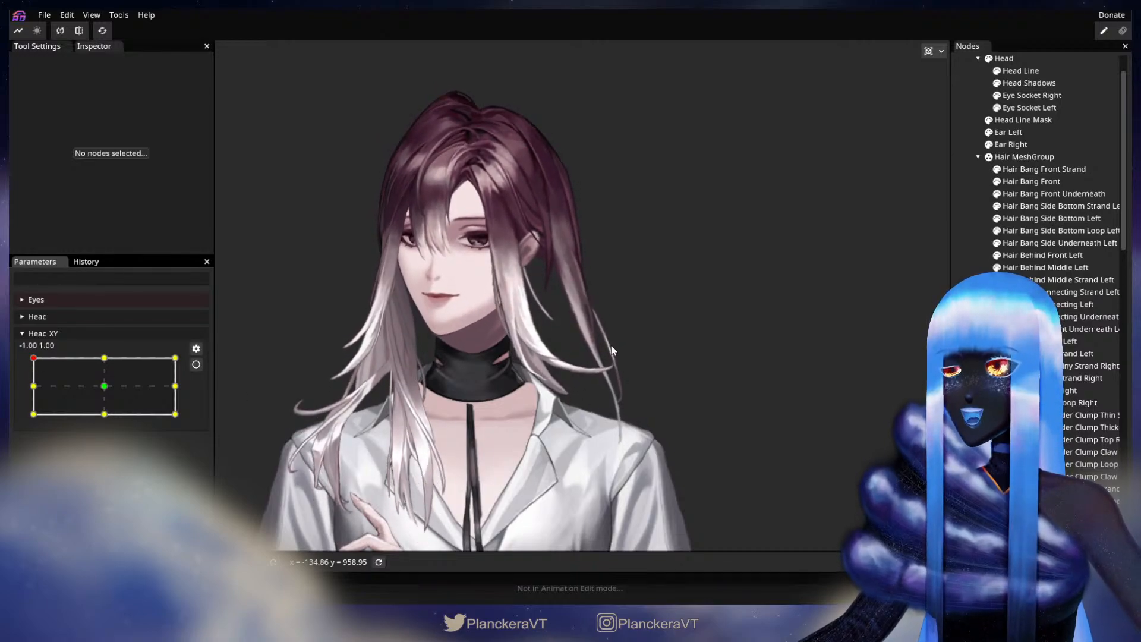
pyautogui.moveTo(557, 385); pyautogui.dragTo(507, 356)
pyautogui.click(34, 387)
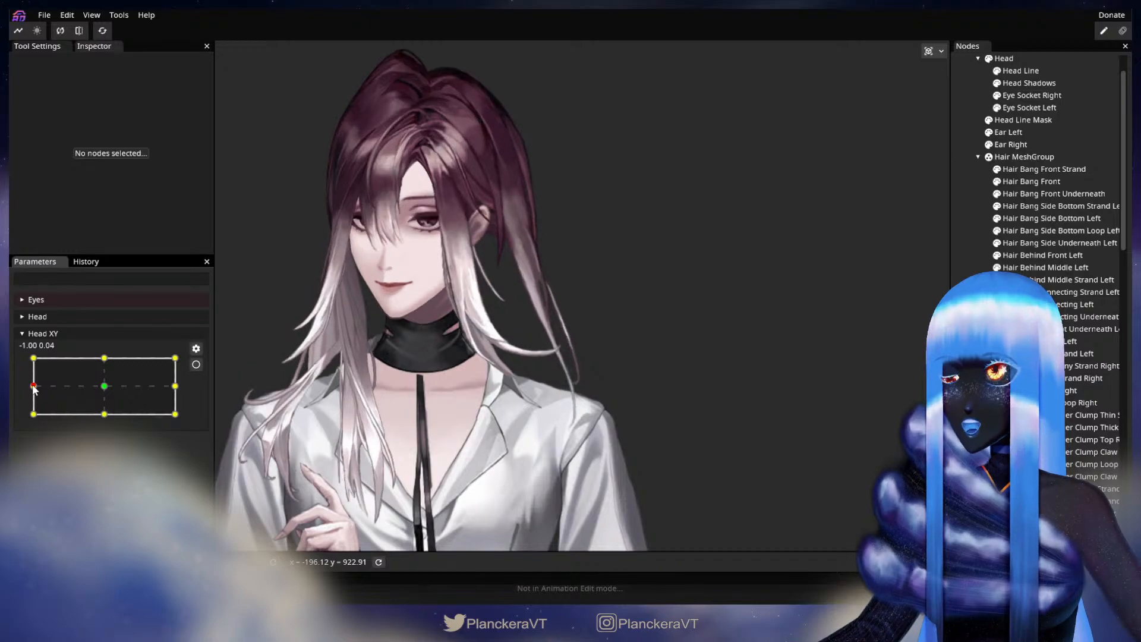
# - Arm Head XY at -1.00, 0.00, select Hair Behind Middle Strand Left from its bindings, and save the model
pyautogui.click(196, 364)
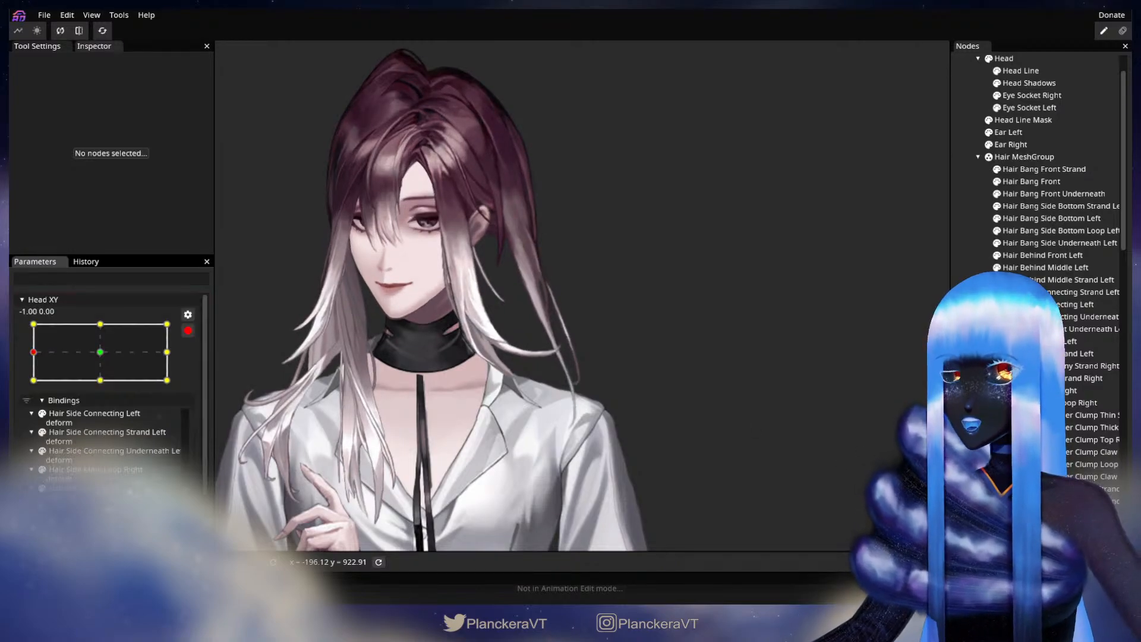
pyautogui.click(126, 471)
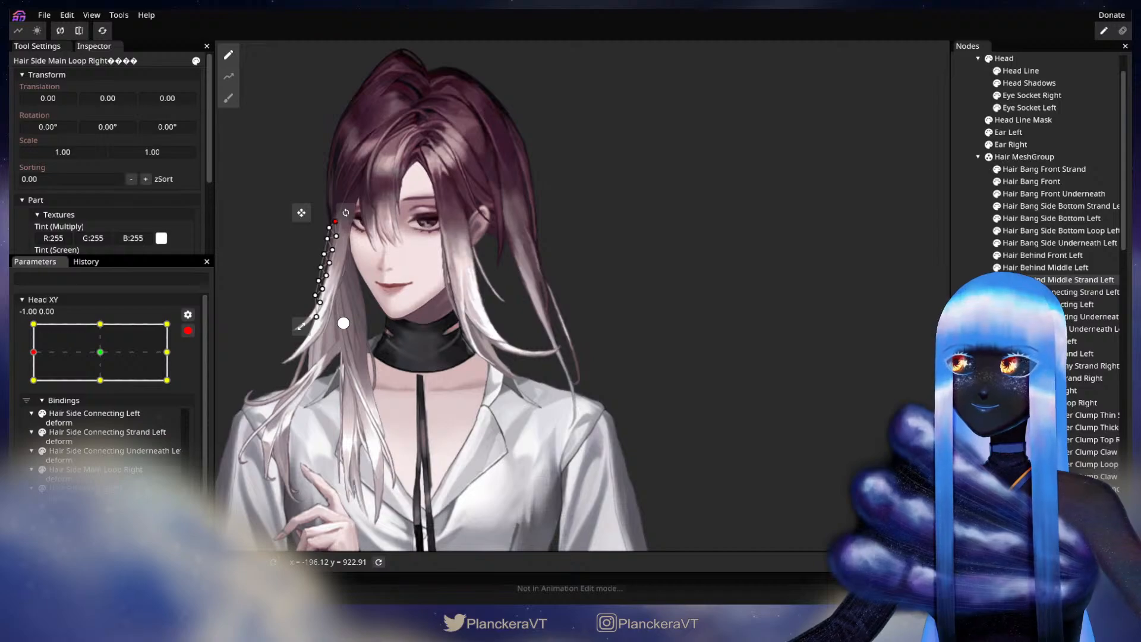
pyautogui.scroll(5, 157, 487)
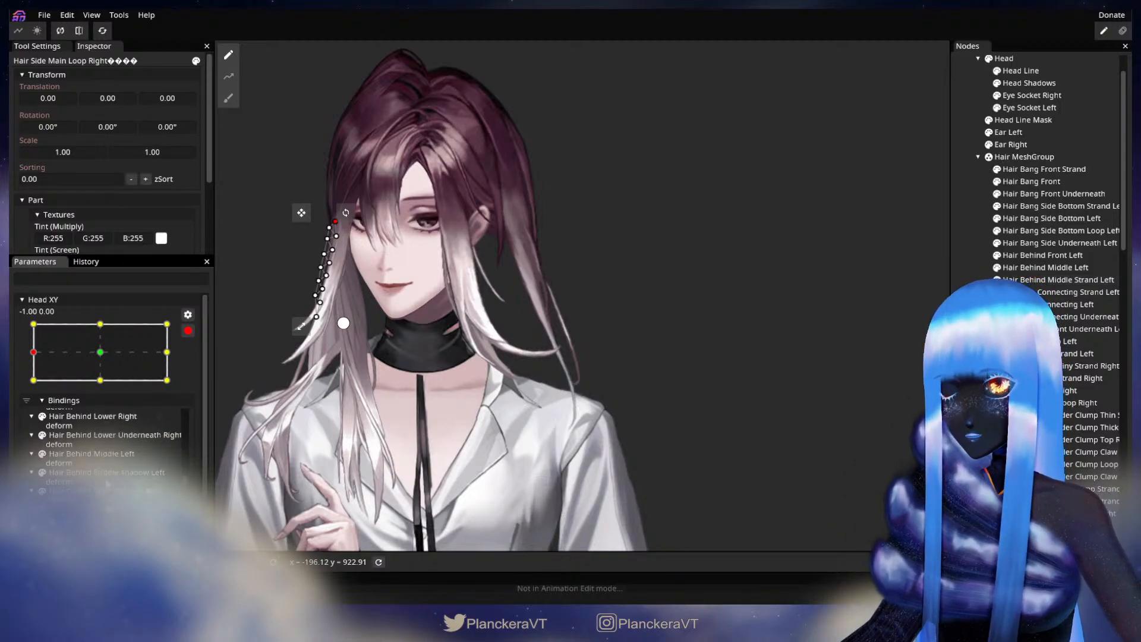
pyautogui.click(154, 492)
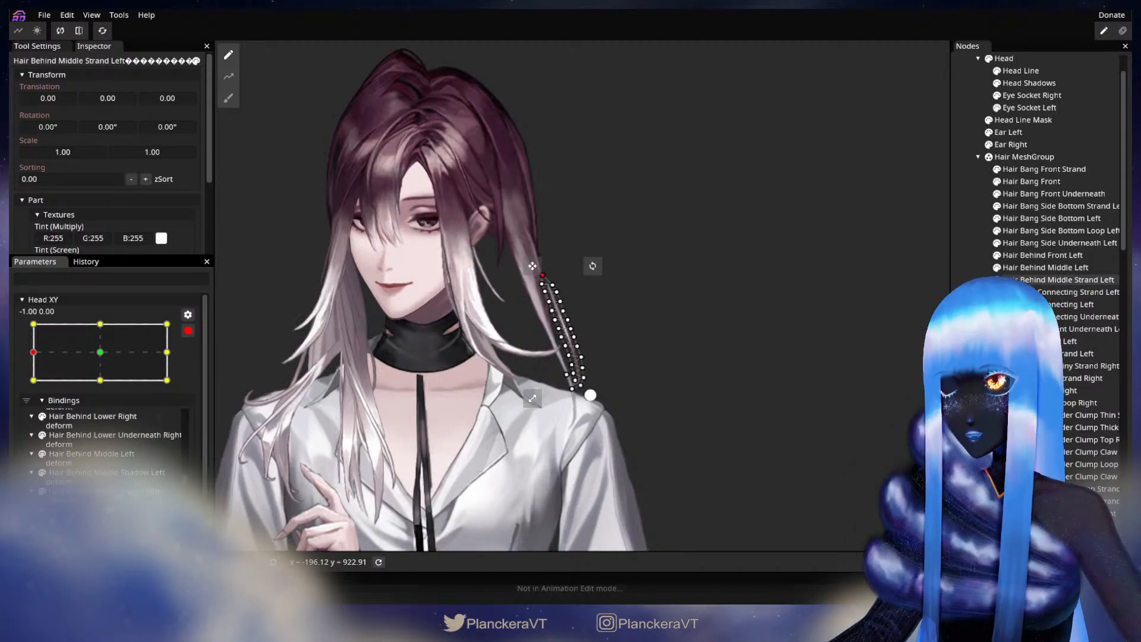
pyautogui.hotkey('ctrl', 's')
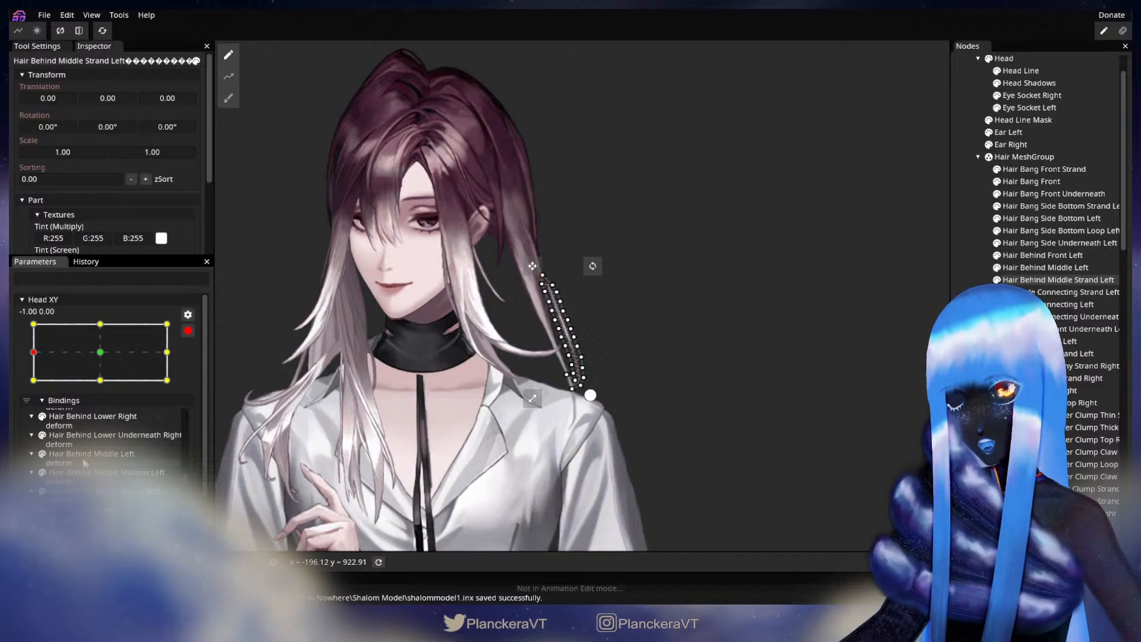
# - At Head XY -1.00, 1.00, shift all of Hair Behind Middle Strand Left's vertices up and inward onto the main lock, and deselect it
pyautogui.moveTo(34, 340); pyautogui.dragTo(33, 324)
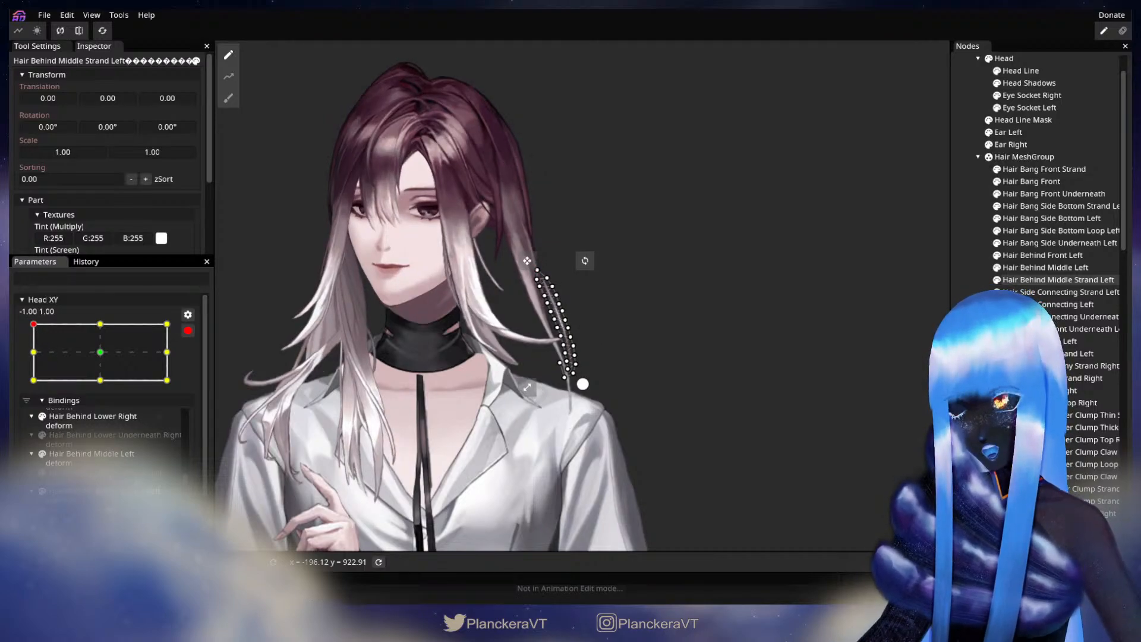
pyautogui.click(31, 352)
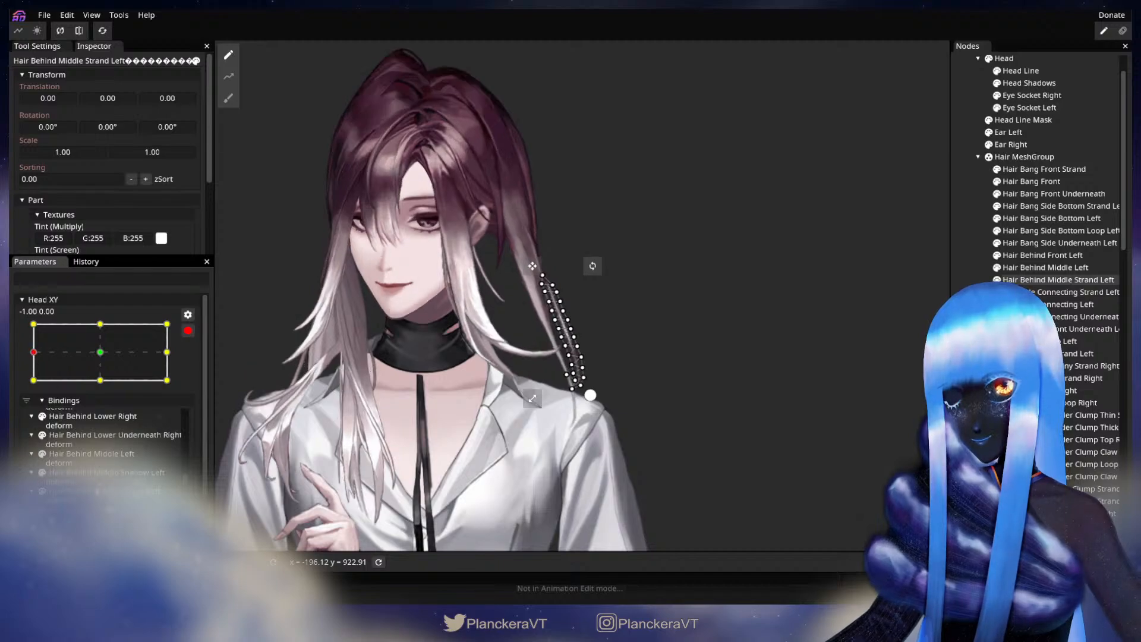
pyautogui.click(33, 325)
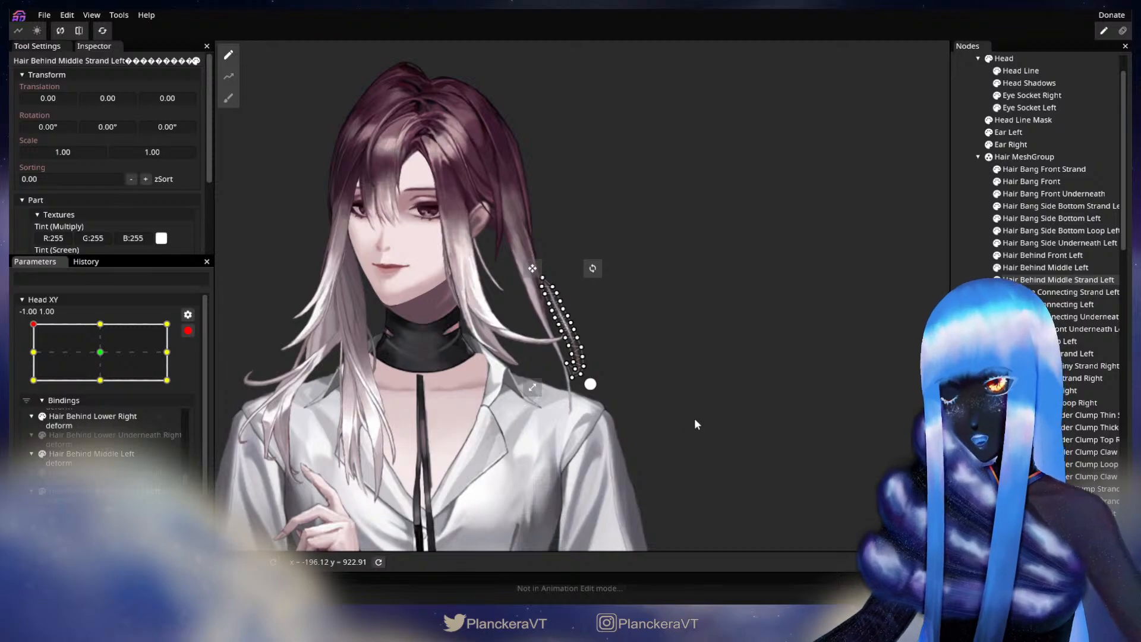
pyautogui.scroll(5, 695, 419)
pyautogui.moveTo(436, 197); pyautogui.dragTo(652, 454)
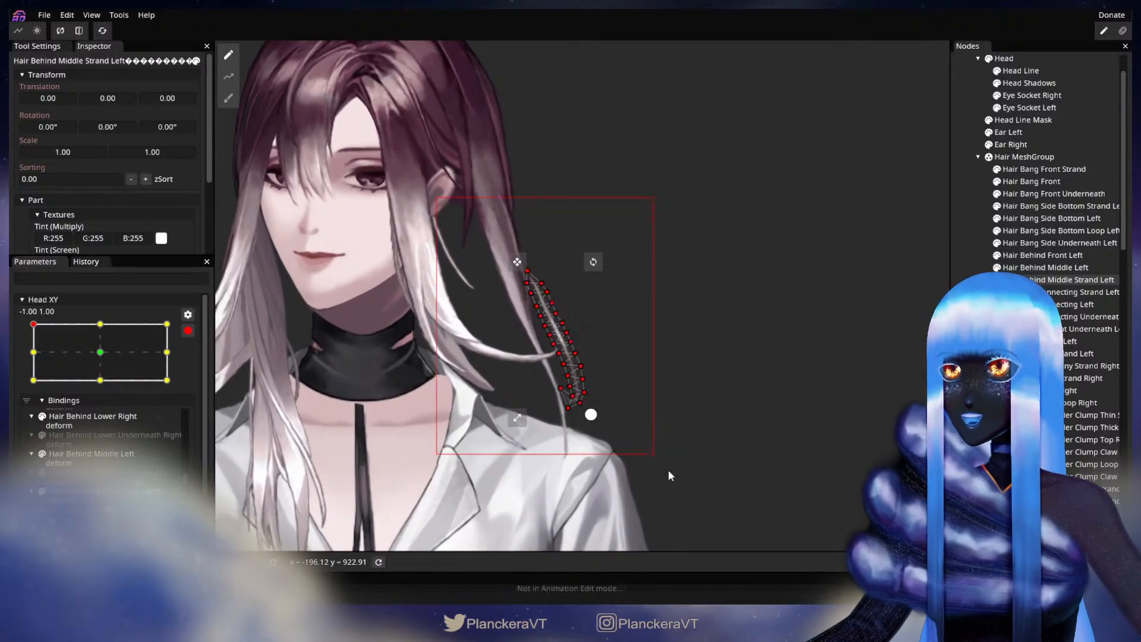
pyautogui.moveTo(517, 262); pyautogui.dragTo(508, 252)
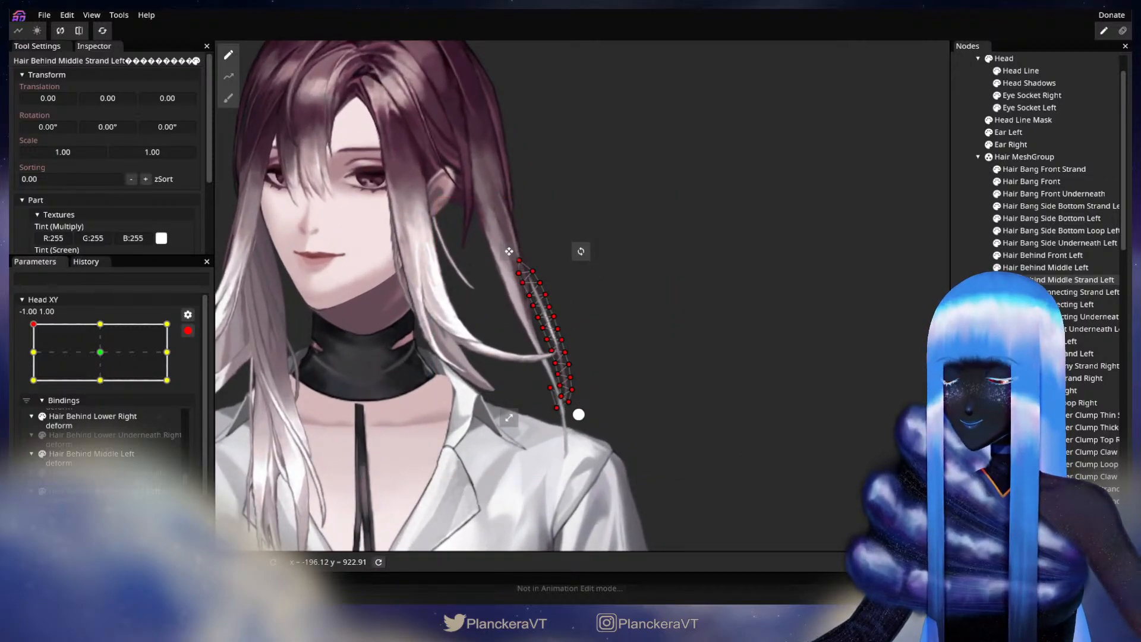
pyautogui.press('Right')
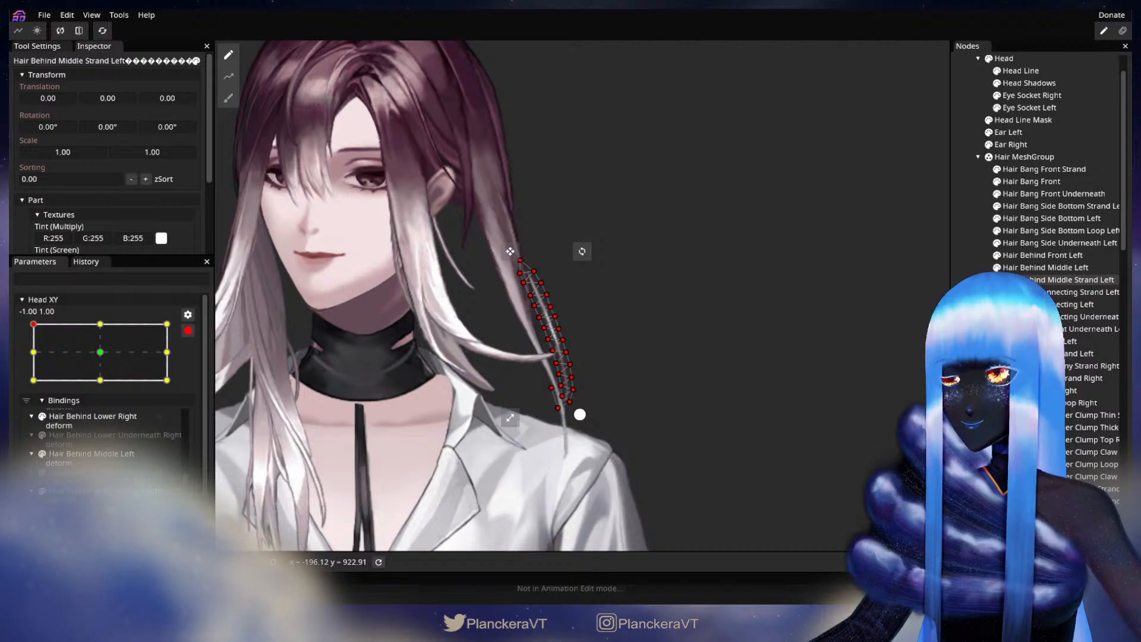
pyautogui.press('Left')
pyautogui.click(963, 397)
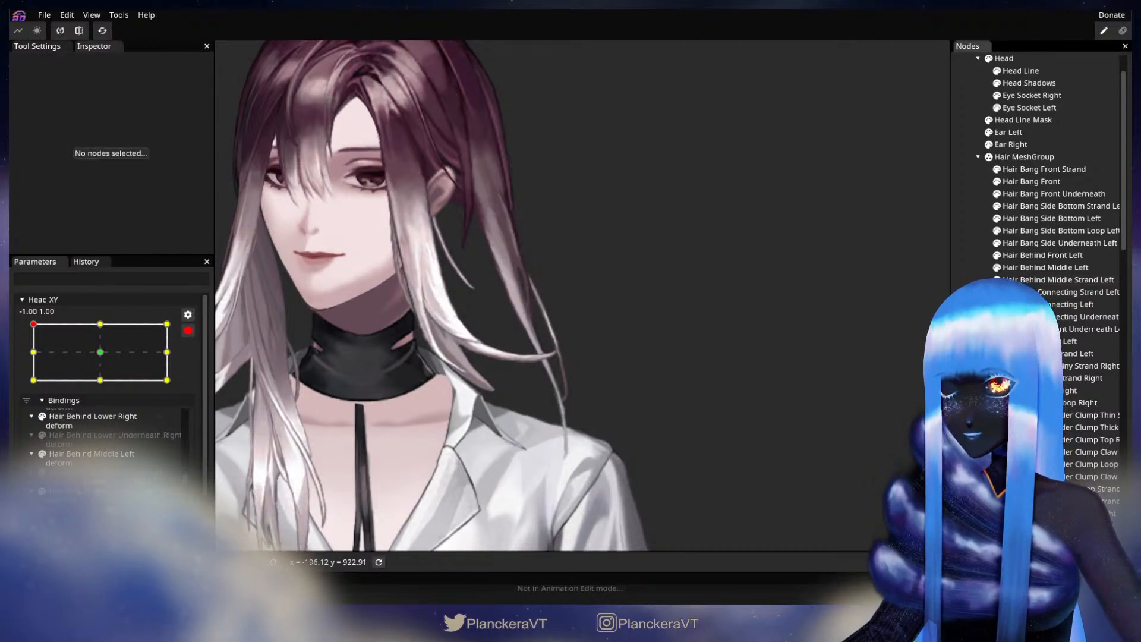
# - Examine the thin strand's attachment by previewing Head XY disarmed and comparing the armed keypoints -1.00, 0.00 and -1.00, 1.00
pyautogui.scroll(5, 466, 423)
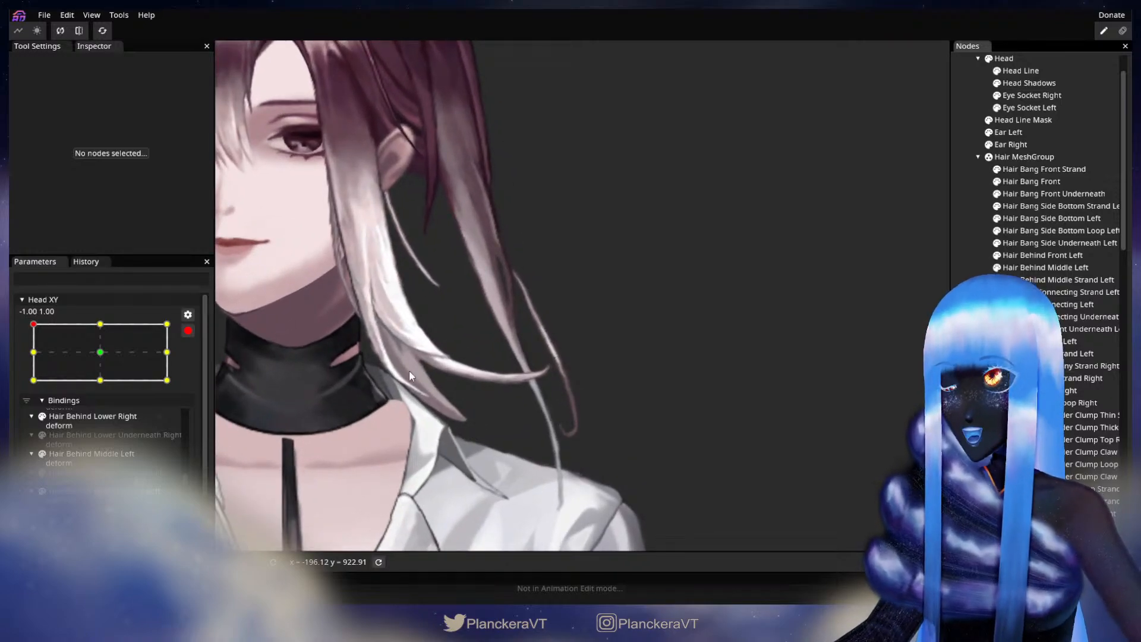
pyautogui.click(187, 330)
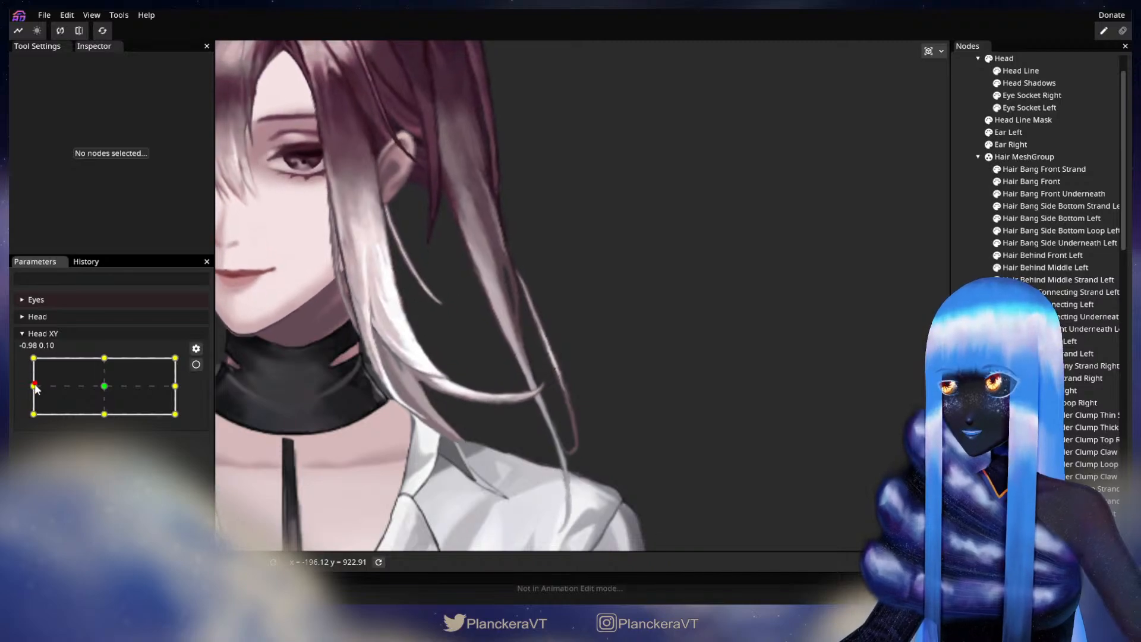
pyautogui.click(196, 364)
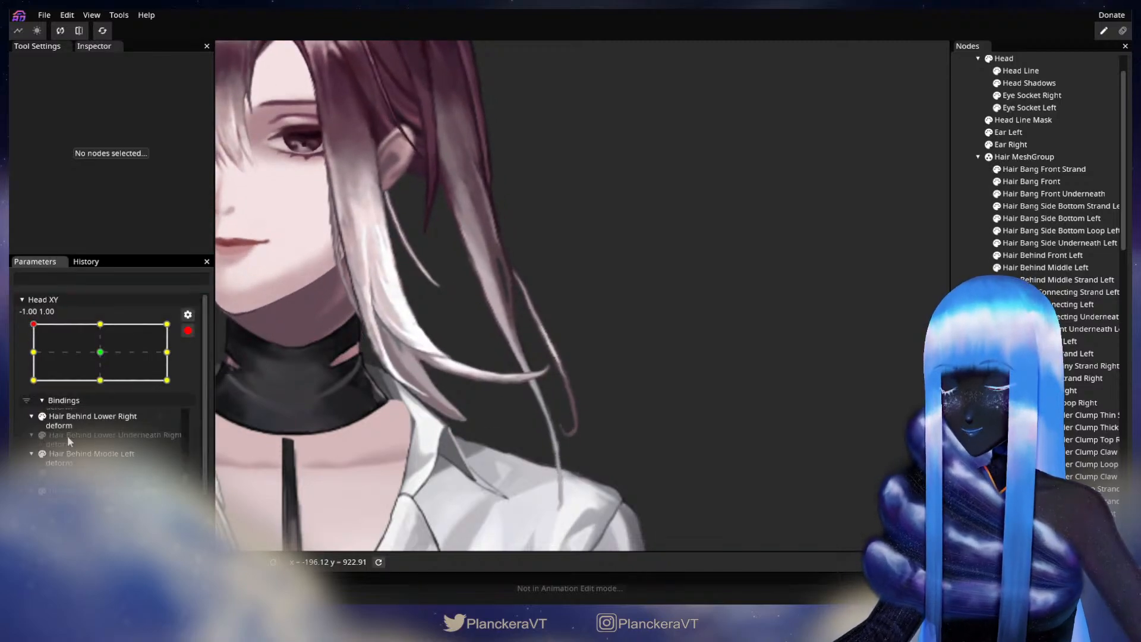
pyautogui.click(32, 352)
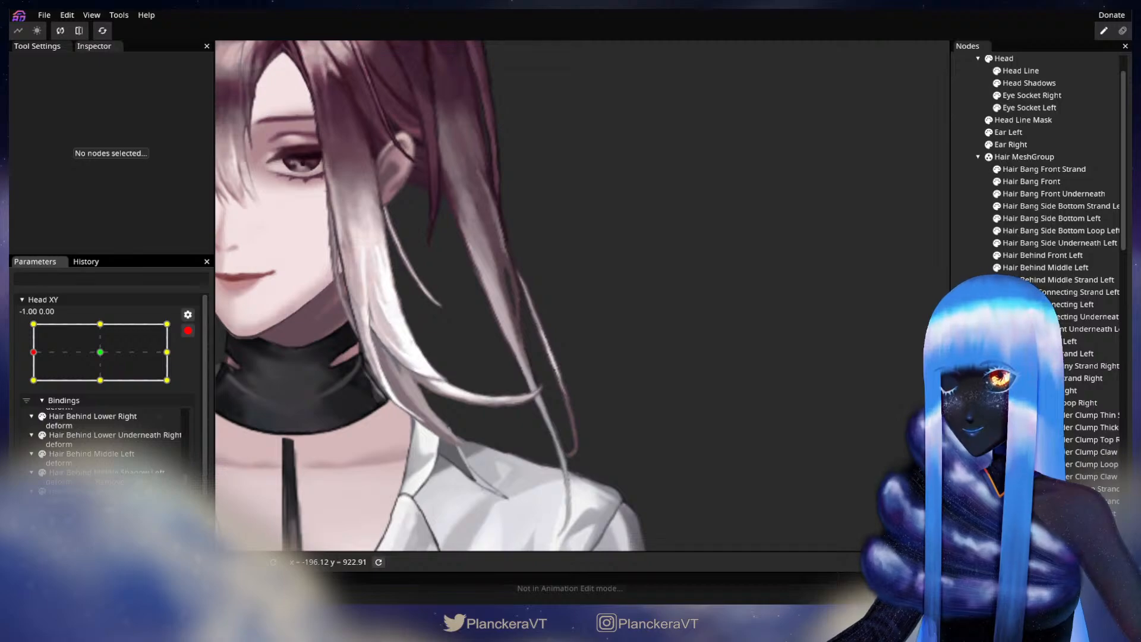
pyautogui.click(33, 324)
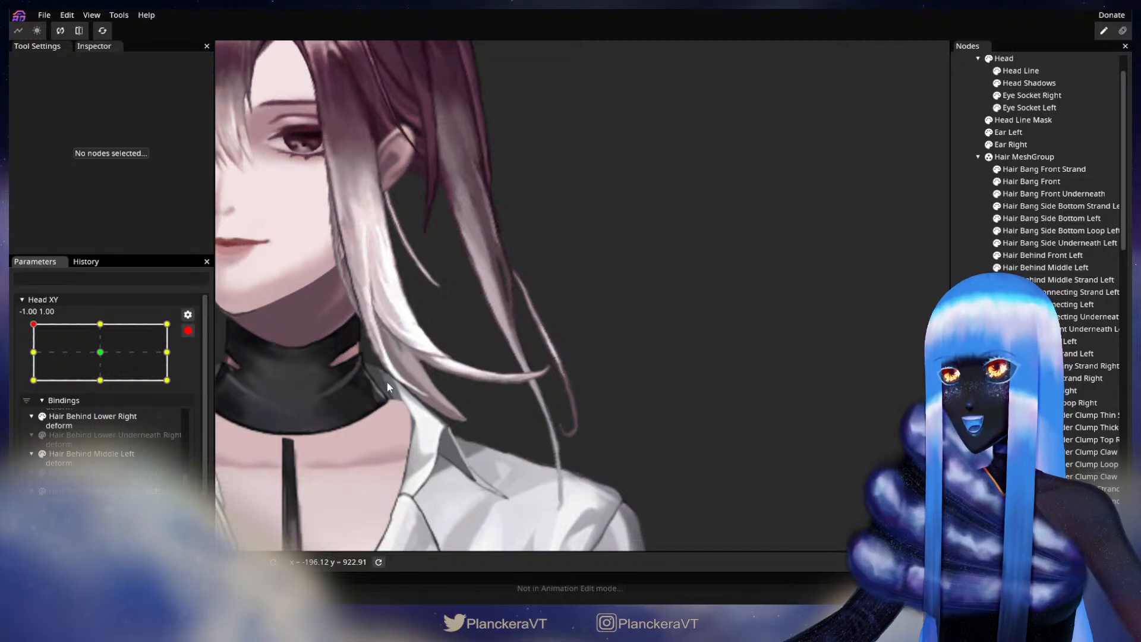
# - Nudge all of Hair Behind Middle Strand Left's vertices slightly left at -1.00, 1.00, check the mesh with the Circle Brush, and deselect it
pyautogui.click(559, 434)
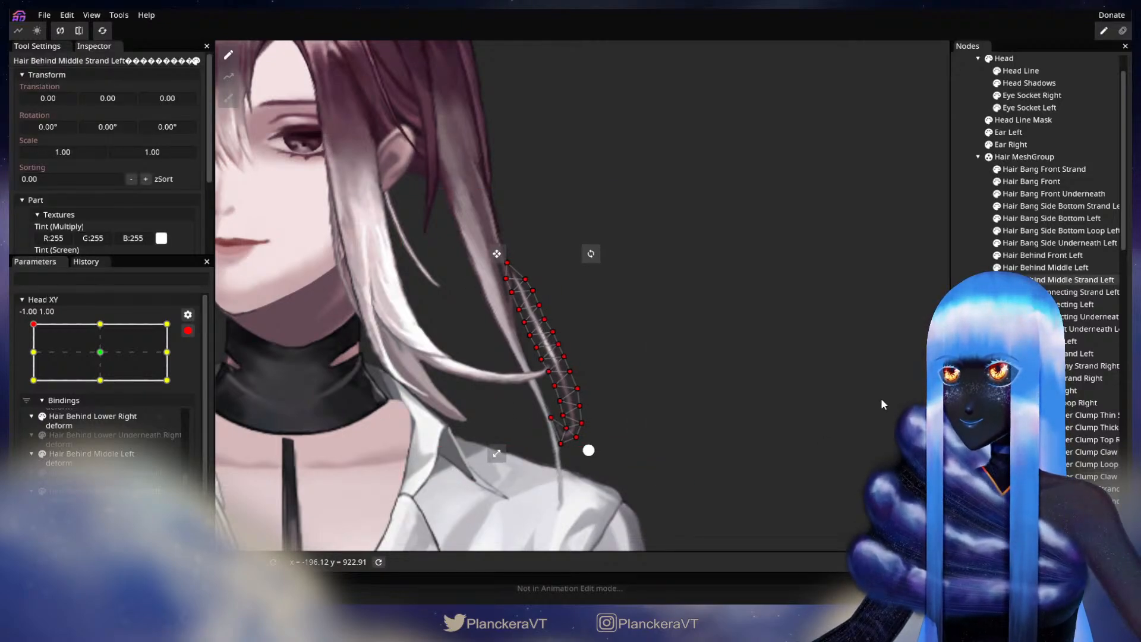
pyautogui.press('Left')
pyautogui.press('Left')
pyautogui.press('Left')
pyautogui.click(773, 367)
pyautogui.scroll(3, 774, 368)
pyautogui.click(228, 98)
pyautogui.scroll(1, 516, 330)
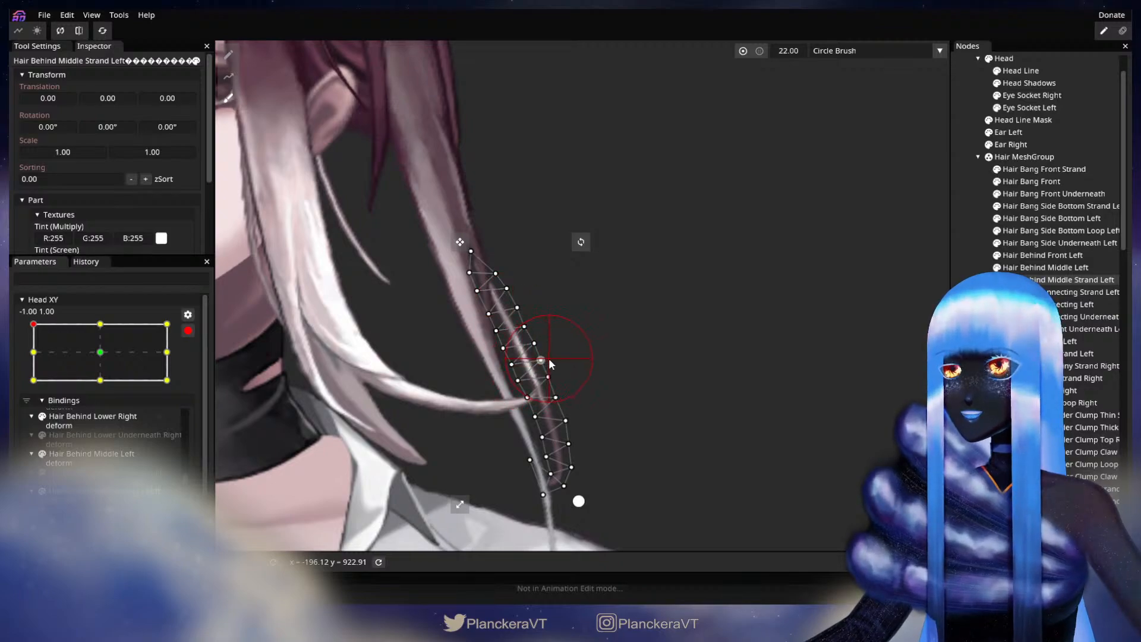
pyautogui.click(967, 376)
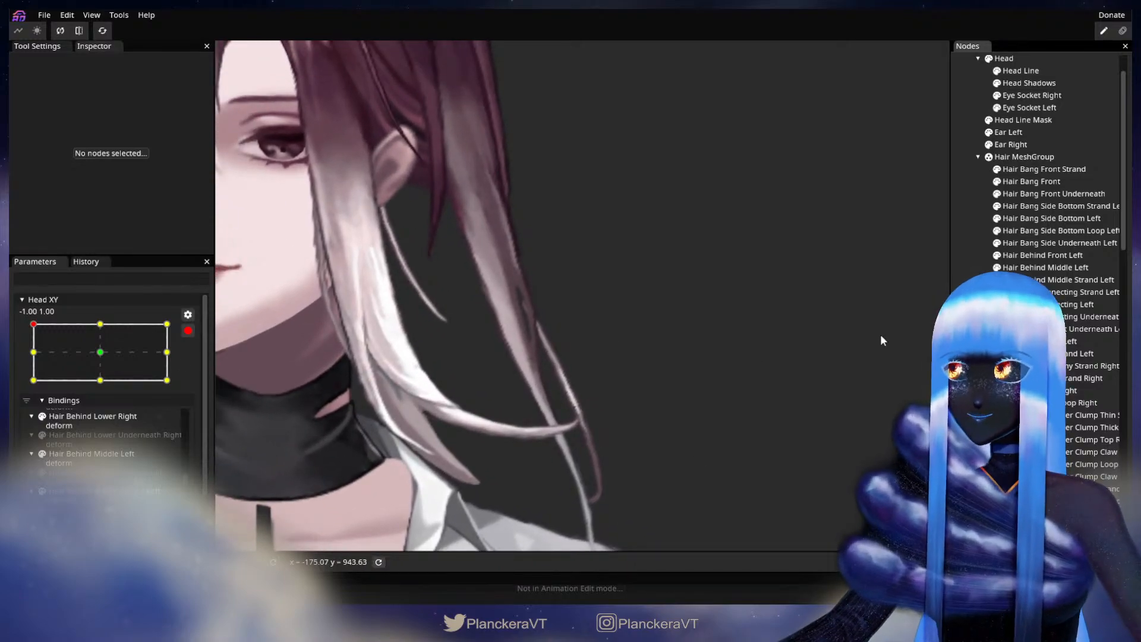
# - Brush Hair Behind Middle Strand Left's upper end slightly outward with a Circle Brush of size 49.00, and deselect it
pyautogui.click(471, 256)
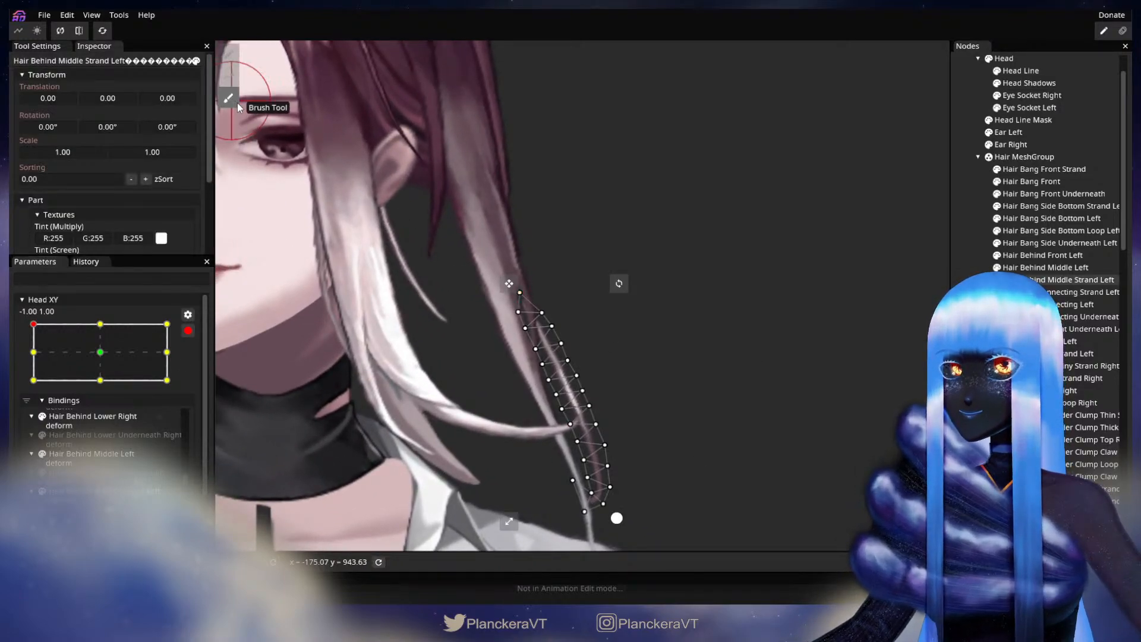
pyautogui.click(230, 99)
pyautogui.moveTo(519, 303); pyautogui.dragTo(530, 297)
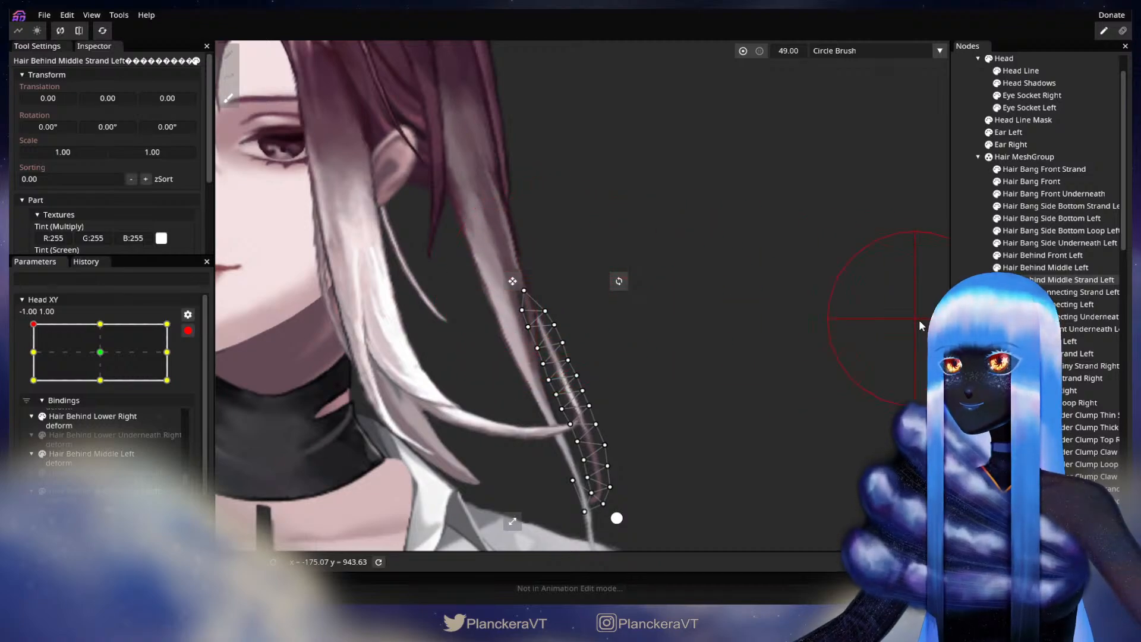
pyautogui.press('Escape')
pyautogui.scroll(-4, 715, 393)
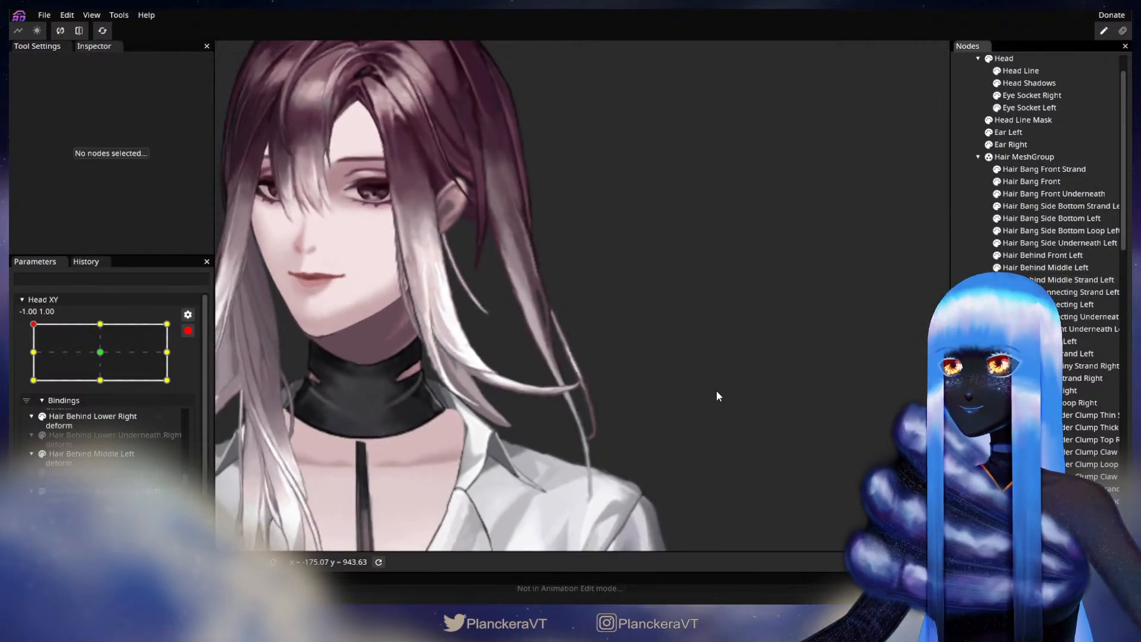
# - Disarm Head XY to preview the strand's motion around the -1.00, 1.00 corner, and re-arm it there
pyautogui.click(185, 331)
pyautogui.moveTo(34, 358)
pyautogui.mouseDown()
pyautogui.moveTo(36, 390)
pyautogui.moveTo(35, 355)
pyautogui.mouseUp()
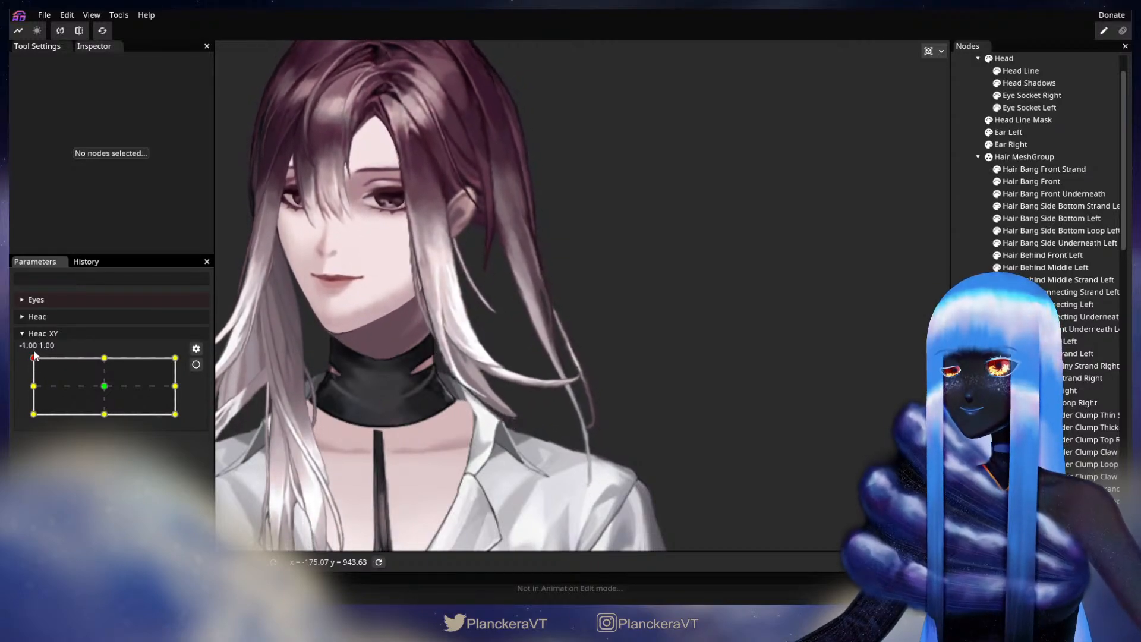
pyautogui.click(194, 365)
# - Brush Hair Behind Middle Strand Left's upper end up and inward against the main lock with the size 49.00 Circle Brush
pyautogui.scroll(5, 393, 365)
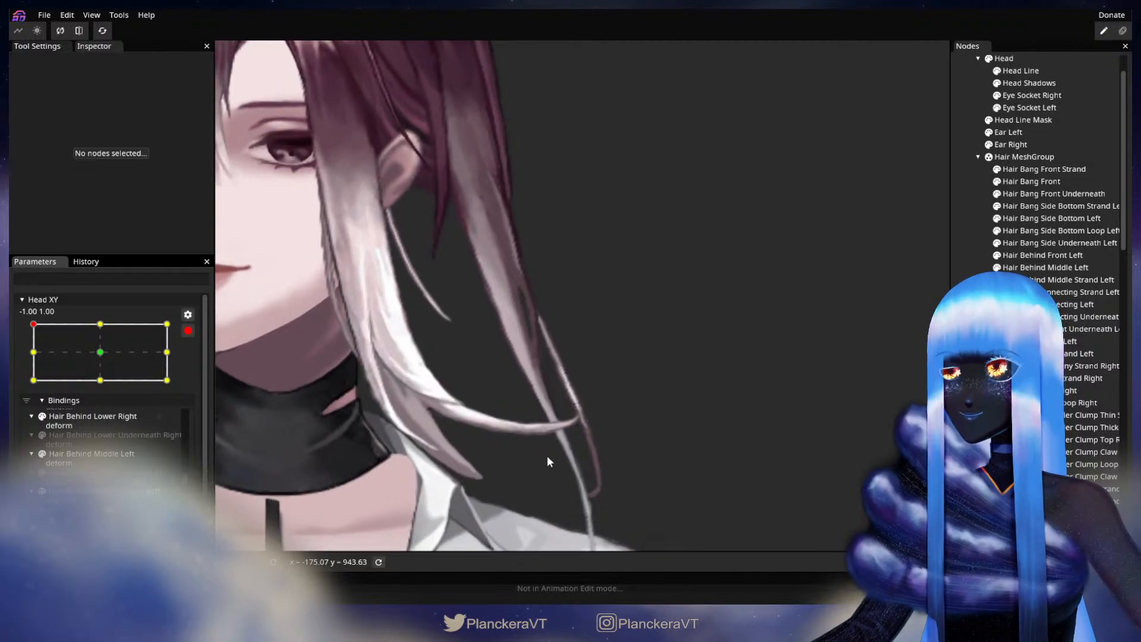
pyautogui.scroll(3, 547, 464)
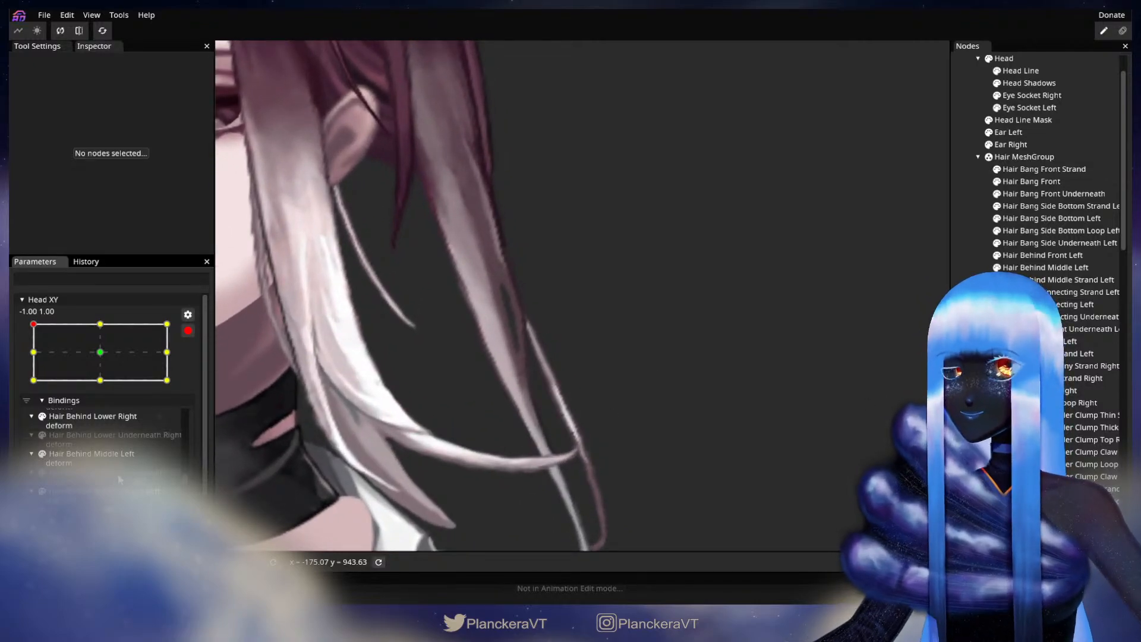
pyautogui.click(498, 280)
pyautogui.click(228, 98)
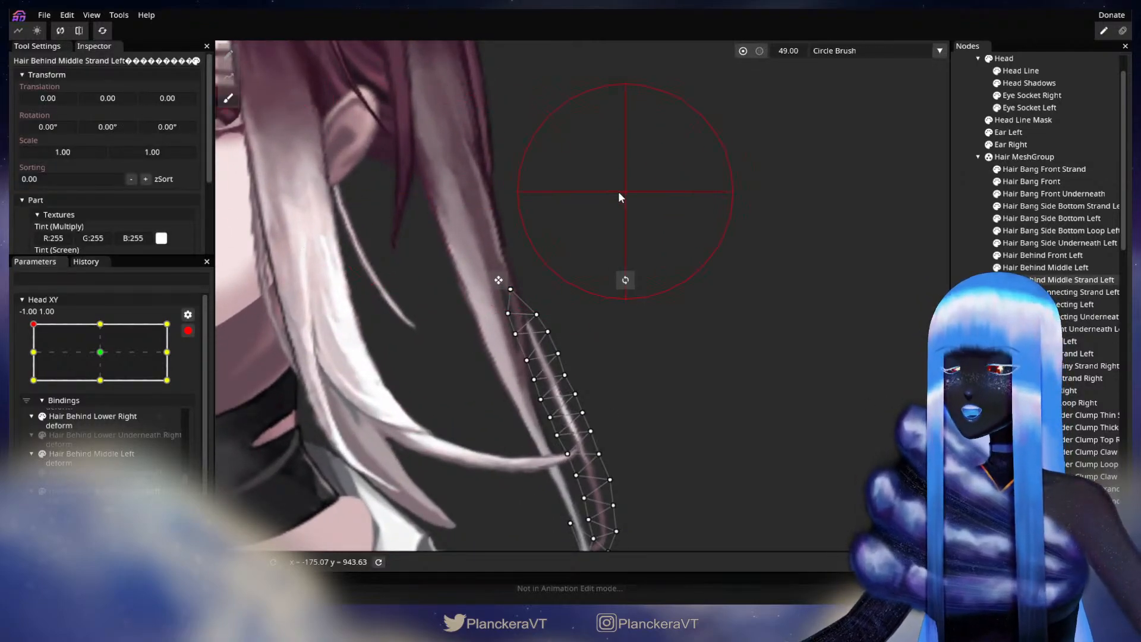
pyautogui.moveTo(519, 313); pyautogui.dragTo(512, 278)
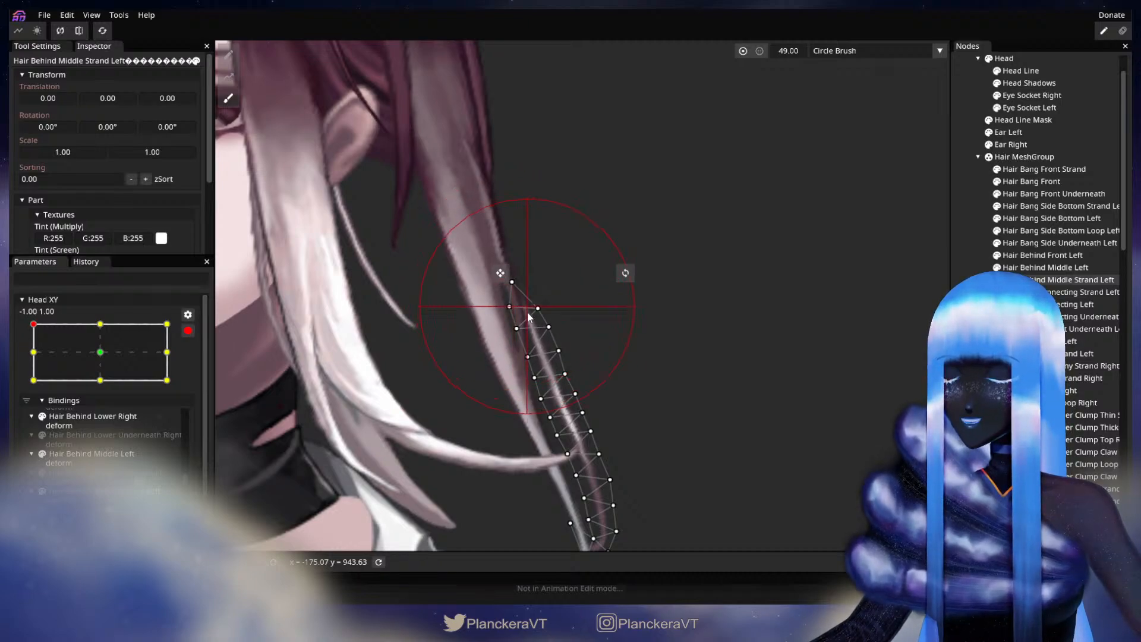
pyautogui.moveTo(534, 349); pyautogui.dragTo(530, 345)
pyautogui.moveTo(563, 425)
pyautogui.mouseDown()
pyautogui.moveTo(543, 410)
pyautogui.moveTo(513, 286)
pyautogui.mouseUp()
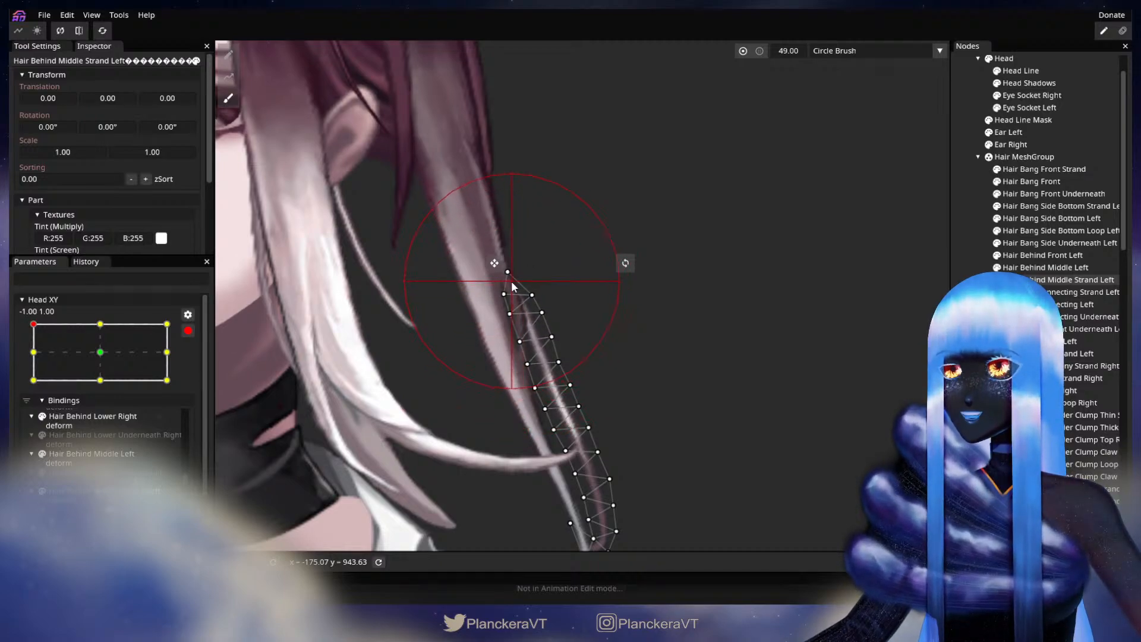
pyautogui.moveTo(486, 231); pyautogui.dragTo(517, 277)
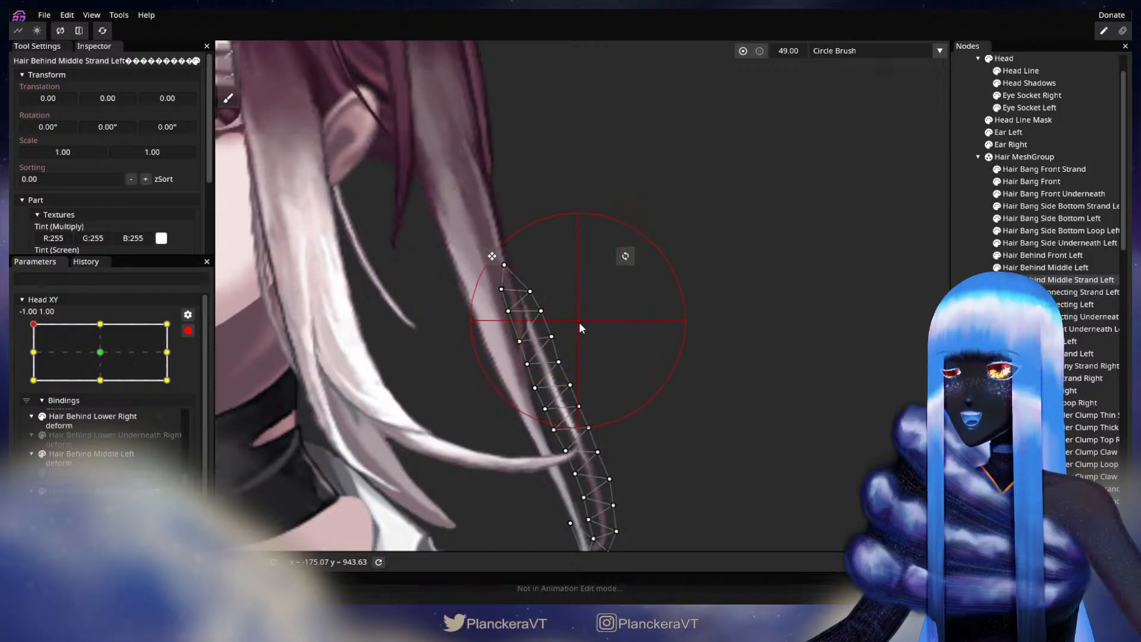
pyautogui.moveTo(596, 325); pyautogui.dragTo(598, 323)
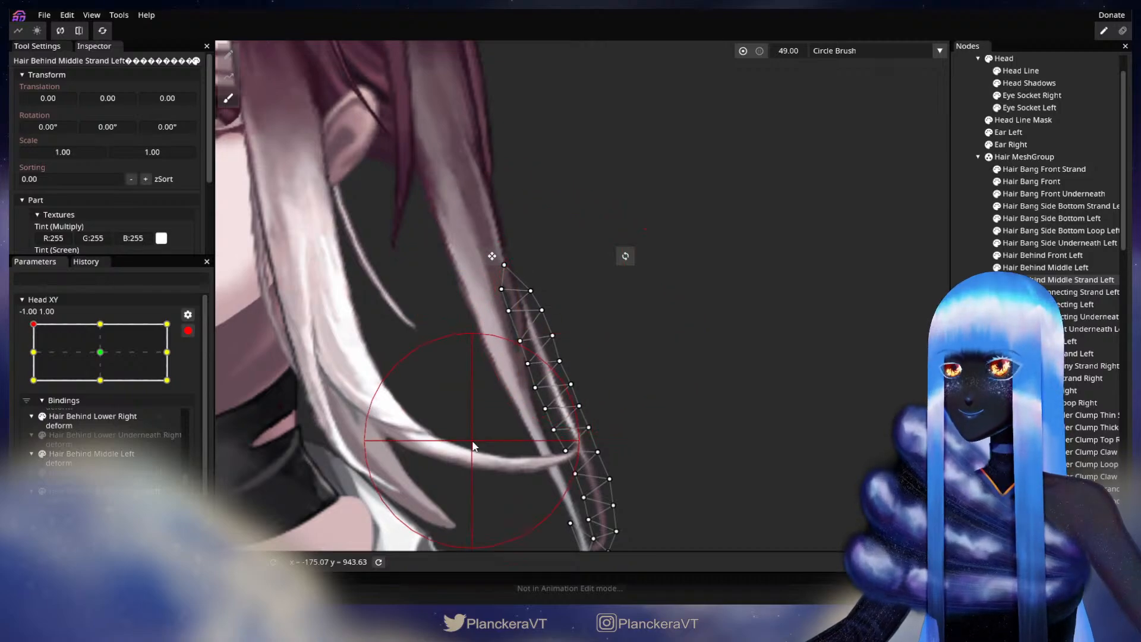
# - Reduce the Circle Brush to 19.00, smooth the upper half of Hair Behind Middle Strand Left's curve, and deselect it
pyautogui.moveTo(787, 52); pyautogui.dragTo(776, 54)
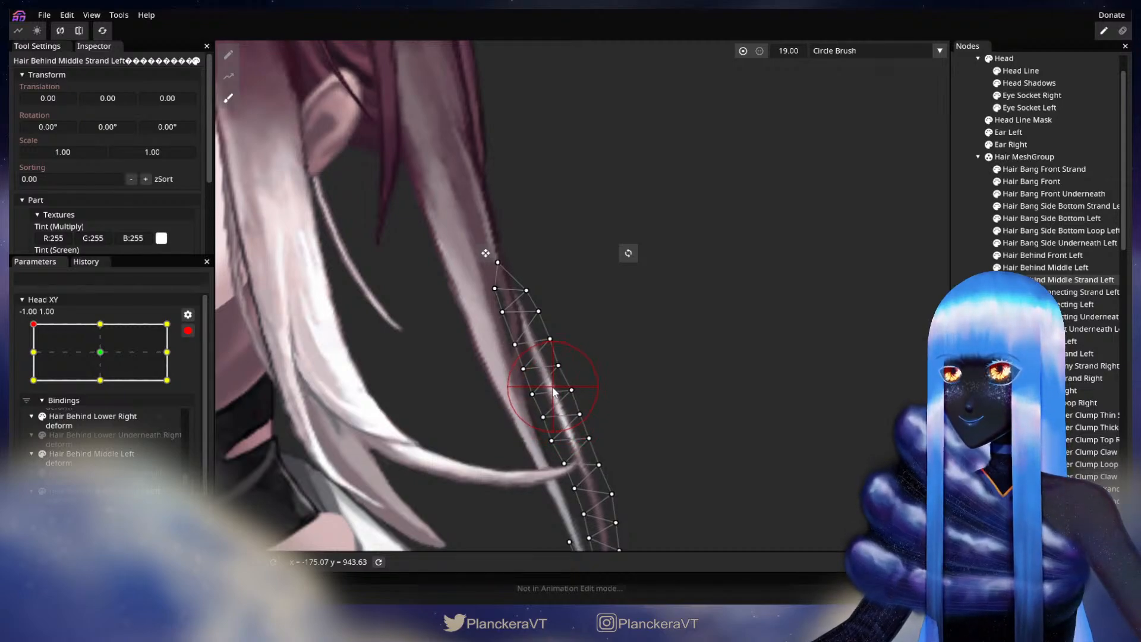
pyautogui.moveTo(564, 421)
pyautogui.mouseDown()
pyautogui.moveTo(591, 361)
pyautogui.moveTo(656, 398)
pyautogui.moveTo(628, 395)
pyautogui.moveTo(608, 365)
pyautogui.moveTo(568, 347)
pyautogui.mouseUp()
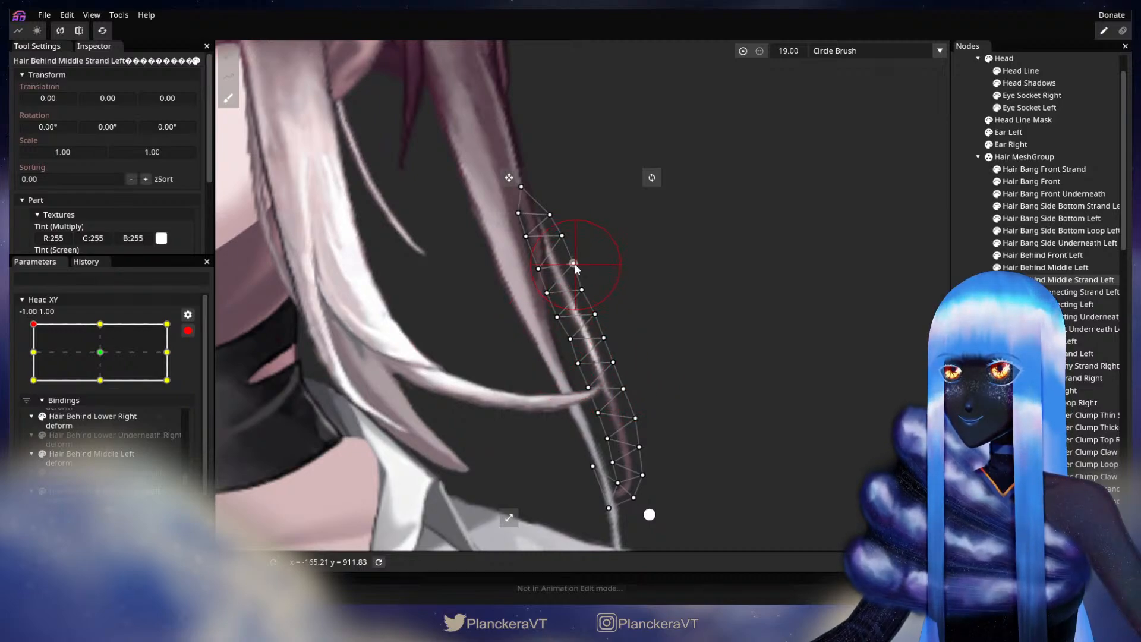
pyautogui.moveTo(551, 269); pyautogui.dragTo(553, 267)
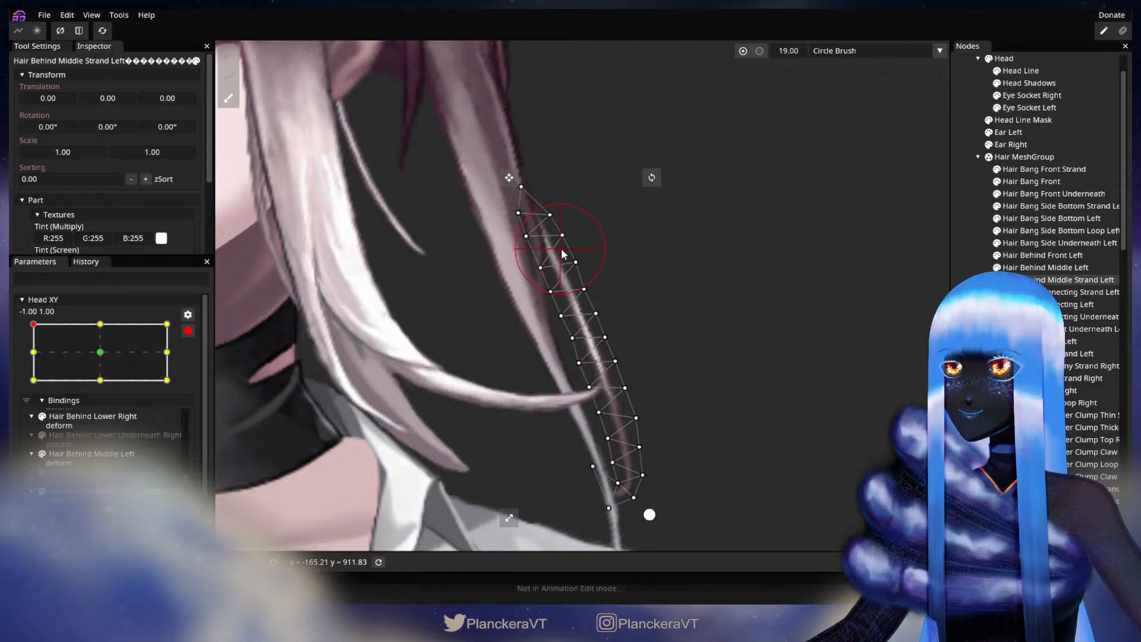
pyautogui.moveTo(561, 254)
pyautogui.mouseDown()
pyautogui.moveTo(590, 307)
pyautogui.moveTo(571, 293)
pyautogui.mouseUp()
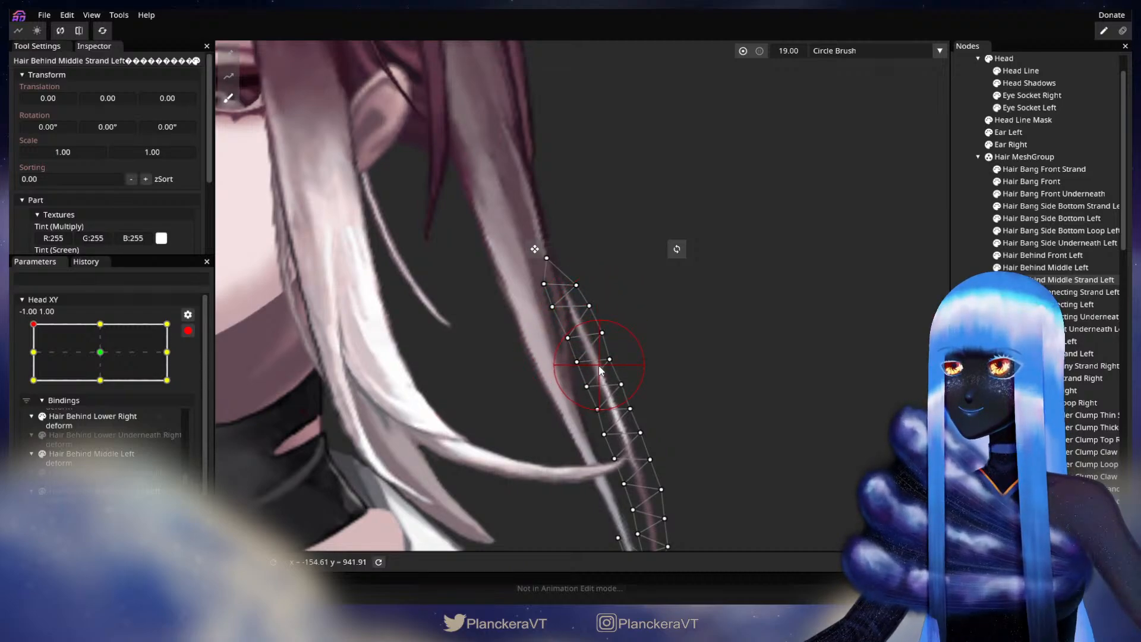
pyautogui.click(864, 363)
# - Disarm Head XY to preview the reshaped strand's motion near -1.00, 1.00, and re-arm the parameter at that keypoint
pyautogui.scroll(-6, 679, 419)
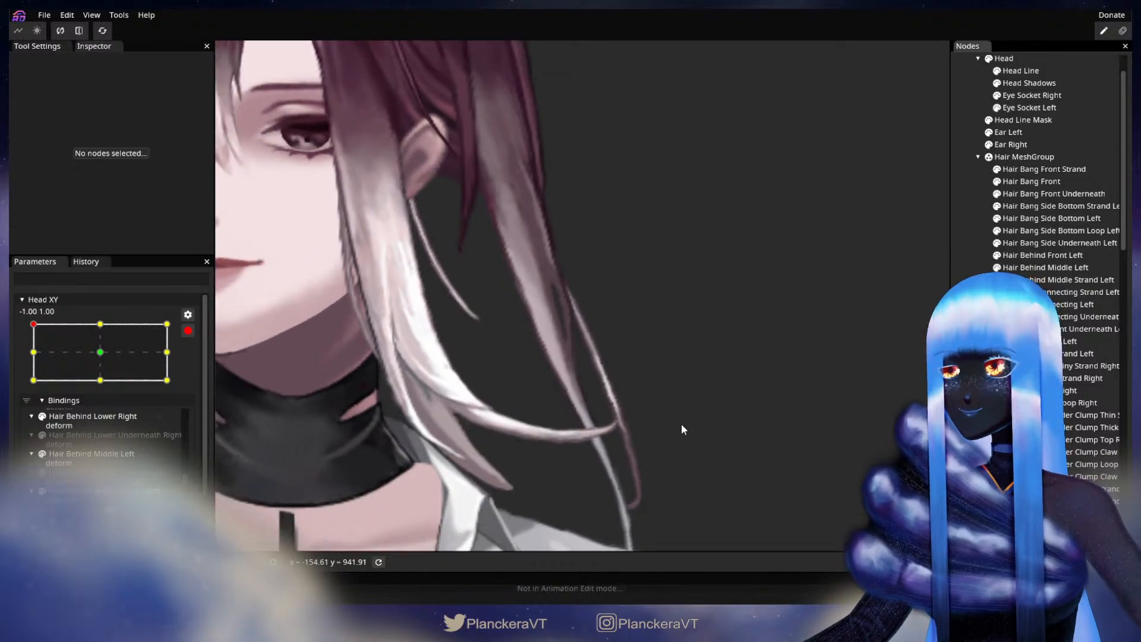
pyautogui.scroll(-5, 691, 427)
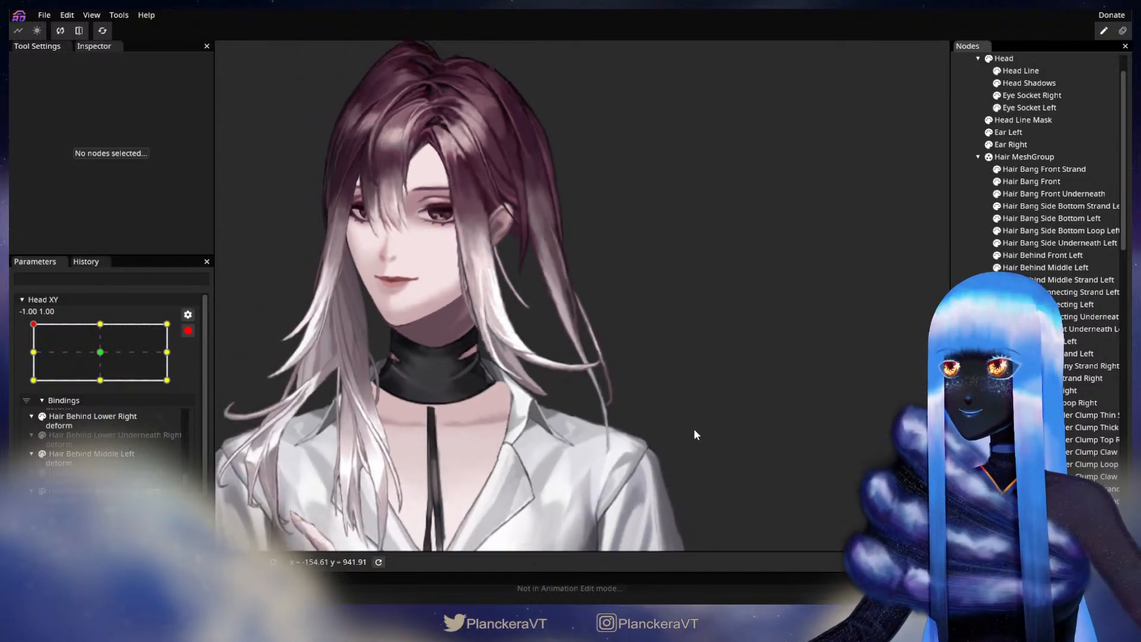
pyautogui.moveTo(689, 433); pyautogui.dragTo(621, 402)
pyautogui.scroll(-1, 523, 360)
pyautogui.moveTo(522, 359); pyautogui.dragTo(539, 380)
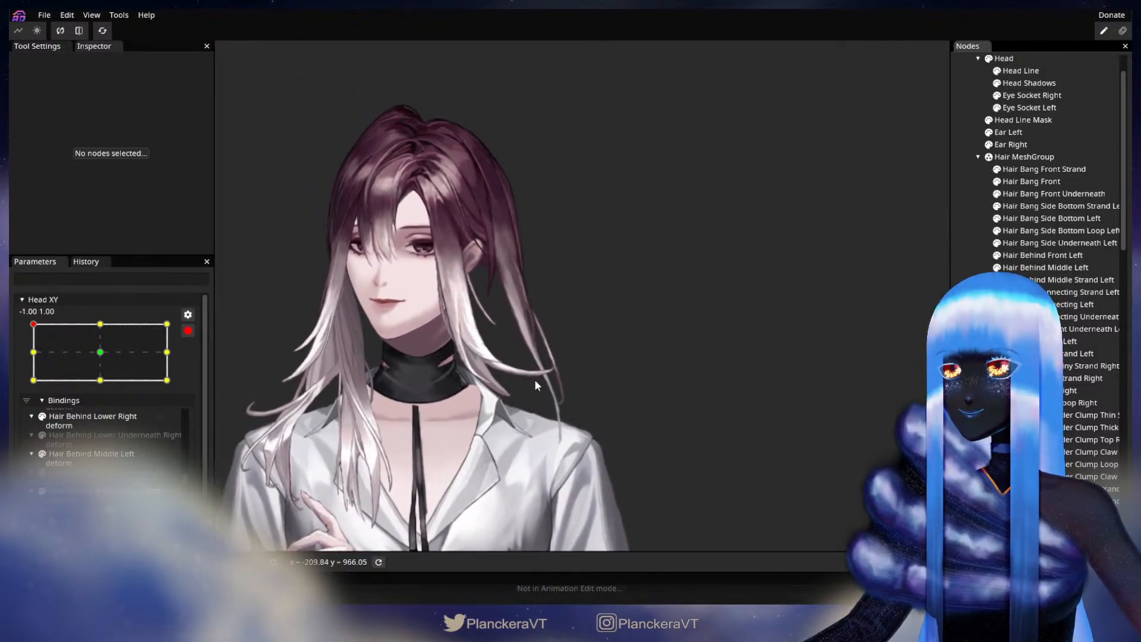
pyautogui.click(188, 330)
pyautogui.moveTo(33, 360)
pyautogui.mouseDown()
pyautogui.moveTo(16, 387)
pyautogui.moveTo(13, 359)
pyautogui.moveTo(10, 408)
pyautogui.moveTo(9, 355)
pyautogui.moveTo(9, 390)
pyautogui.moveTo(33, 382)
pyautogui.moveTo(33, 358)
pyautogui.mouseUp()
pyautogui.click(197, 364)
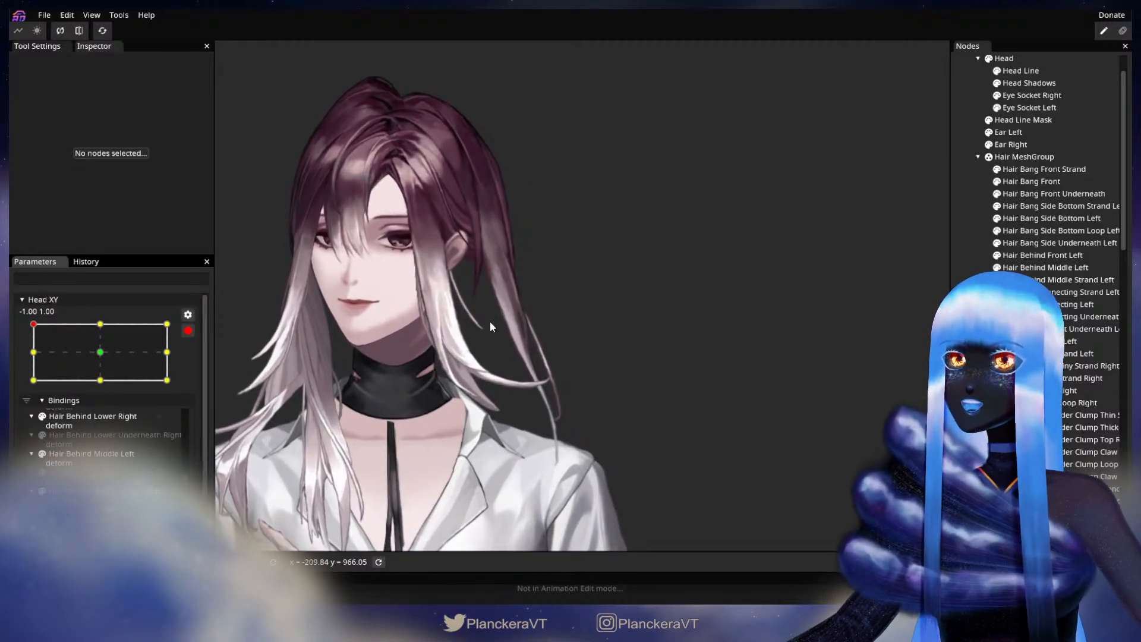
# - Push the lower part of Hair Behind Top Left slightly outward with a Circle Brush of size 54.00, and deselect it
pyautogui.scroll(3, 490, 325)
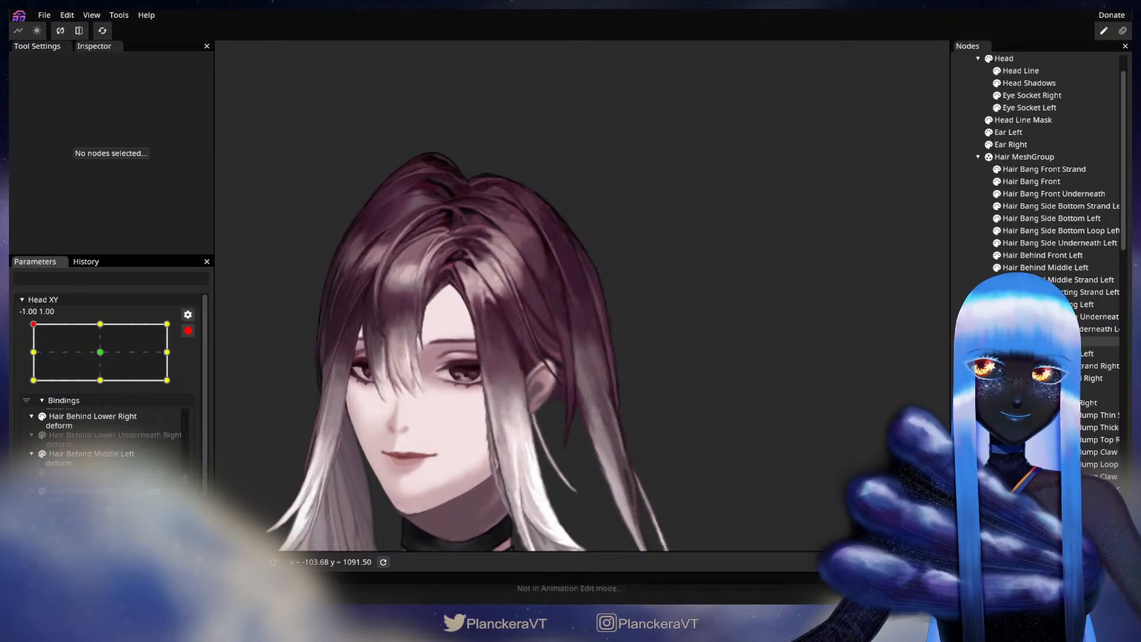
pyautogui.click(1034, 341)
pyautogui.scroll(2, 772, 362)
pyautogui.click(228, 99)
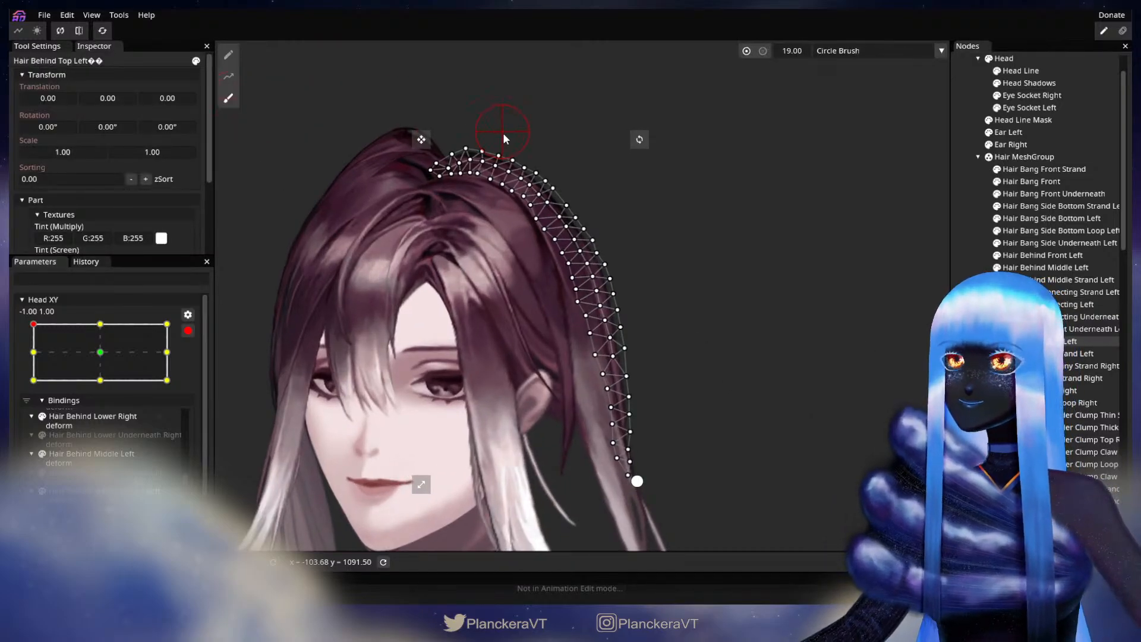
pyautogui.moveTo(796, 53); pyautogui.dragTo(814, 49)
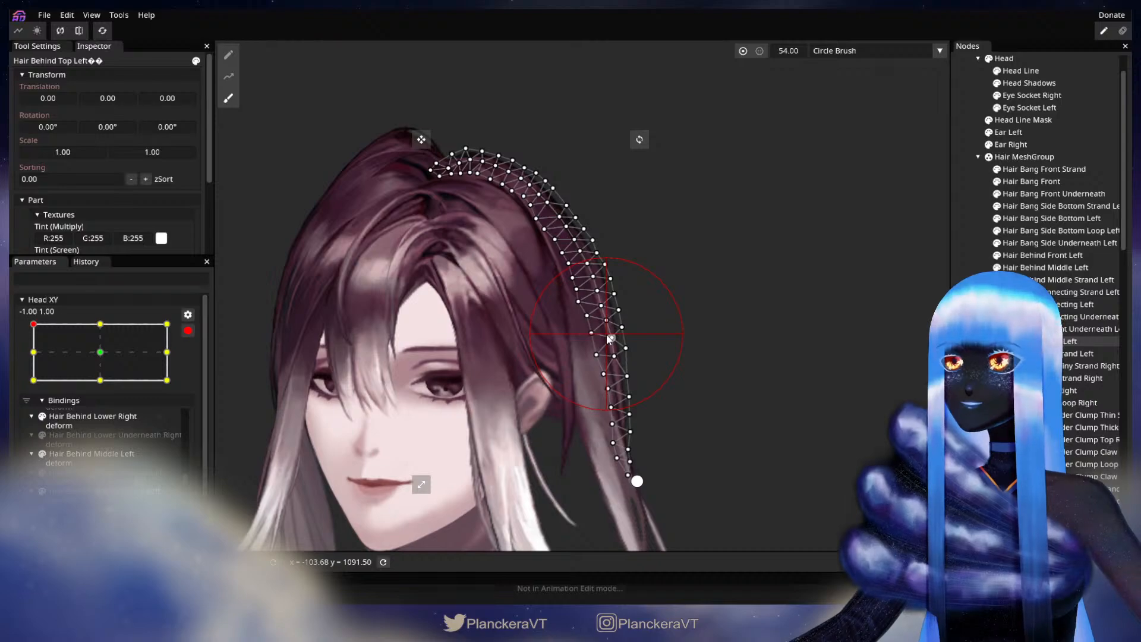
pyautogui.moveTo(612, 374); pyautogui.dragTo(615, 373)
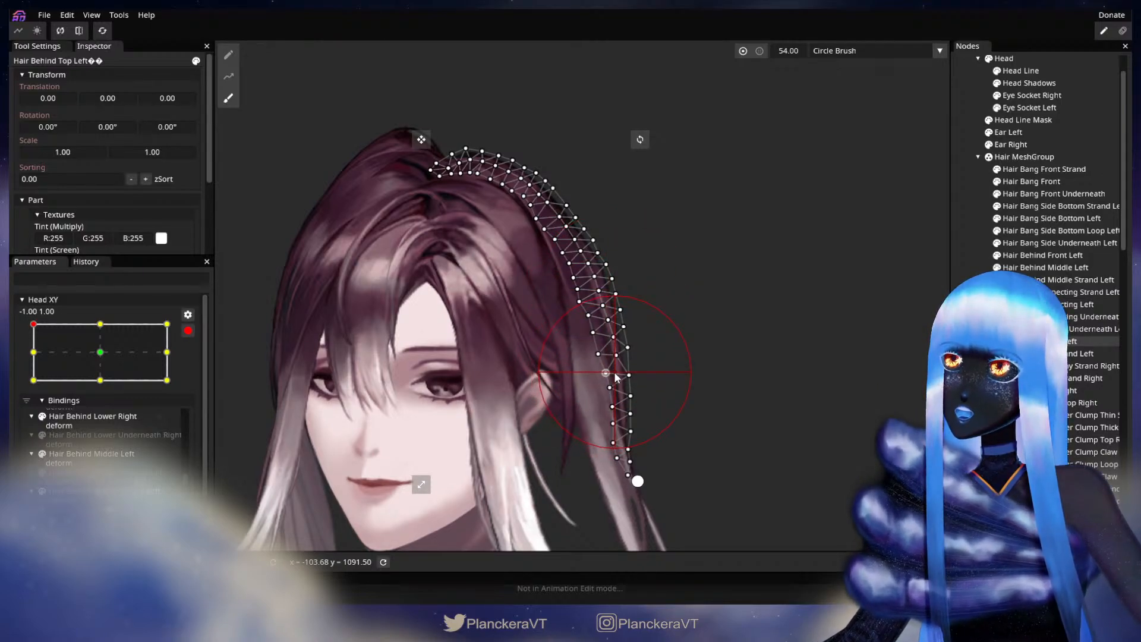
pyautogui.click(966, 355)
# - Preview Hair Behind Top Left's motion with Head XY disarmed around the -1.00, 1.00 corner, and re-arm it there
pyautogui.scroll(-1, 713, 410)
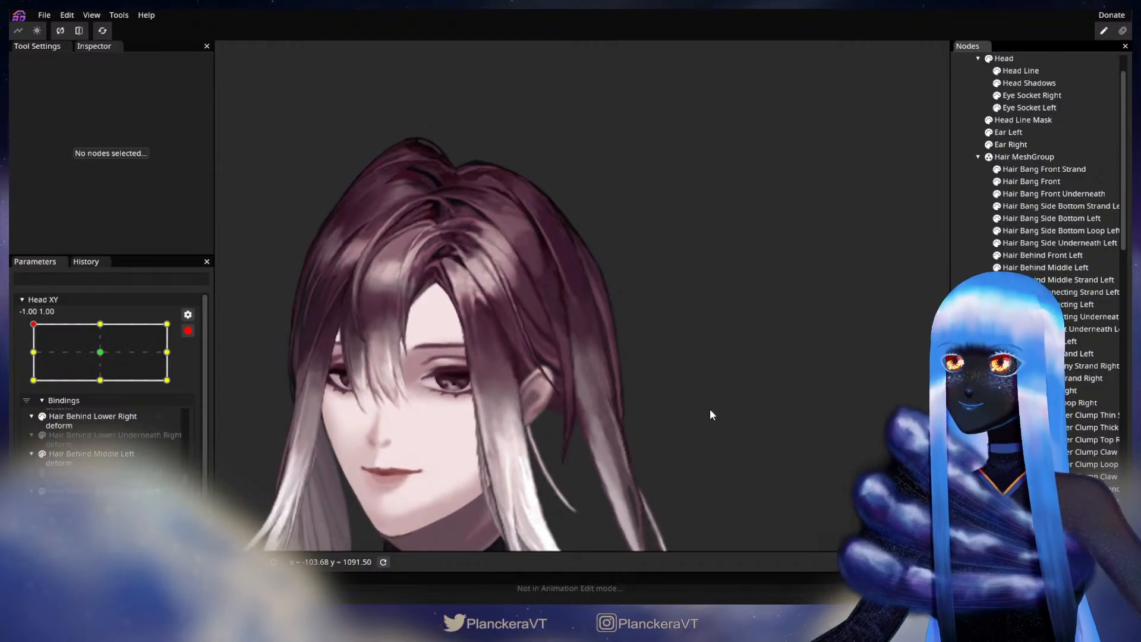
pyautogui.scroll(-4, 710, 407)
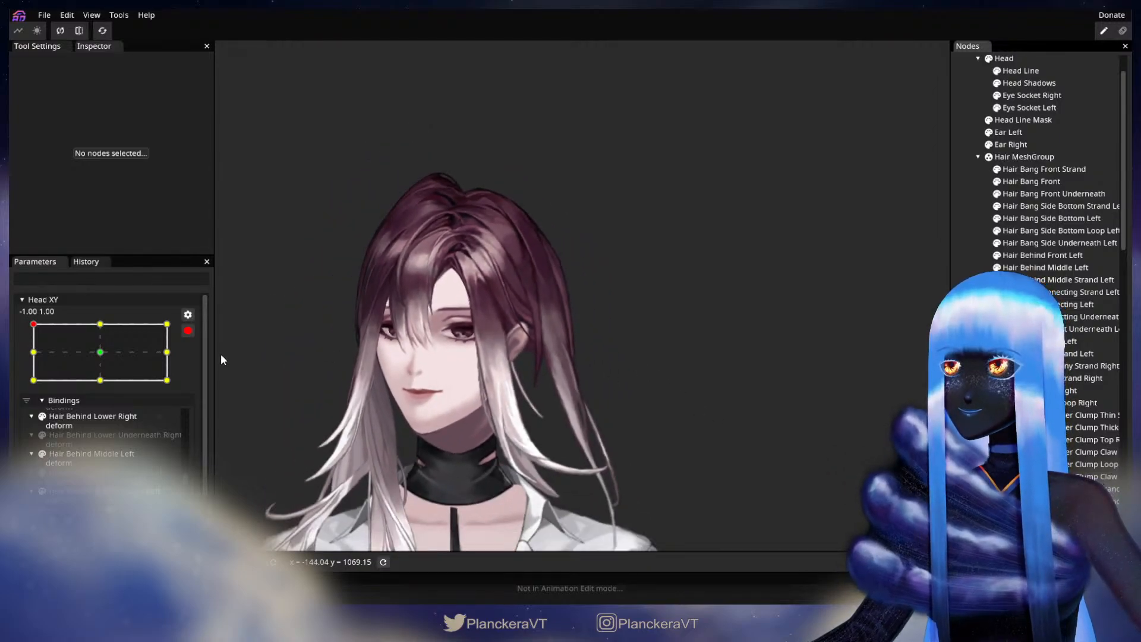
pyautogui.click(188, 331)
pyautogui.moveTo(32, 359)
pyautogui.mouseDown()
pyautogui.moveTo(32, 372)
pyautogui.moveTo(30, 354)
pyautogui.mouseUp()
pyautogui.click(196, 364)
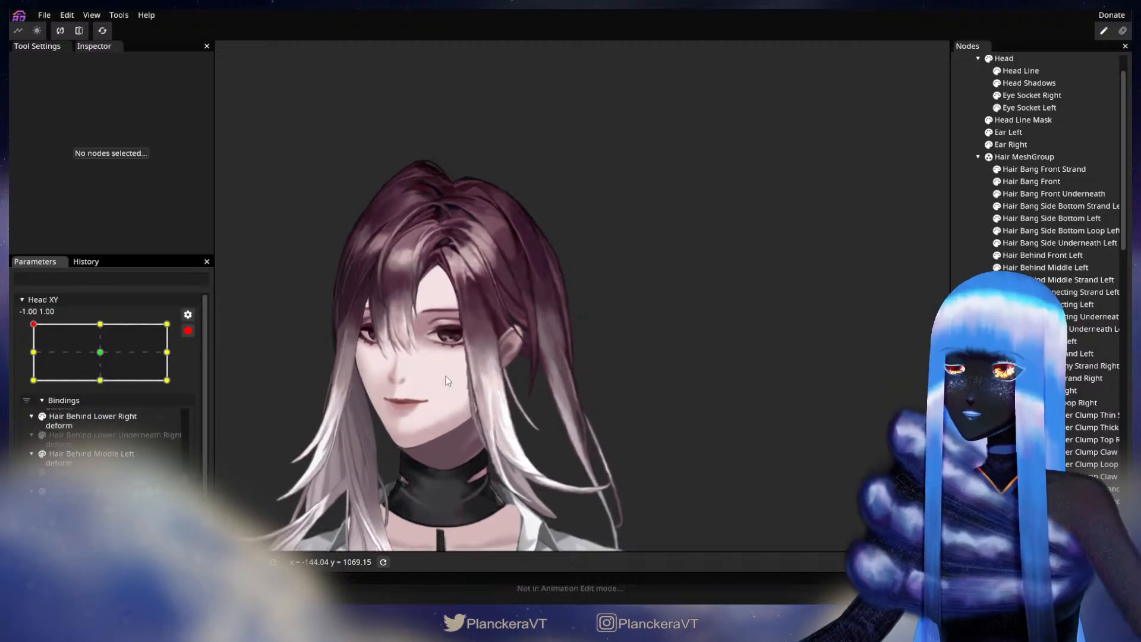
# - Brush the middle and upper outer curve of Hair Behind Top Left slightly outward with the size 54.00 Circle Brush, and deselect it
pyautogui.scroll(6, 448, 382)
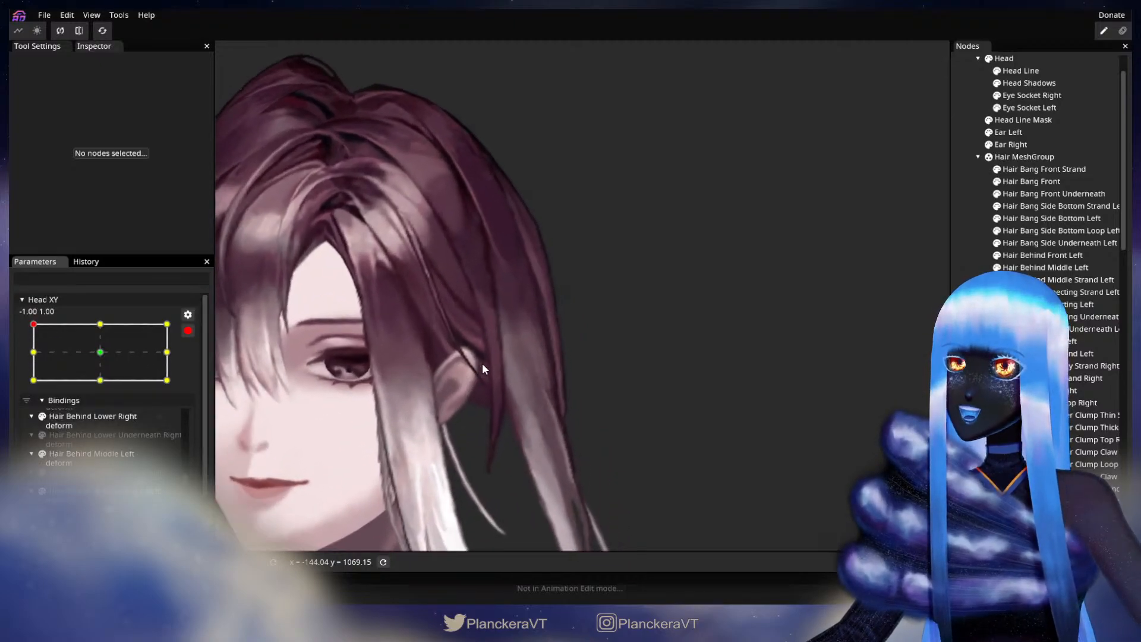
pyautogui.moveTo(482, 369); pyautogui.dragTo(573, 331)
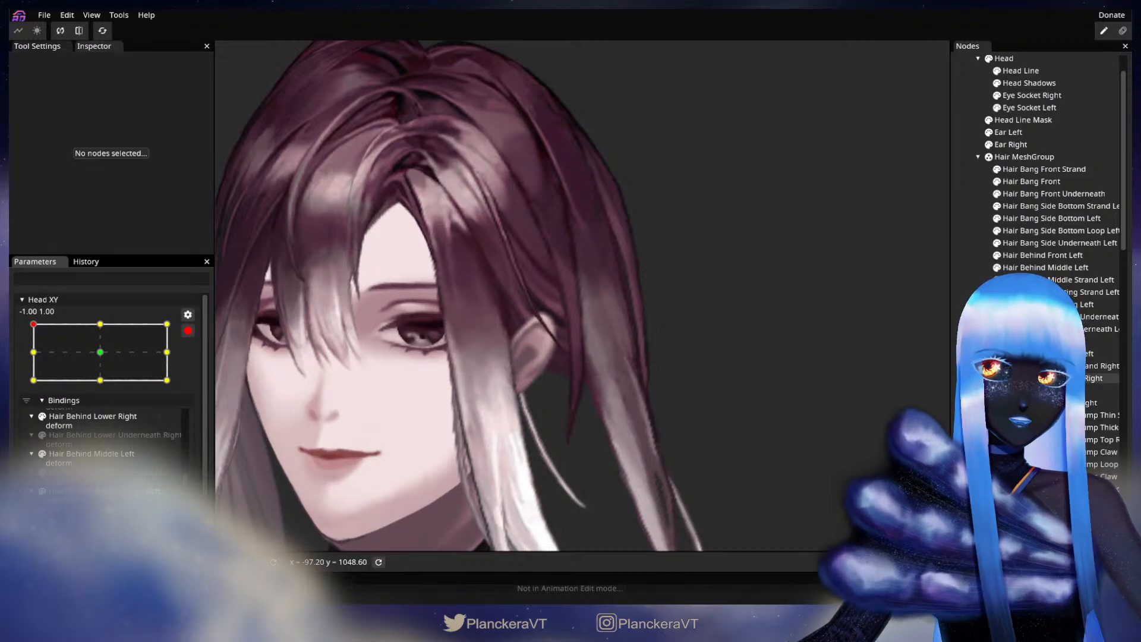
pyautogui.click(1038, 341)
pyautogui.moveTo(859, 325)
pyautogui.mouseDown()
pyautogui.moveTo(773, 336)
pyautogui.moveTo(755, 369)
pyautogui.mouseUp()
pyautogui.click(228, 97)
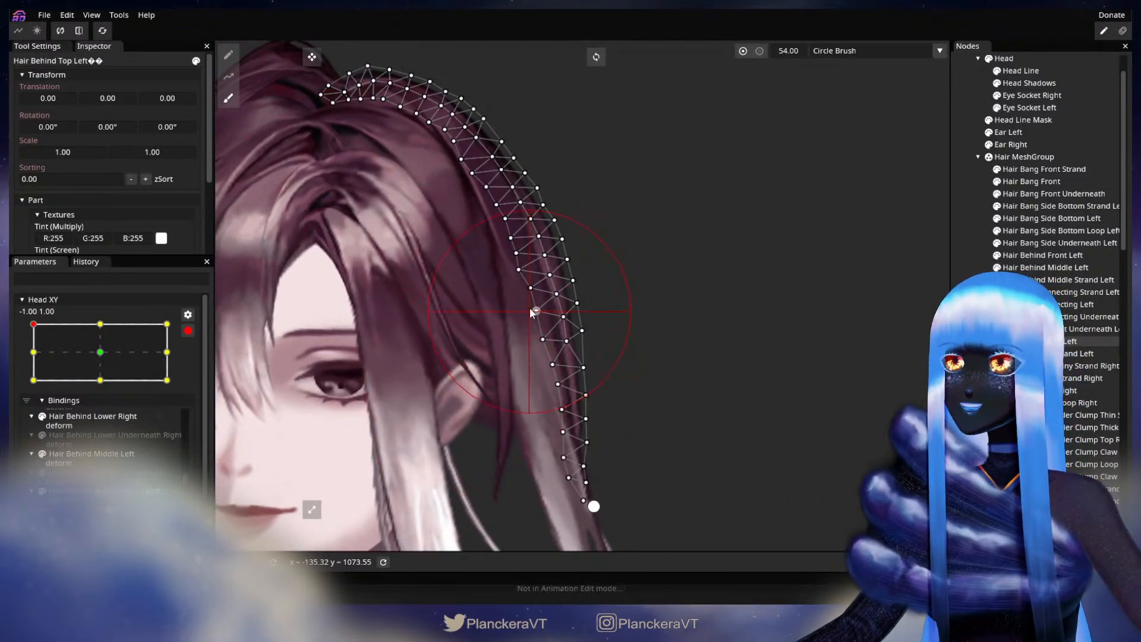
pyautogui.moveTo(555, 282); pyautogui.dragTo(558, 282)
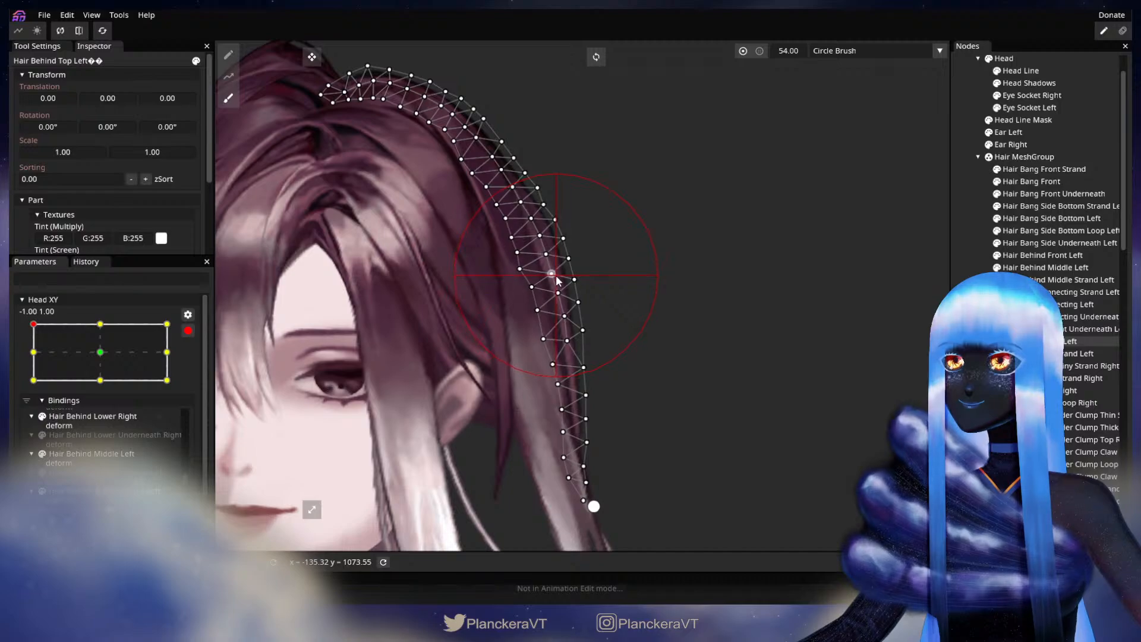
pyautogui.moveTo(528, 205); pyautogui.dragTo(529, 205)
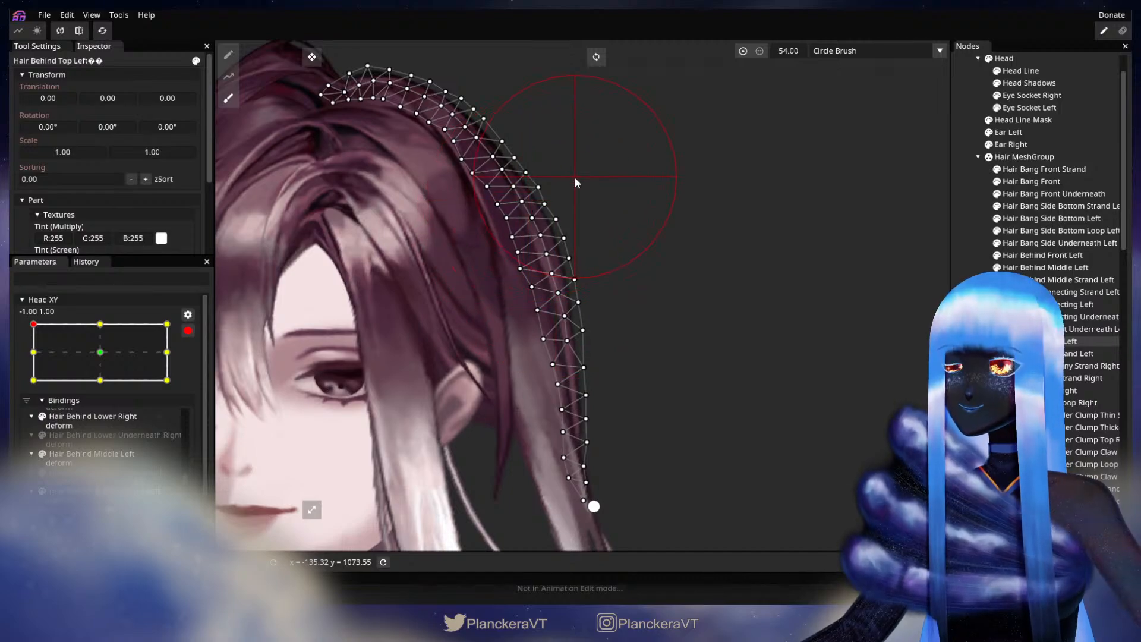
pyautogui.moveTo(573, 167); pyautogui.dragTo(576, 164)
pyautogui.moveTo(575, 355); pyautogui.dragTo(573, 347)
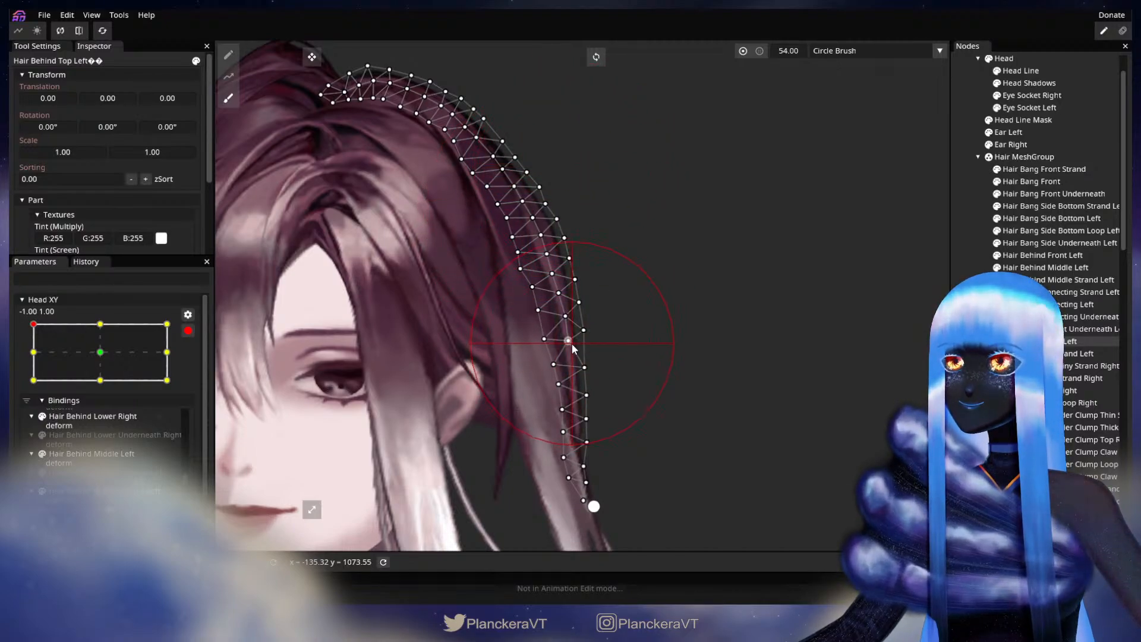
pyautogui.click(975, 343)
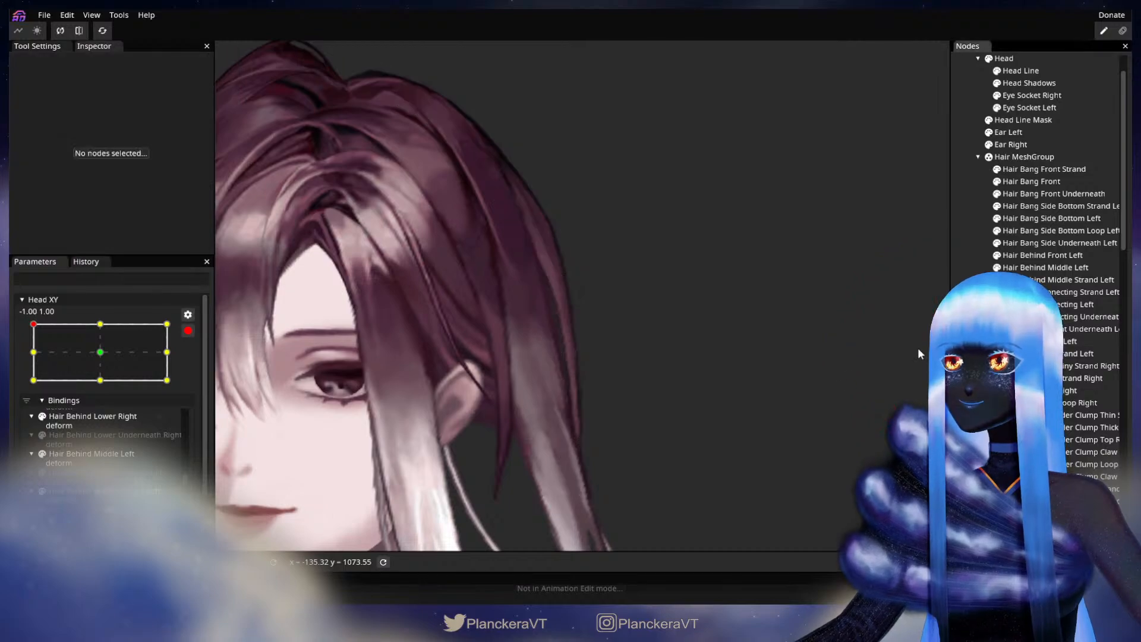
# - Disarm Head XY to check the adjusted top-left hair outline in motion, and re-arm it at -1.00, 1.00
pyautogui.scroll(-1, 694, 390)
pyautogui.scroll(-3, 693, 389)
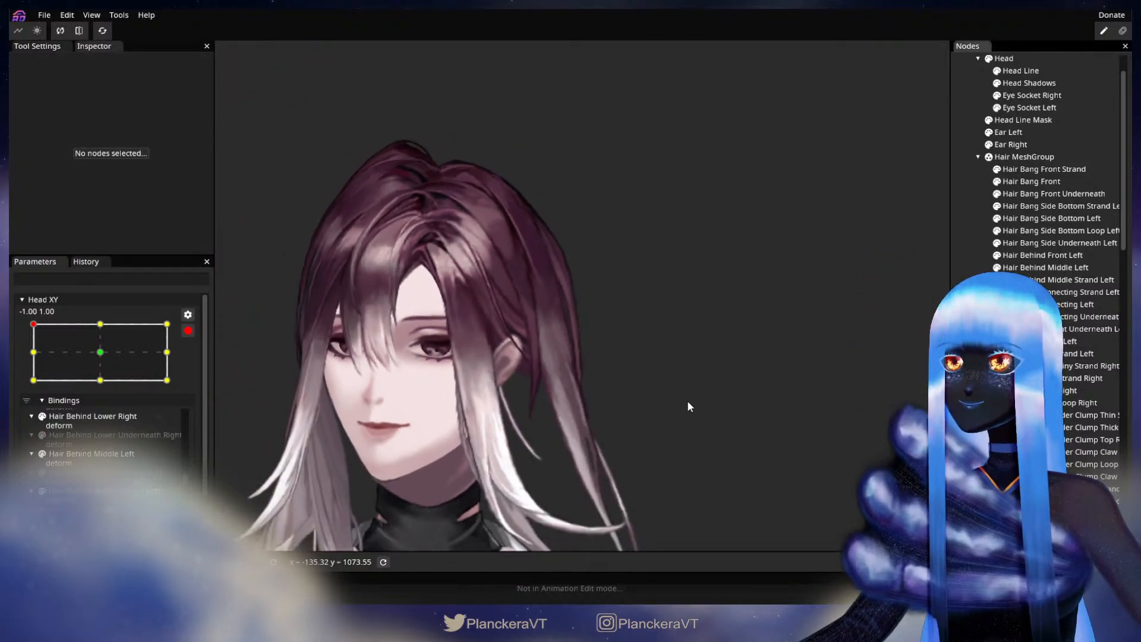
pyautogui.click(188, 330)
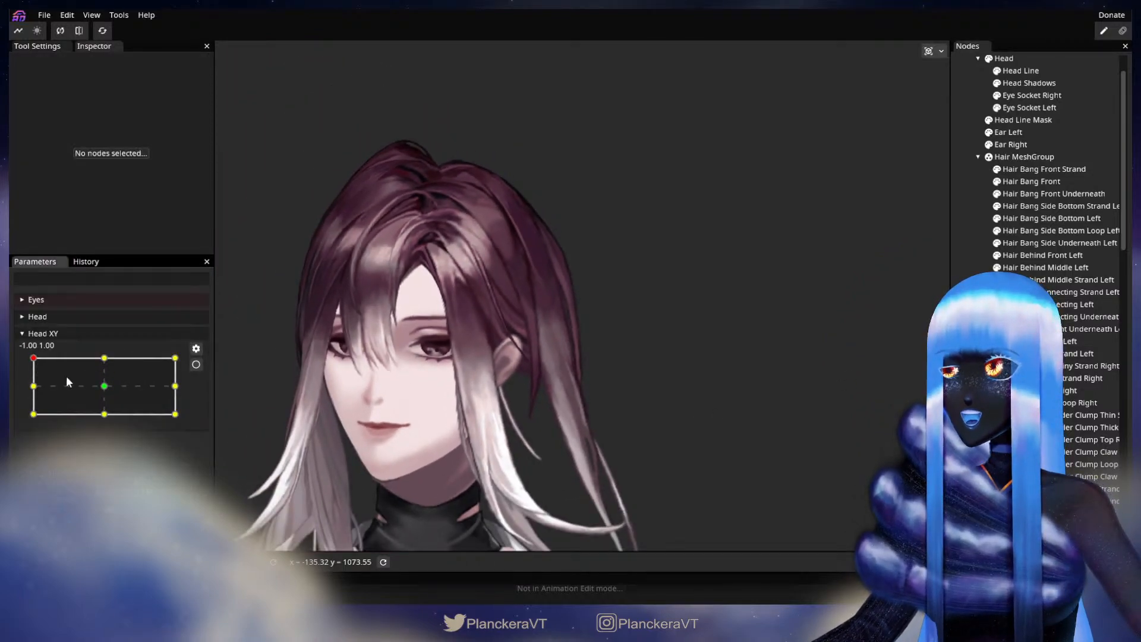
pyautogui.moveTo(27, 360)
pyautogui.mouseDown()
pyautogui.moveTo(20, 391)
pyautogui.moveTo(12, 354)
pyautogui.moveTo(12, 387)
pyautogui.moveTo(26, 360)
pyautogui.moveTo(29, 389)
pyautogui.moveTo(31, 356)
pyautogui.mouseUp()
pyautogui.click(196, 364)
# - Nudge the middle inner edge of Hair Behind Top Left slightly with a Circle Brush of size 18.00 at -1.00, 1.00, and deselect it
pyautogui.scroll(5, 559, 359)
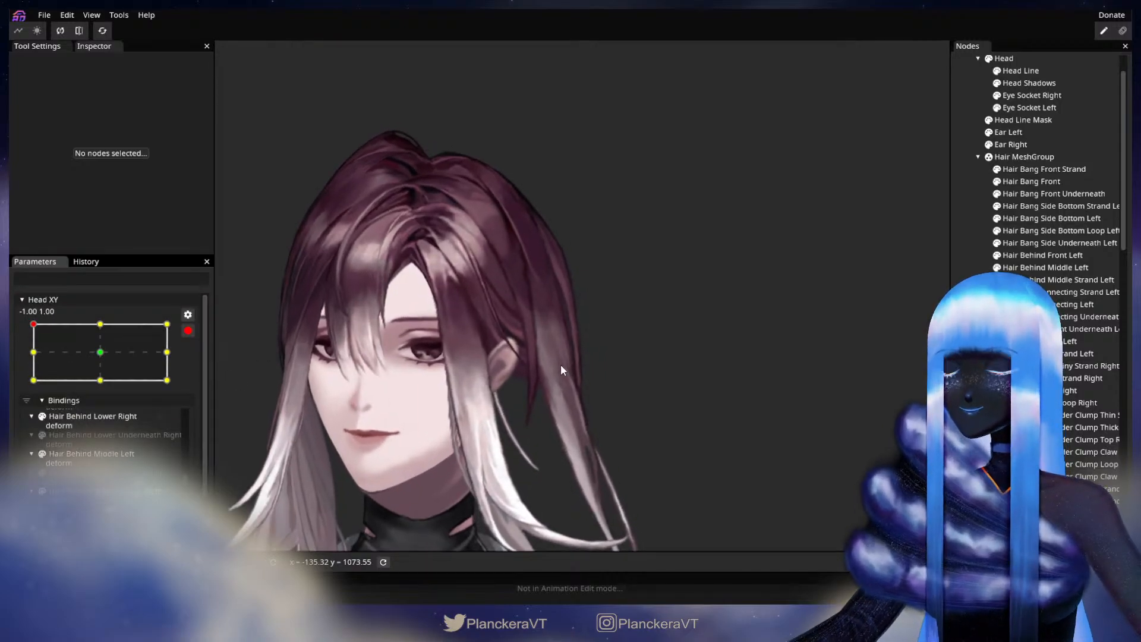
pyautogui.scroll(3, 558, 359)
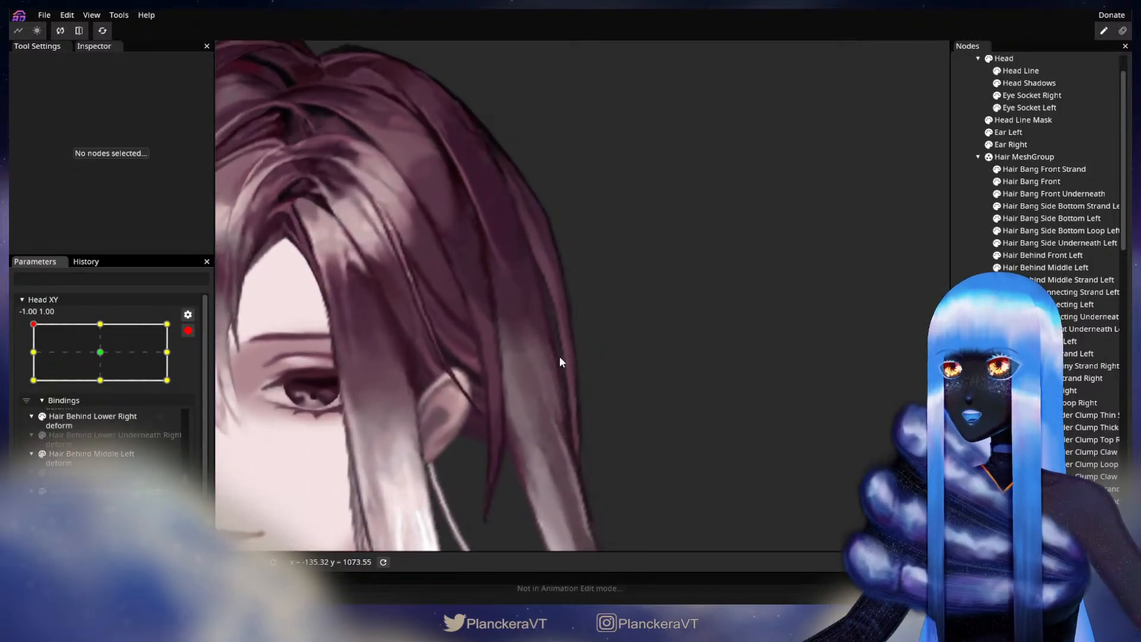
pyautogui.scroll(3, 552, 297)
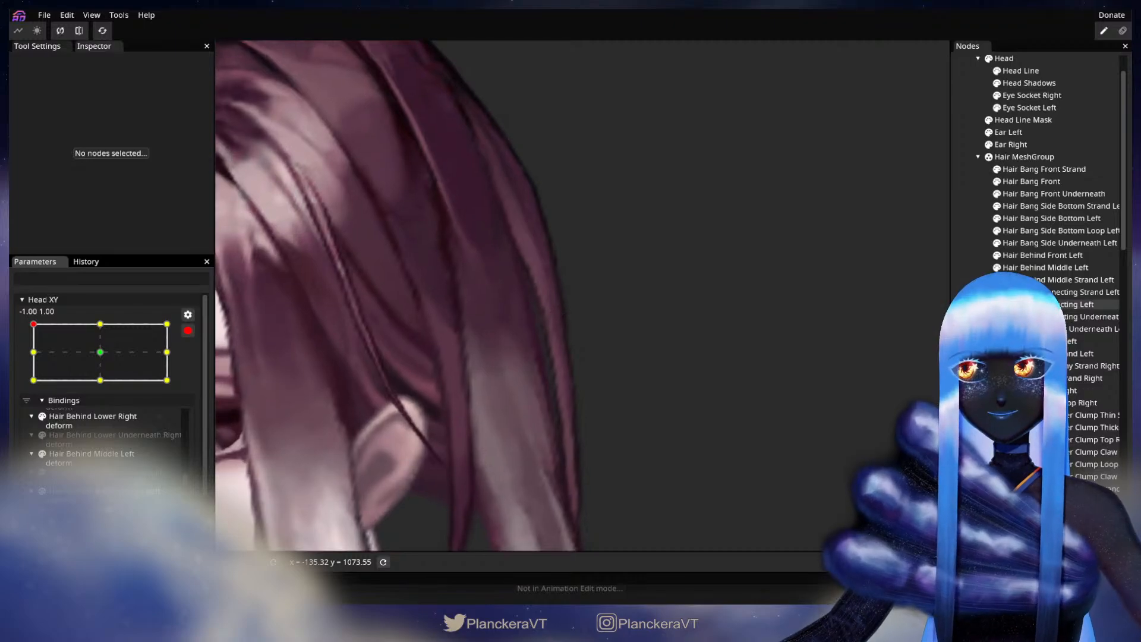
pyautogui.click(1045, 341)
pyautogui.scroll(1, 654, 282)
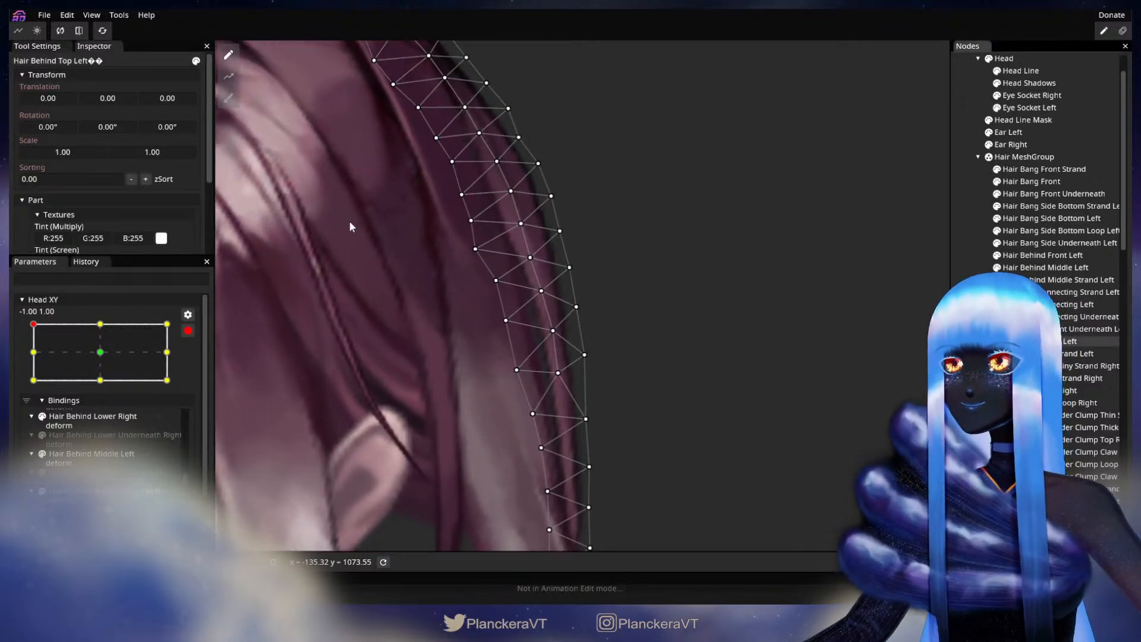
pyautogui.click(227, 99)
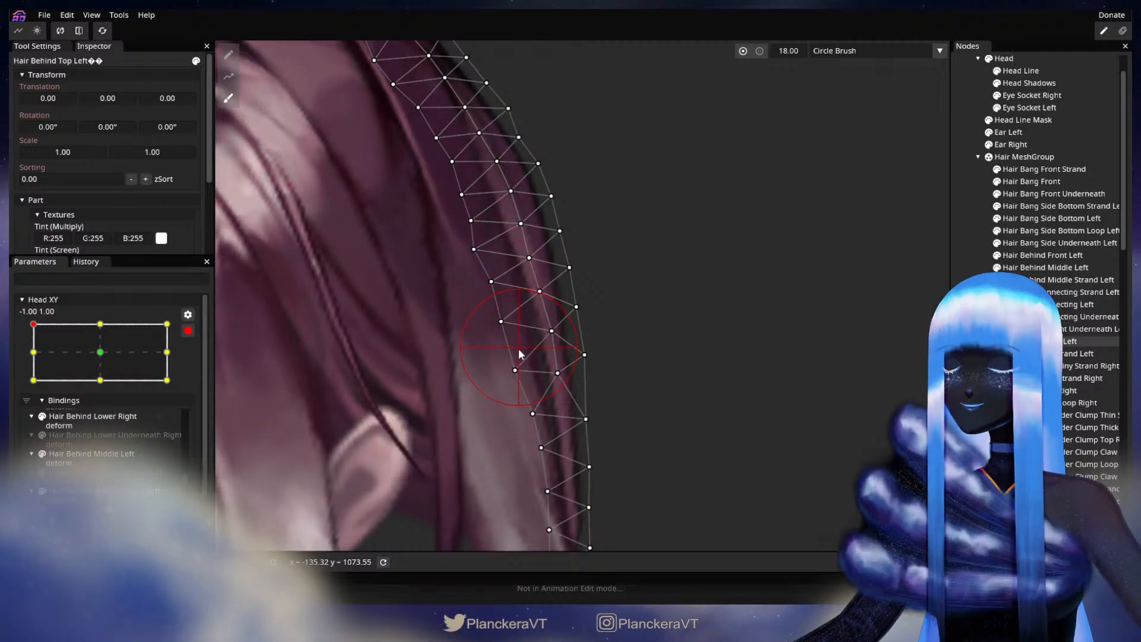
pyautogui.click(969, 288)
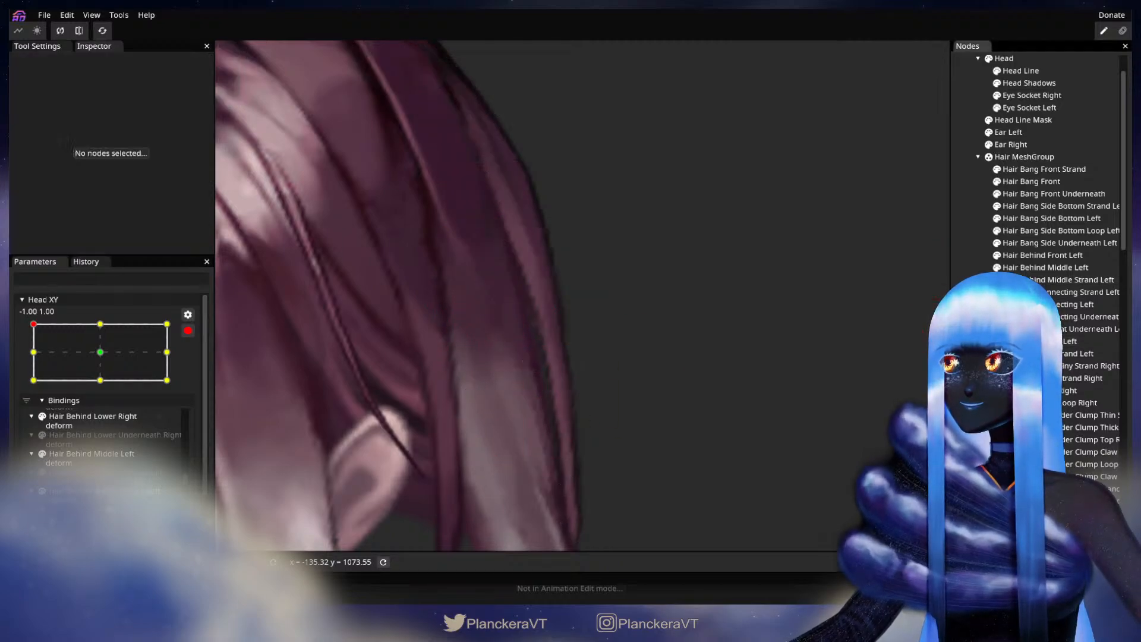
# - Disarm Head XY, preview the left-facing poses from the -1.00, 1.00 corner downward, and arm the parameter at -1.00, -1.00
pyautogui.scroll(-1, 543, 419)
pyautogui.scroll(-5, 545, 424)
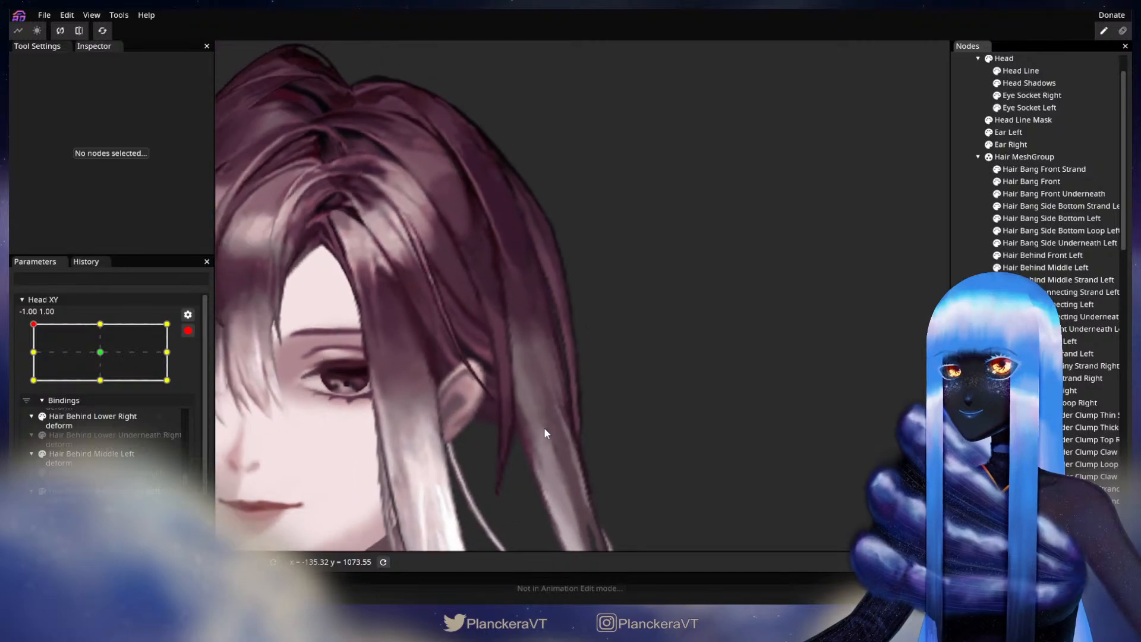
pyautogui.scroll(-3, 542, 435)
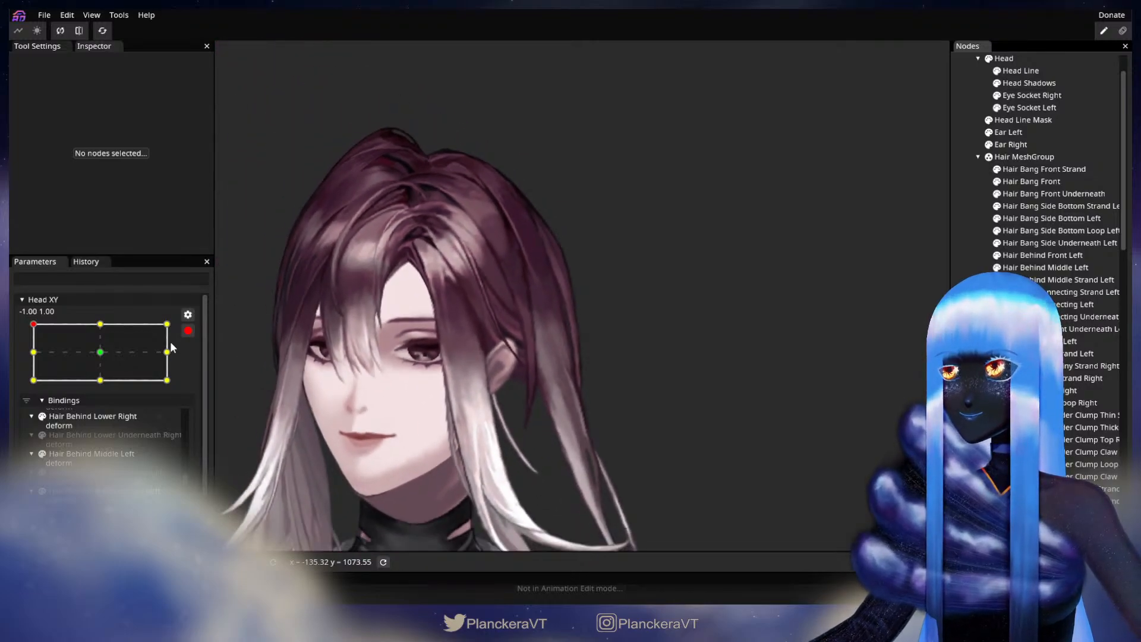
pyautogui.click(188, 331)
pyautogui.moveTo(32, 357)
pyautogui.mouseDown()
pyautogui.moveTo(28, 394)
pyautogui.moveTo(19, 358)
pyautogui.mouseUp()
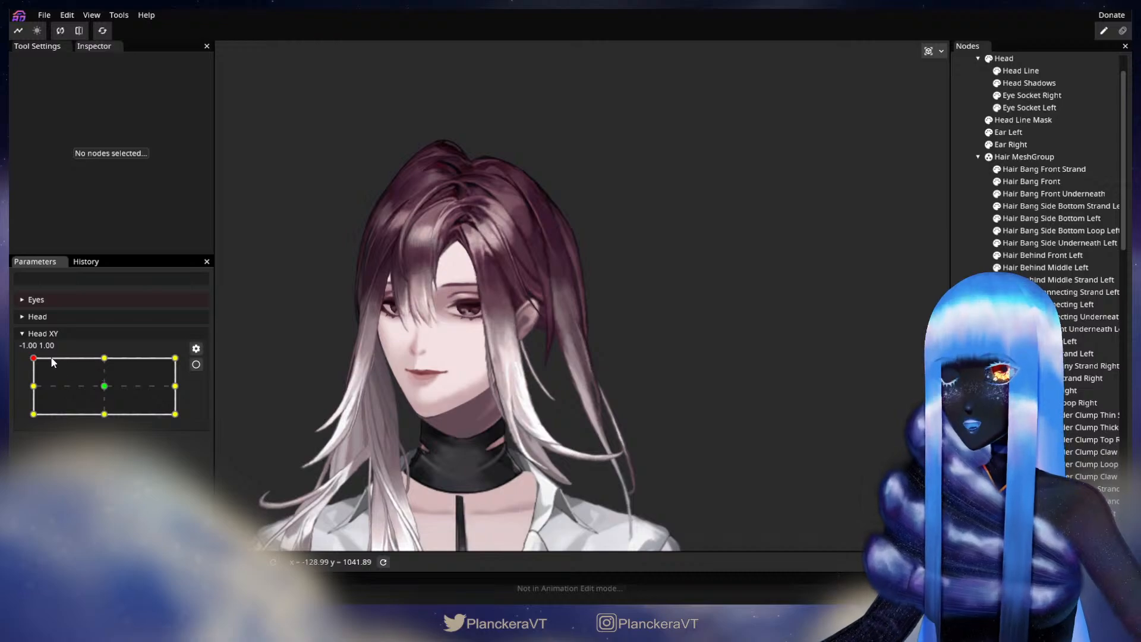
pyautogui.moveTo(33, 359); pyautogui.dragTo(31, 419)
pyautogui.click(196, 365)
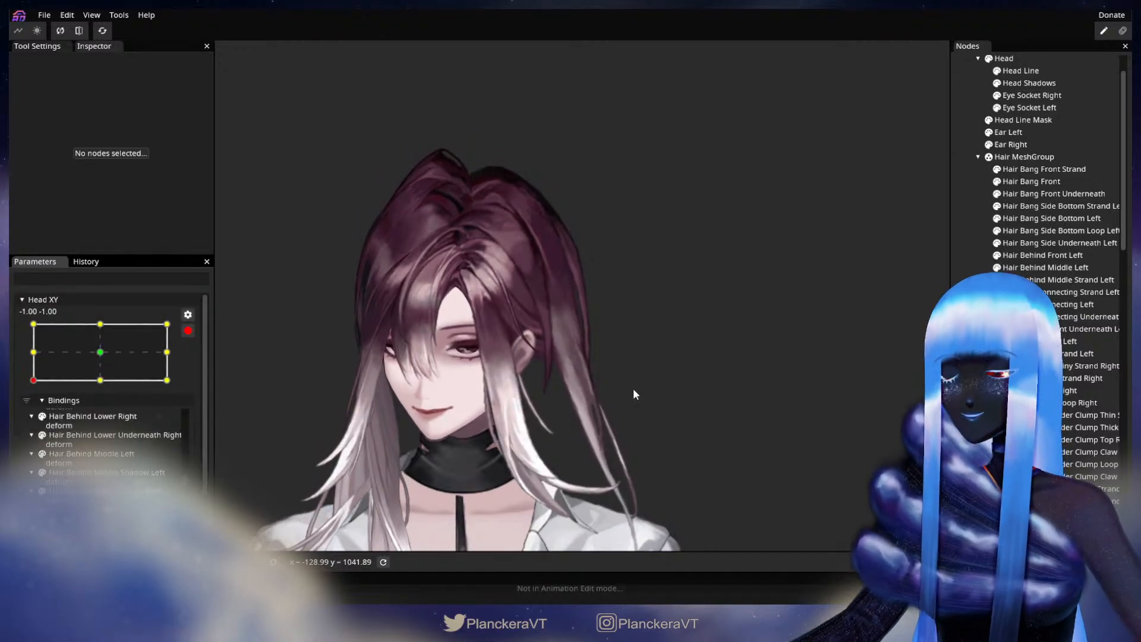
# - Push the outer edge of Hair Behind Middle Left slightly outward with a Circle Brush of size 49.00, and deselect it
pyautogui.scroll(3, 659, 372)
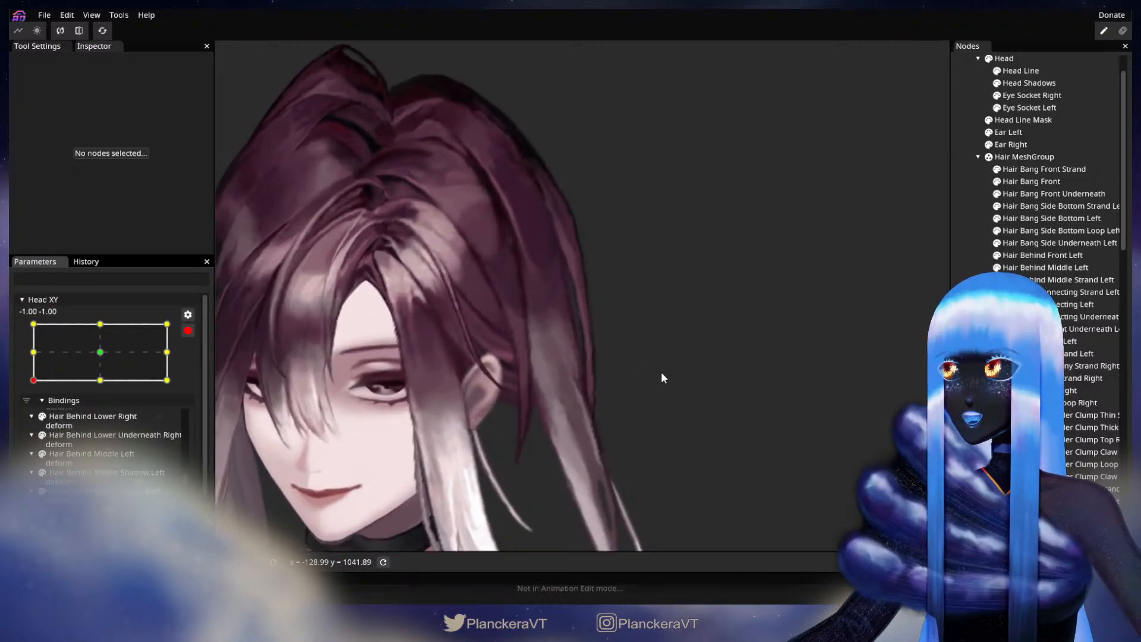
pyautogui.click(1070, 269)
pyautogui.scroll(2, 670, 360)
pyautogui.click(228, 98)
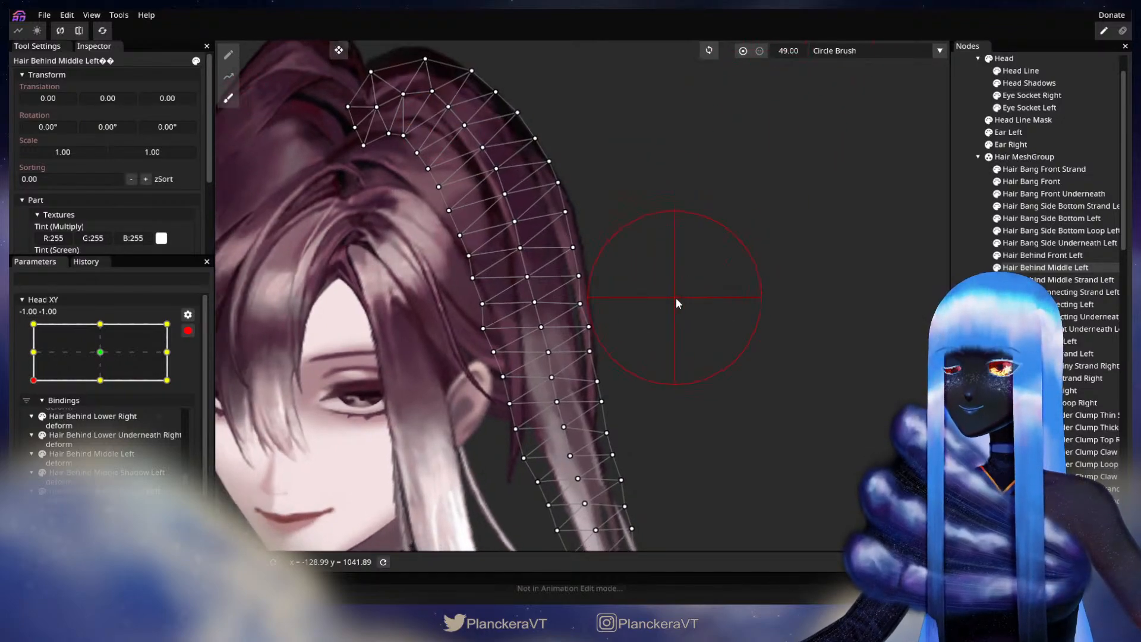
pyautogui.moveTo(613, 308); pyautogui.dragTo(624, 295)
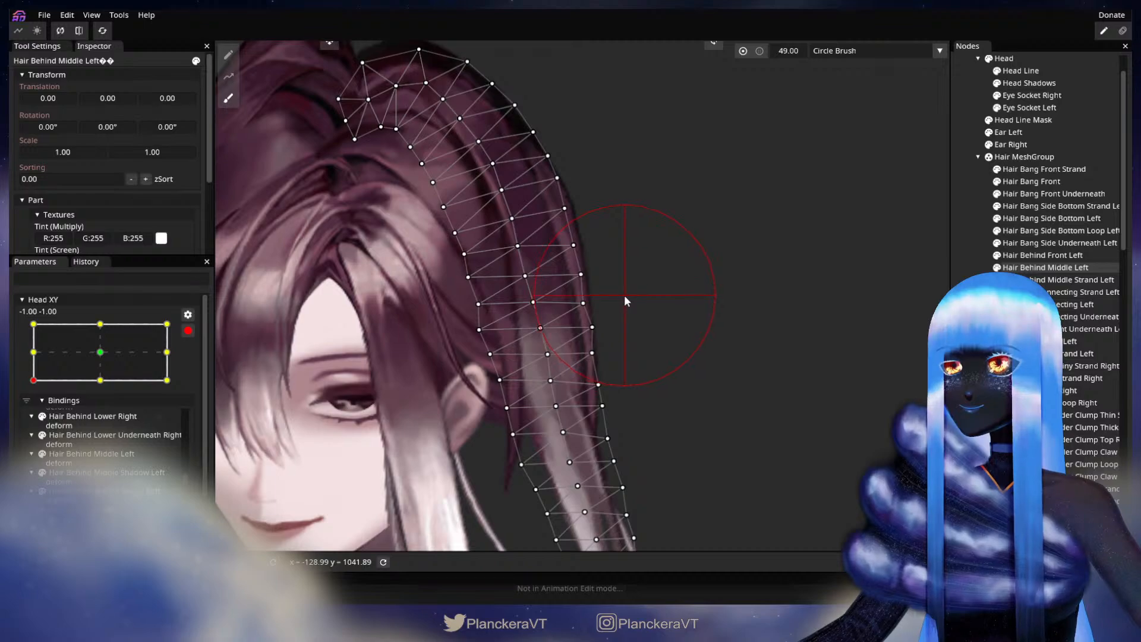
pyautogui.click(722, 366)
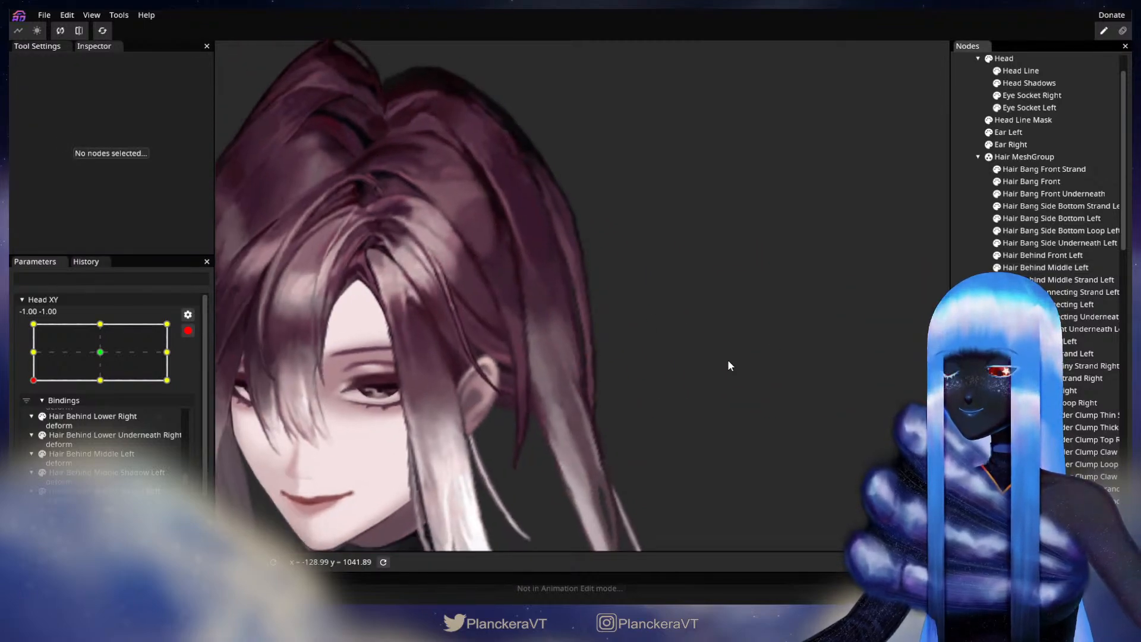
# - Disarm Head XY to check the brushed middle-left hair in motion, and re-arm it at -1.00, -1.00
pyautogui.click(188, 330)
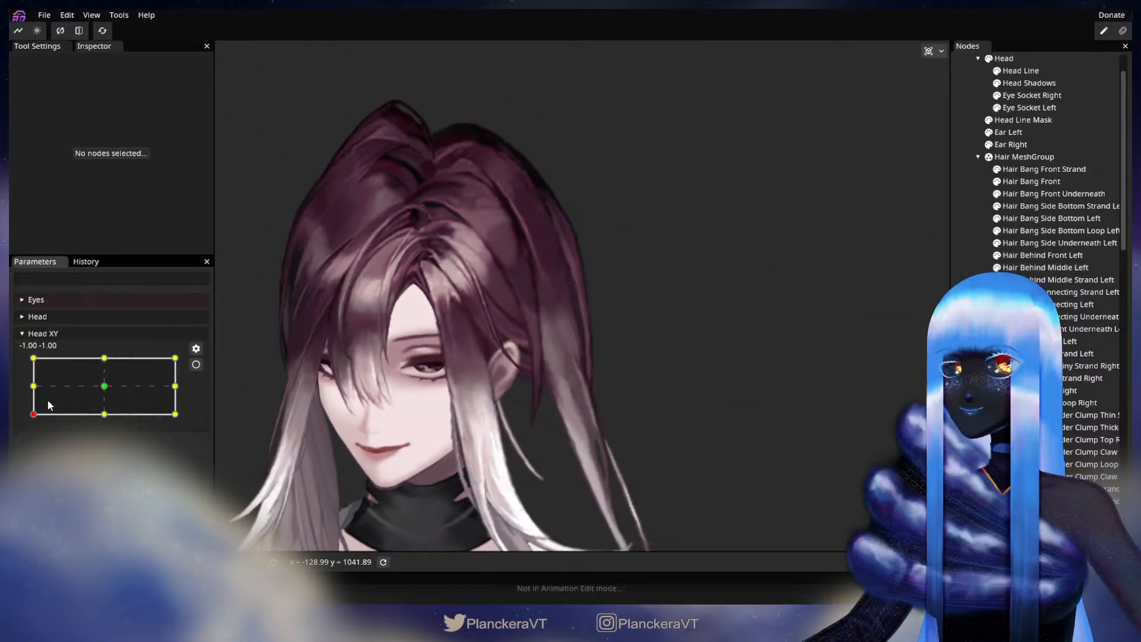
pyautogui.moveTo(35, 417)
pyautogui.mouseDown()
pyautogui.moveTo(33, 383)
pyautogui.moveTo(34, 415)
pyautogui.mouseUp()
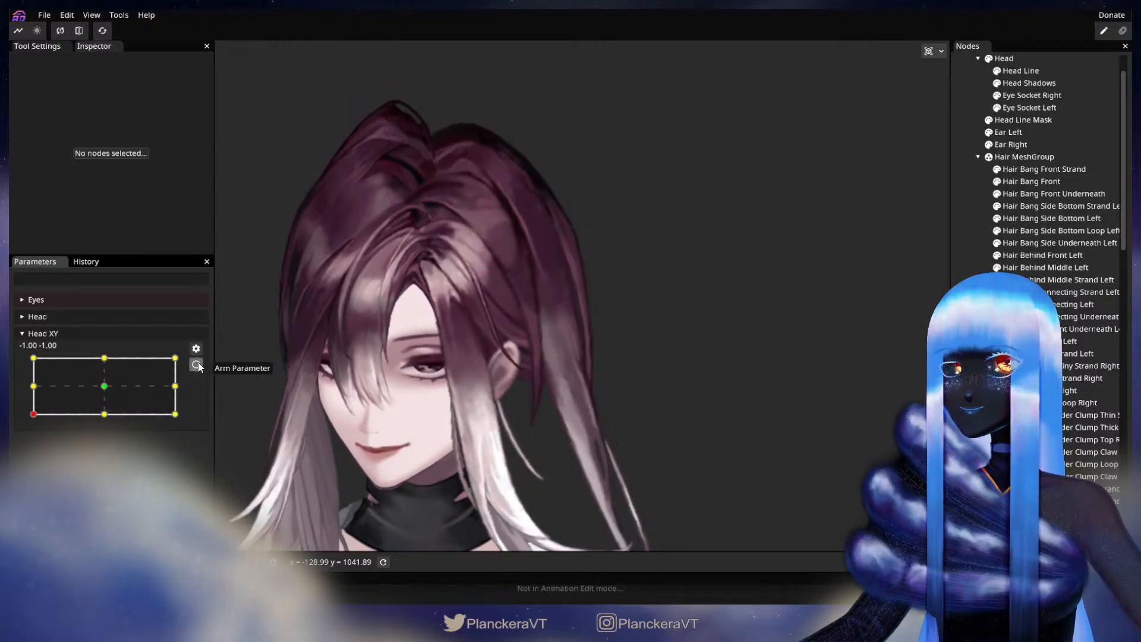
pyautogui.click(195, 364)
# - Adjust individual mesh vertices along the centre of Hair Behind Middle Left beside the ear, and deselect it
pyautogui.scroll(6, 498, 412)
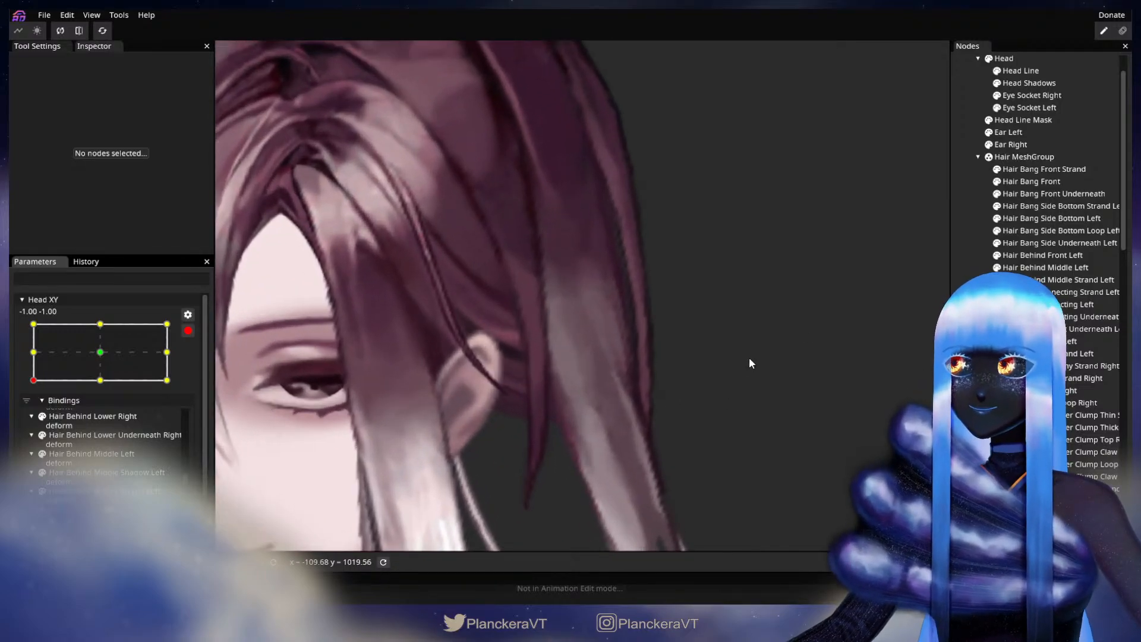
pyautogui.click(1046, 268)
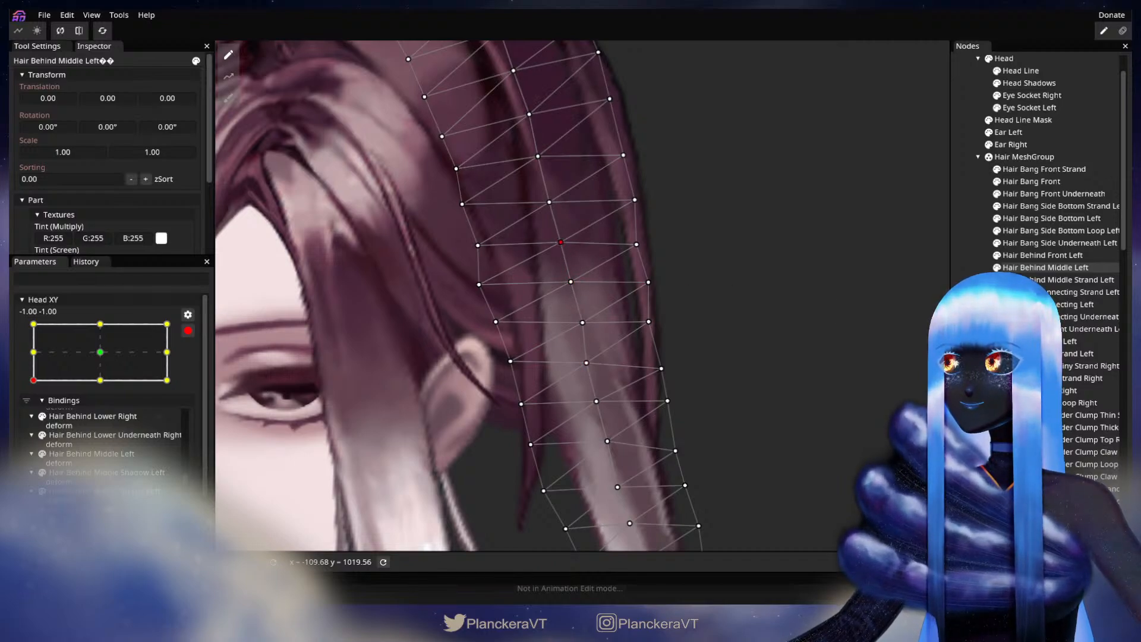
pyautogui.click(828, 409)
# - Preview the vertex adjustments on Hair Behind Middle Left with Head XY disarmed around the -1.00, -1.00 corner, and re-arm it there
pyautogui.scroll(-5, 772, 430)
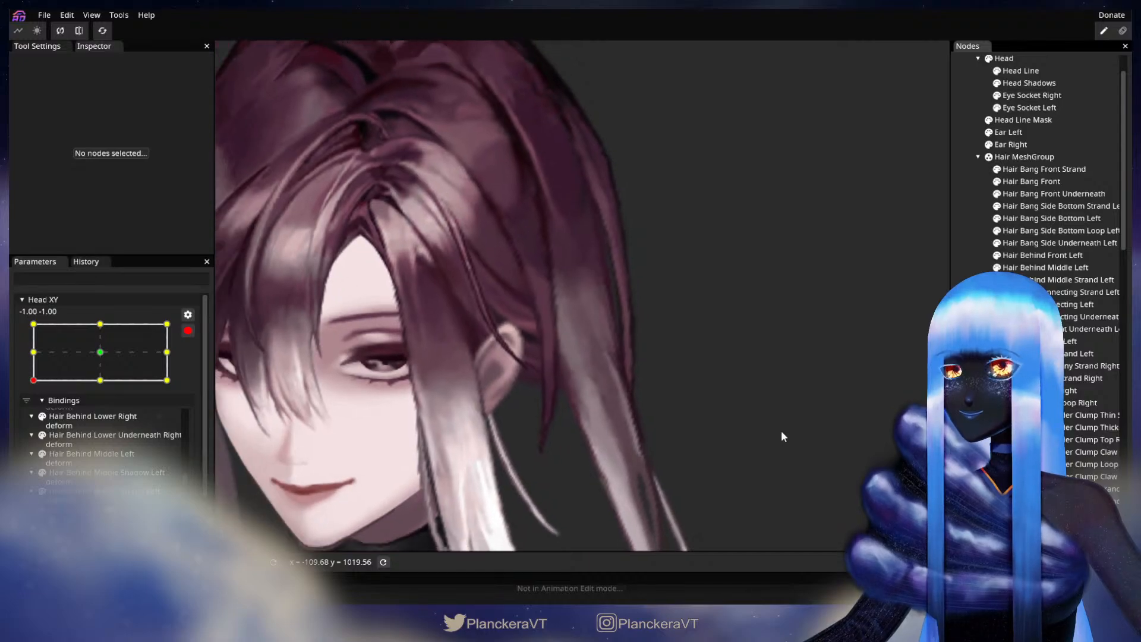
pyautogui.scroll(-6, 781, 430)
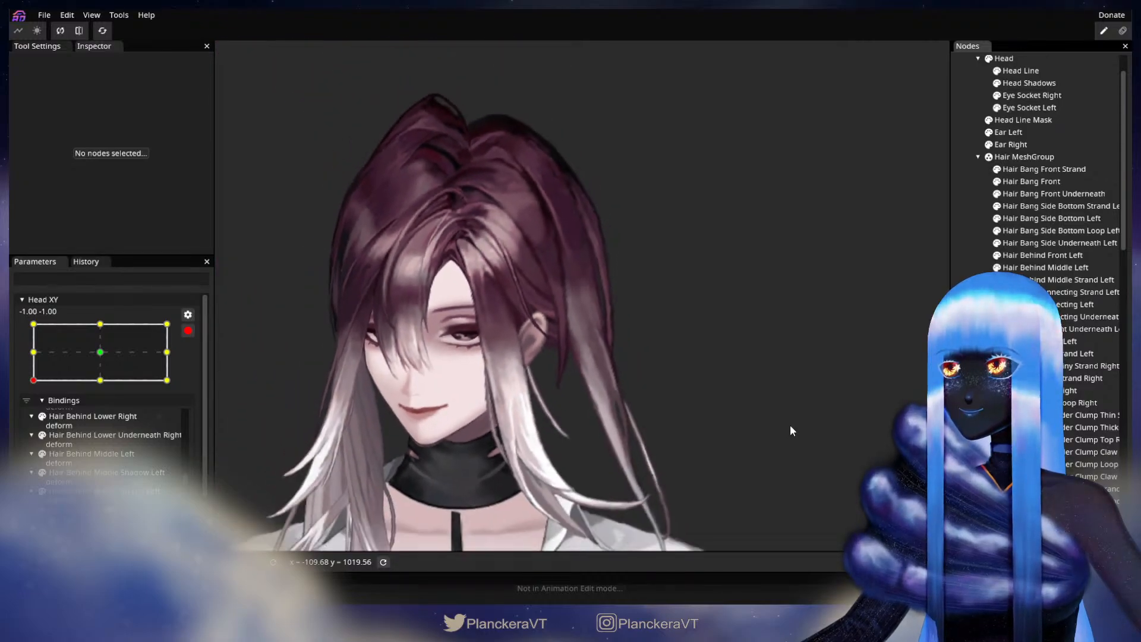
pyautogui.scroll(-1, 790, 426)
pyautogui.click(188, 331)
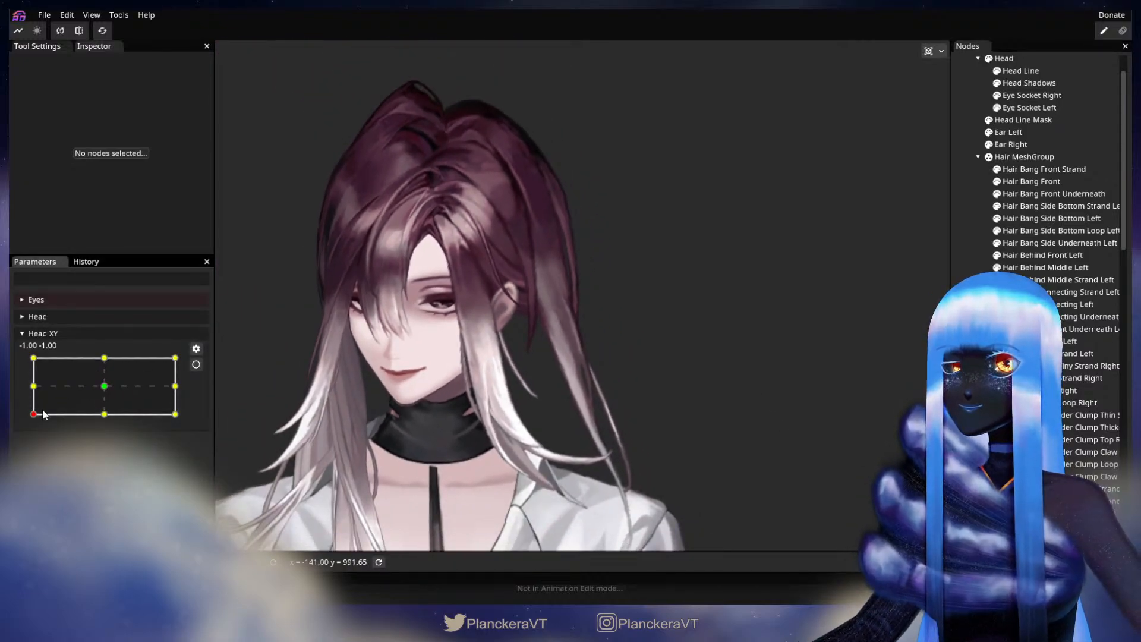
pyautogui.moveTo(34, 416)
pyautogui.mouseDown()
pyautogui.moveTo(32, 373)
pyautogui.moveTo(20, 417)
pyautogui.moveTo(19, 387)
pyautogui.moveTo(23, 417)
pyautogui.mouseUp()
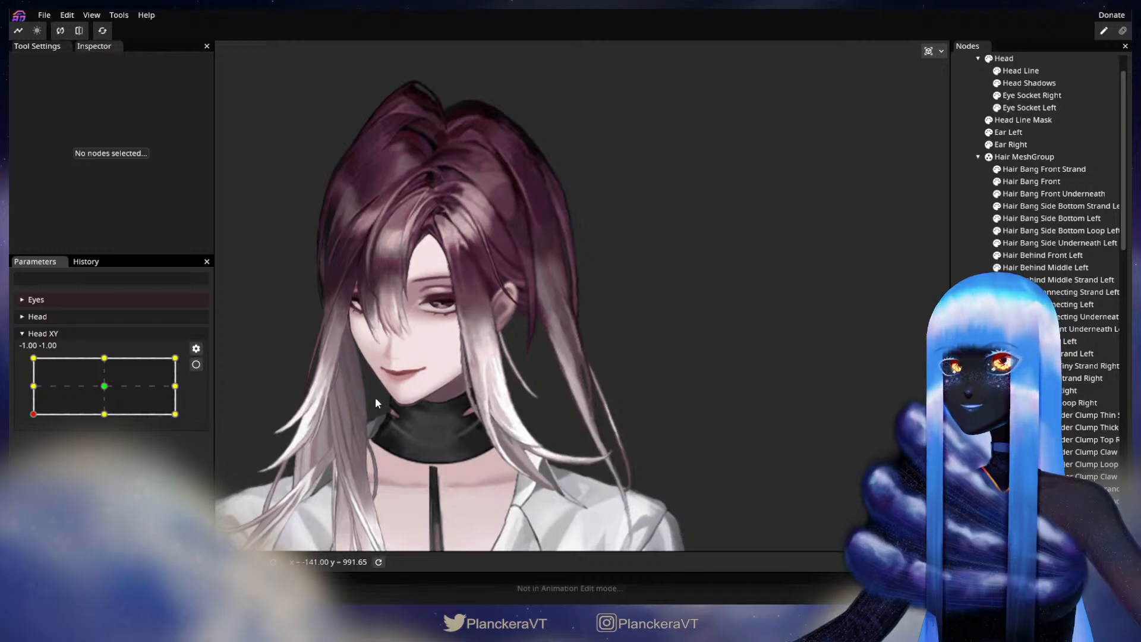
pyautogui.click(196, 365)
# - Reposition individual inner-edge and centre vertices on the lower part of Hair Behind Middle Left, below the ear
pyautogui.scroll(5, 569, 413)
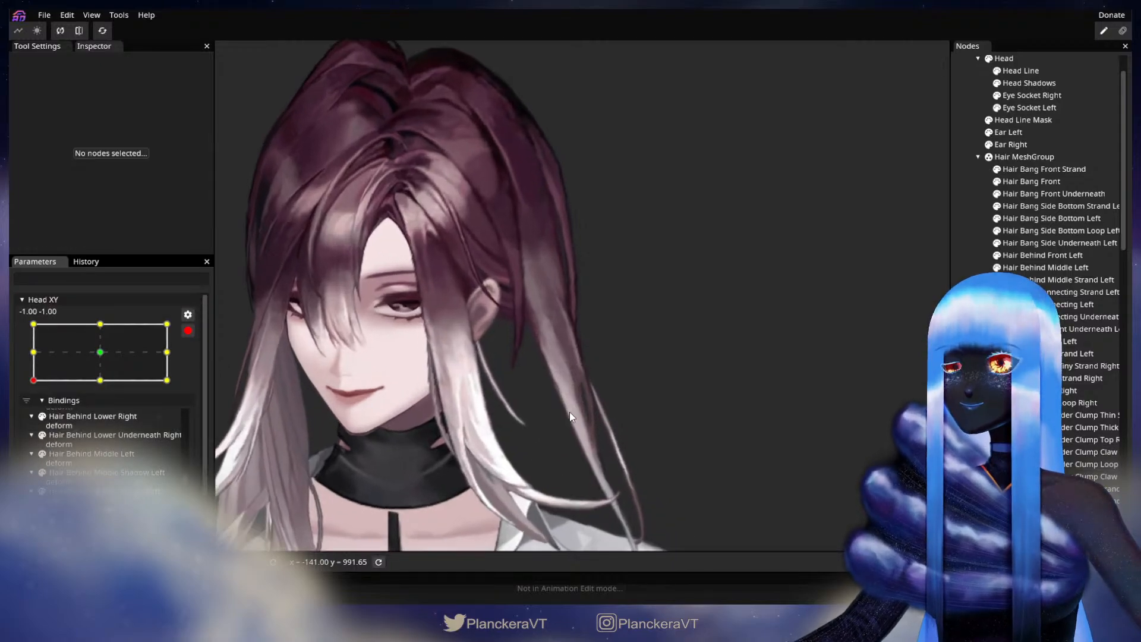
pyautogui.scroll(5, 575, 392)
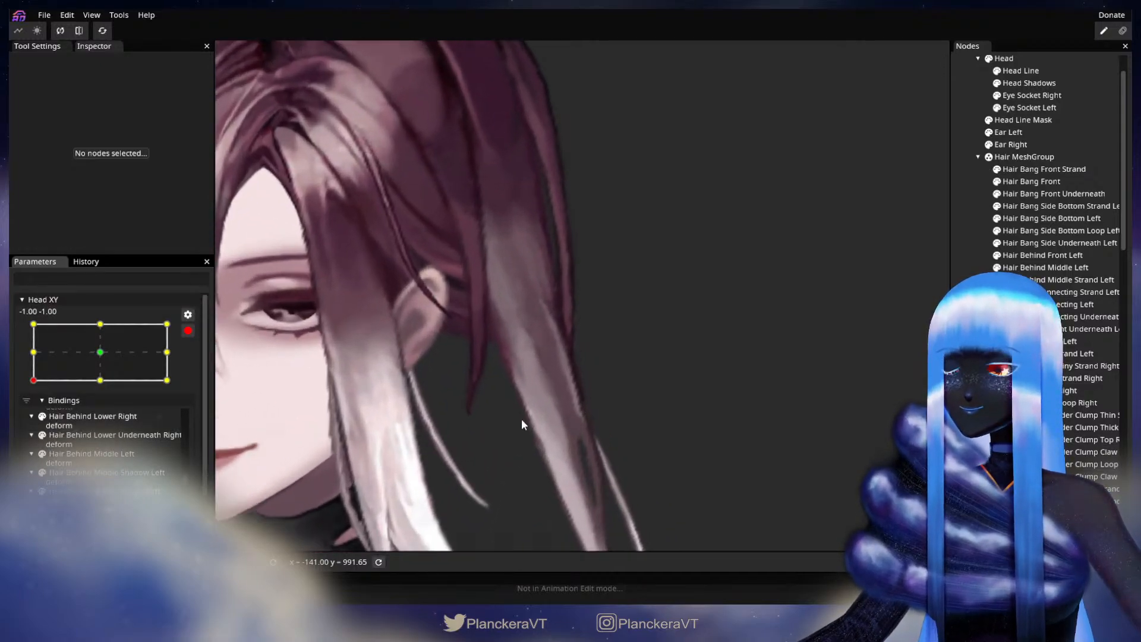
pyautogui.scroll(-3, 697, 414)
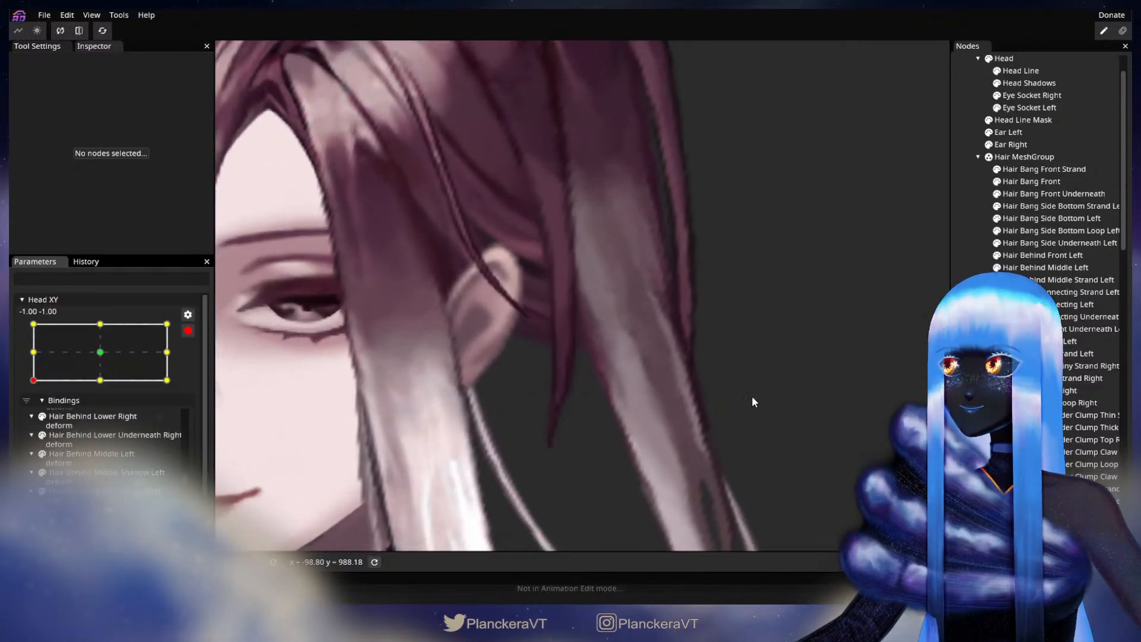
pyautogui.click(1044, 268)
pyautogui.scroll(2, 635, 370)
pyautogui.click(645, 360)
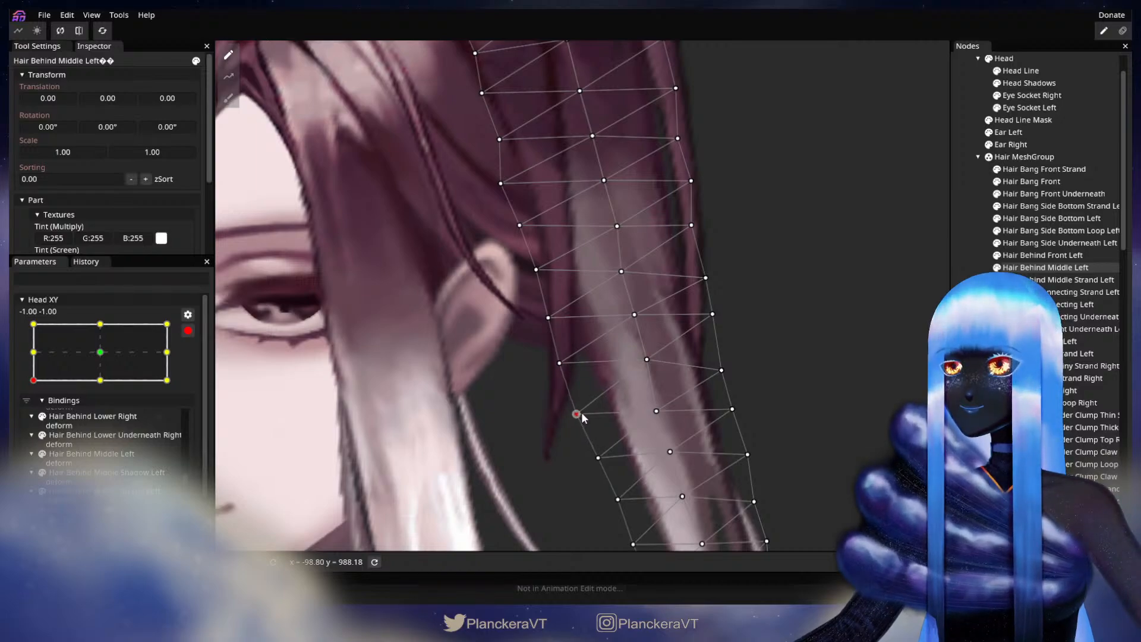
pyautogui.moveTo(591, 458); pyautogui.dragTo(585, 415)
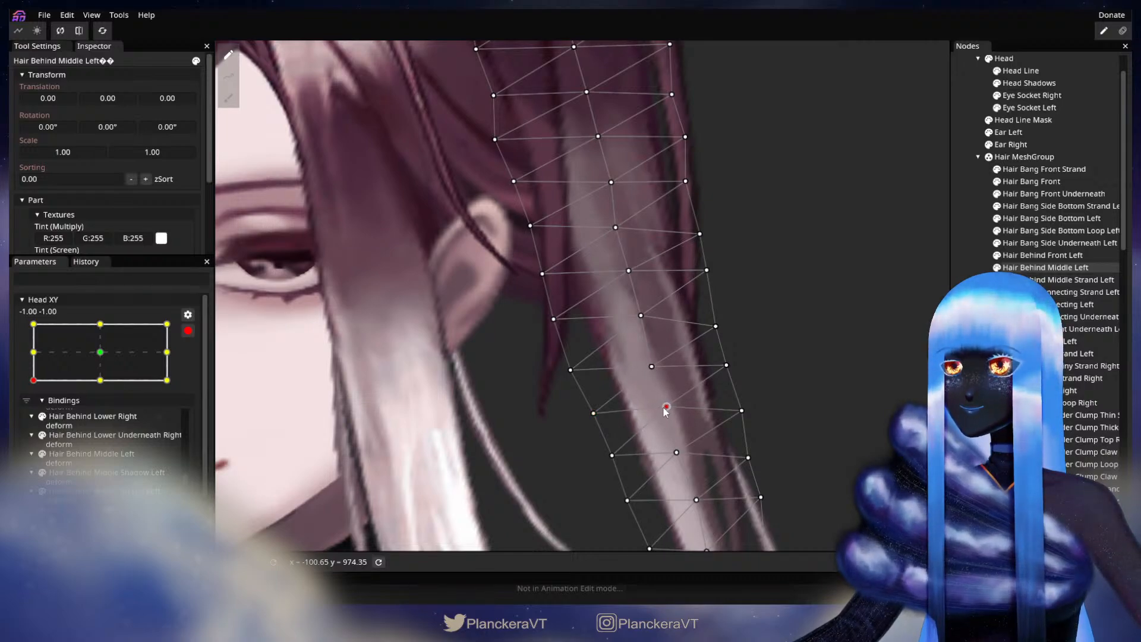
# - Adjust the lower mesh points of Hair Behind Middle Left for the Head XY keypoint at -1.00, -1.00, and deselect the part
pyautogui.moveTo(664, 420); pyautogui.dragTo(662, 397)
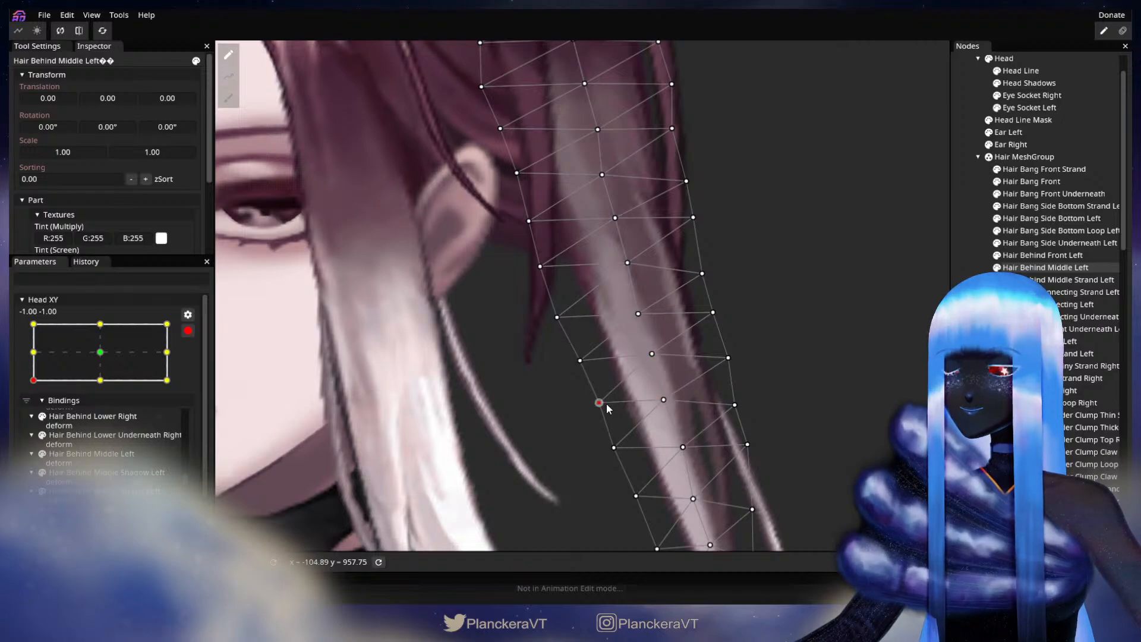
pyautogui.click(742, 422)
pyautogui.scroll(-1, 737, 425)
pyautogui.scroll(-5, 736, 434)
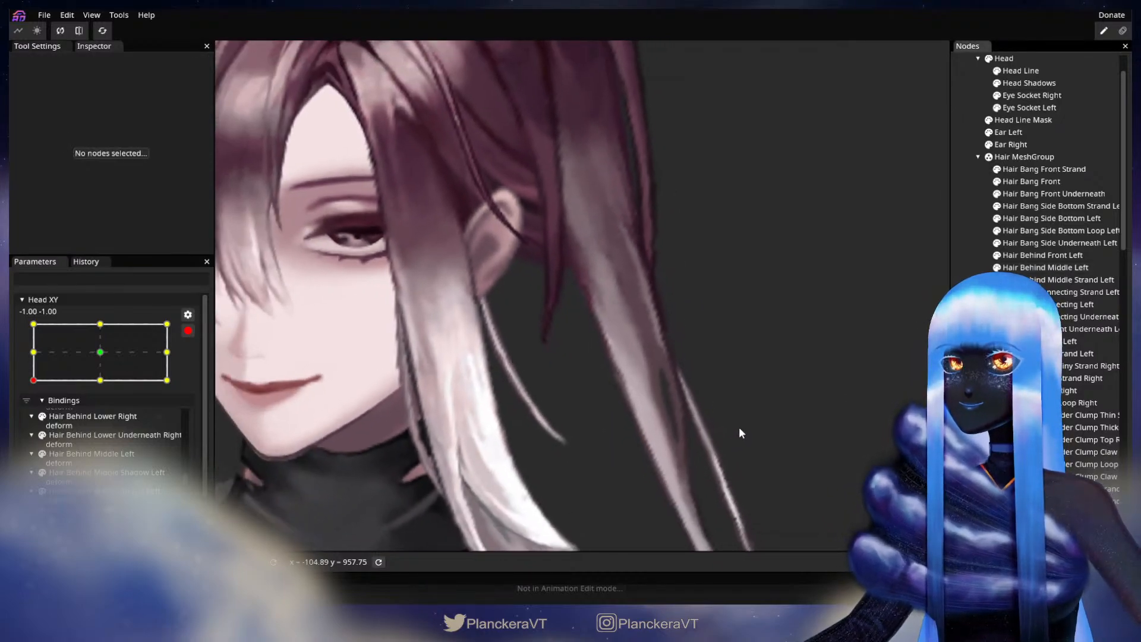
pyautogui.scroll(-4, 745, 426)
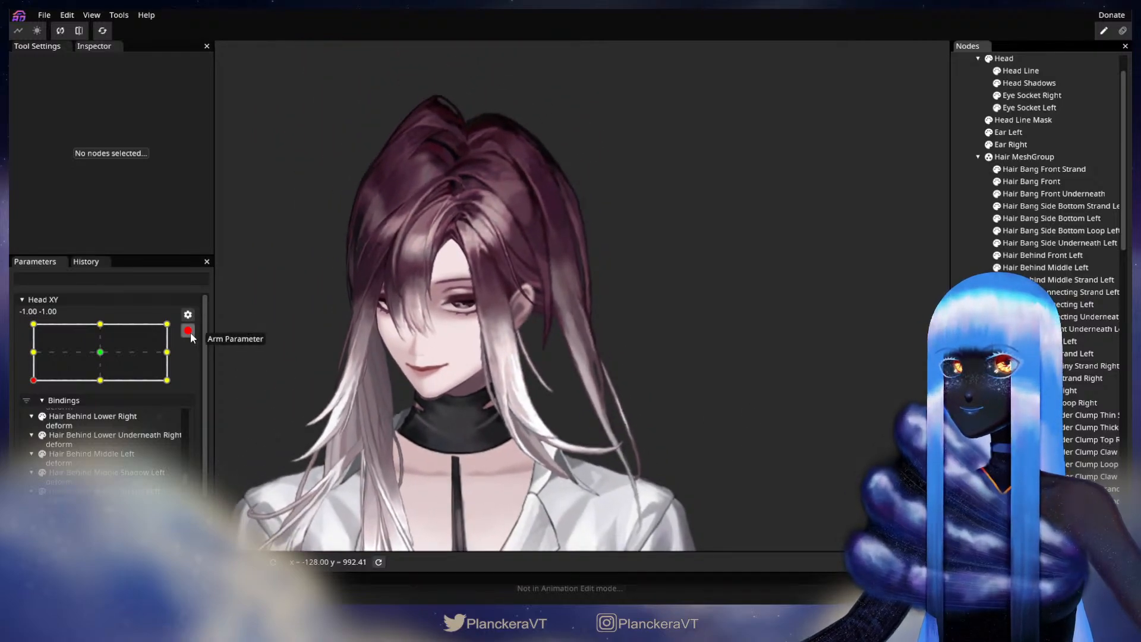
# - Disarm Head XY, preview the head tilt between vertical -1.00 and 0 at horizontal -1.00, and re-arm it at -1.00, -1.00
pyautogui.click(188, 331)
pyautogui.moveTo(32, 420); pyautogui.dragTo(34, 386)
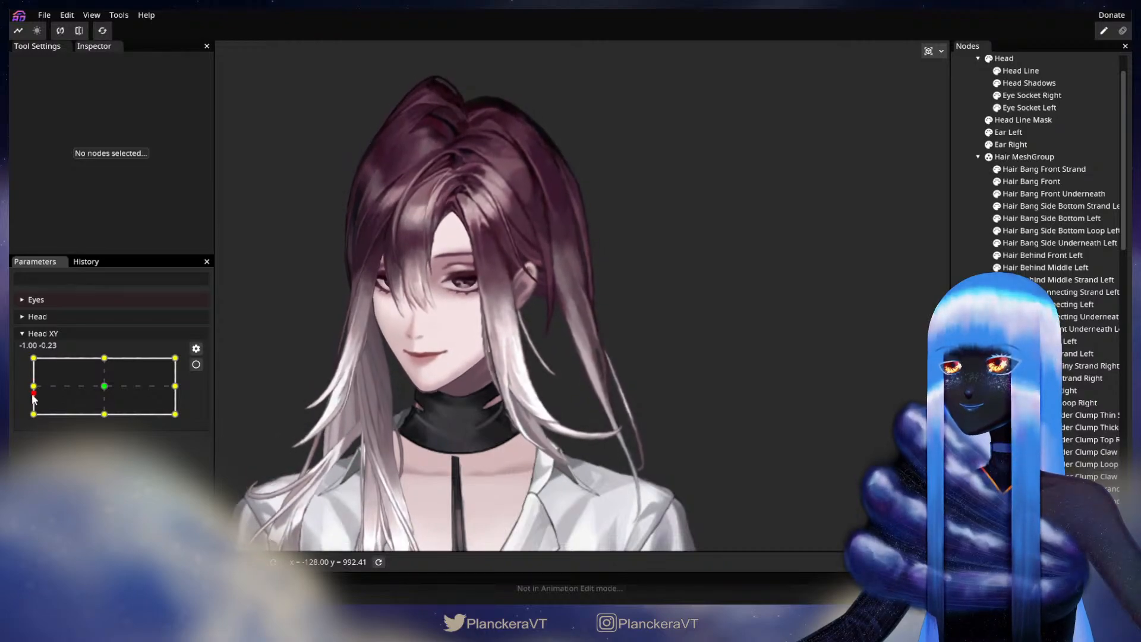
pyautogui.moveTo(31, 386); pyautogui.dragTo(30, 417)
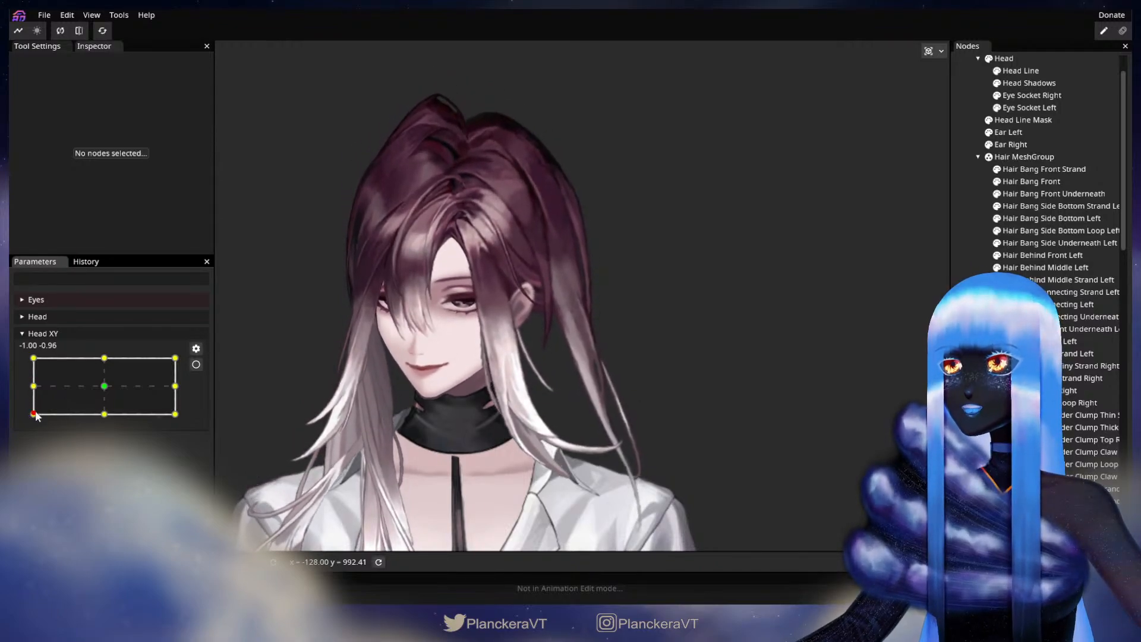
pyautogui.click(196, 365)
# - Reshape the outer edge of the Hair Behind Middle Left mesh with the Circle Brush at size 52.00, and deselect the part
pyautogui.scroll(5, 436, 332)
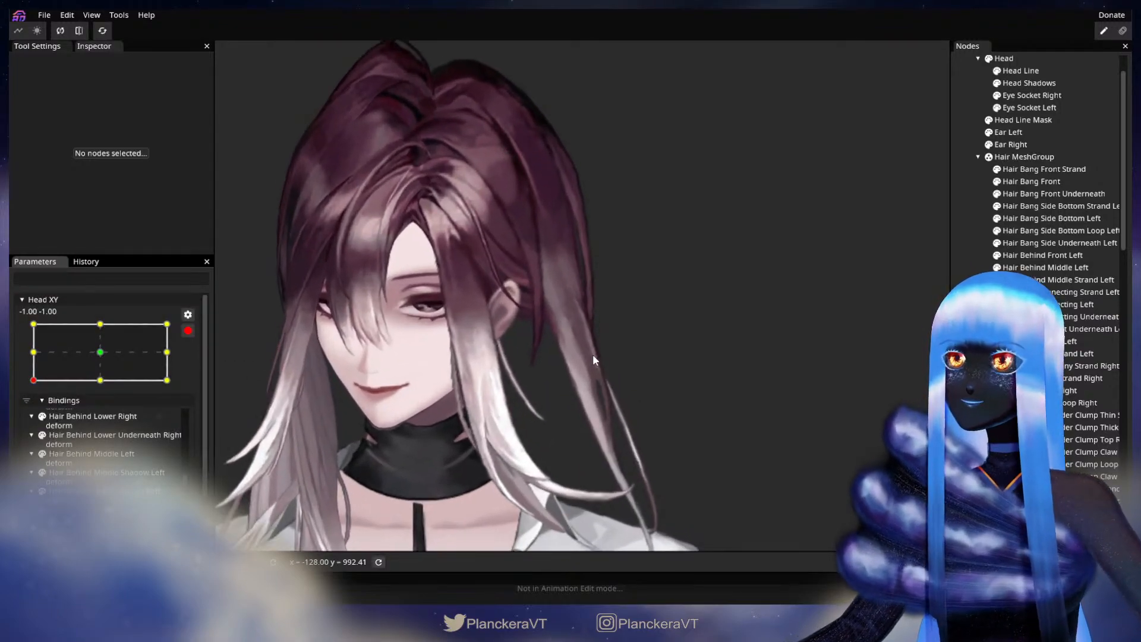
pyautogui.scroll(2, 585, 306)
pyautogui.scroll(2, 584, 244)
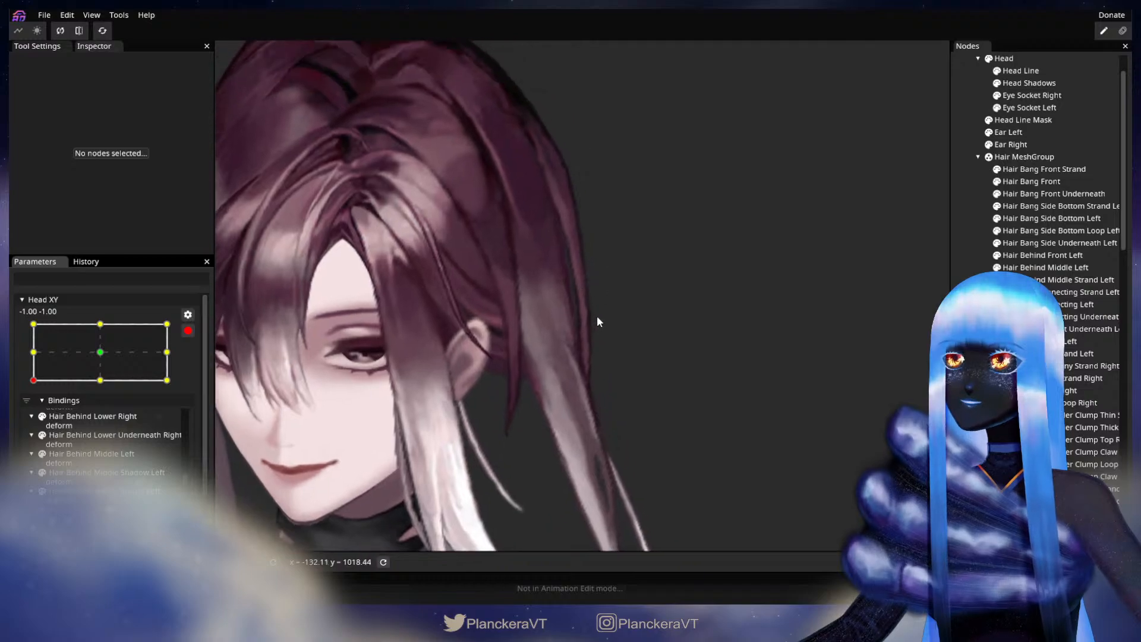
pyautogui.click(1045, 267)
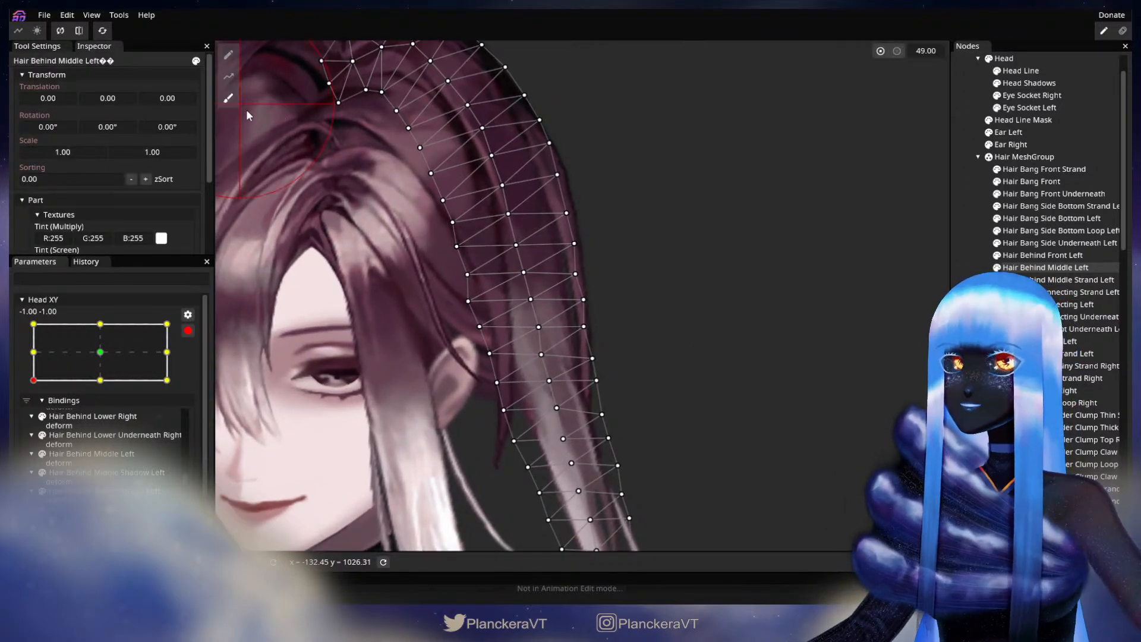
pyautogui.click(229, 98)
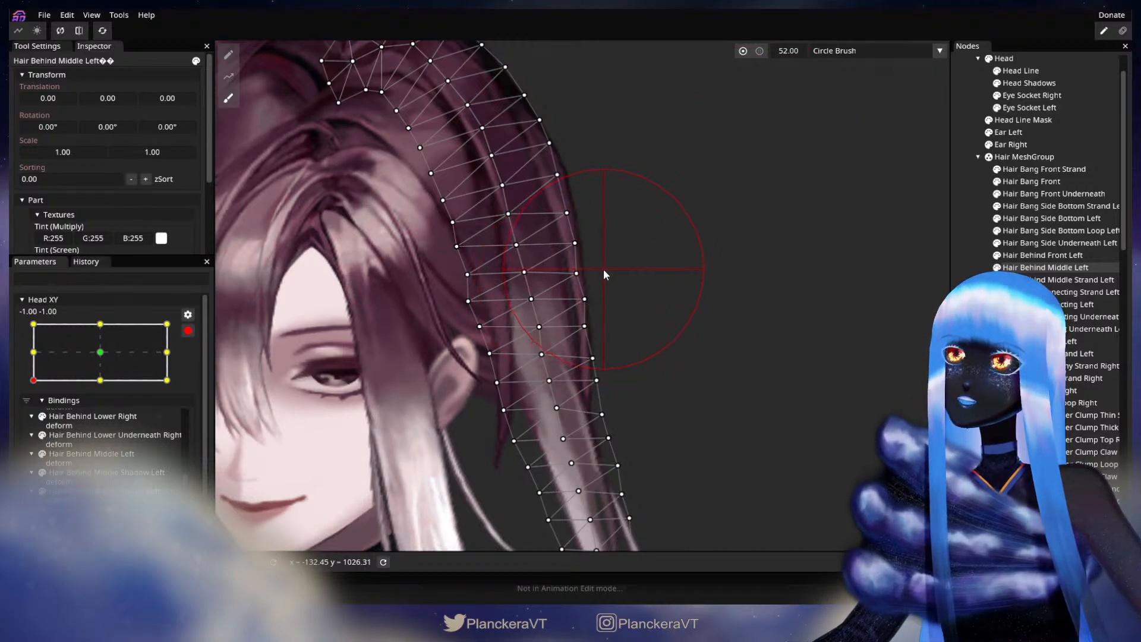
pyautogui.moveTo(633, 335); pyautogui.dragTo(616, 295)
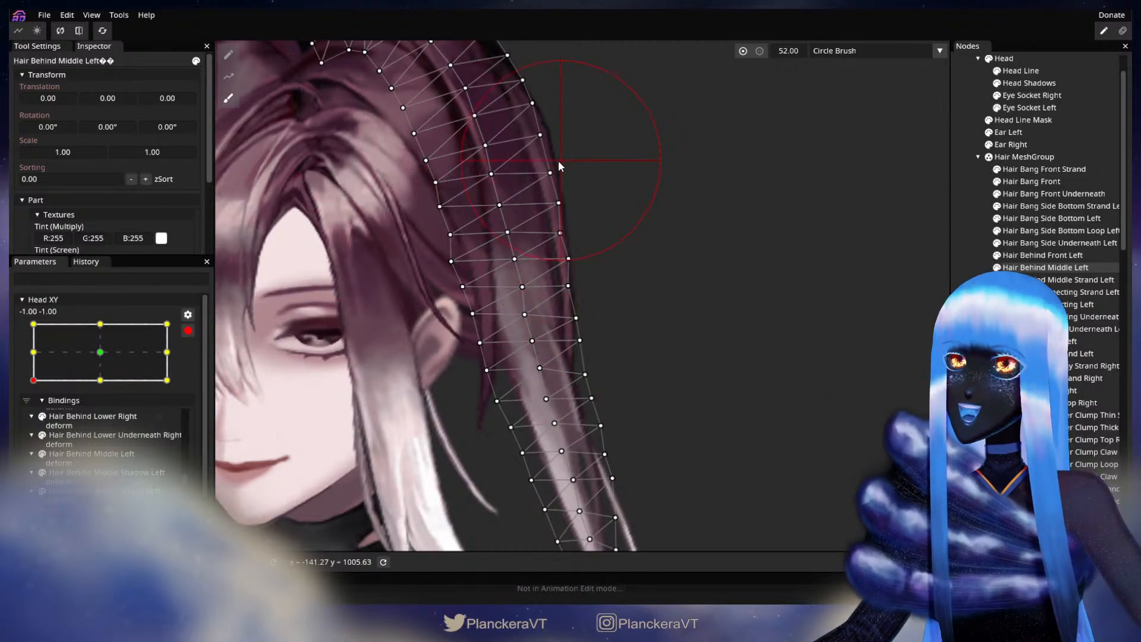
pyautogui.click(625, 317)
pyautogui.scroll(-5, 628, 317)
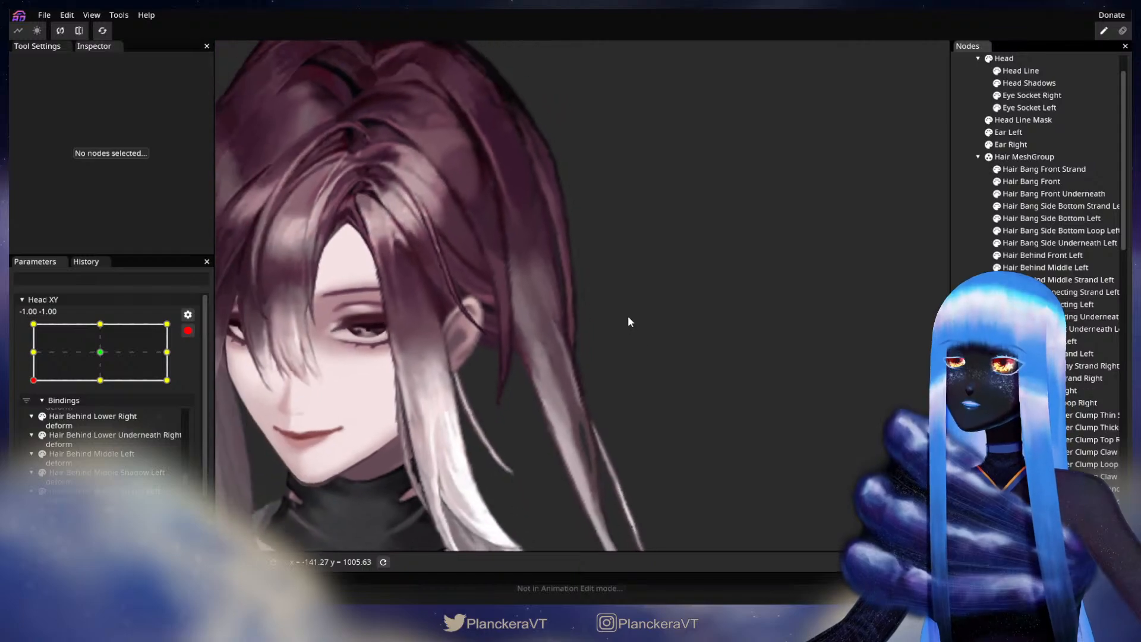
# - Disarm Head XY, sweep it vertically along its -1.00 side to check the reshaped hair, and re-arm the -1.00, -1.00 keypoint
pyautogui.click(188, 332)
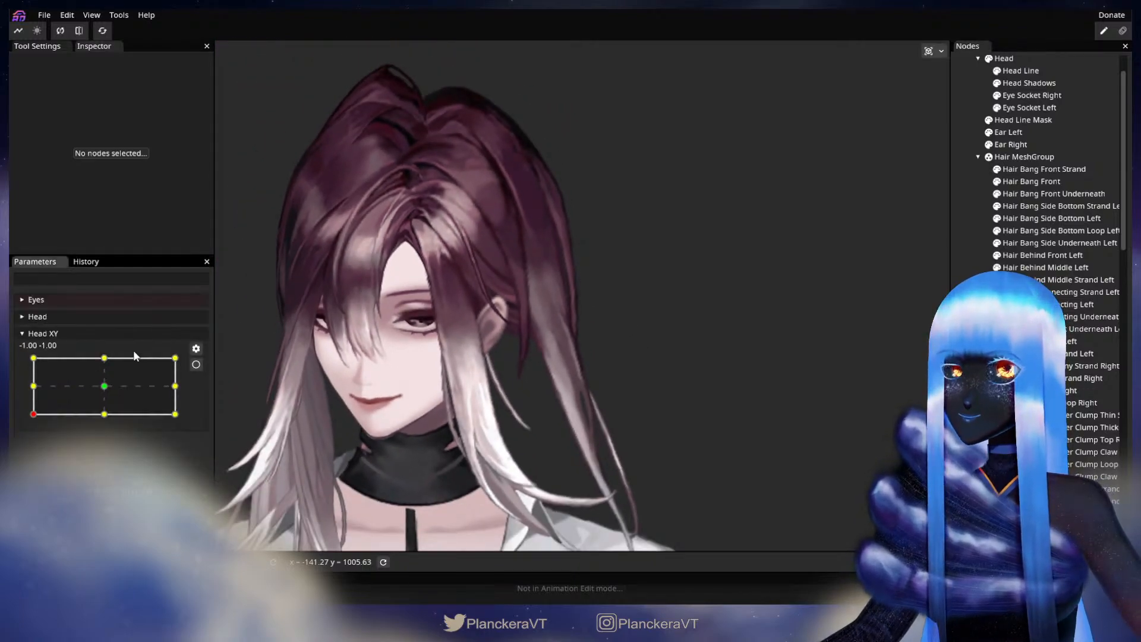
pyautogui.moveTo(34, 414); pyautogui.dragTo(34, 385)
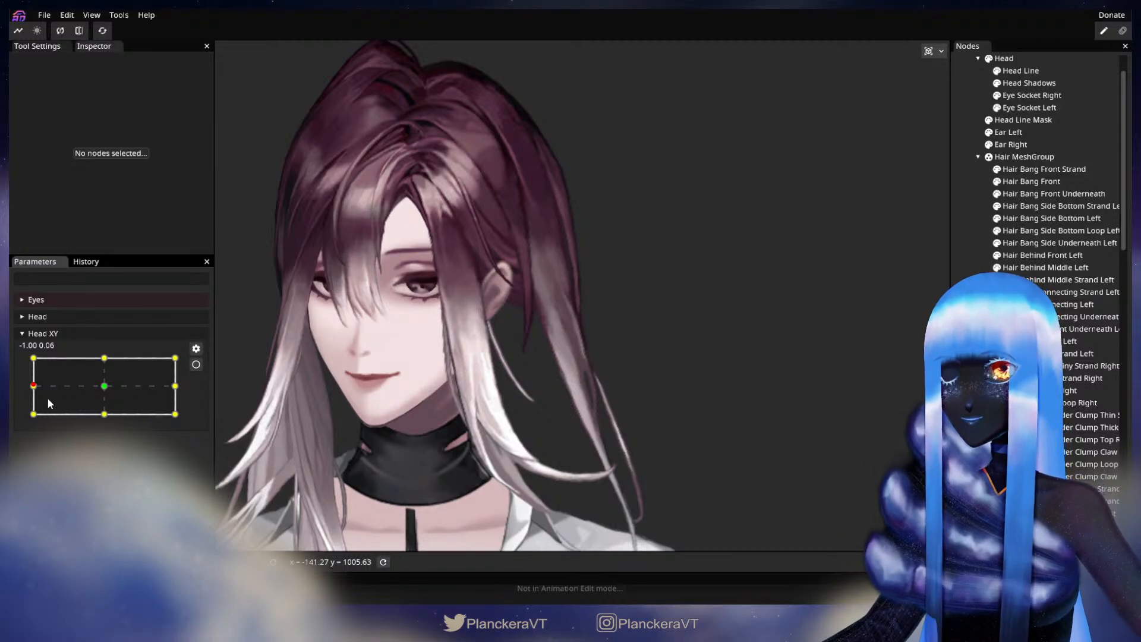
pyautogui.moveTo(33, 385); pyautogui.dragTo(34, 423)
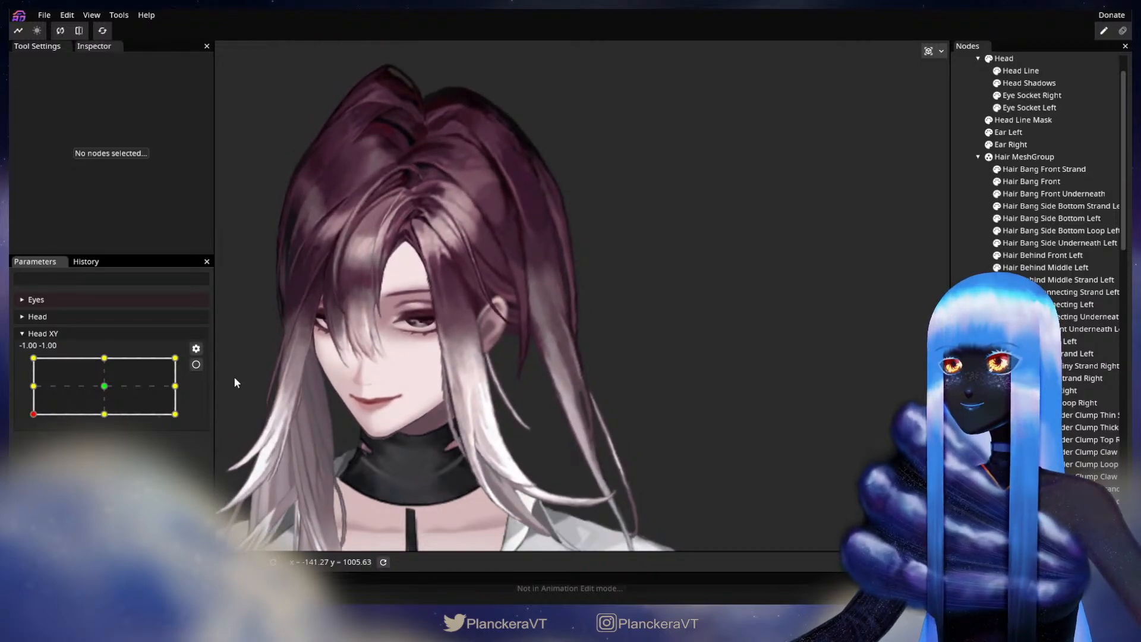
pyautogui.click(196, 364)
# - Refine the Hair Behind Middle Left mesh from beside the ear down its outer edge with the 52.00 Circle Brush, and deselect it
pyautogui.scroll(5, 522, 412)
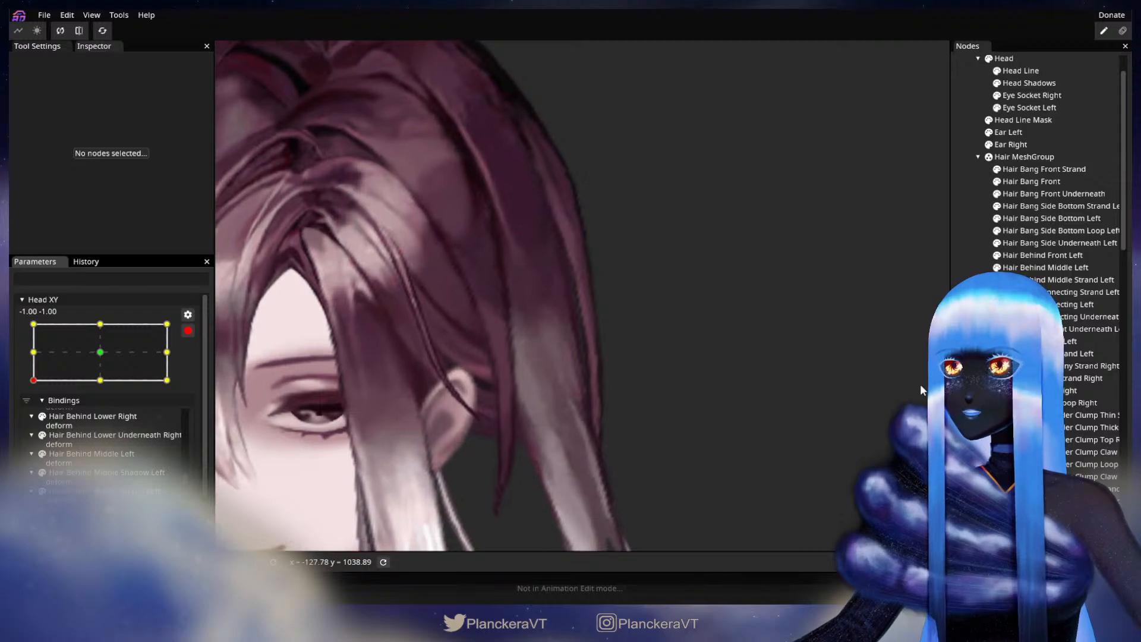
pyautogui.click(1054, 266)
pyautogui.click(228, 97)
pyautogui.moveTo(550, 266); pyautogui.dragTo(552, 266)
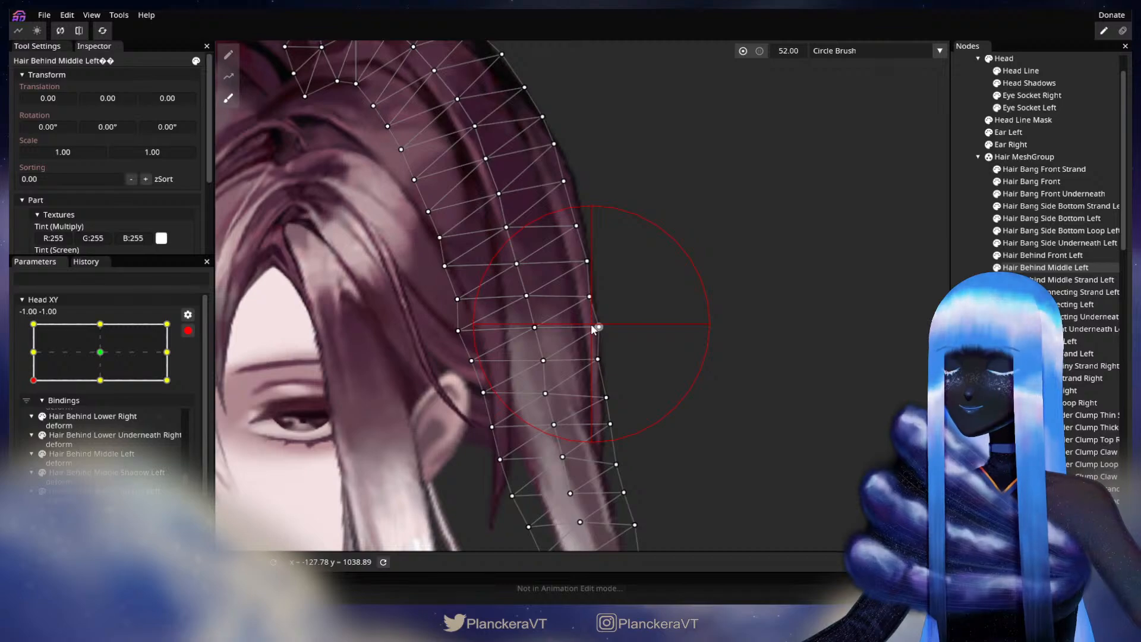
pyautogui.moveTo(632, 359); pyautogui.dragTo(611, 300)
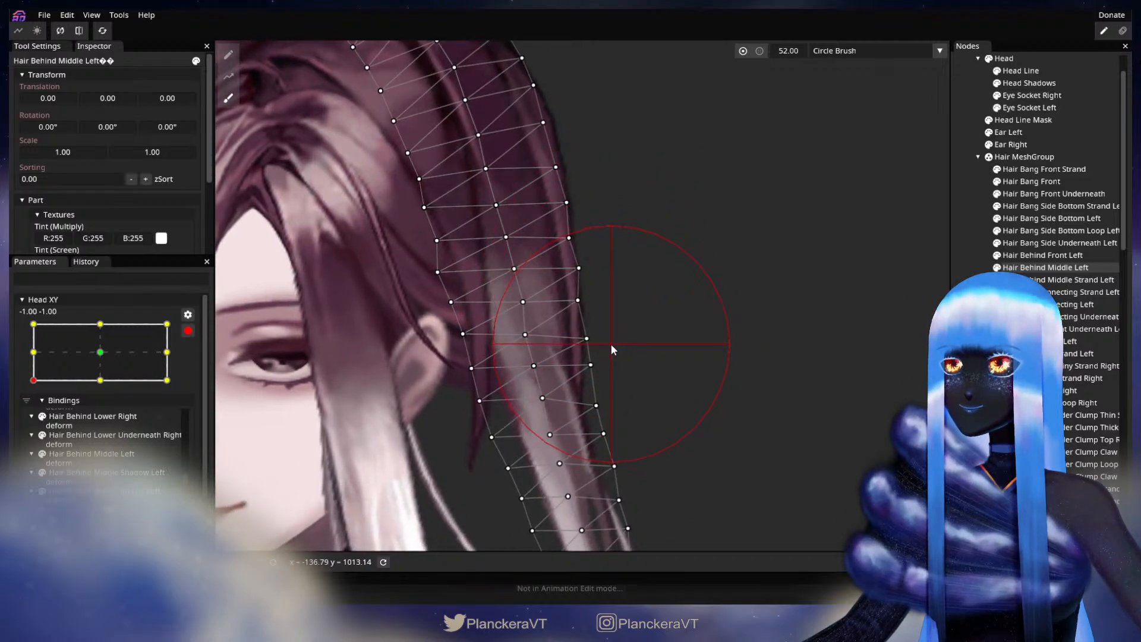
pyautogui.moveTo(611, 343); pyautogui.dragTo(632, 367)
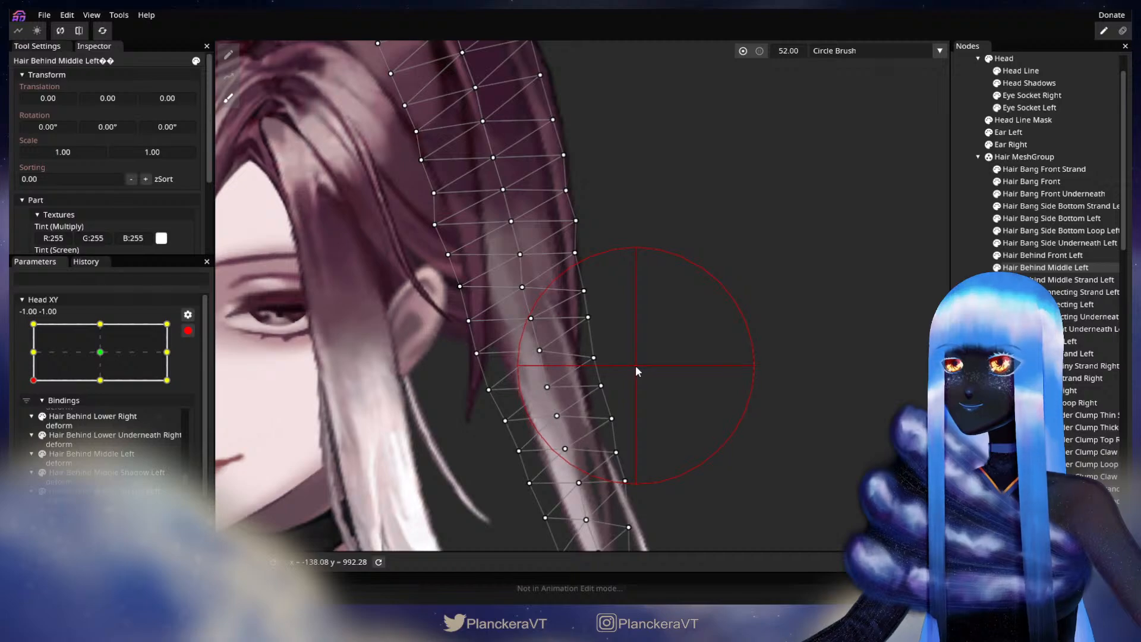
pyautogui.click(884, 369)
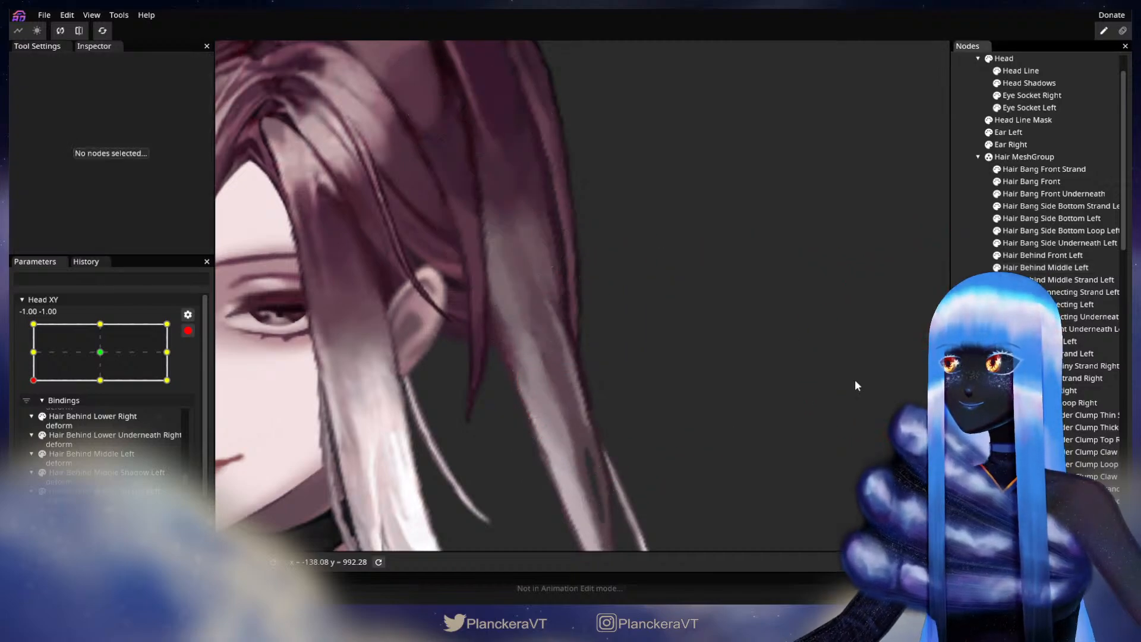
pyautogui.scroll(-5, 665, 393)
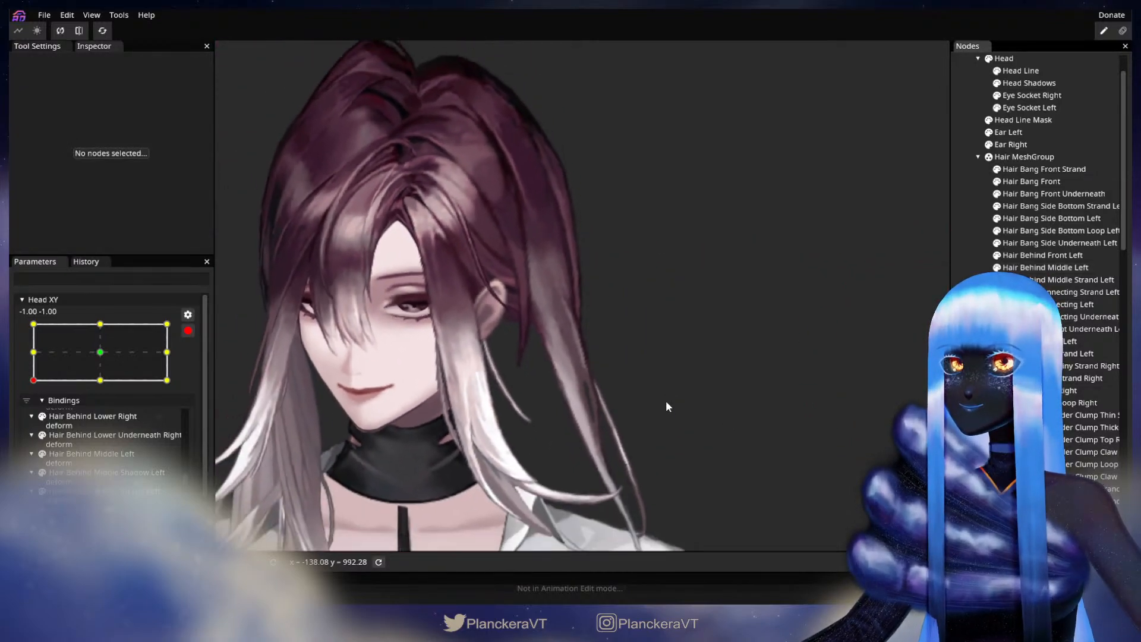
pyautogui.scroll(-2, 663, 404)
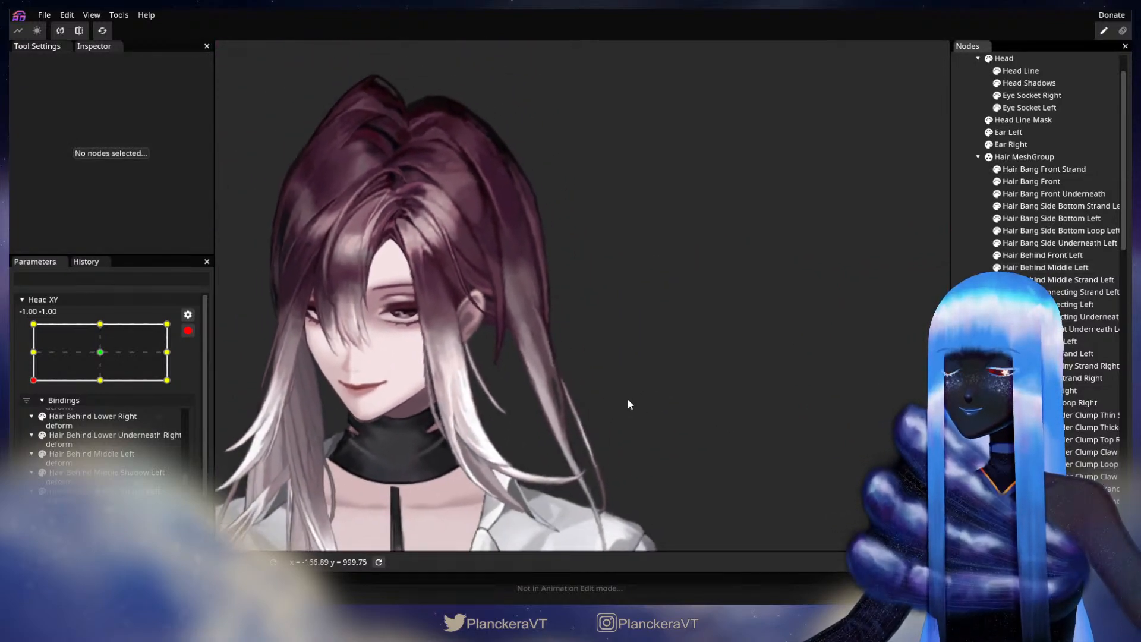
# - Test the hair deformation with Head XY disarmed, return the parameter to -1.00, -1.00, and re-arm it
pyautogui.click(189, 330)
pyautogui.moveTo(34, 414)
pyautogui.mouseDown()
pyautogui.moveTo(33, 395)
pyautogui.moveTo(29, 419)
pyautogui.mouseUp()
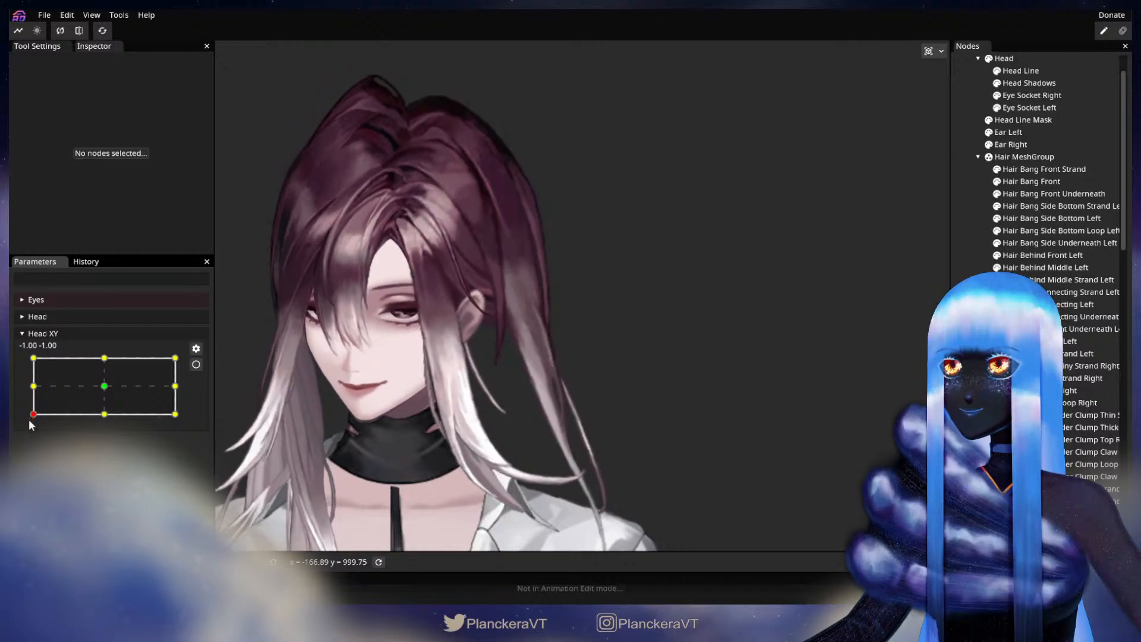
pyautogui.click(196, 365)
# - Fine-tune individual outer-edge vertices of Hair Behind Middle Left above ear level, and deselect the part
pyautogui.scroll(6, 381, 414)
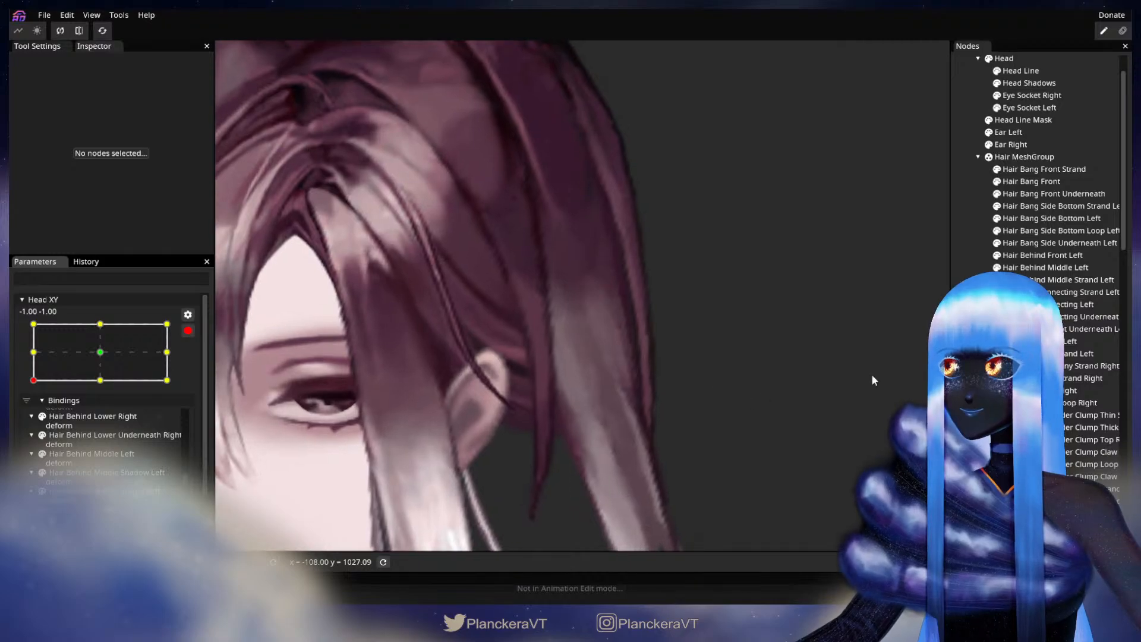
pyautogui.click(1048, 271)
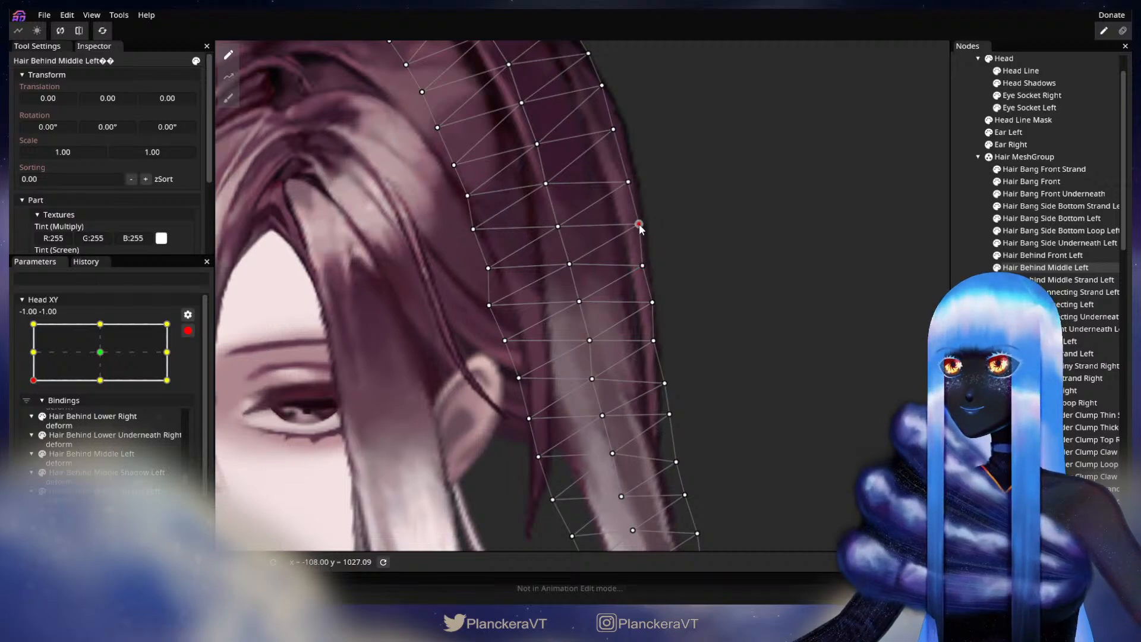
pyautogui.click(850, 395)
pyautogui.scroll(-3, 822, 409)
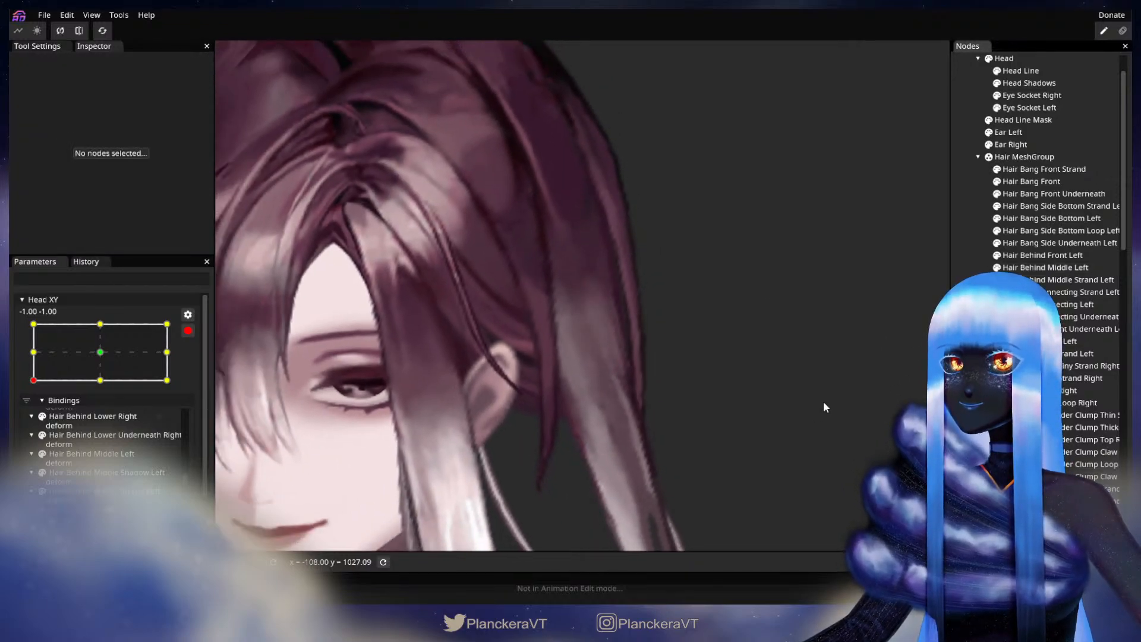
pyautogui.scroll(-1, 826, 399)
pyautogui.moveTo(826, 399); pyautogui.dragTo(804, 367)
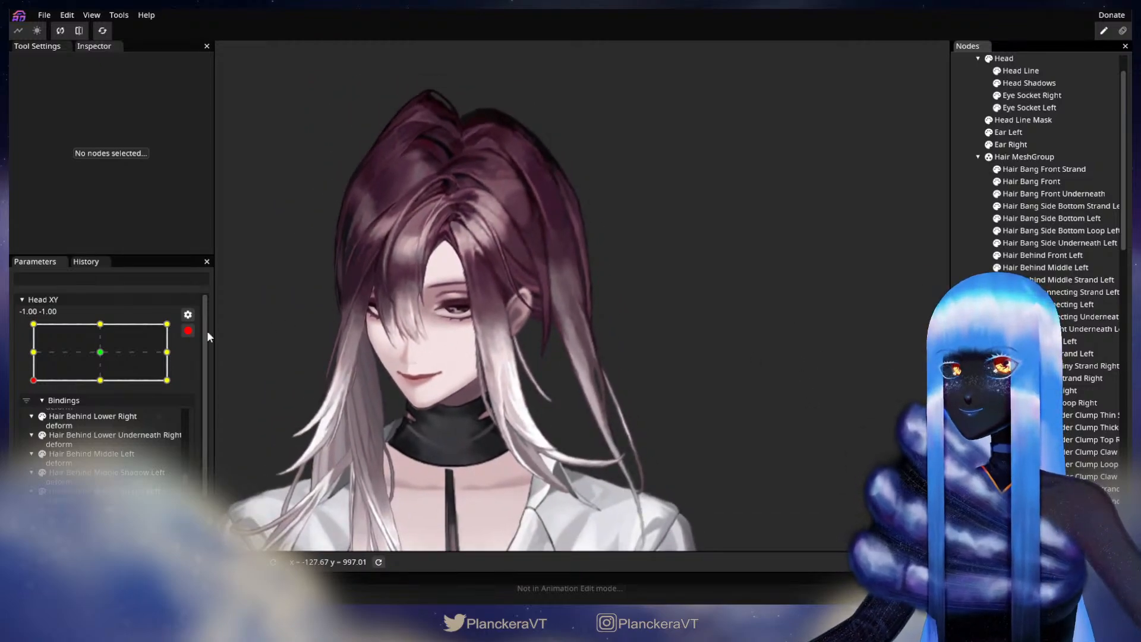
# - Preview the vertex edits by moving the disarmed Head XY away from and back to -1.00, -1.00, and re-arm it
pyautogui.click(188, 331)
pyautogui.moveTo(33, 419); pyautogui.dragTo(28, 396)
pyautogui.moveTo(25, 389); pyautogui.dragTo(16, 423)
pyautogui.click(195, 365)
# - Move the outer-edge vertices of Hair Behind Middle Left one by one from ear level downward to smooth the contour, and deselect the part
pyautogui.scroll(5, 526, 376)
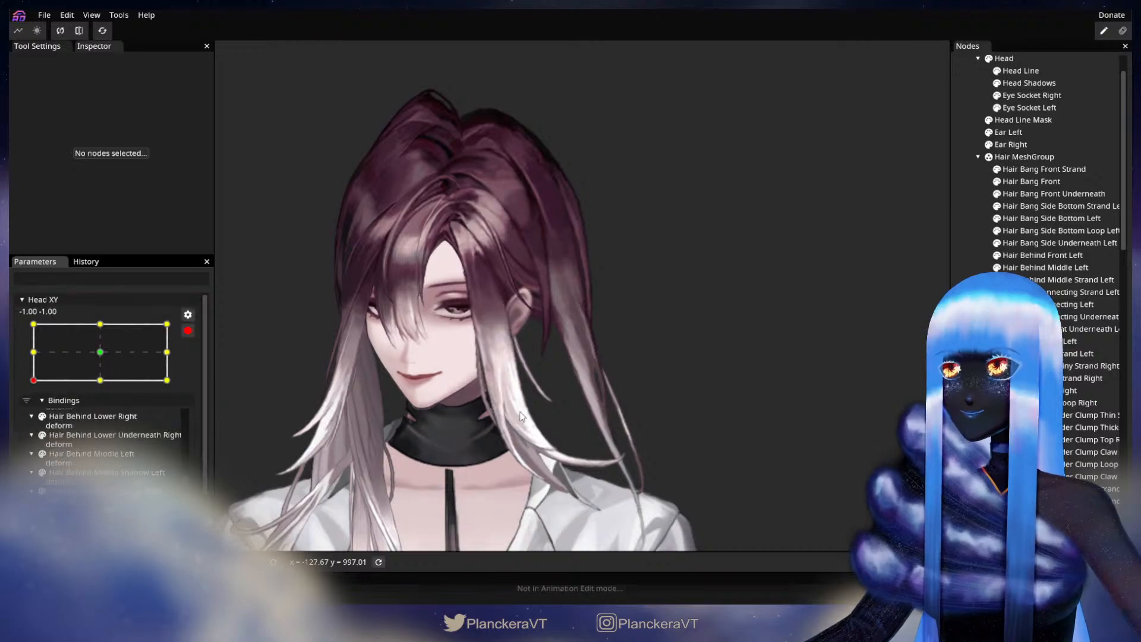
pyautogui.scroll(6, 525, 376)
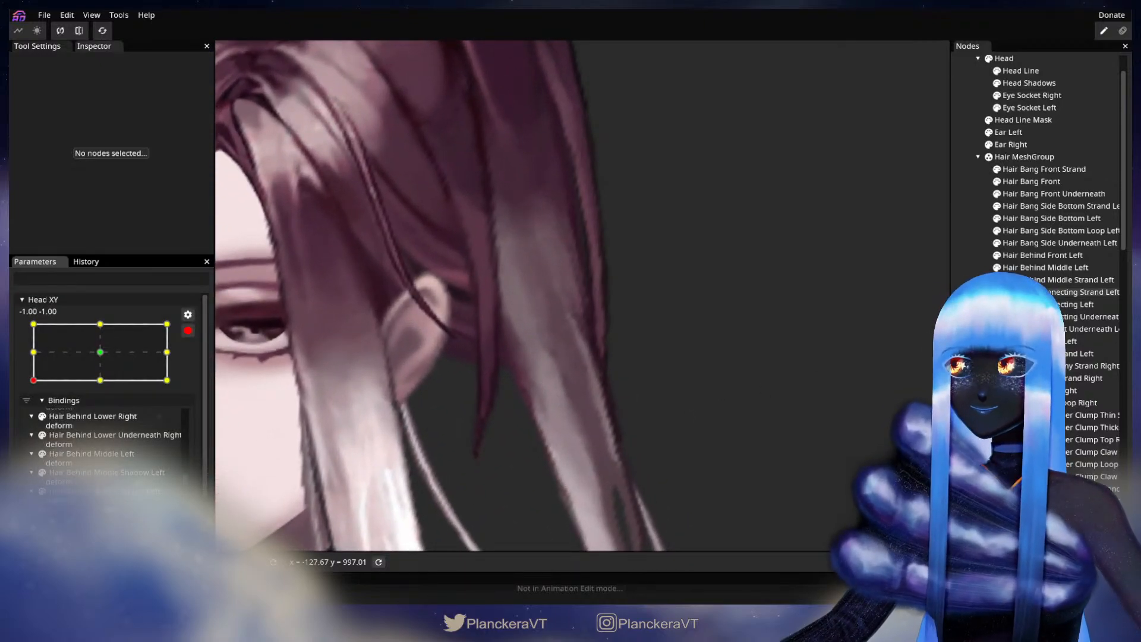
pyautogui.click(1045, 267)
pyautogui.scroll(1, 613, 310)
pyautogui.click(616, 304)
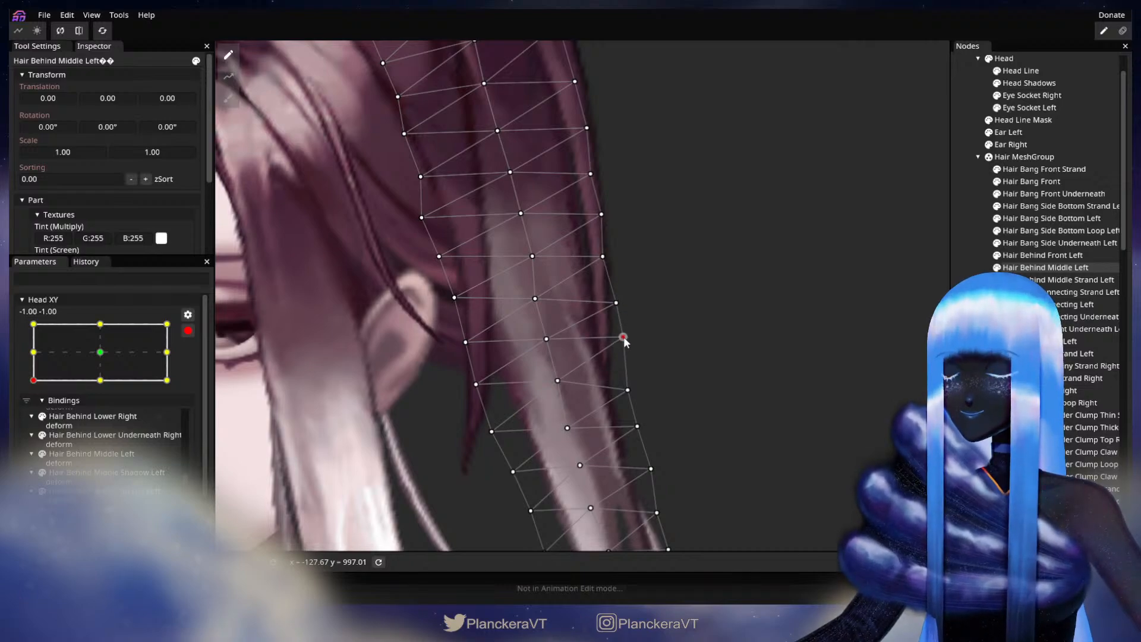
pyautogui.scroll(-1, 623, 341)
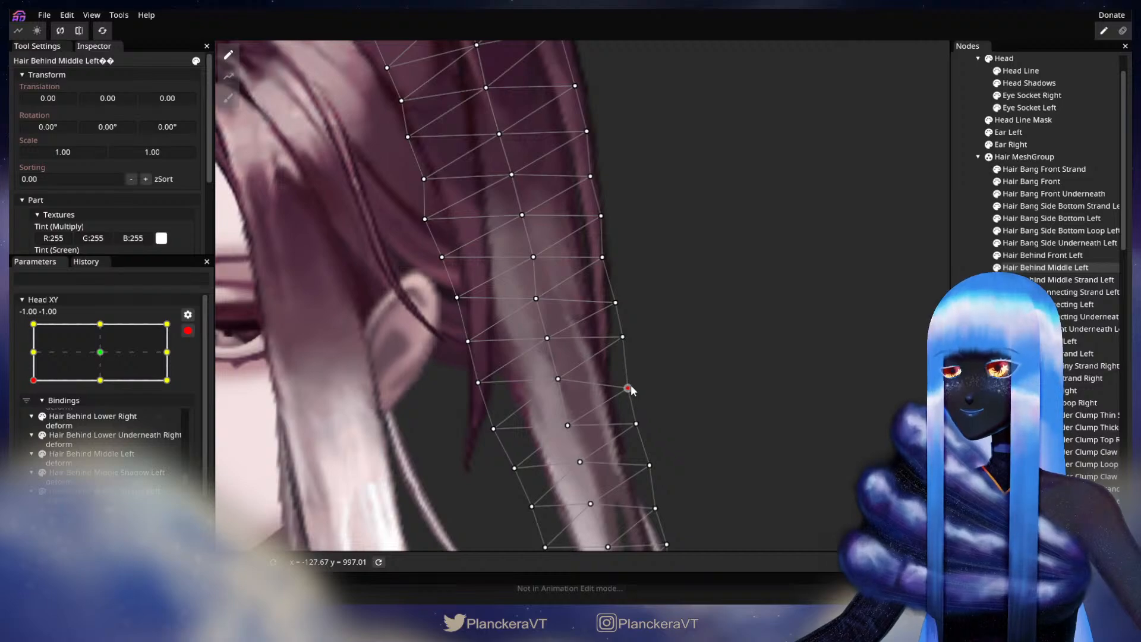
pyautogui.moveTo(634, 436); pyautogui.dragTo(626, 364)
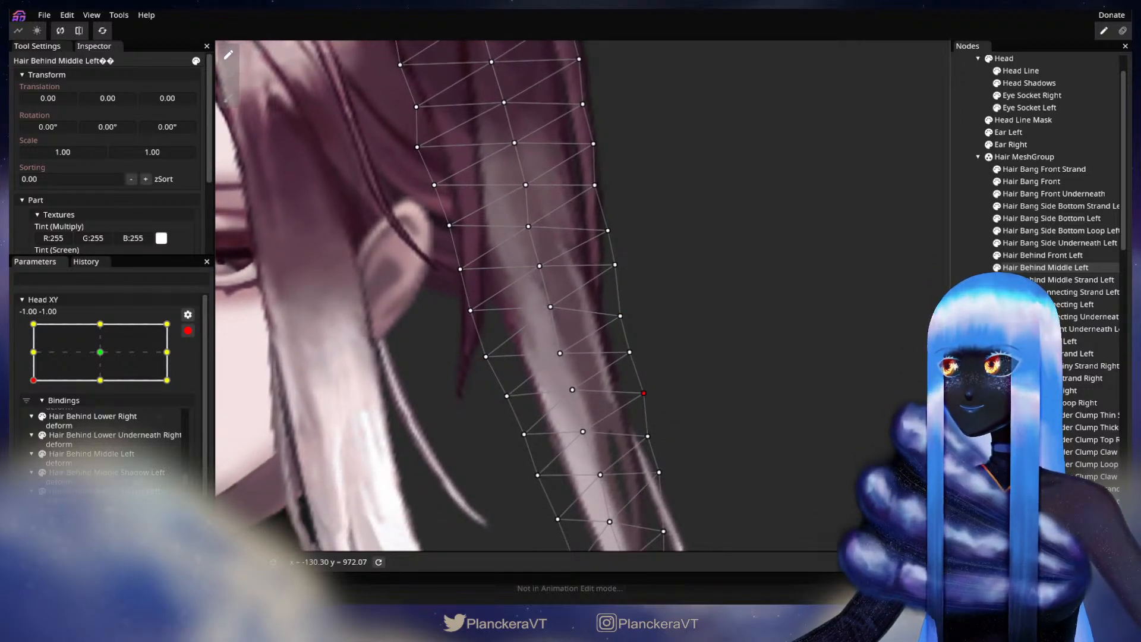
pyautogui.click(732, 418)
pyautogui.scroll(-1, 732, 414)
pyautogui.scroll(-5, 732, 410)
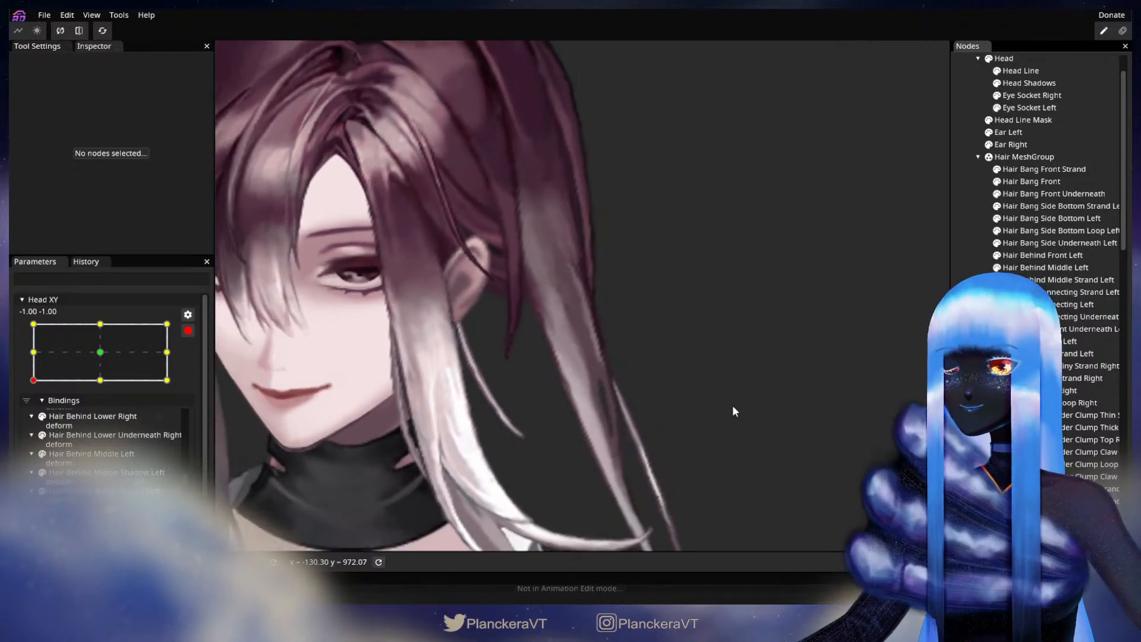
pyautogui.scroll(-3, 732, 404)
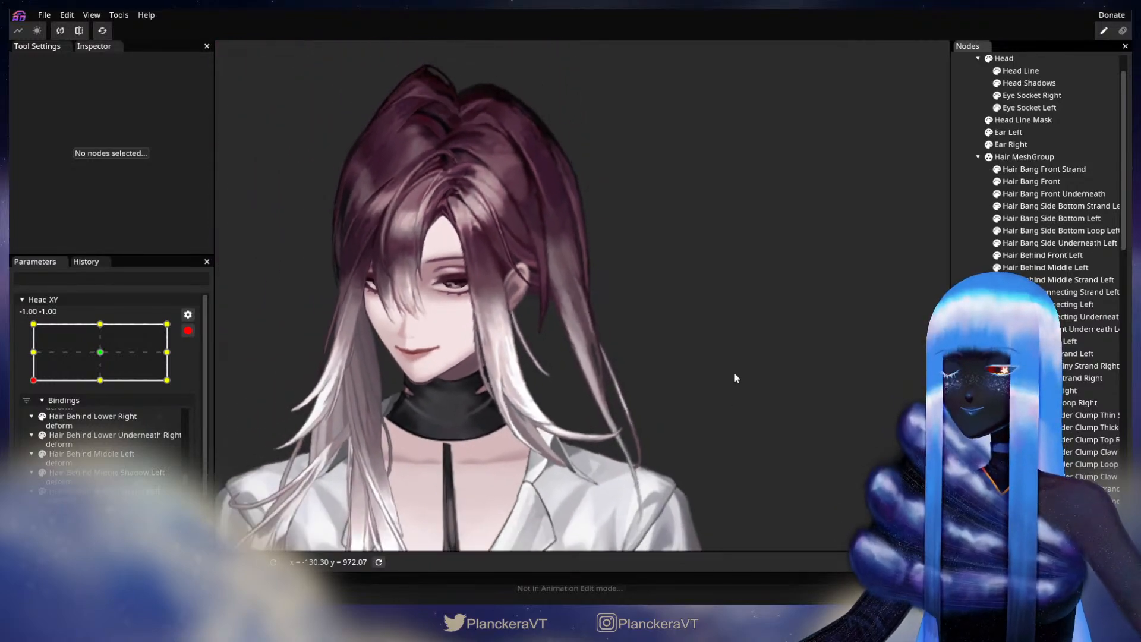
# - Check the smoothed hair contour with Head XY disarmed, re-arm it at -1.00, -1.00, and inspect the hair beside the ear closely
pyautogui.click(189, 331)
pyautogui.moveTo(34, 414)
pyautogui.mouseDown()
pyautogui.moveTo(27, 388)
pyautogui.moveTo(31, 420)
pyautogui.mouseUp()
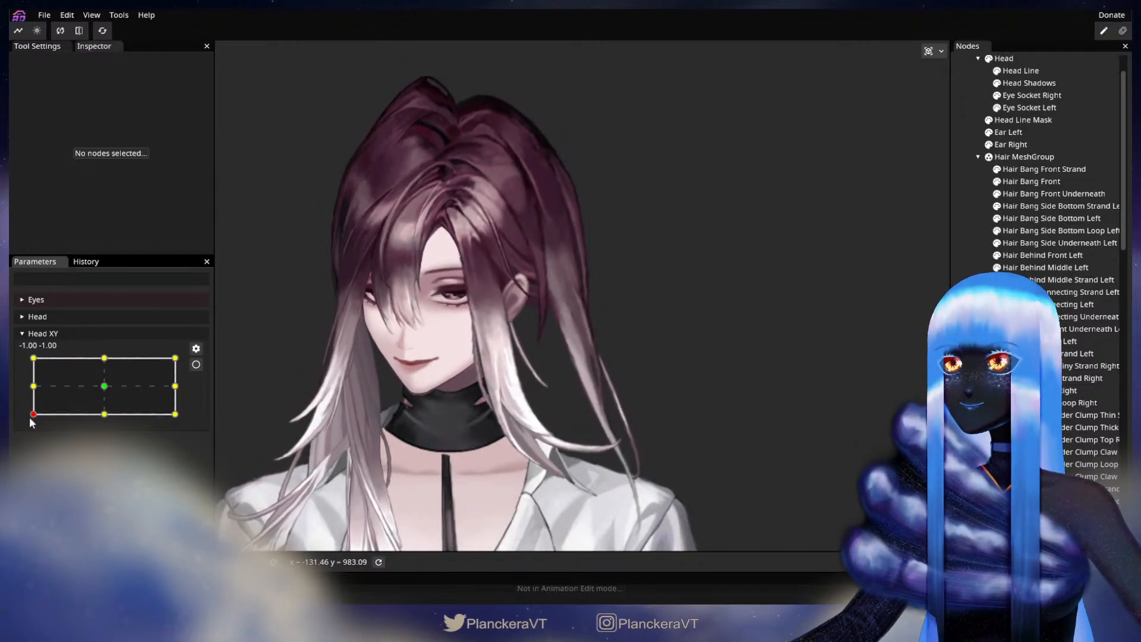
pyautogui.click(196, 364)
pyautogui.scroll(5, 556, 351)
pyautogui.scroll(5, 612, 308)
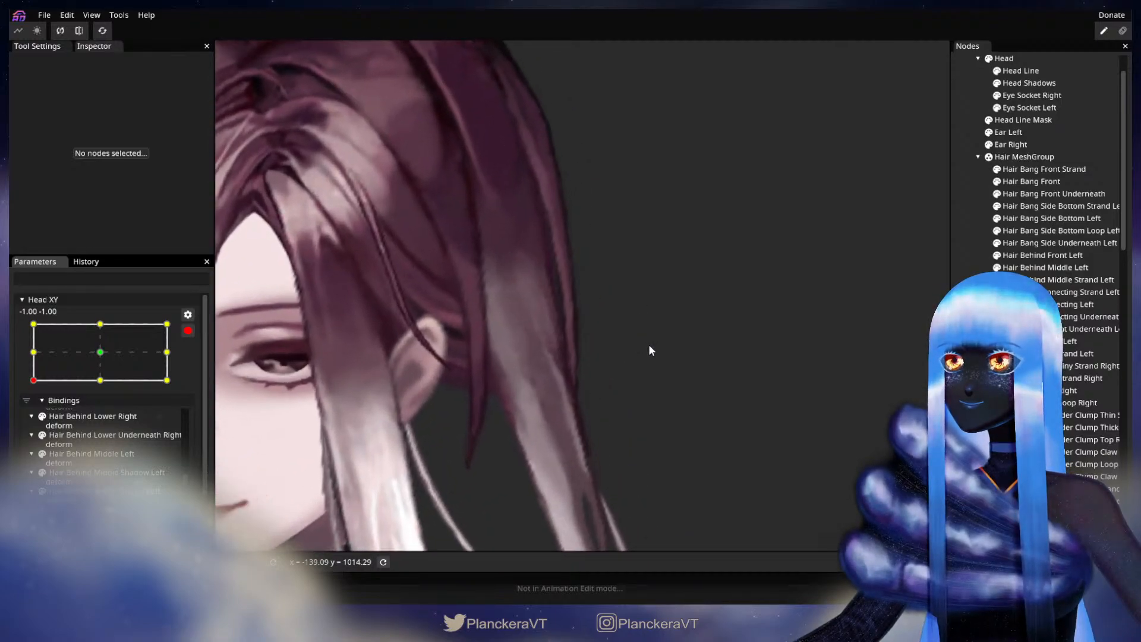
# - Nudge the outer-edge vertices of Hair Behind Middle Left above the ear, and deselect the part
pyautogui.click(965, 266)
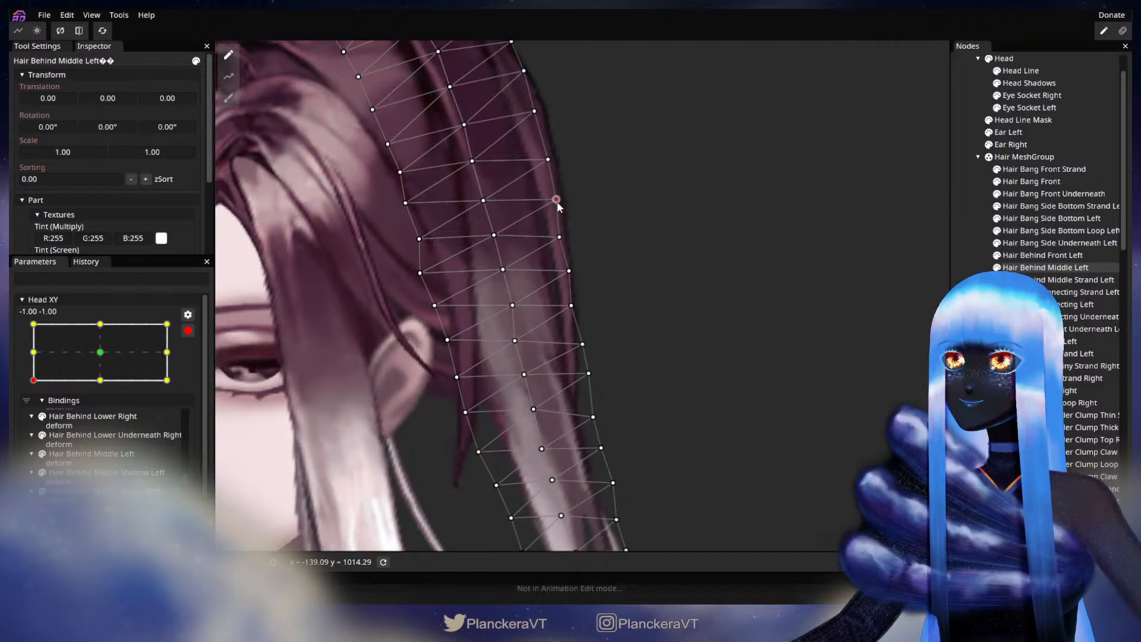
pyautogui.moveTo(552, 157); pyautogui.dragTo(548, 159)
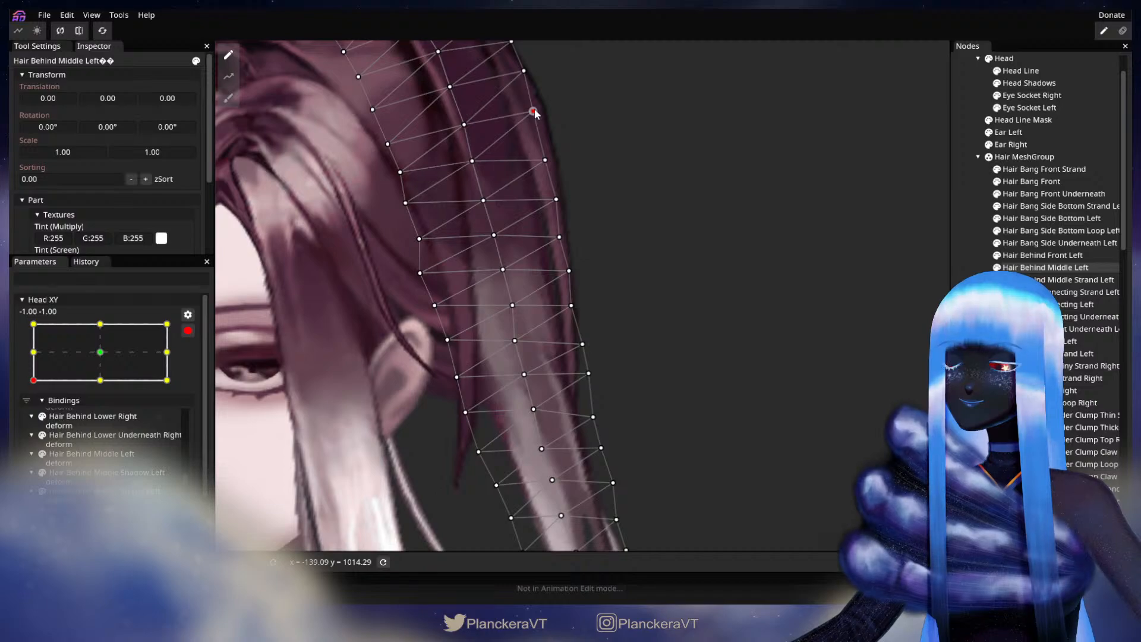
pyautogui.click(969, 292)
# - Disarm Head XY and move it away from and back to -1.00, -1.00 to check the upper hair contour
pyautogui.scroll(-4, 768, 410)
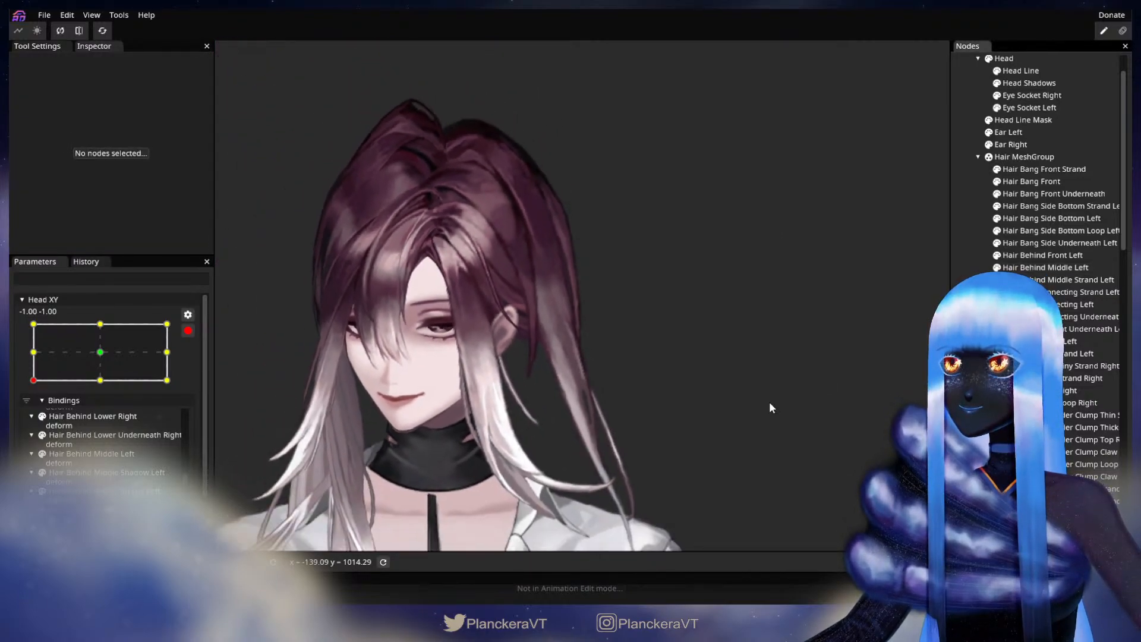
pyautogui.click(186, 331)
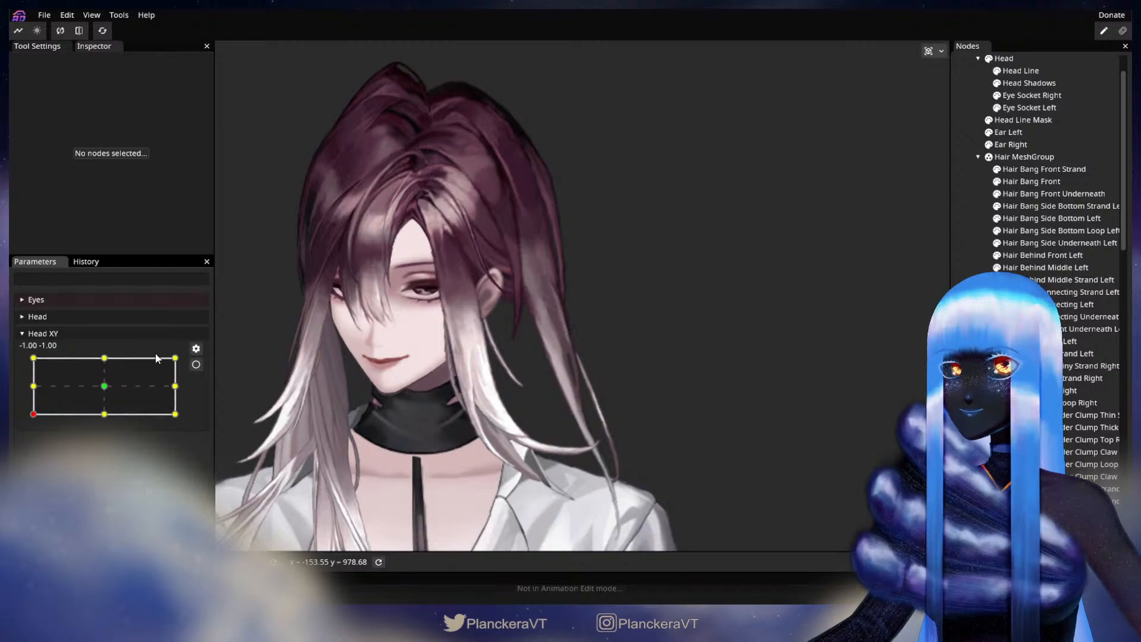
pyautogui.moveTo(32, 417)
pyautogui.mouseDown()
pyautogui.moveTo(22, 385)
pyautogui.moveTo(16, 419)
pyautogui.moveTo(13, 376)
pyautogui.moveTo(17, 420)
pyautogui.mouseUp()
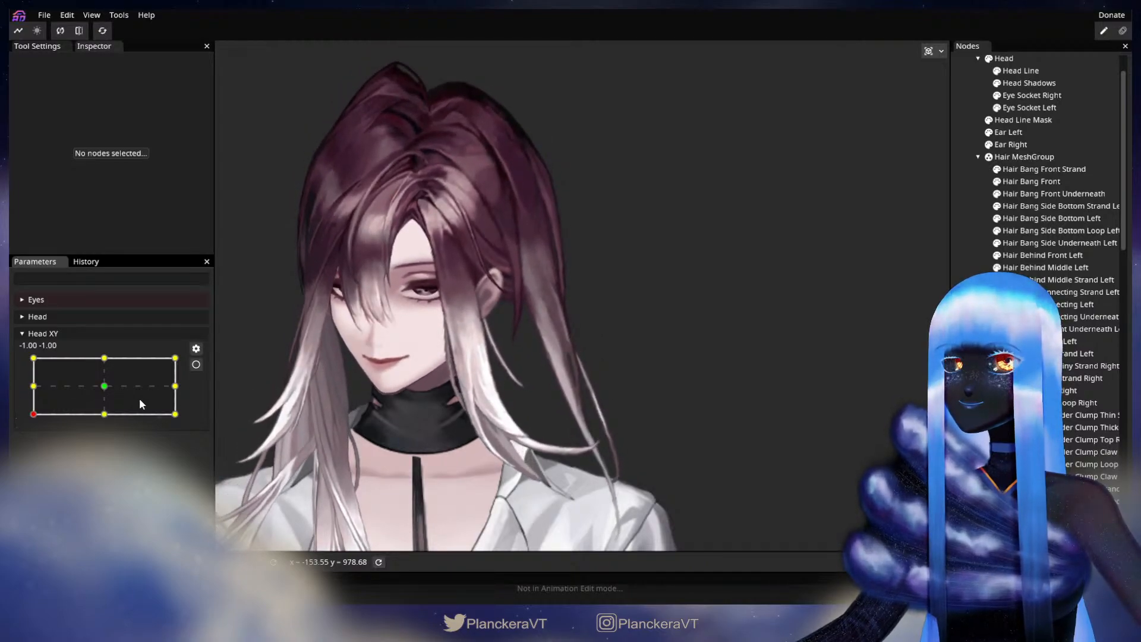
# - Re-arm Head XY at -1.00, -1.00 and select Hair Behind Middle Left for further mesh editing
pyautogui.click(196, 364)
pyautogui.scroll(5, 489, 362)
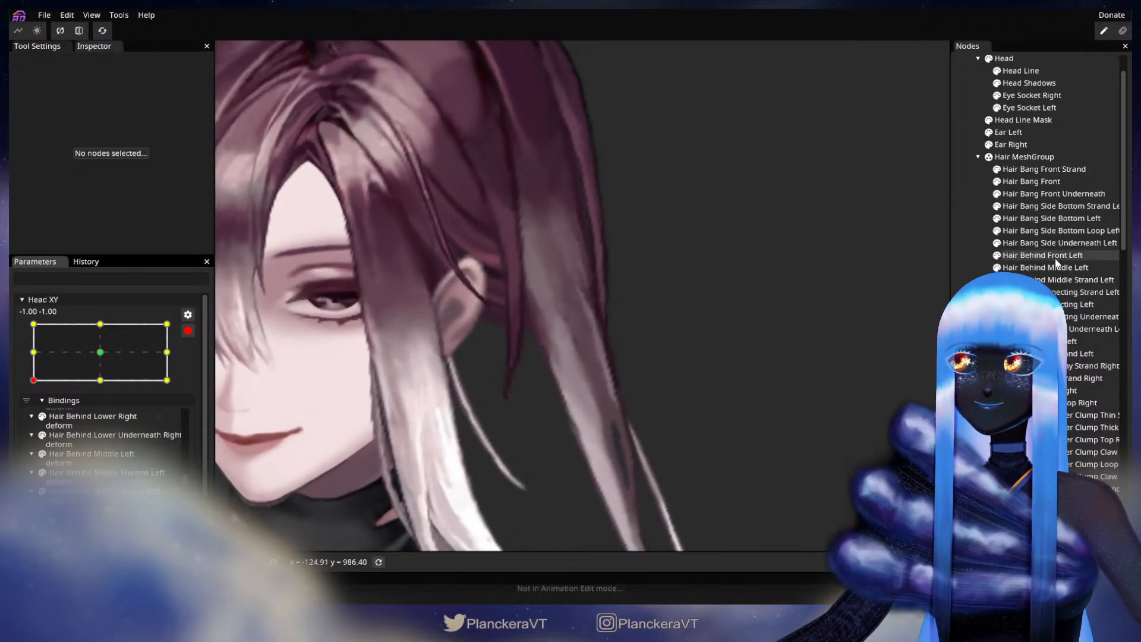
pyautogui.click(1055, 265)
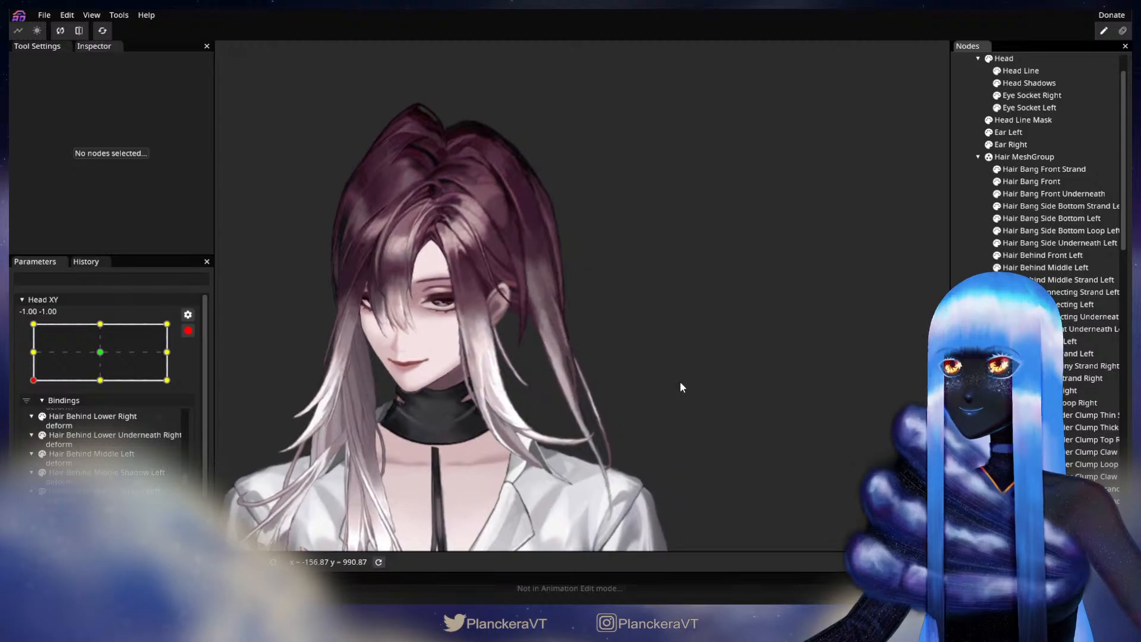
# - Preview the hair deformation around the -1.00, -1.00 corner with Head XY disarmed, and re-arm it there
pyautogui.click(188, 330)
pyautogui.moveTo(33, 413)
pyautogui.mouseDown()
pyautogui.moveTo(19, 375)
pyautogui.moveTo(22, 412)
pyautogui.mouseUp()
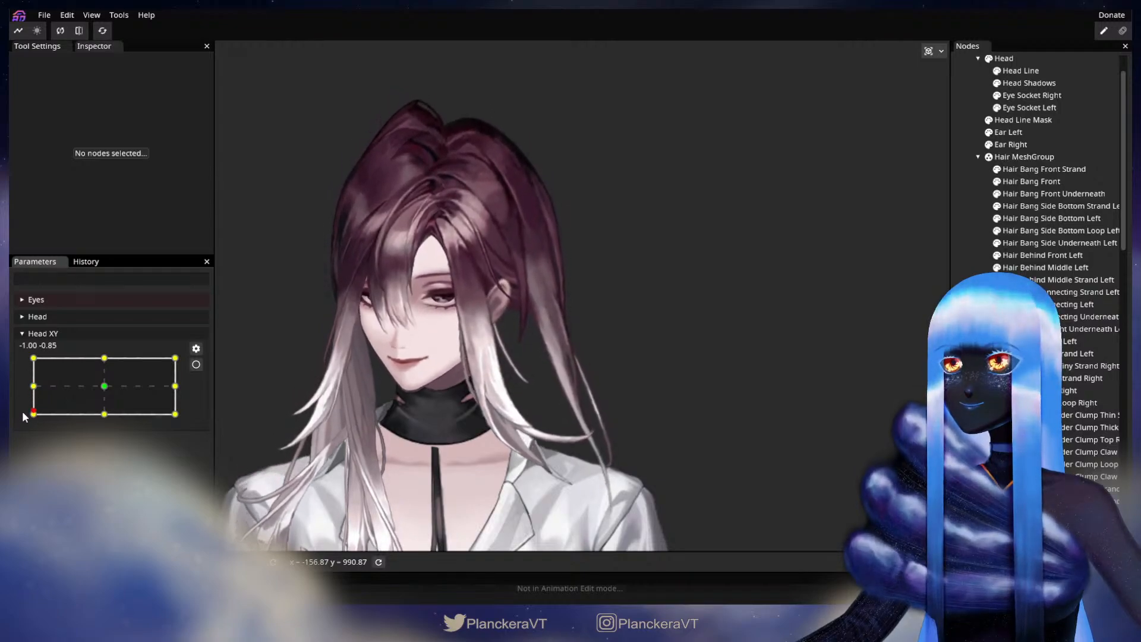
pyautogui.click(196, 364)
# - Fine-tune the outer-edge and centre-line vertices of Hair Behind Middle Left beside the ear, and deselect the part
pyautogui.scroll(5, 521, 402)
pyautogui.scroll(5, 521, 395)
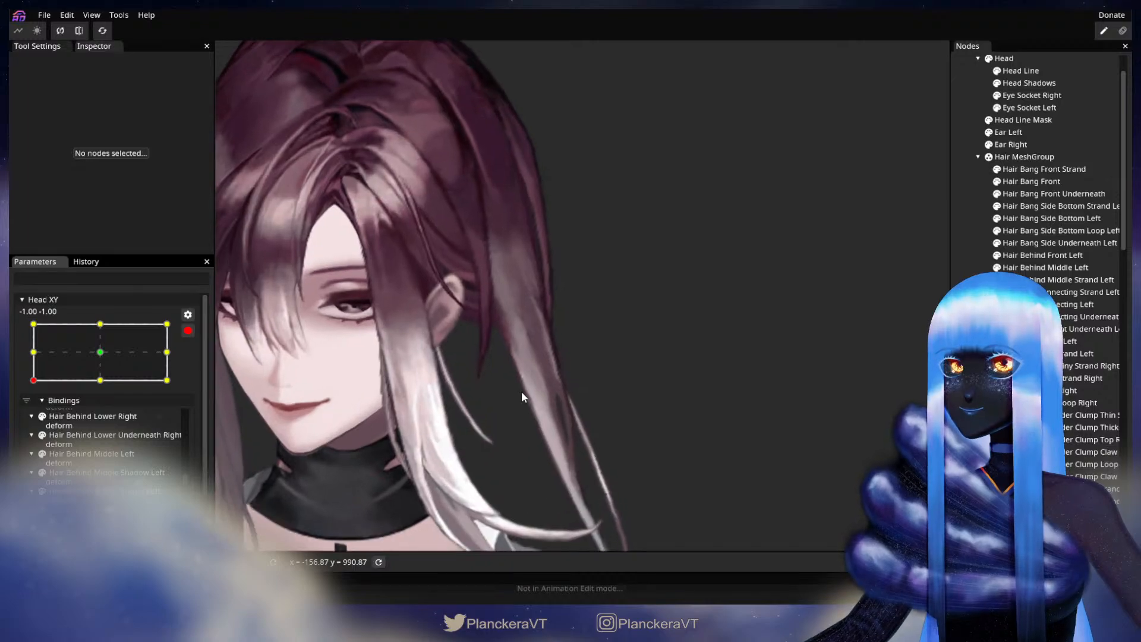
pyautogui.moveTo(577, 380); pyautogui.dragTo(626, 357)
pyautogui.scroll(2, 683, 339)
pyautogui.moveTo(701, 329); pyautogui.dragTo(702, 358)
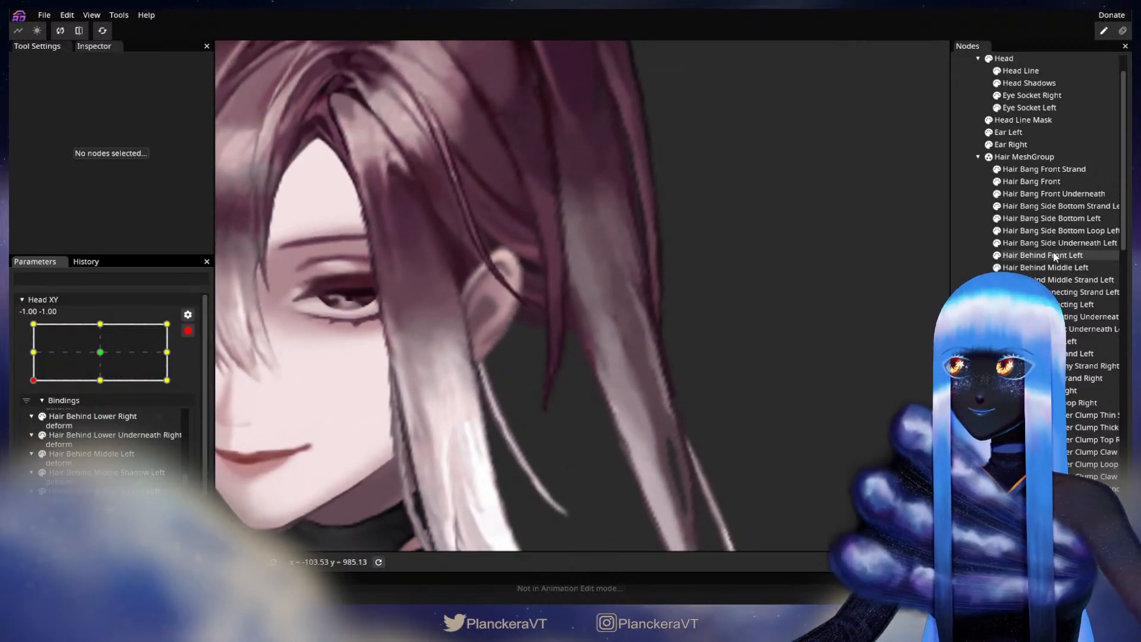
pyautogui.click(1045, 267)
pyautogui.scroll(1, 585, 301)
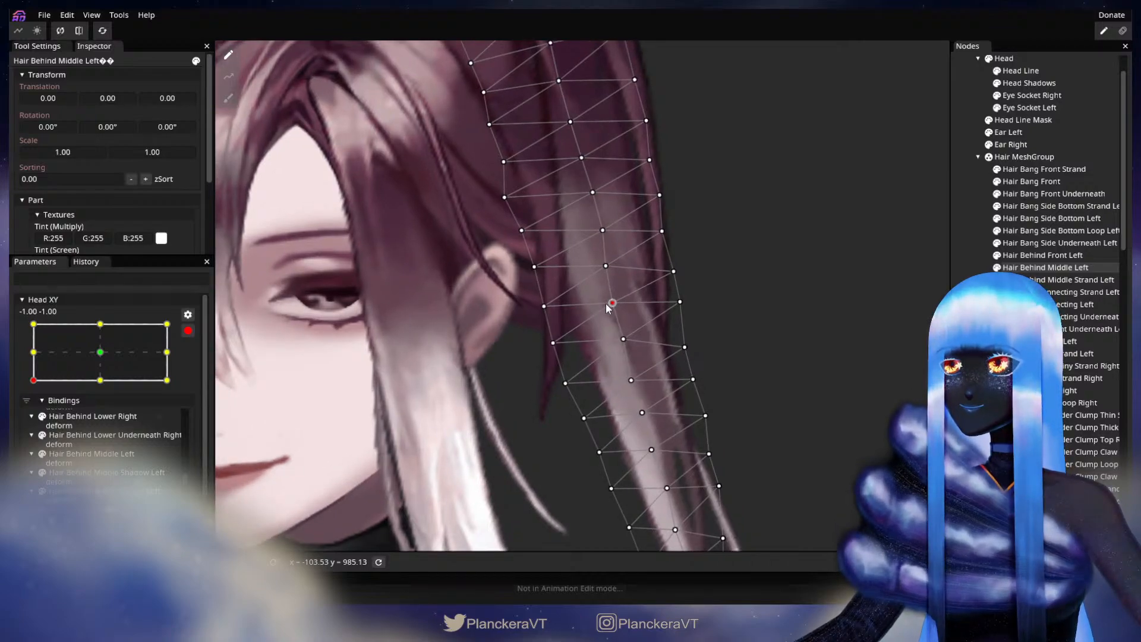
pyautogui.click(672, 273)
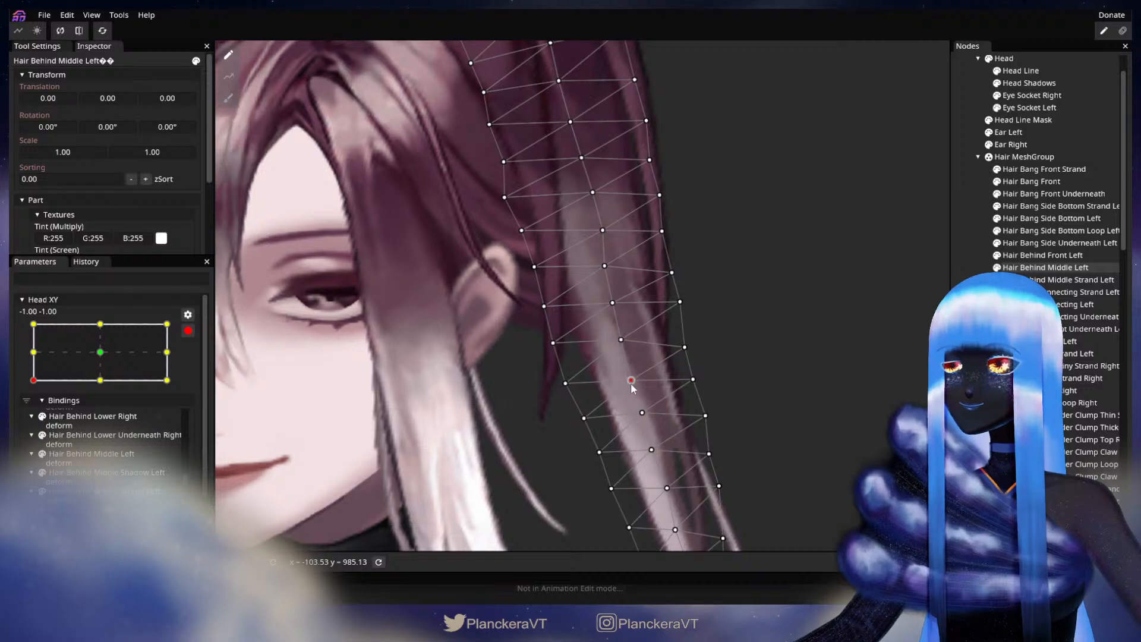
pyautogui.click(737, 393)
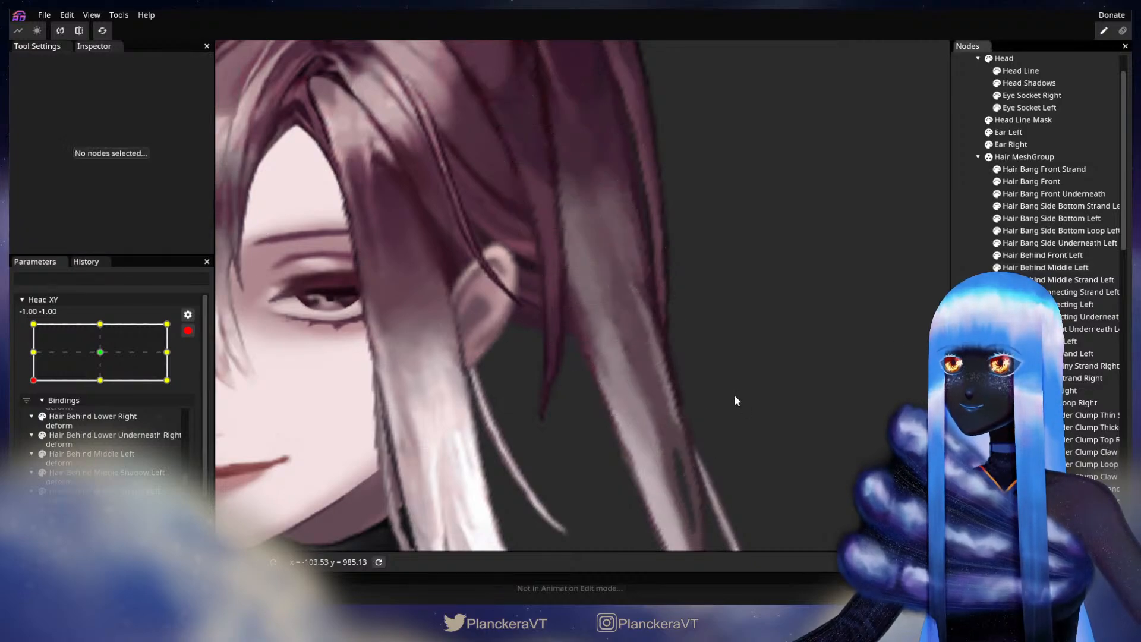
# - Check the ear-level vertex edits on the whole head with Head XY disarmed, and re-arm it at -1.00, -1.00
pyautogui.scroll(-3, 736, 391)
pyautogui.scroll(-5, 735, 396)
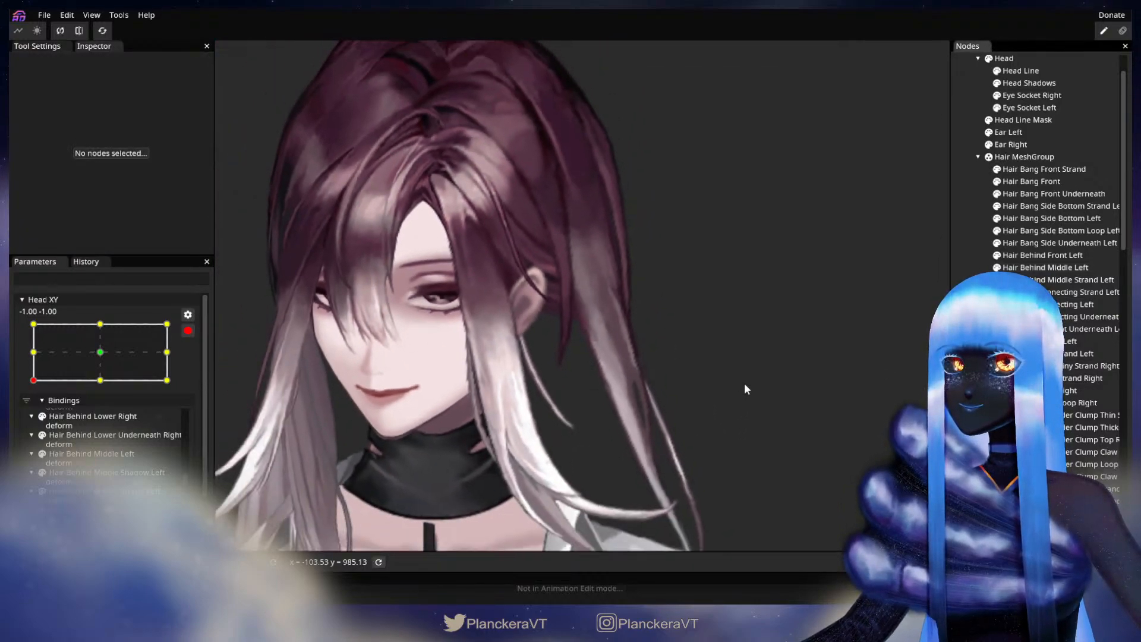
pyautogui.scroll(-2, 747, 388)
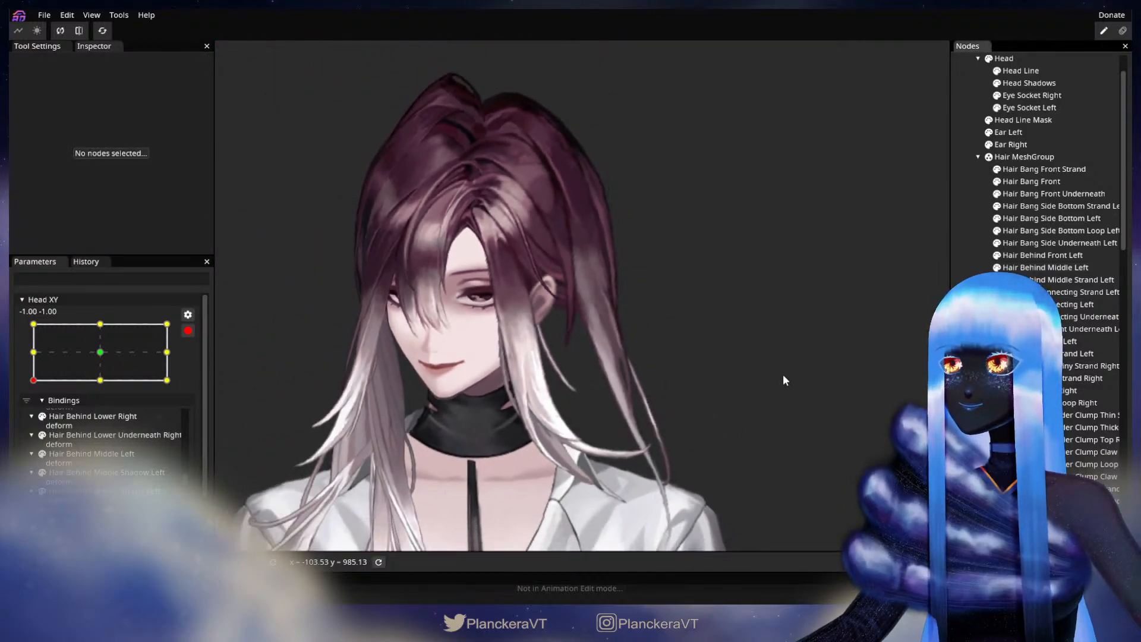
pyautogui.click(188, 331)
pyautogui.moveTo(32, 420)
pyautogui.mouseDown()
pyautogui.moveTo(31, 384)
pyautogui.moveTo(32, 419)
pyautogui.mouseUp()
pyautogui.click(195, 364)
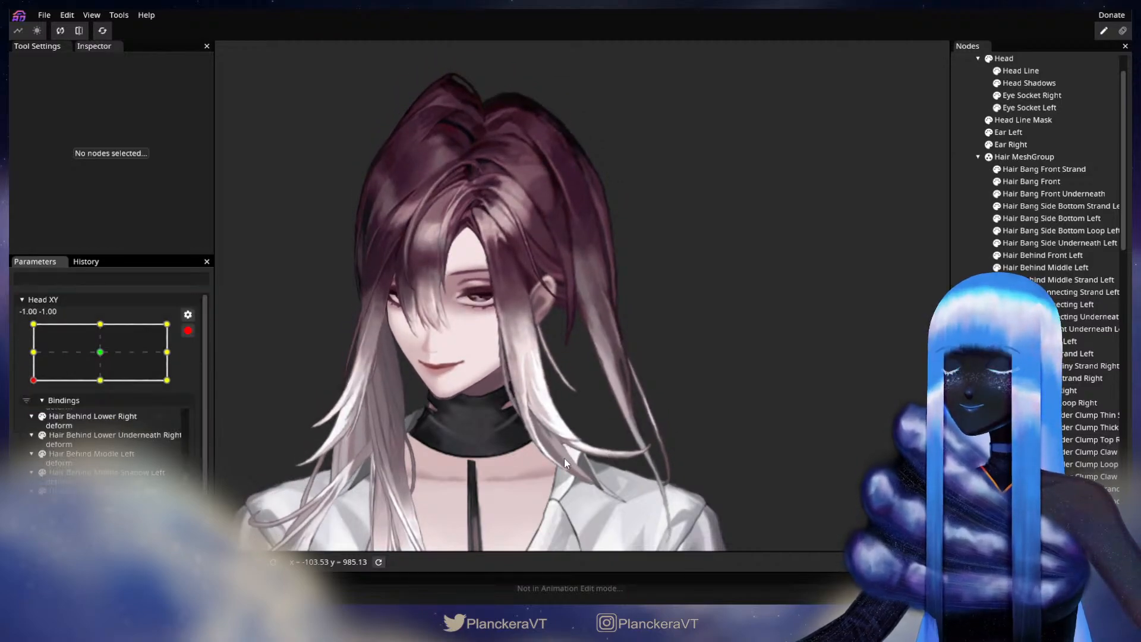
# - Adjust the centre-line vertices of Hair Behind Middle Left below ear level, and deselect the part
pyautogui.scroll(6, 564, 458)
pyautogui.scroll(5, 656, 403)
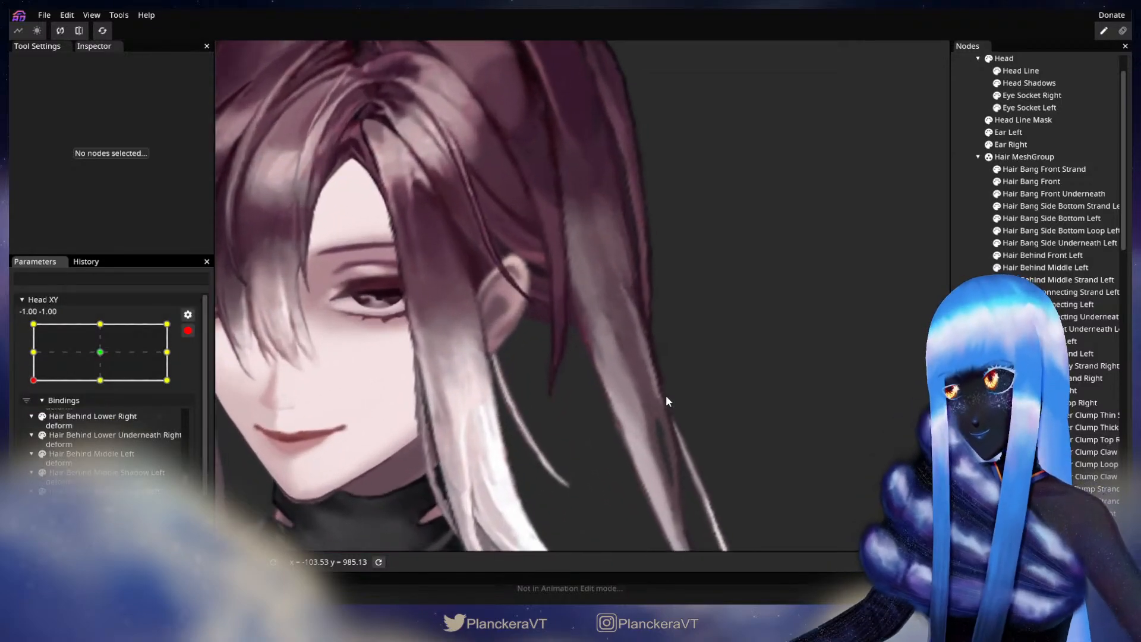
pyautogui.scroll(1, 1063, 319)
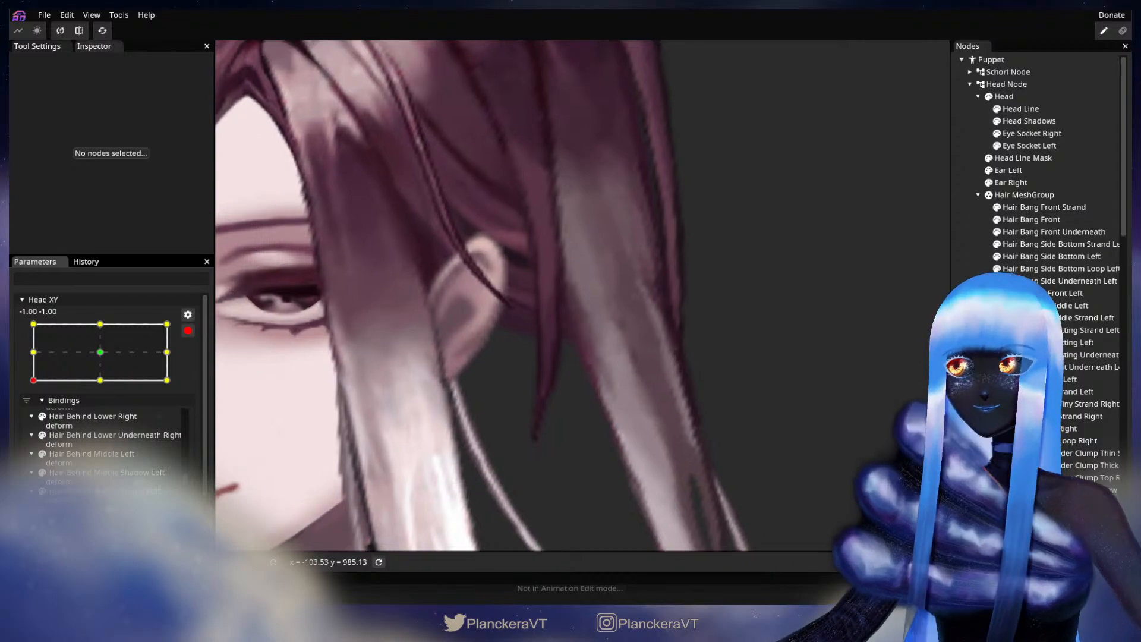
pyautogui.scroll(-1, 1063, 341)
pyautogui.click(1068, 269)
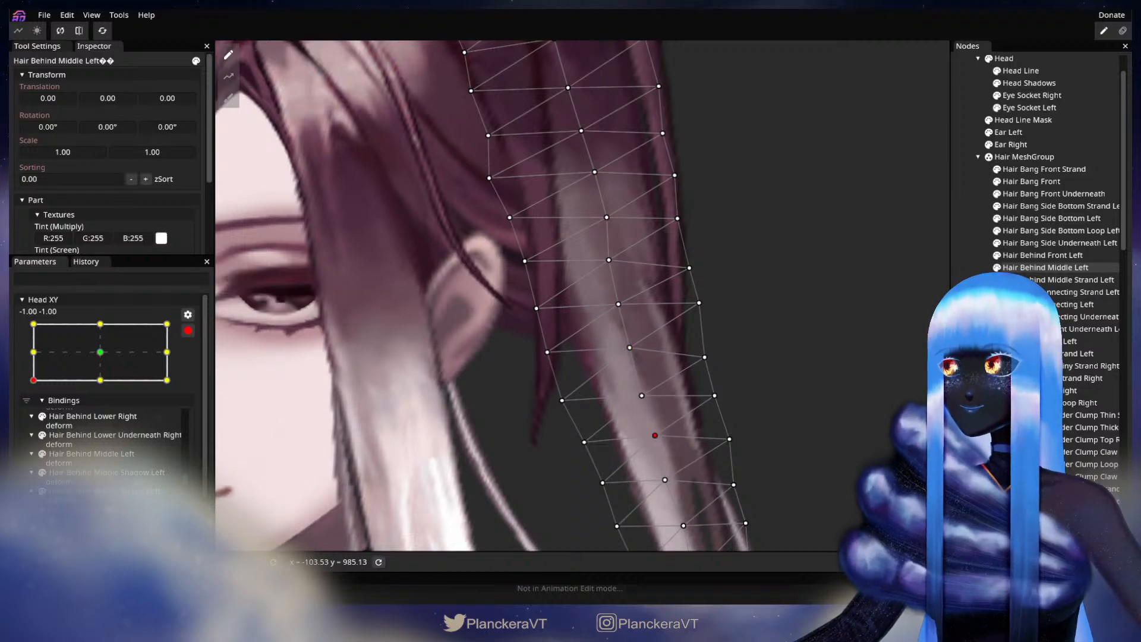
pyautogui.click(754, 458)
# - Preview the hair by moving the disarmed Head XY to -1.00, 1.00 and back to -1.00, -1.00, inspect the lower strands, and re-arm it
pyautogui.scroll(-5, 766, 462)
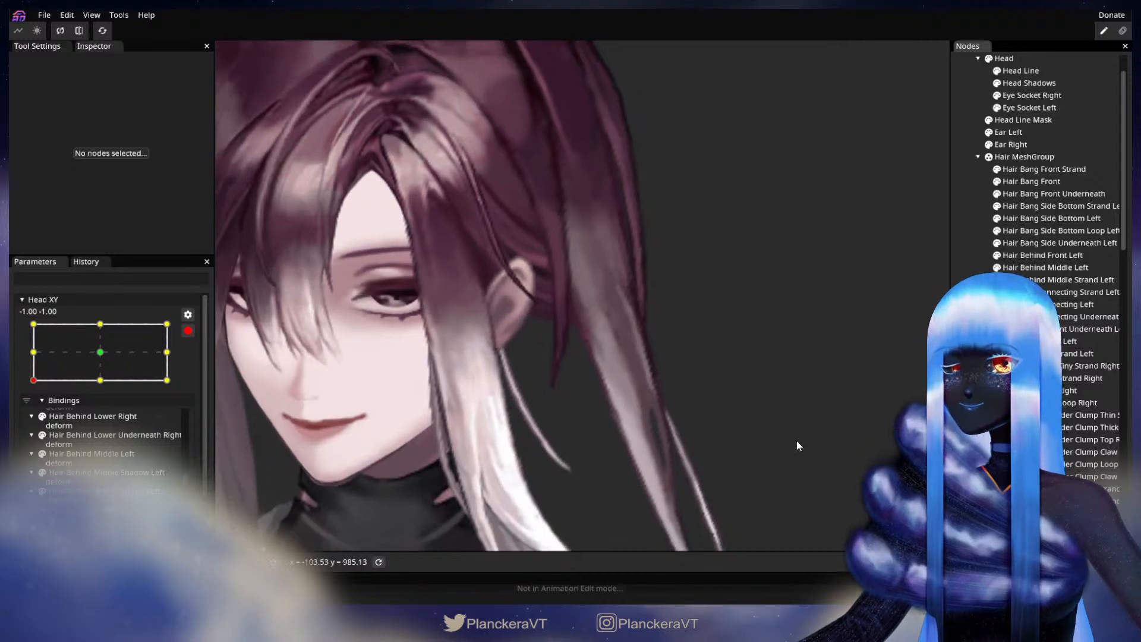
pyautogui.scroll(-2, 801, 437)
pyautogui.moveTo(800, 435); pyautogui.dragTo(780, 401)
pyautogui.click(183, 333)
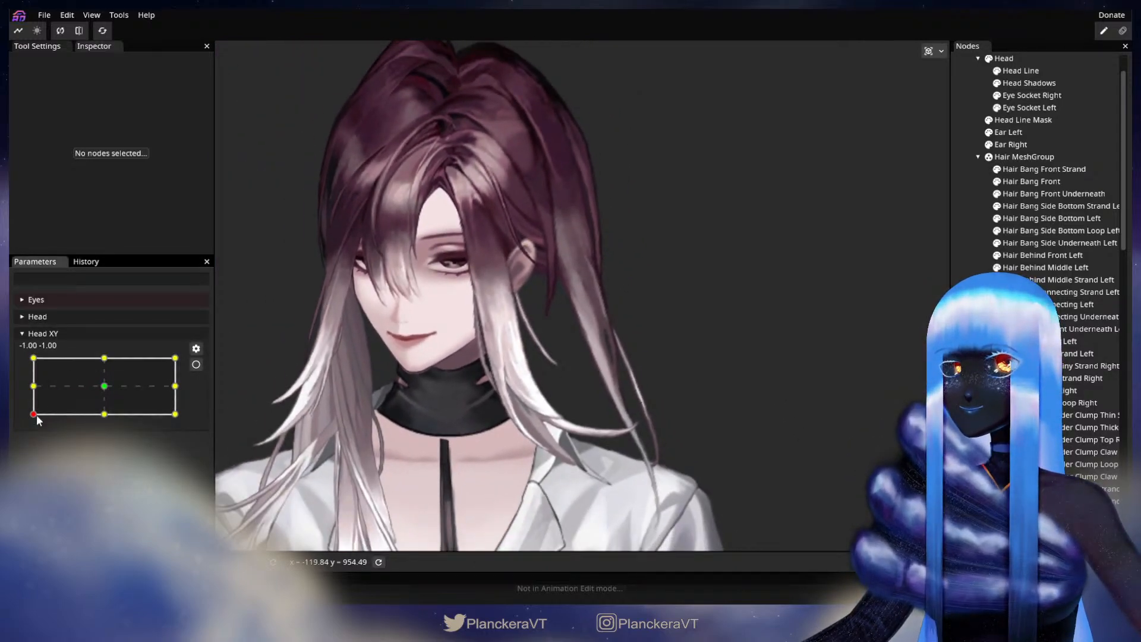
pyautogui.moveTo(37, 414); pyautogui.dragTo(35, 347)
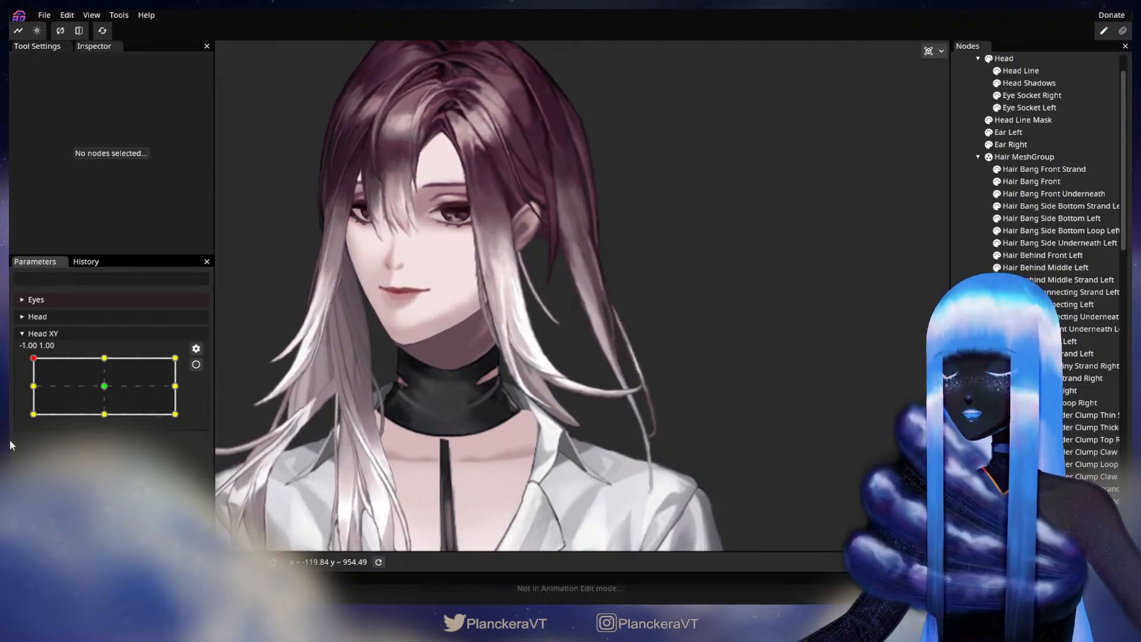
pyautogui.moveTo(31, 357); pyautogui.dragTo(31, 421)
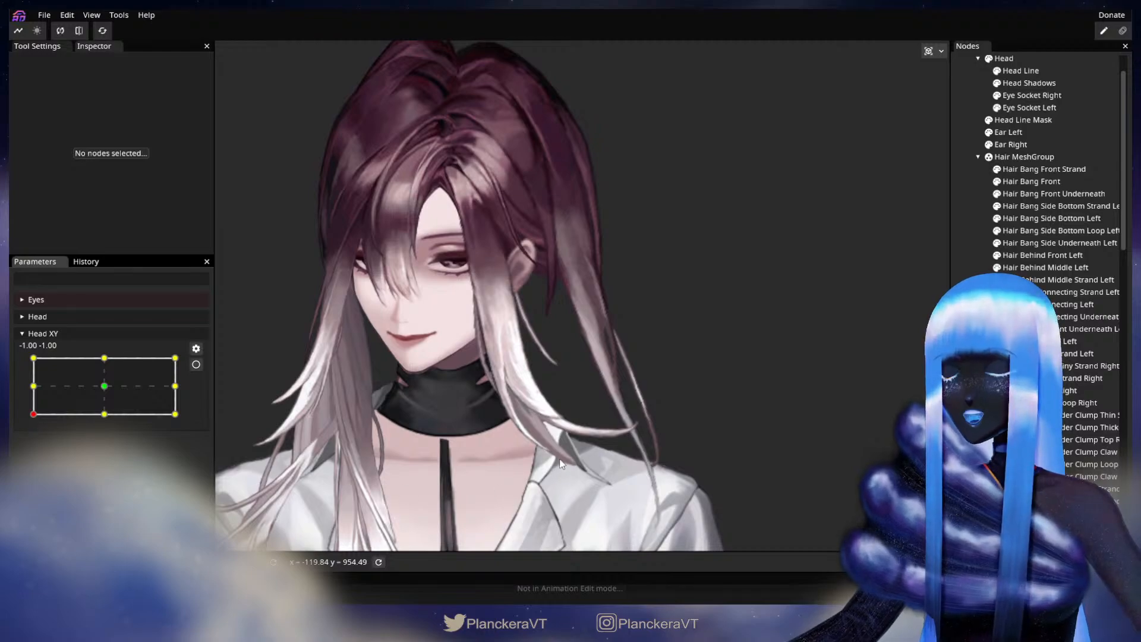
pyautogui.scroll(5, 562, 473)
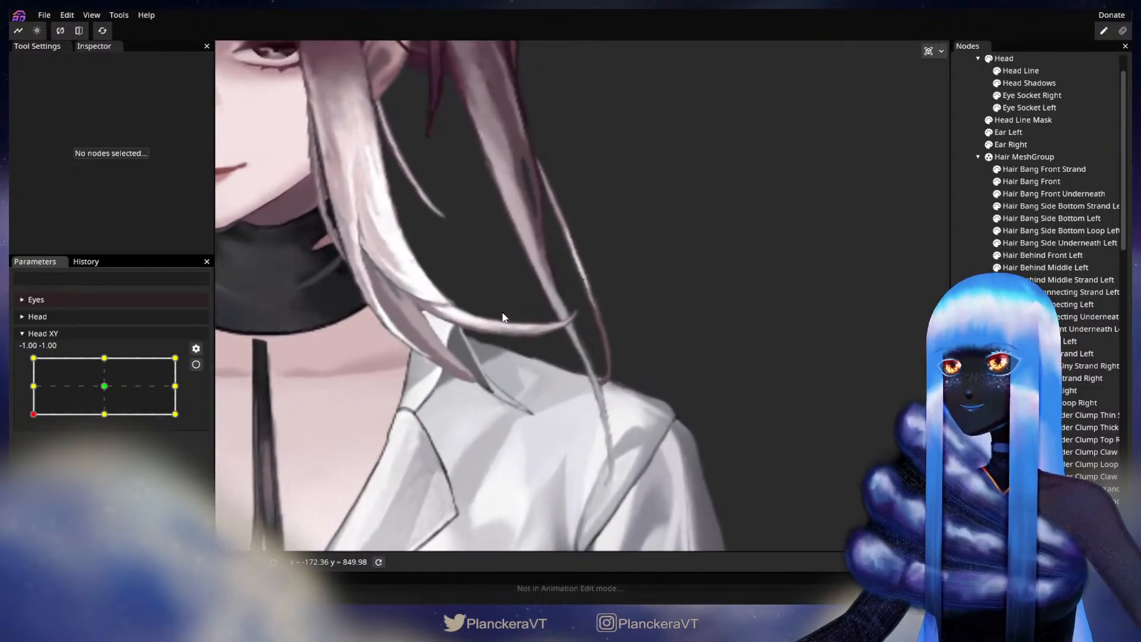
pyautogui.scroll(4, 504, 321)
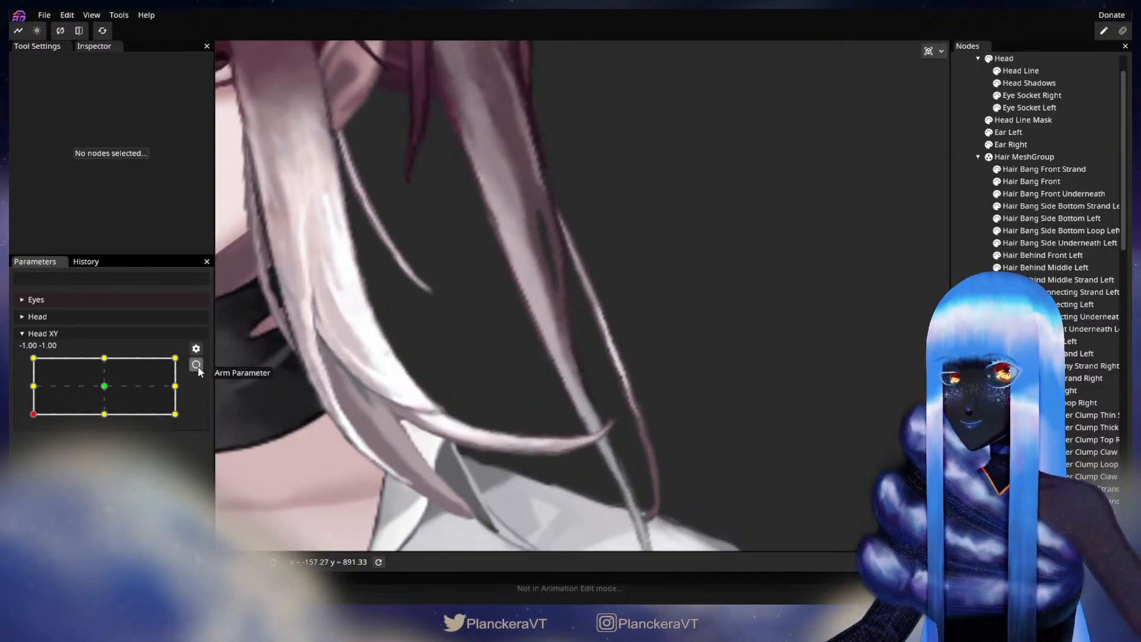
pyautogui.click(196, 365)
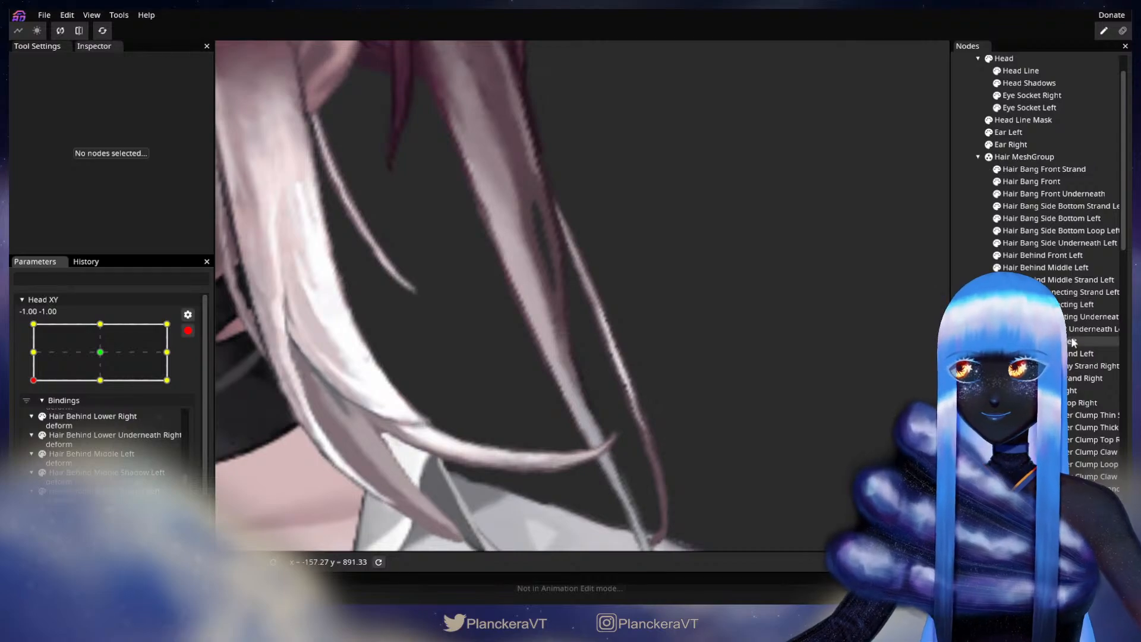
# - Reposition the lower vertices on both edges of Hair Behind Middle Left down to the shoulder, and deselect the part
pyautogui.click(1050, 268)
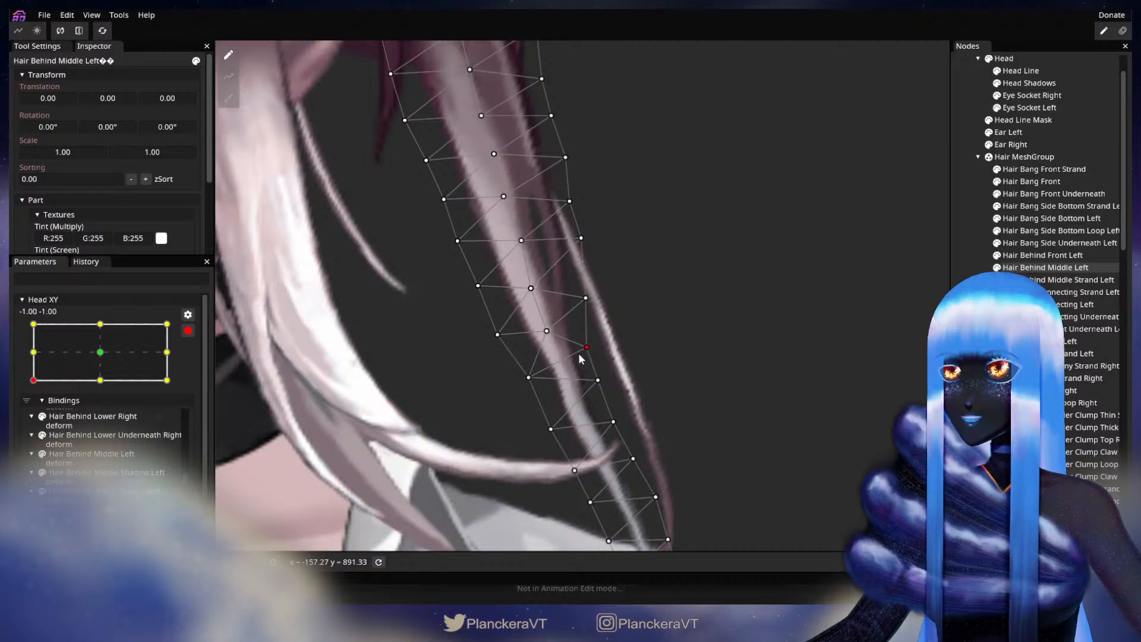
pyautogui.moveTo(597, 381); pyautogui.dragTo(592, 386)
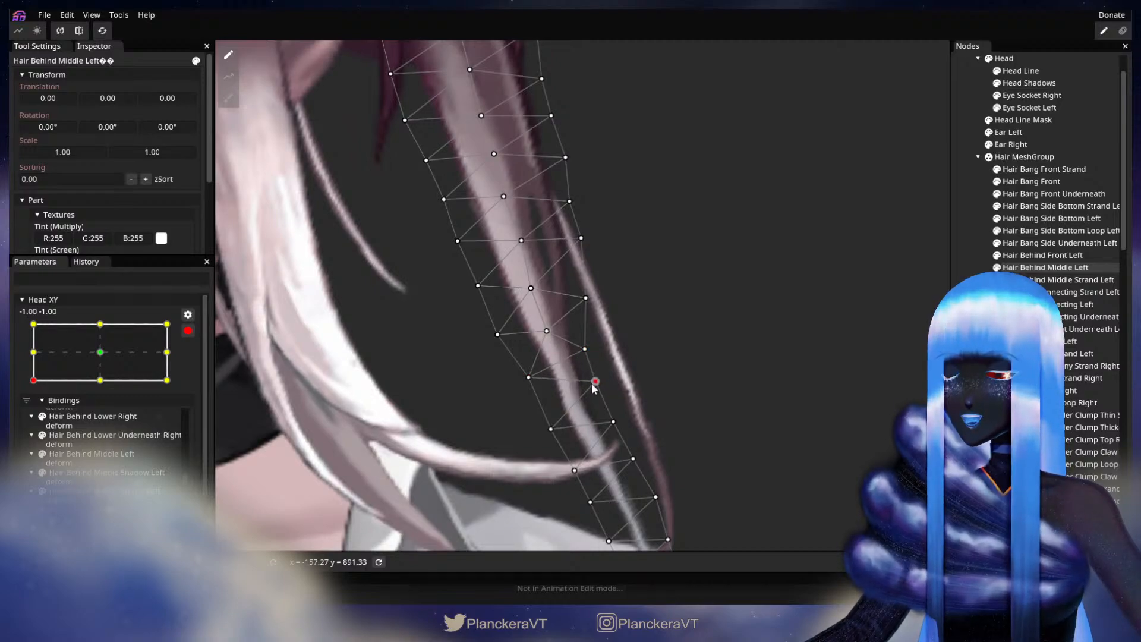
pyautogui.moveTo(555, 433)
pyautogui.mouseDown()
pyautogui.moveTo(536, 381)
pyautogui.moveTo(572, 432)
pyautogui.mouseUp()
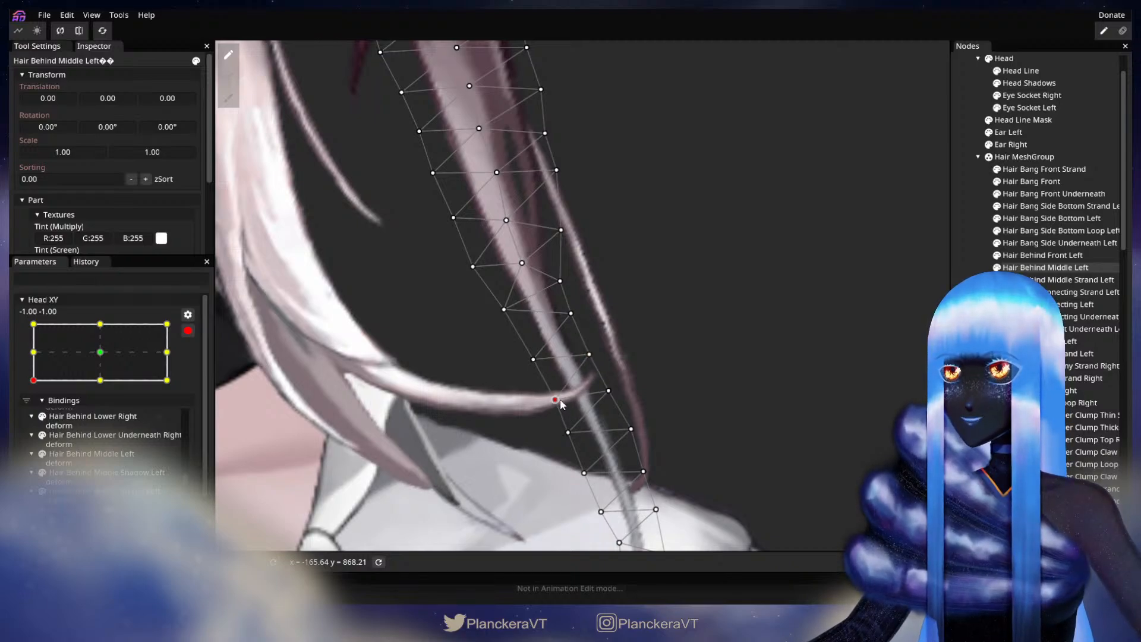
pyautogui.moveTo(535, 362); pyautogui.dragTo(538, 360)
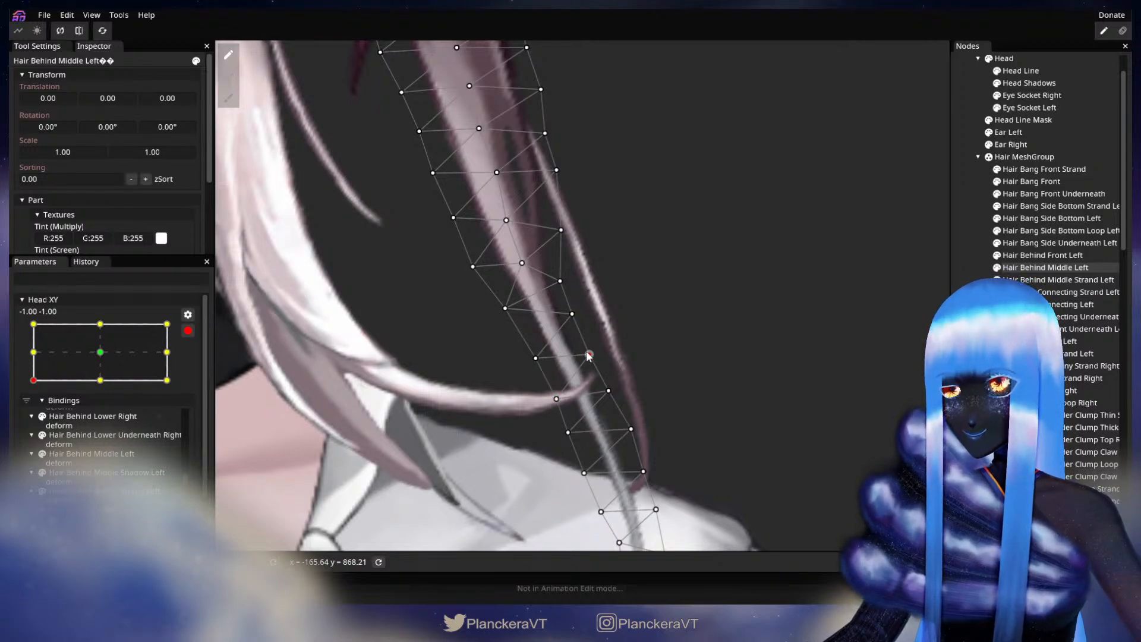
pyautogui.scroll(-2, 588, 355)
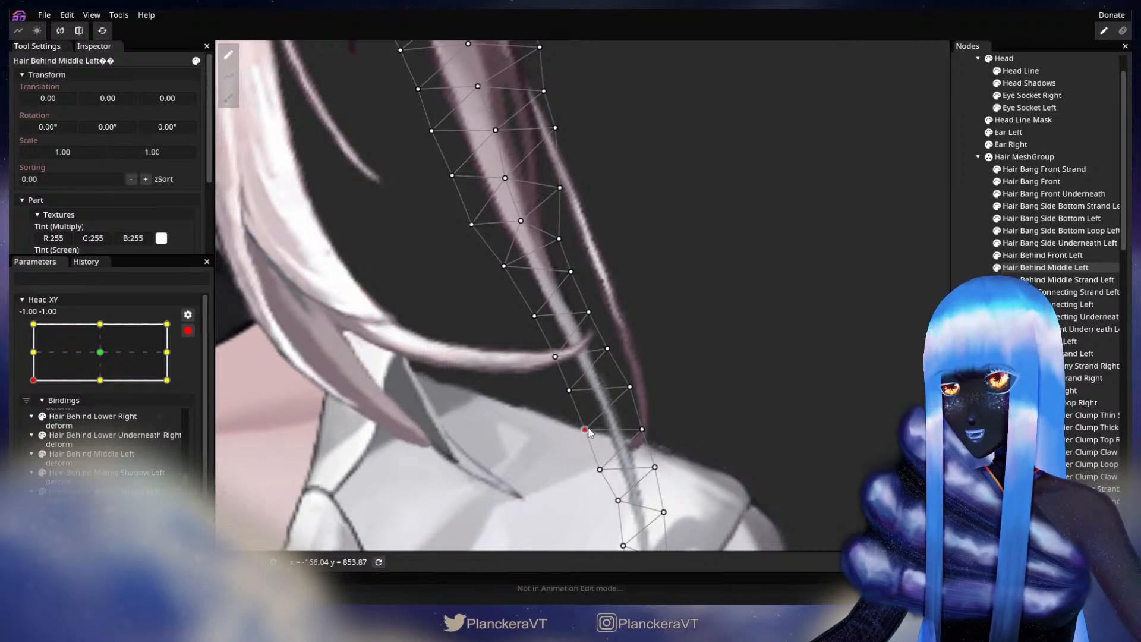
pyautogui.scroll(-3, 589, 430)
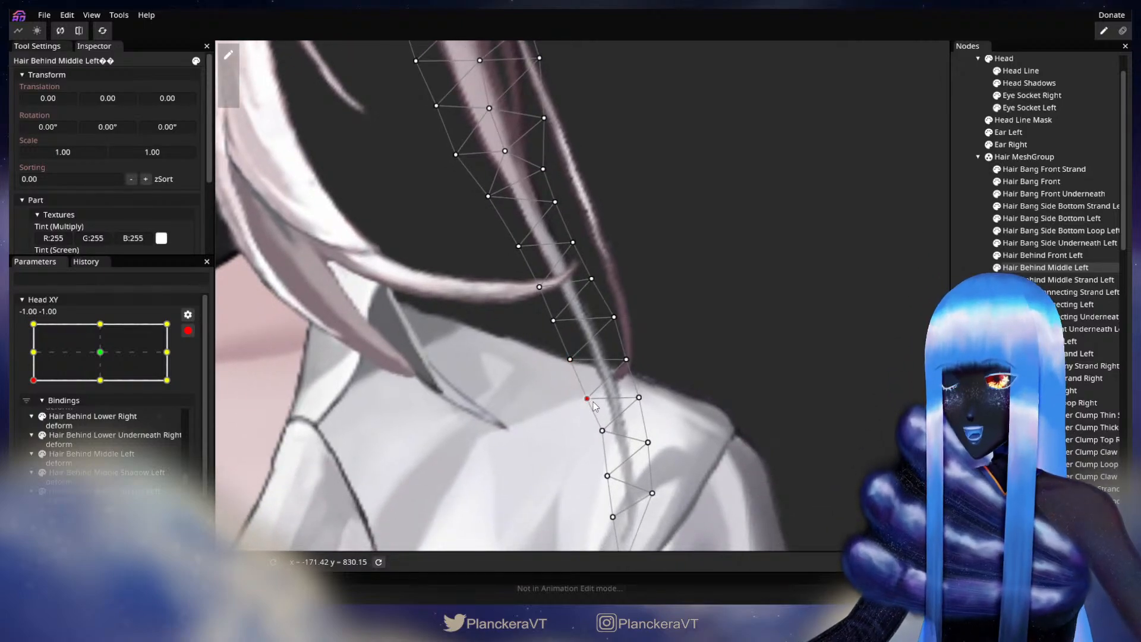
pyautogui.click(846, 411)
# - Adjust the inner-edge vertices of Hair Behind Middle Left just below ear level, and deselect the part
pyautogui.scroll(5, 720, 400)
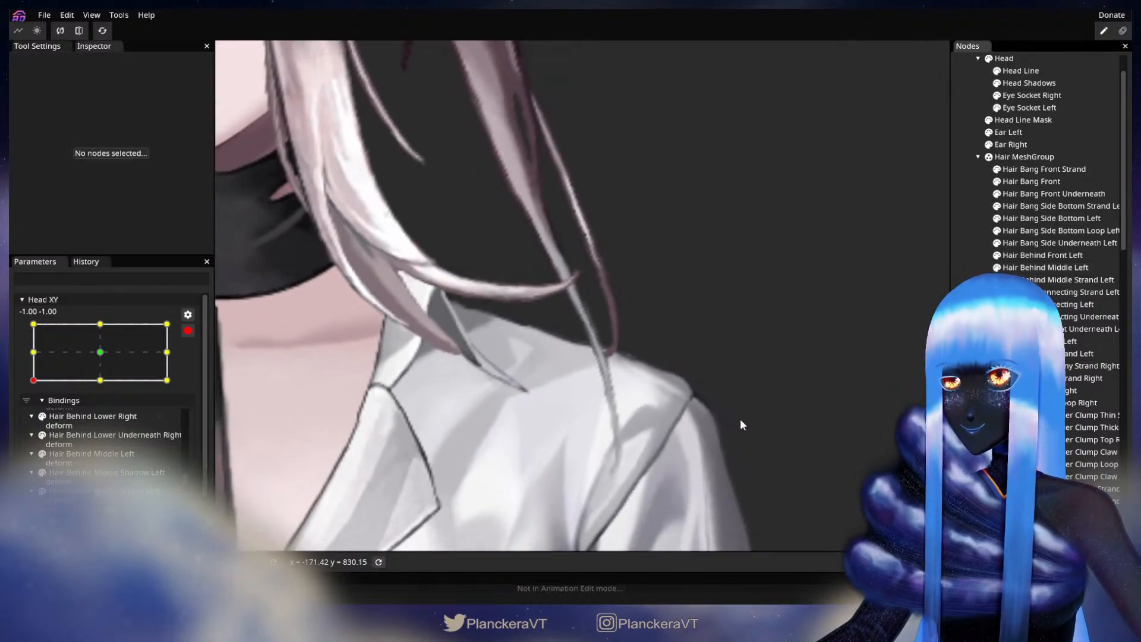
pyautogui.moveTo(625, 257); pyautogui.dragTo(703, 401)
pyautogui.scroll(2, 662, 479)
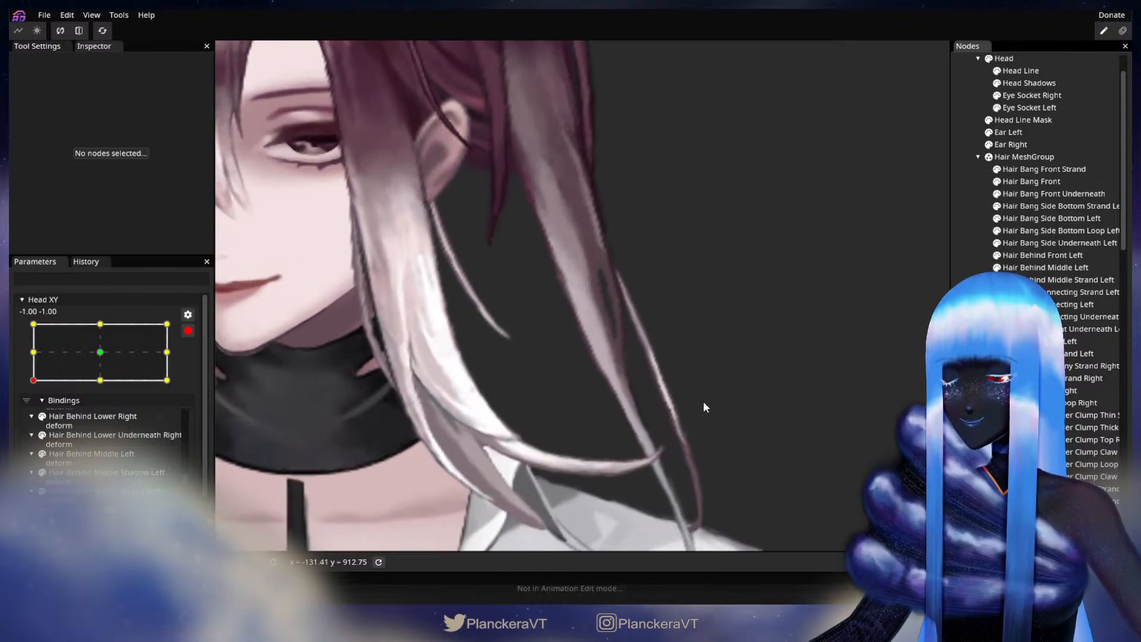
pyautogui.scroll(1, 710, 402)
pyautogui.scroll(1, 712, 408)
pyautogui.click(1047, 267)
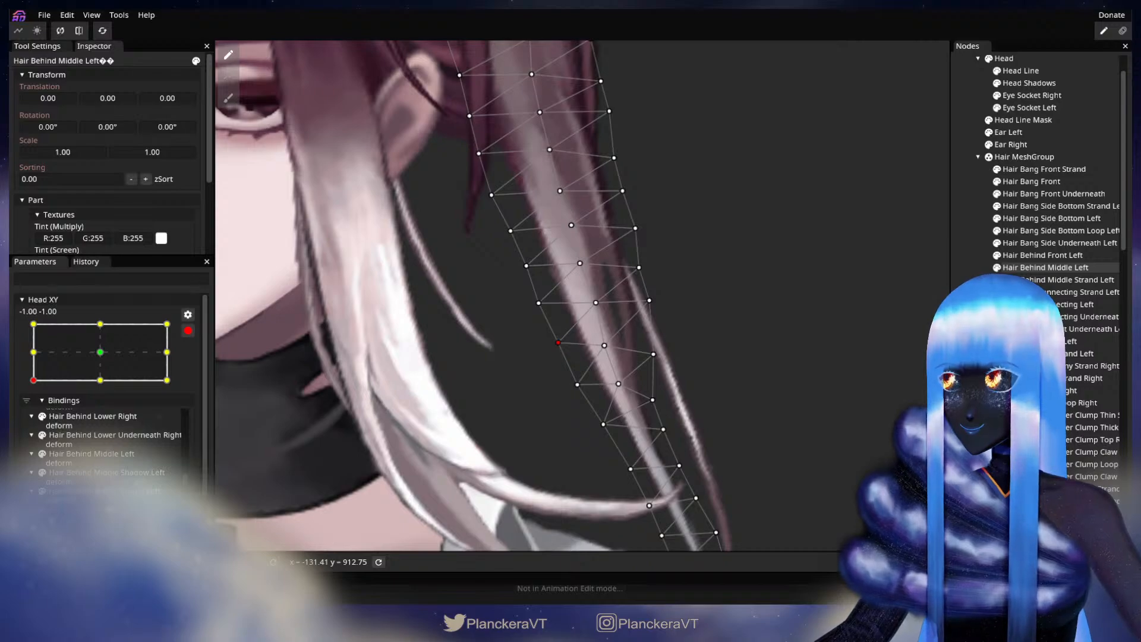
pyautogui.click(744, 494)
# - Preview the head motion around the disarmed Head XY -1.00, -1.00 corner, inspect the hair up to the crown, and re-arm the parameter
pyautogui.scroll(-5, 749, 451)
pyautogui.scroll(-5, 756, 449)
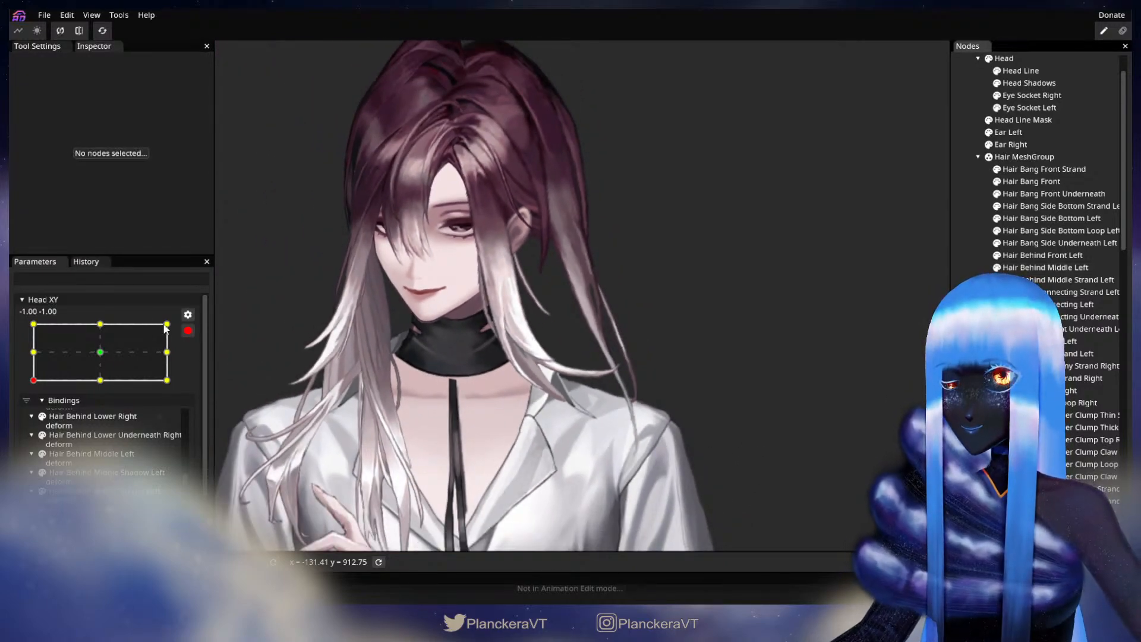
pyautogui.click(187, 330)
pyautogui.moveTo(34, 414)
pyautogui.mouseDown()
pyautogui.moveTo(30, 428)
pyautogui.moveTo(26, 354)
pyautogui.moveTo(25, 421)
pyautogui.mouseUp()
pyautogui.moveTo(376, 328); pyautogui.dragTo(457, 457)
pyautogui.scroll(1, 453, 415)
pyautogui.moveTo(453, 400); pyautogui.dragTo(552, 454)
pyautogui.scroll(2, 558, 451)
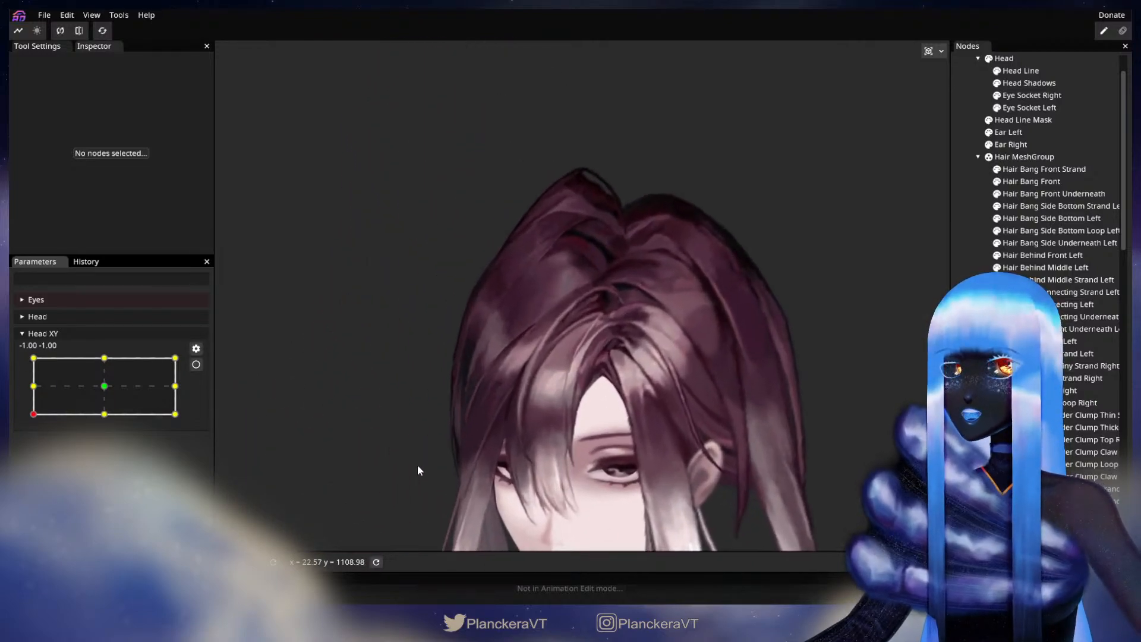
pyautogui.moveTo(29, 419)
pyautogui.mouseDown()
pyautogui.moveTo(30, 387)
pyautogui.moveTo(33, 414)
pyautogui.mouseUp()
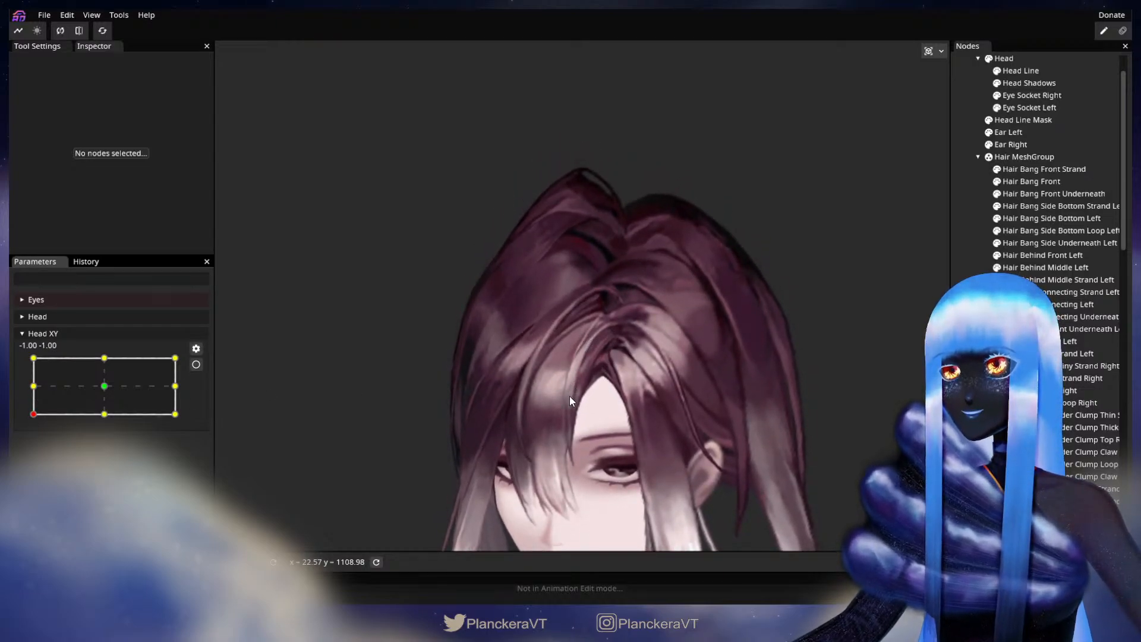
pyautogui.moveTo(34, 413)
pyautogui.mouseDown()
pyautogui.moveTo(34, 386)
pyautogui.moveTo(33, 414)
pyautogui.mouseUp()
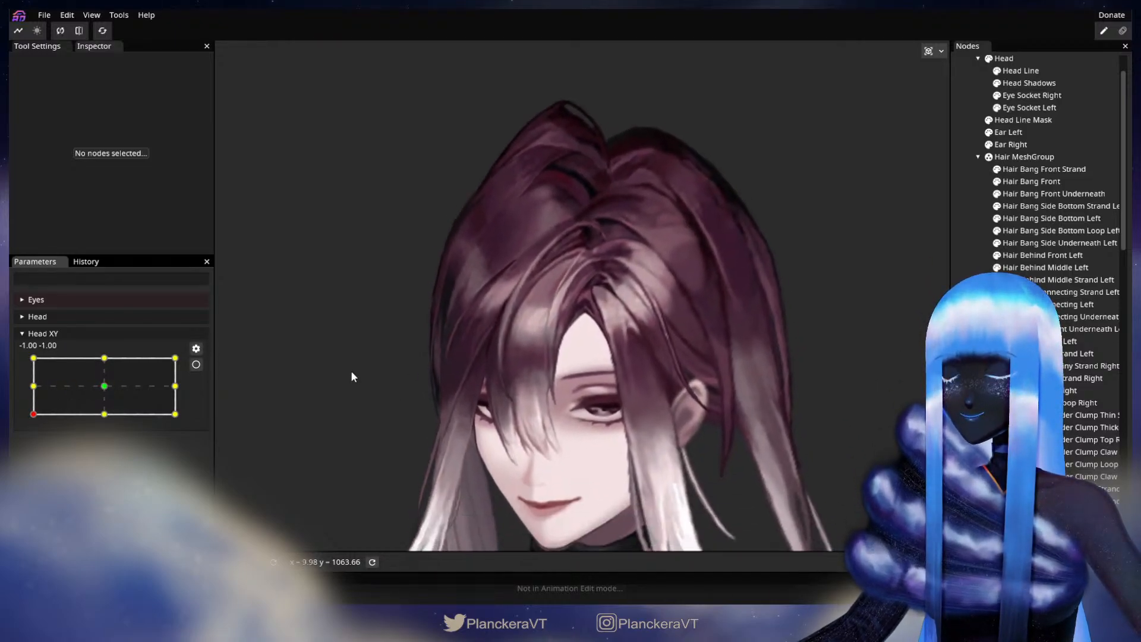
pyautogui.click(195, 364)
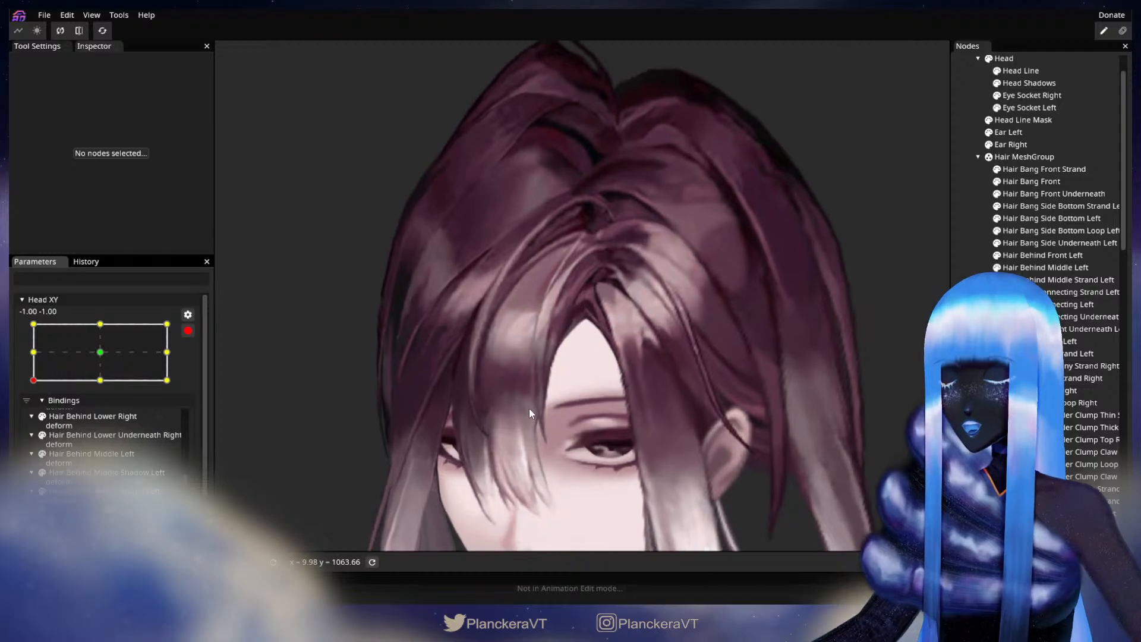
# - Reposition the individual vertices of Hair Bang Front along the light strand below the parting, and deselect the part
pyautogui.scroll(3, 562, 385)
pyautogui.moveTo(580, 369); pyautogui.dragTo(602, 460)
pyautogui.scroll(4, 636, 379)
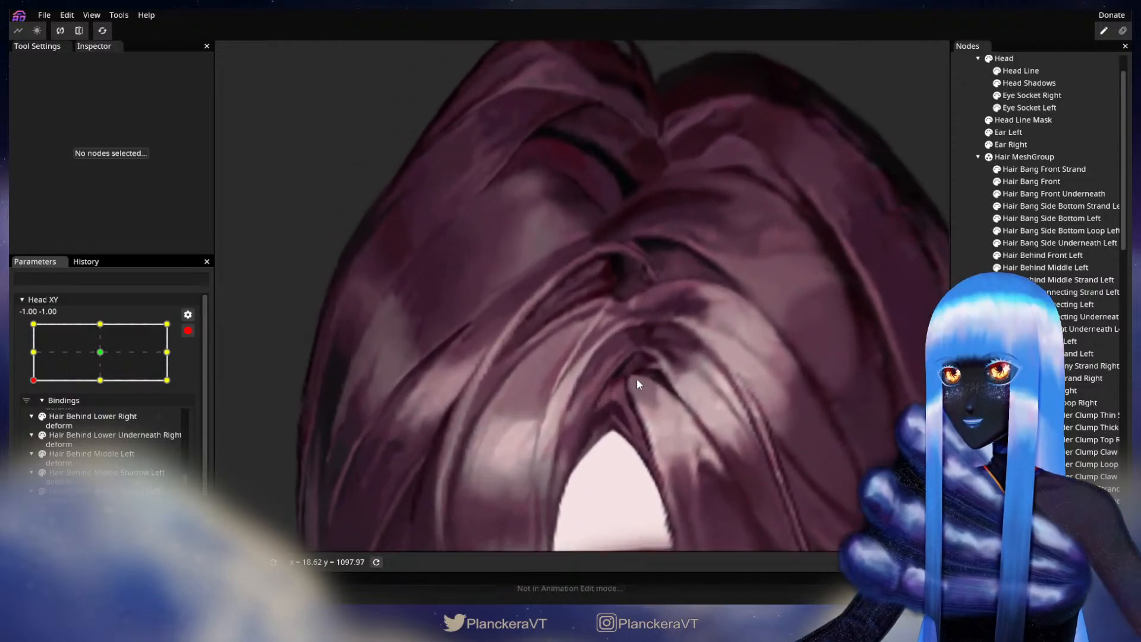
pyautogui.moveTo(658, 400); pyautogui.dragTo(658, 379)
pyautogui.scroll(2, 665, 375)
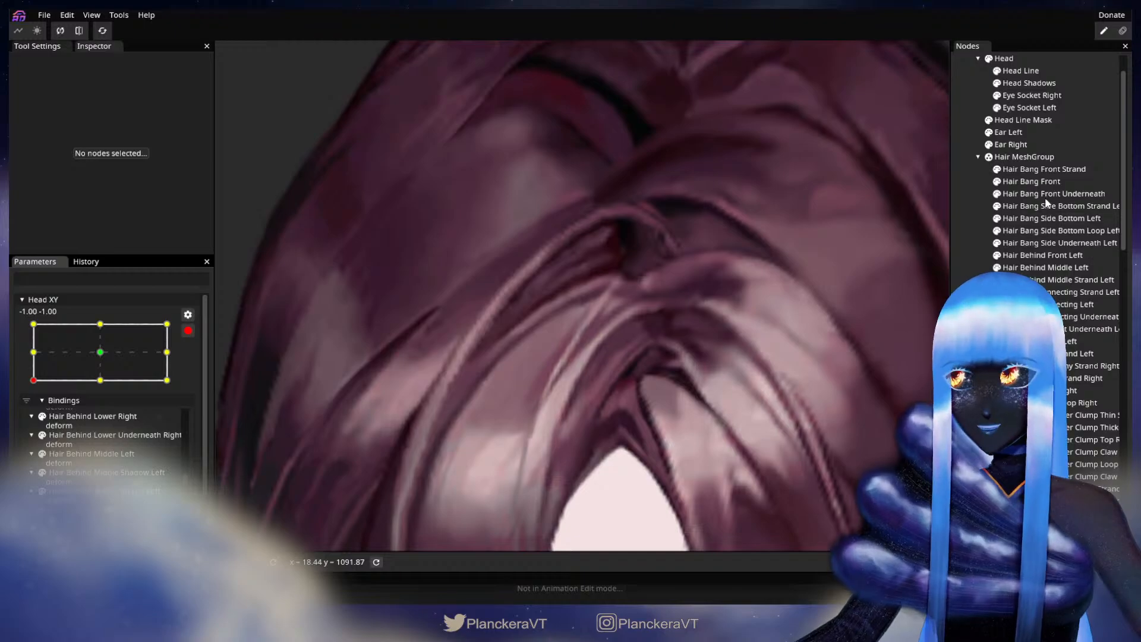
pyautogui.click(1038, 183)
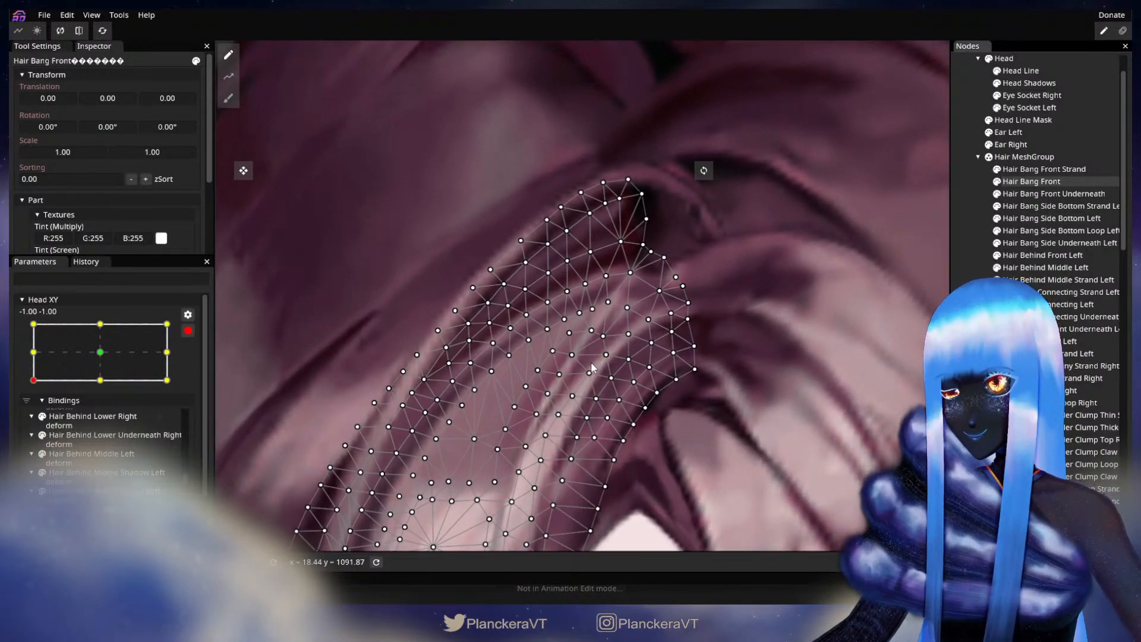
pyautogui.click(572, 355)
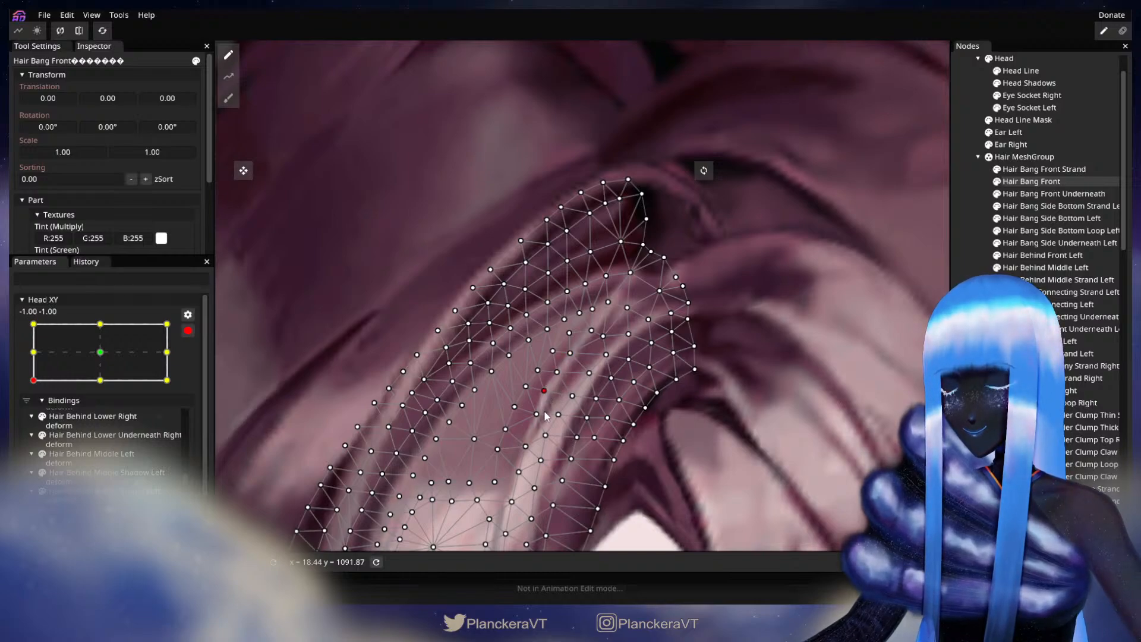
pyautogui.click(590, 329)
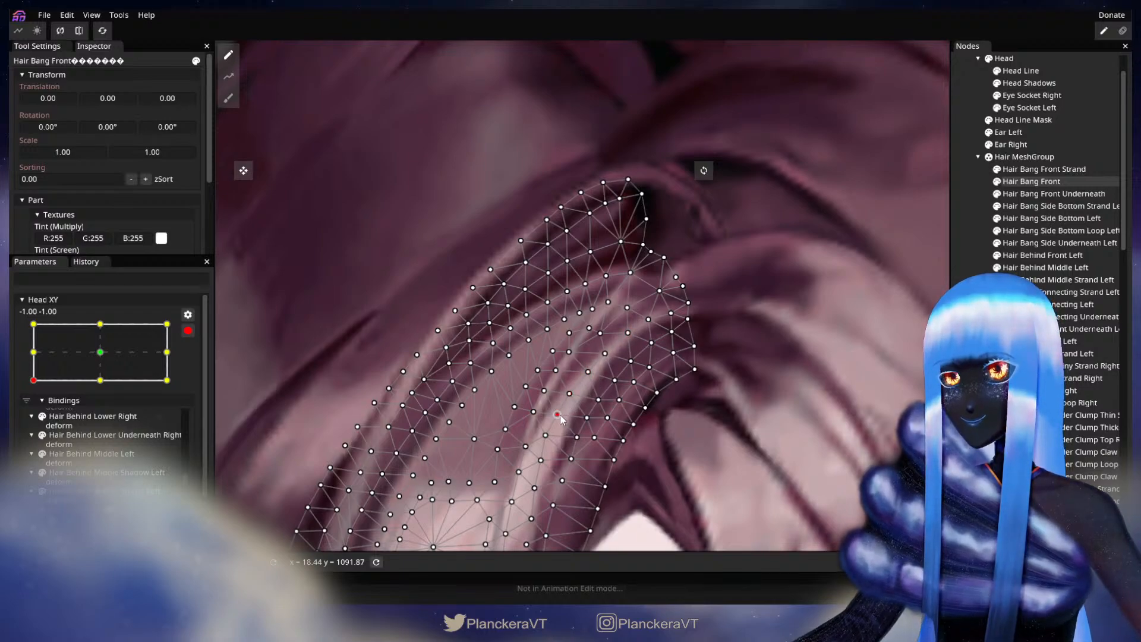
pyautogui.click(830, 405)
# - Check the front bang's vertex edits by moving the disarmed Head XY around -1.00, -1.00, and re-arm it
pyautogui.scroll(5, 749, 439)
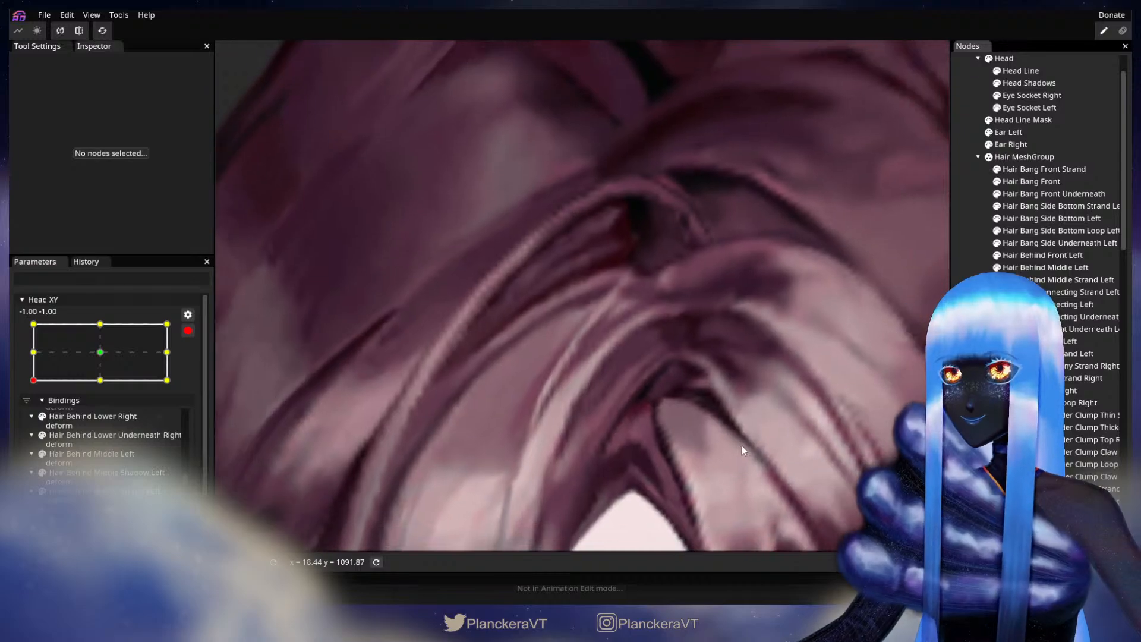
pyautogui.scroll(-5, 758, 440)
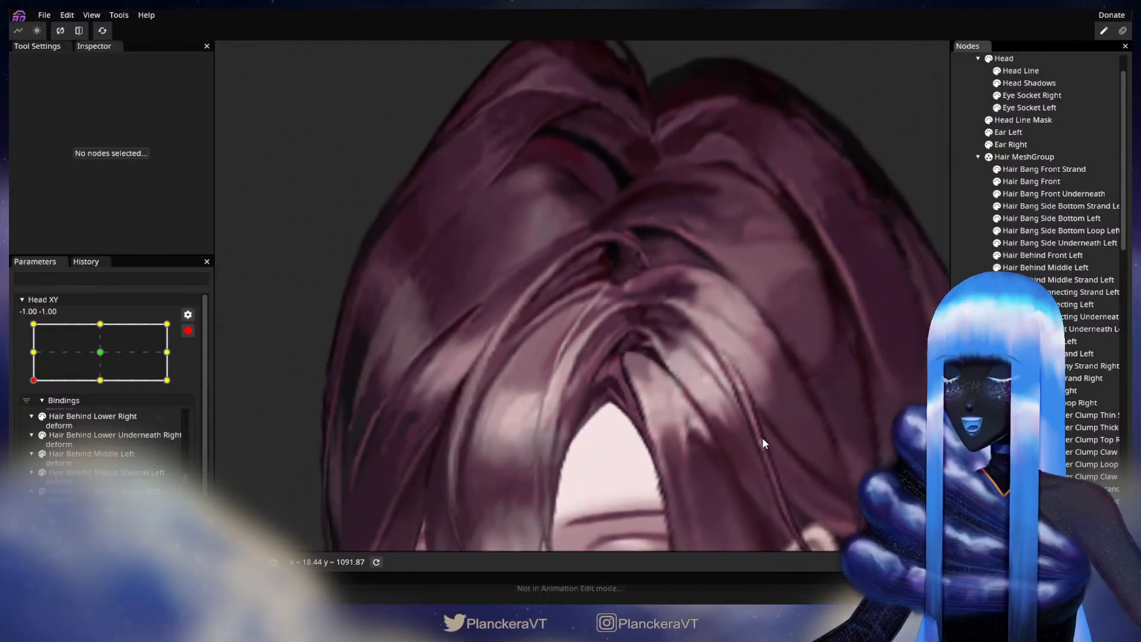
pyautogui.scroll(-3, 761, 444)
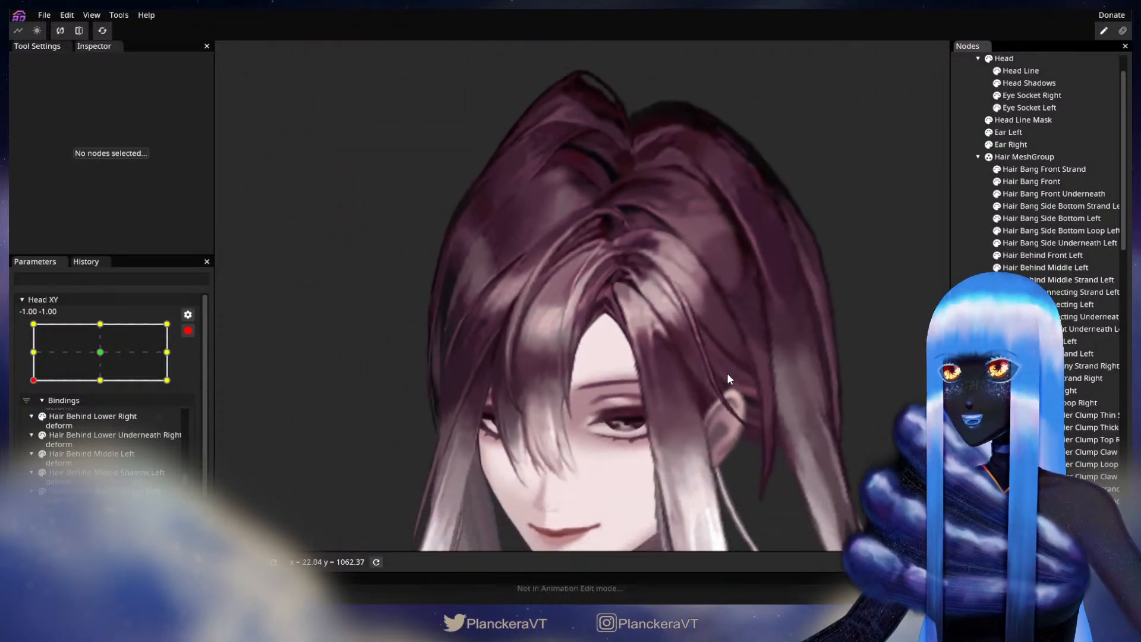
pyautogui.click(188, 331)
pyautogui.moveTo(32, 417)
pyautogui.mouseDown()
pyautogui.moveTo(25, 387)
pyautogui.moveTo(26, 414)
pyautogui.mouseUp()
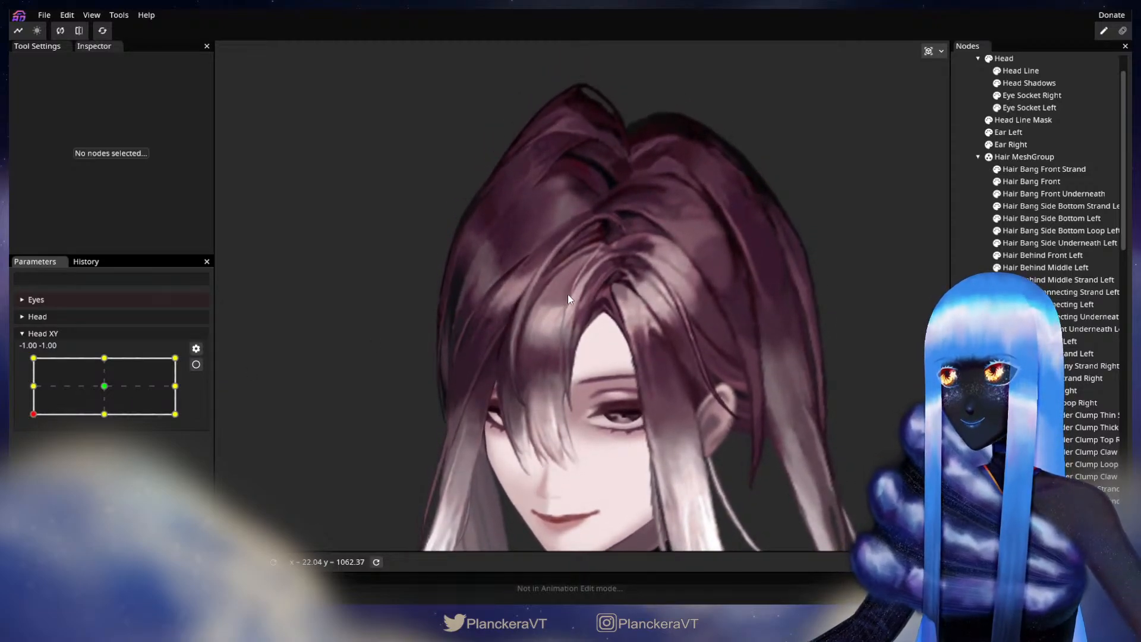
pyautogui.moveTo(34, 417)
pyautogui.mouseDown()
pyautogui.moveTo(35, 408)
pyautogui.moveTo(36, 420)
pyautogui.mouseUp()
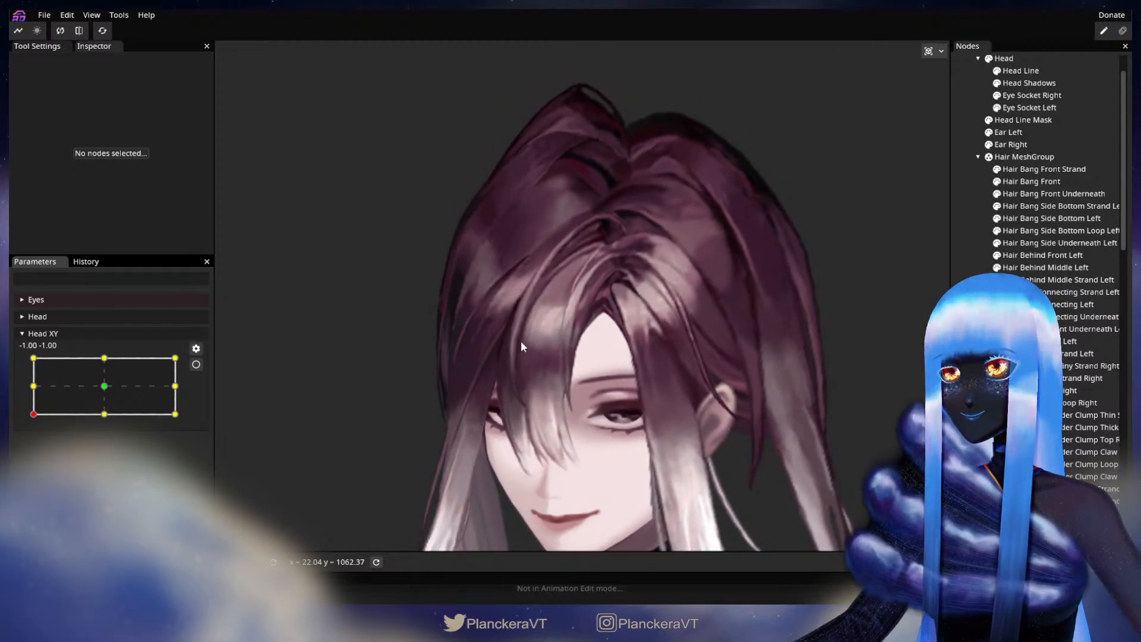
pyautogui.click(196, 365)
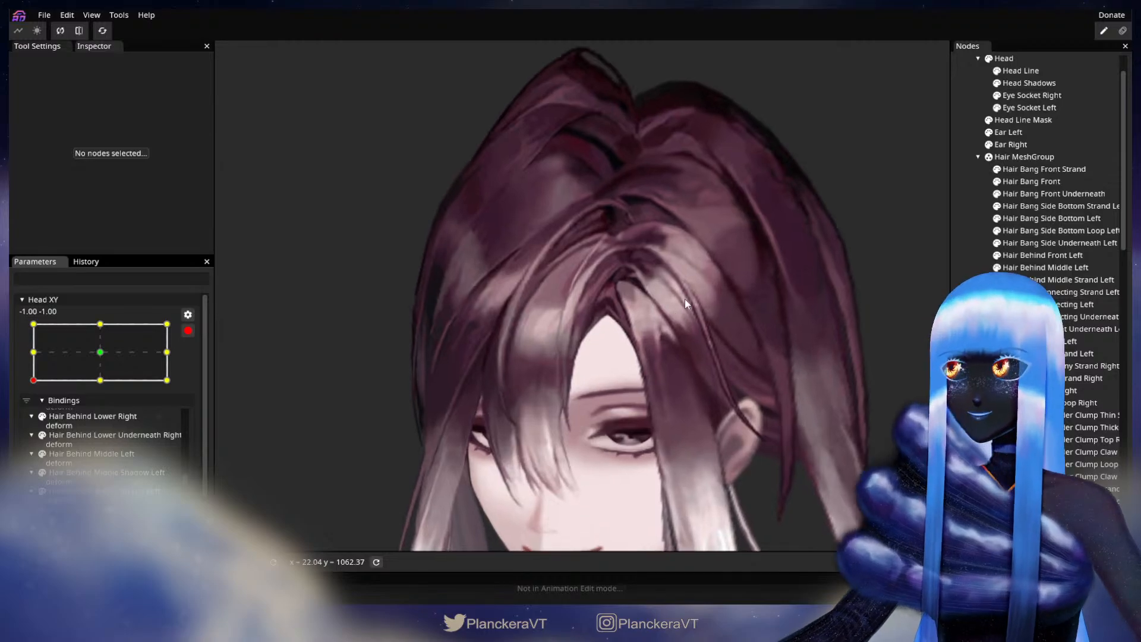
# - Reshape the Hair Bang Front mesh around the forehead highlight using the Circle Brush at size 10, and deselect the part
pyautogui.scroll(1, 1044, 206)
pyautogui.click(1032, 220)
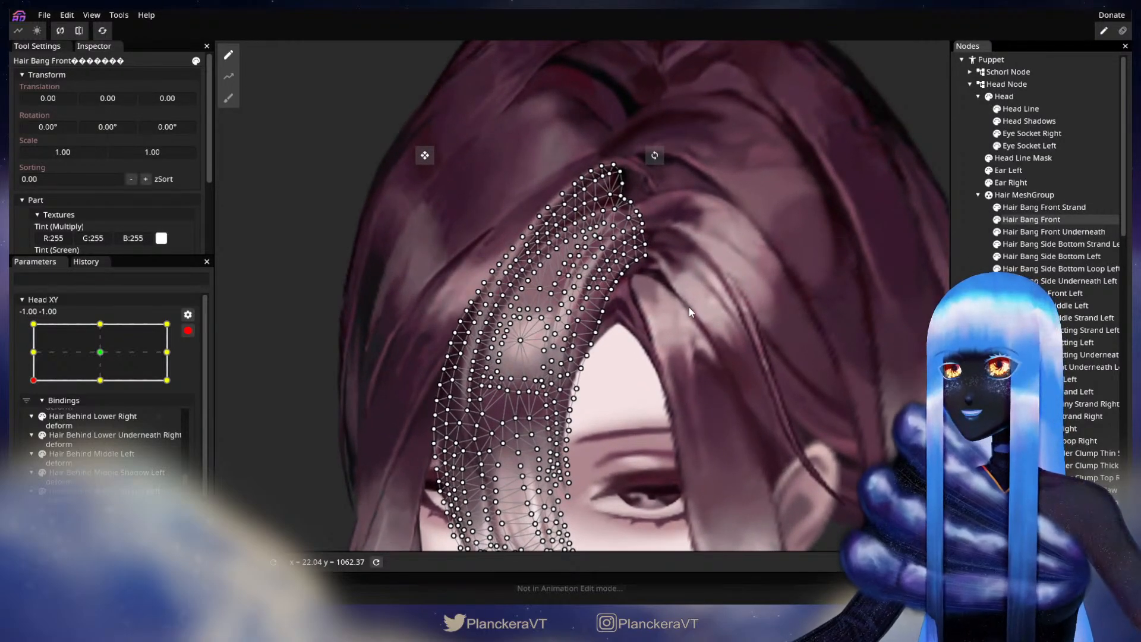
pyautogui.moveTo(763, 307); pyautogui.dragTo(785, 220)
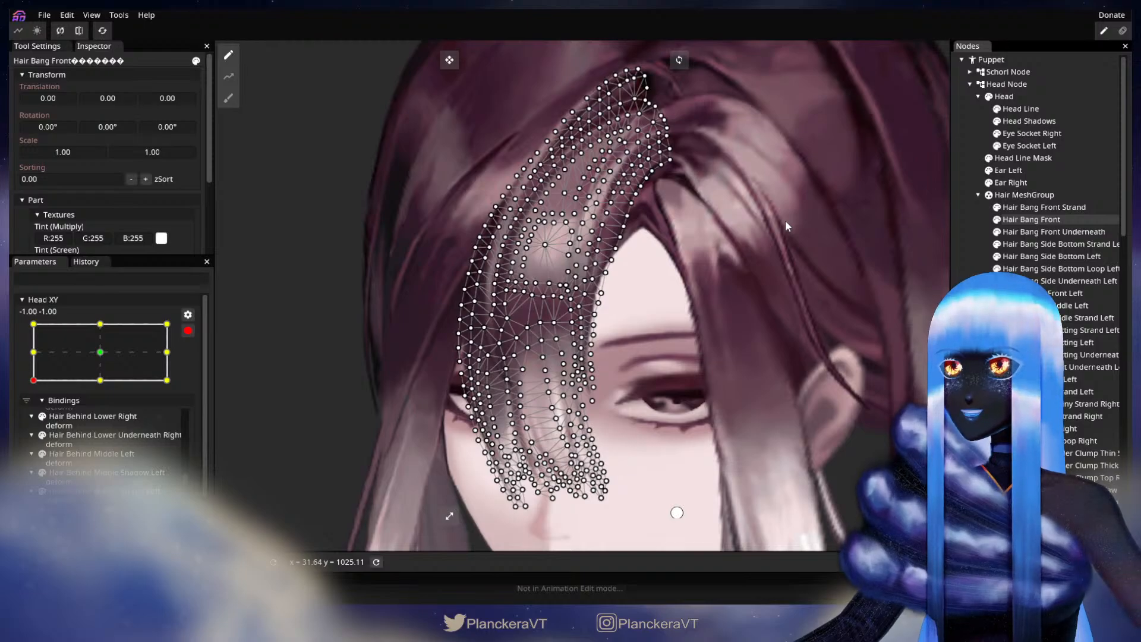
pyautogui.scroll(3, 774, 313)
pyautogui.scroll(3, 772, 294)
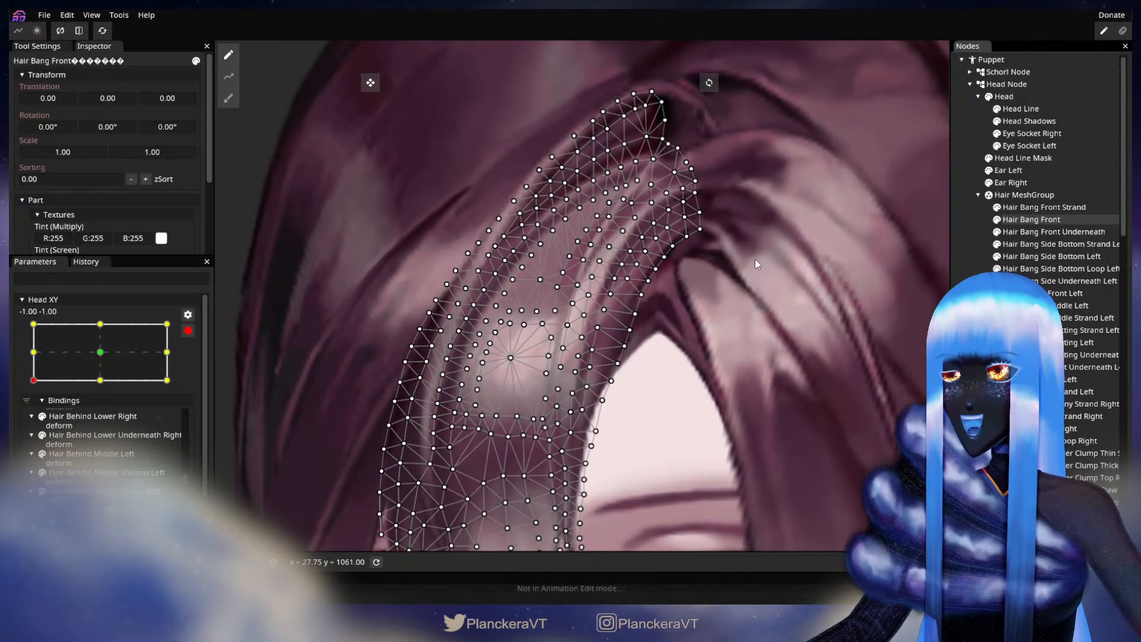
pyautogui.click(228, 98)
pyautogui.scroll(5, 585, 196)
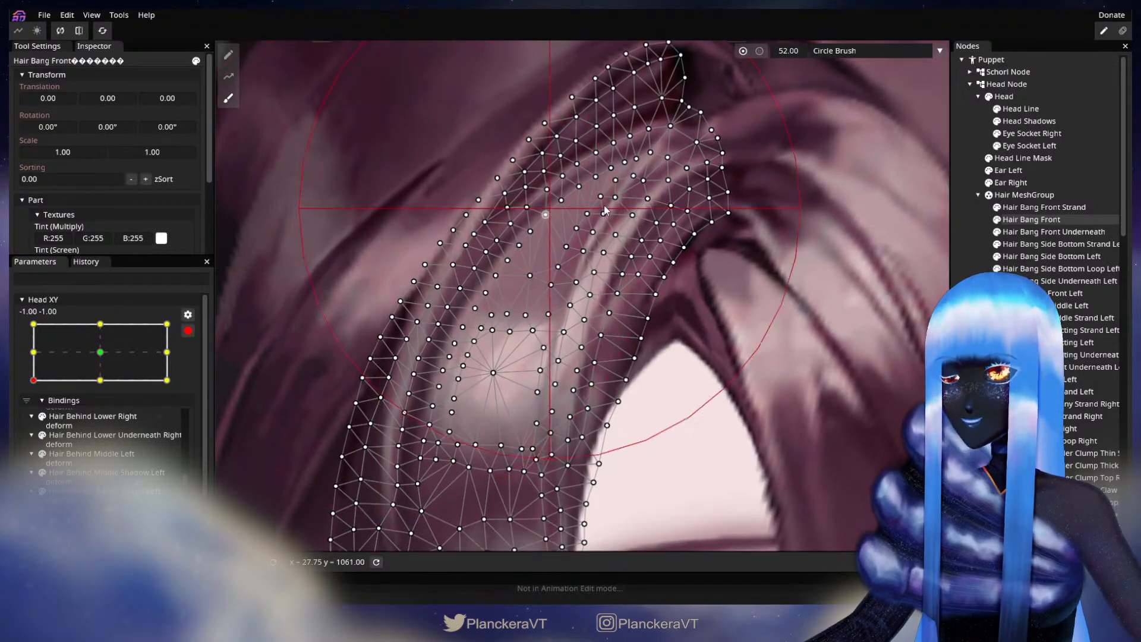
pyautogui.moveTo(782, 54); pyautogui.dragTo(769, 52)
pyautogui.scroll(-3, 675, 366)
pyautogui.moveTo(675, 365); pyautogui.dragTo(810, 399)
pyautogui.scroll(1, 811, 399)
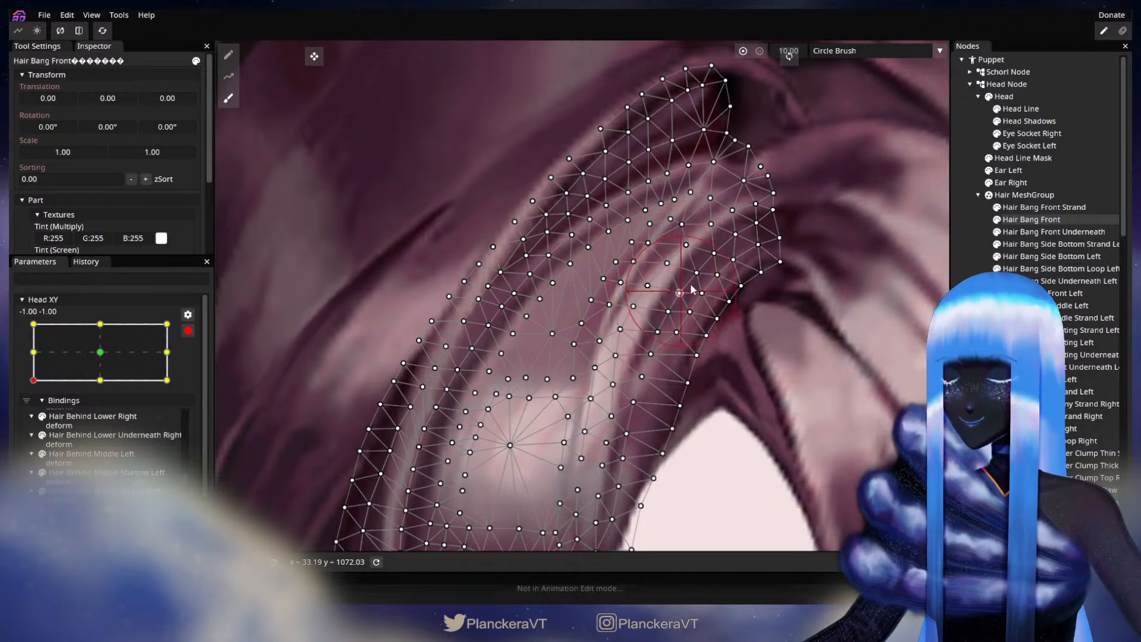
pyautogui.moveTo(680, 296); pyautogui.dragTo(774, 203)
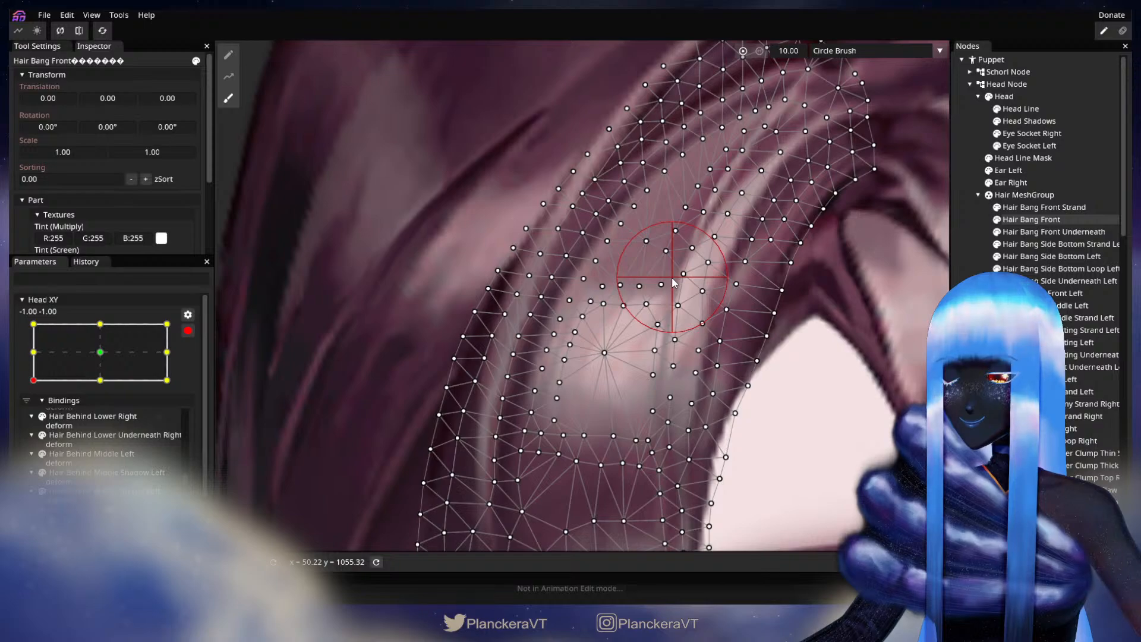
pyautogui.press('Escape')
# - Preview the brushed front bang on the whole head with Head XY disarmed, and re-arm it at -1.00, -1.00
pyautogui.scroll(-4, 825, 415)
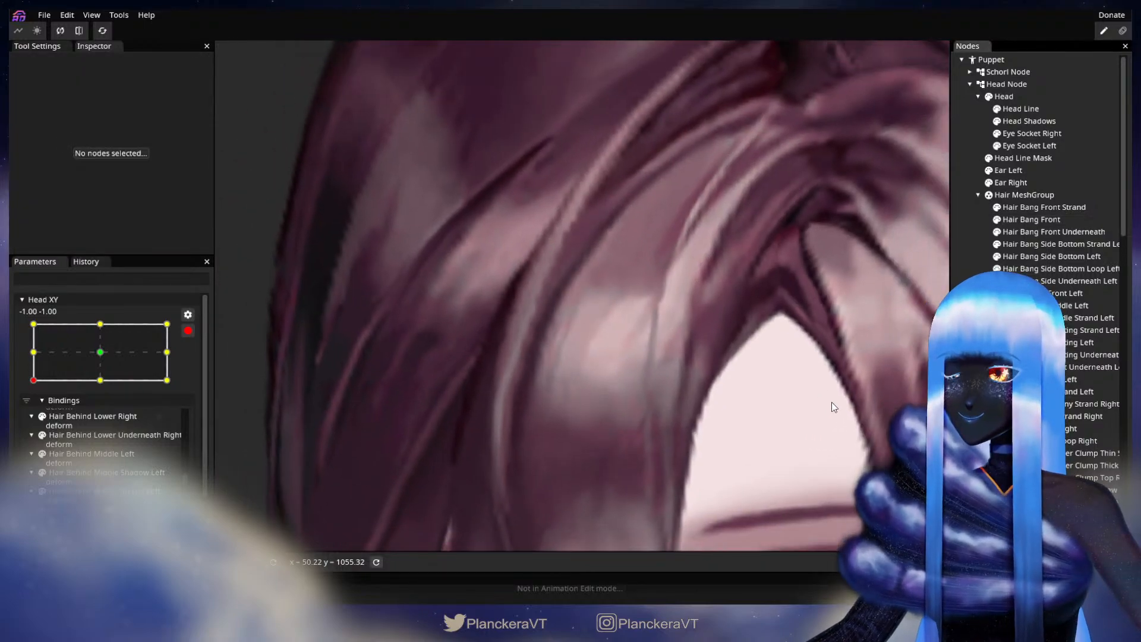
pyautogui.scroll(-5, 834, 409)
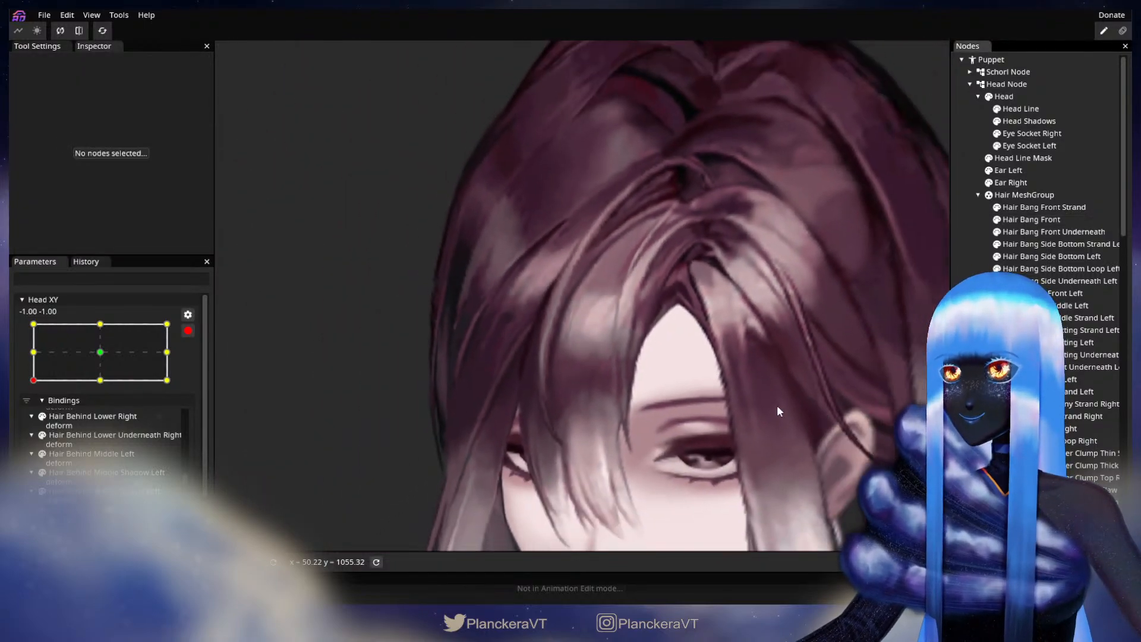
pyautogui.scroll(-3, 734, 378)
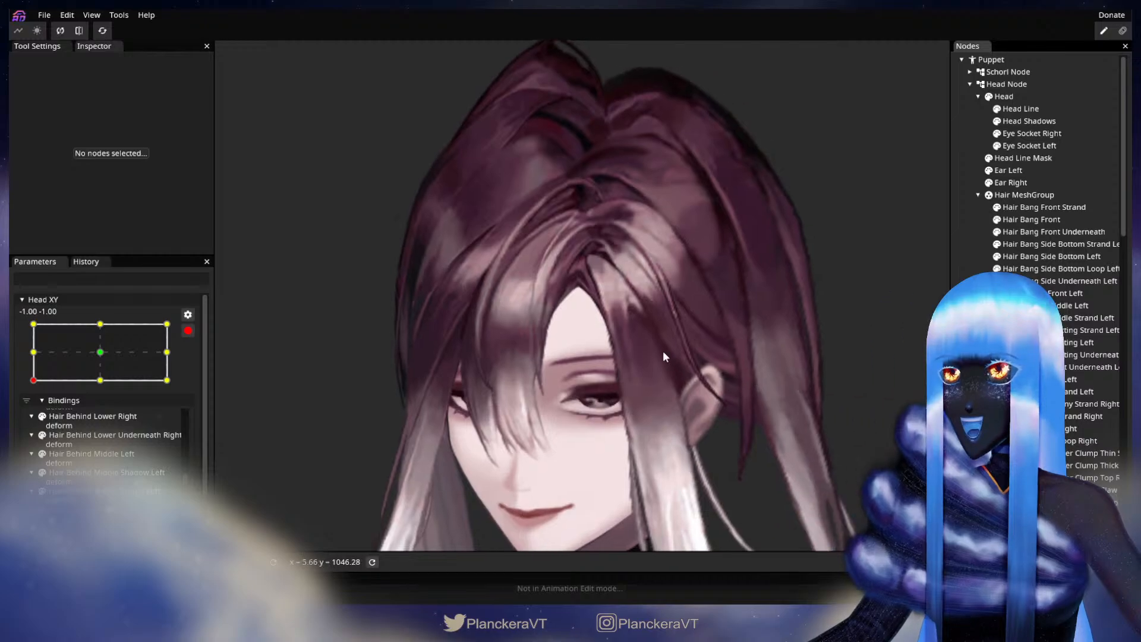
pyautogui.scroll(-2, 408, 386)
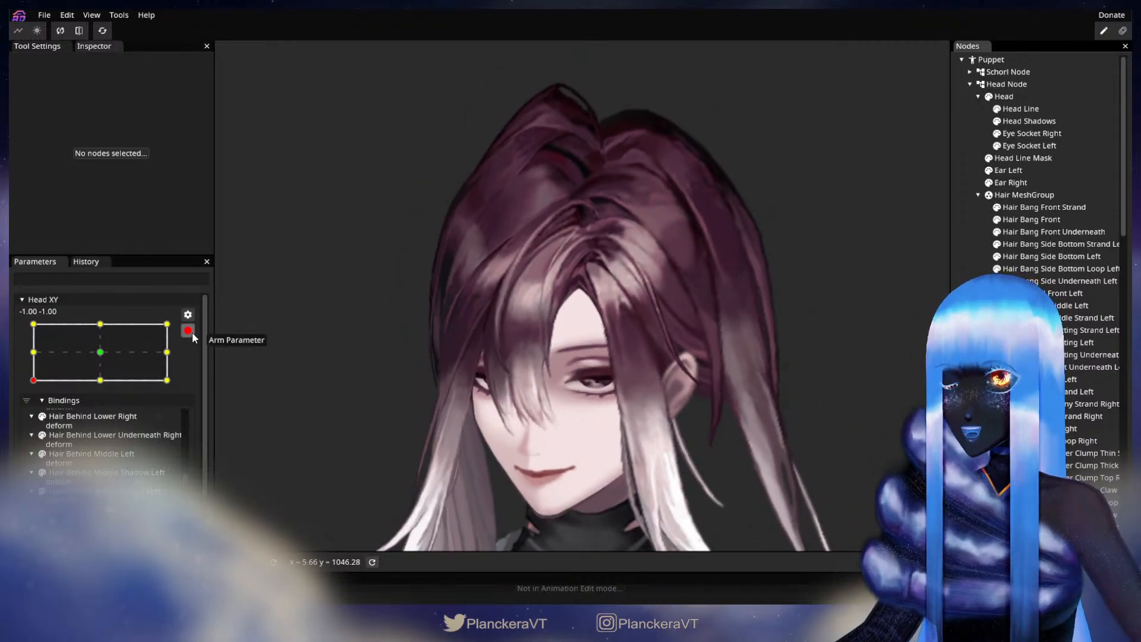
pyautogui.click(190, 332)
pyautogui.moveTo(34, 414)
pyautogui.mouseDown()
pyautogui.moveTo(22, 373)
pyautogui.moveTo(25, 414)
pyautogui.mouseUp()
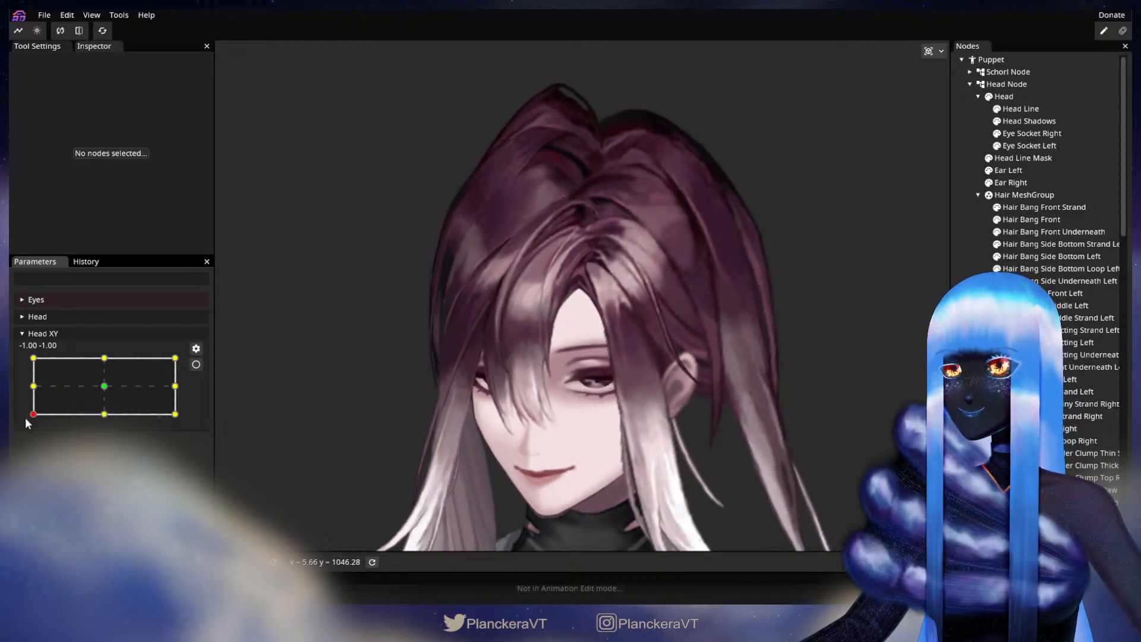
pyautogui.click(195, 365)
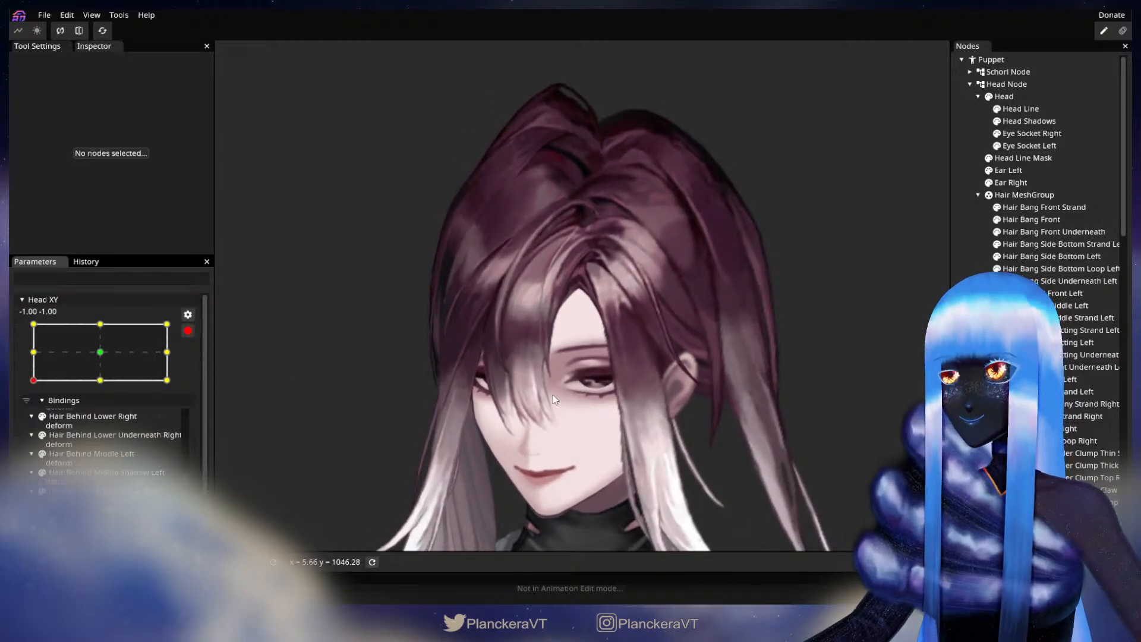
# - Inspect the front bang close up while moving the disarmed Head XY near -1.00, -1.00, and re-arm it at that keypoint
pyautogui.scroll(5, 570, 386)
pyautogui.scroll(2, 608, 372)
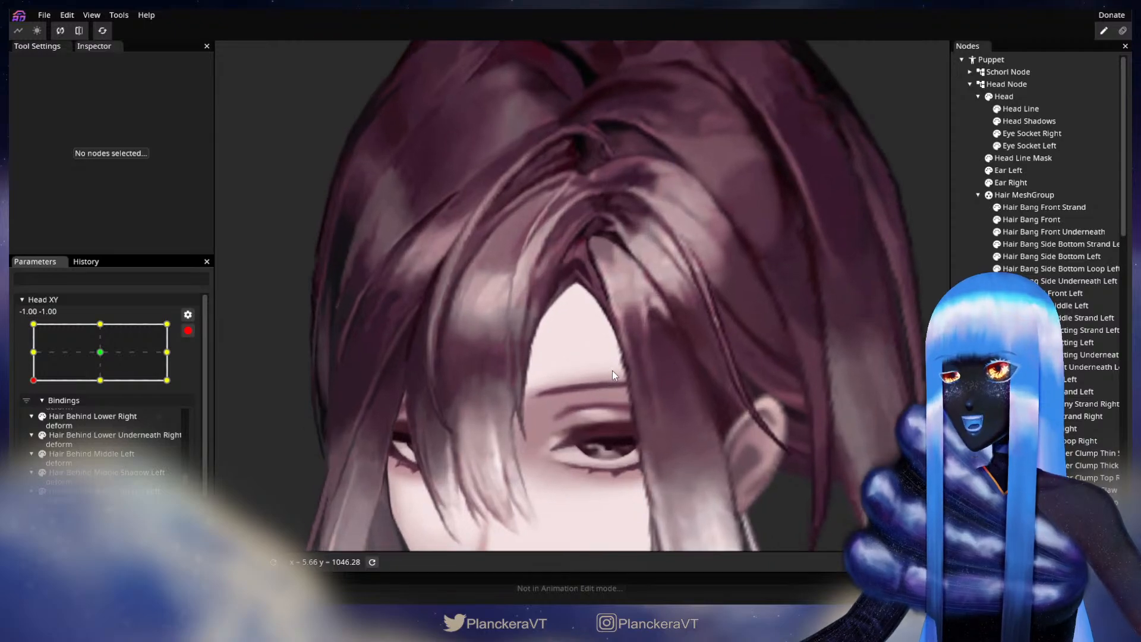
pyautogui.moveTo(612, 371); pyautogui.dragTo(719, 388)
pyautogui.click(188, 331)
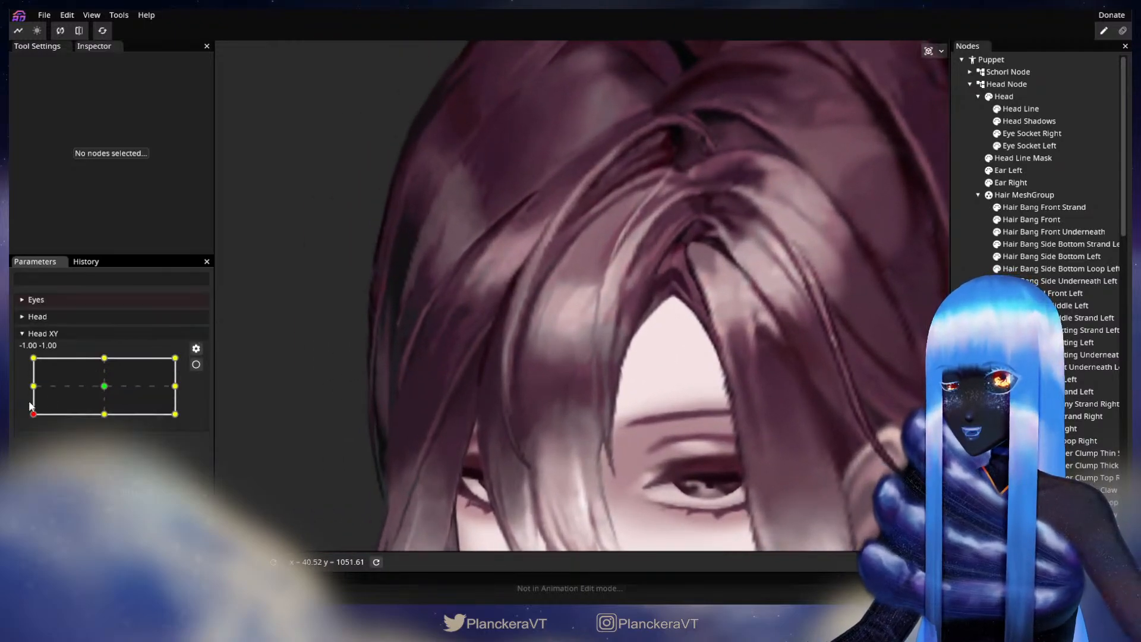
pyautogui.moveTo(33, 415)
pyautogui.mouseDown()
pyautogui.moveTo(26, 382)
pyautogui.moveTo(33, 416)
pyautogui.mouseUp()
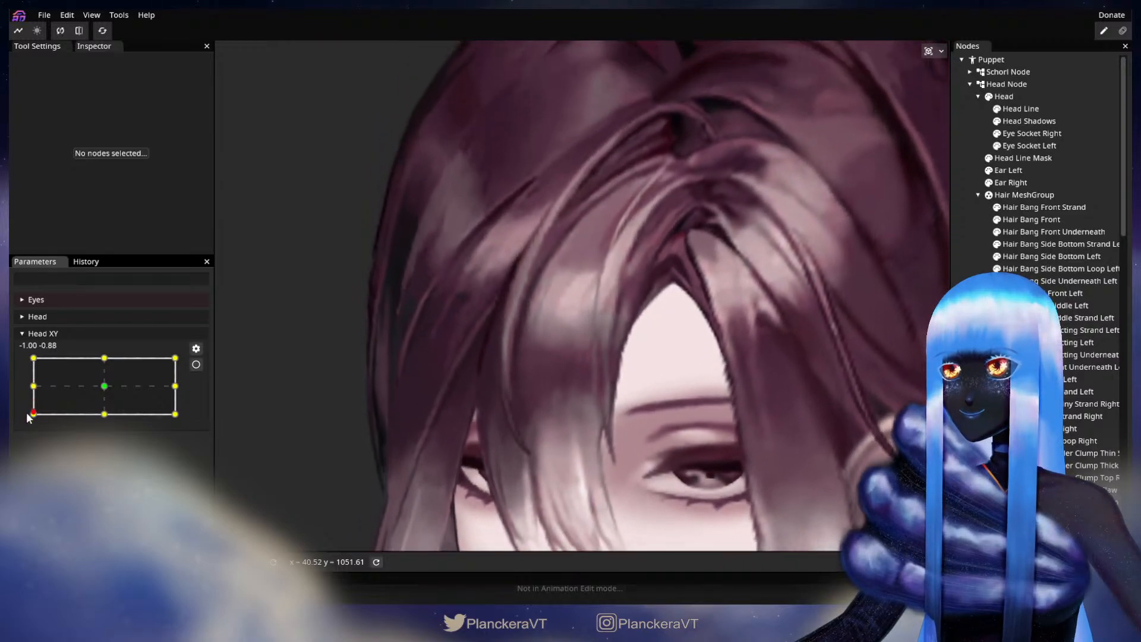
pyautogui.click(196, 364)
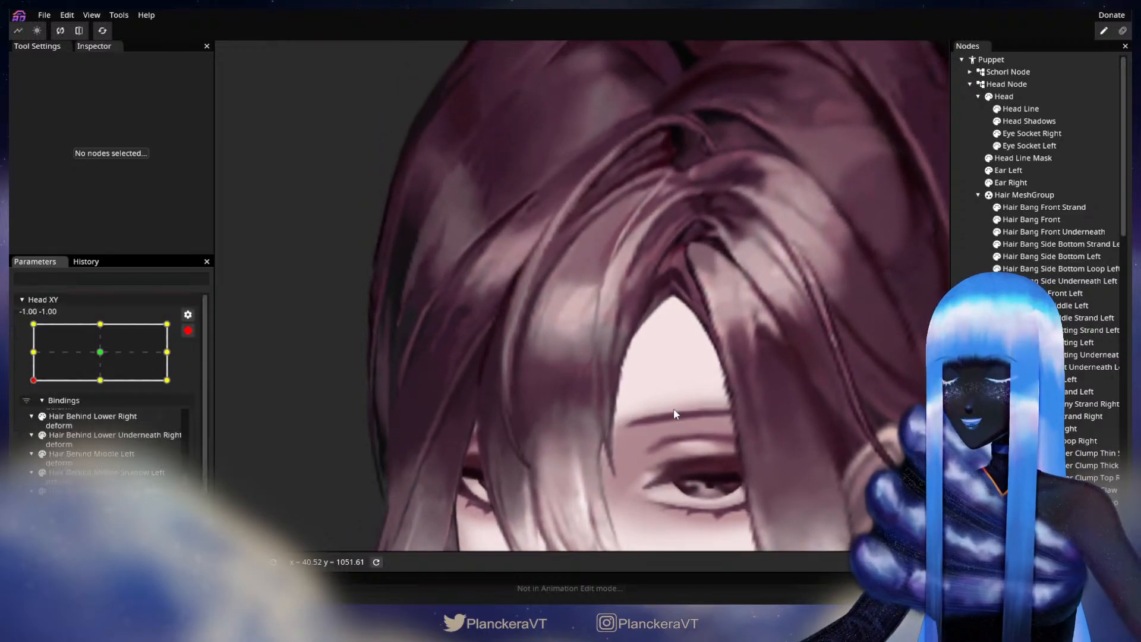
# - Reshape the inner edge of the Hair Bang Front mesh beside the forehead using the Circle Brush at size 10, and deselect the part
pyautogui.scroll(3, 673, 410)
pyautogui.click(1051, 222)
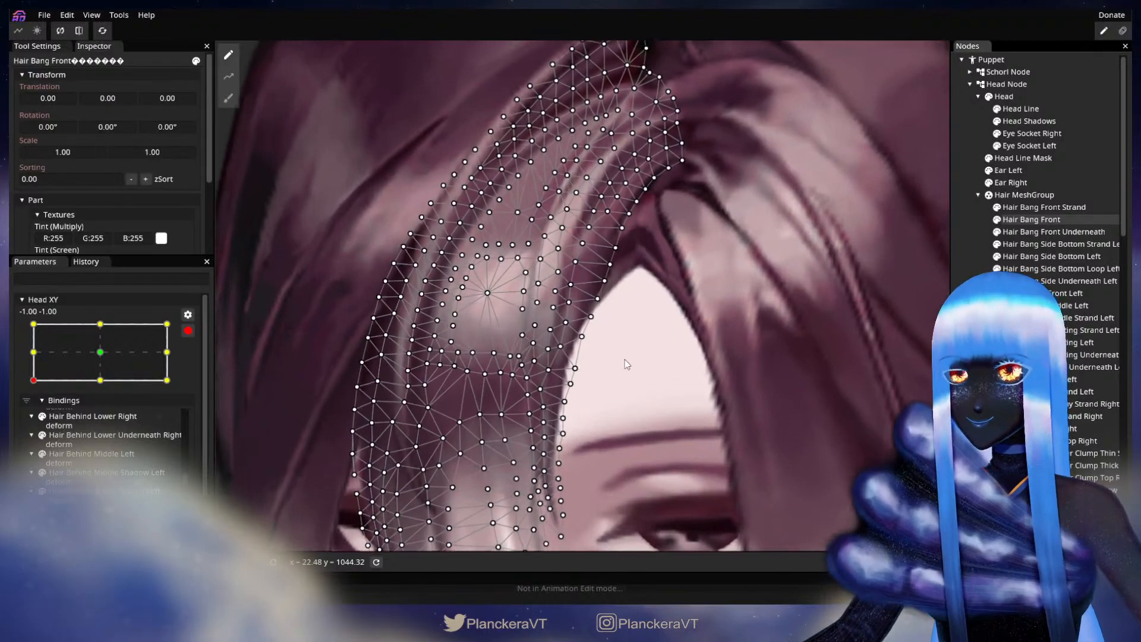
pyautogui.click(228, 99)
pyautogui.moveTo(586, 338); pyautogui.dragTo(613, 306)
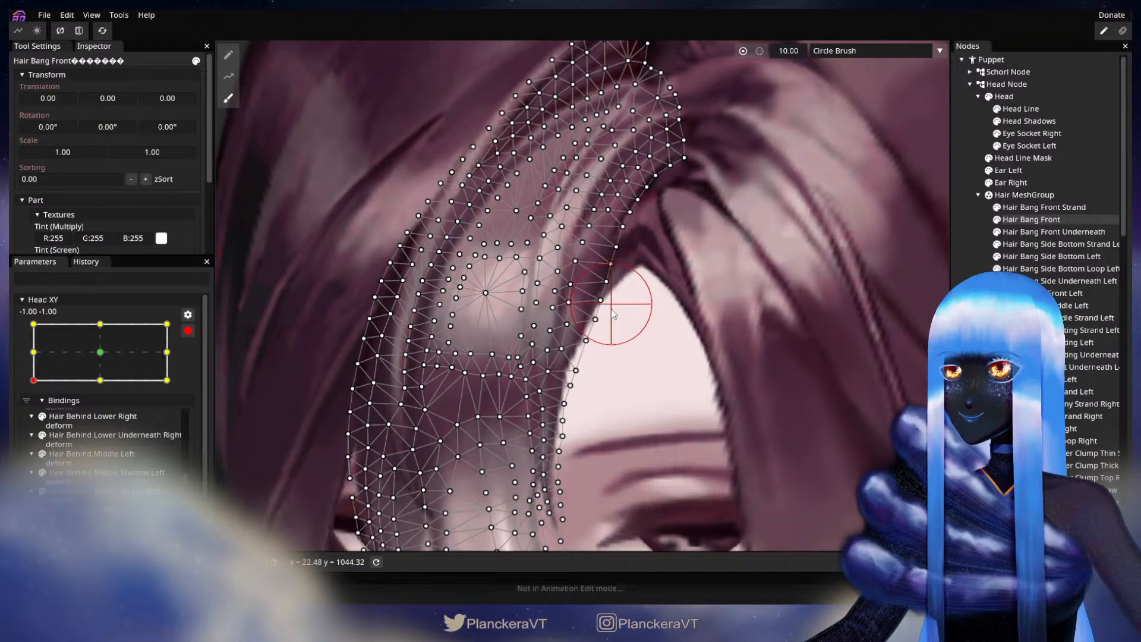
pyautogui.moveTo(596, 355); pyautogui.dragTo(599, 357)
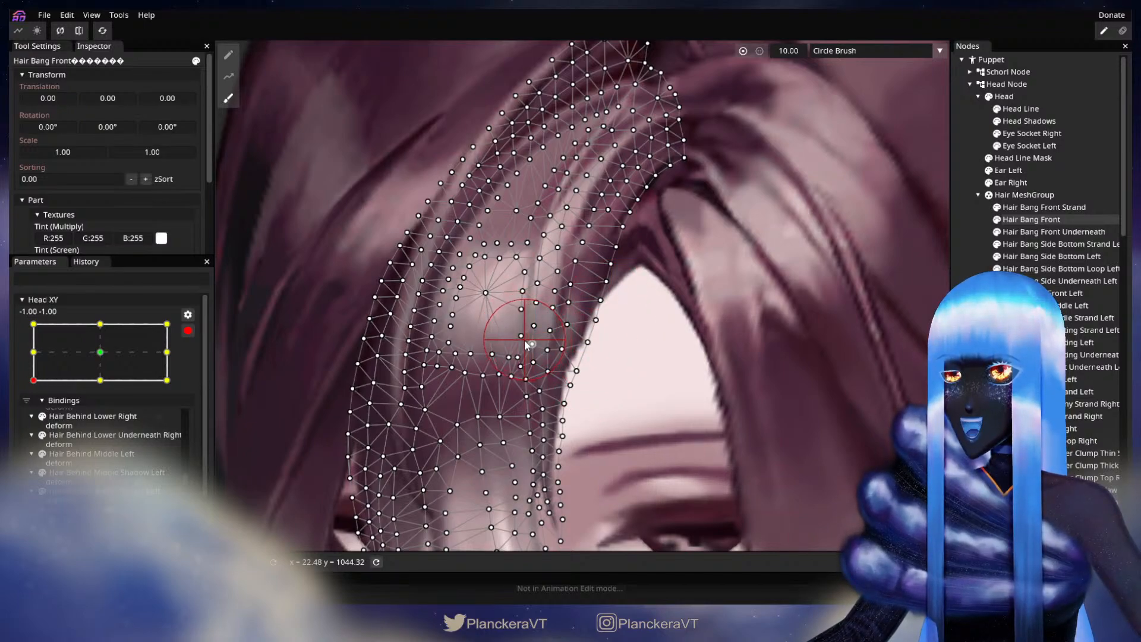
pyautogui.moveTo(522, 343); pyautogui.dragTo(524, 316)
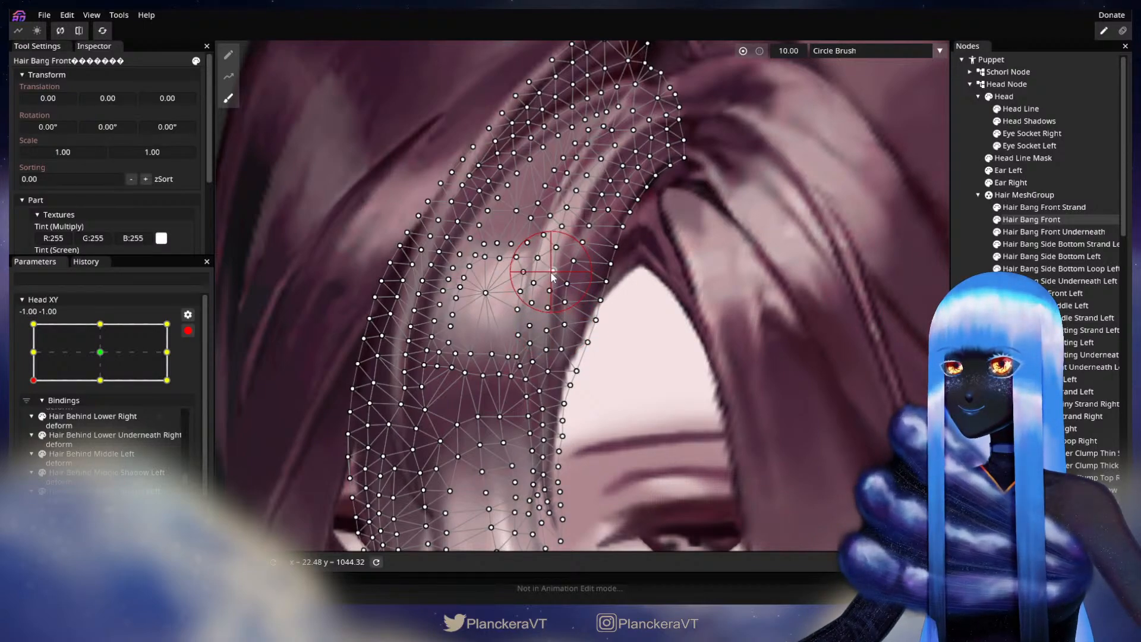
pyautogui.press('Escape')
# - Preview the bang's inner edge on the whole head by moving the disarmed Head XY up and down from -1.00, -1.00, and re-arm it there
pyautogui.scroll(-2, 713, 362)
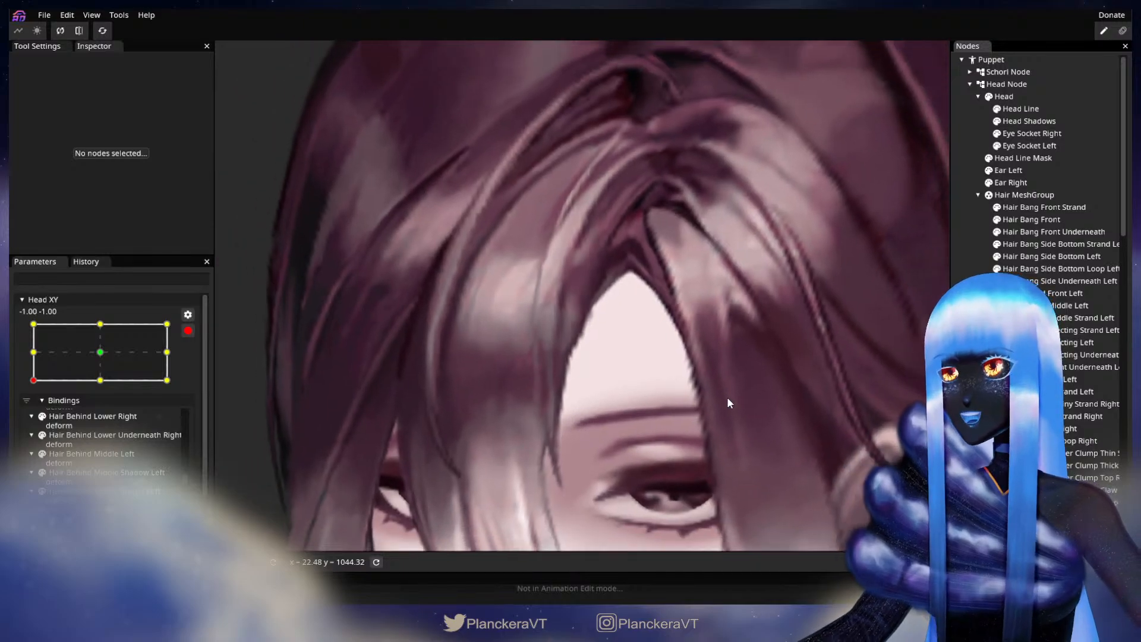
pyautogui.scroll(-5, 752, 373)
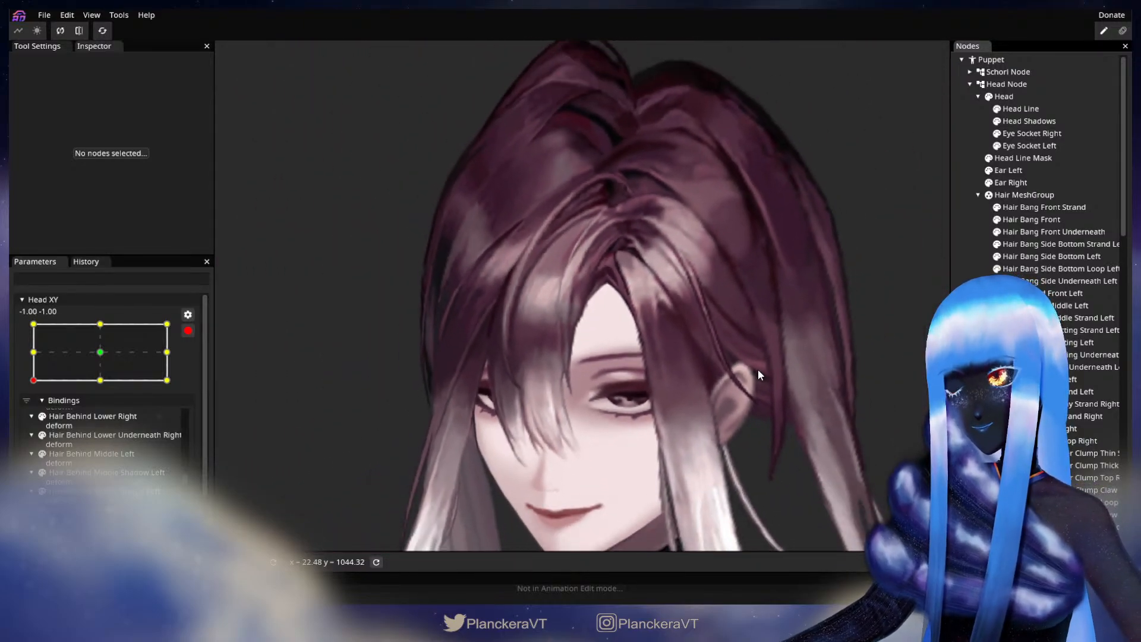
pyautogui.scroll(-1, 758, 366)
pyautogui.click(188, 330)
pyautogui.moveTo(34, 423); pyautogui.dragTo(34, 398)
pyautogui.moveTo(33, 388); pyautogui.dragTo(34, 414)
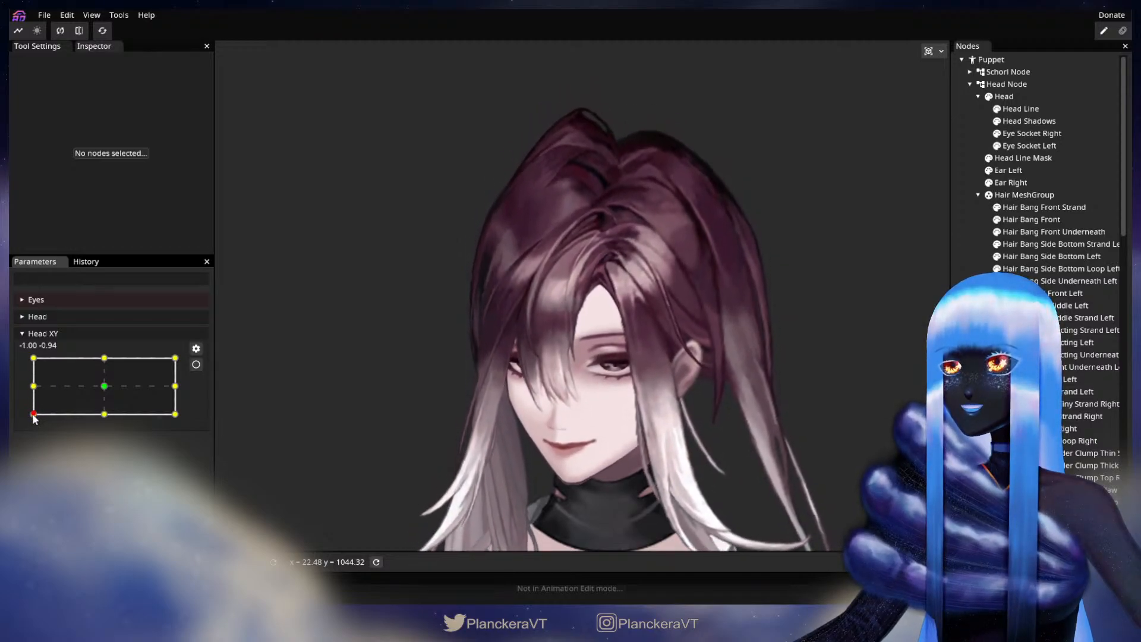
pyautogui.click(196, 364)
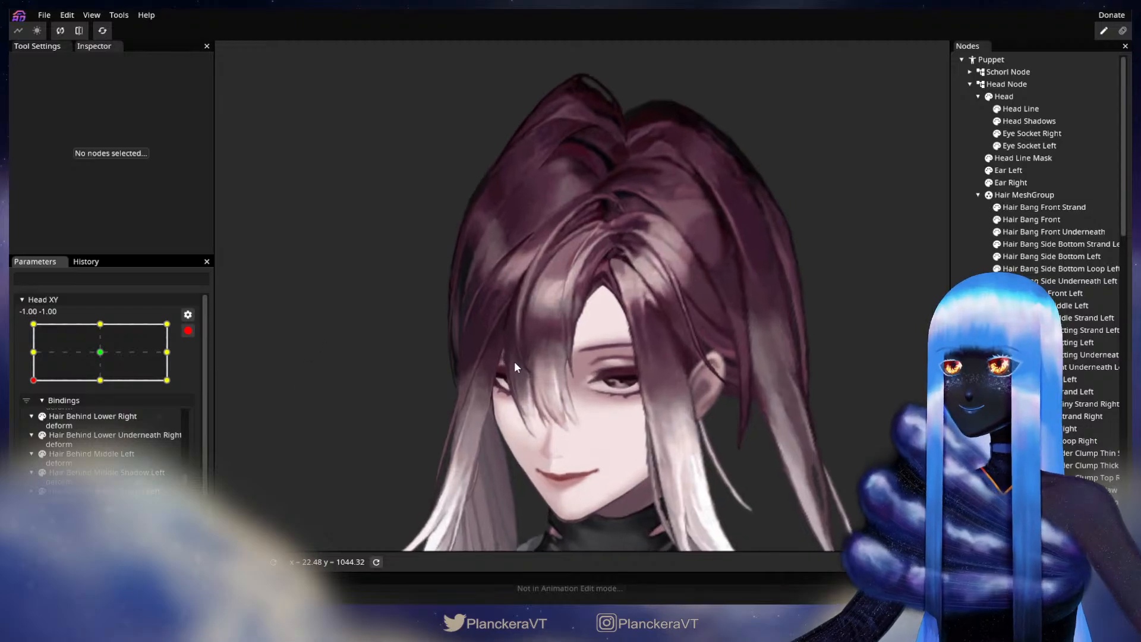
# - Reposition individual Hair Bang Front vertices between the highlight and the bang's inner edge, and deselect the part
pyautogui.scroll(5, 518, 378)
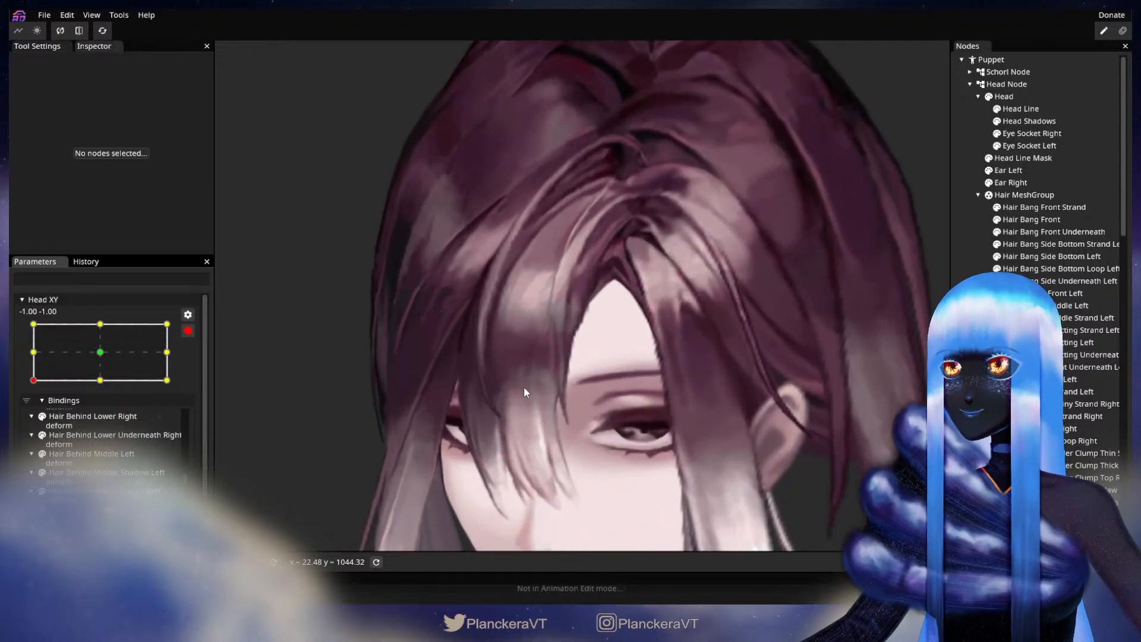
pyautogui.scroll(3, 524, 387)
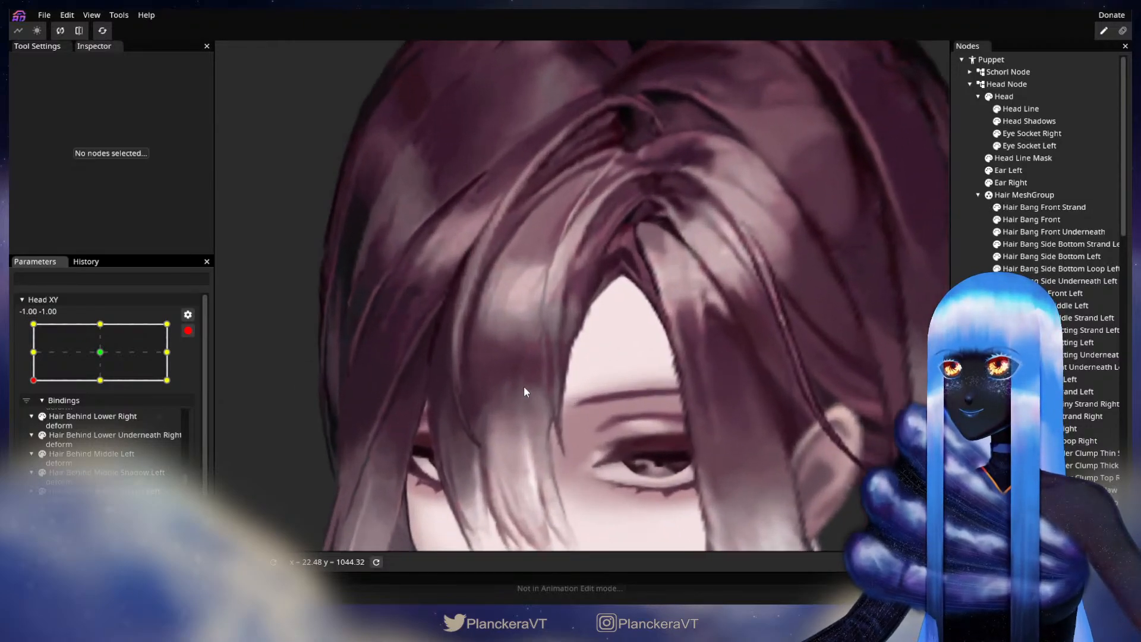
pyautogui.click(1048, 220)
pyautogui.scroll(3, 558, 321)
pyautogui.scroll(3, 559, 321)
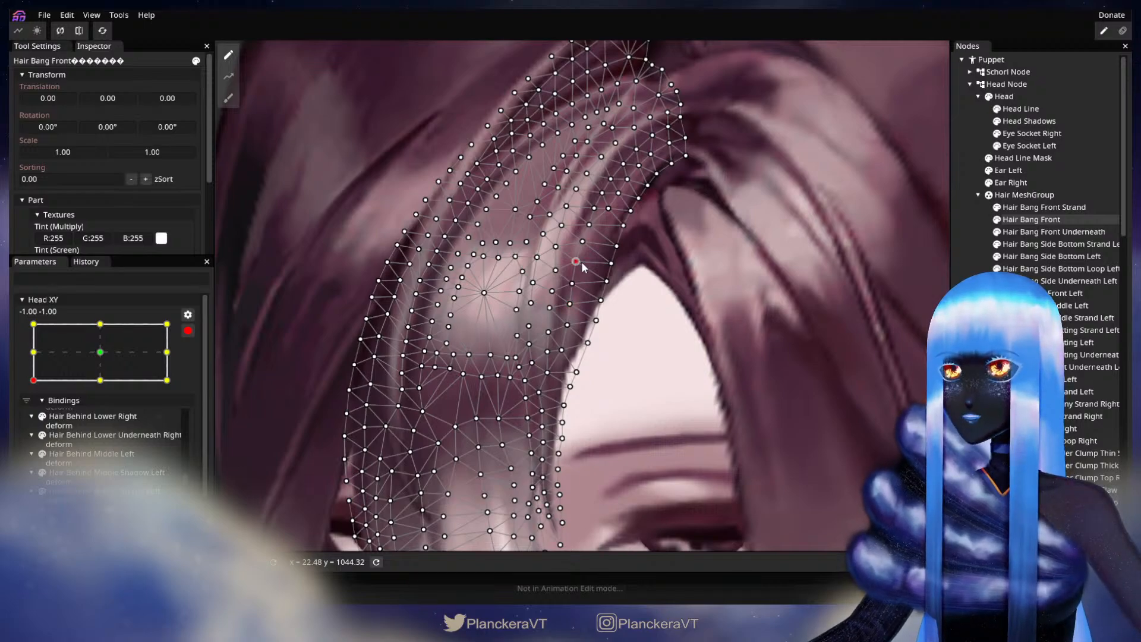
pyautogui.click(915, 287)
# - Check the vertex adjustments on the whole head with Head XY disarmed, re-arm it at -1.00, -1.00, and save the model
pyautogui.scroll(-5, 740, 358)
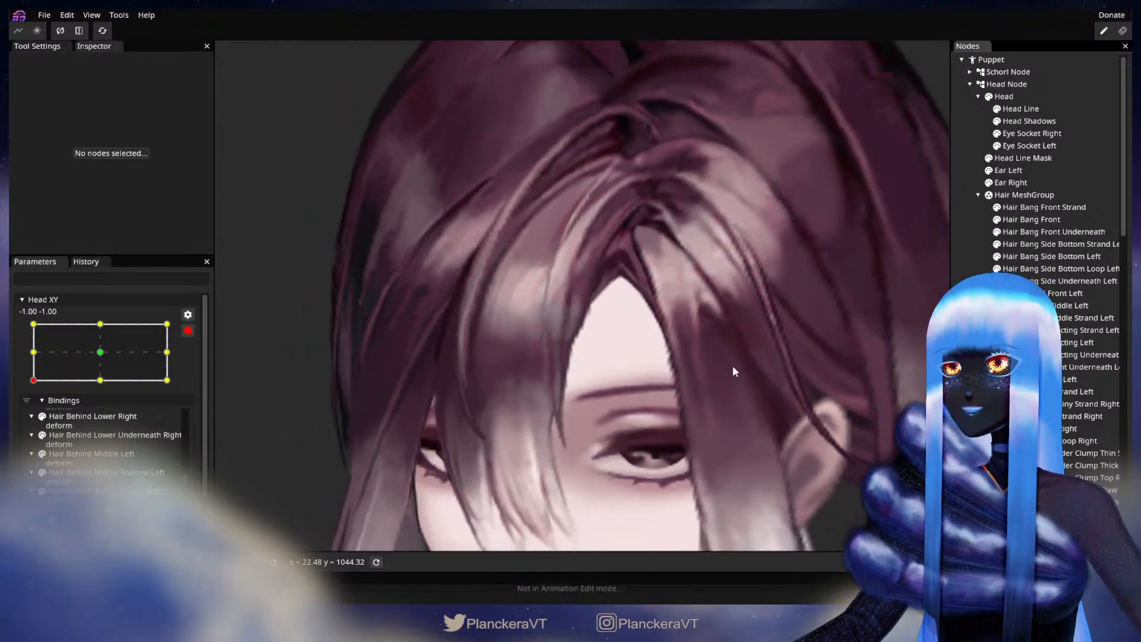
pyautogui.scroll(-6, 732, 365)
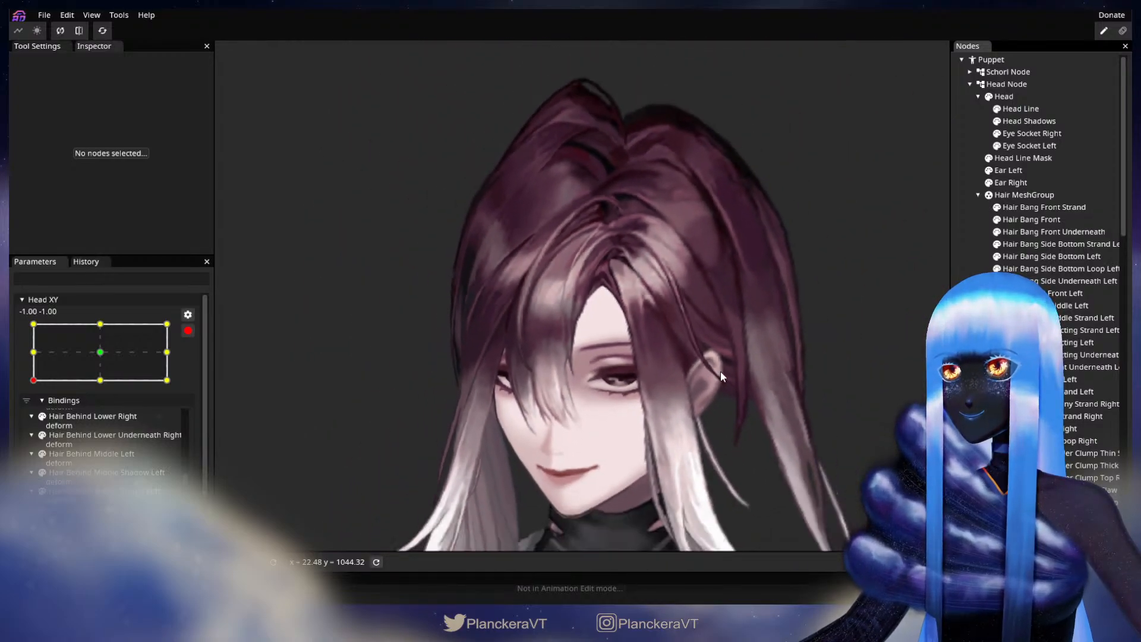
pyautogui.moveTo(694, 364); pyautogui.dragTo(676, 347)
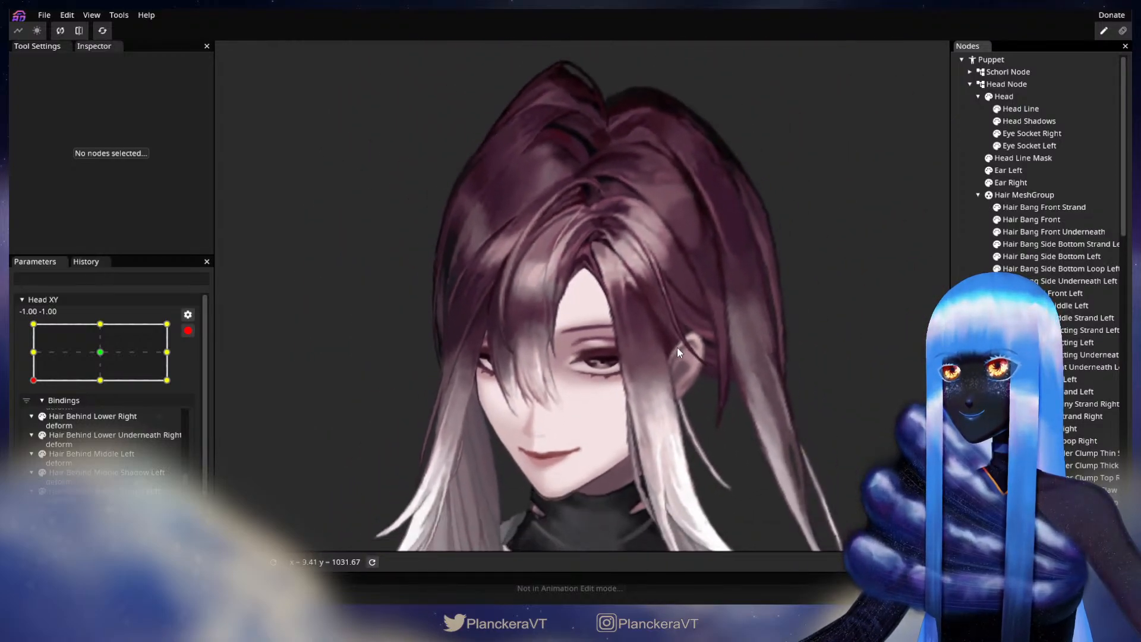
pyautogui.click(188, 331)
pyautogui.moveTo(33, 419)
pyautogui.mouseDown()
pyautogui.moveTo(30, 390)
pyautogui.moveTo(35, 423)
pyautogui.mouseUp()
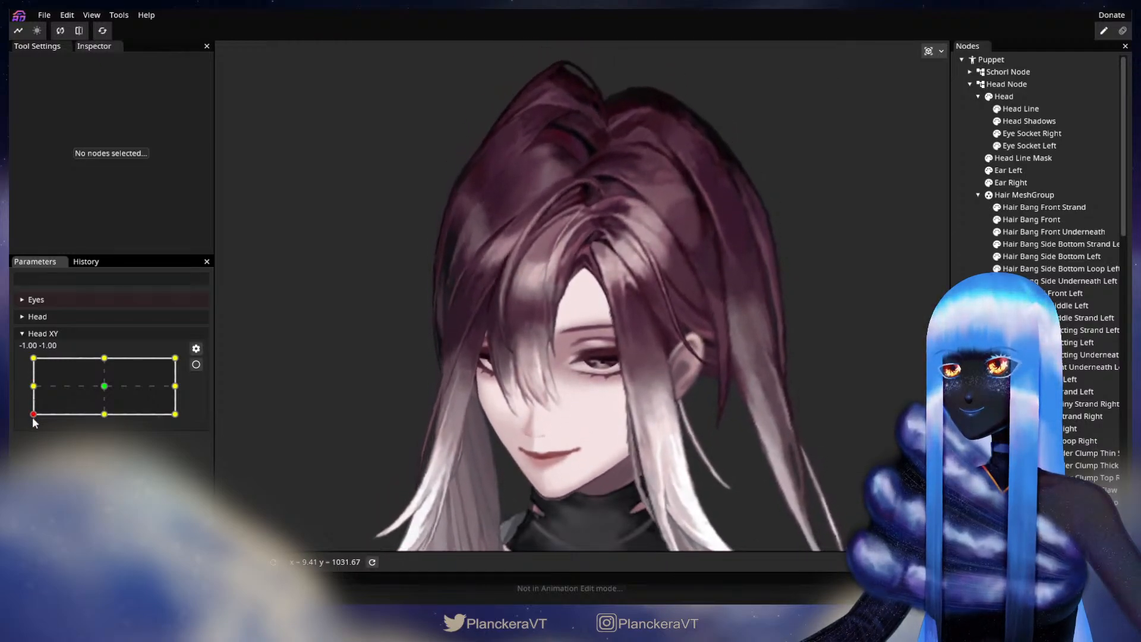
pyautogui.click(196, 365)
pyautogui.hotkey('ctrl', 's')
# - Smooth the Hair Bang Front mesh around the highlight with the Circle Brush at size 10, and deselect the part
pyautogui.scroll(5, 511, 371)
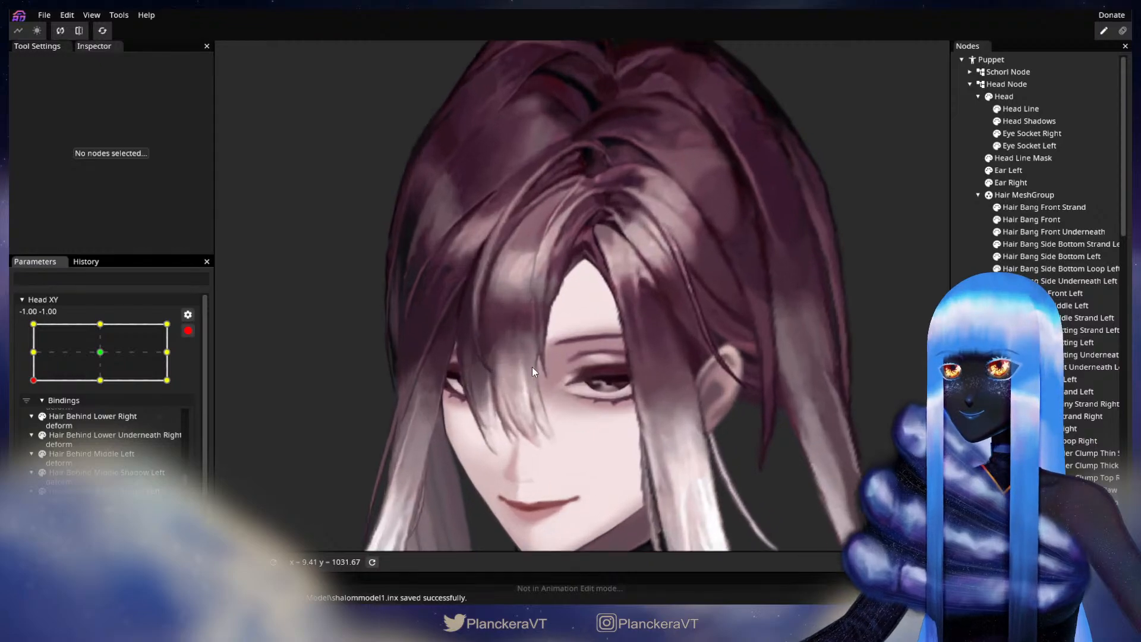
pyautogui.scroll(4, 569, 342)
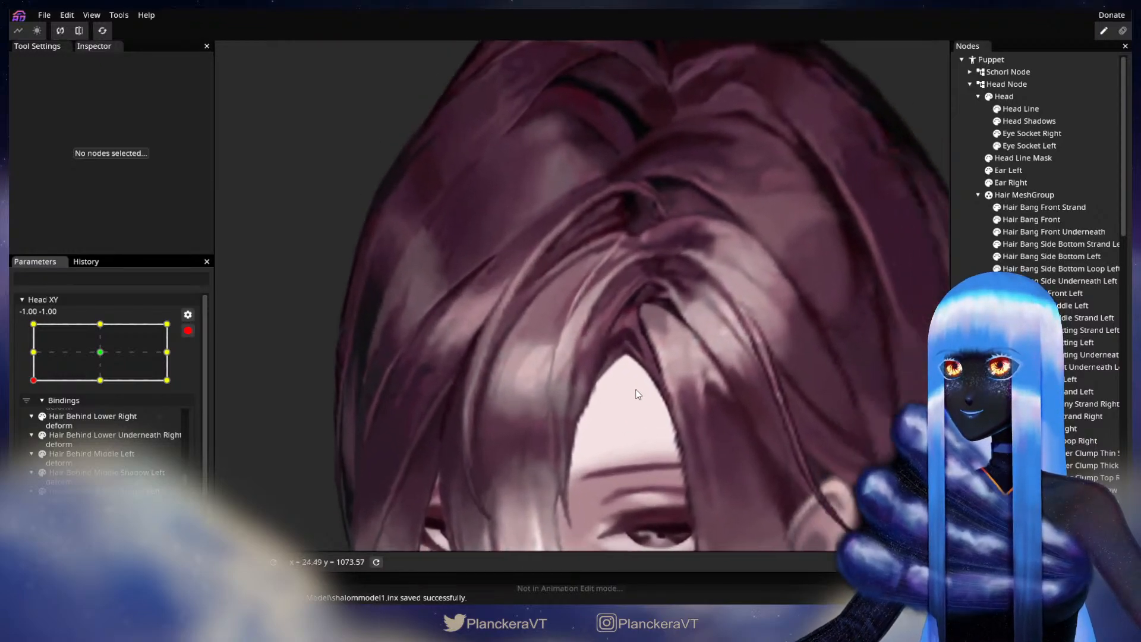
pyautogui.click(1027, 222)
pyautogui.scroll(5, 711, 385)
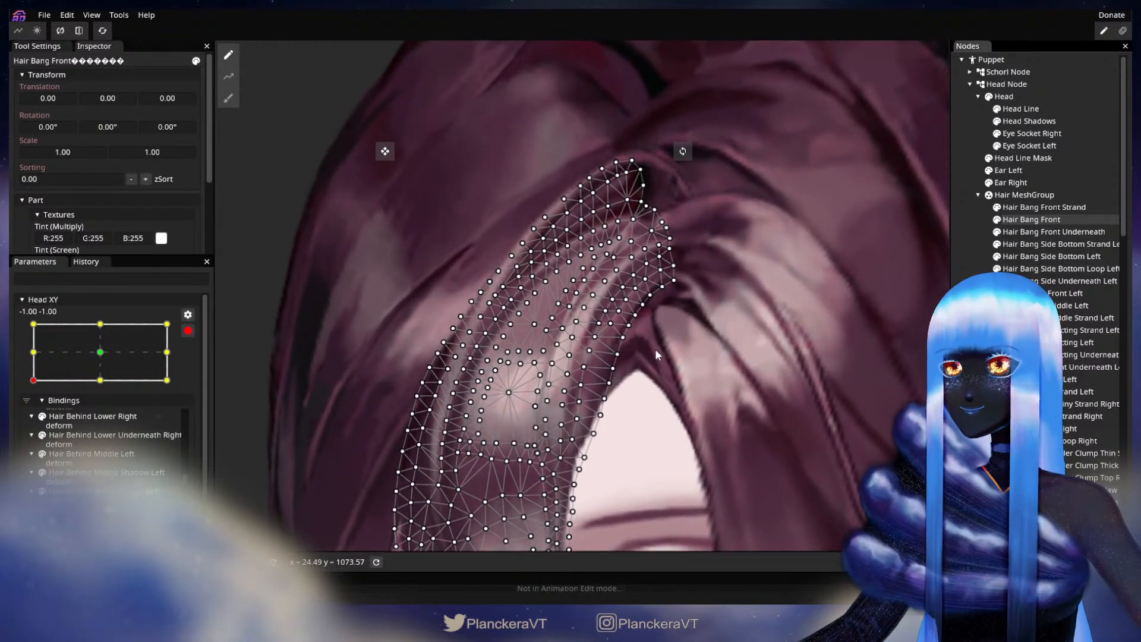
pyautogui.click(229, 98)
pyautogui.scroll(2, 562, 340)
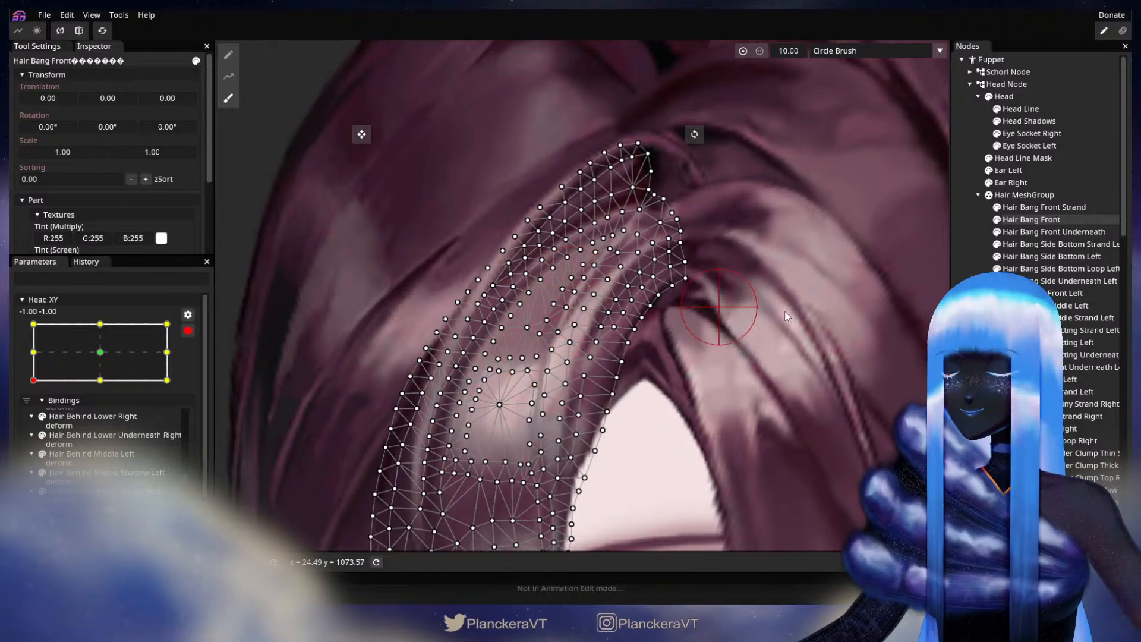
pyautogui.press('Escape')
# - Preview the smoothed bang by moving the disarmed Head XY along the -1.00 X edge, and re-arm it at -1.00, -1.00
pyautogui.scroll(-5, 707, 395)
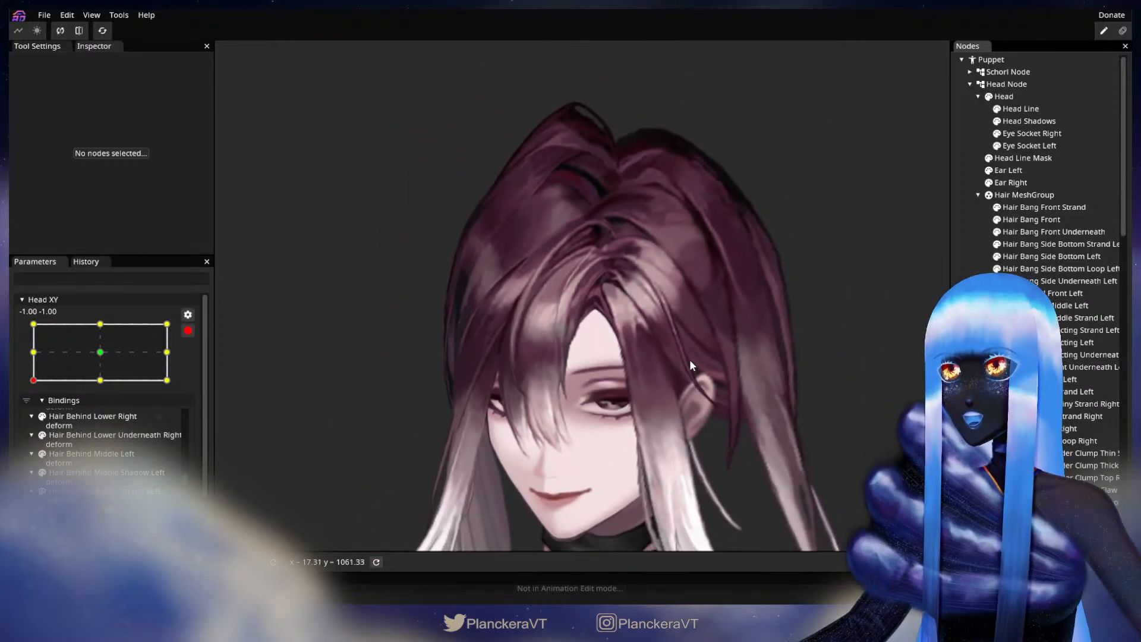
pyautogui.click(188, 331)
pyautogui.moveTo(32, 419)
pyautogui.mouseDown()
pyautogui.moveTo(29, 389)
pyautogui.moveTo(33, 416)
pyautogui.mouseUp()
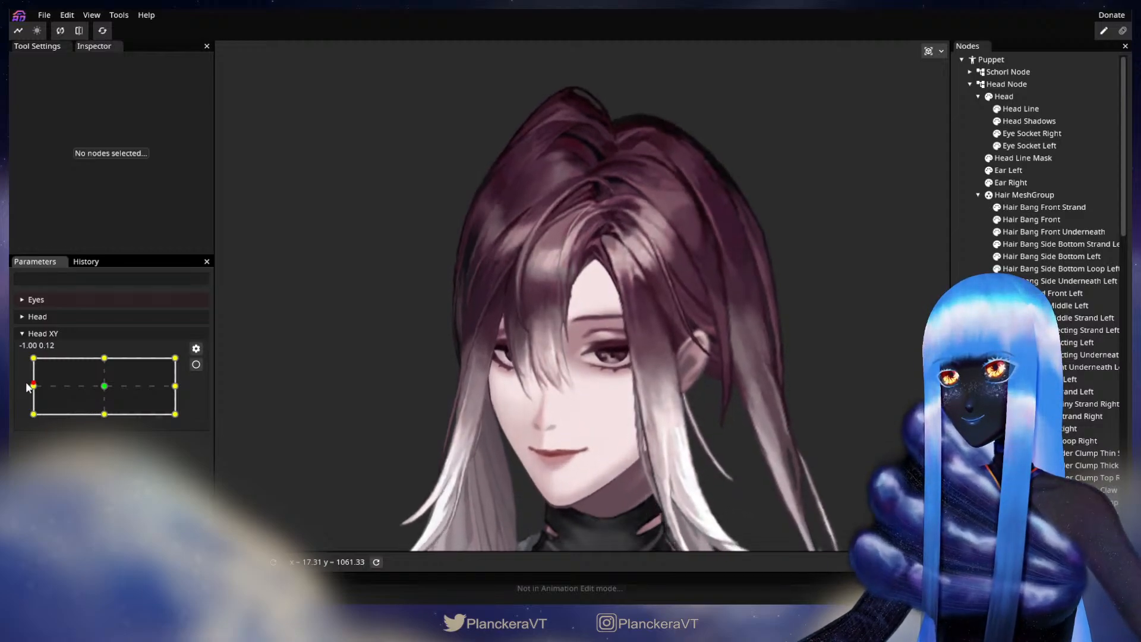
pyautogui.click(195, 364)
# - Fine-tune individual Hair Bang Front vertices at the lower inner corner of the highlight, and deselect the part
pyautogui.scroll(5, 472, 379)
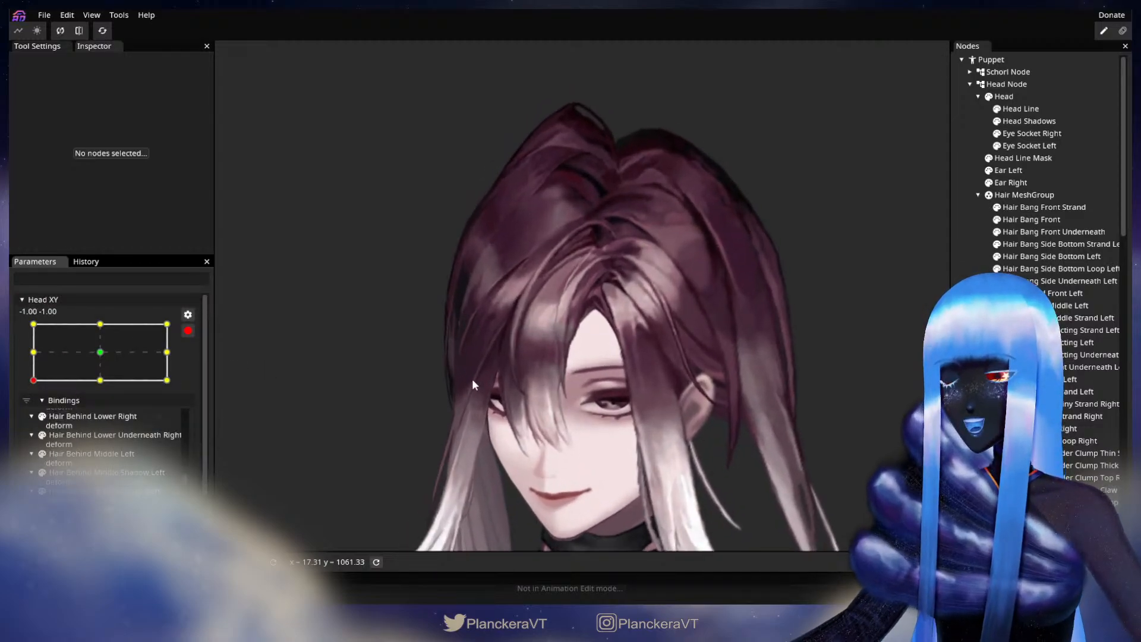
pyautogui.scroll(5, 543, 392)
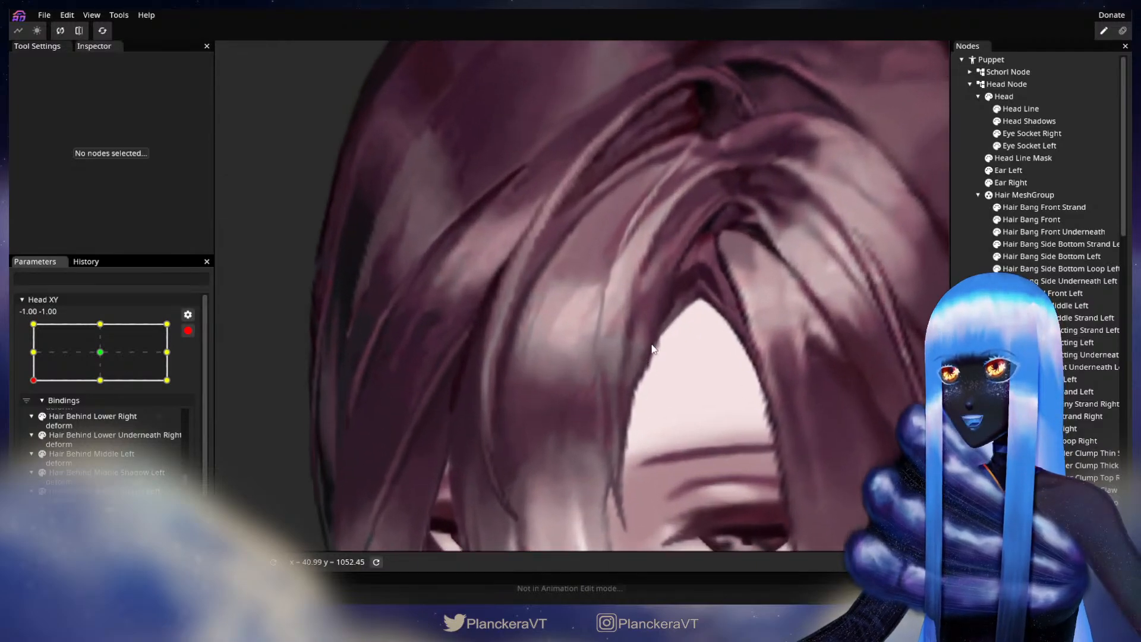
pyautogui.click(1032, 219)
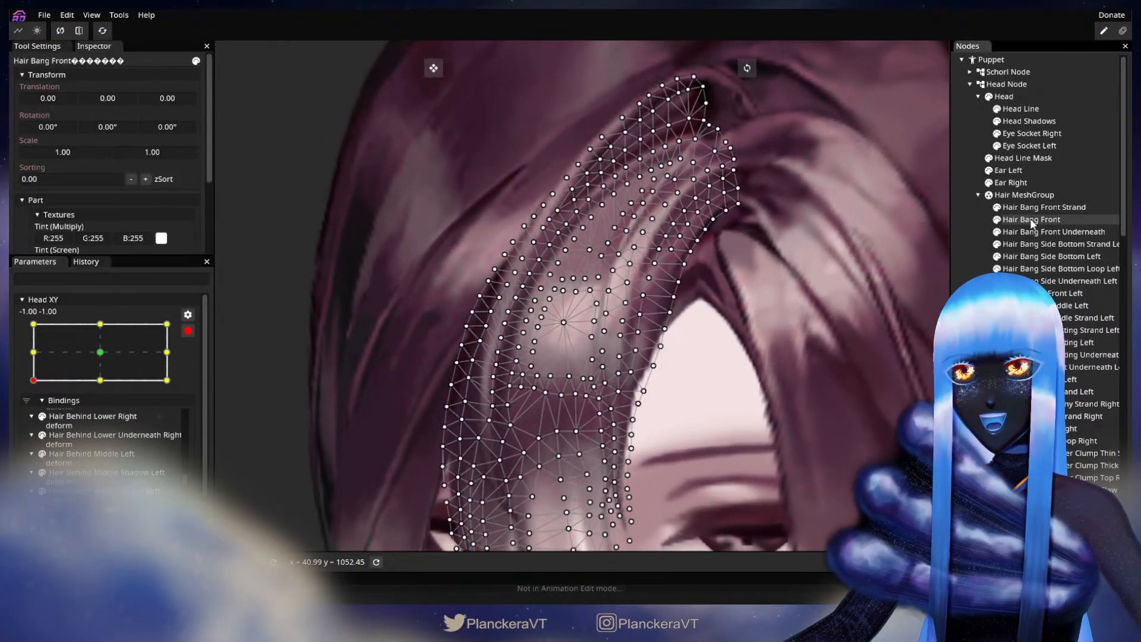
pyautogui.scroll(5, 619, 268)
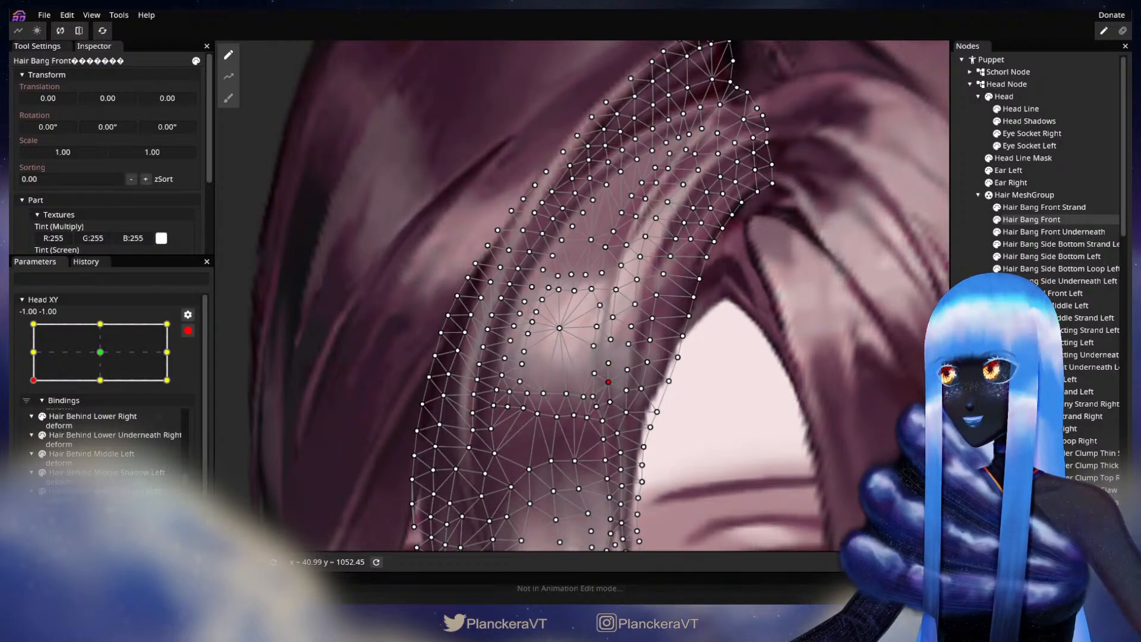
pyautogui.click(696, 394)
# - Check the highlight's lower corner on the whole head by moving the disarmed Head XY near -1.00, -1.00, and re-arm it
pyautogui.scroll(-5, 707, 391)
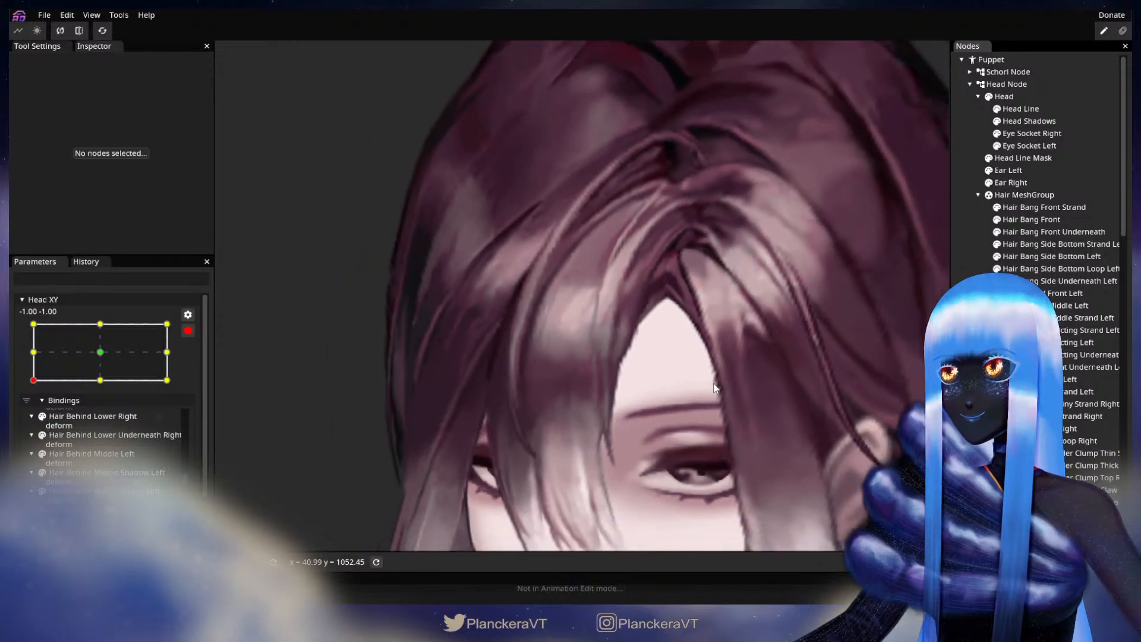
pyautogui.scroll(-6, 714, 383)
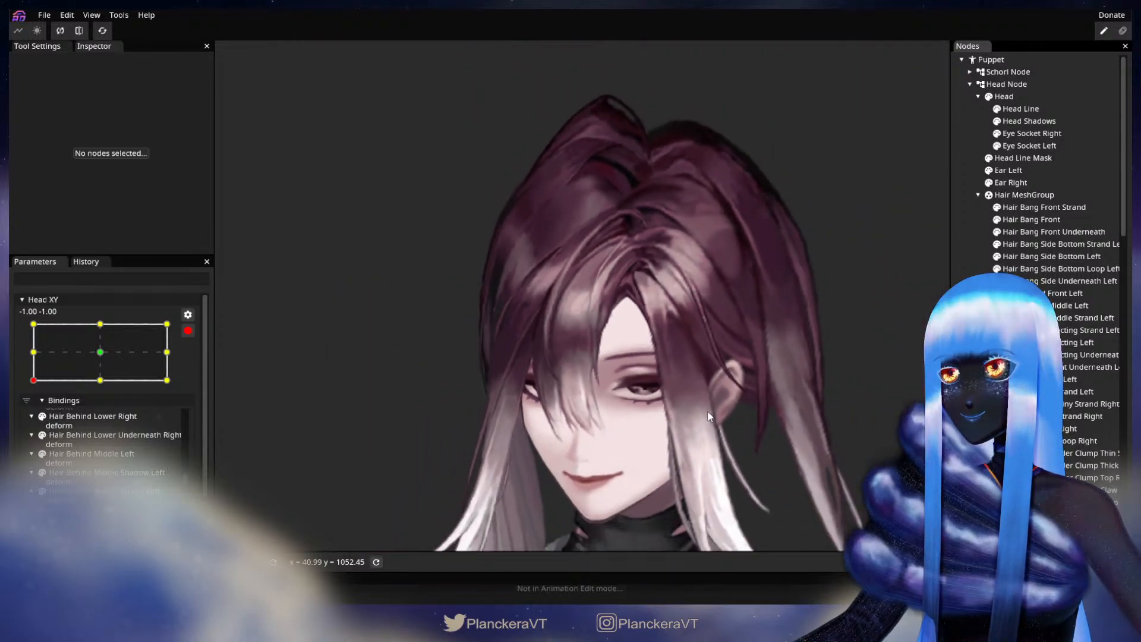
pyautogui.scroll(-2, 695, 404)
pyautogui.click(187, 330)
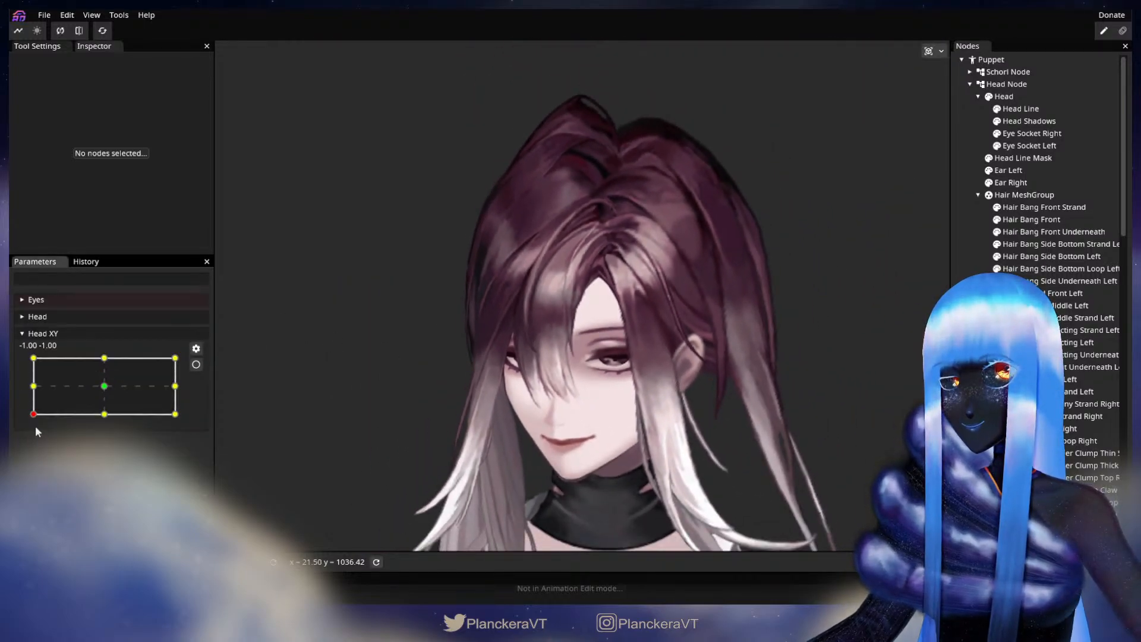
pyautogui.moveTo(34, 417)
pyautogui.mouseDown()
pyautogui.moveTo(30, 387)
pyautogui.moveTo(36, 420)
pyautogui.mouseUp()
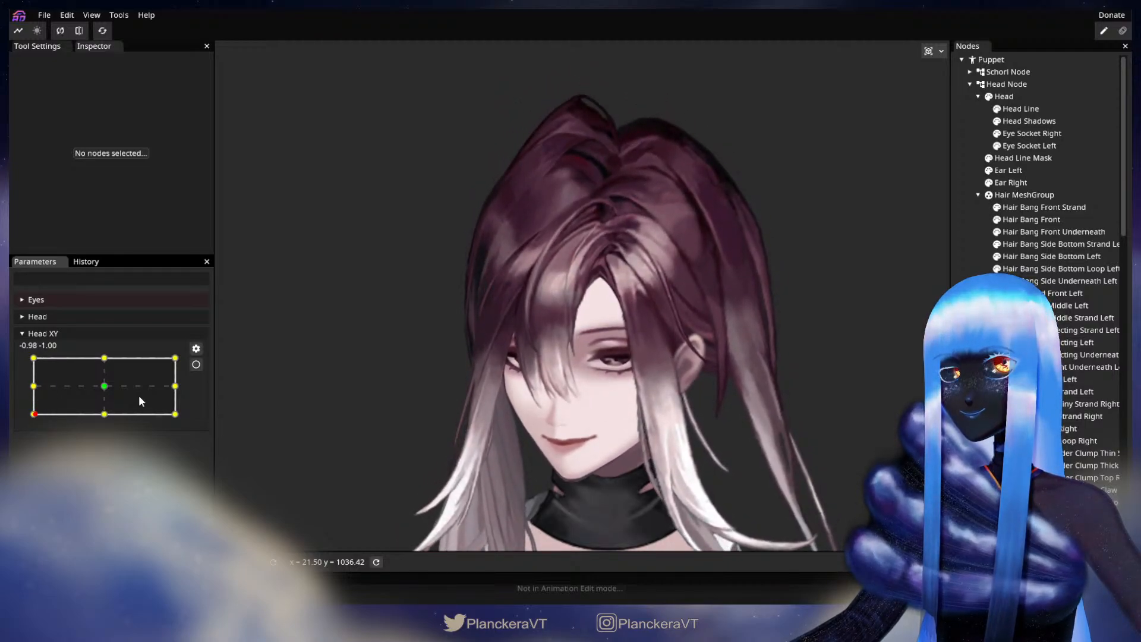
pyautogui.click(196, 364)
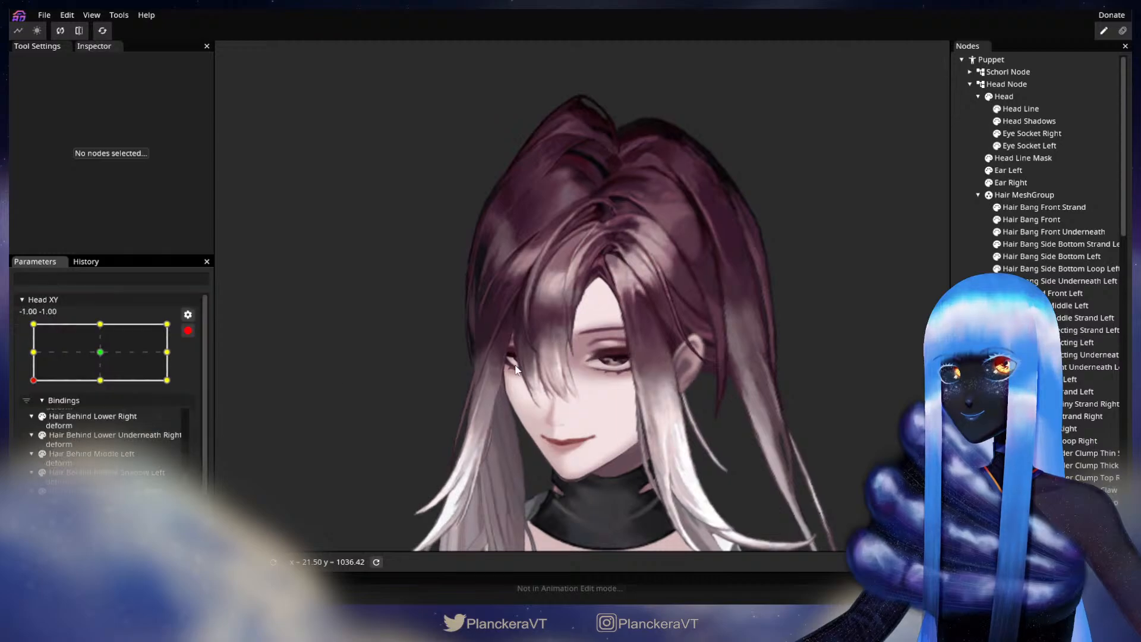
# - Adjust individual Hair Bang Front vertices just above the highlight, and deselect the part to view the whole head
pyautogui.scroll(5, 520, 350)
pyautogui.scroll(5, 555, 339)
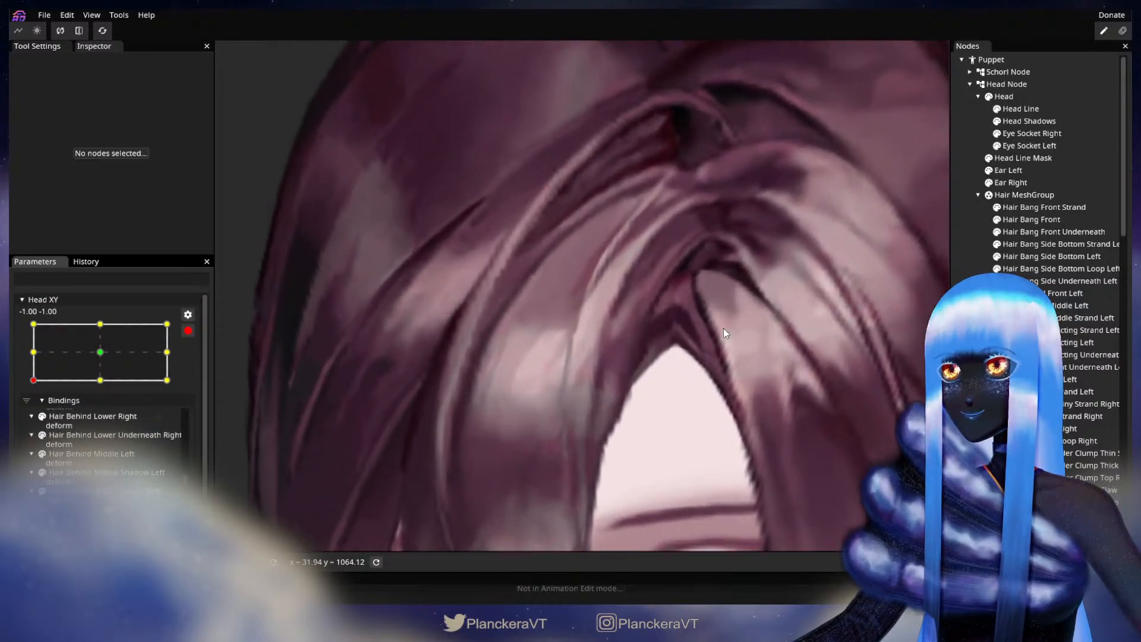
pyautogui.click(1035, 225)
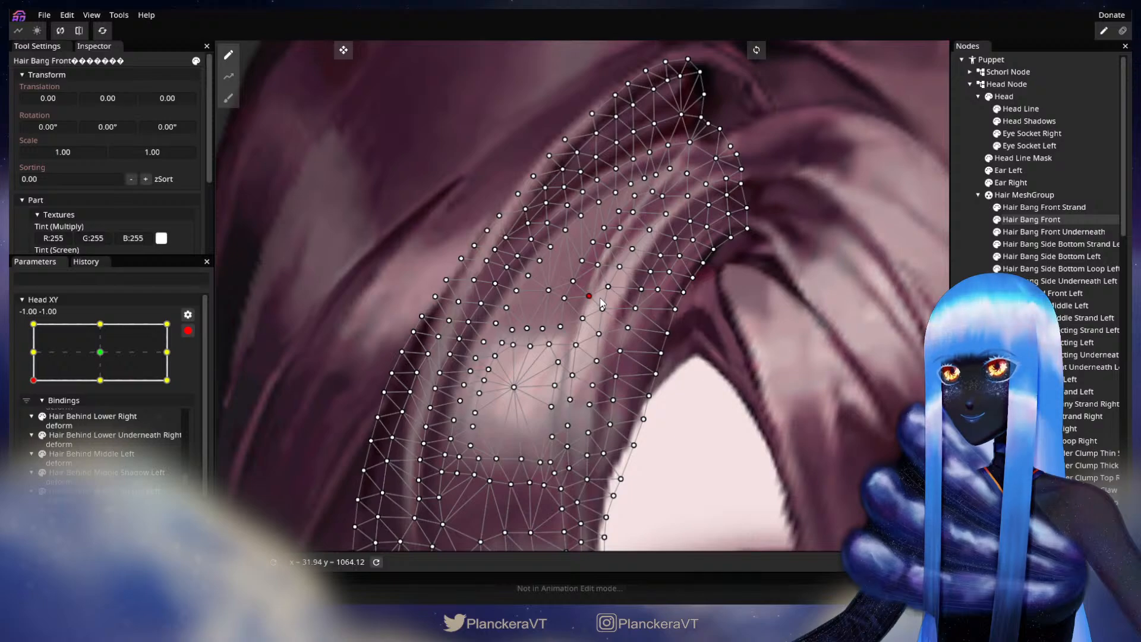
pyautogui.click(705, 386)
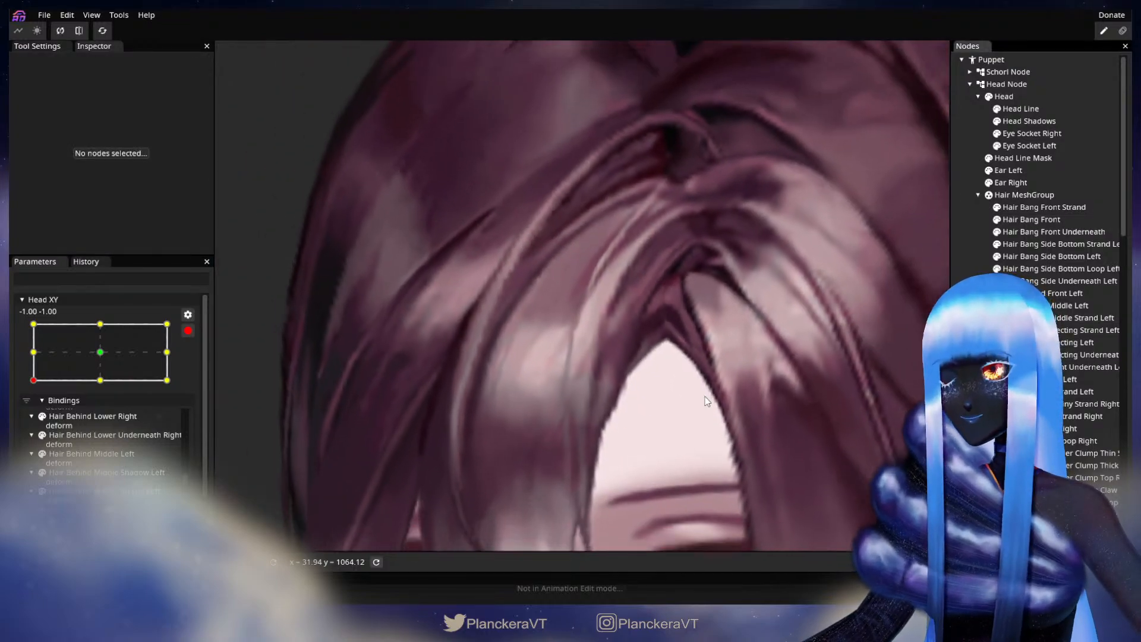
pyautogui.scroll(-4, 708, 399)
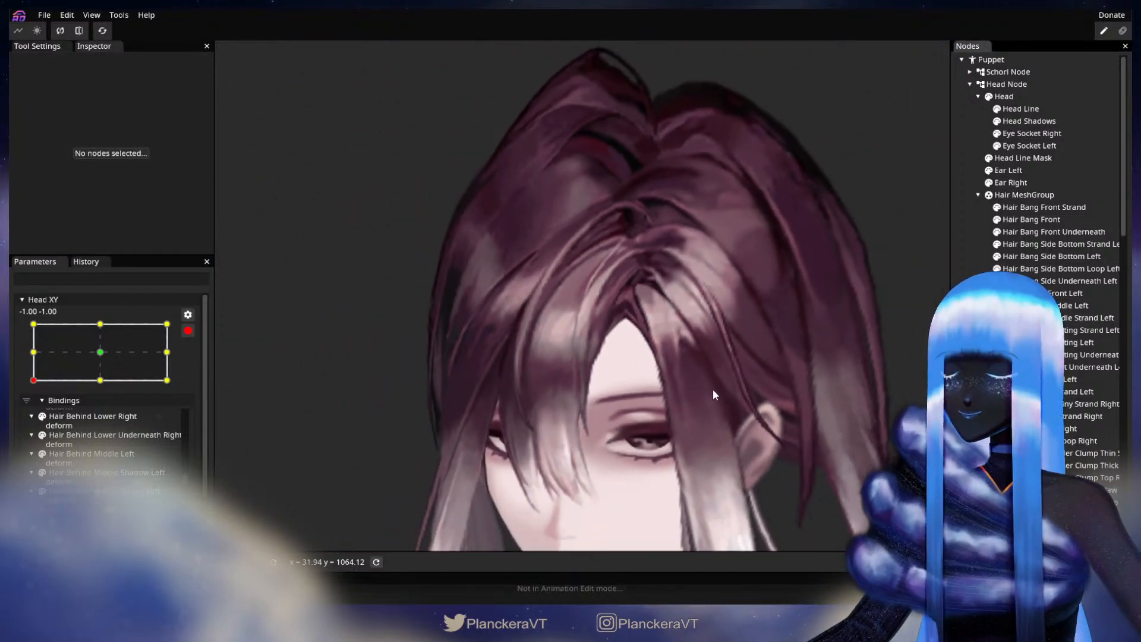
pyautogui.scroll(-3, 712, 392)
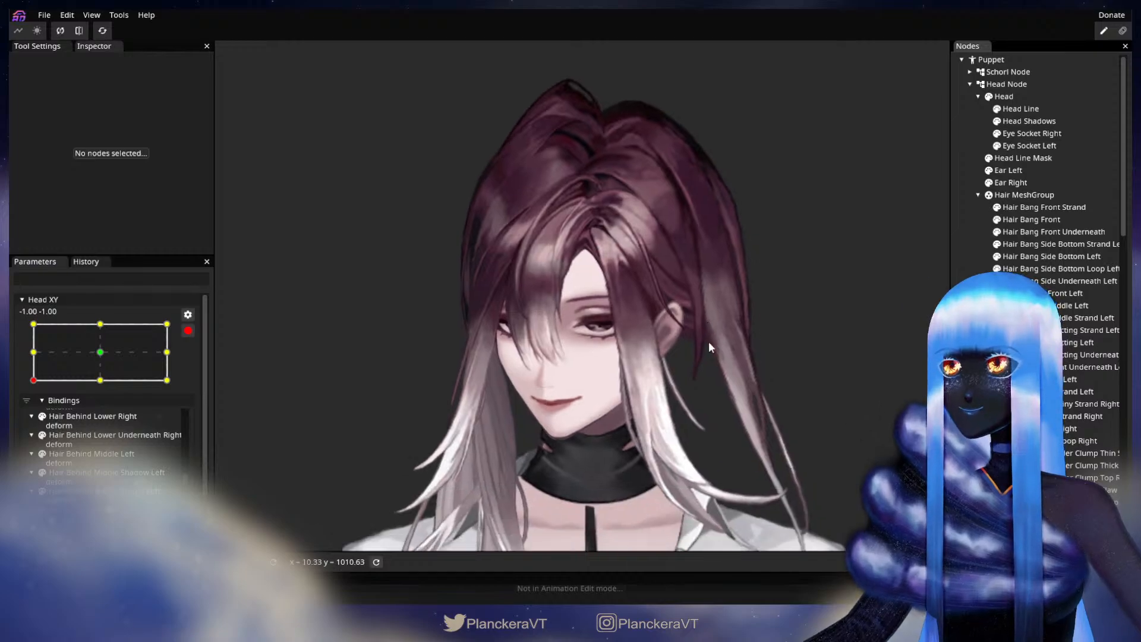
# - Check the front bang on the whole head by moving the disarmed Head XY near -1.00, -1.00, and re-arm it there
pyautogui.click(187, 332)
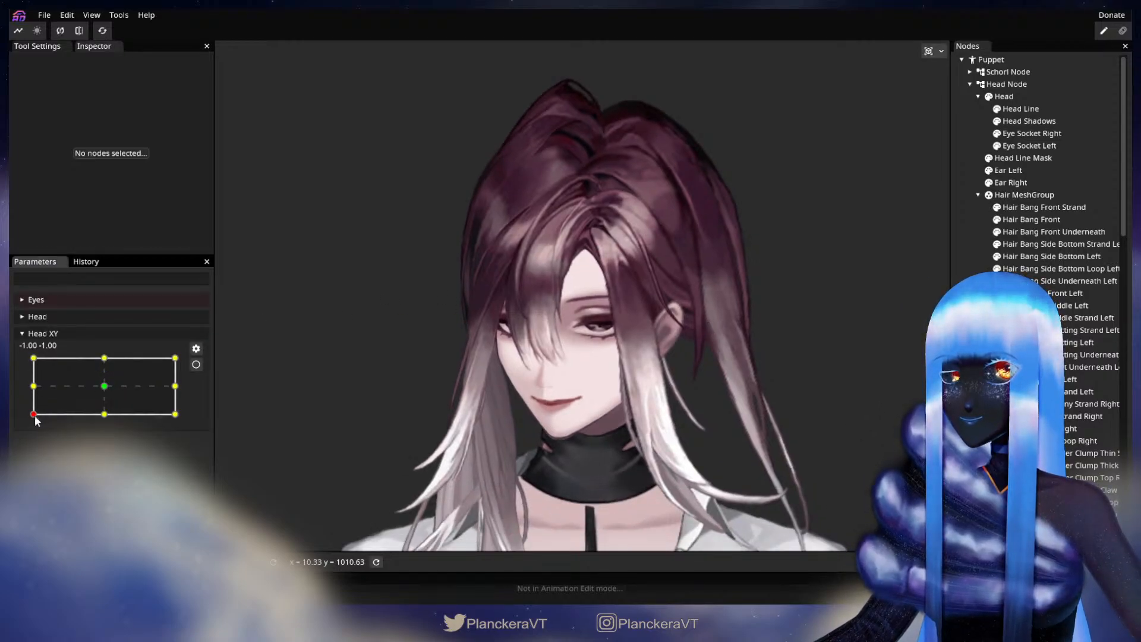
pyautogui.moveTo(33, 415)
pyautogui.mouseDown()
pyautogui.moveTo(32, 389)
pyautogui.moveTo(26, 419)
pyautogui.moveTo(19, 384)
pyautogui.moveTo(24, 419)
pyautogui.mouseUp()
pyautogui.click(197, 364)
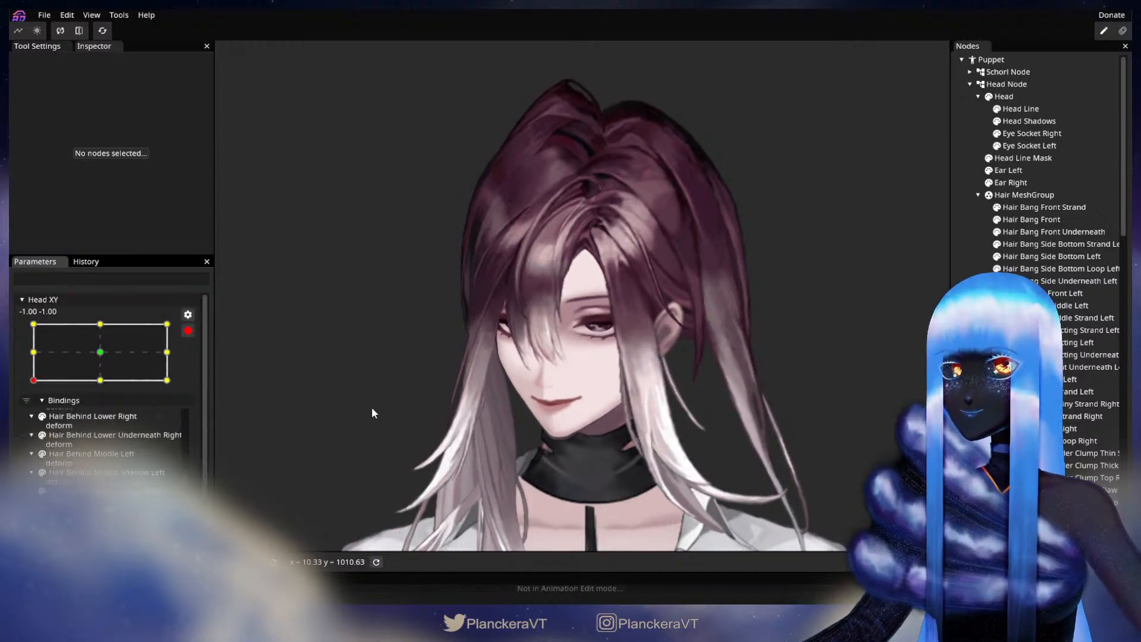
# - Fine-tune individual Hair Bang Front vertices between the highlight and the hair parting, and deselect the part to view the whole head
pyautogui.scroll(5, 558, 349)
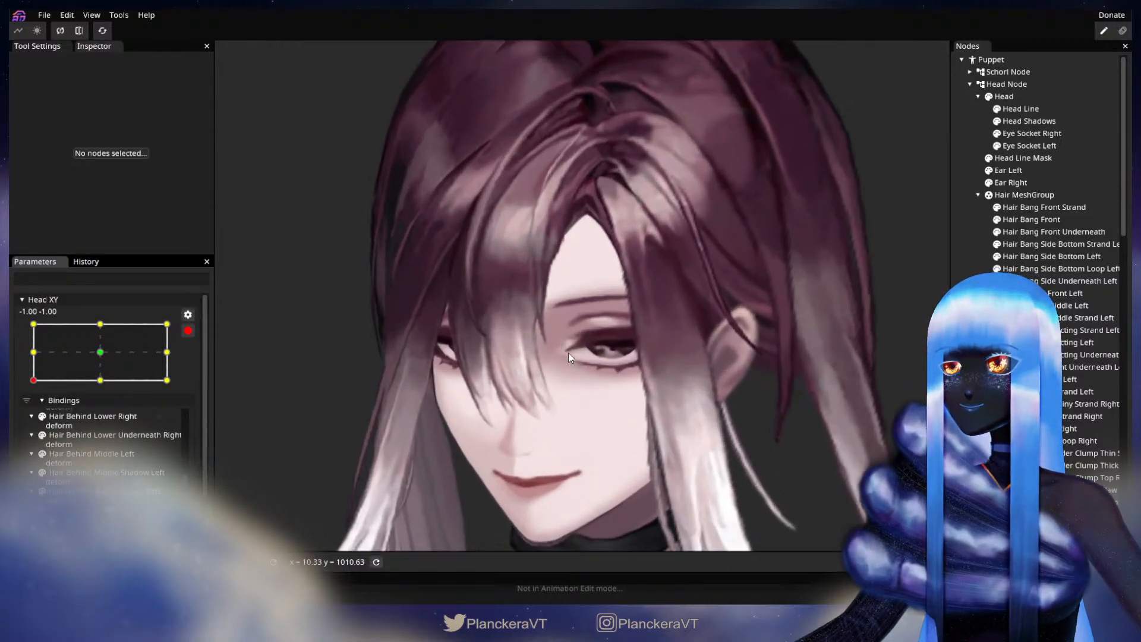
pyautogui.scroll(6, 567, 263)
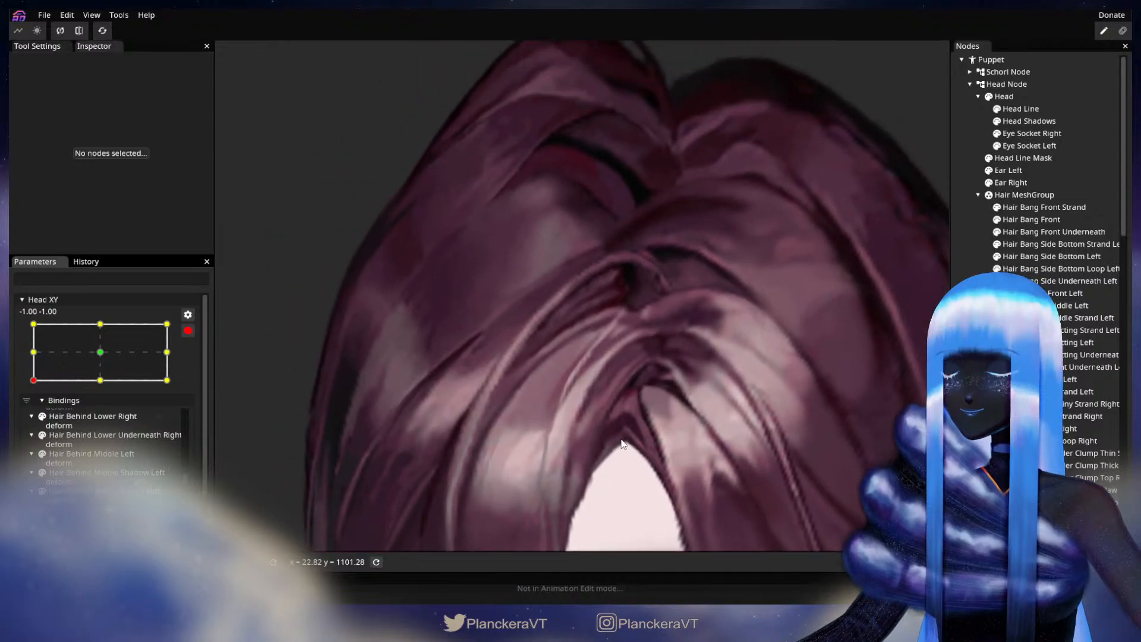
pyautogui.click(599, 417)
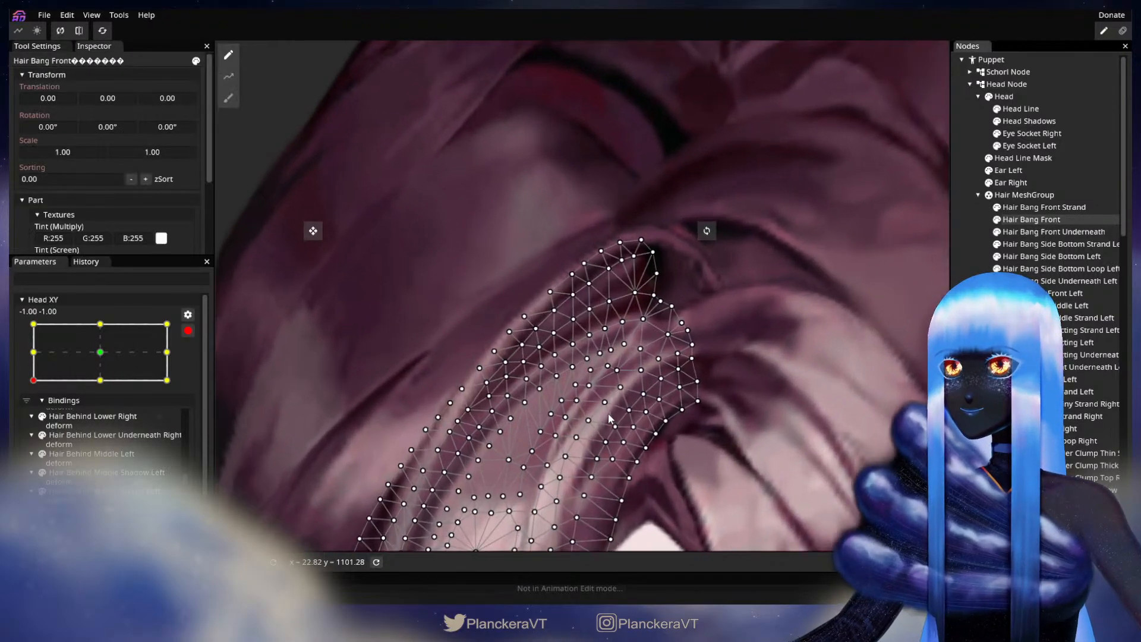
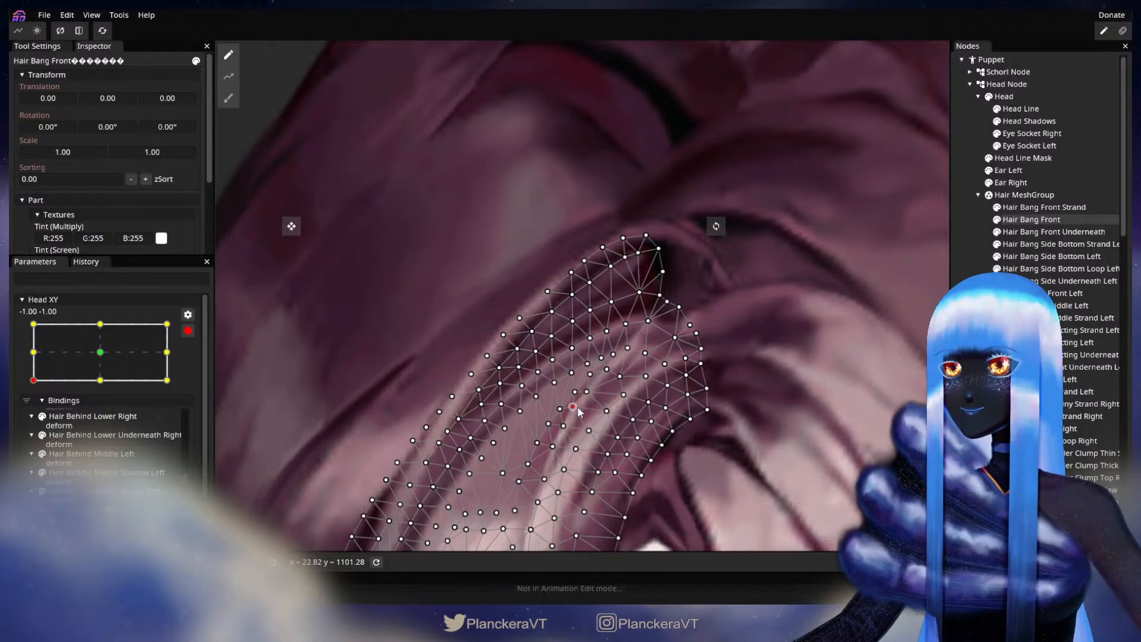
pyautogui.press('Escape')
pyautogui.scroll(-4, 707, 445)
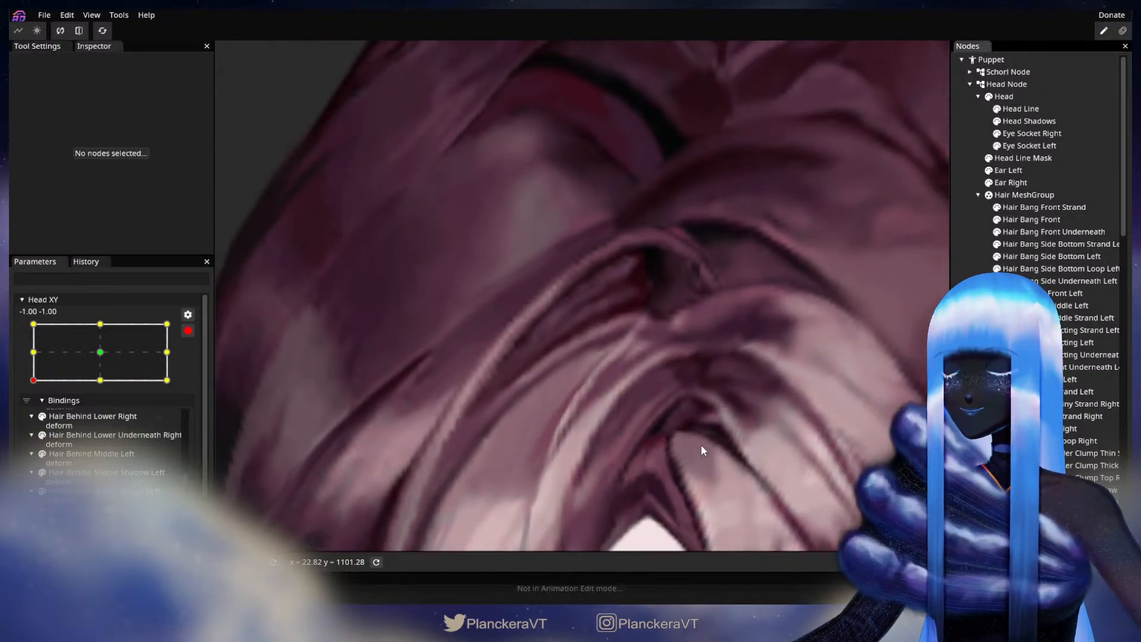
pyautogui.scroll(-5, 710, 447)
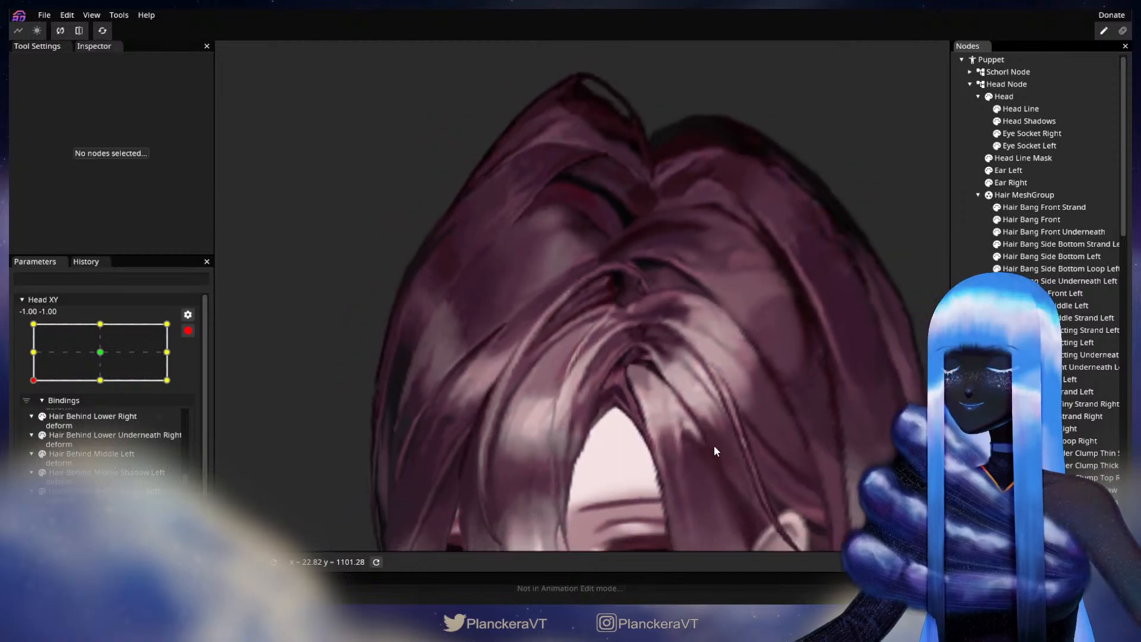
pyautogui.scroll(-5, 716, 445)
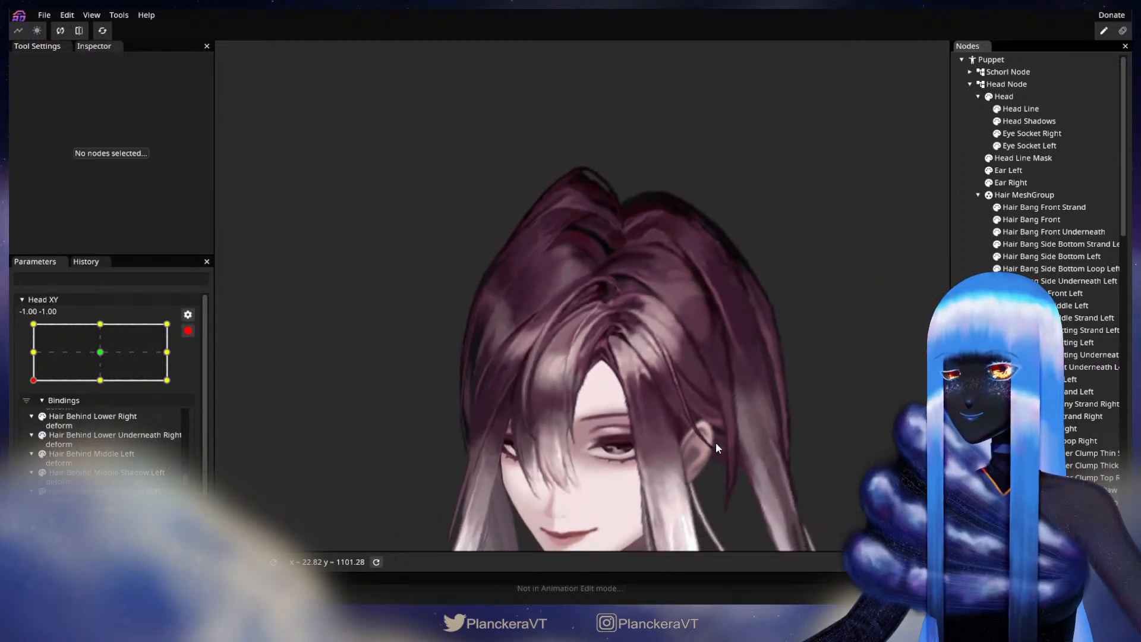
pyautogui.moveTo(687, 376); pyautogui.dragTo(694, 408)
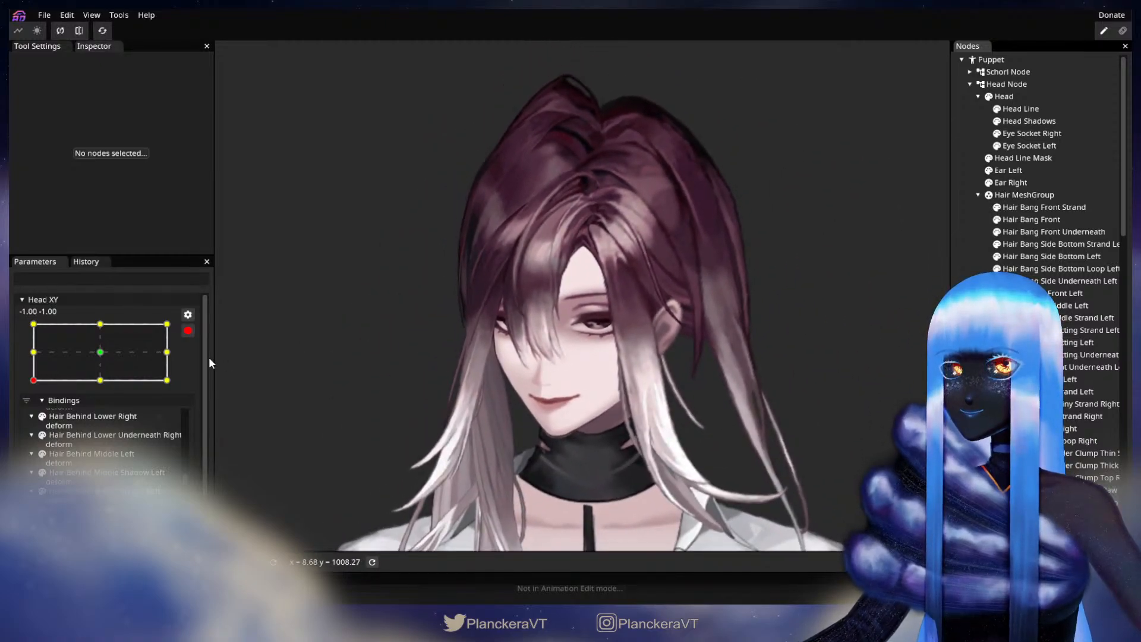
# - Preview the disarmed Head XY along the -1.00 X edge, and arm it at the -1.00, 1.00 keypoint
pyautogui.click(188, 331)
pyautogui.moveTo(34, 415)
pyautogui.mouseDown()
pyautogui.moveTo(31, 389)
pyautogui.moveTo(36, 420)
pyautogui.mouseUp()
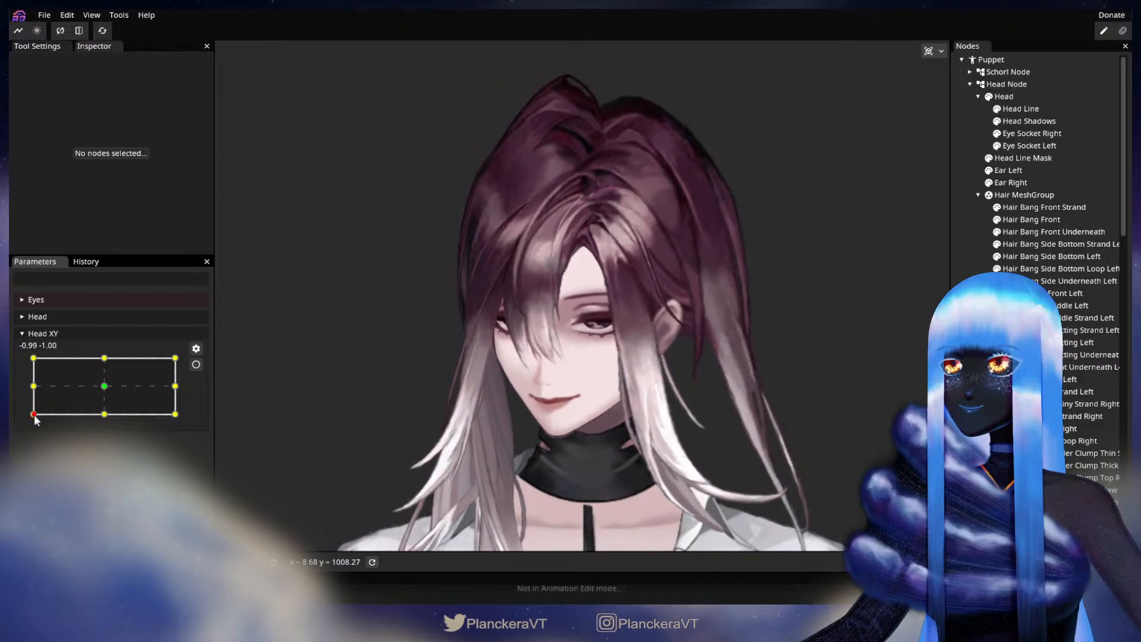
pyautogui.moveTo(35, 419); pyautogui.dragTo(26, 385)
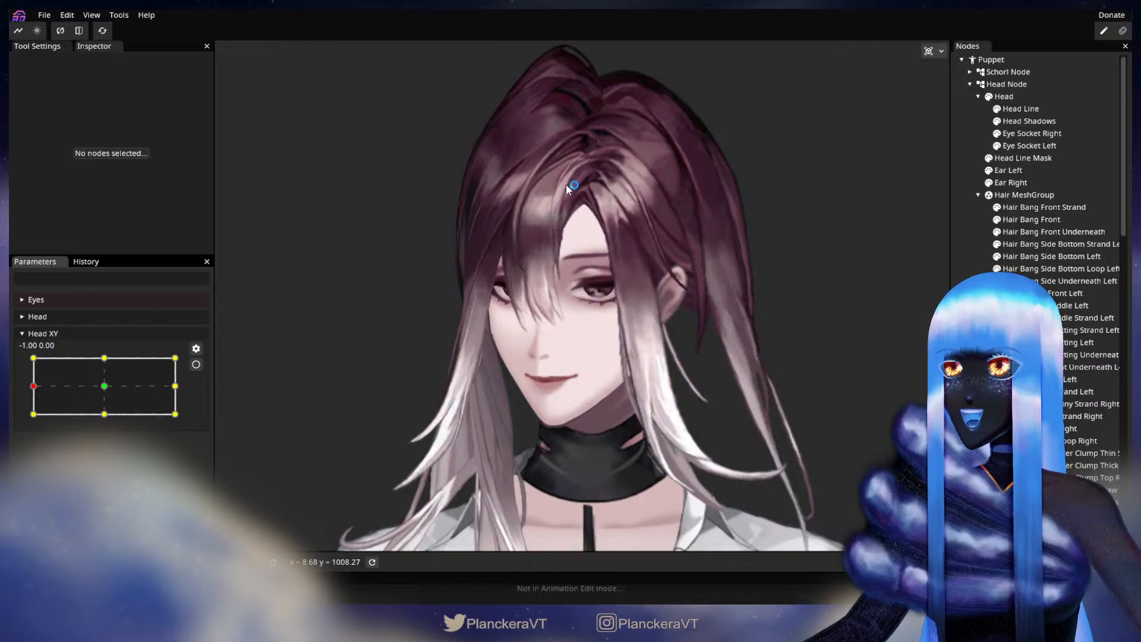
pyautogui.moveTo(35, 389); pyautogui.dragTo(17, 351)
pyautogui.click(196, 364)
# - Reshape the Hair Bang Front mesh around its highlight with the 10.00 Circle Brush at Head XY -1.00, 1.00, and deselect the part
pyautogui.scroll(5, 576, 420)
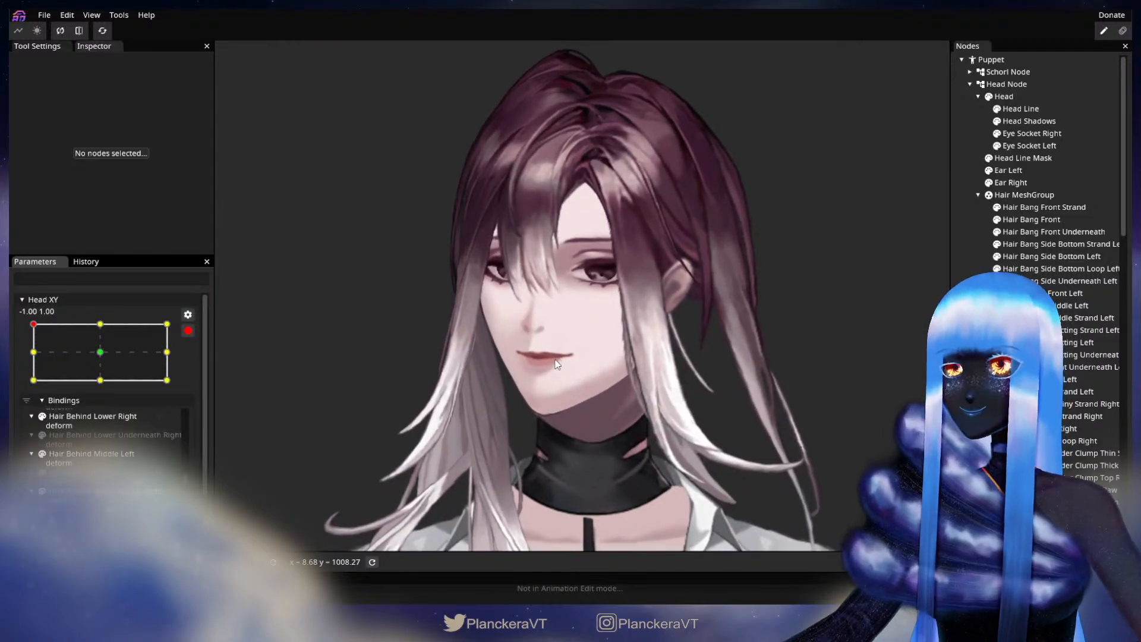
pyautogui.moveTo(610, 233); pyautogui.dragTo(674, 458)
pyautogui.scroll(5, 677, 458)
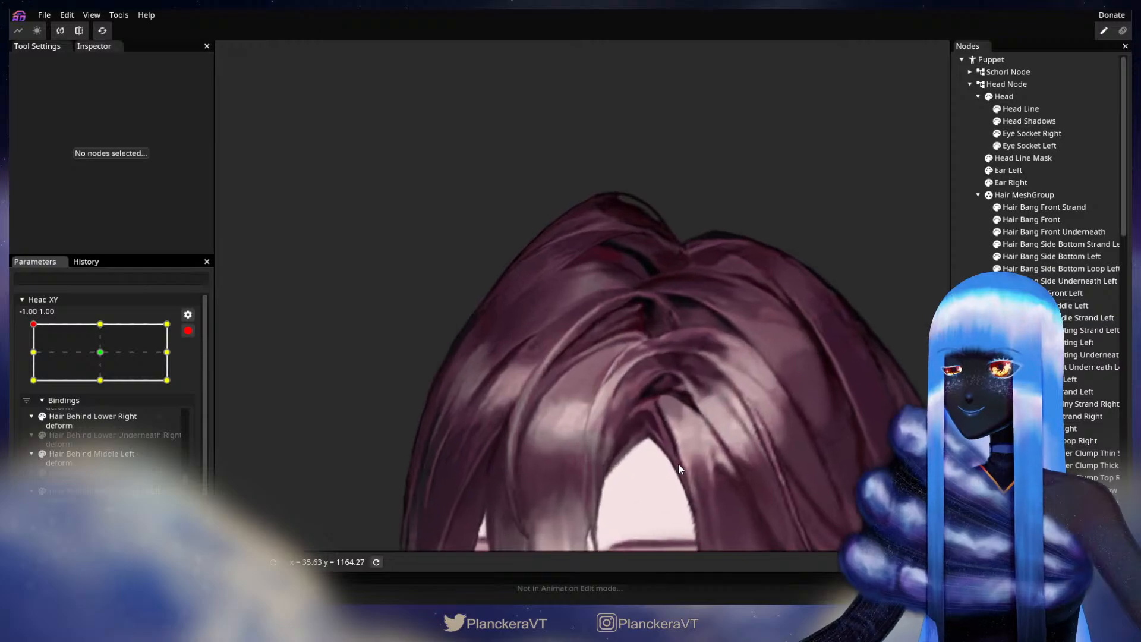
pyautogui.scroll(-3, 669, 423)
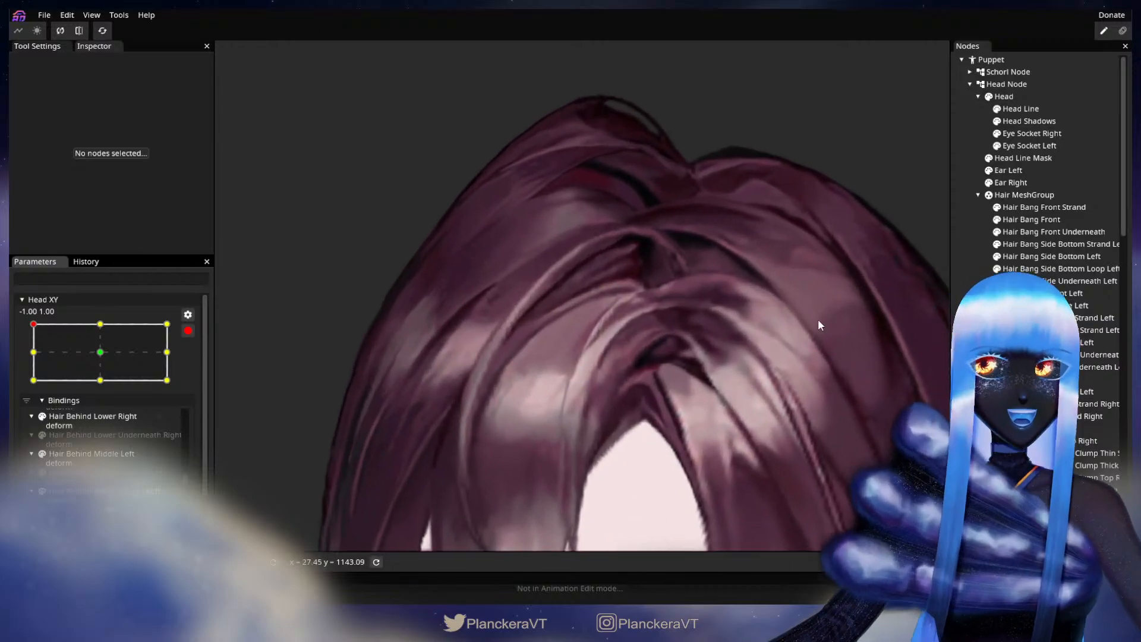
pyautogui.click(1031, 219)
pyautogui.scroll(3, 654, 441)
pyautogui.scroll(2, 654, 441)
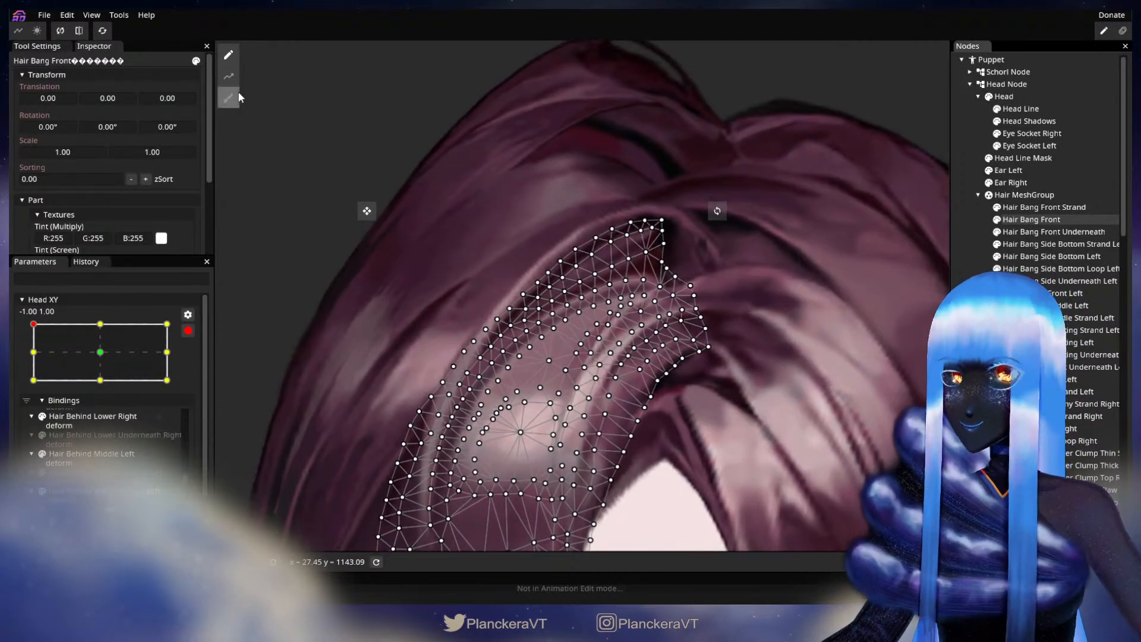
pyautogui.click(228, 98)
pyautogui.scroll(2, 586, 369)
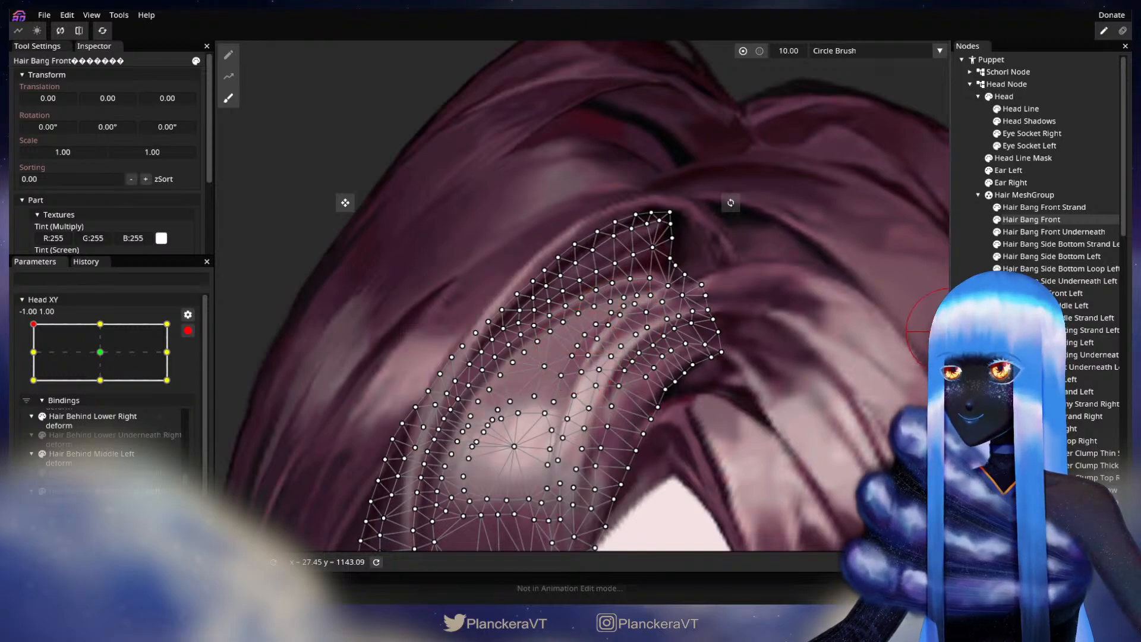
pyautogui.click(920, 360)
pyautogui.scroll(-1, 647, 462)
pyautogui.scroll(-5, 651, 461)
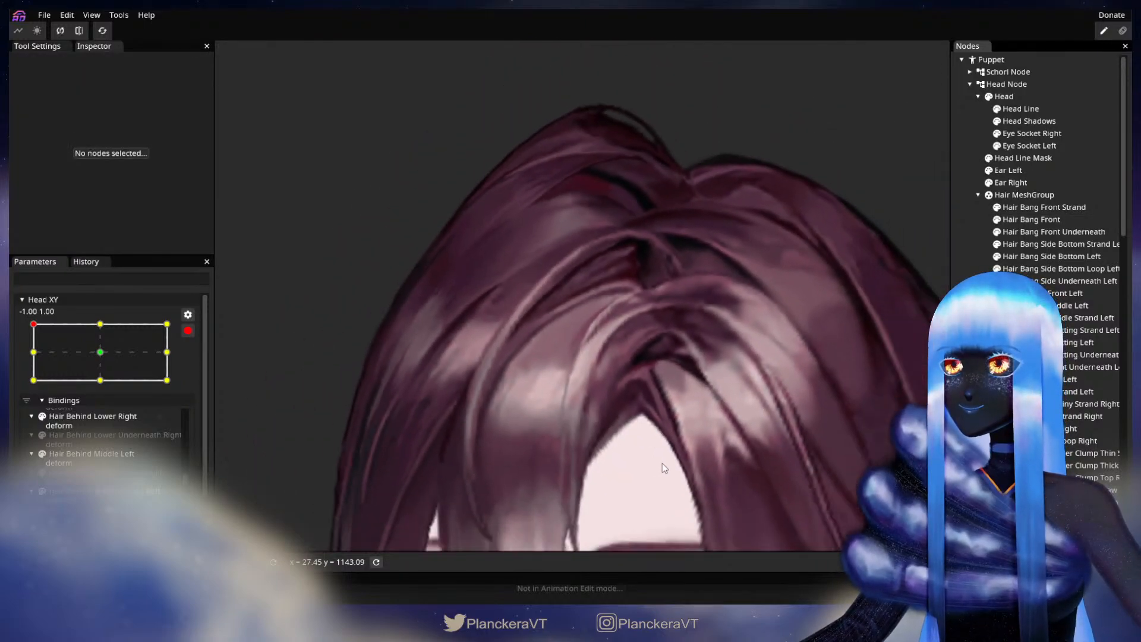
pyautogui.scroll(-6, 672, 463)
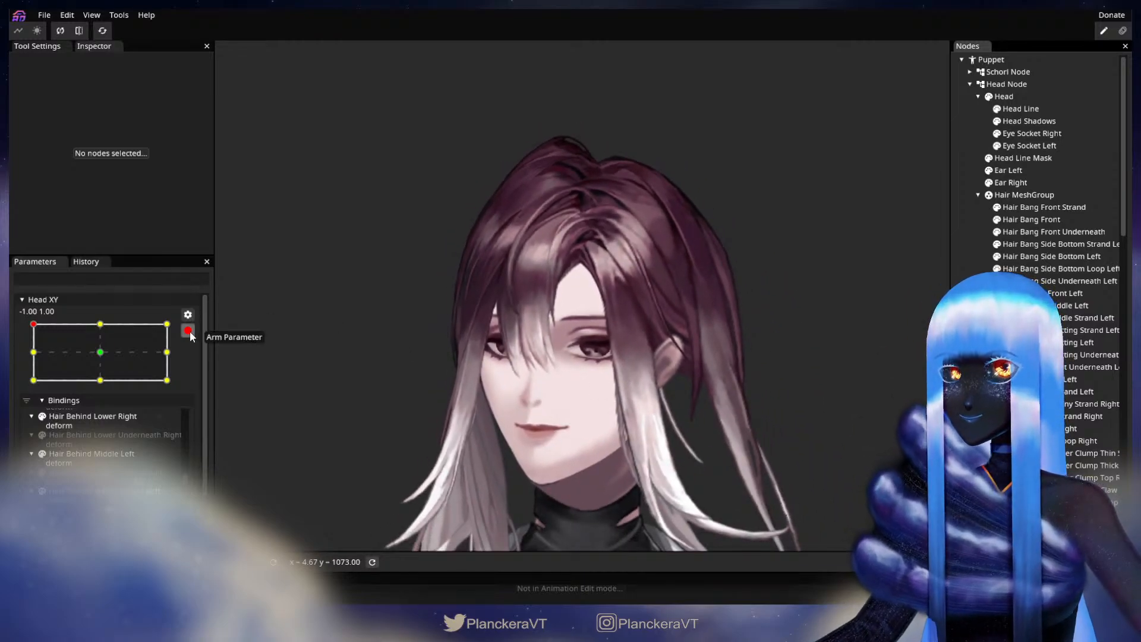
# - Preview the brushed bang by moving the disarmed Head XY near -1.00, 1.00, and re-arm it at that keypoint
pyautogui.click(187, 331)
pyautogui.moveTo(33, 359)
pyautogui.mouseDown()
pyautogui.moveTo(32, 423)
pyautogui.moveTo(27, 355)
pyautogui.mouseUp()
pyautogui.click(196, 364)
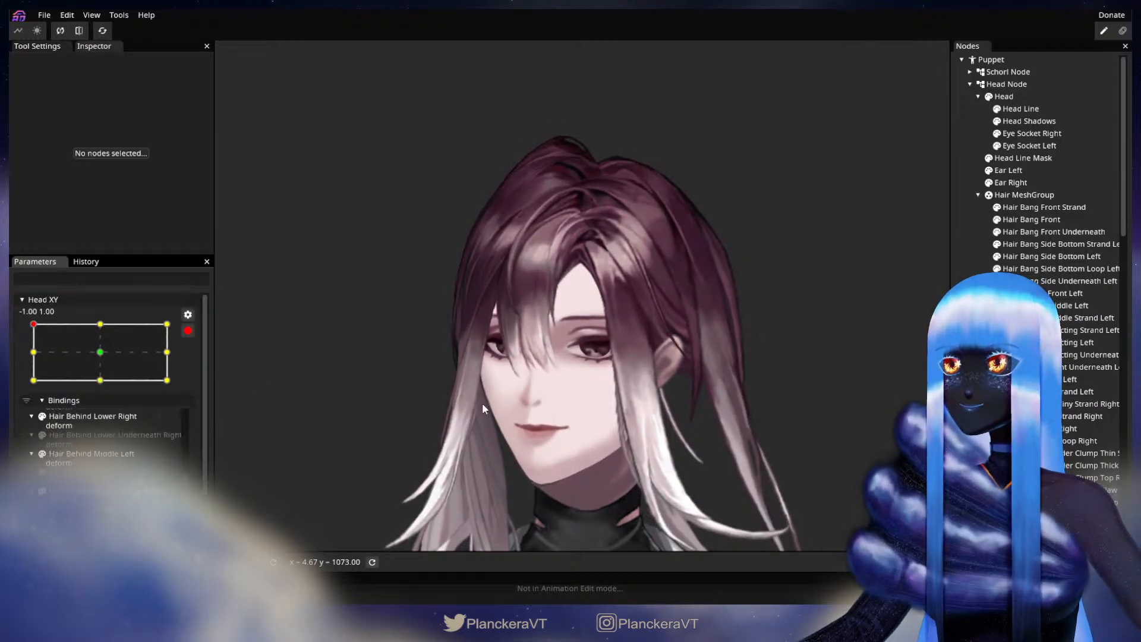
# - Refine the highlight area of Hair Bang Front further with the 10.00 Circle Brush, and deselect the part to view the whole head
pyautogui.scroll(5, 541, 344)
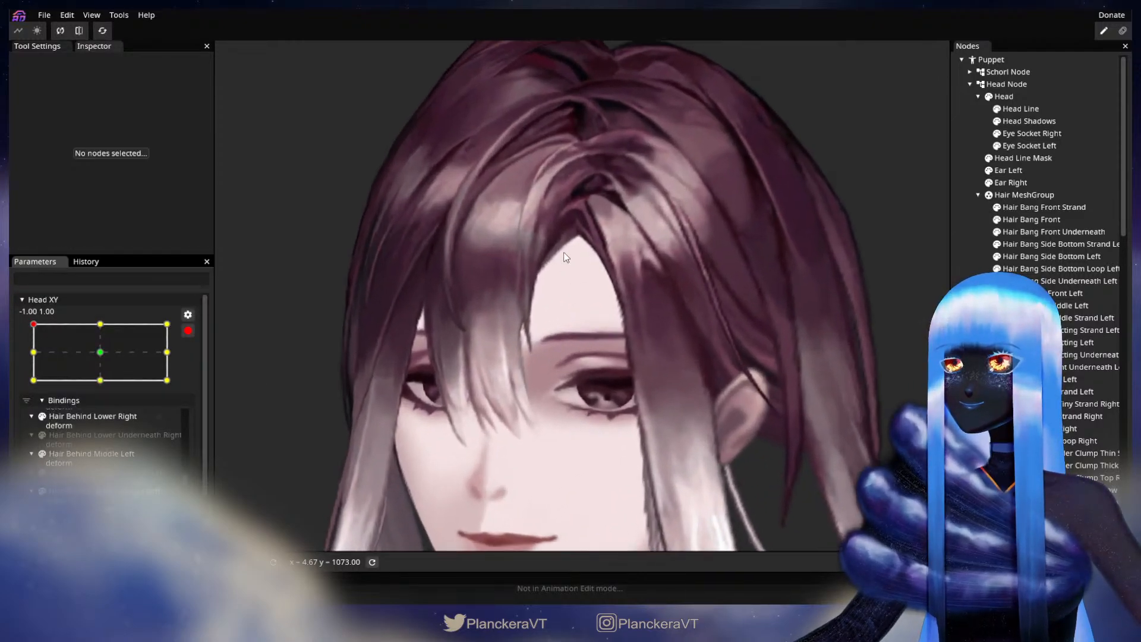
pyautogui.scroll(5, 581, 420)
pyautogui.scroll(4, 581, 421)
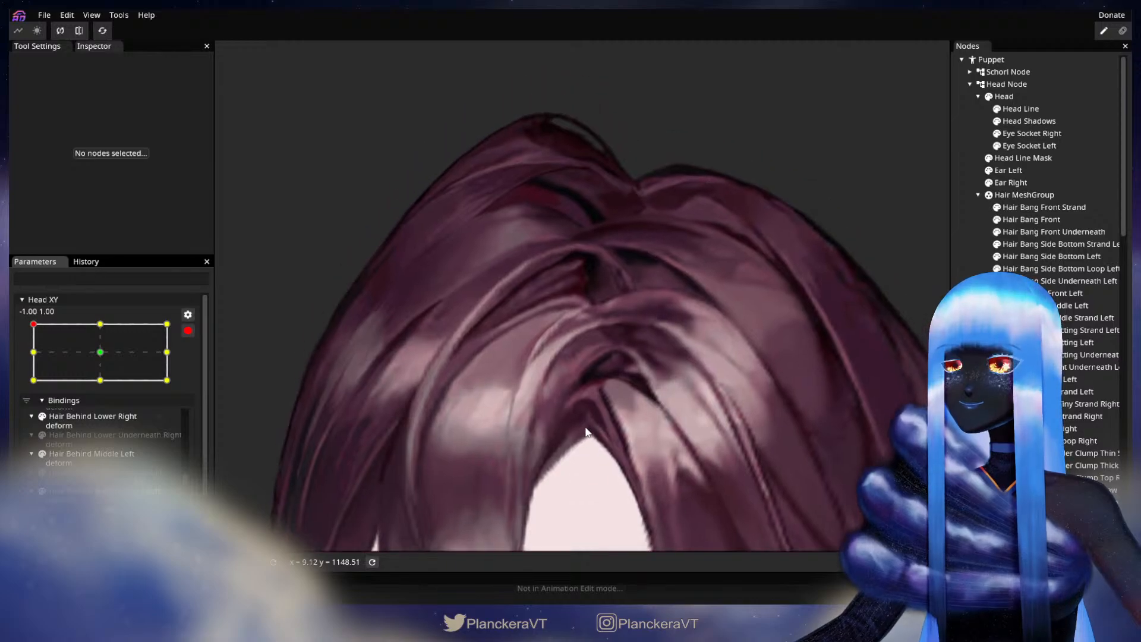
pyautogui.moveTo(558, 440); pyautogui.dragTo(540, 368)
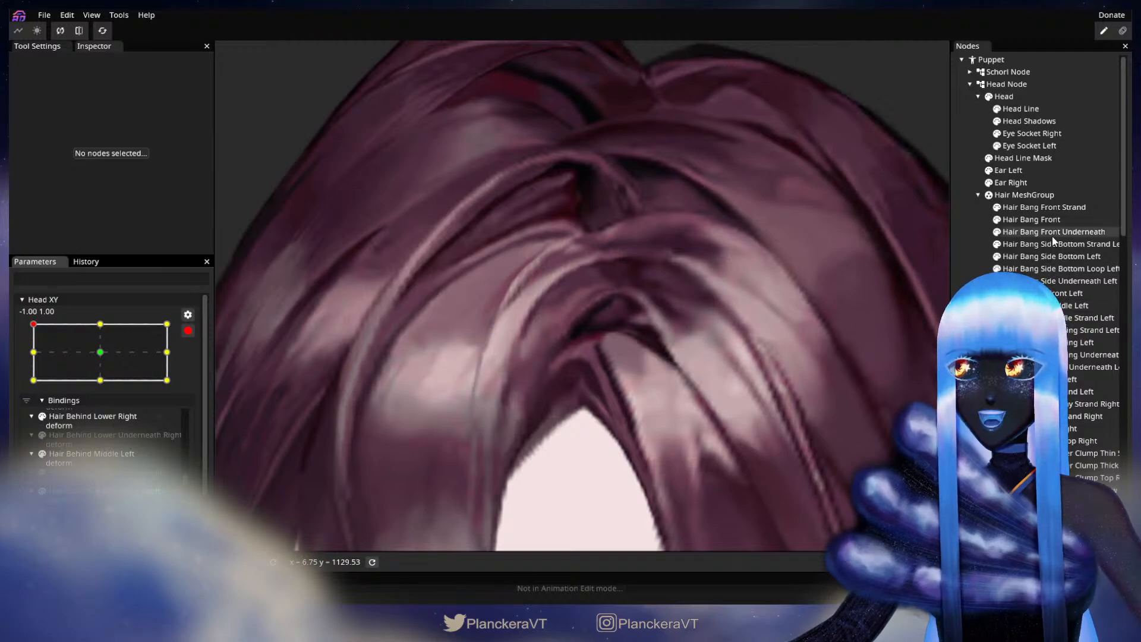
pyautogui.click(1040, 220)
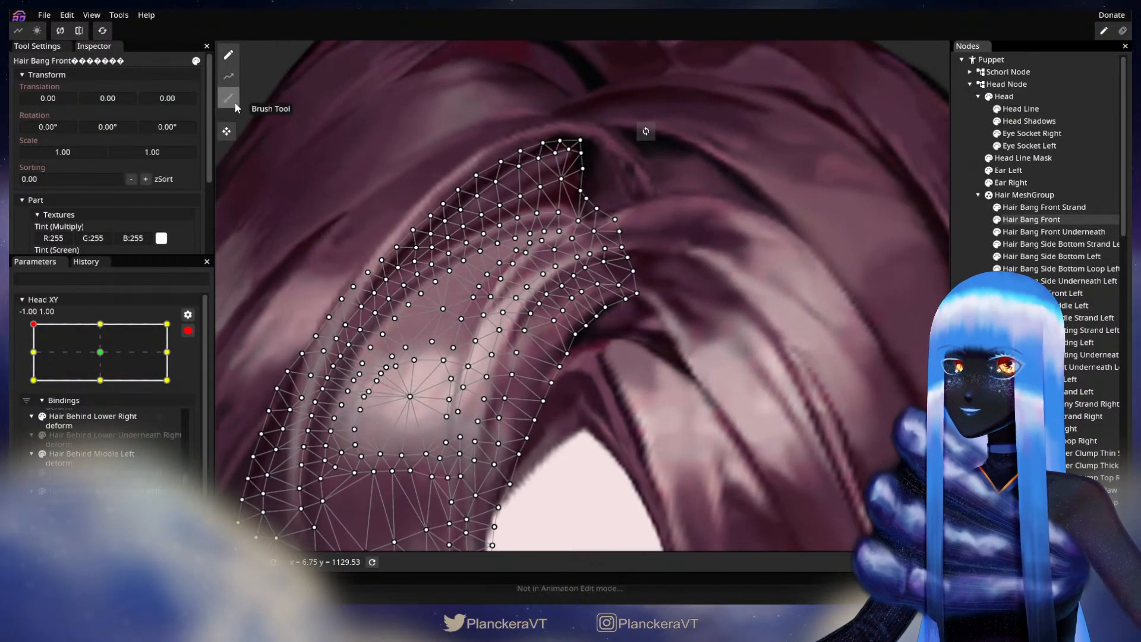
pyautogui.click(235, 104)
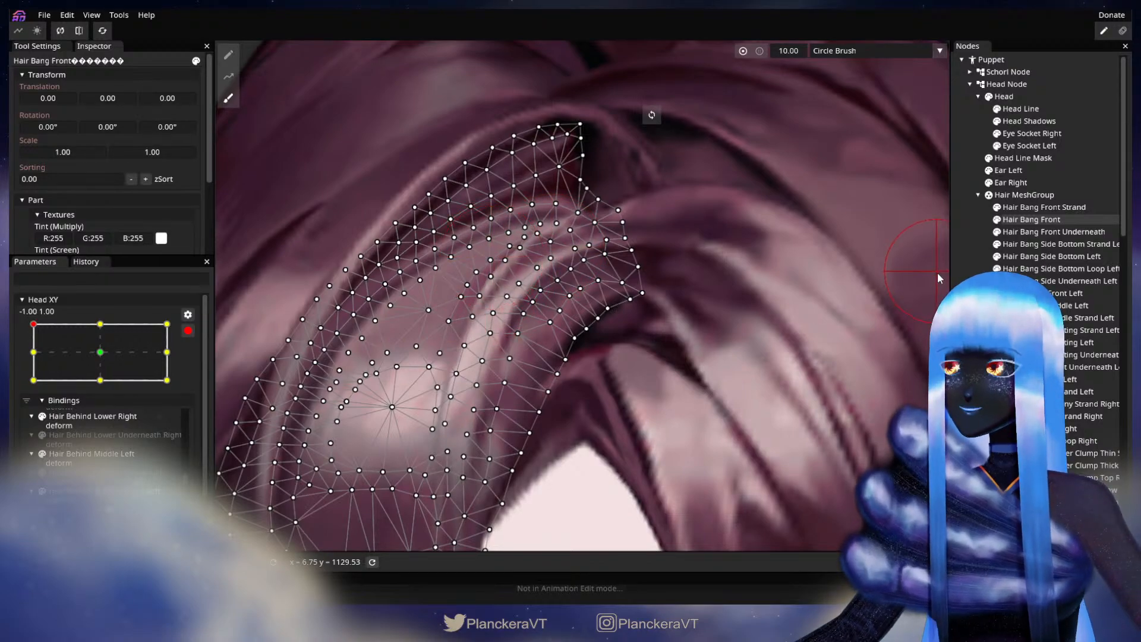
pyautogui.click(957, 281)
pyautogui.scroll(-4, 619, 433)
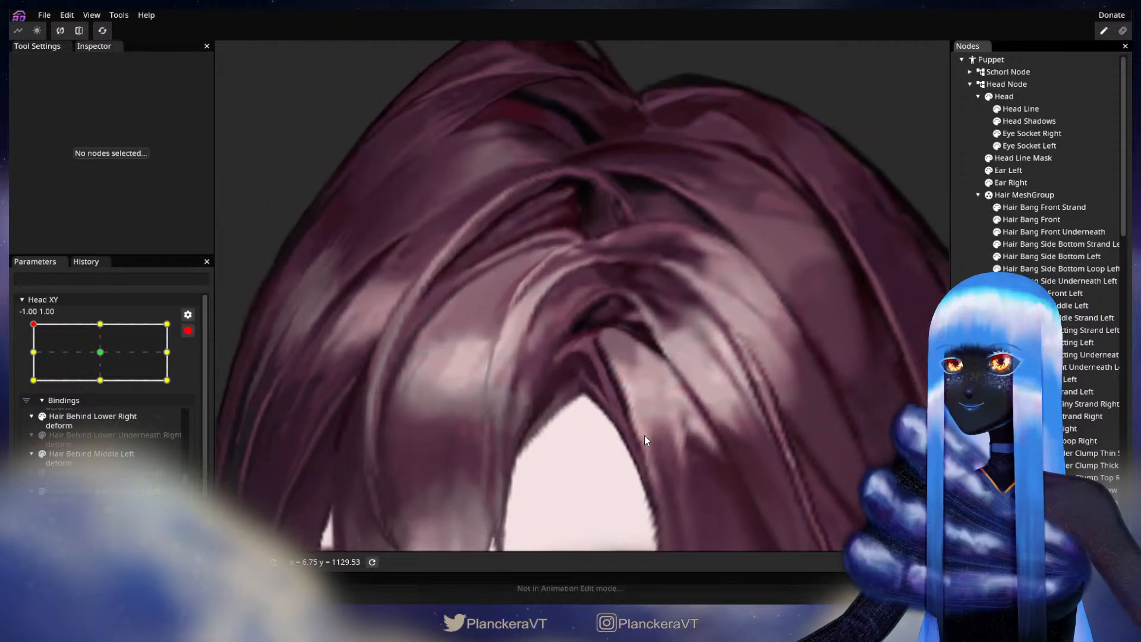
pyautogui.scroll(-6, 647, 440)
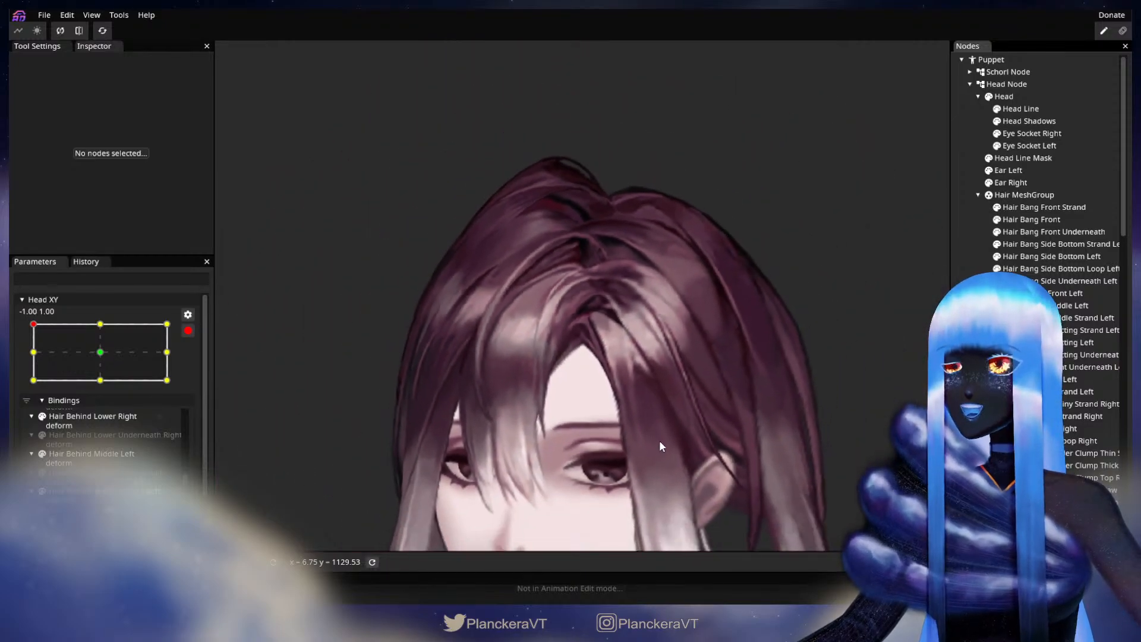
pyautogui.scroll(-3, 659, 445)
# - Check the refined highlight by moving the disarmed Head XY near -1.00, 1.00, and re-arm it at that keypoint
pyautogui.click(188, 330)
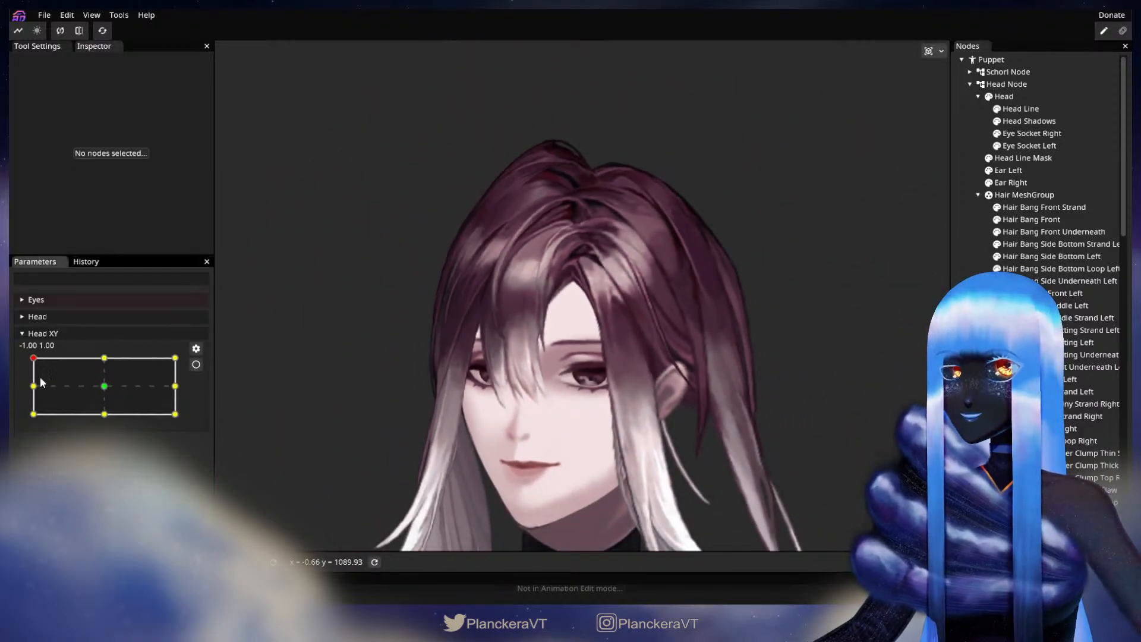
pyautogui.moveTo(33, 359)
pyautogui.mouseDown()
pyautogui.moveTo(23, 392)
pyautogui.moveTo(22, 353)
pyautogui.mouseUp()
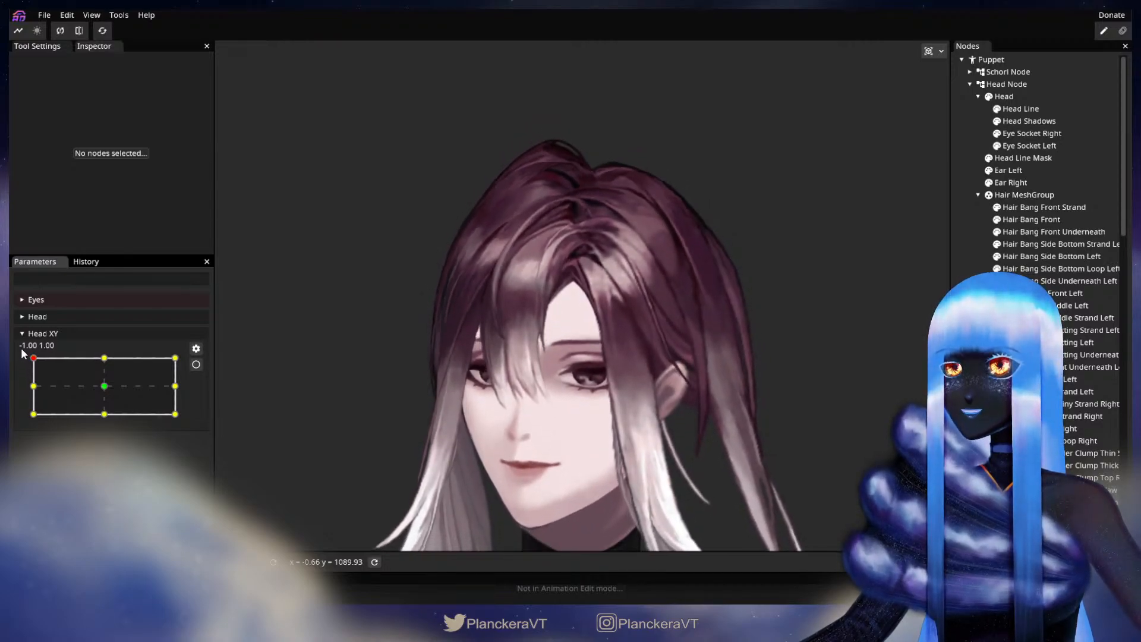
pyautogui.click(196, 364)
# - Adjust the Hair Bang Front mesh below its highlight with the 10.00 Circle Brush at Head XY -1.00, 1.00, and deselect the part
pyautogui.scroll(5, 520, 381)
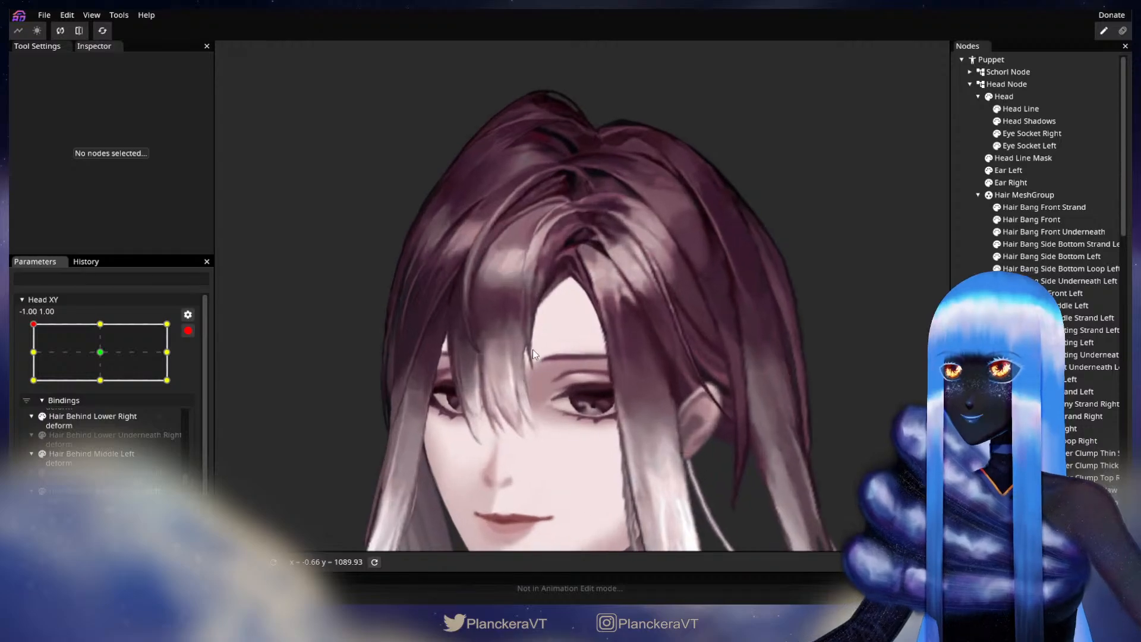
pyautogui.scroll(3, 576, 344)
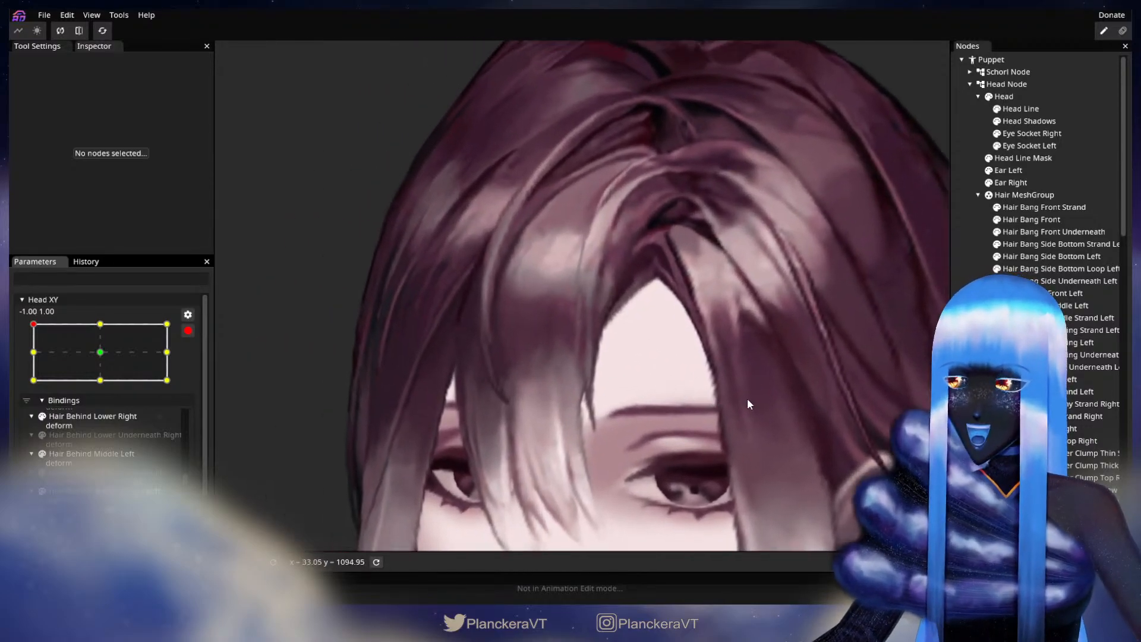
pyautogui.click(998, 221)
pyautogui.scroll(3, 697, 312)
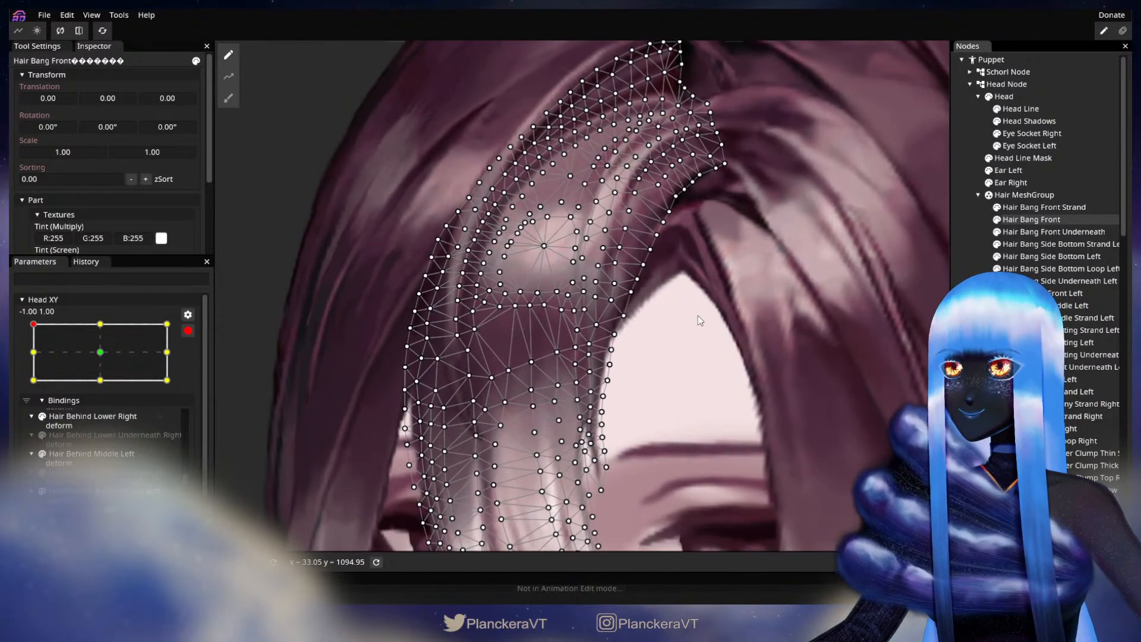
pyautogui.click(228, 98)
pyautogui.scroll(2, 403, 291)
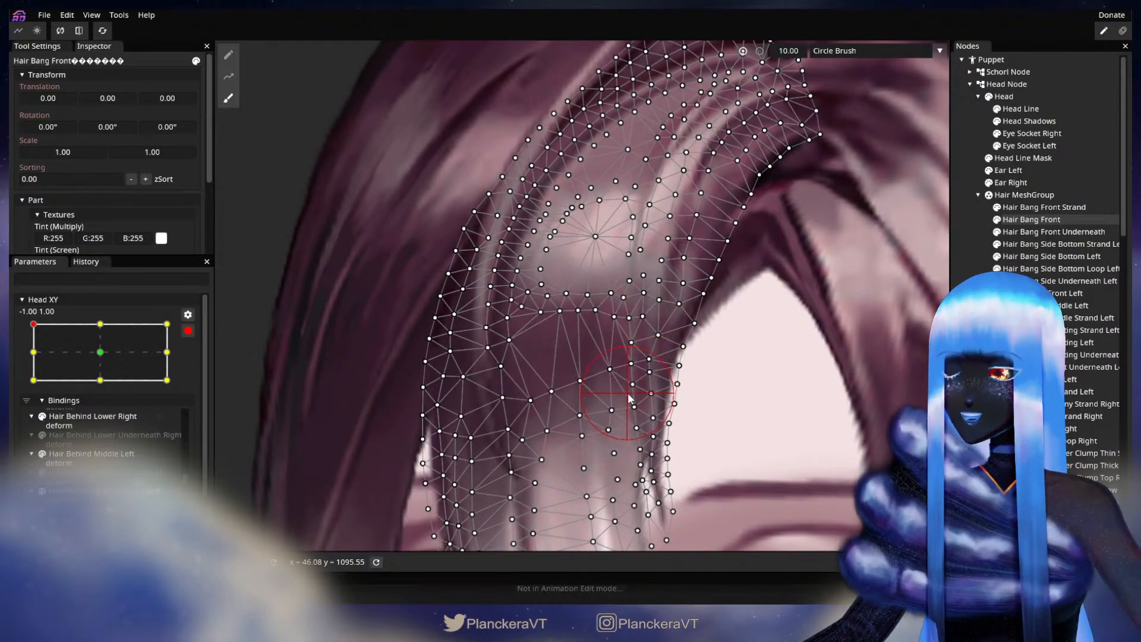
pyautogui.moveTo(628, 394); pyautogui.dragTo(635, 328)
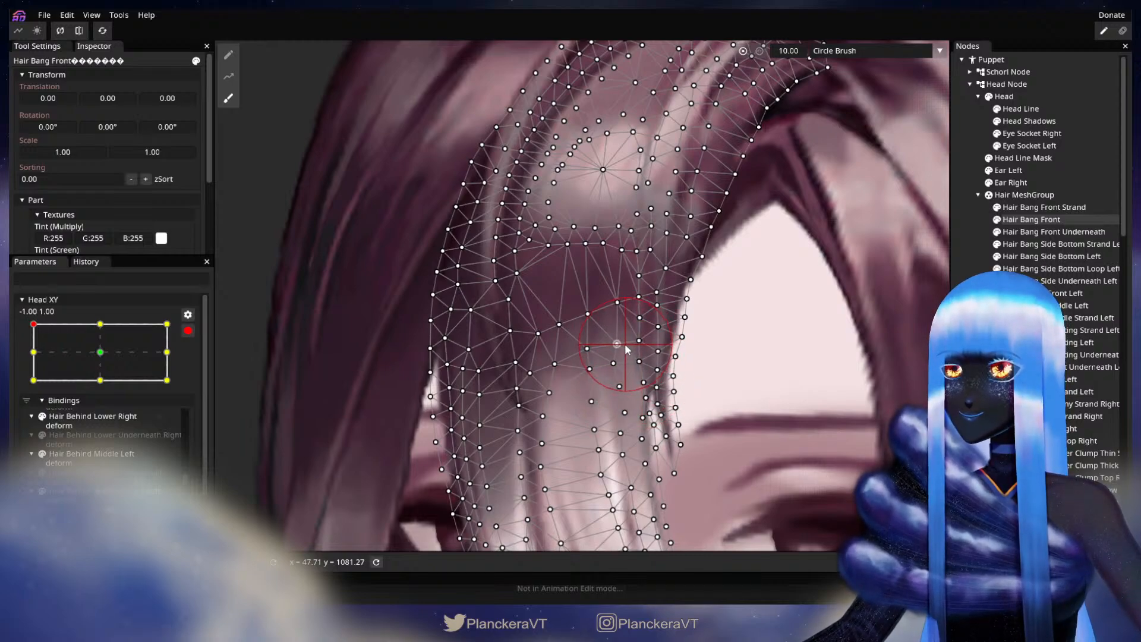
pyautogui.moveTo(627, 292); pyautogui.dragTo(616, 326)
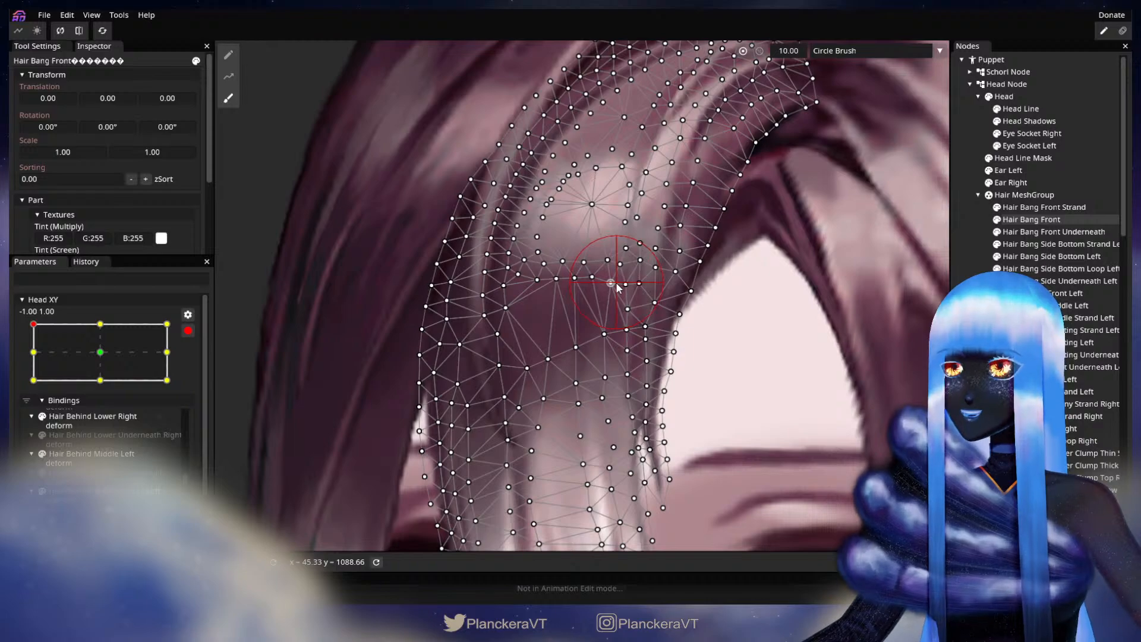
pyautogui.click(847, 300)
pyautogui.scroll(-3, 682, 393)
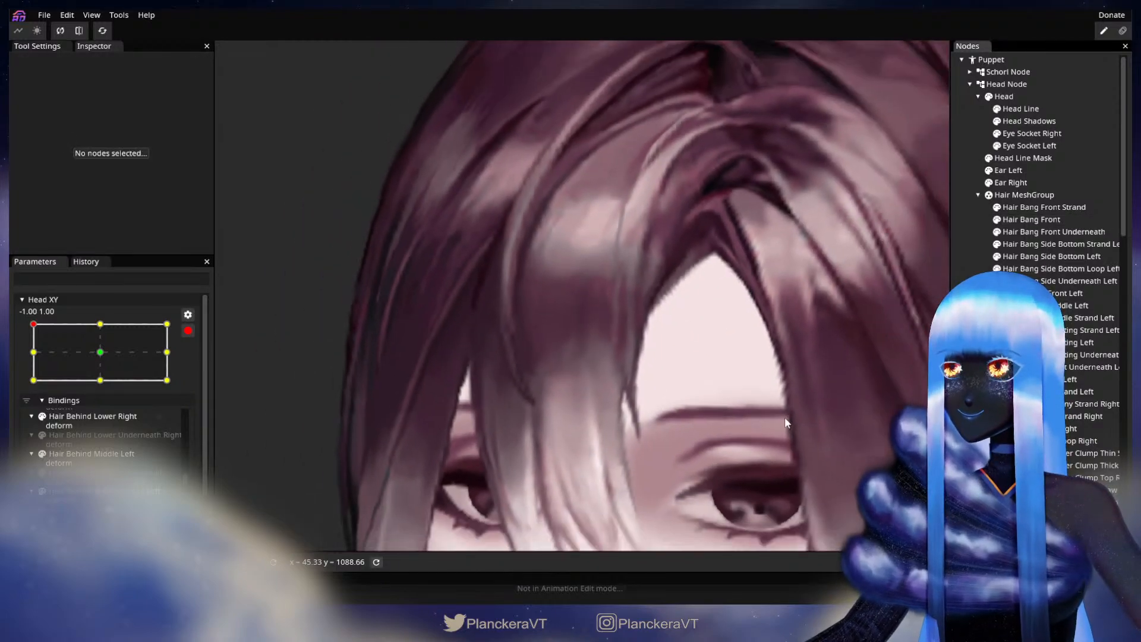
# - Check the adjusted bang on the whole head by moving the disarmed Head XY near -1.00, 1.00, and re-arm it there
pyautogui.scroll(-5, 805, 383)
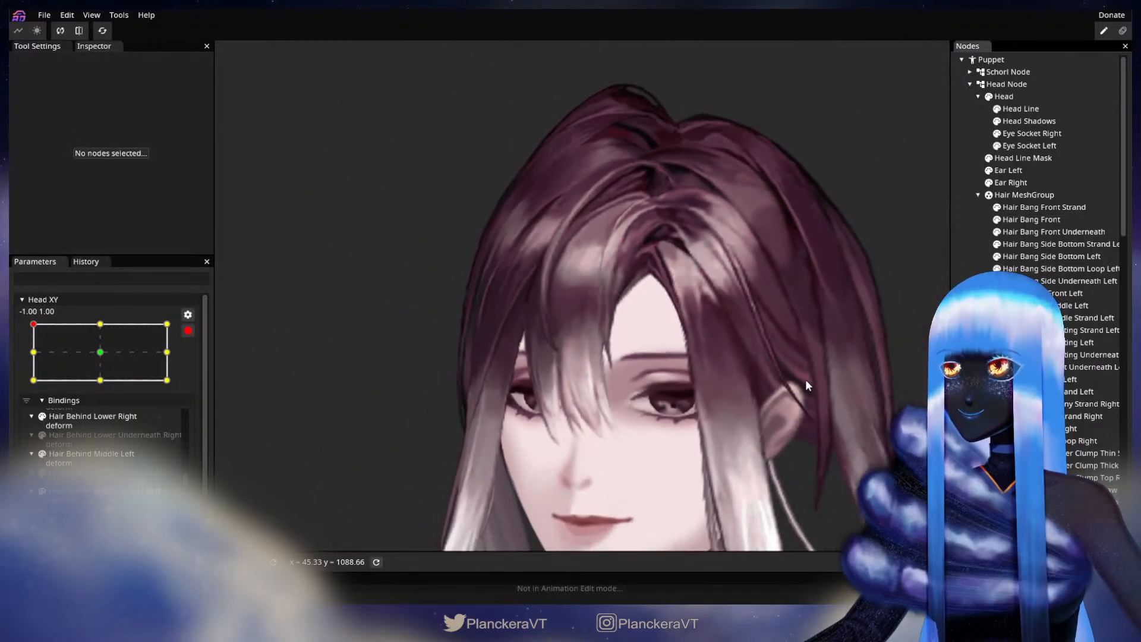
pyautogui.scroll(-3, 806, 390)
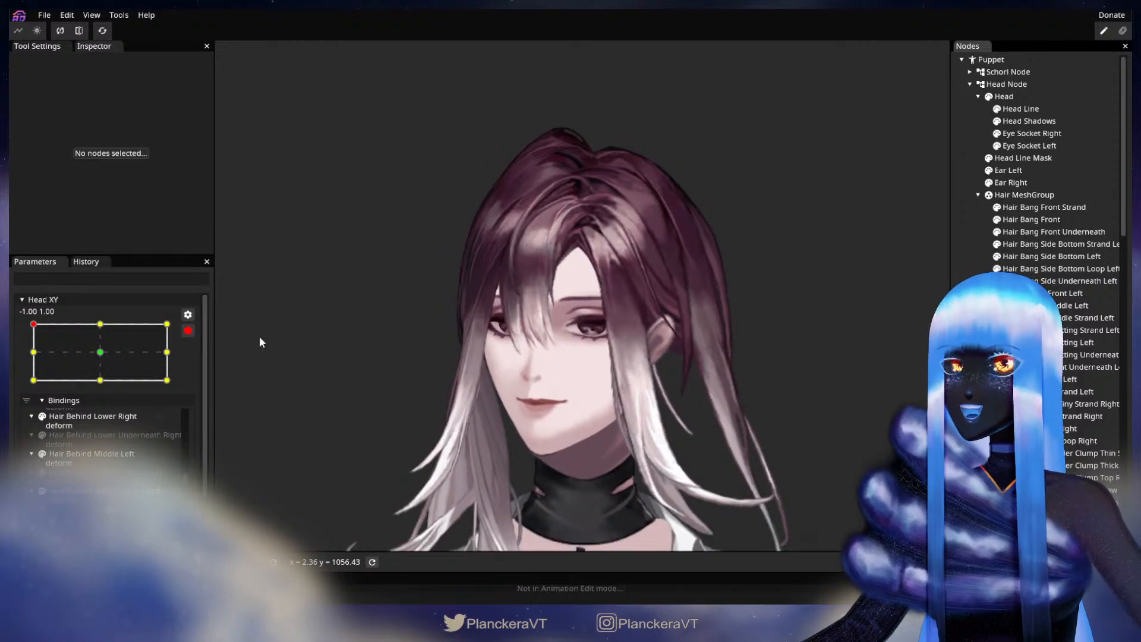
pyautogui.click(188, 330)
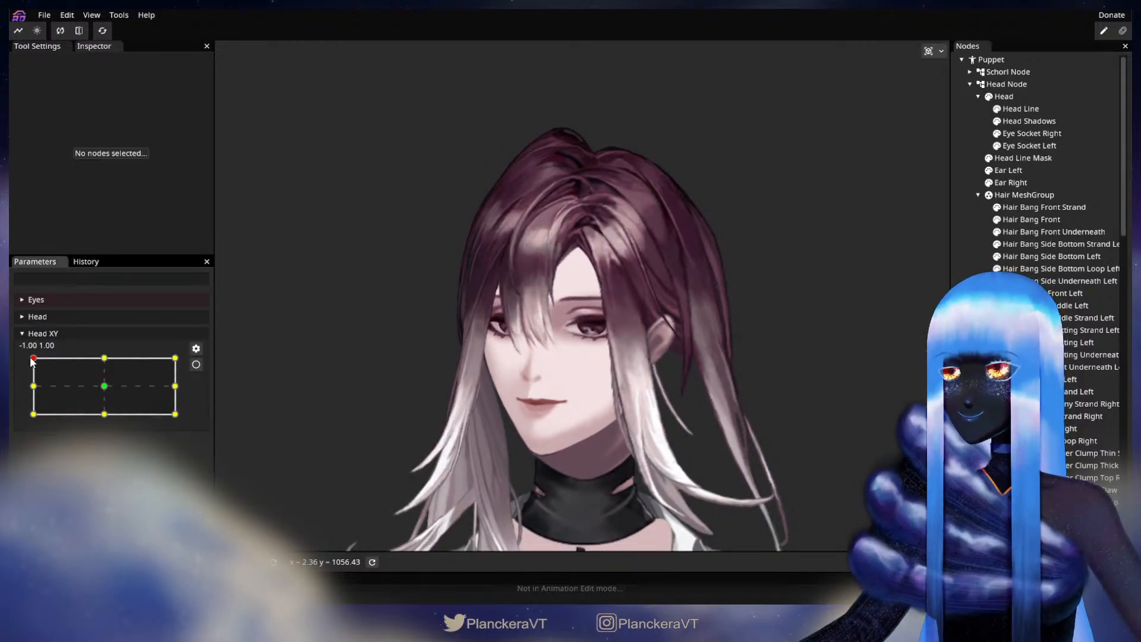
pyautogui.moveTo(31, 359)
pyautogui.mouseDown()
pyautogui.moveTo(26, 418)
pyautogui.moveTo(20, 354)
pyautogui.mouseUp()
pyautogui.click(196, 365)
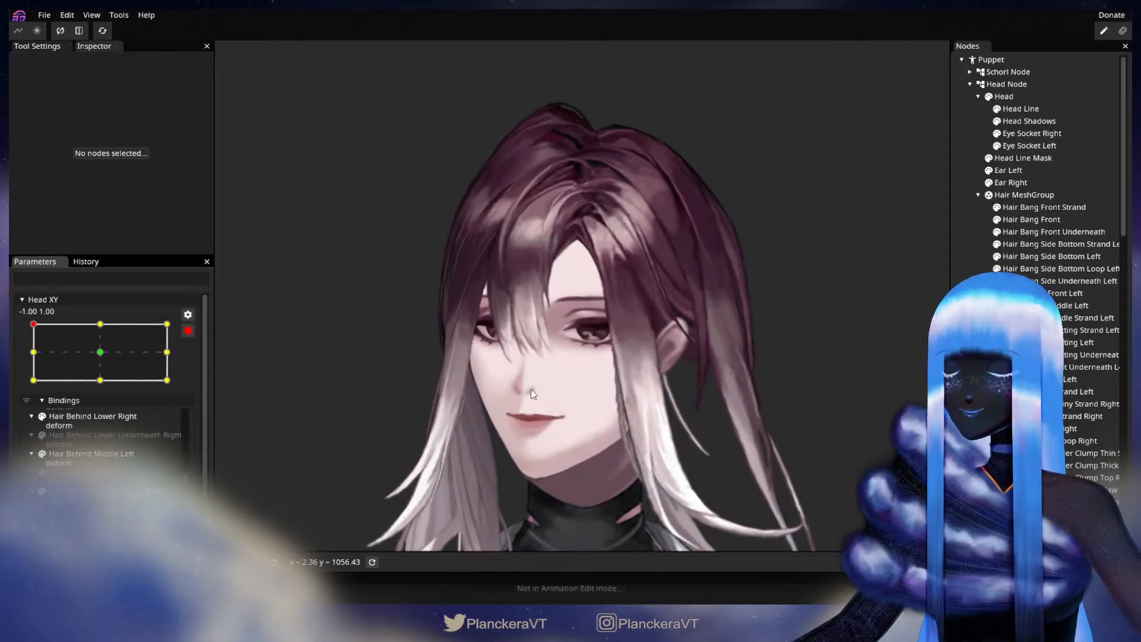
# - Touch up the upper highlight strands of Hair Bang Front with the 10.00 Circle Brush, and deselect the part
pyautogui.scroll(5, 532, 386)
pyautogui.scroll(5, 624, 398)
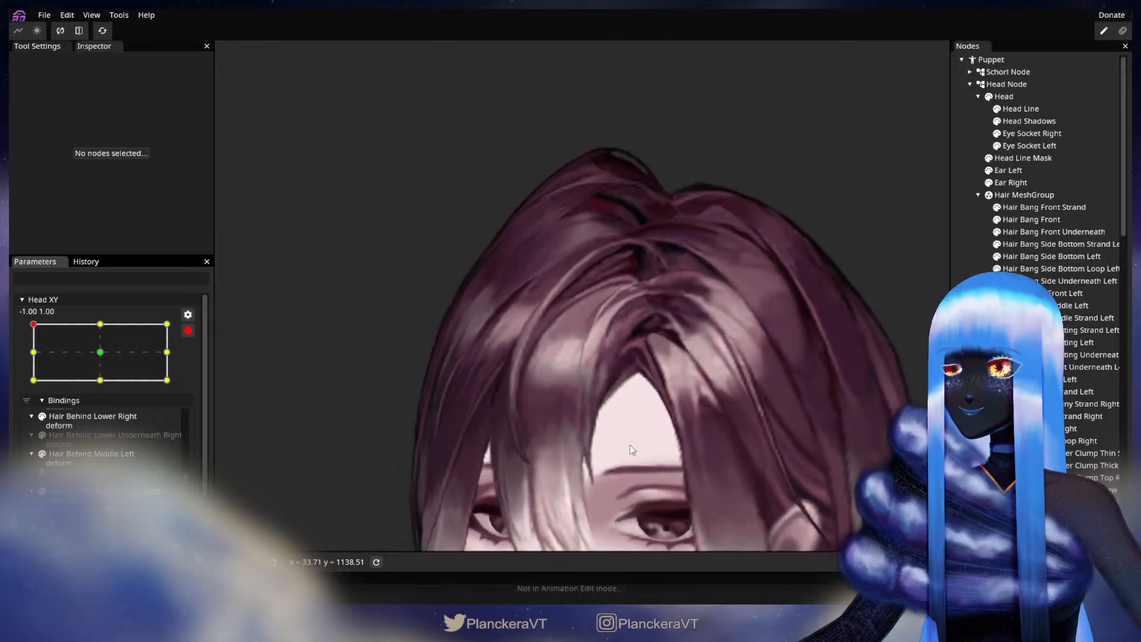
pyautogui.scroll(-1, 667, 421)
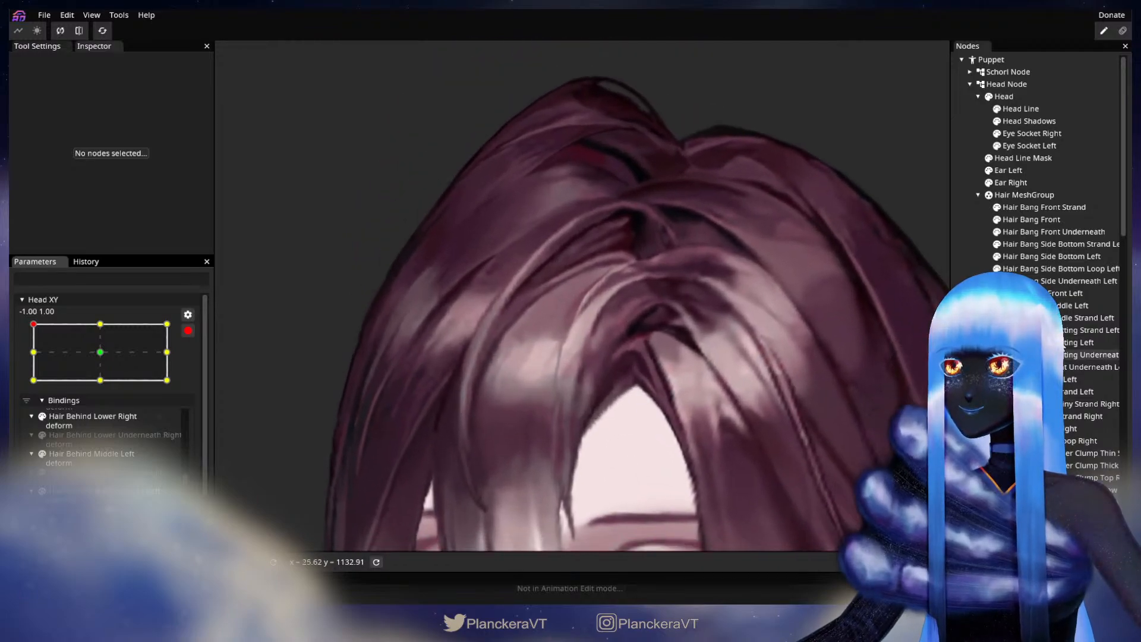
pyautogui.click(1035, 220)
pyautogui.scroll(3, 728, 352)
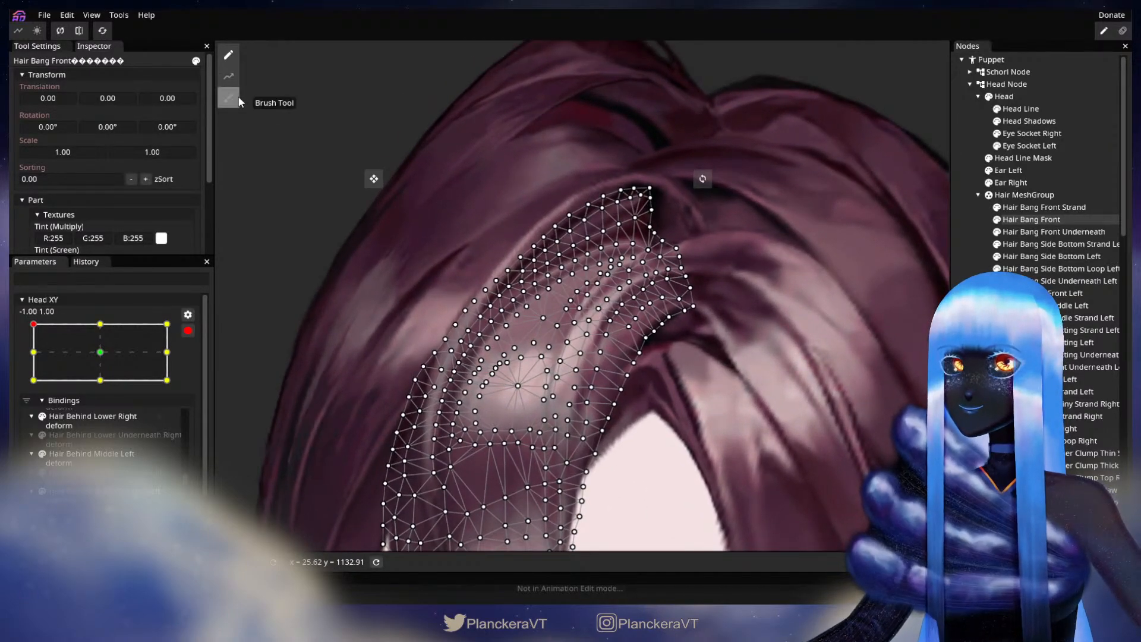
pyautogui.click(229, 98)
pyautogui.scroll(2, 373, 299)
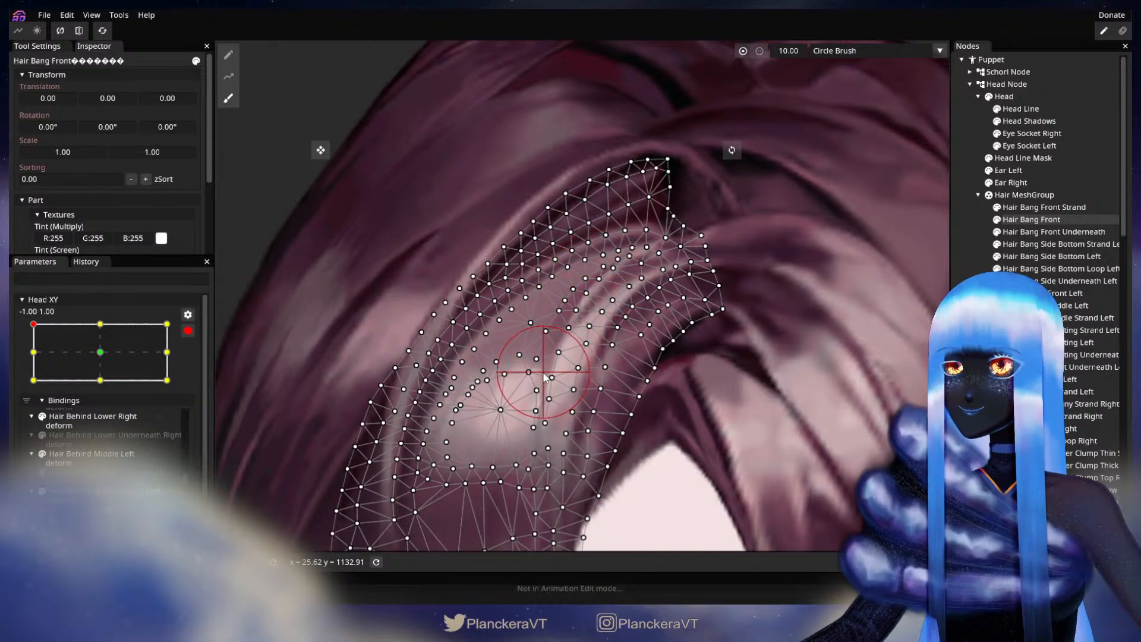
pyautogui.click(842, 401)
pyautogui.scroll(-3, 743, 419)
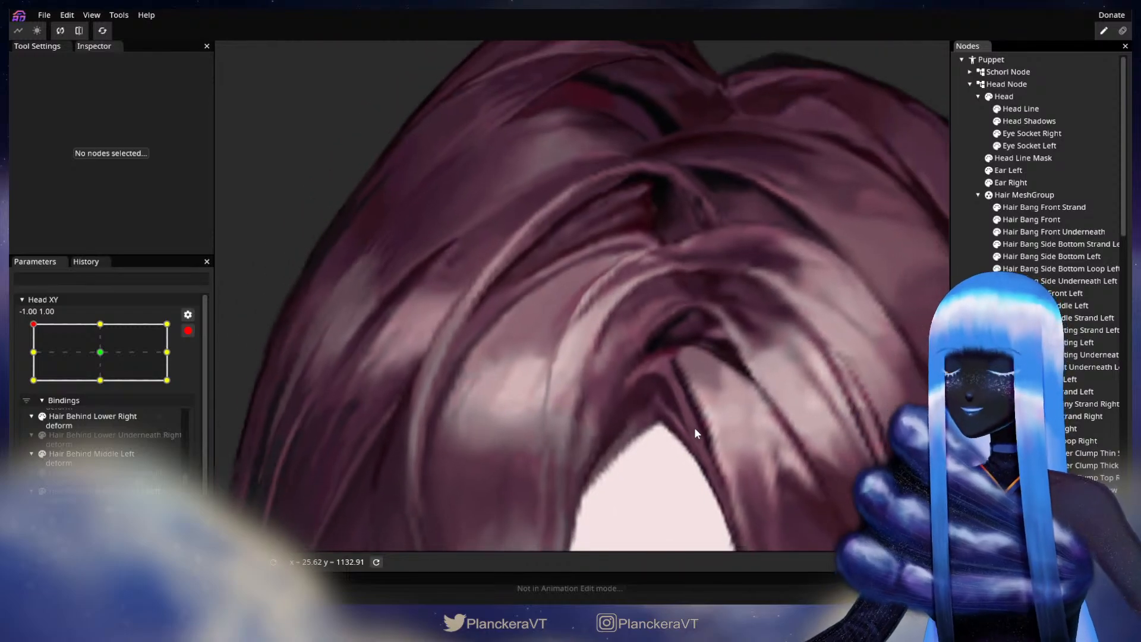
# - Preview the head moving between Head XY -1.00, -0.08 and -1.00, 1.00 with the parameter disarmed, and re-arm it at -1.00, 1.00
pyautogui.scroll(-5, 707, 442)
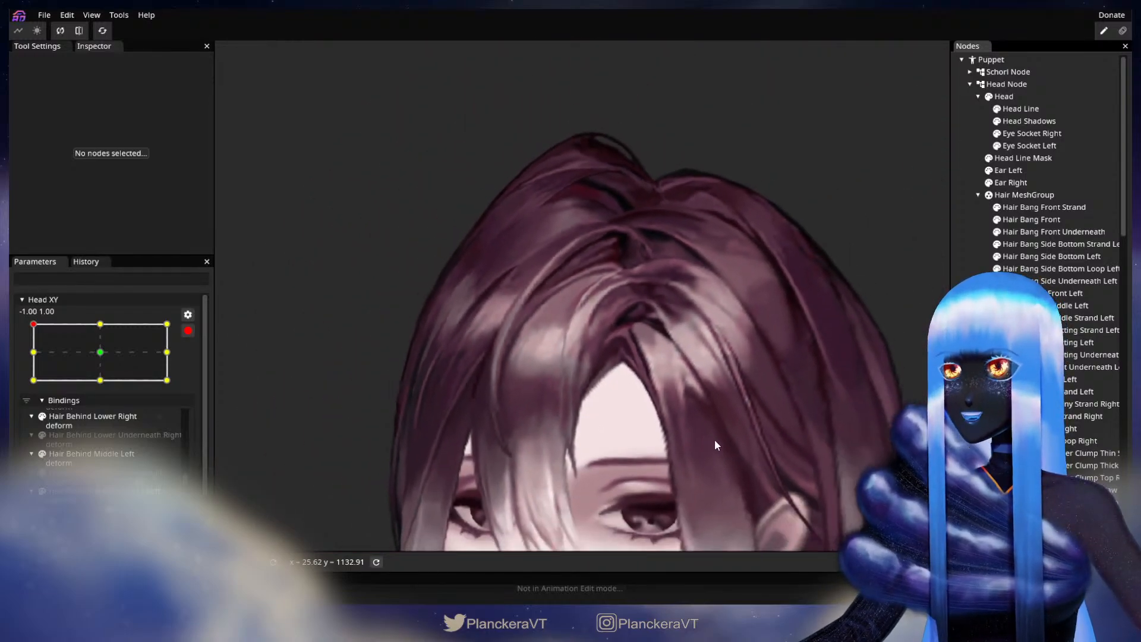
pyautogui.scroll(-6, 714, 443)
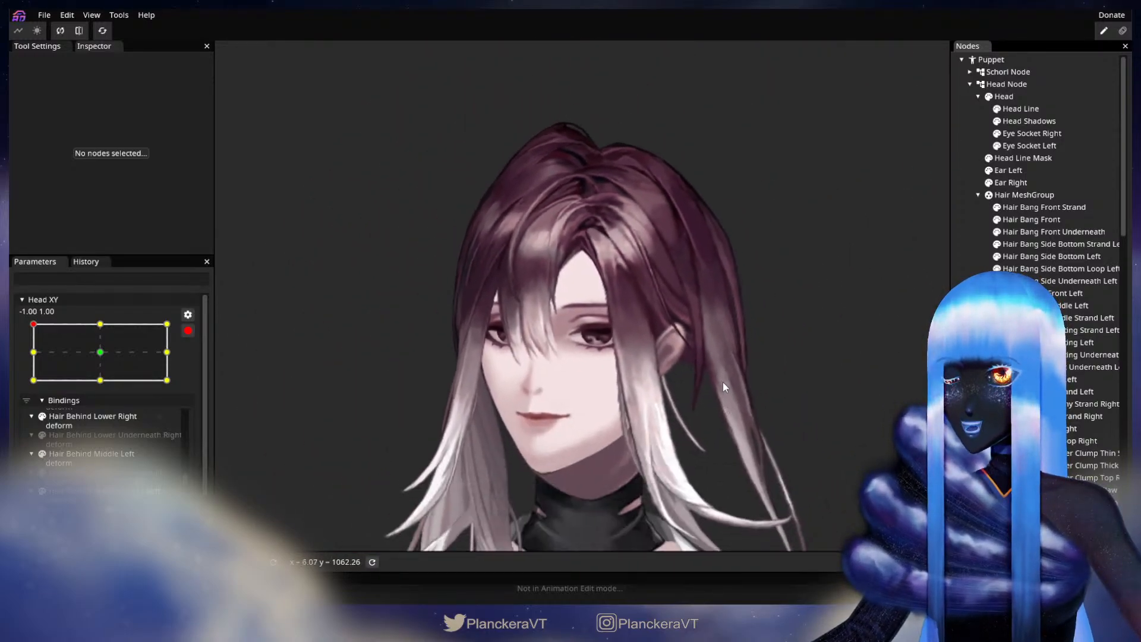
pyautogui.click(188, 331)
pyautogui.moveTo(33, 357); pyautogui.dragTo(24, 394)
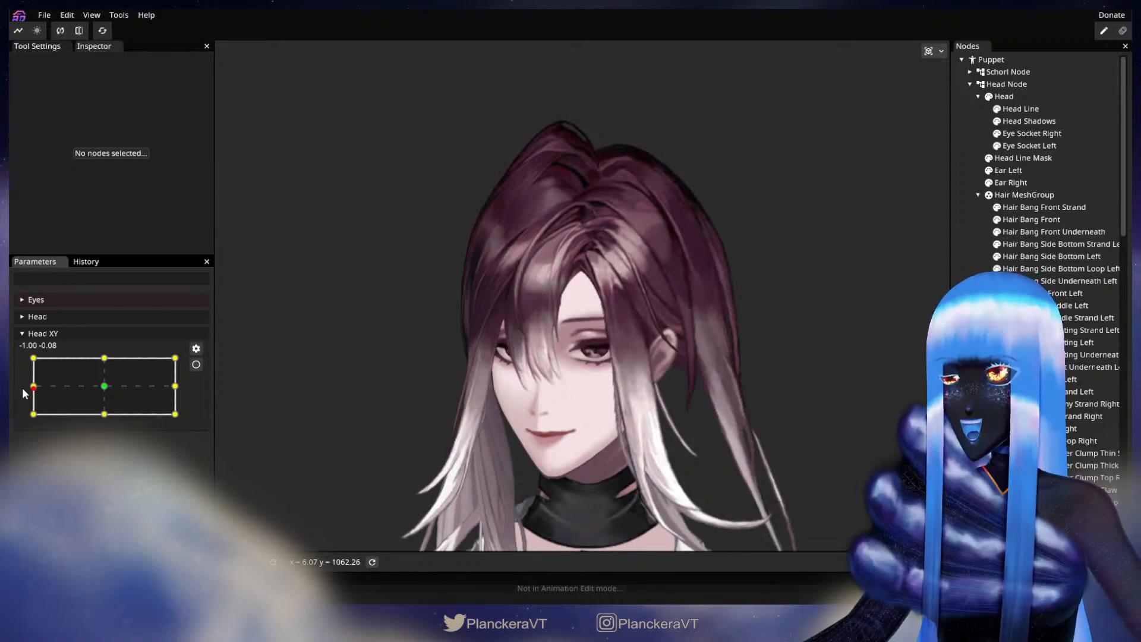
pyautogui.moveTo(23, 393); pyautogui.dragTo(18, 355)
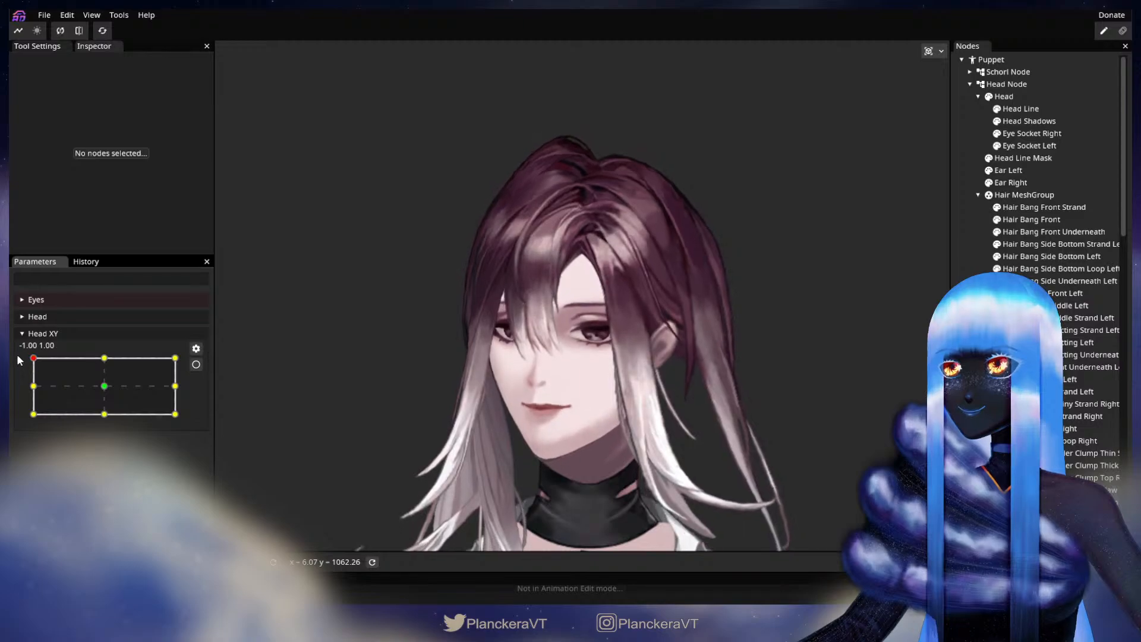
pyautogui.click(198, 366)
# - Inspect the Hair Behind Middle Left and Hair Side Connecting Left meshes around the hair parting at Head XY -1.00, 1.00, and deselect them
pyautogui.scroll(5, 454, 348)
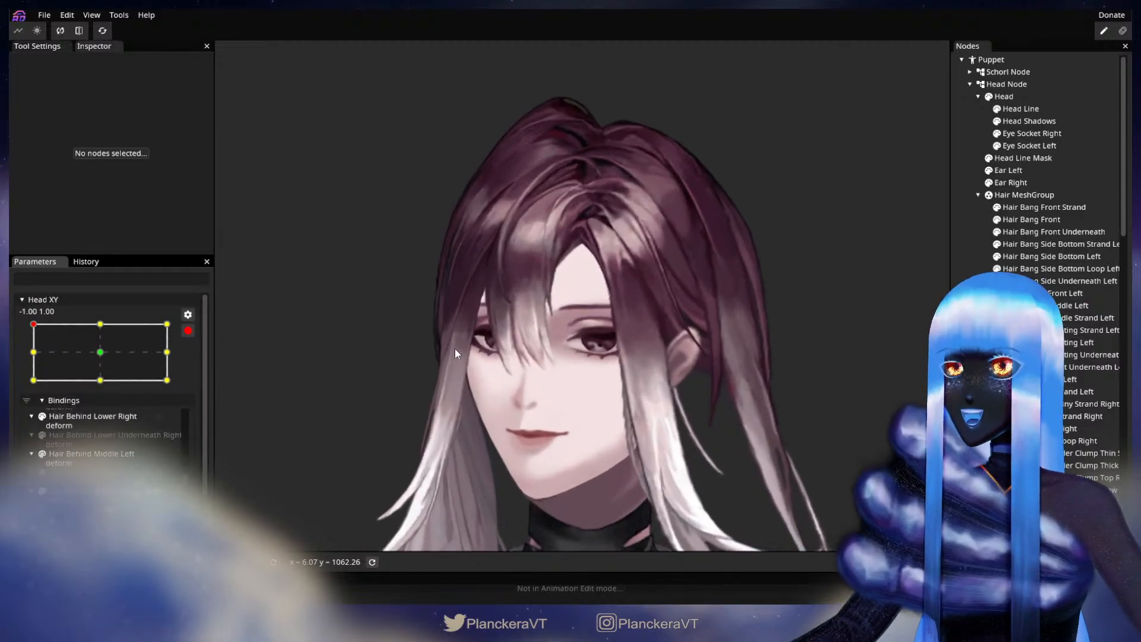
pyautogui.moveTo(588, 289); pyautogui.dragTo(591, 442)
pyautogui.scroll(6, 595, 426)
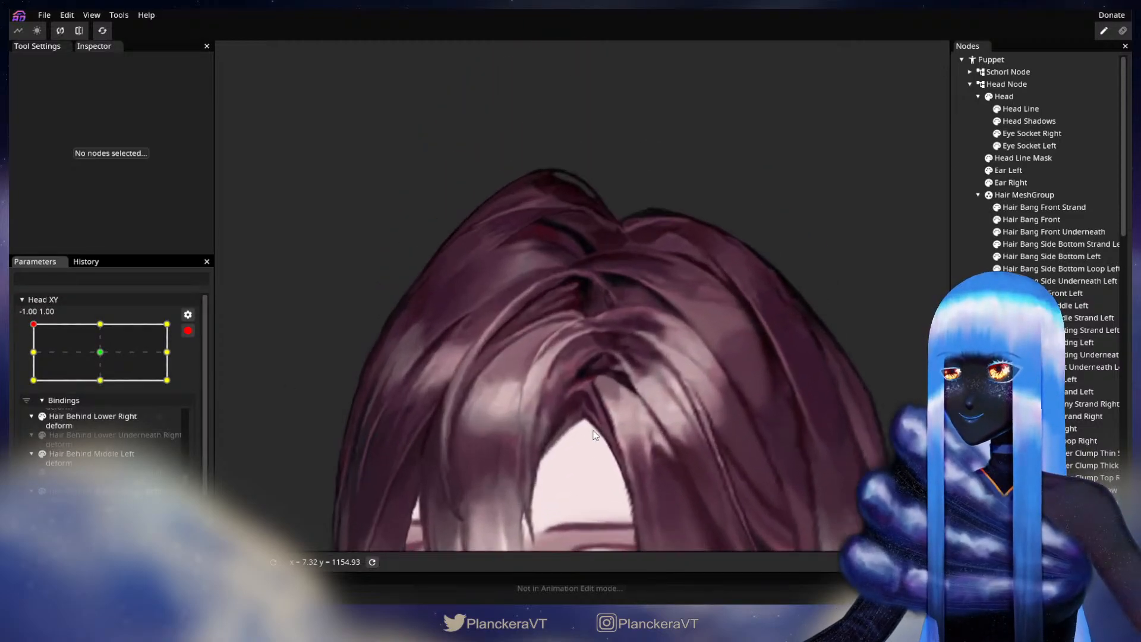
pyautogui.scroll(2, 788, 363)
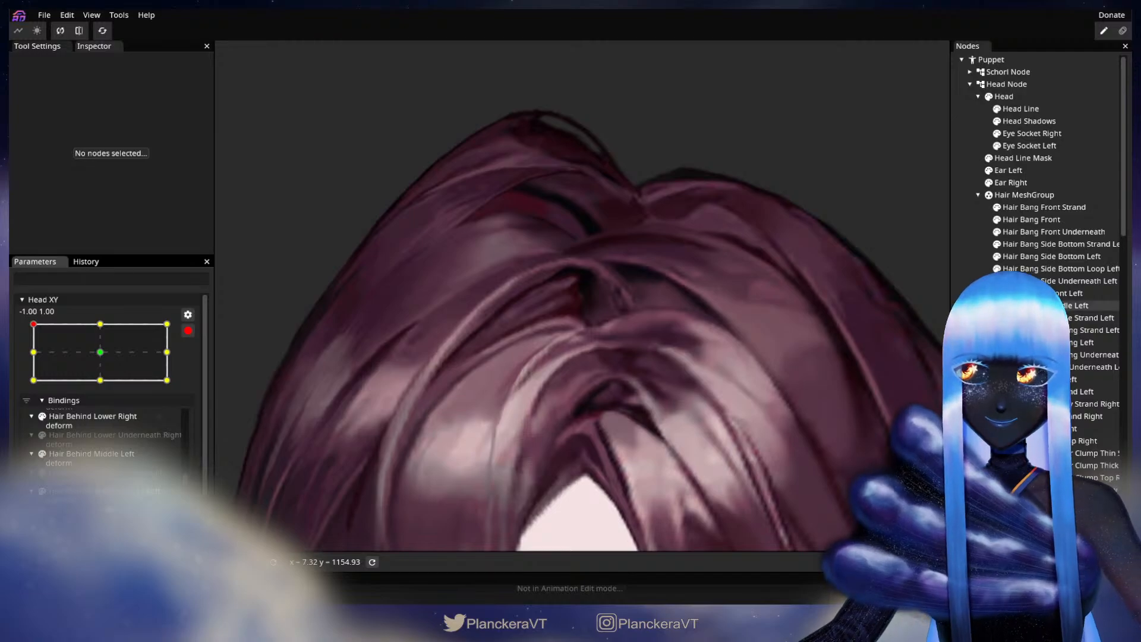
pyautogui.click(605, 149)
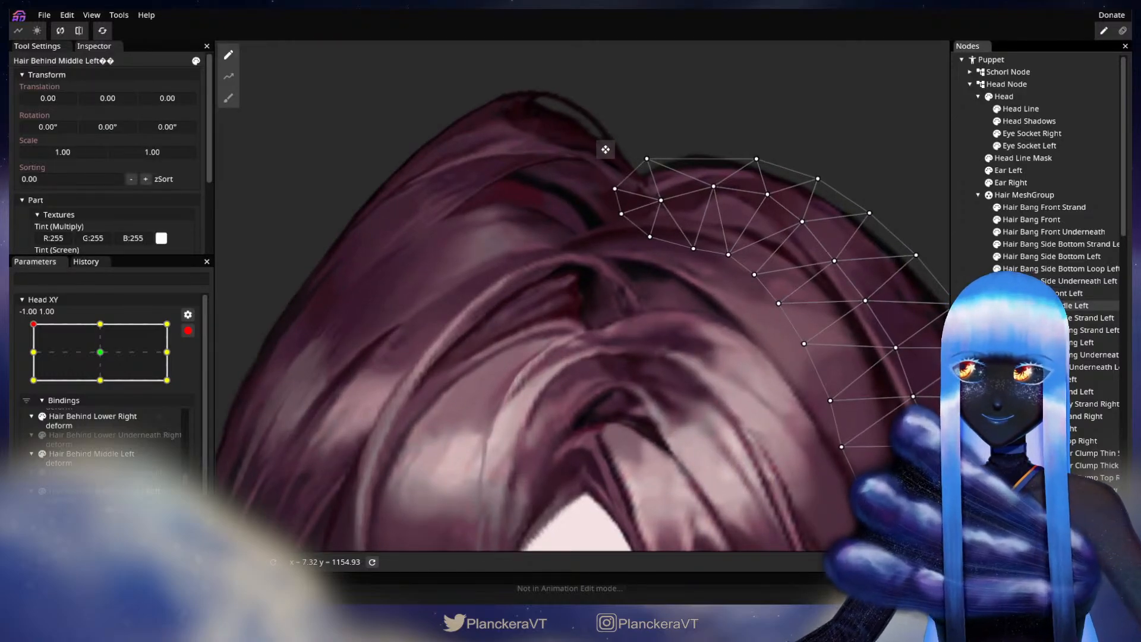
pyautogui.click(619, 379)
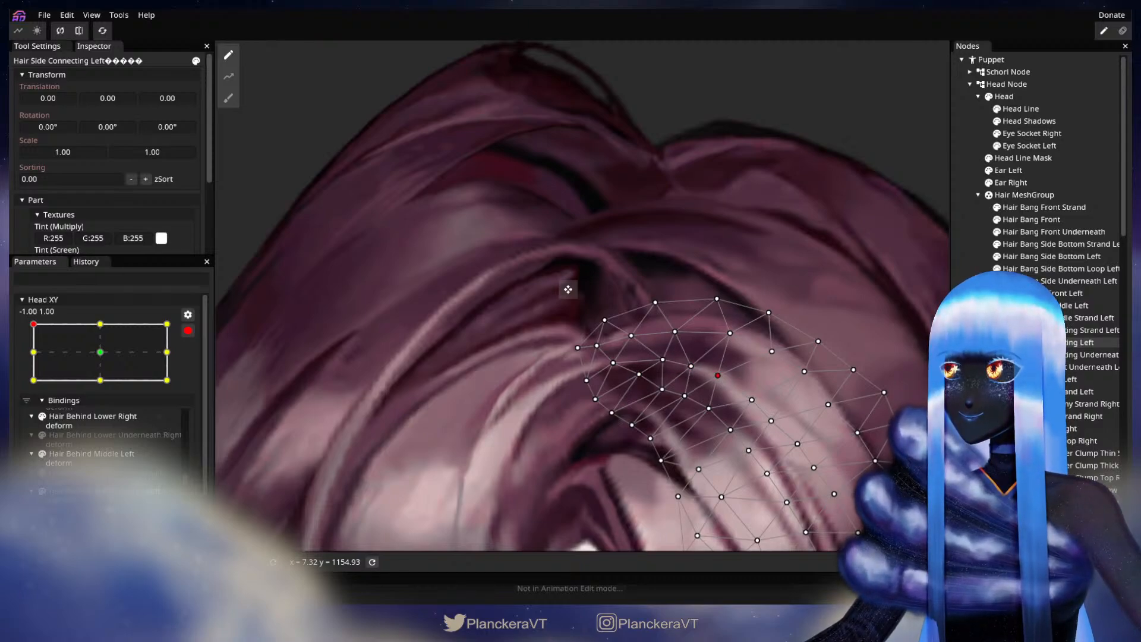
pyautogui.press('Escape')
# - Disarm Head XY, move it from -1.00, 1.00 to the -1.00, -1.00 keypoint, and arm it there
pyautogui.scroll(-6, 699, 415)
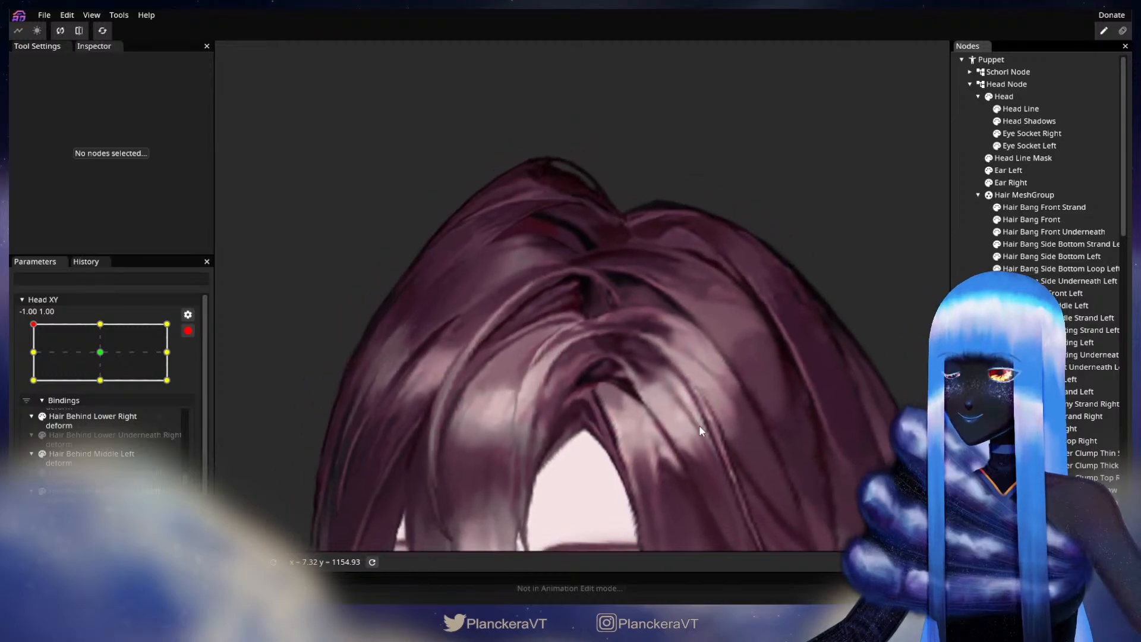
pyautogui.scroll(-5, 701, 423)
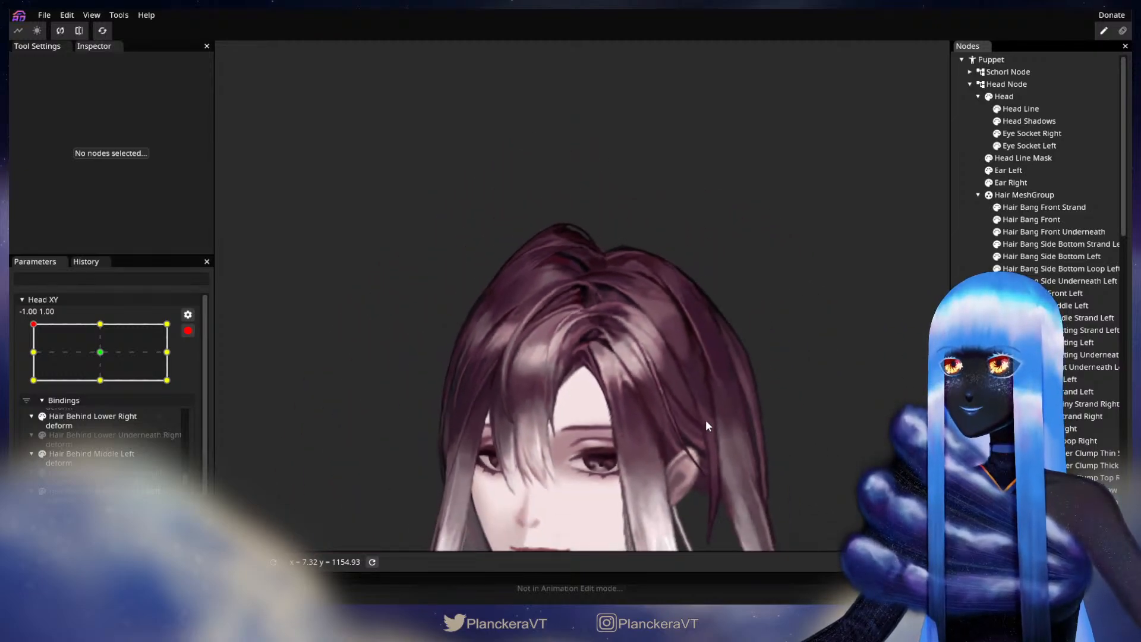
pyautogui.scroll(-3, 705, 419)
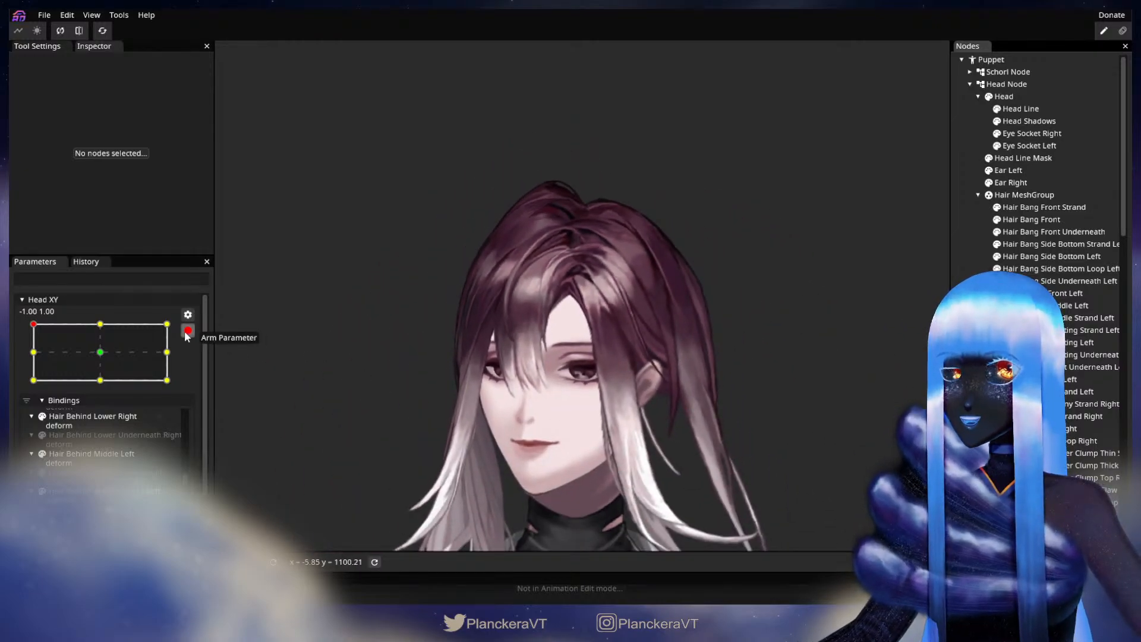
pyautogui.click(188, 331)
pyautogui.moveTo(34, 358); pyautogui.dragTo(35, 423)
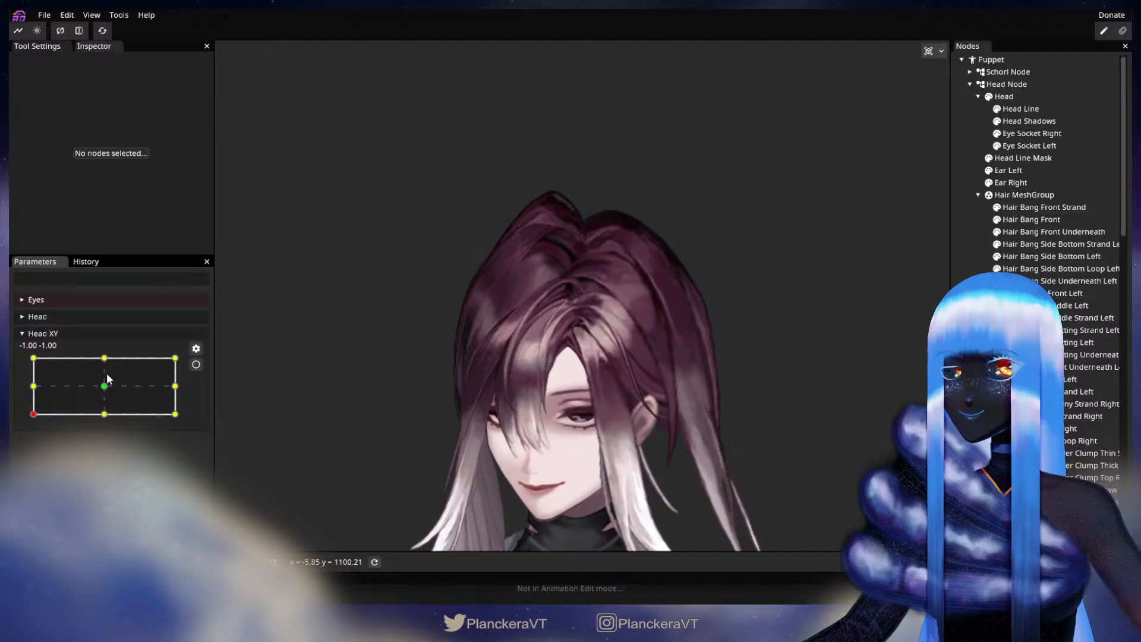
pyautogui.click(197, 365)
# - Inspect the Hair Side Connecting Left mesh around the hair parting at Head XY -1.00, -1.00
pyautogui.scroll(5, 501, 395)
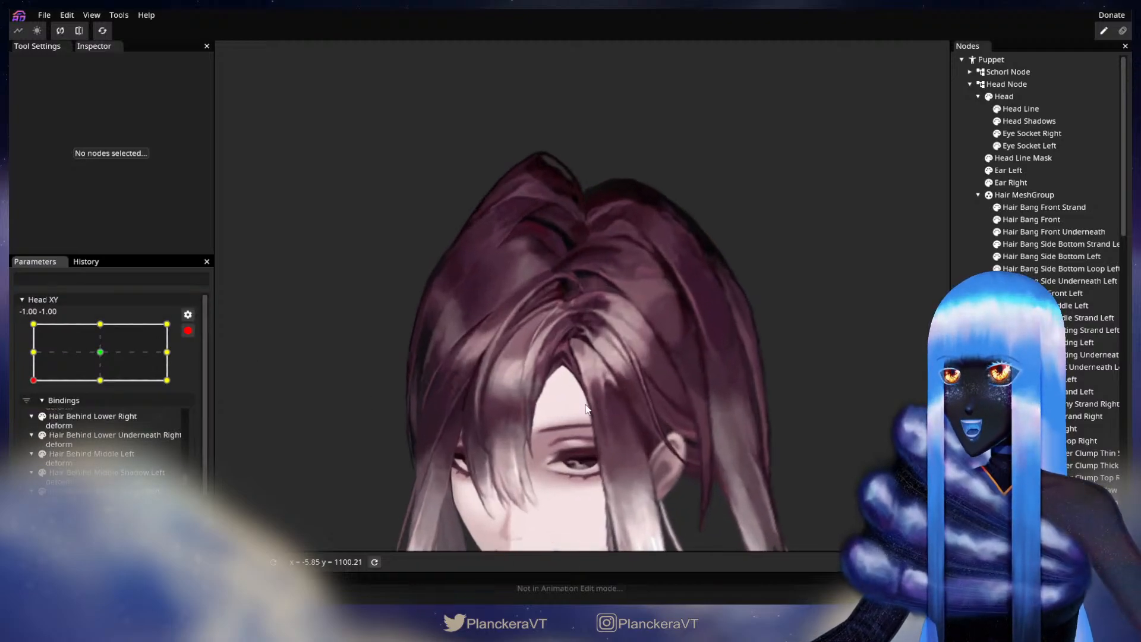
pyautogui.scroll(5, 570, 417)
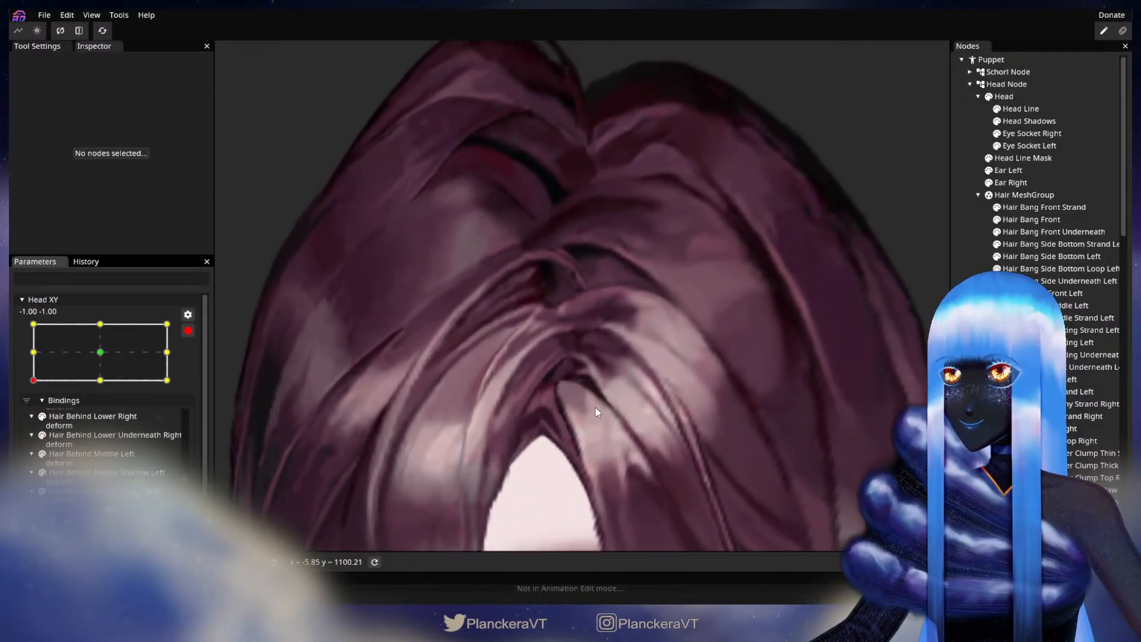
pyautogui.scroll(2, 622, 402)
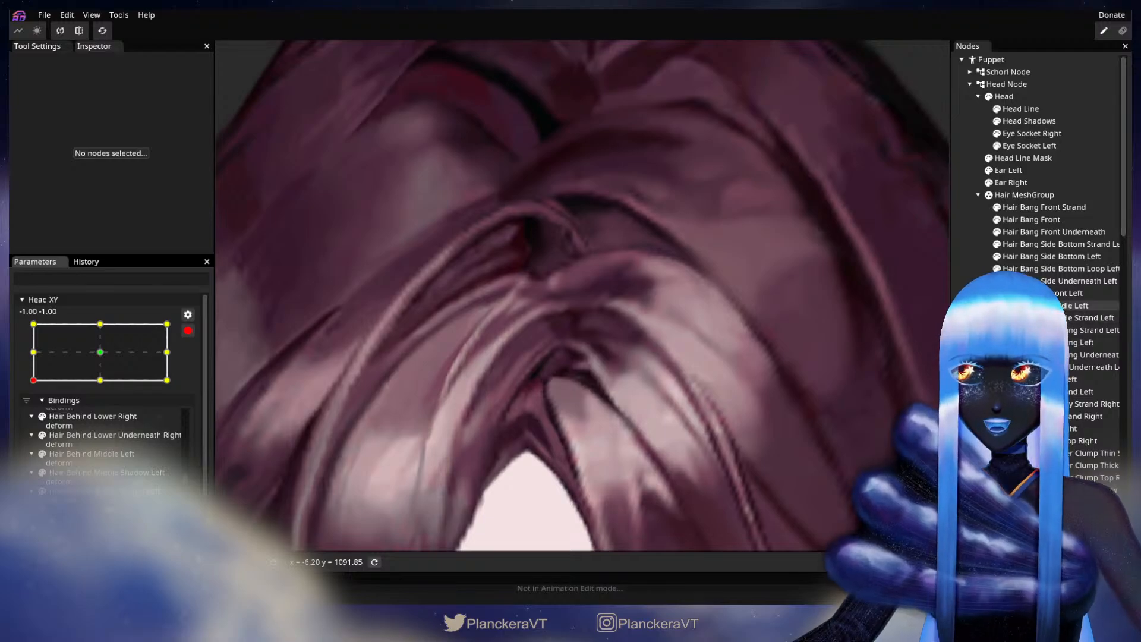
pyautogui.click(616, 328)
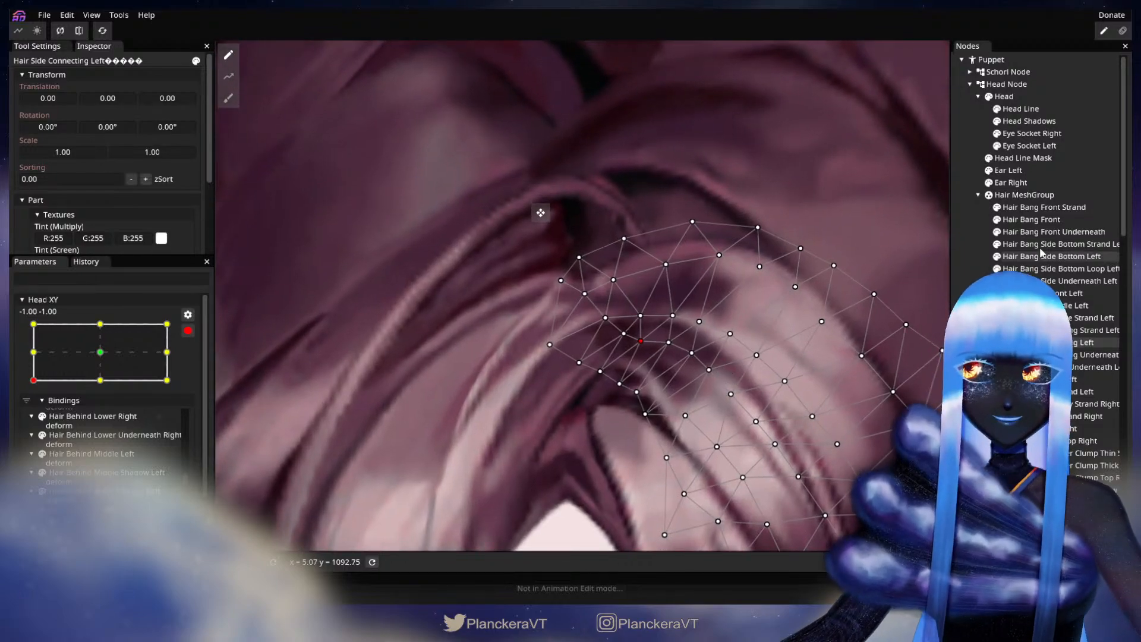
# - Nudge the Hair Bang Front vertices near the parting with the 7.00 Circle Brush at Head XY -1.00, -1.00, and deselect the part
pyautogui.click(631, 374)
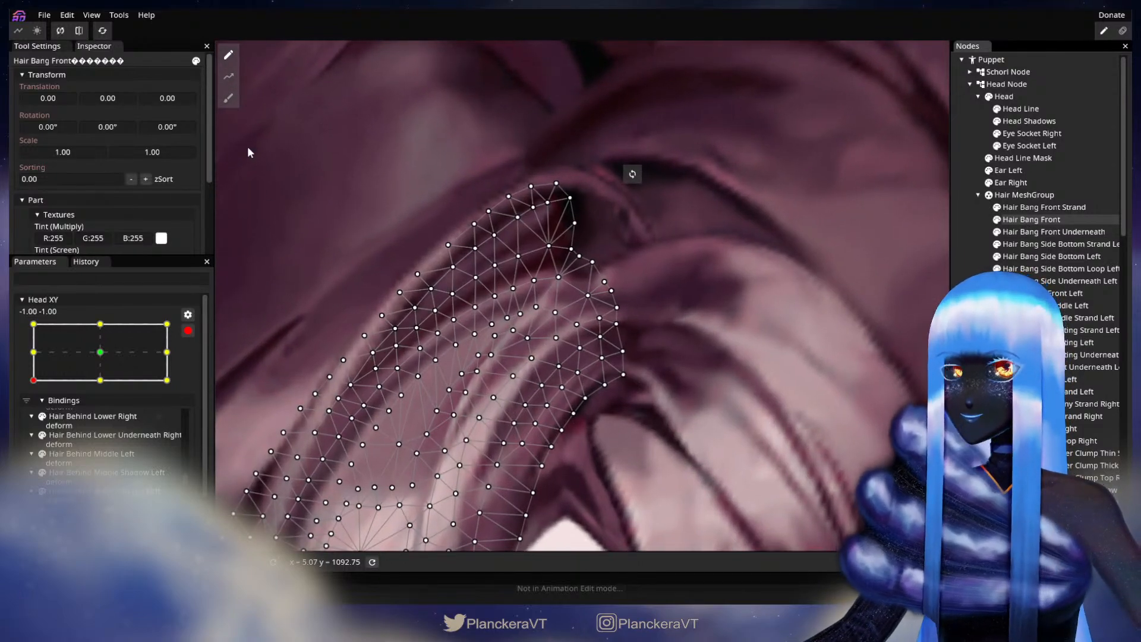
pyautogui.click(229, 100)
pyautogui.moveTo(789, 53); pyautogui.dragTo(787, 52)
pyautogui.scroll(1, 709, 291)
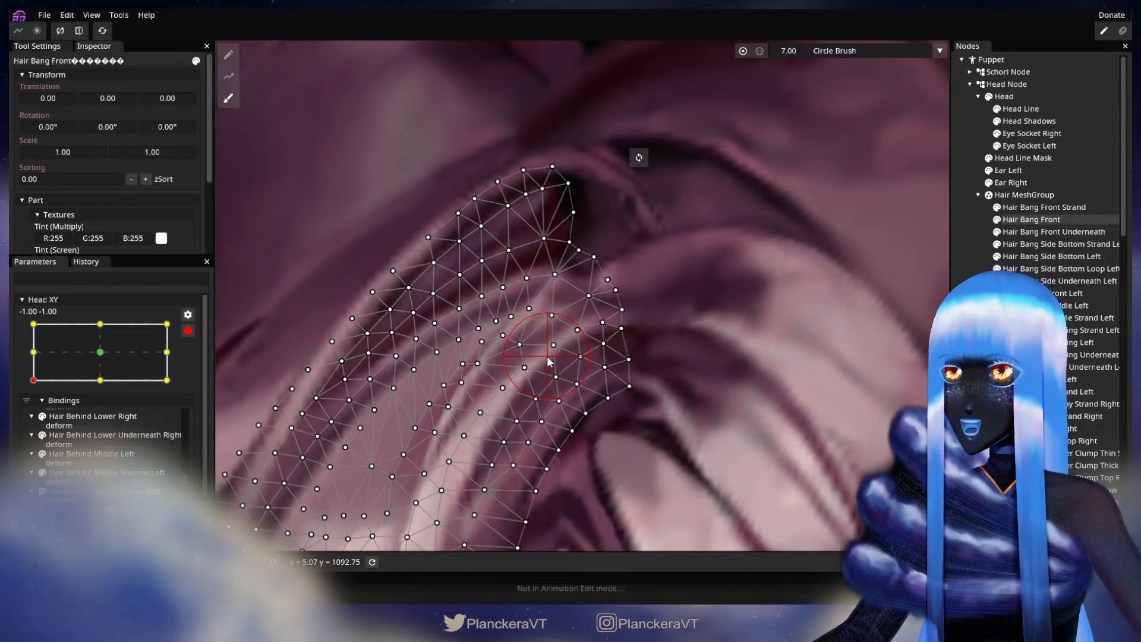
pyautogui.moveTo(533, 376); pyautogui.dragTo(536, 381)
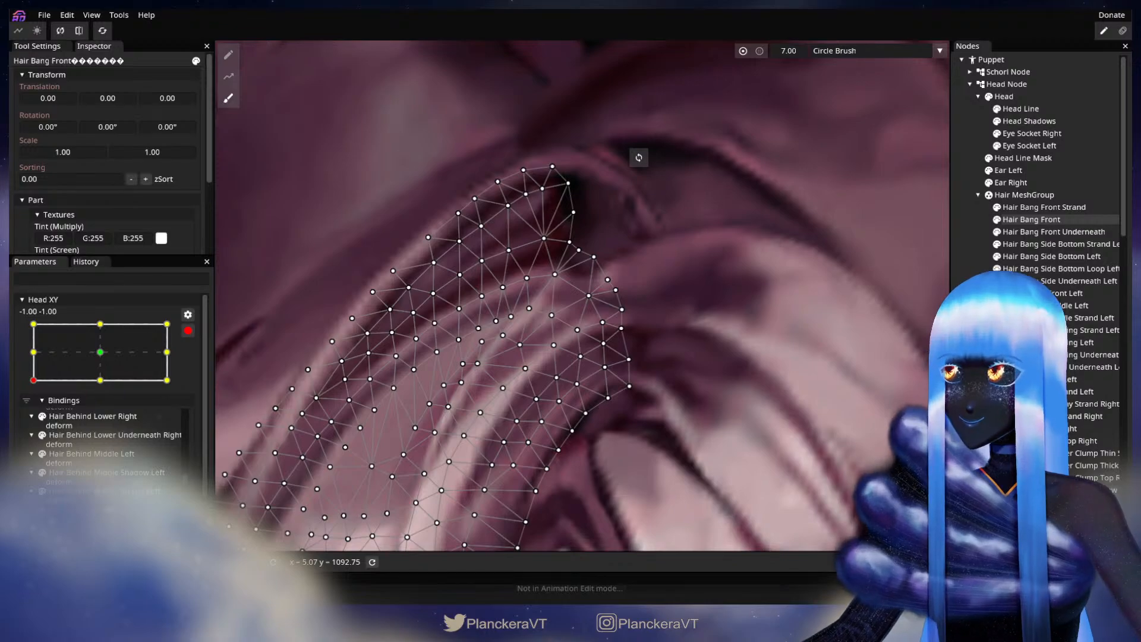
pyautogui.click(694, 430)
pyautogui.scroll(3, 701, 431)
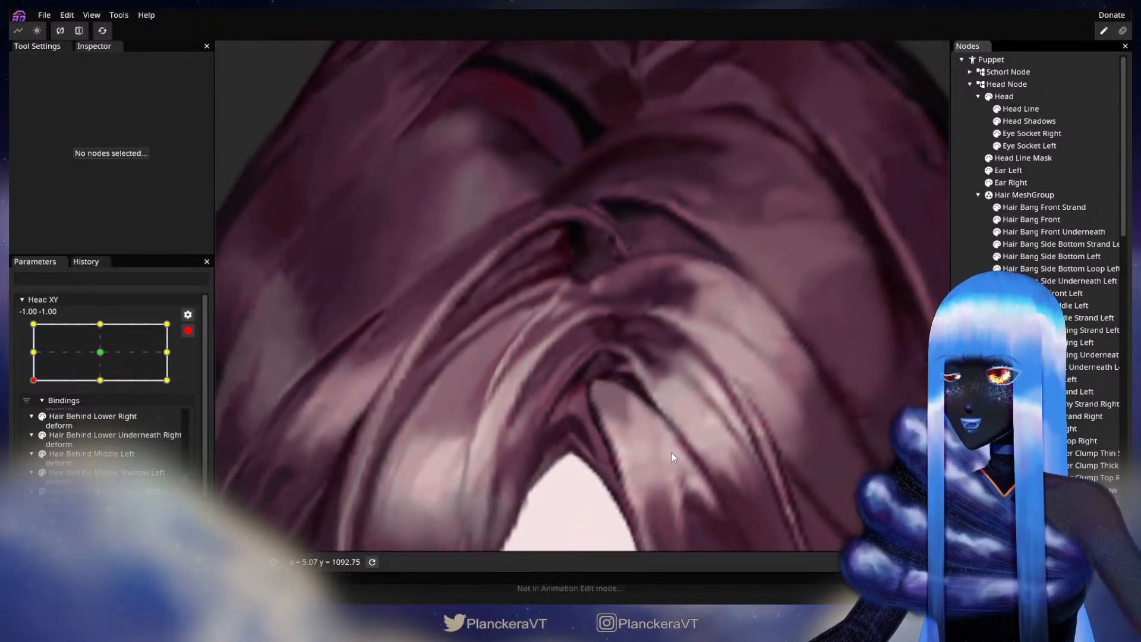
pyautogui.scroll(-5, 671, 456)
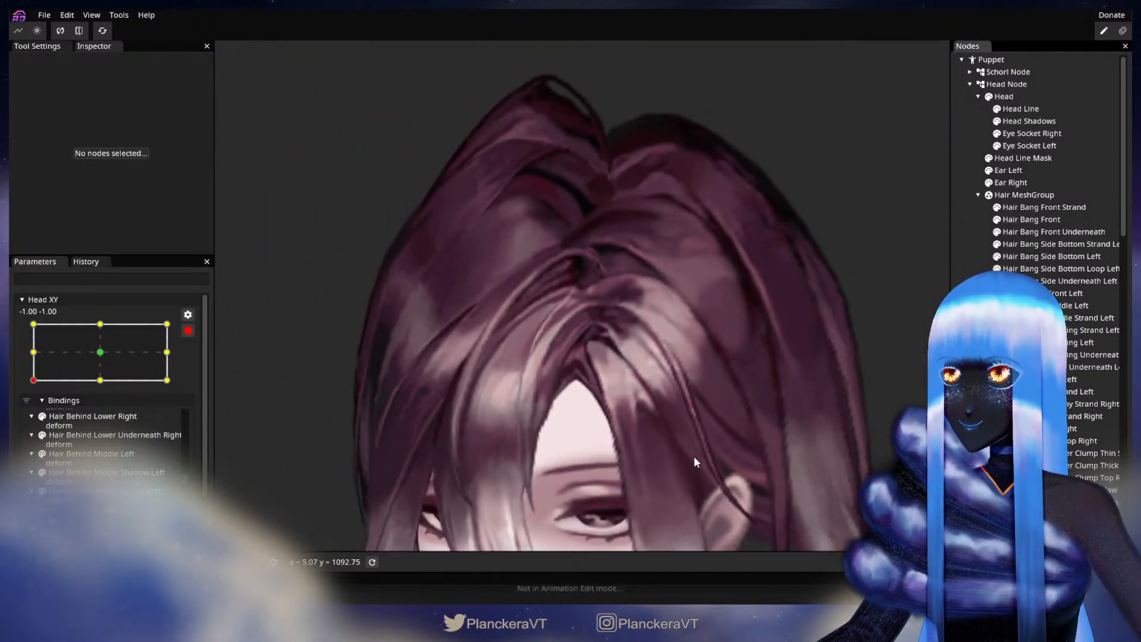
pyautogui.scroll(-4, 693, 455)
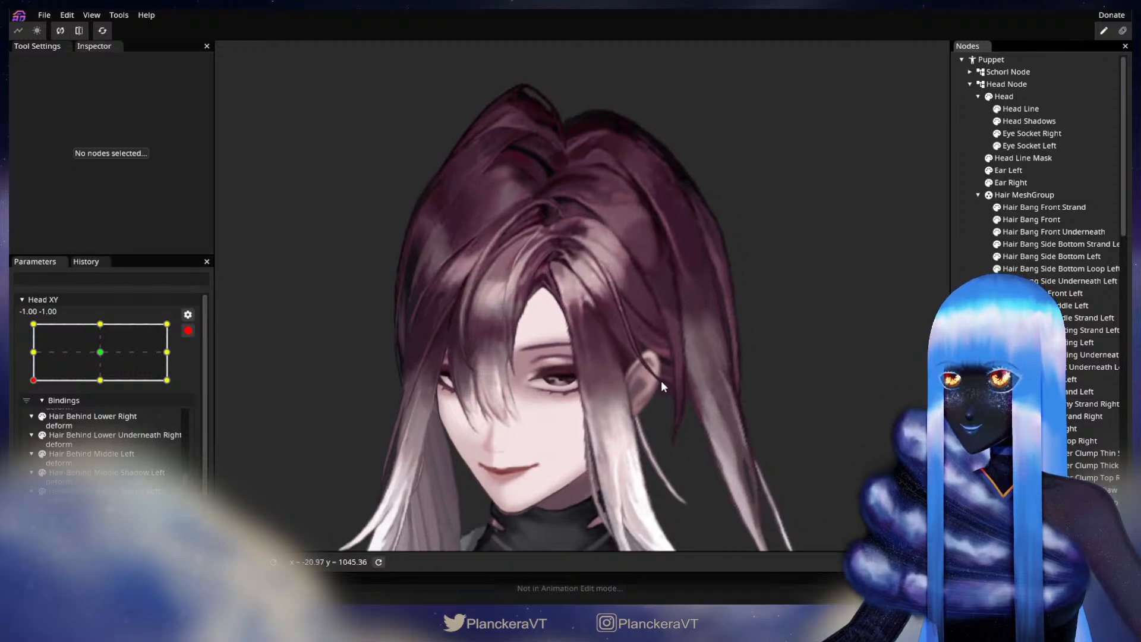
# - Disarm Head XY, preview the head movement from -1.00, -1.00 upward, and arm the parameter at the 0.00, 1.00 keypoint
pyautogui.click(188, 331)
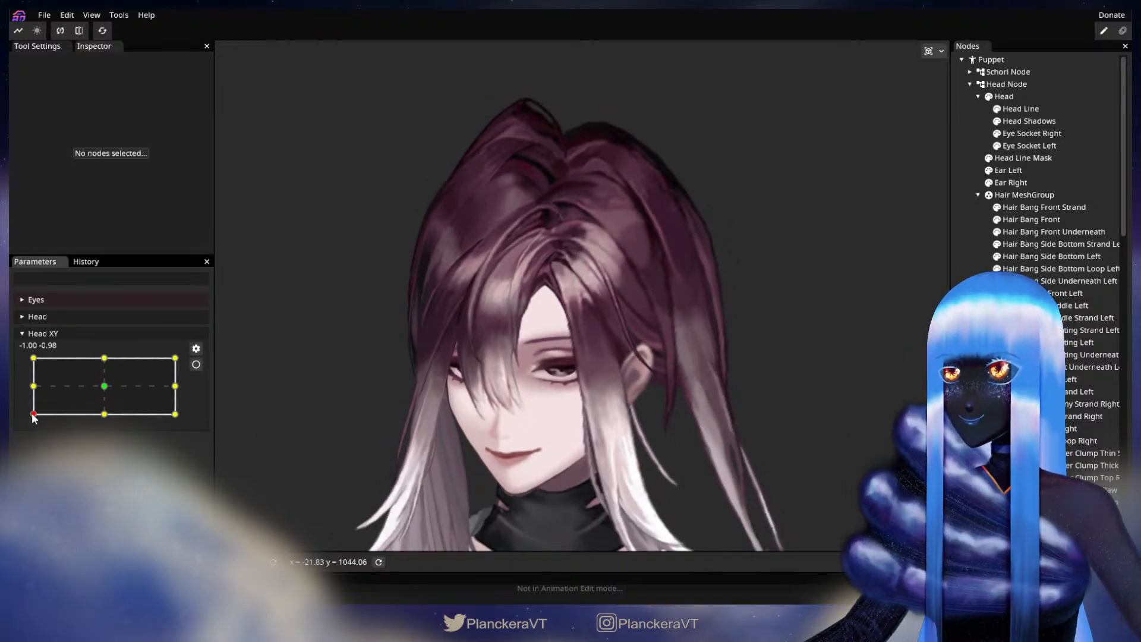
pyautogui.moveTo(33, 416)
pyautogui.mouseDown()
pyautogui.moveTo(25, 359)
pyautogui.moveTo(34, 415)
pyautogui.mouseUp()
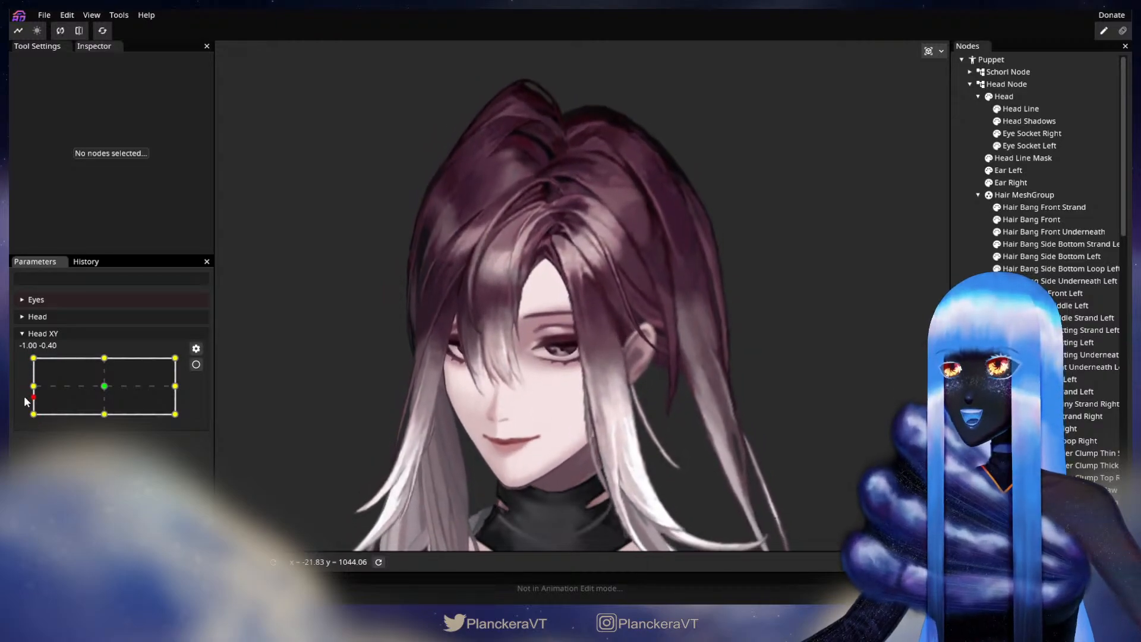
pyautogui.moveTo(26, 427); pyautogui.dragTo(103, 358)
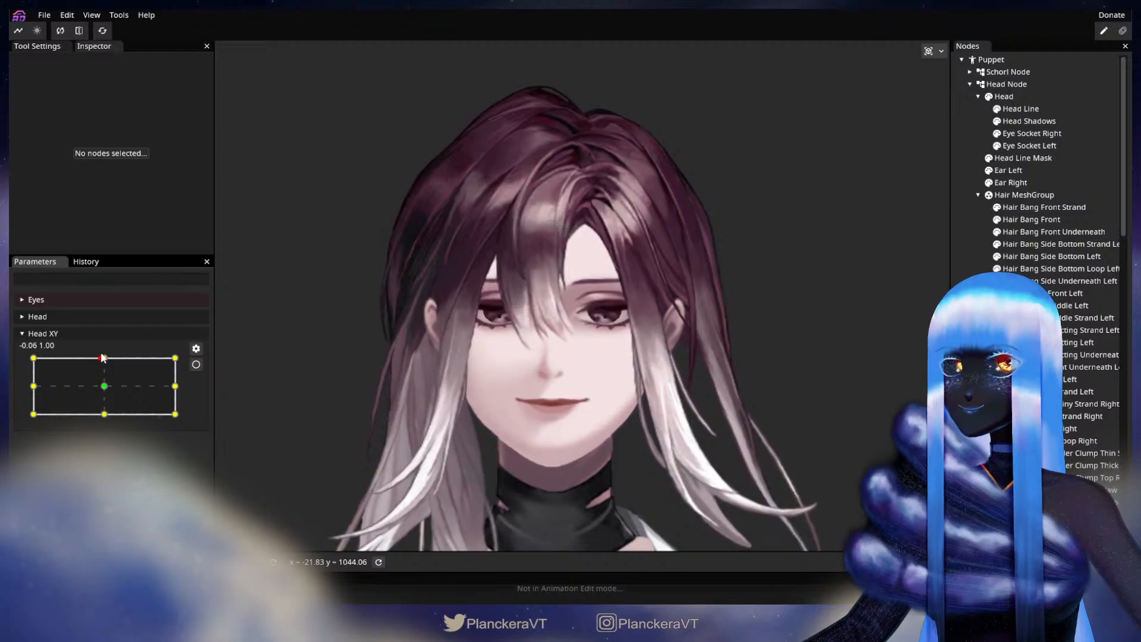
pyautogui.click(196, 364)
# - Reposition individual vertices on the parting-side edge of Hair Bang Front at Head XY 0.00, 1.00
pyautogui.scroll(5, 611, 310)
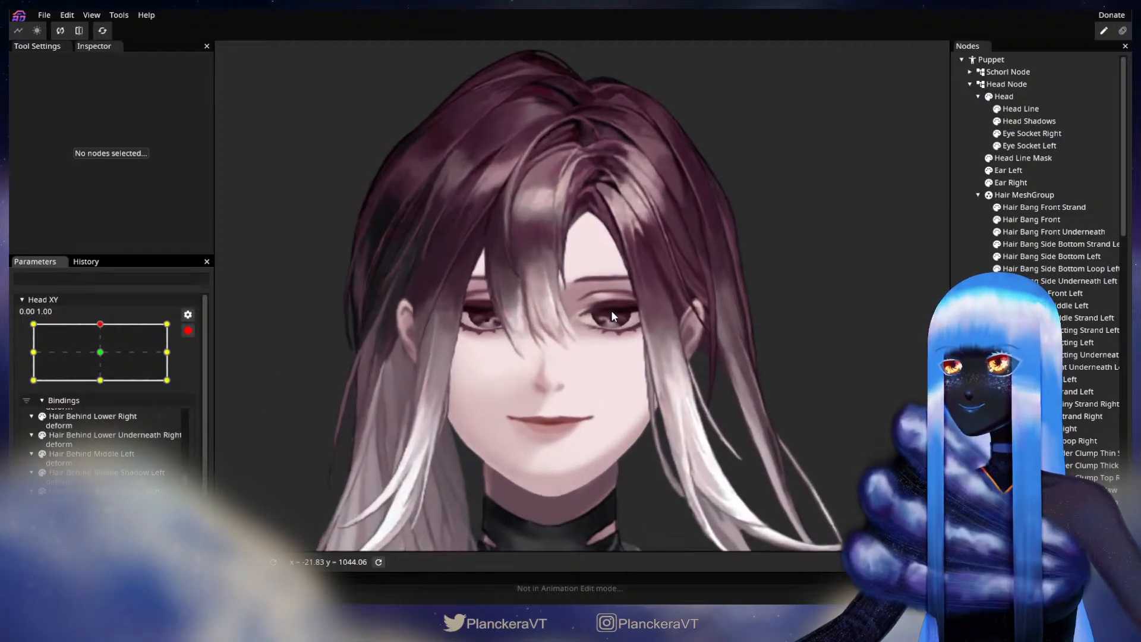
pyautogui.scroll(8, 605, 279)
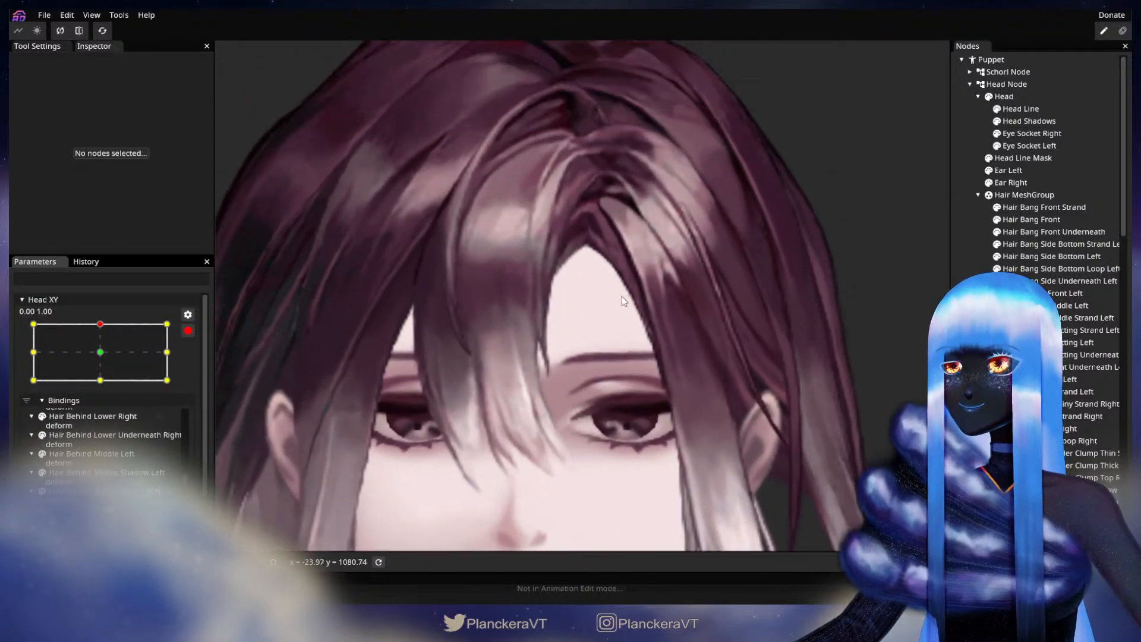
pyautogui.scroll(5, 625, 356)
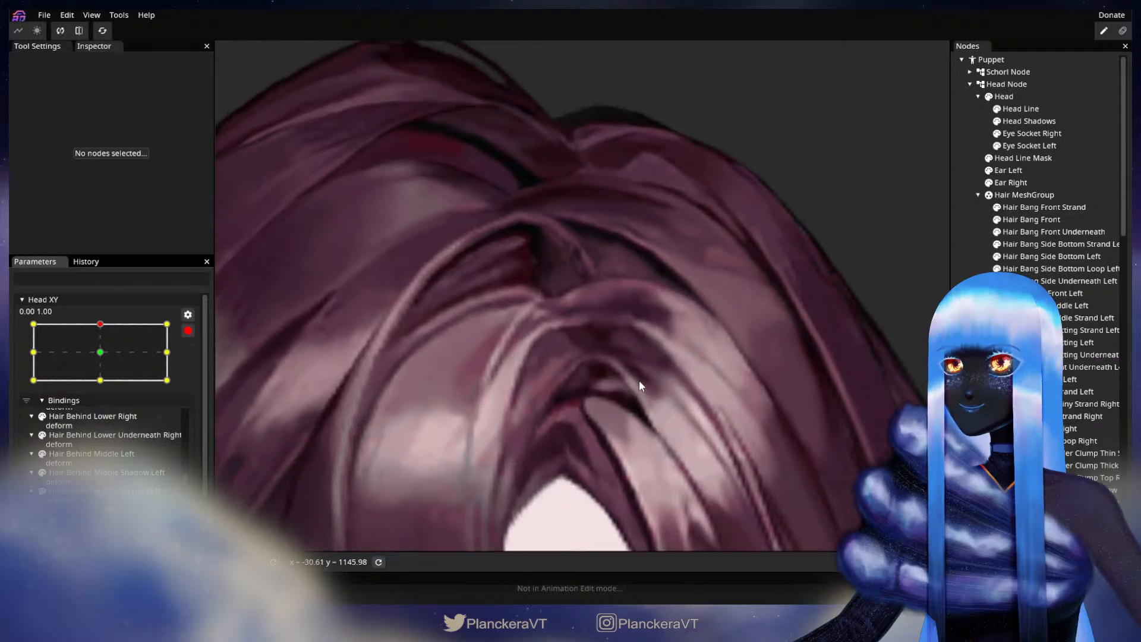
pyautogui.click(1043, 221)
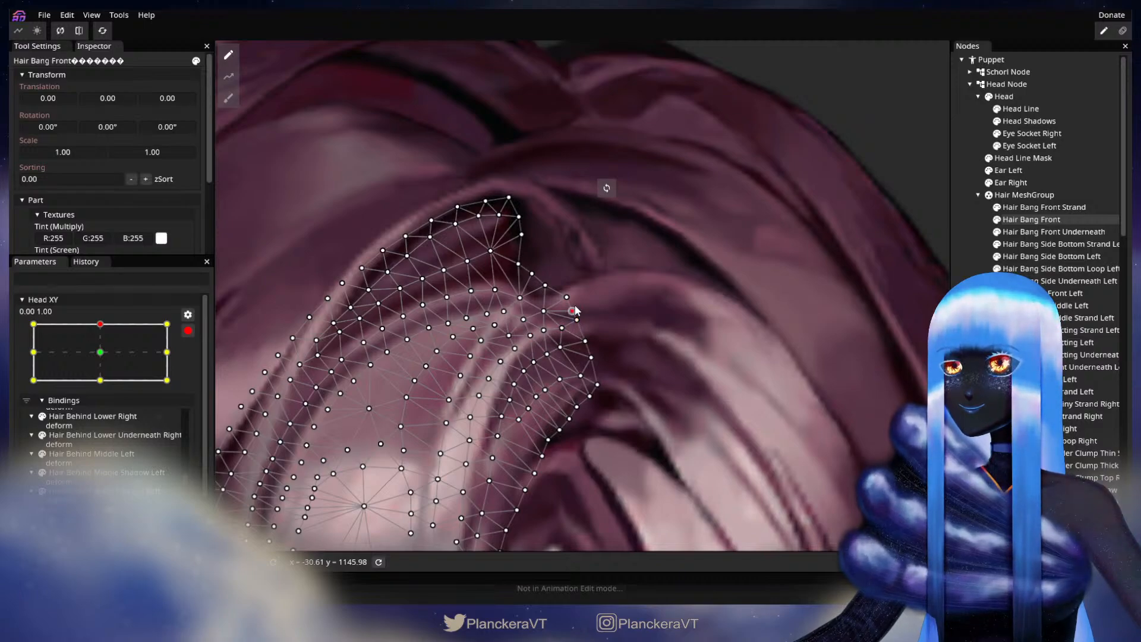
pyautogui.moveTo(571, 307); pyautogui.dragTo(571, 297)
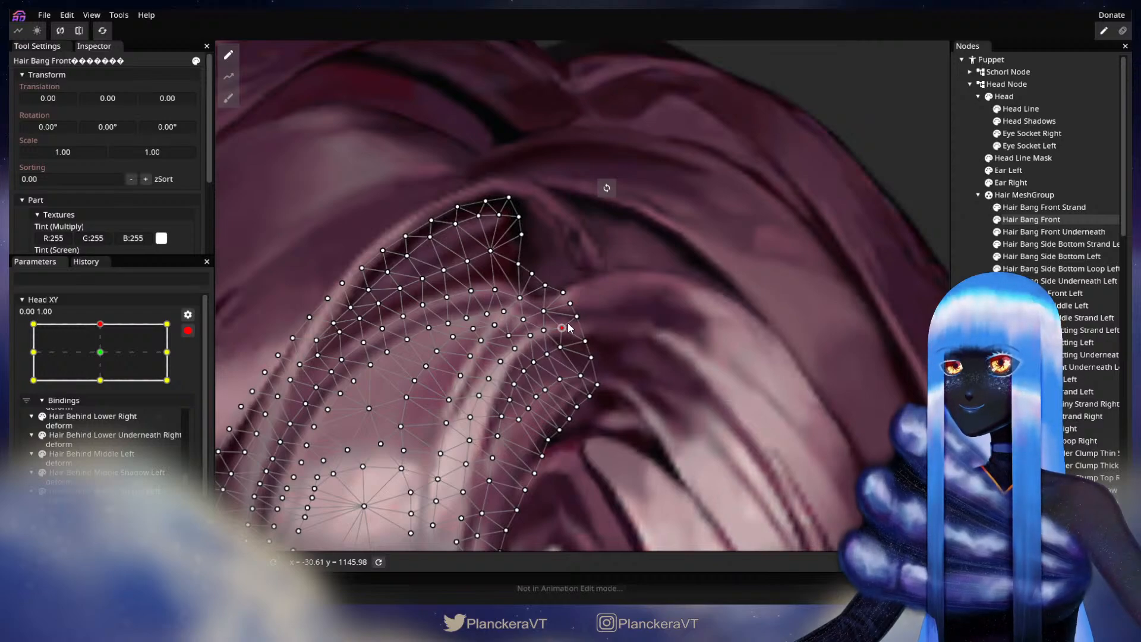
pyautogui.moveTo(567, 321); pyautogui.dragTo(566, 324)
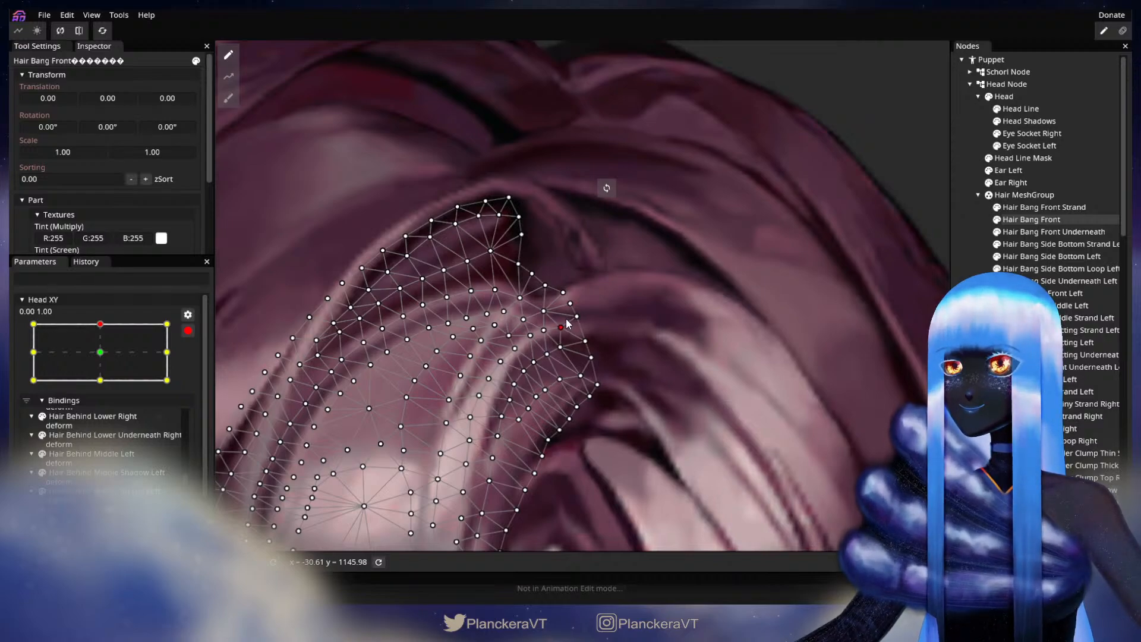
pyautogui.click(562, 346)
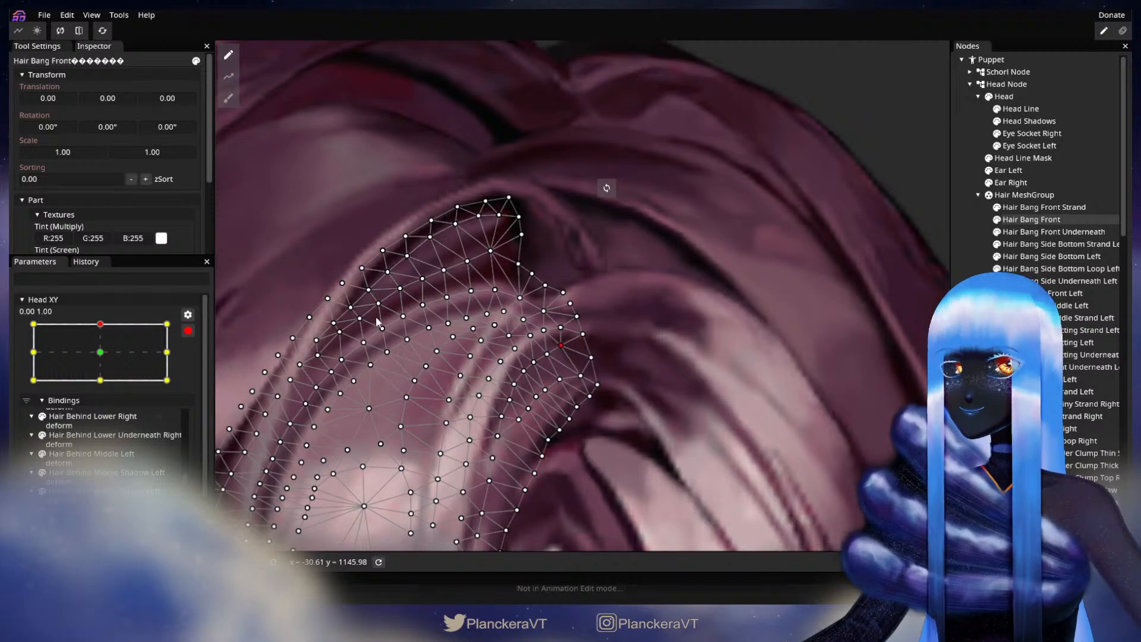
# - Adjust the parting-side vertices of Hair Side Connecting Left at Head XY 0.00, 1.00, and deselect the part
pyautogui.click(1049, 343)
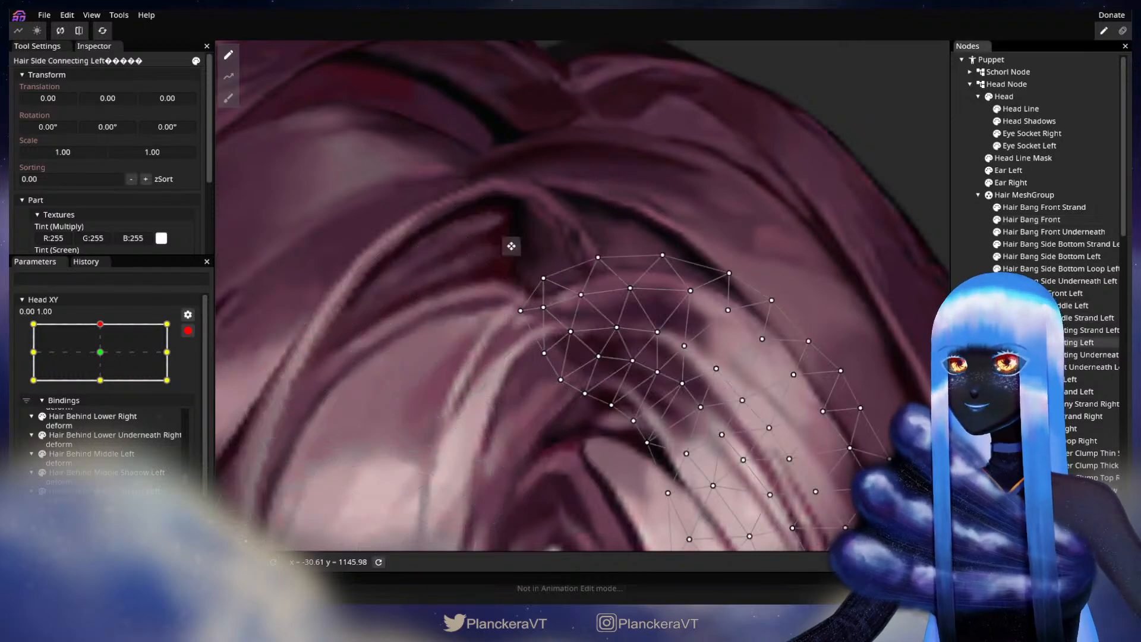
pyautogui.scroll(1, 574, 354)
pyautogui.click(567, 334)
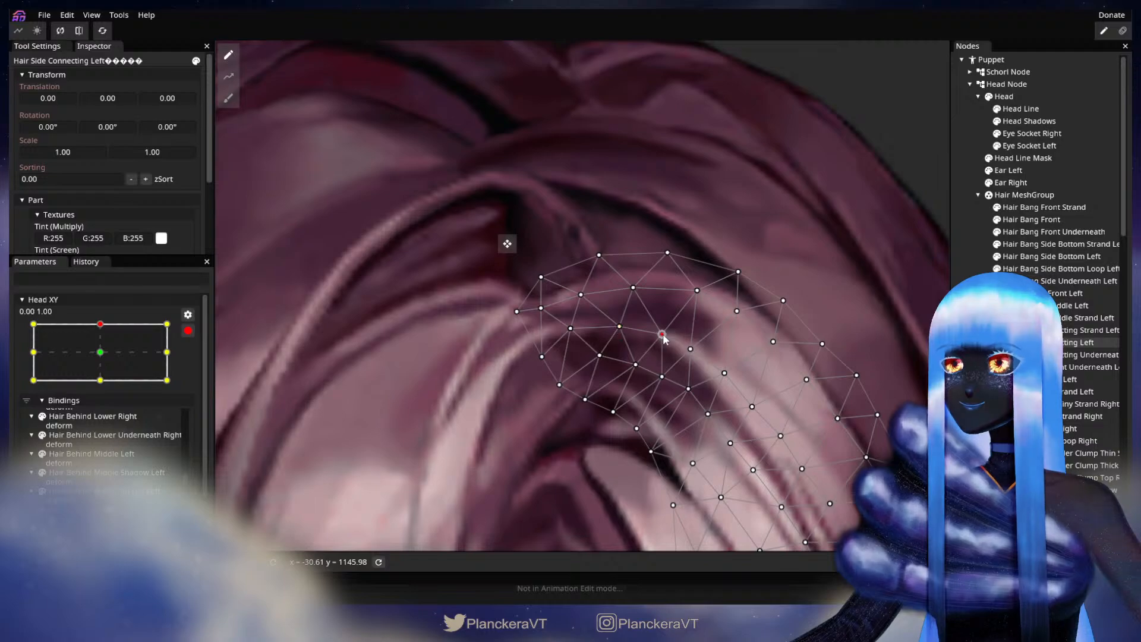
pyautogui.press('Escape')
pyautogui.scroll(-3, 719, 380)
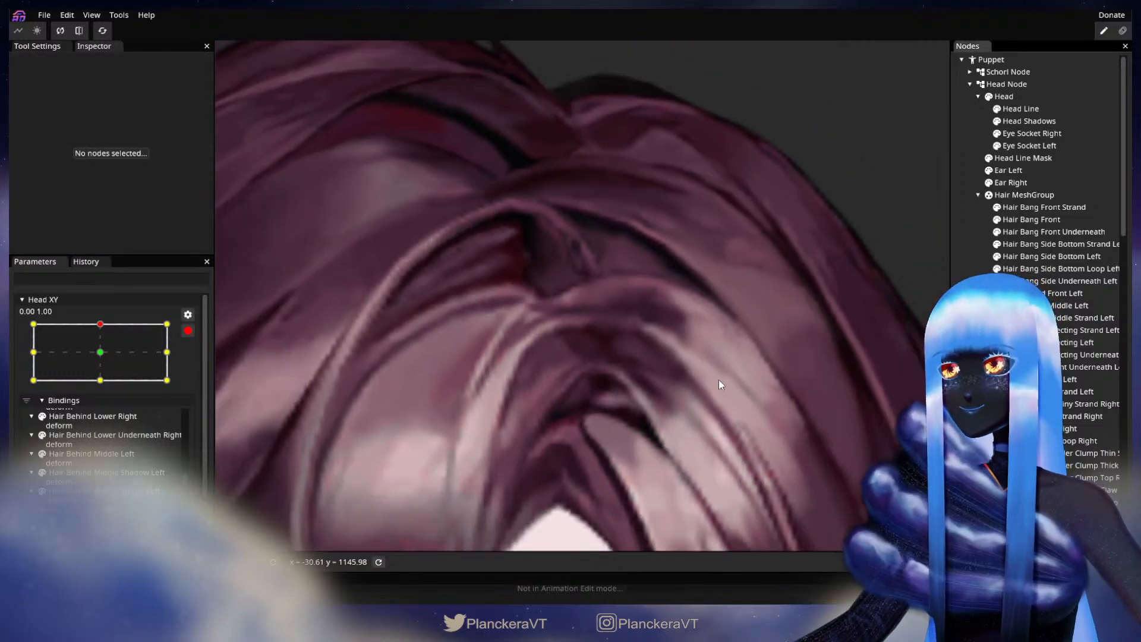
pyautogui.scroll(-5, 725, 375)
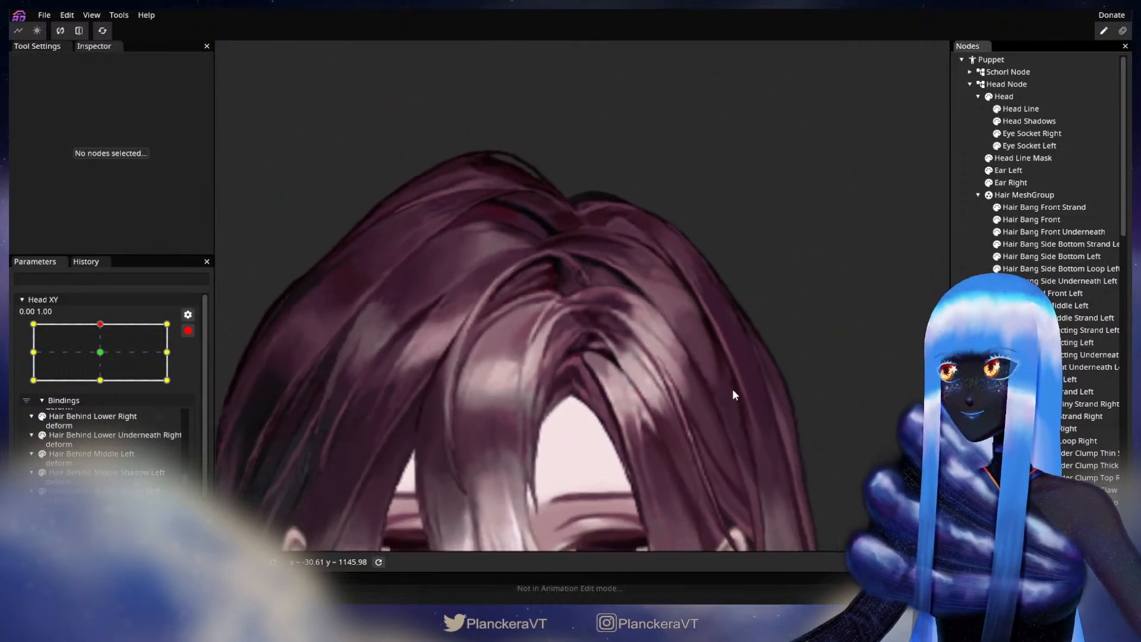
pyautogui.scroll(-5, 735, 388)
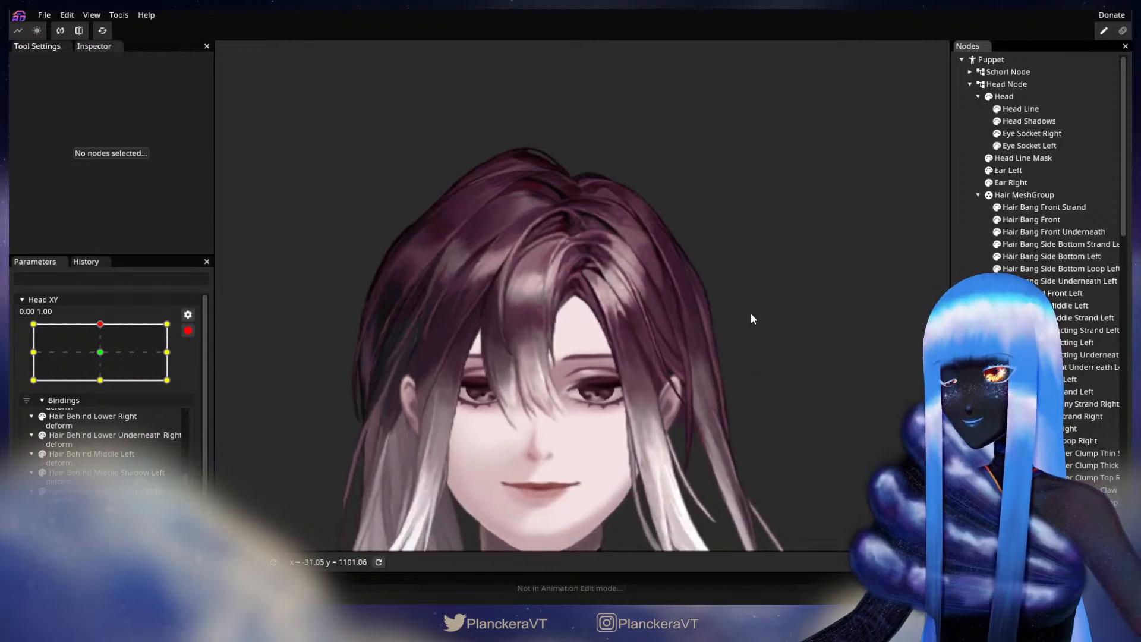
# - Preview the disarmed head between Head XY 1.00, 1.00 and the lower keypoints, and arm the parameter at 0.00, -1.00
pyautogui.scroll(3, 182, 344)
pyautogui.moveTo(104, 361); pyautogui.dragTo(189, 343)
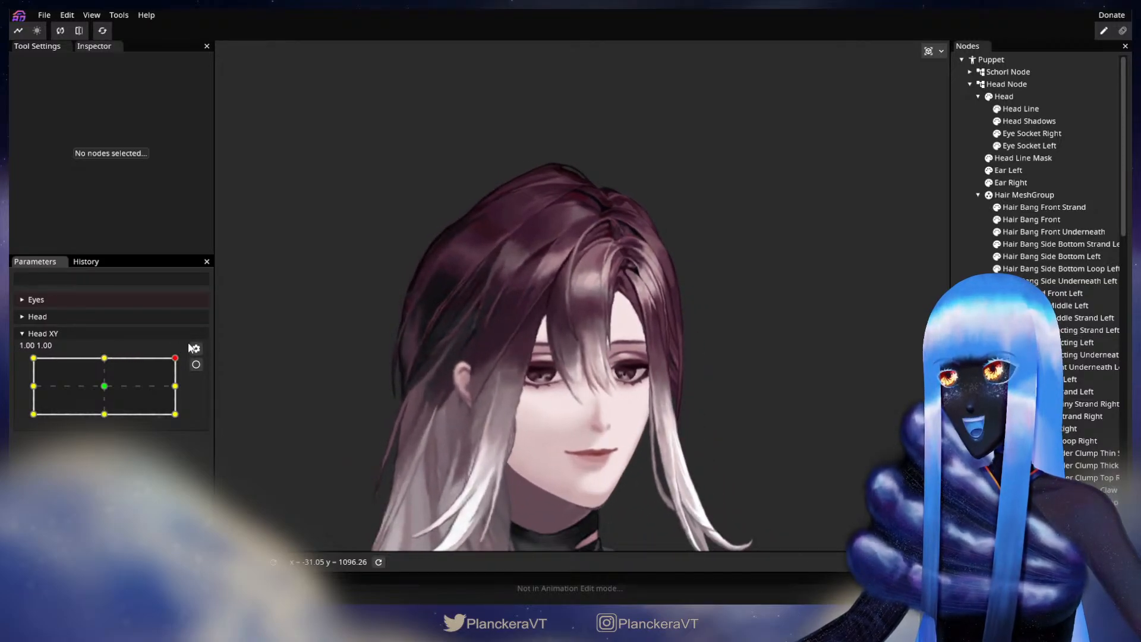
pyautogui.moveTo(662, 380); pyautogui.dragTo(610, 296)
pyautogui.scroll(-2, 607, 342)
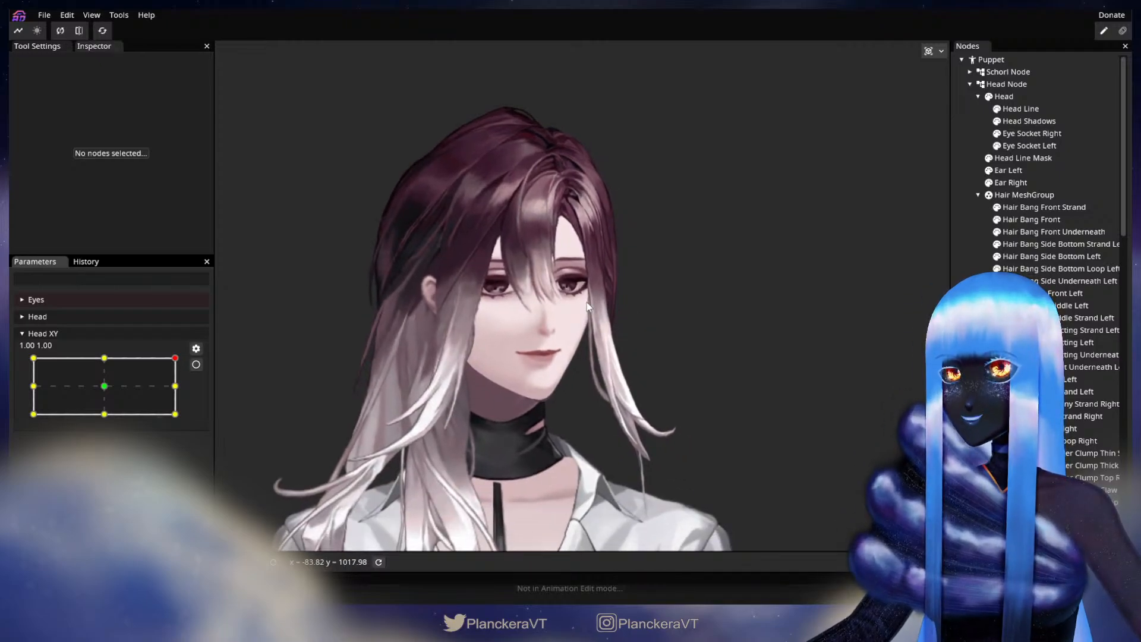
pyautogui.moveTo(156, 355); pyautogui.dragTo(33, 421)
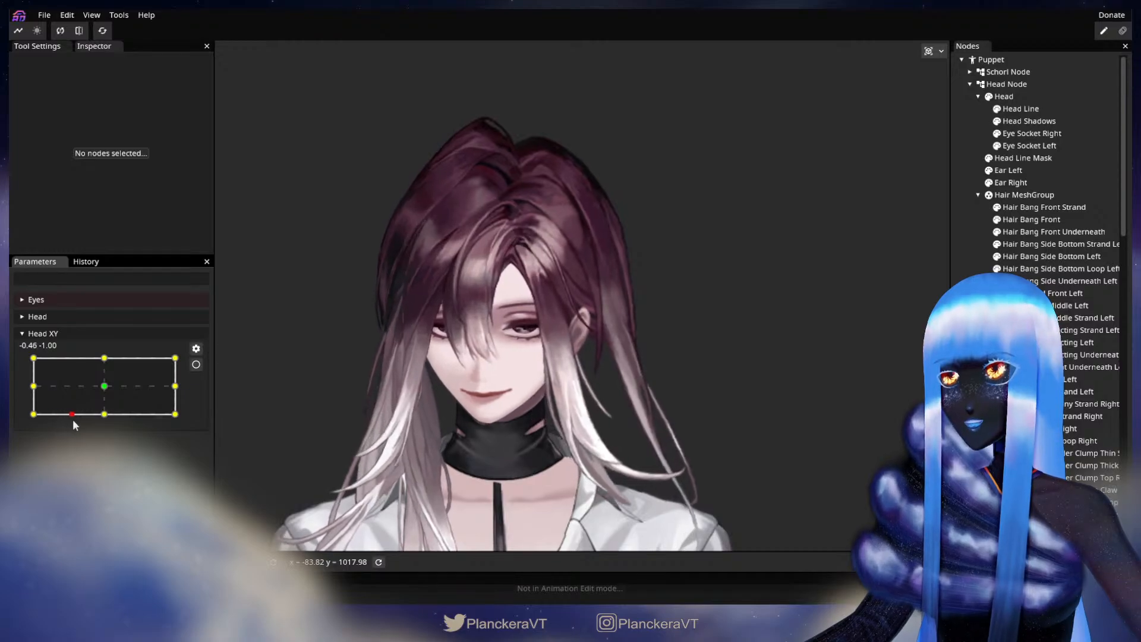
pyautogui.moveTo(41, 416); pyautogui.dragTo(105, 419)
pyautogui.click(196, 364)
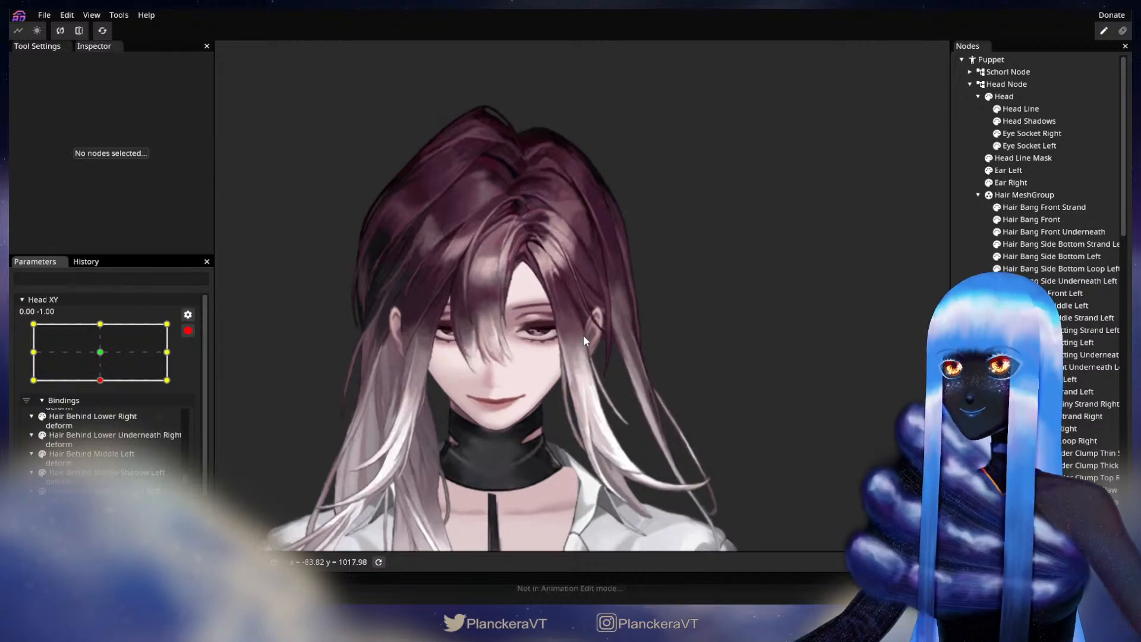
# - Deform Hair Side Connecting Left and Hair Bang Front together at the parting with the 11.00 Circle Brush at Head XY 0.00, -1.00, and deselect both
pyautogui.scroll(5, 583, 330)
pyautogui.scroll(5, 641, 373)
pyautogui.scroll(5, 702, 386)
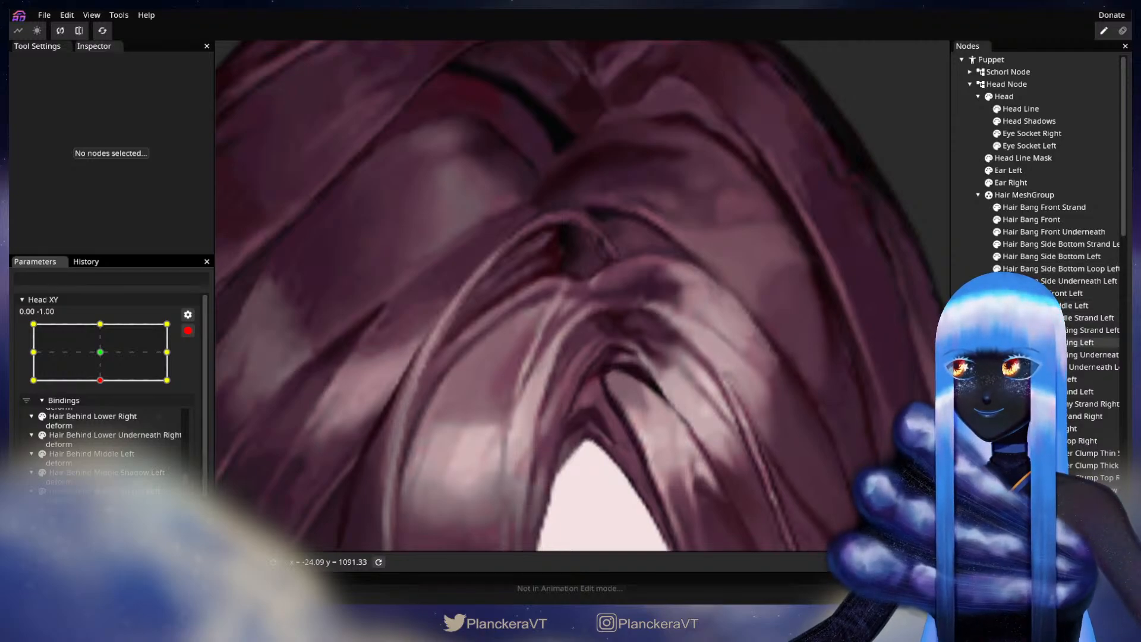
pyautogui.click(1034, 342)
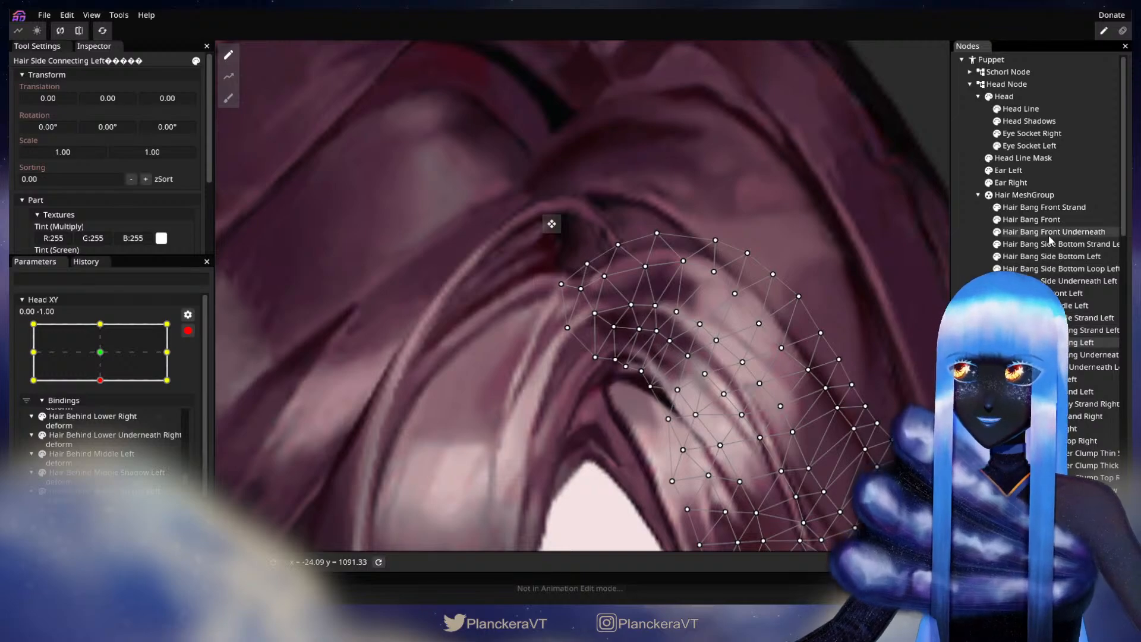
pyautogui.keyDown('ctrl'); pyautogui.click(1037, 220); pyautogui.keyUp('ctrl')
pyautogui.click(228, 99)
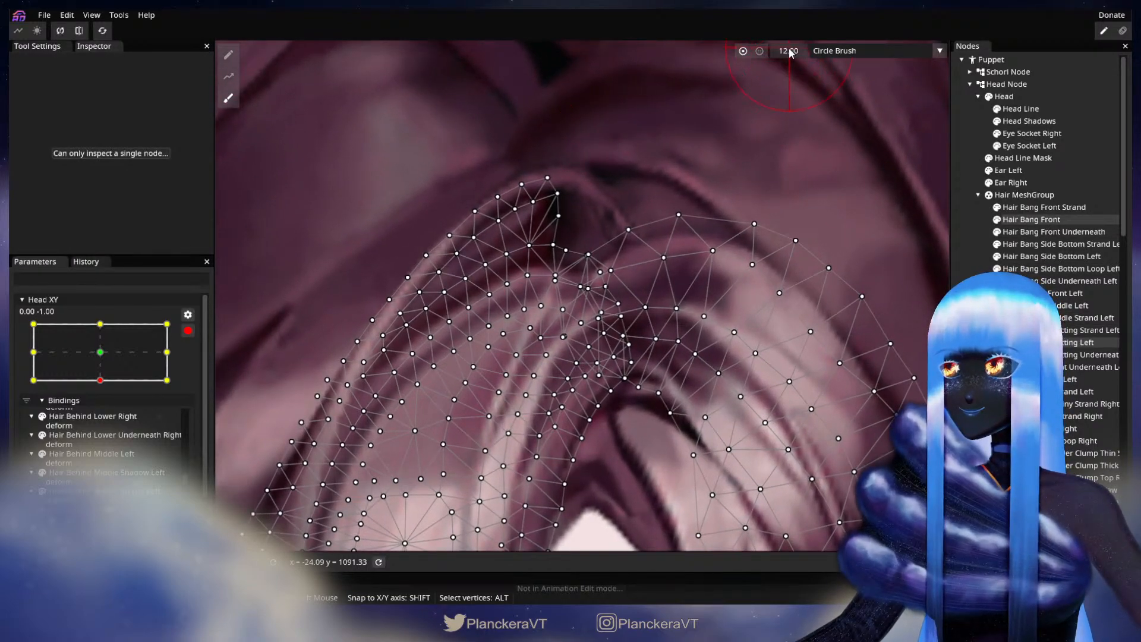
pyautogui.moveTo(622, 315); pyautogui.dragTo(682, 321)
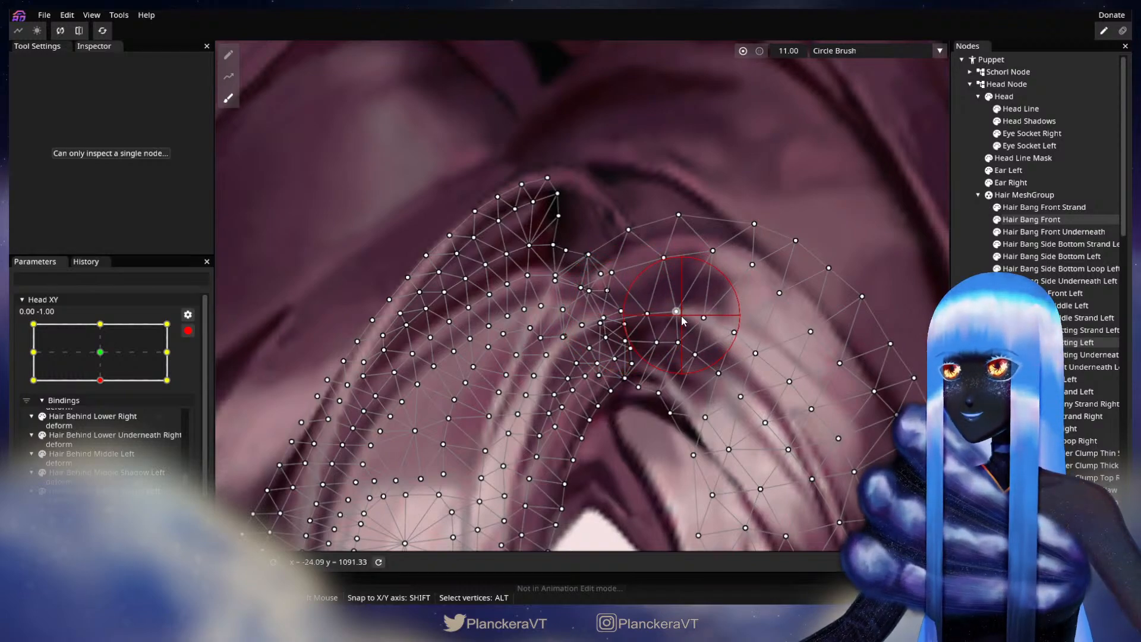
pyautogui.click(963, 275)
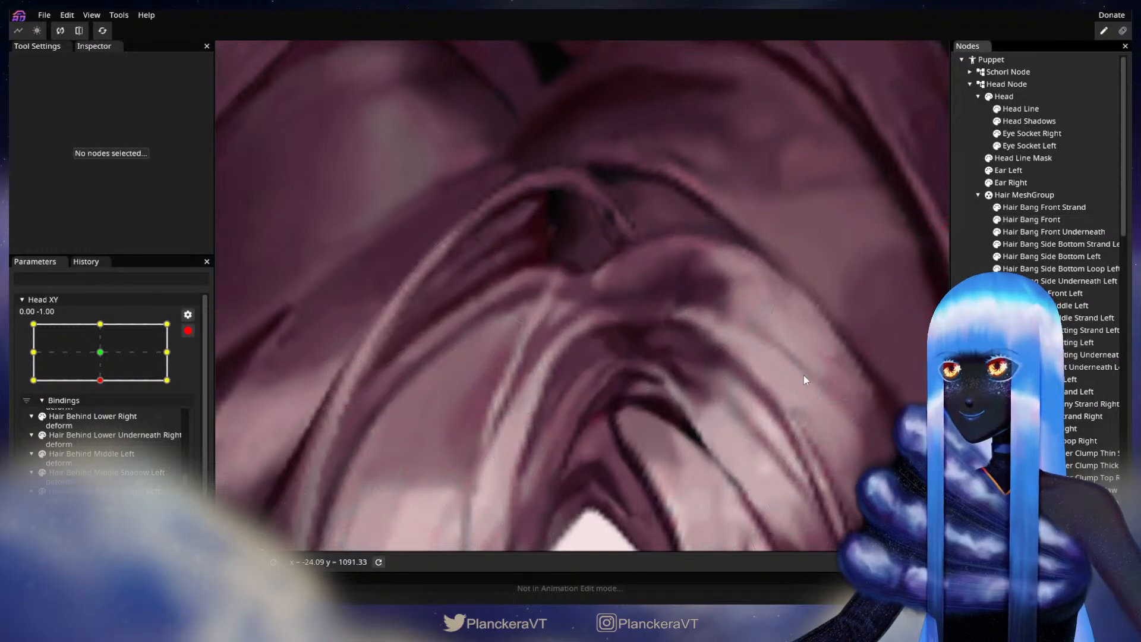
pyautogui.scroll(-3, 743, 373)
pyautogui.scroll(-5, 746, 376)
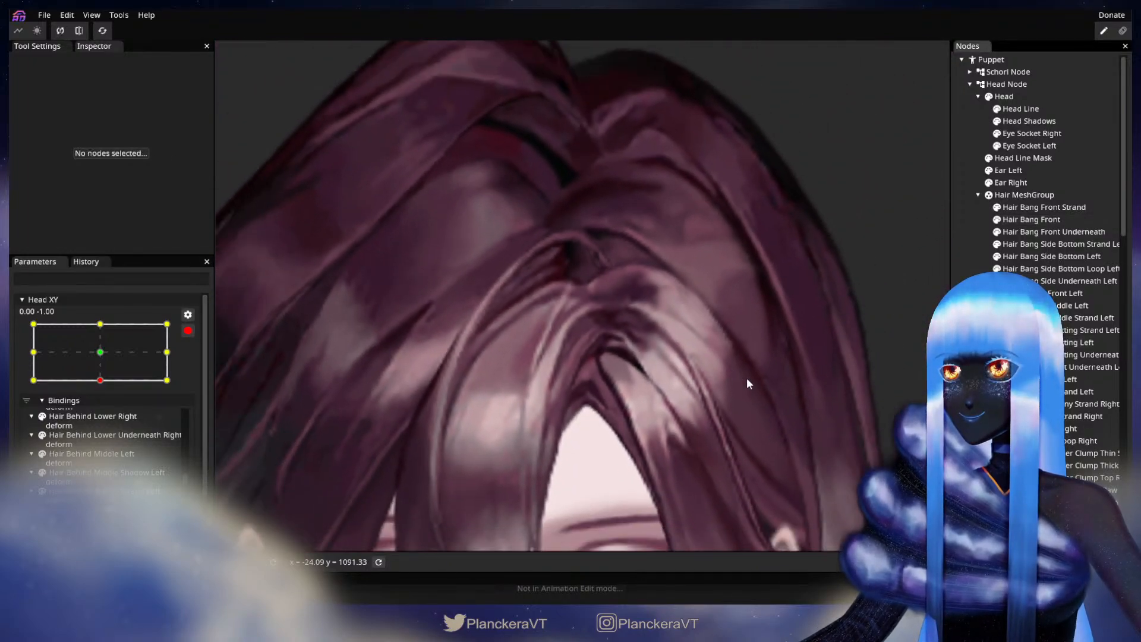
# - Preview the disarmed head around Head XY 0.00, -1.00, and re-arm the parameter at that keypoint
pyautogui.scroll(-4, 744, 377)
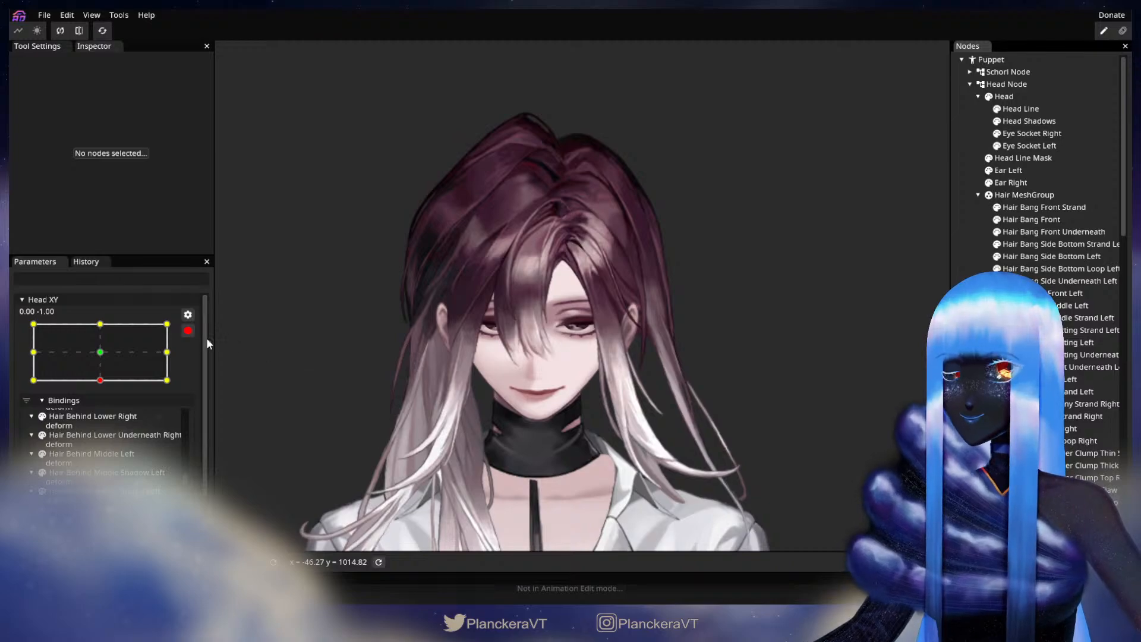
pyautogui.click(188, 330)
pyautogui.moveTo(104, 414)
pyautogui.mouseDown()
pyautogui.moveTo(23, 415)
pyautogui.moveTo(118, 429)
pyautogui.moveTo(34, 419)
pyautogui.moveTo(104, 423)
pyautogui.mouseUp()
pyautogui.click(196, 365)
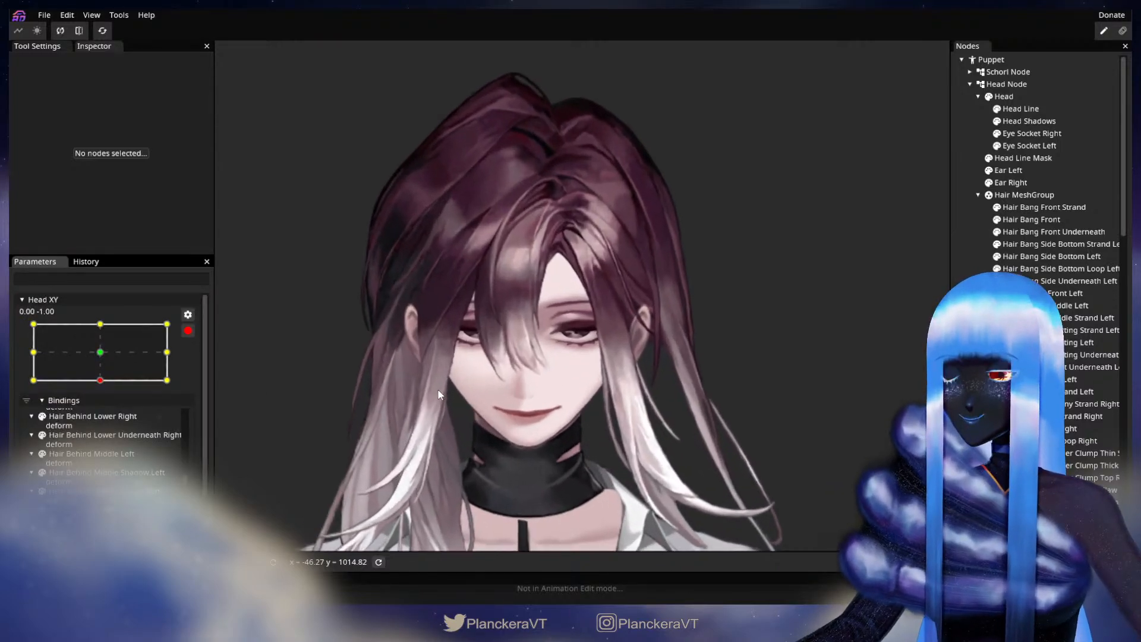
# - Adjust parting-side vertices of Hair Bang Front and Hair Side Connecting Left at Head XY 0.00, -1.00, and deselect the part
pyautogui.scroll(6, 439, 395)
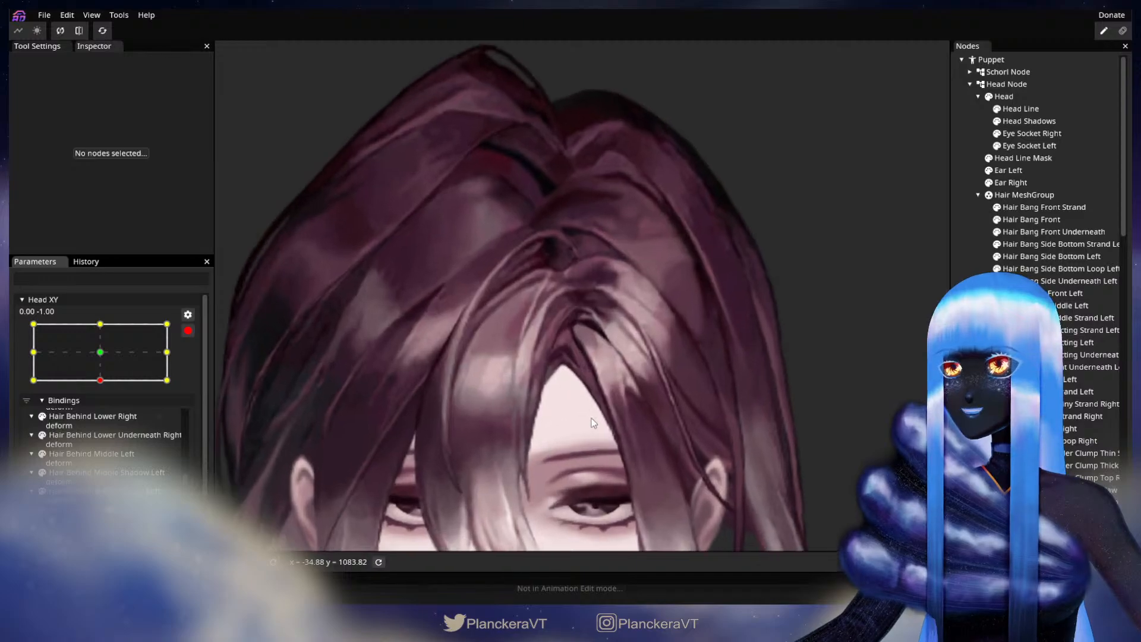
pyautogui.scroll(6, 591, 418)
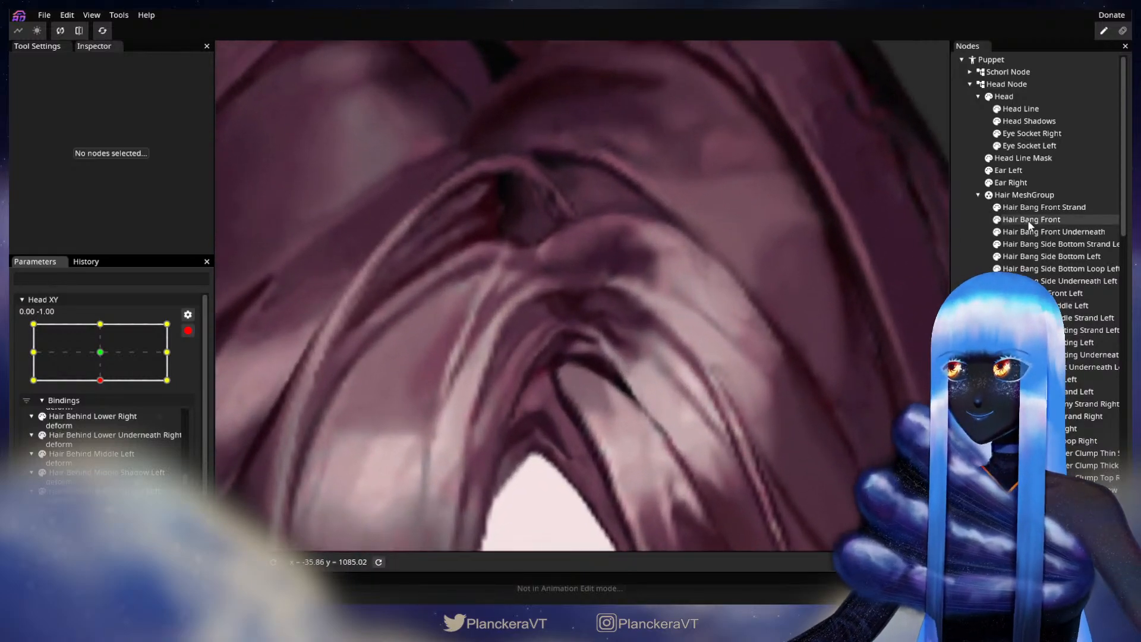
pyautogui.click(498, 319)
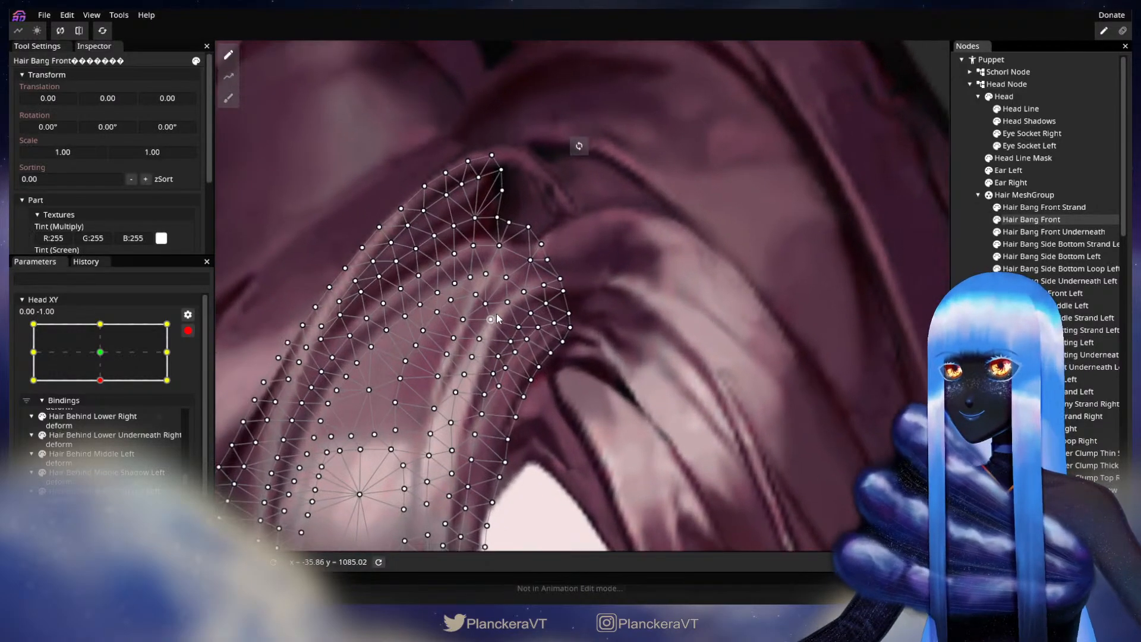
pyautogui.scroll(1, 559, 284)
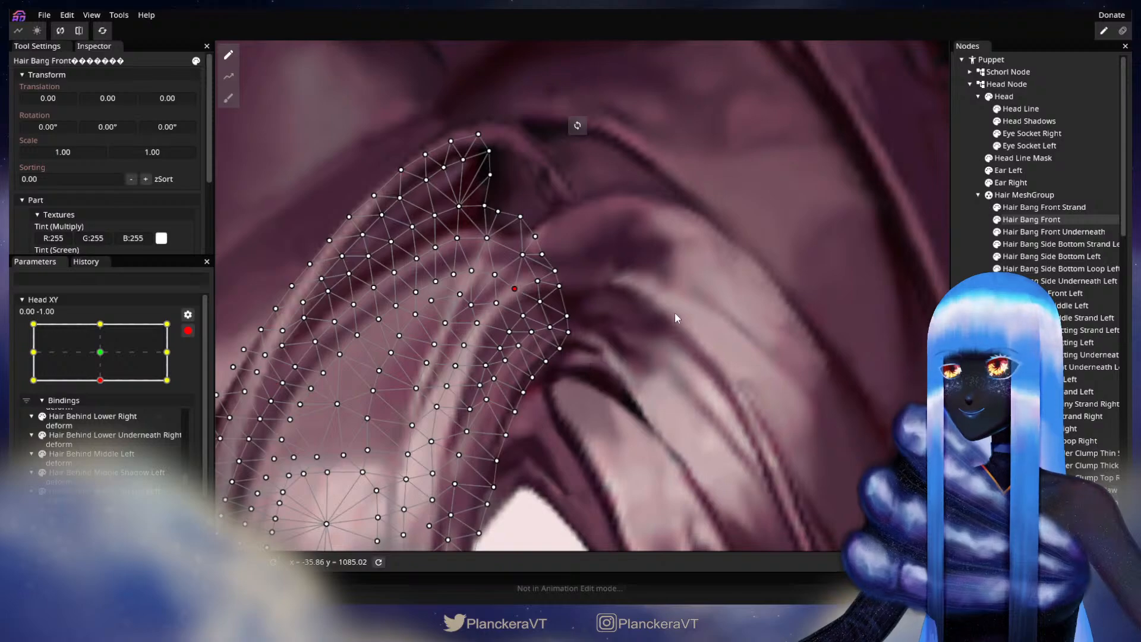
pyautogui.click(1079, 342)
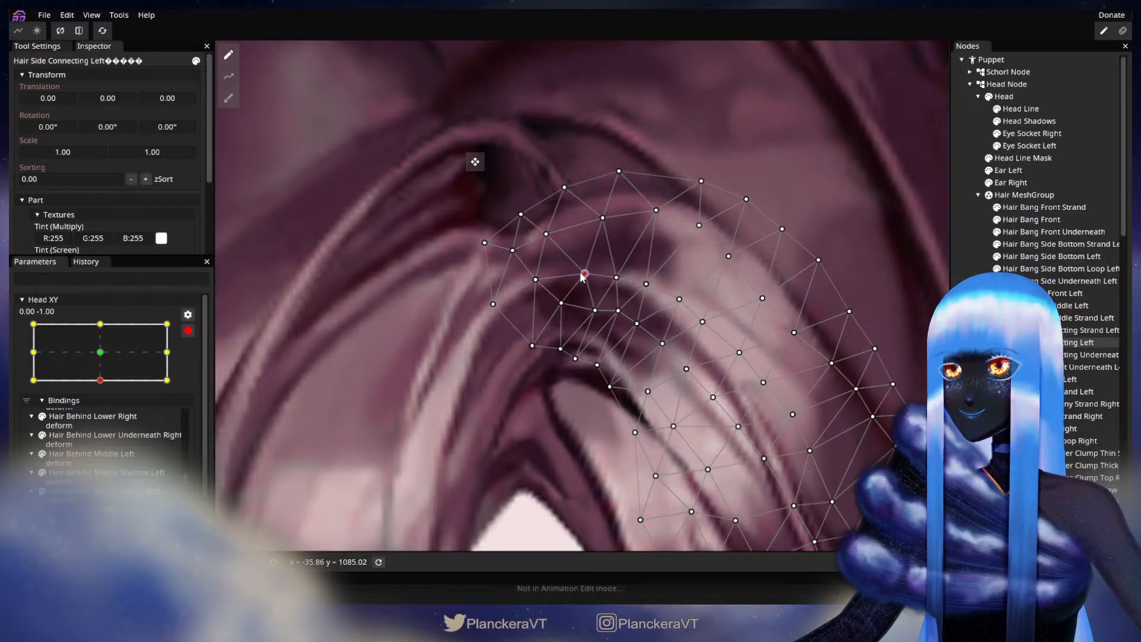
pyautogui.click(830, 454)
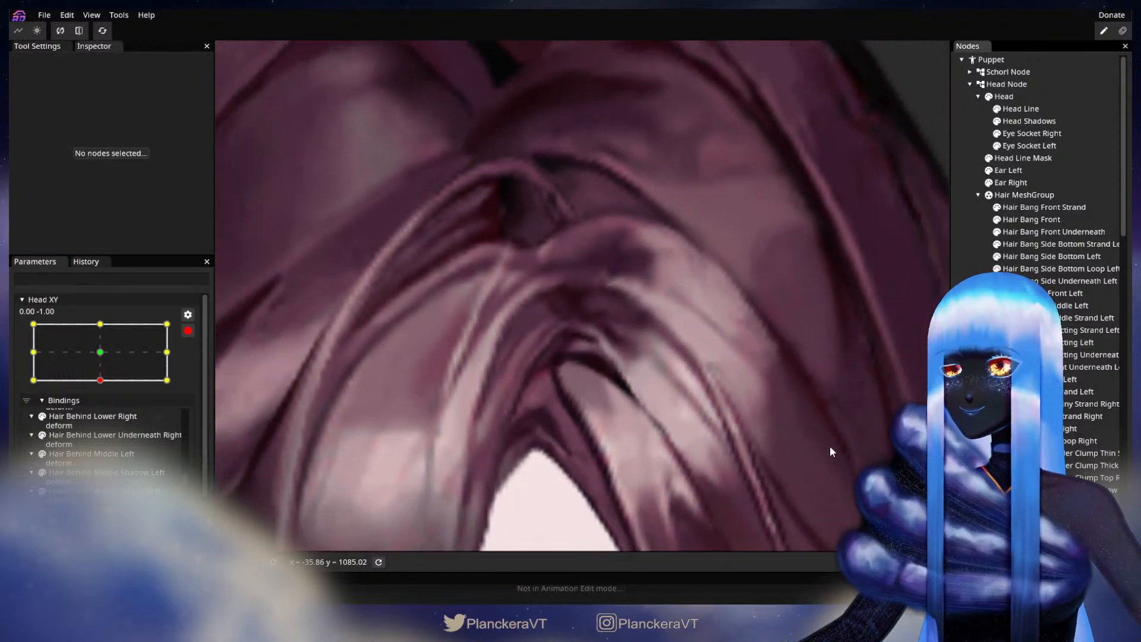
# - Preview the disarmed head turning from Head XY 0.00, -1.00 toward the -1.00 side, and arm the parameter at -1.00, -1.00
pyautogui.scroll(-6, 842, 438)
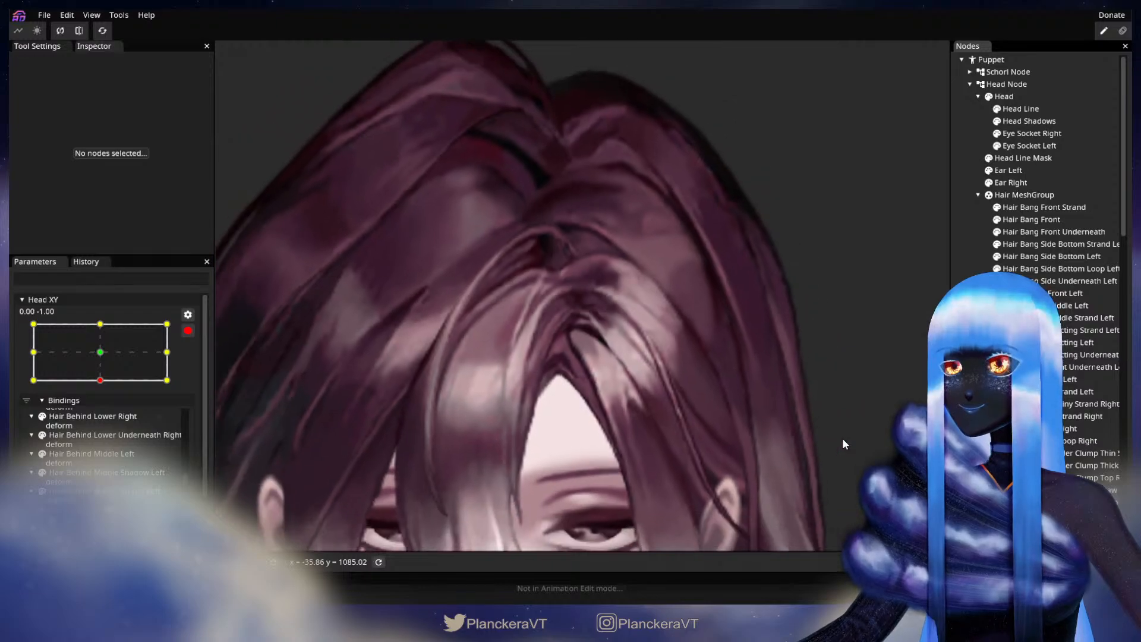
pyautogui.scroll(-4, 842, 440)
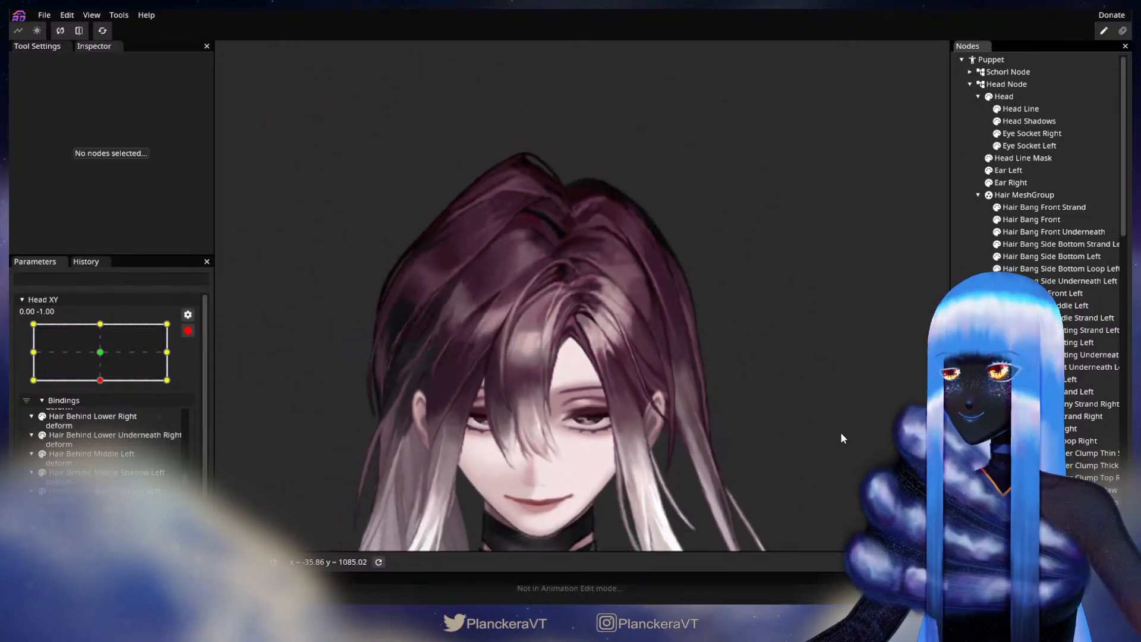
pyautogui.scroll(-1, 808, 416)
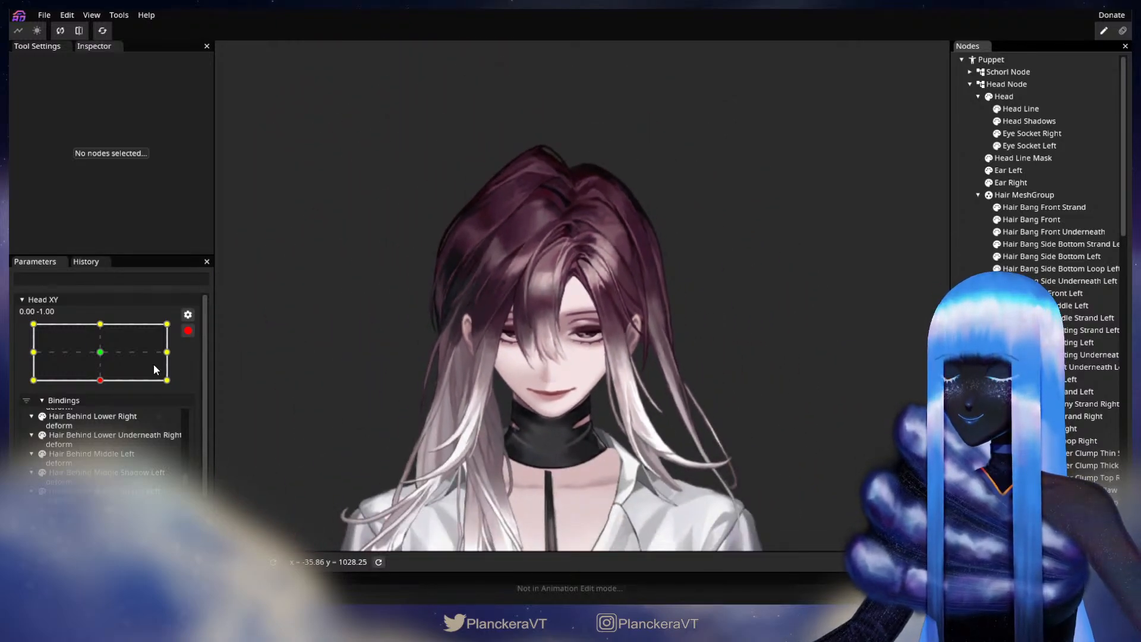
pyautogui.click(188, 330)
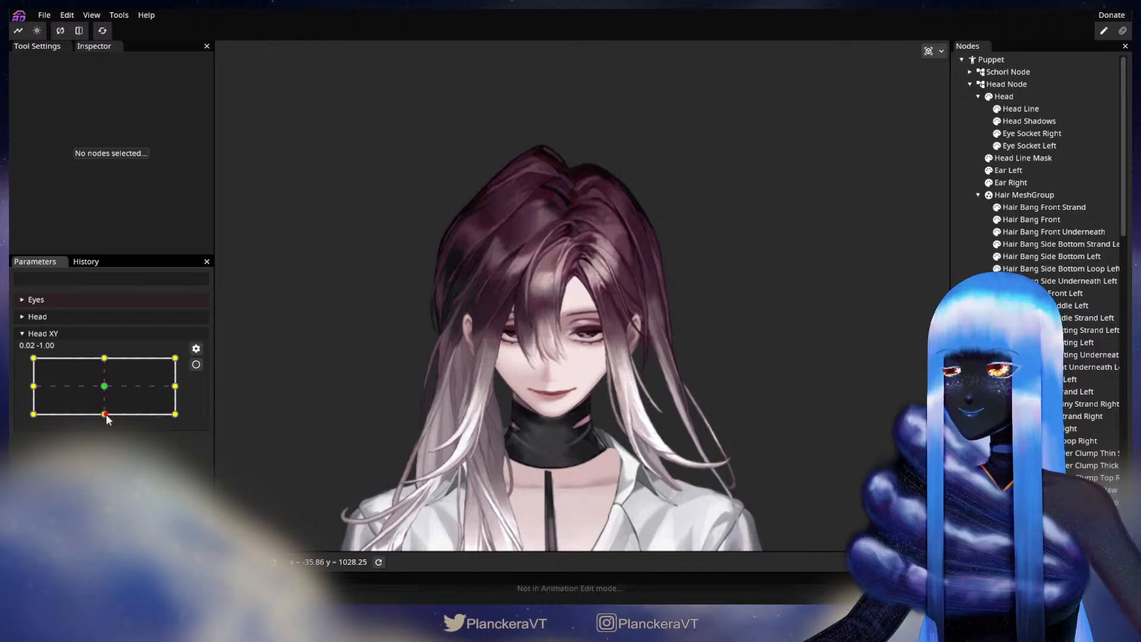
pyautogui.moveTo(107, 420); pyautogui.dragTo(31, 387)
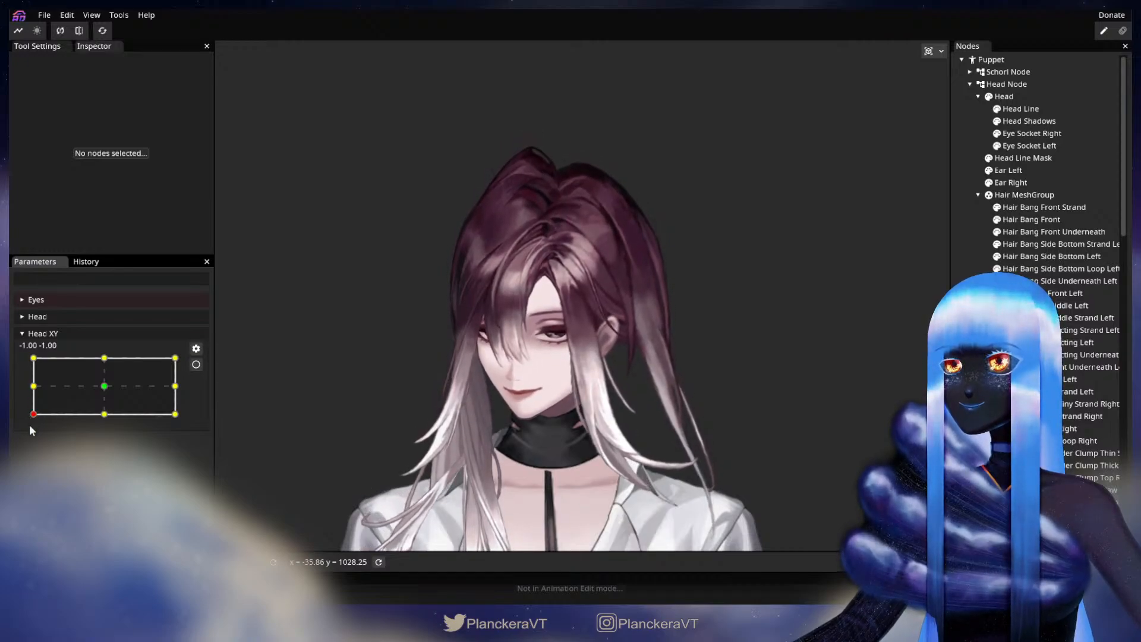
pyautogui.moveTo(104, 422); pyautogui.dragTo(44, 422)
pyautogui.click(196, 364)
# - Deform the parting end of Hair Behind Front Left with a 47.00 Circle Brush at Head XY -1.00, -1.00, and deselect it
pyautogui.scroll(5, 464, 423)
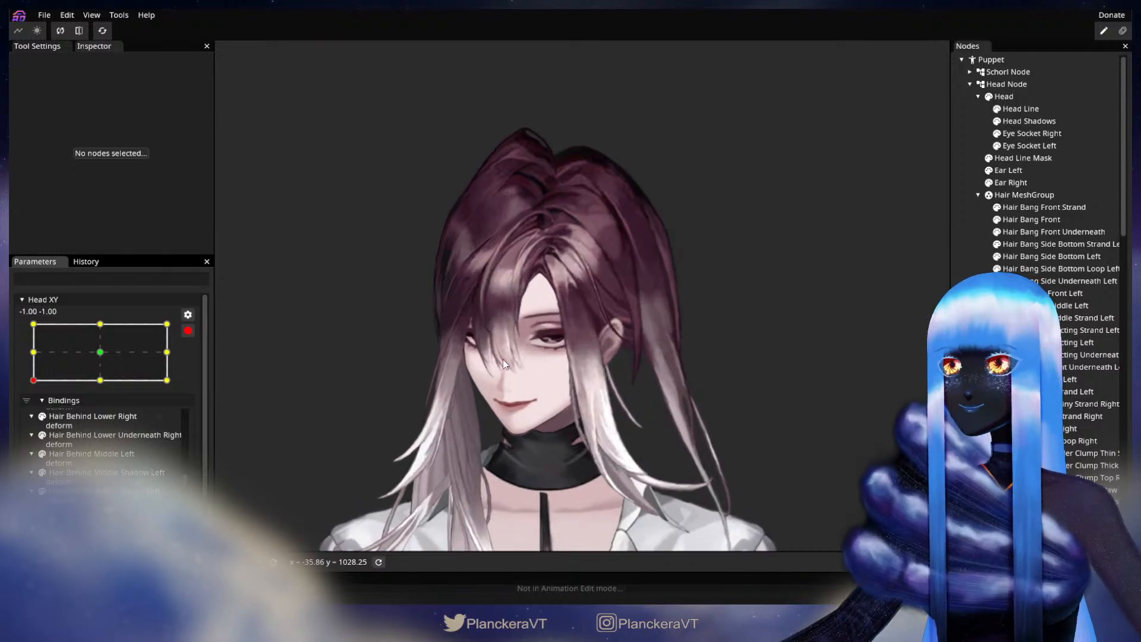
pyautogui.scroll(5, 792, 367)
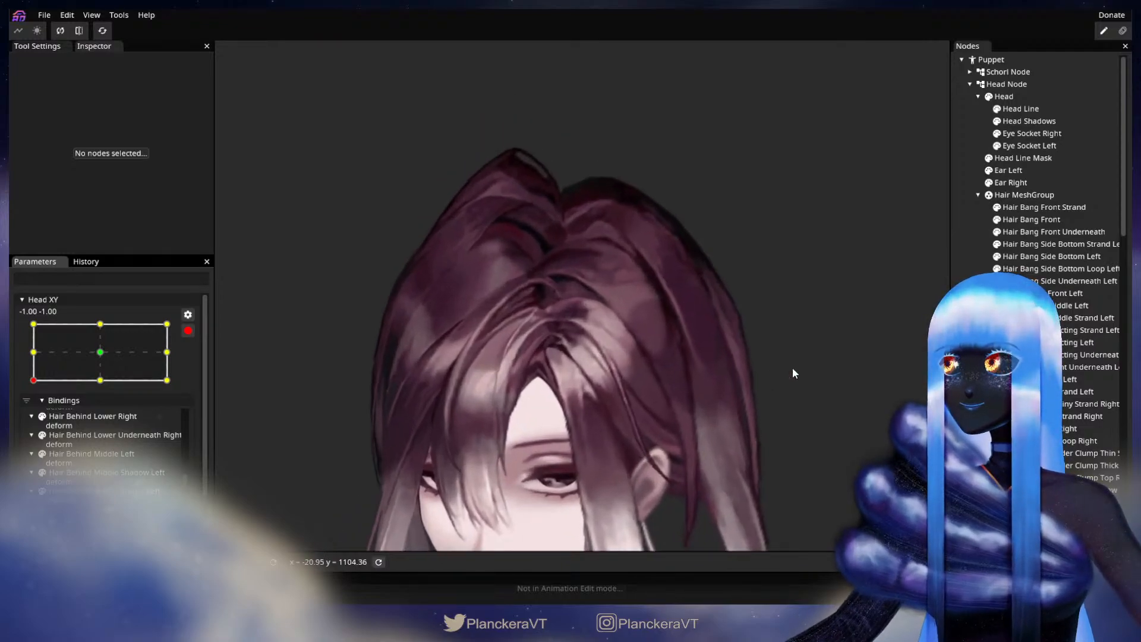
pyautogui.click(1066, 305)
pyautogui.click(1066, 293)
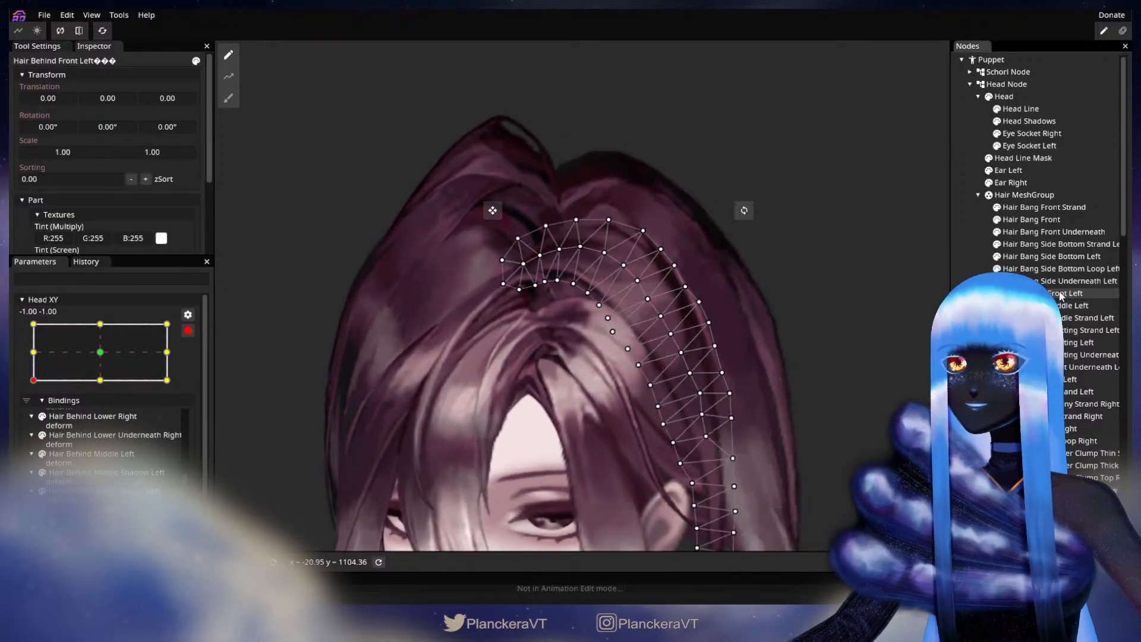
pyautogui.scroll(1, 656, 347)
pyautogui.click(228, 97)
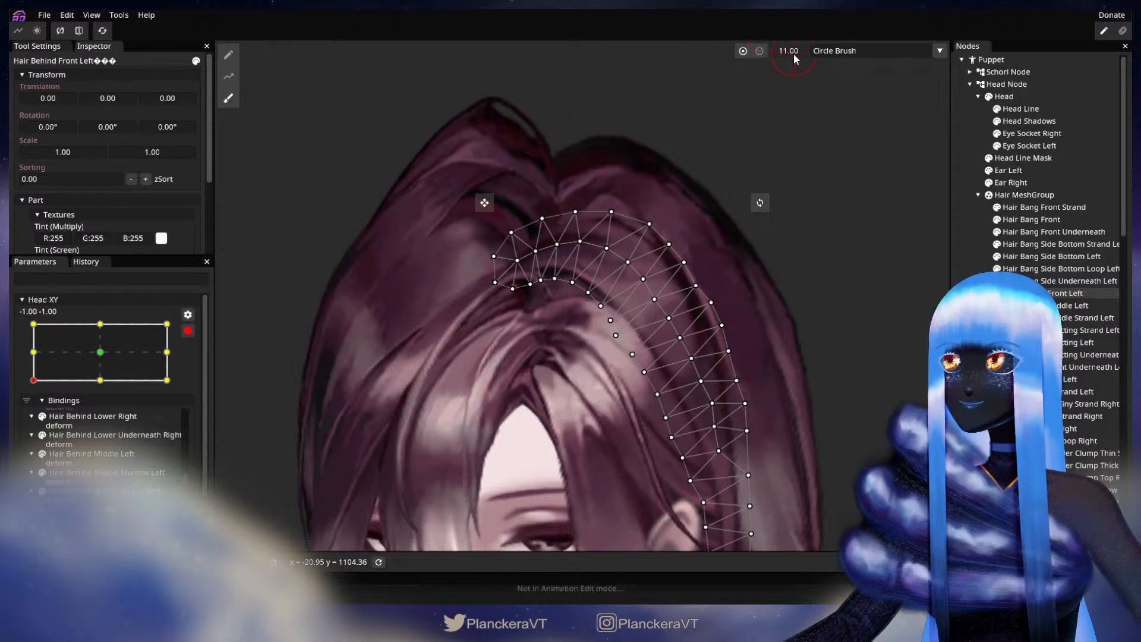
pyautogui.moveTo(797, 51); pyautogui.dragTo(809, 51)
pyautogui.scroll(1, 570, 305)
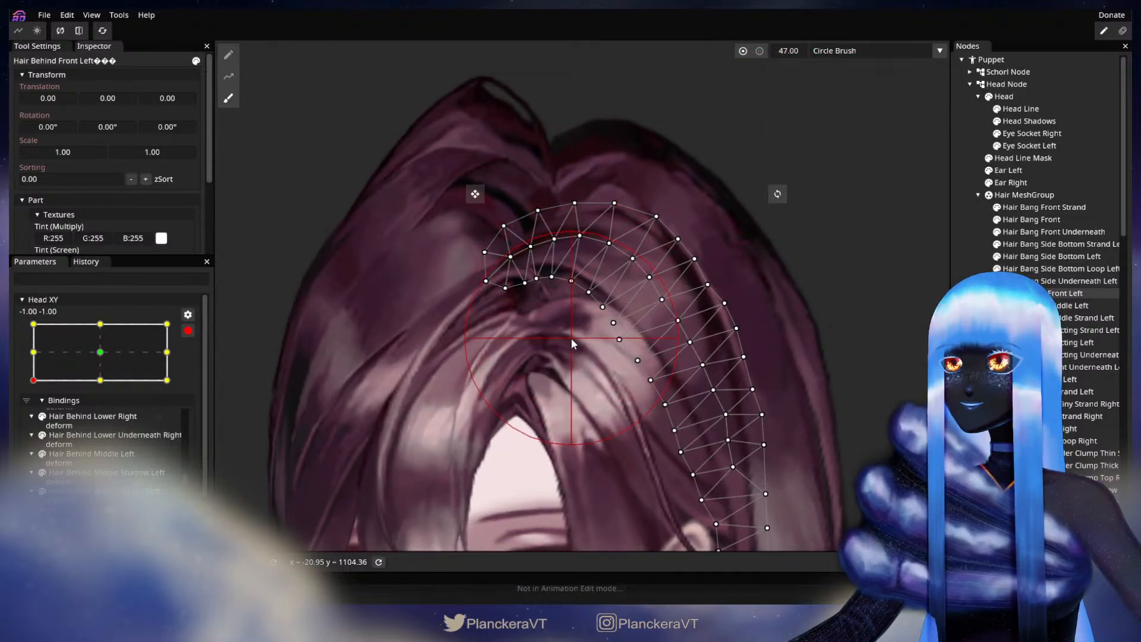
pyautogui.moveTo(568, 339); pyautogui.dragTo(565, 343)
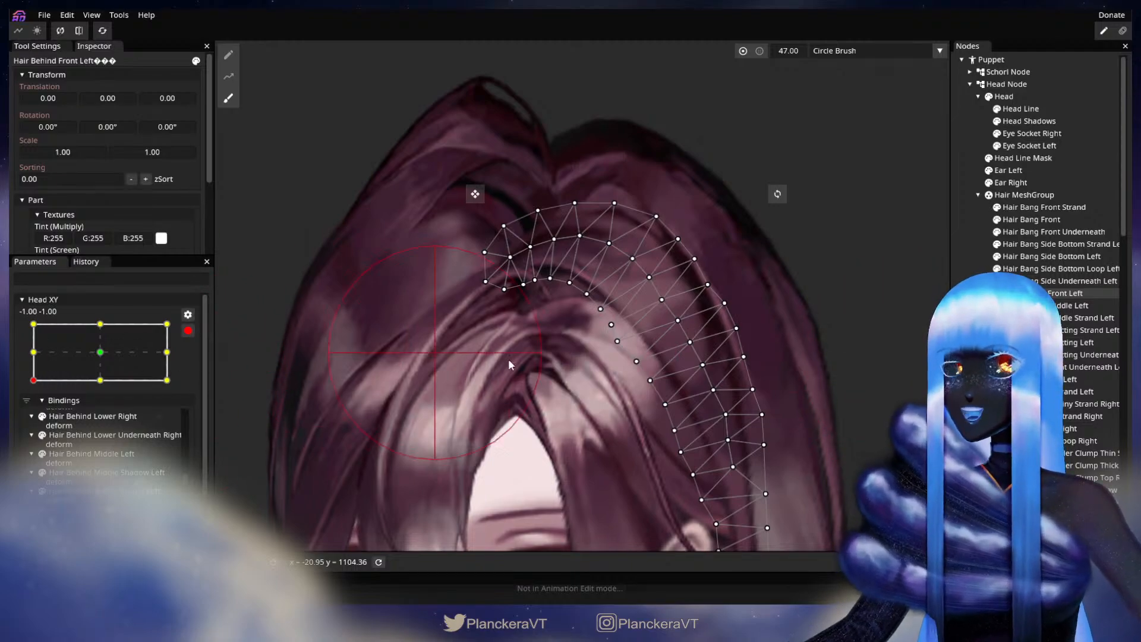
pyautogui.click(883, 358)
pyautogui.scroll(-3, 793, 367)
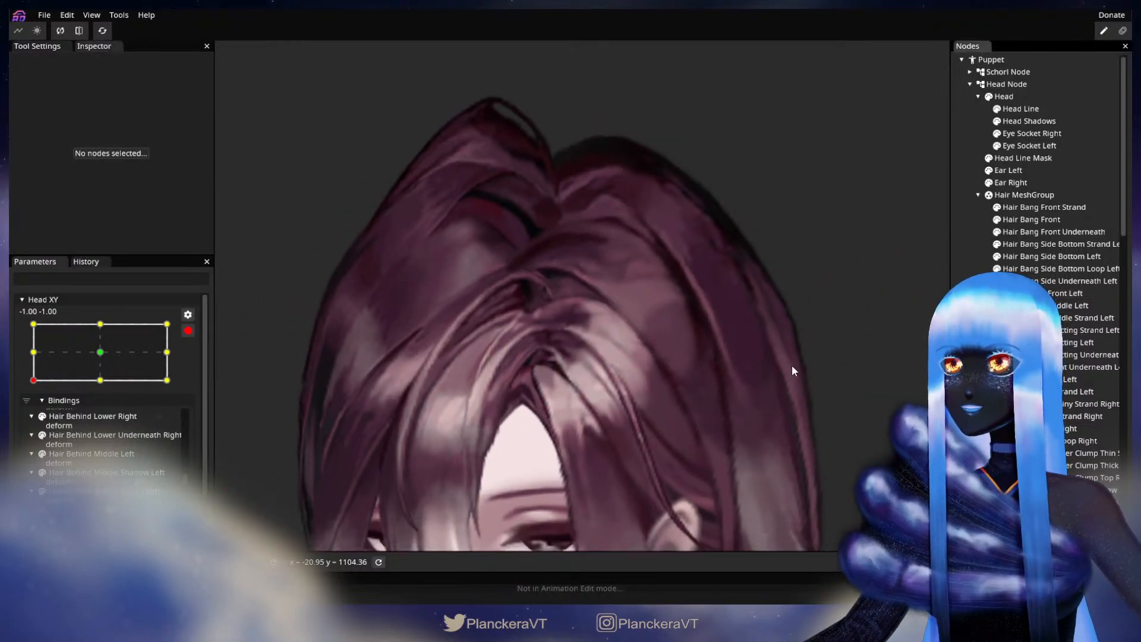
# - Preview the disarmed head between Head XY -1.00, -1.00 and 0.00, -1.00, and re-arm the parameter at -1.00, -1.00
pyautogui.scroll(-5, 792, 365)
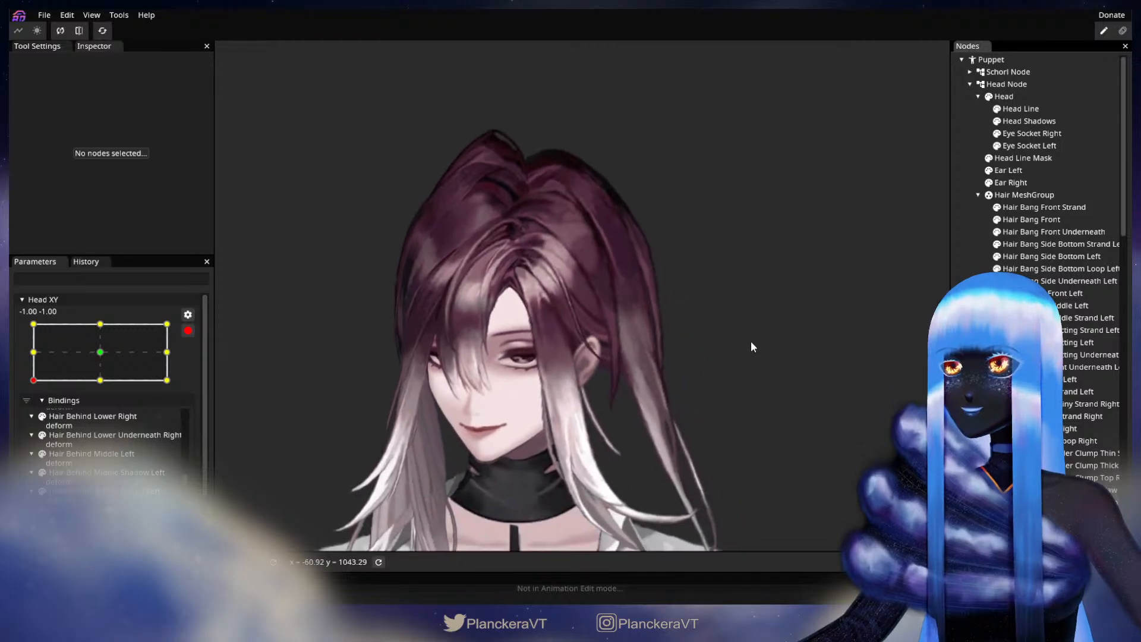
pyautogui.click(188, 331)
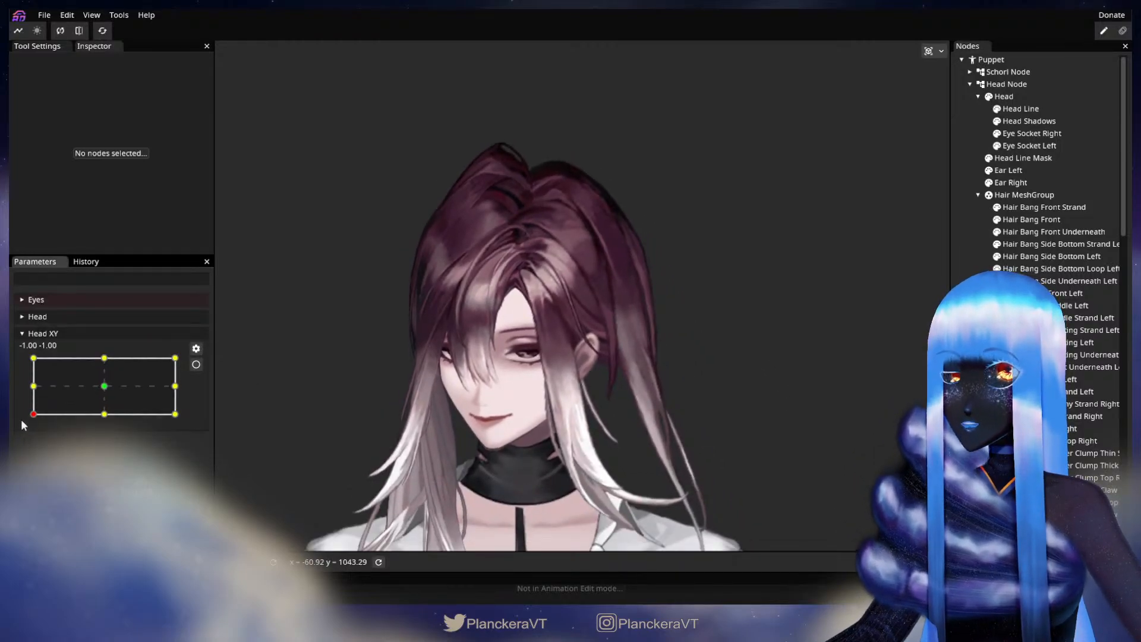
pyautogui.moveTo(31, 418); pyautogui.dragTo(95, 425)
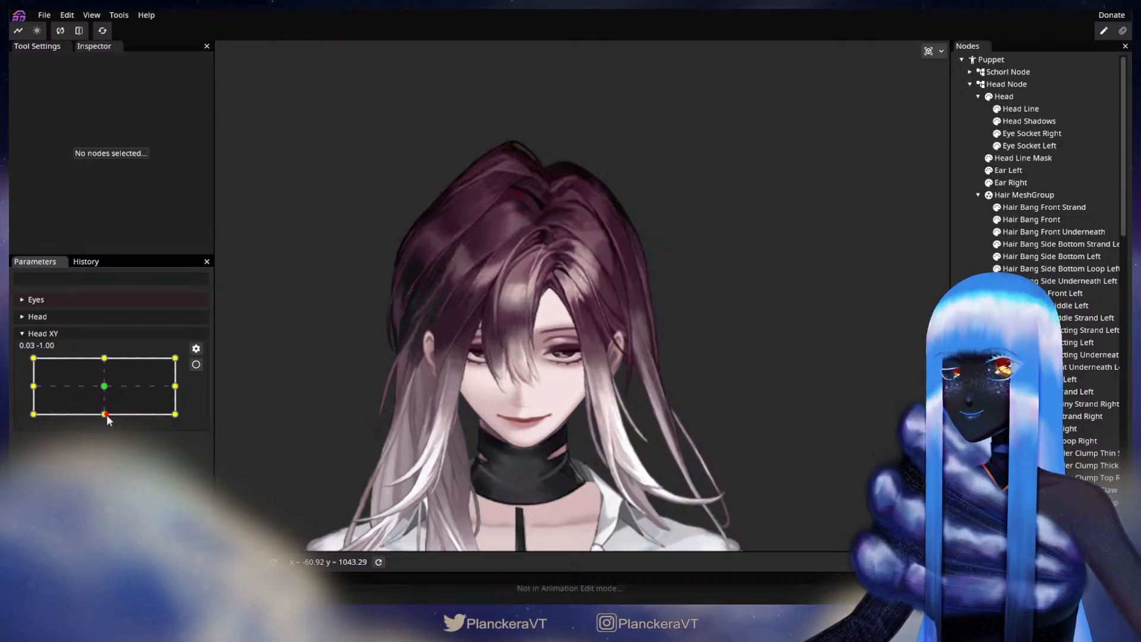
pyautogui.moveTo(102, 416); pyautogui.dragTo(28, 424)
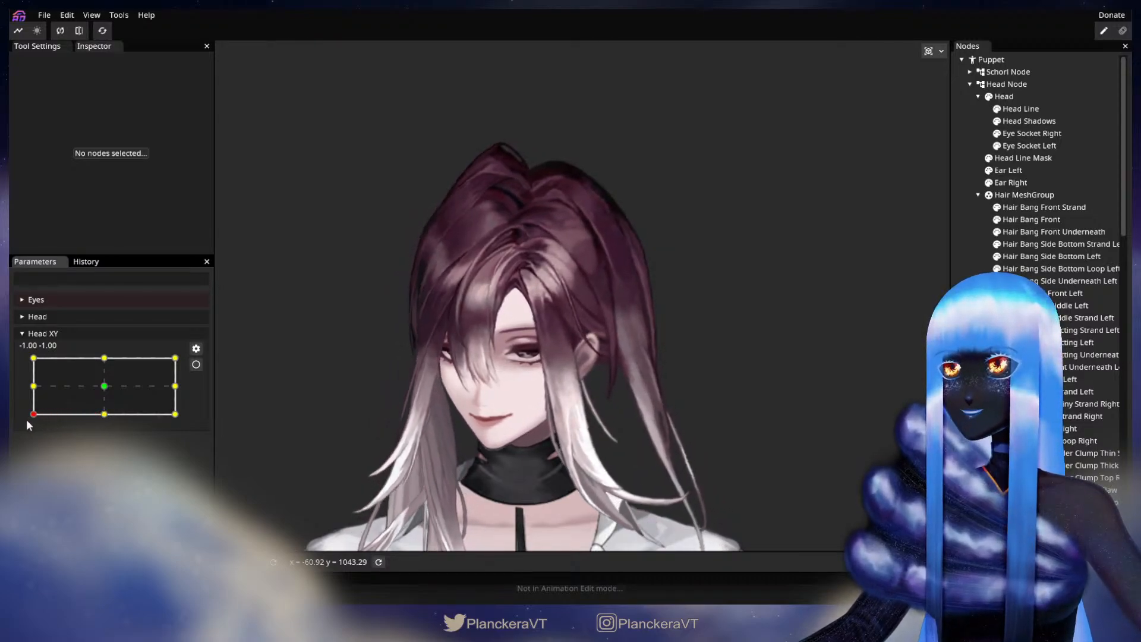
pyautogui.click(196, 364)
# - Refine the lower parting edge of Hair Behind Front Left with a 32.00 Circle Brush at Head XY -1.00, -1.00, and deselect it
pyautogui.scroll(5, 371, 410)
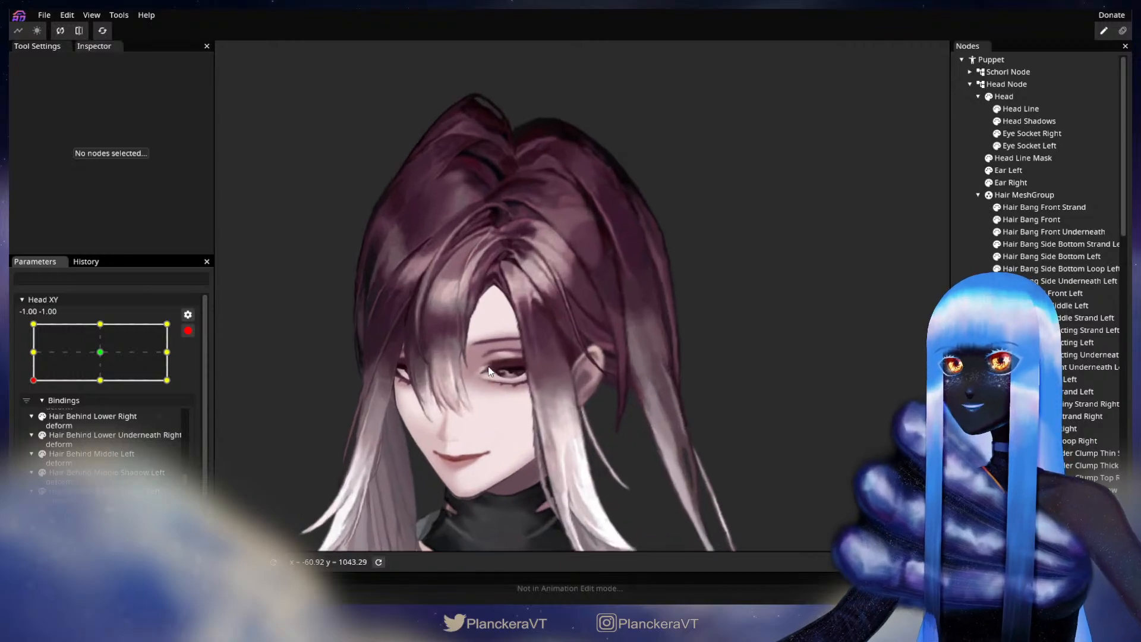
pyautogui.scroll(5, 685, 414)
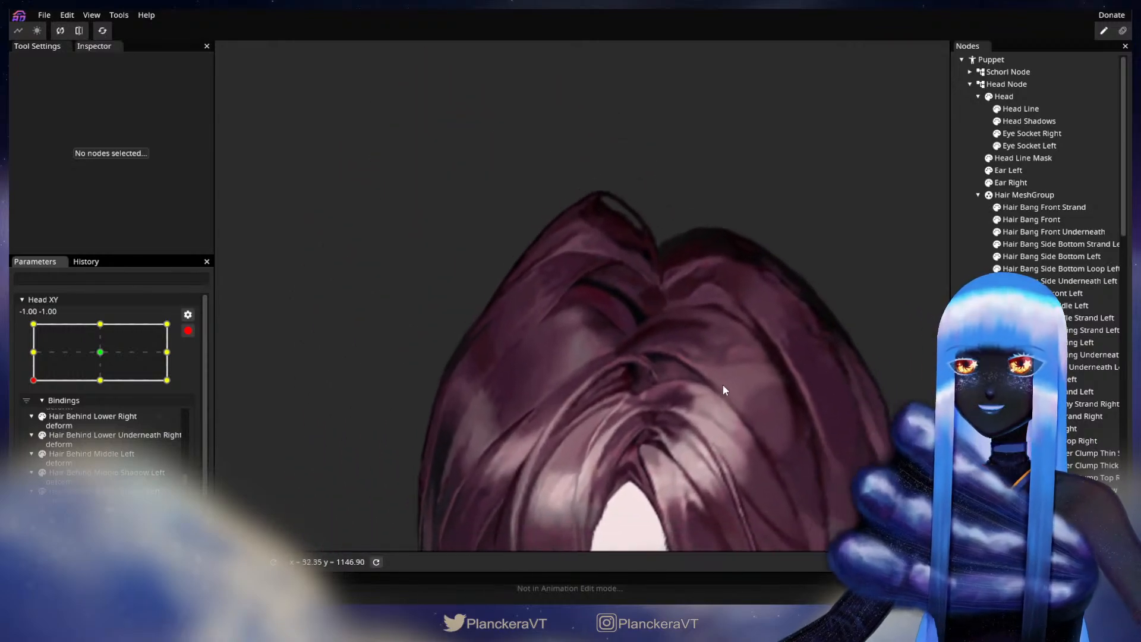
pyautogui.moveTo(753, 394); pyautogui.dragTo(661, 358)
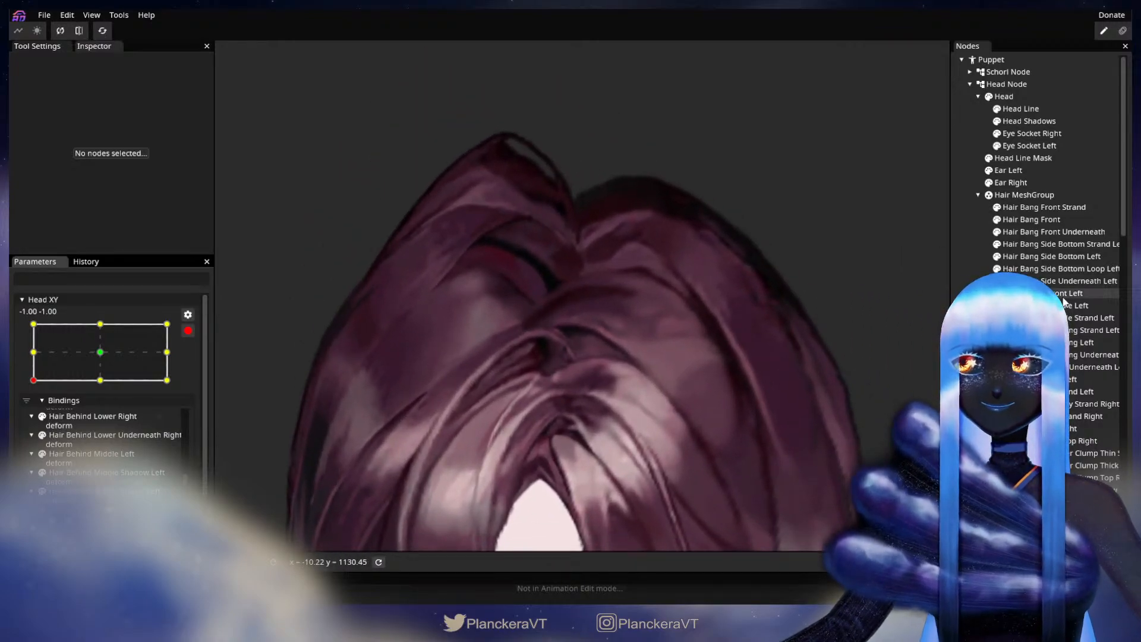
pyautogui.click(664, 351)
pyautogui.click(228, 98)
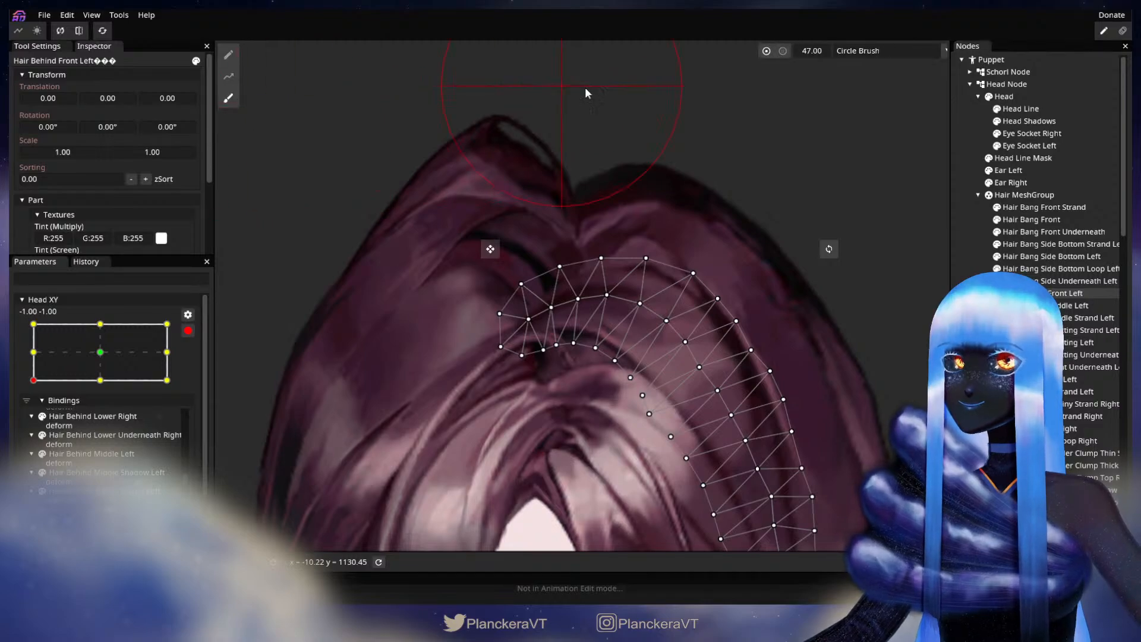
pyautogui.scroll(1, 515, 439)
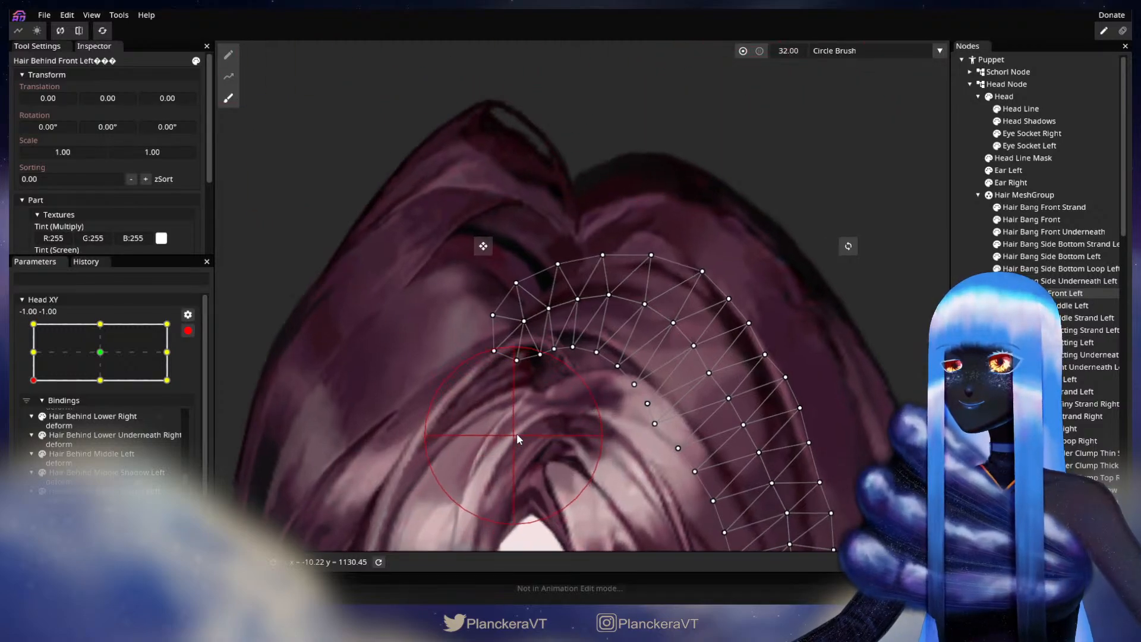
pyautogui.moveTo(542, 381)
pyautogui.mouseDown()
pyautogui.moveTo(563, 405)
pyautogui.moveTo(536, 396)
pyautogui.mouseUp()
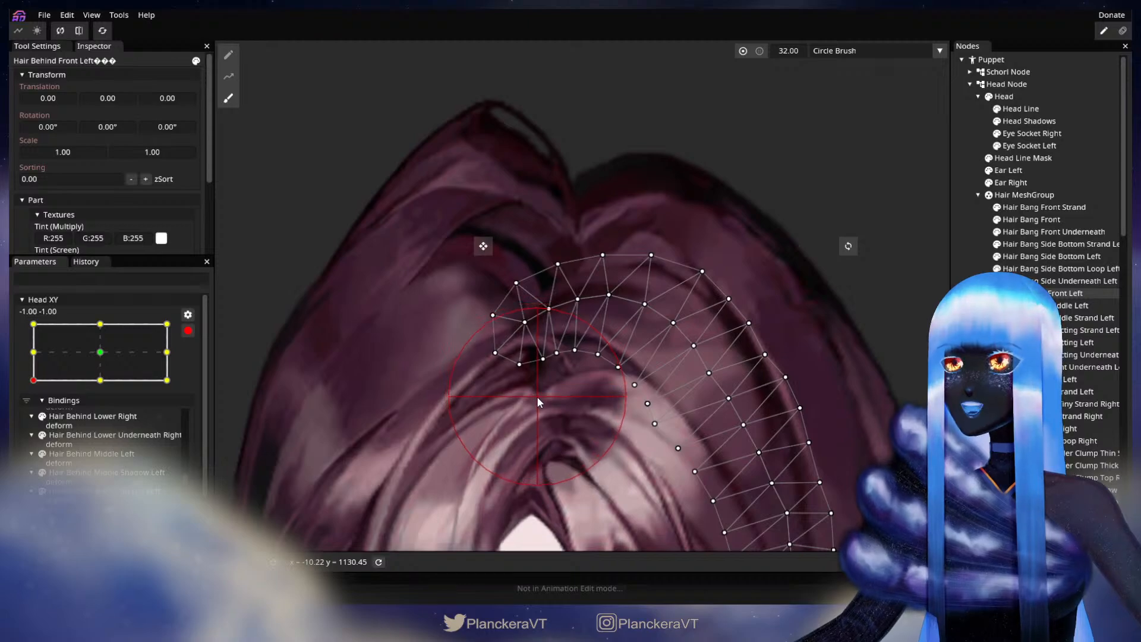
pyautogui.click(968, 324)
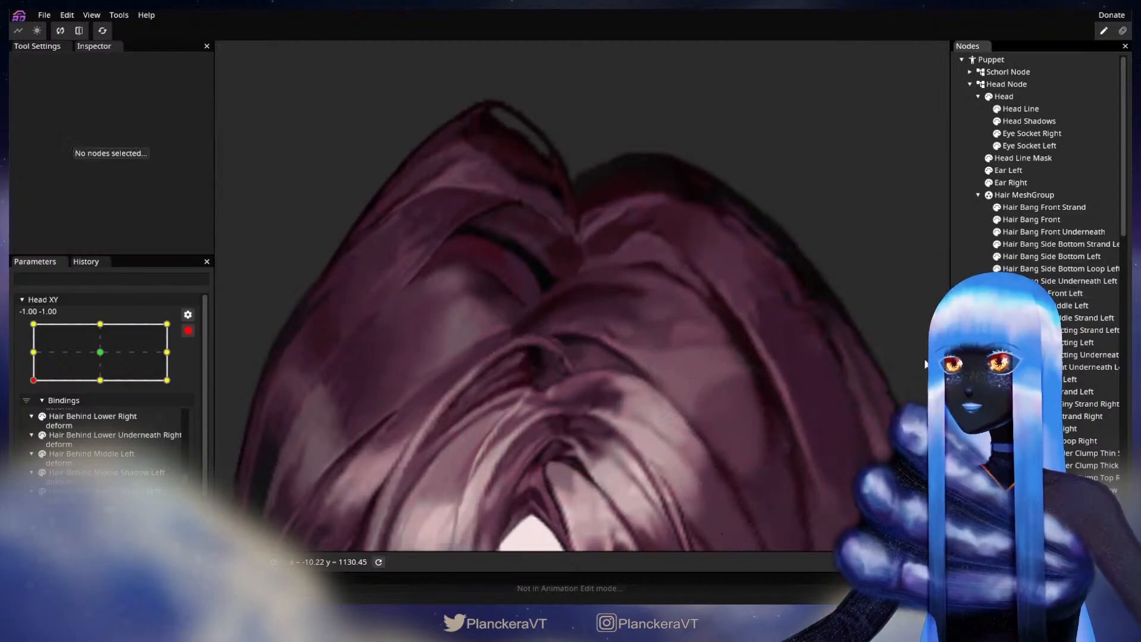
# - Check the reshaped parting by moving the disarmed head near Head XY -1.00, -1.00, and re-arm the parameter there
pyautogui.scroll(-1, 640, 397)
pyautogui.scroll(-5, 651, 422)
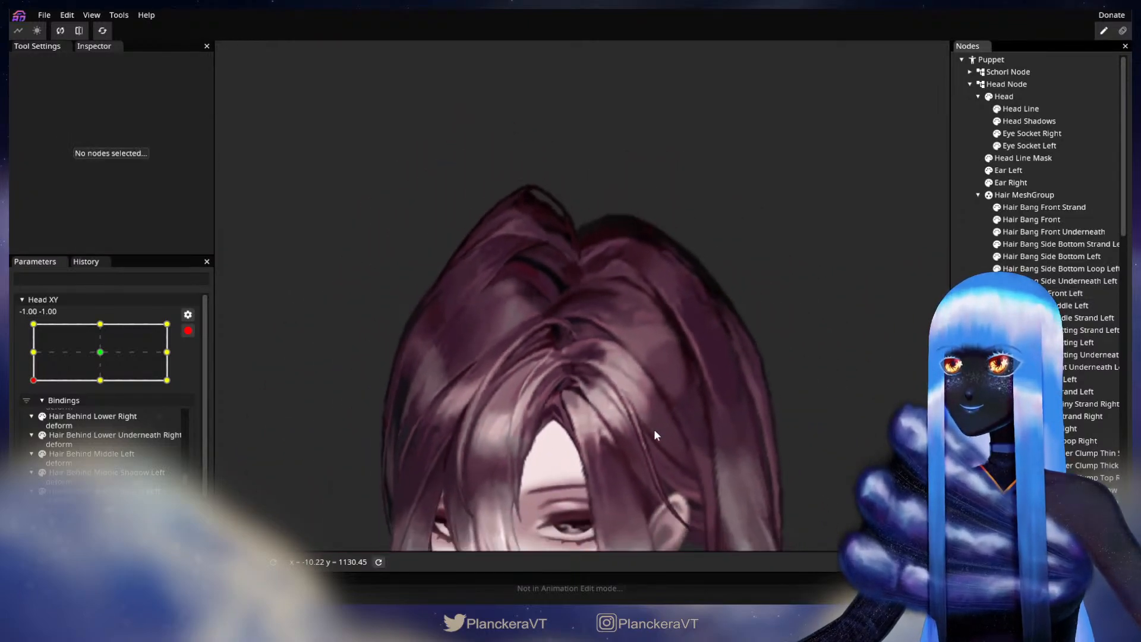
pyautogui.scroll(-1, 656, 429)
pyautogui.moveTo(655, 428); pyautogui.dragTo(604, 341)
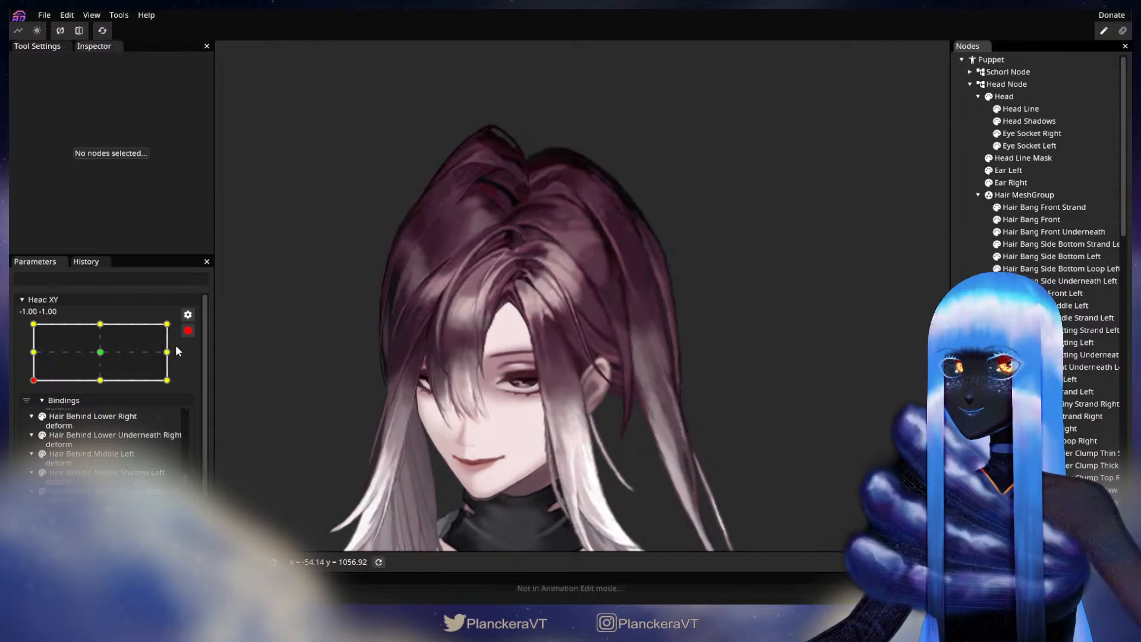
pyautogui.click(188, 331)
pyautogui.moveTo(53, 412); pyautogui.dragTo(30, 420)
pyautogui.click(195, 364)
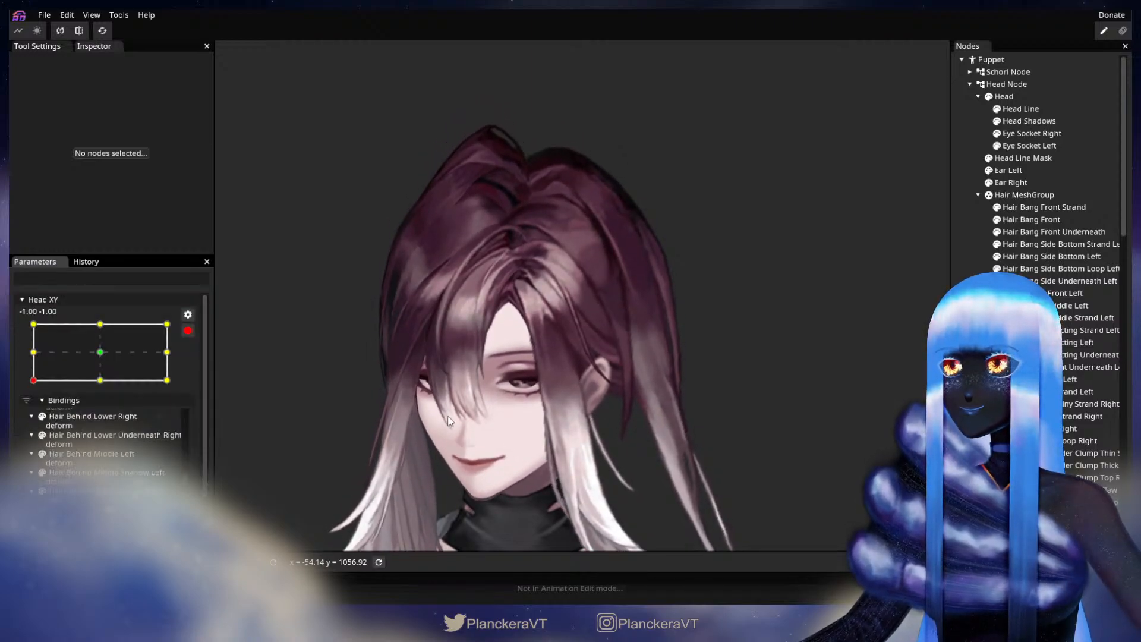
pyautogui.scroll(5, 473, 369)
pyautogui.scroll(5, 744, 476)
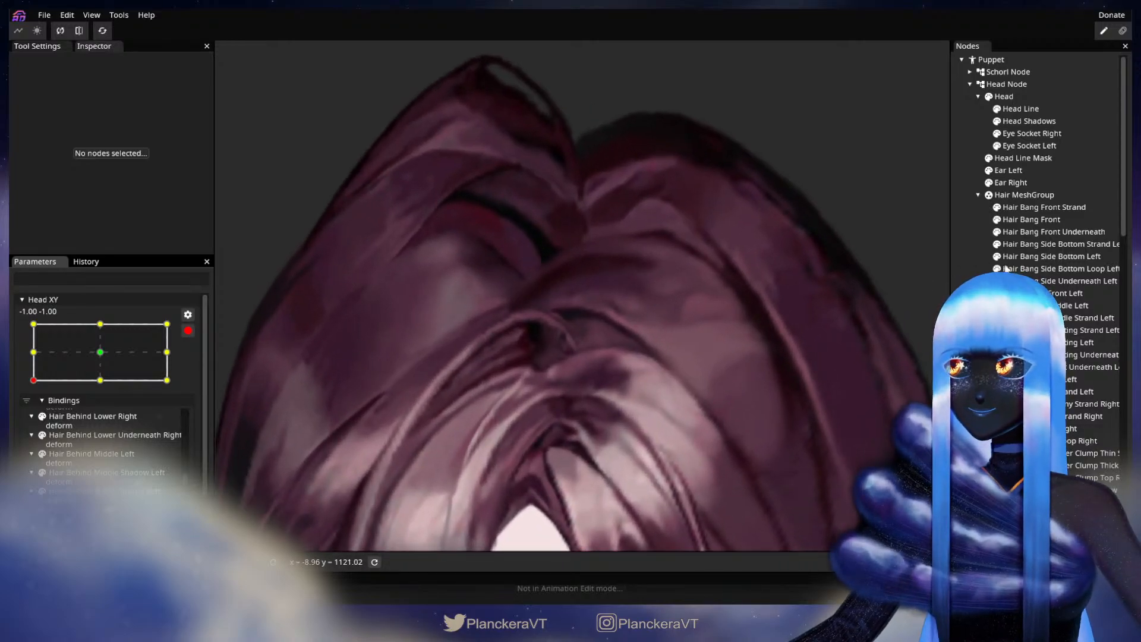
# - Nudge individual lower-edge vertices of Hair Behind Front Left near the parting at Head XY -1.00, -1.00, and deselect the part
pyautogui.click(1060, 294)
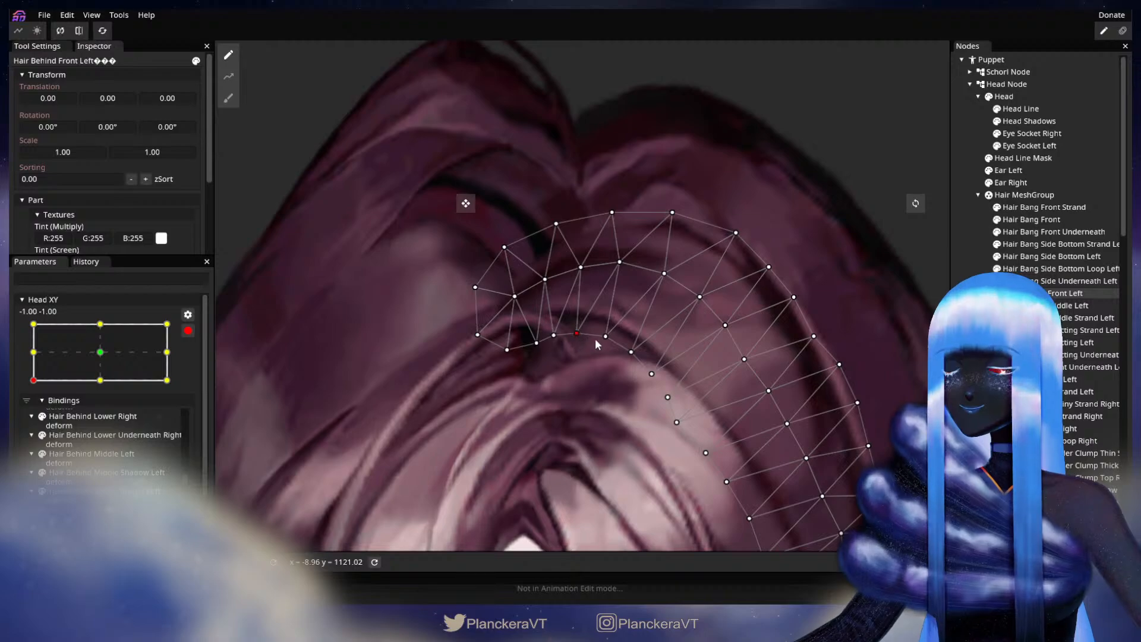
pyautogui.click(631, 353)
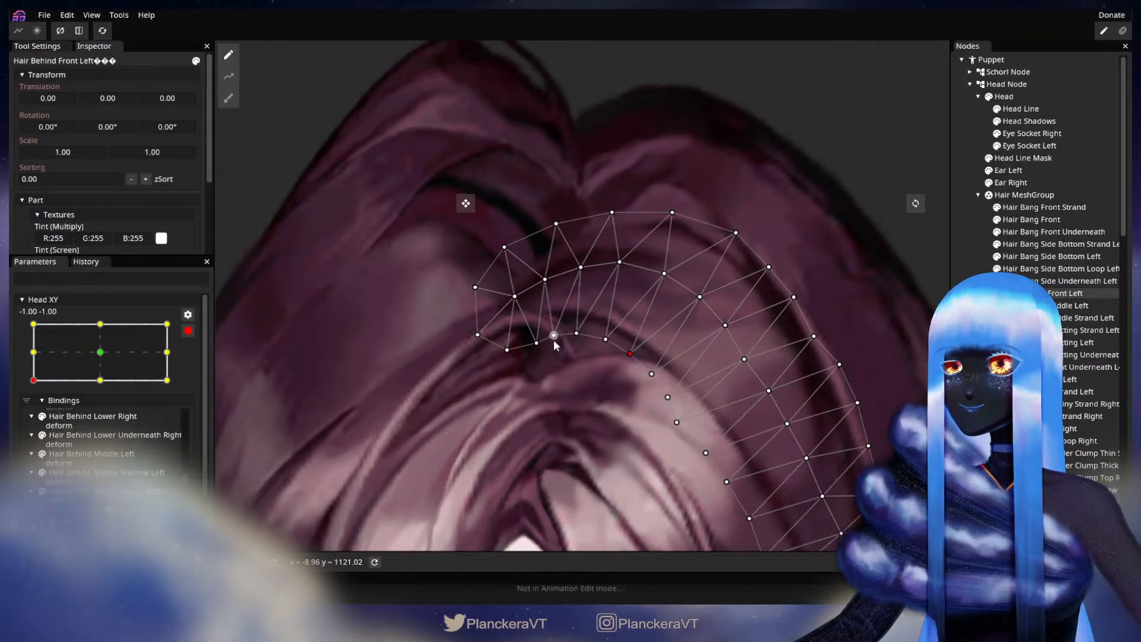
pyautogui.click(579, 344)
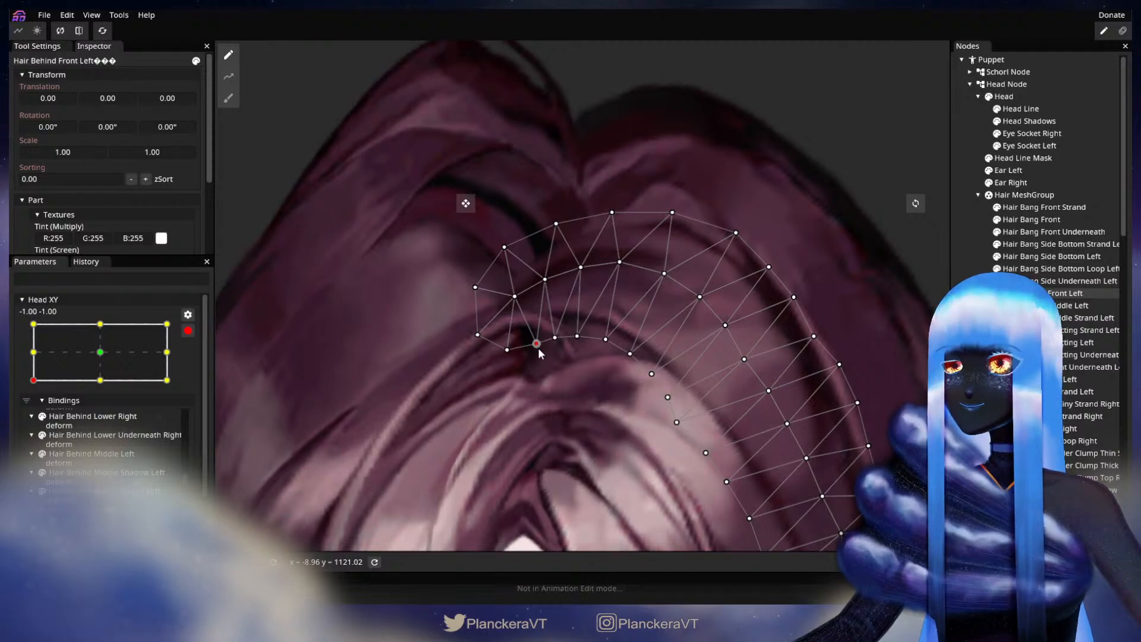
pyautogui.click(925, 365)
# - Preview the disarmed head around Head XY -1.00, -1.00 to check the parting edge, and re-arm the parameter at that keypoint
pyautogui.scroll(-3, 671, 439)
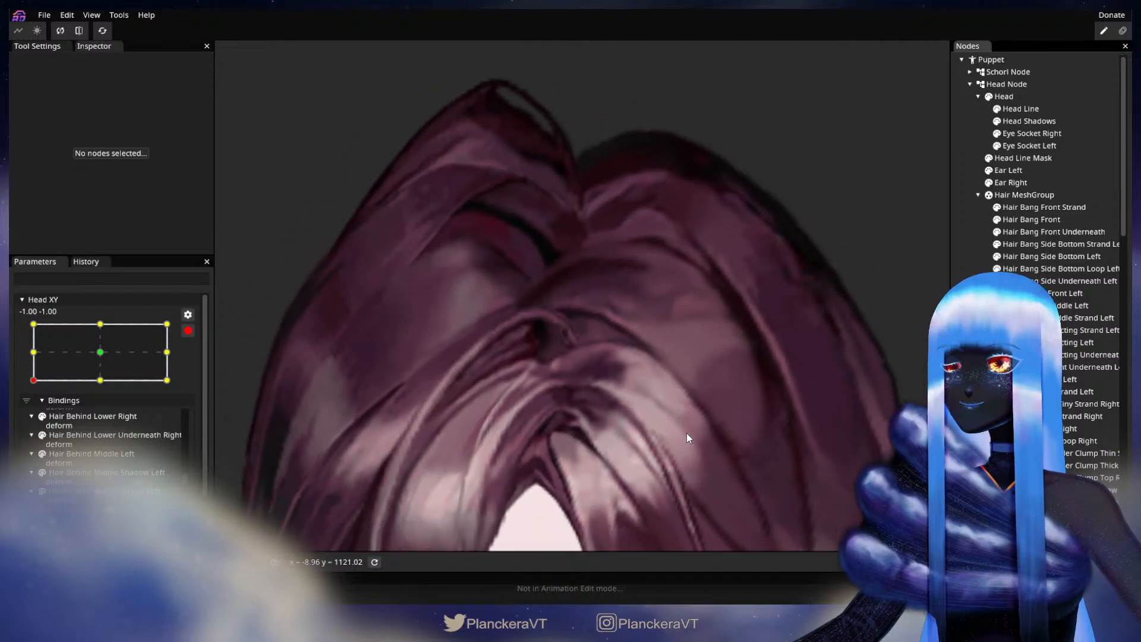
pyautogui.scroll(-5, 701, 439)
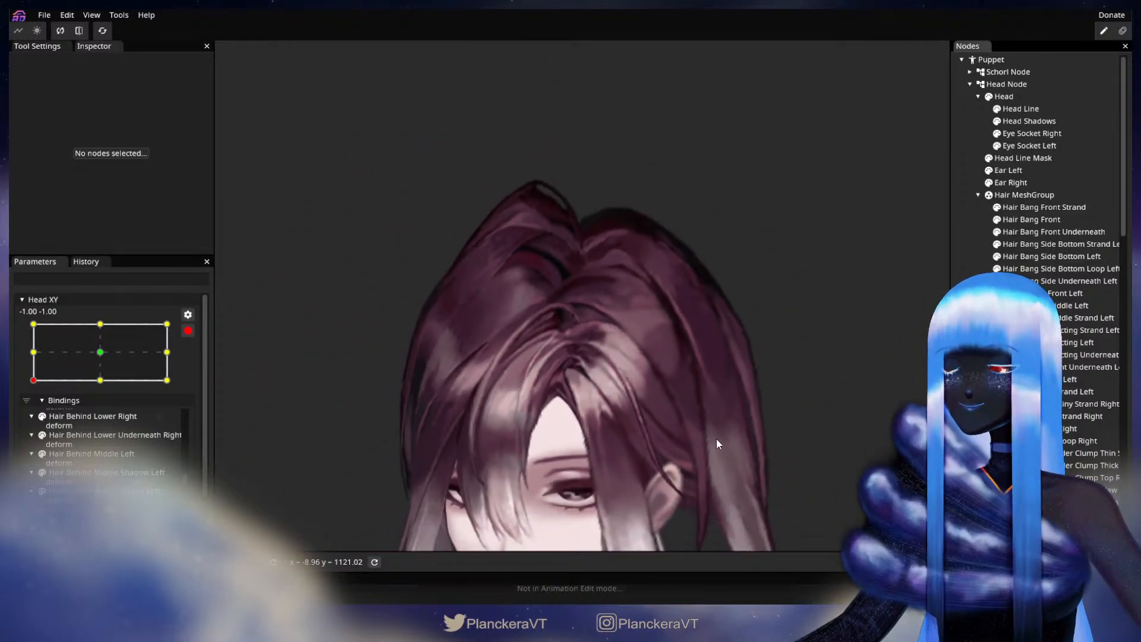
pyautogui.scroll(-3, 718, 441)
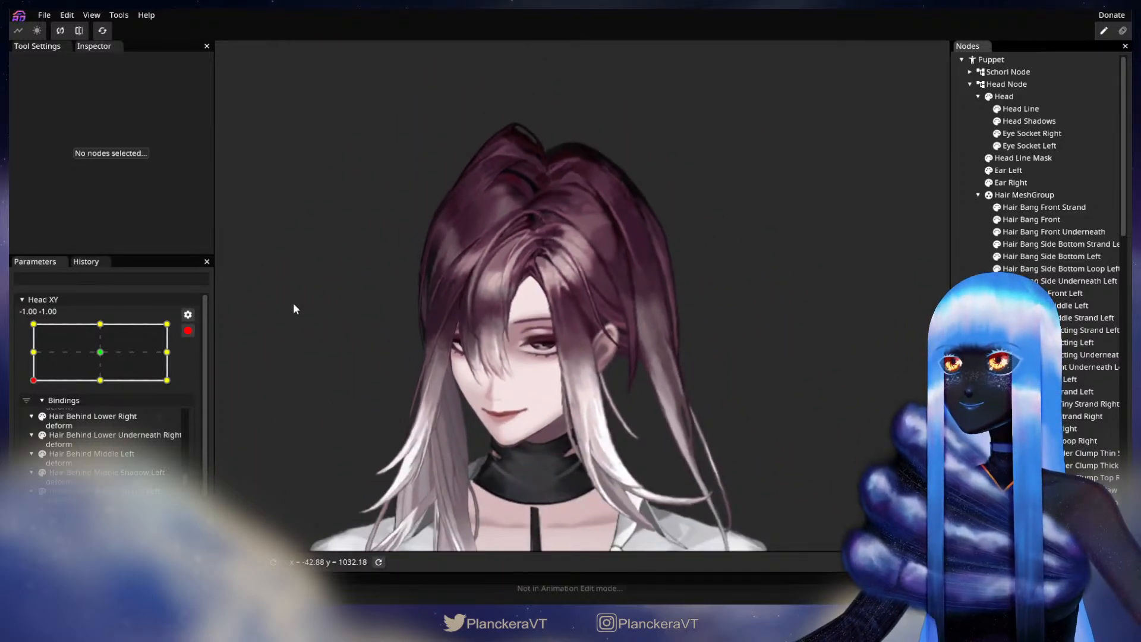
pyautogui.click(190, 331)
pyautogui.moveTo(38, 414); pyautogui.dragTo(31, 442)
pyautogui.click(196, 364)
# - Compare the parting at the armed Head XY keypoints 0.00, -1.00 and -1.00, -1.00
pyautogui.scroll(5, 554, 232)
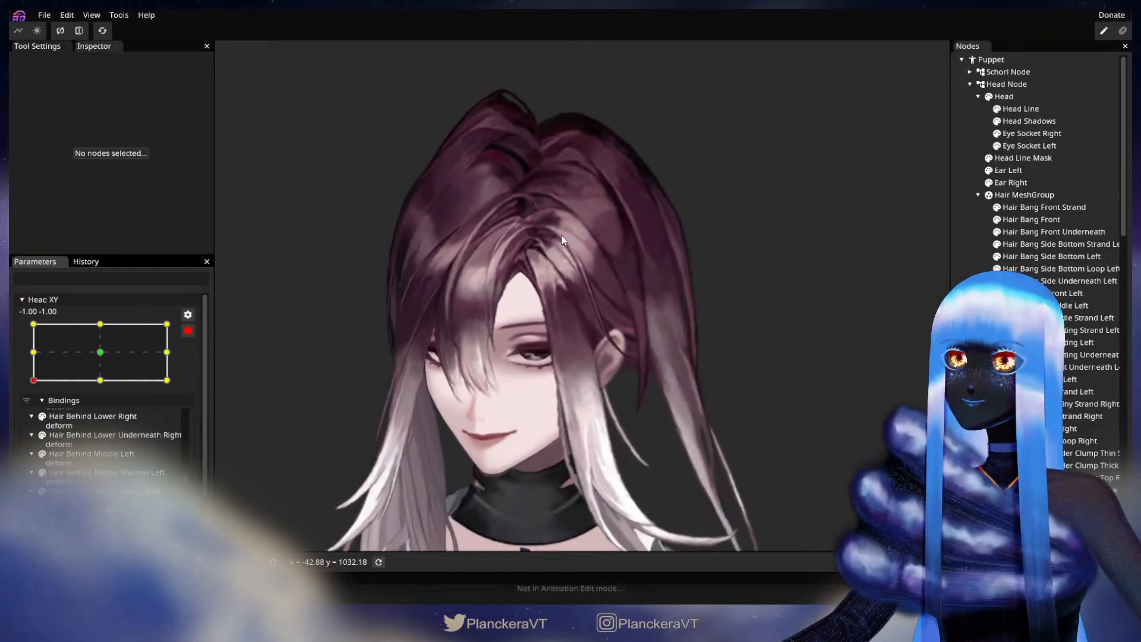
pyautogui.moveTo(574, 272); pyautogui.dragTo(572, 361)
pyautogui.scroll(2, 570, 362)
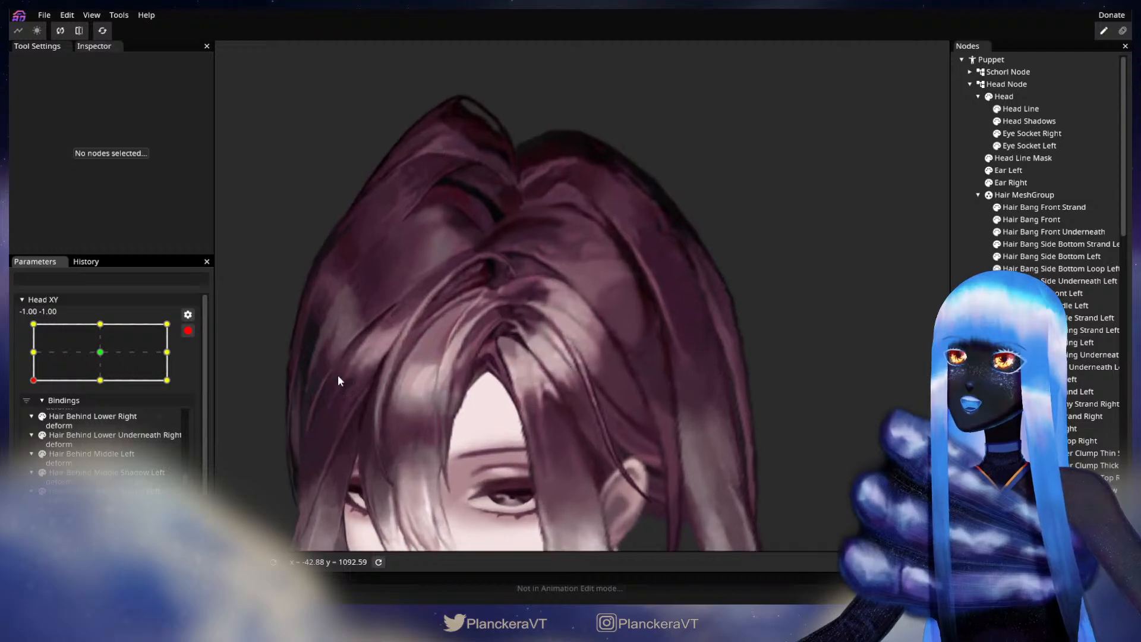
pyautogui.click(99, 384)
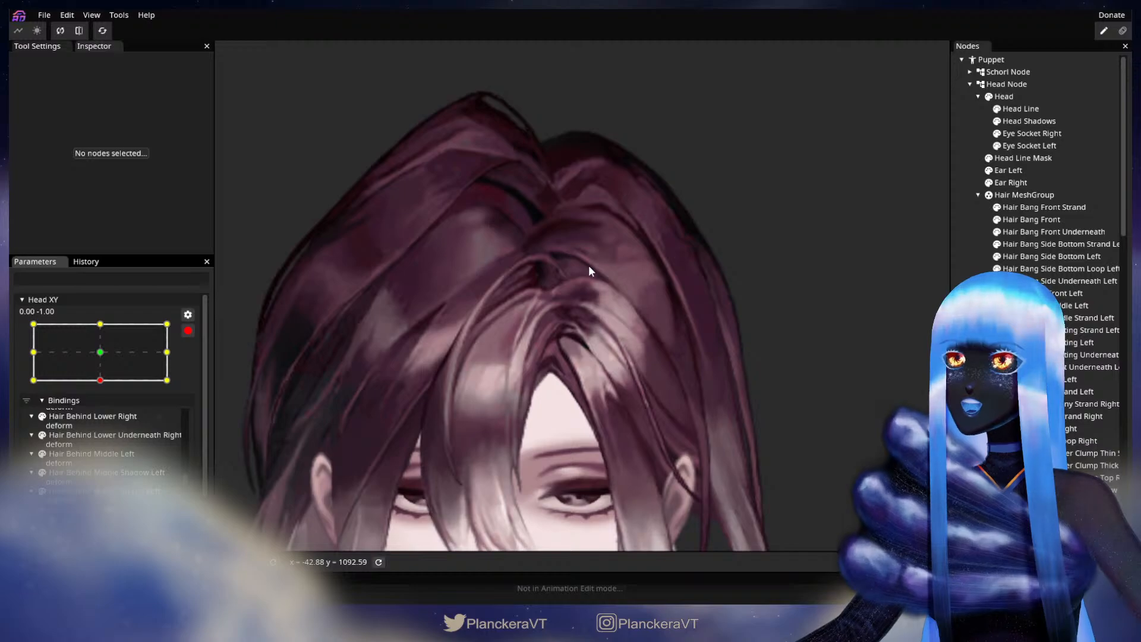
pyautogui.click(34, 380)
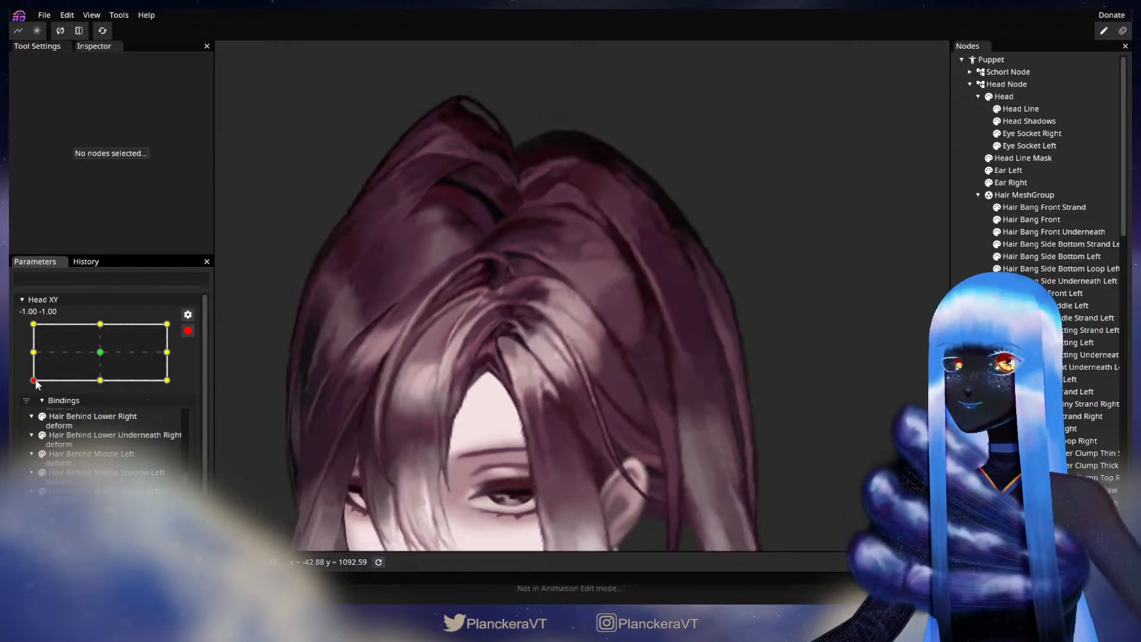
# - Reposition the inner-edge vertices farther down Hair Behind Front Left at Head XY -1.00, -1.00, and deselect the part
pyautogui.scroll(3, 595, 341)
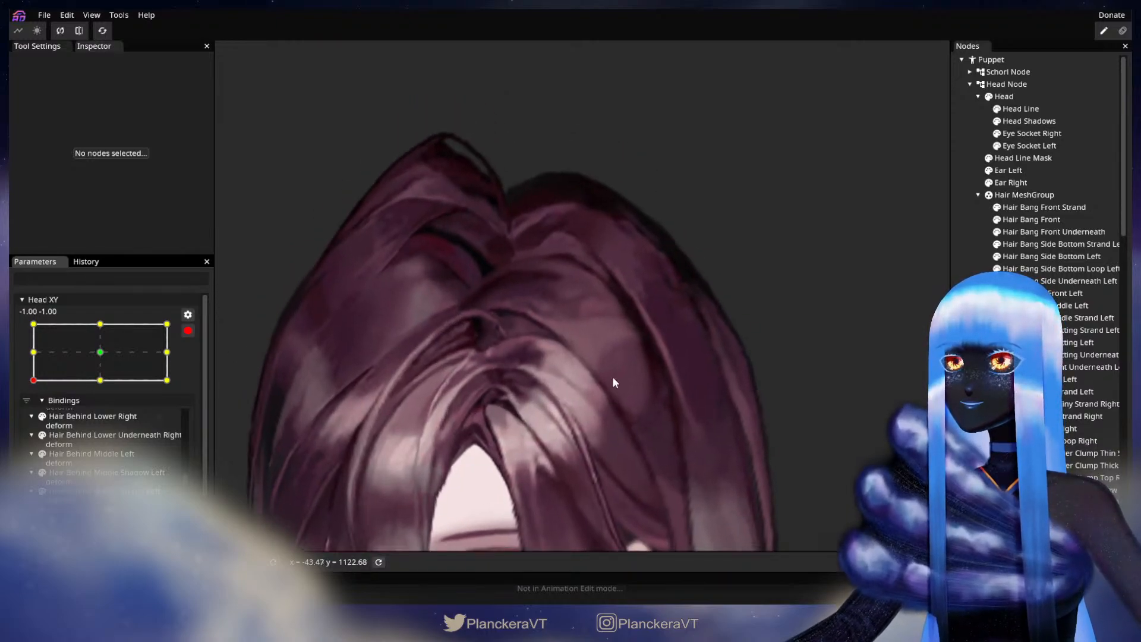
pyautogui.scroll(2, 583, 372)
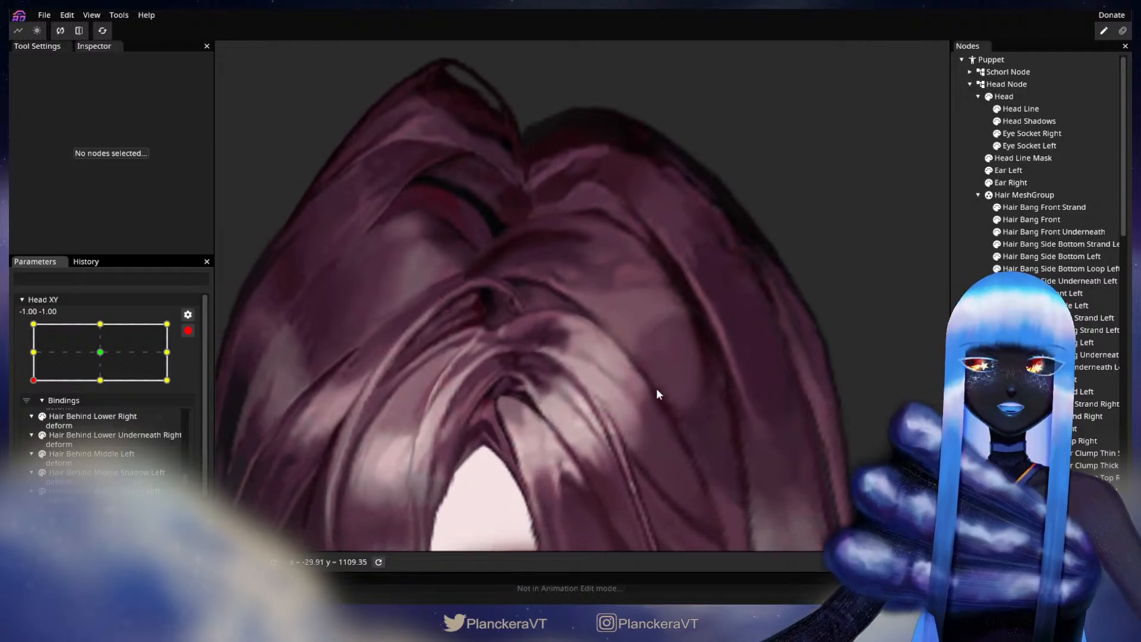
pyautogui.click(1066, 292)
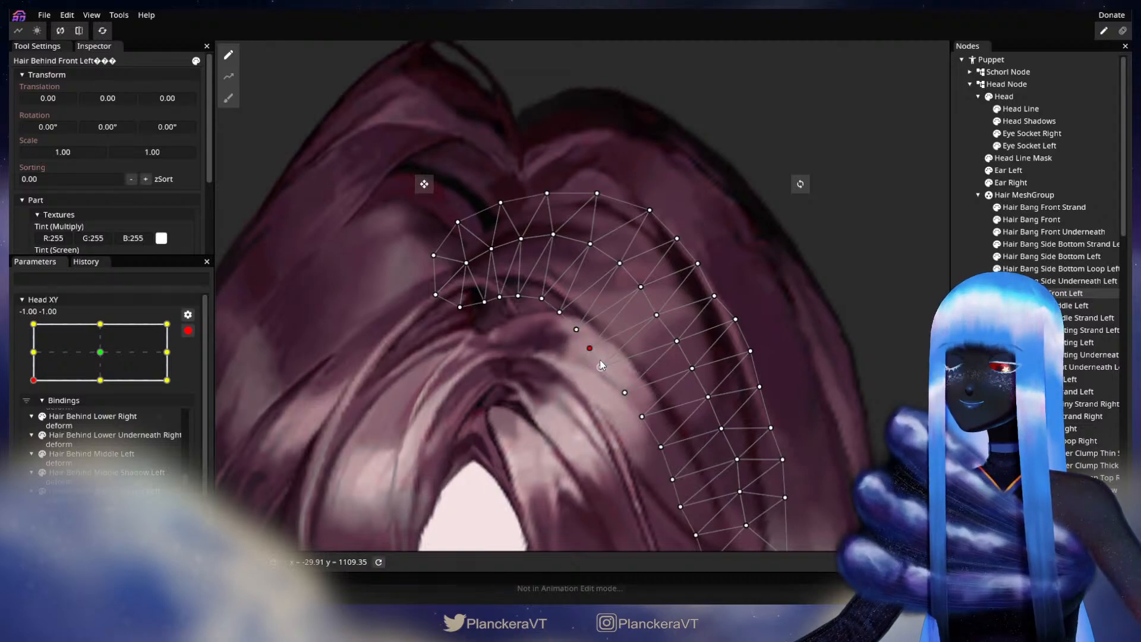
pyautogui.moveTo(600, 368)
pyautogui.mouseDown()
pyautogui.moveTo(615, 309)
pyautogui.moveTo(615, 349)
pyautogui.moveTo(634, 380)
pyautogui.mouseUp()
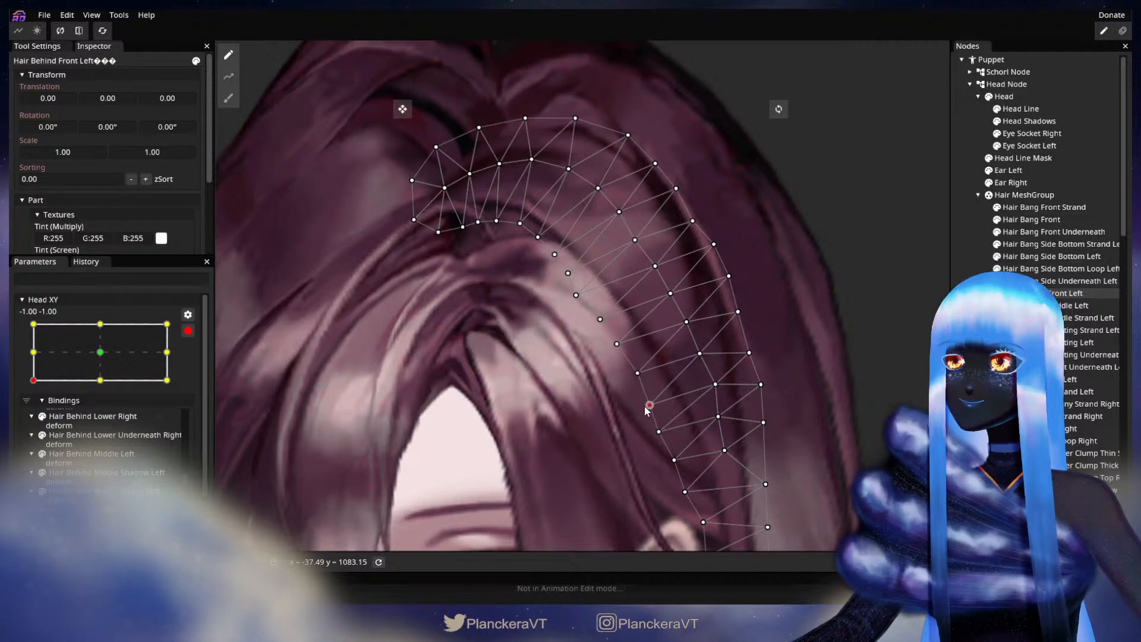
pyautogui.press('Escape')
# - Check the adjusted inner hair edge by moving the disarmed head near Head XY -1.00, -1.00, and re-arm the parameter there
pyautogui.scroll(-3, 691, 364)
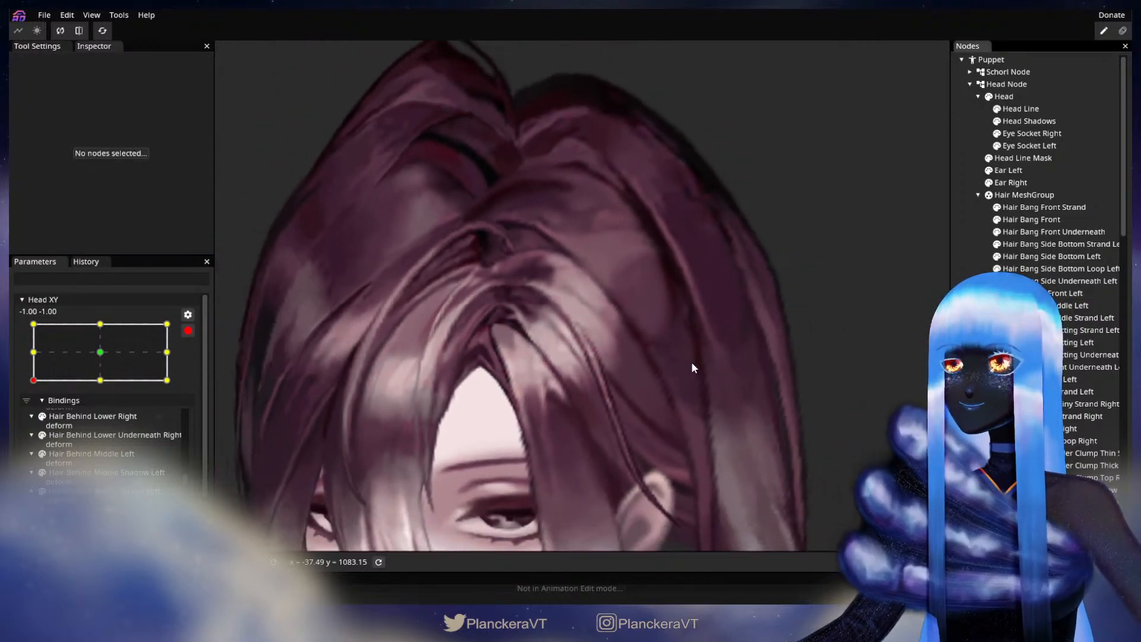
pyautogui.scroll(-3, 633, 312)
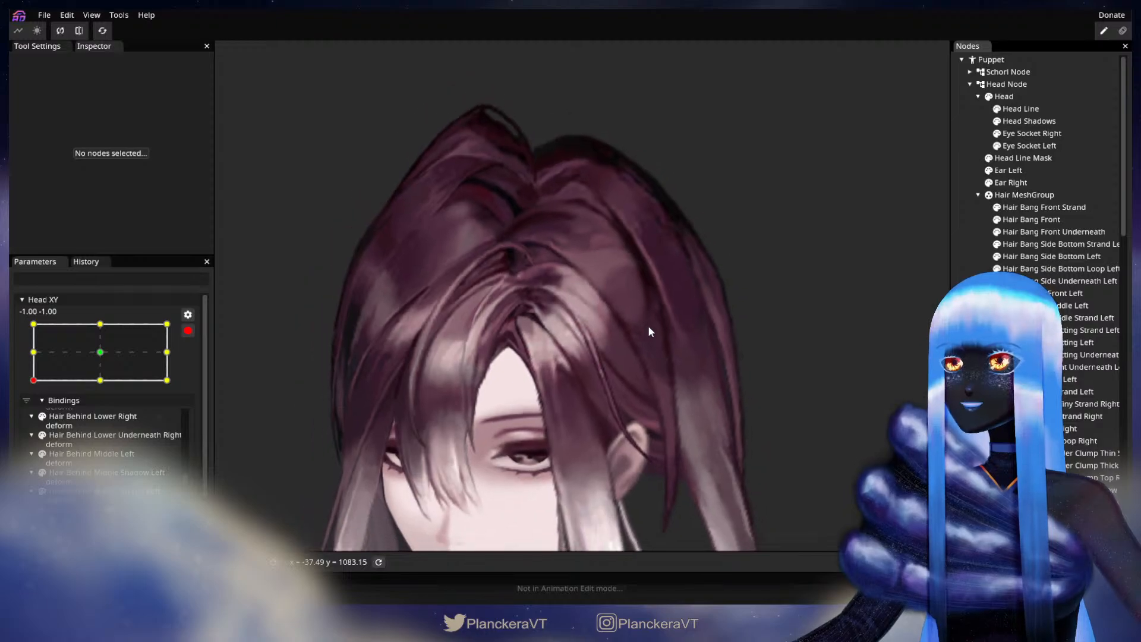
pyautogui.click(187, 331)
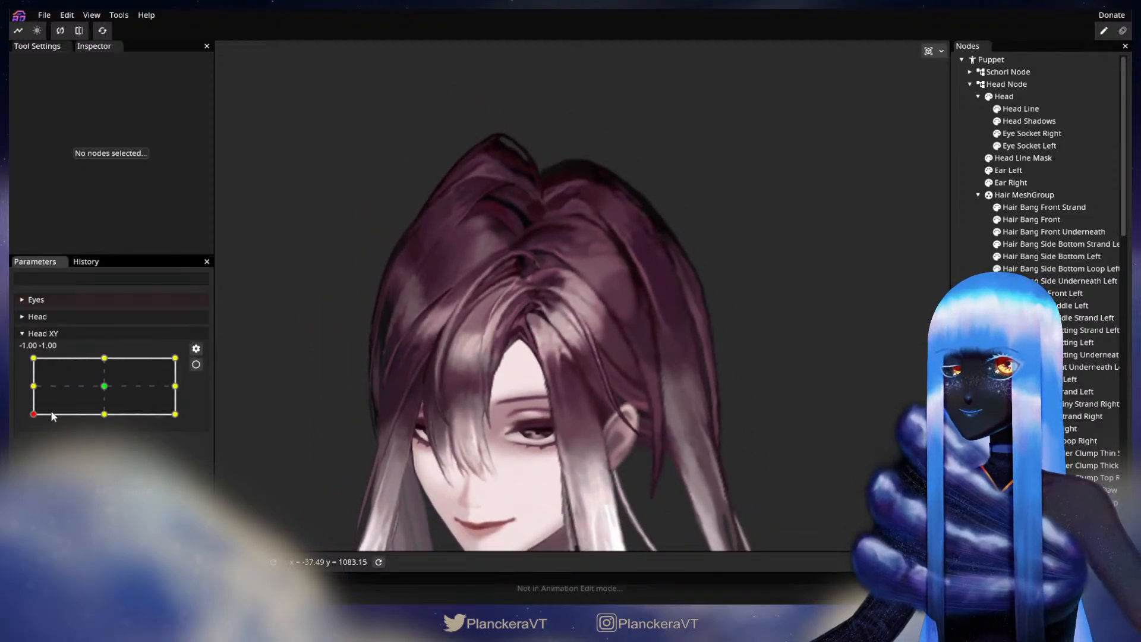
pyautogui.moveTo(33, 418)
pyautogui.mouseDown()
pyautogui.moveTo(106, 422)
pyautogui.moveTo(21, 433)
pyautogui.mouseUp()
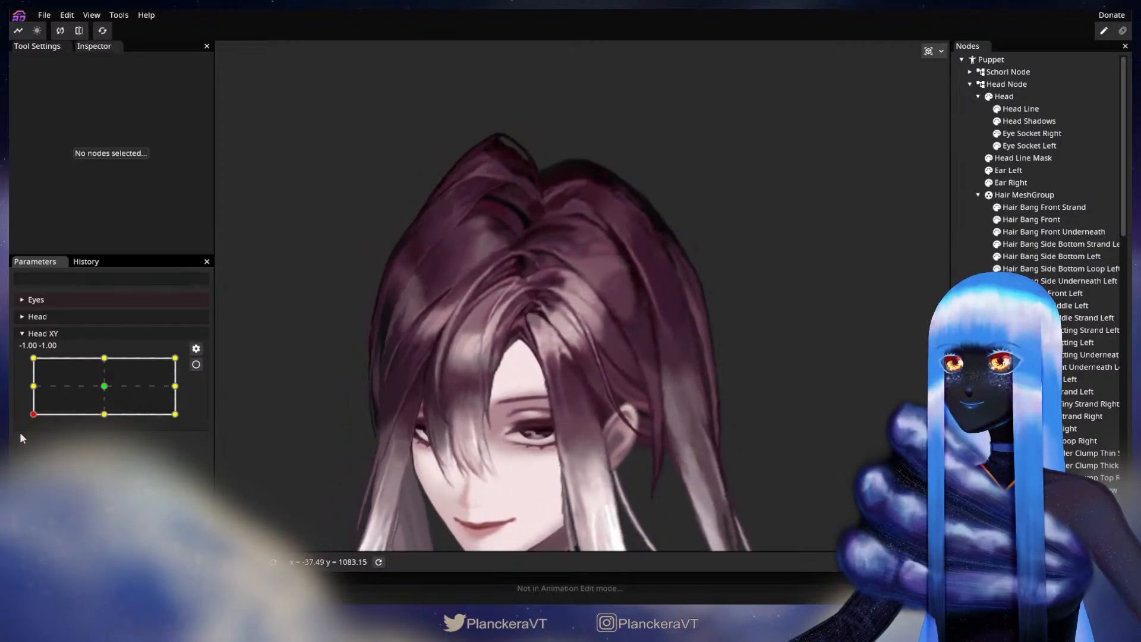
pyautogui.click(196, 365)
# - Fine-tune the vertices where the lower edge of Hair Behind Front Left curves down at Head XY -1.00, -1.00, and deselect it
pyautogui.scroll(6, 536, 344)
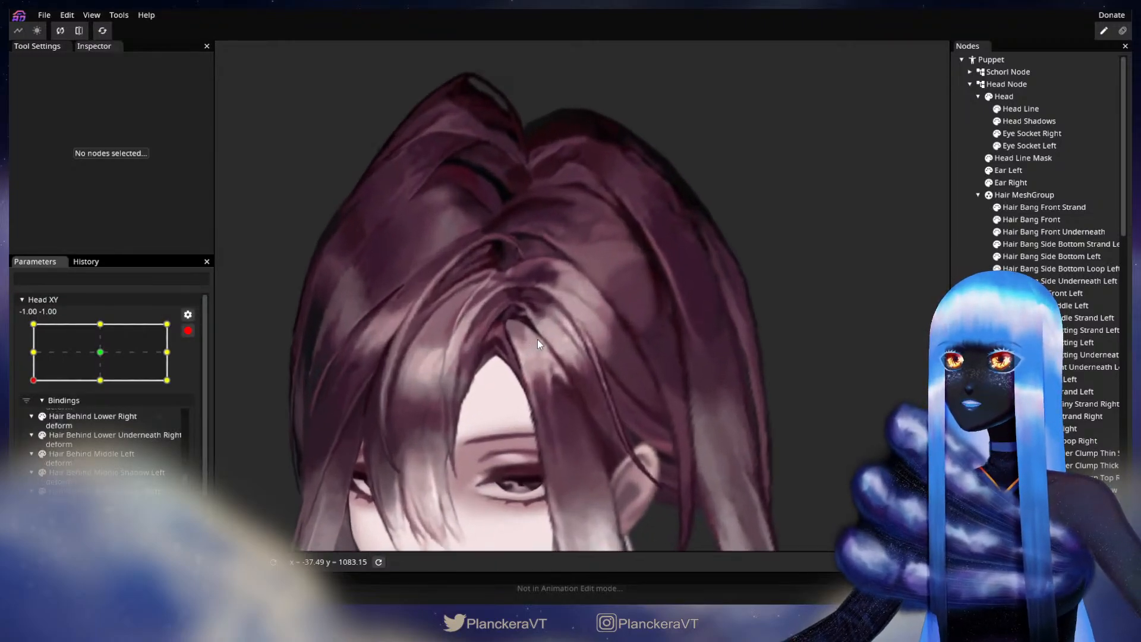
pyautogui.scroll(5, 582, 436)
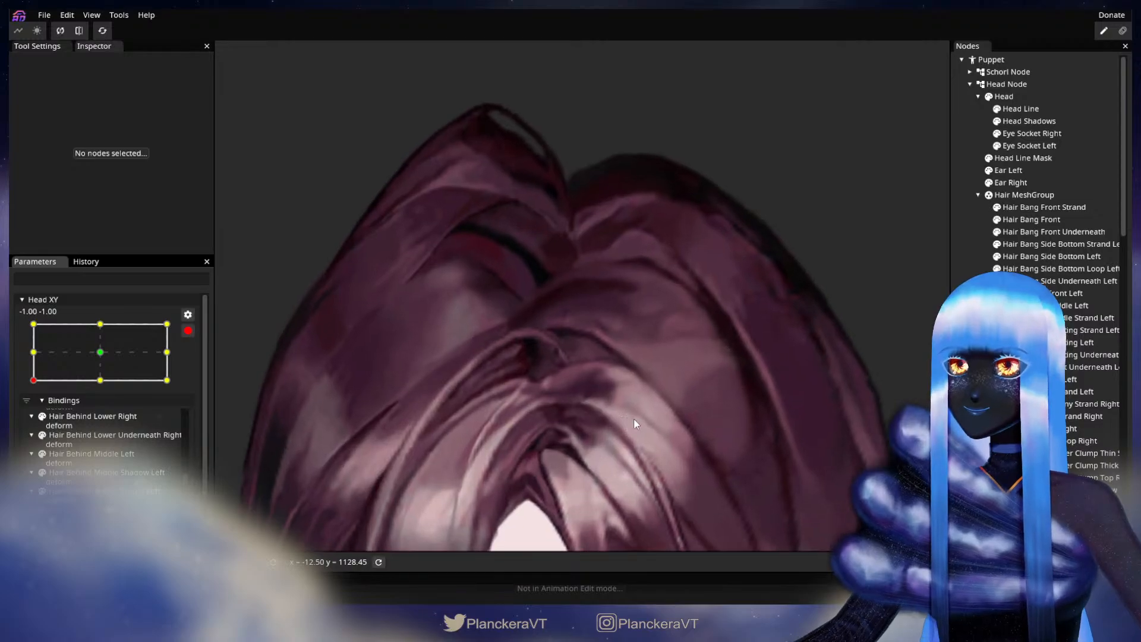
pyautogui.scroll(3, 630, 389)
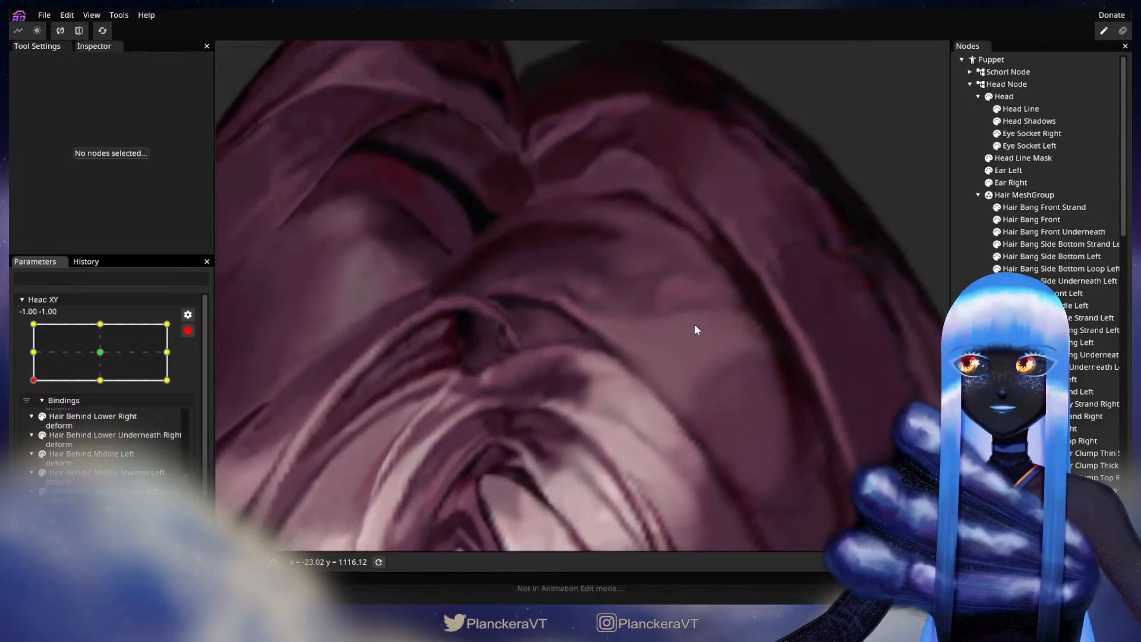
pyautogui.click(1069, 294)
pyautogui.scroll(1, 582, 359)
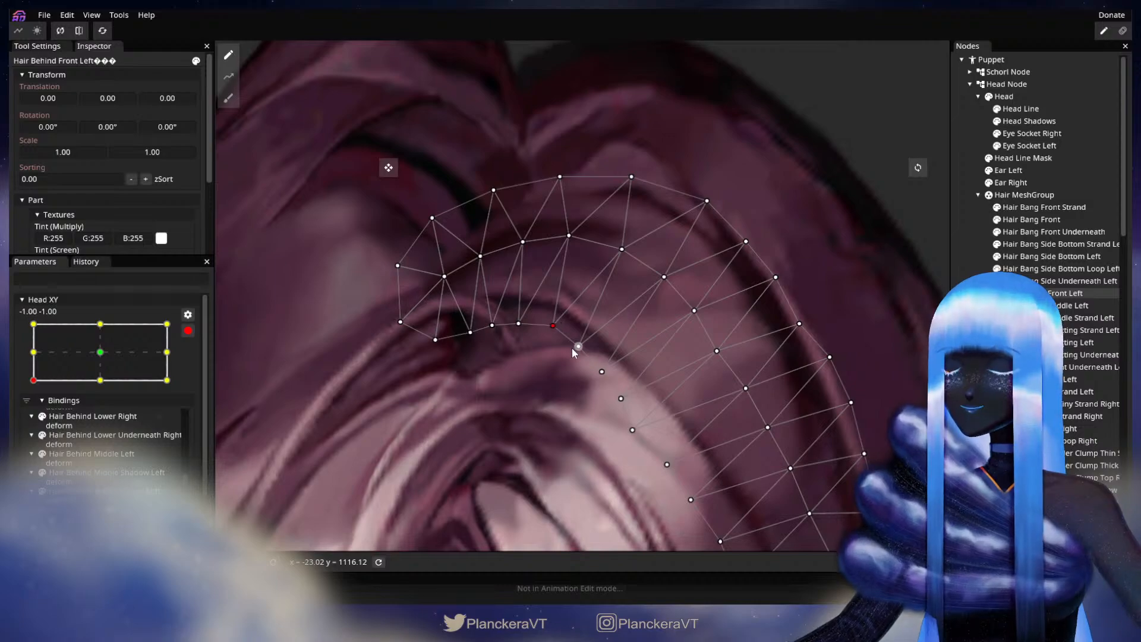
pyautogui.click(579, 345)
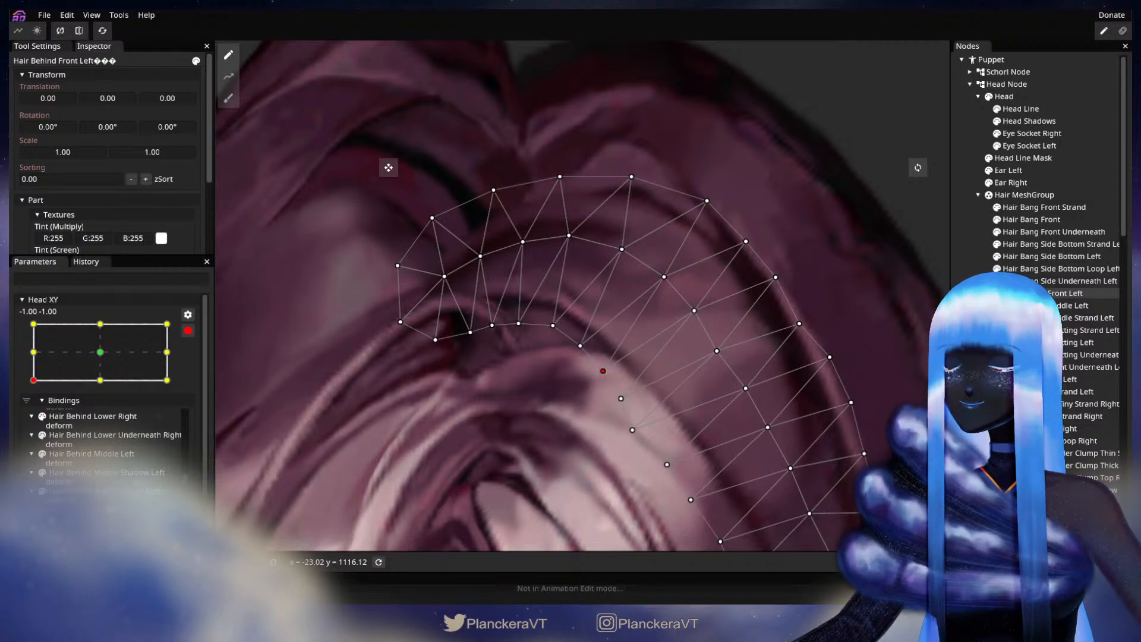
pyautogui.click(683, 427)
# - Preview the disarmed head between Head XY -1.00, -1.00 and -0.75, -1.00, and re-arm the parameter at -1.00, -1.00
pyautogui.scroll(-3, 703, 444)
pyautogui.scroll(-5, 717, 449)
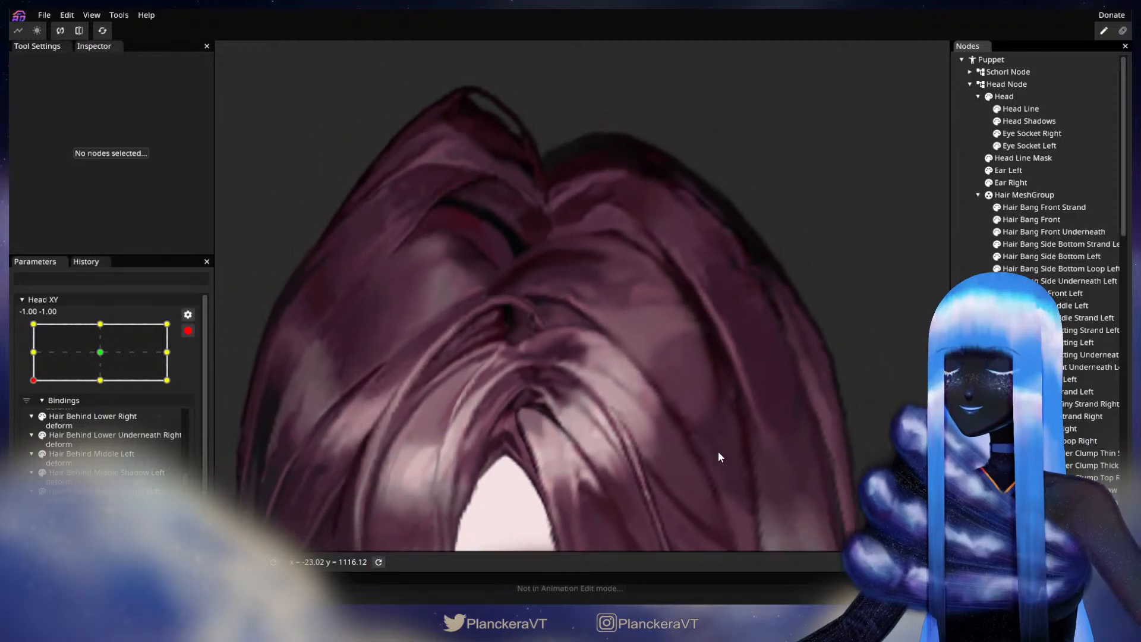
pyautogui.scroll(-2, 718, 458)
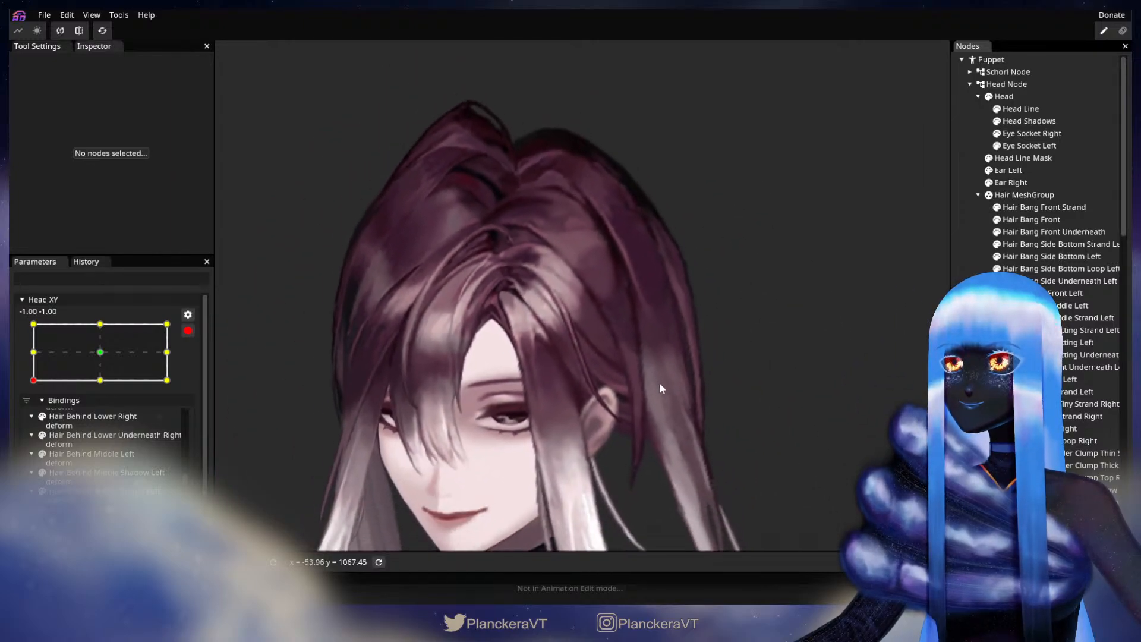
pyautogui.click(188, 331)
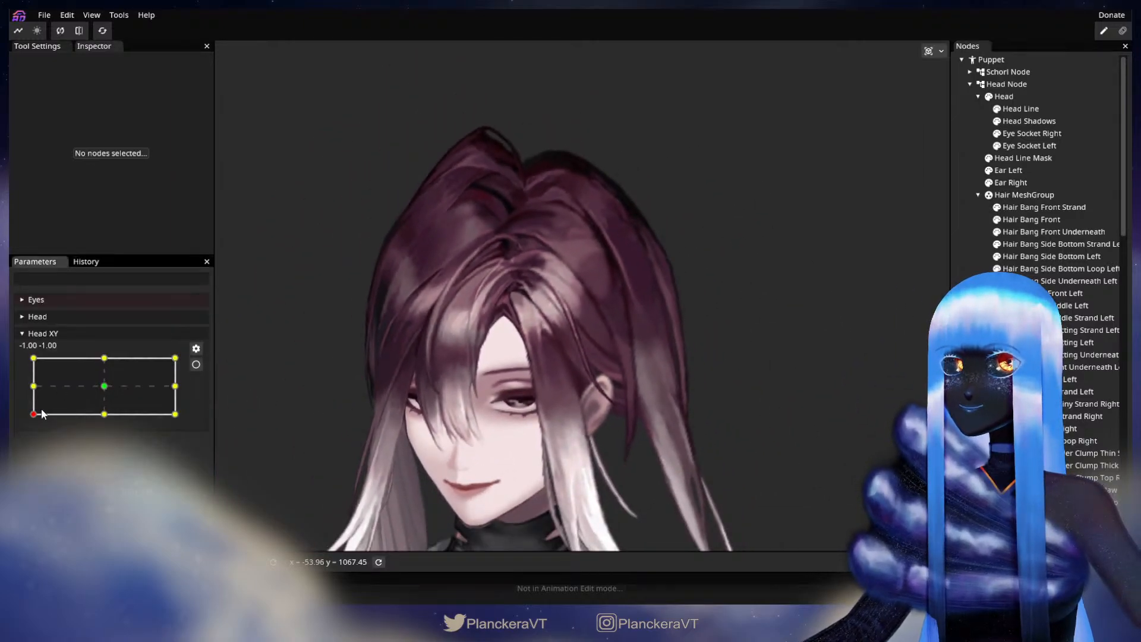
pyautogui.moveTo(34, 419)
pyautogui.mouseDown()
pyautogui.moveTo(105, 423)
pyautogui.moveTo(20, 429)
pyautogui.moveTo(108, 430)
pyautogui.moveTo(49, 433)
pyautogui.mouseUp()
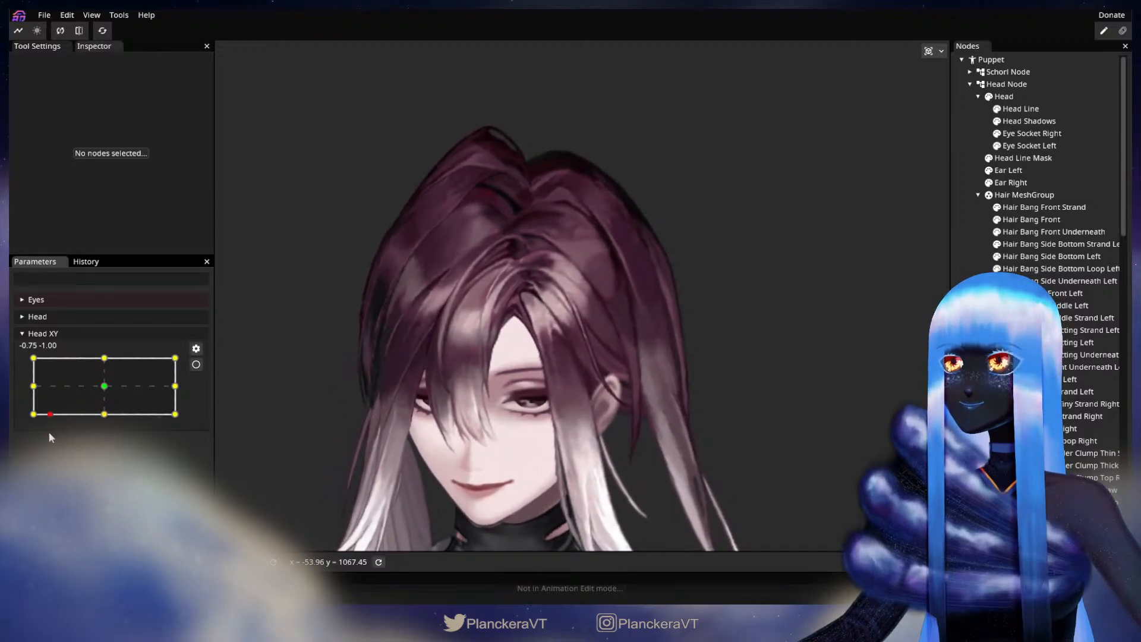
pyautogui.click(195, 365)
# - Shift two neighbouring lower-edge vertices of Hair Behind Front Left beside the parting at Head XY -1.00, -1.00, and deselect the part
pyautogui.scroll(6, 326, 409)
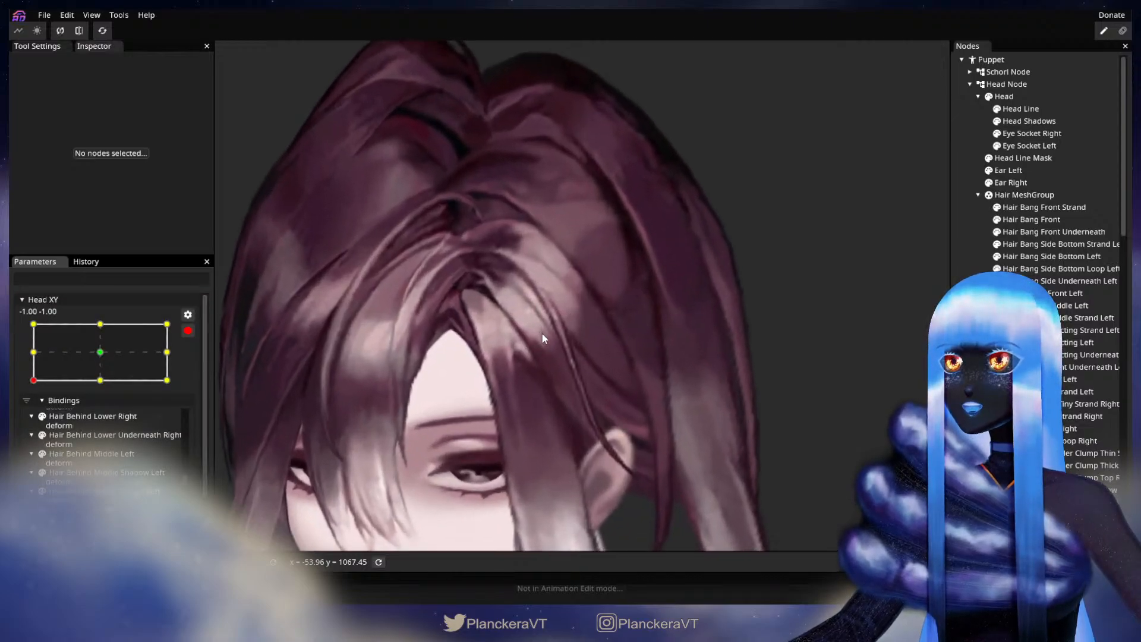
pyautogui.scroll(5, 665, 426)
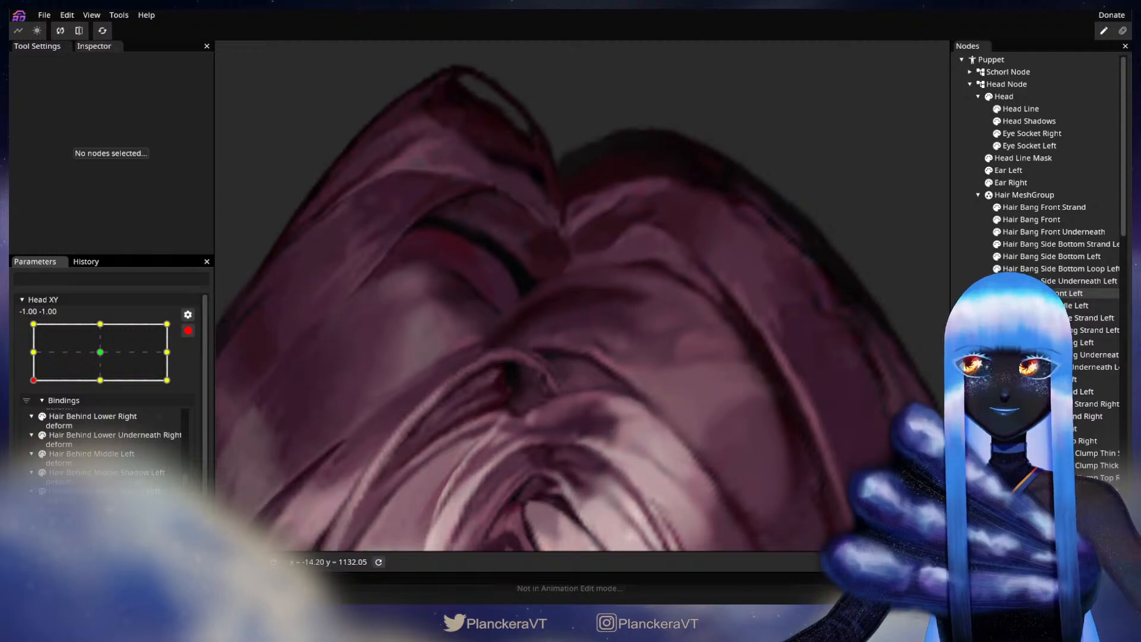
pyautogui.click(1070, 293)
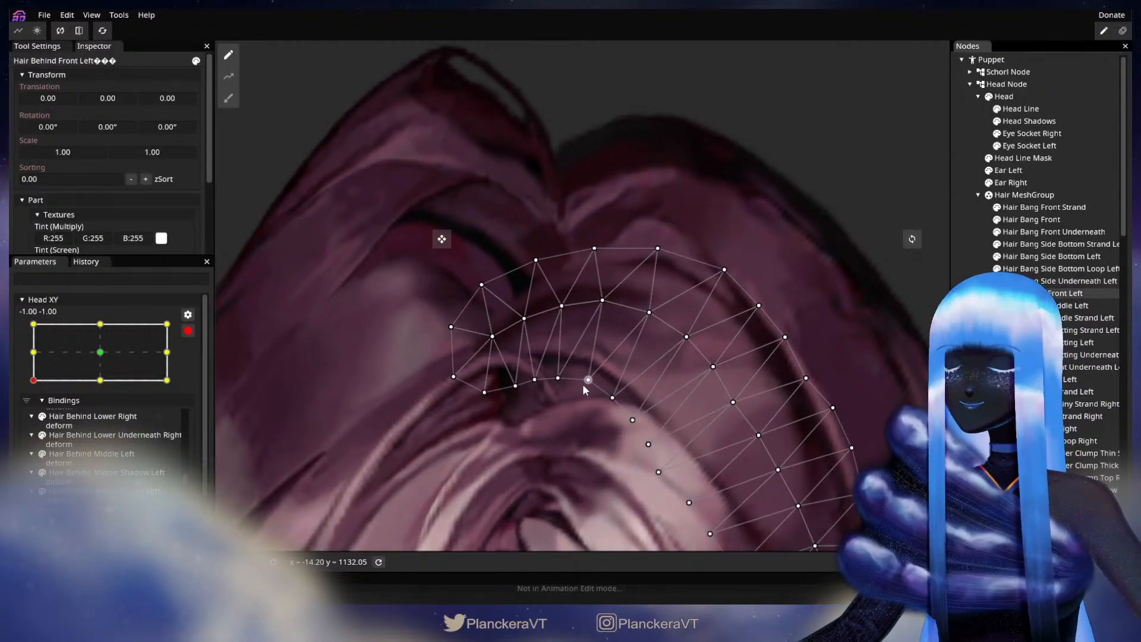
pyautogui.moveTo(557, 379); pyautogui.dragTo(560, 376)
pyautogui.click(585, 380)
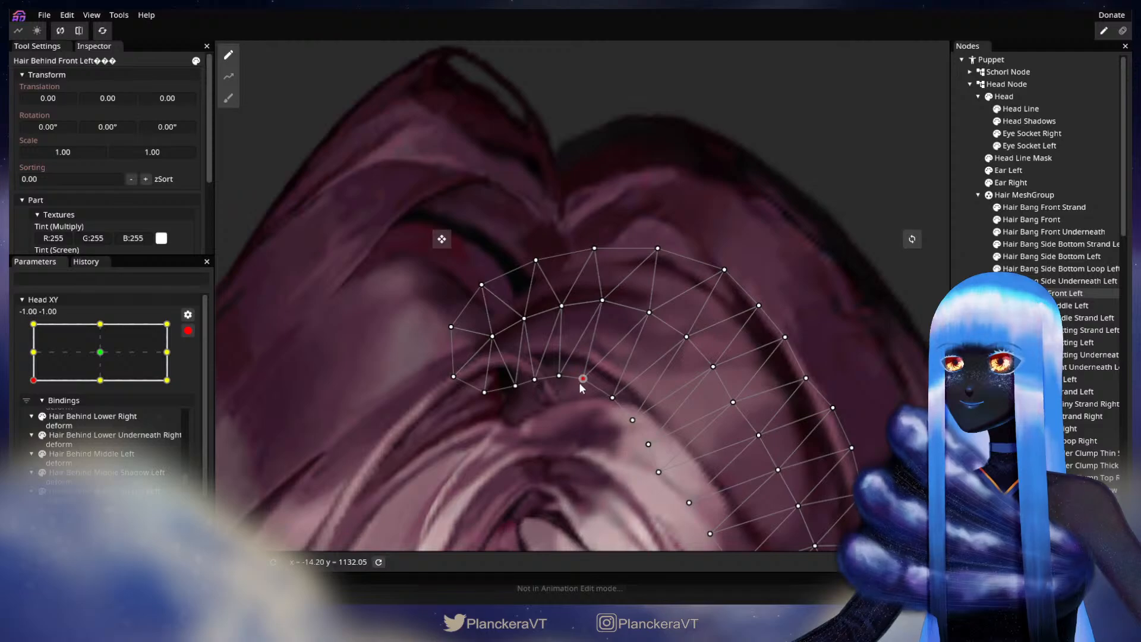
pyautogui.click(923, 373)
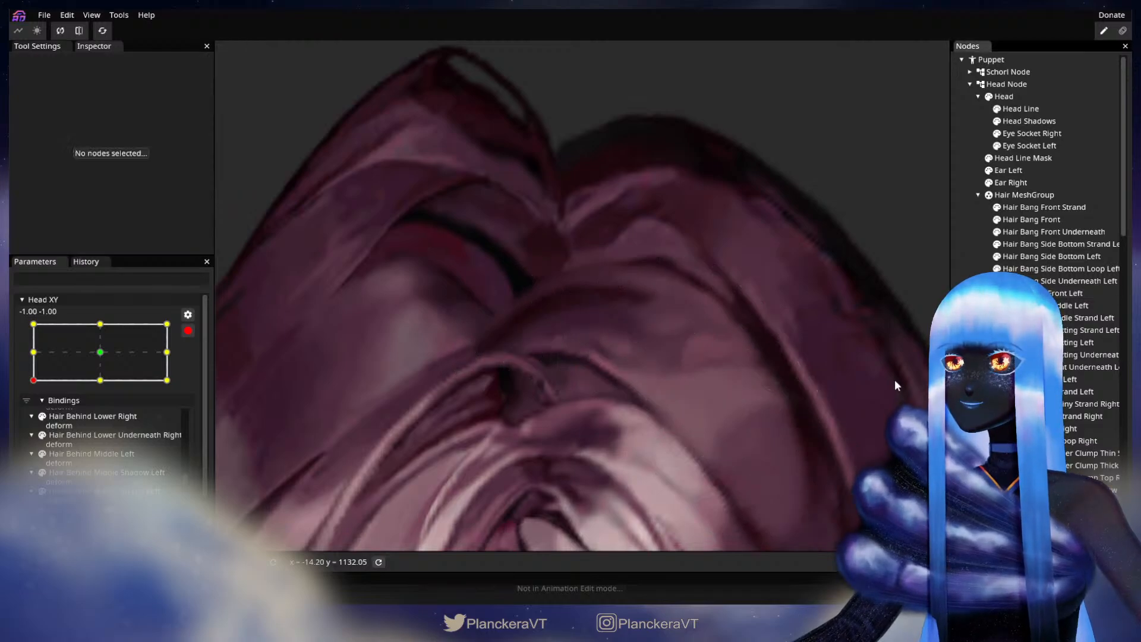
# - Disarm Head XY and move the head around -1.00, -1.00 to check the latest vertex adjustments at the parting
pyautogui.scroll(-3, 698, 436)
pyautogui.scroll(-5, 714, 435)
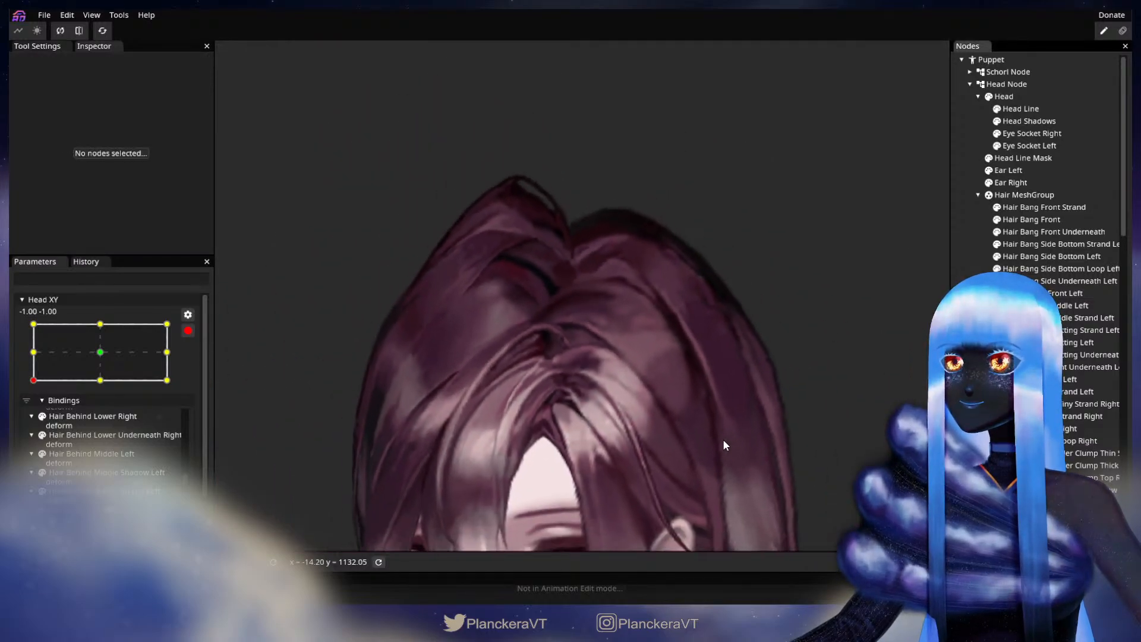
pyautogui.moveTo(706, 468); pyautogui.dragTo(652, 379)
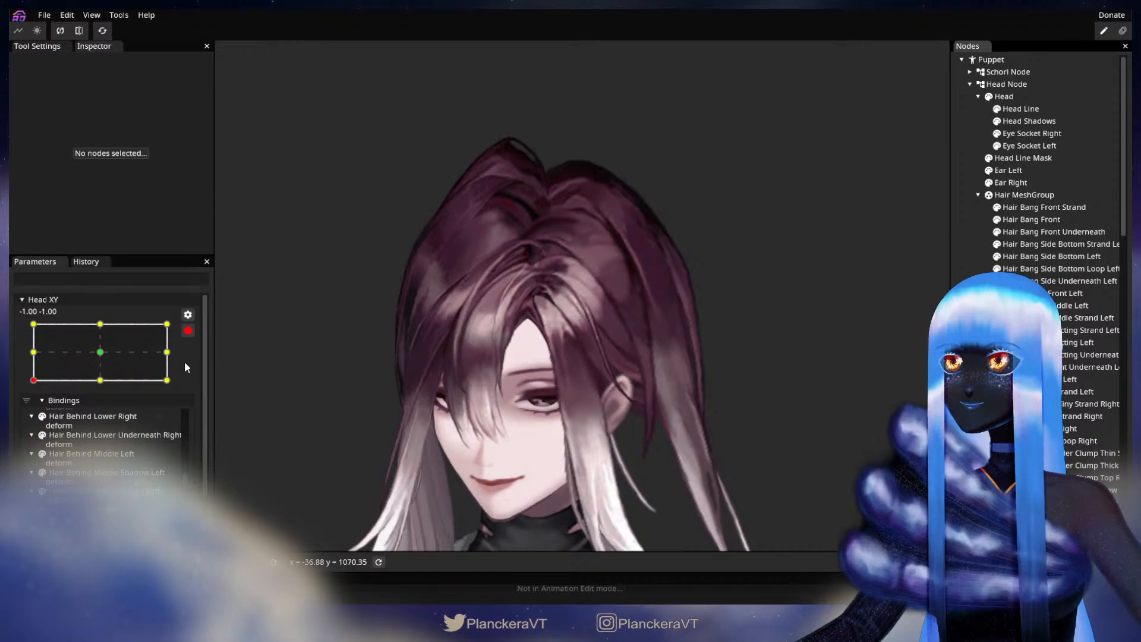
pyautogui.click(188, 331)
pyautogui.moveTo(34, 414)
pyautogui.mouseDown()
pyautogui.moveTo(106, 421)
pyautogui.moveTo(26, 425)
pyautogui.mouseUp()
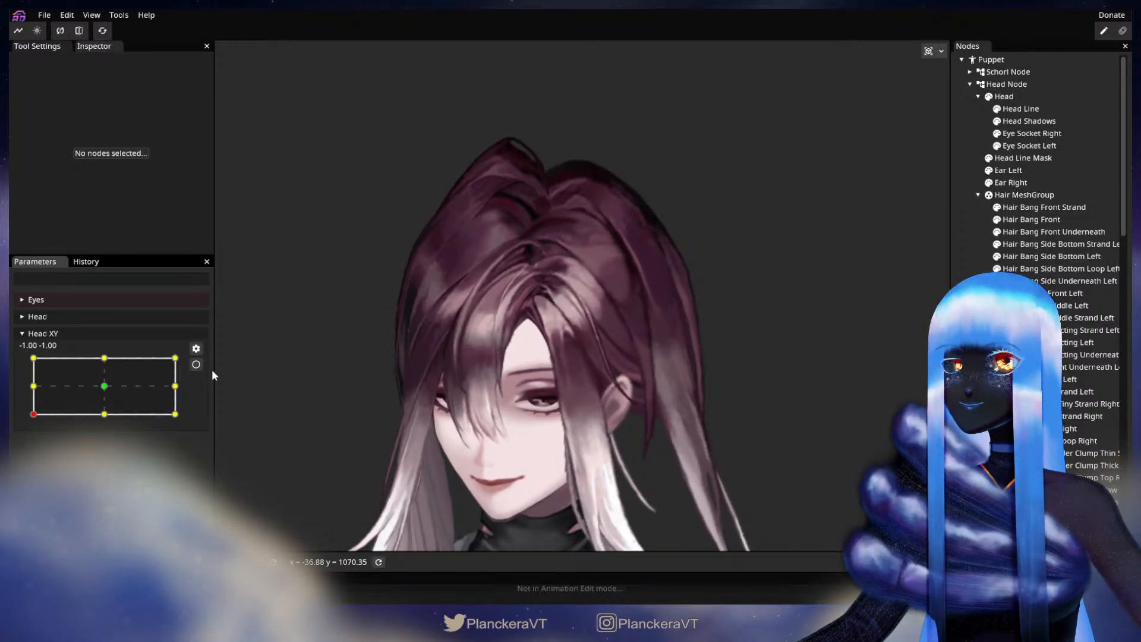
# - Arm Head XY at -1.00, -1.00 and nudge a lower-edge vertex of Hair Behind Front Left at the parting, leaving the part deselected
pyautogui.click(196, 365)
pyautogui.scroll(5, 515, 282)
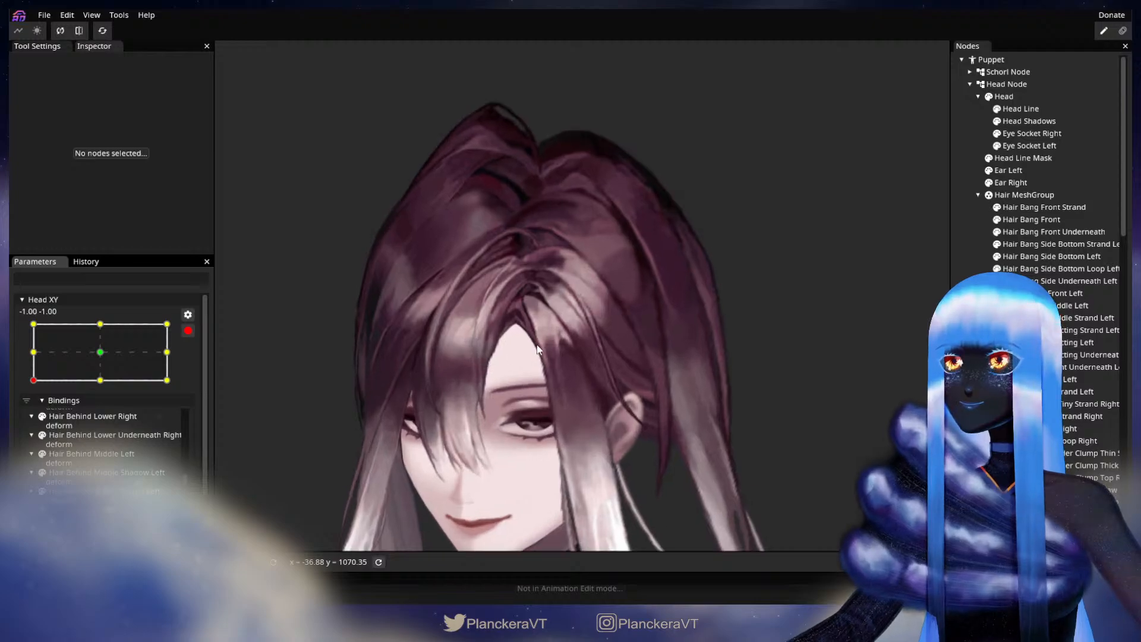
pyautogui.scroll(3, 694, 403)
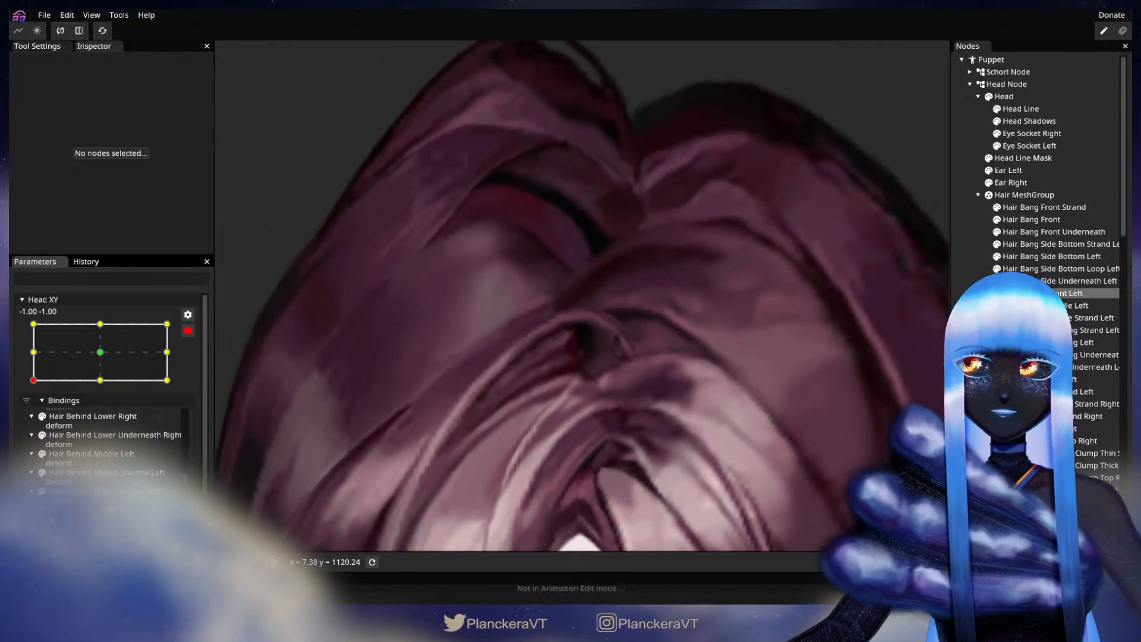
pyautogui.click(568, 365)
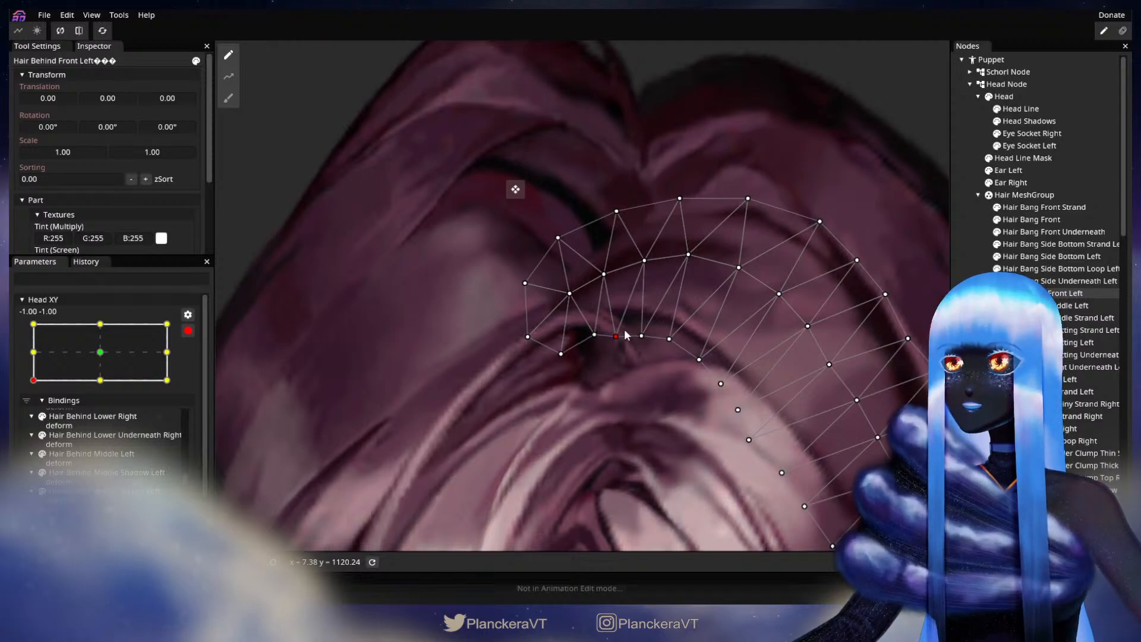
pyautogui.press('Escape')
# - Disarm Head XY and move the head from -1.00, -1.00 to 1.00, -1.00 to check how the parting hair follows
pyautogui.scroll(-5, 676, 419)
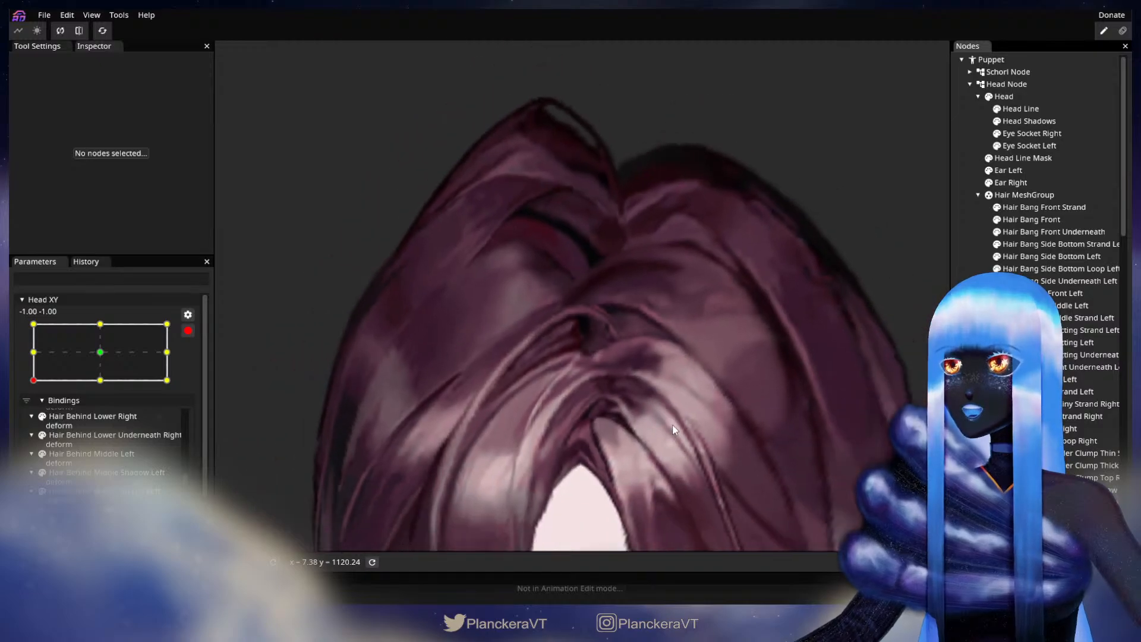
pyautogui.scroll(-6, 676, 426)
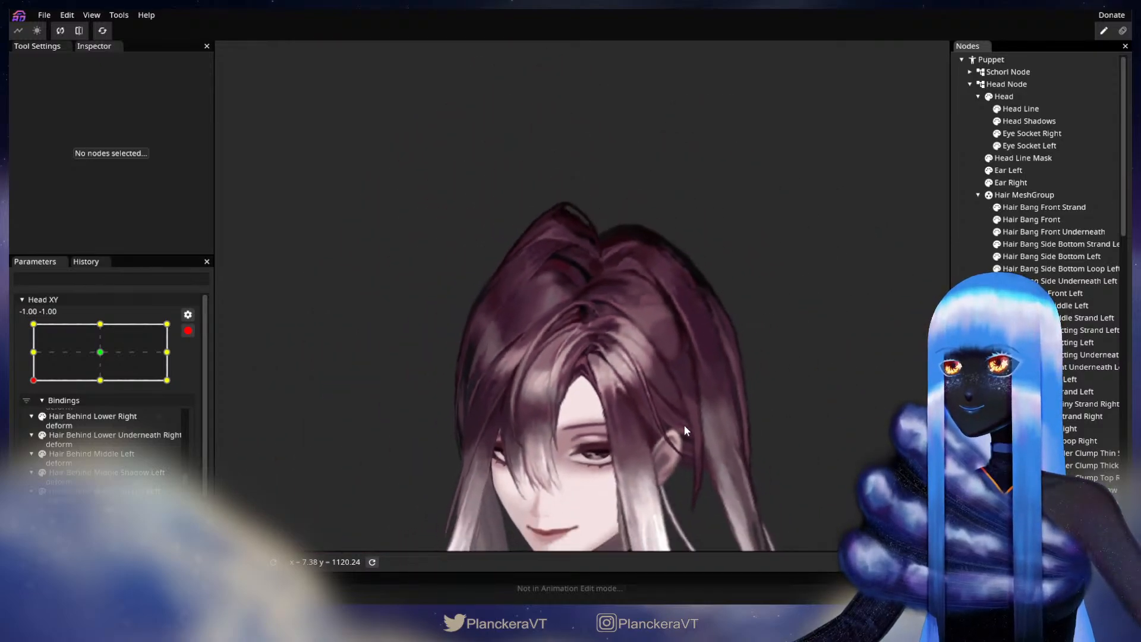
pyautogui.click(187, 331)
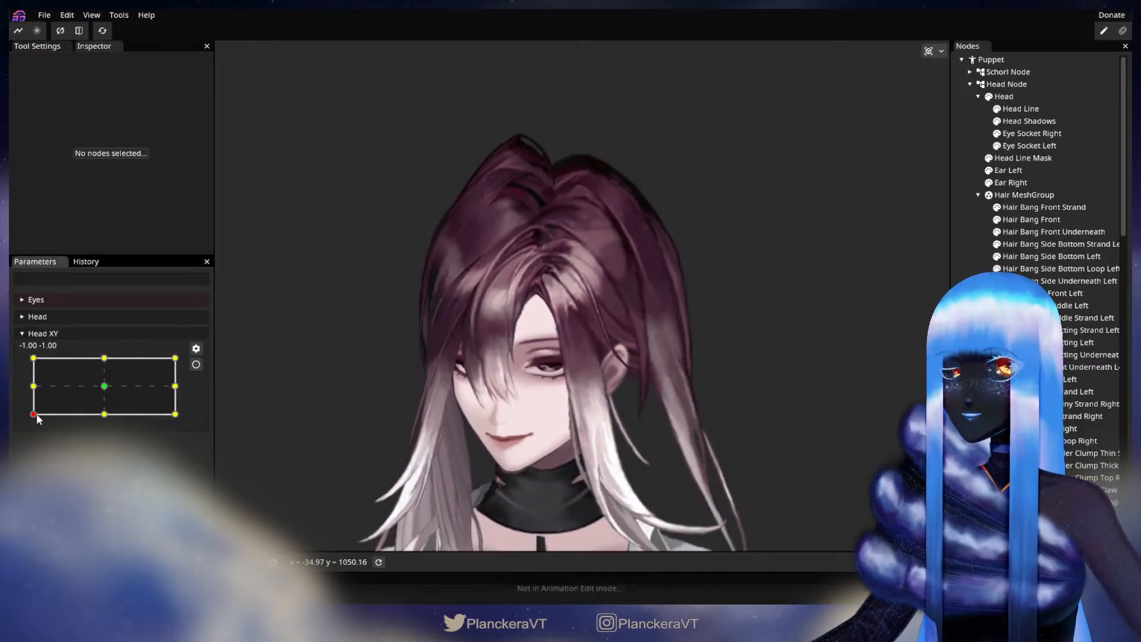
pyautogui.moveTo(34, 417)
pyautogui.mouseDown()
pyautogui.moveTo(101, 435)
pyautogui.moveTo(38, 431)
pyautogui.moveTo(117, 429)
pyautogui.moveTo(26, 431)
pyautogui.moveTo(25, 387)
pyautogui.moveTo(26, 421)
pyautogui.mouseUp()
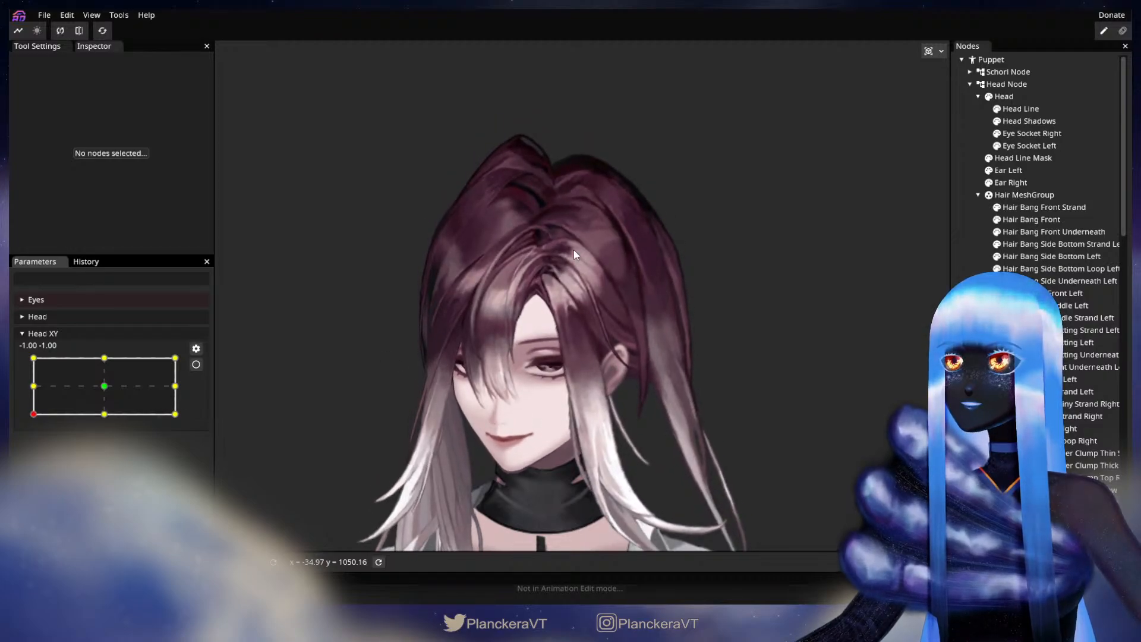
pyautogui.moveTo(31, 418); pyautogui.dragTo(176, 419)
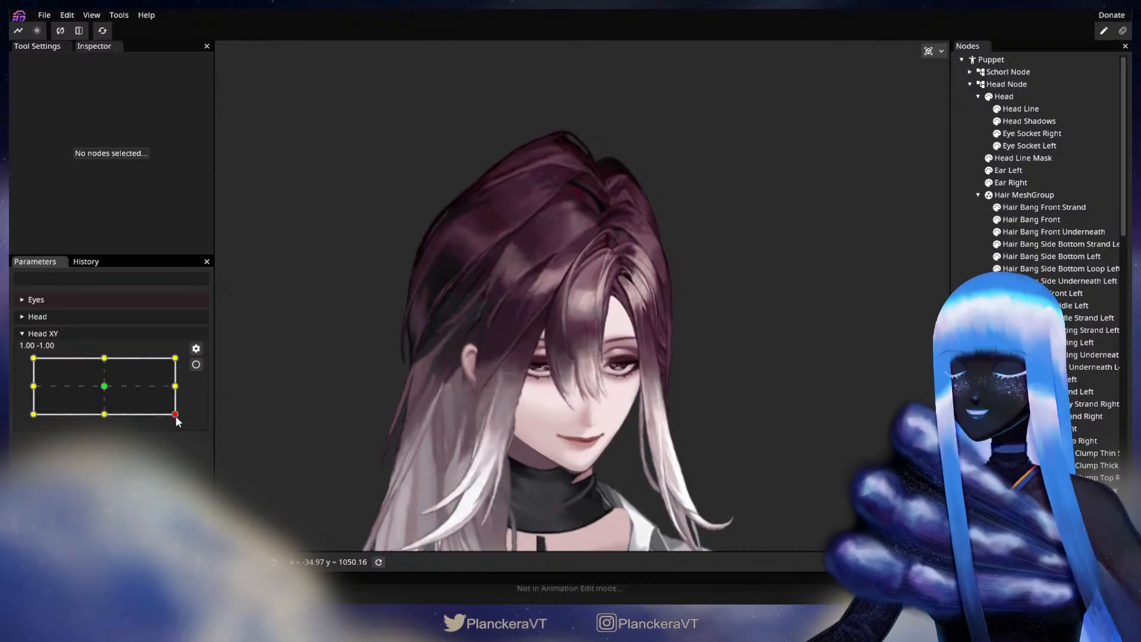
pyautogui.moveTo(176, 418); pyautogui.dragTo(201, 419)
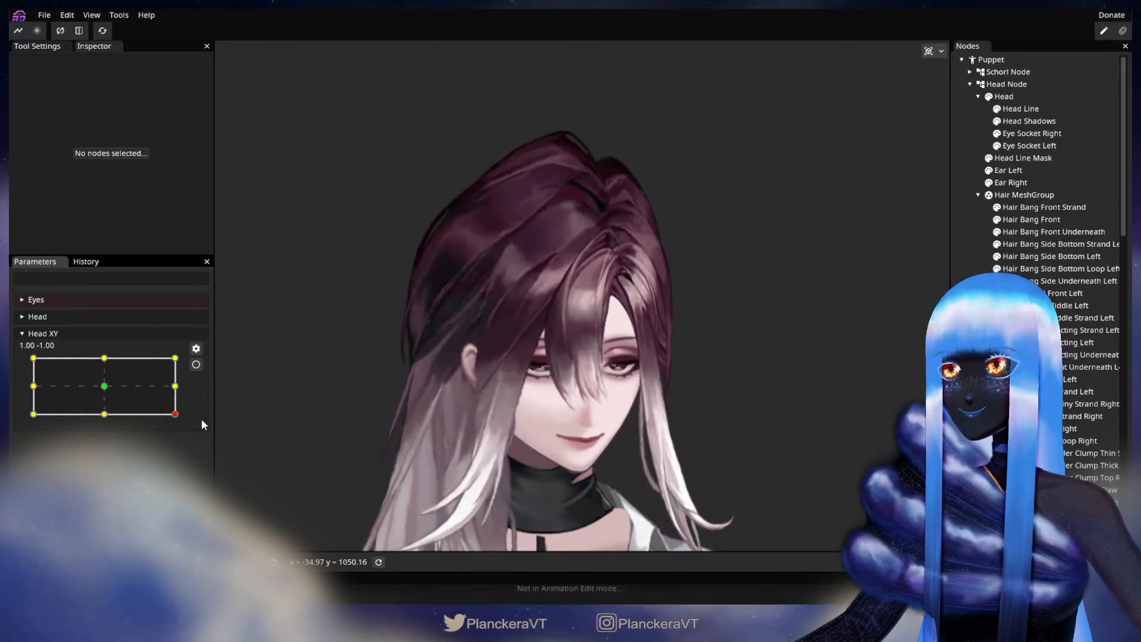
# - Arm Head XY at 1.00, -1.00 and reshape the lower edge of Hair Behind Front Left beside the parting with a resized Circle Brush
pyautogui.click(196, 365)
pyautogui.scroll(5, 505, 345)
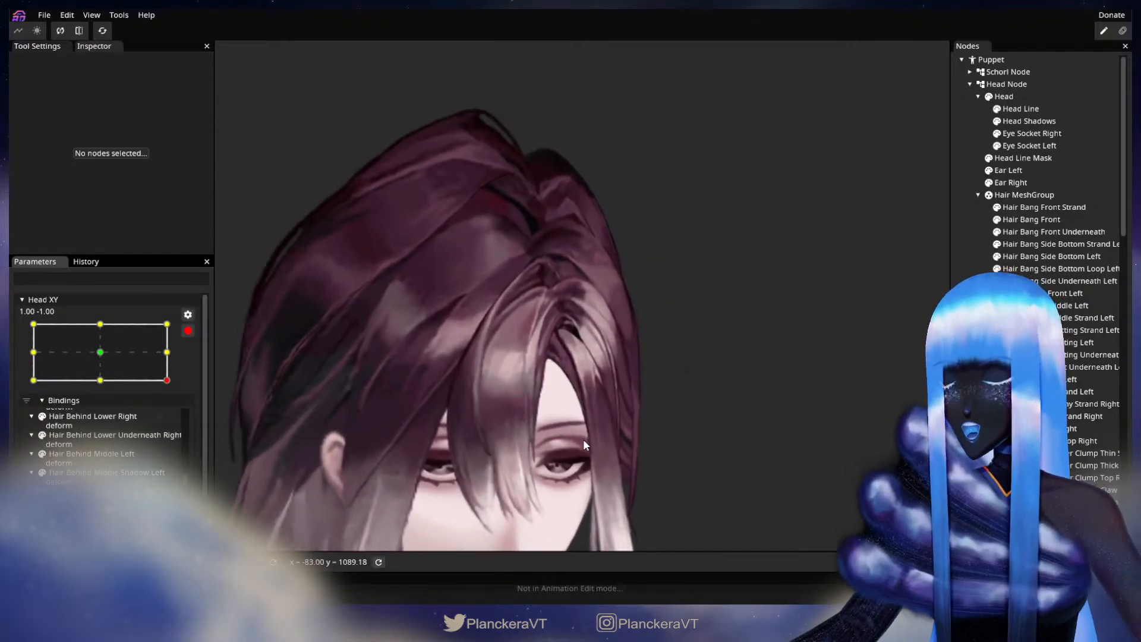
pyautogui.scroll(5, 584, 444)
pyautogui.scroll(2, 618, 452)
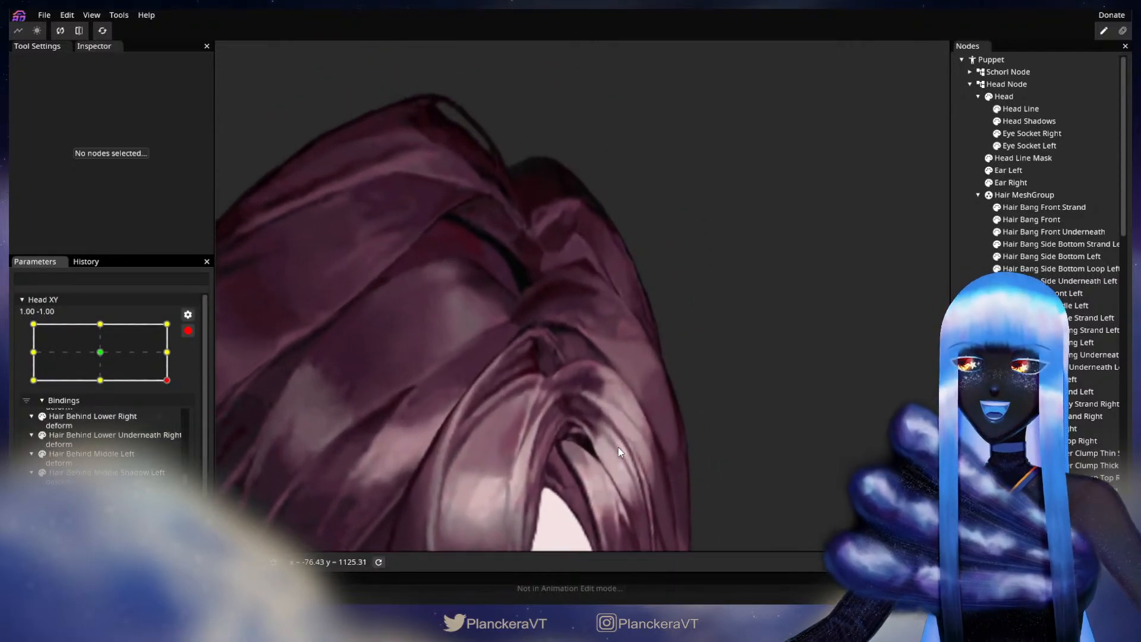
pyautogui.click(1115, 293)
pyautogui.scroll(1, 656, 402)
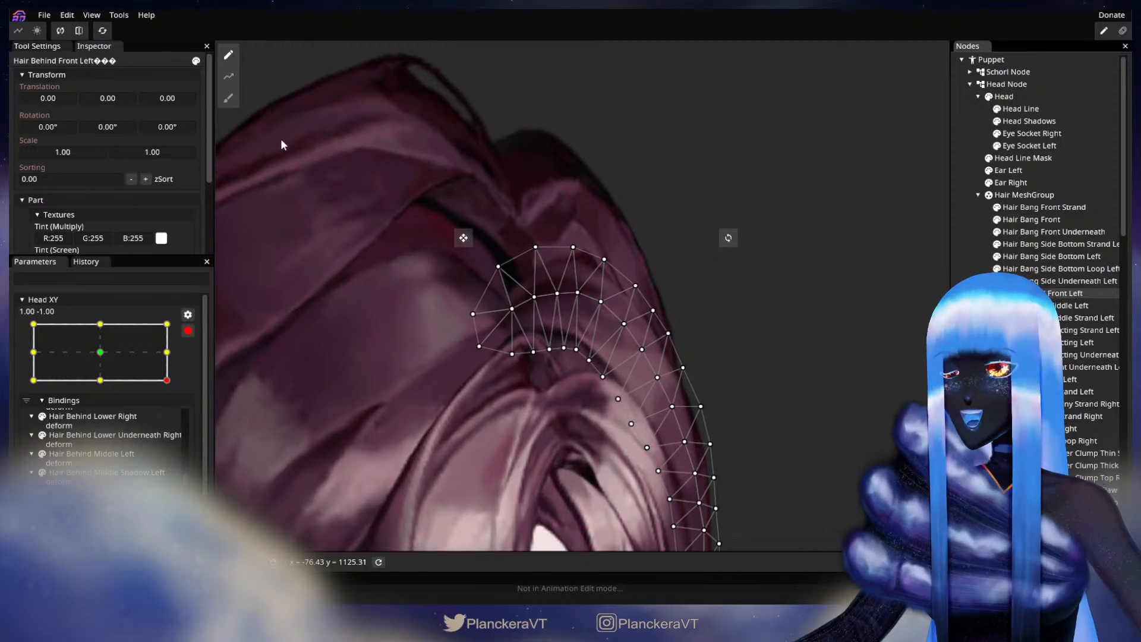
pyautogui.click(229, 98)
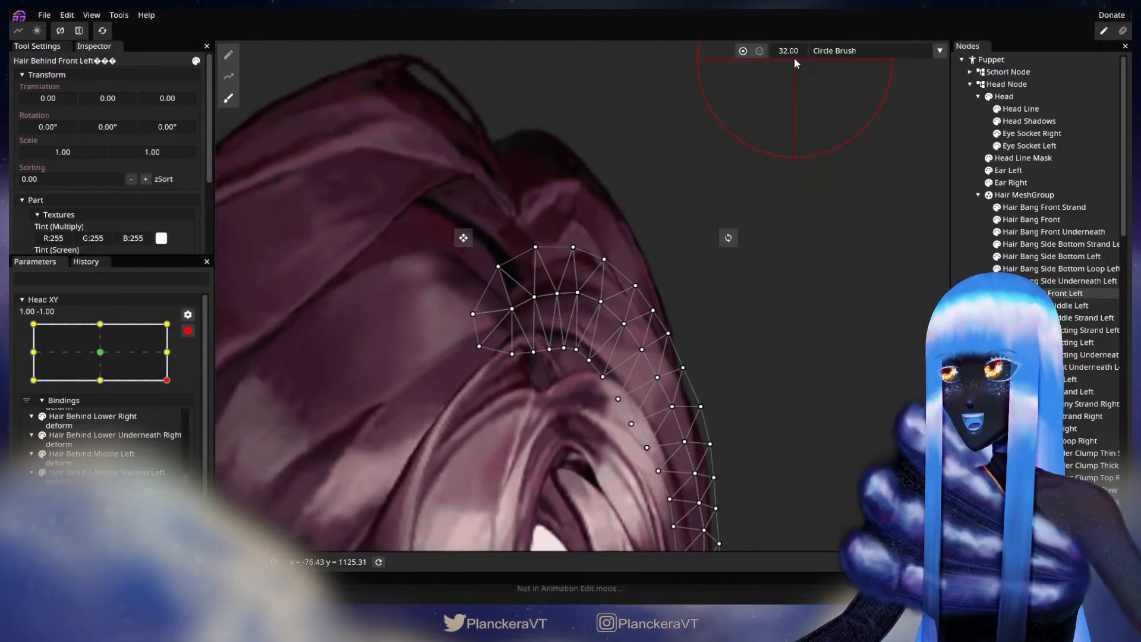
pyautogui.moveTo(787, 51); pyautogui.dragTo(783, 51)
pyautogui.scroll(1, 545, 411)
pyautogui.moveTo(549, 366); pyautogui.dragTo(521, 383)
# - Switch to single-vertex editing, adjust the bend of Hair Behind Front Left's lower edge at Head XY 1.00, -1.00, and deselect the part
pyautogui.click(228, 55)
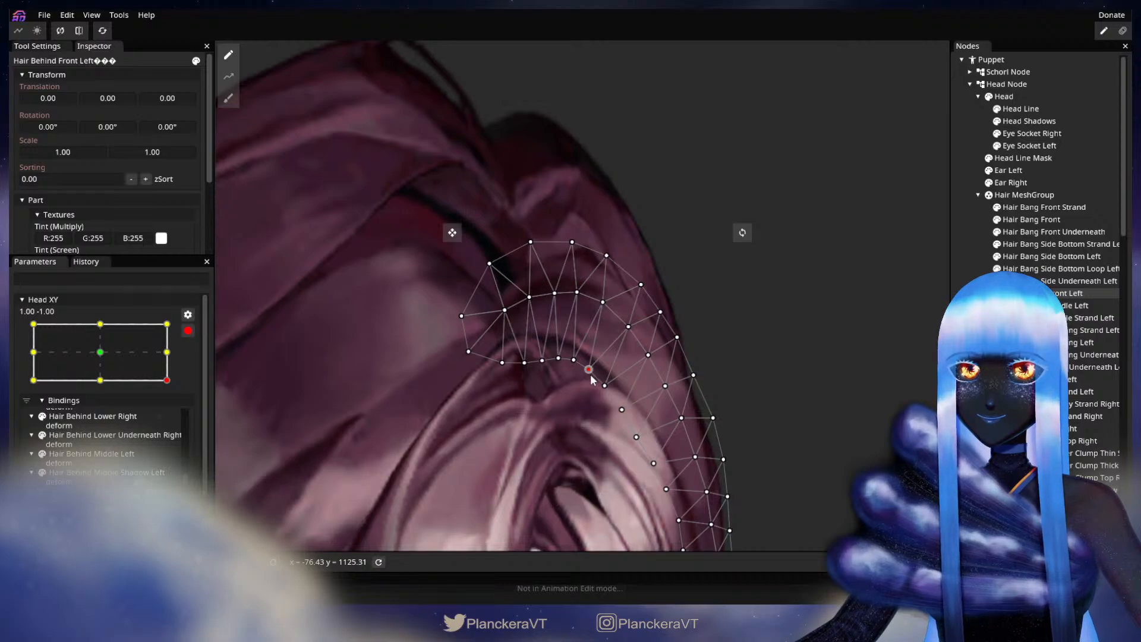
pyautogui.click(920, 397)
pyautogui.scroll(-5, 658, 422)
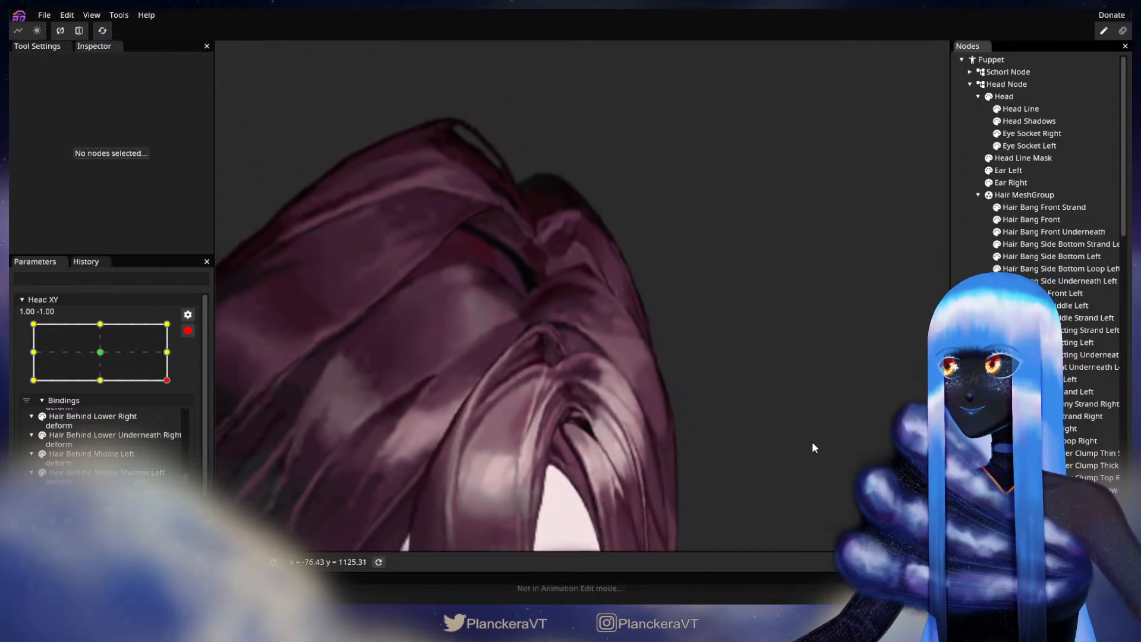
# - Disarm Head XY and move the head around 1.00, -1.00 to check the reshaped hair at the parting
pyautogui.scroll(-6, 738, 441)
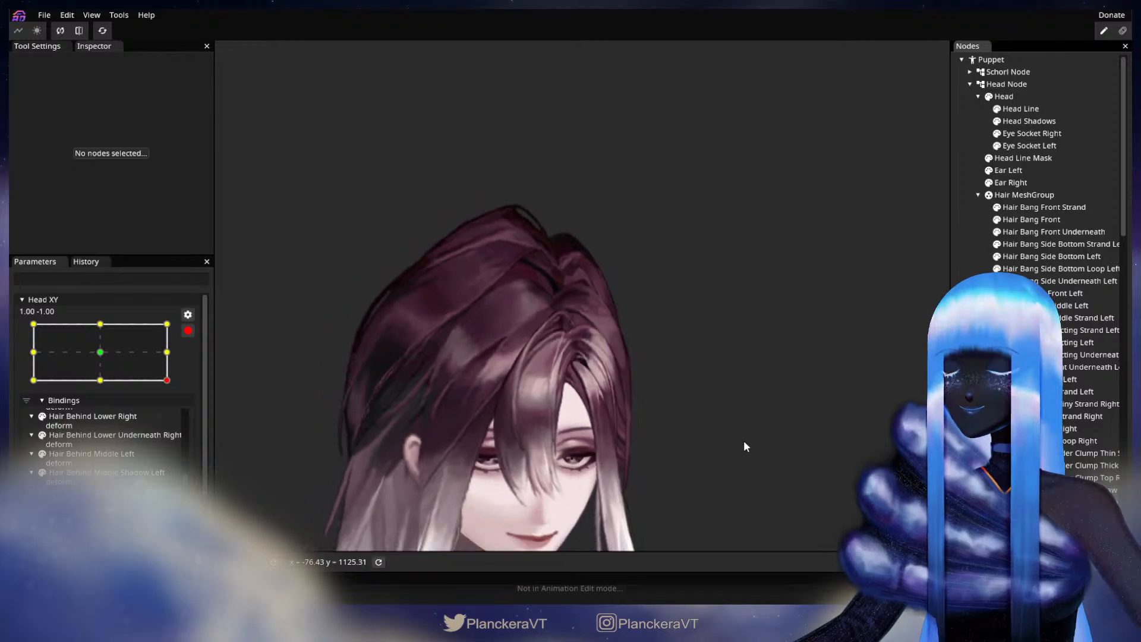
pyautogui.scroll(-3, 743, 441)
pyautogui.scroll(-3, 751, 404)
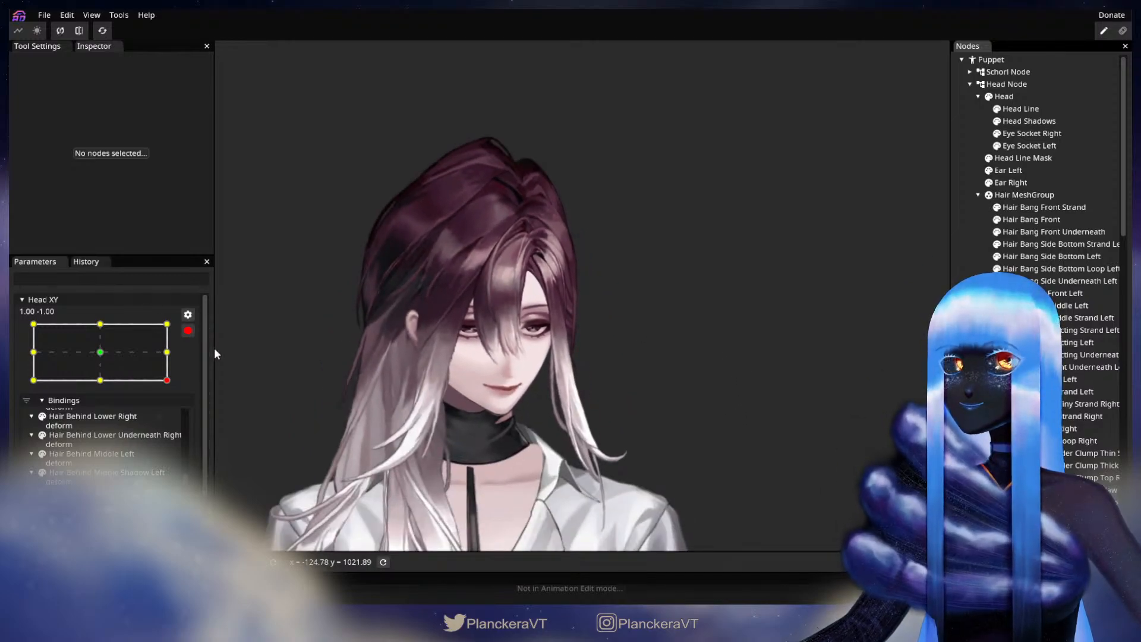
pyautogui.click(188, 331)
pyautogui.moveTo(176, 417); pyautogui.dragTo(203, 428)
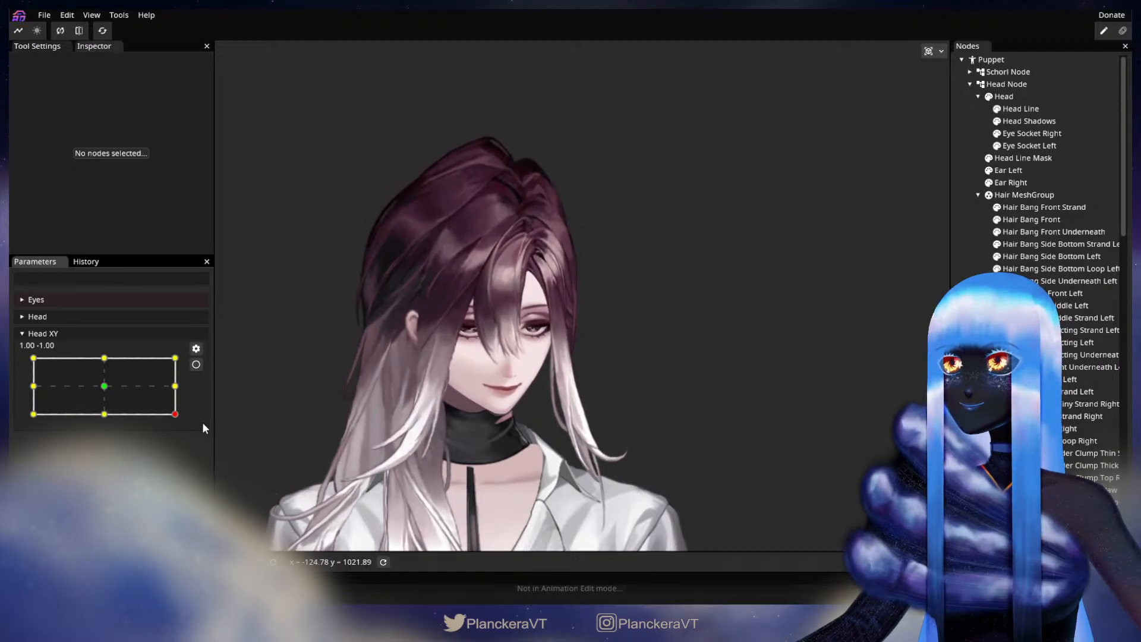
# - Re-arm Head XY at 1.00, -1.00, fine-tune the vertices along the curved lower edge of Hair Behind Front Left, and save the project
pyautogui.click(195, 364)
pyautogui.scroll(5, 371, 387)
pyautogui.scroll(5, 606, 426)
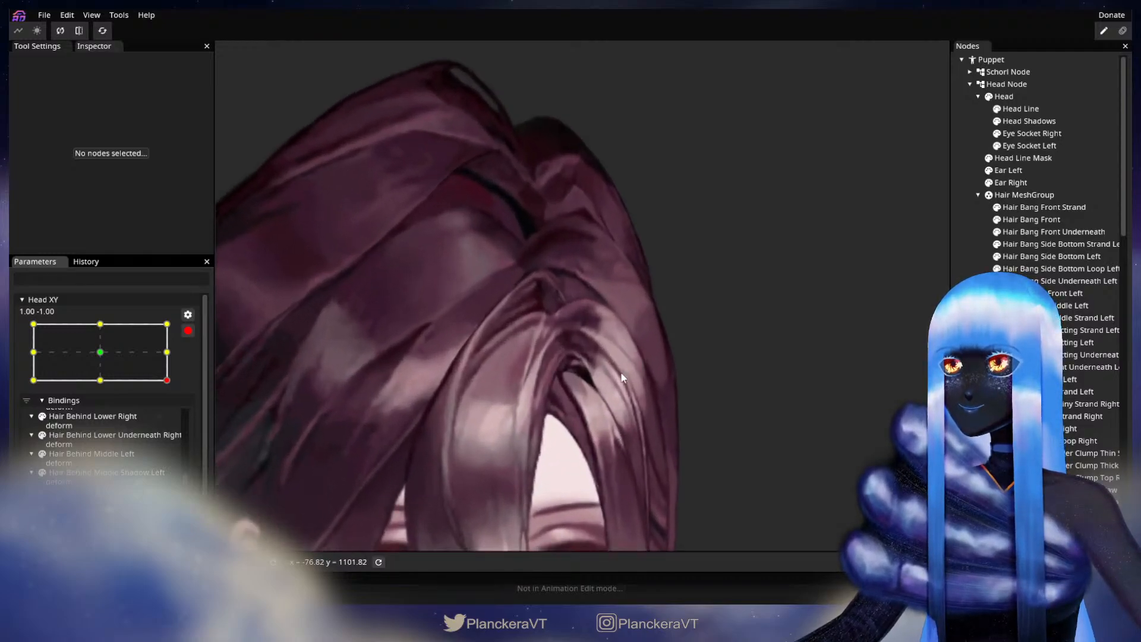
pyautogui.scroll(5, 622, 364)
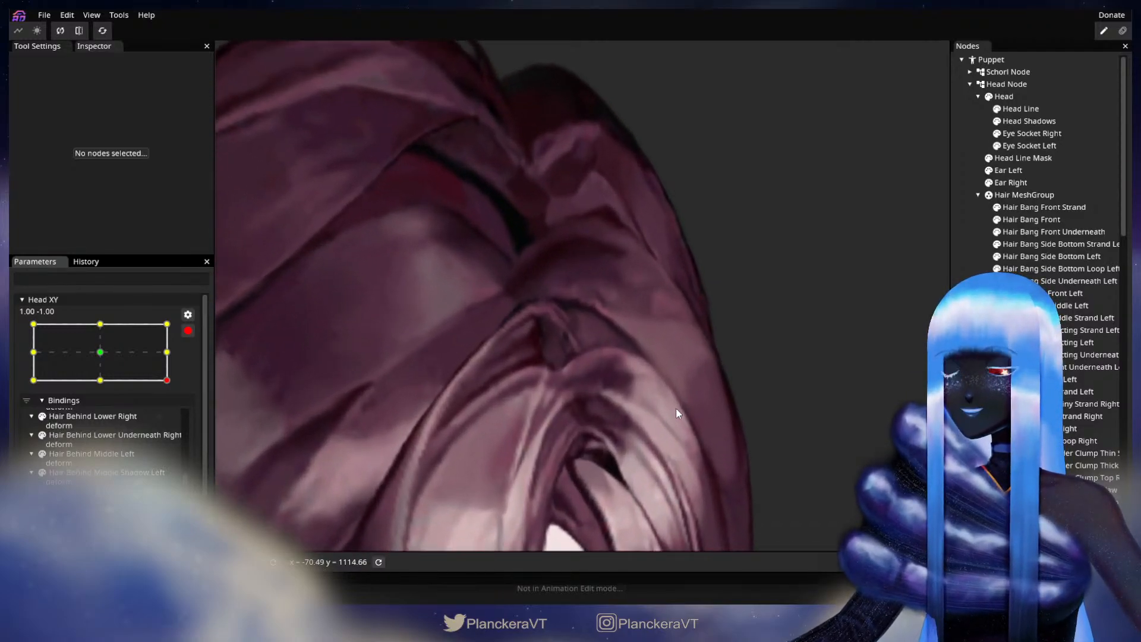
pyautogui.scroll(1, 674, 408)
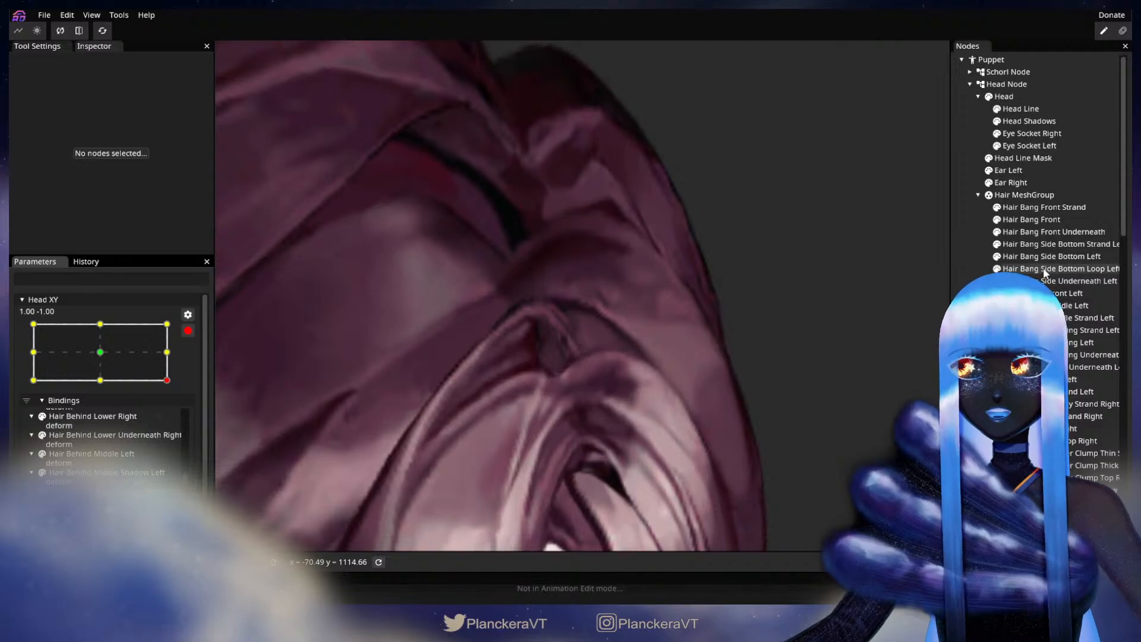
pyautogui.click(1066, 292)
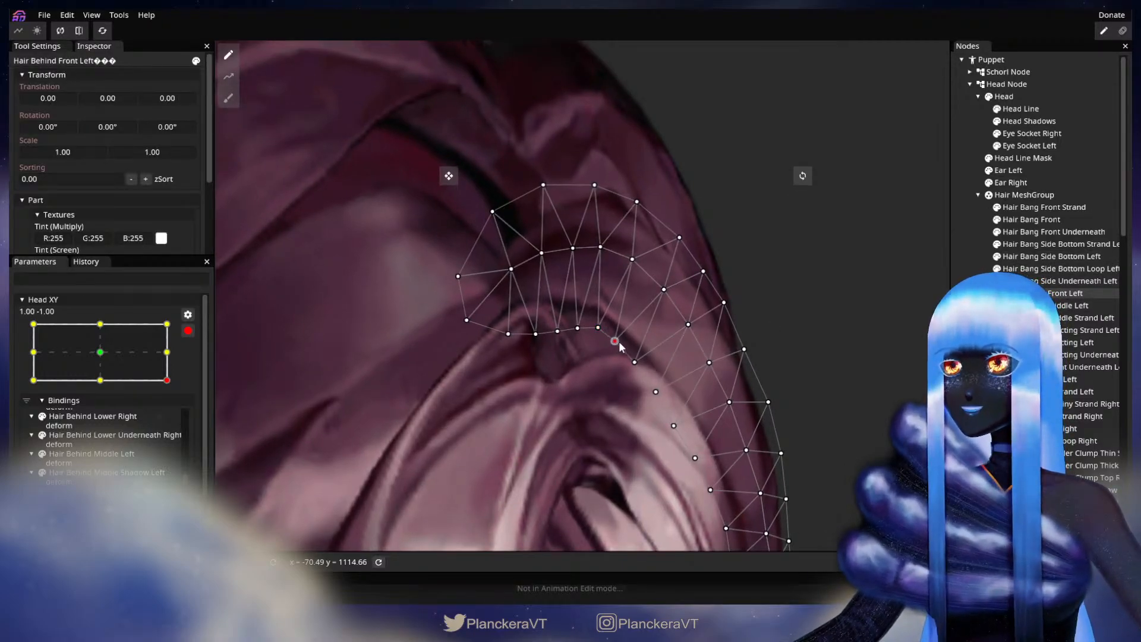
pyautogui.click(616, 339)
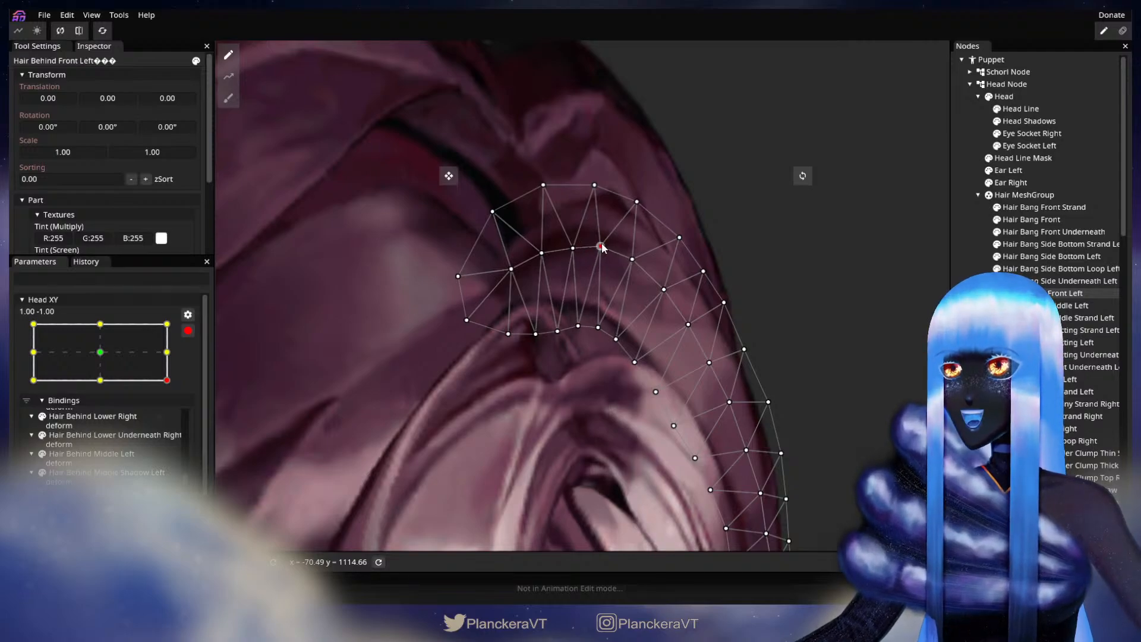
pyautogui.click(598, 327)
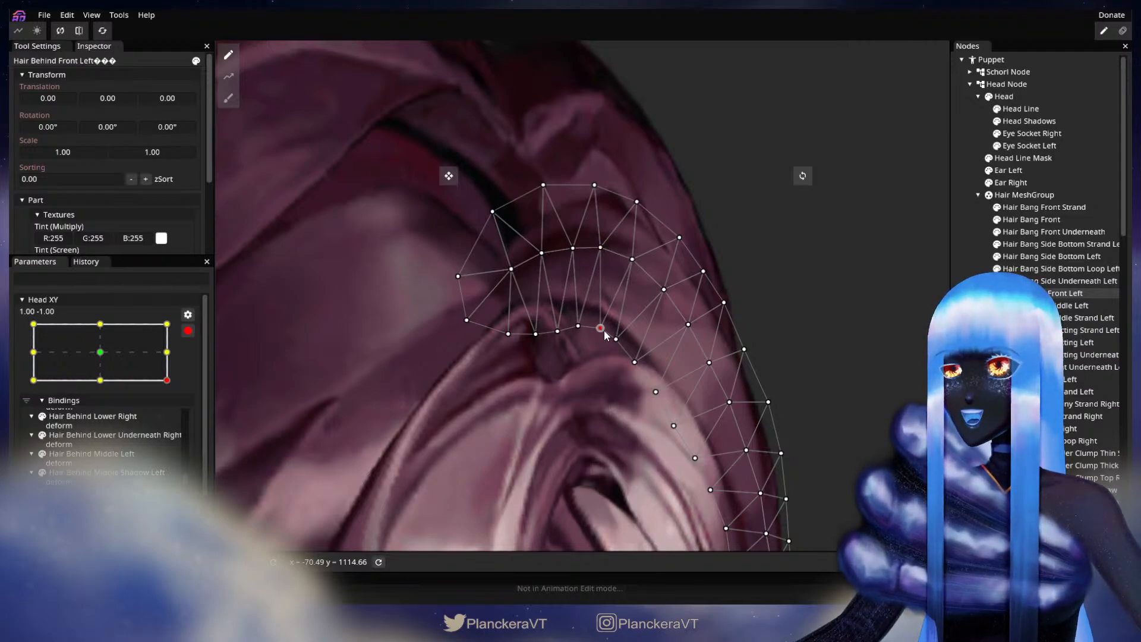
pyautogui.click(616, 339)
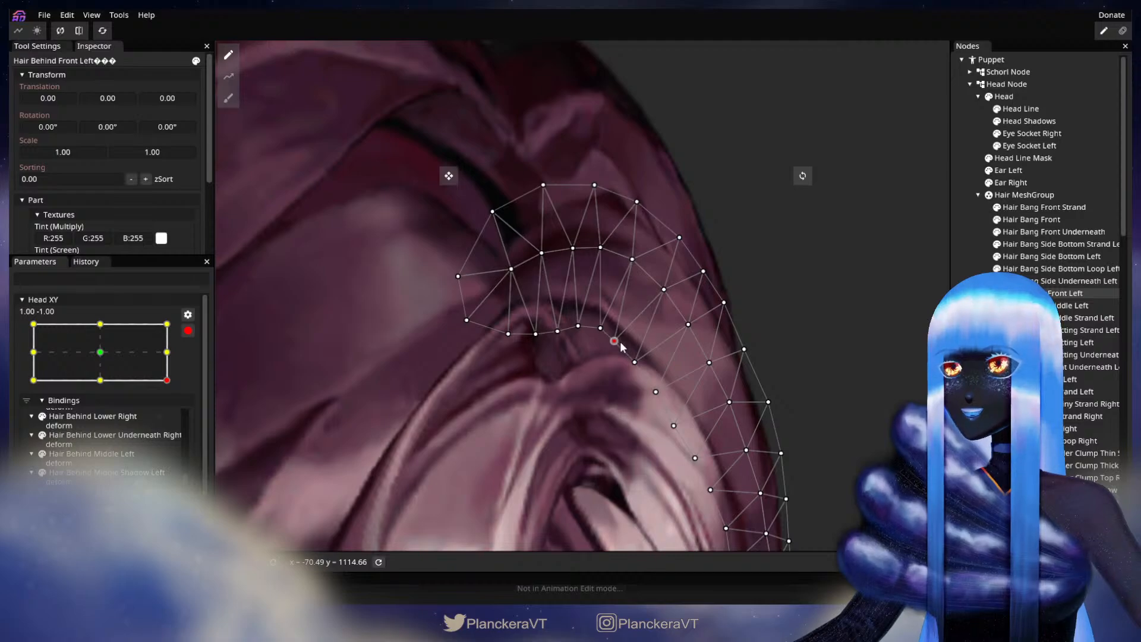
pyautogui.click(634, 363)
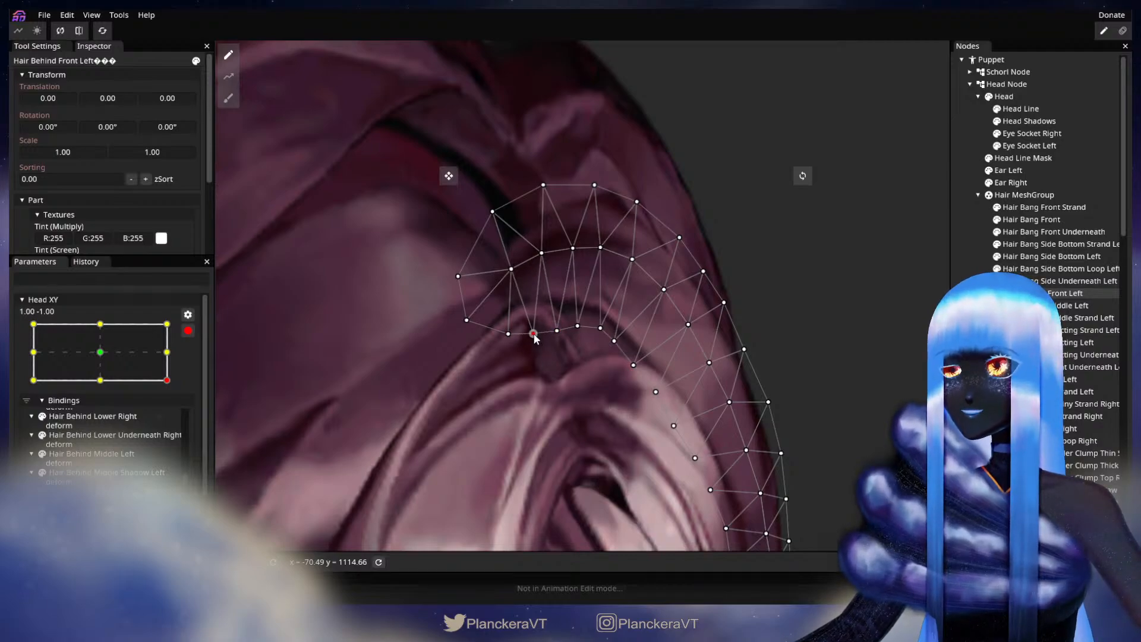
pyautogui.click(1031, 306)
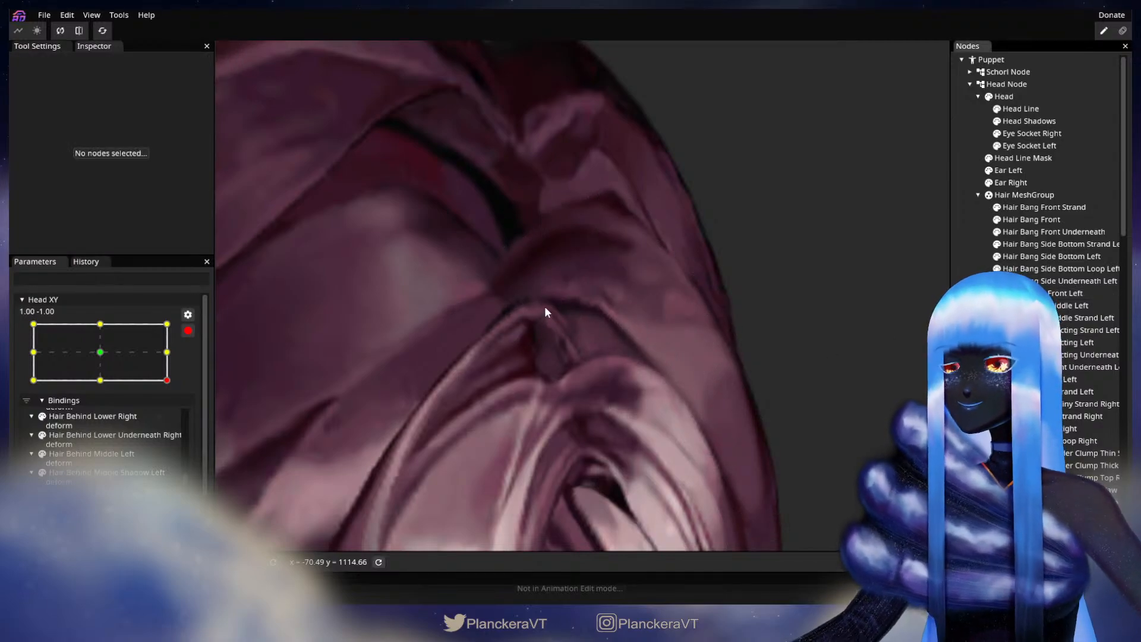
pyautogui.hotkey('ctrl', 's')
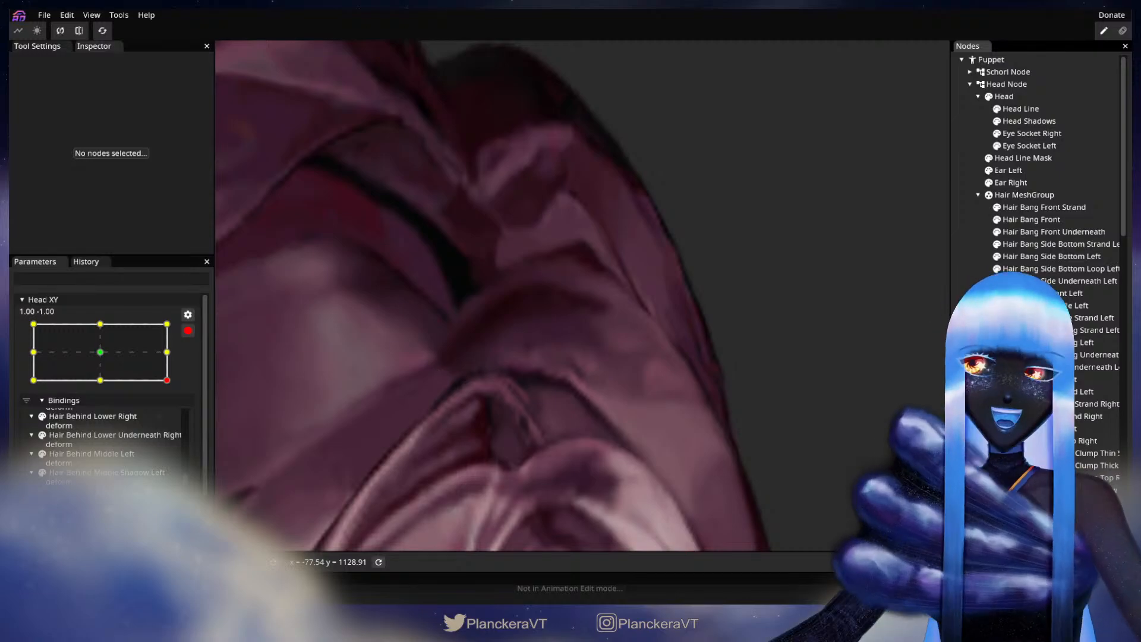
# - Raise the lower-edge vertices of Hair Behind Front Left above the parting and adjust its middle row at Head XY 1.00, -1.00, then deselect it
pyautogui.click(1046, 293)
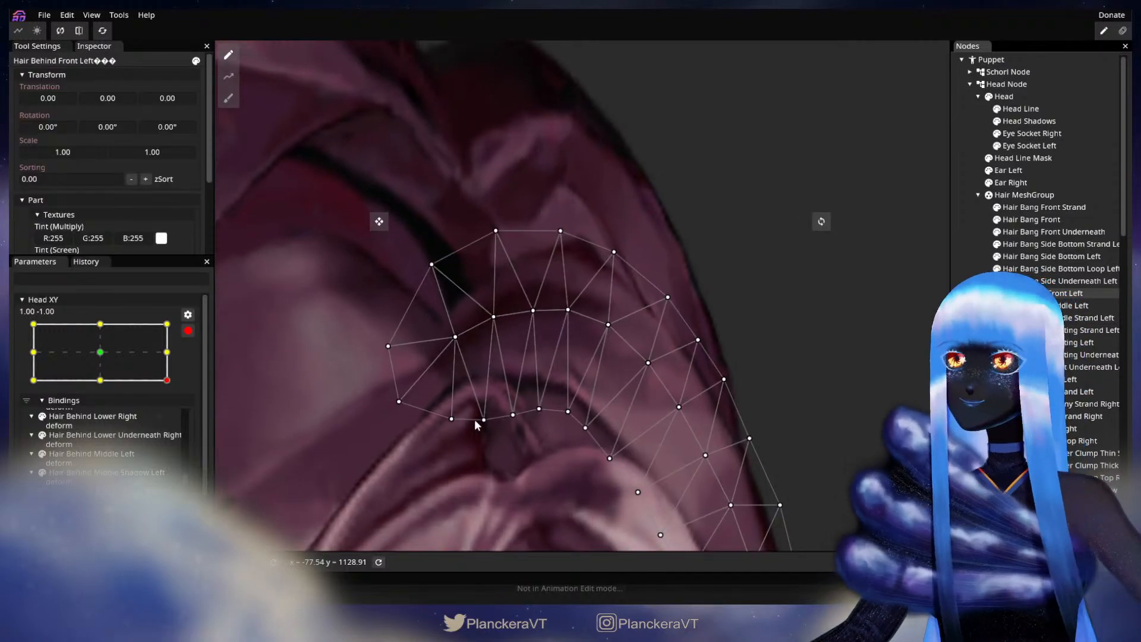
pyautogui.moveTo(529, 315); pyautogui.dragTo(531, 311)
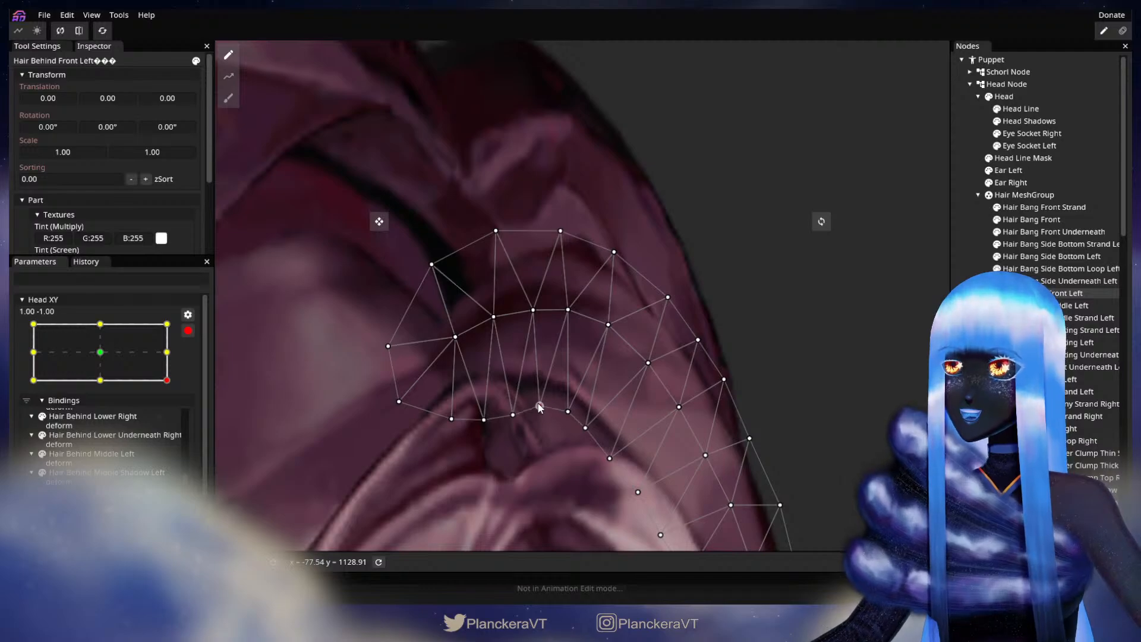
pyautogui.click(569, 410)
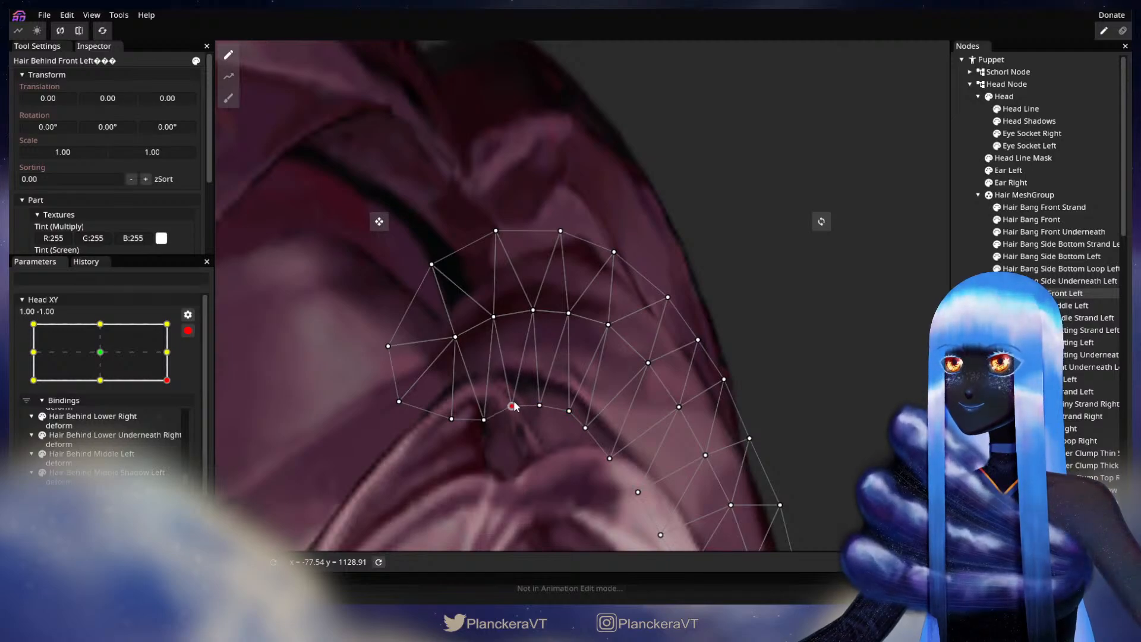
pyautogui.moveTo(483, 421); pyautogui.dragTo(479, 410)
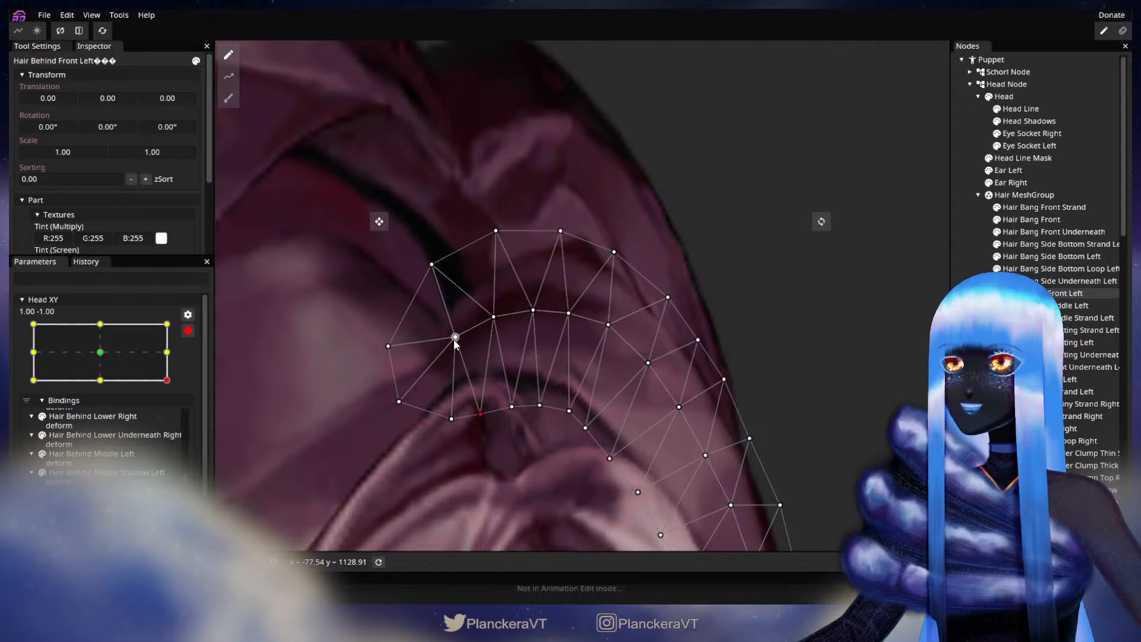
pyautogui.press('Escape')
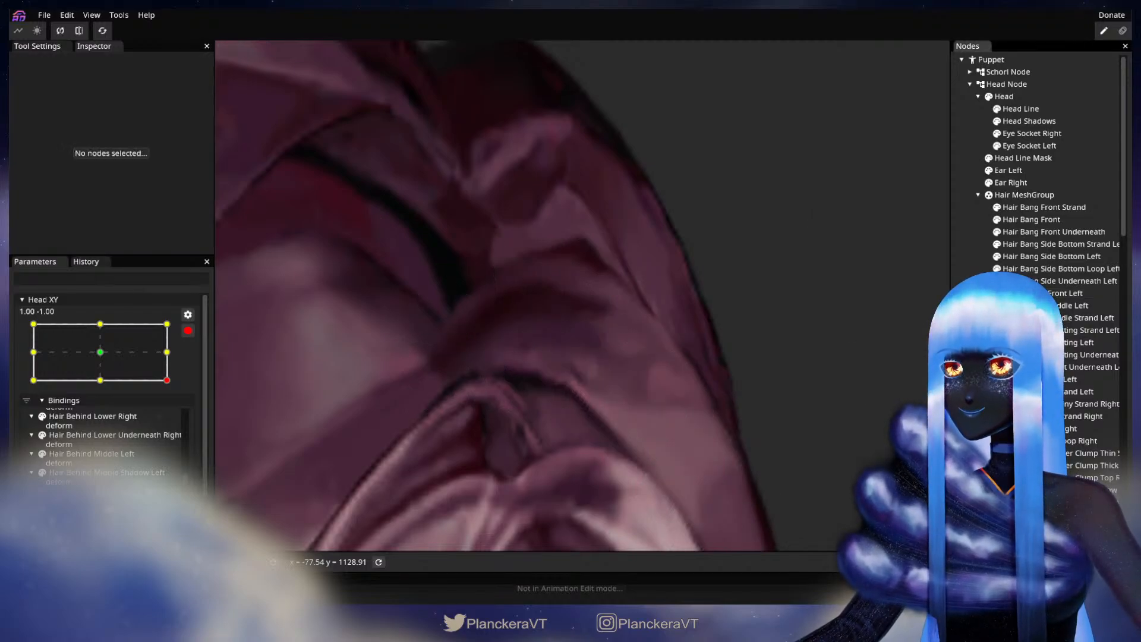
pyautogui.scroll(-5, 711, 469)
pyautogui.scroll(-5, 736, 438)
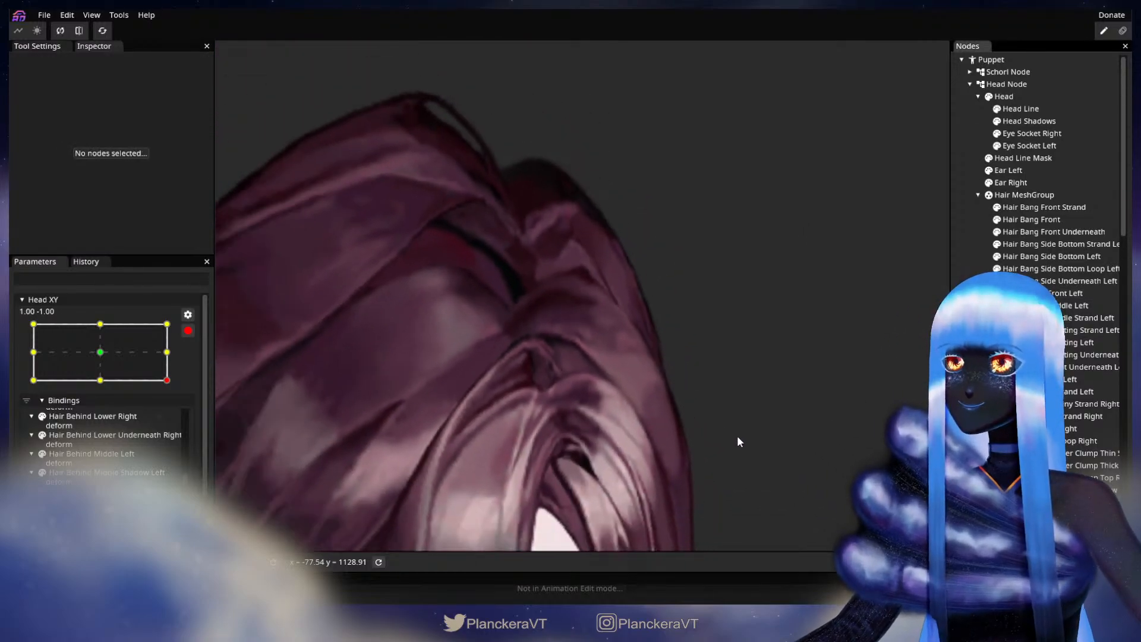
pyautogui.scroll(-6, 737, 437)
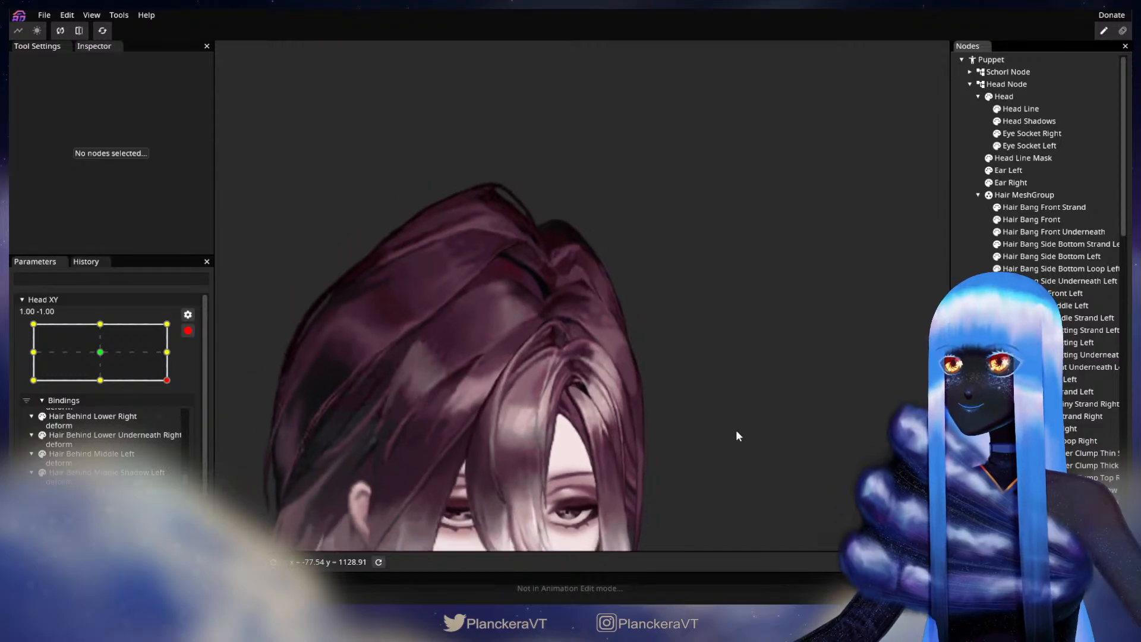
# - Disarm Head XY, move the head around 1.00, -1.00 to check the hair at the parting, and re-arm that keypoint
pyautogui.scroll(-3, 738, 443)
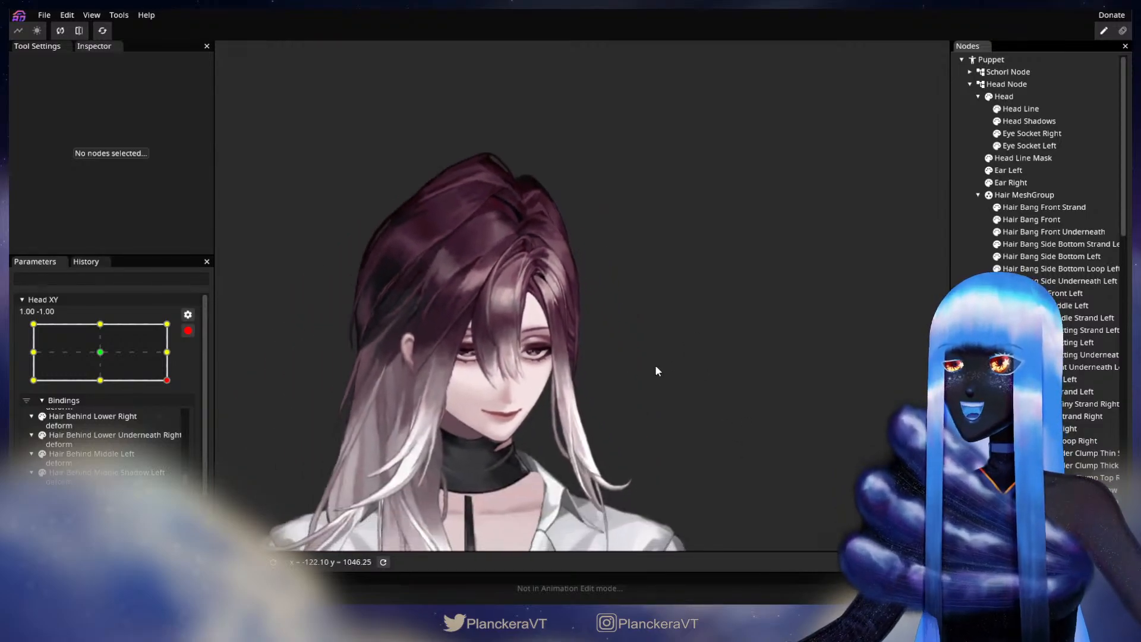
pyautogui.click(188, 330)
pyautogui.moveTo(176, 417)
pyautogui.mouseDown()
pyautogui.moveTo(102, 424)
pyautogui.moveTo(175, 426)
pyautogui.mouseUp()
pyautogui.click(196, 364)
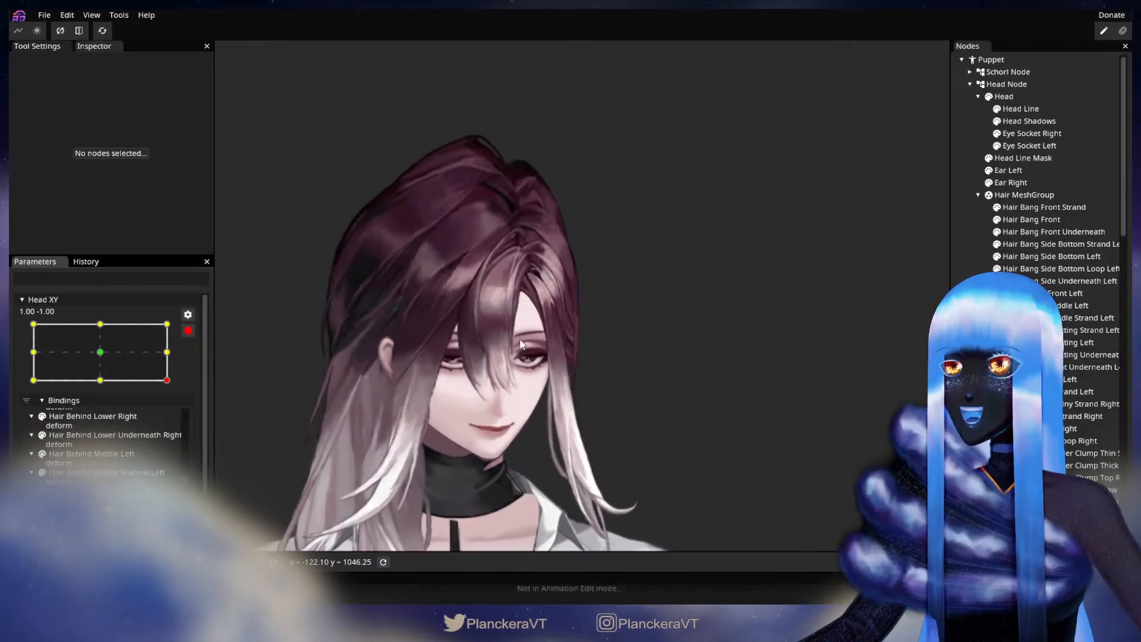
# - Select Hair Behind Front Left and raise its lower-edge vertices above the parting with the Brush Tool at Head XY 1.00, -1.00
pyautogui.scroll(5, 521, 343)
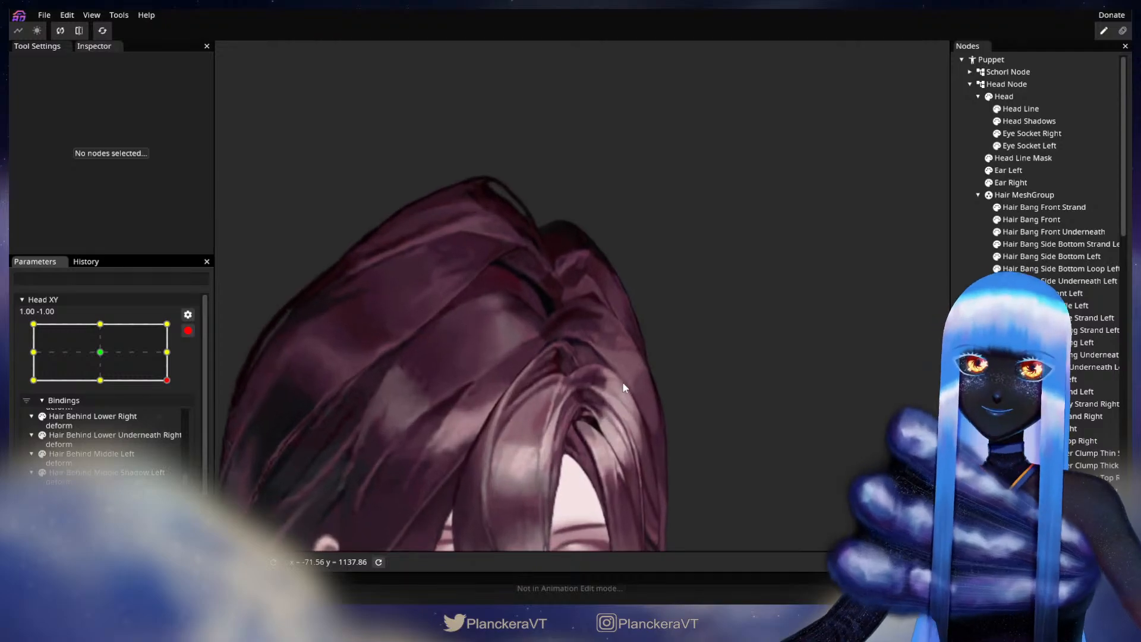
pyautogui.scroll(5, 624, 387)
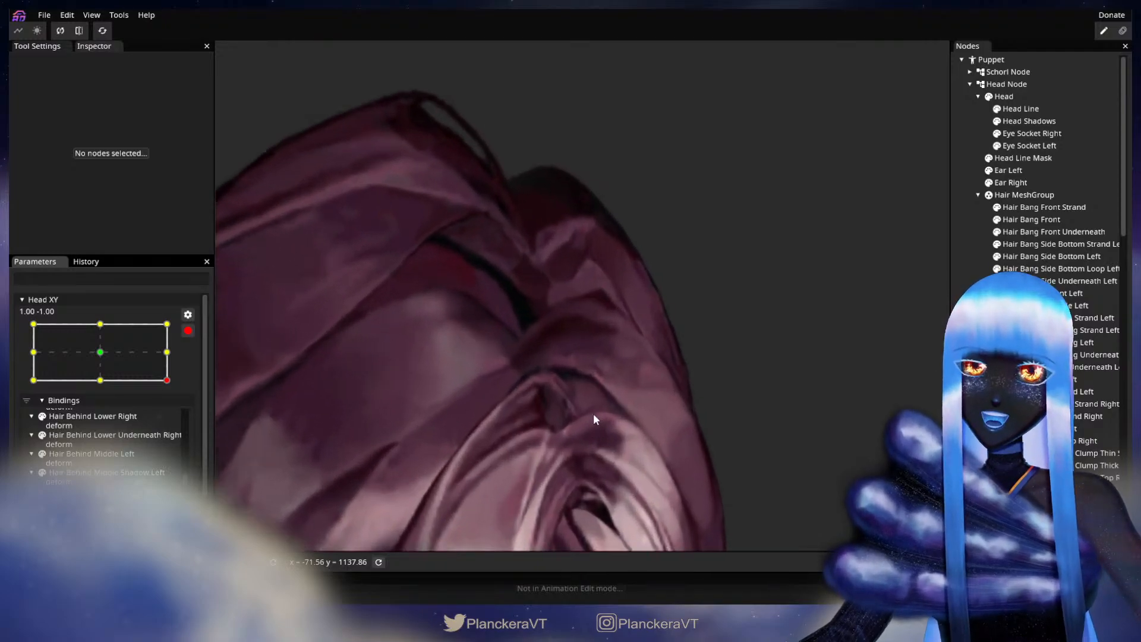
pyautogui.scroll(4, 593, 415)
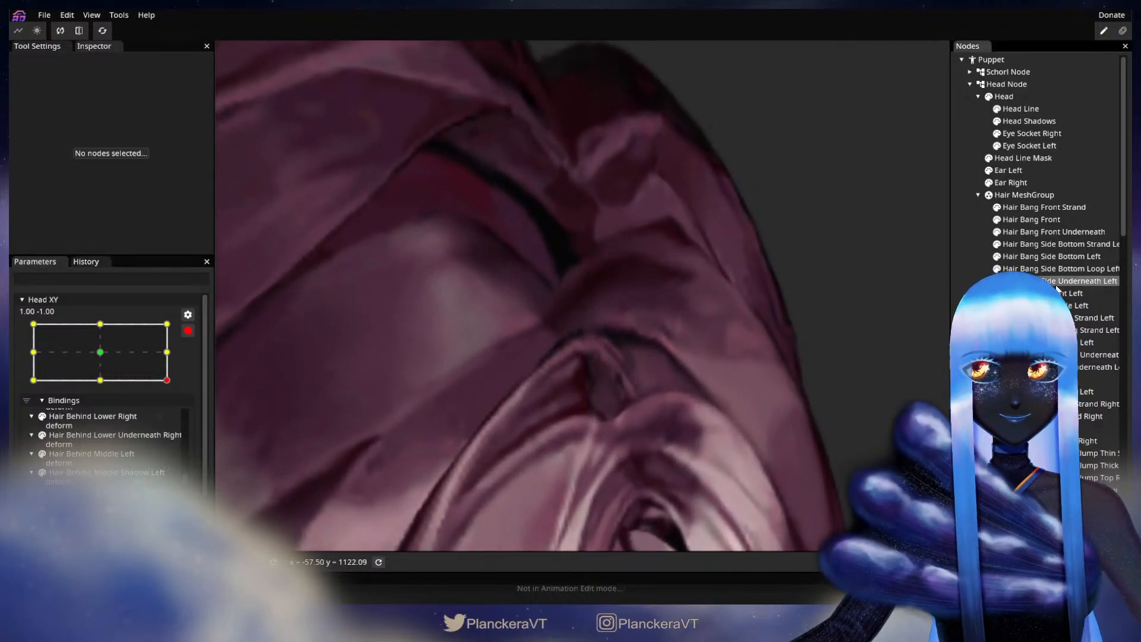
pyautogui.click(1057, 291)
pyautogui.scroll(2, 560, 309)
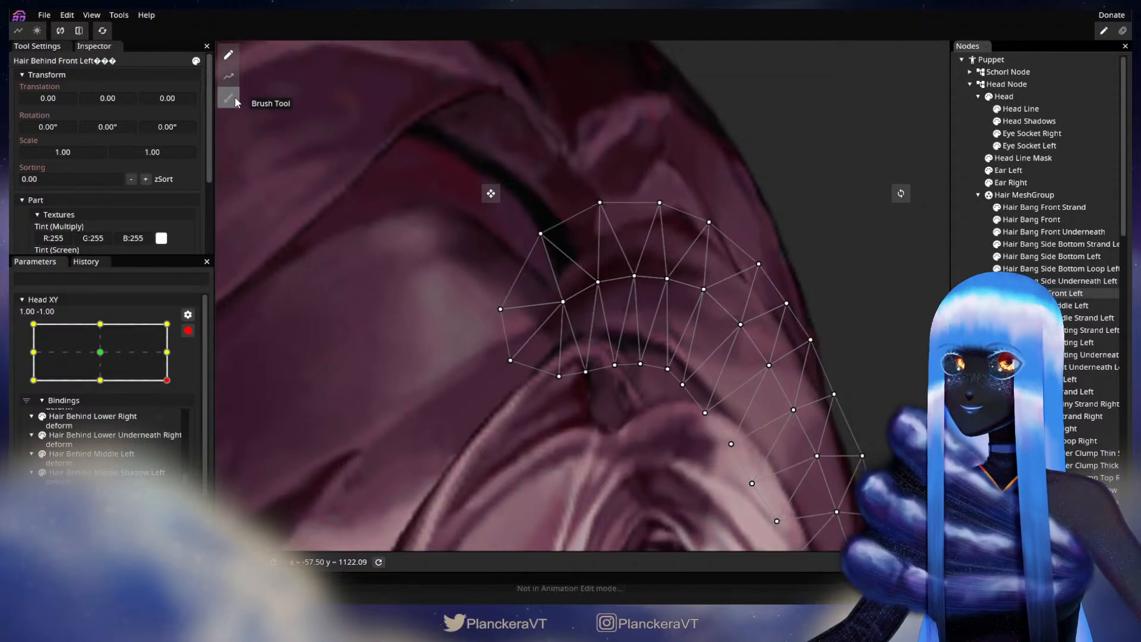
pyautogui.click(228, 98)
pyautogui.moveTo(593, 381)
pyautogui.mouseDown()
pyautogui.moveTo(581, 410)
pyautogui.moveTo(616, 356)
pyautogui.mouseUp()
pyautogui.scroll(1, 616, 356)
# - Return to single-vertex editing and smooth the central vertices in the lower edge and middle row of Hair Behind Front Left
pyautogui.click(229, 54)
pyautogui.scroll(1, 611, 304)
pyautogui.moveTo(590, 339); pyautogui.dragTo(593, 347)
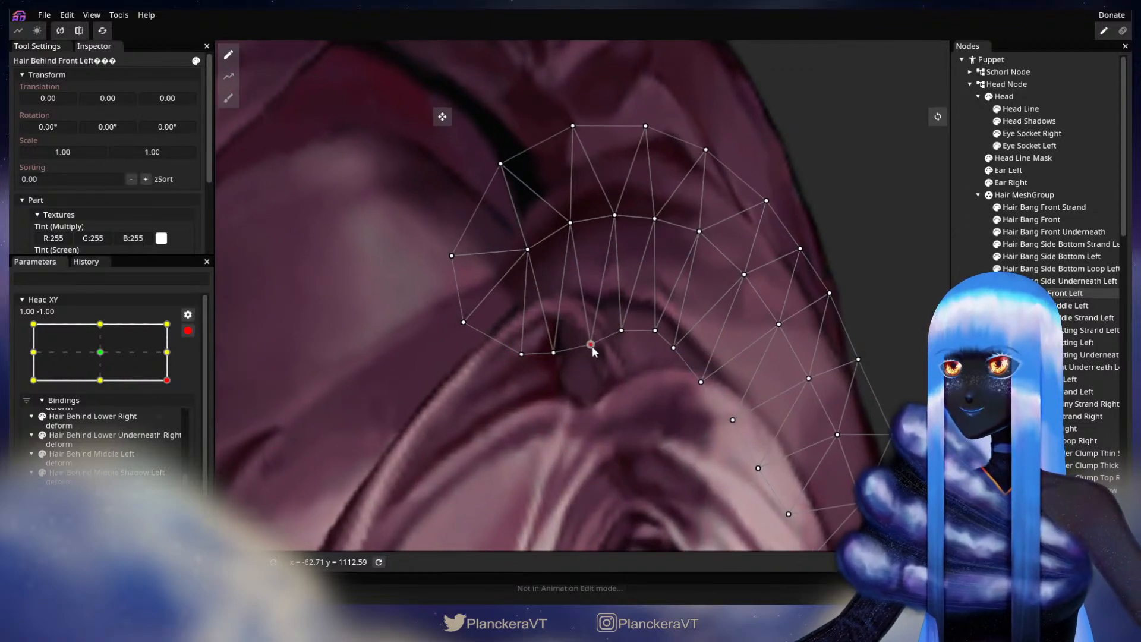
pyautogui.click(622, 354)
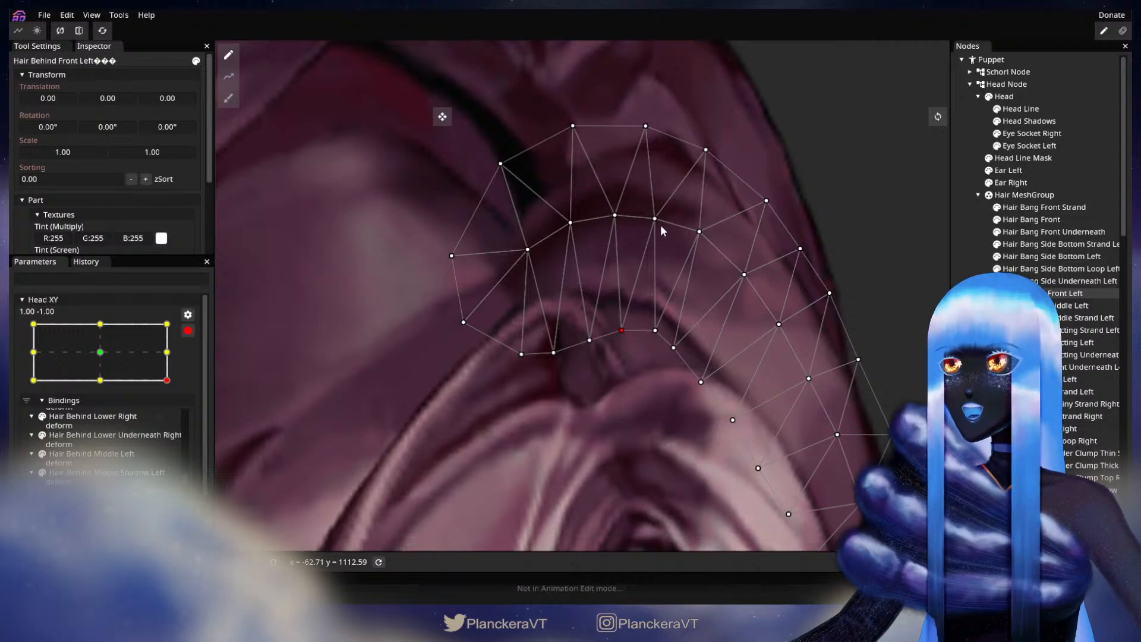
pyautogui.moveTo(660, 231); pyautogui.dragTo(658, 243)
pyautogui.click(655, 330)
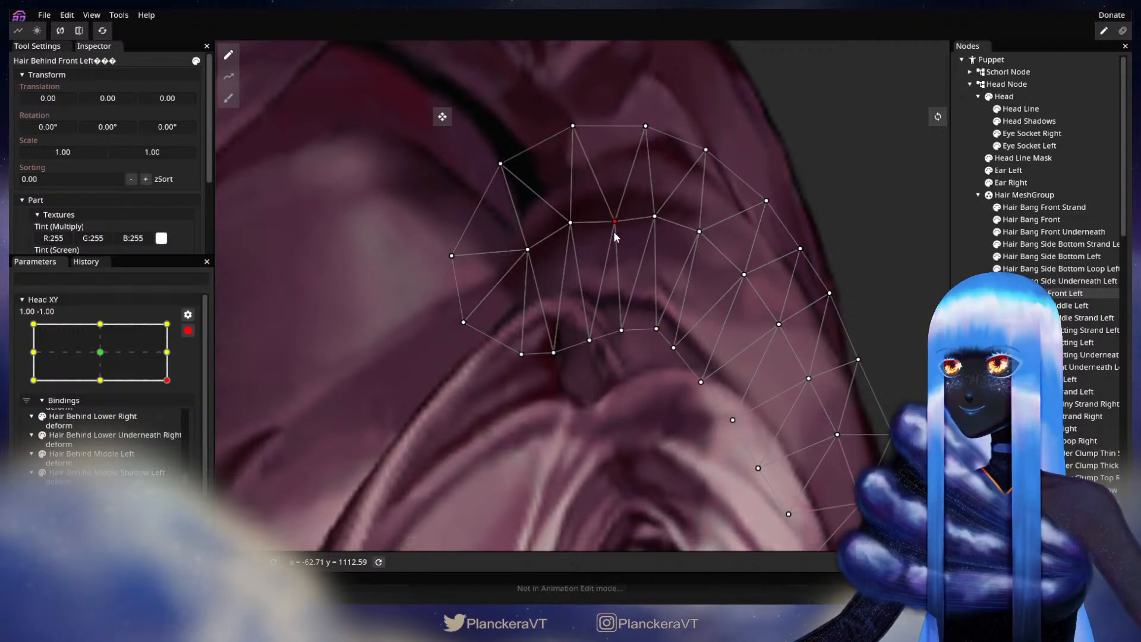
# - Fine-tune the middle-row and lower-edge vertices toward the left end of Hair Behind Front Left, evening out the curve
pyautogui.moveTo(614, 231); pyautogui.dragTo(614, 227)
pyautogui.moveTo(590, 334); pyautogui.dragTo(587, 330)
pyautogui.click(569, 224)
pyautogui.moveTo(571, 232); pyautogui.dragTo(572, 239)
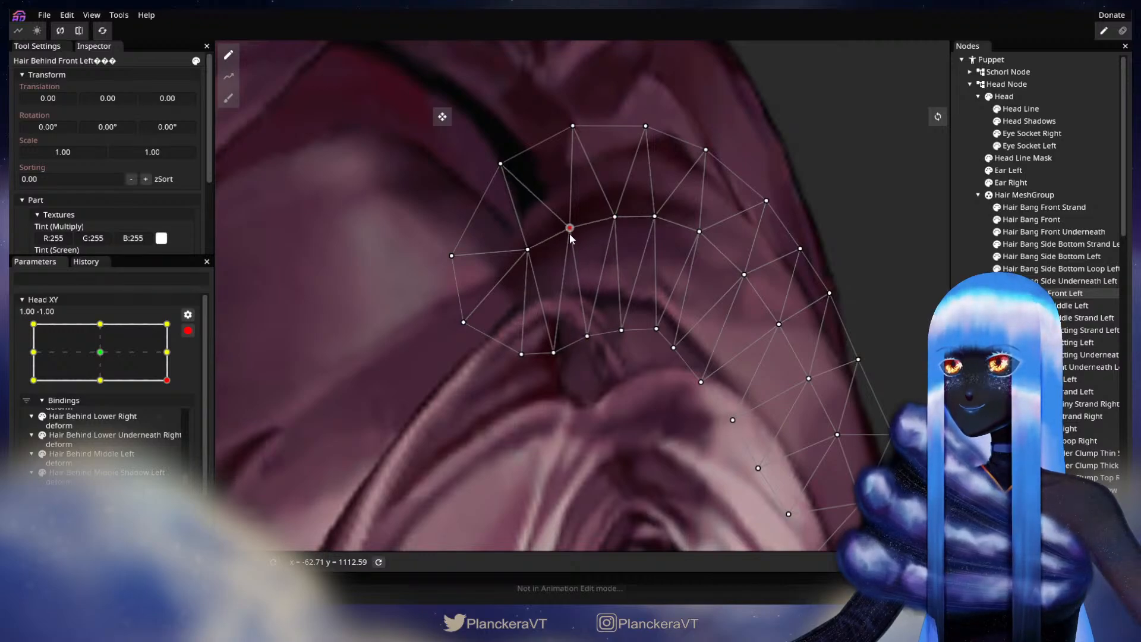
pyautogui.moveTo(558, 354); pyautogui.dragTo(526, 358)
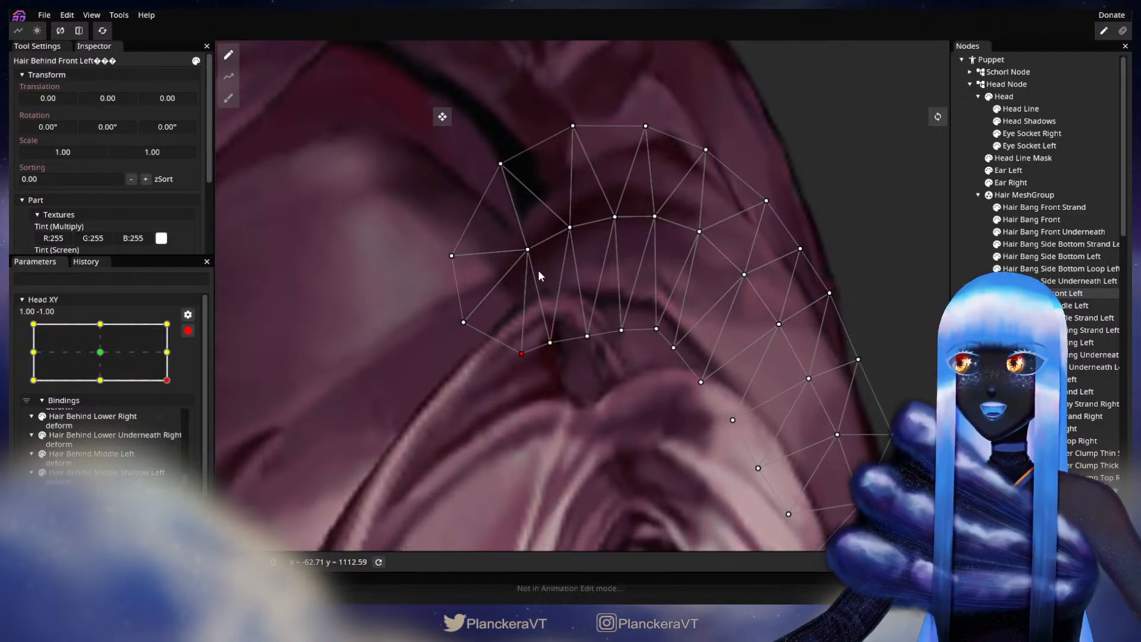
pyautogui.moveTo(564, 271); pyautogui.dragTo(545, 339)
# - Nudge the upper-edge vertices of Hair Behind Front Left slightly downward at Head XY 1.00, -1.00
pyautogui.scroll(1, 517, 337)
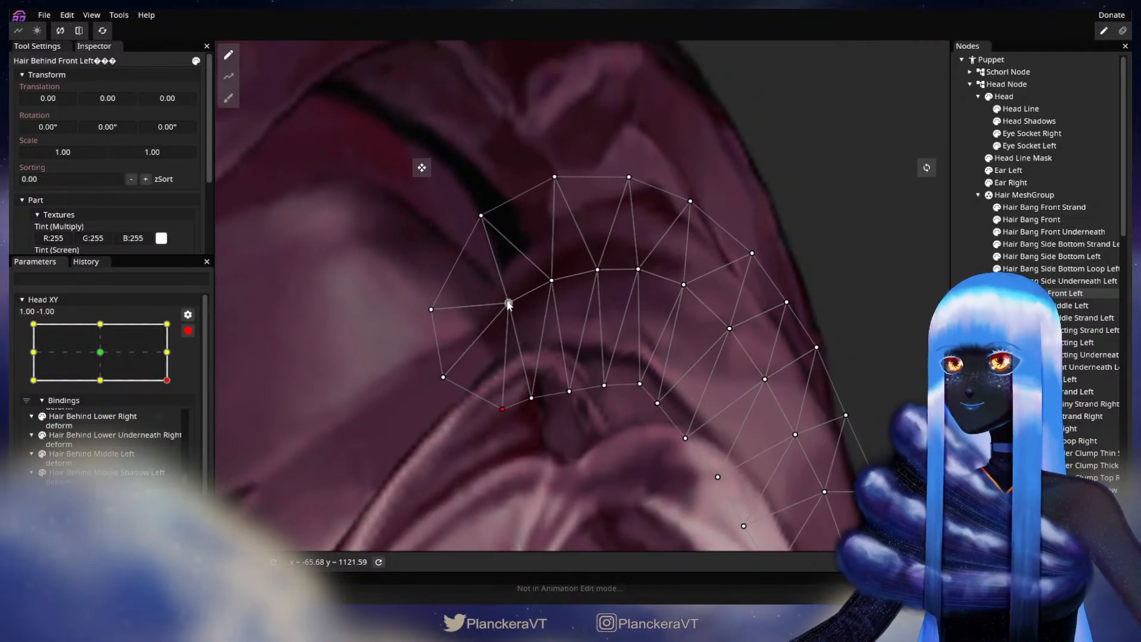
pyautogui.moveTo(490, 225); pyautogui.dragTo(493, 228)
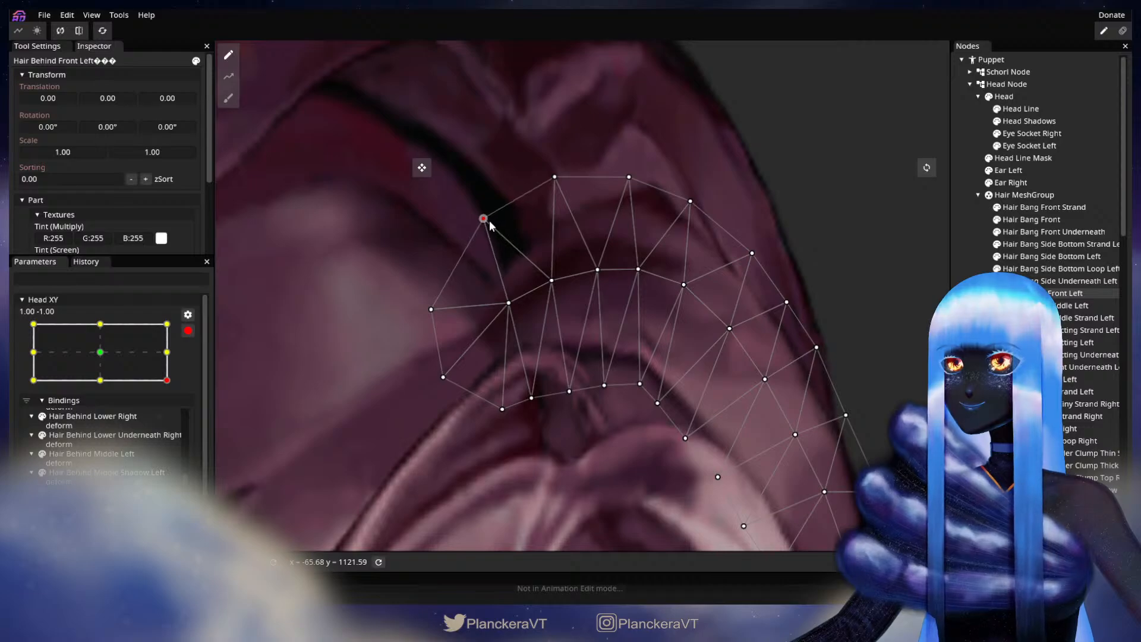
pyautogui.moveTo(556, 182); pyautogui.dragTo(559, 186)
pyautogui.moveTo(631, 183); pyautogui.dragTo(630, 185)
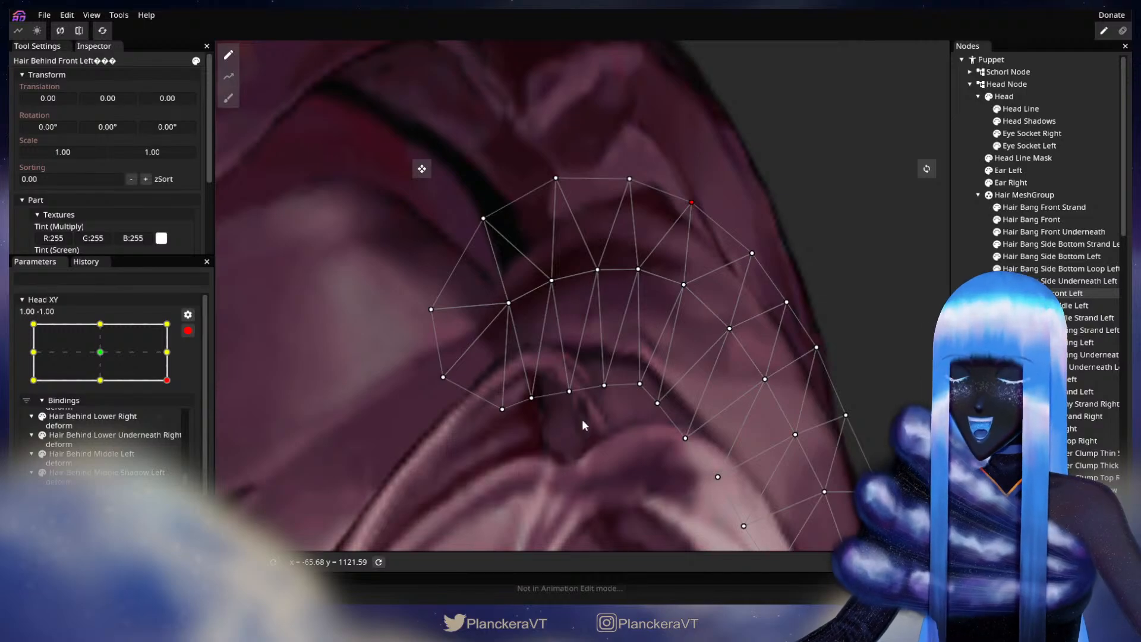
# - Raise the central lower-edge vertex of Hair Behind Front Left slightly and lower the vertices in the left half of its middle row
pyautogui.click(604, 386)
pyautogui.moveTo(606, 389); pyautogui.dragTo(606, 386)
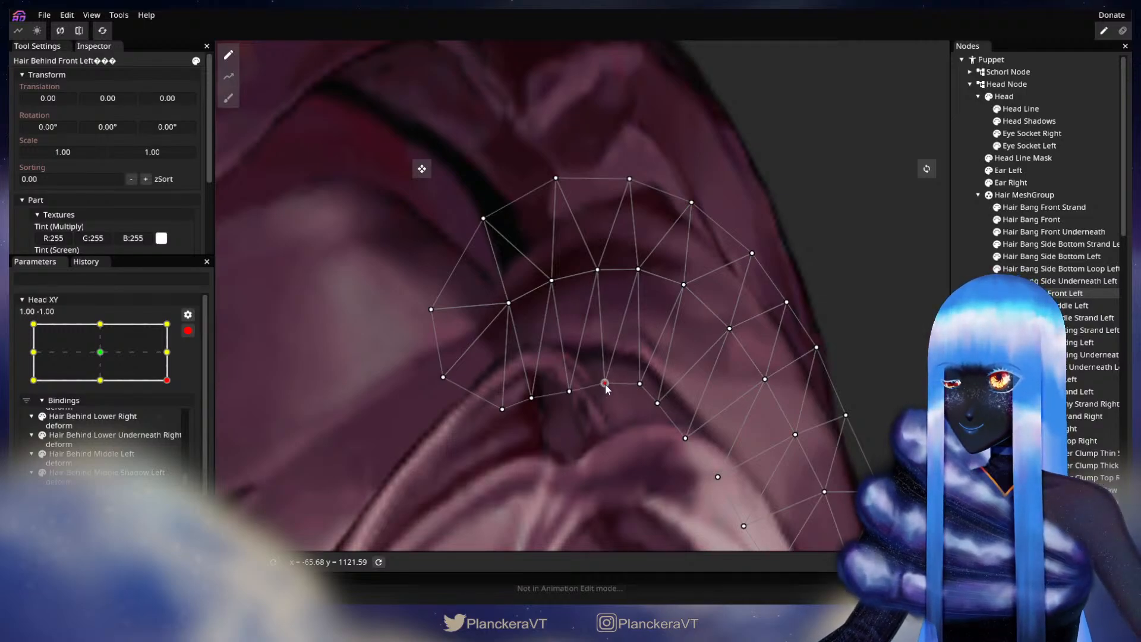
pyautogui.moveTo(641, 274); pyautogui.dragTo(643, 274)
pyautogui.moveTo(636, 393); pyautogui.dragTo(605, 386)
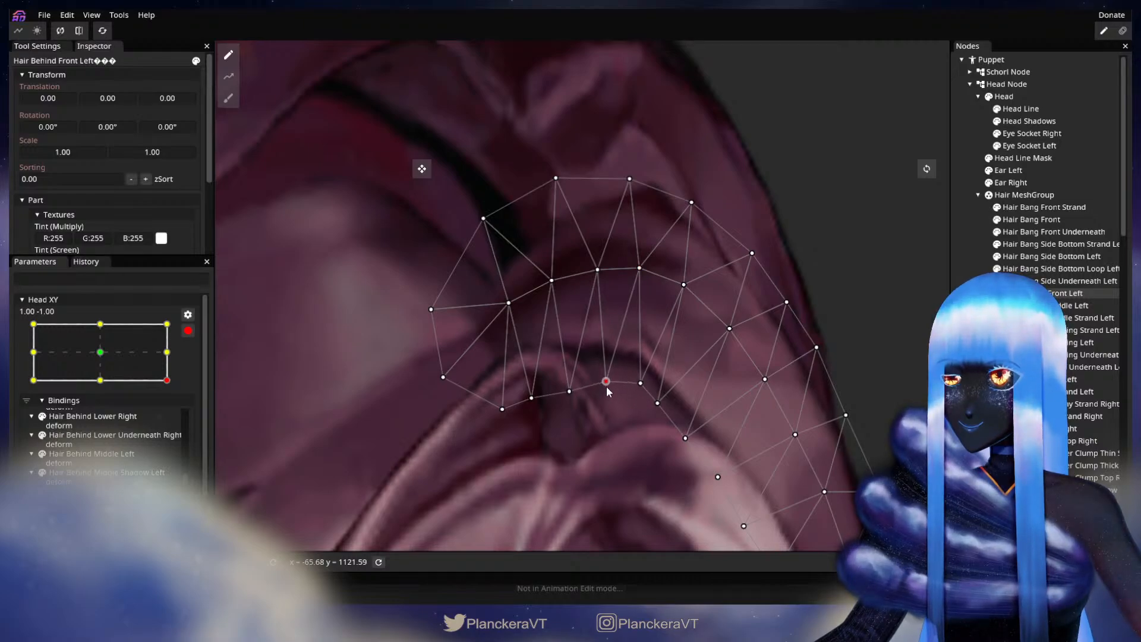
pyautogui.moveTo(594, 275)
pyautogui.mouseDown()
pyautogui.moveTo(596, 290)
pyautogui.moveTo(550, 301)
pyautogui.mouseUp()
pyautogui.click(550, 283)
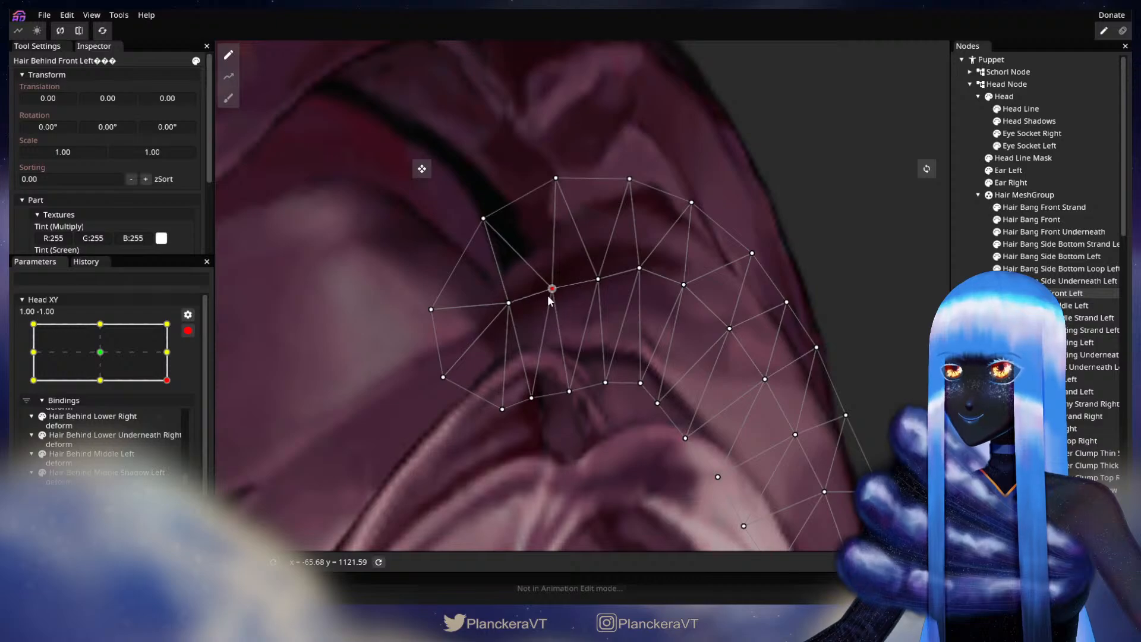
# - Readjust the two upper-edge vertices nearest the left end of Hair Behind Front Left and deselect the part
pyautogui.click(483, 218)
pyautogui.moveTo(484, 225); pyautogui.dragTo(481, 219)
pyautogui.click(556, 179)
pyautogui.moveTo(555, 179); pyautogui.dragTo(554, 180)
pyautogui.press('Escape')
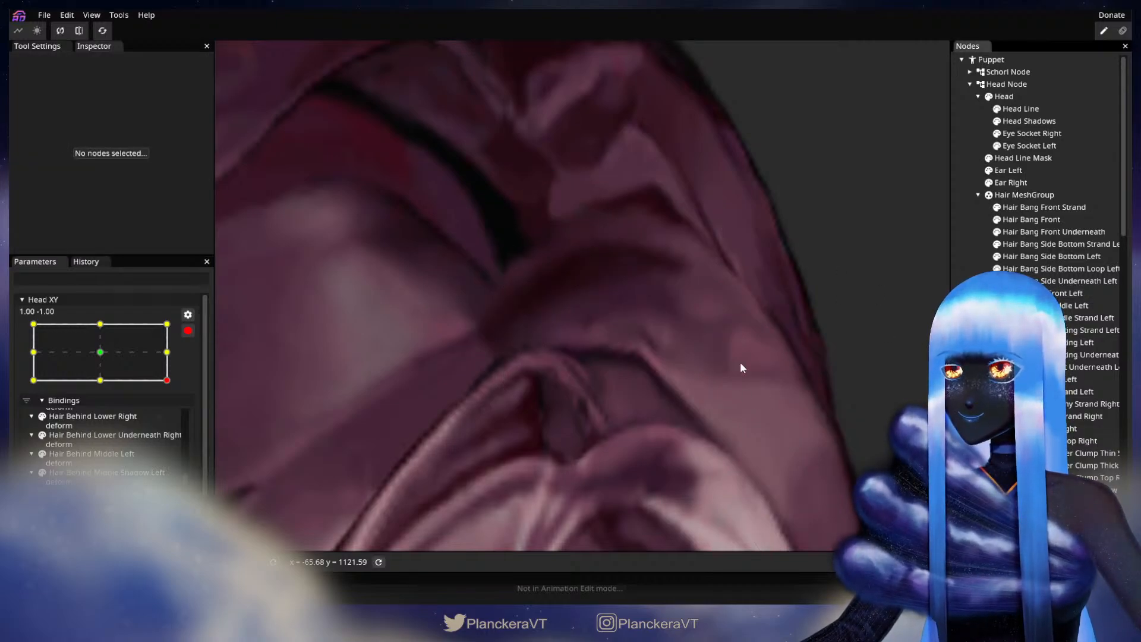
# - View the whole head, test Head XY movement around 1.00, -1.00 with the parameter disarmed, and re-arm the keypoint
pyautogui.scroll(-7, 742, 372)
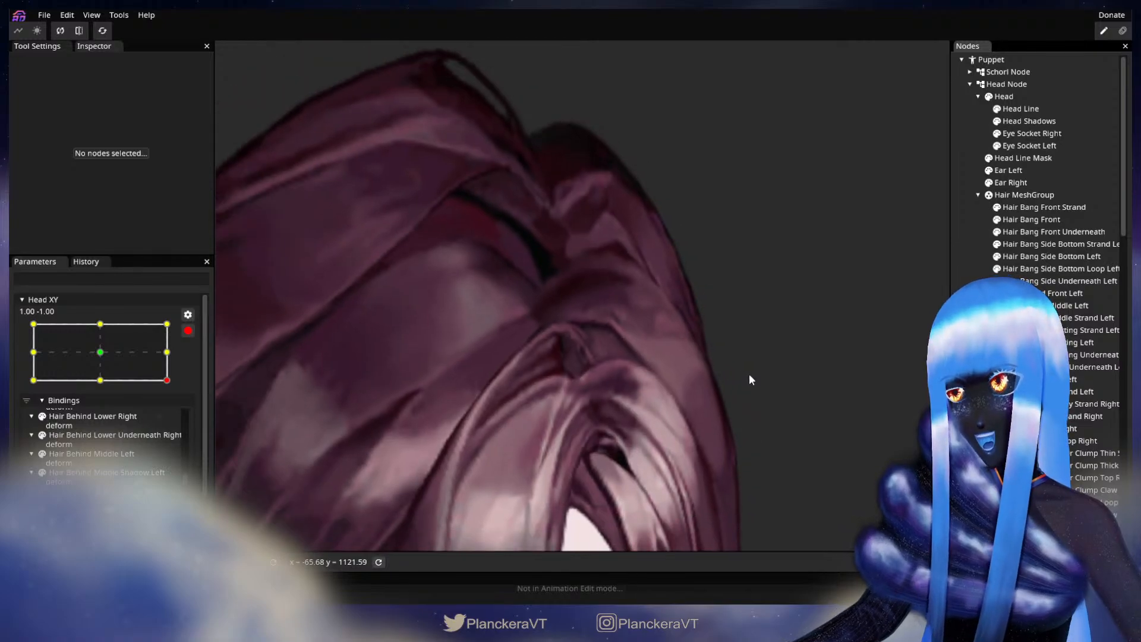
pyautogui.scroll(-6, 750, 379)
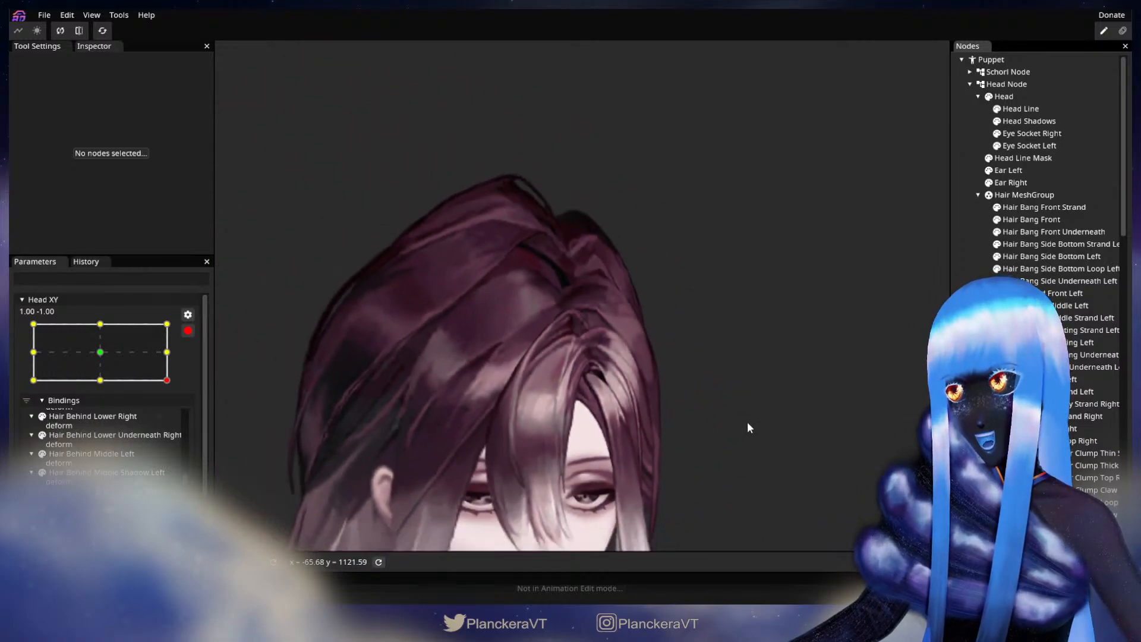
pyautogui.moveTo(747, 419); pyautogui.dragTo(700, 332)
pyautogui.scroll(2, 190, 342)
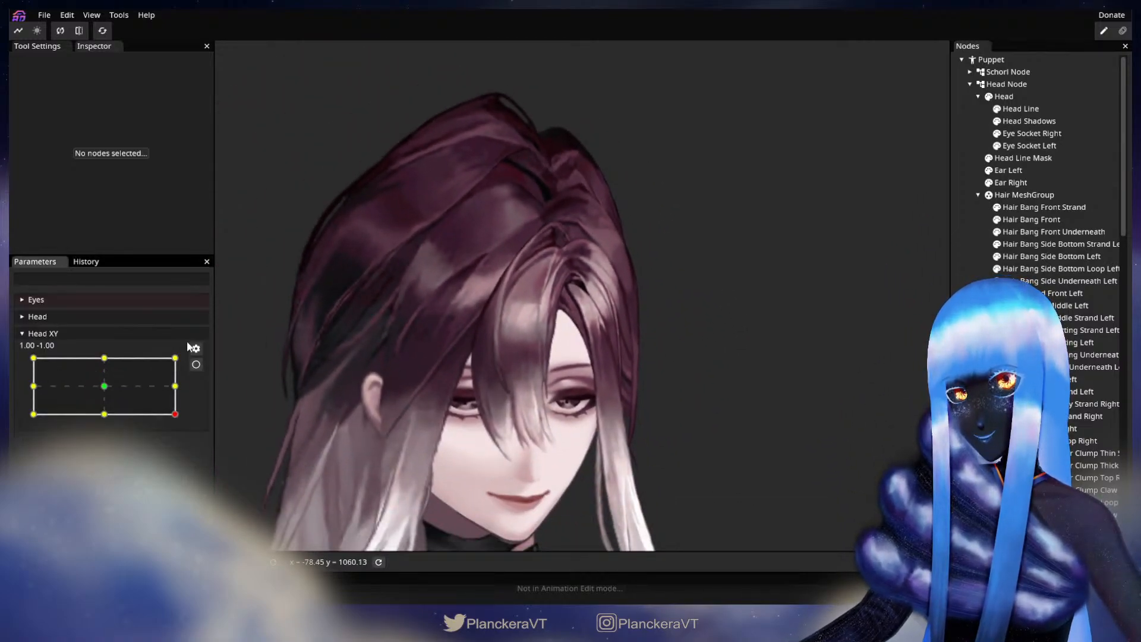
pyautogui.moveTo(175, 415)
pyautogui.mouseDown()
pyautogui.moveTo(105, 421)
pyautogui.moveTo(183, 425)
pyautogui.mouseUp()
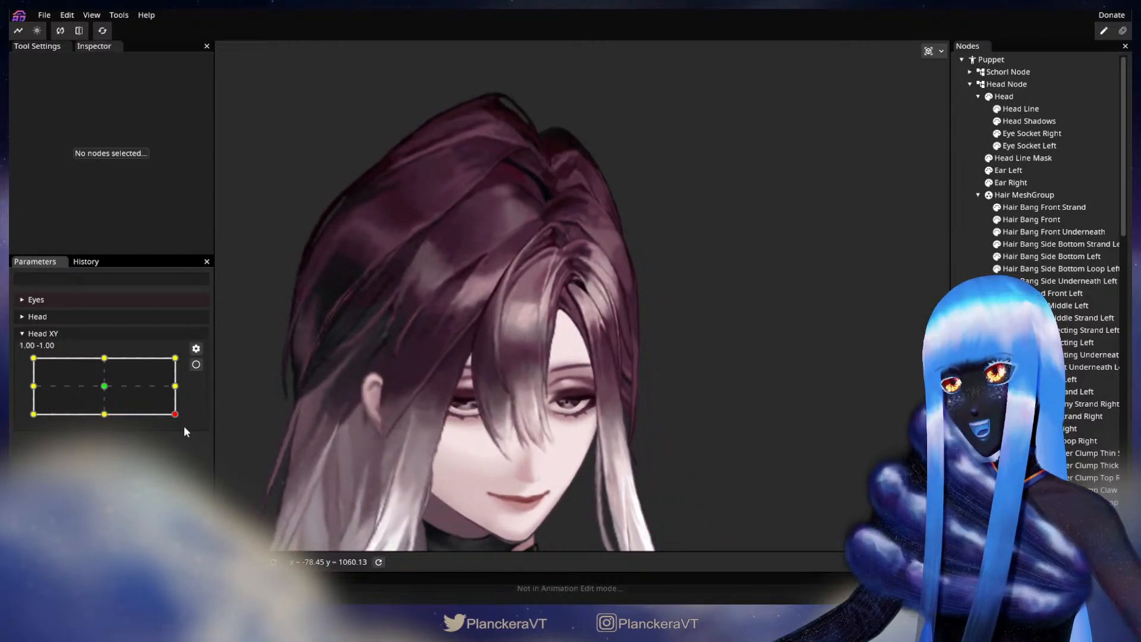
pyautogui.click(193, 363)
# - Reselect Hair Behind Front Left and refine the right-hand lower-edge vertices and the middle row at Head XY 1.00, -1.00
pyautogui.scroll(5, 632, 290)
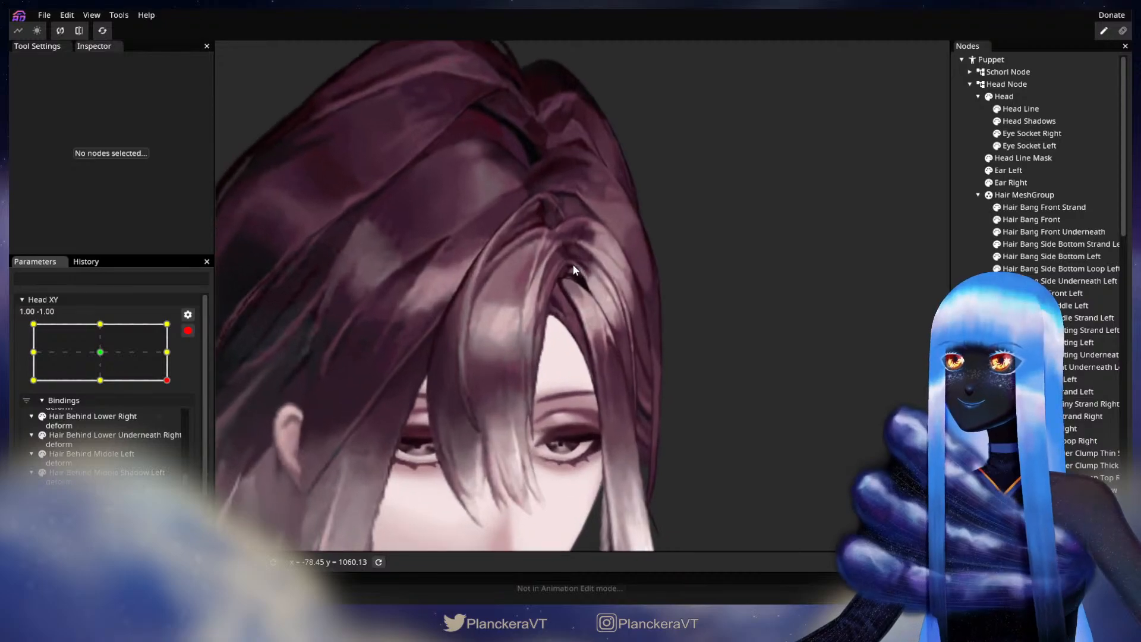
pyautogui.scroll(3, 615, 416)
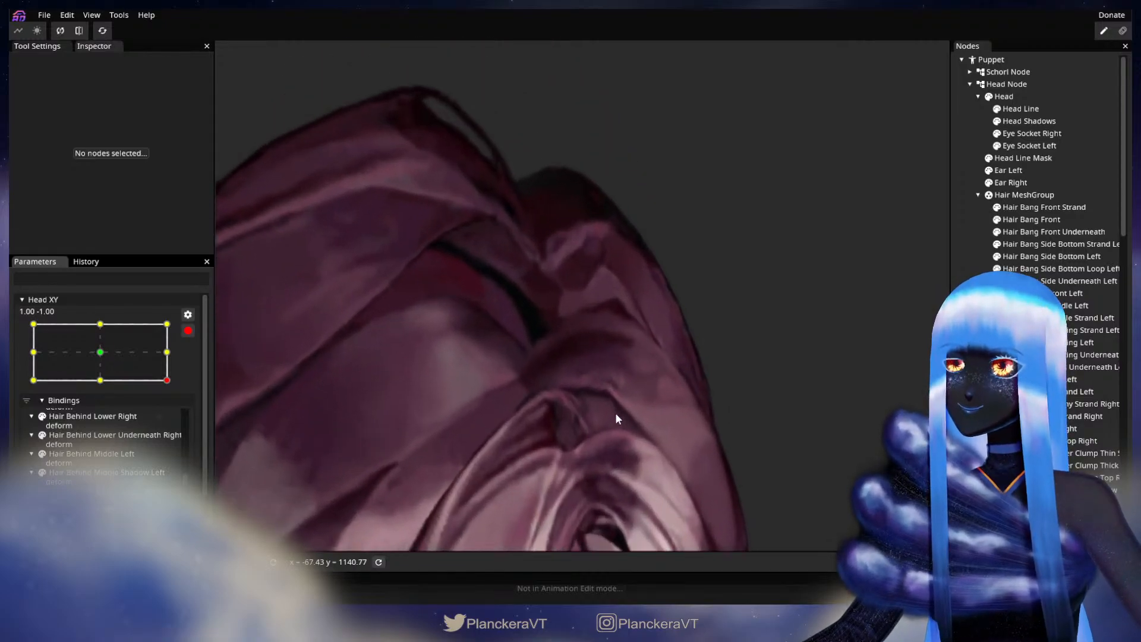
pyautogui.scroll(5, 598, 449)
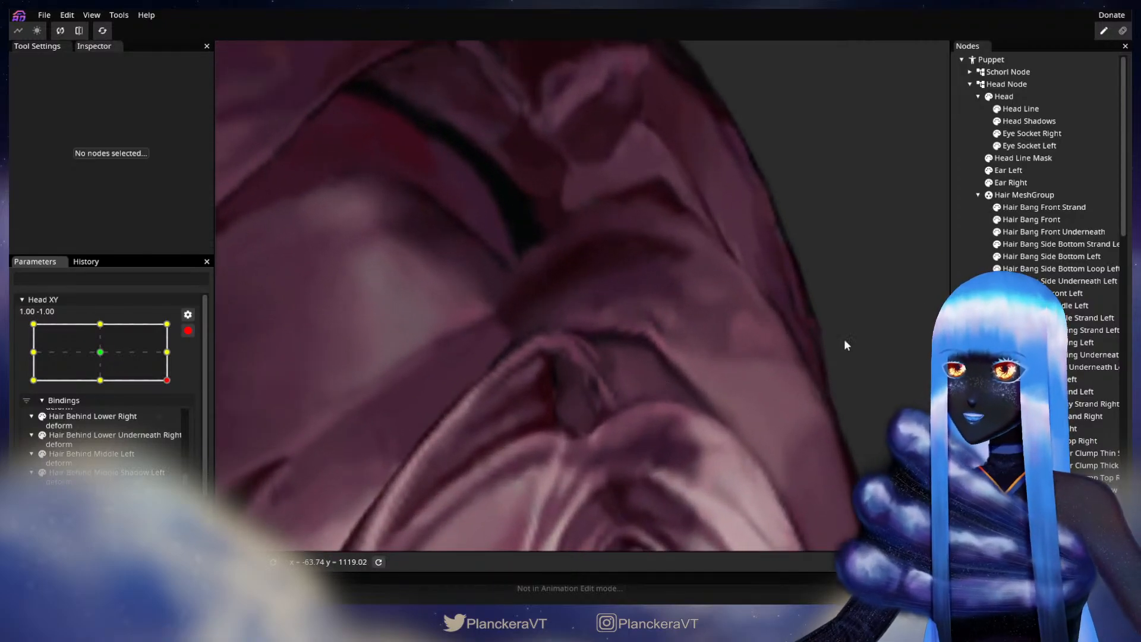
pyautogui.click(1051, 220)
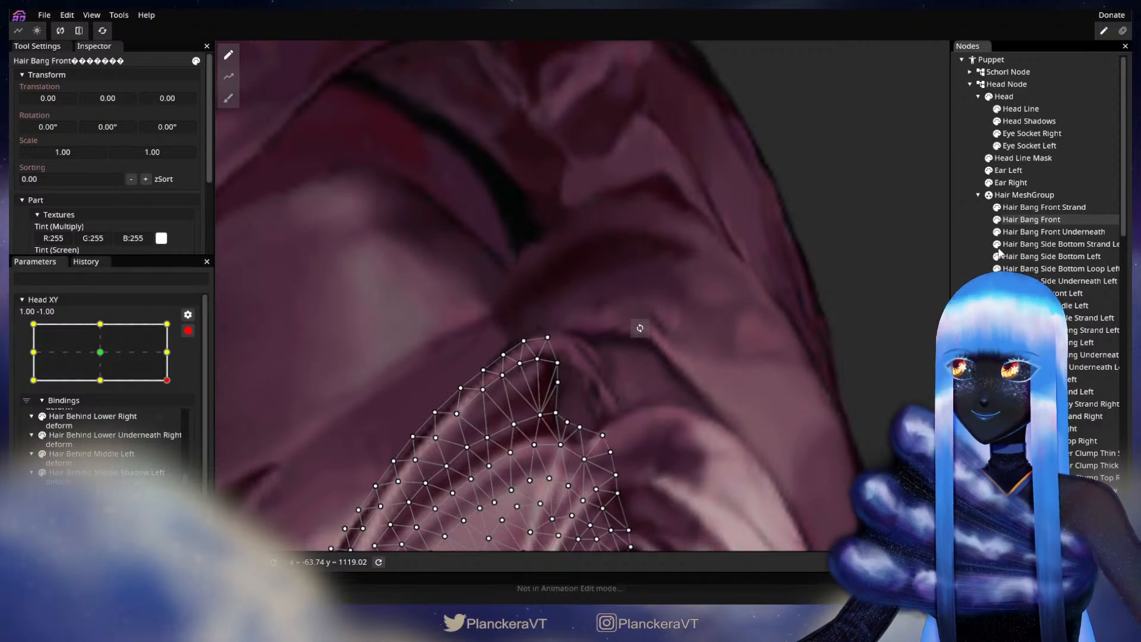
pyautogui.click(1010, 293)
pyautogui.moveTo(675, 391); pyautogui.dragTo(684, 390)
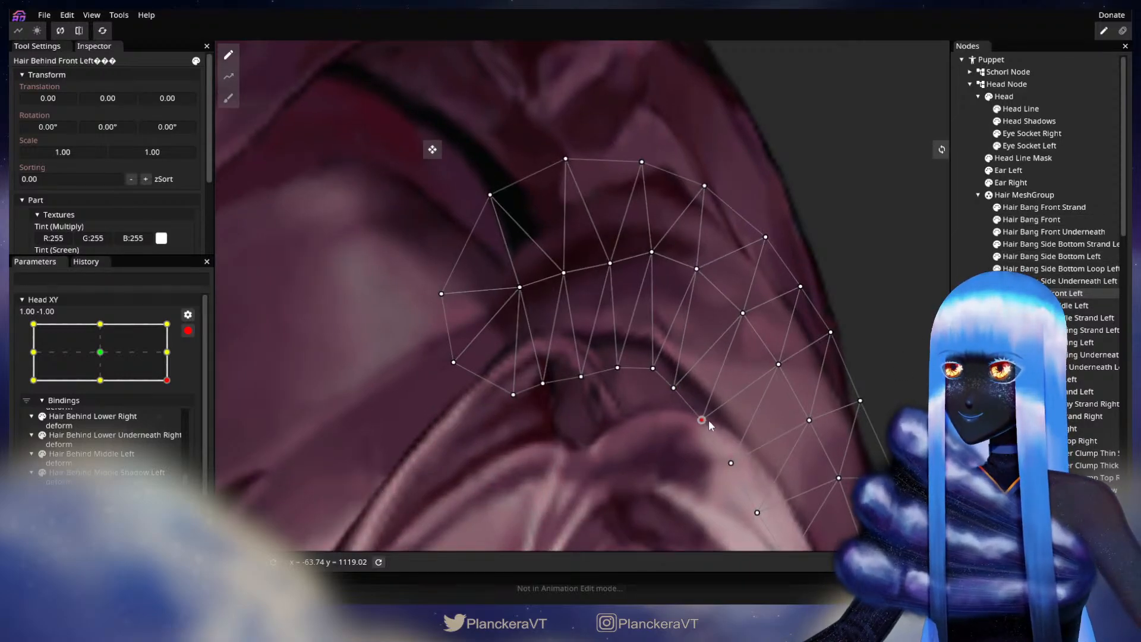
pyautogui.click(652, 367)
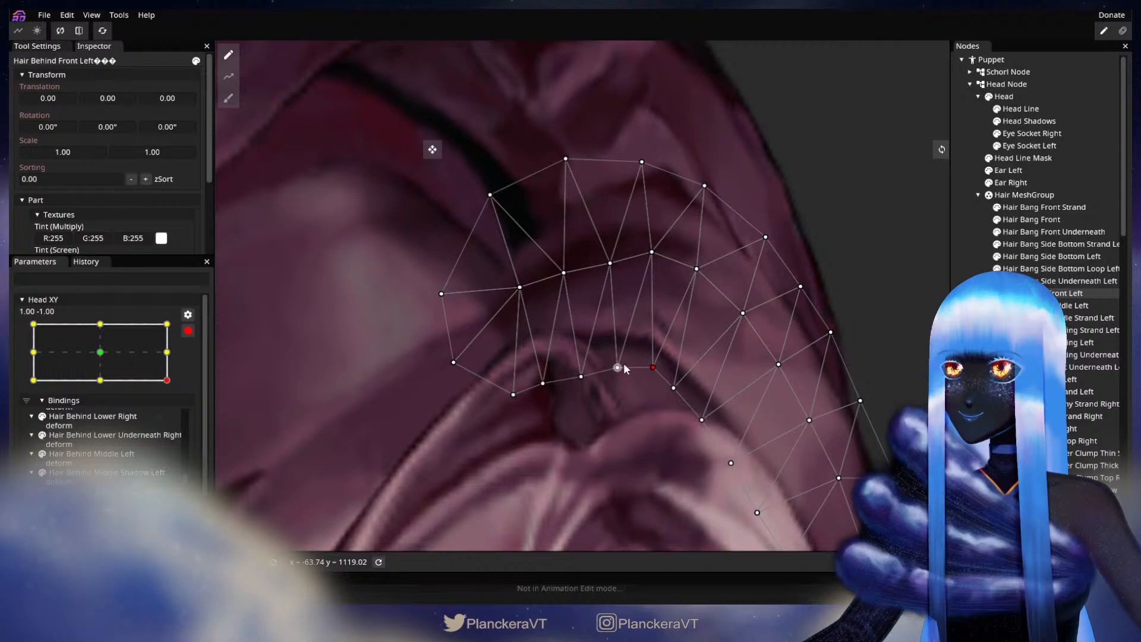
pyautogui.moveTo(617, 368)
pyautogui.mouseDown()
pyautogui.moveTo(581, 375)
pyautogui.moveTo(608, 426)
pyautogui.mouseUp()
pyautogui.moveTo(586, 318); pyautogui.dragTo(676, 300)
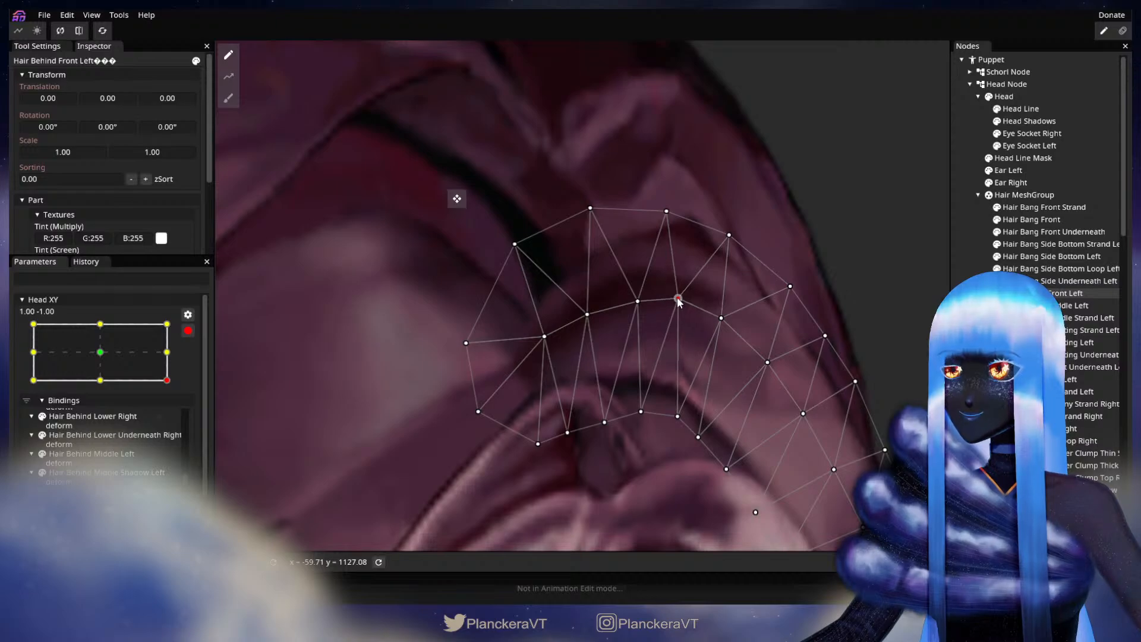
# - Check the head movement near 1.00, -1.00, re-arm Head XY, and lower one middle-row vertex and nudge one lower-edge vertex
pyautogui.click(188, 331)
pyautogui.moveTo(175, 414)
pyautogui.mouseDown()
pyautogui.moveTo(102, 421)
pyautogui.moveTo(175, 427)
pyautogui.mouseUp()
pyautogui.click(195, 365)
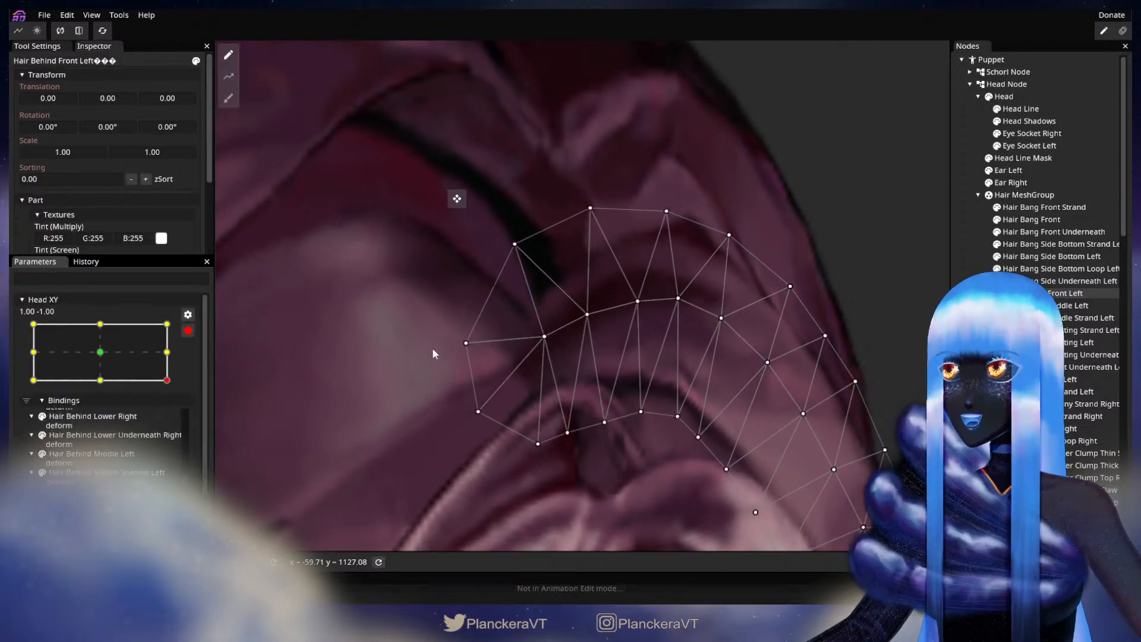
pyautogui.moveTo(687, 300); pyautogui.dragTo(687, 308)
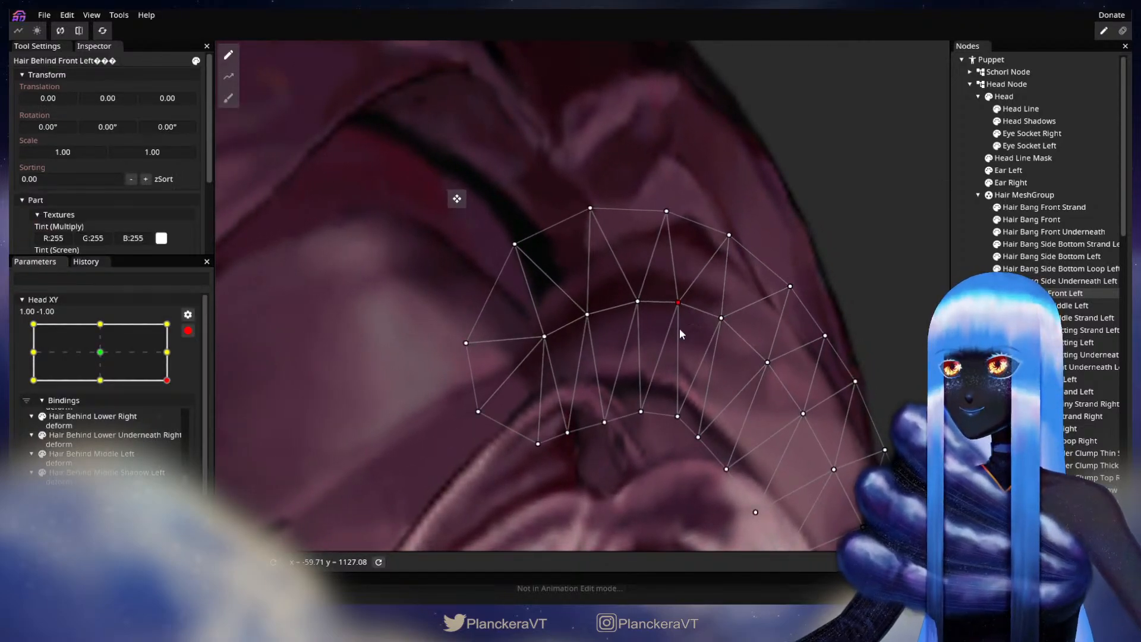
pyautogui.click(604, 422)
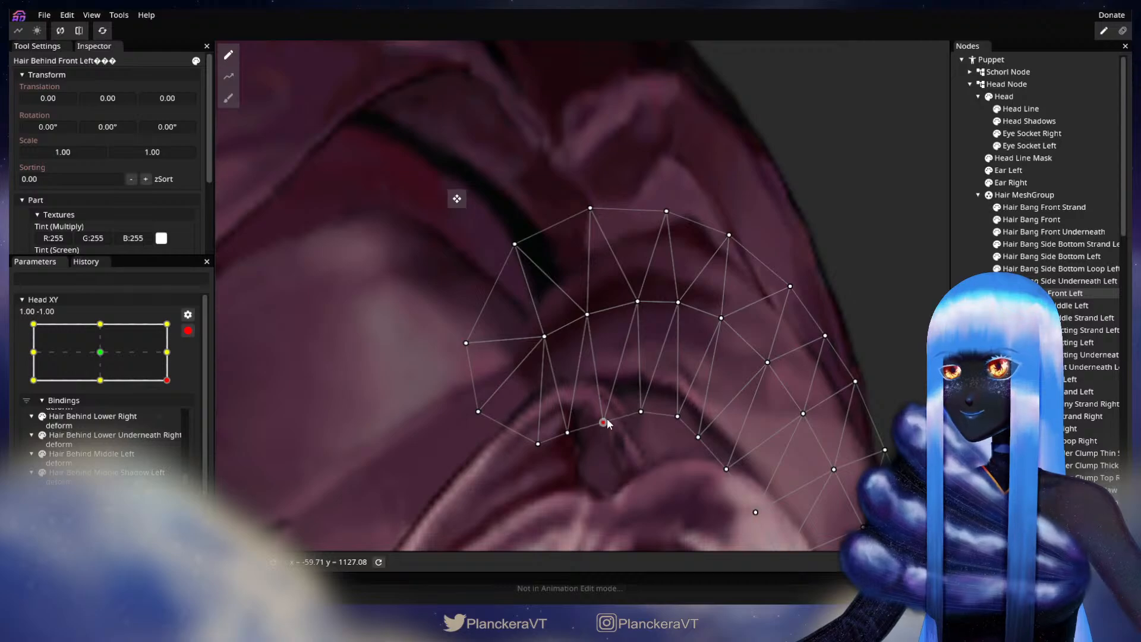
# - Disarm Head XY, sweep the head between the bottom-centre and 1.00, -1.00 keypoints to check the strand's transition, and re-arm 1.00, -1.00
pyautogui.click(188, 330)
pyautogui.moveTo(178, 414); pyautogui.dragTo(101, 420)
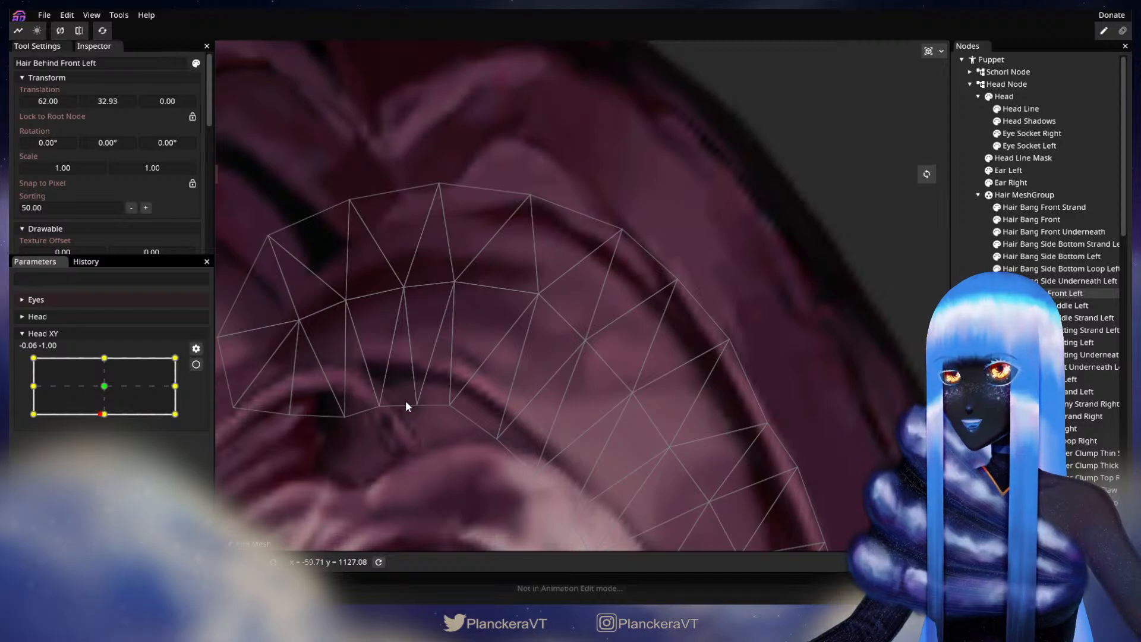
pyautogui.moveTo(110, 415); pyautogui.dragTo(177, 421)
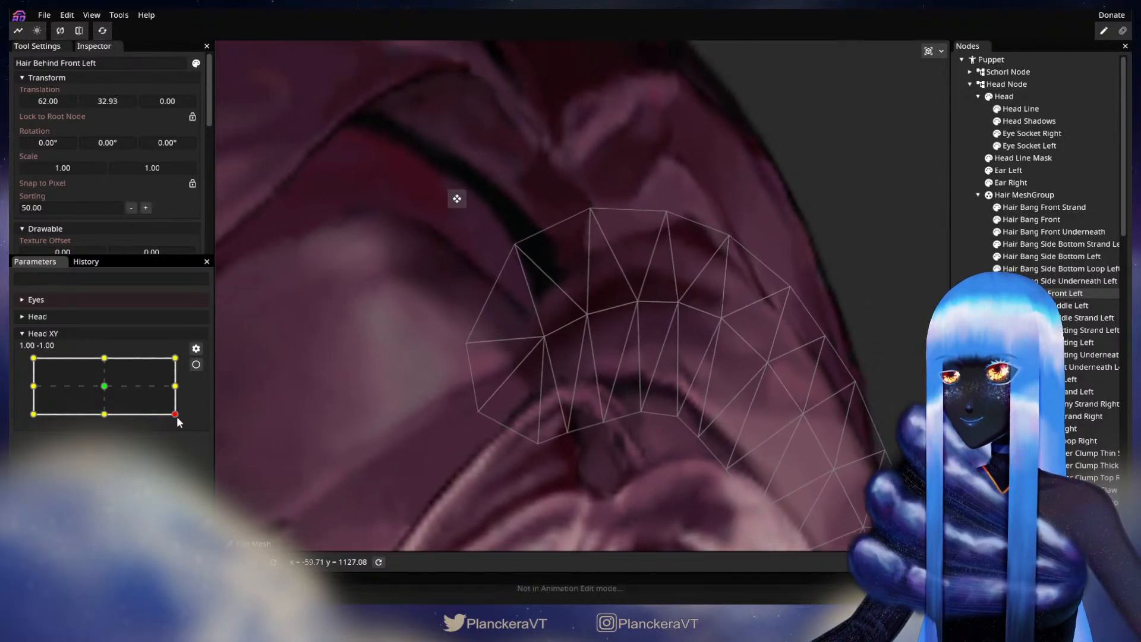
pyautogui.click(196, 366)
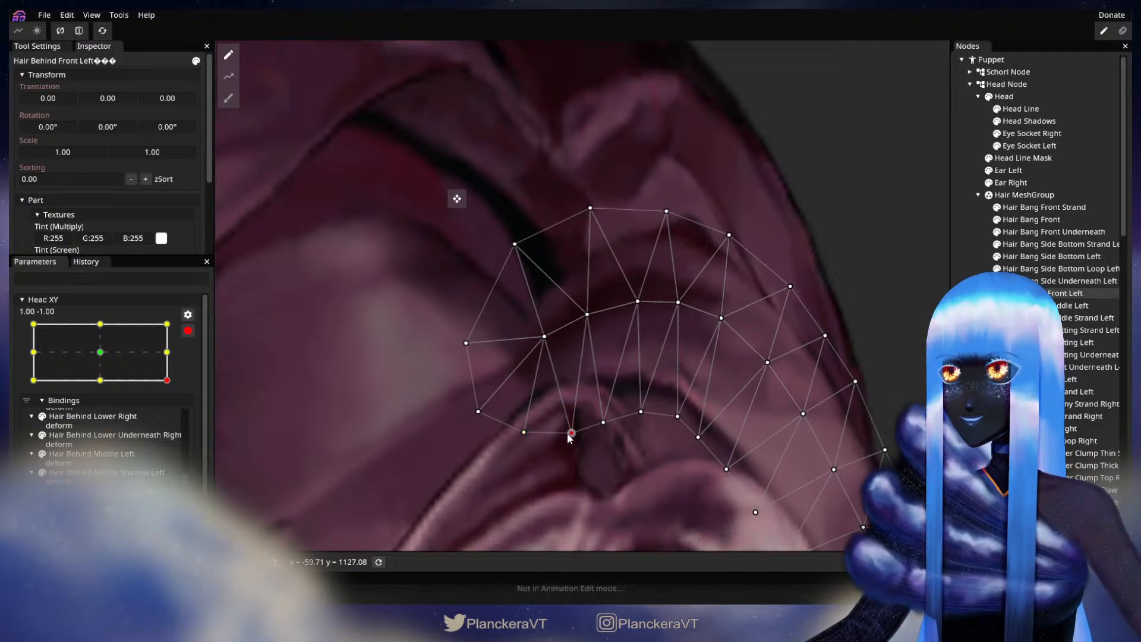
# - Shift two lower-edge vertices of Hair Behind Front Left slightly along the parting at Head XY 1.00, -1.00 and deselect the part
pyautogui.moveTo(603, 427); pyautogui.dragTo(635, 419)
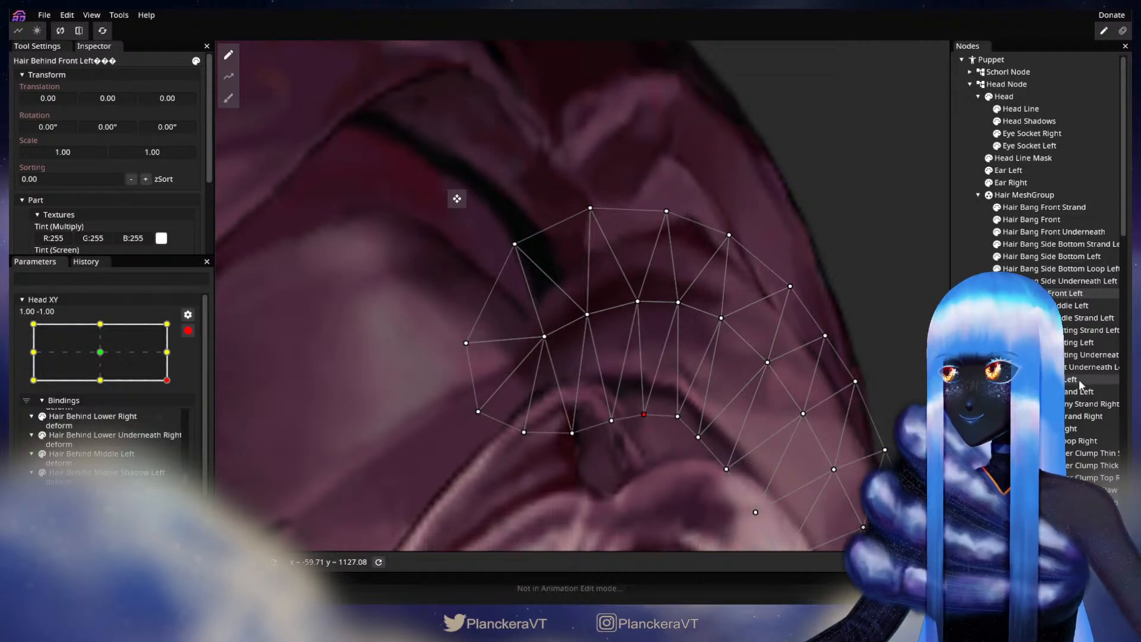
pyautogui.keyDown('ctrl'); pyautogui.click(1023, 293); pyautogui.keyUp('ctrl')
# - View the whole head, disarm Head XY to test the head movement around the bottom-right keypoint, and re-arm 1.00, -1.00
pyautogui.scroll(-5, 689, 430)
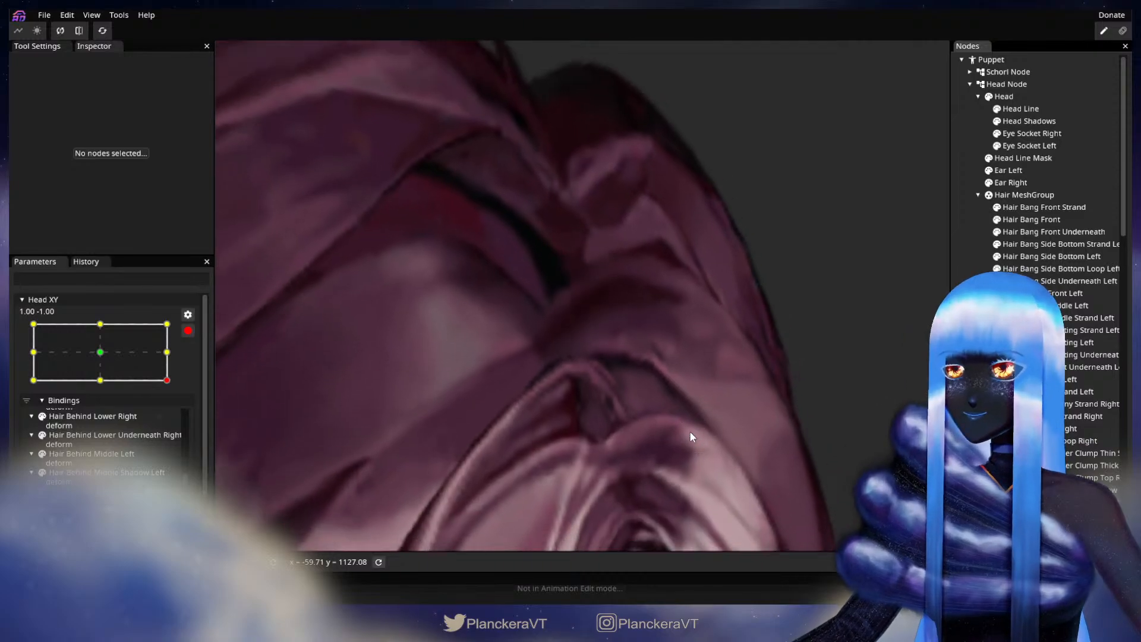
pyautogui.scroll(-5, 695, 436)
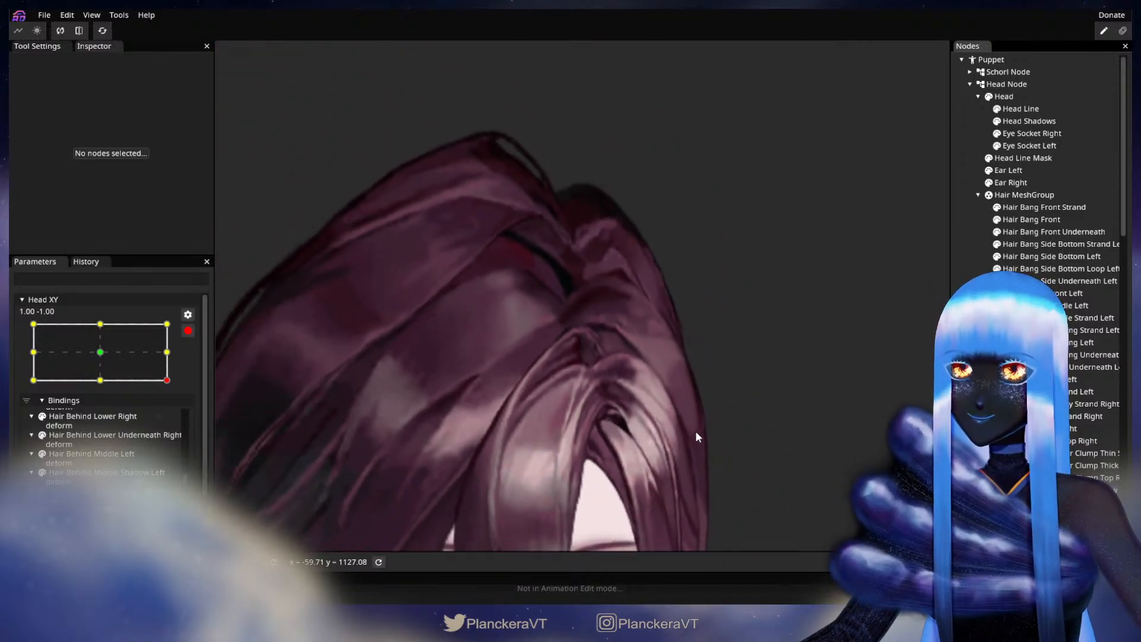
pyautogui.scroll(-4, 696, 433)
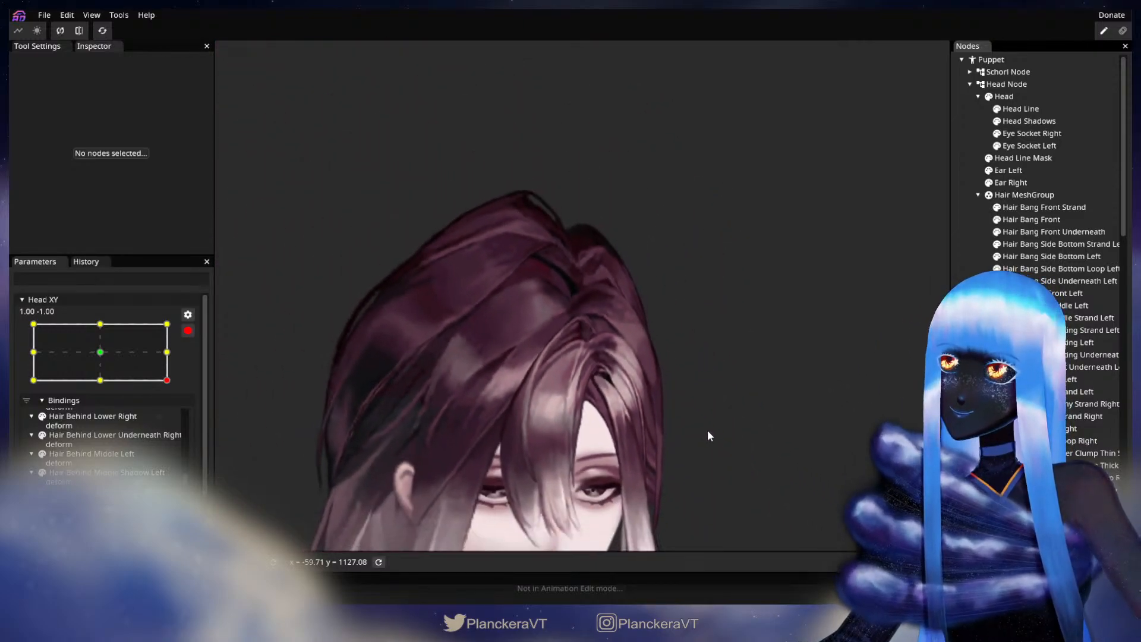
pyautogui.scroll(-4, 707, 432)
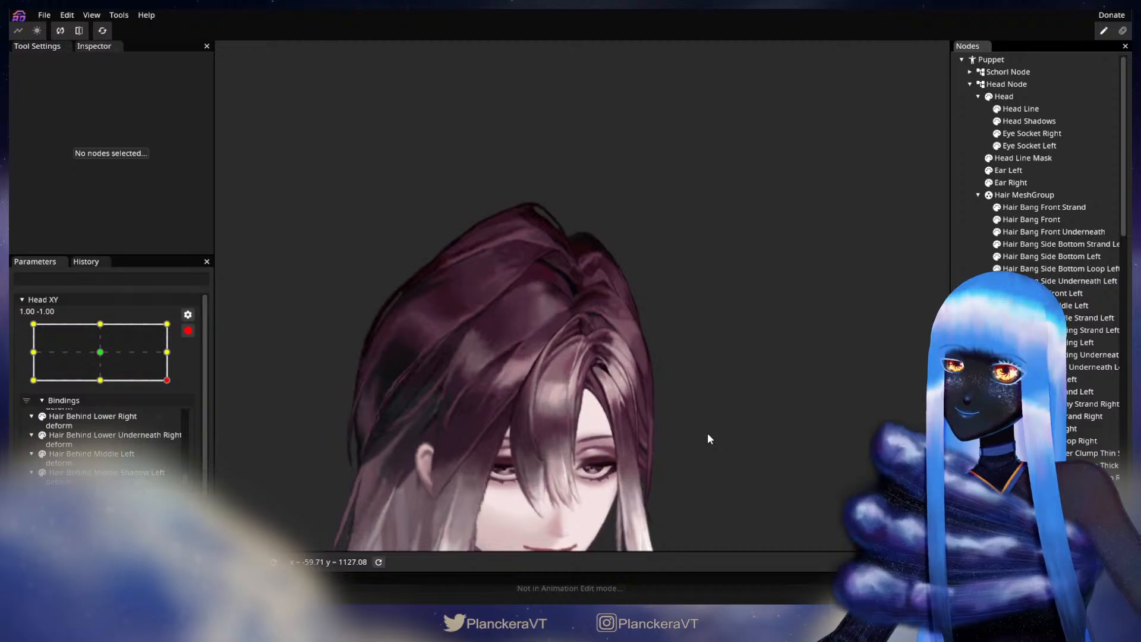
pyautogui.scroll(-3, 707, 439)
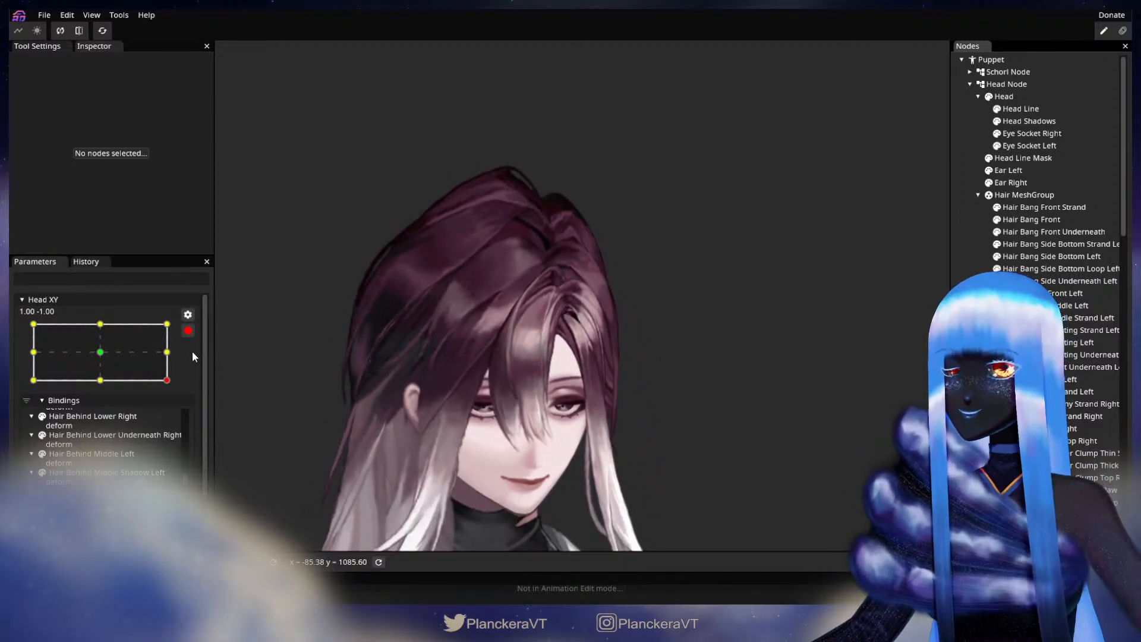
pyautogui.click(191, 330)
pyautogui.moveTo(177, 415); pyautogui.dragTo(212, 390)
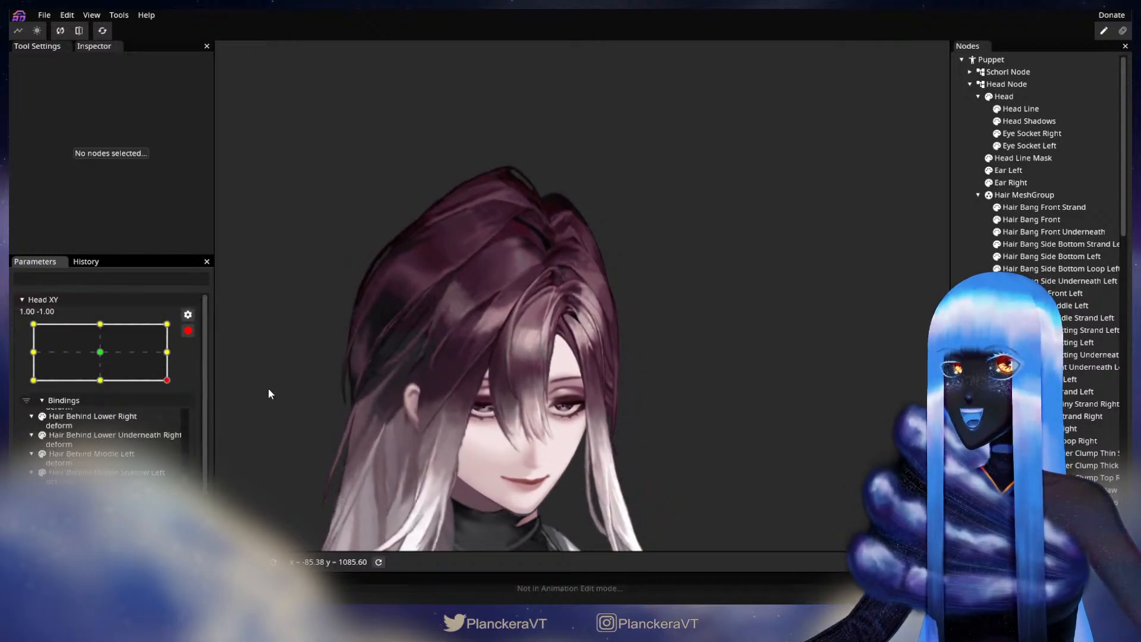
# - Reselect Hair Behind Front Left and fine-tune its lower-edge vertices and one middle-row vertex above the parting at Head XY 1.00, -1.00
pyautogui.scroll(5, 490, 394)
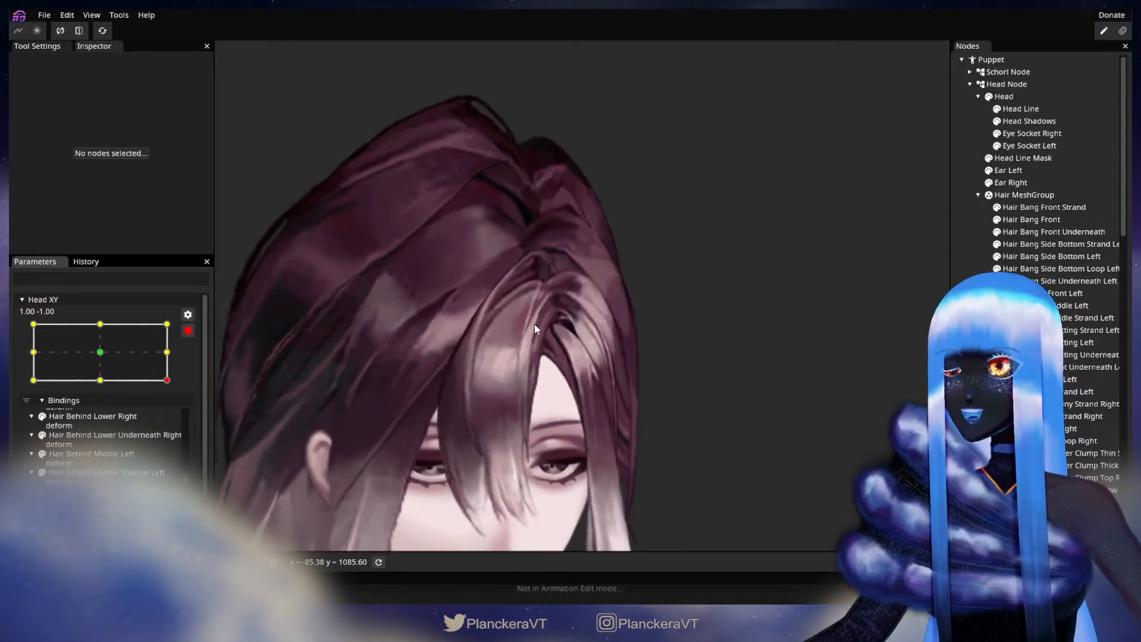
pyautogui.scroll(5, 533, 326)
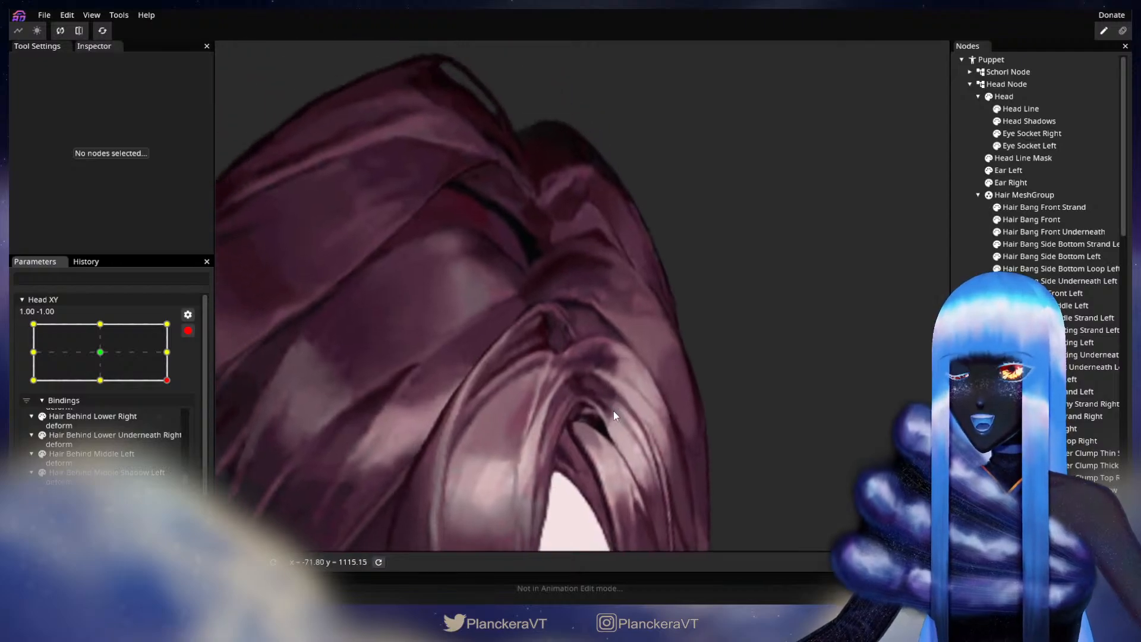
pyautogui.scroll(5, 614, 411)
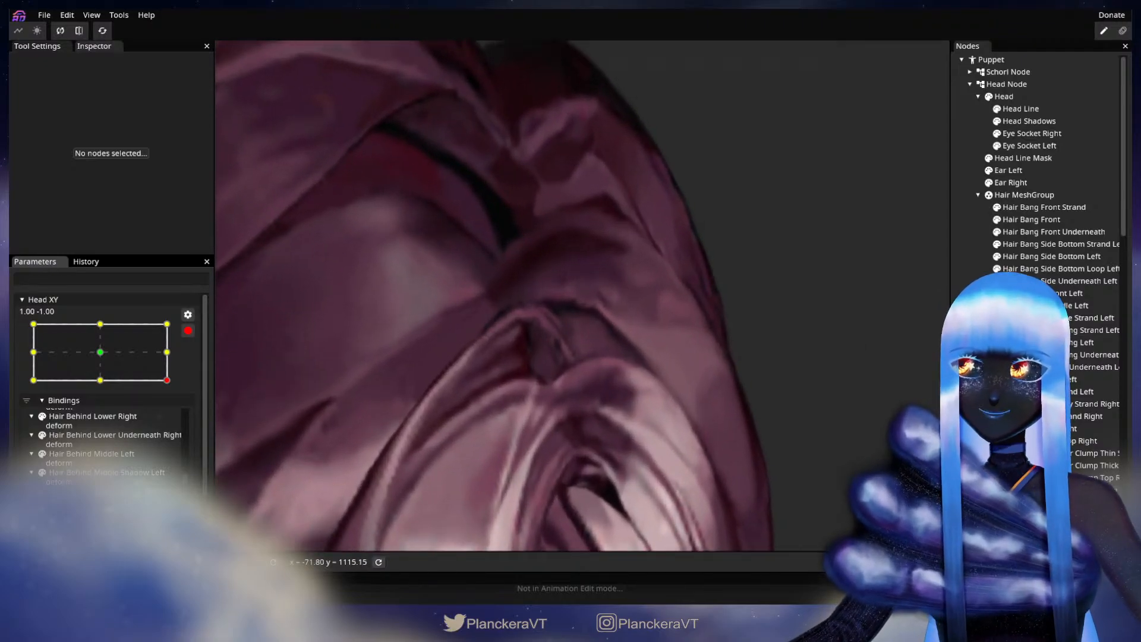
pyautogui.click(1031, 293)
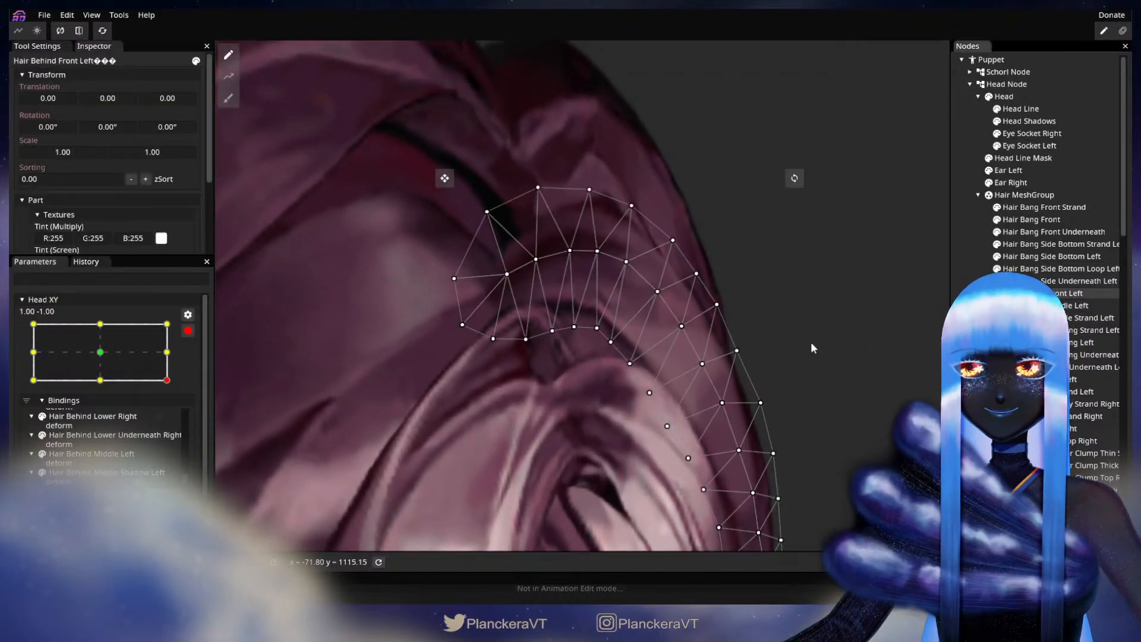
pyautogui.scroll(1, 597, 331)
pyautogui.moveTo(596, 333); pyautogui.dragTo(565, 331)
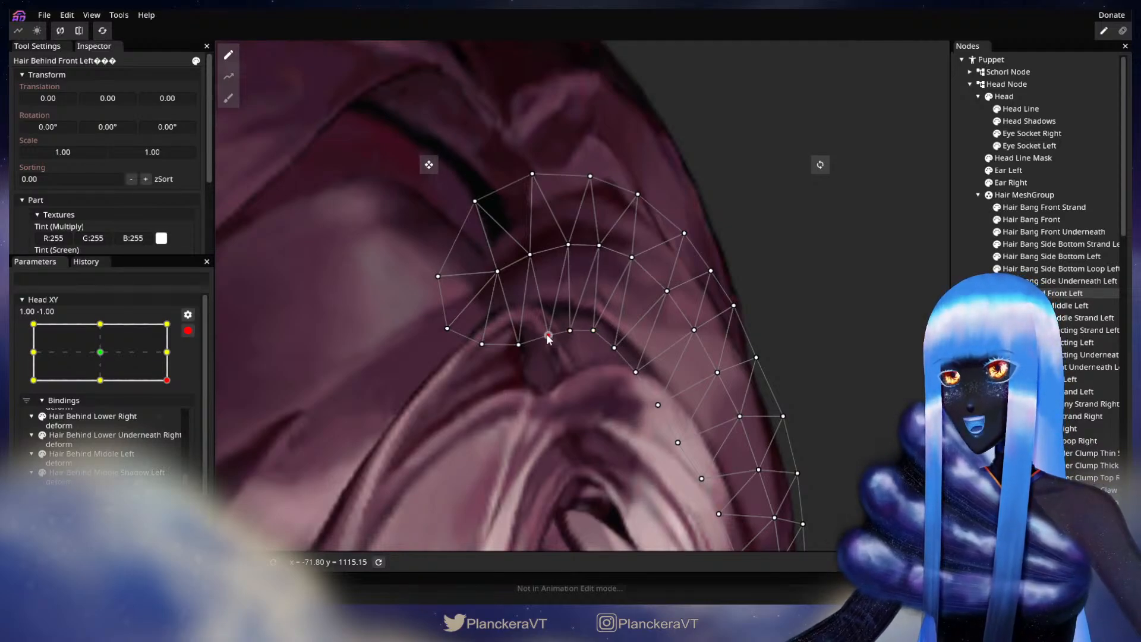
pyautogui.moveTo(576, 334); pyautogui.dragTo(572, 334)
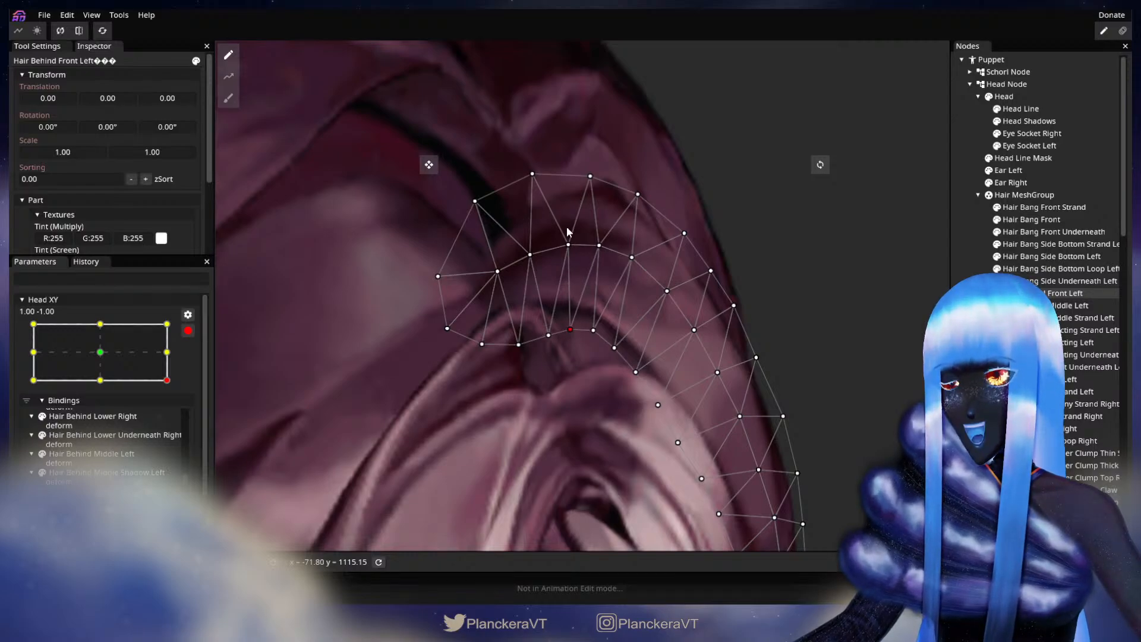
pyautogui.moveTo(567, 246); pyautogui.dragTo(565, 249)
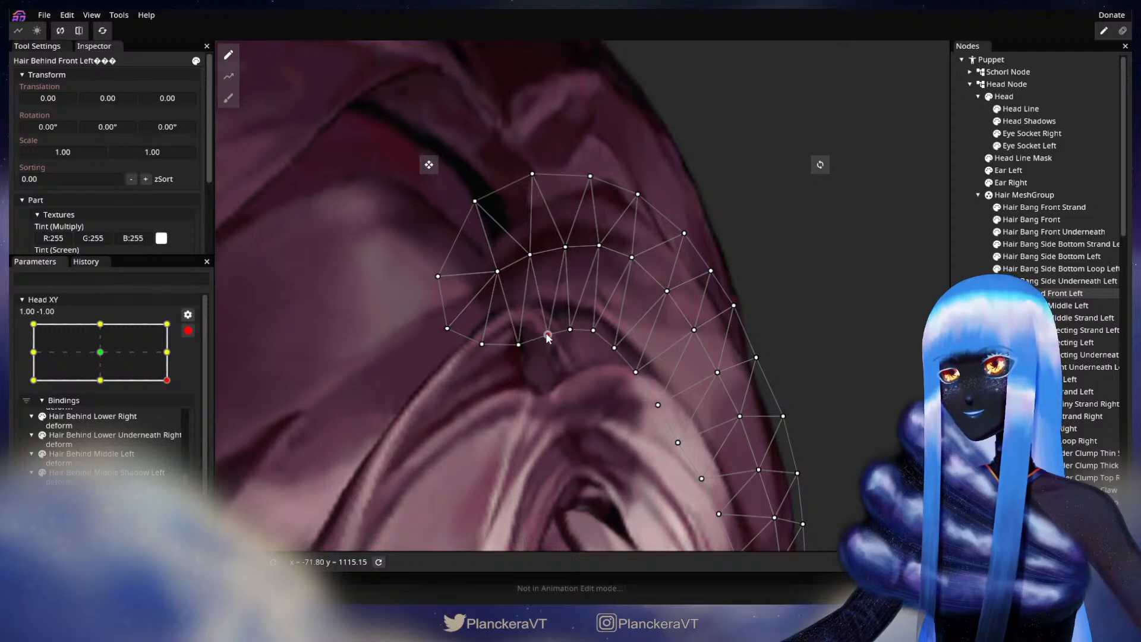
pyautogui.moveTo(517, 342)
pyautogui.mouseDown()
pyautogui.moveTo(522, 368)
pyautogui.moveTo(563, 362)
pyautogui.mouseUp()
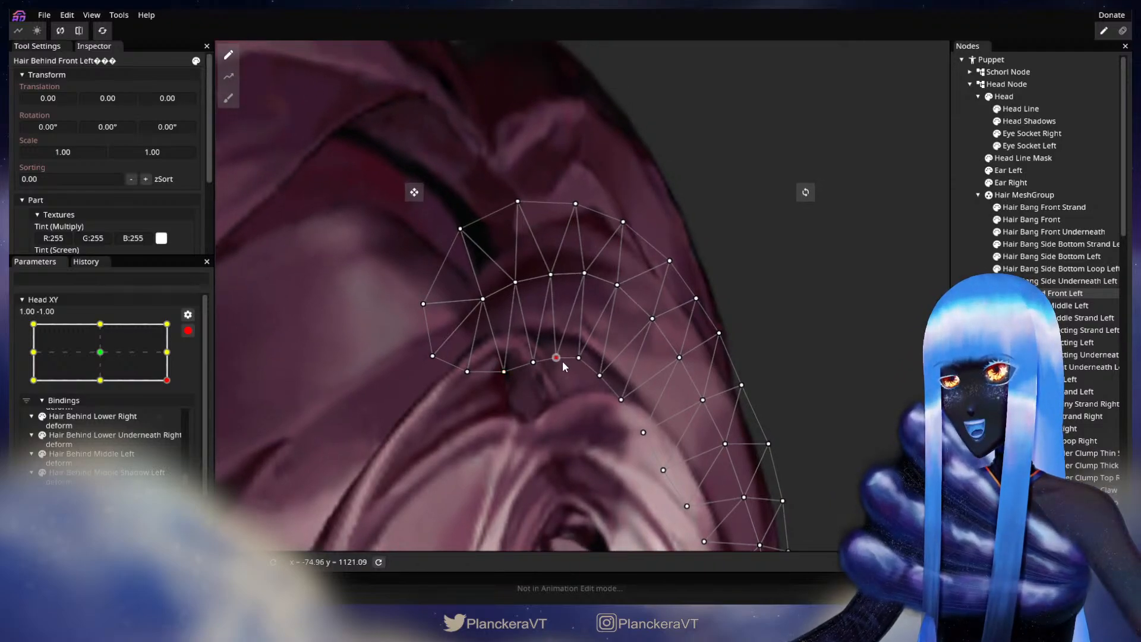
pyautogui.scroll(2, 564, 383)
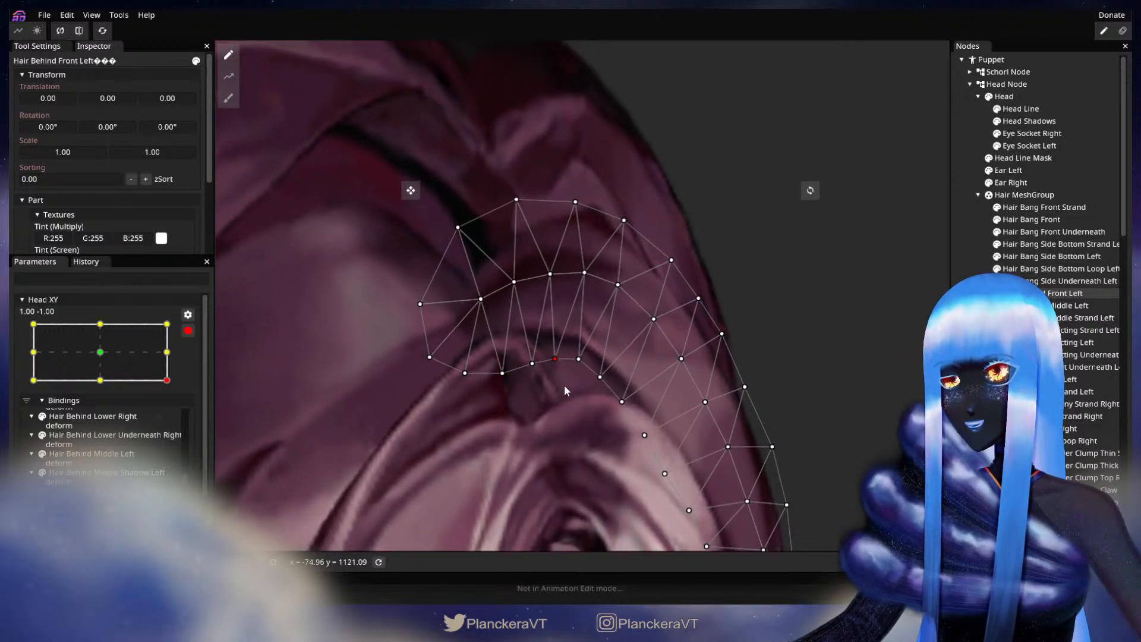
# - Disarm Head XY, check the adjusted strand's movement near the bottom-right keypoint, and re-arm it at 1.00, -1.00
pyautogui.click(188, 331)
pyautogui.moveTo(174, 414)
pyautogui.mouseDown()
pyautogui.moveTo(181, 397)
pyautogui.moveTo(180, 415)
pyautogui.moveTo(102, 423)
pyautogui.moveTo(178, 416)
pyautogui.mouseUp()
pyautogui.click(194, 368)
# - Even out the spacing of the strand's lower-edge vertices over the parting, deselect it, and inspect the hair without the mesh
pyautogui.moveTo(500, 374); pyautogui.dragTo(579, 360)
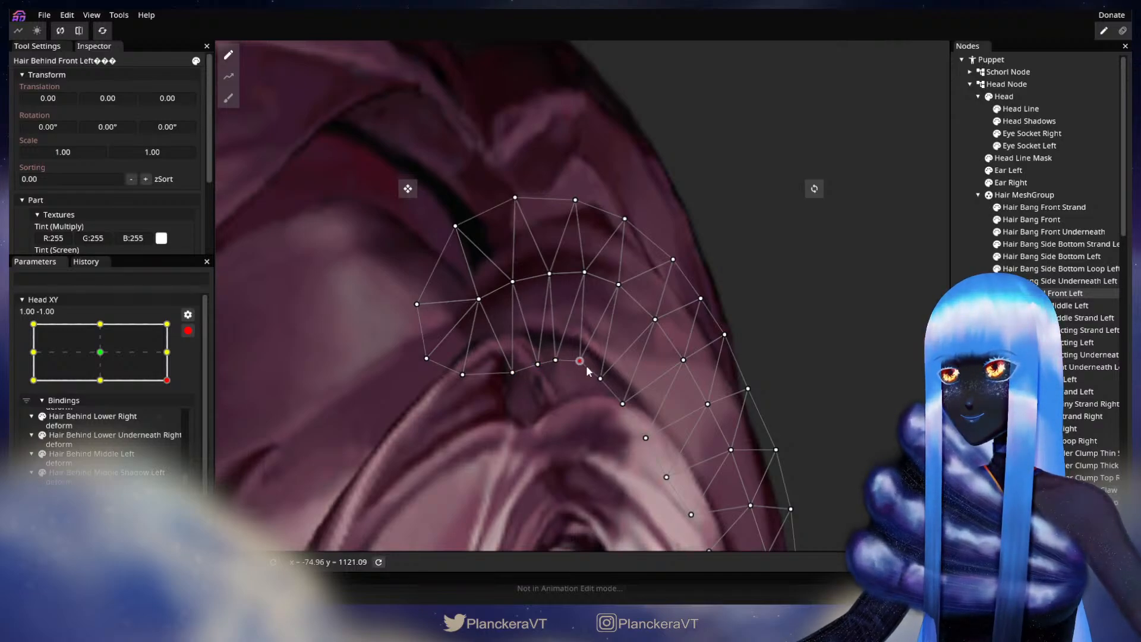
pyautogui.click(729, 390)
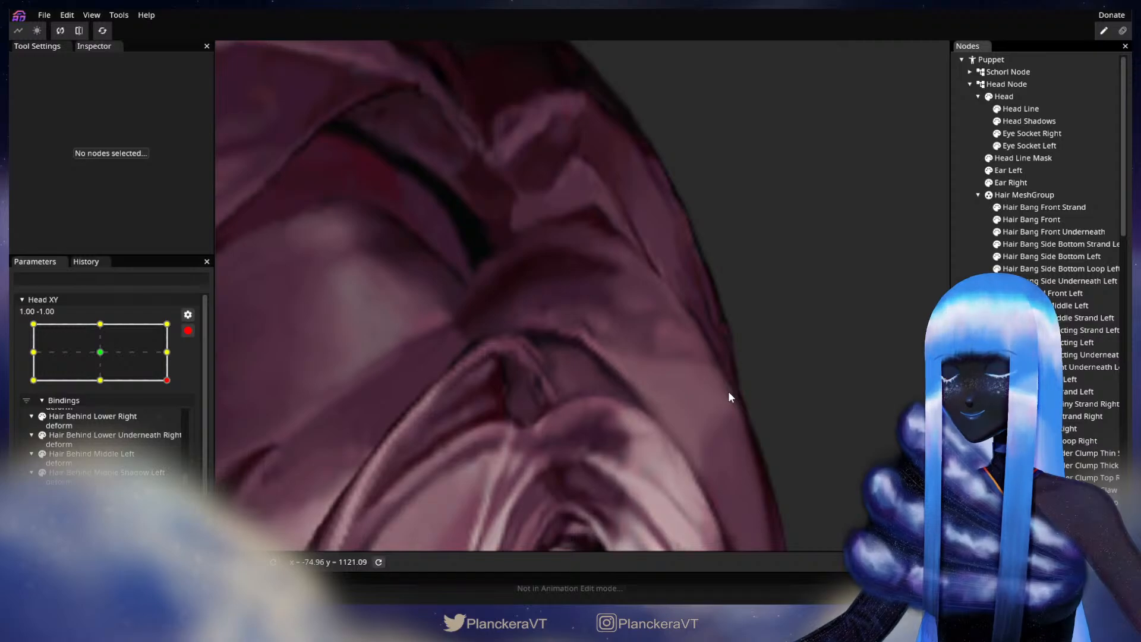
pyautogui.scroll(3, 728, 392)
pyautogui.scroll(-5, 735, 397)
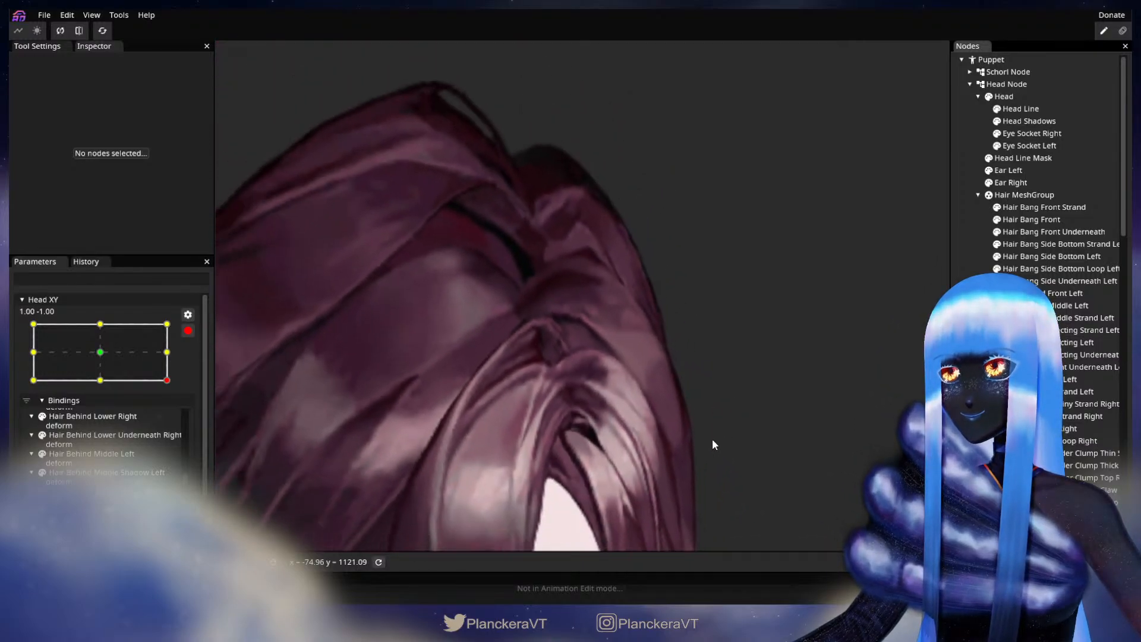
# - Preview the whole head with Head XY disarmed by moving the parameter around its 1.00, -1.00 corner
pyautogui.scroll(-5, 715, 440)
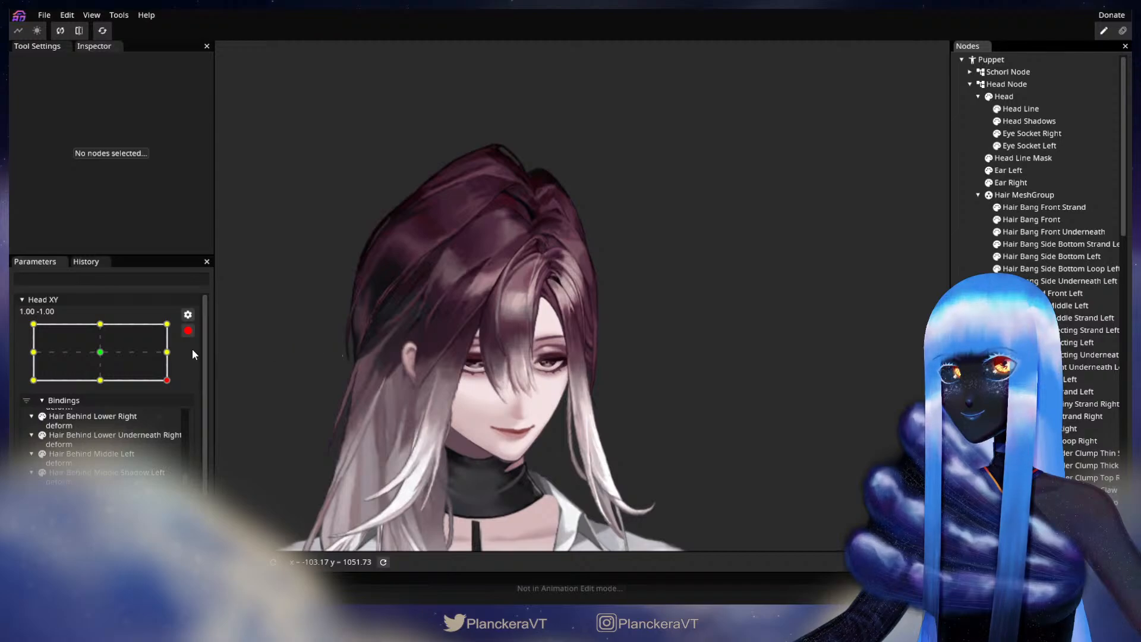
pyautogui.click(188, 330)
pyautogui.moveTo(176, 420)
pyautogui.mouseDown()
pyautogui.moveTo(98, 423)
pyautogui.moveTo(193, 417)
pyautogui.mouseUp()
# - Arm Head XY at 1.00, -1.00 and nudge the upper outer mesh edge of Hair Behind Front Left outward with the Circle Brush
pyautogui.click(196, 365)
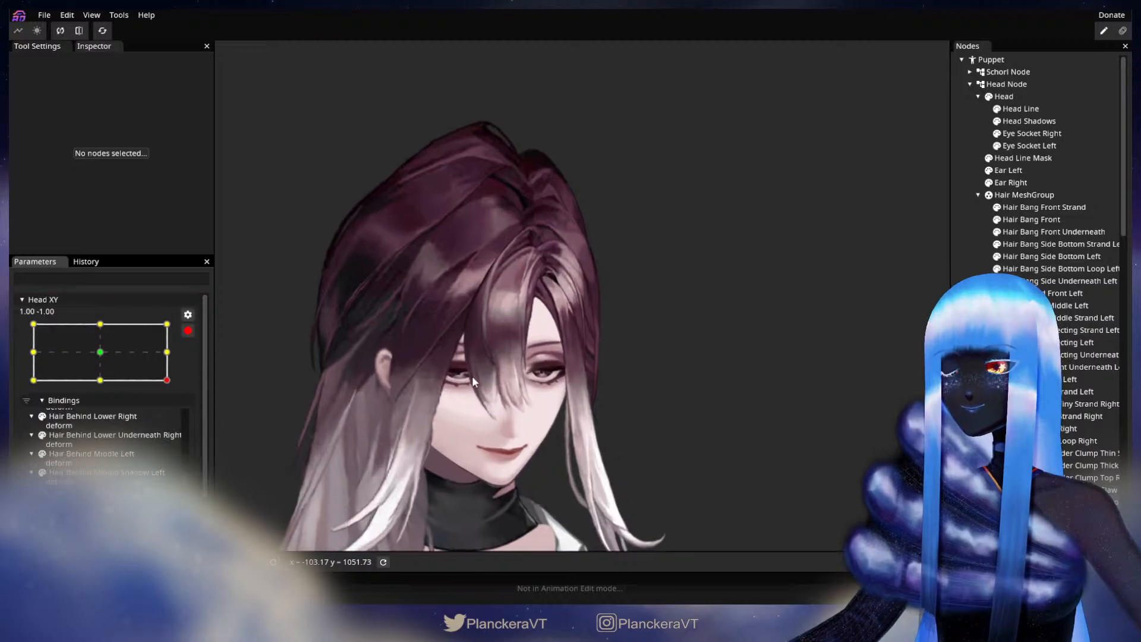
pyautogui.scroll(5, 499, 350)
pyautogui.scroll(3, 559, 419)
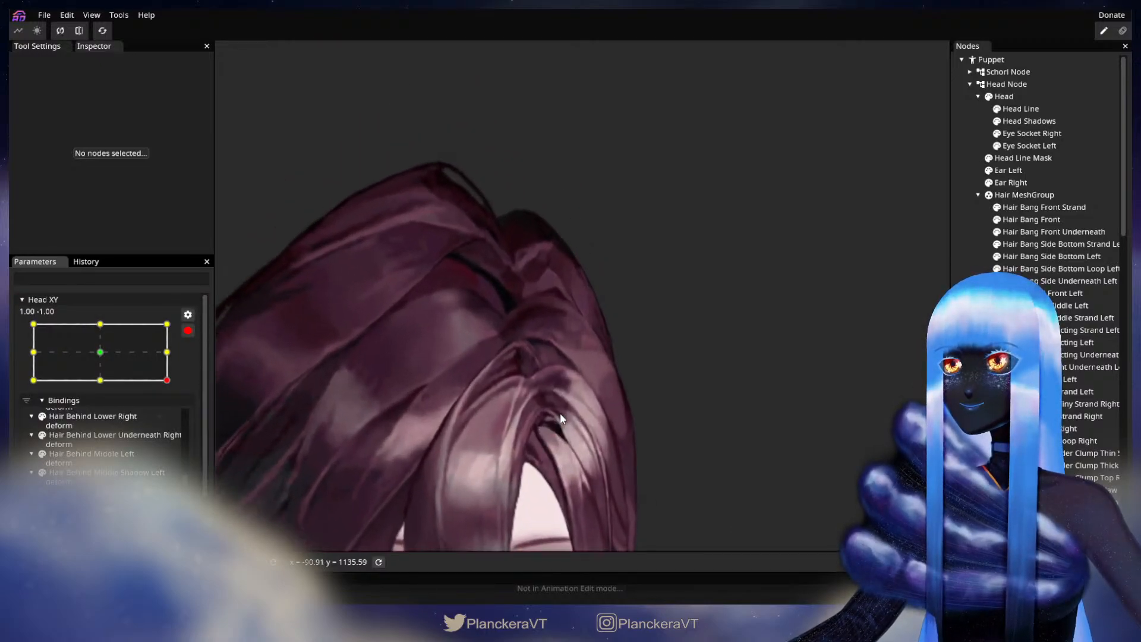
pyautogui.scroll(3, 664, 365)
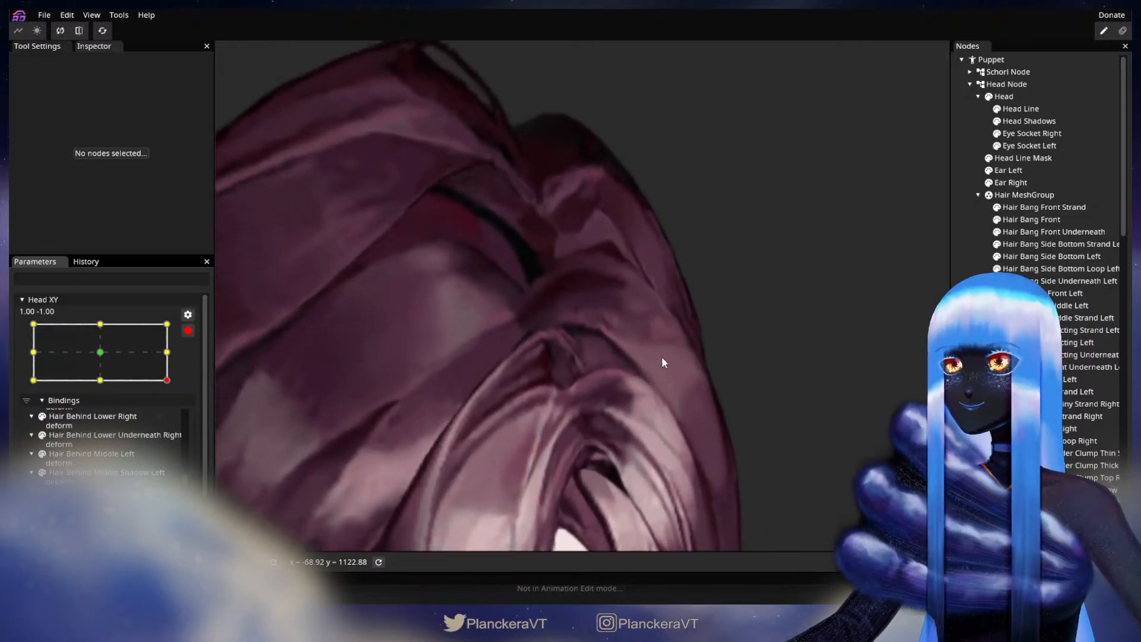
pyautogui.click(1070, 296)
pyautogui.scroll(1, 579, 401)
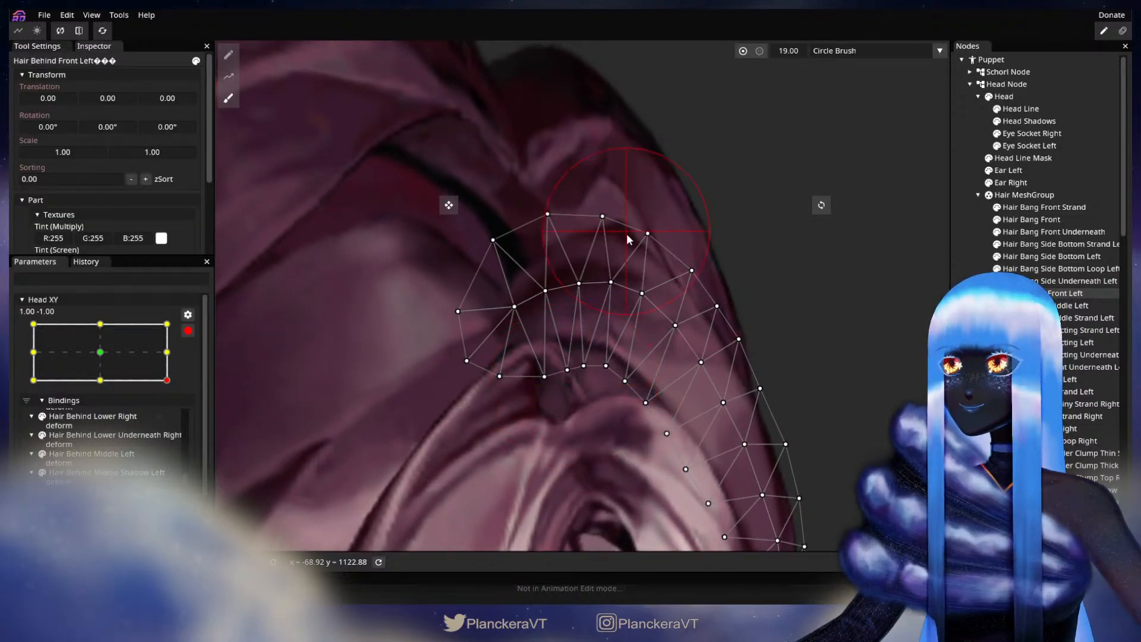
pyautogui.moveTo(722, 258); pyautogui.dragTo(726, 256)
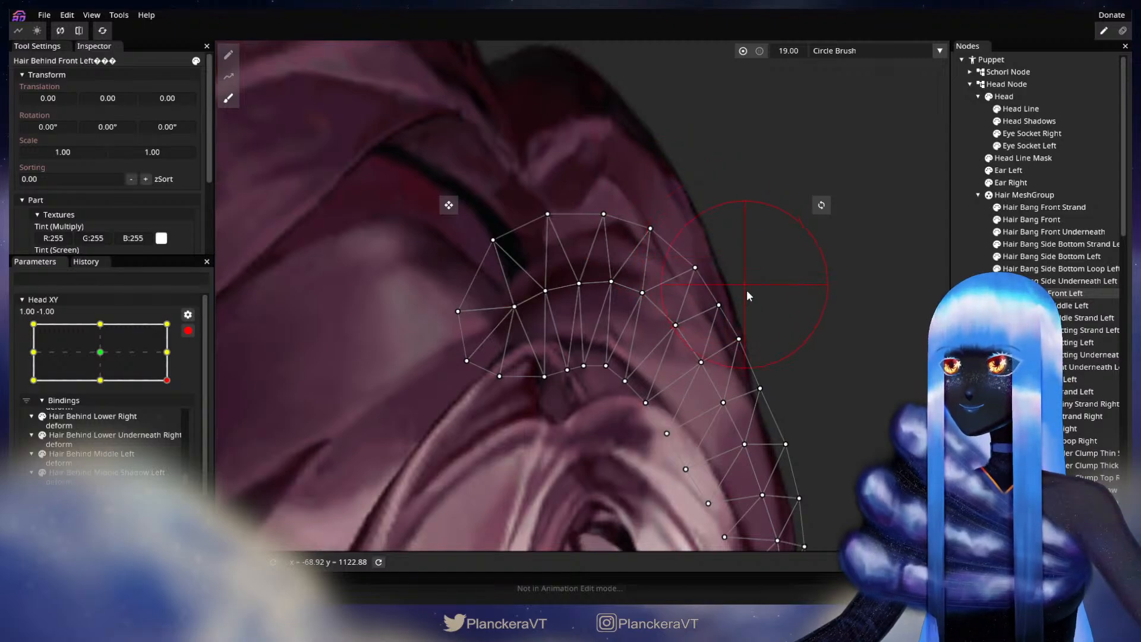
pyautogui.click(975, 380)
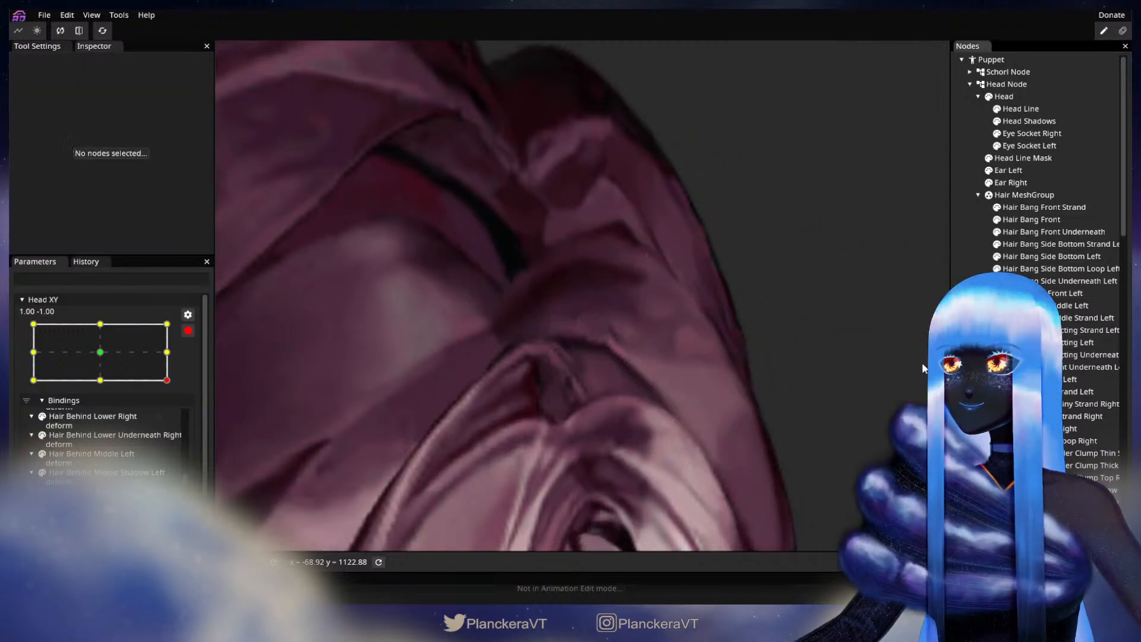
# - Disarm Head XY and test the reshaped hair by moving the parameter near 1.00, -1.00
pyautogui.scroll(-3, 780, 400)
pyautogui.scroll(-5, 785, 399)
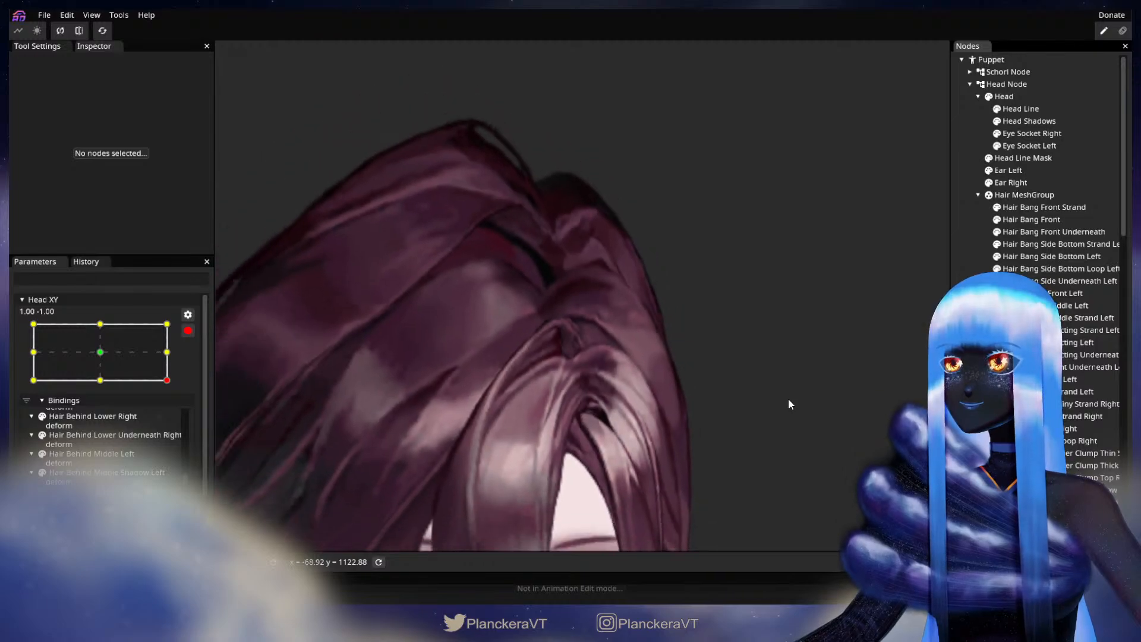
pyautogui.scroll(-3, 787, 417)
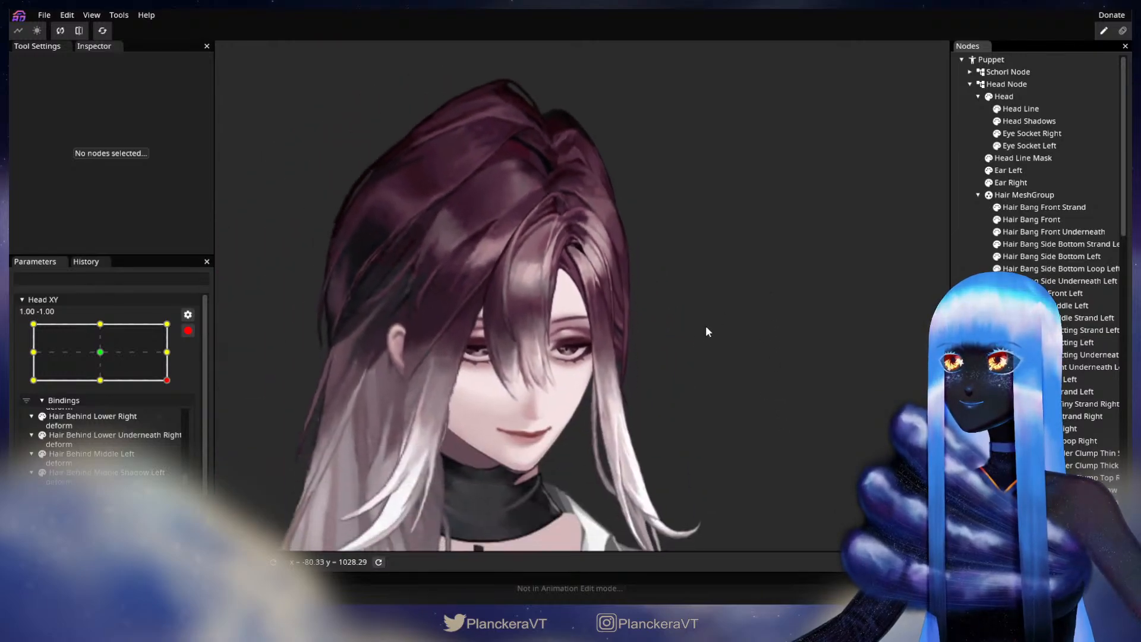
pyautogui.click(188, 331)
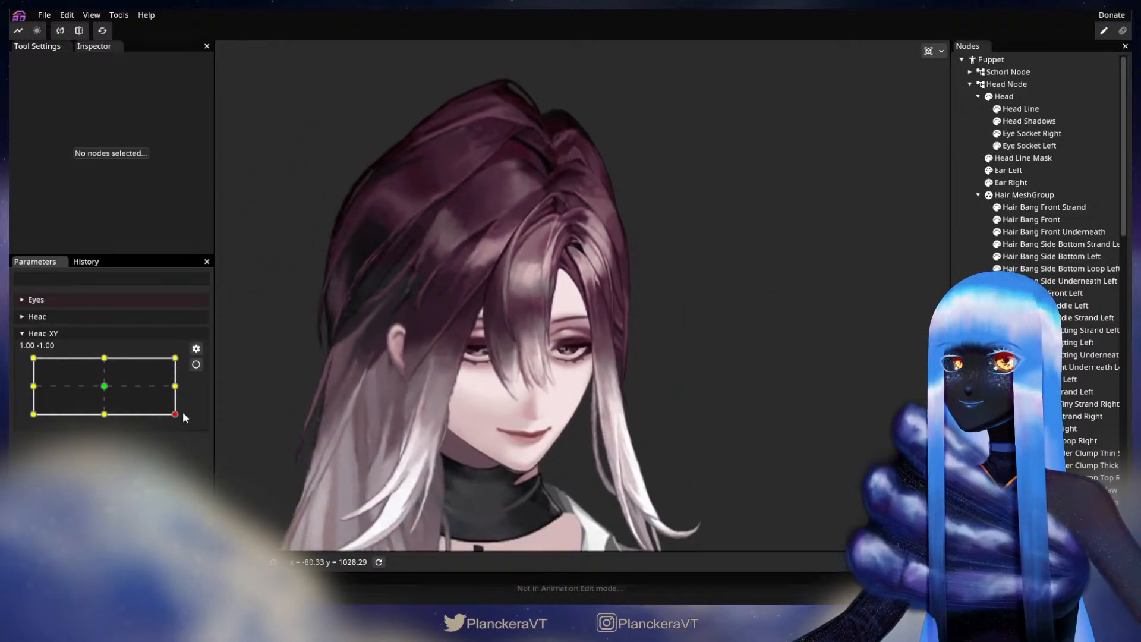
pyautogui.moveTo(180, 415)
pyautogui.mouseDown()
pyautogui.moveTo(23, 423)
pyautogui.moveTo(180, 431)
pyautogui.mouseUp()
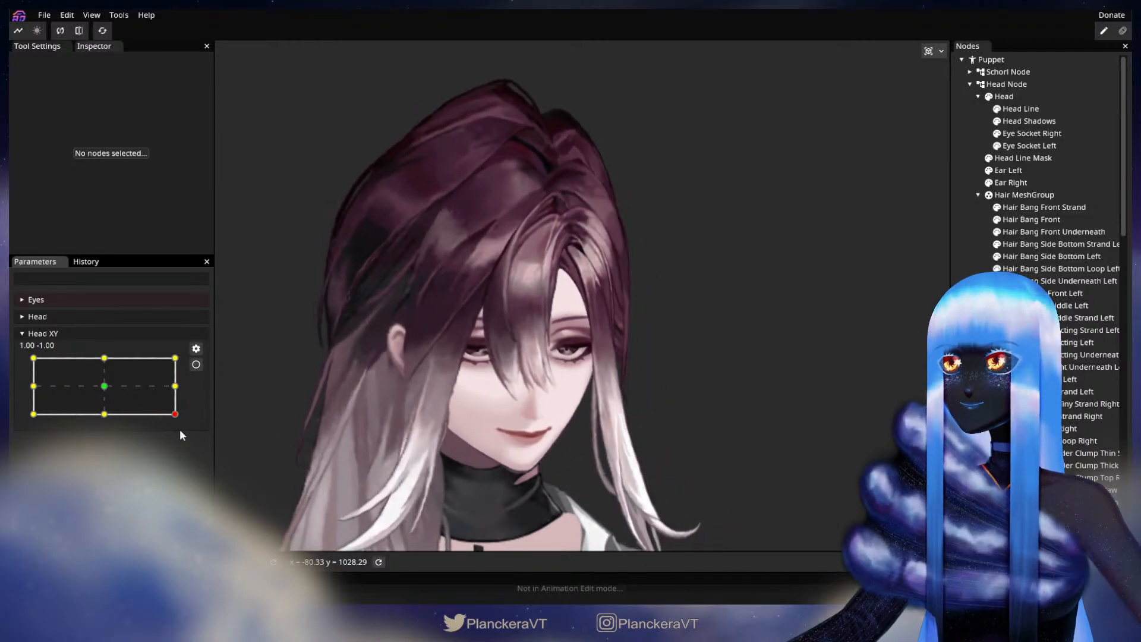
# - Arm Head XY at 1.00, -1.00 and shift the inner-edge vertices of Hair Behind Front Left slightly down and outward
pyautogui.click(196, 364)
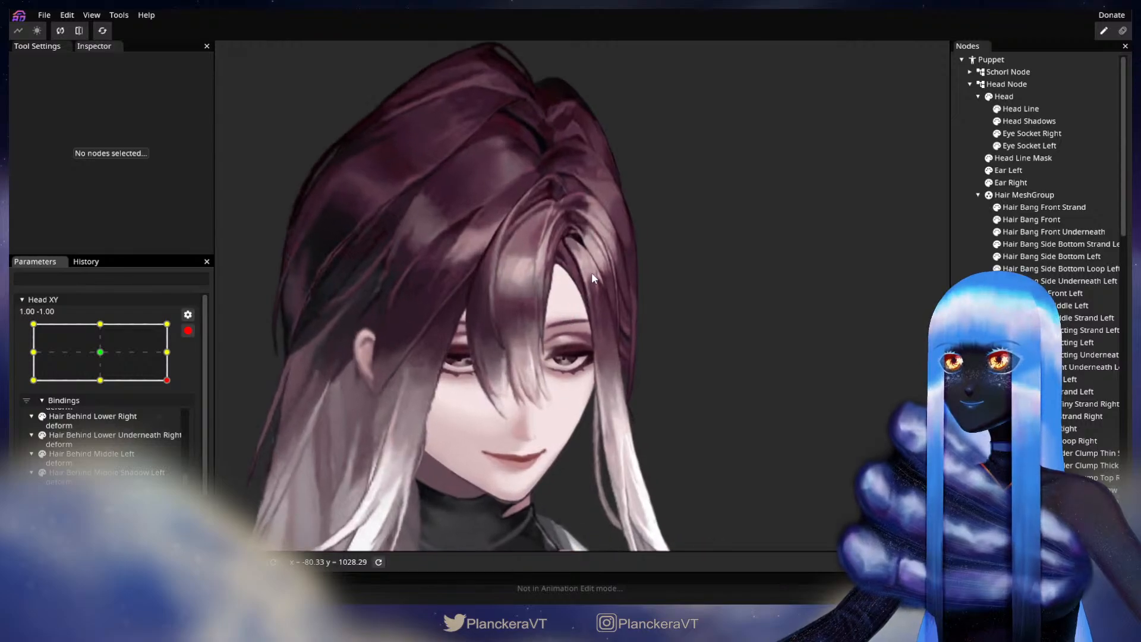
pyautogui.scroll(5, 551, 371)
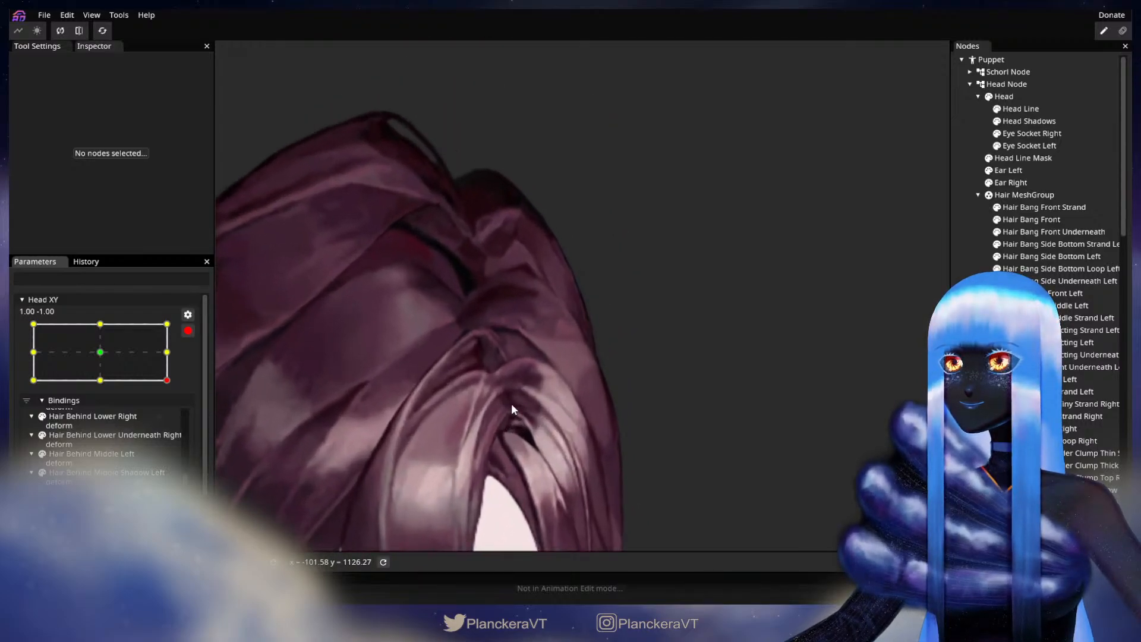
pyautogui.scroll(4, 512, 408)
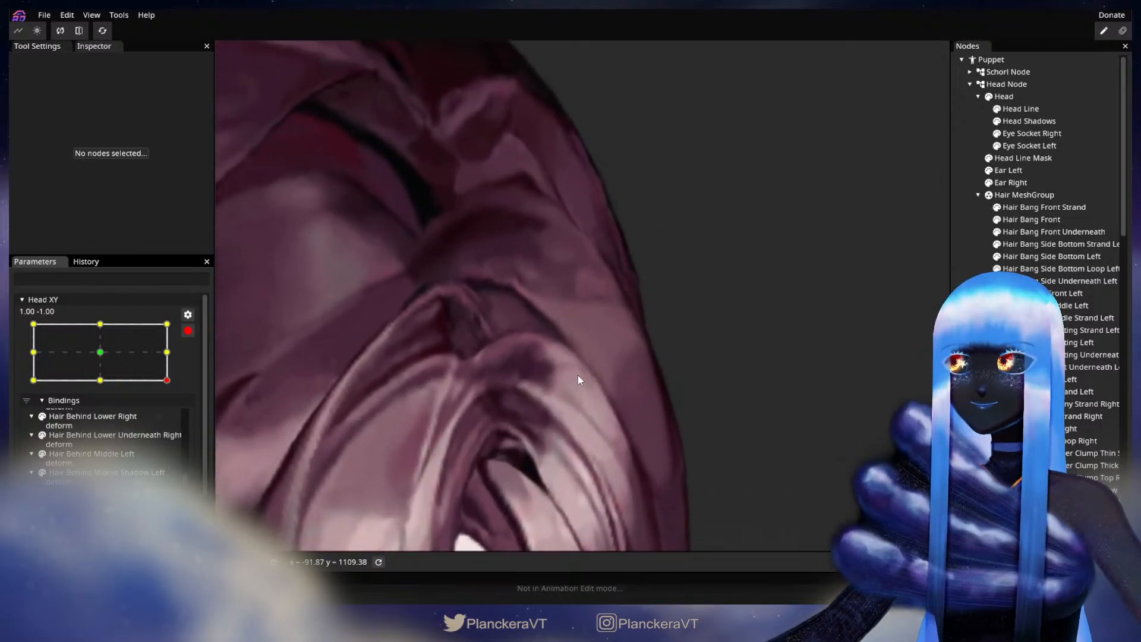
pyautogui.click(1066, 293)
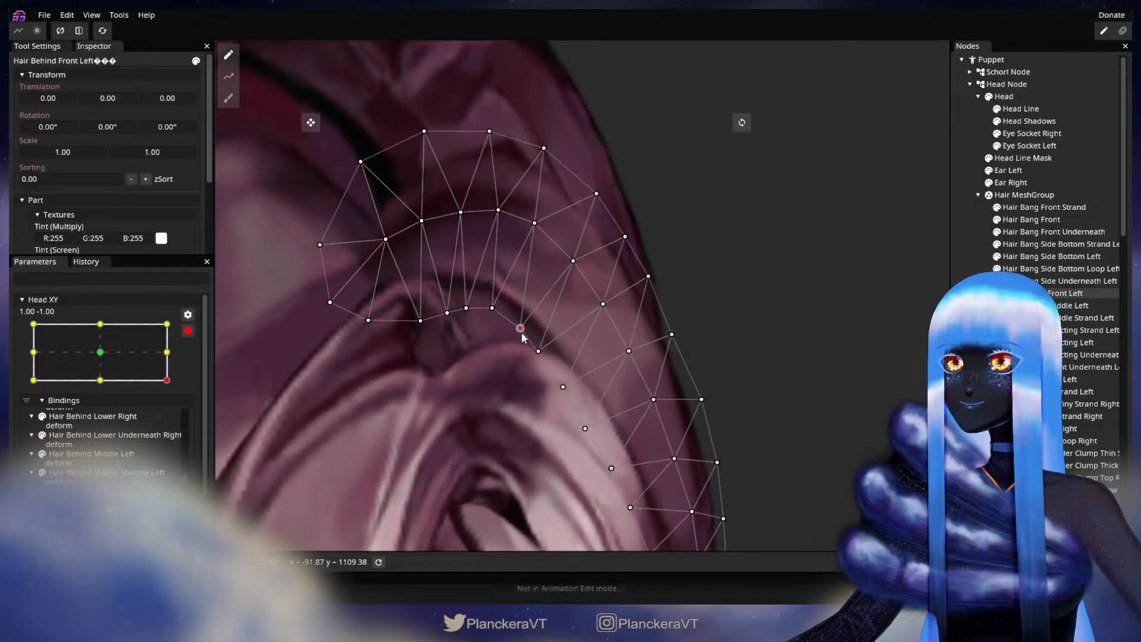
pyautogui.moveTo(538, 351)
pyautogui.mouseDown()
pyautogui.moveTo(544, 358)
pyautogui.moveTo(520, 339)
pyautogui.mouseUp()
pyautogui.click(574, 276)
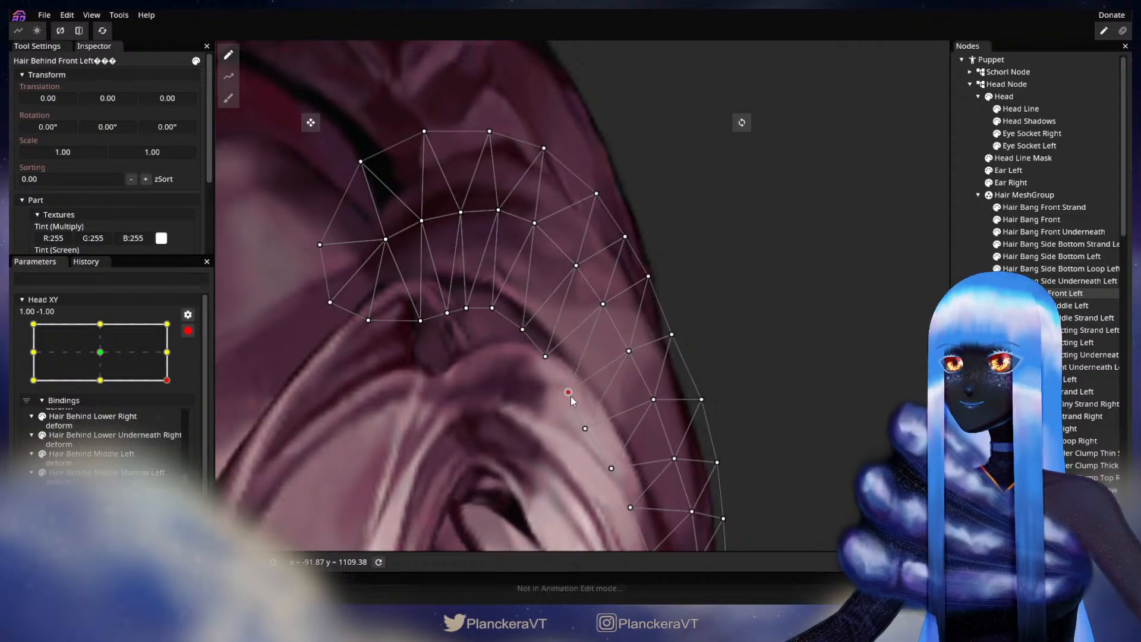
pyautogui.moveTo(589, 430); pyautogui.dragTo(594, 438)
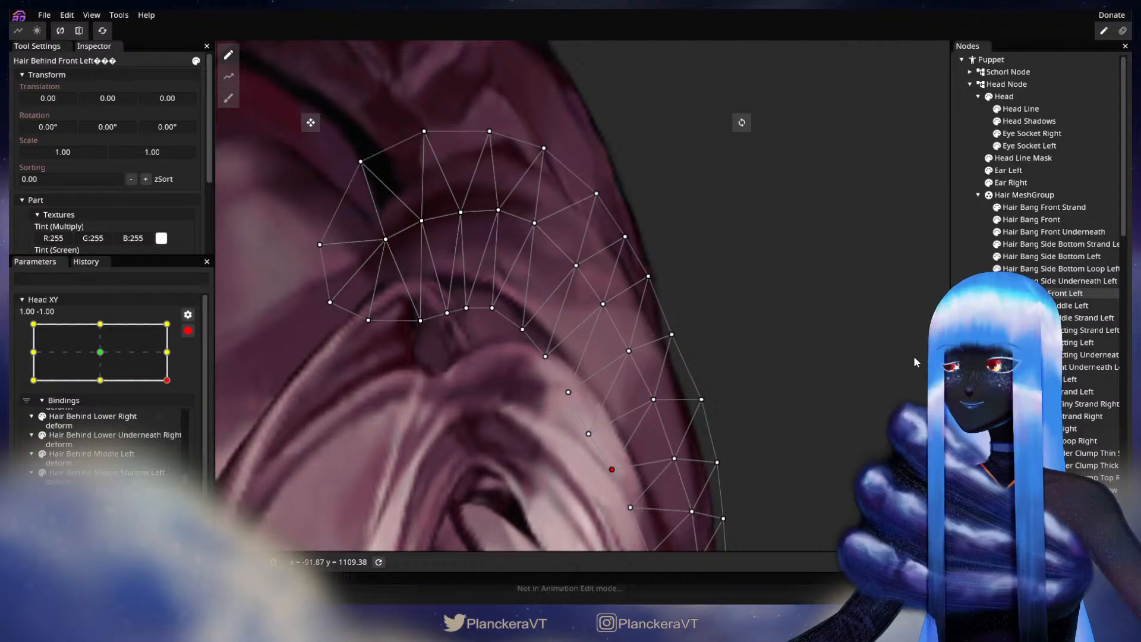
pyautogui.click(733, 351)
# - Adjust individual outer-edge vertices of Hair Behind Front Left to smooth the hair outline at Head XY 1.00, -1.00
pyautogui.scroll(-3, 696, 306)
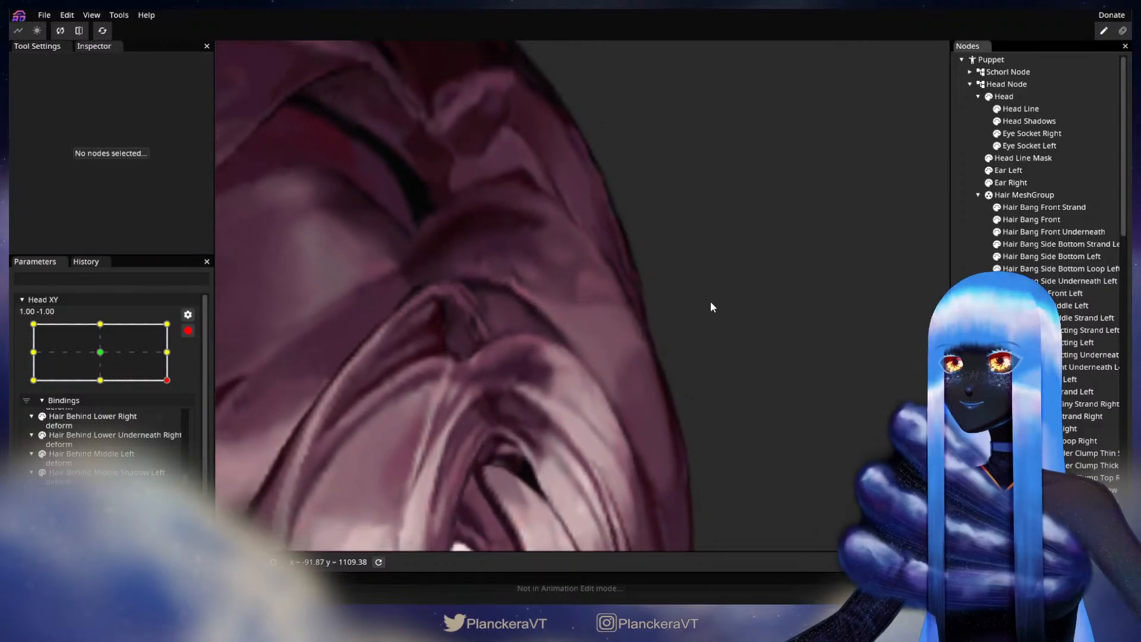
pyautogui.moveTo(365, 244); pyautogui.dragTo(343, 308)
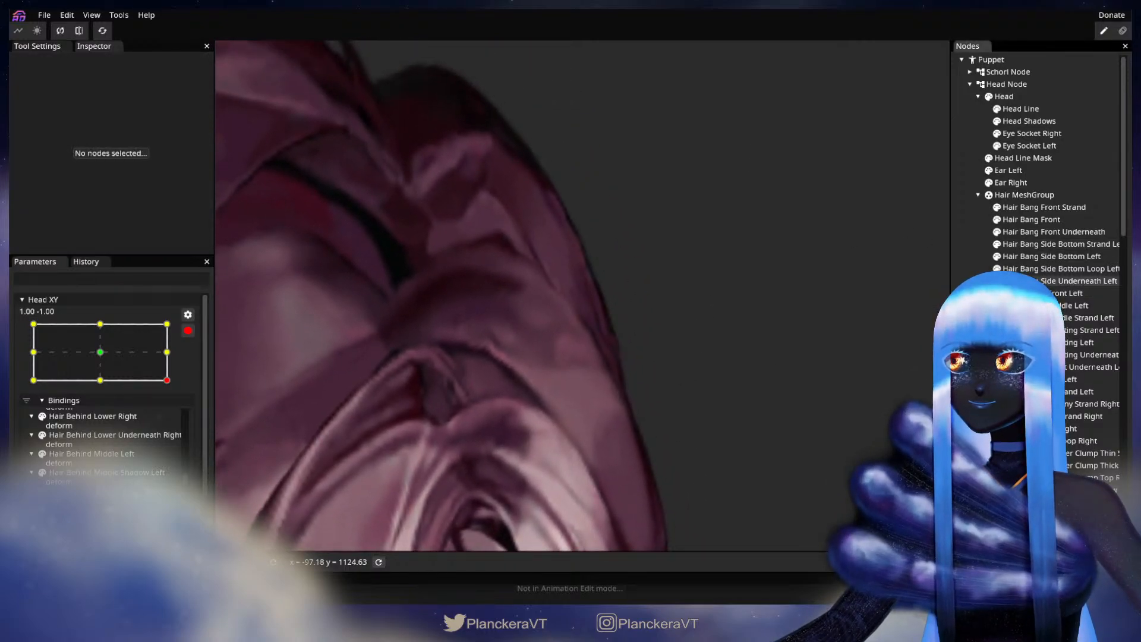
pyautogui.click(1065, 293)
pyautogui.moveTo(574, 279); pyautogui.dragTo(572, 283)
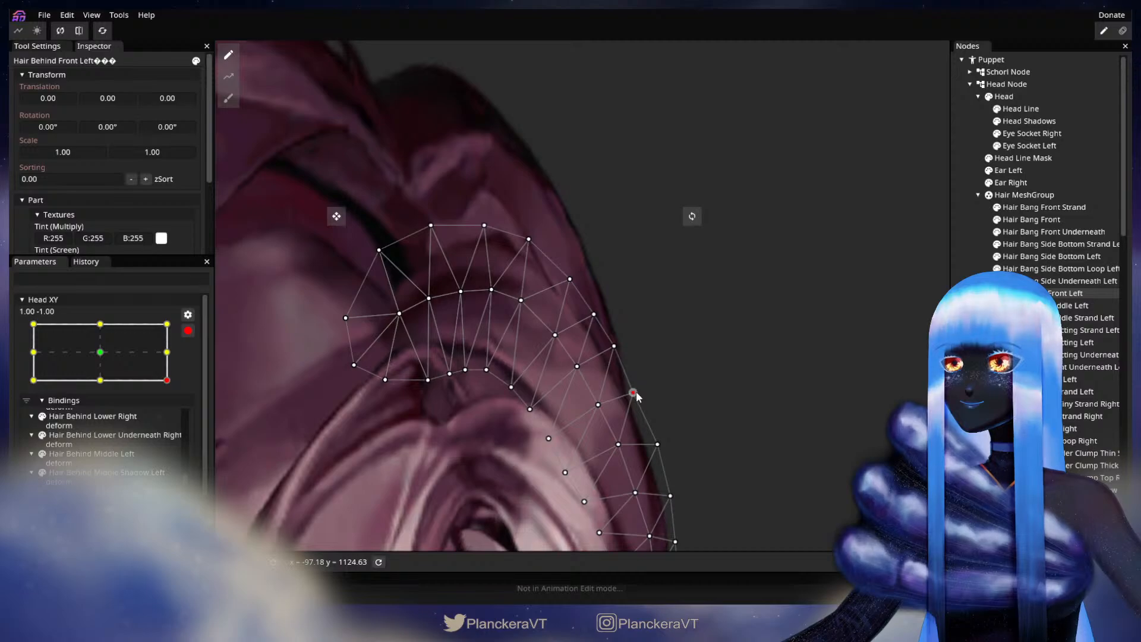
pyautogui.click(732, 385)
# - Disarm Head XY and examine the full head and hair while moving the parameter around 1.00, -1.00
pyautogui.scroll(-5, 732, 385)
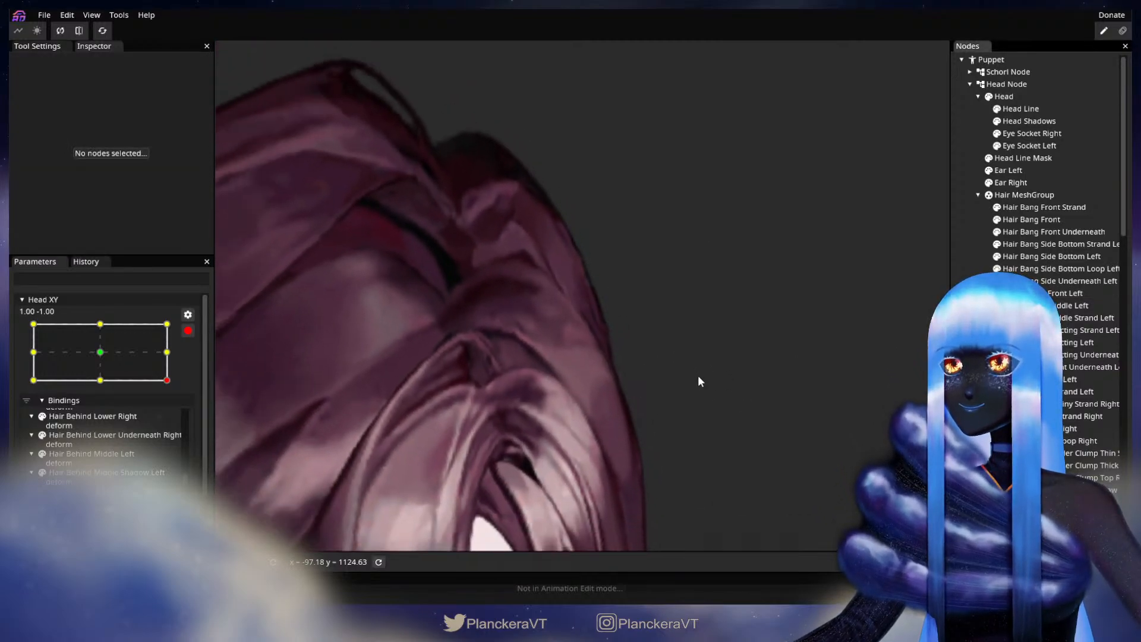
pyautogui.scroll(-6, 709, 362)
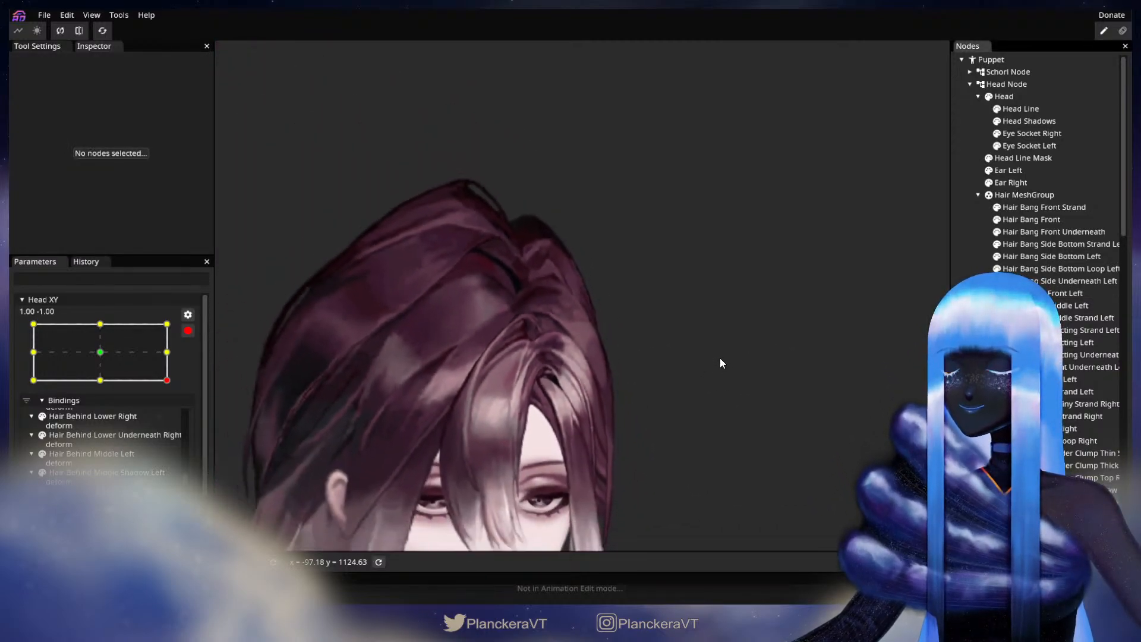
pyautogui.scroll(-3, 722, 390)
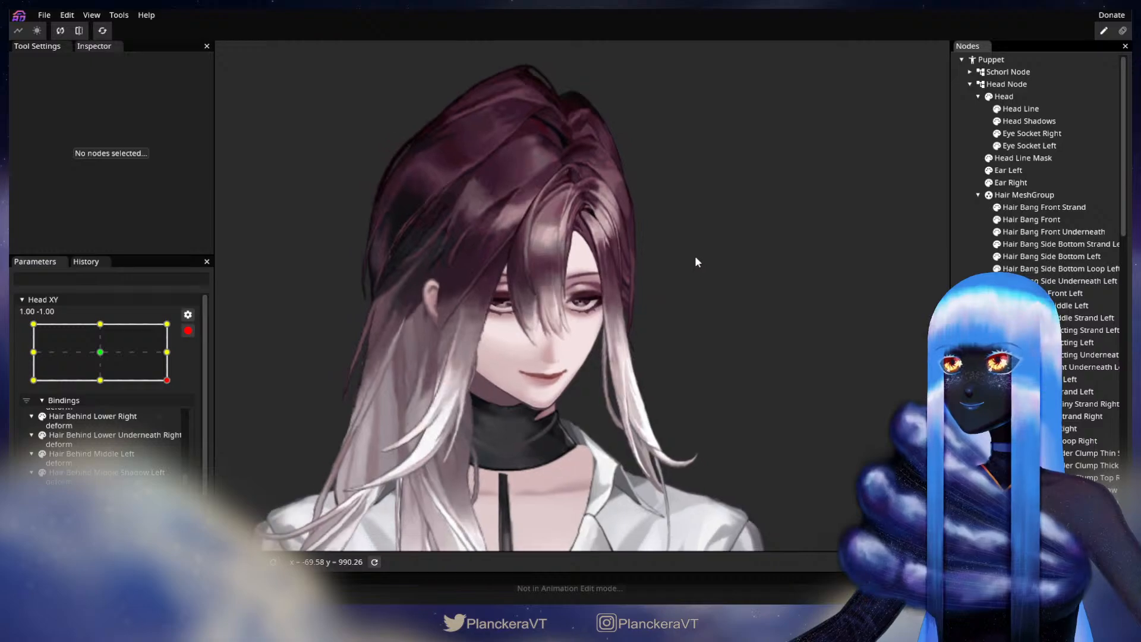
pyautogui.click(188, 330)
pyautogui.moveTo(175, 414)
pyautogui.mouseDown()
pyautogui.moveTo(87, 430)
pyautogui.moveTo(35, 428)
pyautogui.moveTo(27, 412)
pyautogui.moveTo(183, 424)
pyautogui.mouseUp()
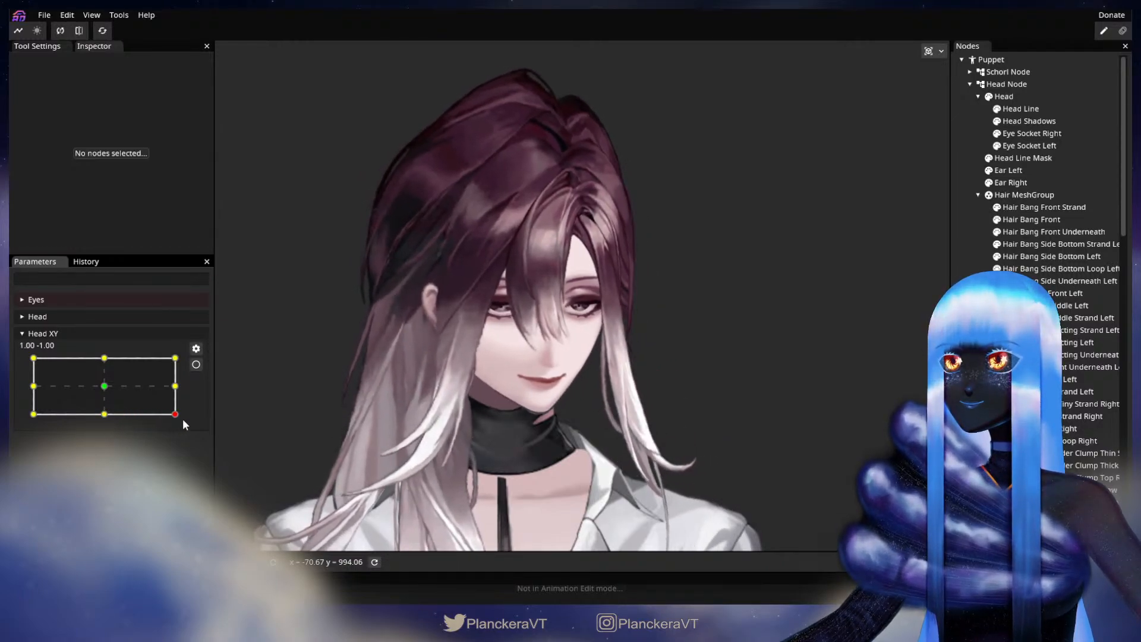
pyautogui.moveTo(453, 294); pyautogui.dragTo(404, 391)
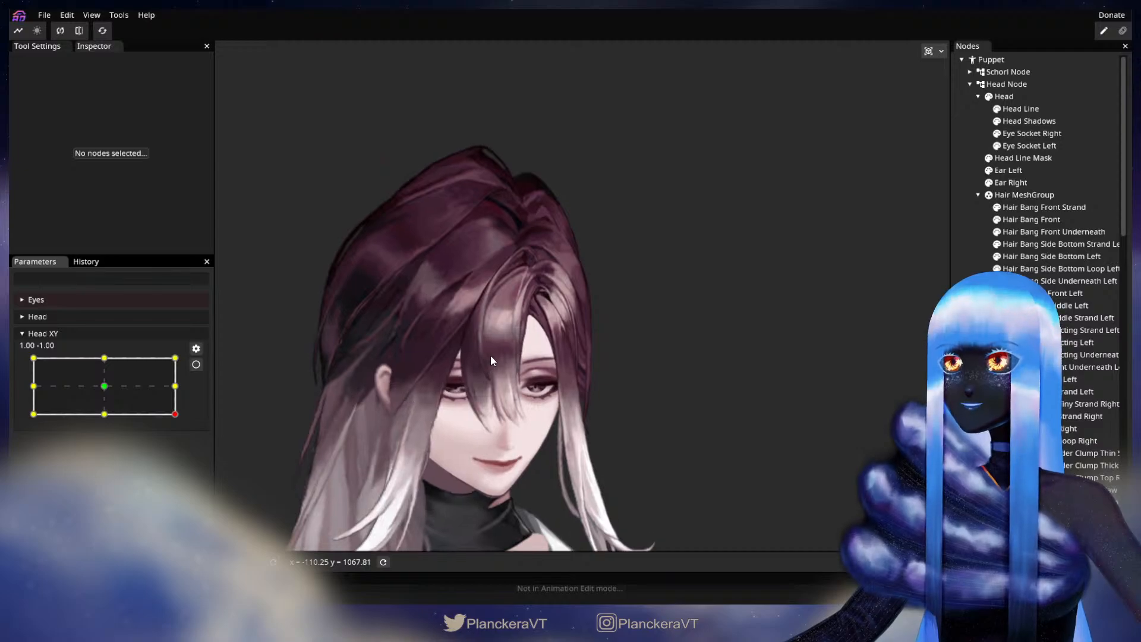
pyautogui.moveTo(490, 355); pyautogui.dragTo(452, 394)
pyautogui.moveTo(179, 419); pyautogui.dragTo(212, 416)
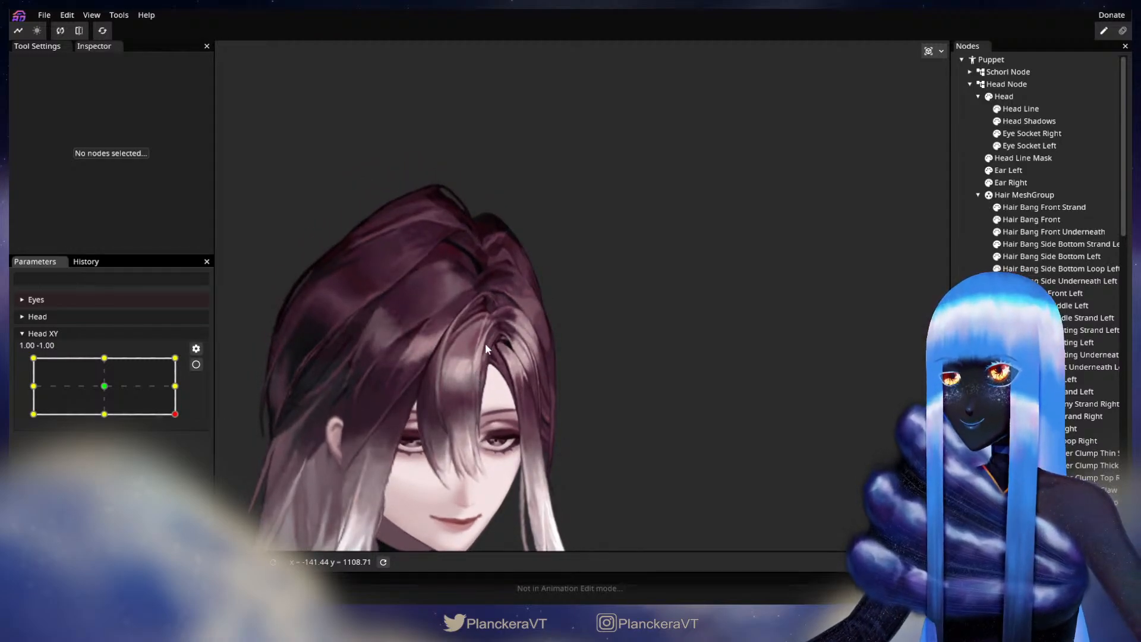
# - Sweep Head XY vertically at X 1.00 up to about 0.12 and back to -1.00 to check the hair silhouette
pyautogui.moveTo(180, 421); pyautogui.dragTo(189, 390)
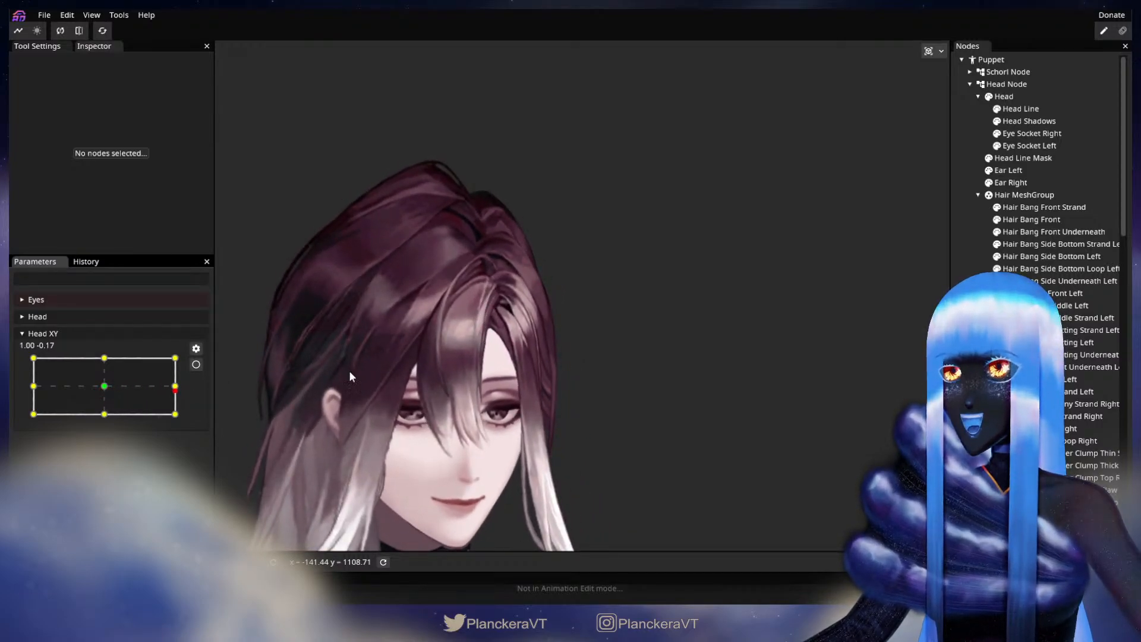
pyautogui.moveTo(177, 389)
pyautogui.mouseDown()
pyautogui.moveTo(112, 389)
pyautogui.moveTo(191, 390)
pyautogui.mouseUp()
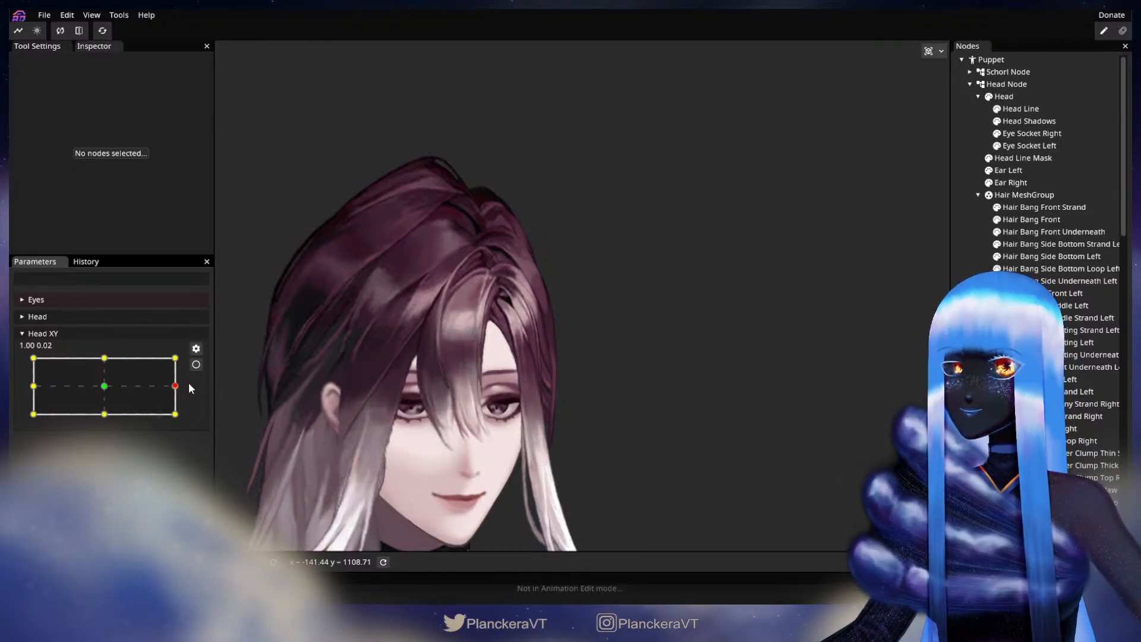
pyautogui.moveTo(173, 385)
pyautogui.mouseDown()
pyautogui.moveTo(184, 420)
pyautogui.moveTo(188, 382)
pyautogui.mouseUp()
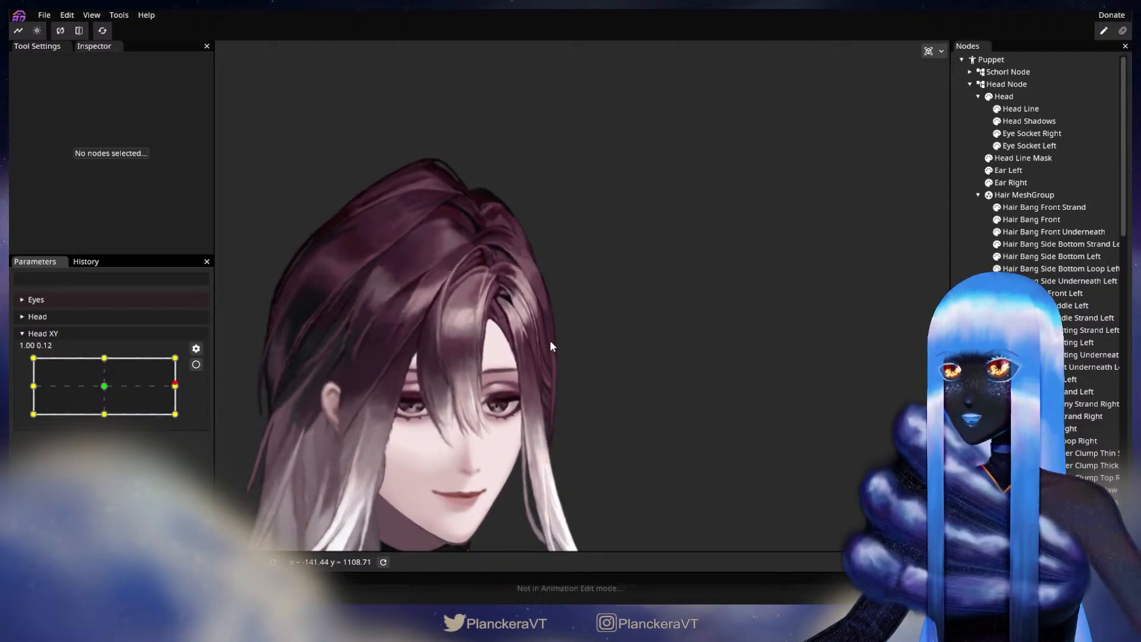
pyautogui.moveTo(564, 365); pyautogui.dragTo(523, 346)
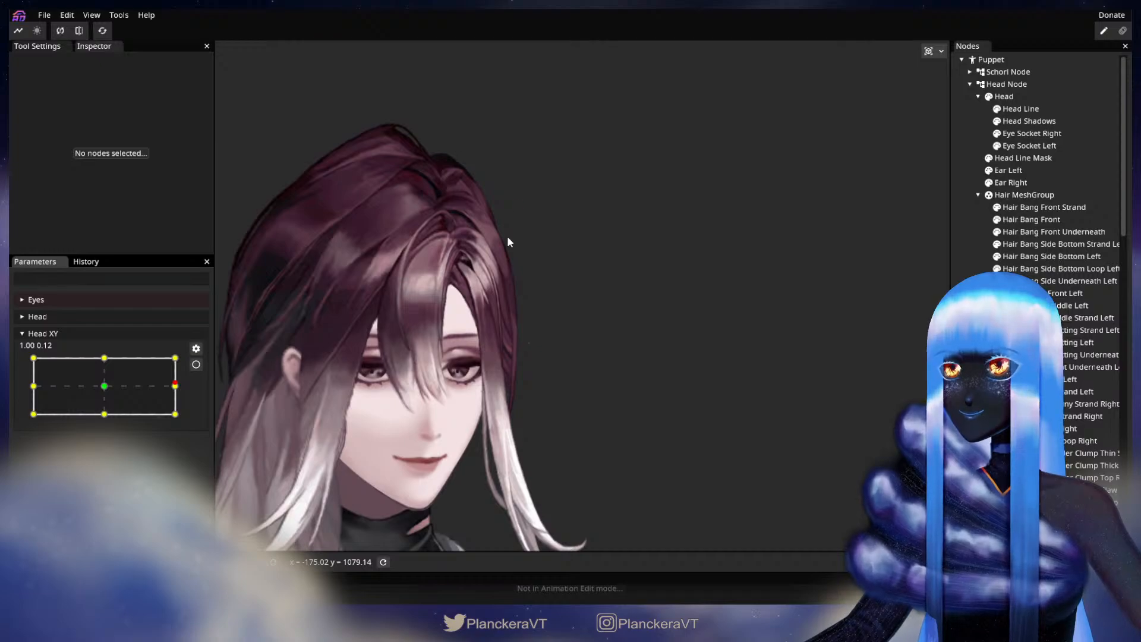
pyautogui.moveTo(175, 387); pyautogui.dragTo(202, 414)
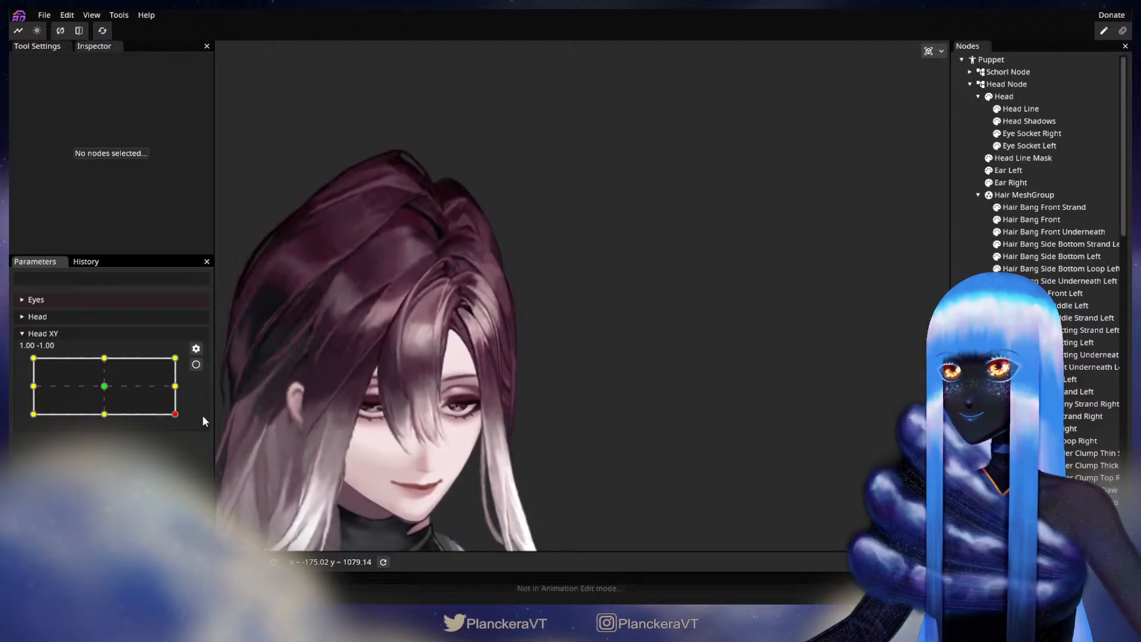
# - Arm Head XY at 1.00, -1.00 and fine-tune the outer-edge vertices of Hair Behind Front Left beside the head's silhouette
pyautogui.click(195, 364)
pyautogui.scroll(5, 414, 347)
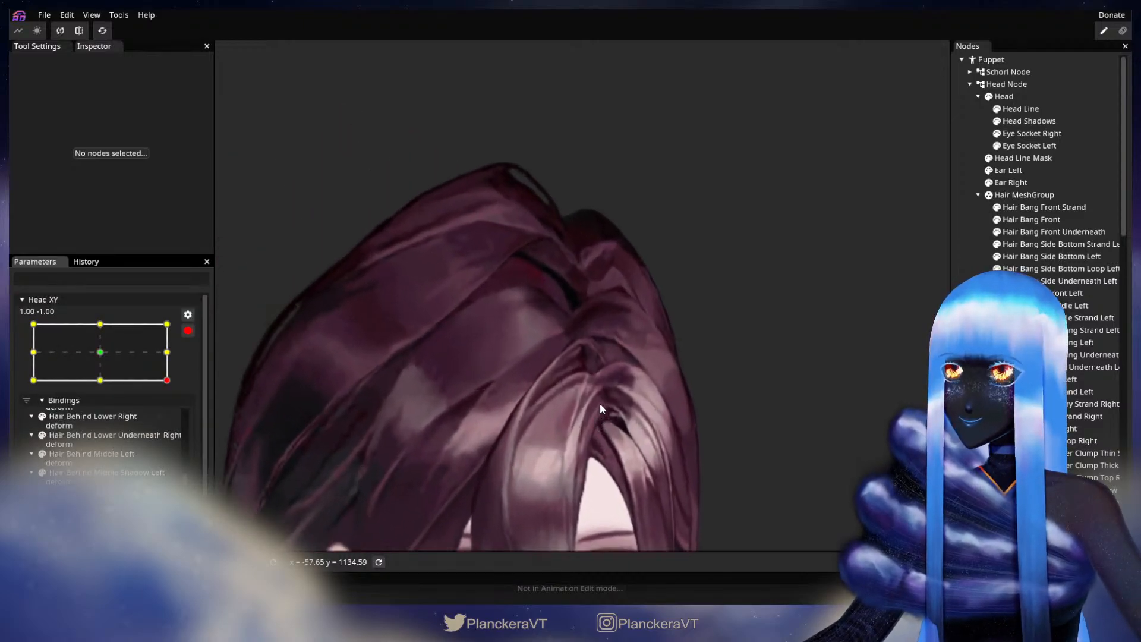
pyautogui.scroll(4, 666, 386)
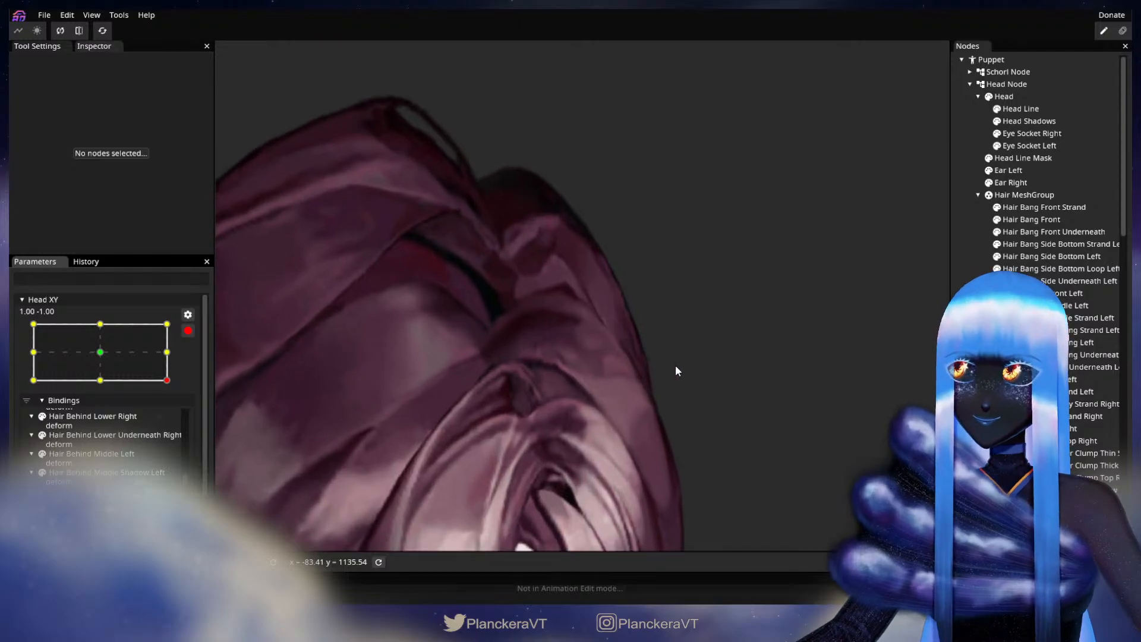
pyautogui.click(540, 361)
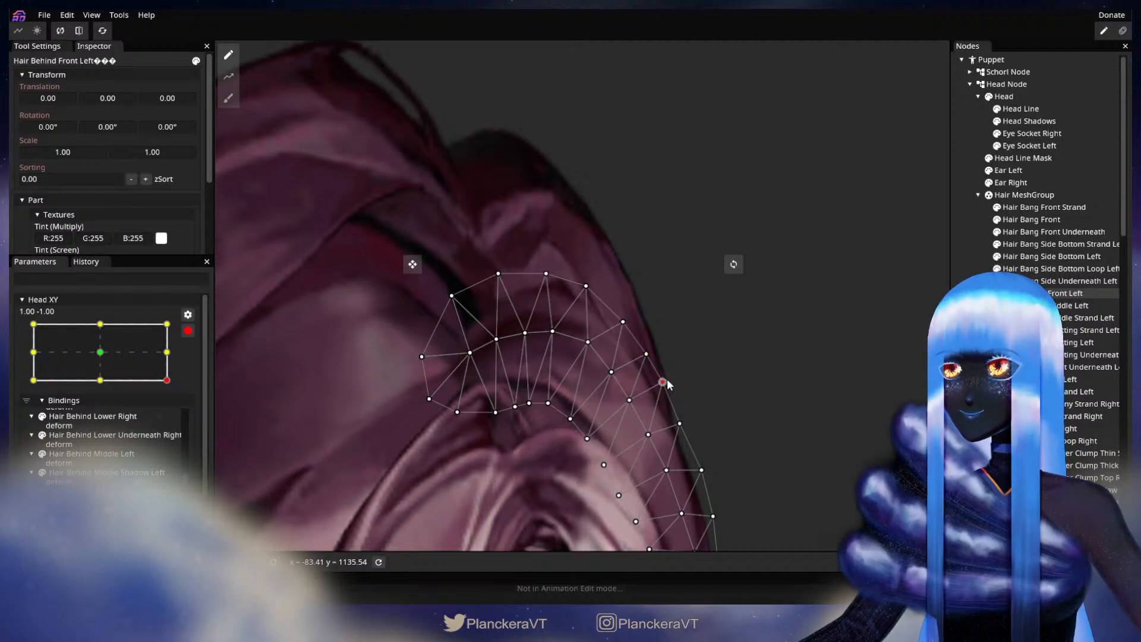
pyautogui.click(858, 380)
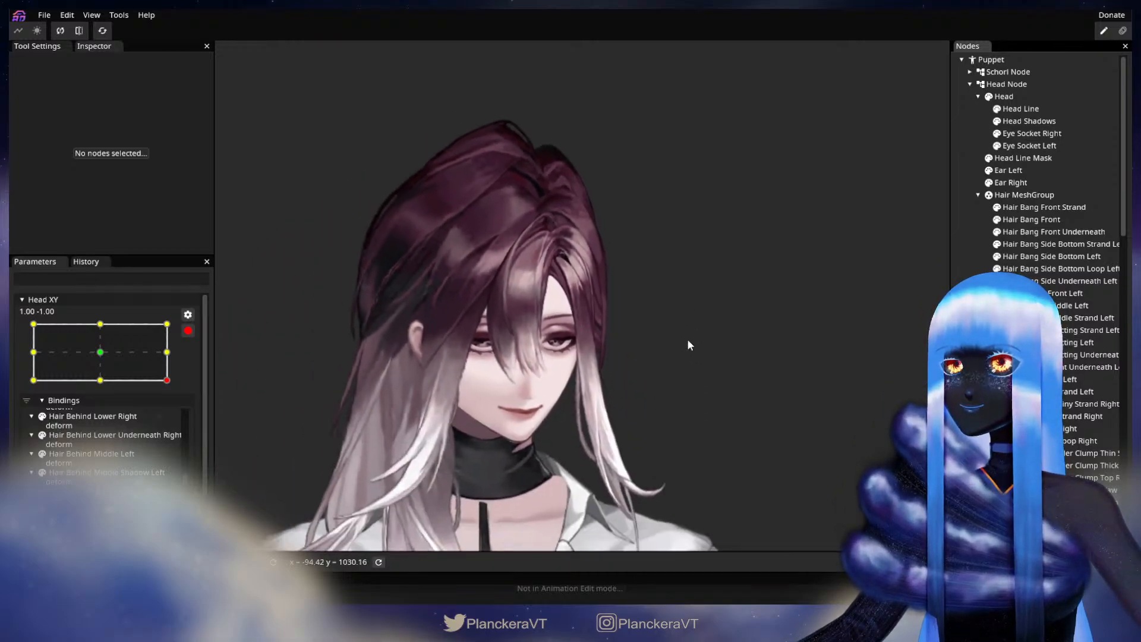
# - Disarm Head XY and move the parameter around 1.00, -1.00 to examine how the whole hair deforms
pyautogui.click(188, 331)
pyautogui.moveTo(176, 415); pyautogui.dragTo(218, 421)
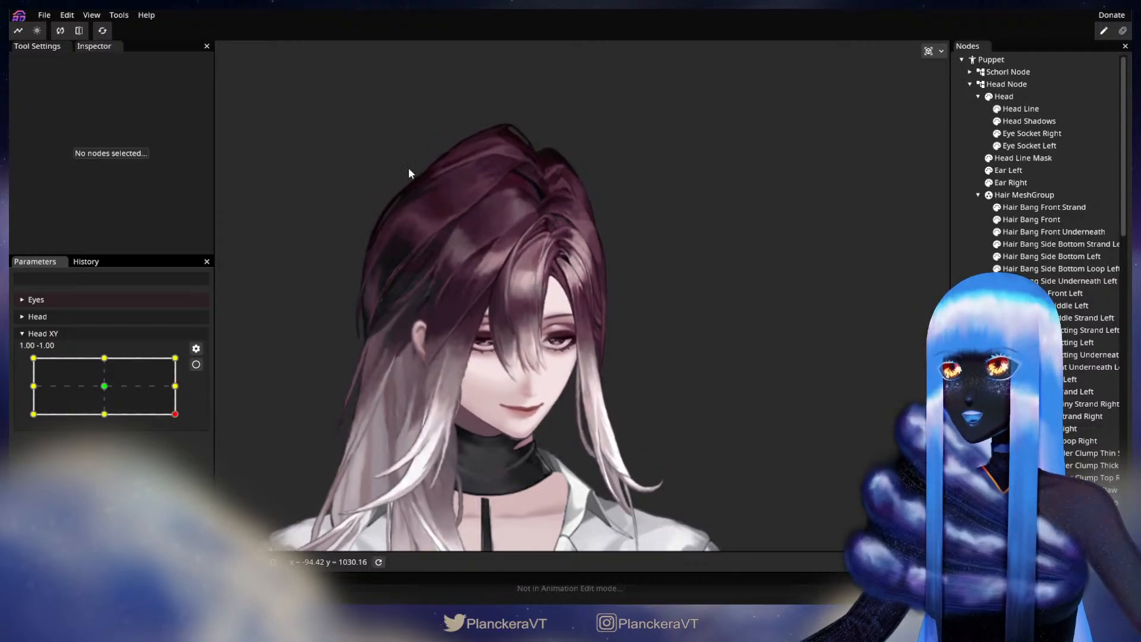
pyautogui.moveTo(176, 413); pyautogui.dragTo(221, 423)
pyautogui.scroll(3, 372, 359)
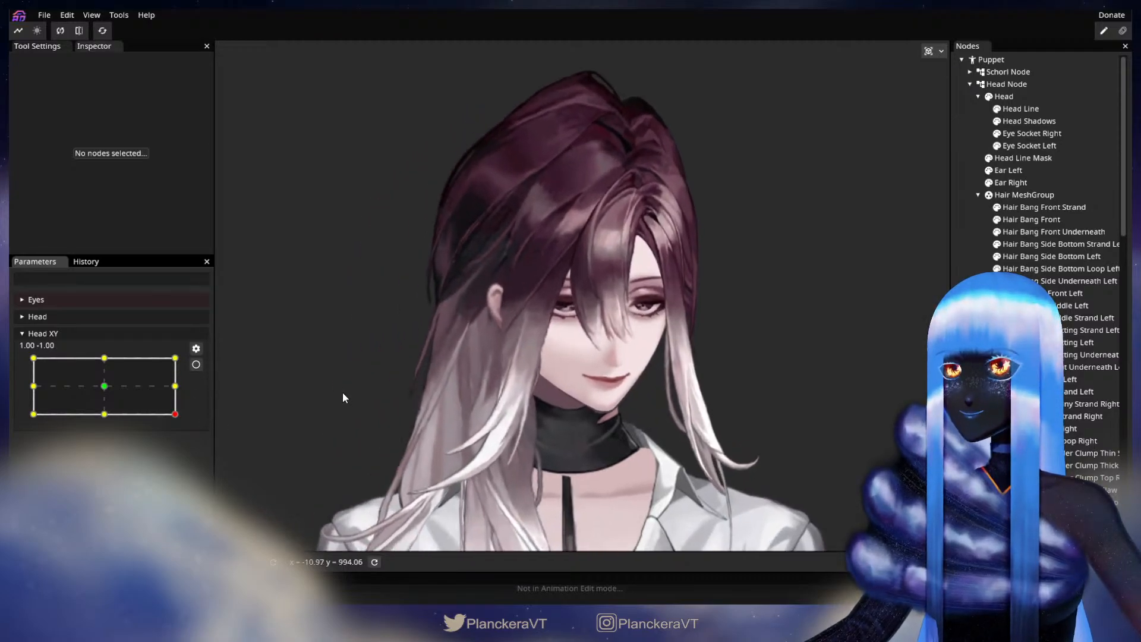
# - Arm Head XY at 1.00, -1.00 and nudge the outer-edge vertices of Hair Side Main Right beside the ear
pyautogui.click(195, 364)
pyautogui.moveTo(392, 359); pyautogui.dragTo(548, 356)
pyautogui.scroll(4, 550, 347)
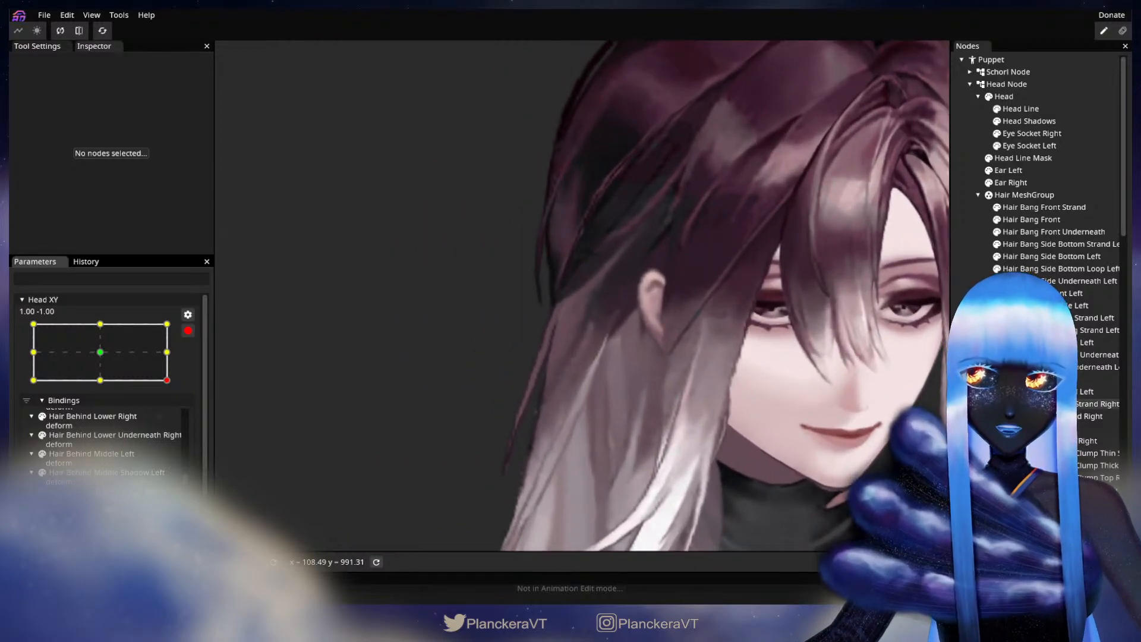
pyautogui.scroll(-4, 1039, 178)
pyautogui.click(610, 356)
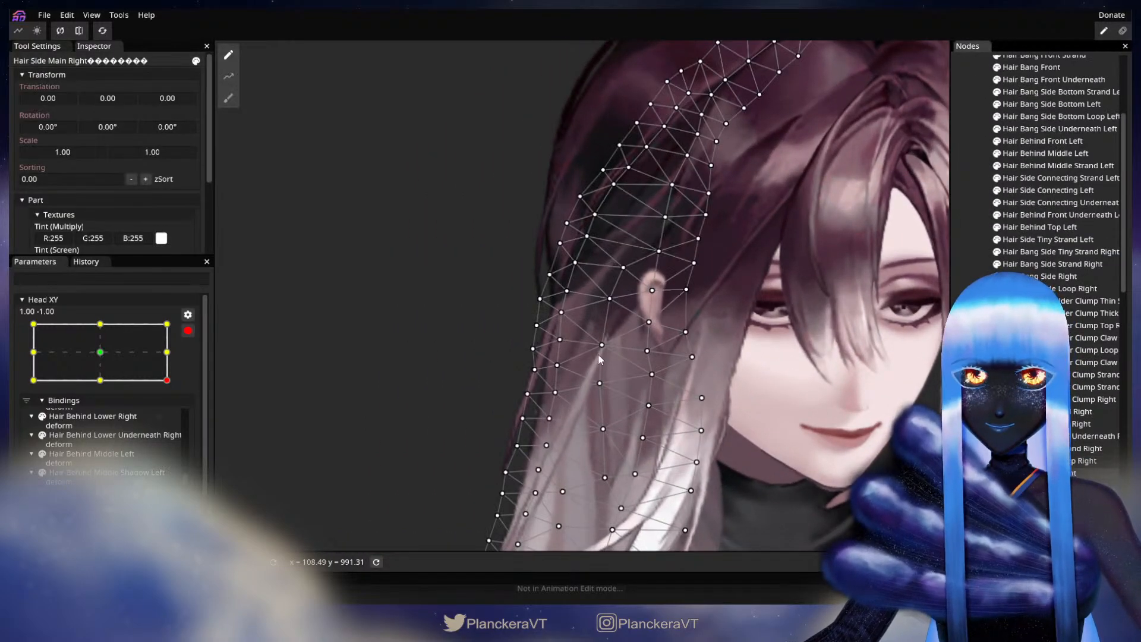
pyautogui.scroll(2, 558, 337)
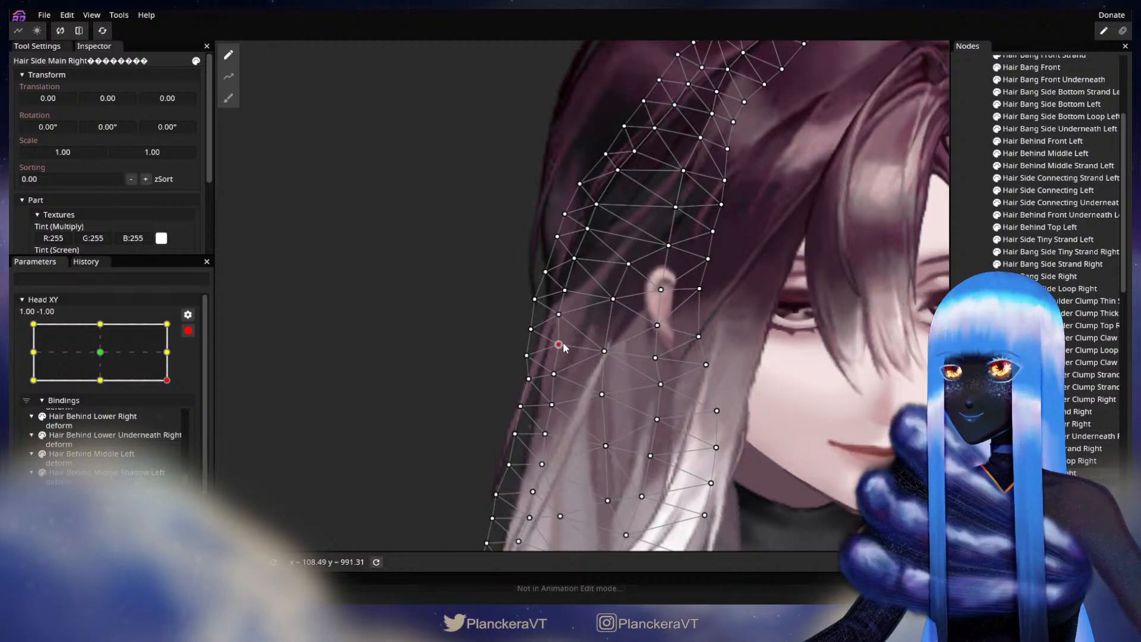
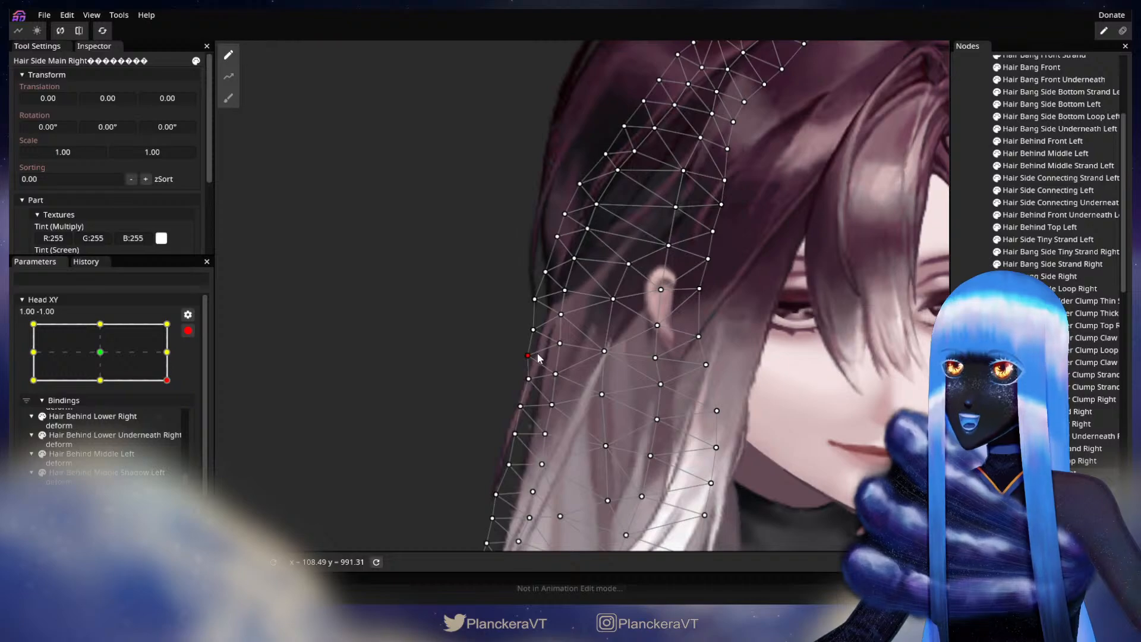
pyautogui.click(750, 426)
# - Disarm Head XY and move the parameter around 1.00, -1.00 to check the hair beside the ear
pyautogui.scroll(-3, 744, 423)
pyautogui.scroll(-5, 767, 419)
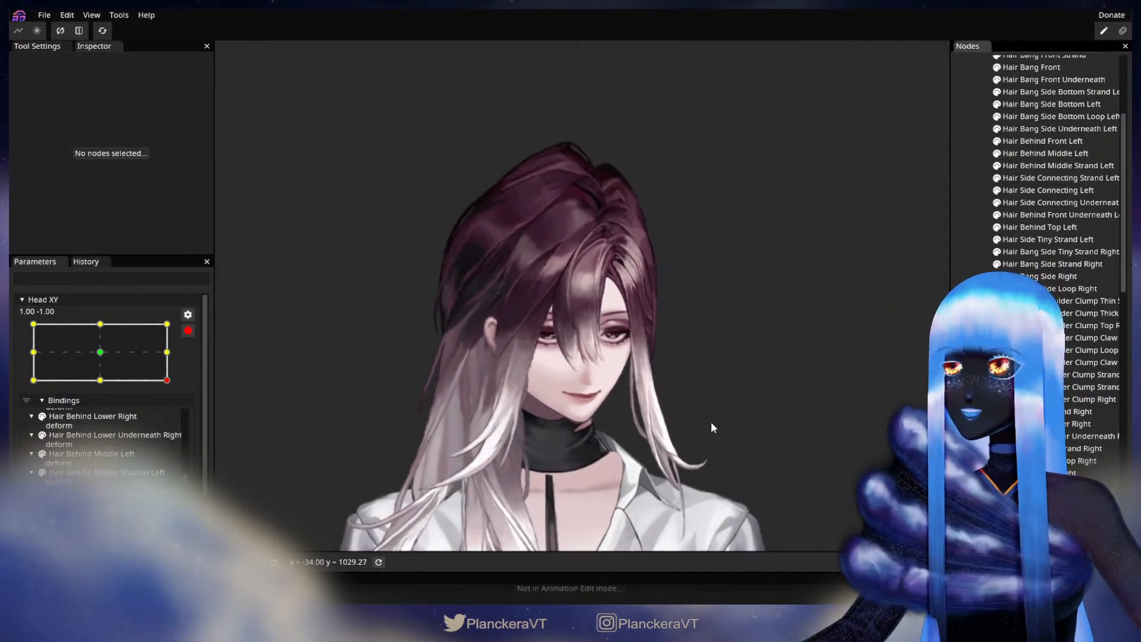
pyautogui.click(188, 331)
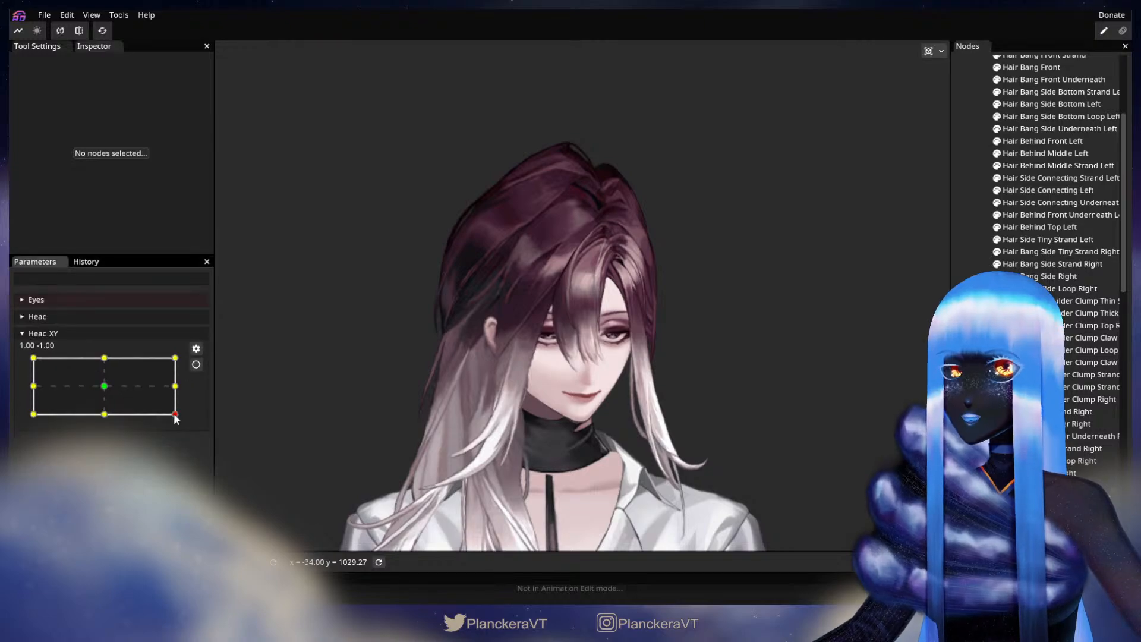
pyautogui.moveTo(175, 414); pyautogui.dragTo(201, 423)
# - Arm Head XY at 1.00, -1.00 and reshape the upper end of Hair Side Main Loop Right with a size 50 Circle Brush
pyautogui.click(195, 364)
pyautogui.scroll(5, 534, 385)
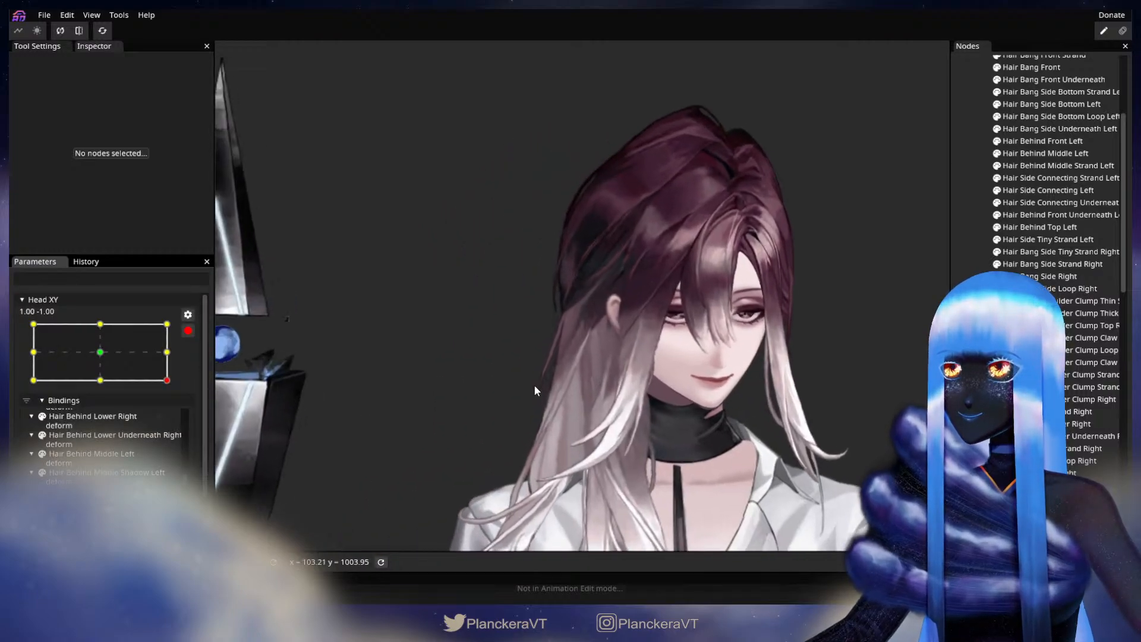
pyautogui.scroll(5, 646, 434)
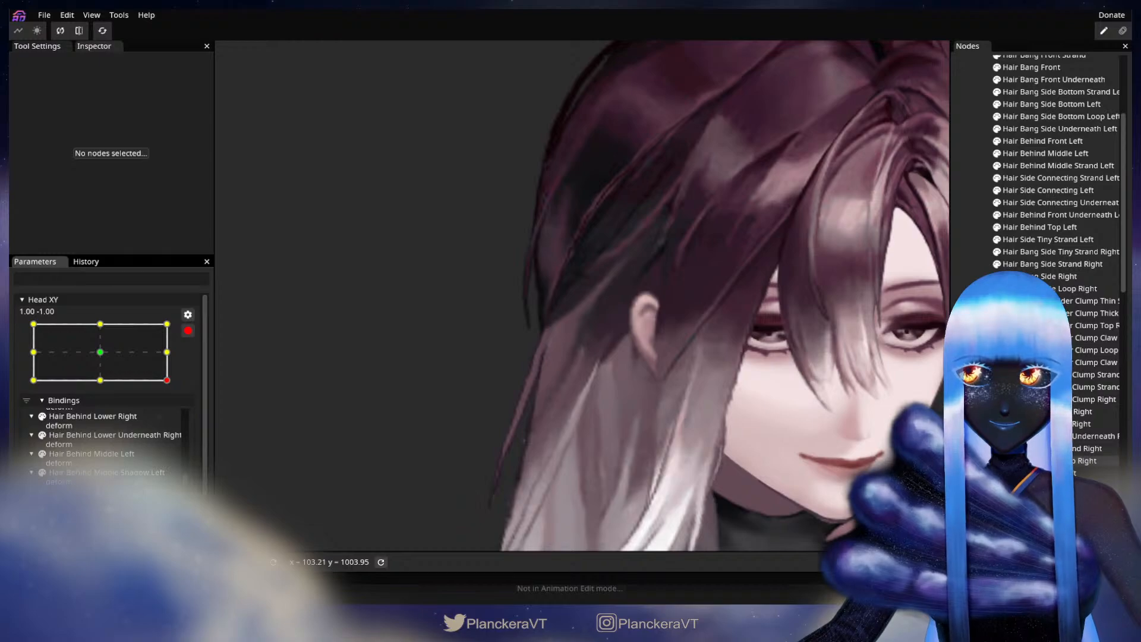
pyautogui.click(1037, 461)
pyautogui.scroll(3, 655, 387)
pyautogui.click(229, 98)
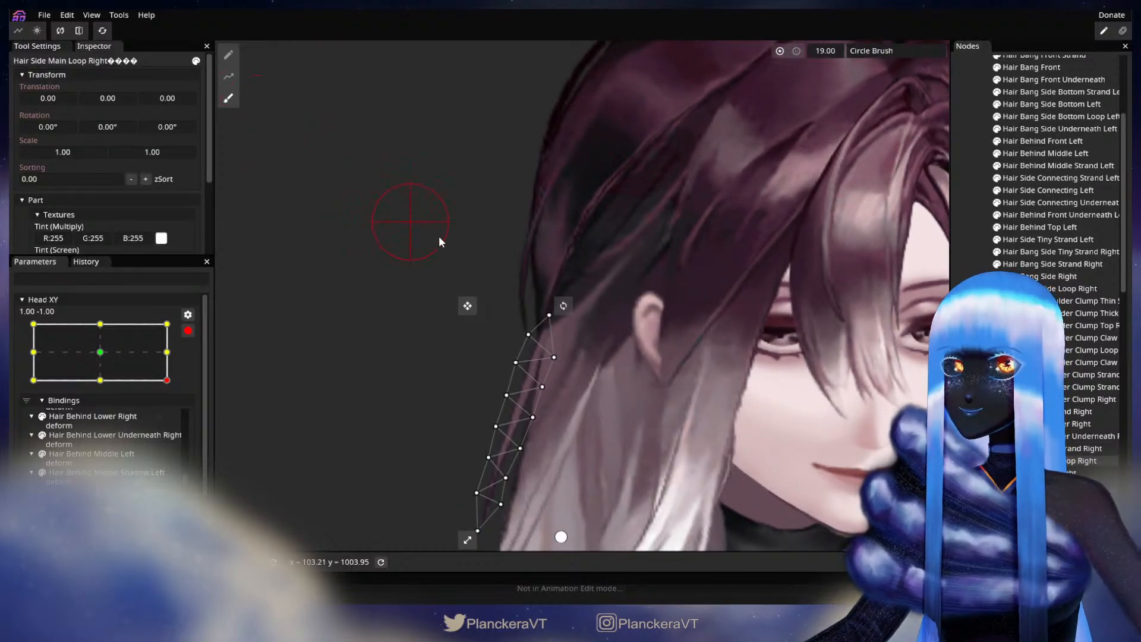
pyautogui.scroll(1, 731, 95)
pyautogui.moveTo(546, 286); pyautogui.dragTo(578, 315)
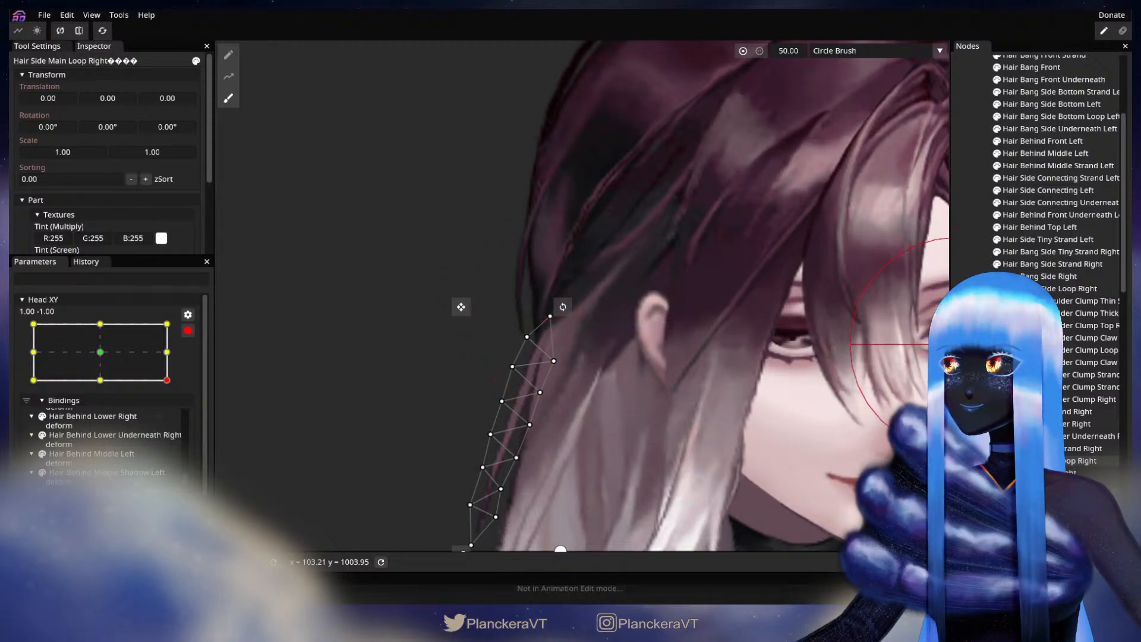
pyautogui.click(634, 448)
# - Disarm Head XY and move the parameter around 1.00, -1.00 to inspect the side hair and the crown
pyautogui.scroll(-5, 639, 433)
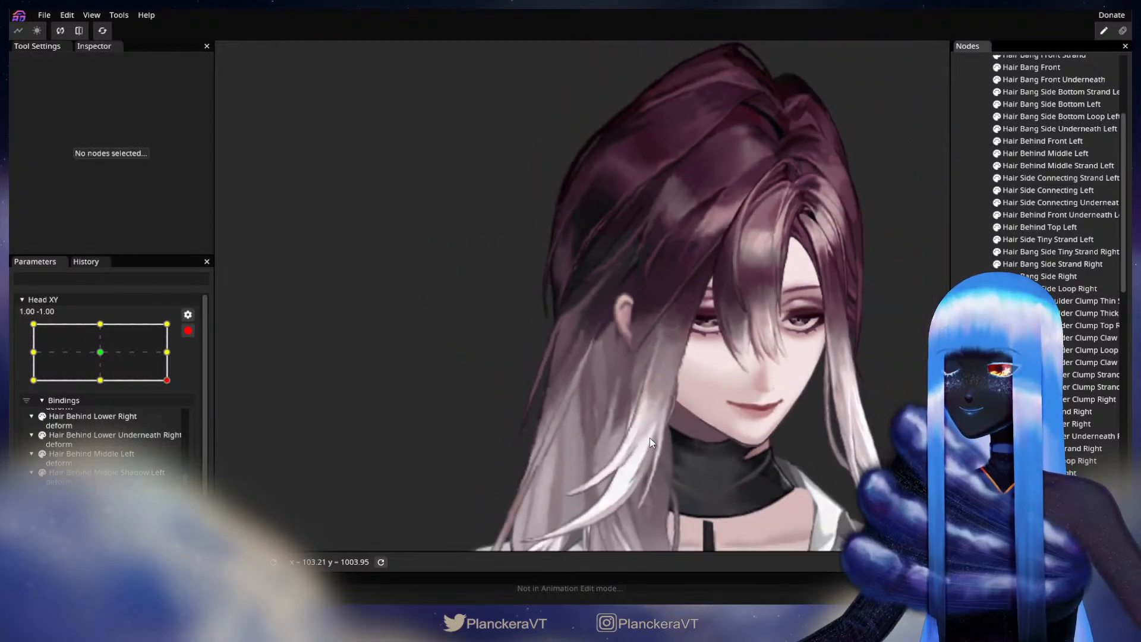
pyautogui.scroll(-3, 650, 437)
pyautogui.moveTo(654, 424); pyautogui.dragTo(519, 408)
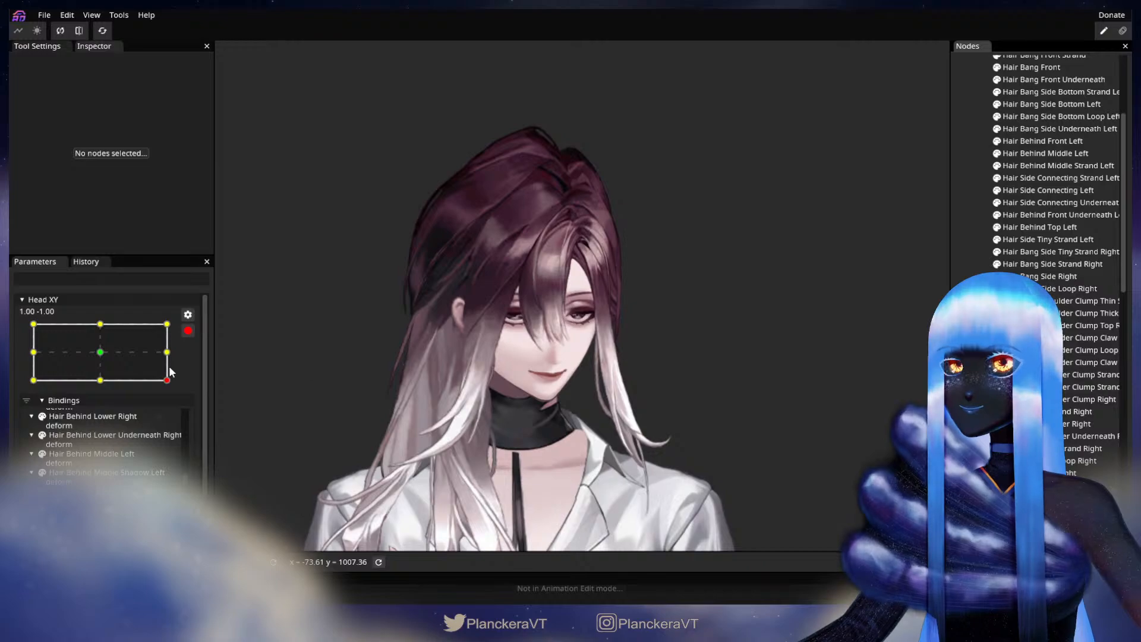
pyautogui.click(190, 332)
pyautogui.moveTo(177, 419); pyautogui.dragTo(214, 415)
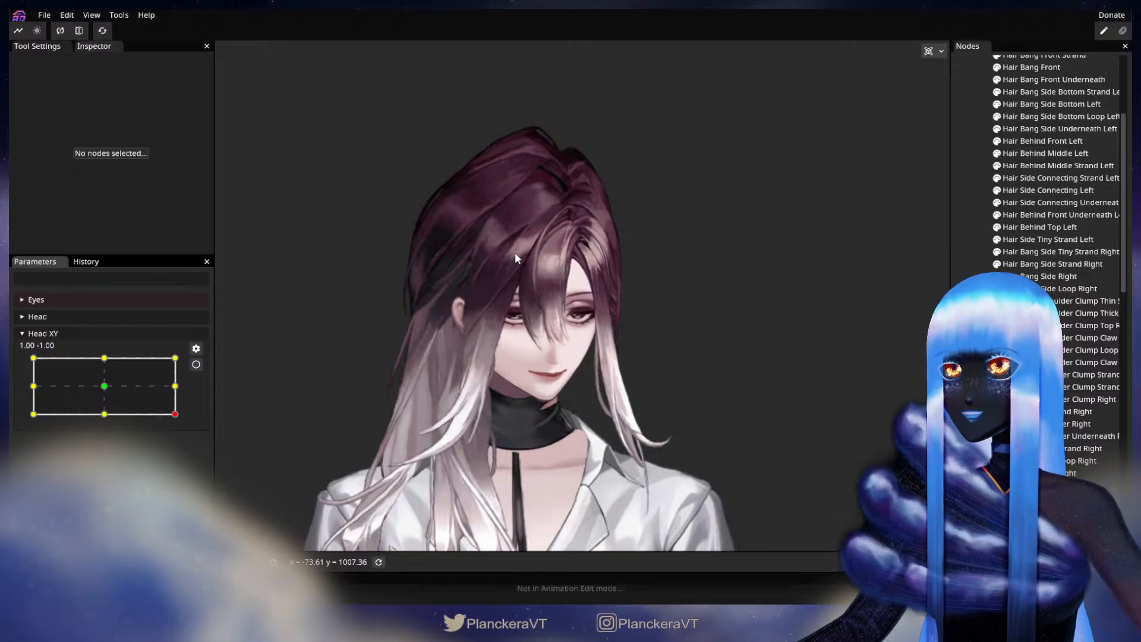
pyautogui.moveTo(565, 255); pyautogui.dragTo(506, 356)
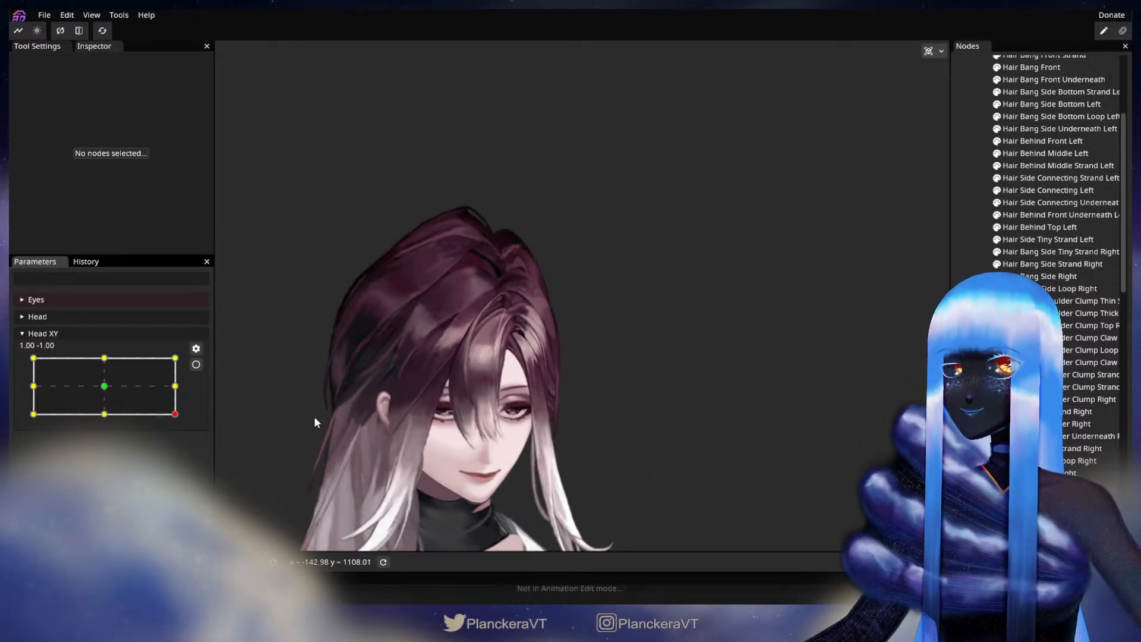
pyautogui.moveTo(182, 418)
pyautogui.mouseDown()
pyautogui.moveTo(179, 363)
pyautogui.moveTo(184, 424)
pyautogui.moveTo(198, 381)
pyautogui.moveTo(201, 414)
pyautogui.mouseUp()
# - Arm Head XY at 1.00, -1.00 and adjust the outer-edge vertices of Hair Behind Middle Left along the crown's silhouette
pyautogui.click(196, 365)
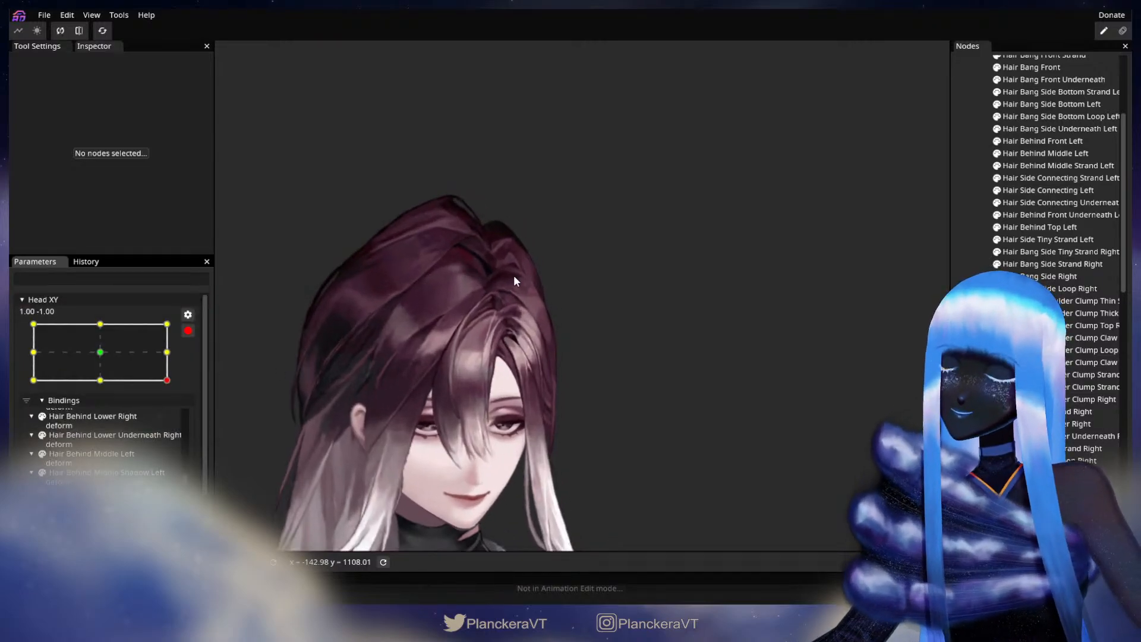
pyautogui.scroll(5, 512, 255)
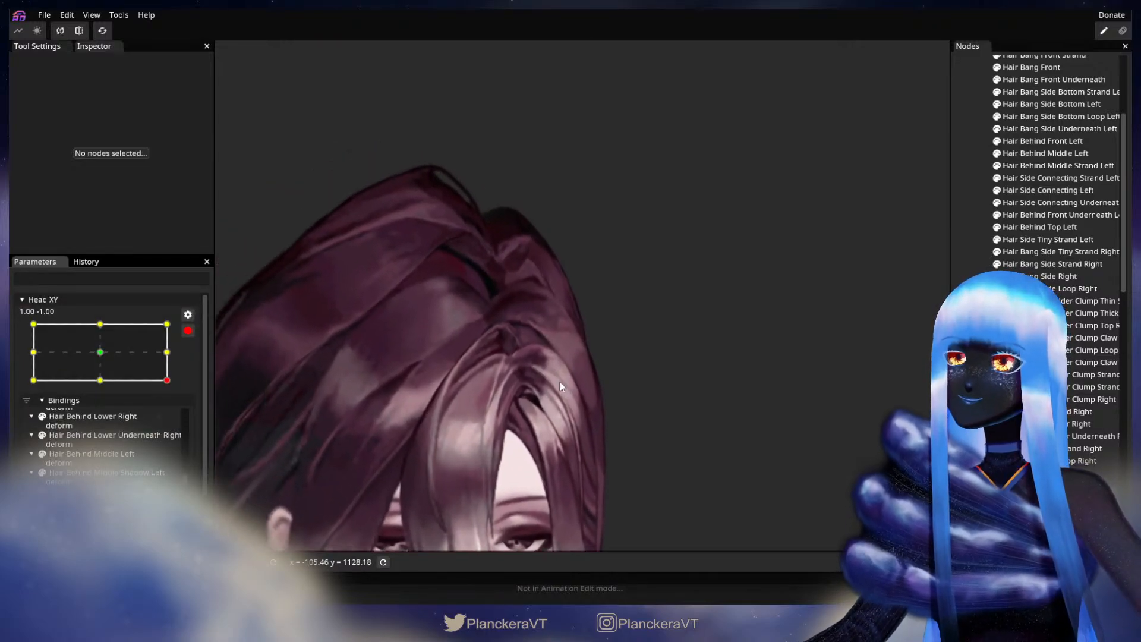
pyautogui.scroll(5, 562, 383)
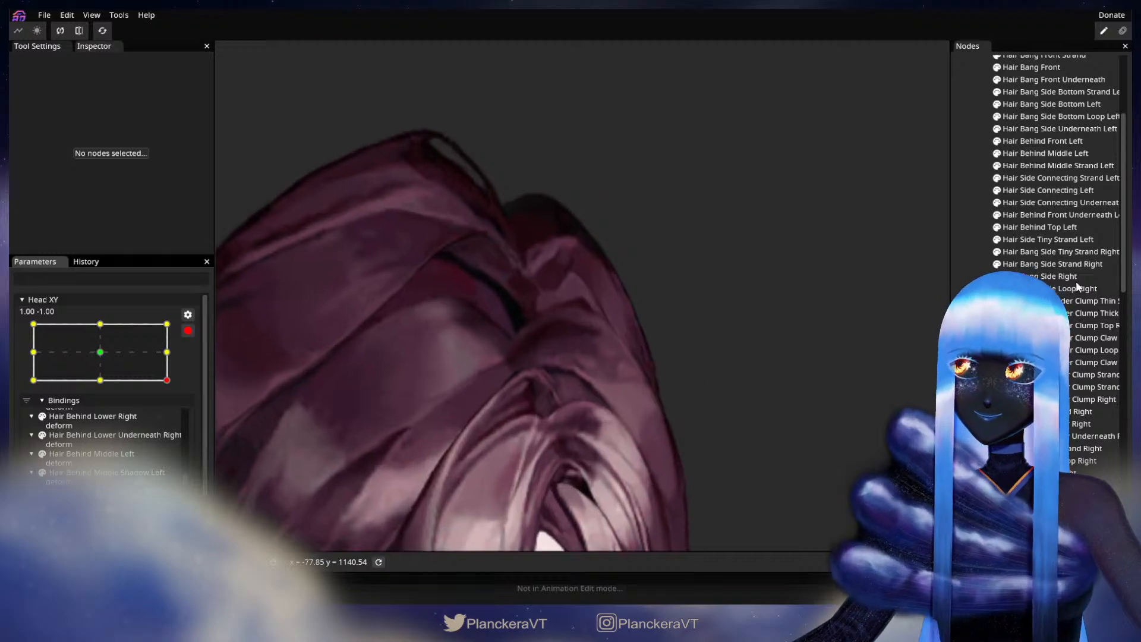
pyautogui.scroll(2, 1051, 288)
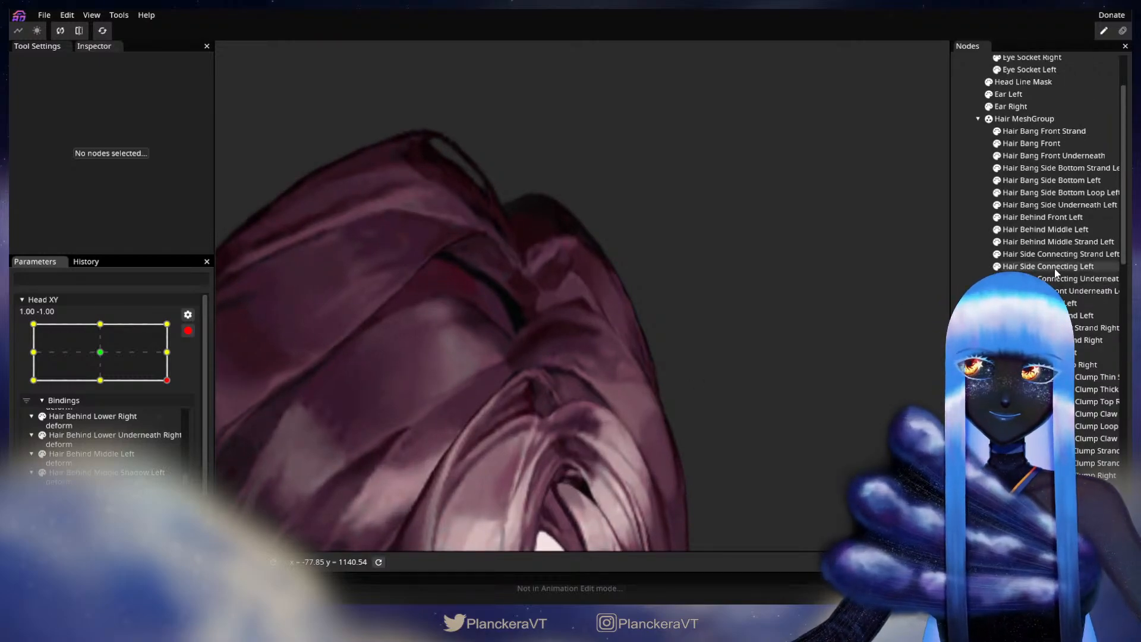
pyautogui.click(1057, 228)
pyautogui.moveTo(609, 298); pyautogui.dragTo(613, 294)
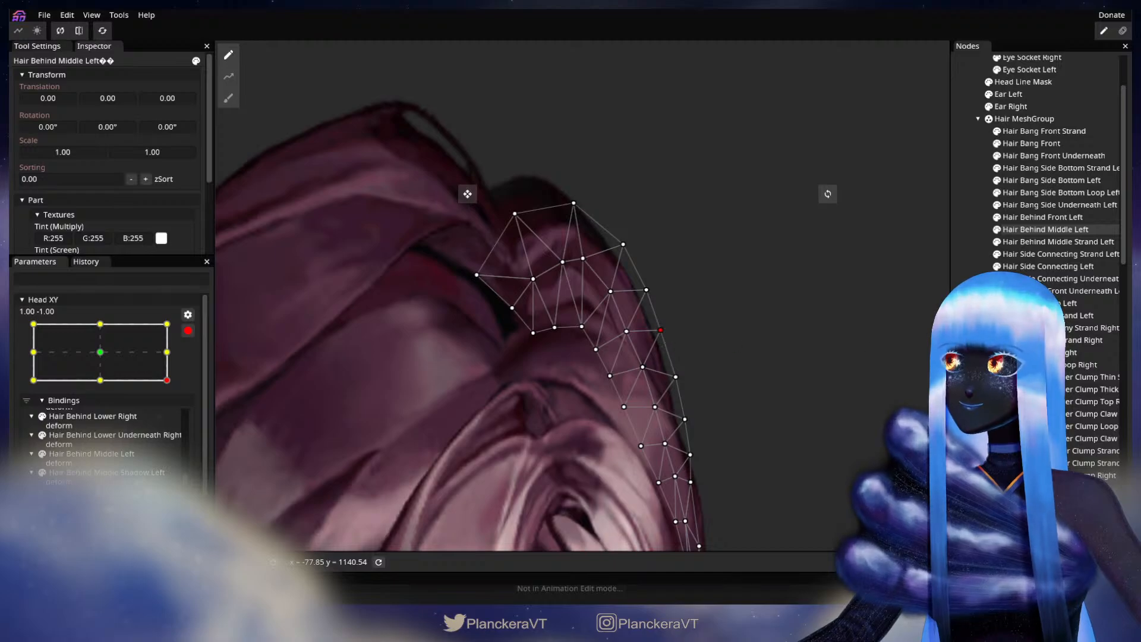
pyautogui.click(798, 401)
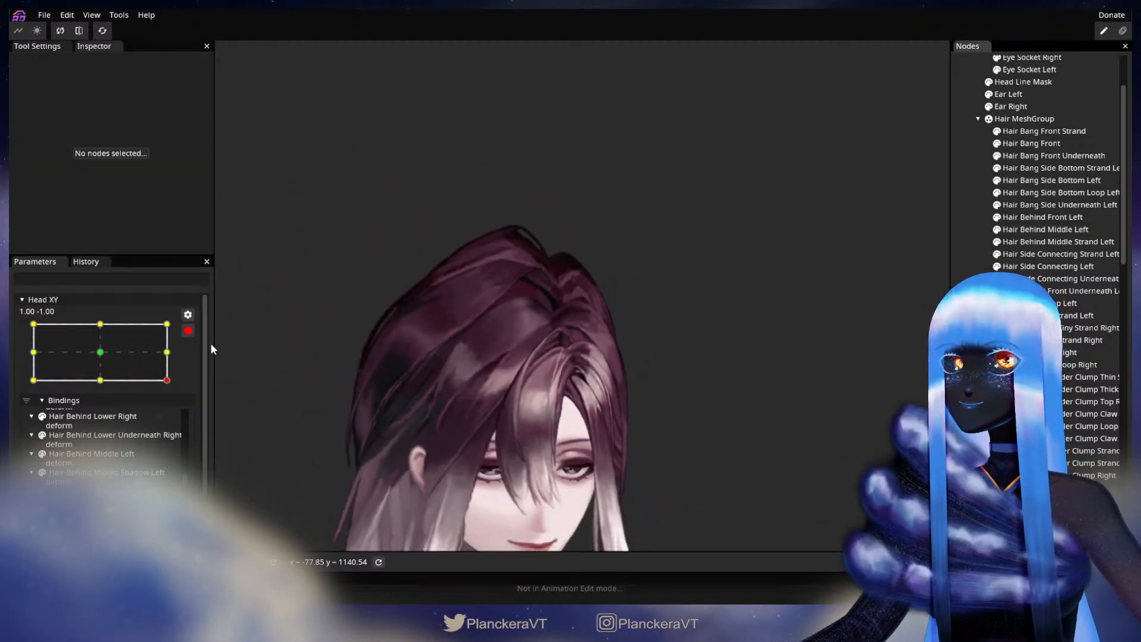
# - Disarm Head XY and move the parameter around 1.00, -1.00 to check the crown's outline
pyautogui.click(188, 330)
pyautogui.moveTo(176, 418)
pyautogui.mouseDown()
pyautogui.moveTo(184, 385)
pyautogui.moveTo(186, 414)
pyautogui.mouseUp()
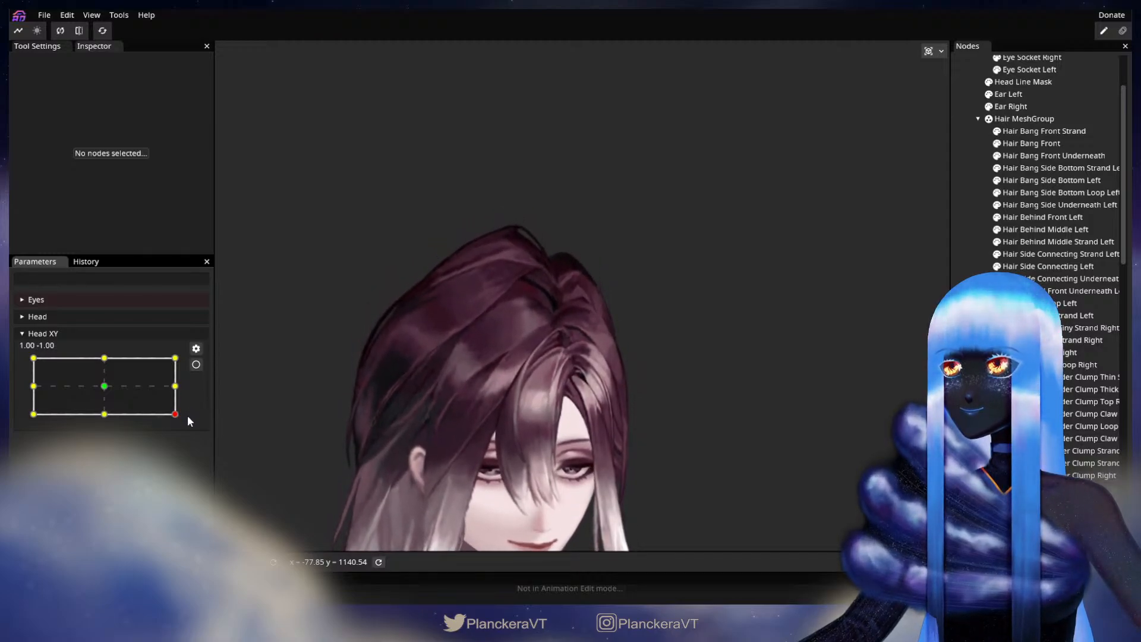
# - Arm Head XY at 1.00, -1.00 and fine-tune the inner vertices of Hair Behind Middle Left behind the parting
pyautogui.click(196, 364)
pyautogui.scroll(8, 598, 382)
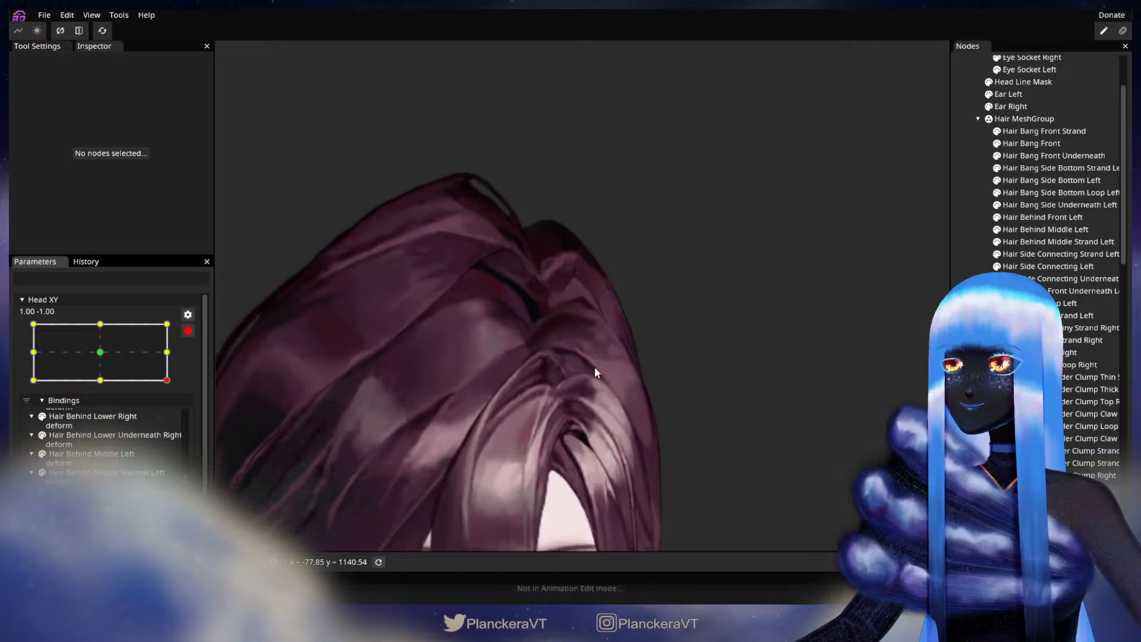
pyautogui.scroll(5, 642, 401)
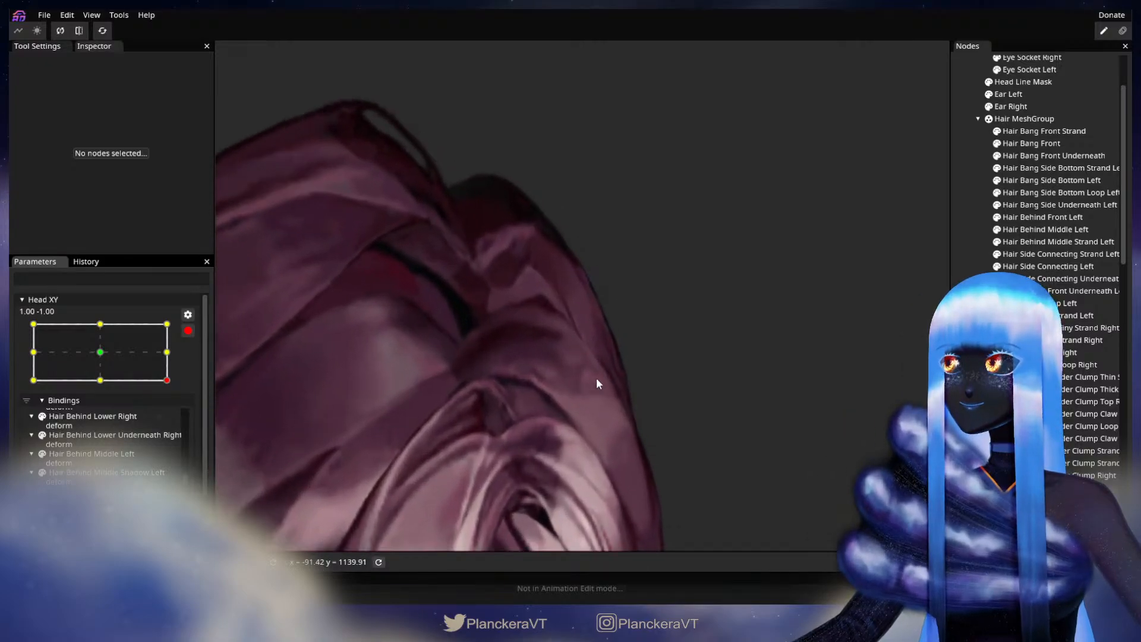
pyautogui.click(1046, 229)
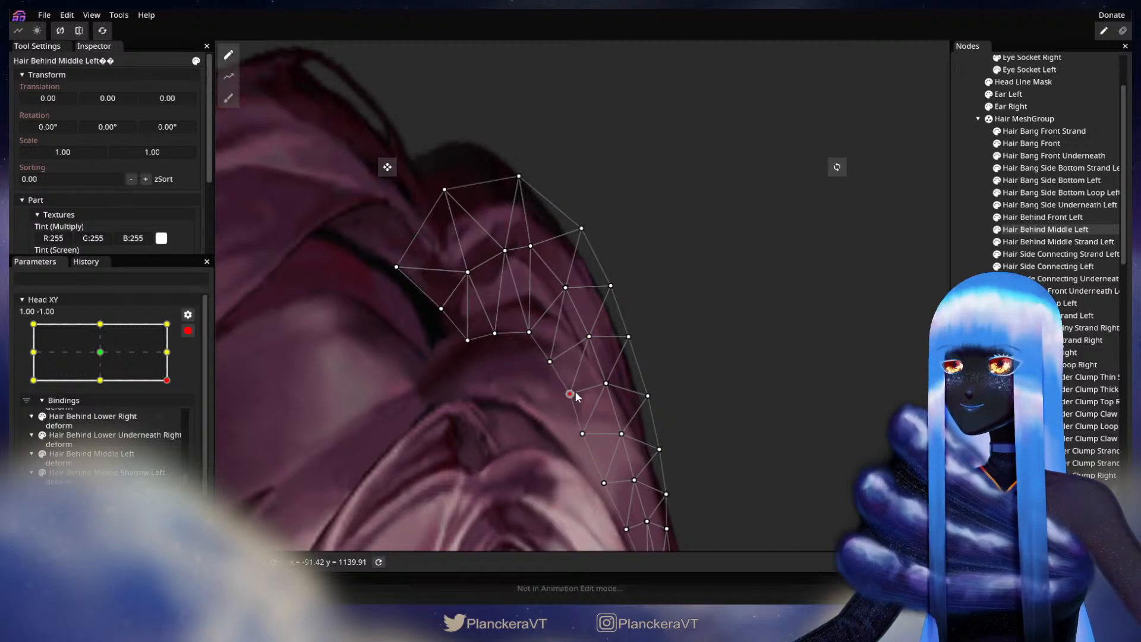
pyautogui.moveTo(587, 341); pyautogui.dragTo(591, 341)
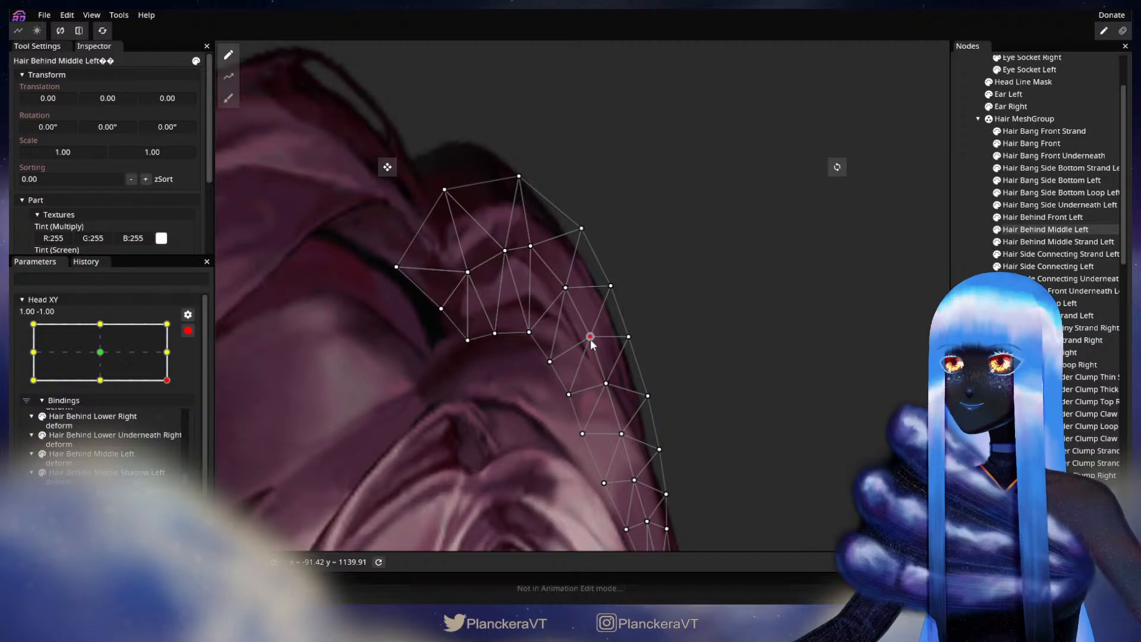
pyautogui.moveTo(555, 362); pyautogui.dragTo(561, 361)
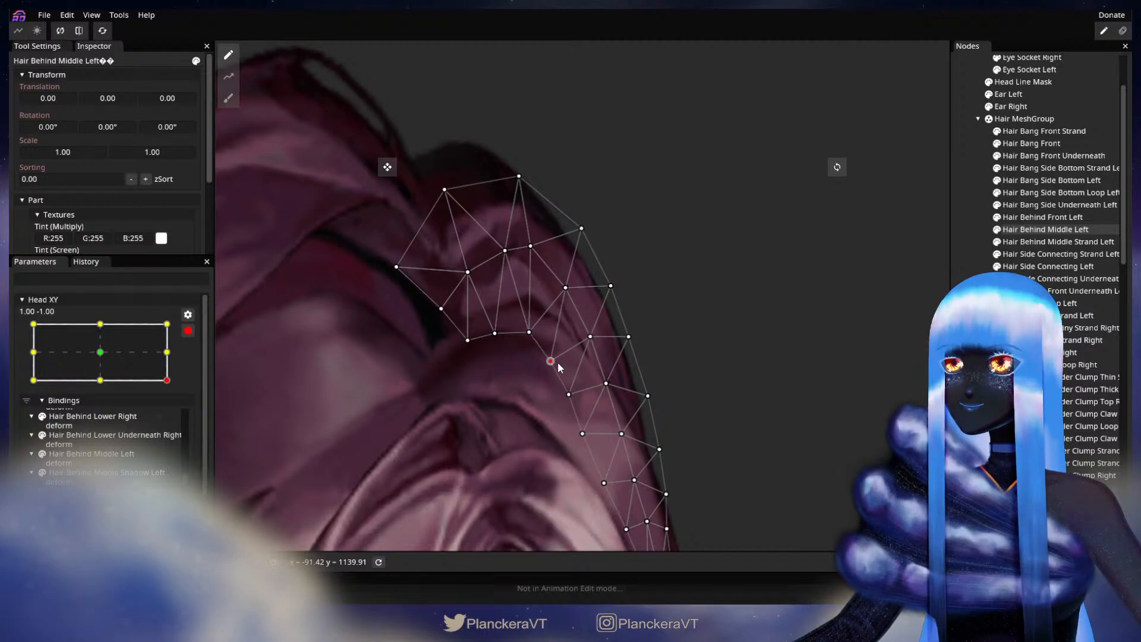
pyautogui.click(590, 337)
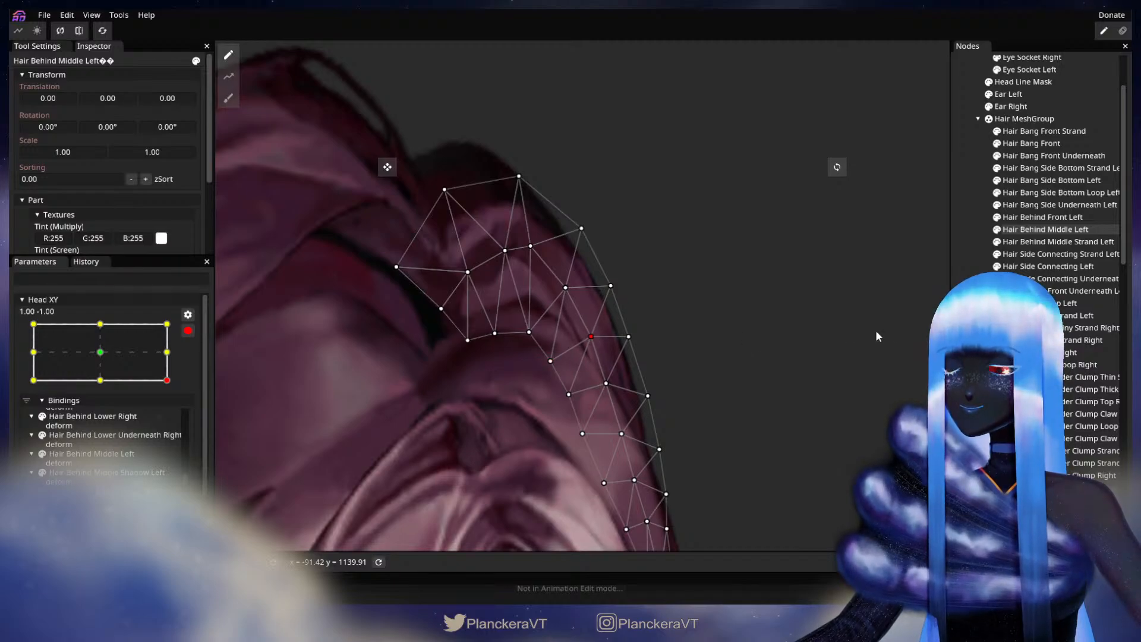
pyautogui.click(963, 355)
# - Disarm Head XY and sweep the parameter around 1.00, -1.00 to review the full head and hair
pyautogui.scroll(-5, 690, 402)
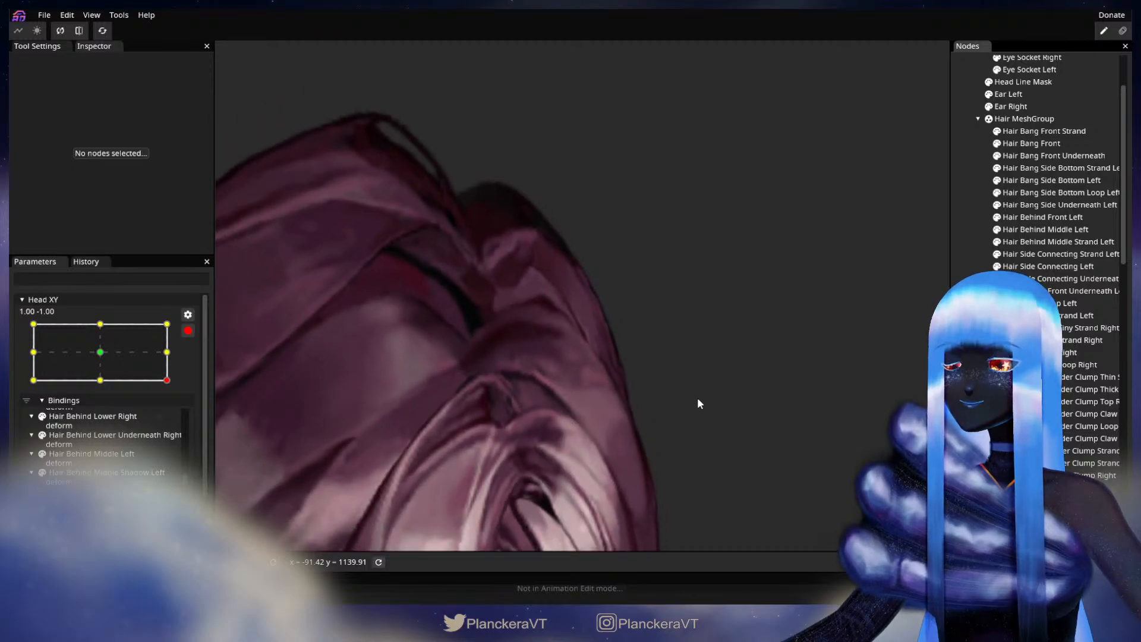
pyautogui.scroll(-5, 698, 412)
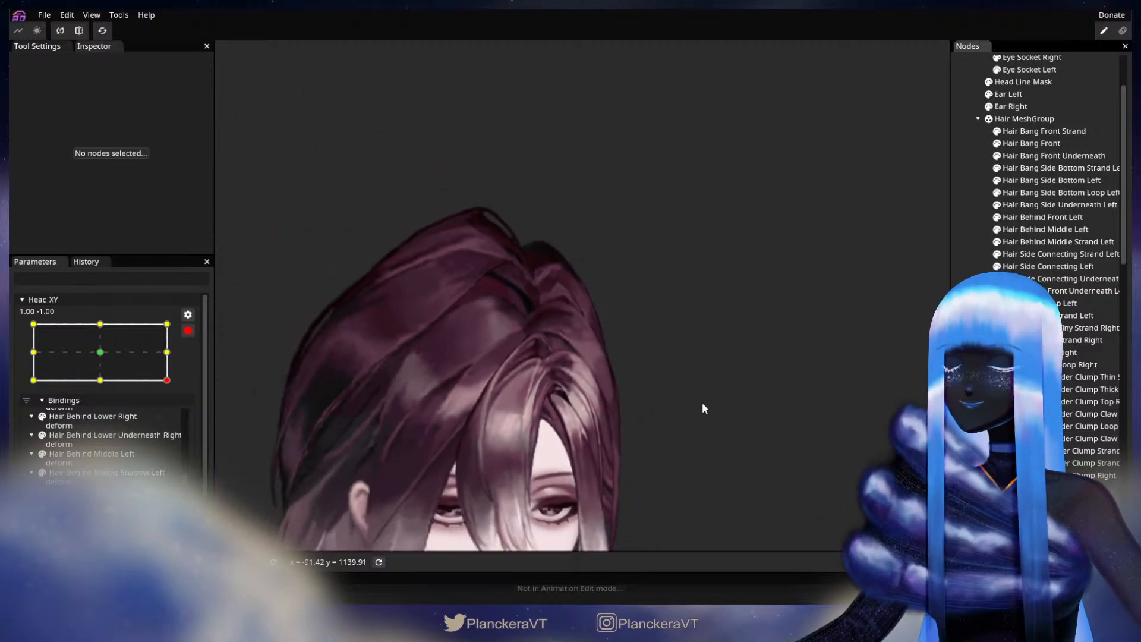
pyautogui.scroll(-4, 703, 410)
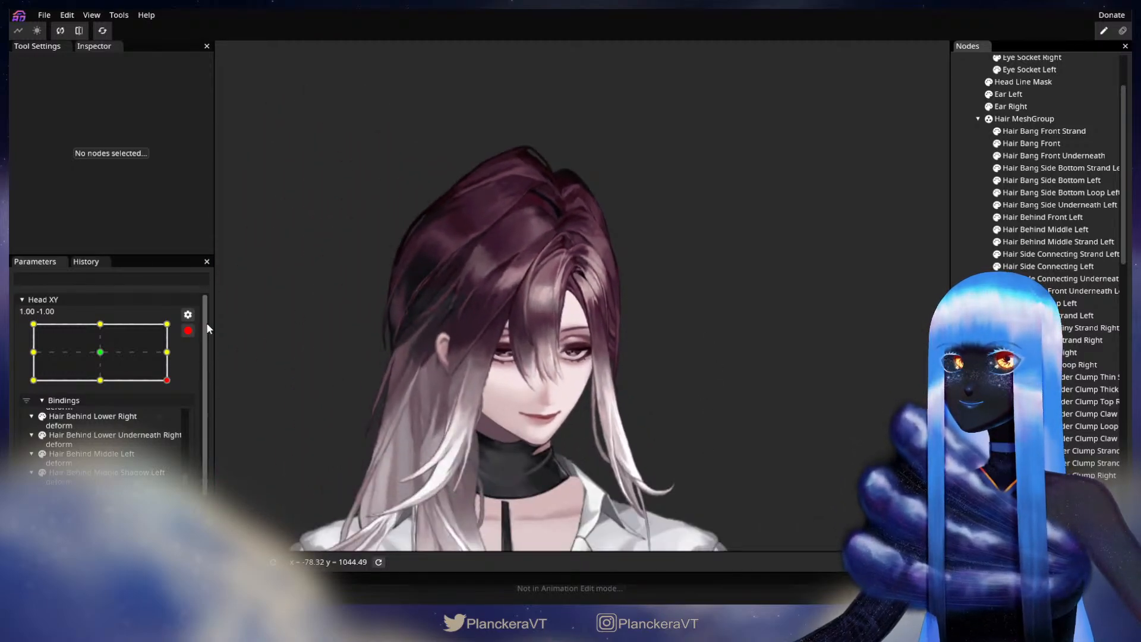
pyautogui.click(189, 331)
pyautogui.moveTo(177, 416); pyautogui.dragTo(205, 419)
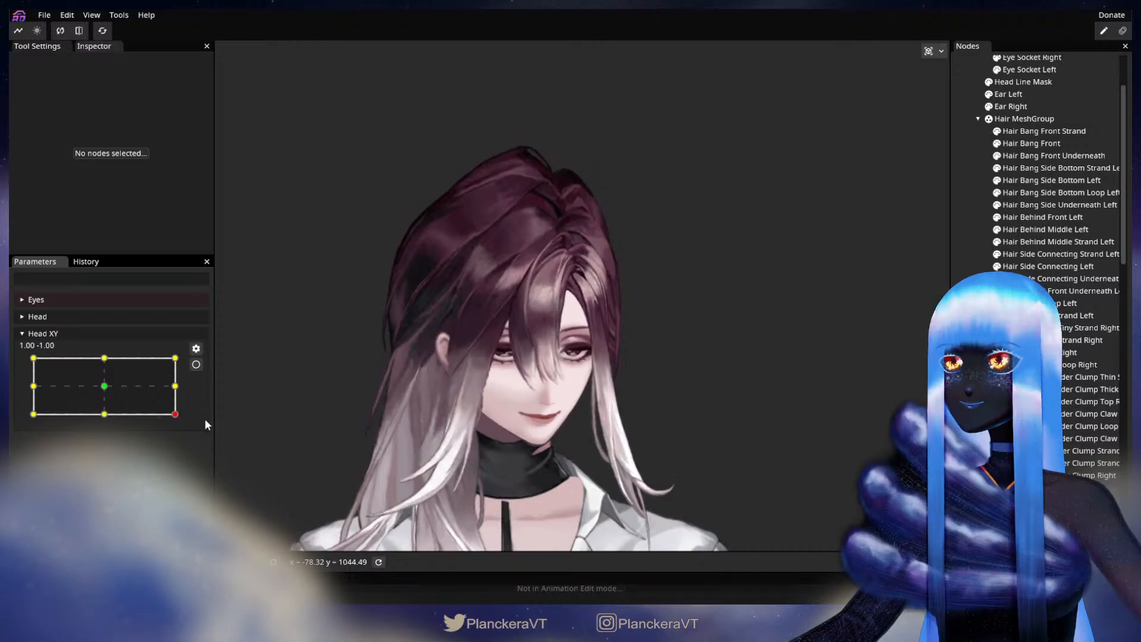
# - Arm Head XY at 1.00, -1.00 and reshape Hair Behind Lower Underneath Right near the parting with a size 16 Circle Brush
pyautogui.click(195, 364)
pyautogui.scroll(5, 503, 385)
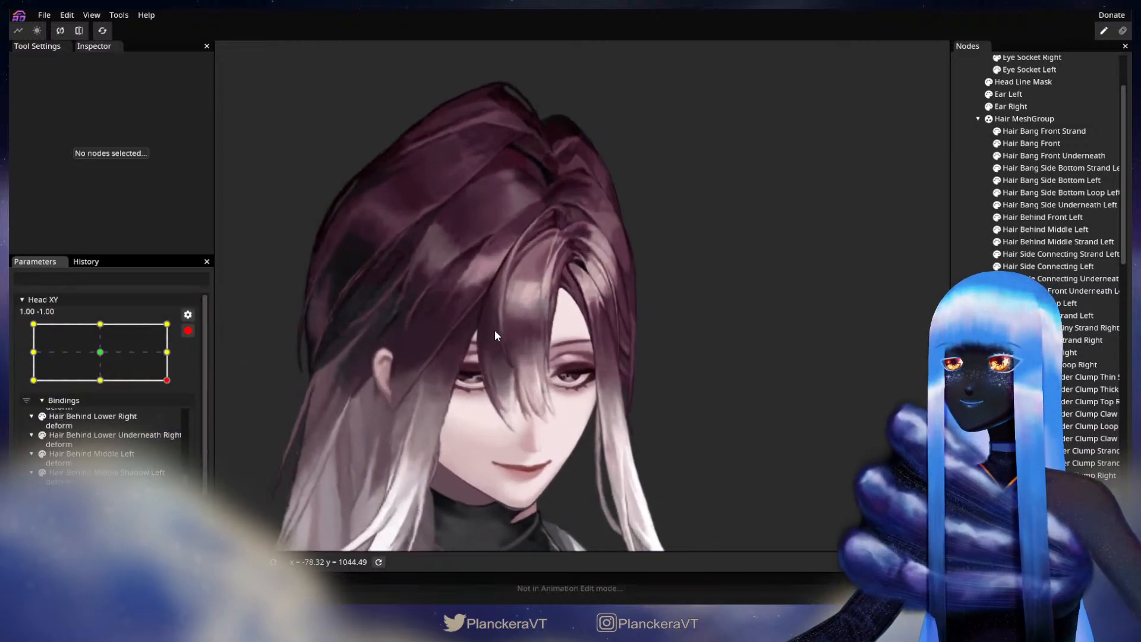
pyautogui.scroll(5, 549, 426)
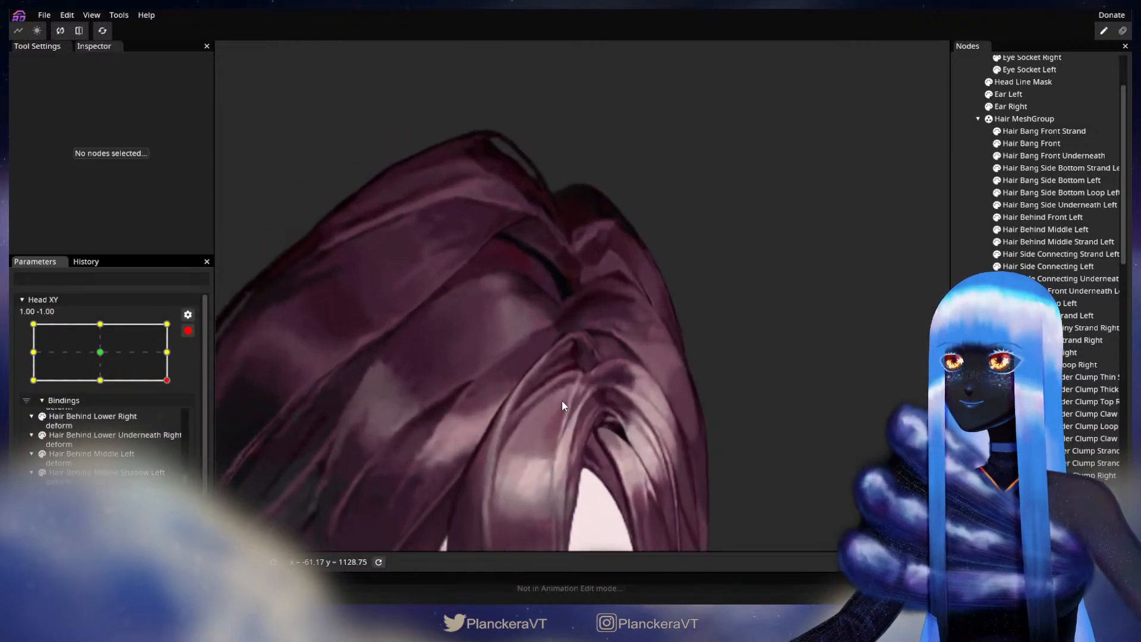
pyautogui.moveTo(544, 382); pyautogui.dragTo(611, 444)
pyautogui.scroll(3, 651, 444)
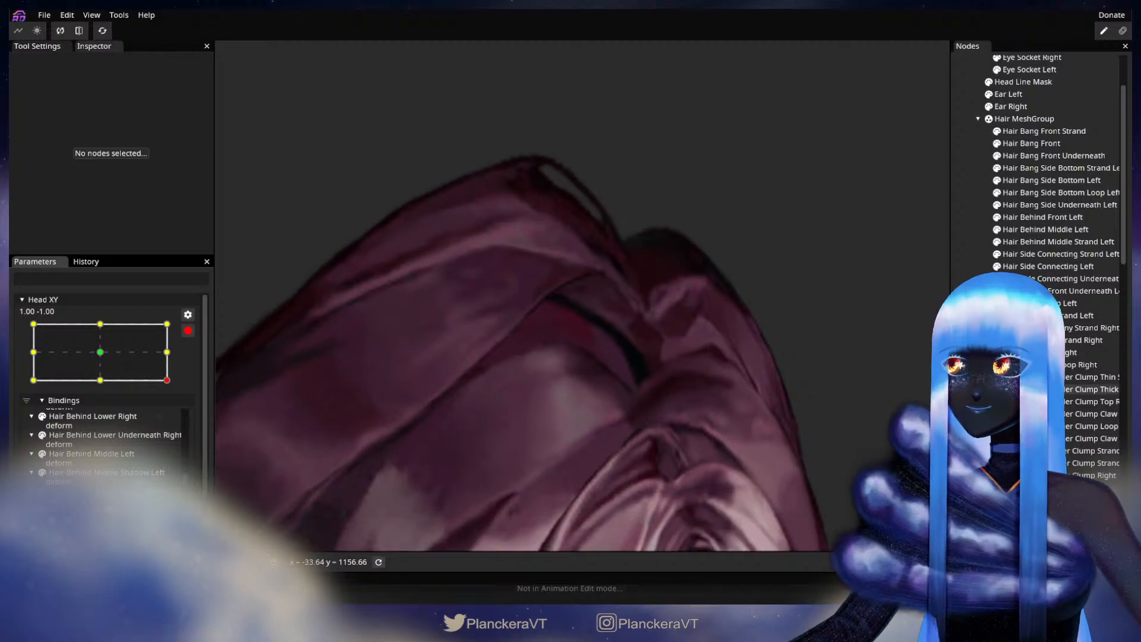
pyautogui.scroll(-2, 1067, 427)
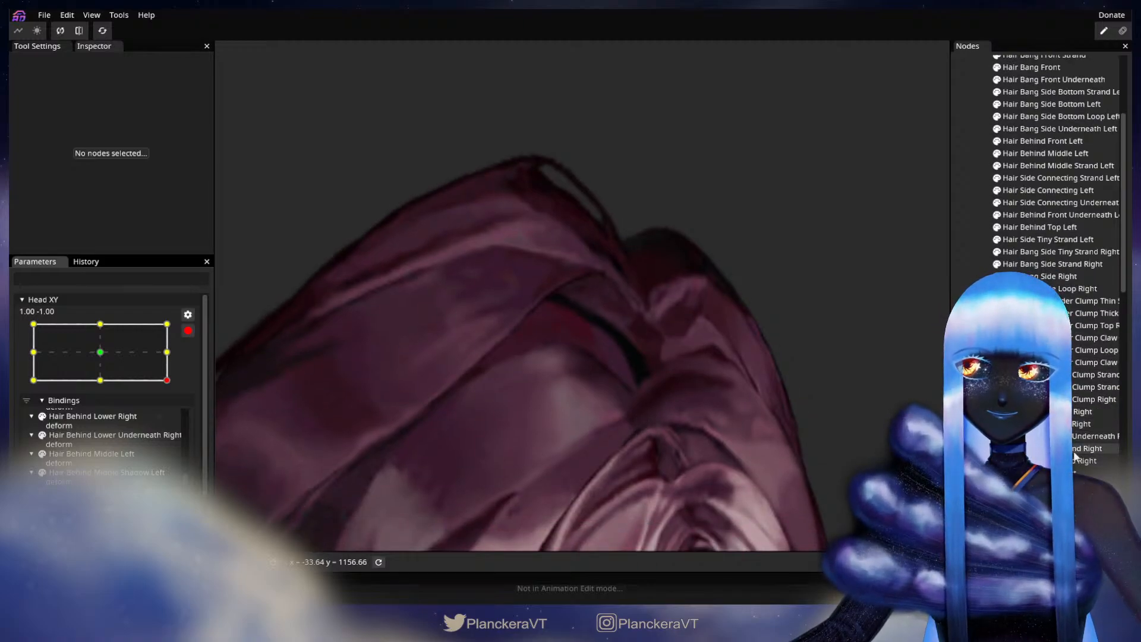
pyautogui.click(1070, 437)
pyautogui.scroll(1, 707, 379)
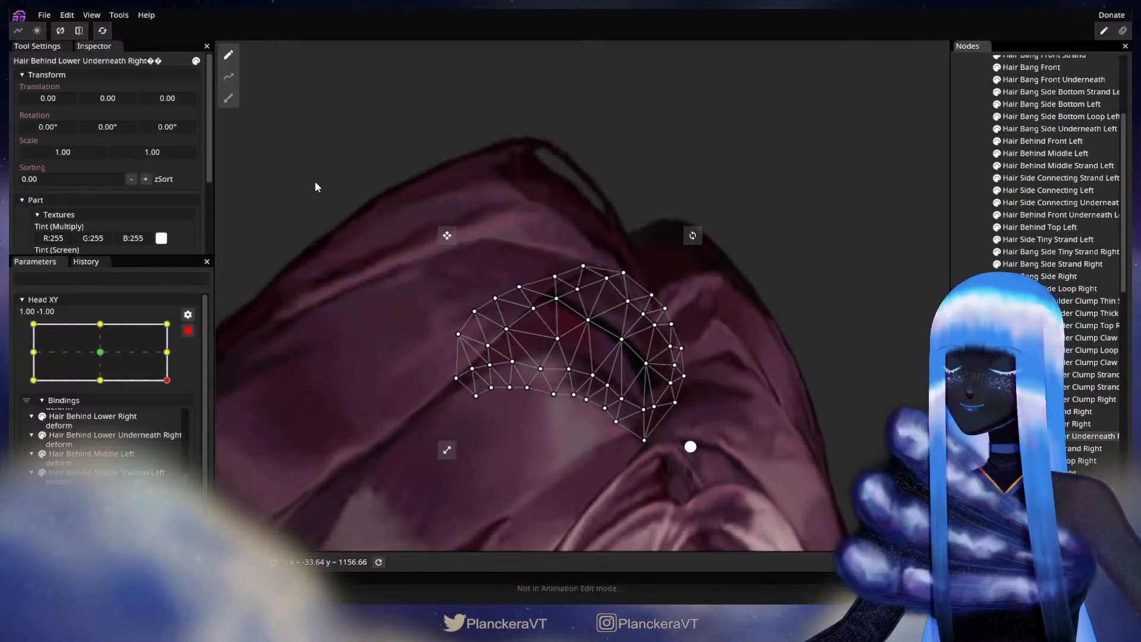
pyautogui.click(230, 99)
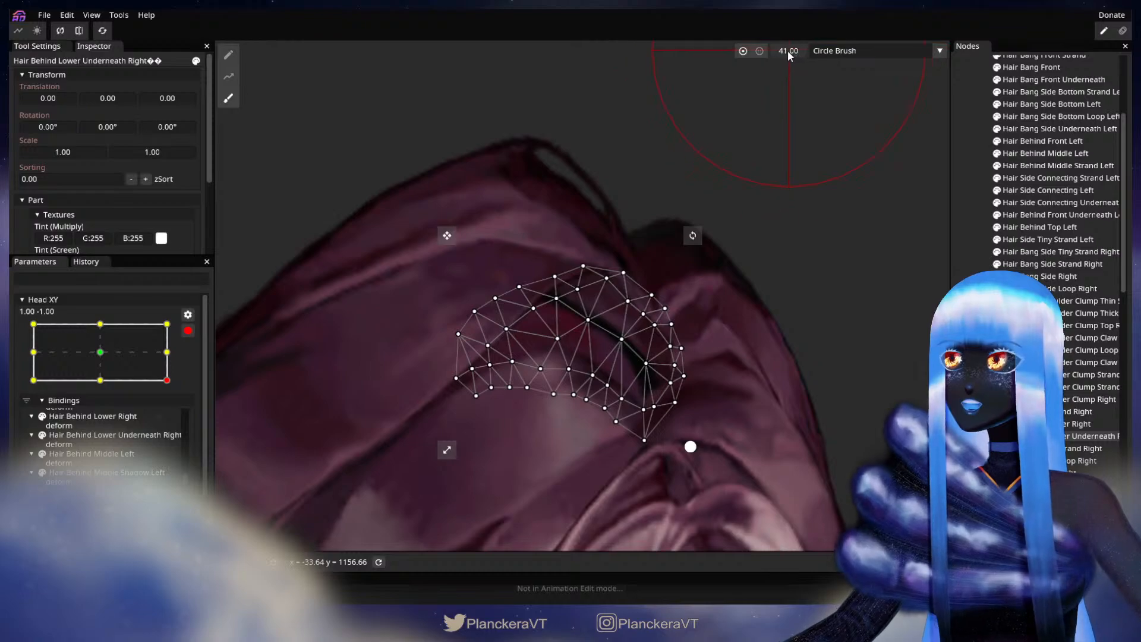
pyautogui.moveTo(778, 51); pyautogui.dragTo(773, 52)
pyautogui.scroll(1, 756, 220)
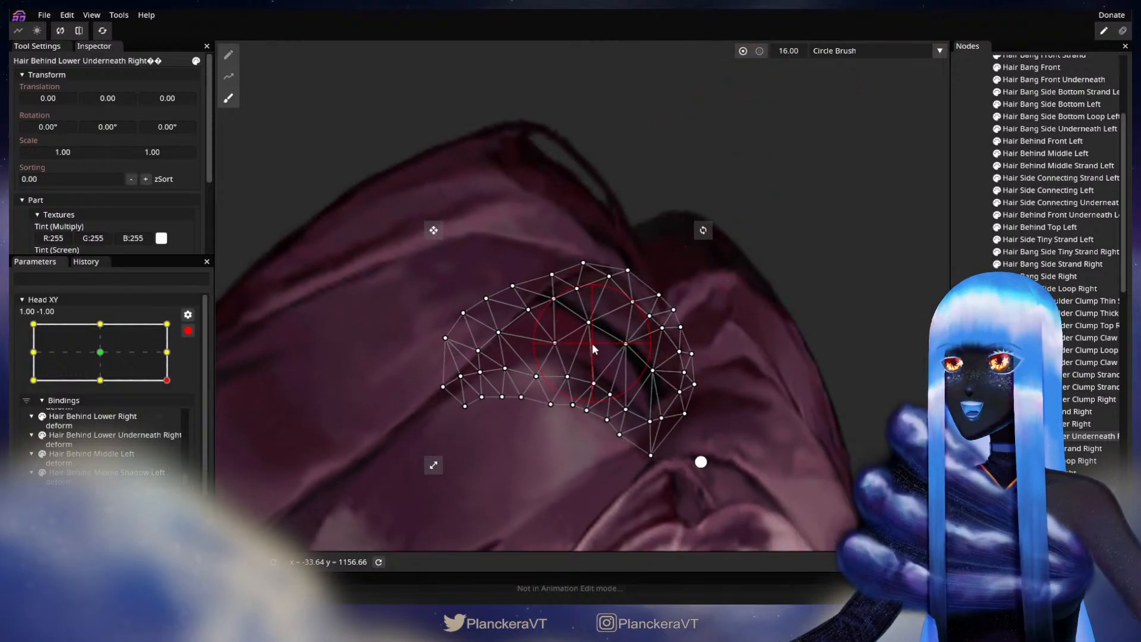
pyautogui.click(785, 344)
# - Disarm Head XY and move the parameter around 1.00, -1.00 to check the hair around the parting
pyautogui.scroll(-2, 789, 397)
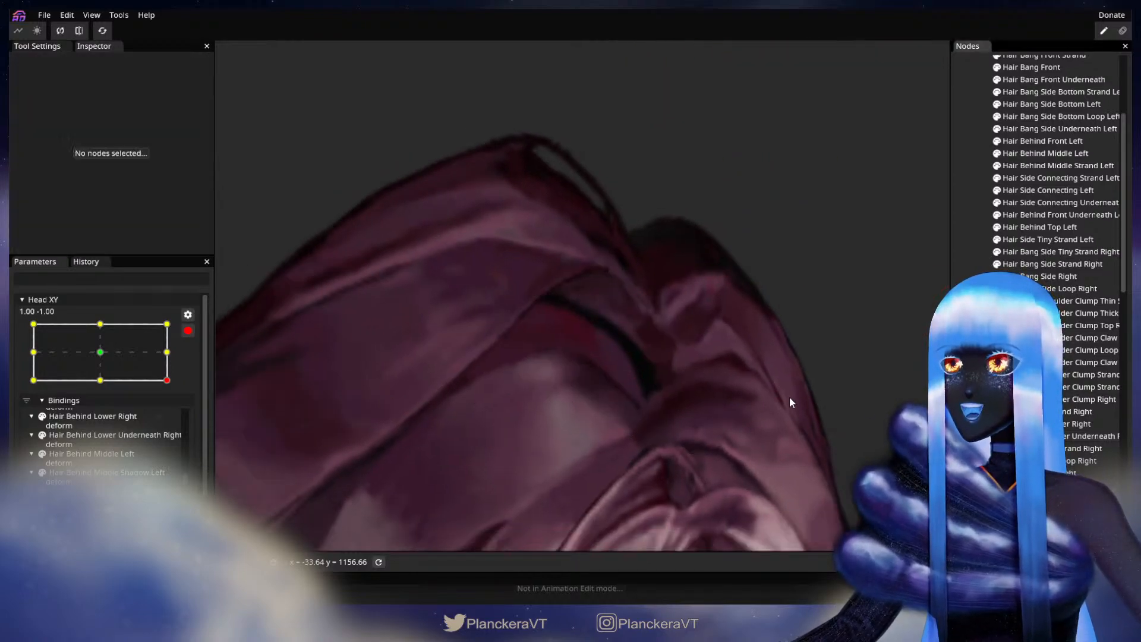
pyautogui.scroll(-5, 784, 365)
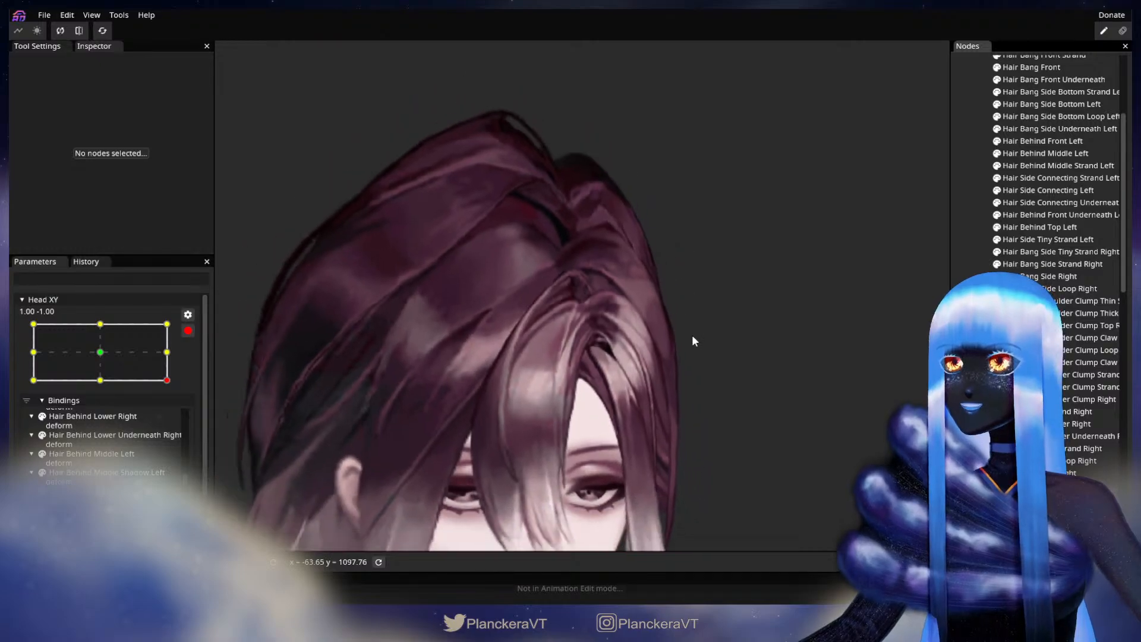
pyautogui.scroll(-1, 621, 361)
pyautogui.moveTo(580, 167); pyautogui.dragTo(557, 126)
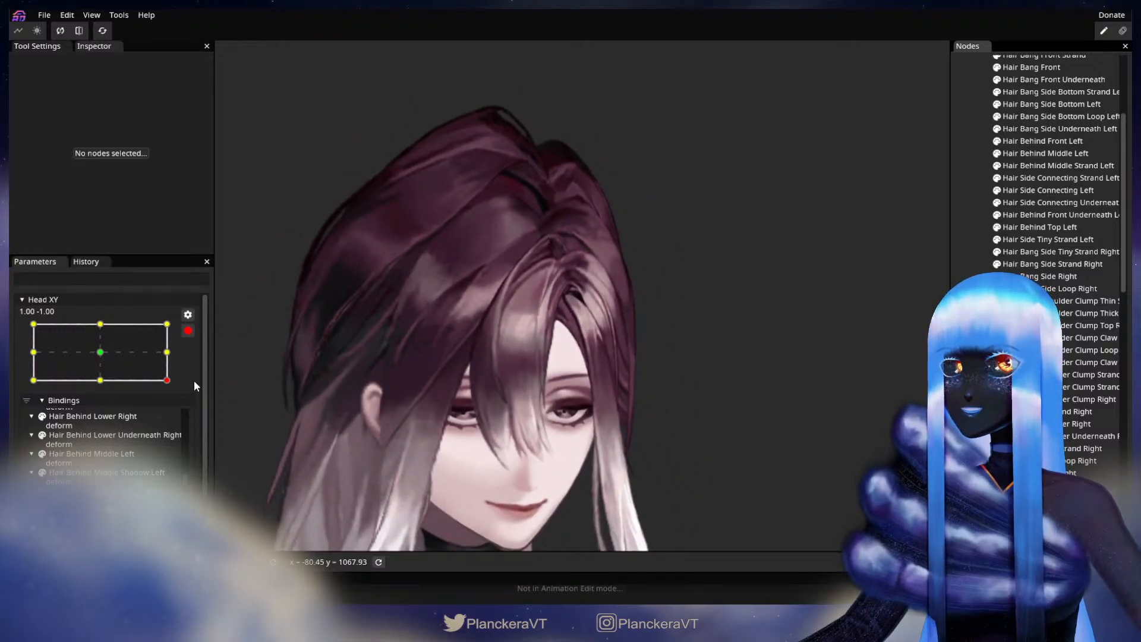
pyautogui.click(188, 331)
pyautogui.moveTo(175, 414)
pyautogui.mouseDown()
pyautogui.moveTo(180, 389)
pyautogui.moveTo(191, 400)
pyautogui.mouseUp()
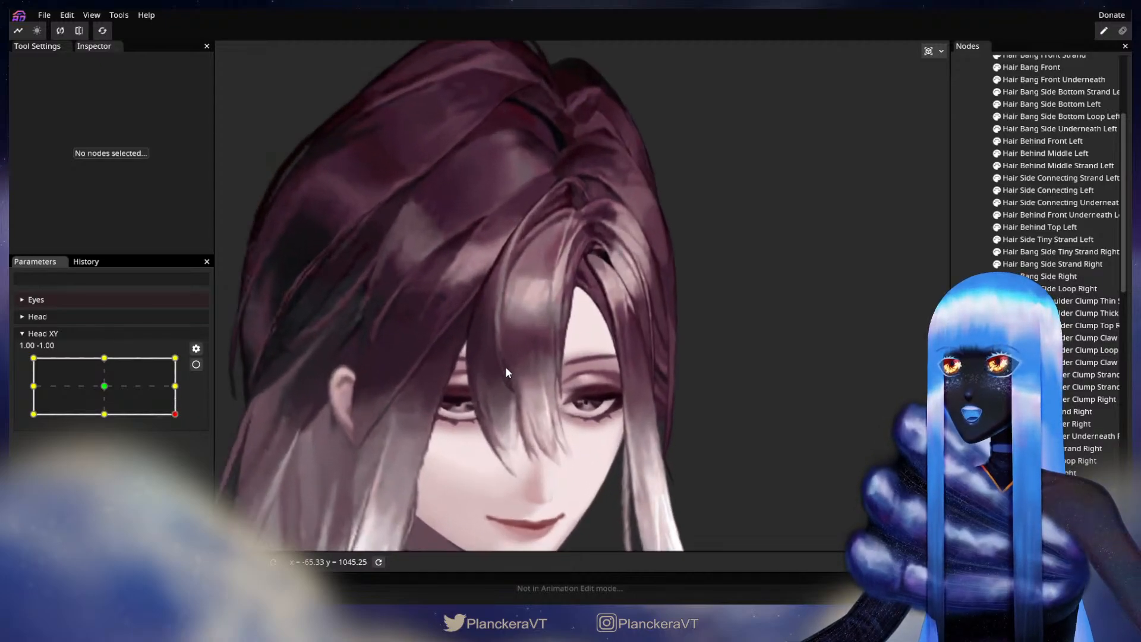
pyautogui.scroll(2, 506, 372)
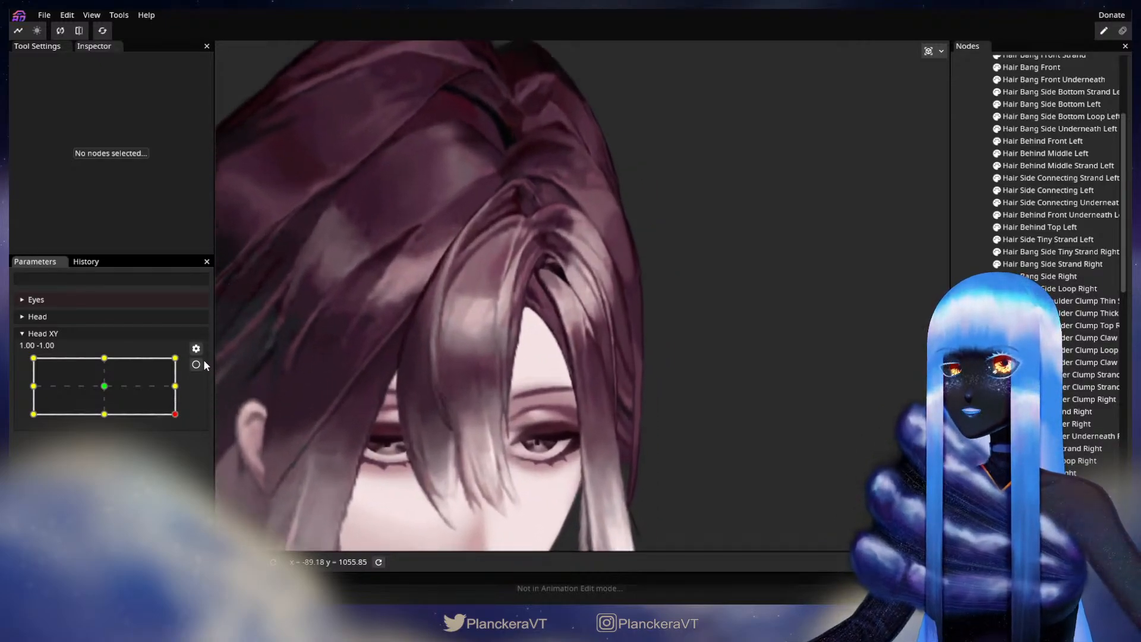
# - Arm Head XY at 1.00, -1.00 and reshape the inner side of Hair Bang Front with a size 9 Circle Brush
pyautogui.click(197, 364)
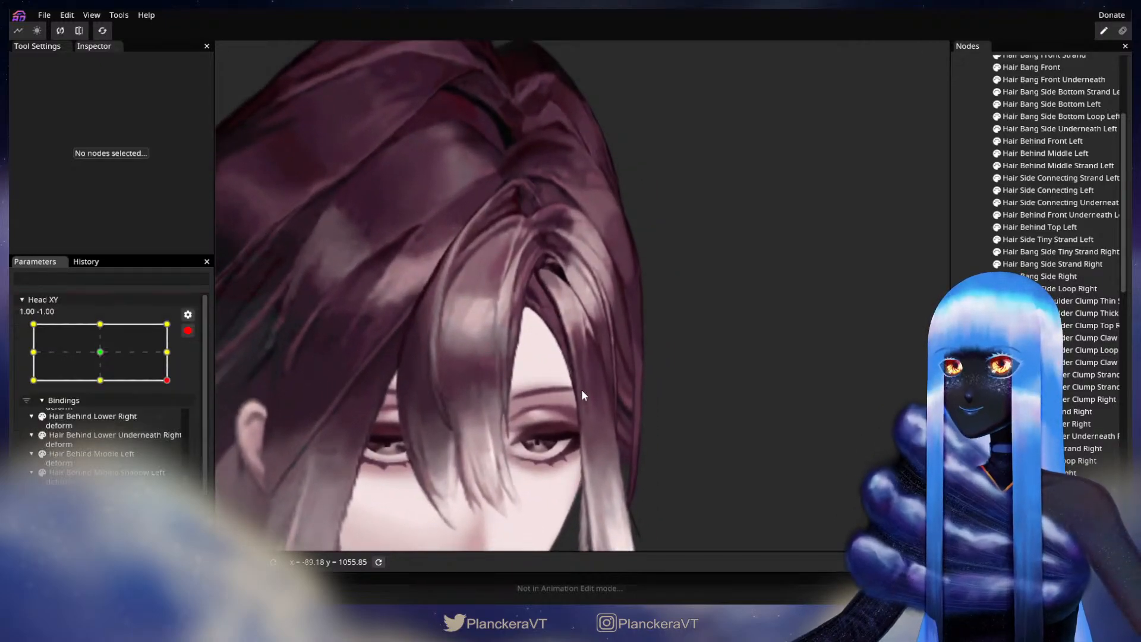
pyautogui.scroll(1, 578, 375)
pyautogui.moveTo(457, 366); pyautogui.dragTo(590, 344)
pyautogui.scroll(3, 561, 323)
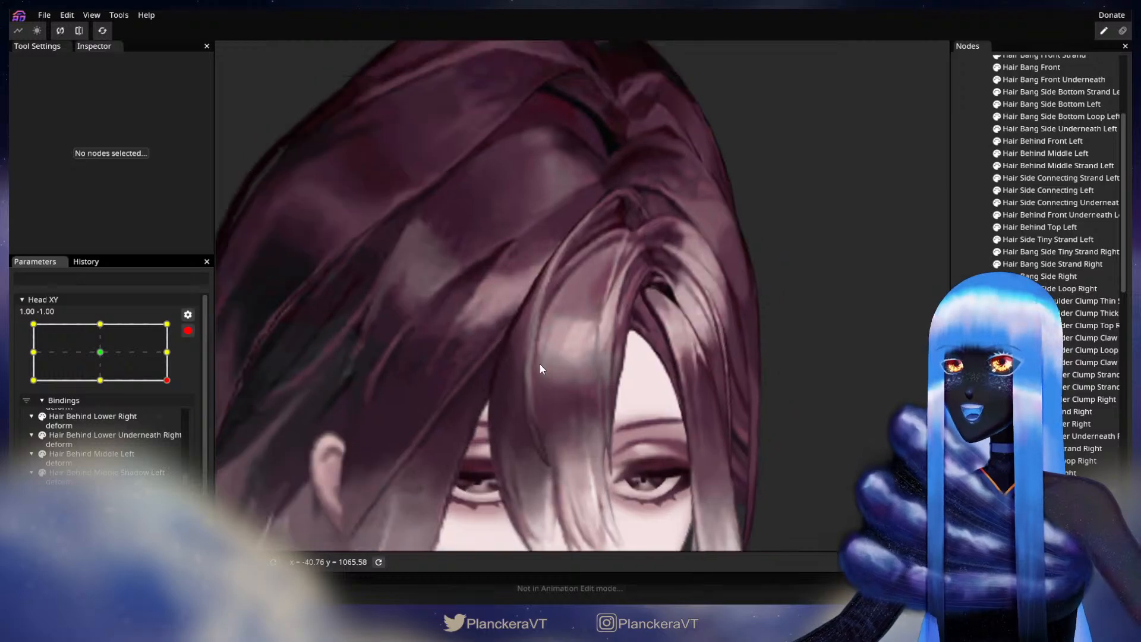
pyautogui.scroll(3, 1060, 254)
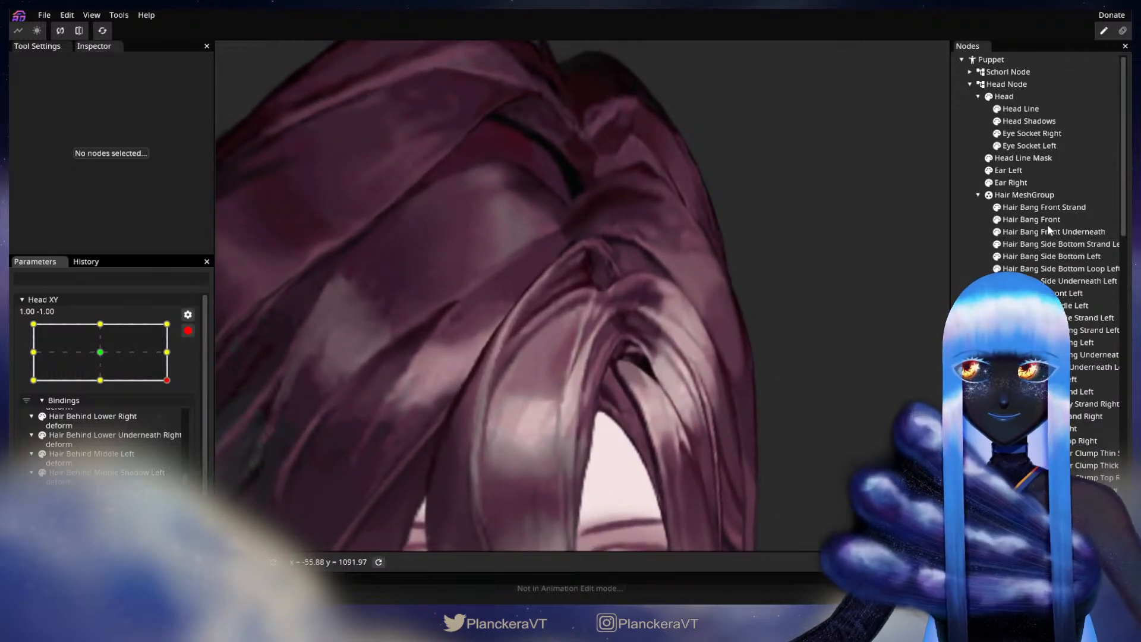
pyautogui.click(1031, 218)
pyautogui.scroll(-2, 621, 412)
pyautogui.scroll(3, 593, 324)
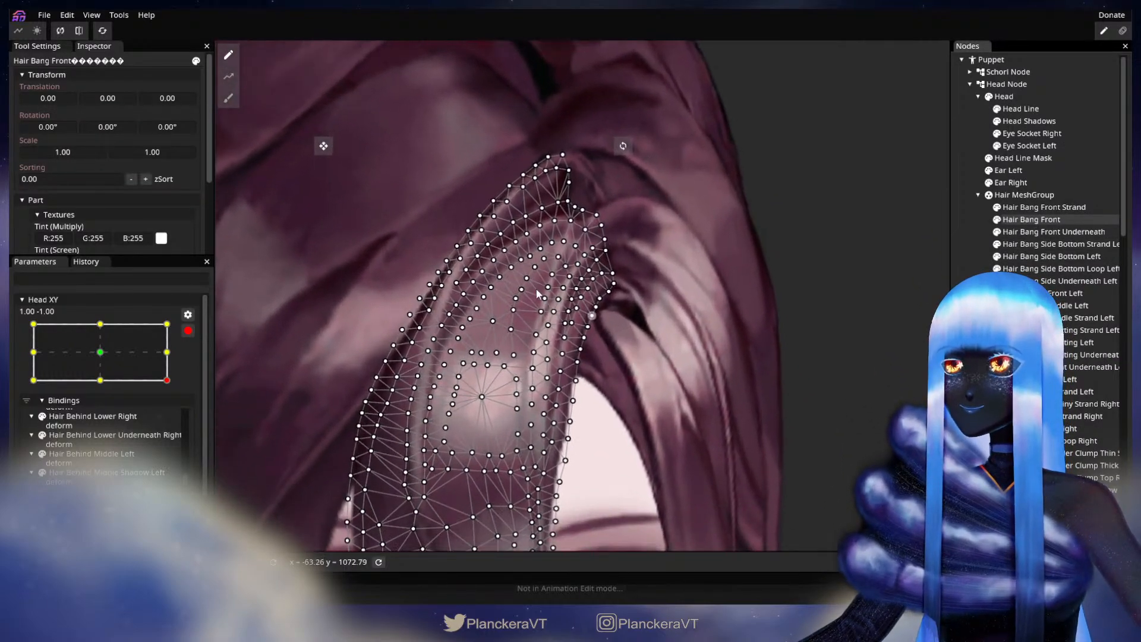
pyautogui.click(228, 98)
pyautogui.moveTo(788, 57); pyautogui.dragTo(782, 51)
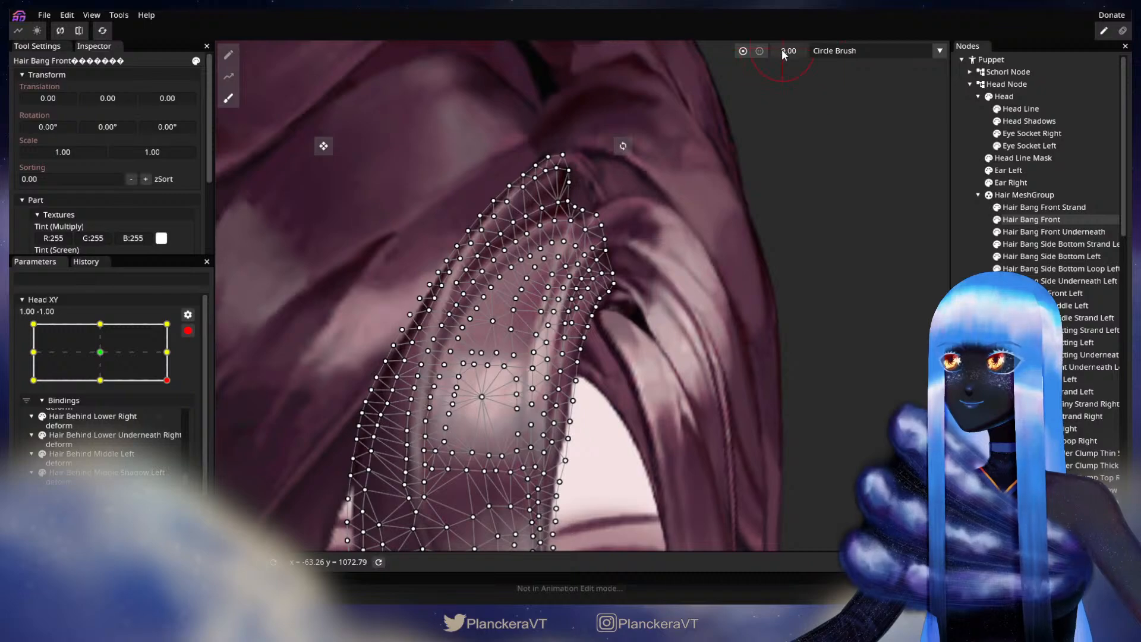
pyautogui.scroll(2, 622, 312)
pyautogui.moveTo(570, 283)
pyautogui.mouseDown()
pyautogui.moveTo(561, 272)
pyautogui.moveTo(526, 379)
pyautogui.mouseUp()
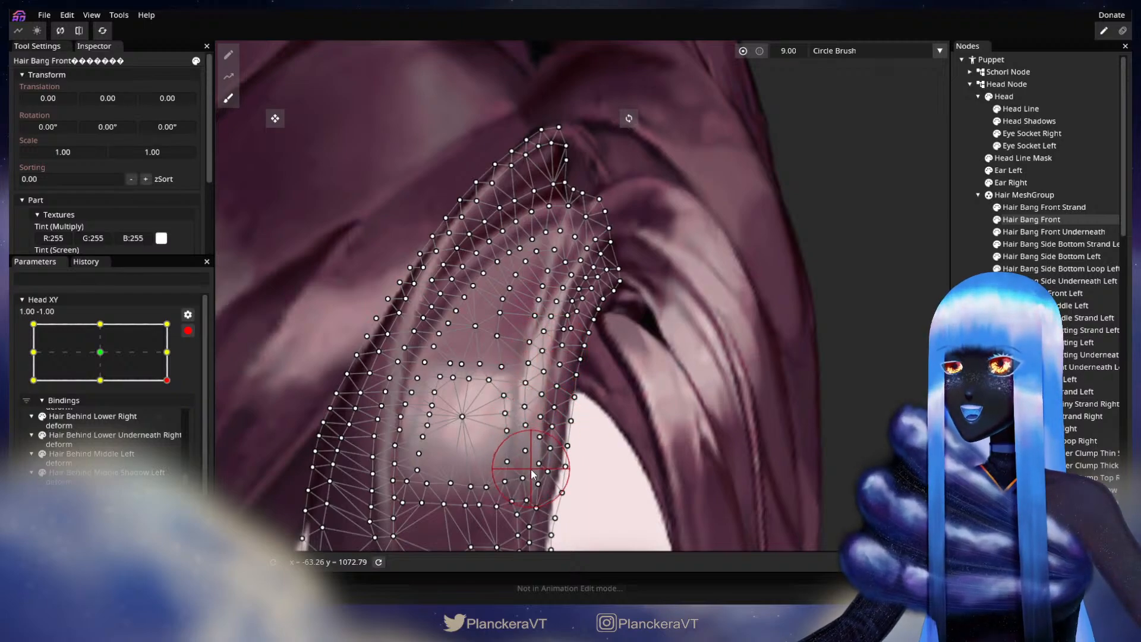
pyautogui.click(767, 415)
# - Disarm Head XY and sweep the parameter vertically along its 1.00 edge to review the front bang
pyautogui.scroll(-3, 765, 415)
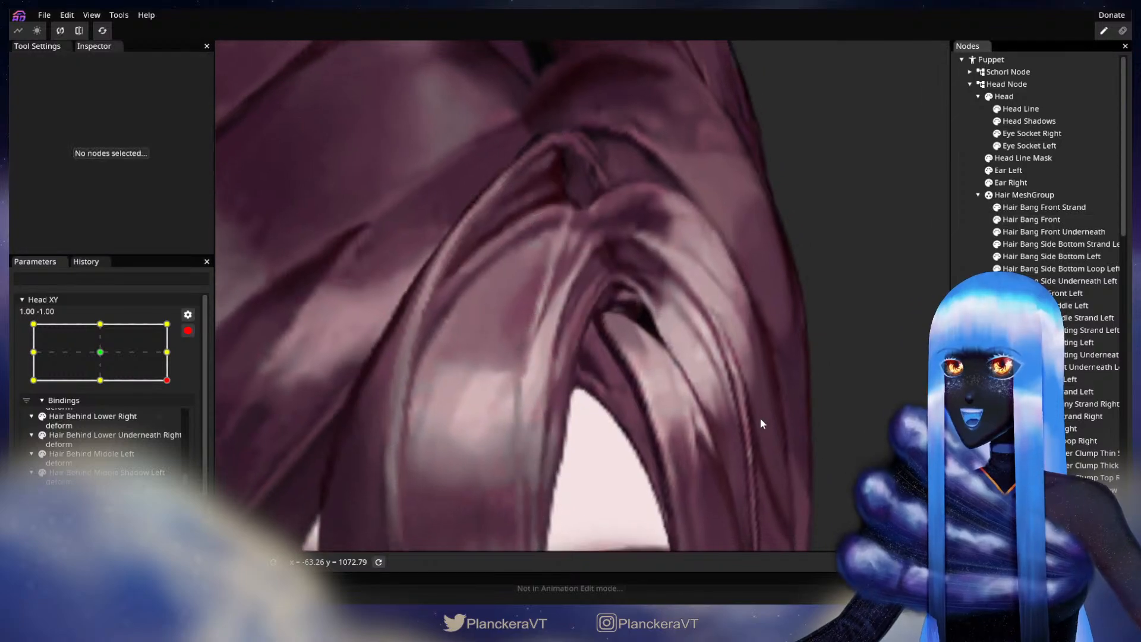
pyautogui.moveTo(751, 404); pyautogui.dragTo(652, 394)
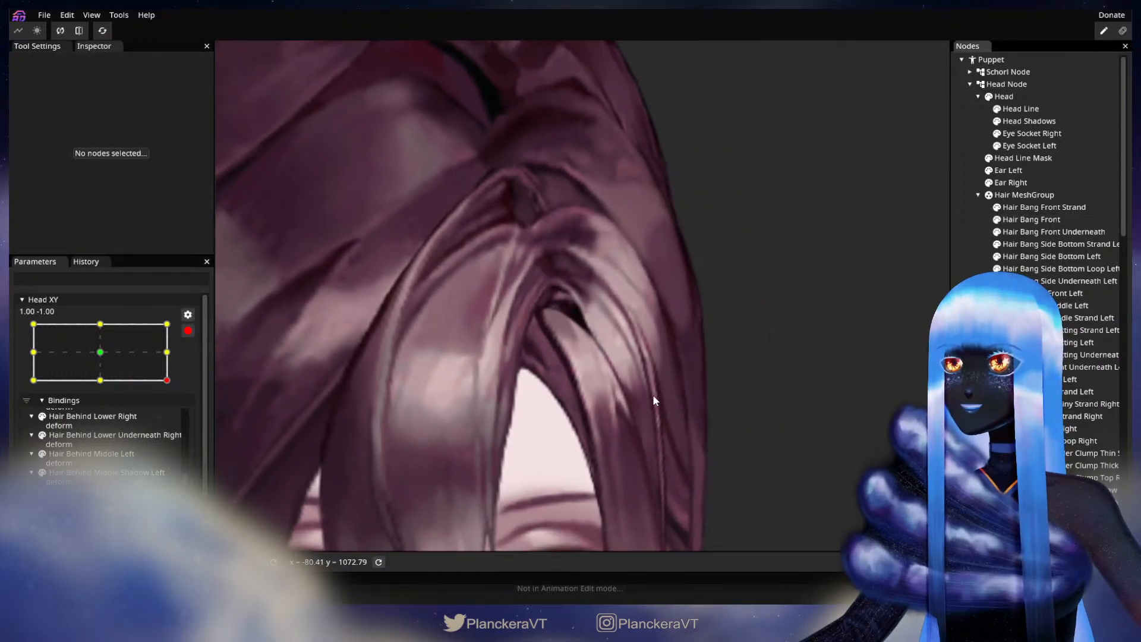
pyautogui.click(187, 330)
pyautogui.moveTo(175, 414)
pyautogui.mouseDown()
pyautogui.moveTo(183, 384)
pyautogui.moveTo(190, 414)
pyautogui.mouseUp()
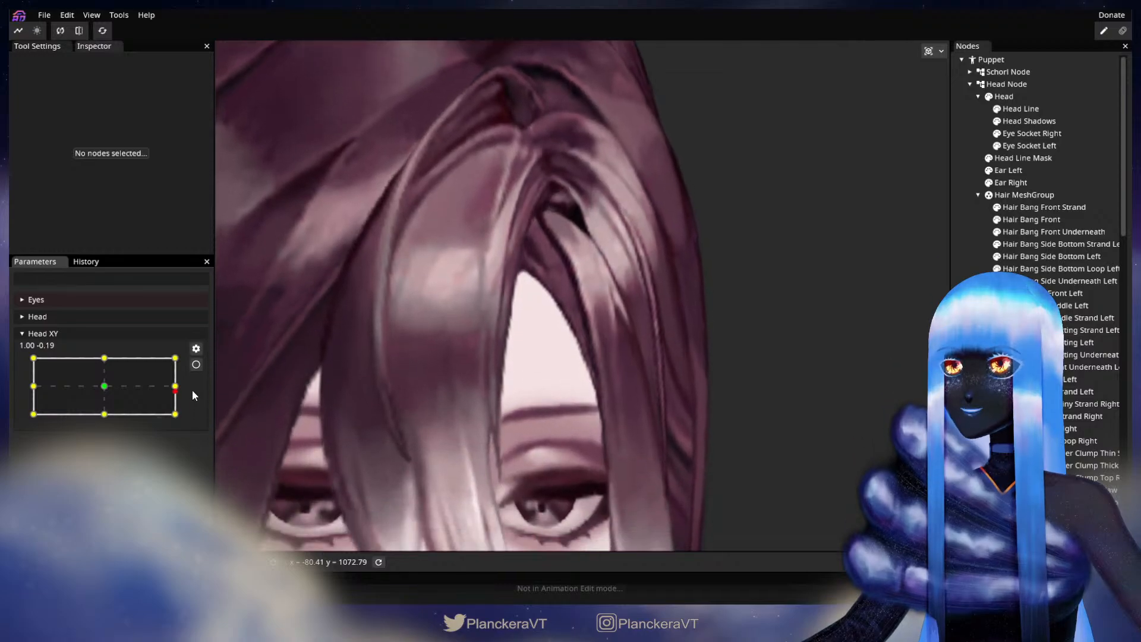
# - Arm Head XY at 1.00, -1.00 and reposition individual Hair Bang Front vertices along the light streak beside the forehead opening
pyautogui.click(196, 365)
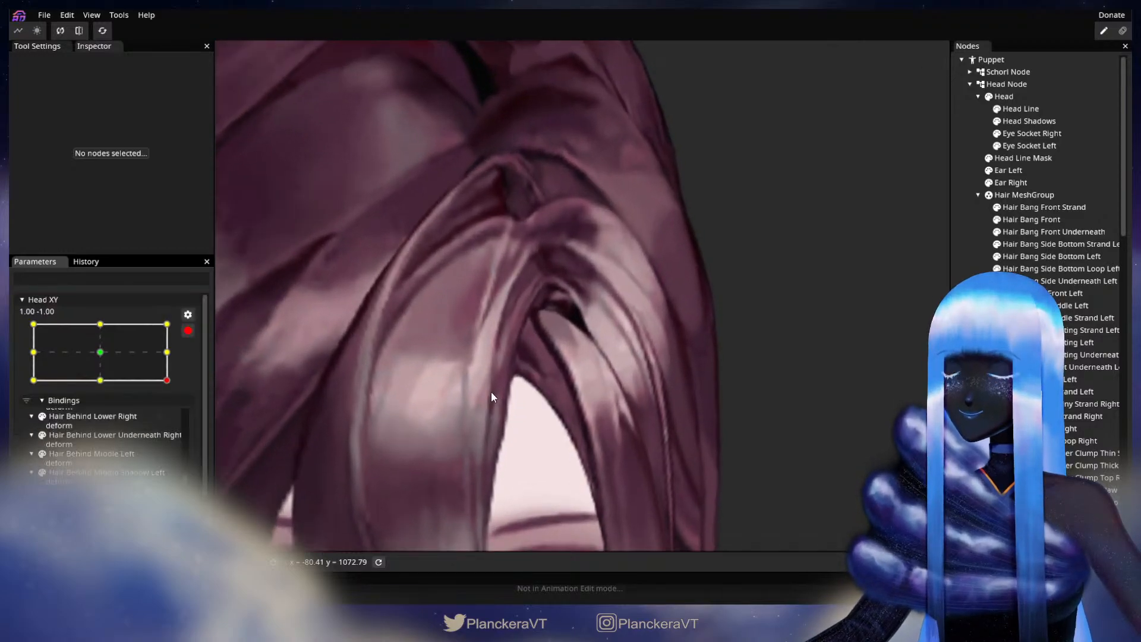
pyautogui.scroll(3, 490, 391)
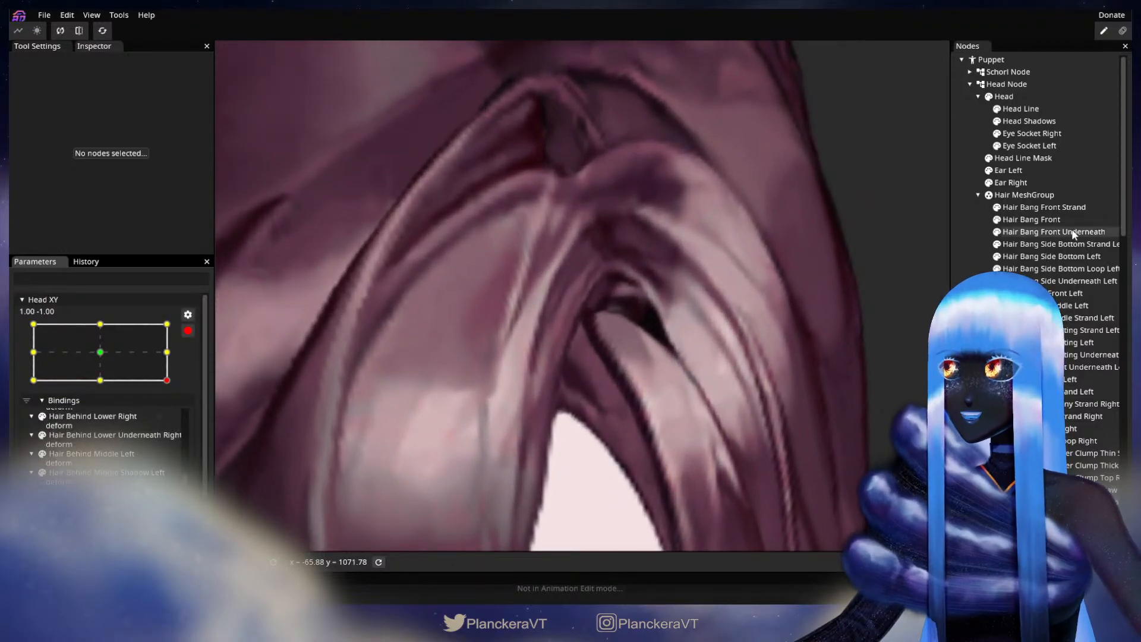
pyautogui.click(1029, 219)
pyautogui.moveTo(512, 432); pyautogui.dragTo(512, 379)
pyautogui.moveTo(508, 421); pyautogui.dragTo(513, 420)
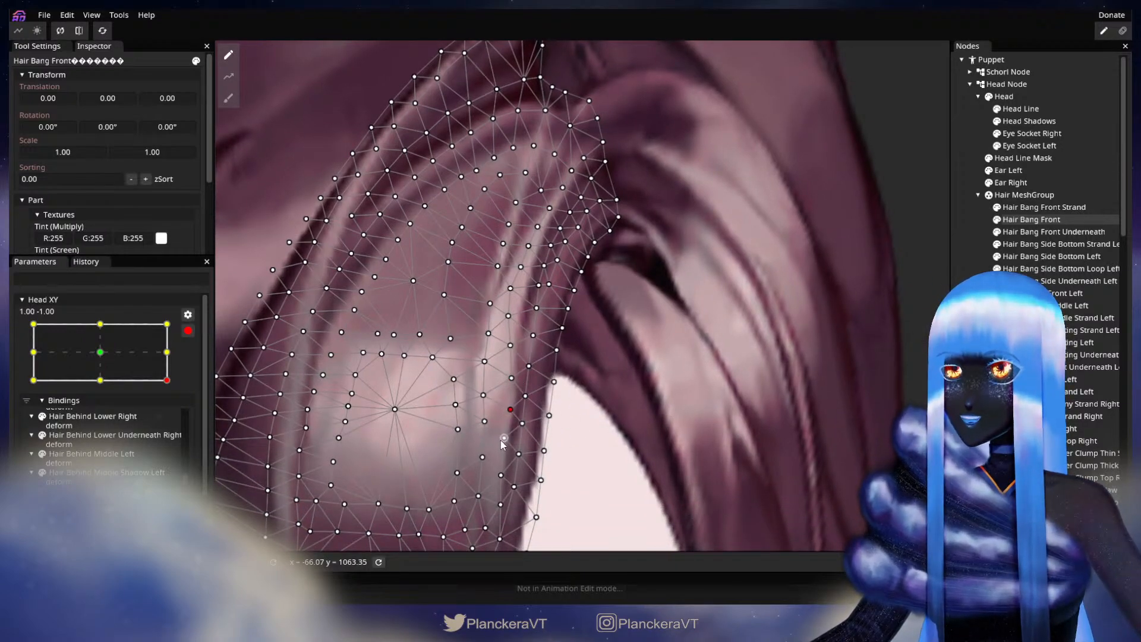
pyautogui.click(503, 475)
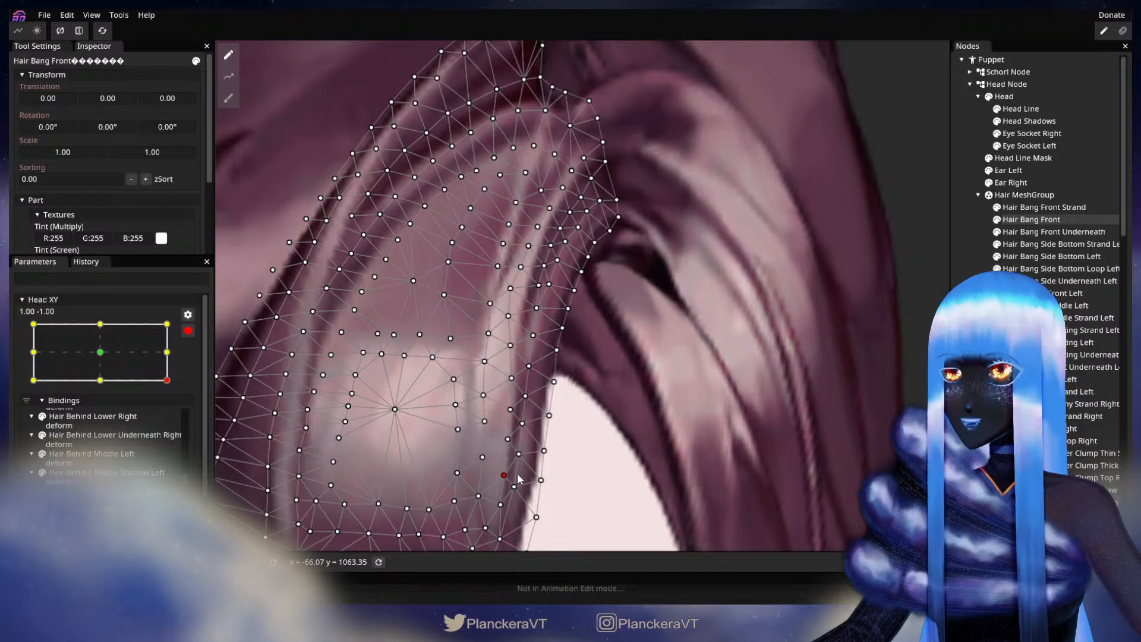
pyautogui.click(489, 457)
pyautogui.moveTo(484, 424)
pyautogui.mouseDown()
pyautogui.moveTo(495, 302)
pyautogui.moveTo(514, 316)
pyautogui.moveTo(519, 348)
pyautogui.mouseUp()
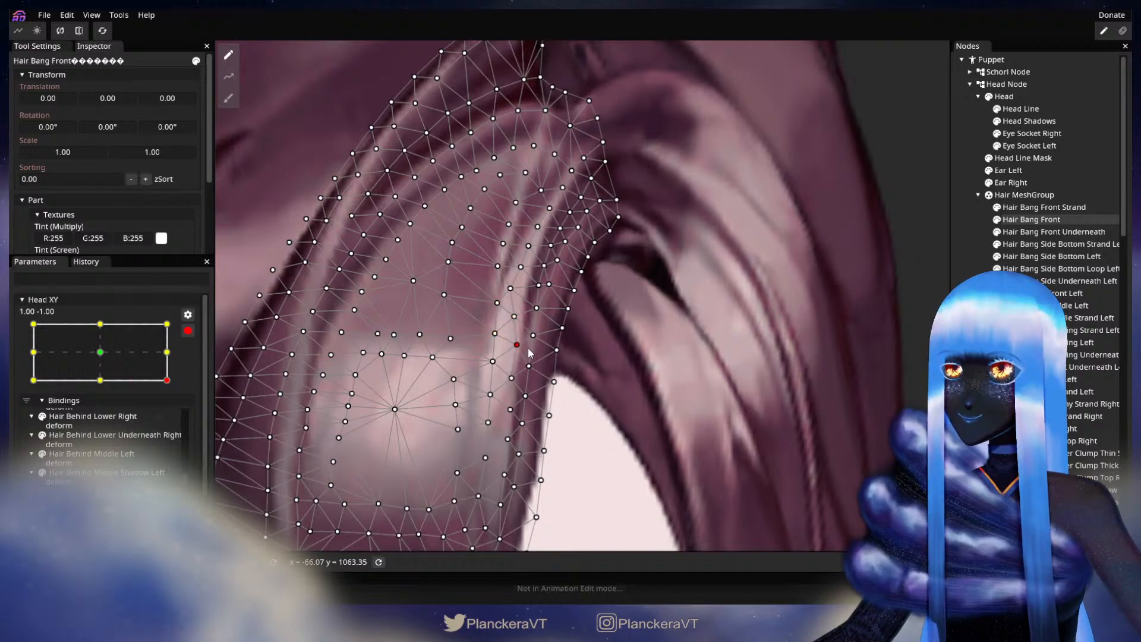
pyautogui.scroll(2, 521, 374)
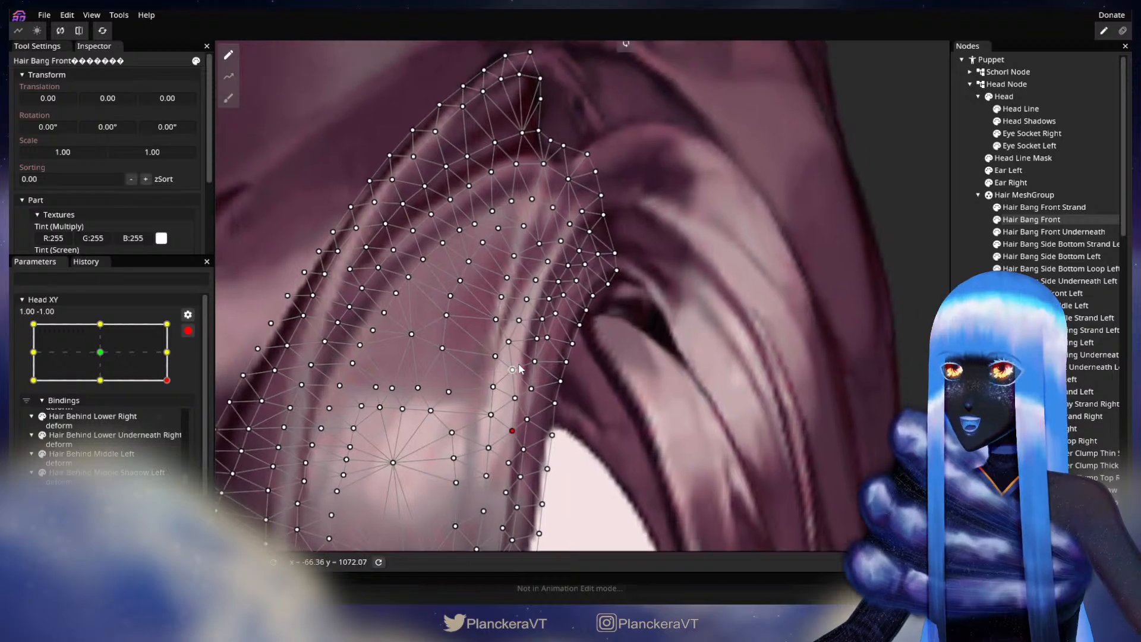
# - Nudge individual Hair Bang Front vertices along the light streak from its middle up towards the inner curve
pyautogui.moveTo(510, 349)
pyautogui.mouseDown()
pyautogui.moveTo(523, 351)
pyautogui.moveTo(522, 378)
pyautogui.mouseUp()
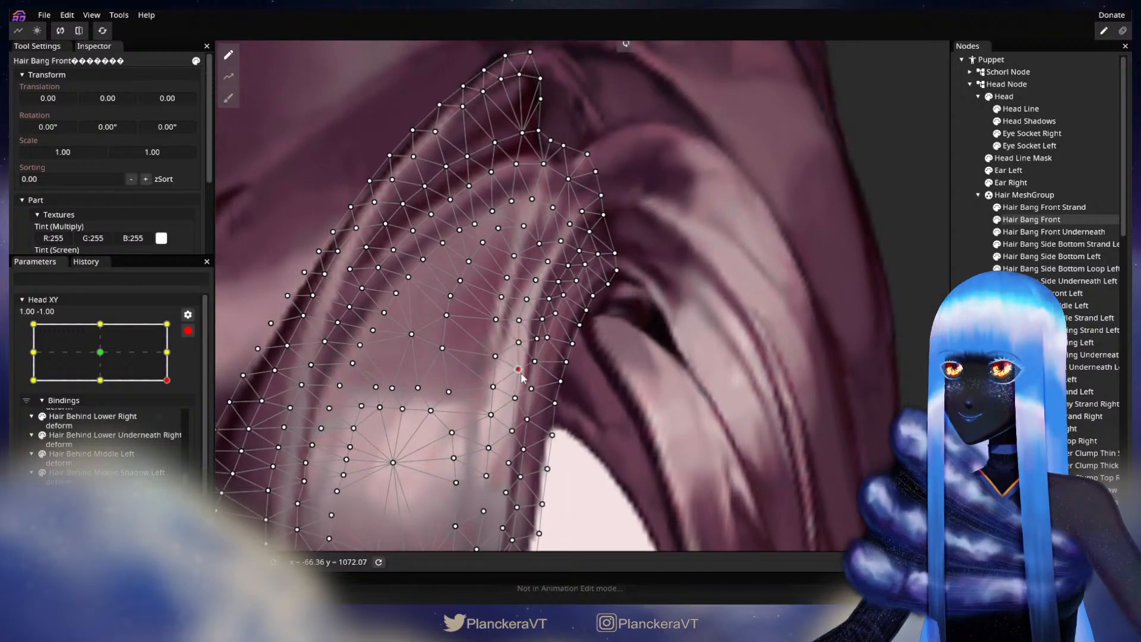
pyautogui.moveTo(520, 321)
pyautogui.mouseDown()
pyautogui.moveTo(555, 299)
pyautogui.moveTo(569, 246)
pyautogui.moveTo(602, 200)
pyautogui.mouseUp()
pyautogui.moveTo(577, 263); pyautogui.dragTo(585, 259)
pyautogui.moveTo(501, 317)
pyautogui.mouseDown()
pyautogui.moveTo(523, 271)
pyautogui.moveTo(555, 248)
pyautogui.moveTo(542, 229)
pyautogui.moveTo(569, 207)
pyautogui.moveTo(552, 200)
pyautogui.mouseUp()
pyautogui.click(522, 251)
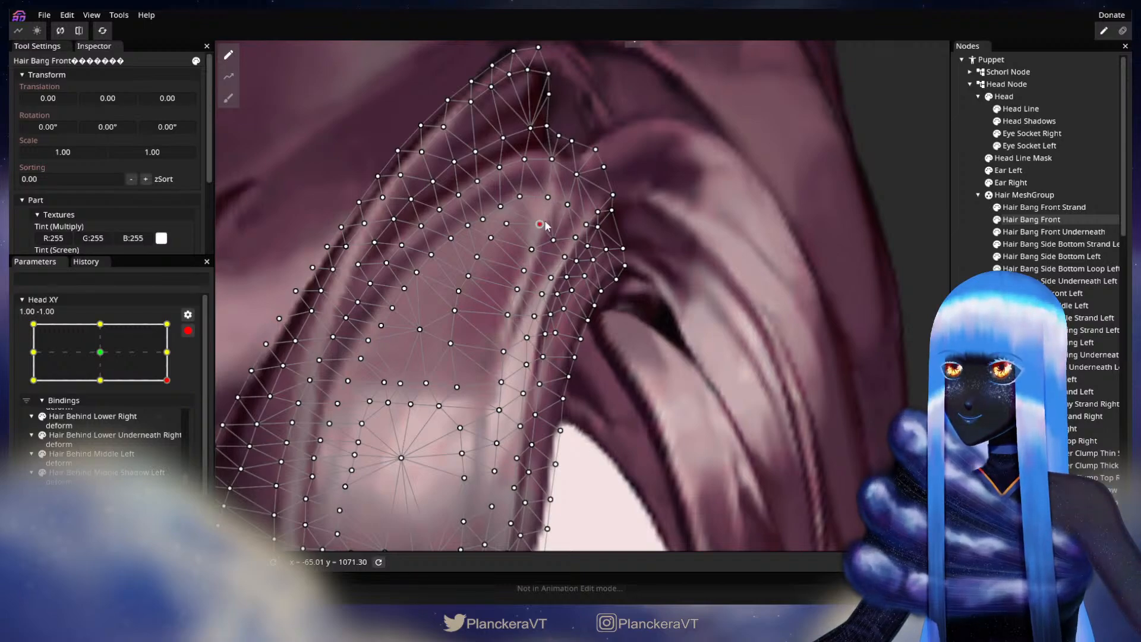
# - Reposition the Hair Bang Front vertices around the upper end of the light streak, just below the parting
pyautogui.moveTo(537, 198); pyautogui.dragTo(495, 216)
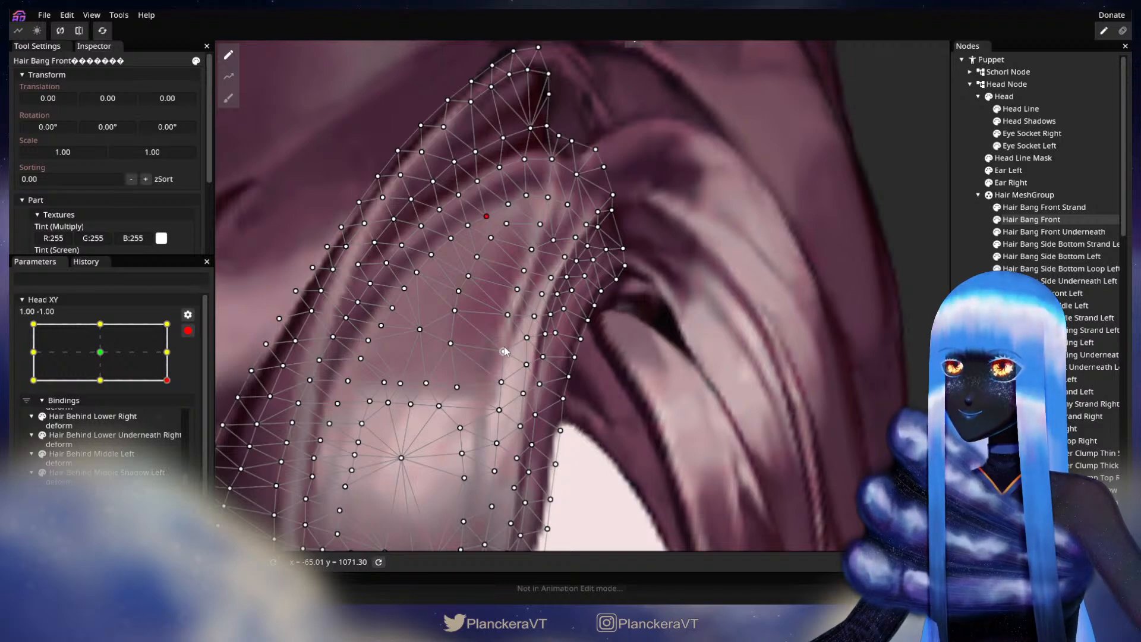
pyautogui.moveTo(508, 315); pyautogui.dragTo(522, 290)
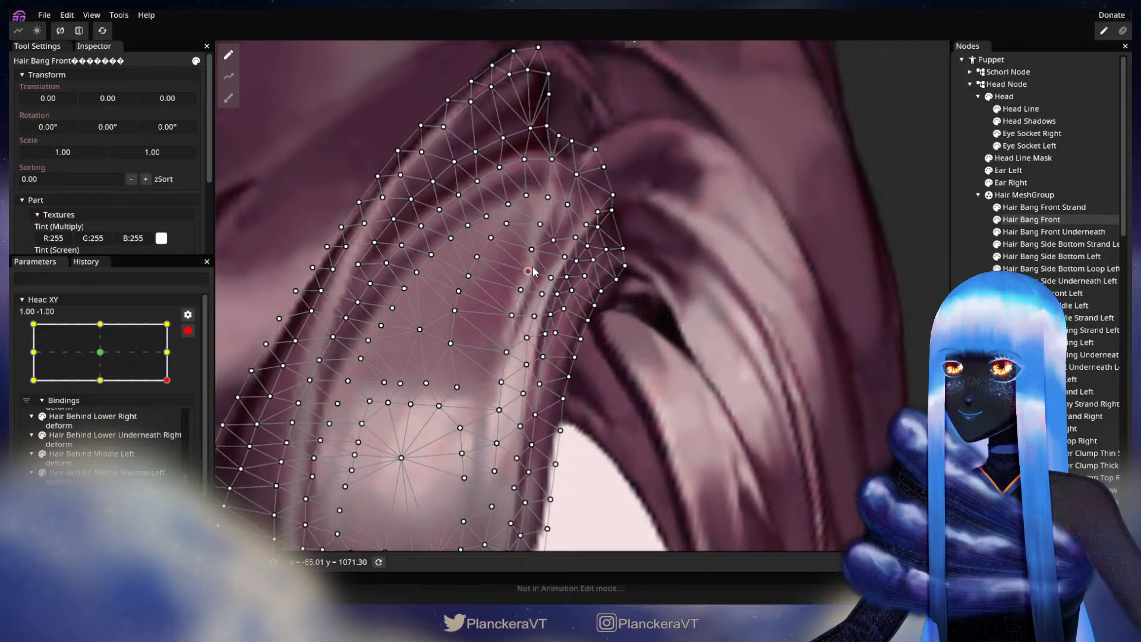
pyautogui.moveTo(534, 250); pyautogui.dragTo(540, 250)
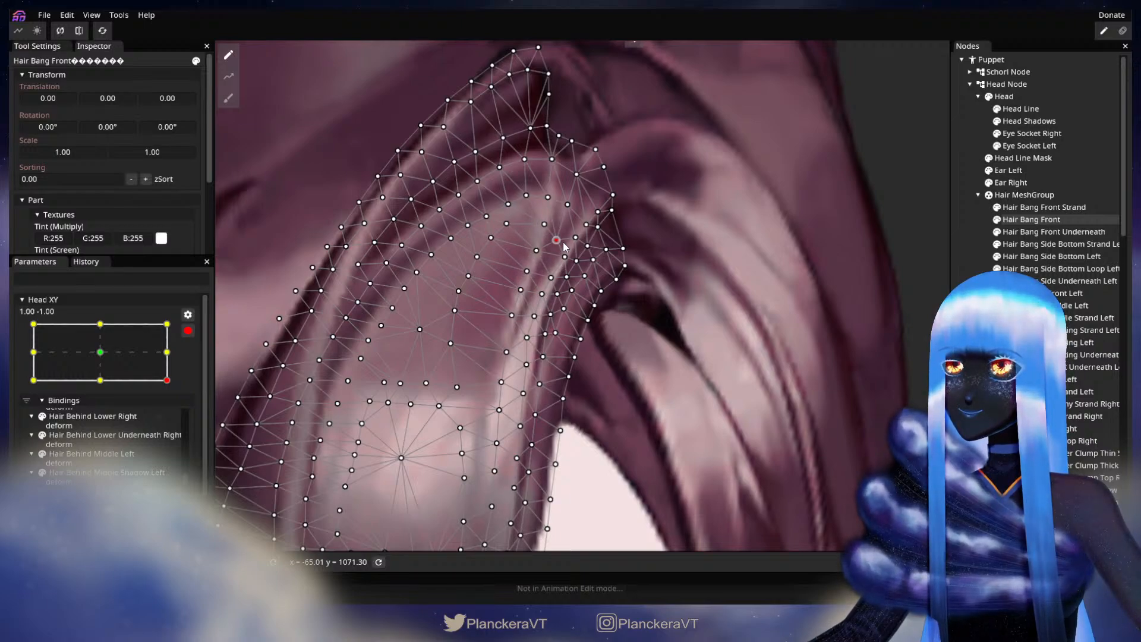
pyautogui.moveTo(559, 199); pyautogui.dragTo(564, 168)
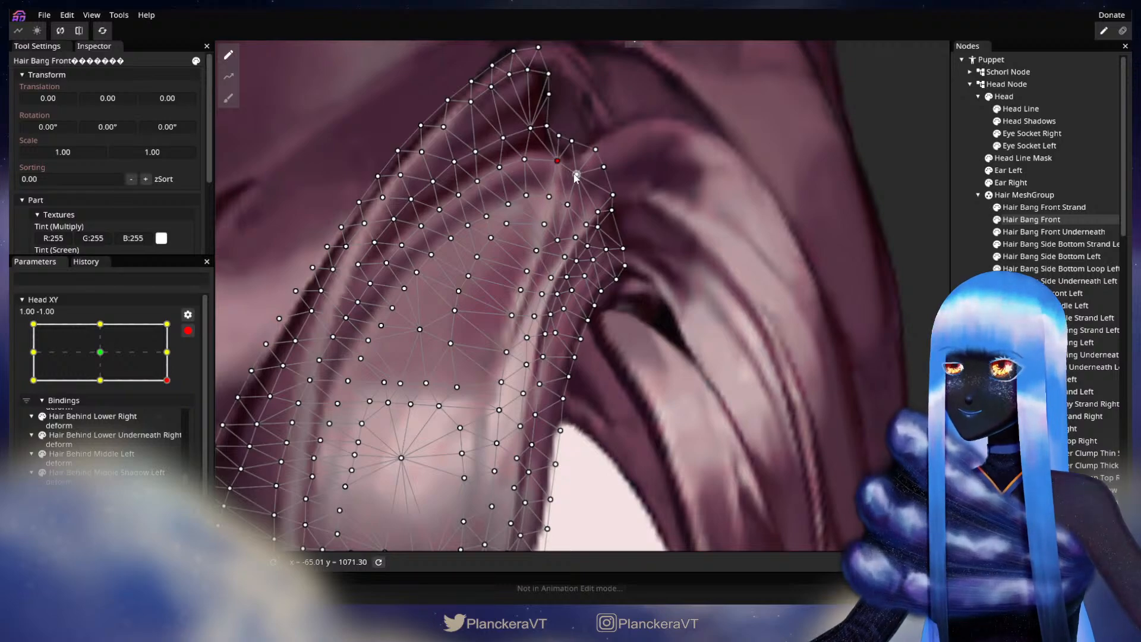
pyautogui.click(568, 205)
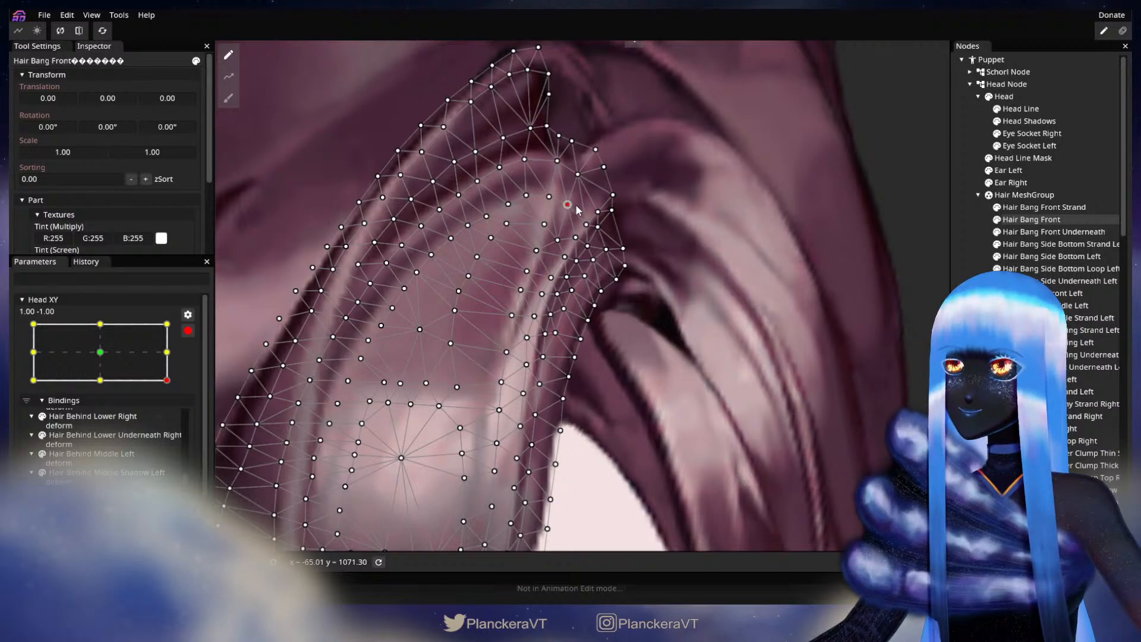
# - Refine the Hair Bang Front vertices between the light streak and the inner dark edge to even out the strand's curve
pyautogui.scroll(3, 574, 373)
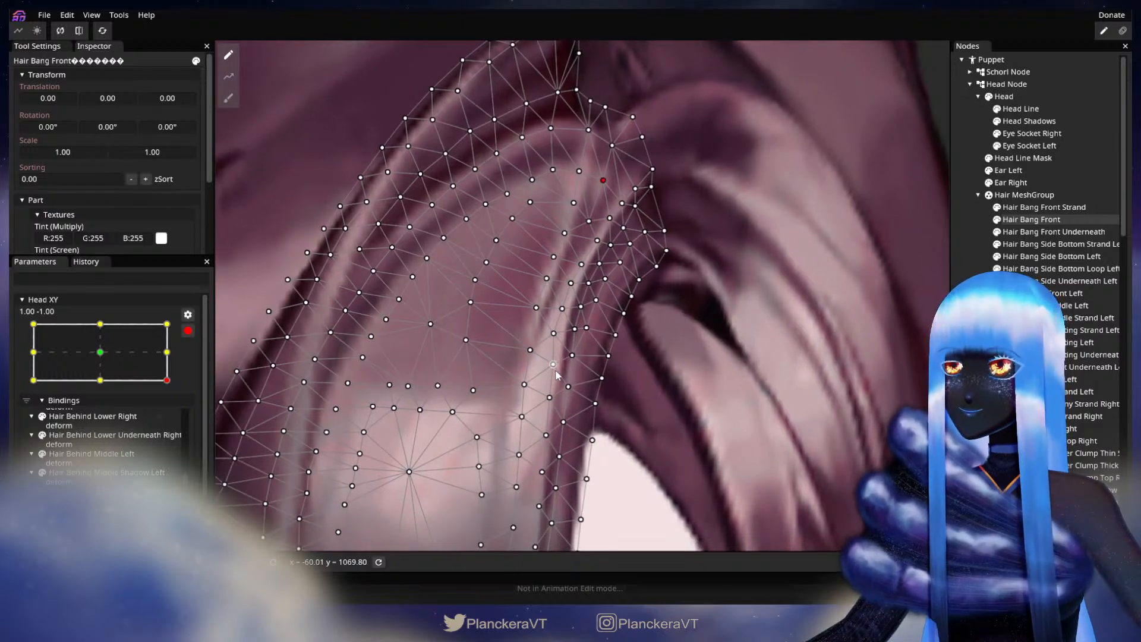
pyautogui.moveTo(556, 343); pyautogui.dragTo(601, 246)
pyautogui.click(566, 318)
pyautogui.click(611, 220)
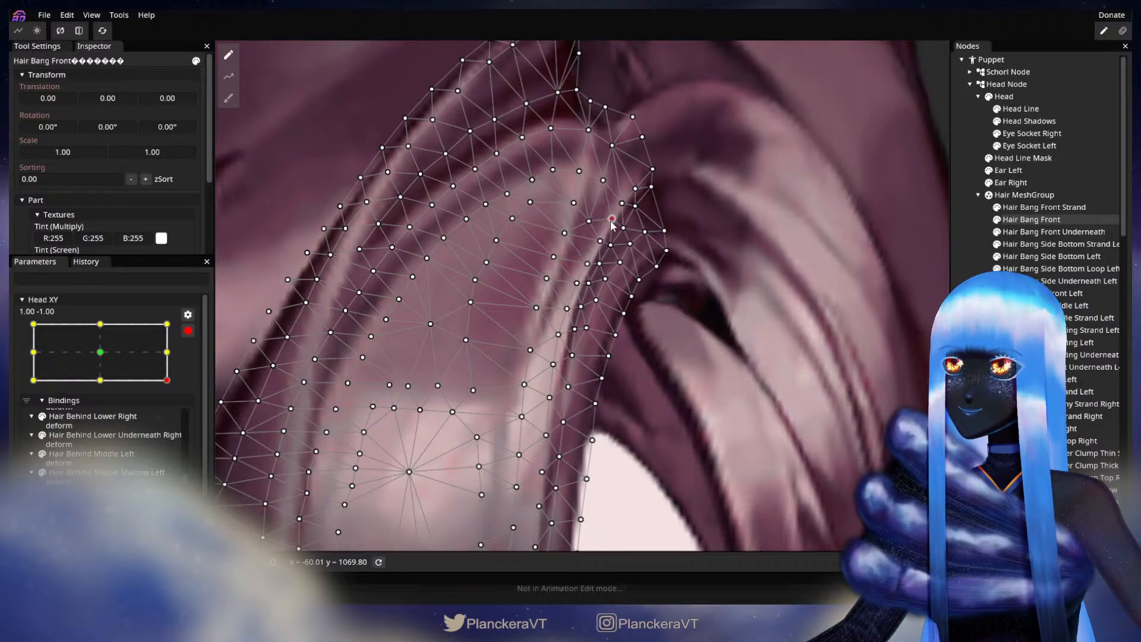
pyautogui.click(621, 205)
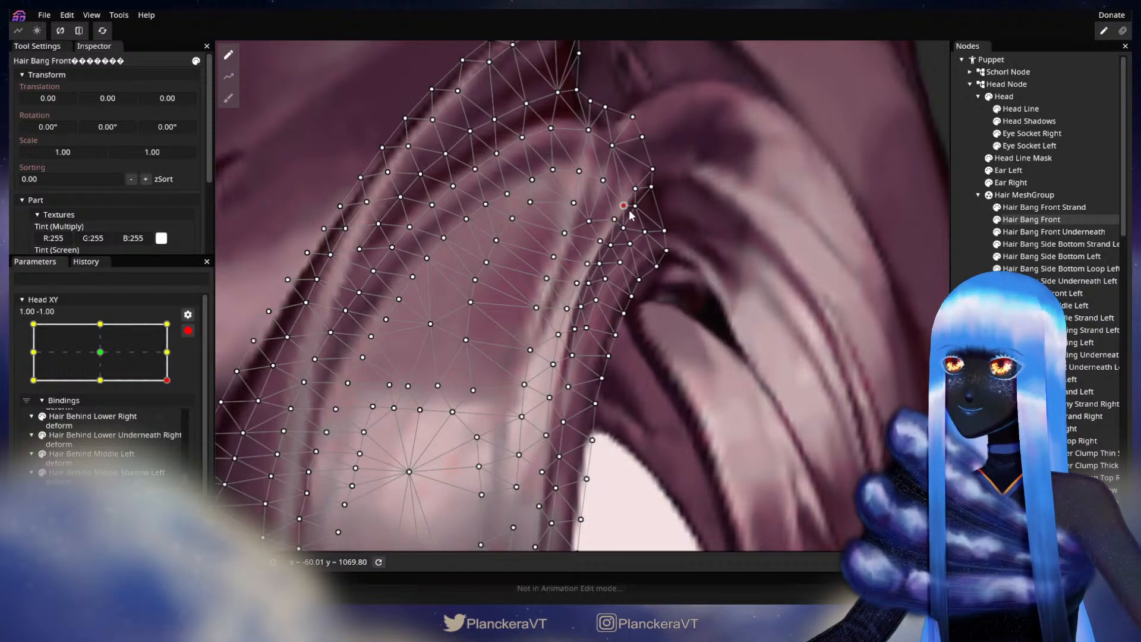
pyautogui.click(591, 221)
pyautogui.moveTo(602, 180)
pyautogui.mouseDown()
pyautogui.moveTo(621, 152)
pyautogui.moveTo(595, 138)
pyautogui.mouseUp()
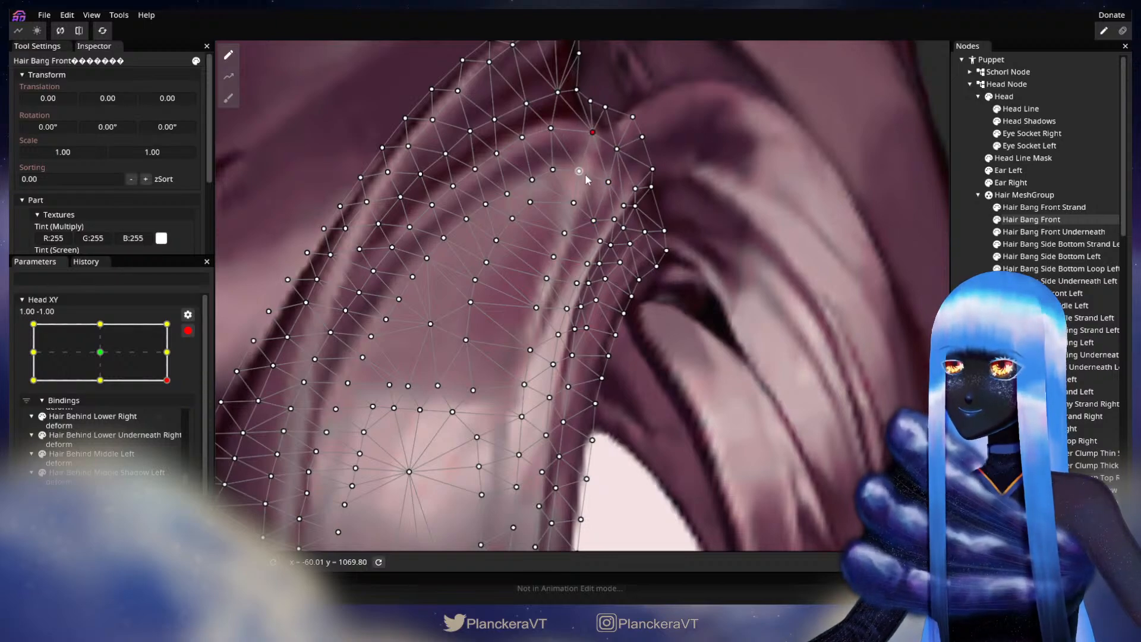
pyautogui.moveTo(575, 201); pyautogui.dragTo(575, 239)
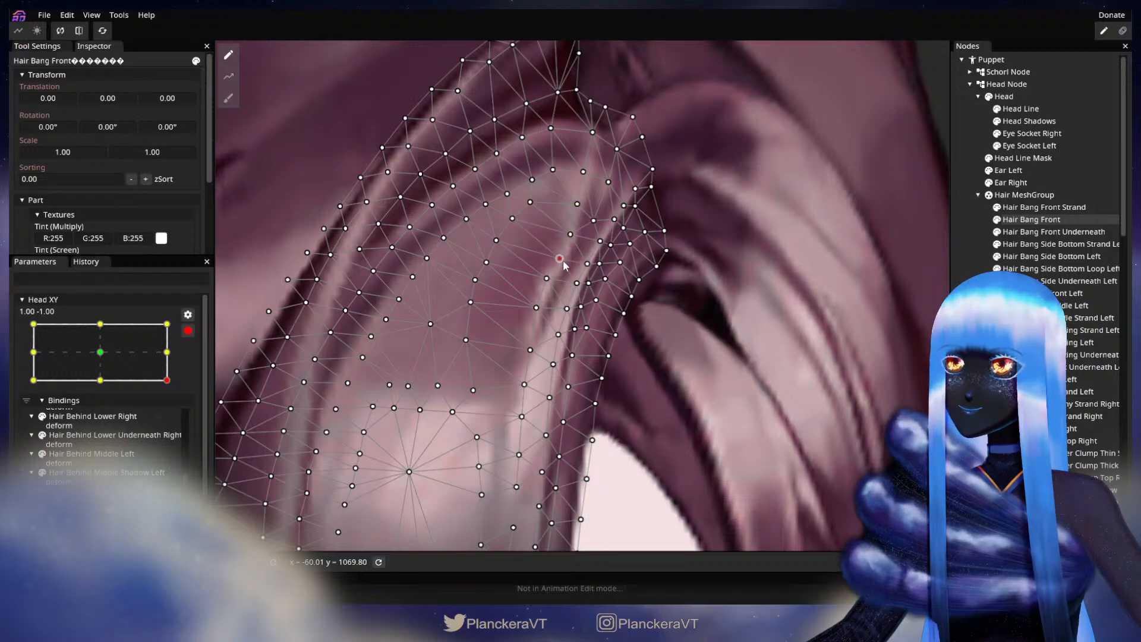
# - Shift the Hair Bang Front vertices down the lower light streak to below the highlight, and deselect the part
pyautogui.click(536, 307)
pyautogui.moveTo(539, 310); pyautogui.dragTo(544, 312)
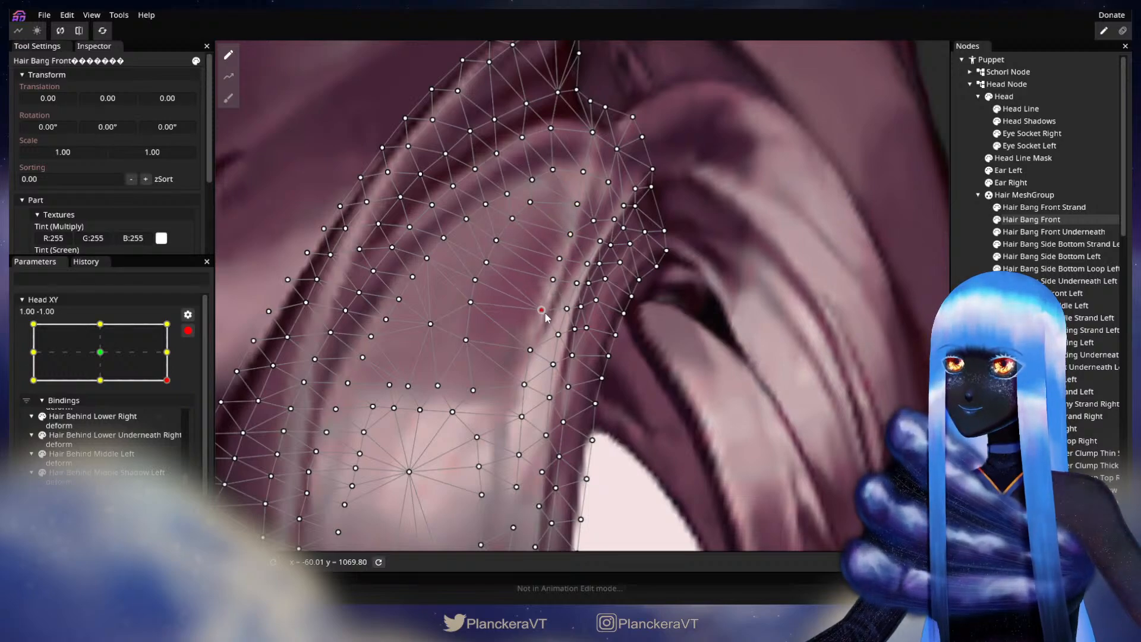
pyautogui.click(531, 351)
pyautogui.moveTo(537, 360)
pyautogui.mouseDown()
pyautogui.moveTo(602, 284)
pyautogui.moveTo(600, 338)
pyautogui.mouseUp()
pyautogui.moveTo(590, 379); pyautogui.dragTo(598, 380)
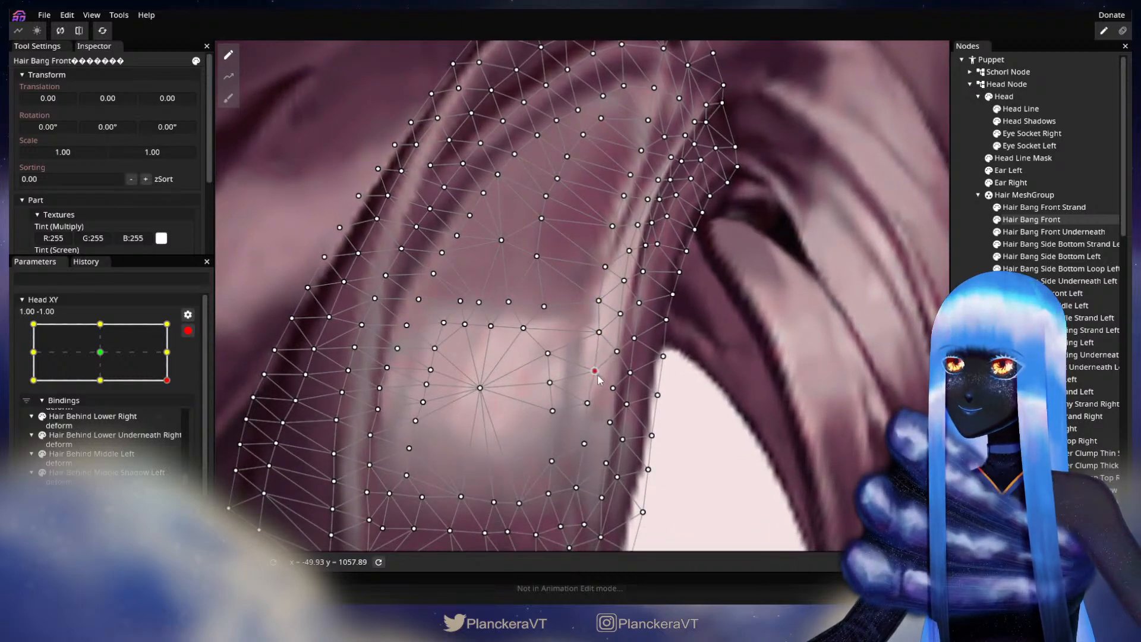
pyautogui.scroll(-3, 592, 378)
pyautogui.click(583, 418)
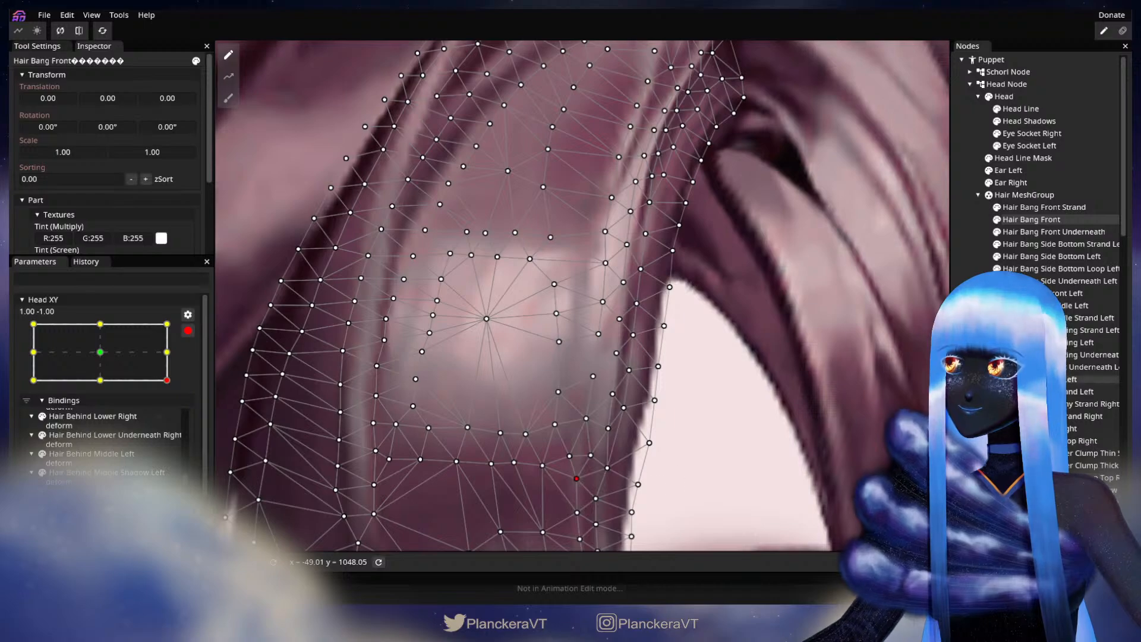
pyautogui.click(700, 419)
# - Disarm Head XY, move the parameter near 1.00, -1.00 to check the front bang, and re-arm it
pyautogui.scroll(-5, 689, 413)
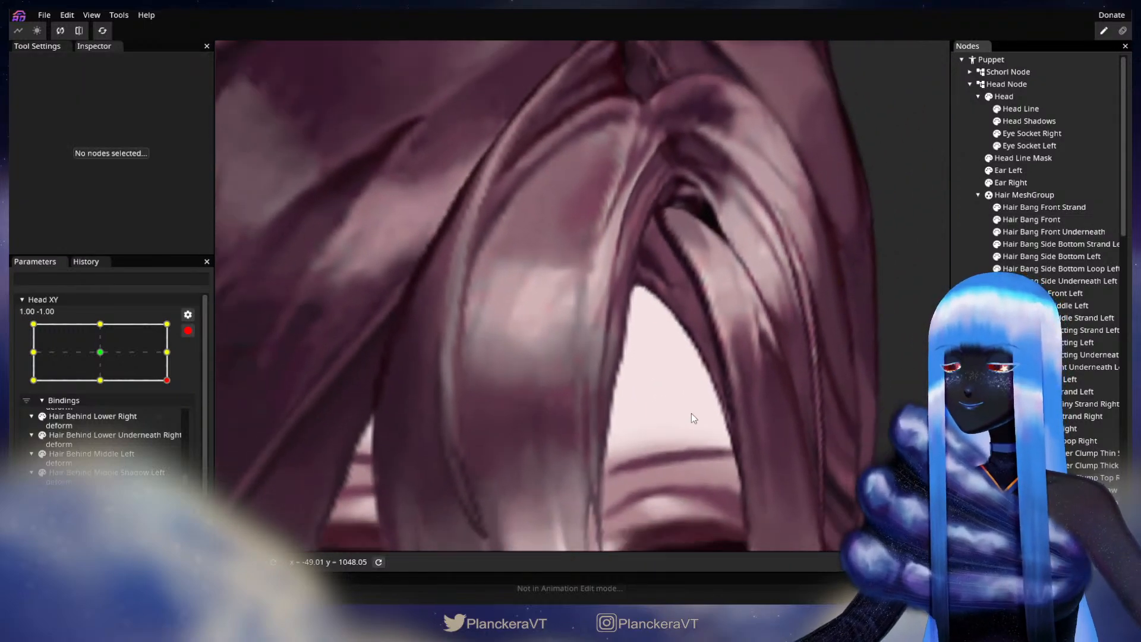
pyautogui.scroll(-6, 691, 412)
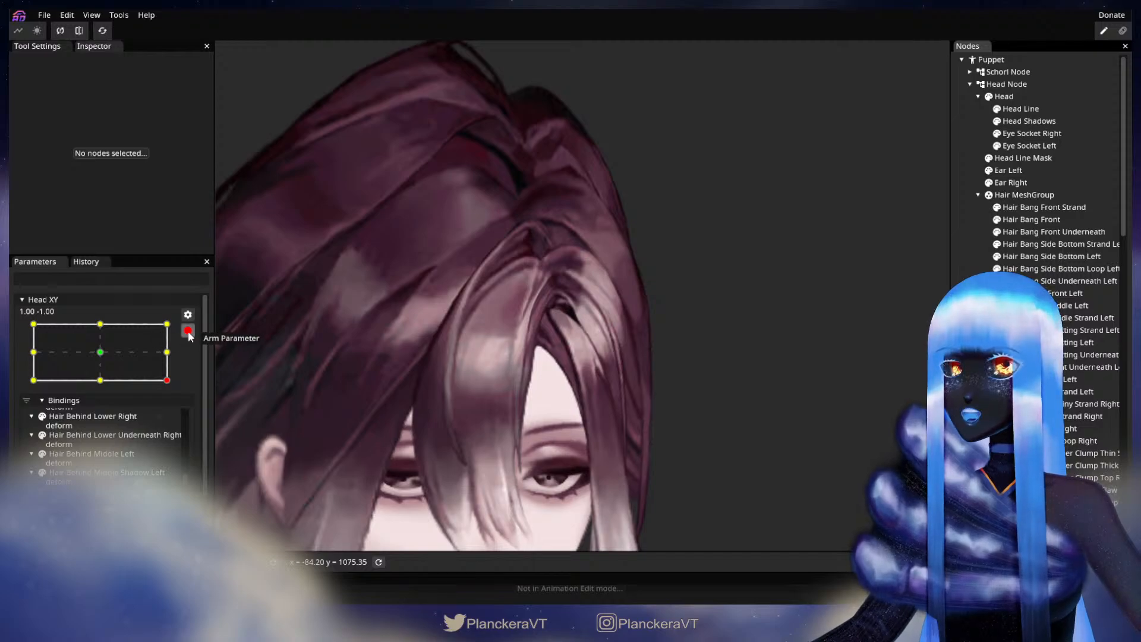
pyautogui.click(188, 331)
pyautogui.moveTo(175, 414)
pyautogui.mouseDown()
pyautogui.moveTo(175, 391)
pyautogui.moveTo(186, 416)
pyautogui.mouseUp()
pyautogui.click(196, 364)
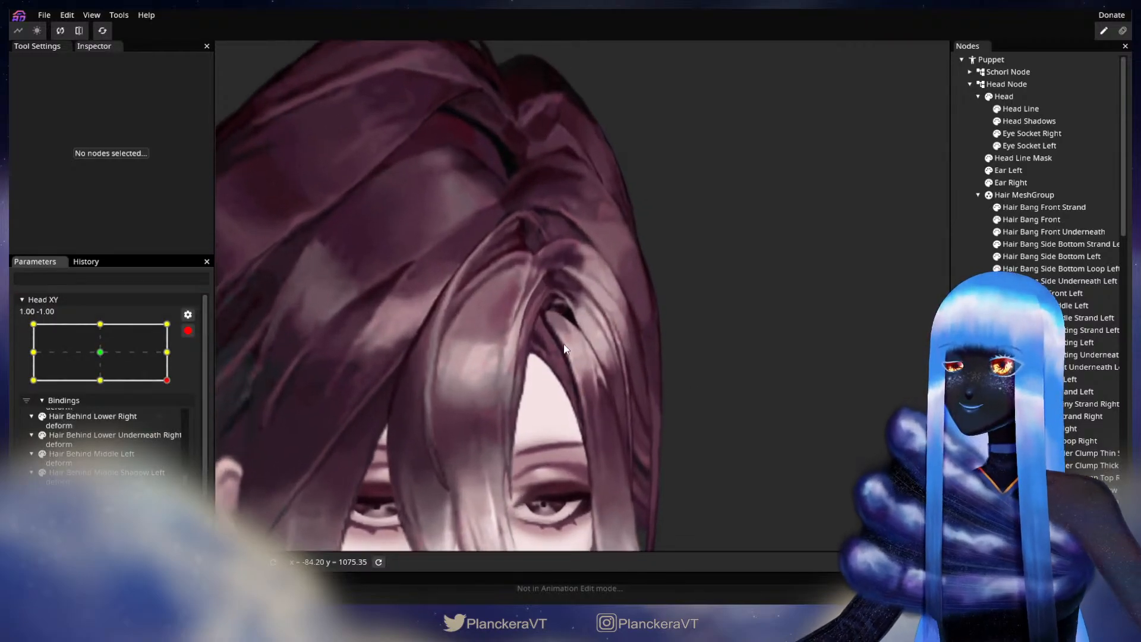
# - Reposition Hair Bang Front vertices along the inner dark edge above the forehead opening at Head XY 1.00, -1.00
pyautogui.scroll(5, 564, 349)
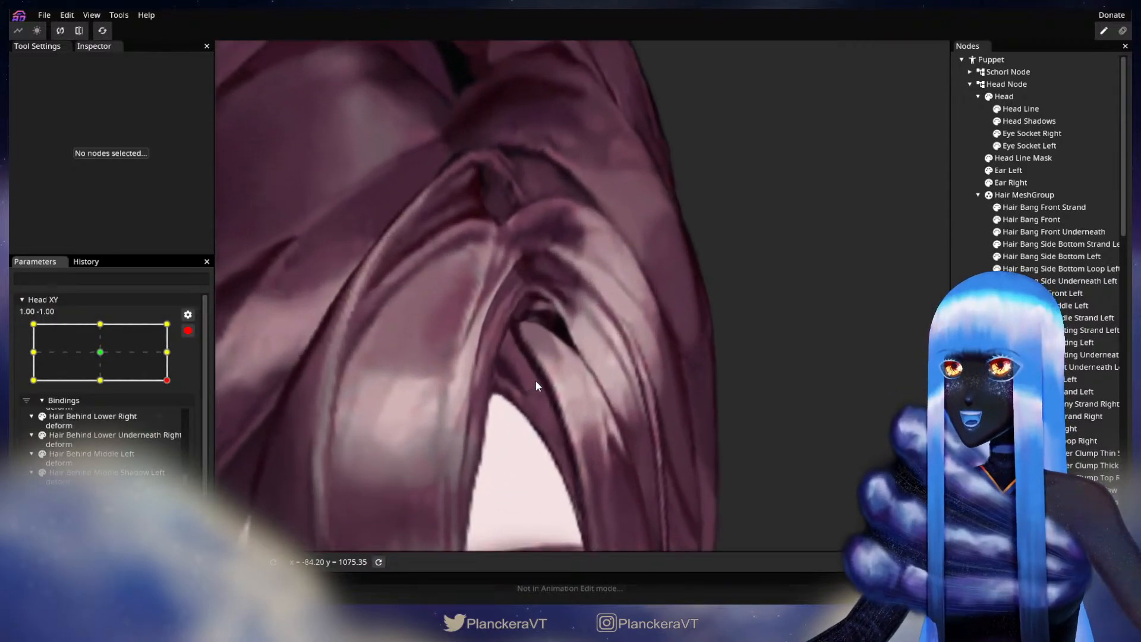
pyautogui.moveTo(600, 369); pyautogui.dragTo(682, 373)
pyautogui.scroll(4, 682, 375)
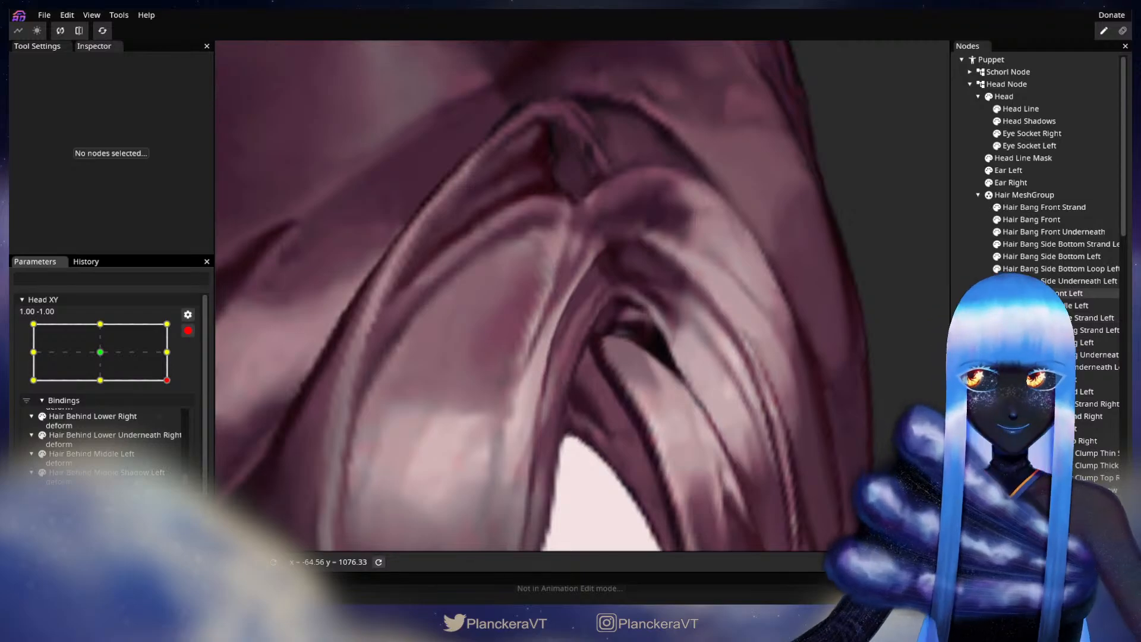
pyautogui.click(1043, 219)
pyautogui.click(557, 366)
pyautogui.moveTo(557, 365); pyautogui.dragTo(569, 342)
pyautogui.click(575, 322)
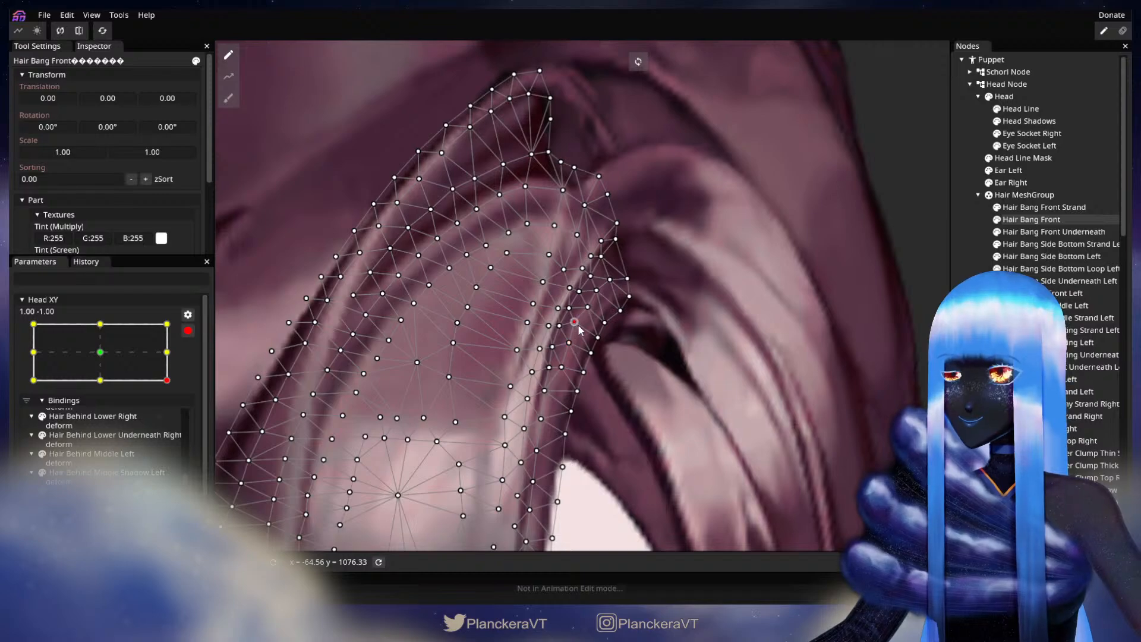
pyautogui.click(598, 291)
pyautogui.moveTo(606, 296)
pyautogui.mouseDown()
pyautogui.moveTo(597, 274)
pyautogui.moveTo(602, 287)
pyautogui.moveTo(584, 294)
pyautogui.moveTo(551, 375)
pyautogui.mouseUp()
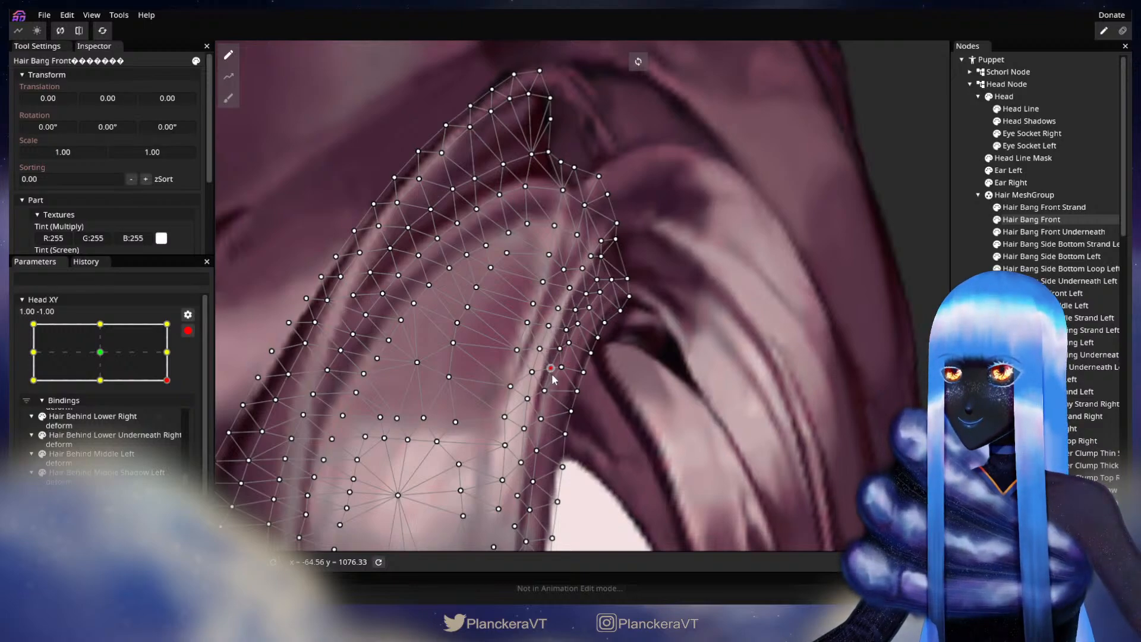
# - Adjust the upper Hair Bang Front vertices on the outer side of the light streak and leave the mesh deformation
pyautogui.moveTo(554, 331); pyautogui.dragTo(520, 225)
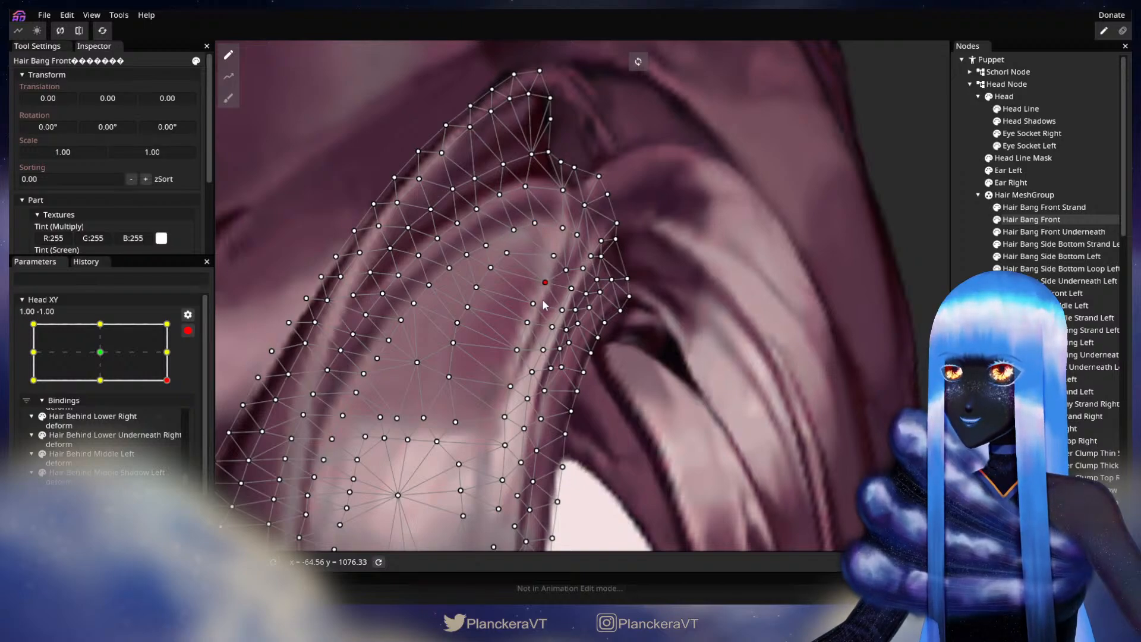
pyautogui.moveTo(540, 306); pyautogui.dragTo(523, 353)
pyautogui.press('Escape')
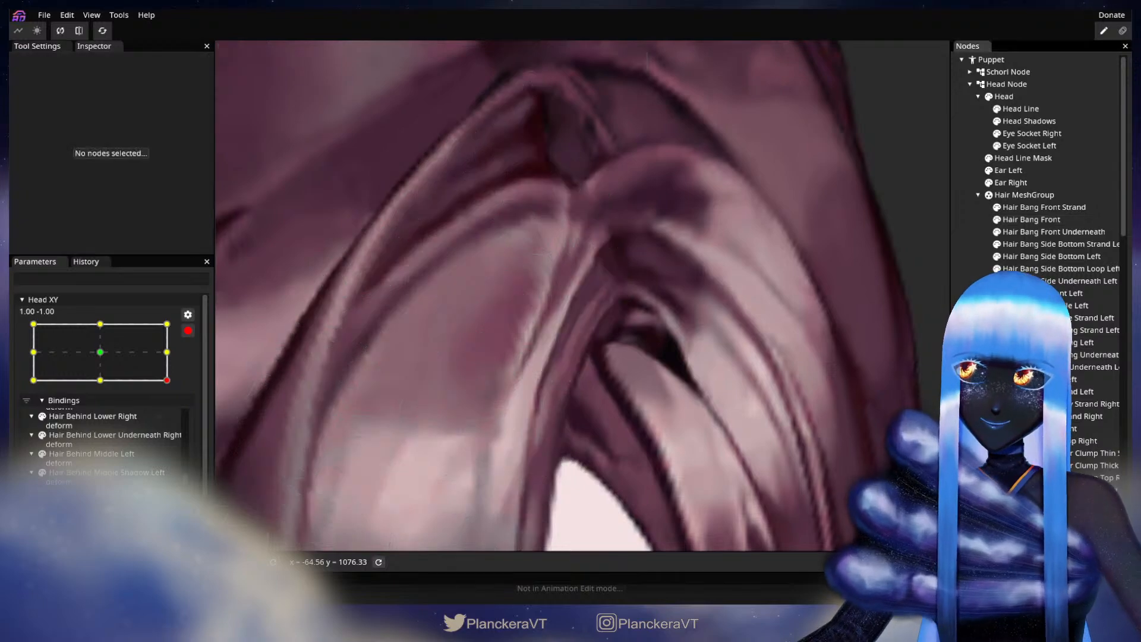
# - Disarm Head XY, move the parameter around 1.00, -1.00 to review the whole face and hair, and re-arm it
pyautogui.scroll(-4, 710, 422)
pyautogui.scroll(-6, 725, 430)
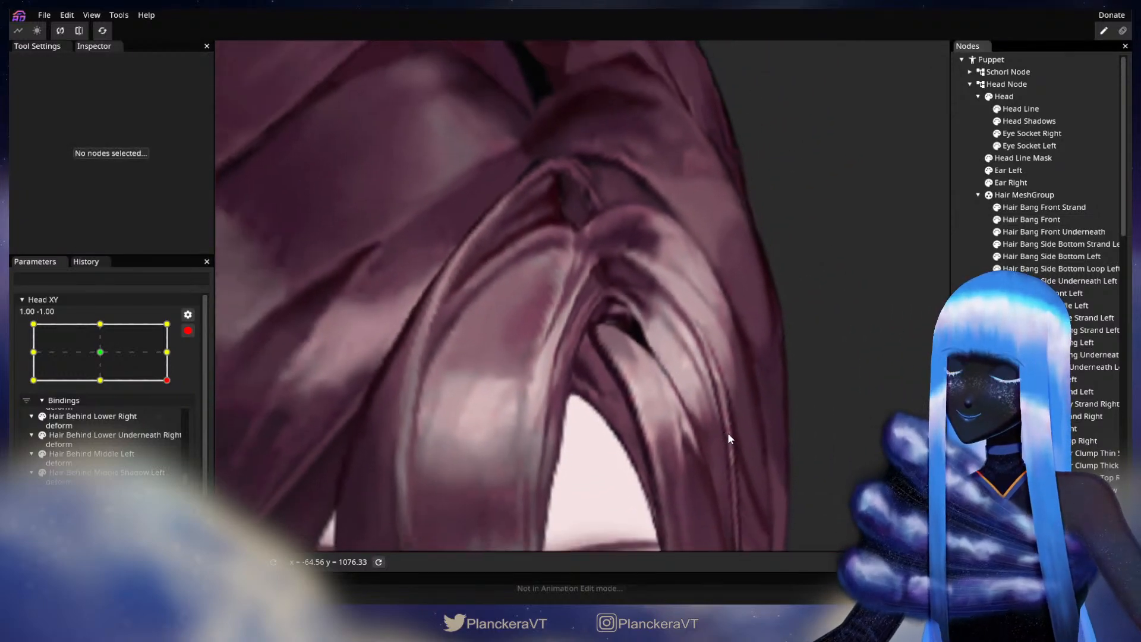
pyautogui.scroll(-3, 743, 428)
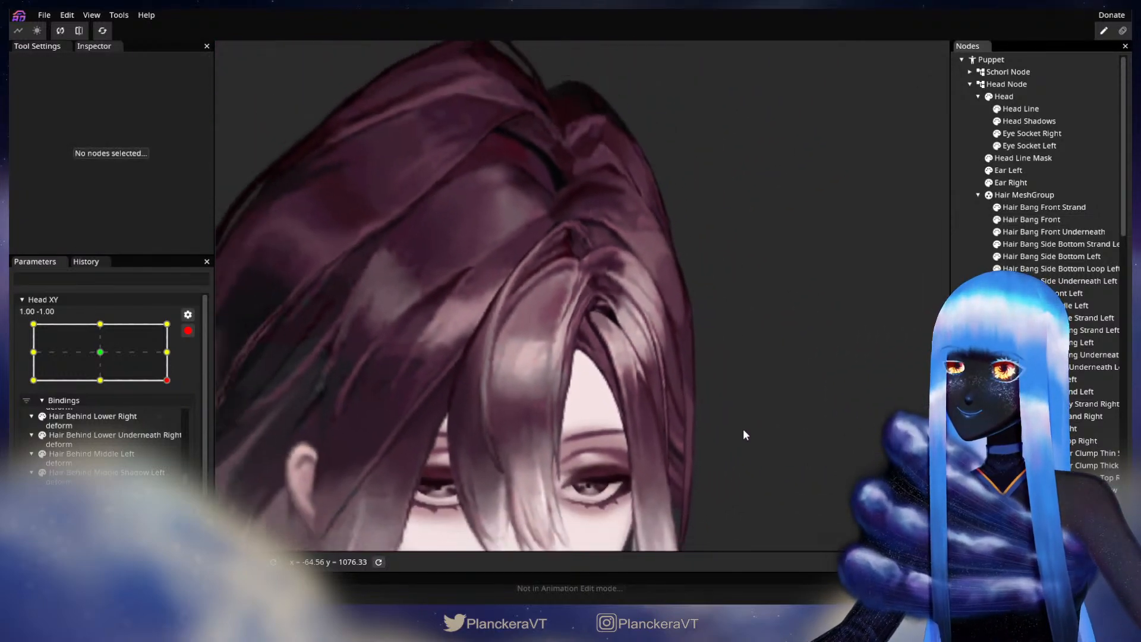
pyautogui.moveTo(729, 429); pyautogui.dragTo(667, 326)
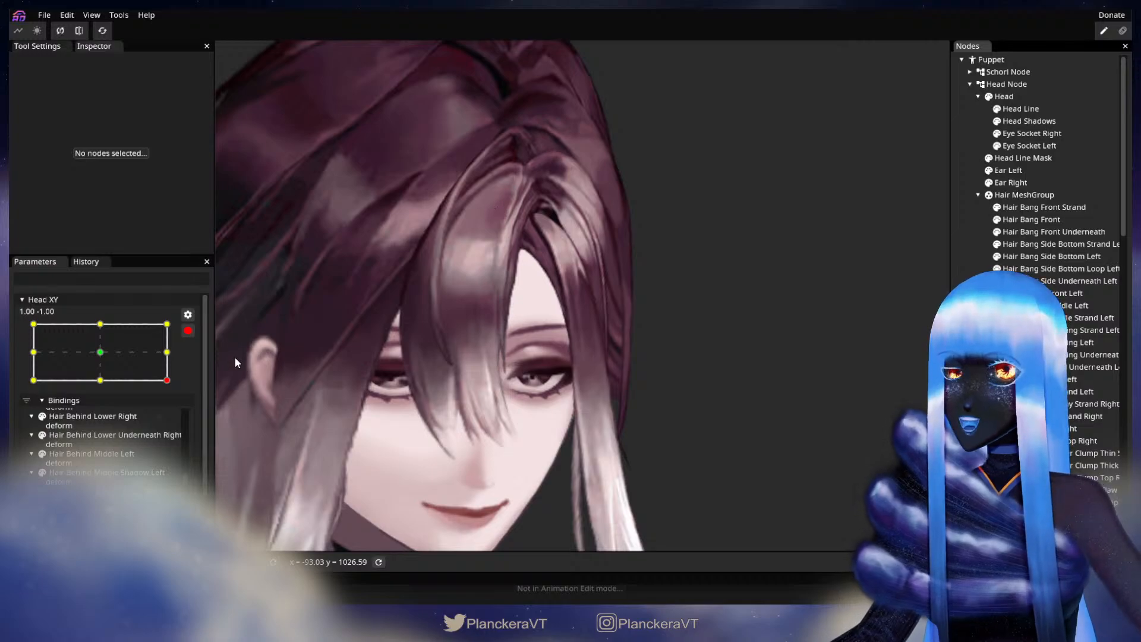
pyautogui.click(188, 330)
pyautogui.moveTo(174, 414); pyautogui.dragTo(199, 417)
pyautogui.click(196, 365)
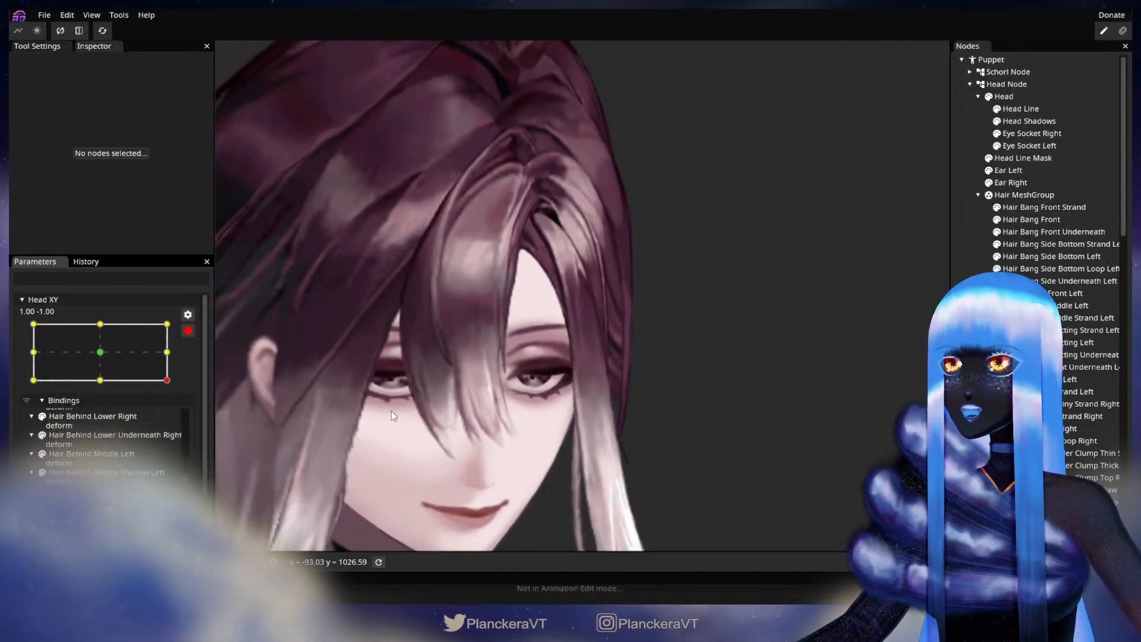
# - Select Hair Bang Front and nudge the vertices bordering the dark area beside the upper light streak
pyautogui.scroll(8, 409, 383)
pyautogui.scroll(6, 633, 486)
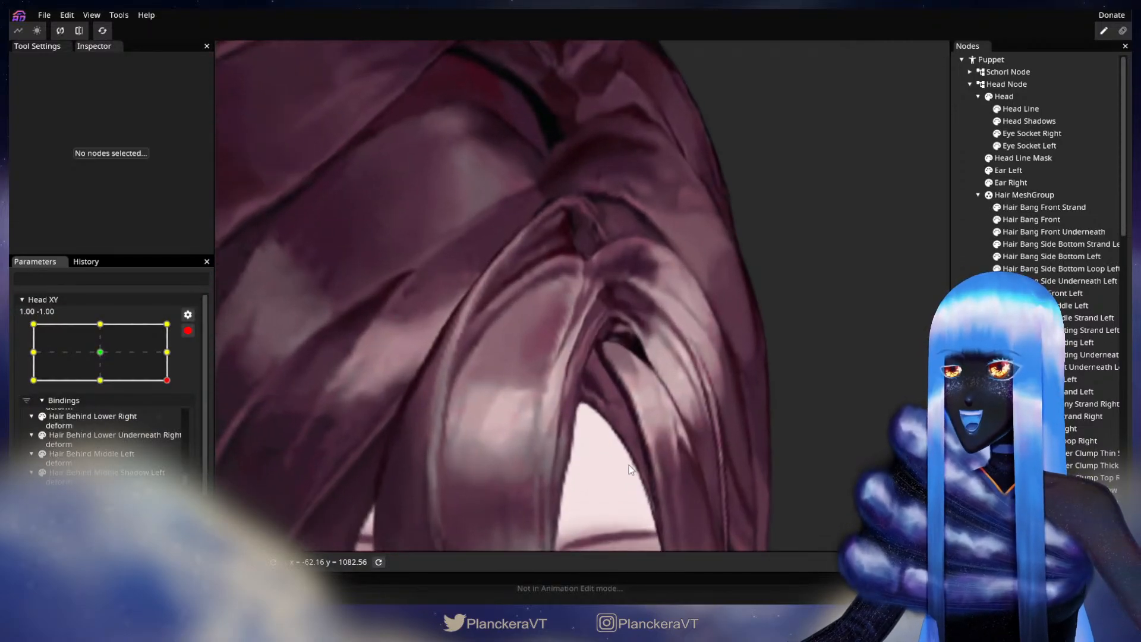
pyautogui.click(1033, 219)
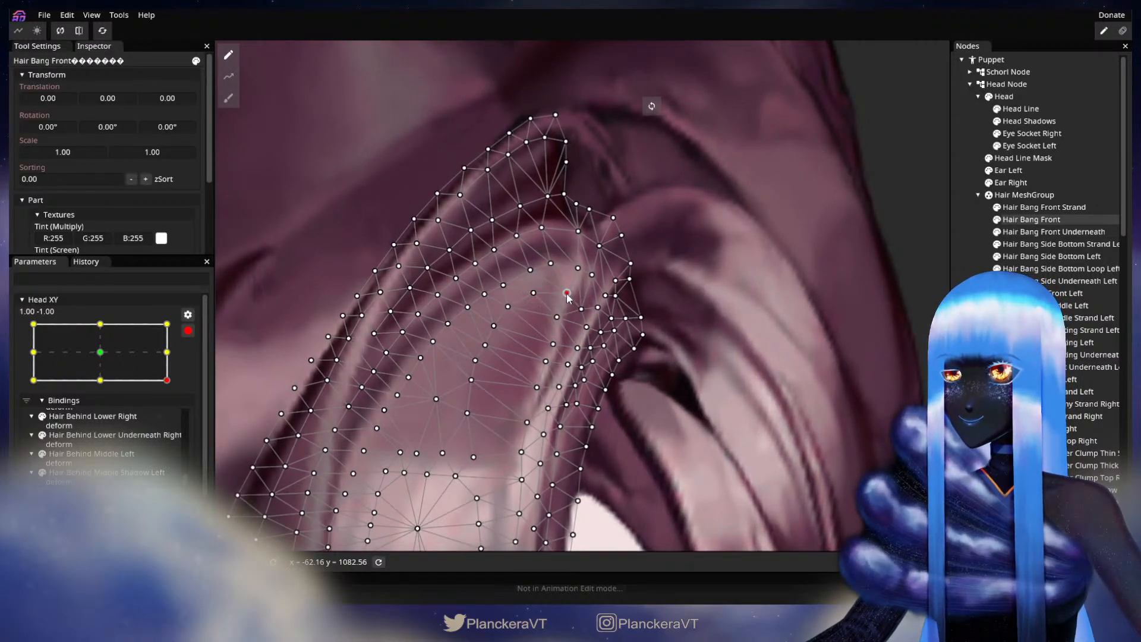
pyautogui.click(550, 343)
pyautogui.click(543, 361)
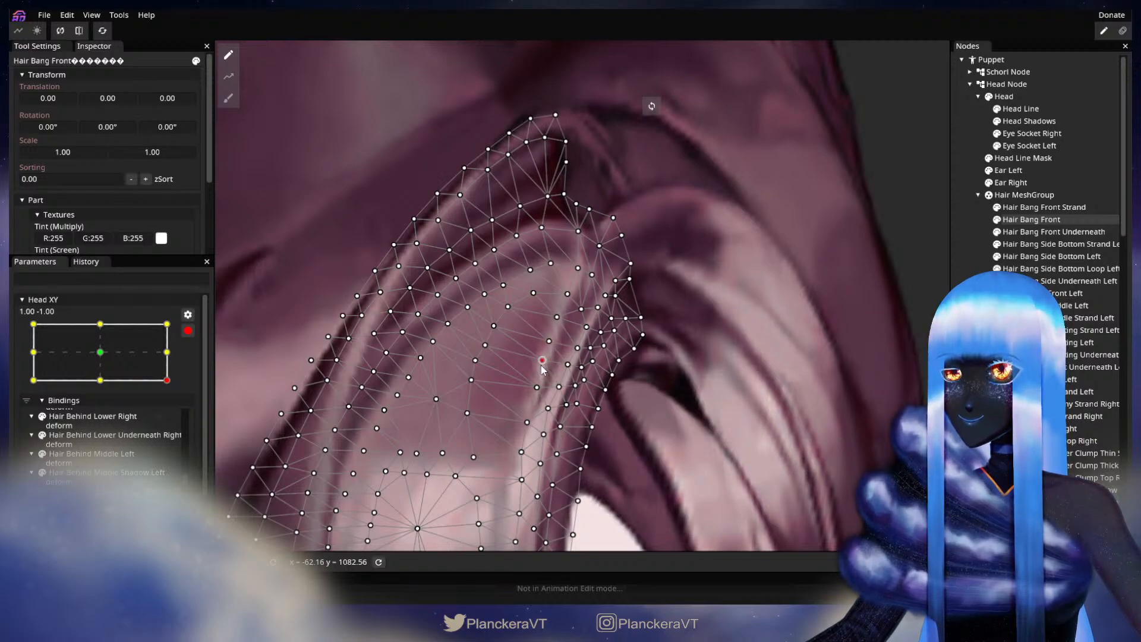
pyautogui.click(534, 386)
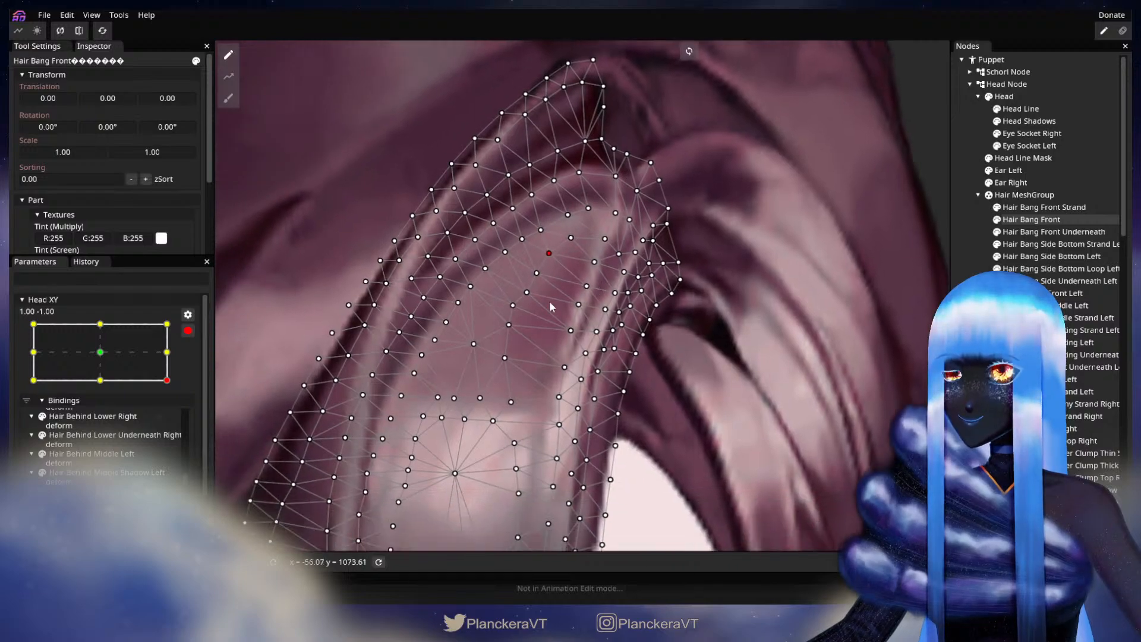
# - Reposition the Hair Bang Front vertices along the edge of the dark area above the highlight and leave the mesh deformation
pyautogui.click(512, 305)
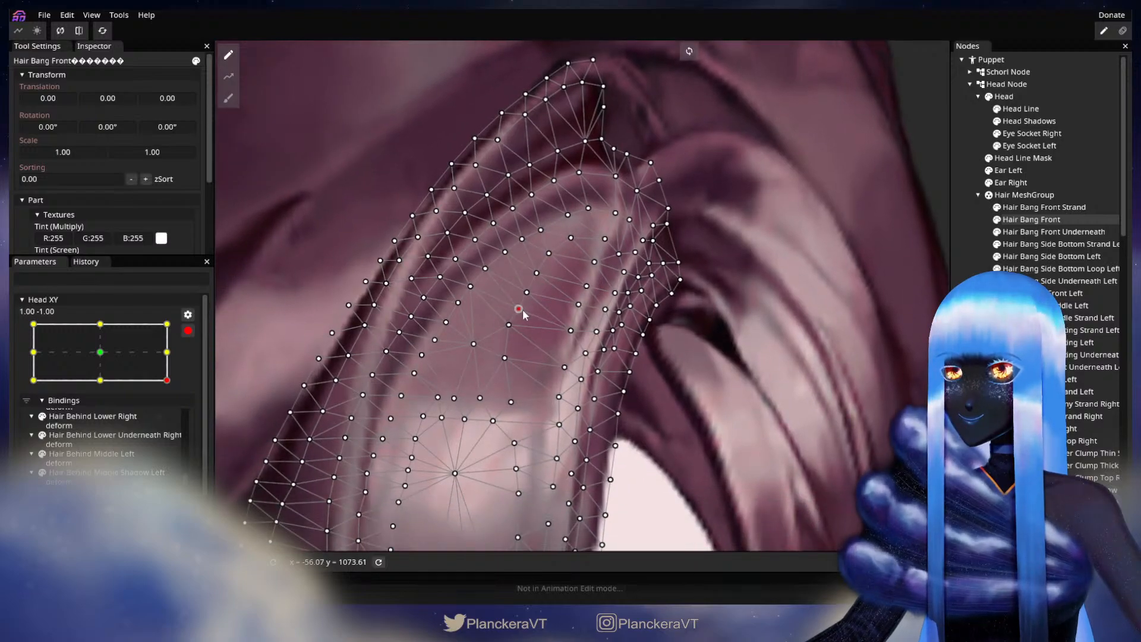
pyautogui.click(510, 326)
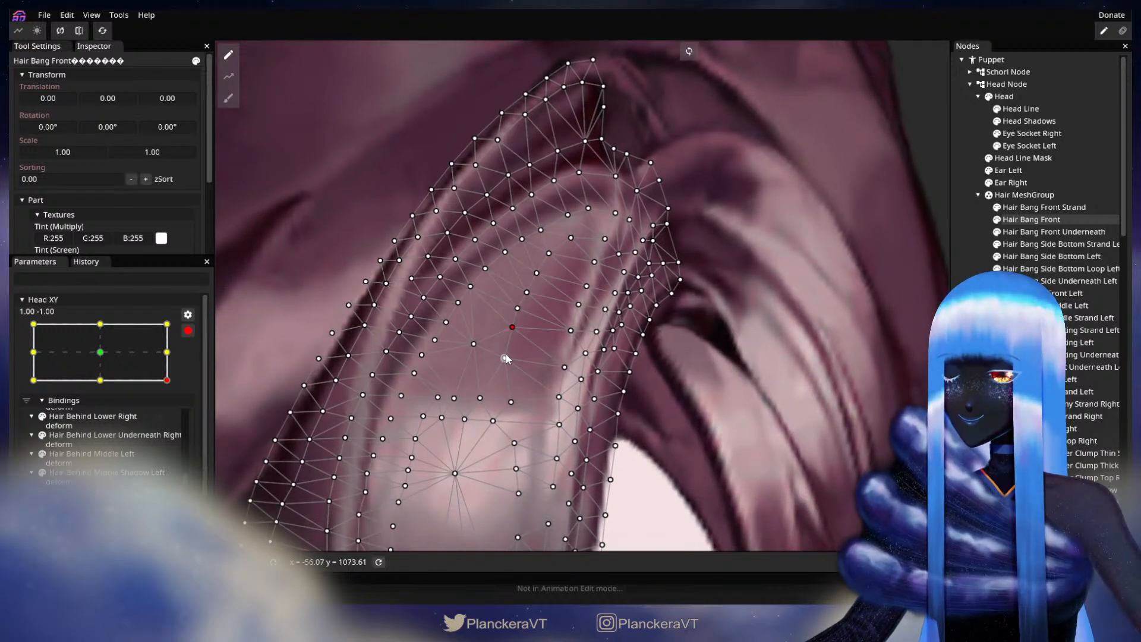
pyautogui.moveTo(548, 390); pyautogui.dragTo(575, 308)
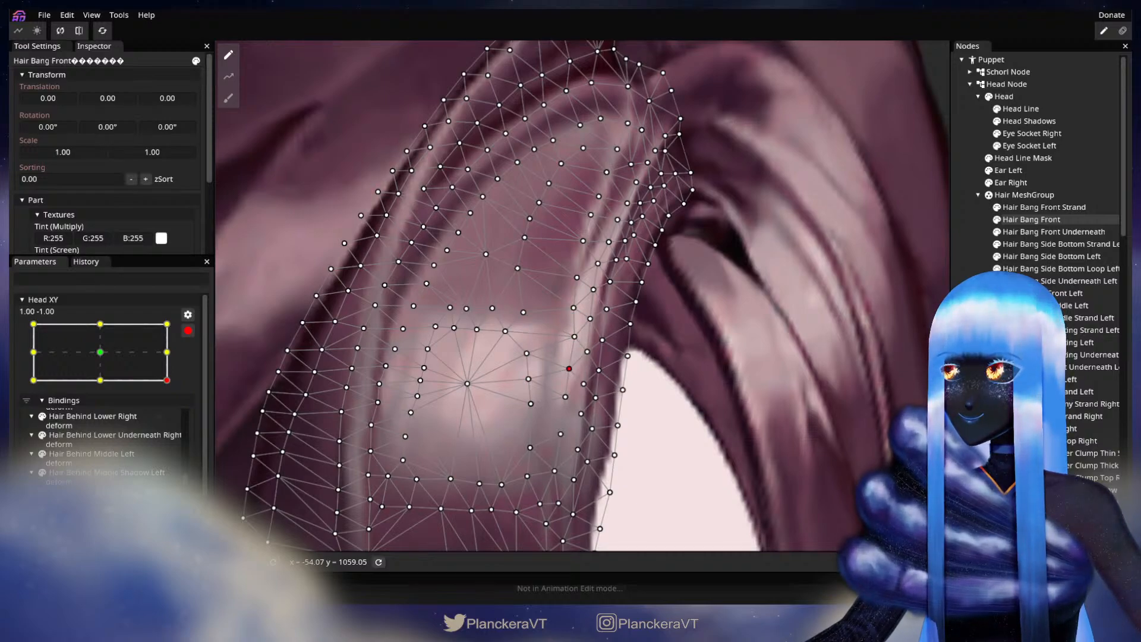
pyautogui.click(769, 397)
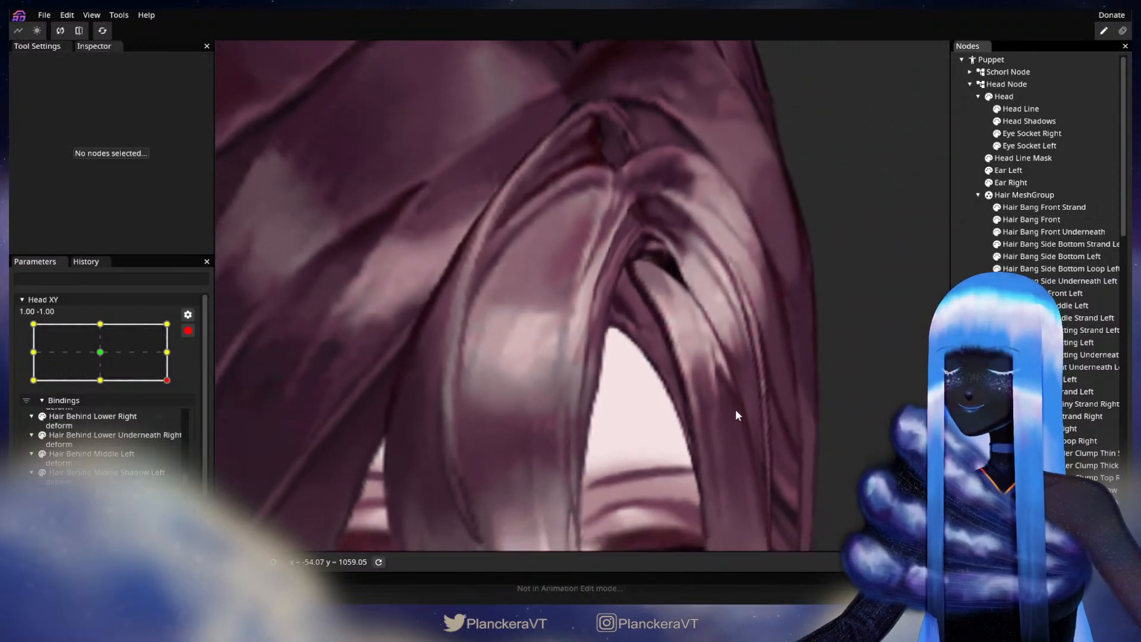
# - Disarm Head XY, move the parameter around 1.00, -1.00 to review the bangs against the face, and re-arm it
pyautogui.scroll(-6, 738, 412)
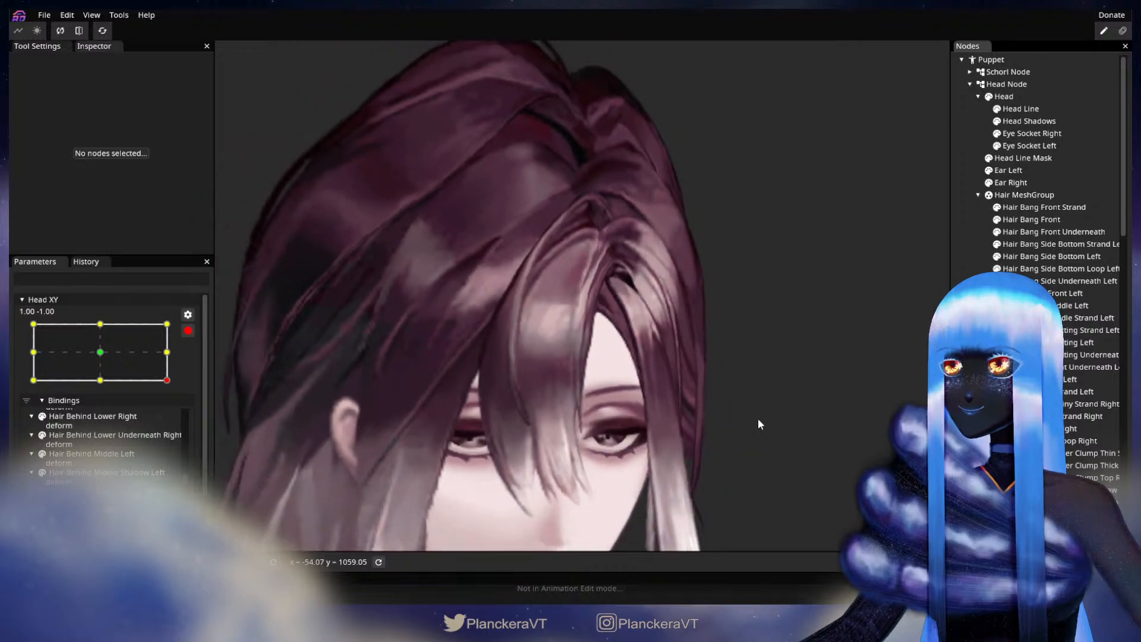
pyautogui.moveTo(757, 418); pyautogui.dragTo(678, 370)
pyautogui.click(188, 331)
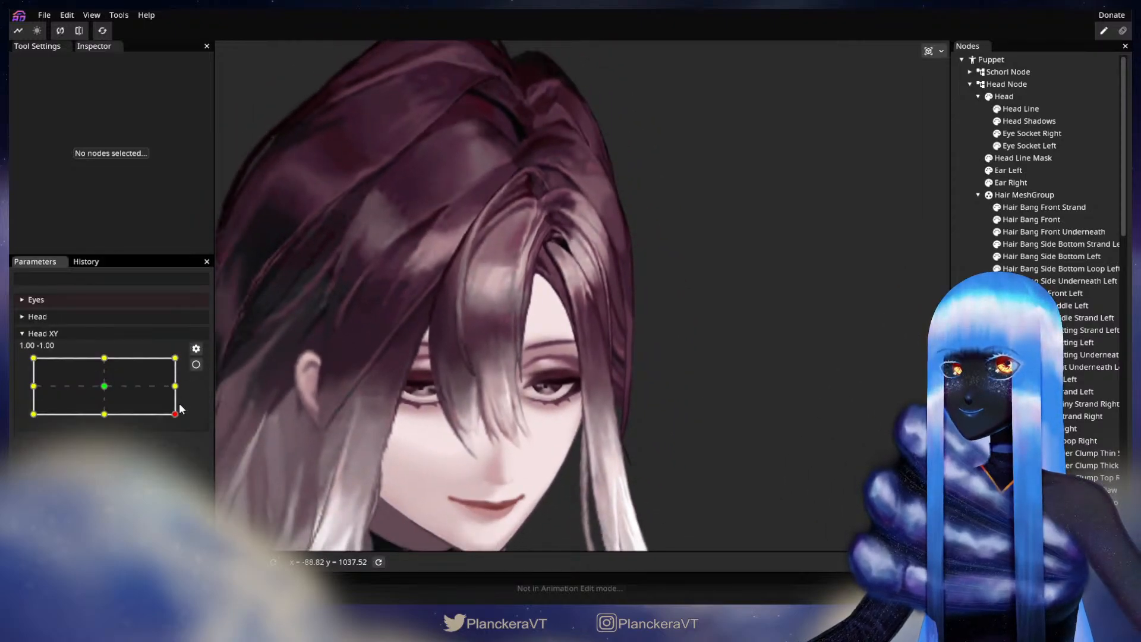
pyautogui.moveTo(177, 417); pyautogui.dragTo(200, 421)
pyautogui.click(196, 366)
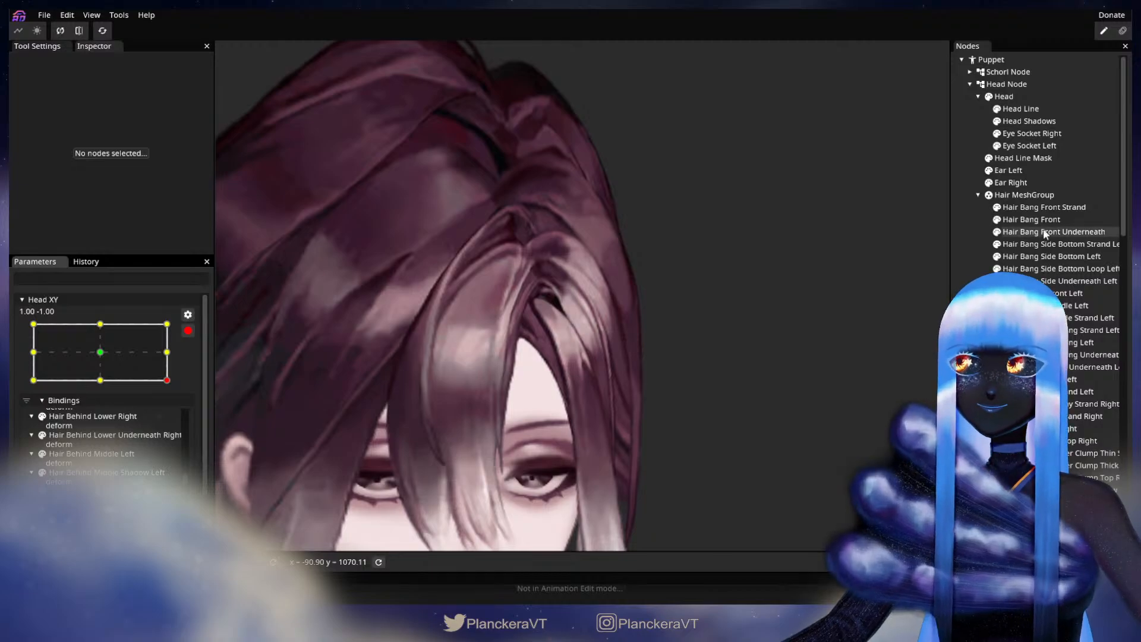
# - Switch Hair Bang Front to the Circle Brush, set its size to 13.00, and leave the mesh deformation
pyautogui.click(1010, 221)
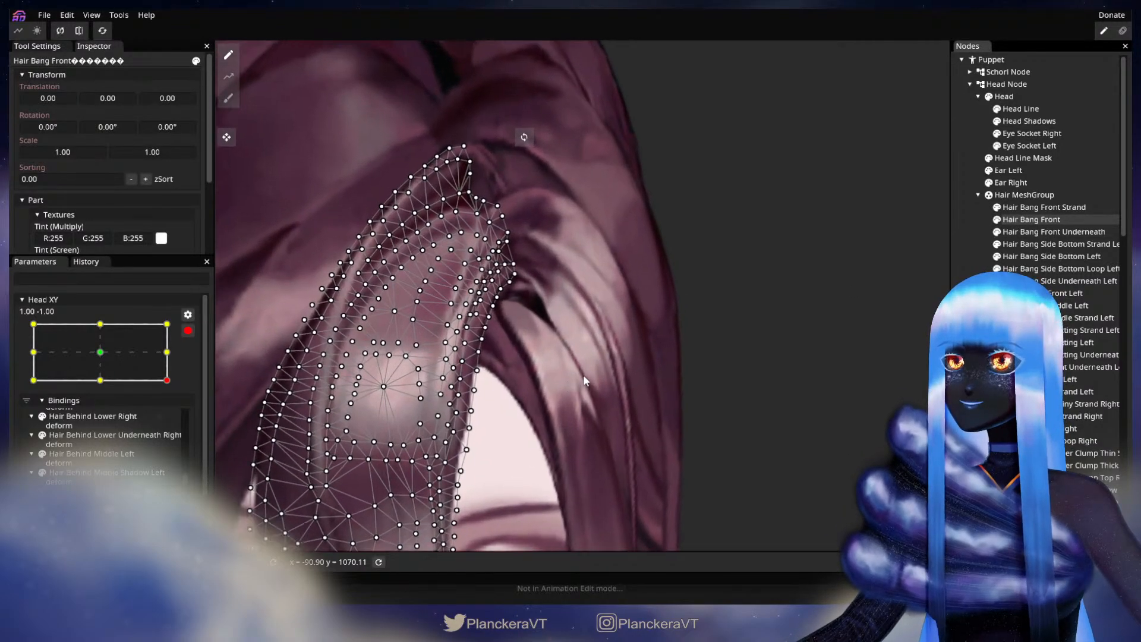
pyautogui.click(228, 97)
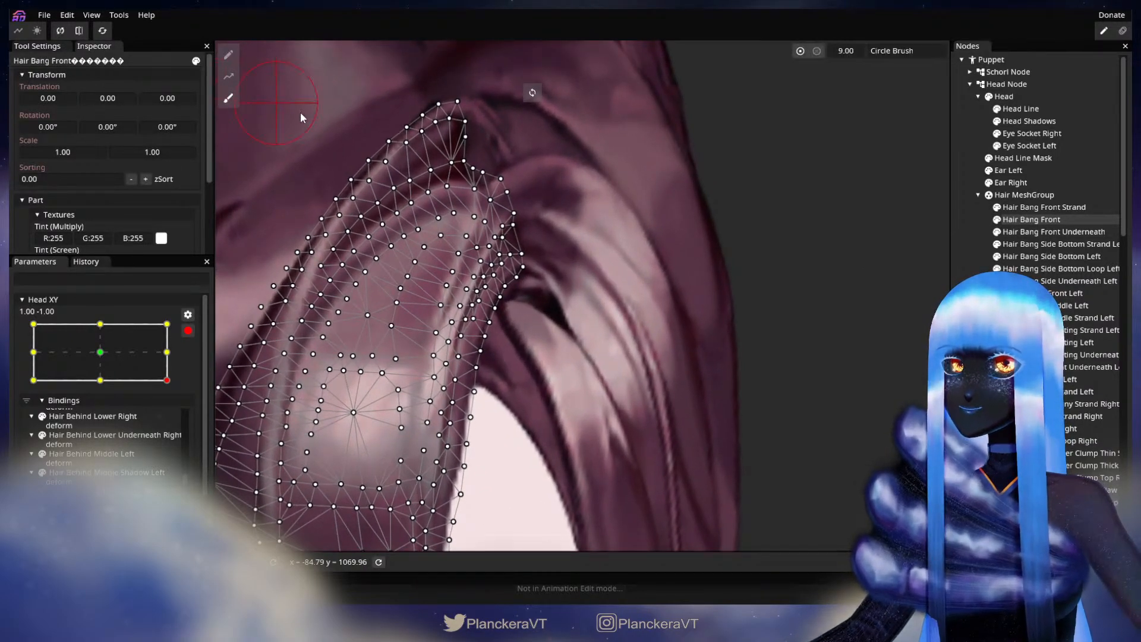
pyautogui.moveTo(785, 54); pyautogui.dragTo(786, 53)
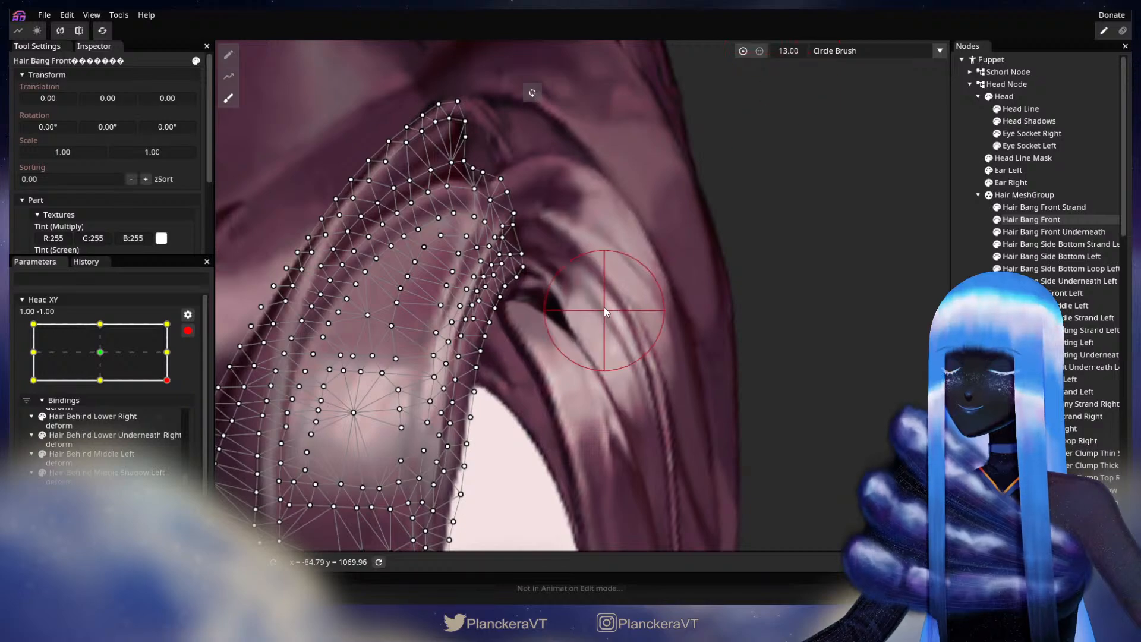
pyautogui.scroll(1, 503, 343)
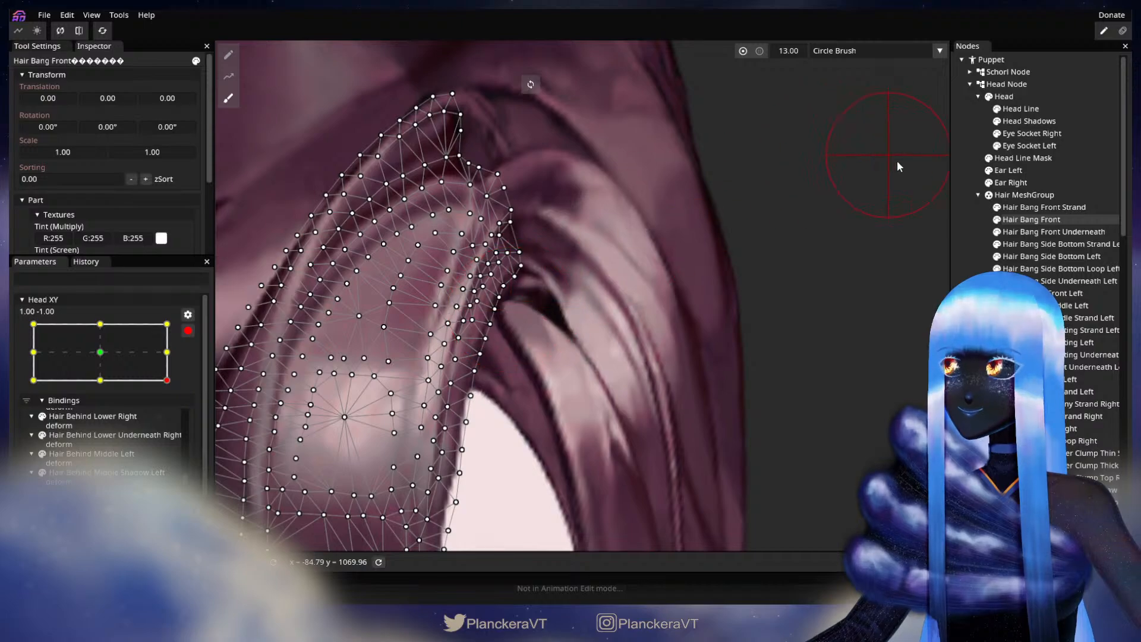
pyautogui.click(978, 261)
pyautogui.scroll(-1, 533, 352)
pyautogui.scroll(-5, 533, 354)
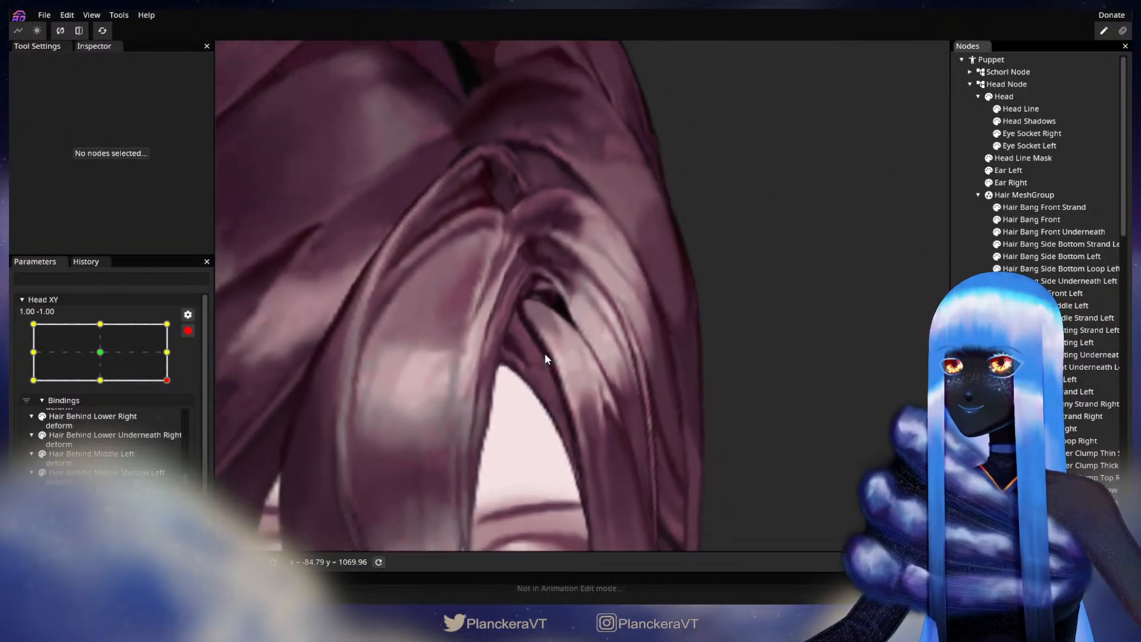
pyautogui.scroll(-3, 566, 394)
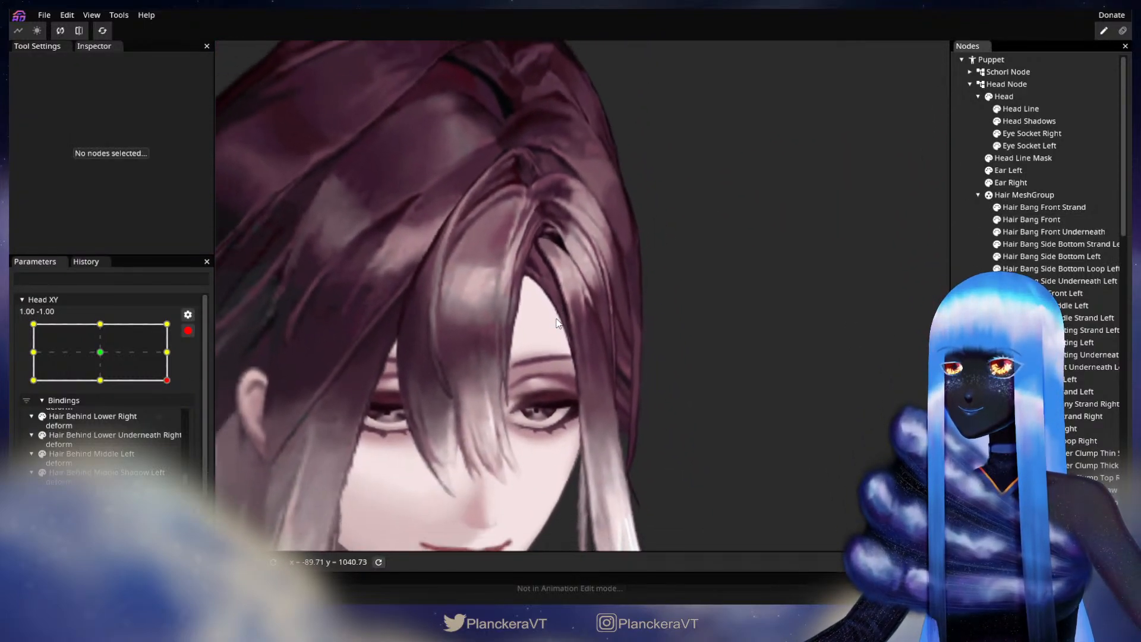
# - Save the puppet file, check the hair by moving Head XY around 1.00, -1.00, and re-arm the parameter
pyautogui.hotkey('ctrl', 's')
pyautogui.moveTo(178, 419)
pyautogui.mouseDown()
pyautogui.moveTo(180, 397)
pyautogui.moveTo(190, 416)
pyautogui.mouseUp()
pyautogui.click(196, 364)
pyautogui.scroll(3, 604, 417)
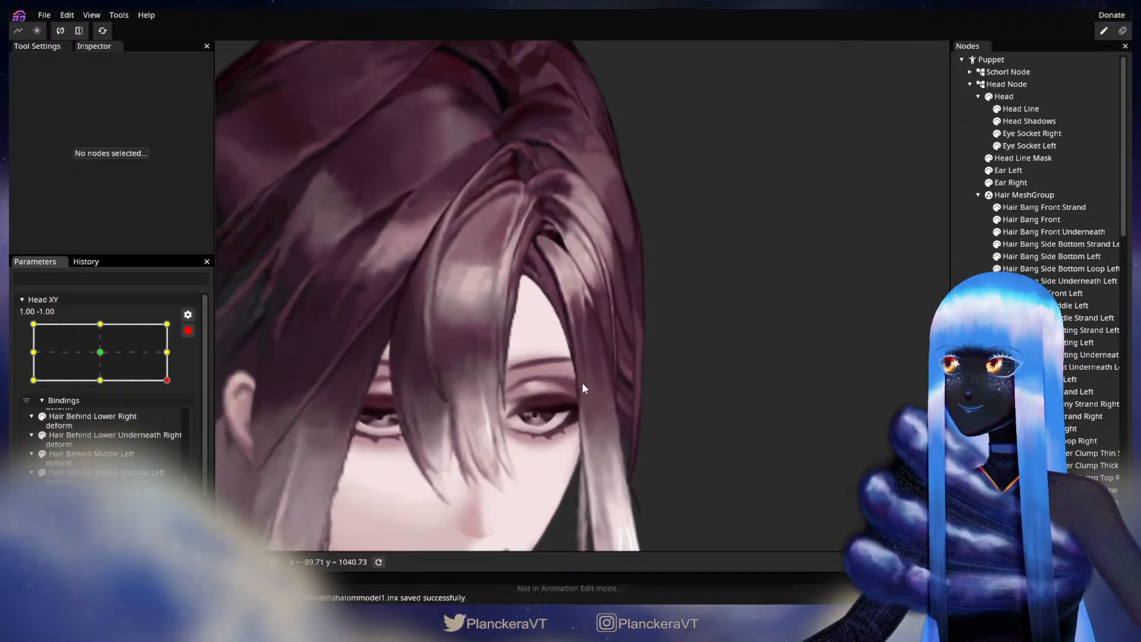
# - Push Hair Bang Front slightly along the forehead opening with a Circle Brush of size 22.00 and leave the mesh deformation
pyautogui.click(1031, 219)
pyautogui.scroll(2, 575, 371)
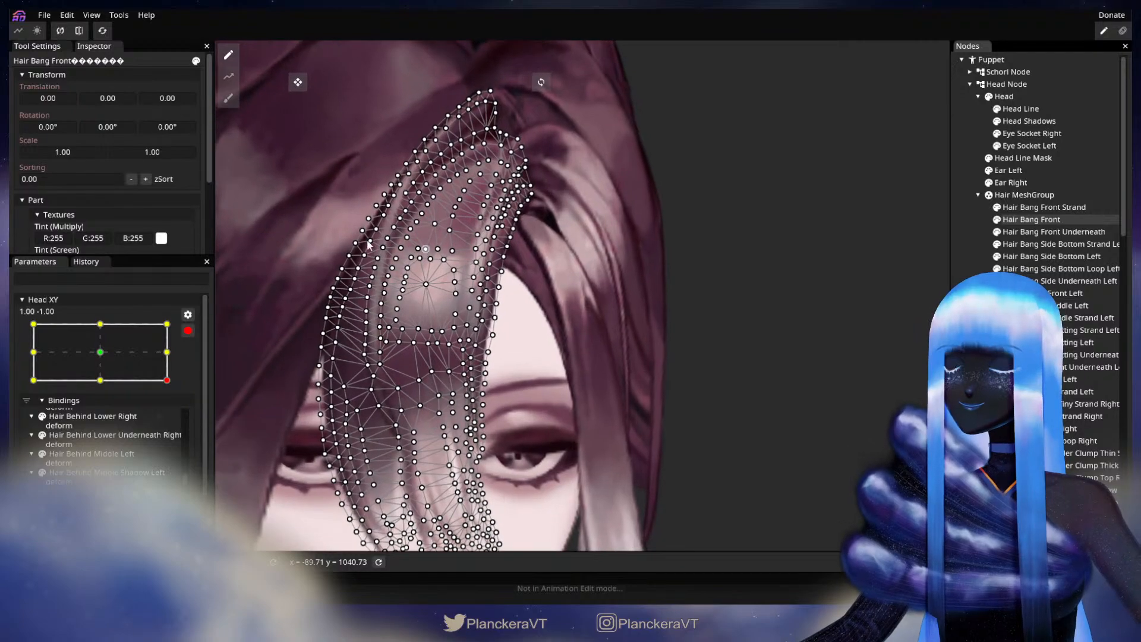
pyautogui.click(228, 99)
pyautogui.scroll(2, 522, 351)
pyautogui.moveTo(795, 51); pyautogui.dragTo(803, 51)
pyautogui.scroll(1, 585, 282)
pyautogui.moveTo(524, 306); pyautogui.dragTo(522, 305)
pyautogui.moveTo(518, 349); pyautogui.dragTo(514, 349)
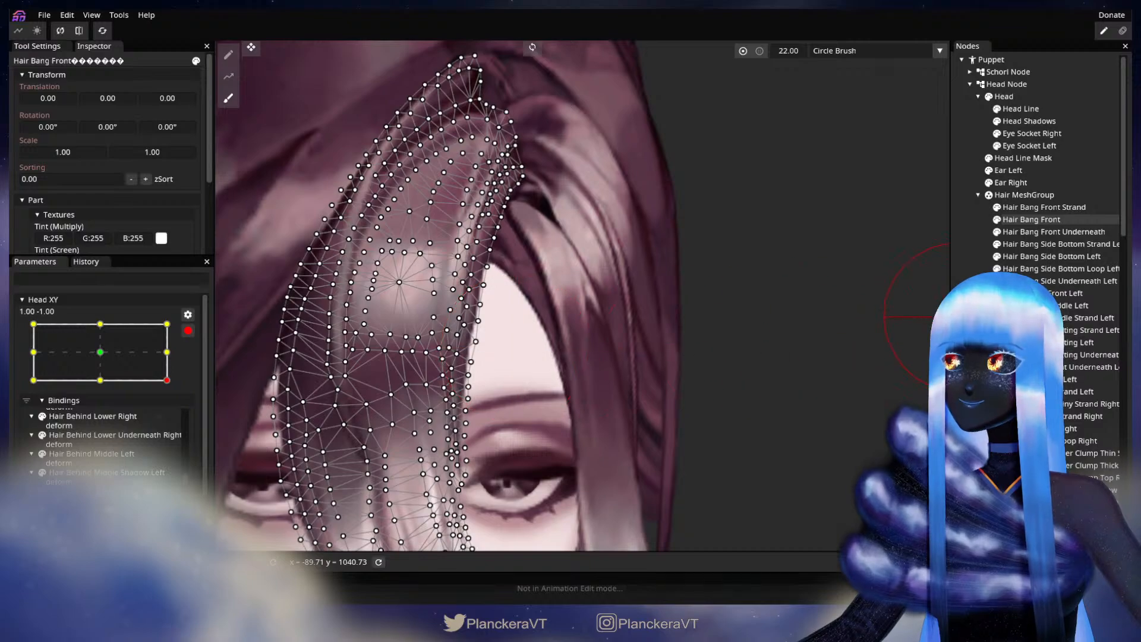
pyautogui.click(961, 316)
pyautogui.scroll(-4, 651, 369)
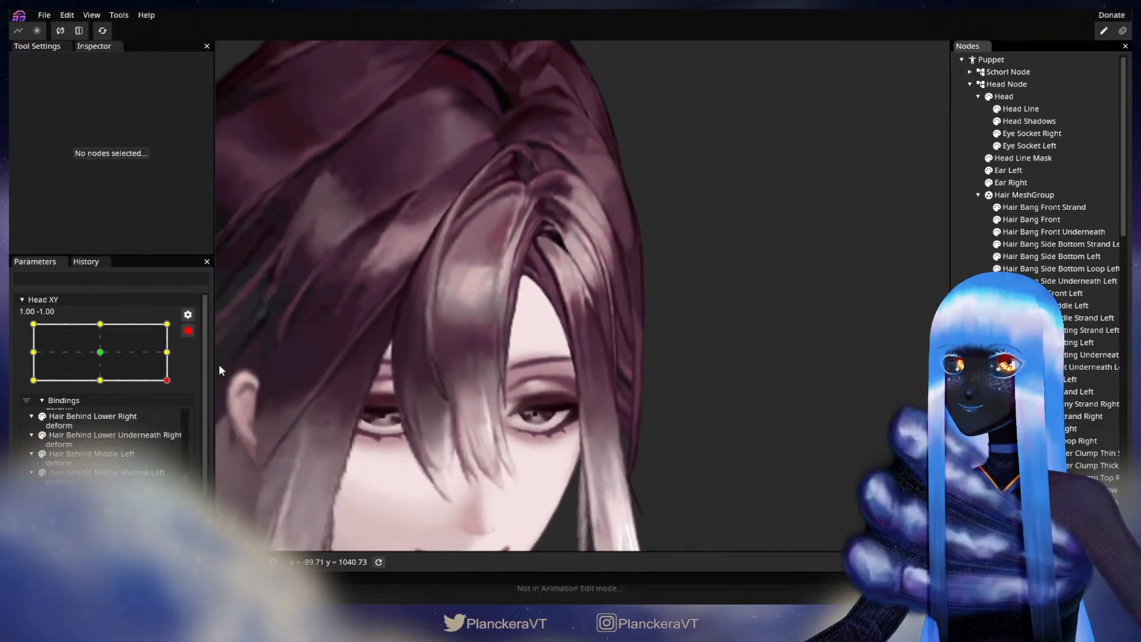
# - Review the brushed bang by moving Head XY around 1.00, -1.00, and re-arm the parameter at that keypoint
pyautogui.scroll(2, 183, 340)
pyautogui.moveTo(176, 415)
pyautogui.mouseDown()
pyautogui.moveTo(180, 389)
pyautogui.moveTo(188, 414)
pyautogui.mouseUp()
pyautogui.click(198, 364)
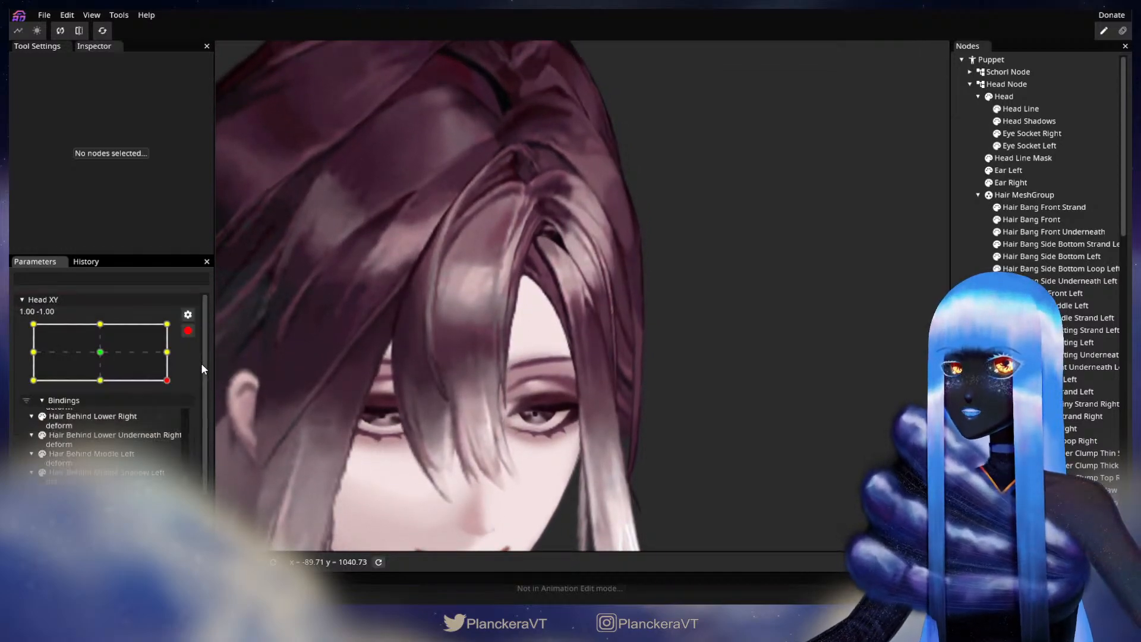
# - Select Hair Bang Front, nudge the vertices along the light streak beside the forehead opening, and leave the mesh deformation
pyautogui.scroll(4, 577, 350)
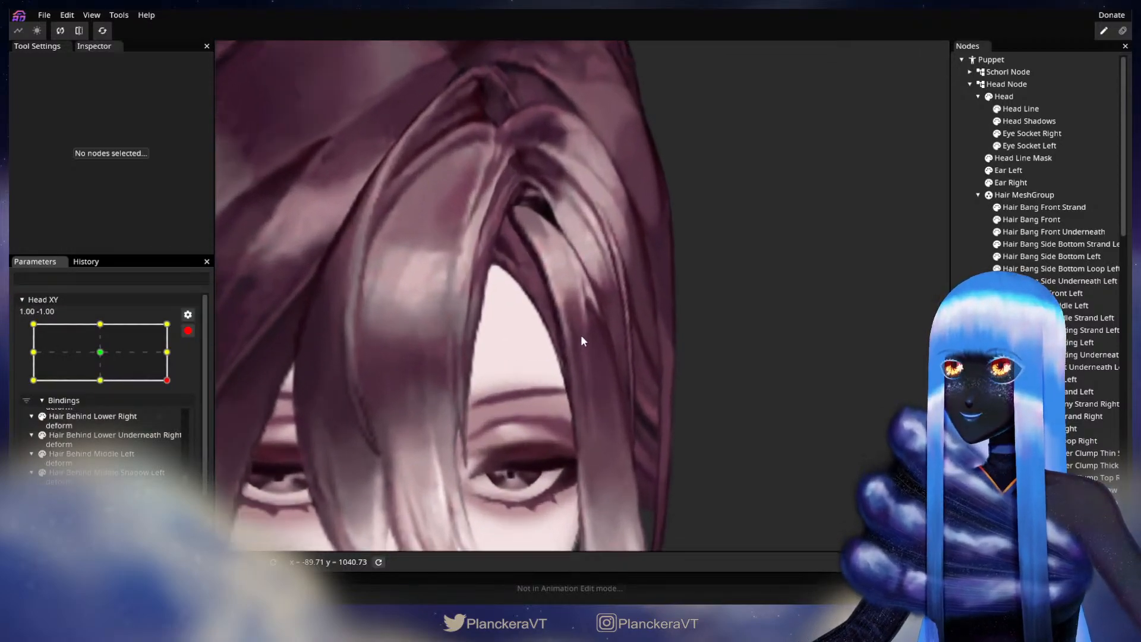
pyautogui.scroll(4, 581, 340)
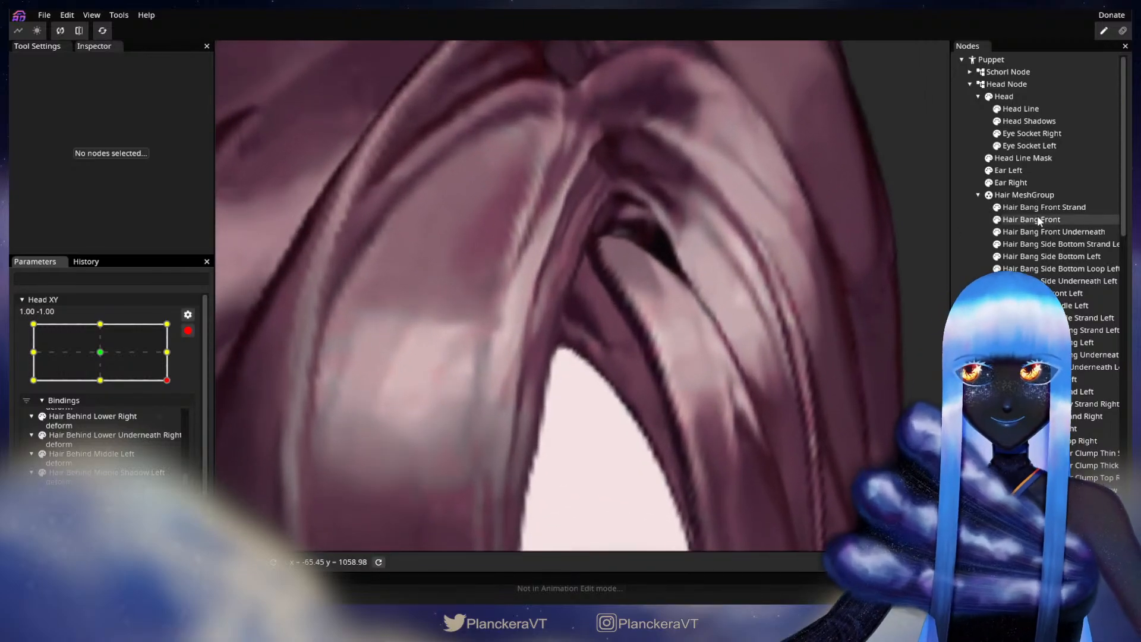
pyautogui.click(1036, 219)
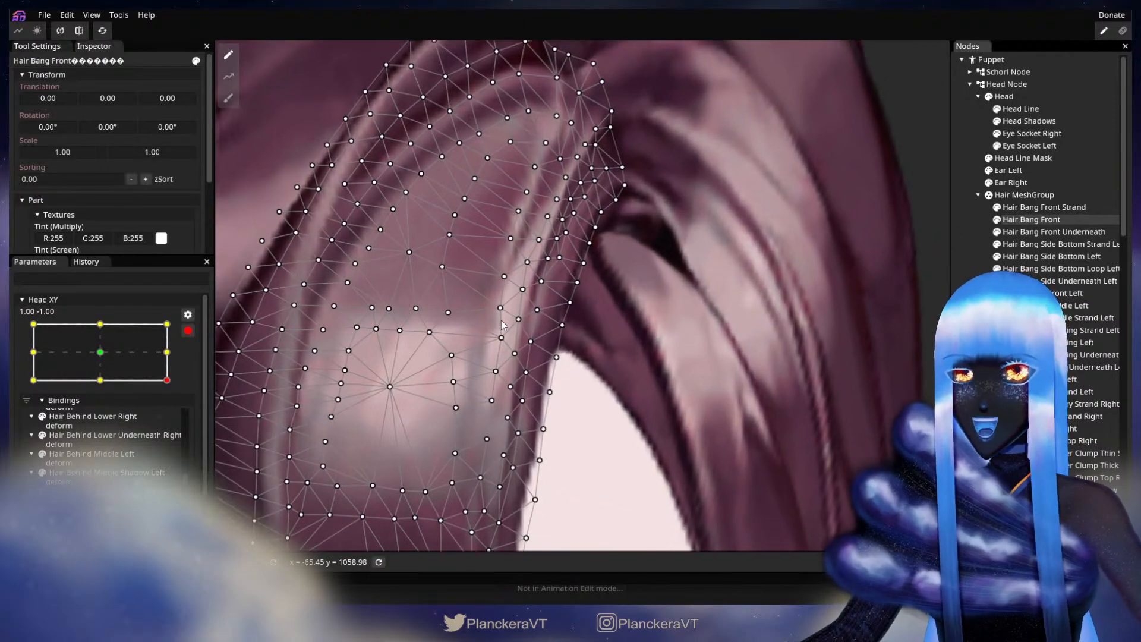
pyautogui.moveTo(518, 325); pyautogui.dragTo(521, 327)
pyautogui.click(510, 358)
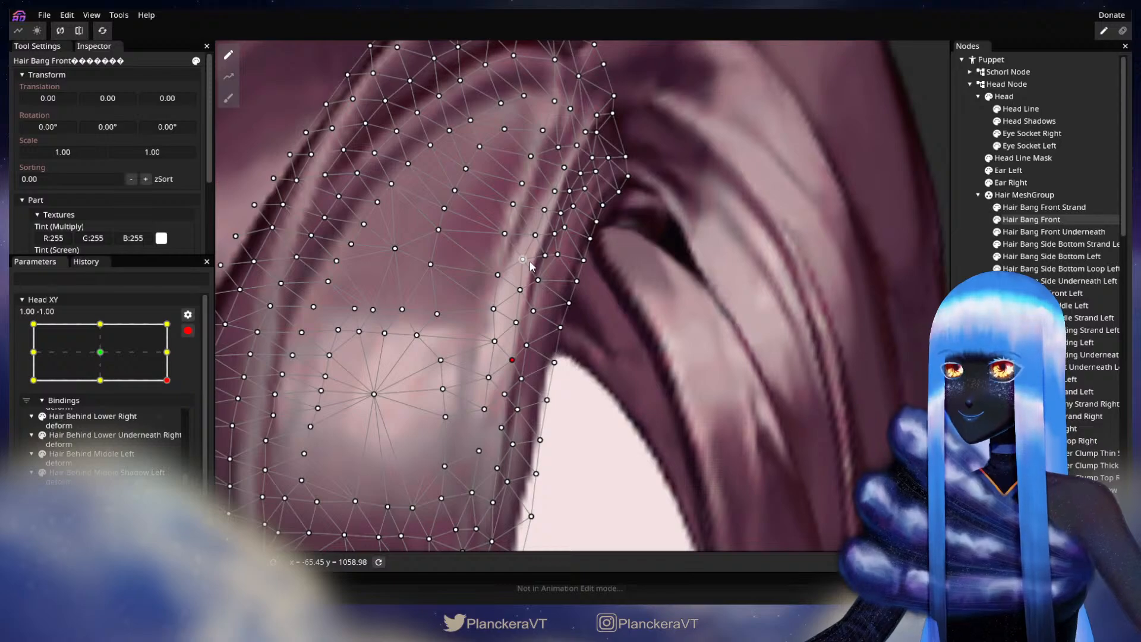
pyautogui.click(543, 238)
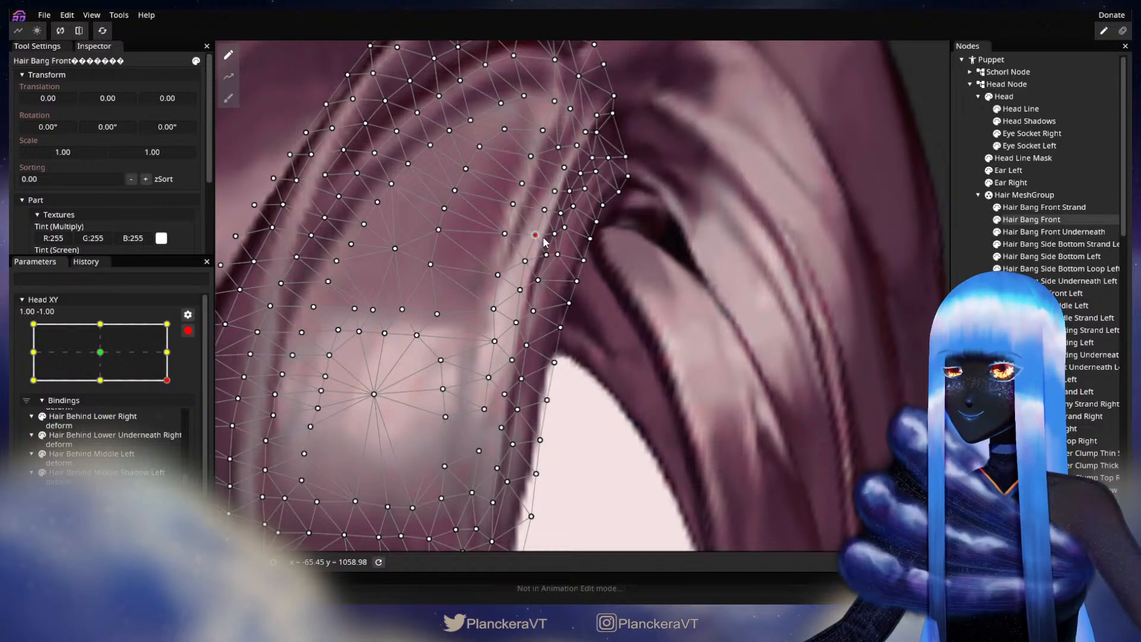
pyautogui.press('Escape')
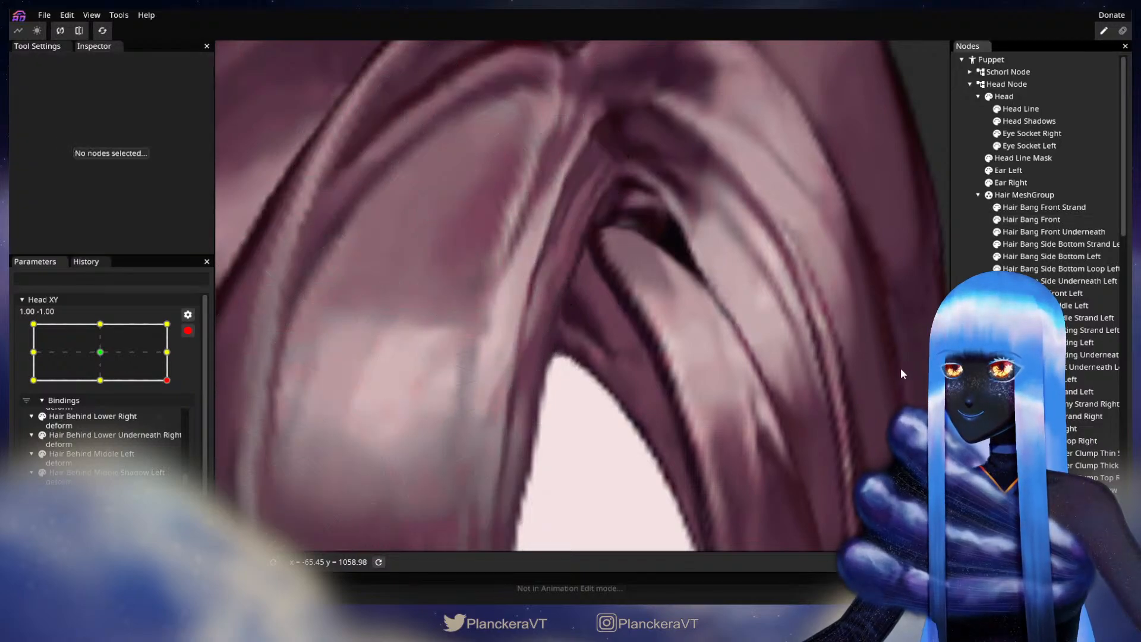
pyautogui.scroll(-5, 754, 404)
pyautogui.scroll(-4, 758, 403)
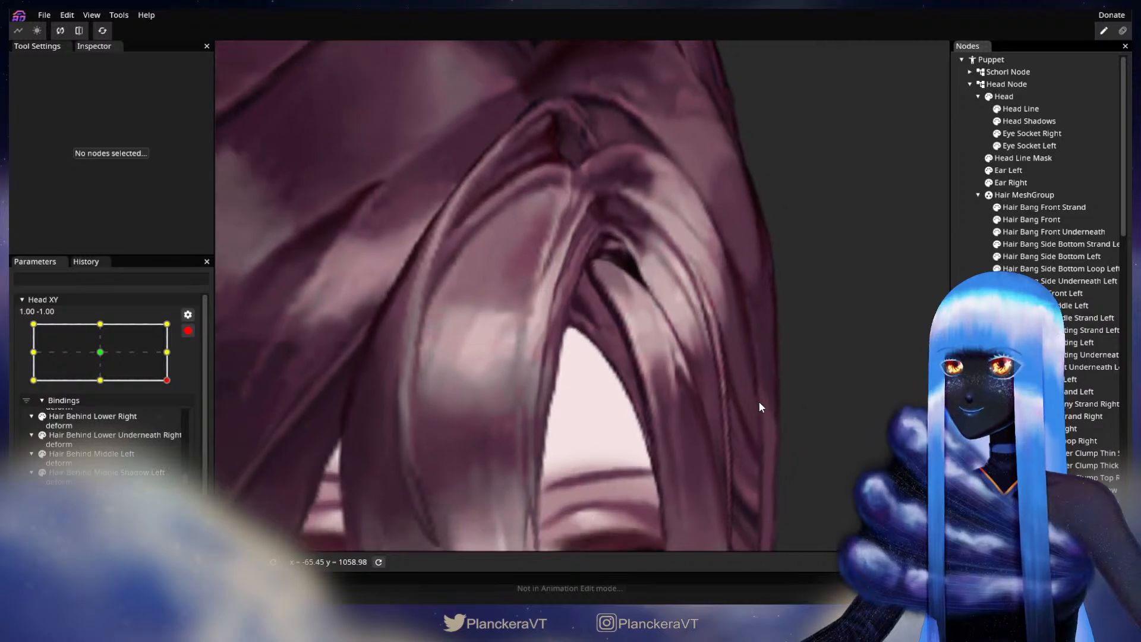
pyautogui.scroll(-2, 285, 360)
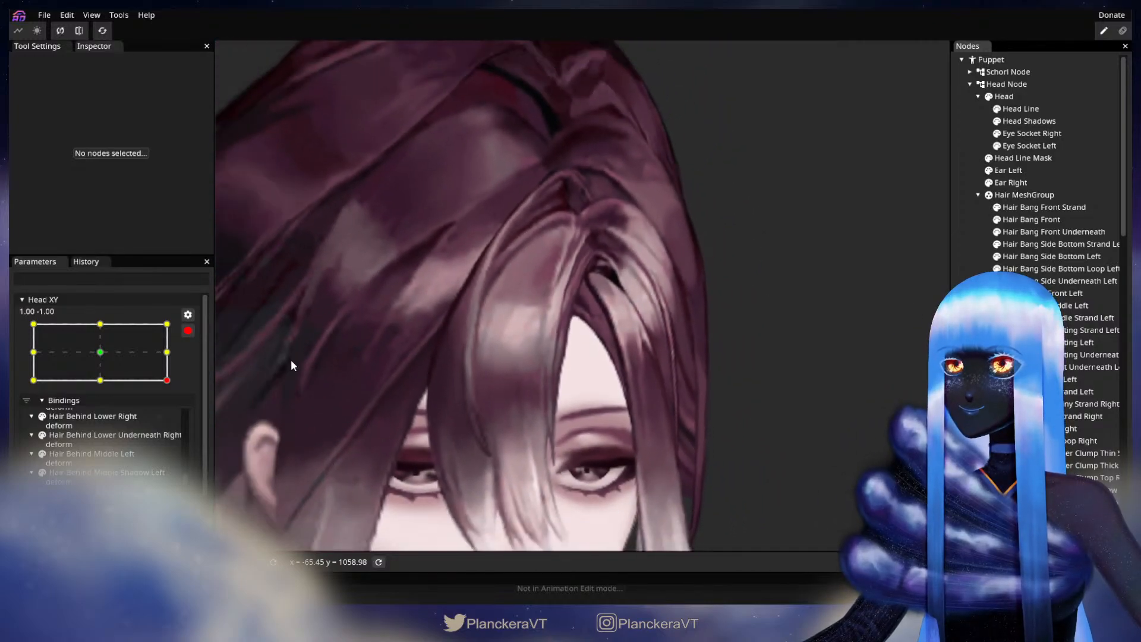
# - Disarm Head XY, move it around 1.00, -1.00 to check the adjusted light streak, and re-arm it
pyautogui.click(188, 330)
pyautogui.moveTo(175, 413)
pyautogui.mouseDown()
pyautogui.moveTo(179, 380)
pyautogui.moveTo(192, 416)
pyautogui.mouseUp()
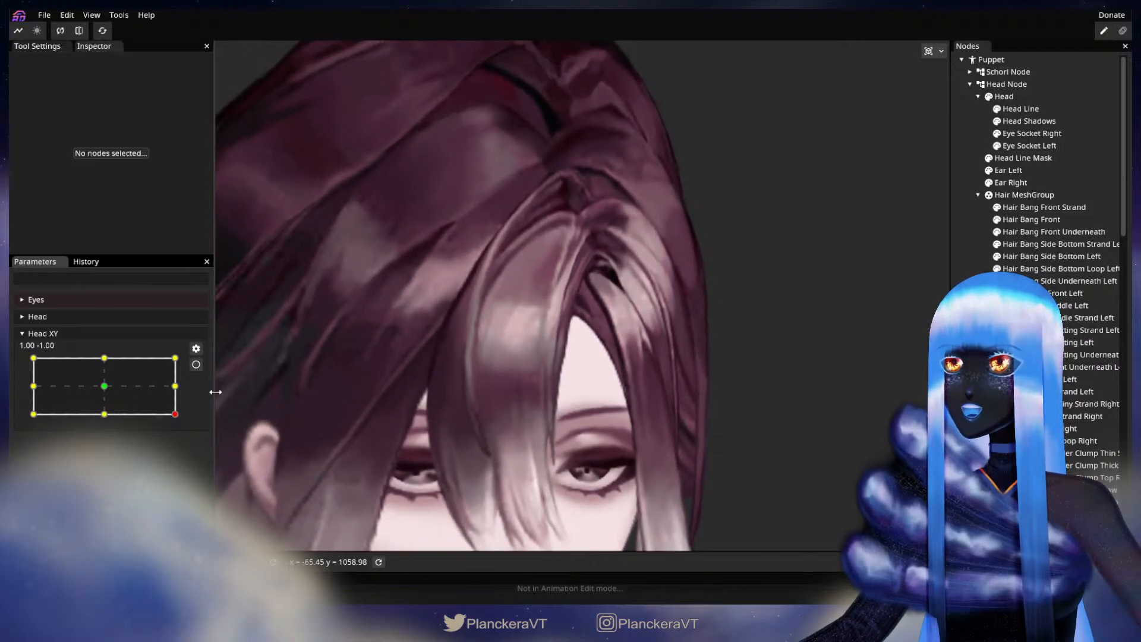
pyautogui.scroll(3, 679, 383)
pyautogui.click(197, 363)
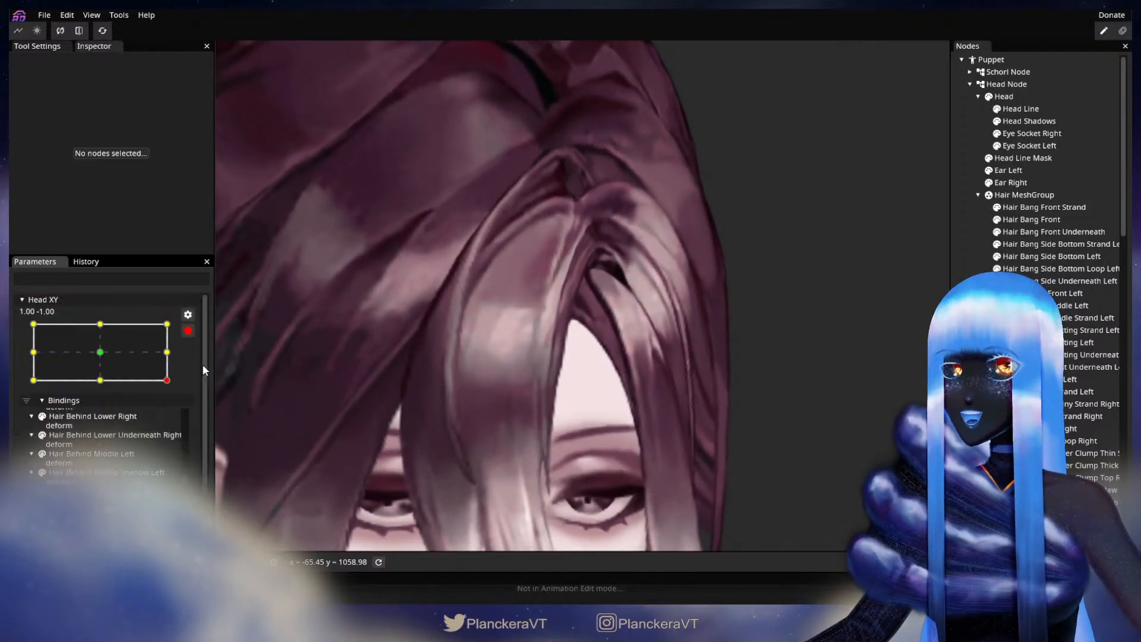
# - Select Hair Bang Front and nudge the vertices at the upper end of the light streak, just above the forehead opening
pyautogui.scroll(2, 594, 350)
pyautogui.scroll(4, 600, 350)
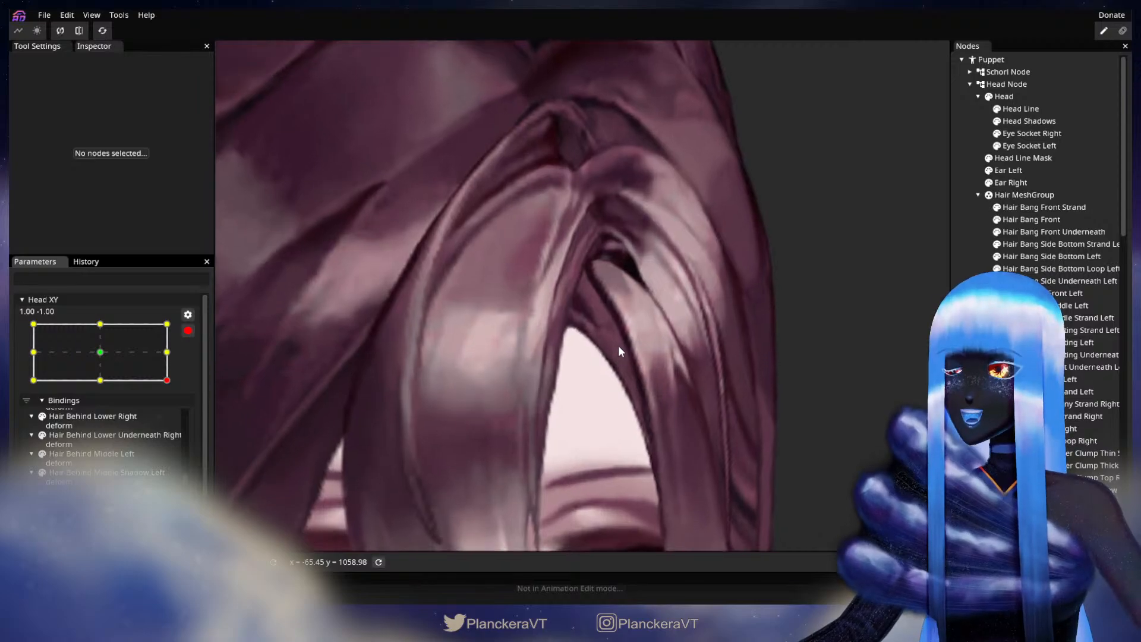
pyautogui.scroll(-3, 626, 375)
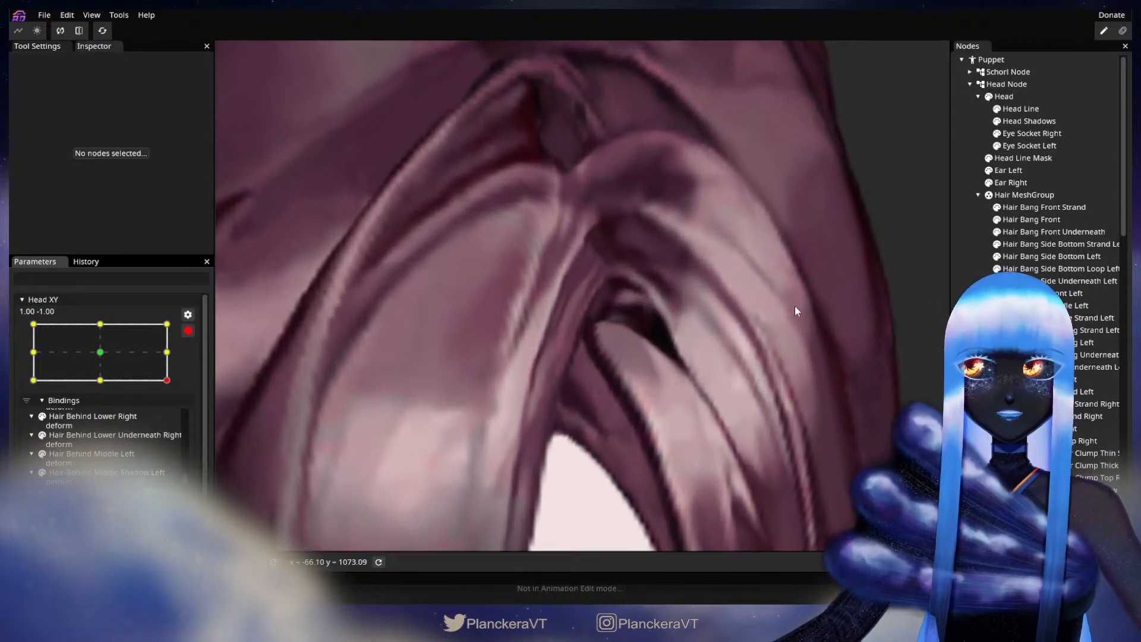
pyautogui.click(1031, 219)
pyautogui.scroll(4, 610, 326)
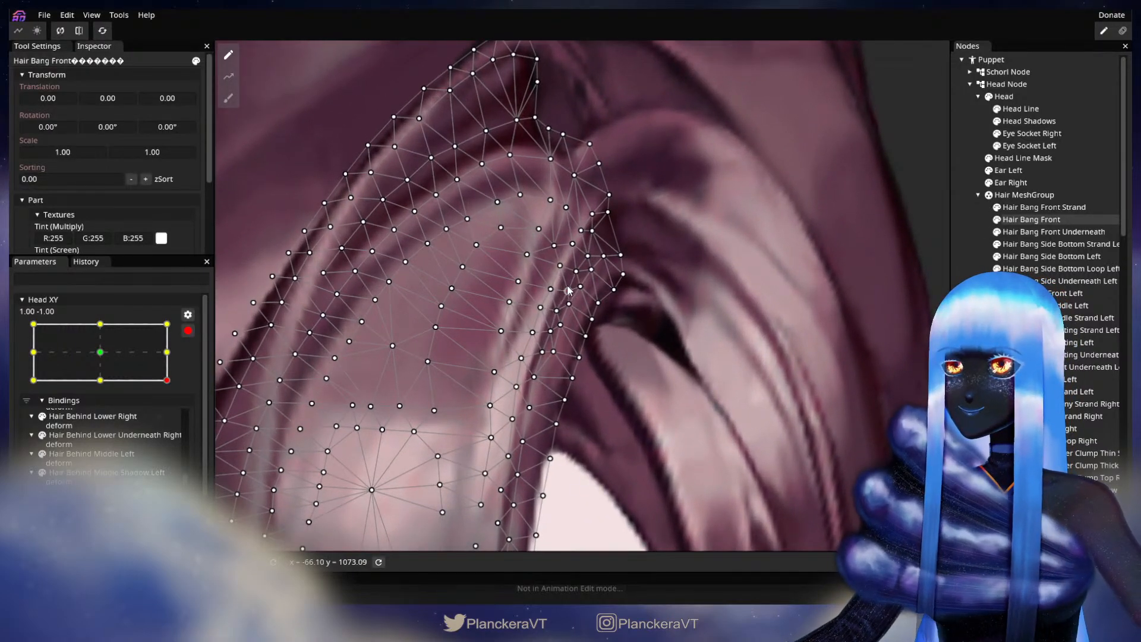
pyautogui.click(576, 271)
pyautogui.click(572, 243)
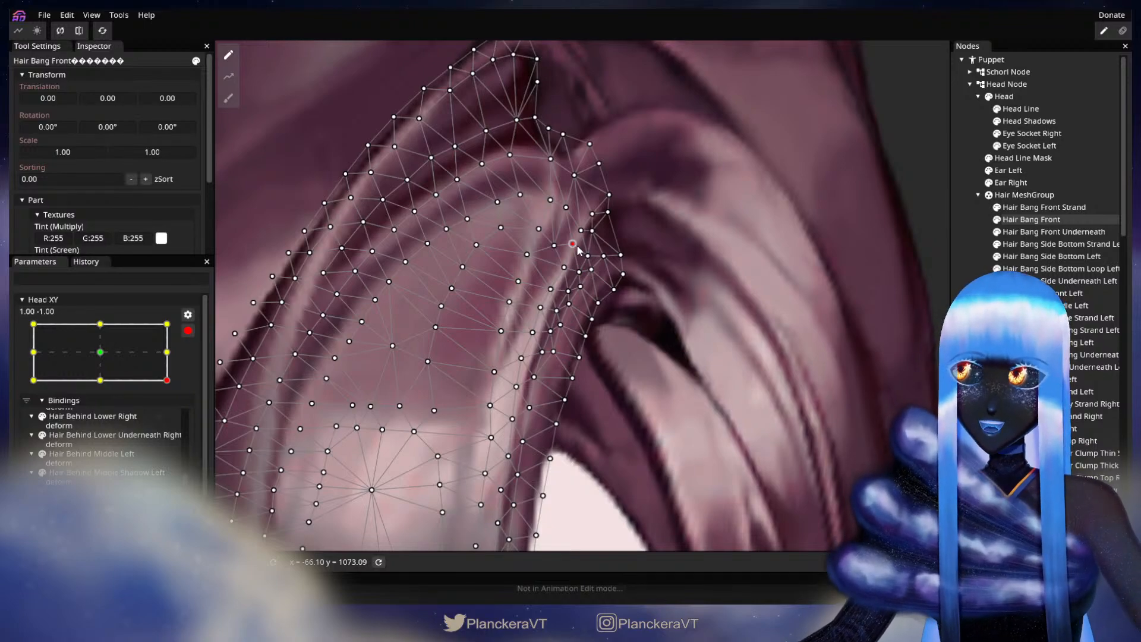
pyautogui.moveTo(575, 246); pyautogui.dragTo(618, 212)
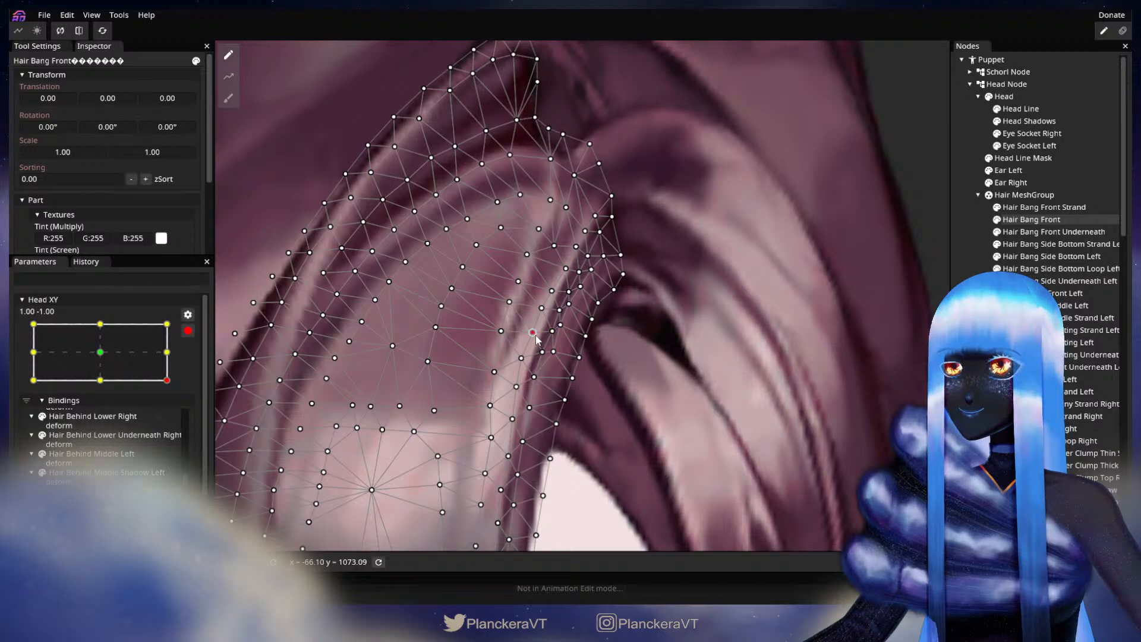
# - Adjust the Hair Bang Front vertices down the light streak, following the bang's inner edge beside the forehead opening
pyautogui.click(535, 378)
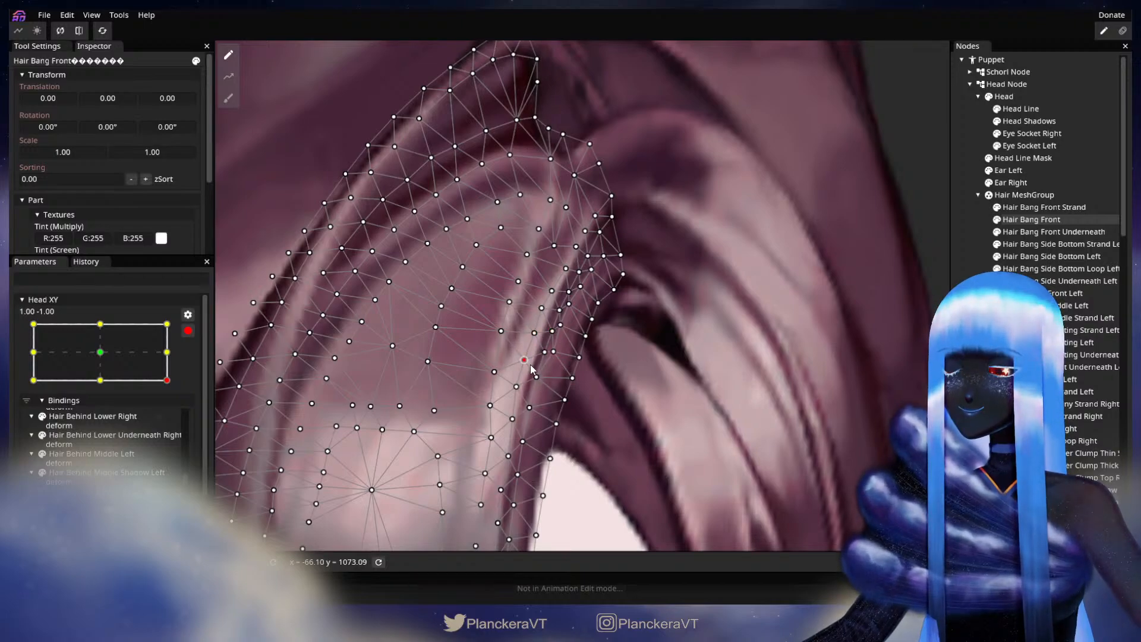
pyautogui.moveTo(539, 348); pyautogui.dragTo(569, 288)
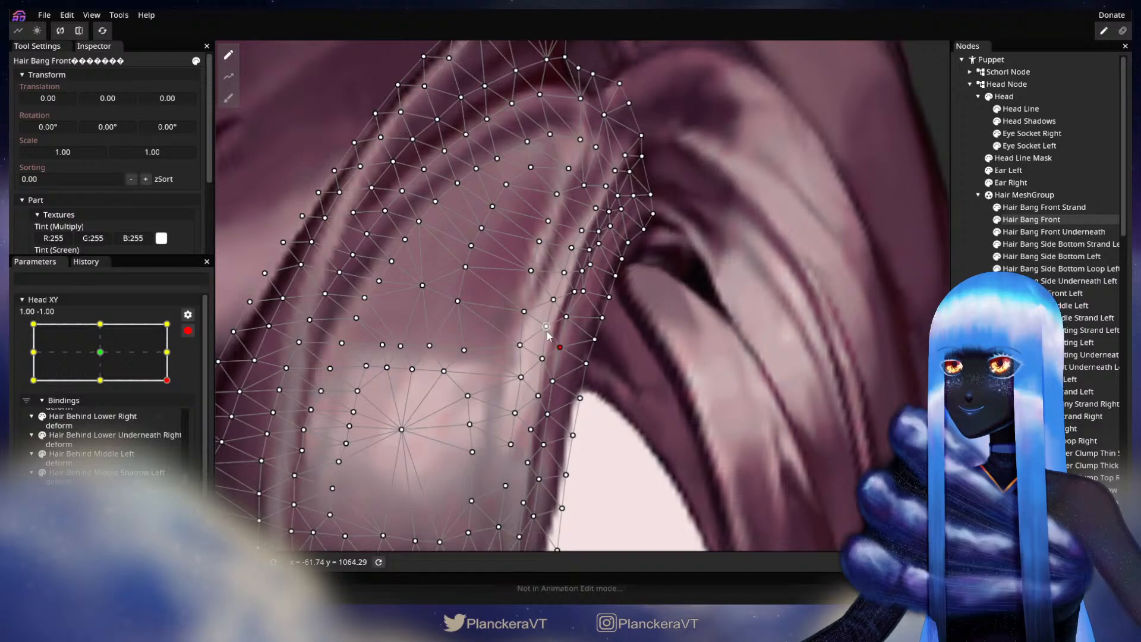
pyautogui.click(543, 360)
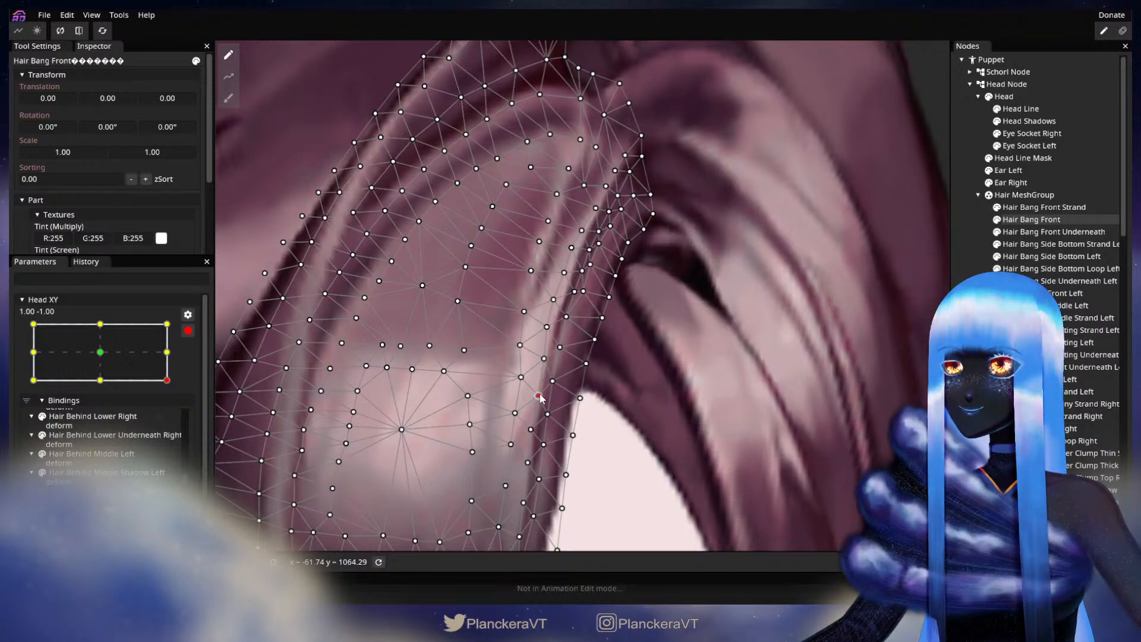
pyautogui.moveTo(547, 403); pyautogui.dragTo(553, 330)
pyautogui.click(537, 356)
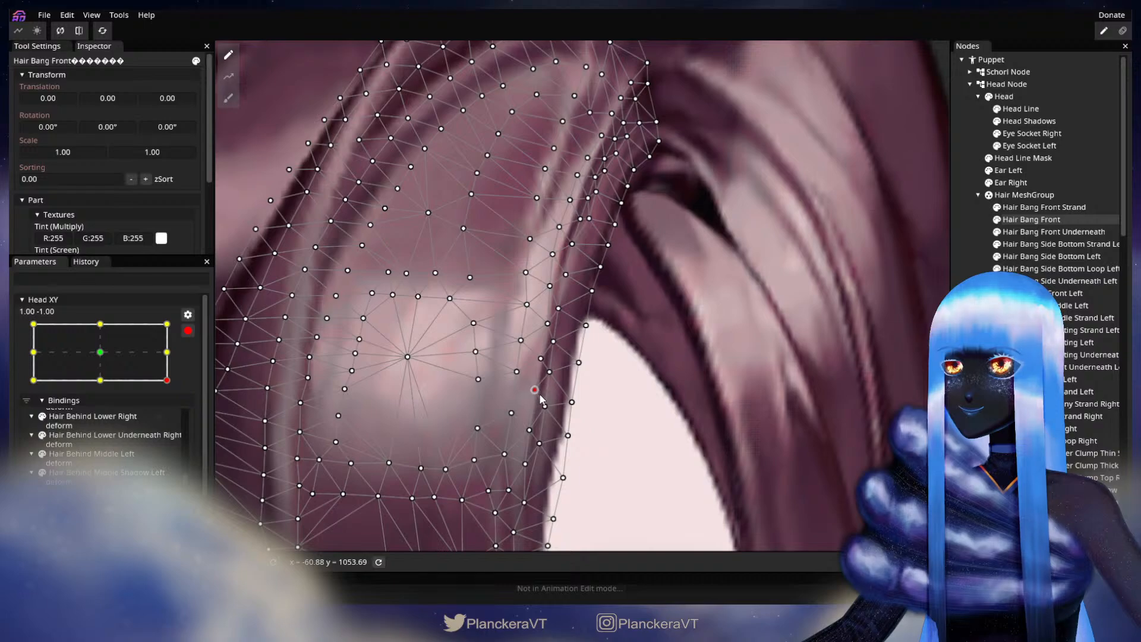
pyautogui.moveTo(537, 350); pyautogui.dragTo(528, 428)
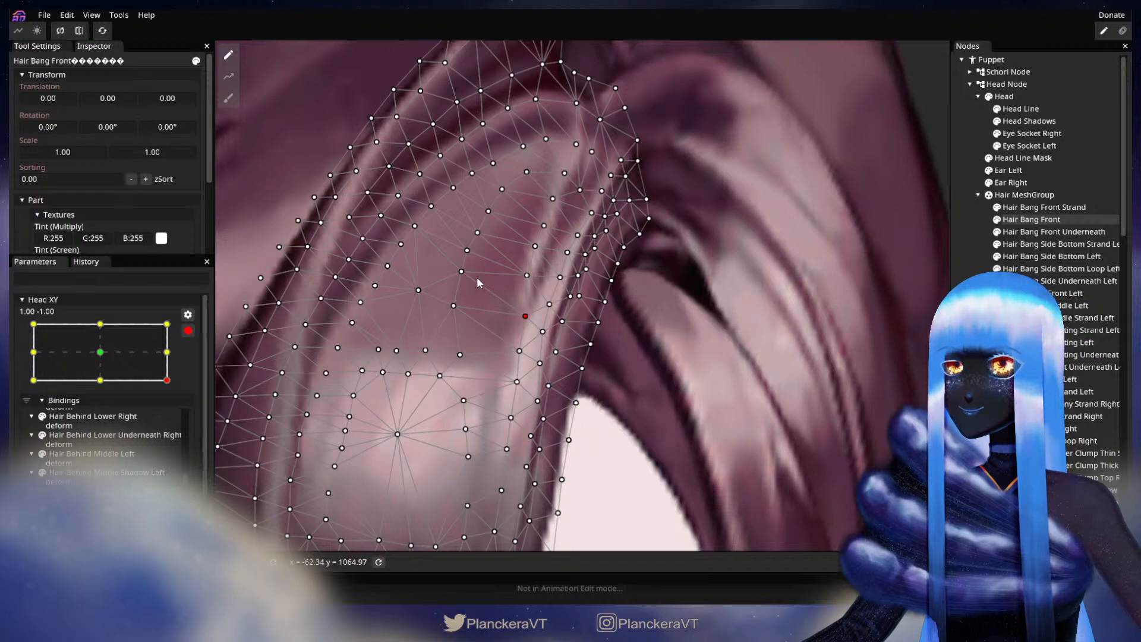
# - Shift the vertices in the bang's dark middle area and up the adjacent light streak slightly toward the forehead opening
pyautogui.moveTo(469, 279); pyautogui.dragTo(474, 281)
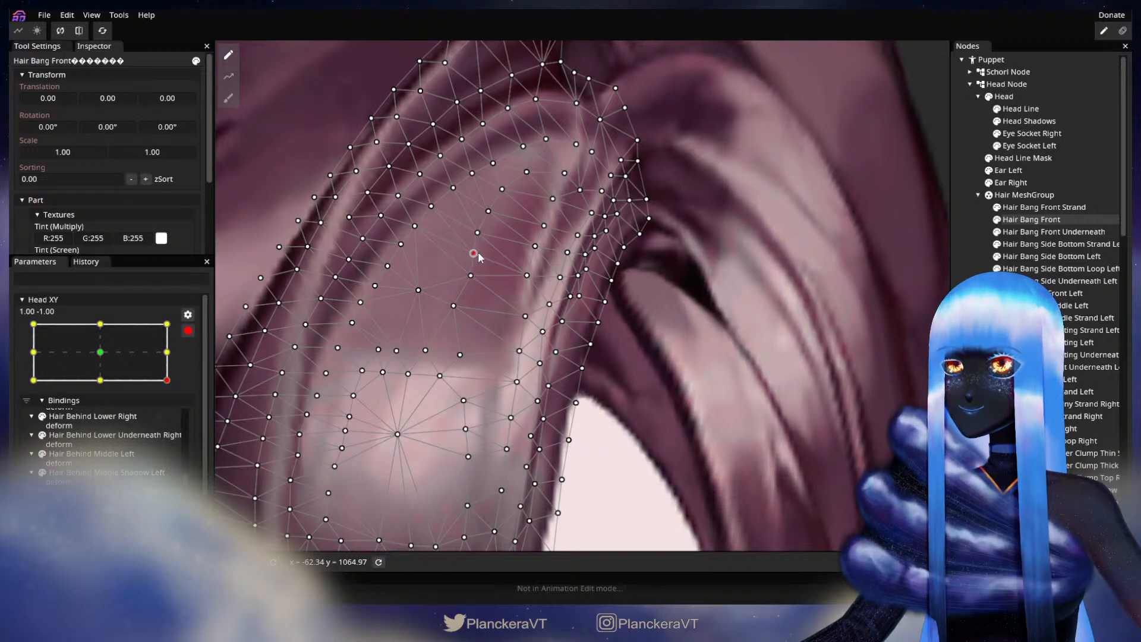
pyautogui.moveTo(536, 286); pyautogui.dragTo(541, 287)
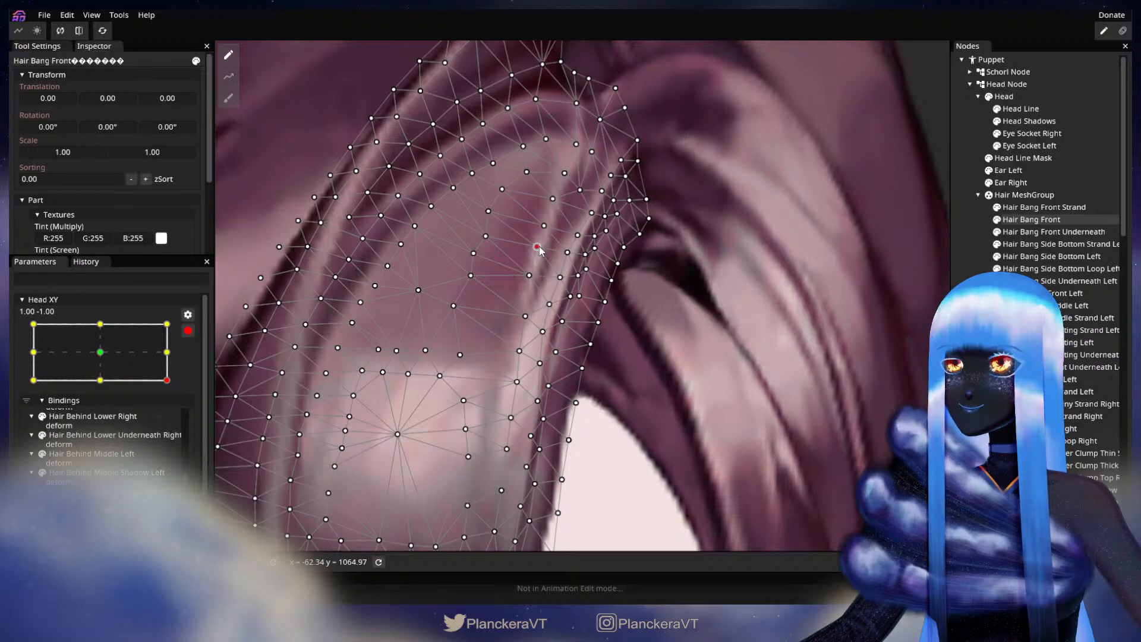
pyautogui.click(558, 201)
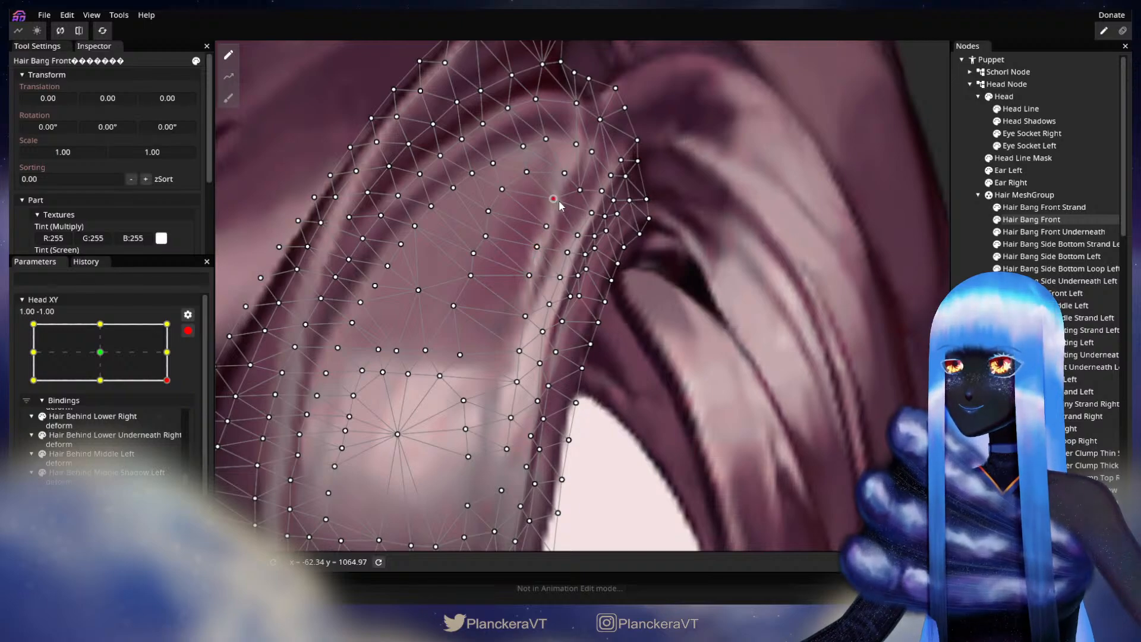
pyautogui.click(565, 175)
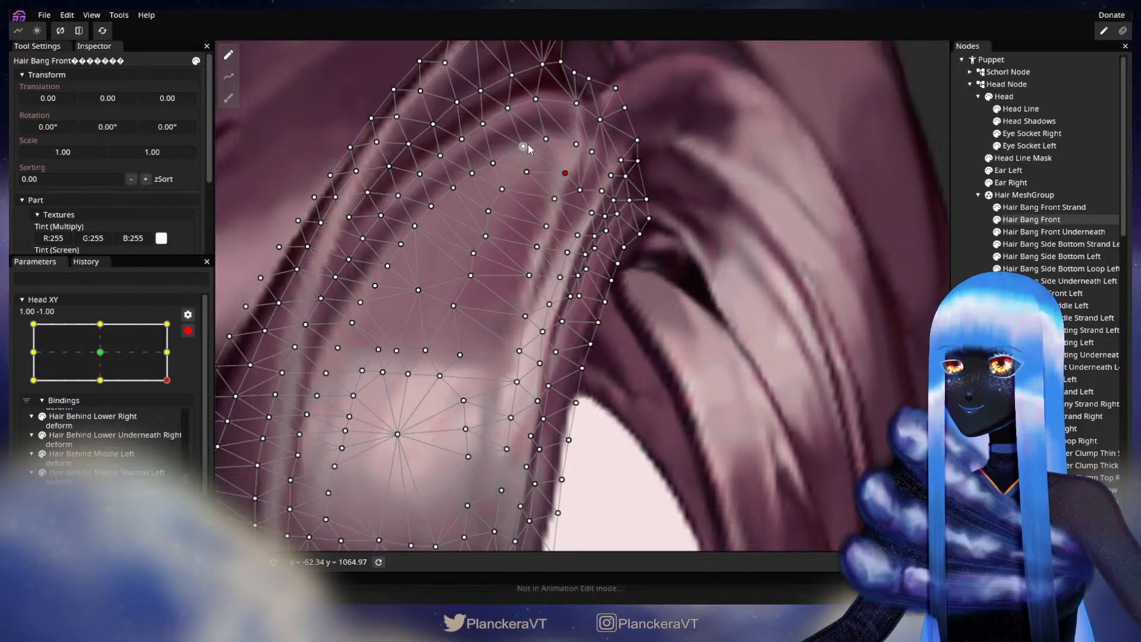
pyautogui.click(524, 145)
# - Nudge the vertices on the bang's upper curved strand and the row running down its dark middle area, and leave the mesh deformation
pyautogui.moveTo(547, 111); pyautogui.dragTo(482, 168)
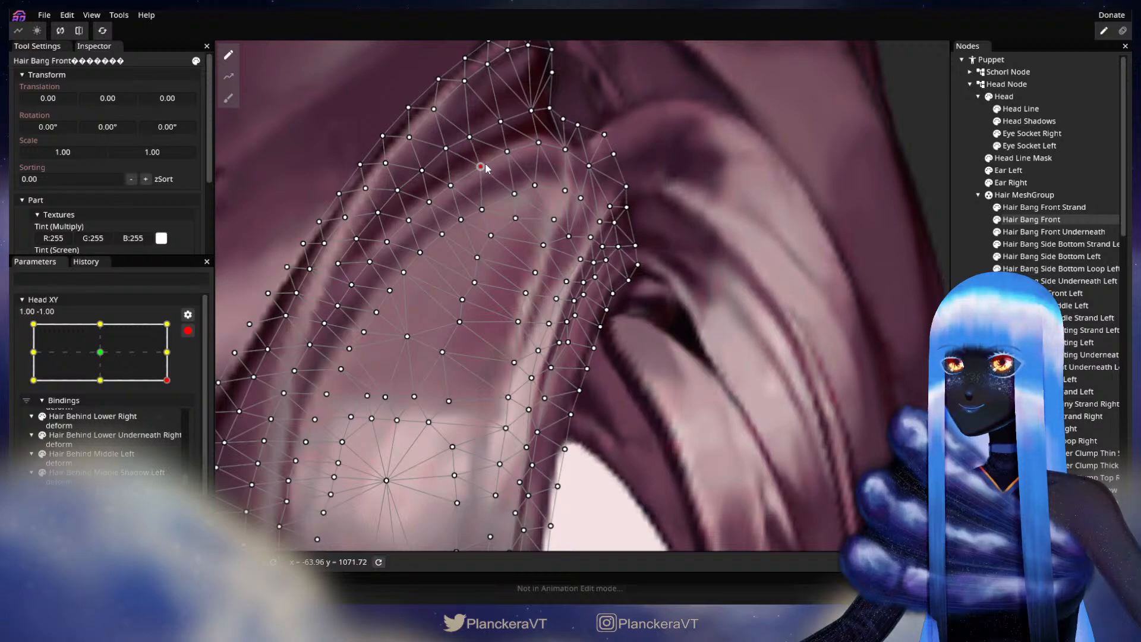
pyautogui.click(457, 181)
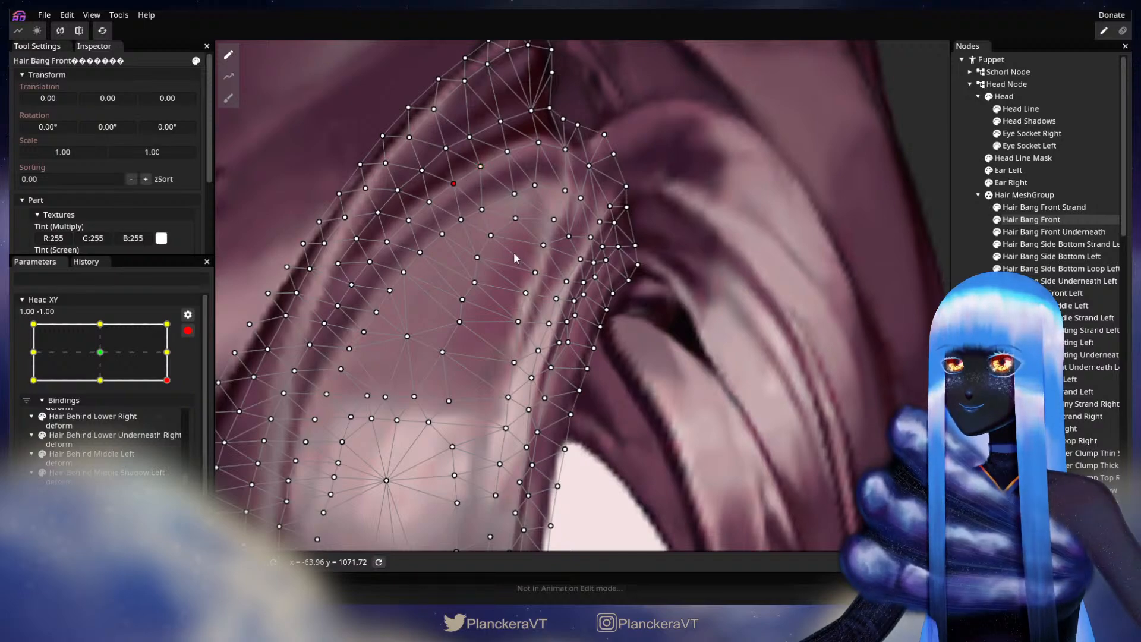
pyautogui.moveTo(497, 239); pyautogui.dragTo(507, 243)
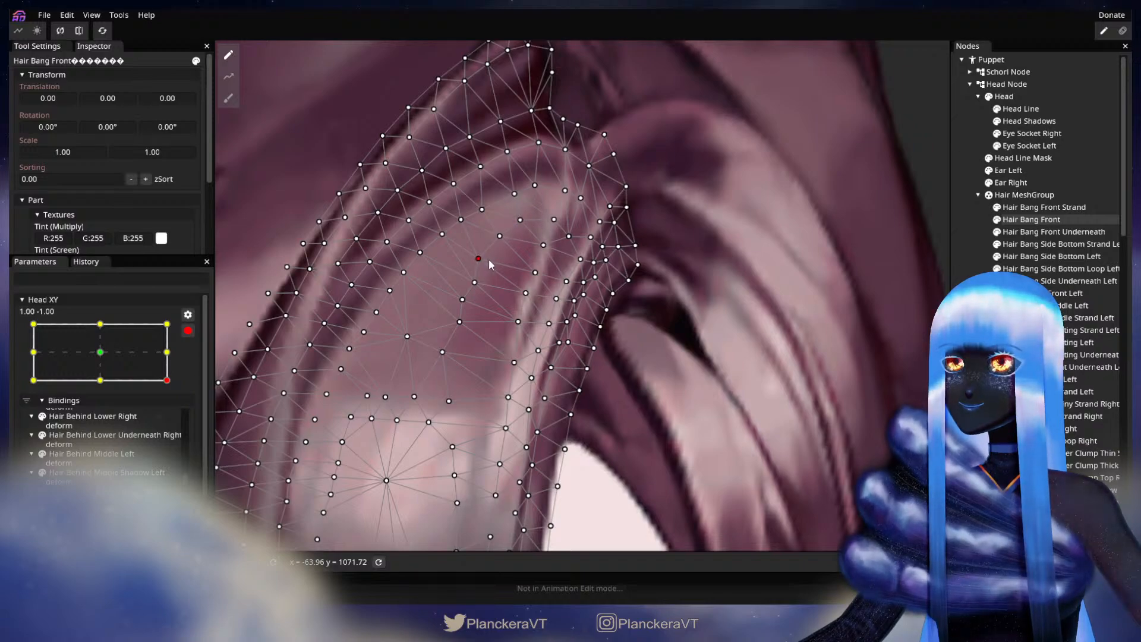
pyautogui.click(476, 283)
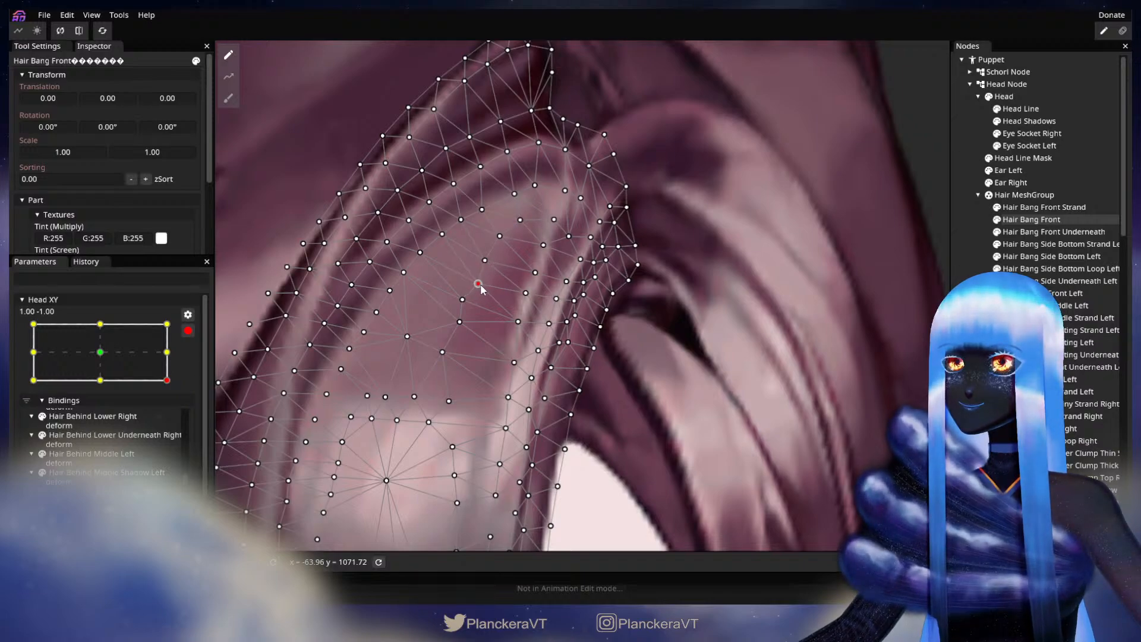
pyautogui.click(460, 322)
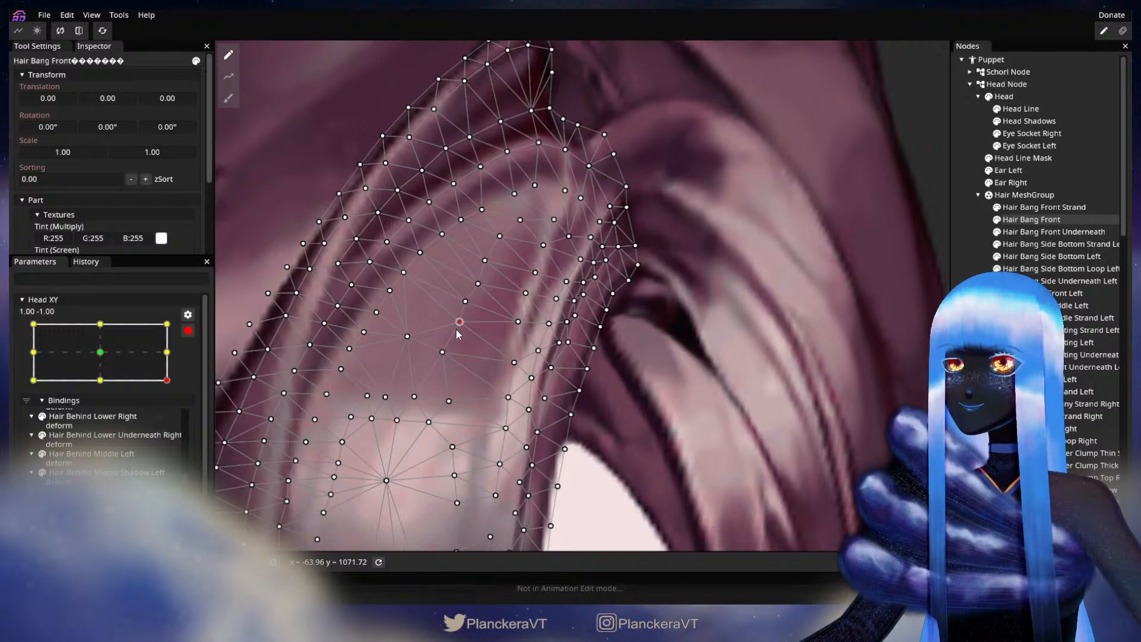
pyautogui.click(712, 415)
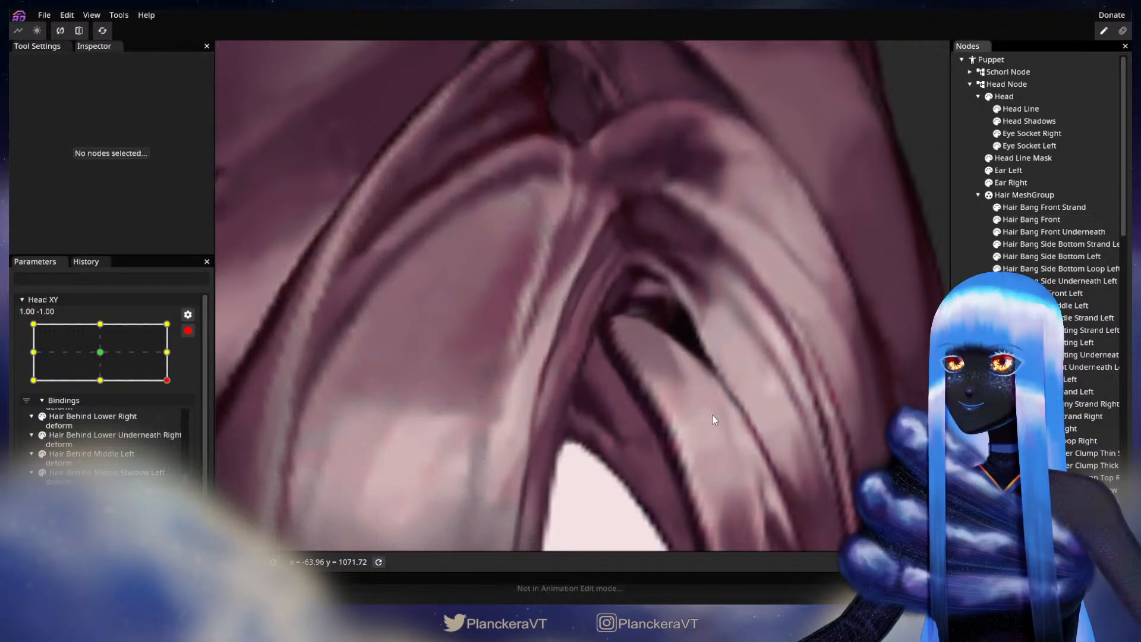
# - Disarm Head XY, move it around 1.00, -1.00 to check the reshaped middle of the bang, and re-arm it
pyautogui.scroll(-3, 716, 415)
pyautogui.scroll(-5, 718, 419)
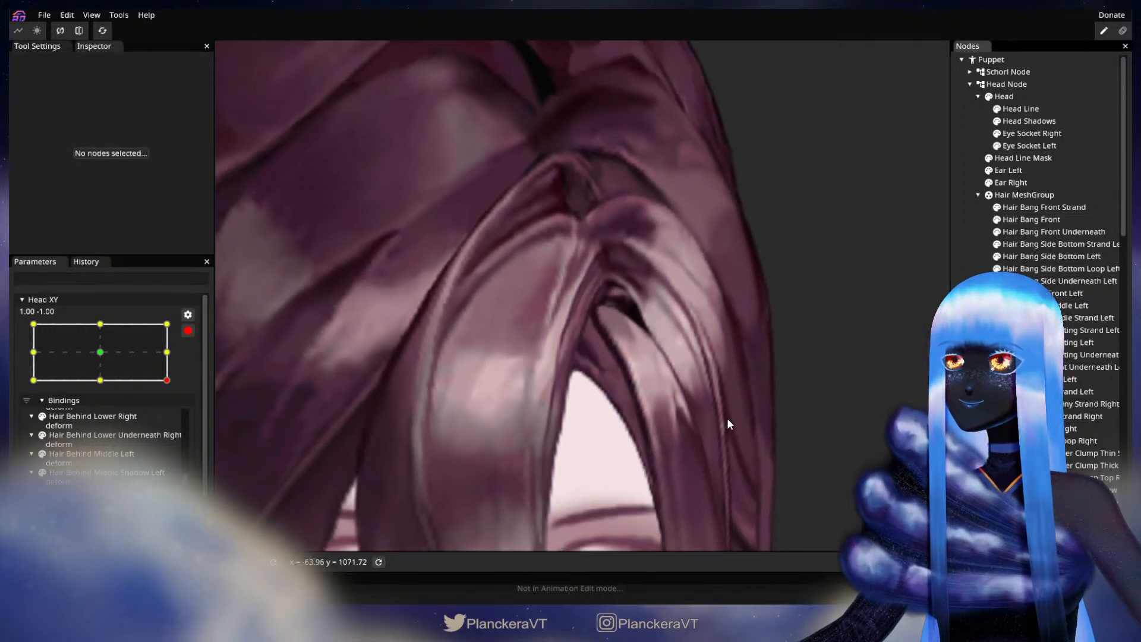
pyautogui.scroll(-5, 731, 423)
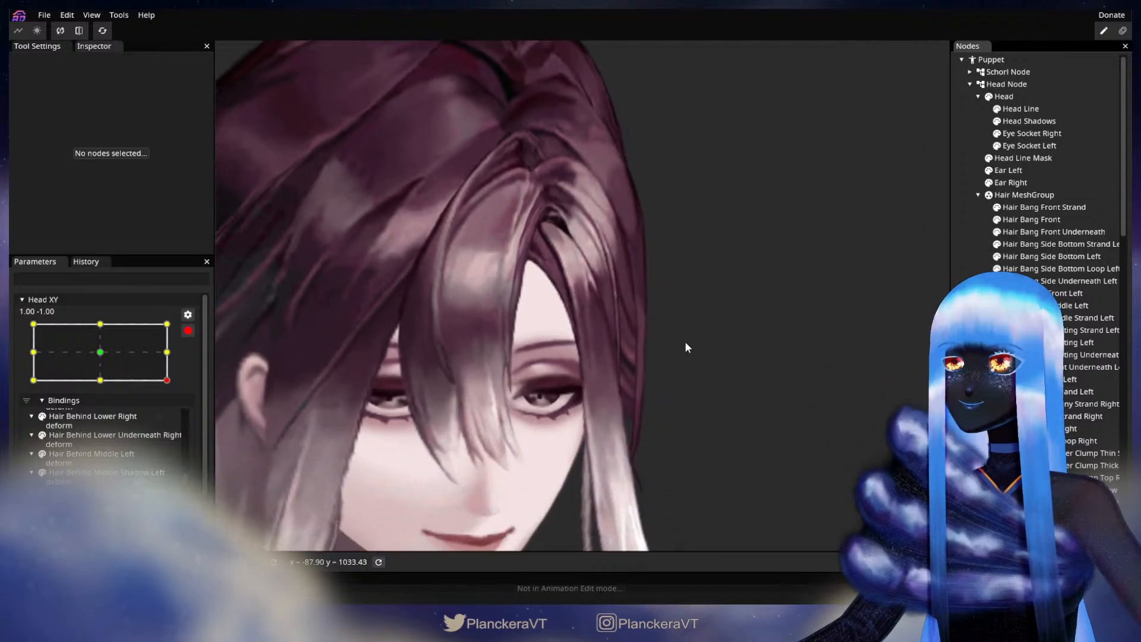
pyautogui.click(187, 330)
pyautogui.click(175, 414)
pyautogui.moveTo(177, 419)
pyautogui.mouseDown()
pyautogui.moveTo(184, 390)
pyautogui.moveTo(187, 413)
pyautogui.mouseUp()
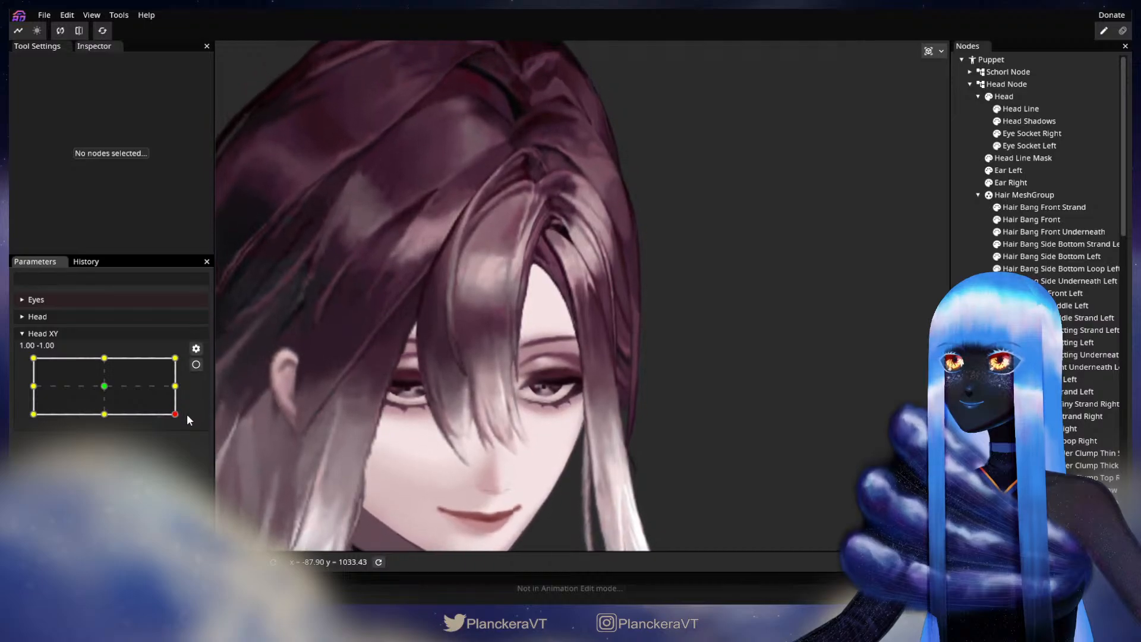
pyautogui.click(196, 364)
# - Select Hair Bang Front, nudge the vertices where the light streak meets the top of the bang, and leave the mesh deformation
pyautogui.scroll(10, 359, 390)
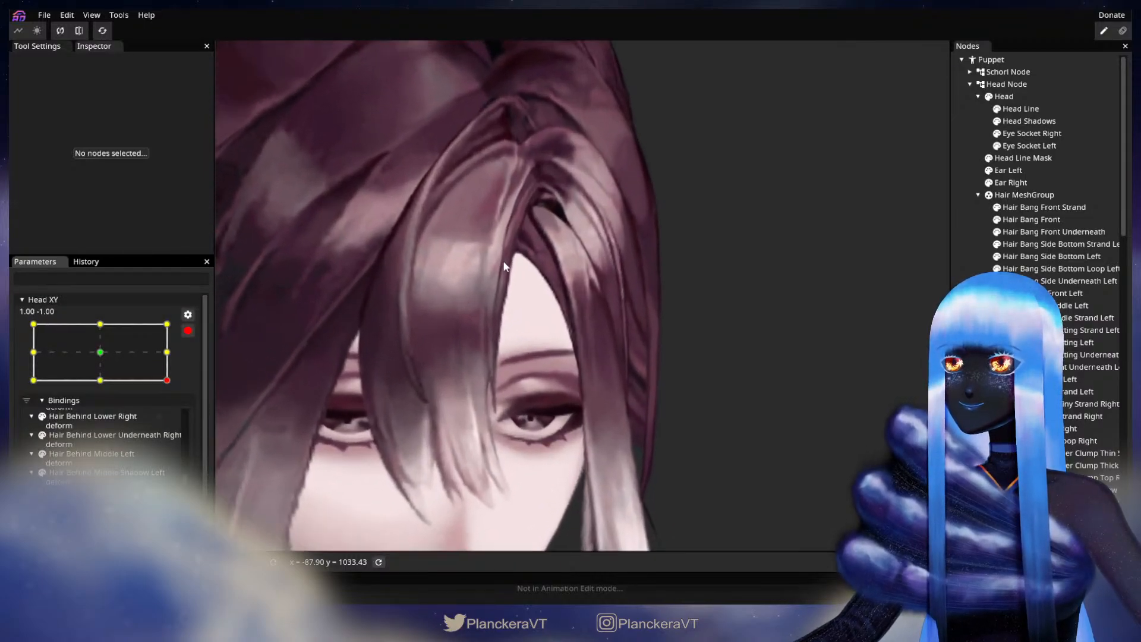
pyautogui.scroll(8, 578, 414)
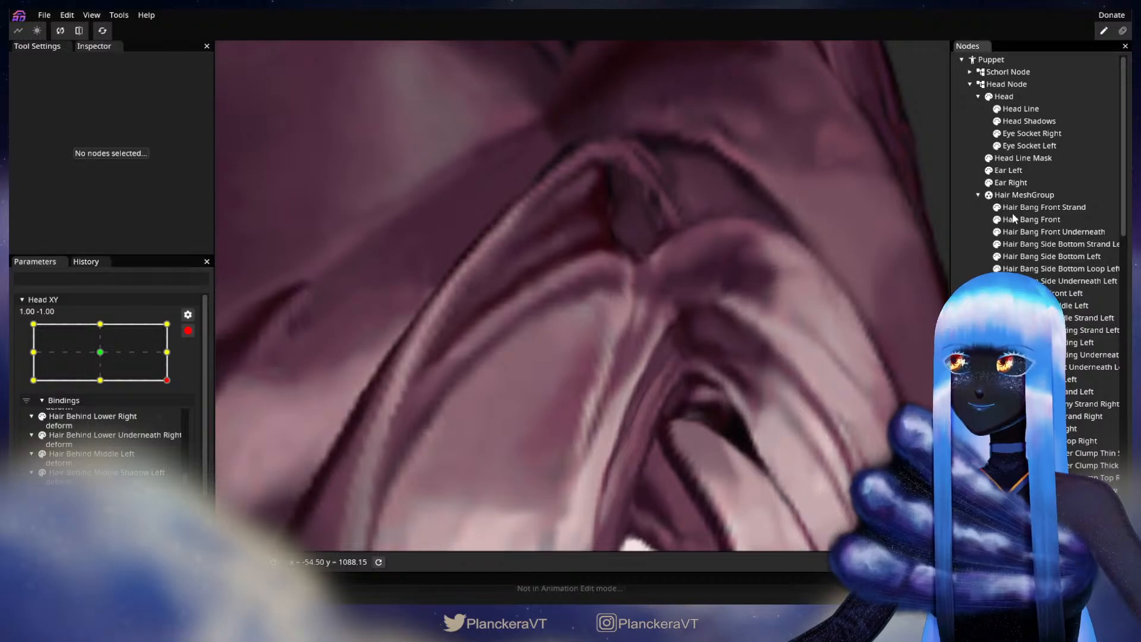
pyautogui.click(1019, 219)
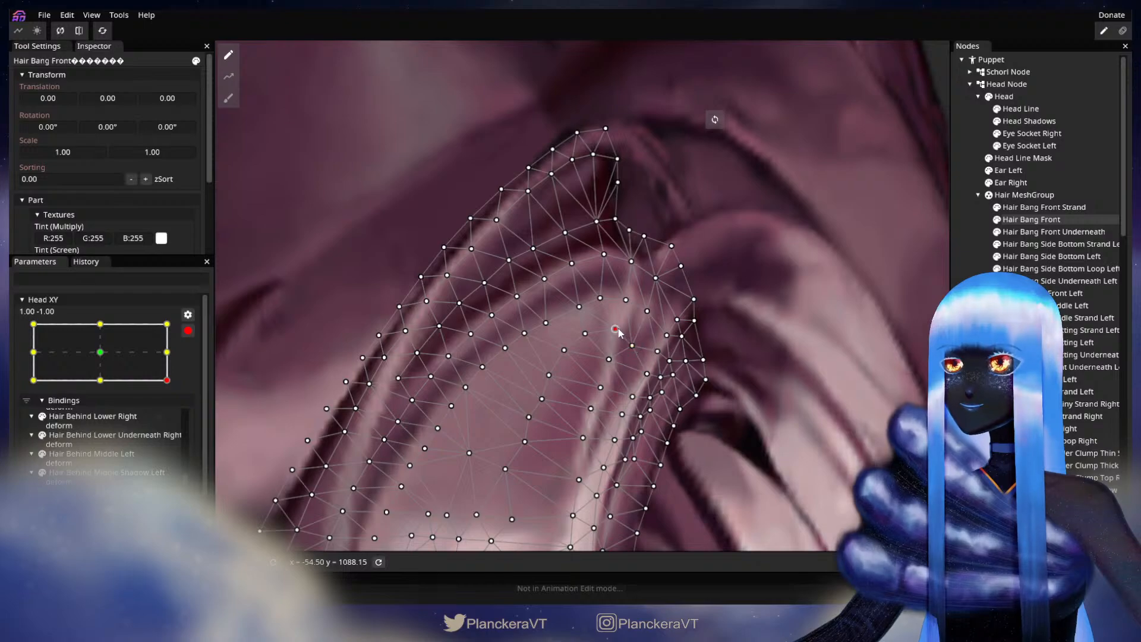
pyautogui.click(648, 313)
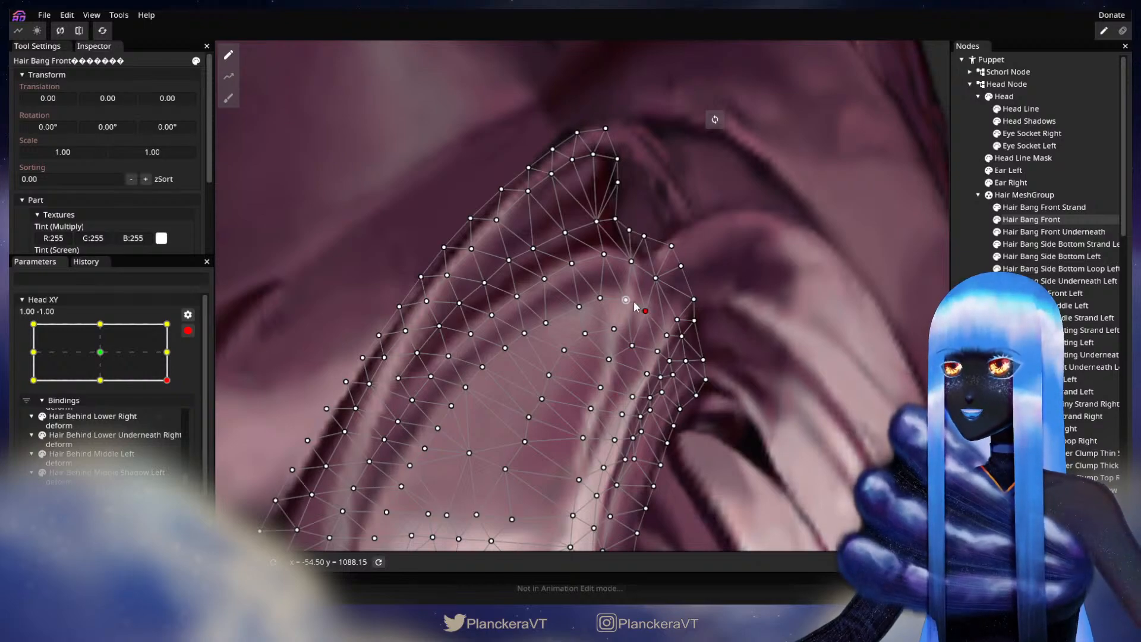
pyautogui.press('Escape')
# - Disarm Head XY, move it around 1.00, -1.00 to review the top of the bang, and re-arm that keypoint
pyautogui.scroll(-5, 719, 421)
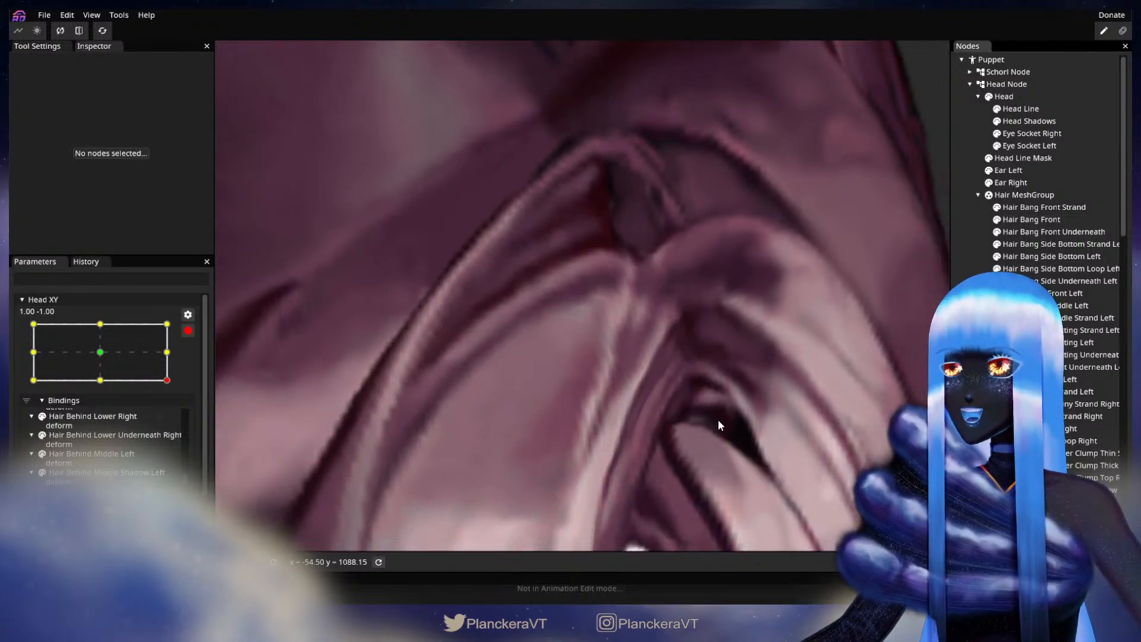
pyautogui.scroll(-8, 737, 435)
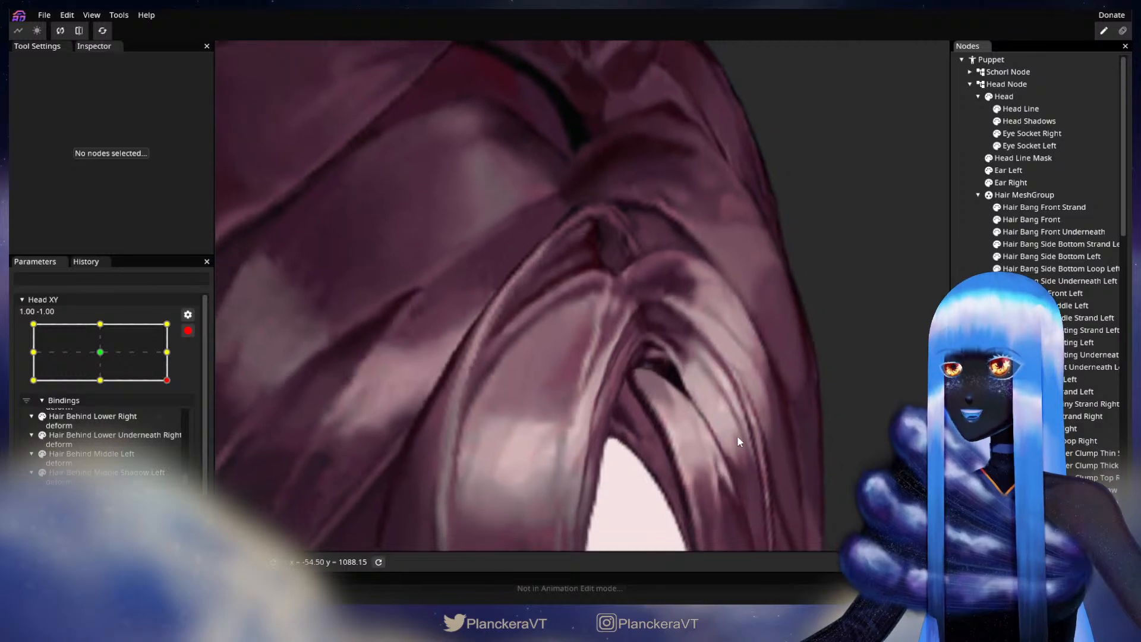
pyautogui.scroll(-5, 747, 440)
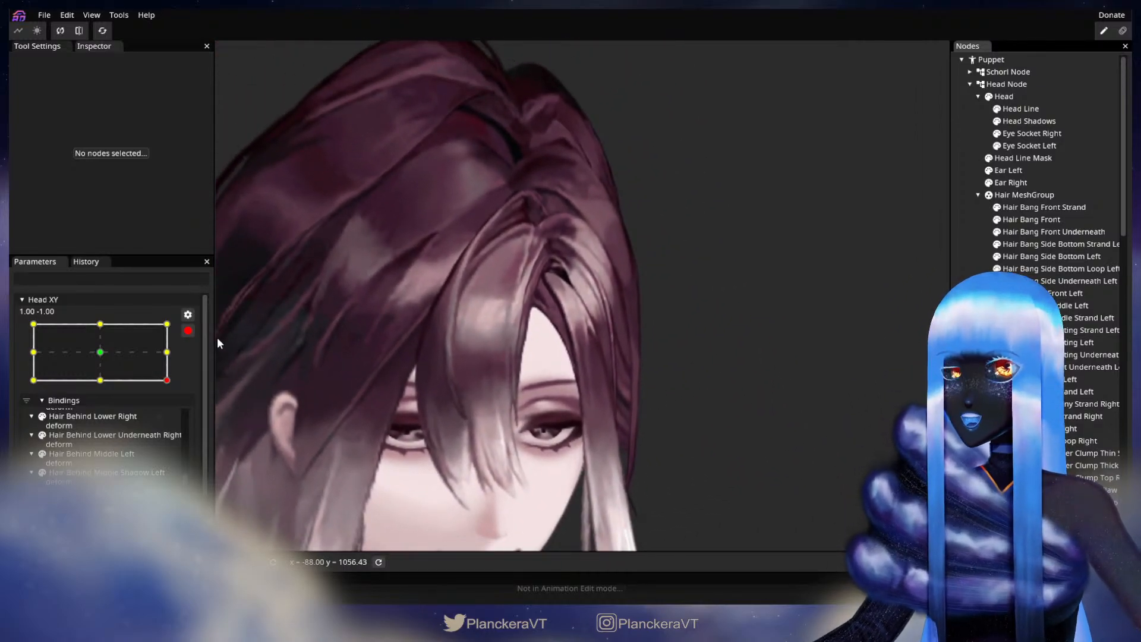
pyautogui.click(188, 331)
pyautogui.moveTo(178, 420); pyautogui.dragTo(209, 398)
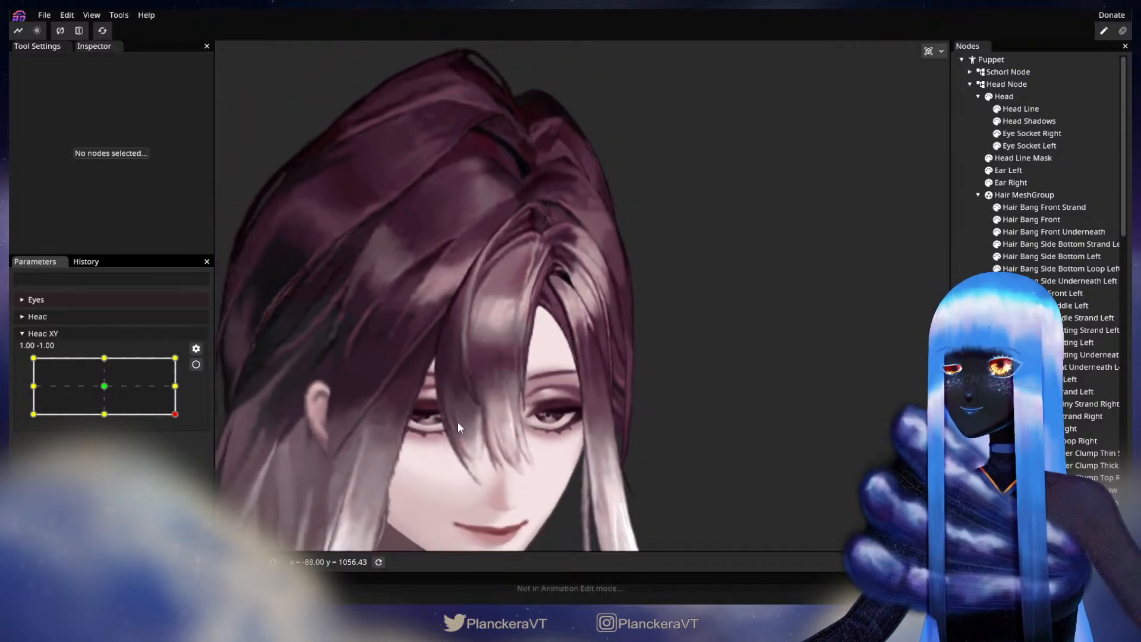
pyautogui.moveTo(169, 417); pyautogui.dragTo(191, 412)
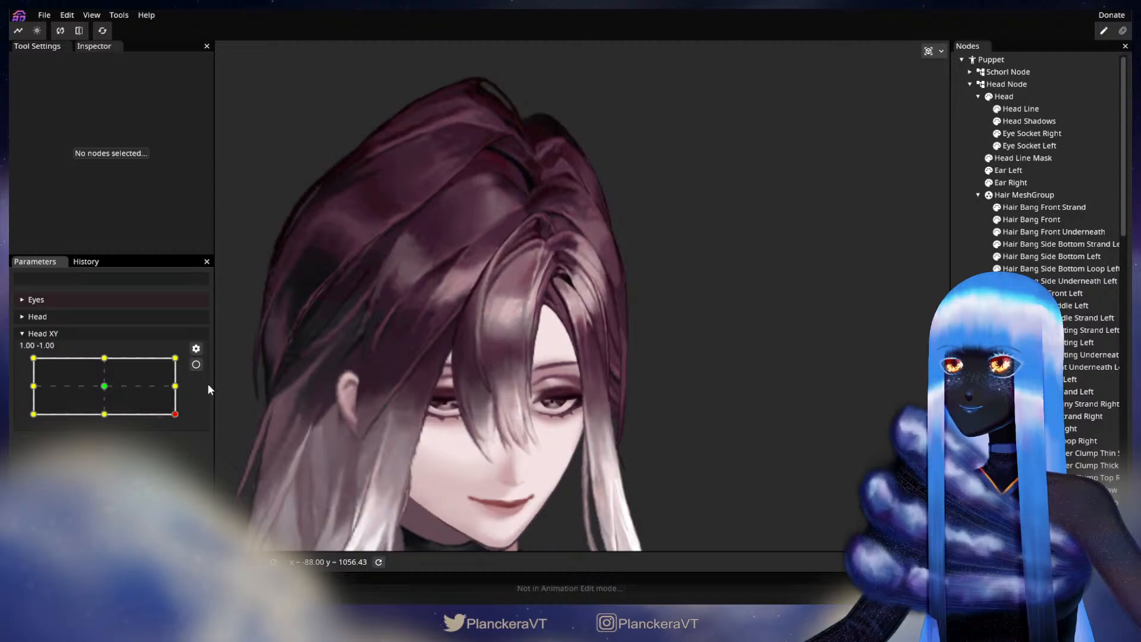
pyautogui.click(196, 364)
# - Select Hair Bang Front for deformation at Head XY 1.00, -1.00 and set the Circle Brush size to 9.00
pyautogui.scroll(5, 537, 420)
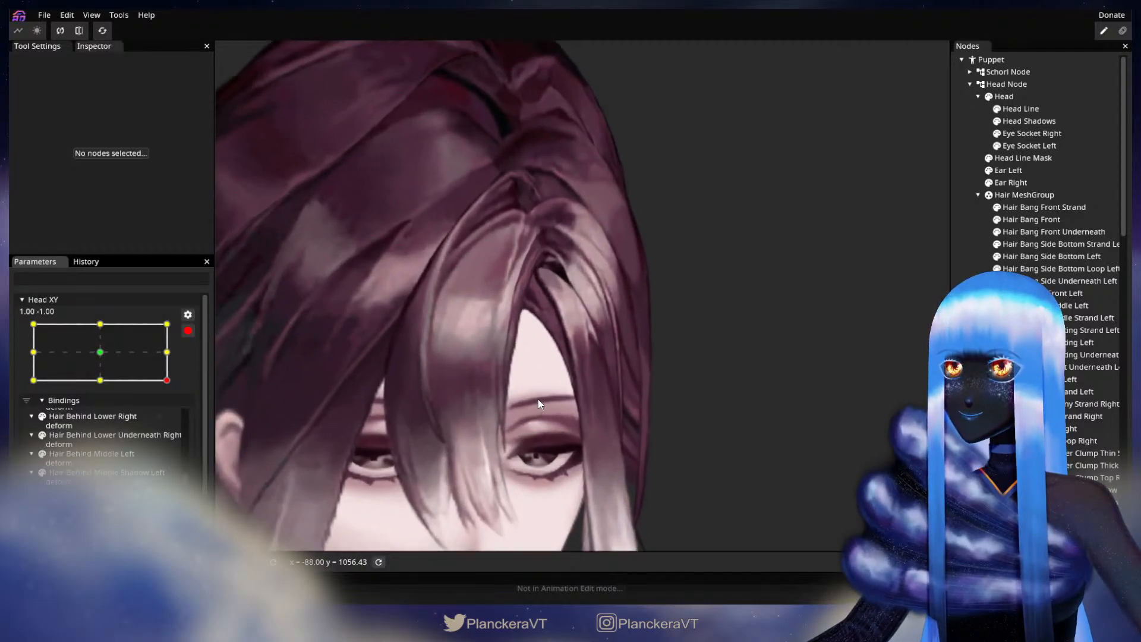
pyautogui.scroll(4, 687, 365)
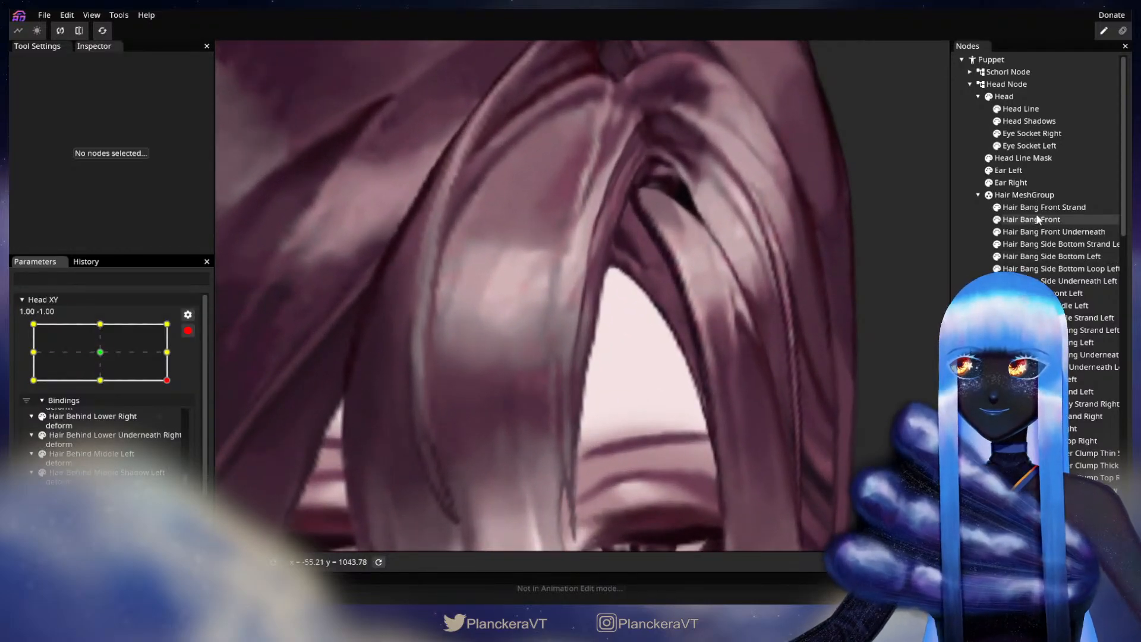
pyautogui.click(1036, 218)
pyautogui.scroll(2, 667, 355)
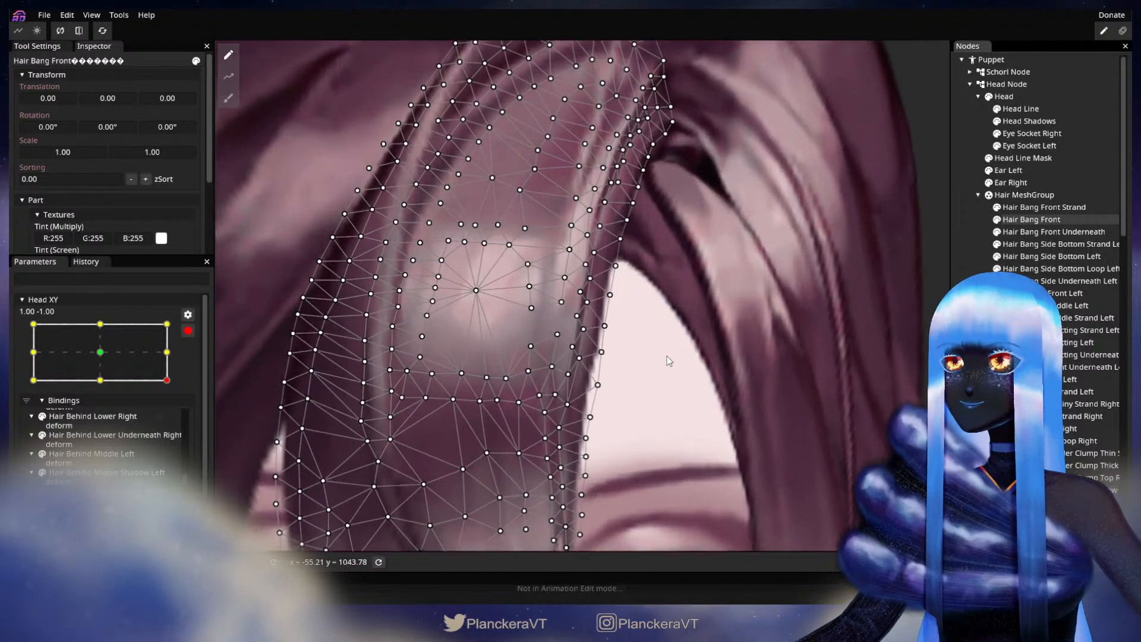
pyautogui.scroll(1, 283, 150)
pyautogui.moveTo(700, 283); pyautogui.dragTo(282, 316)
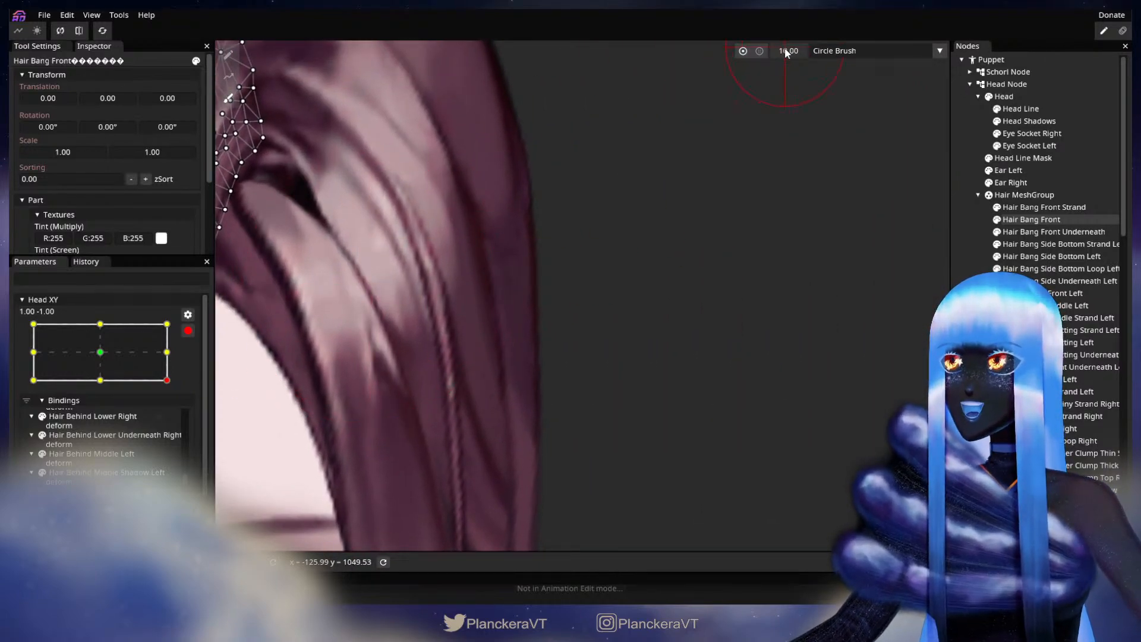
pyautogui.moveTo(785, 52); pyautogui.dragTo(784, 52)
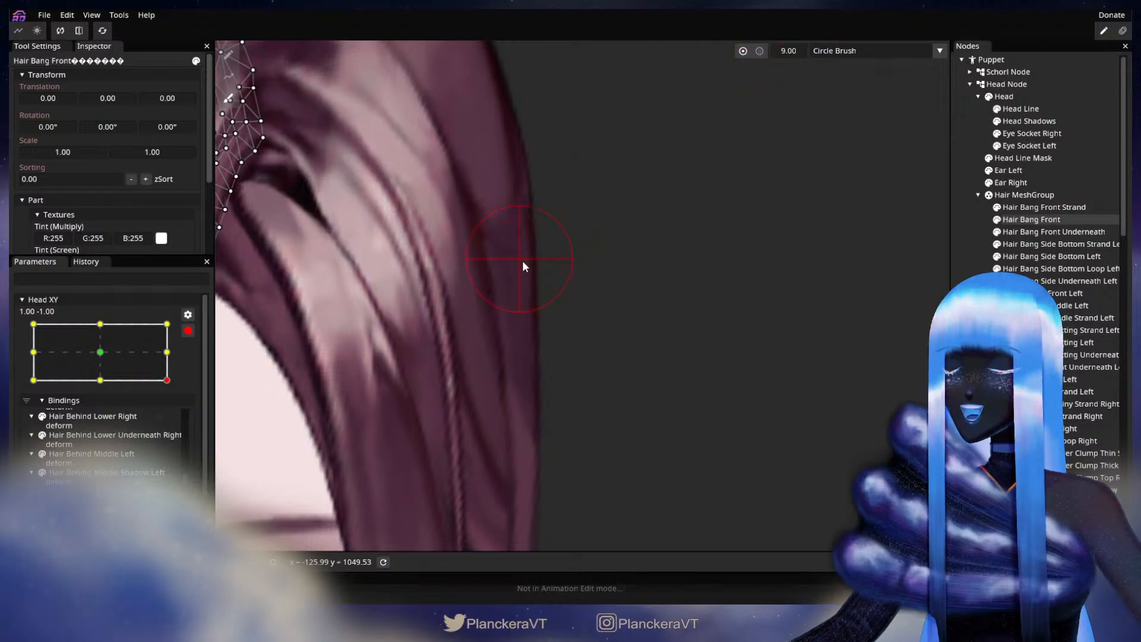
# - Brush the Hair Bang Front vertices along the inner-face side of the bang's bright highlight slightly outward, and leave the mesh deformation
pyautogui.moveTo(306, 359); pyautogui.dragTo(729, 311)
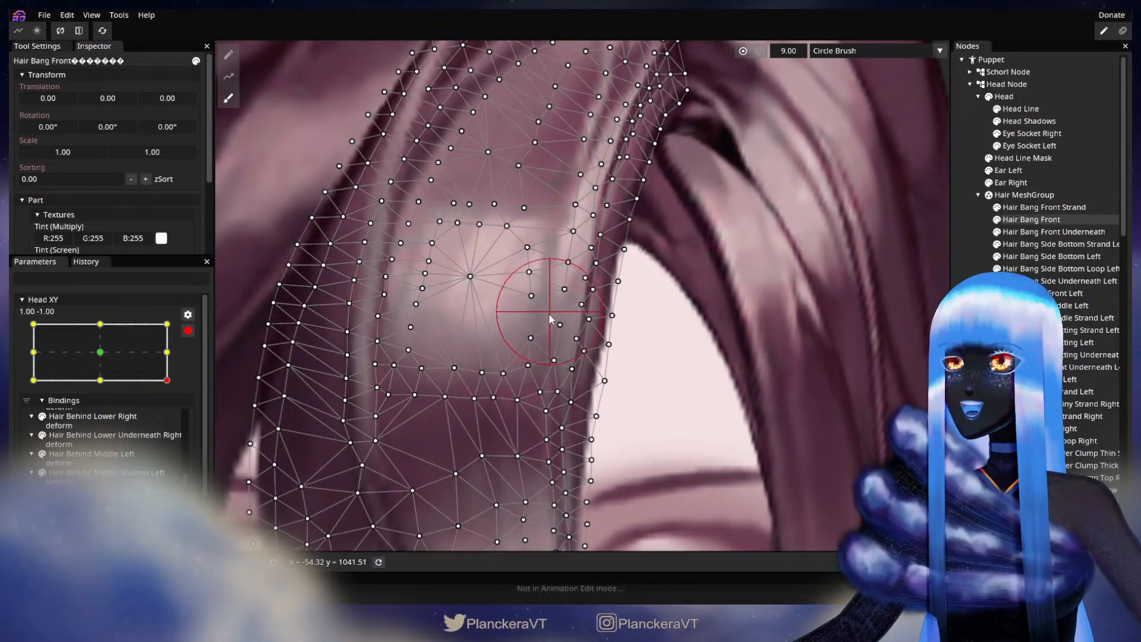
pyautogui.moveTo(507, 248)
pyautogui.mouseDown()
pyautogui.moveTo(531, 270)
pyautogui.moveTo(539, 233)
pyautogui.mouseUp()
pyautogui.moveTo(506, 332); pyautogui.dragTo(521, 320)
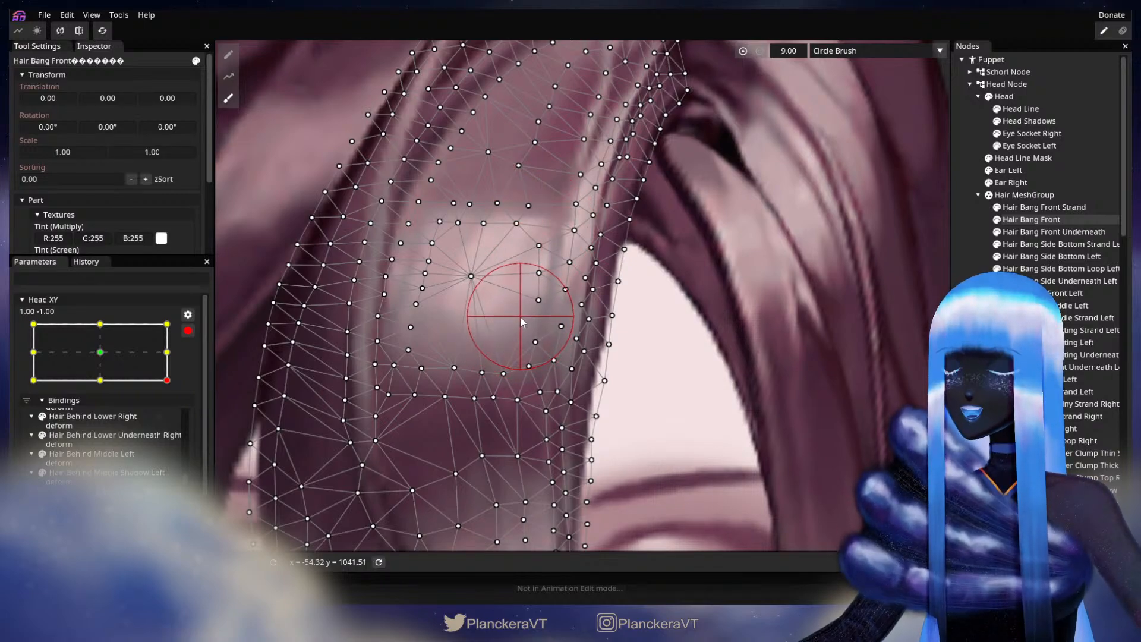
pyautogui.click(967, 342)
# - Disarm Head XY, move it around 1.00, -1.00 to check the brushed highlight area, and re-arm that keypoint
pyautogui.scroll(-3, 767, 381)
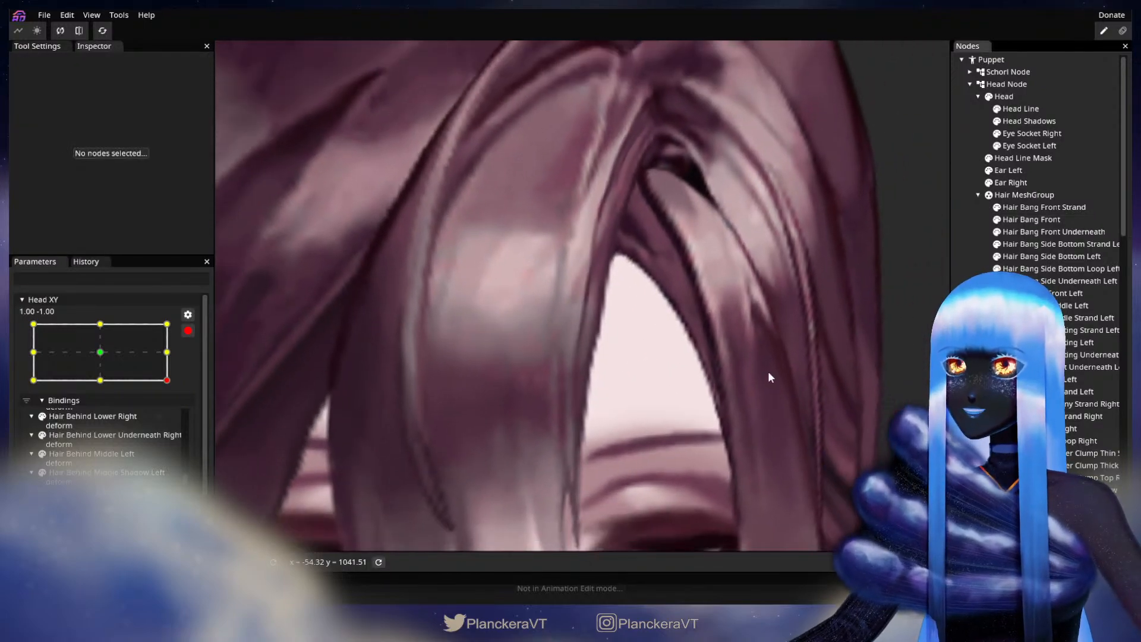
pyautogui.scroll(-5, 772, 368)
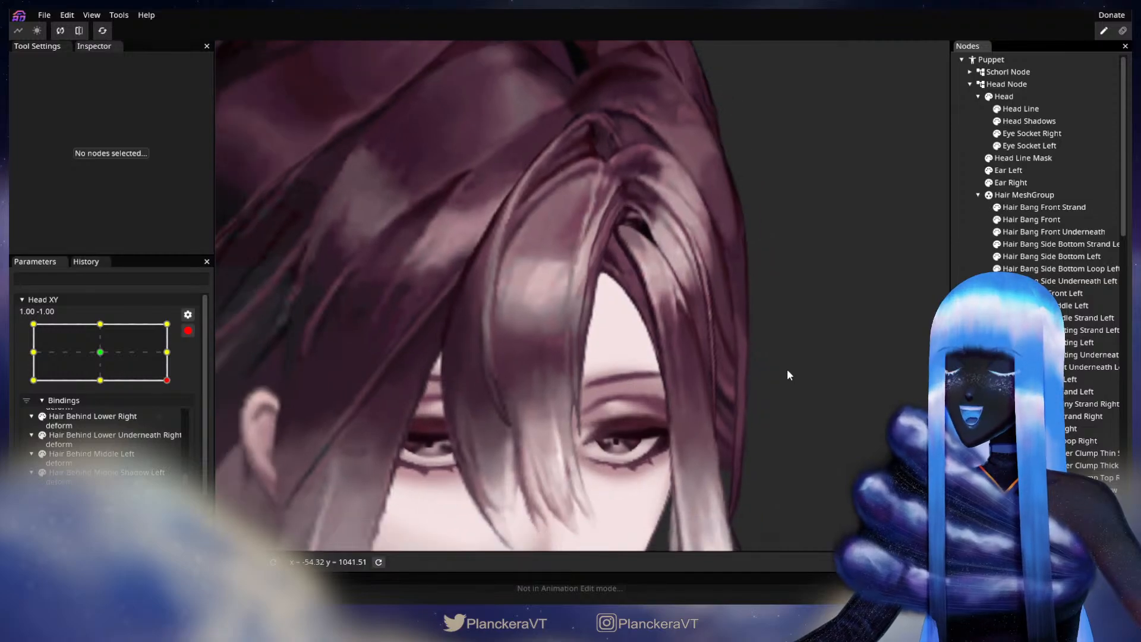
pyautogui.scroll(-4, 790, 368)
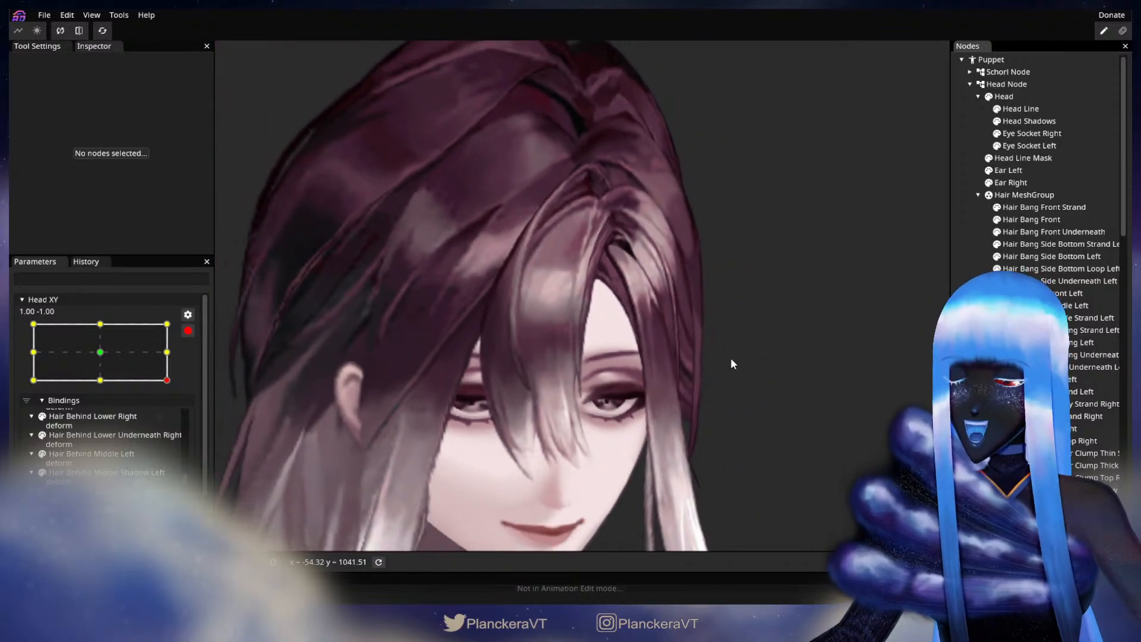
pyautogui.click(188, 330)
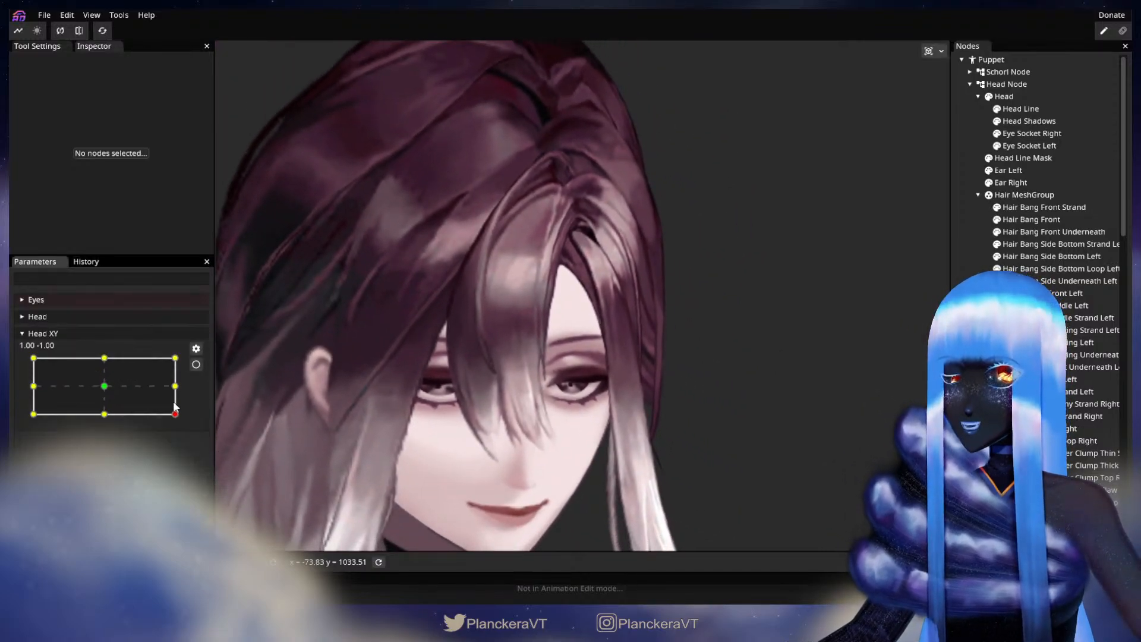
pyautogui.moveTo(176, 418); pyautogui.dragTo(204, 409)
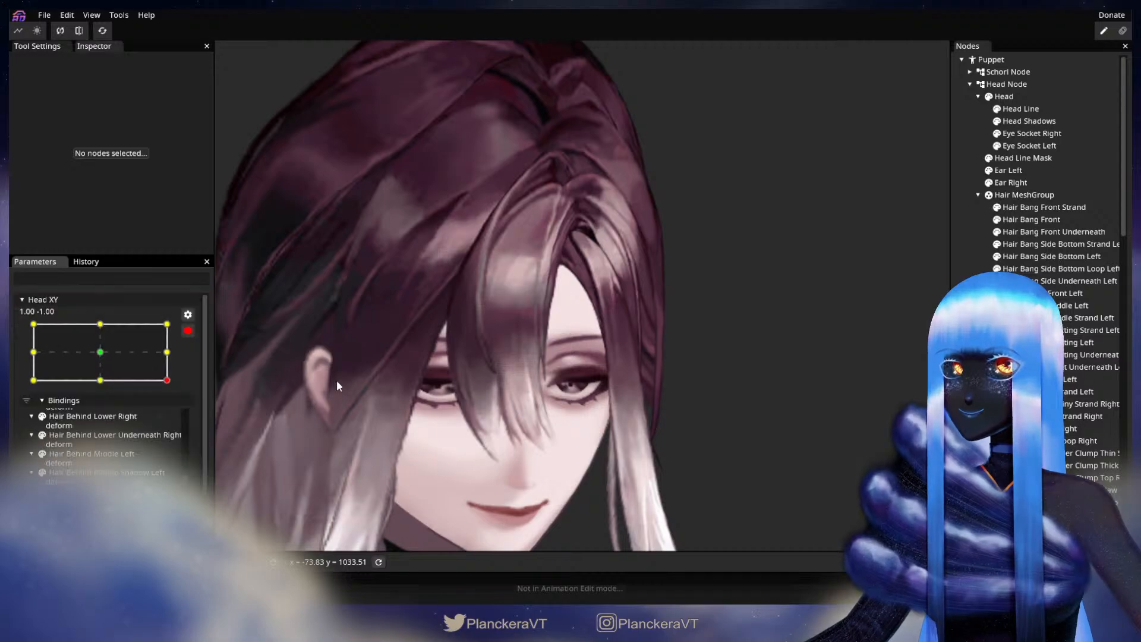
# - Select Hair Bang Front, nudge individual vertices on the light streak beside the highlight, and leave the mesh deformation
pyautogui.scroll(5, 501, 387)
pyautogui.scroll(3, 532, 405)
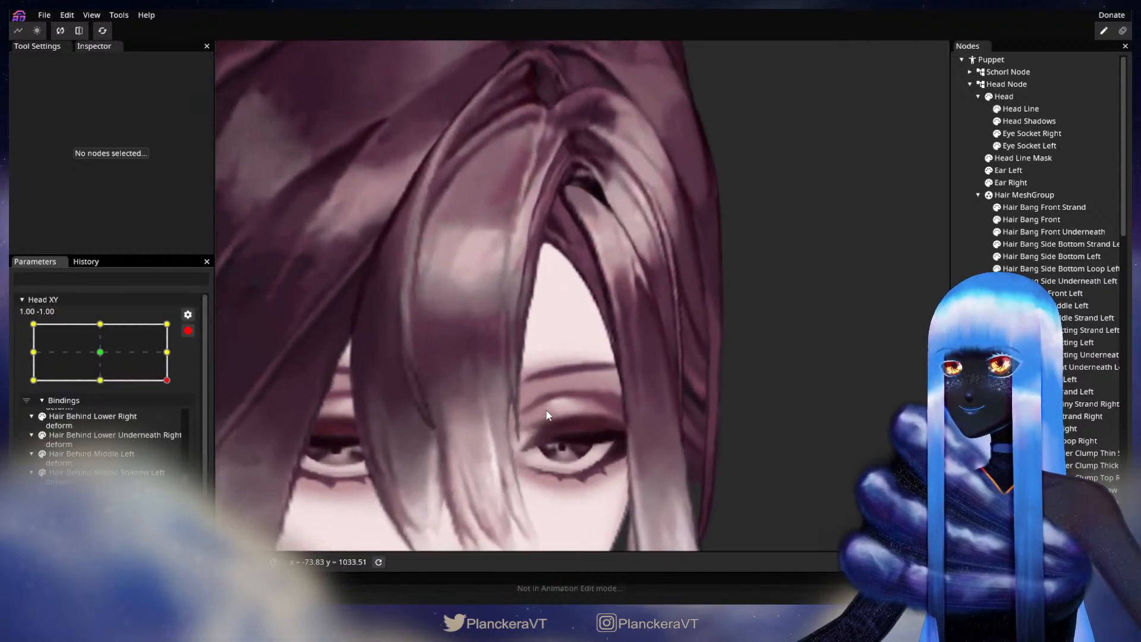
pyautogui.scroll(4, 657, 385)
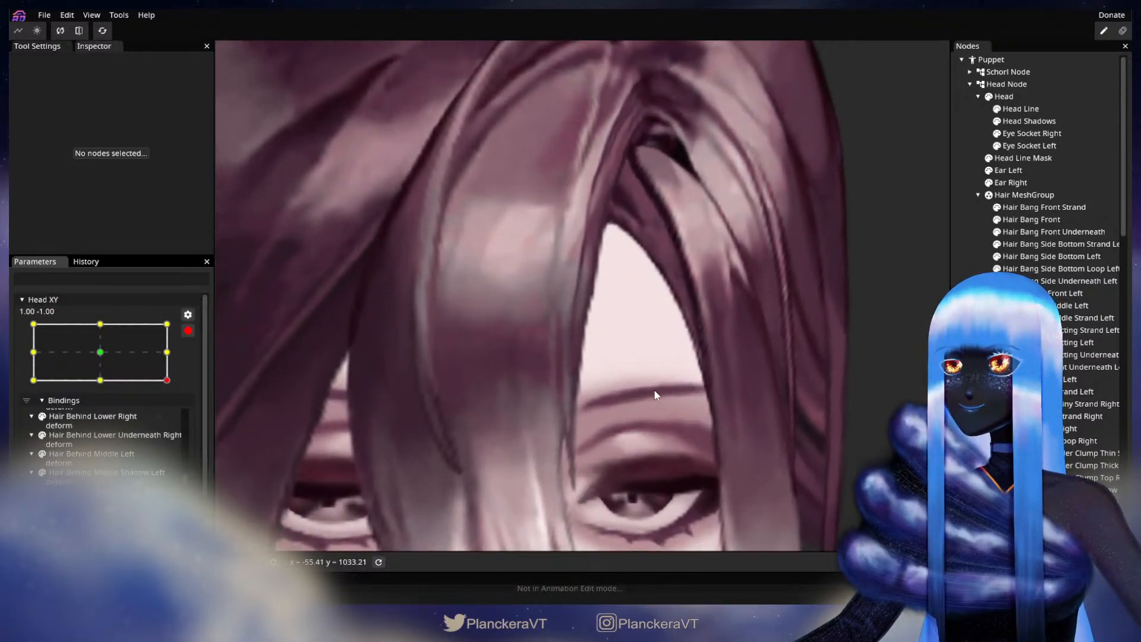
pyautogui.scroll(-3, 657, 383)
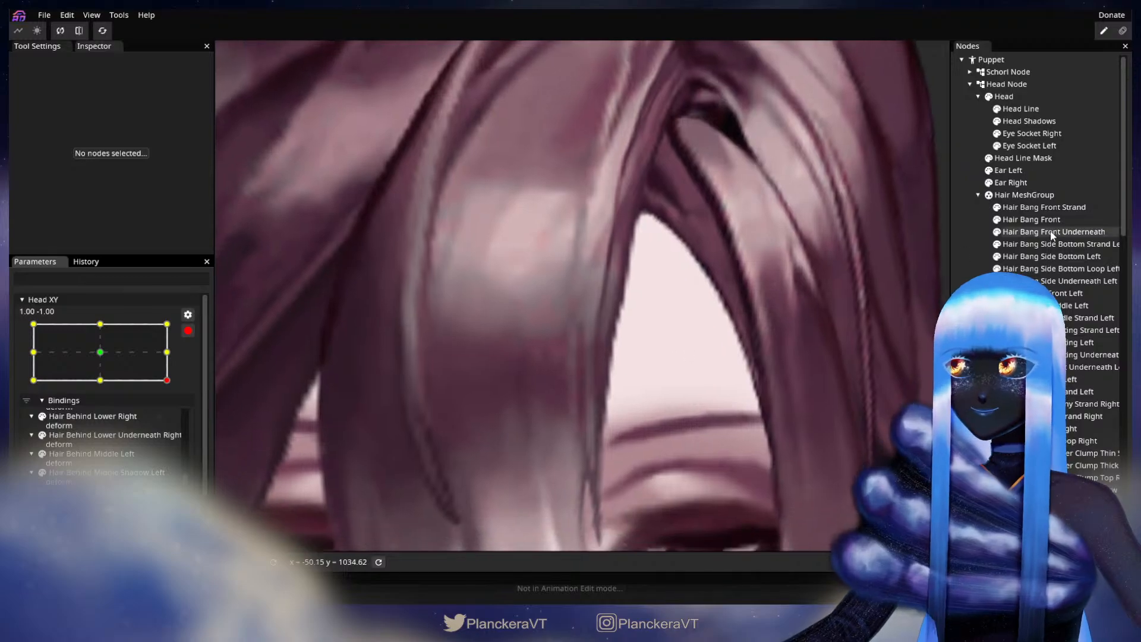
pyautogui.click(1031, 219)
pyautogui.scroll(3, 596, 369)
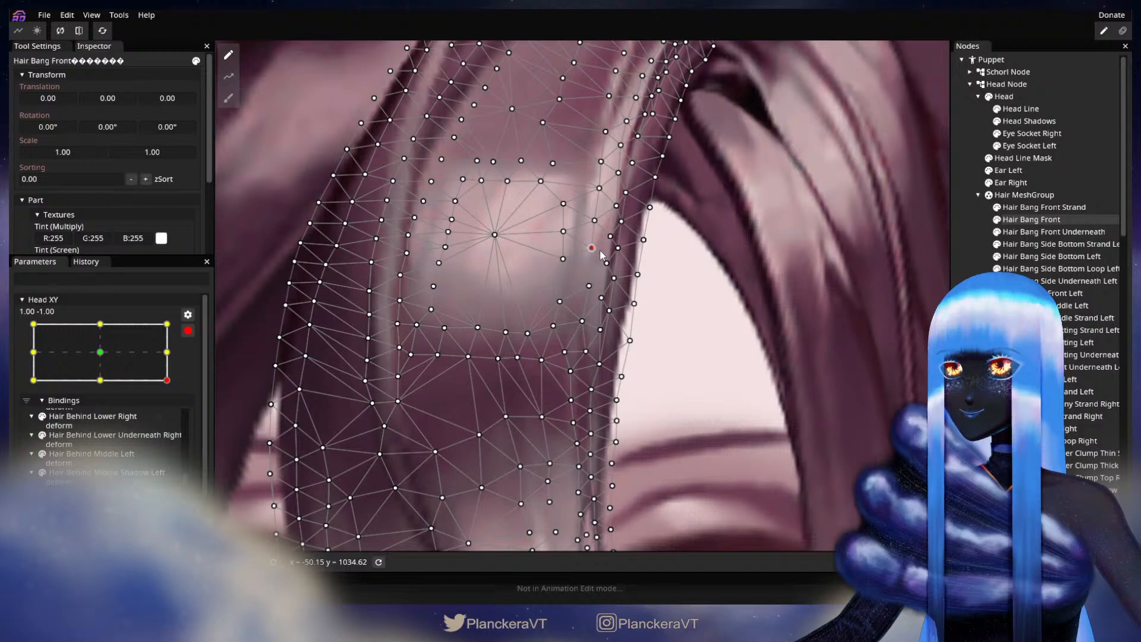
pyautogui.click(975, 392)
# - Disarm Head XY, move it around 1.00, -1.00 to review the light streak beside the highlight, and re-arm it
pyautogui.scroll(-4, 830, 351)
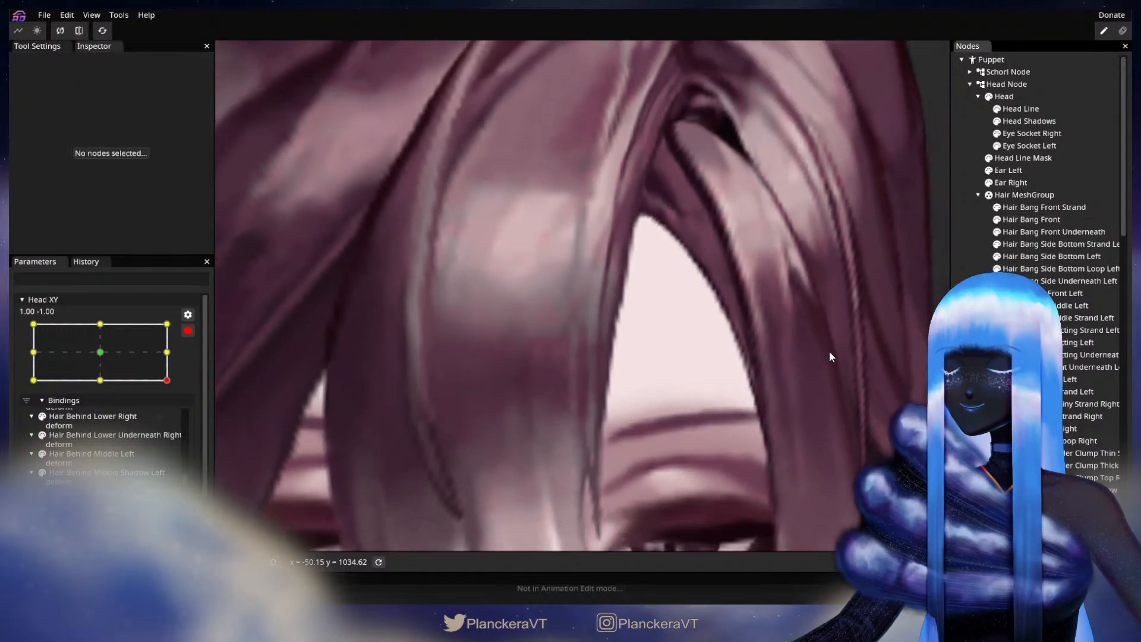
pyautogui.scroll(-5, 833, 351)
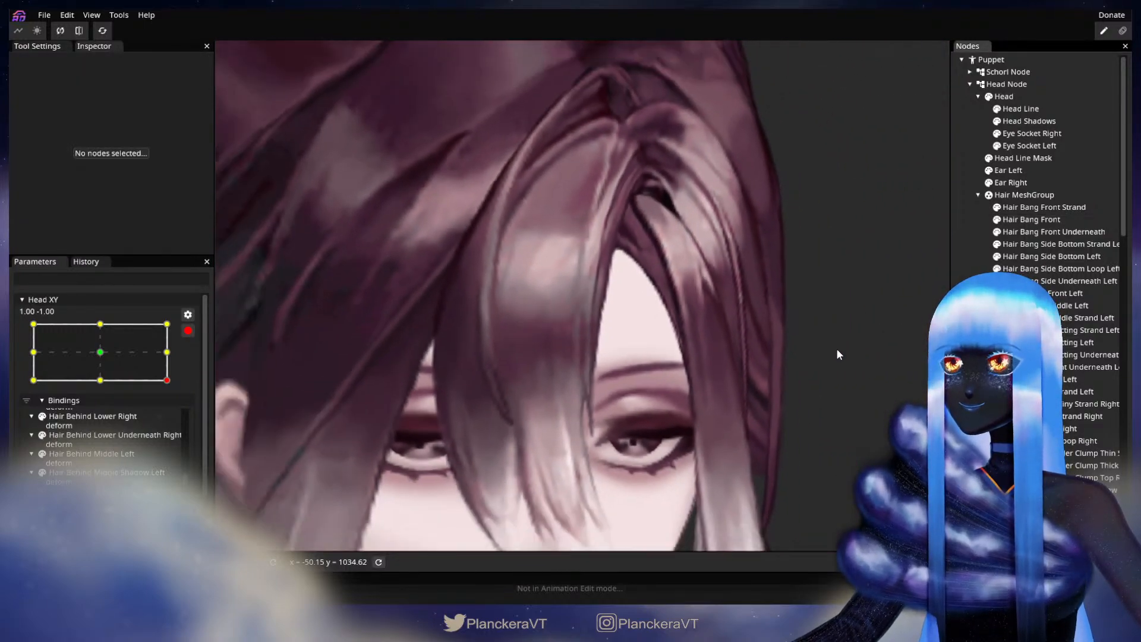
pyautogui.scroll(-2, 834, 360)
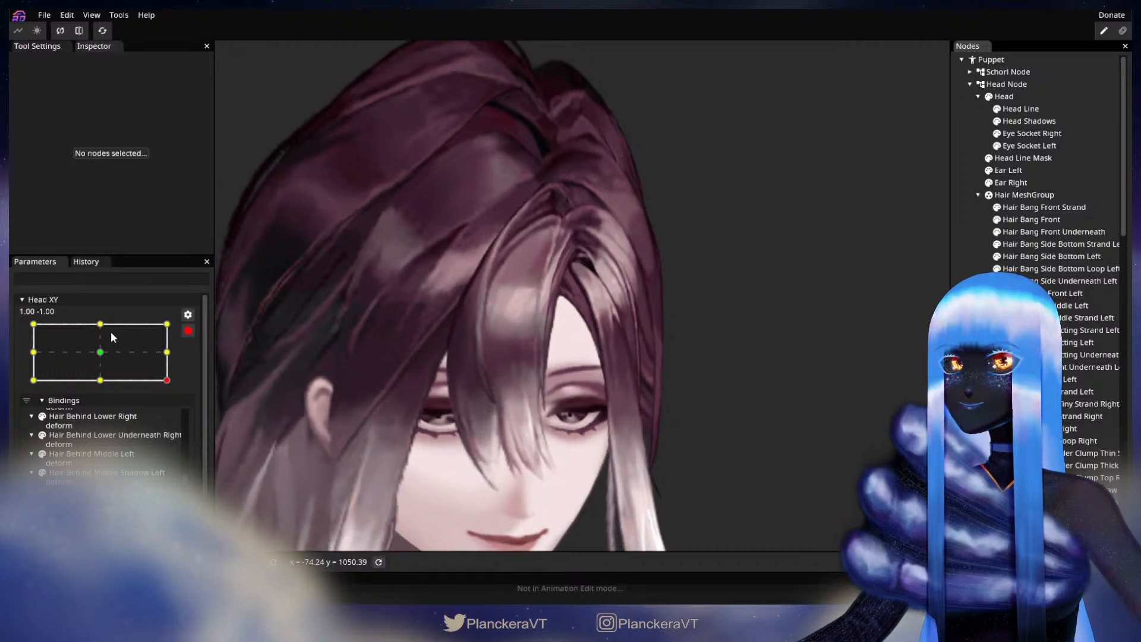
pyautogui.click(188, 331)
pyautogui.moveTo(174, 414)
pyautogui.mouseDown()
pyautogui.moveTo(174, 387)
pyautogui.moveTo(183, 422)
pyautogui.mouseUp()
pyautogui.click(196, 364)
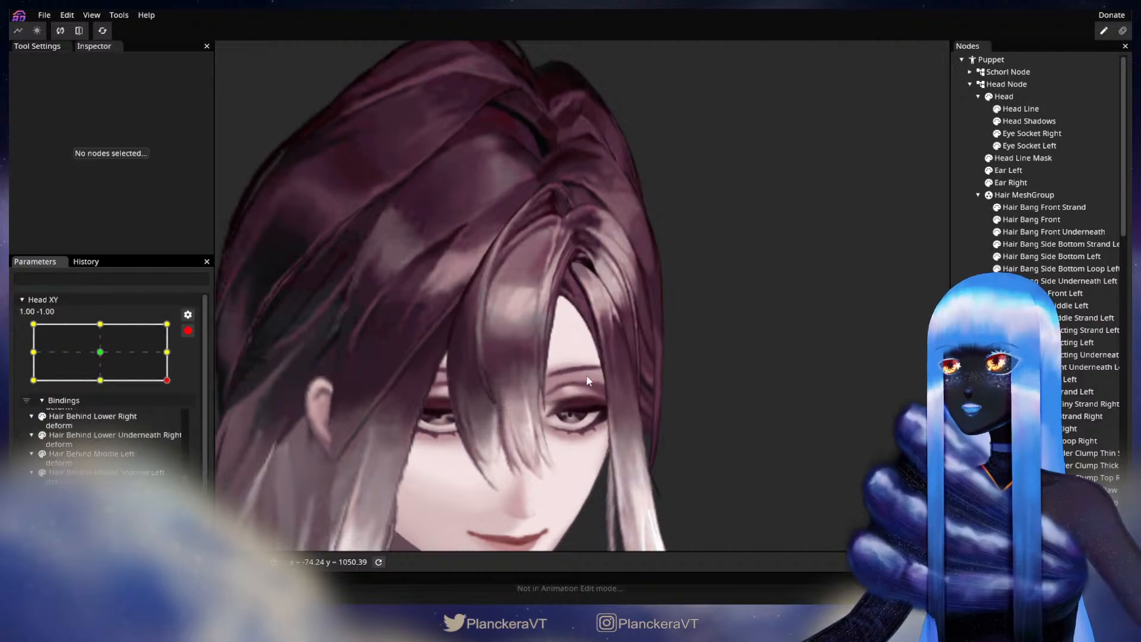
# - Select Hair Bang Front, adjust the vertices at the upper end of the light streak near the parting, and leave the mesh deformation
pyautogui.scroll(2, 615, 380)
pyautogui.scroll(4, 637, 347)
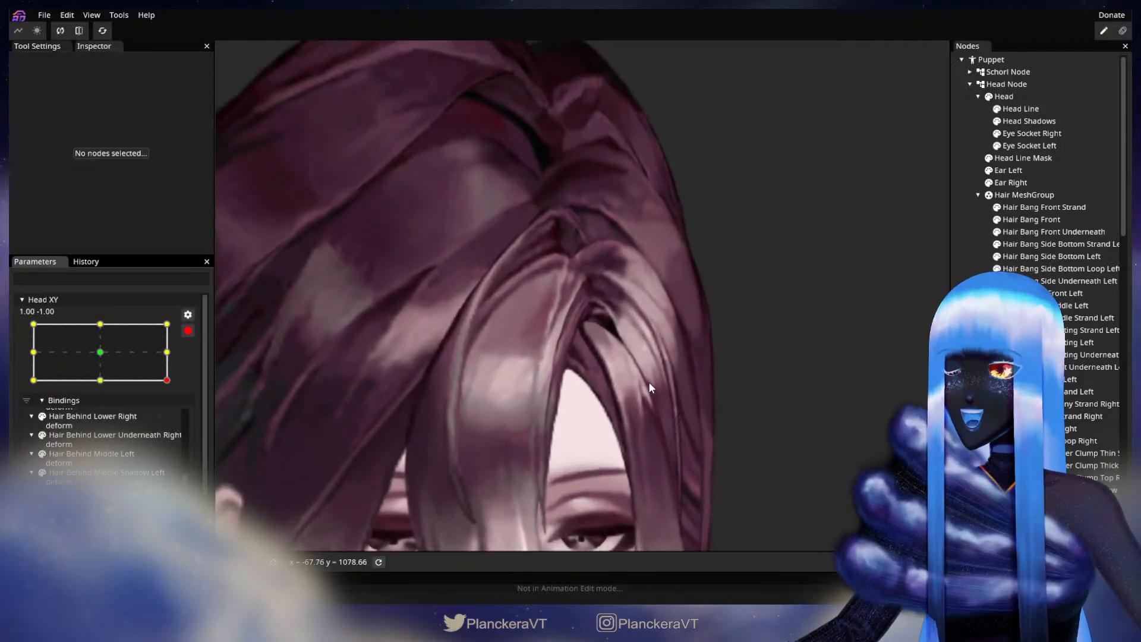
pyautogui.moveTo(613, 365); pyautogui.dragTo(684, 383)
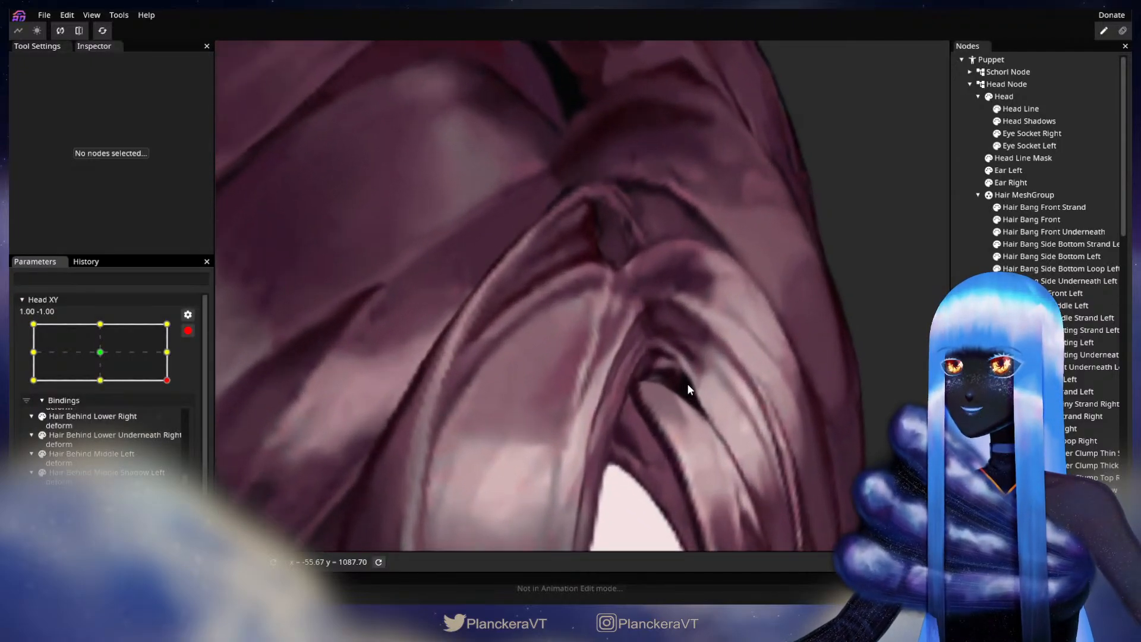
pyautogui.click(1032, 220)
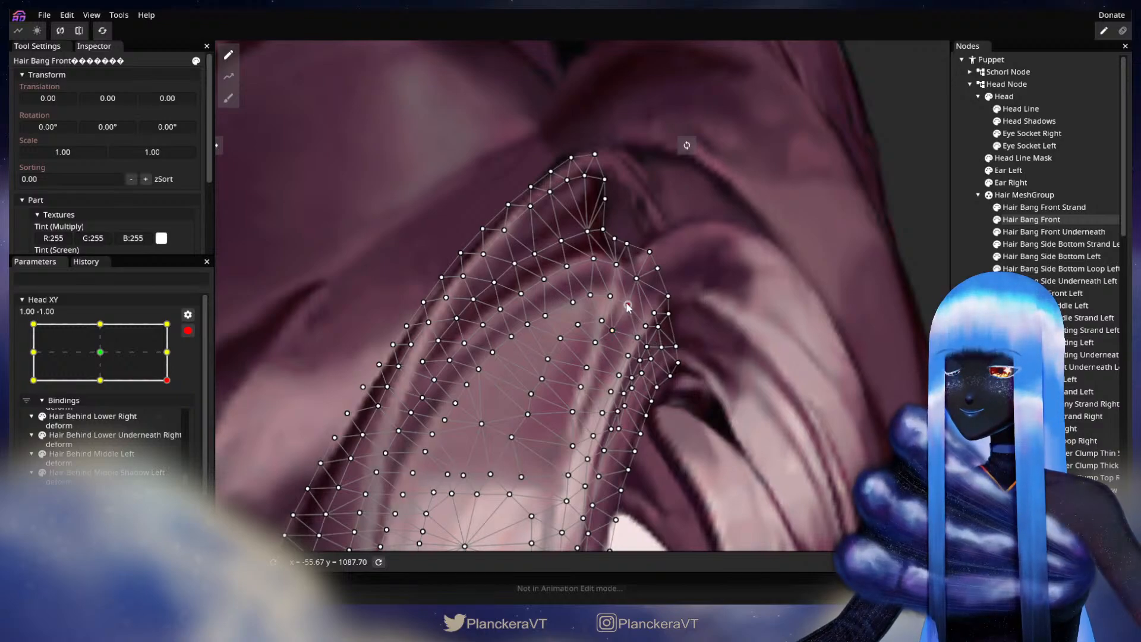
pyautogui.click(808, 399)
# - Disarm Head XY, move it to 1.00, 1.00 while checking the bang, and arm that keypoint for editing
pyautogui.scroll(5, 767, 377)
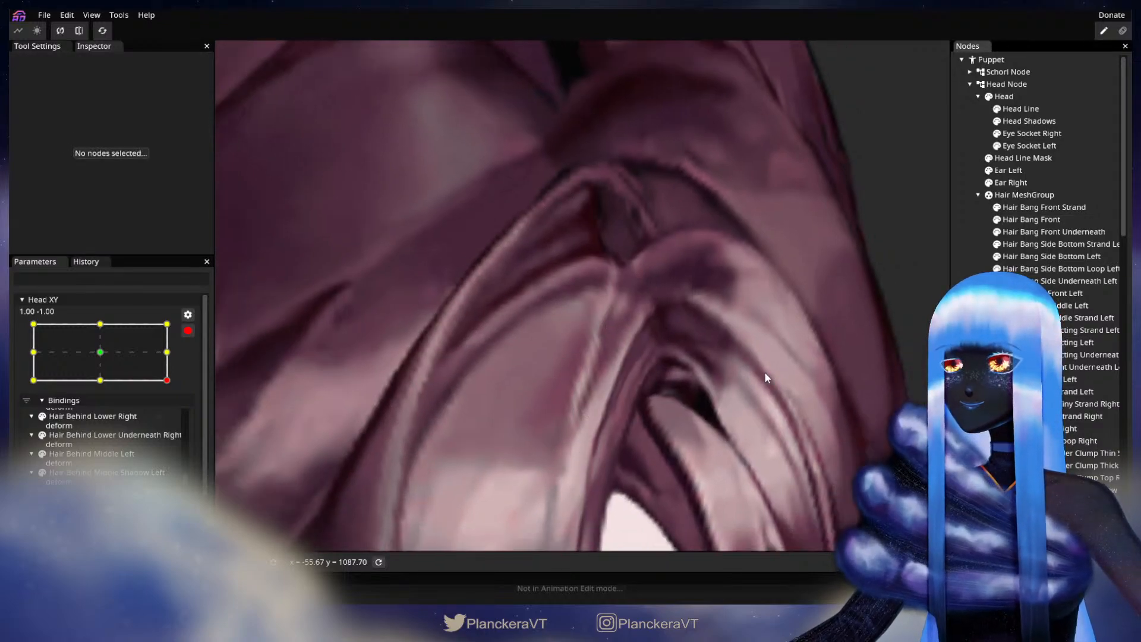
pyautogui.scroll(-5, 772, 390)
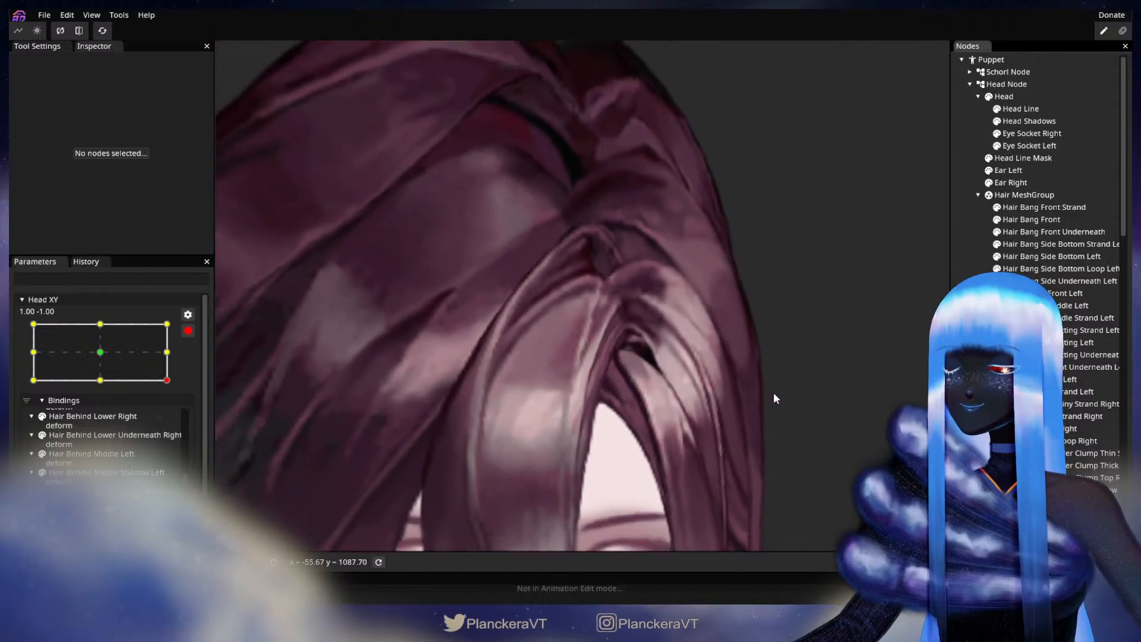
pyautogui.scroll(-5, 777, 393)
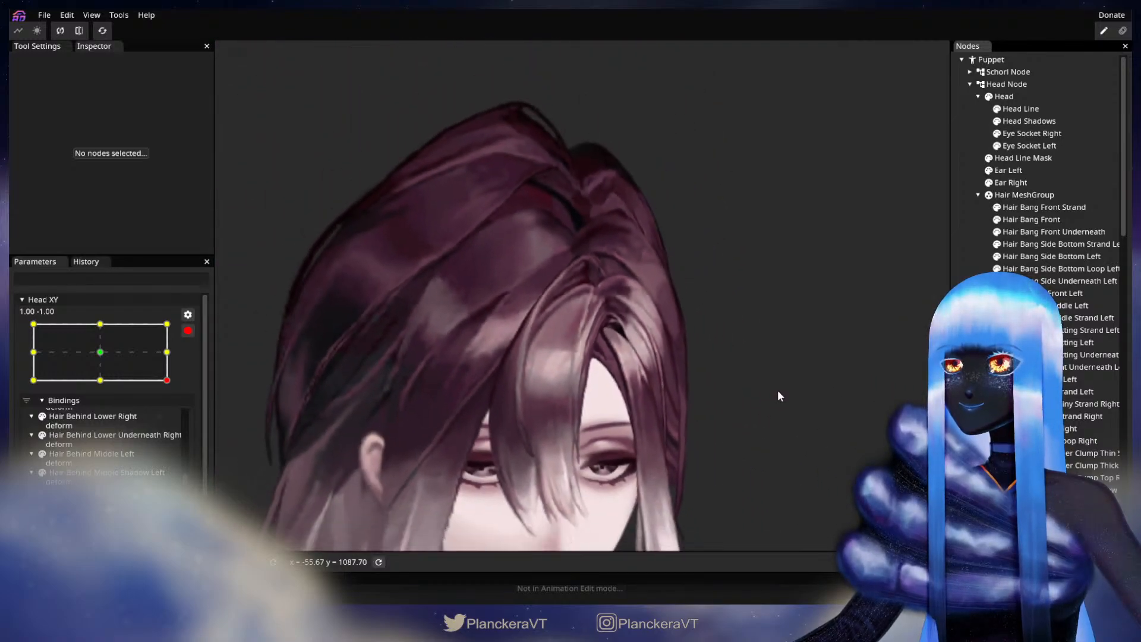
pyautogui.scroll(-3, 785, 393)
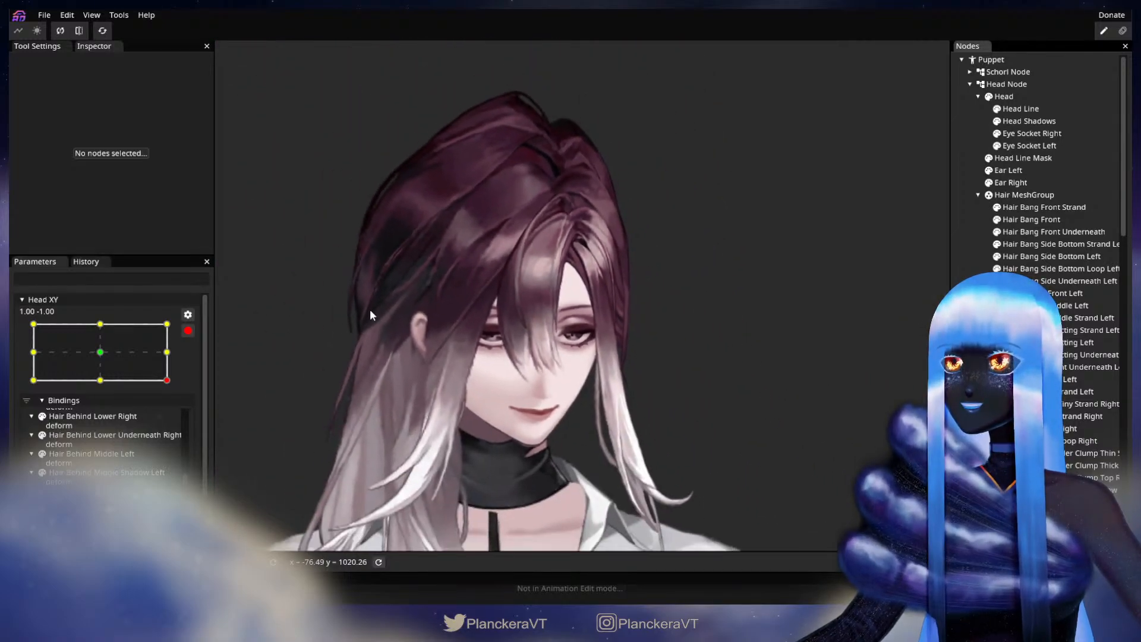
pyautogui.click(188, 331)
pyautogui.moveTo(178, 412); pyautogui.dragTo(203, 356)
pyautogui.moveTo(562, 266); pyautogui.dragTo(516, 356)
pyautogui.scroll(3, 538, 420)
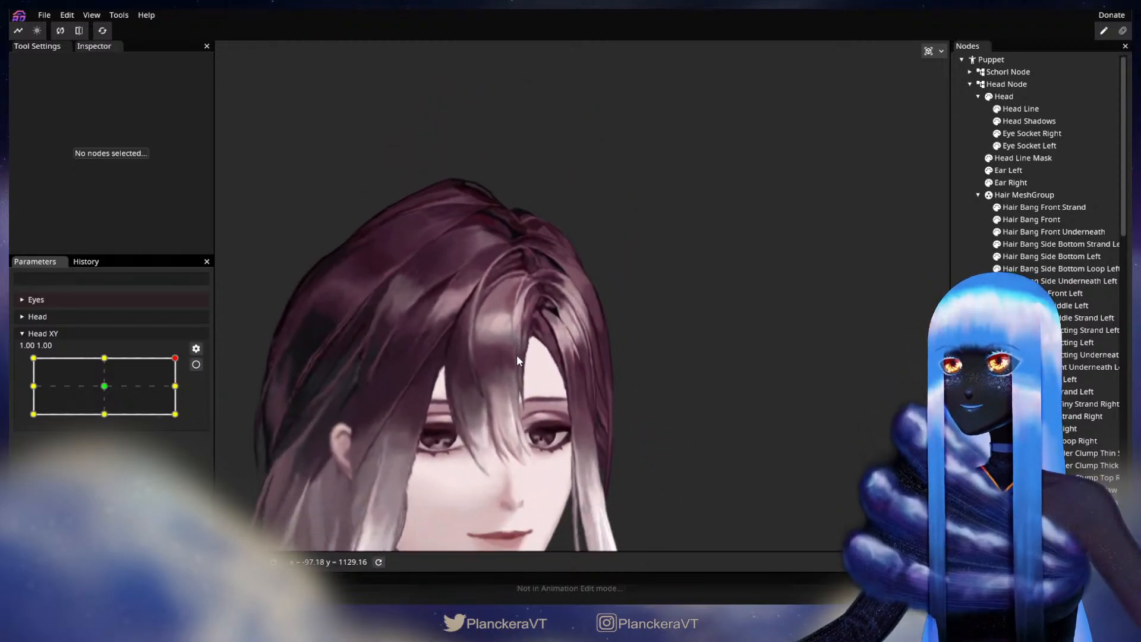
pyautogui.scroll(1, 523, 365)
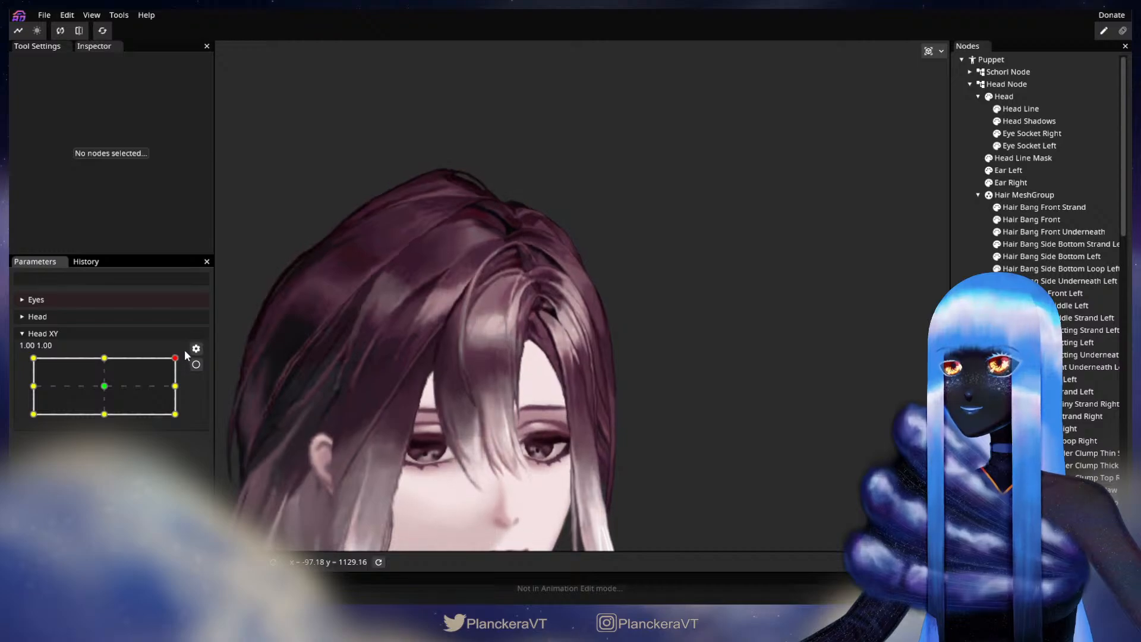
pyautogui.click(195, 364)
# - Select Hair Bang Front and reshape the light streak beside the highlight with the Circle Brush at size 9.00
pyautogui.scroll(3, 529, 377)
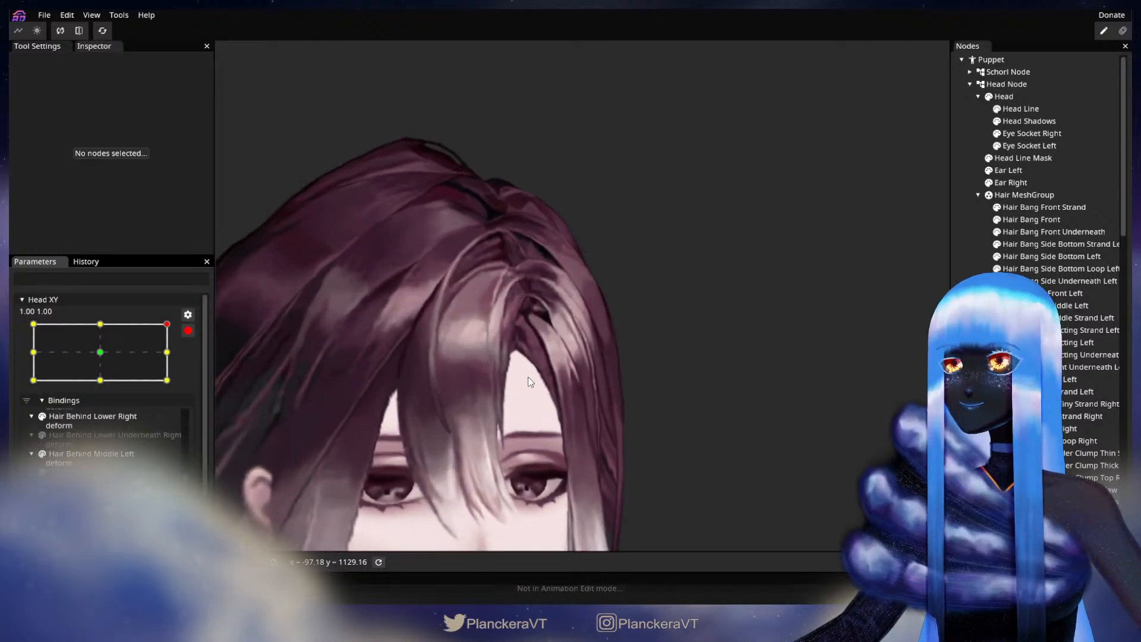
pyautogui.scroll(4, 530, 377)
pyautogui.moveTo(547, 371); pyautogui.dragTo(671, 388)
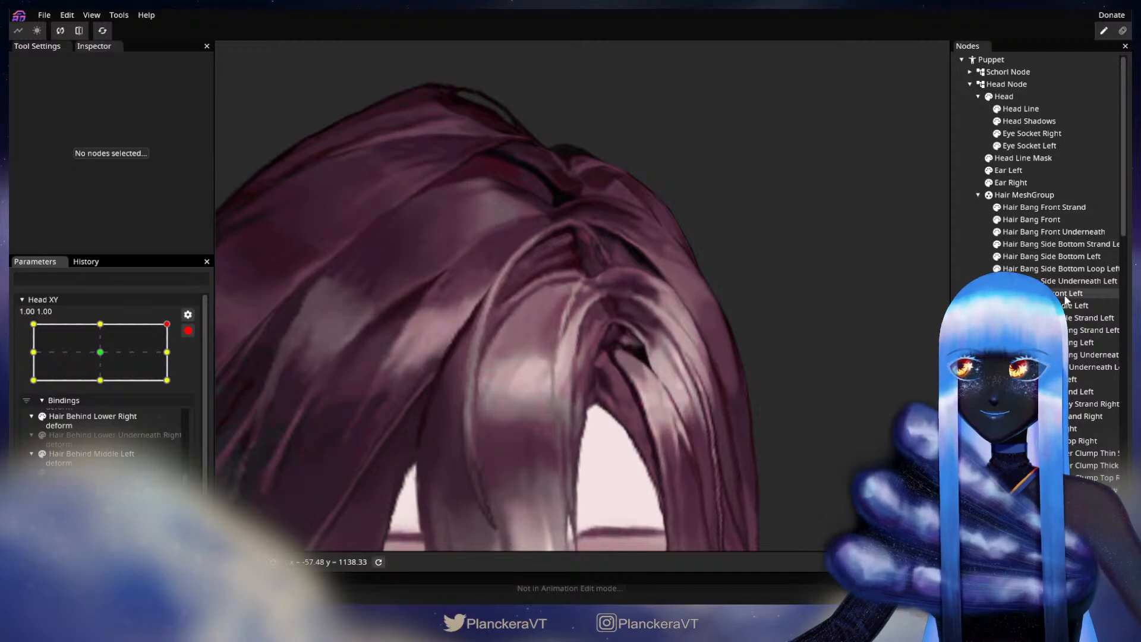
pyautogui.click(1039, 218)
pyautogui.scroll(3, 732, 331)
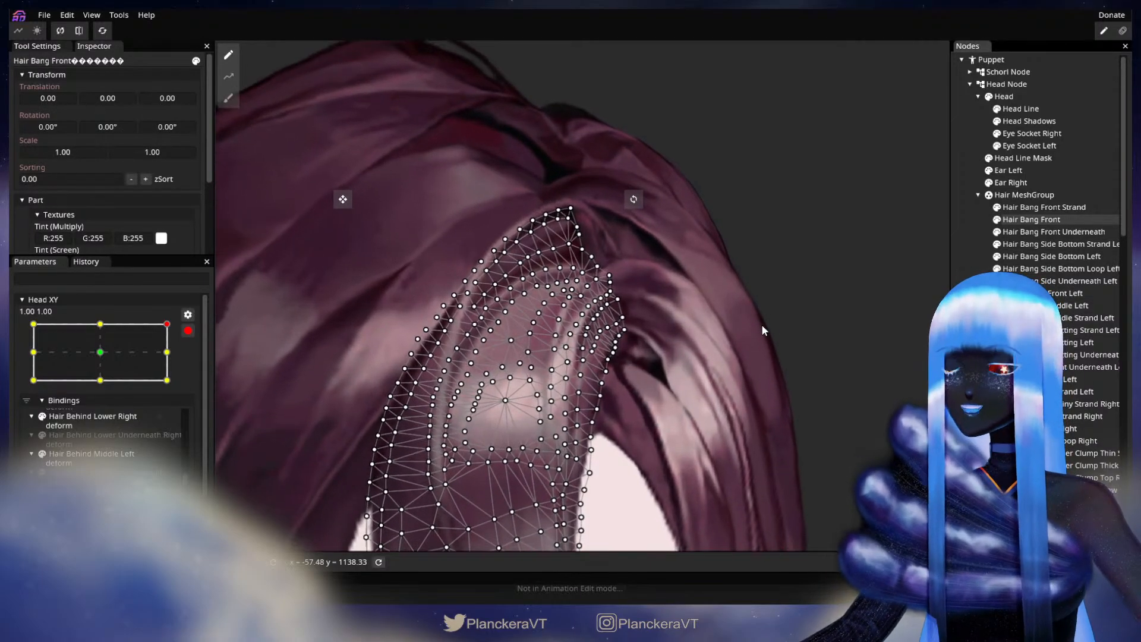
pyautogui.click(229, 98)
pyautogui.scroll(2, 618, 202)
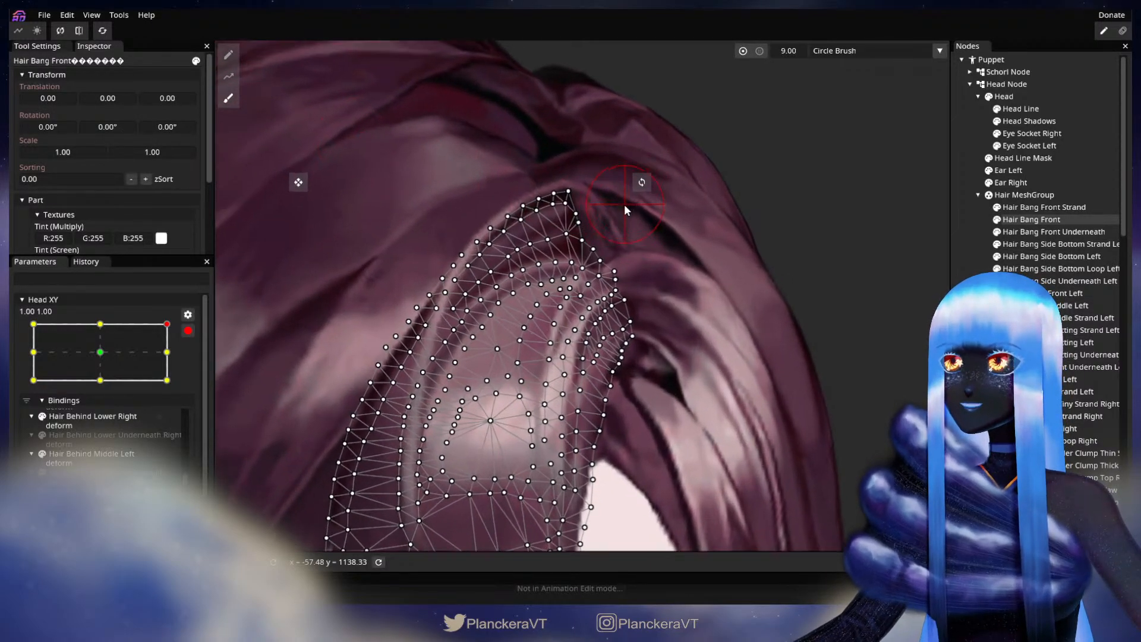
pyautogui.moveTo(553, 353)
pyautogui.mouseDown()
pyautogui.moveTo(581, 371)
pyautogui.moveTo(563, 388)
pyautogui.moveTo(577, 437)
pyautogui.mouseUp()
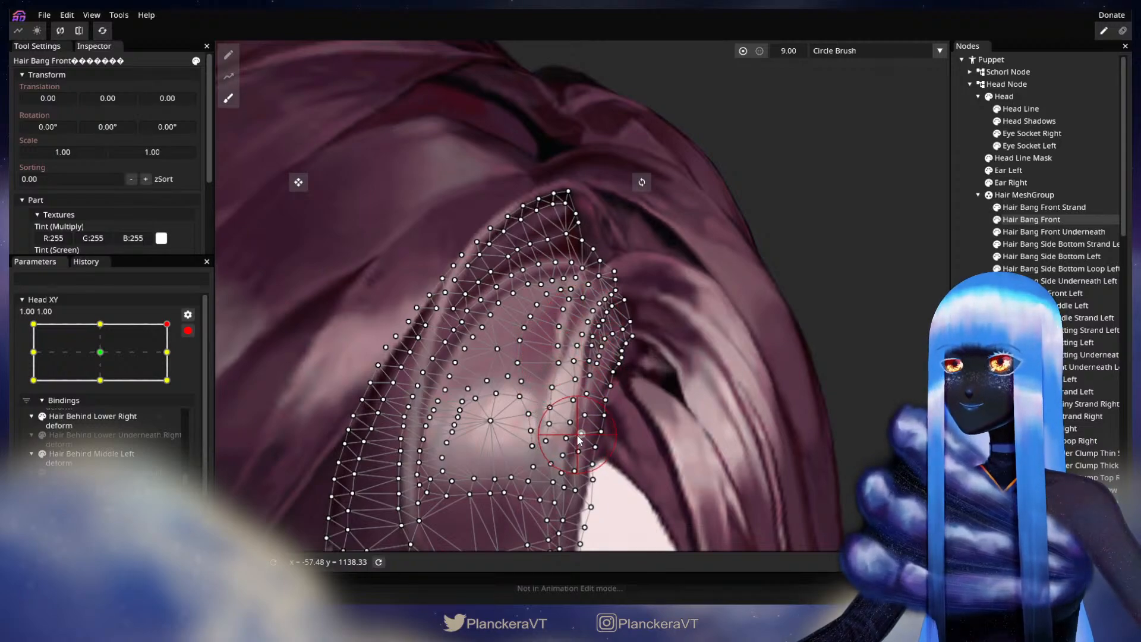
# - Brush the Hair Bang Front vertices outward along the upper inner edge near the parting, and leave the mesh deformation
pyautogui.moveTo(592, 305); pyautogui.dragTo(601, 315)
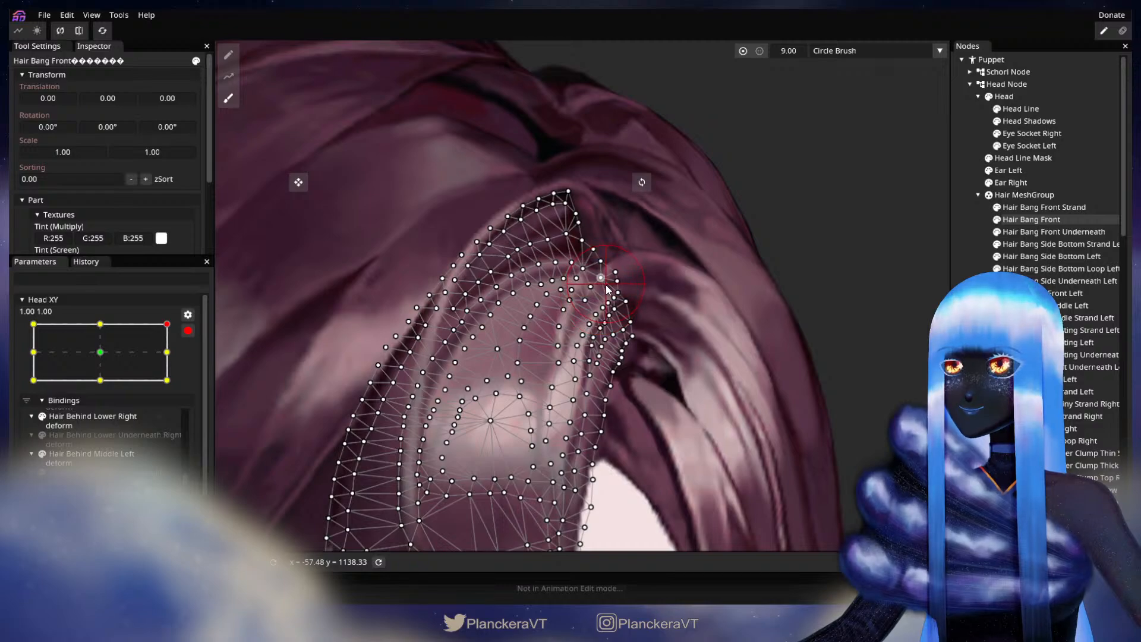
pyautogui.moveTo(591, 287); pyautogui.dragTo(572, 325)
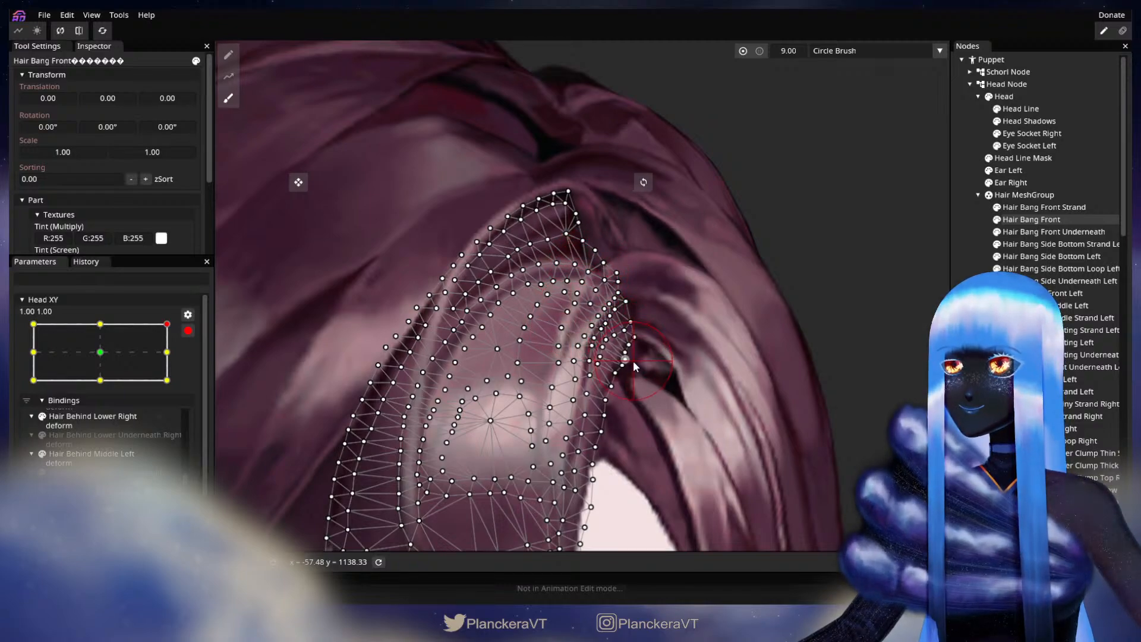
pyautogui.moveTo(633, 361)
pyautogui.mouseDown()
pyautogui.moveTo(640, 338)
pyautogui.moveTo(621, 395)
pyautogui.mouseUp()
pyautogui.moveTo(588, 335); pyautogui.dragTo(599, 358)
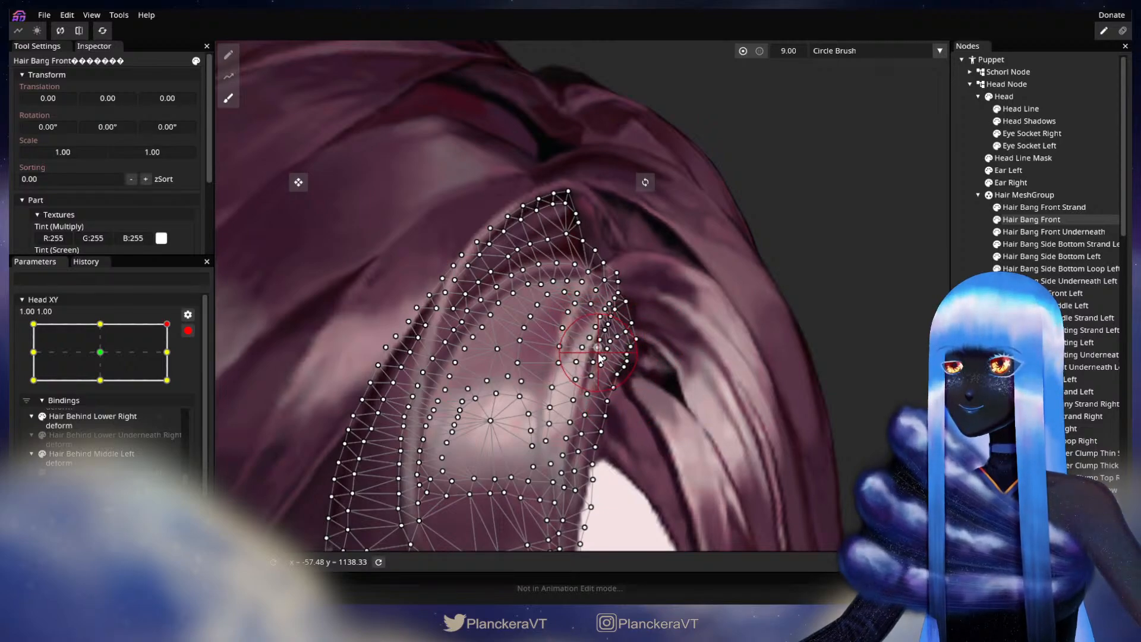
pyautogui.click(958, 326)
# - Select Hair Bang Front again, brush the vertices between the highlight and the light streak into place, and leave the mesh deformation
pyautogui.scroll(-5, 670, 391)
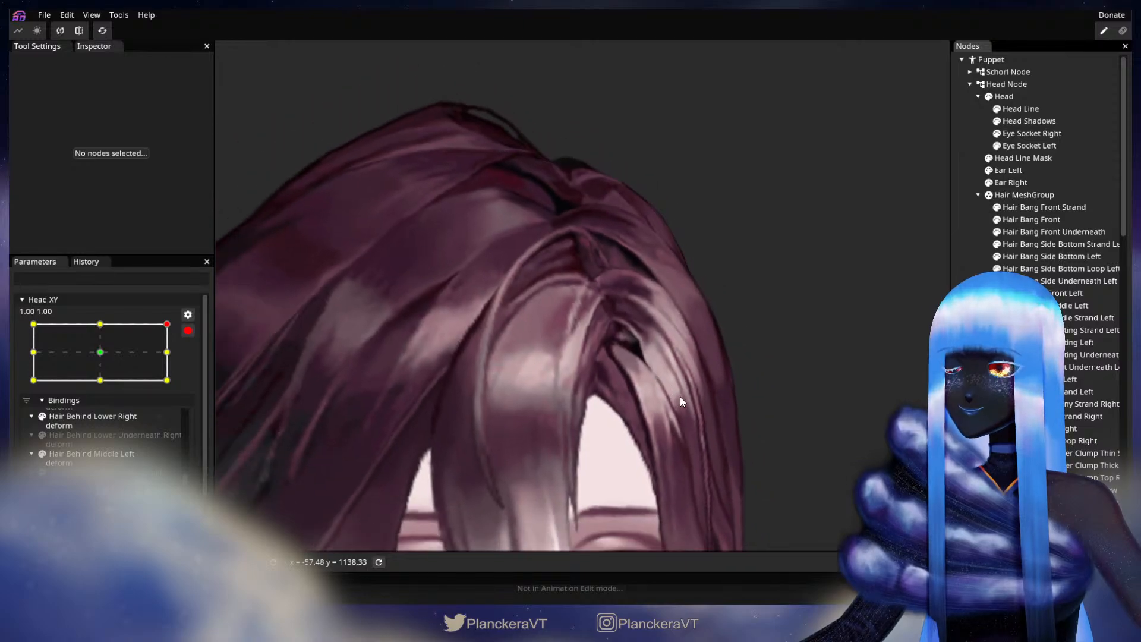
pyautogui.scroll(-5, 683, 394)
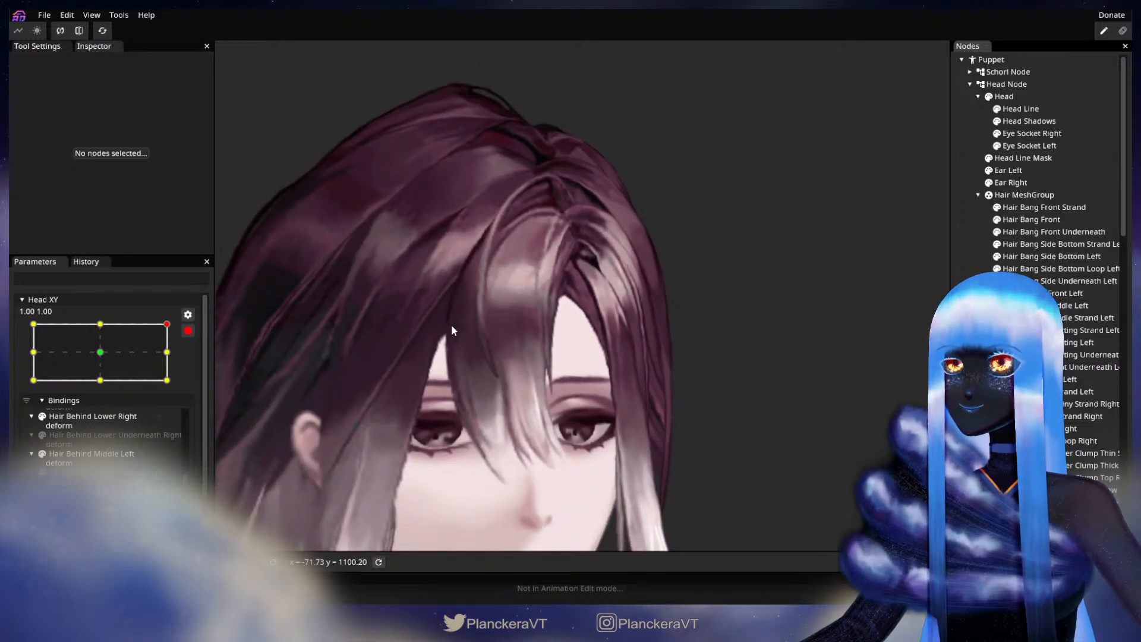
pyautogui.scroll(4, 450, 325)
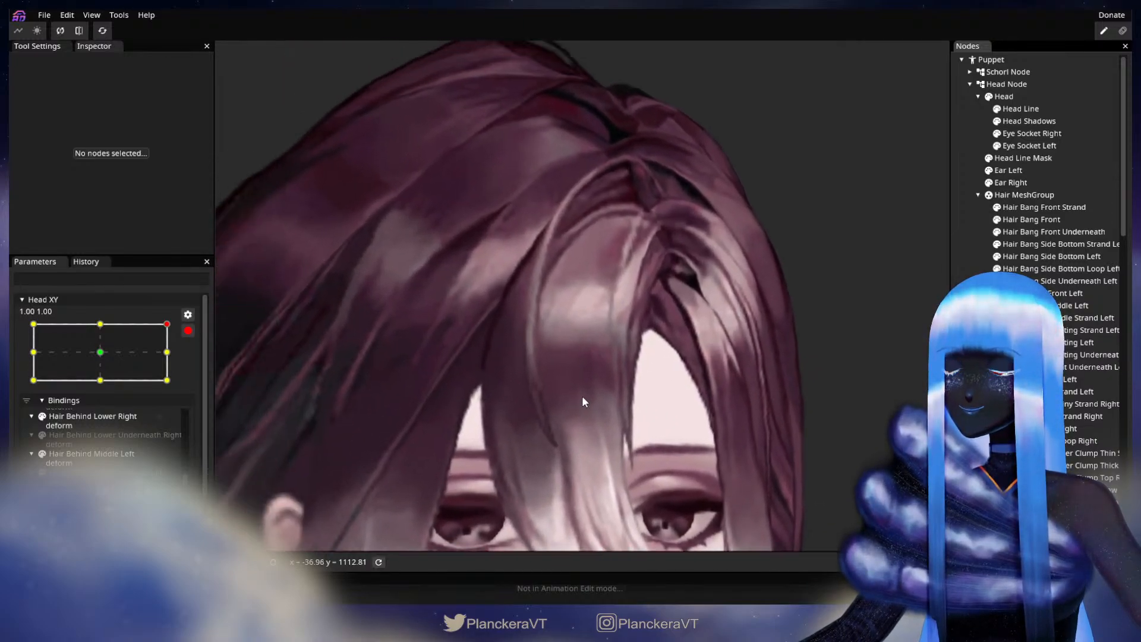
pyautogui.scroll(4, 598, 395)
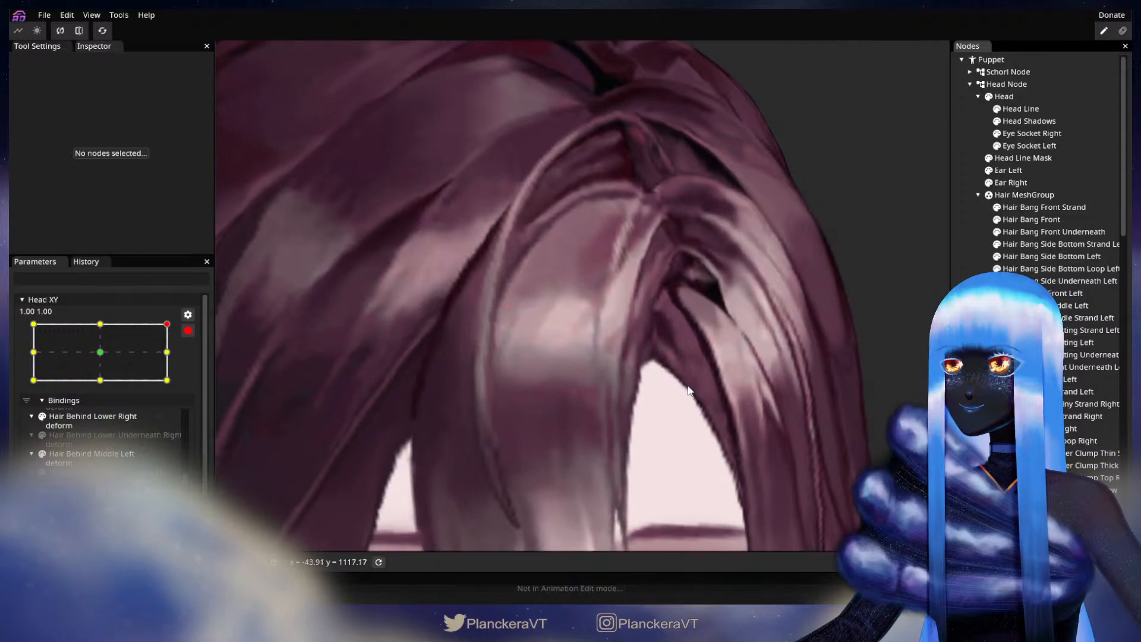
pyautogui.click(1031, 220)
pyautogui.scroll(2, 716, 349)
pyautogui.click(228, 98)
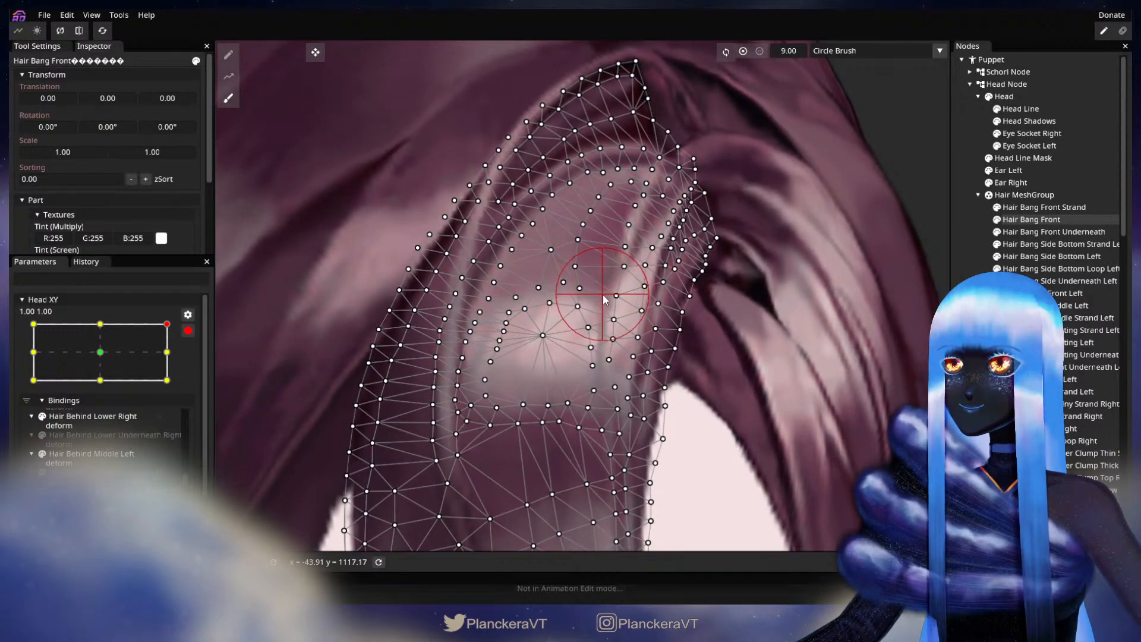
pyautogui.moveTo(606, 299)
pyautogui.mouseDown()
pyautogui.moveTo(580, 292)
pyautogui.moveTo(607, 298)
pyautogui.moveTo(627, 275)
pyautogui.moveTo(575, 402)
pyautogui.moveTo(625, 356)
pyautogui.mouseUp()
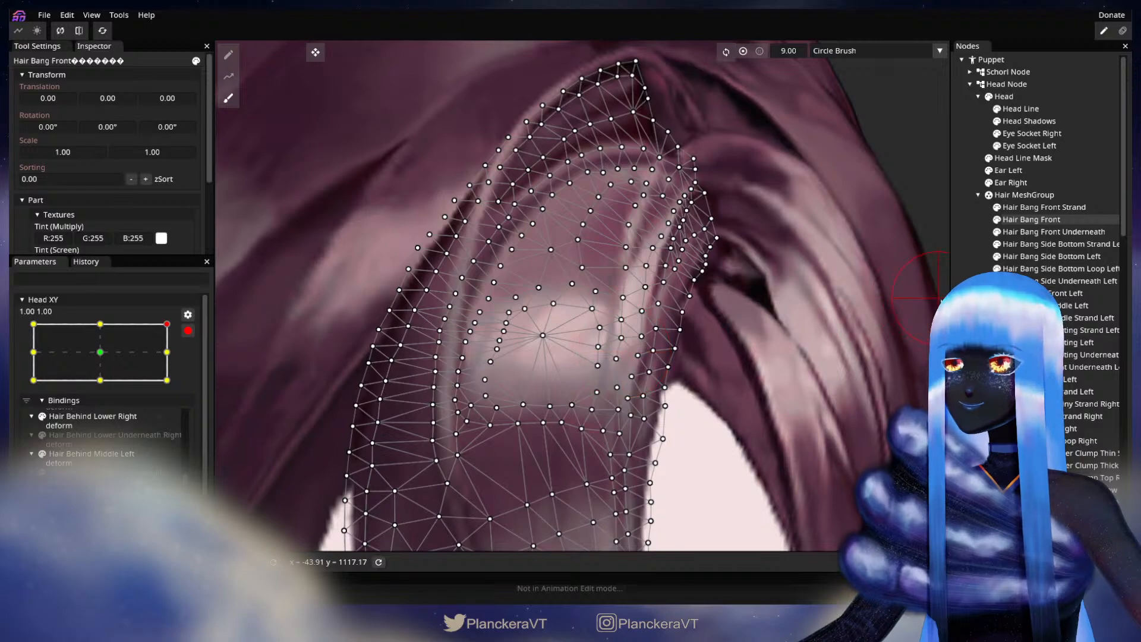
pyautogui.click(986, 306)
# - Disarm Head XY, move it around 1.00, 1.00 to review the whole bang, and re-arm that keypoint
pyautogui.scroll(-3, 654, 444)
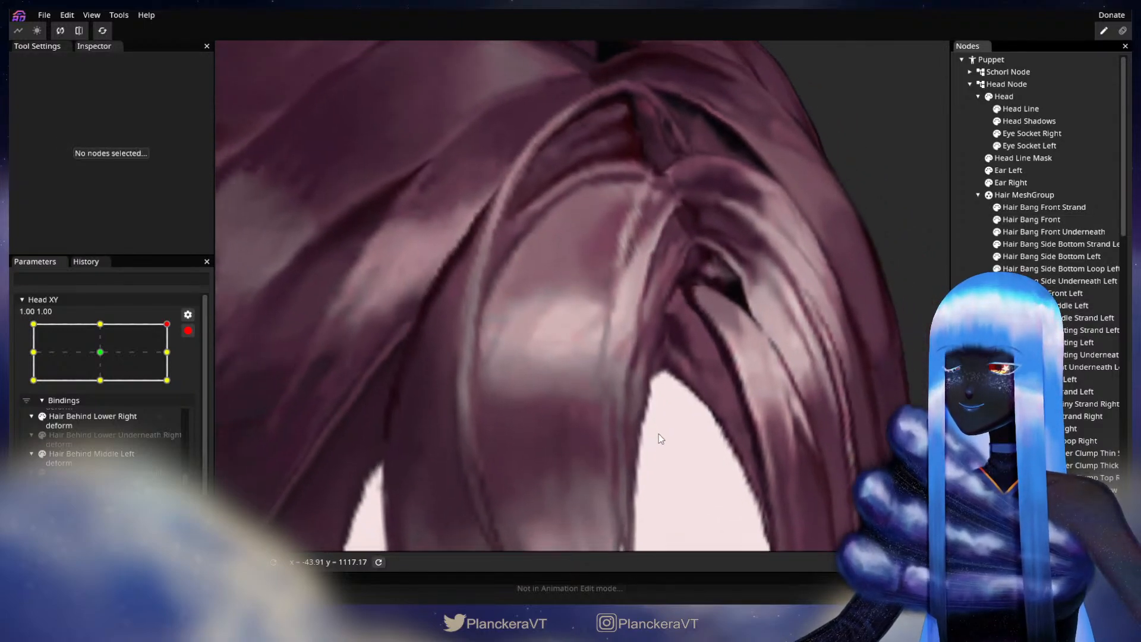
pyautogui.scroll(-5, 712, 423)
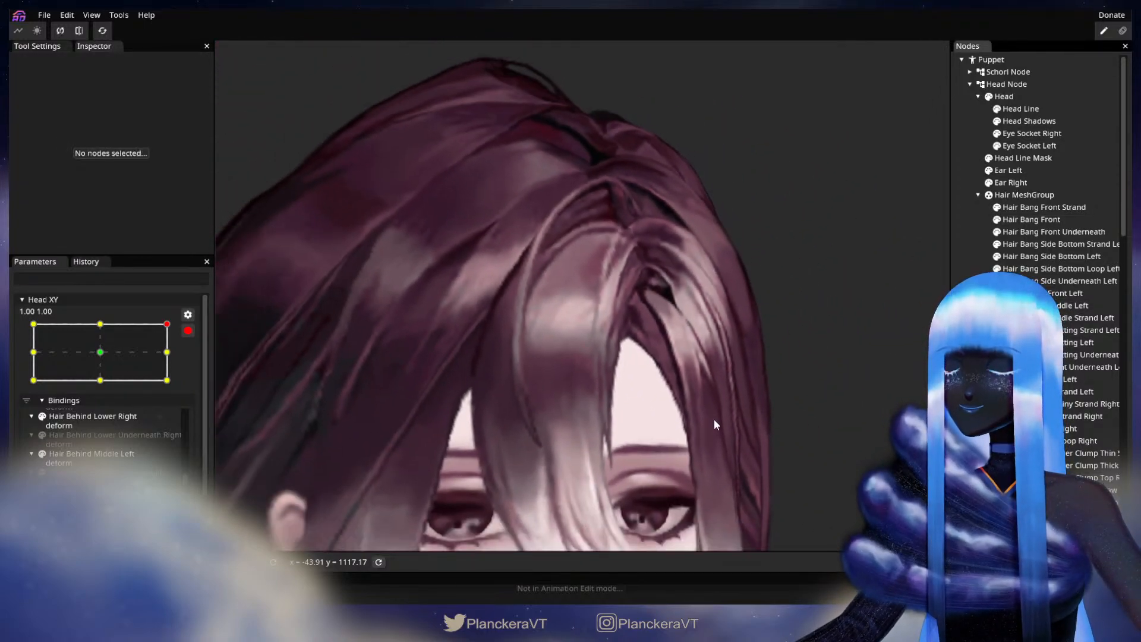
pyautogui.scroll(-3, 711, 419)
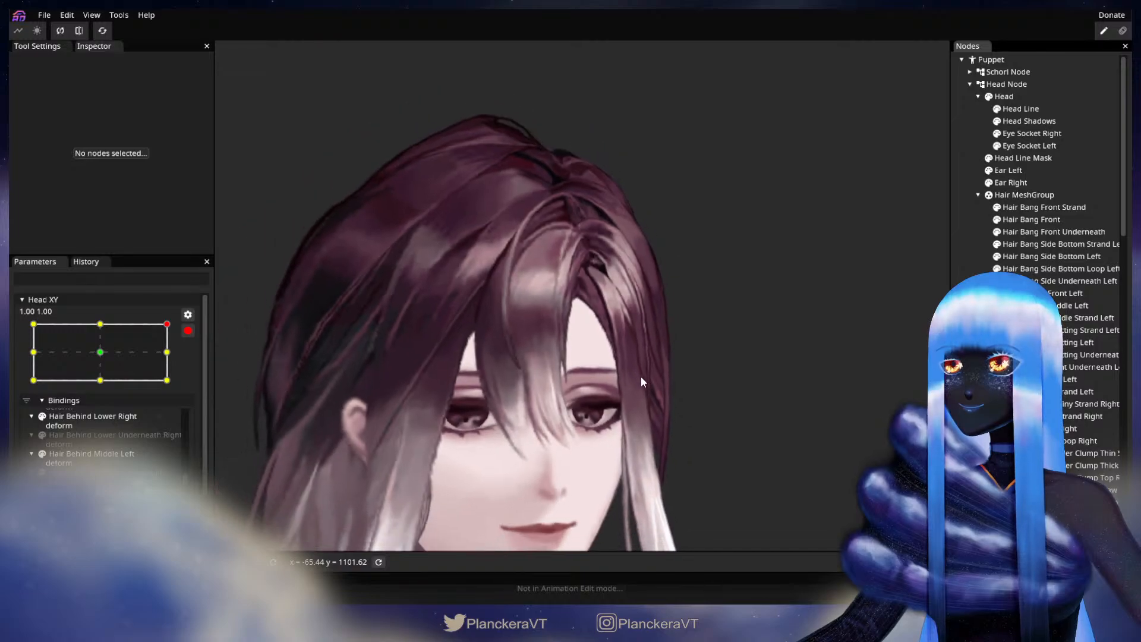
pyautogui.click(188, 331)
pyautogui.moveTo(176, 358)
pyautogui.mouseDown()
pyautogui.moveTo(189, 416)
pyautogui.moveTo(196, 358)
pyautogui.mouseUp()
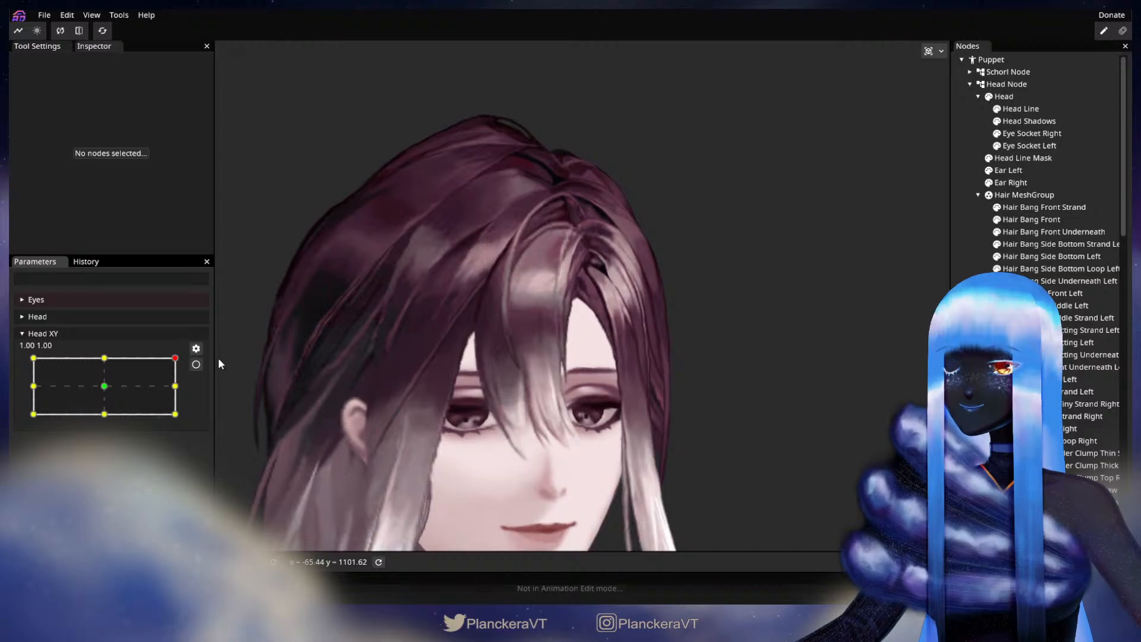
pyautogui.click(196, 364)
# - Select Hair Bang Front, shift its inner edge below the parting with a Circle Brush of size 22.00, and leave the mesh deformation
pyautogui.scroll(5, 406, 390)
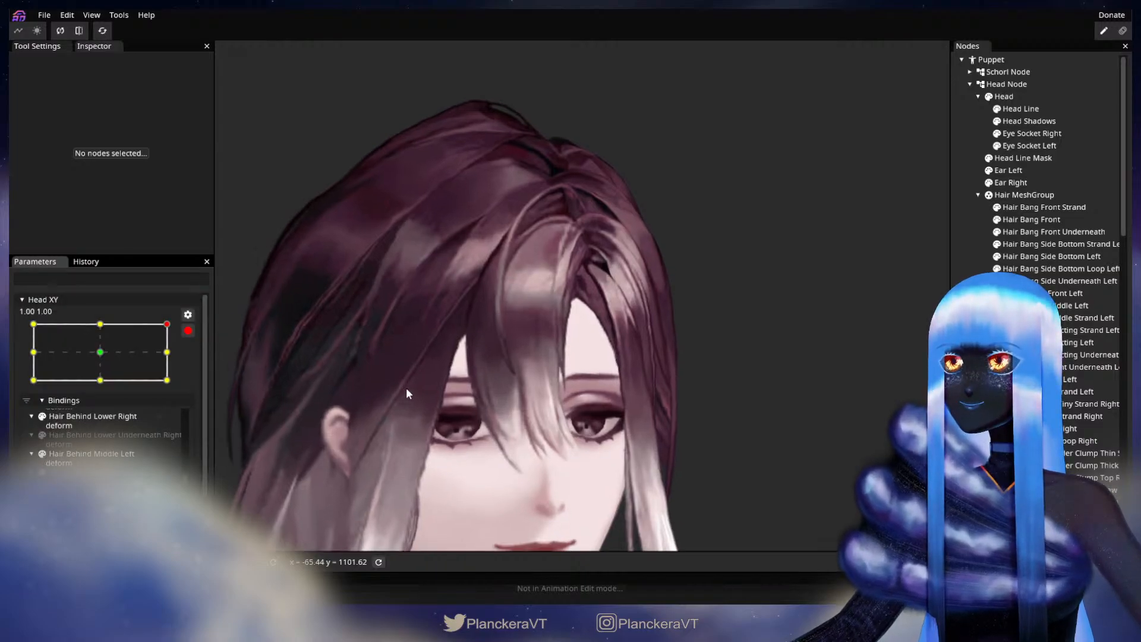
pyautogui.scroll(5, 576, 365)
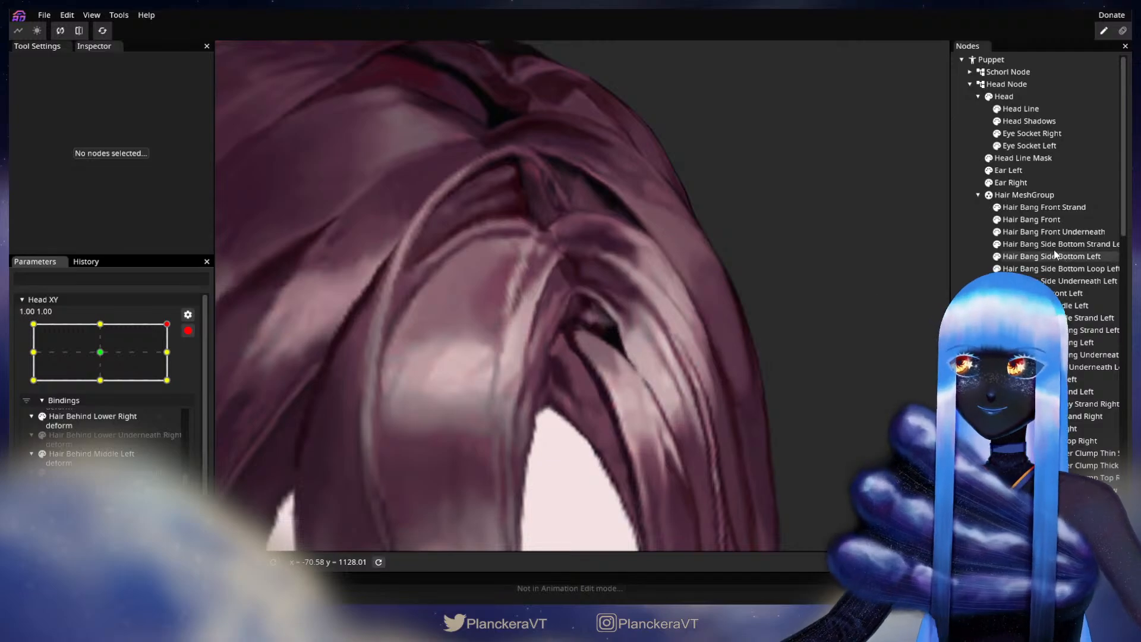
pyautogui.click(1031, 220)
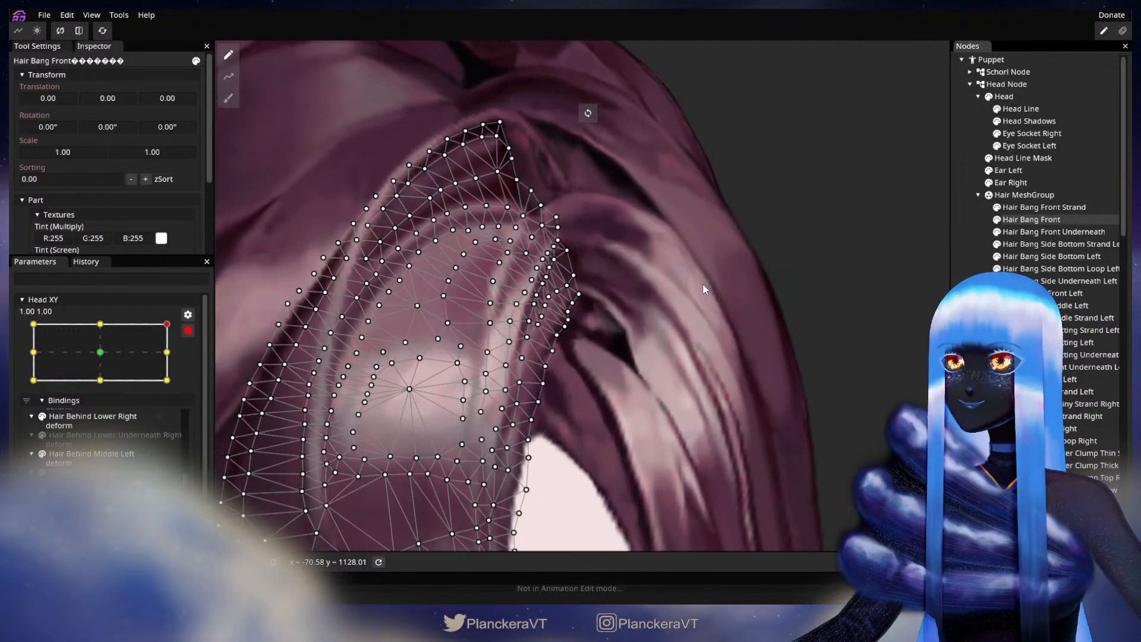
pyautogui.click(228, 98)
pyautogui.moveTo(801, 51); pyautogui.dragTo(804, 51)
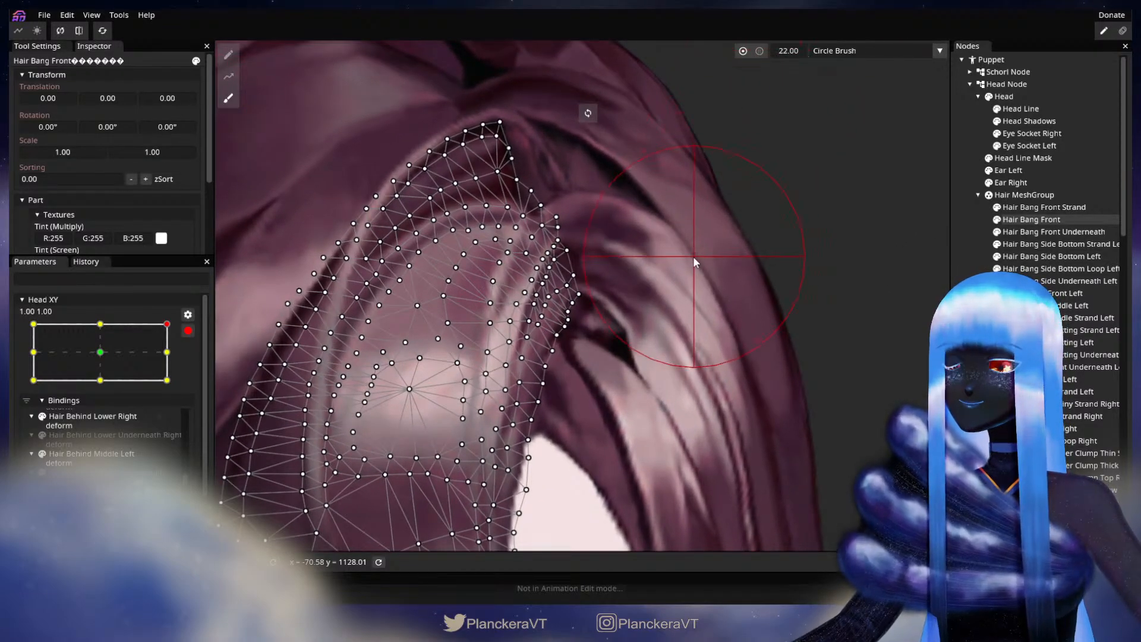
pyautogui.scroll(1, 672, 270)
pyautogui.moveTo(597, 289); pyautogui.dragTo(612, 290)
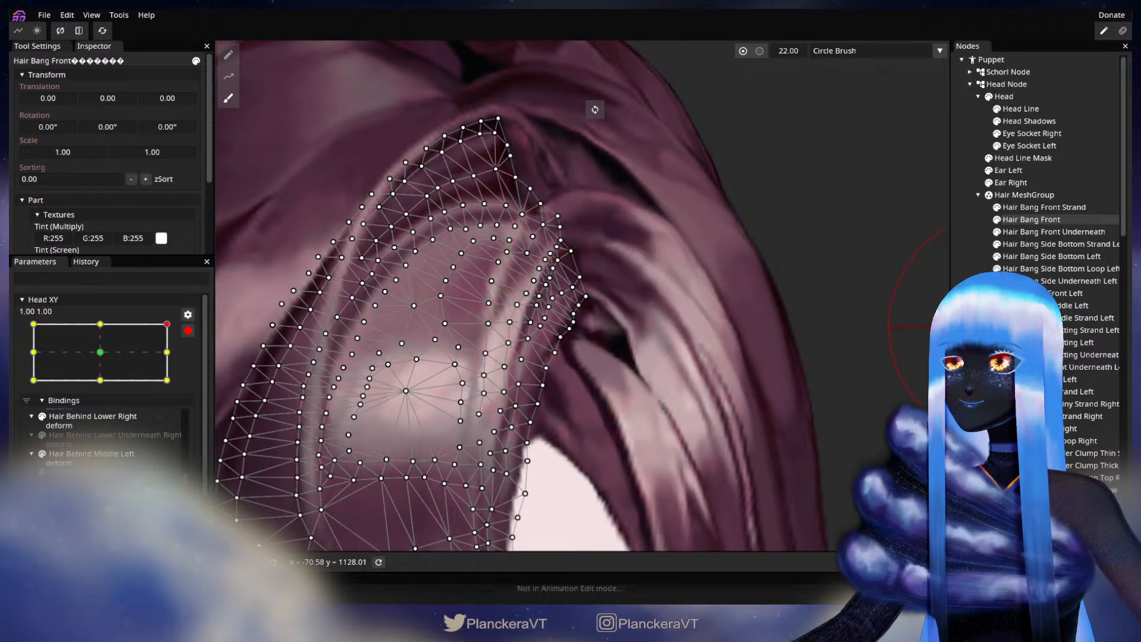
pyautogui.click(1018, 262)
# - Disarm Head XY, move it around 1.00, 1.00 to check the bang's inner edge near the parting, and re-arm it
pyautogui.scroll(-1, 717, 391)
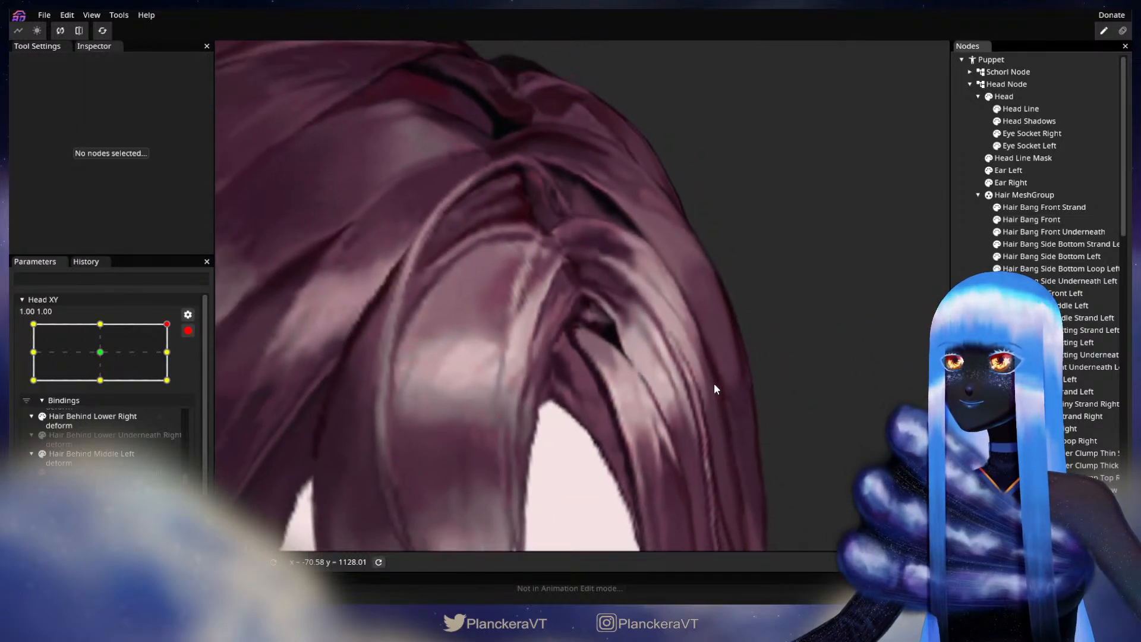
pyautogui.click(188, 330)
pyautogui.moveTo(177, 364); pyautogui.dragTo(185, 385)
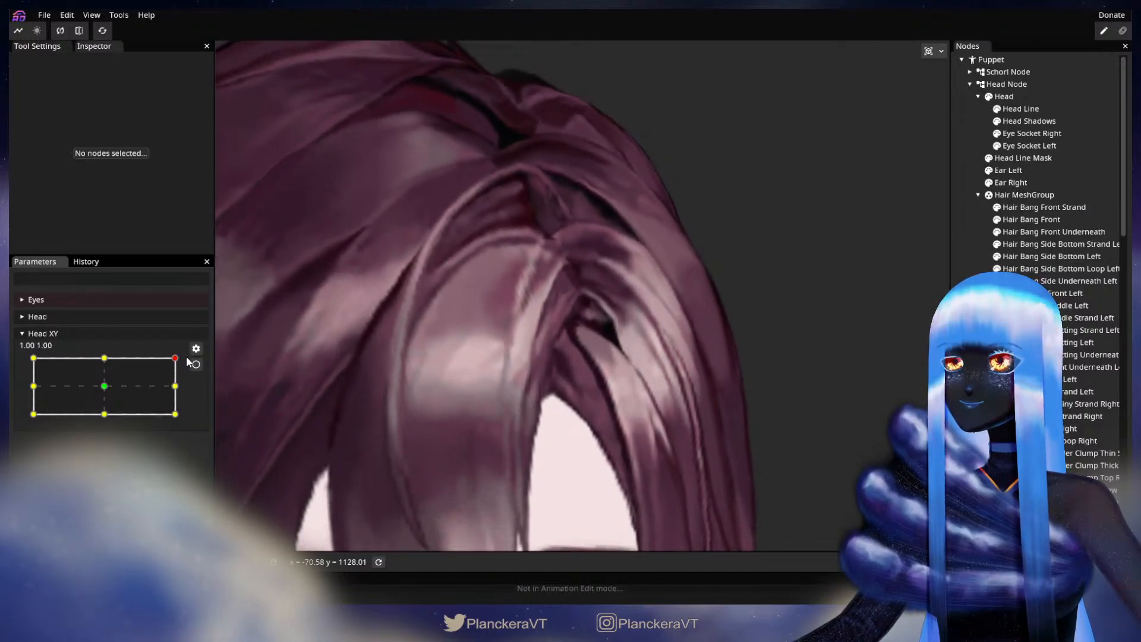
pyautogui.click(195, 364)
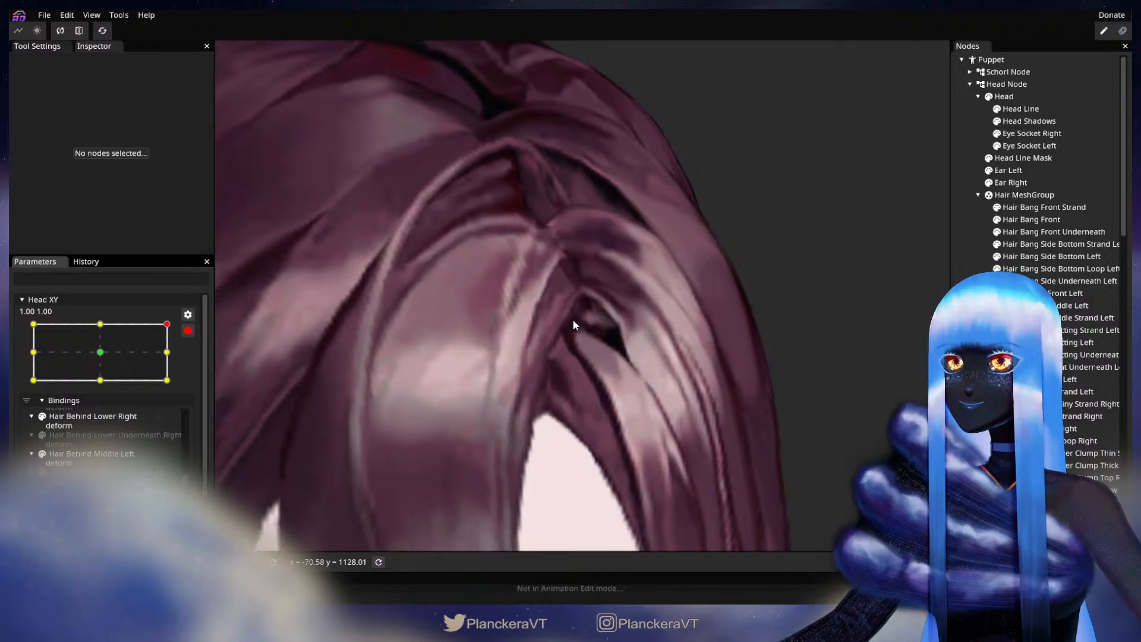
# - Select Hair Bang Front and nudge individual vertices along the light streak and at its upper end near the parting
pyautogui.click(1025, 220)
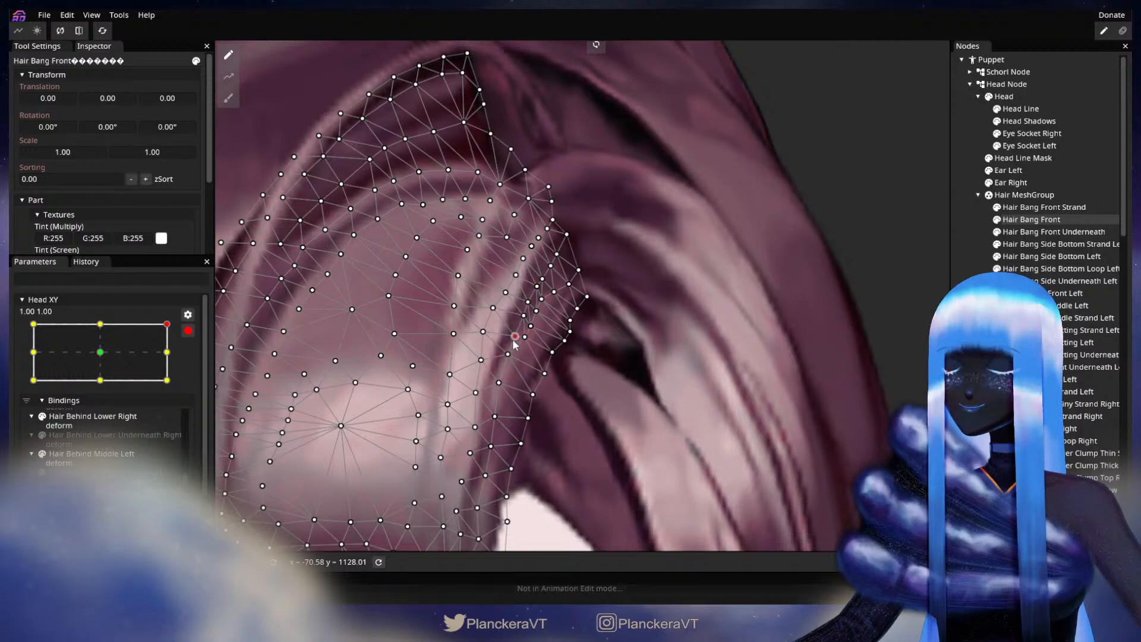
pyautogui.moveTo(505, 388); pyautogui.dragTo(511, 392)
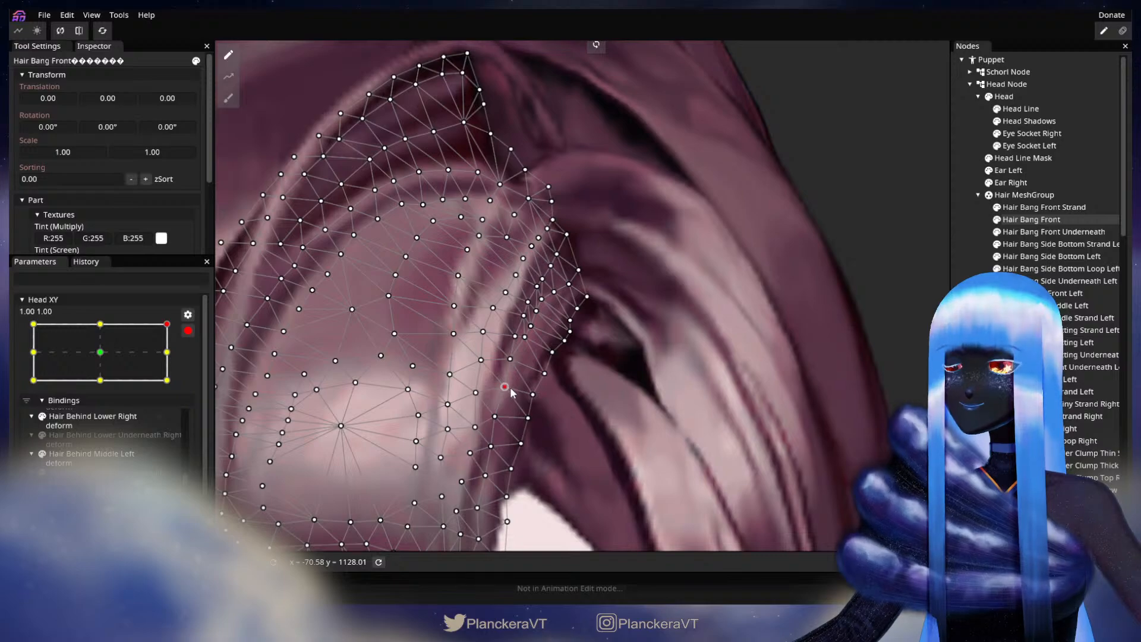
pyautogui.moveTo(483, 331); pyautogui.dragTo(529, 262)
pyautogui.click(538, 238)
pyautogui.moveTo(557, 238); pyautogui.dragTo(491, 246)
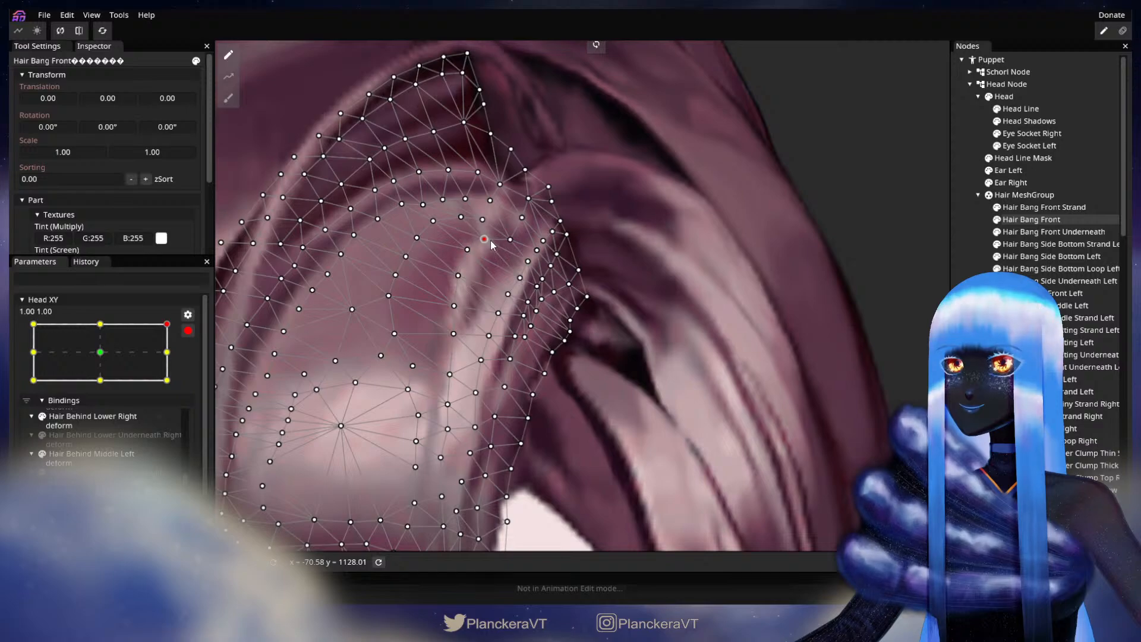
pyautogui.moveTo(494, 204)
pyautogui.mouseDown()
pyautogui.moveTo(507, 212)
pyautogui.moveTo(477, 205)
pyautogui.mouseUp()
pyautogui.click(464, 219)
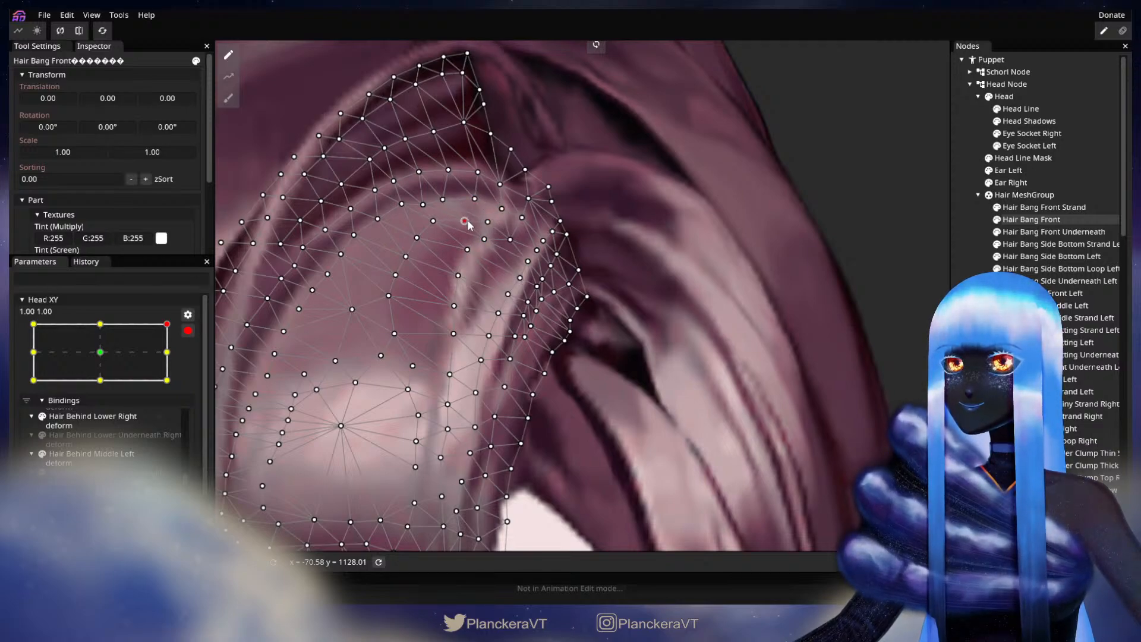
# - Adjust individual vertices between the light streak and the dark area above the highlight on Hair Bang Front
pyautogui.moveTo(467, 260); pyautogui.dragTo(453, 380)
pyautogui.moveTo(394, 337); pyautogui.dragTo(401, 340)
pyautogui.moveTo(390, 297); pyautogui.dragTo(399, 305)
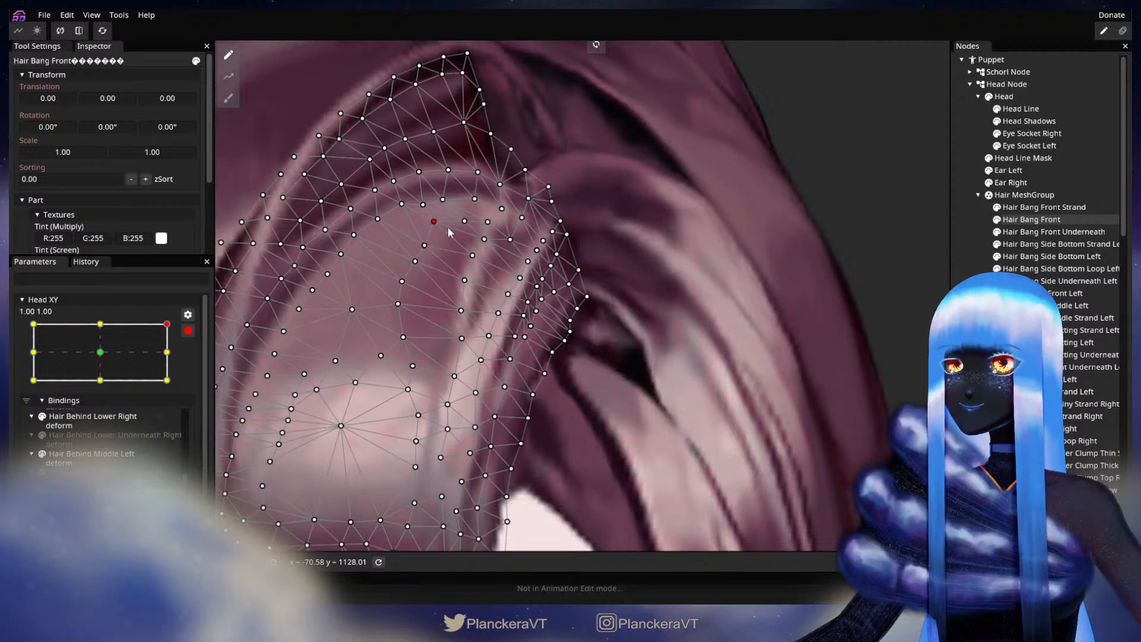
# - Adjust individual Hair Bang Front vertices along the light streak beside the highlight and down the inner strand below it
pyautogui.moveTo(456, 327); pyautogui.dragTo(474, 293)
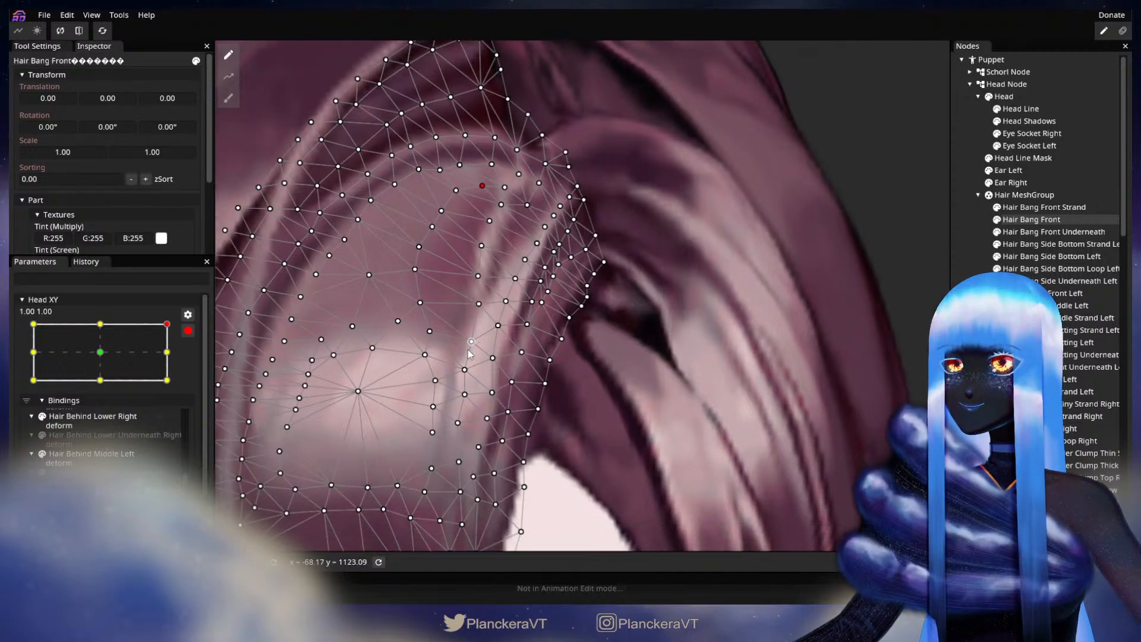
pyautogui.moveTo(471, 342); pyautogui.dragTo(539, 323)
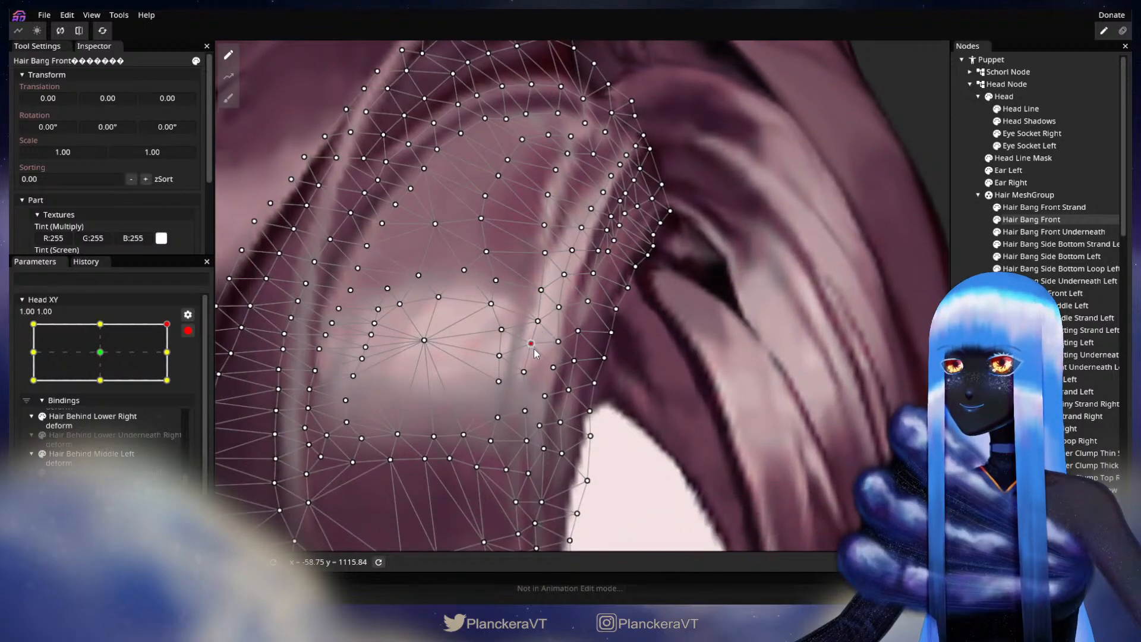
pyautogui.moveTo(533, 382); pyautogui.dragTo(548, 332)
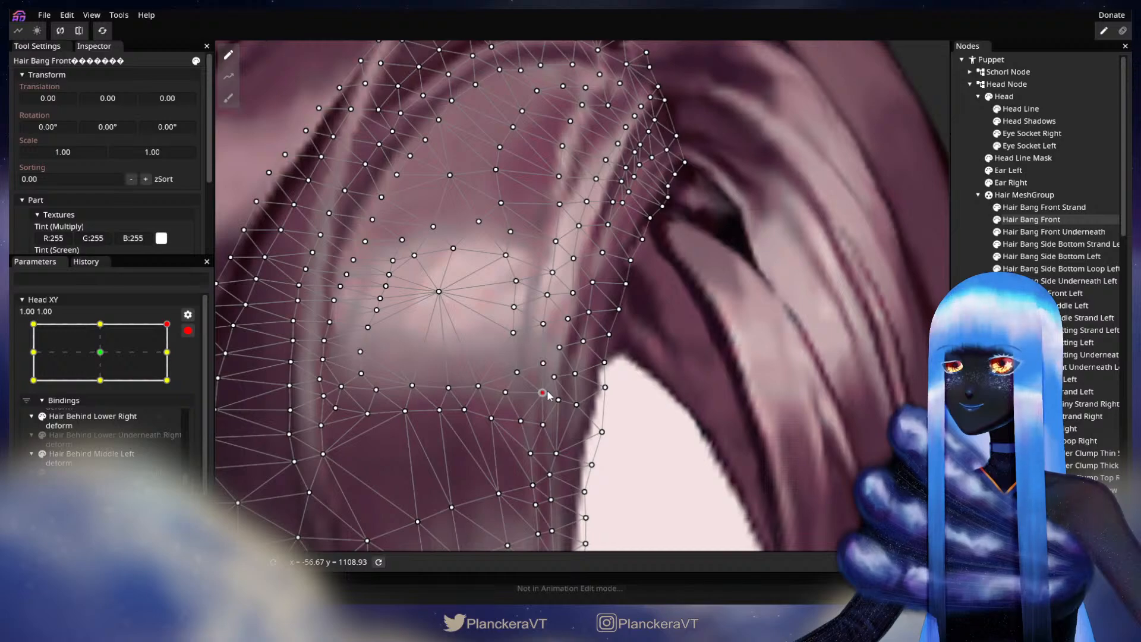
pyautogui.moveTo(524, 423); pyautogui.dragTo(536, 455)
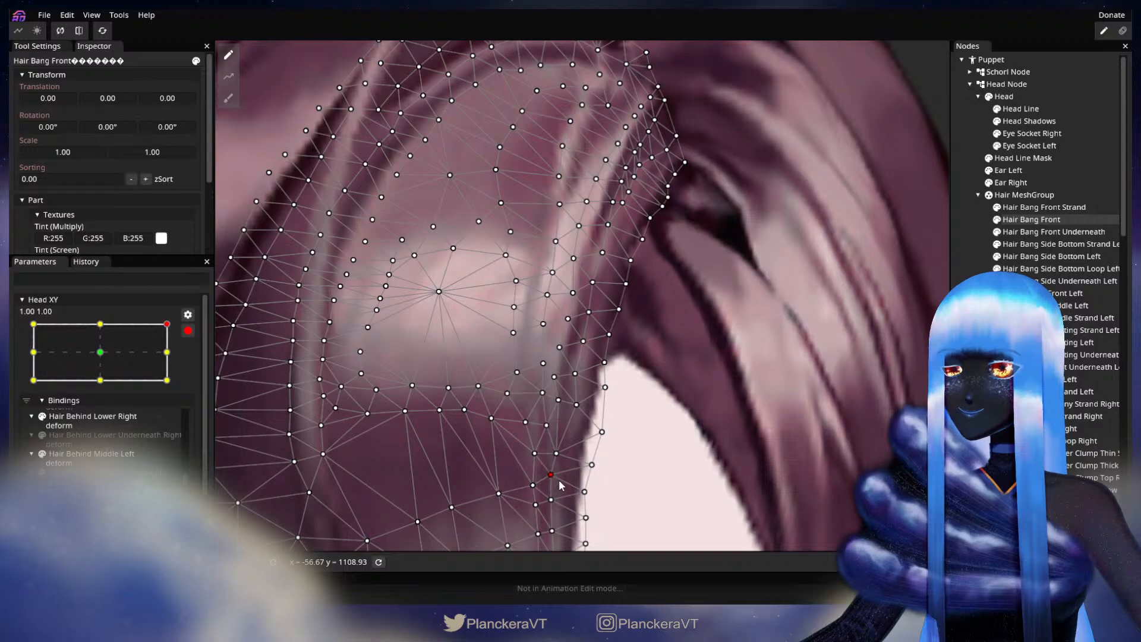
pyautogui.scroll(-3, 559, 485)
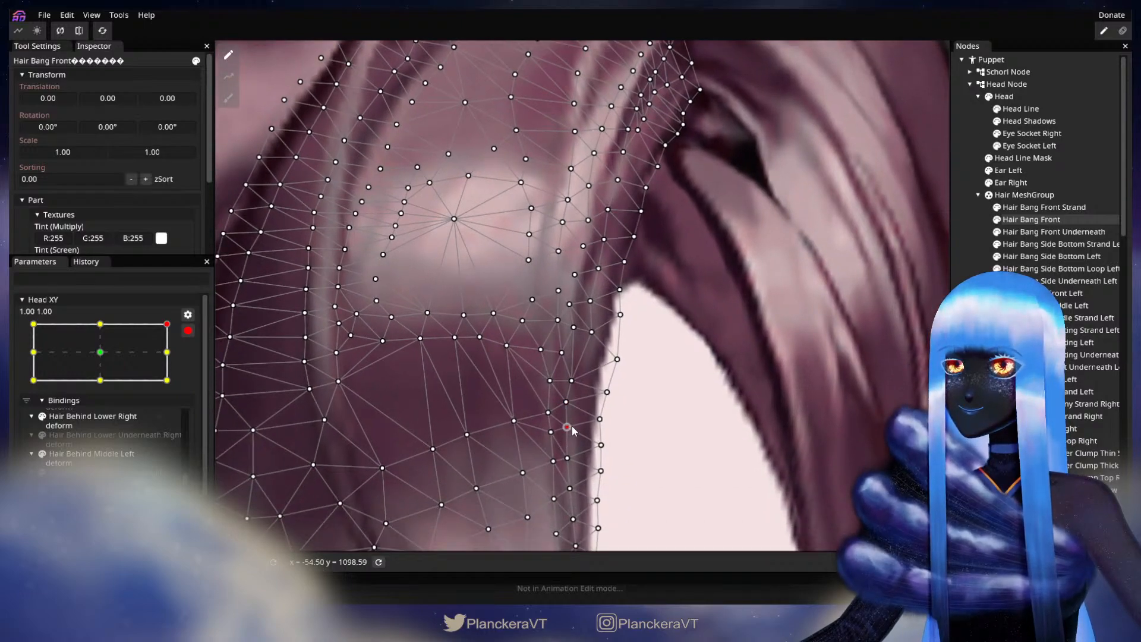
pyautogui.moveTo(556, 437); pyautogui.dragTo(552, 446)
pyautogui.moveTo(557, 486); pyautogui.dragTo(560, 494)
pyautogui.scroll(-3, 574, 460)
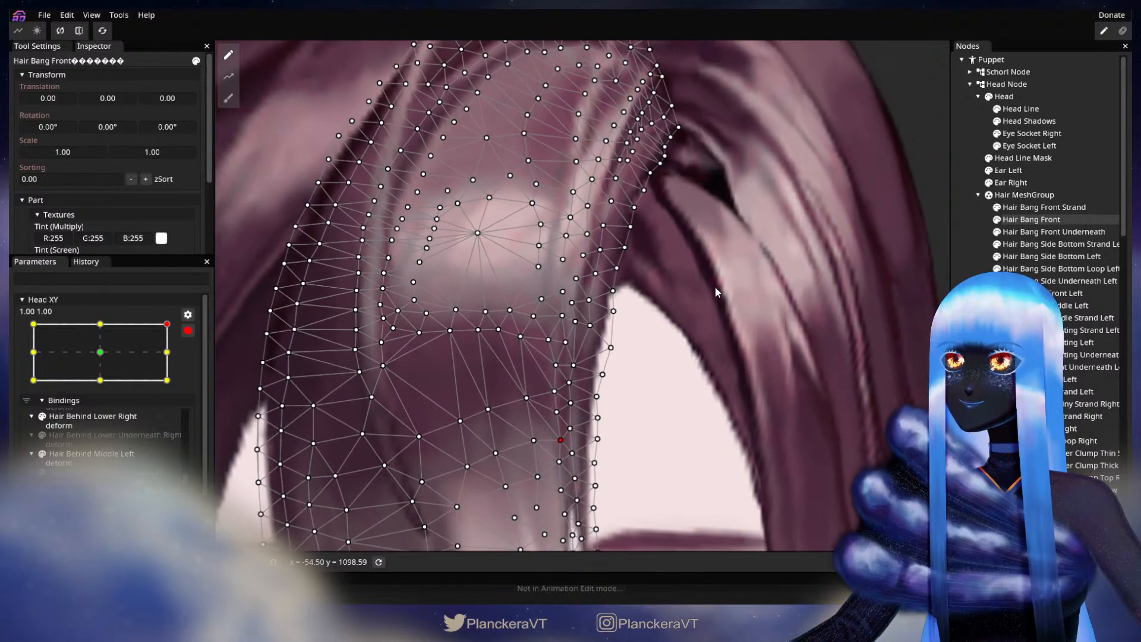
# - Deselect the bang, disarm Head XY, move it between 1.00, 1.00 and about 1.00, 0.08 to check the deformation, and re-arm it
pyautogui.moveTo(715, 286); pyautogui.dragTo(690, 404)
pyautogui.scroll(-3, 707, 371)
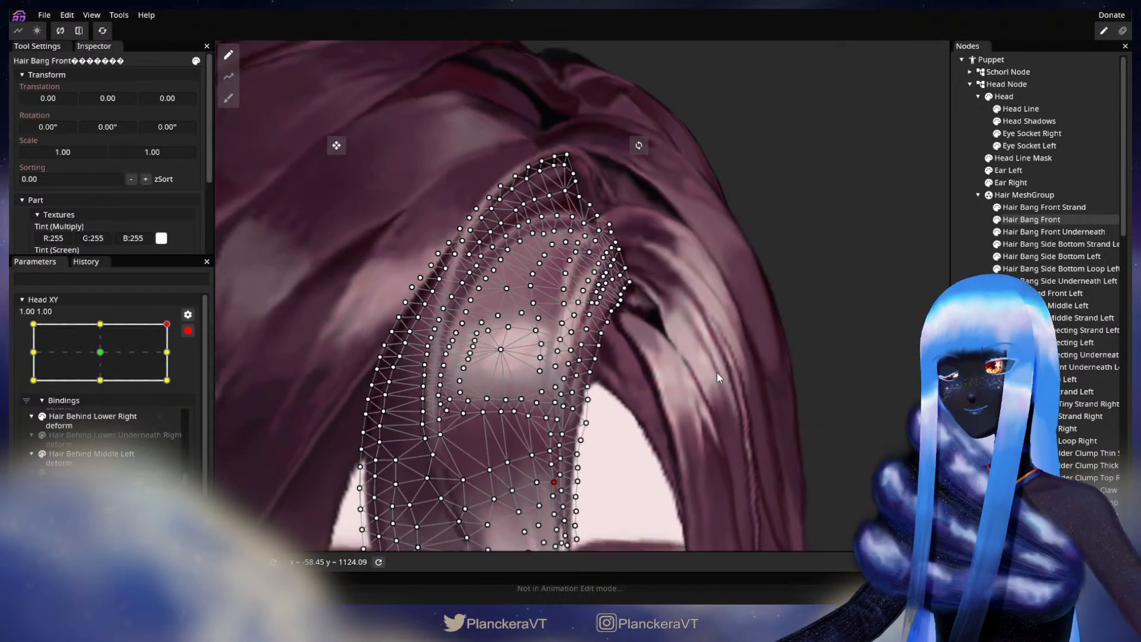
pyautogui.click(902, 317)
pyautogui.scroll(-2, 714, 331)
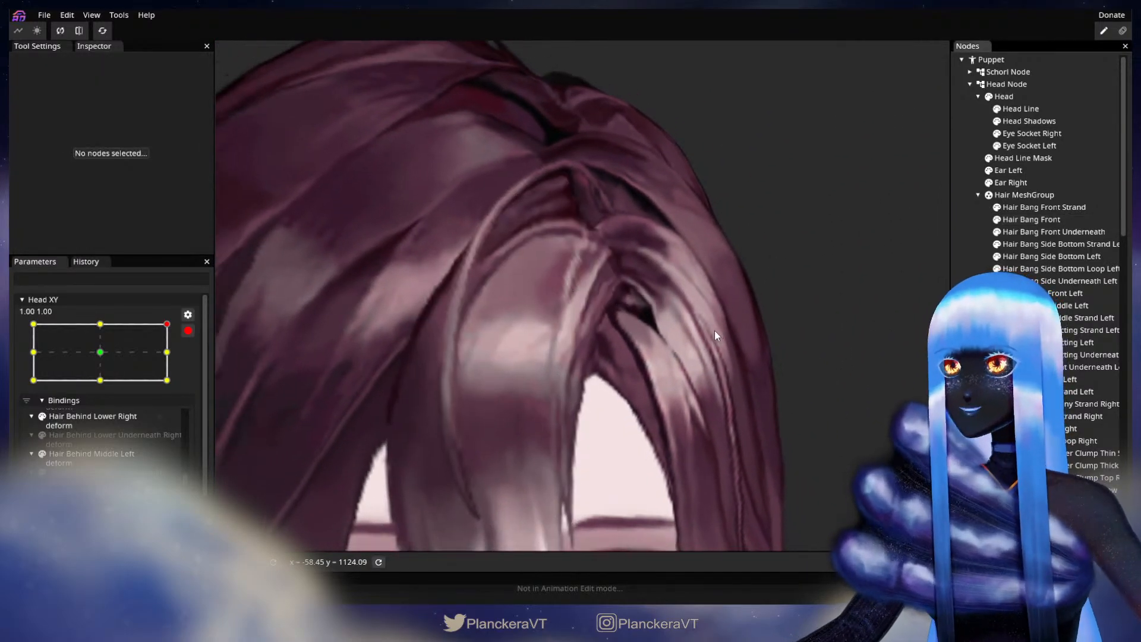
pyautogui.moveTo(675, 321); pyautogui.dragTo(648, 355)
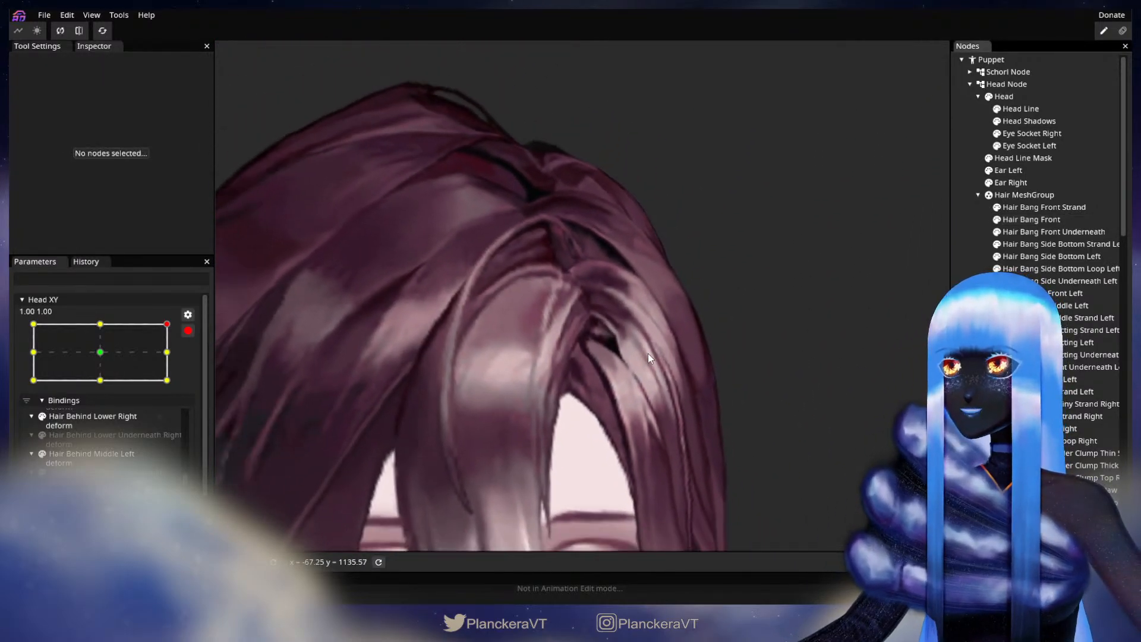
pyautogui.click(188, 331)
pyautogui.moveTo(543, 399); pyautogui.dragTo(508, 357)
pyautogui.moveTo(177, 356); pyautogui.dragTo(185, 388)
pyautogui.scroll(-3, 662, 416)
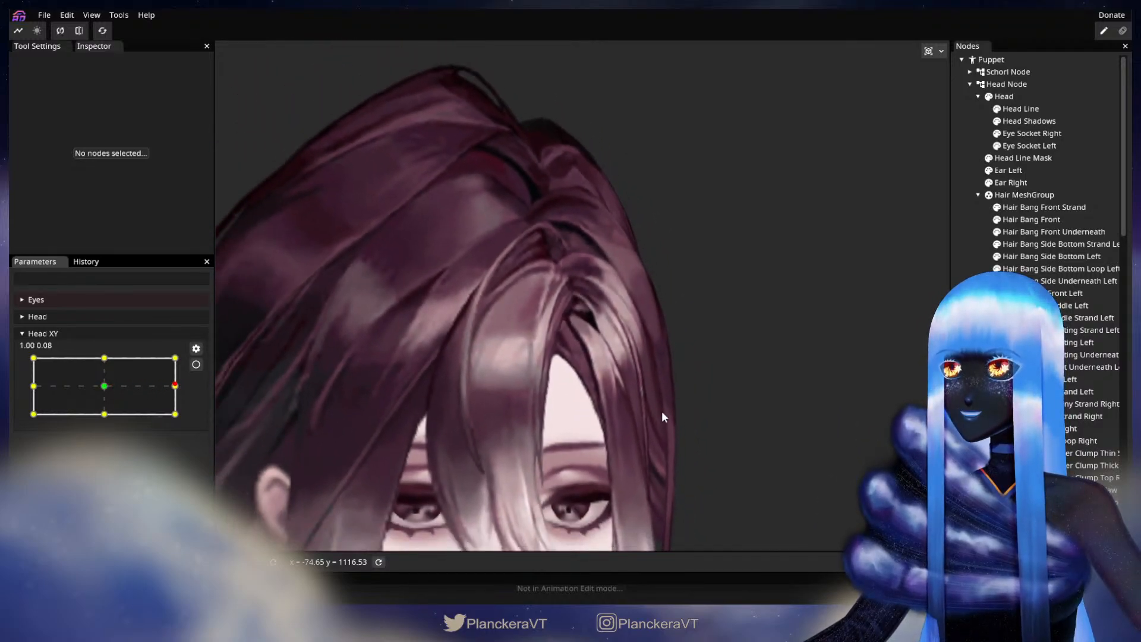
pyautogui.scroll(3, 534, 423)
pyautogui.scroll(2, 553, 408)
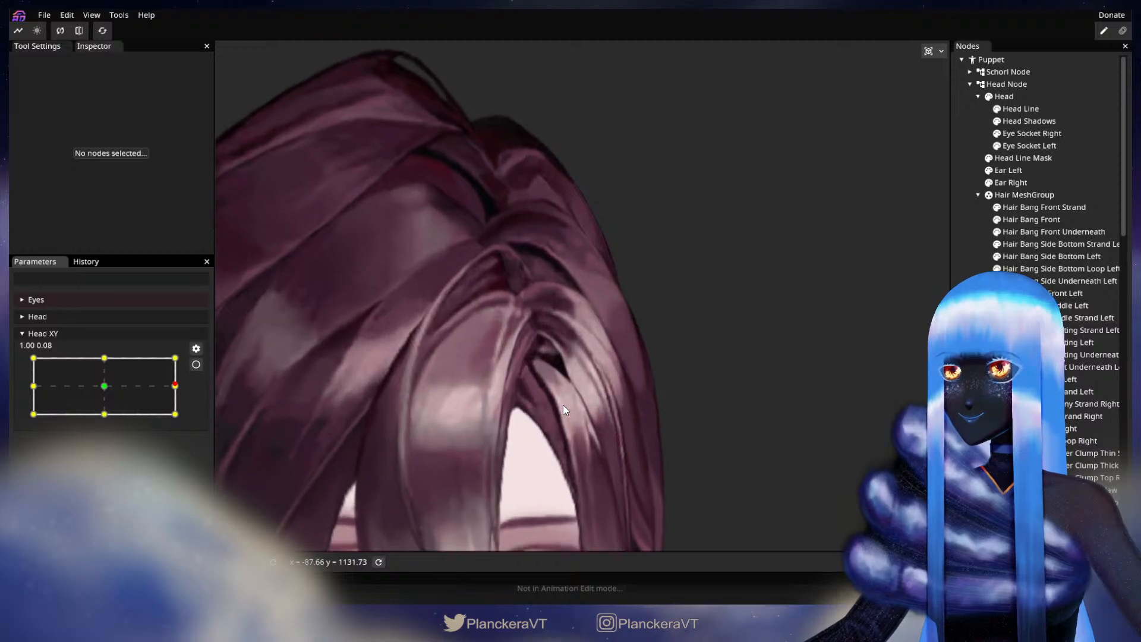
pyautogui.moveTo(177, 390); pyautogui.dragTo(190, 360)
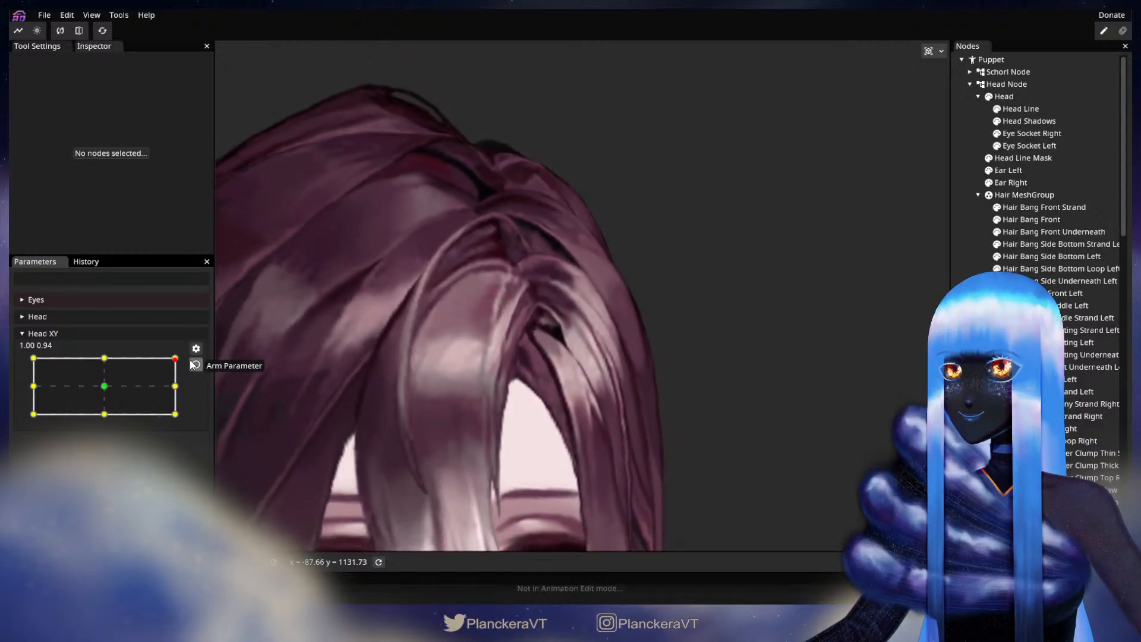
pyautogui.click(198, 367)
# - Select Hair Bang Front and nudge individual vertices along its inner strand, from the highlight's lower corner downwards
pyautogui.scroll(2, 423, 415)
pyautogui.moveTo(533, 452); pyautogui.dragTo(579, 391)
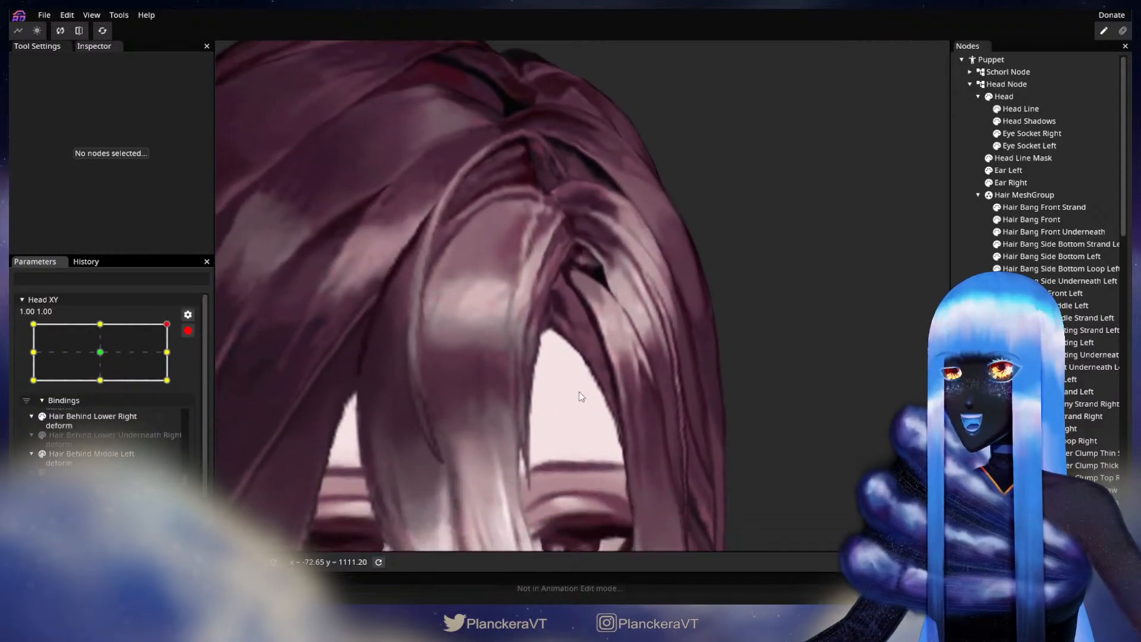
pyautogui.scroll(3, 576, 390)
pyautogui.scroll(1, 535, 356)
pyautogui.moveTo(536, 357); pyautogui.dragTo(586, 334)
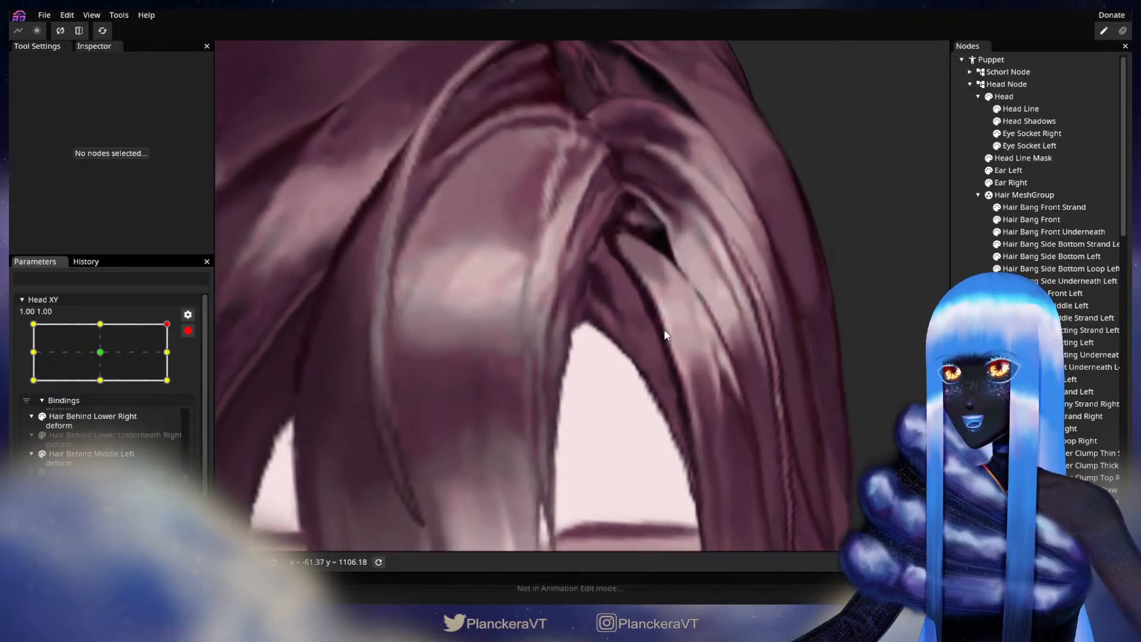
pyautogui.scroll(1, 667, 333)
pyautogui.click(1041, 220)
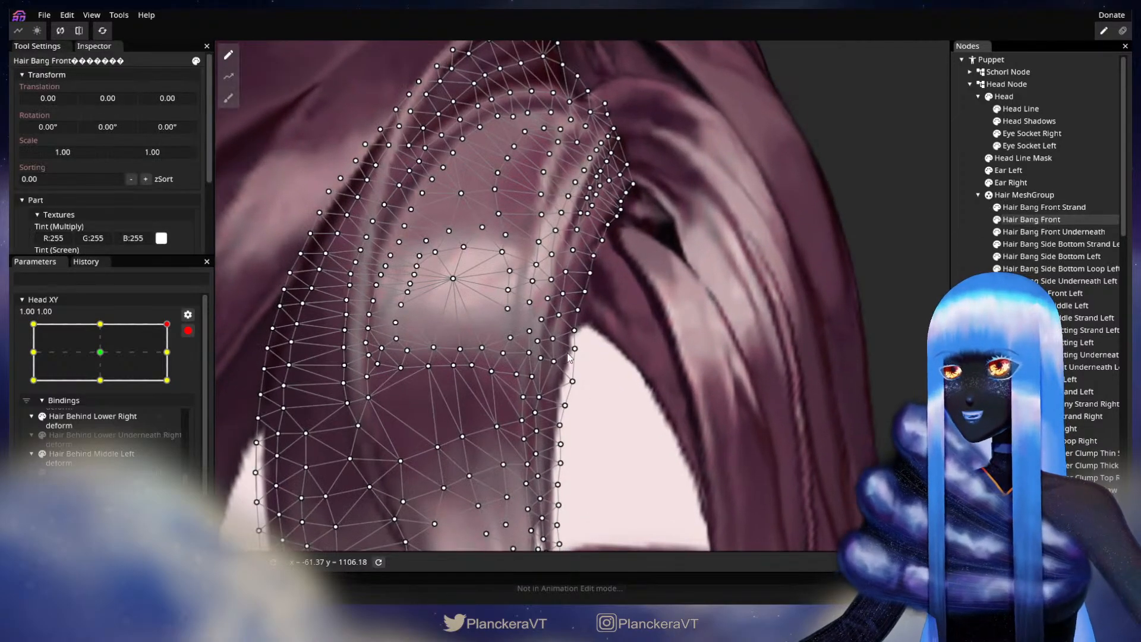
pyautogui.scroll(1, 547, 353)
pyautogui.click(549, 345)
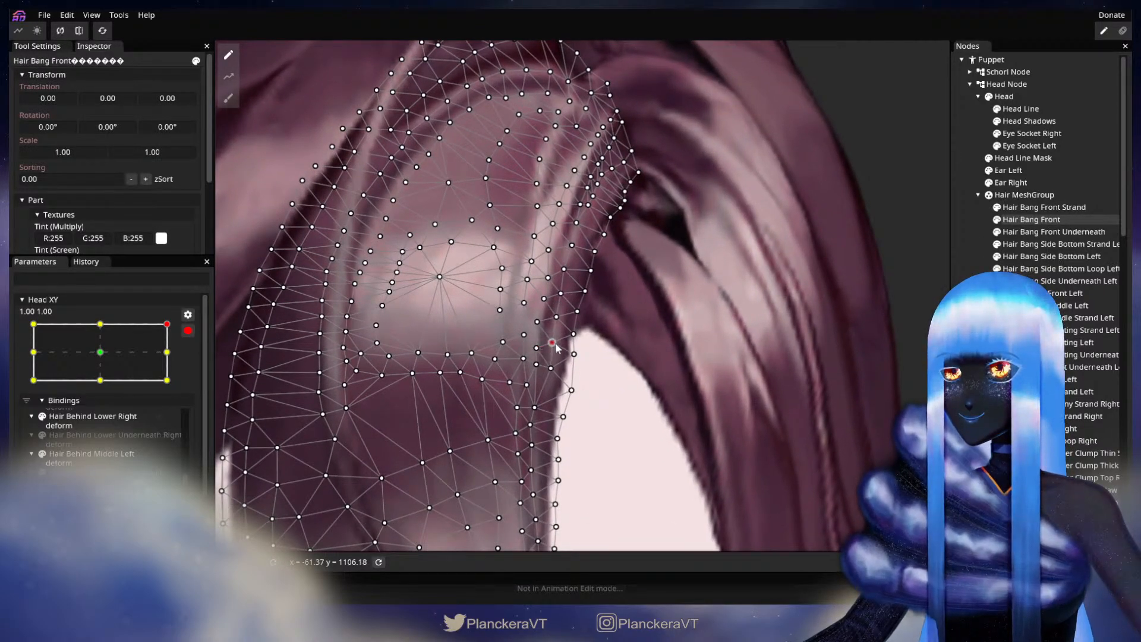
pyautogui.click(537, 366)
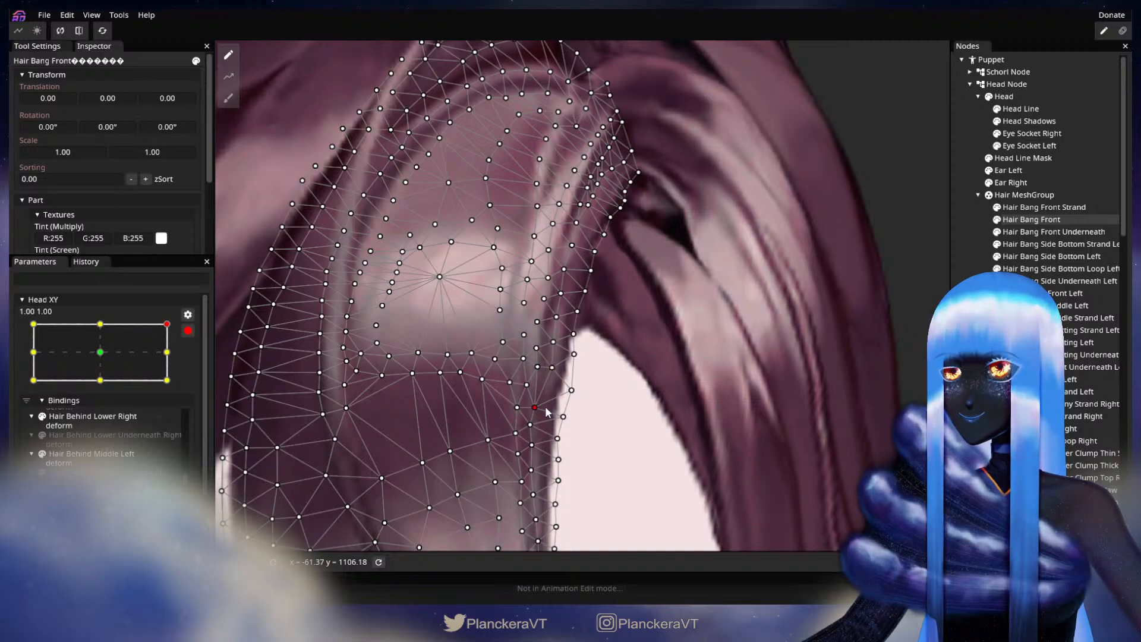
pyautogui.click(534, 447)
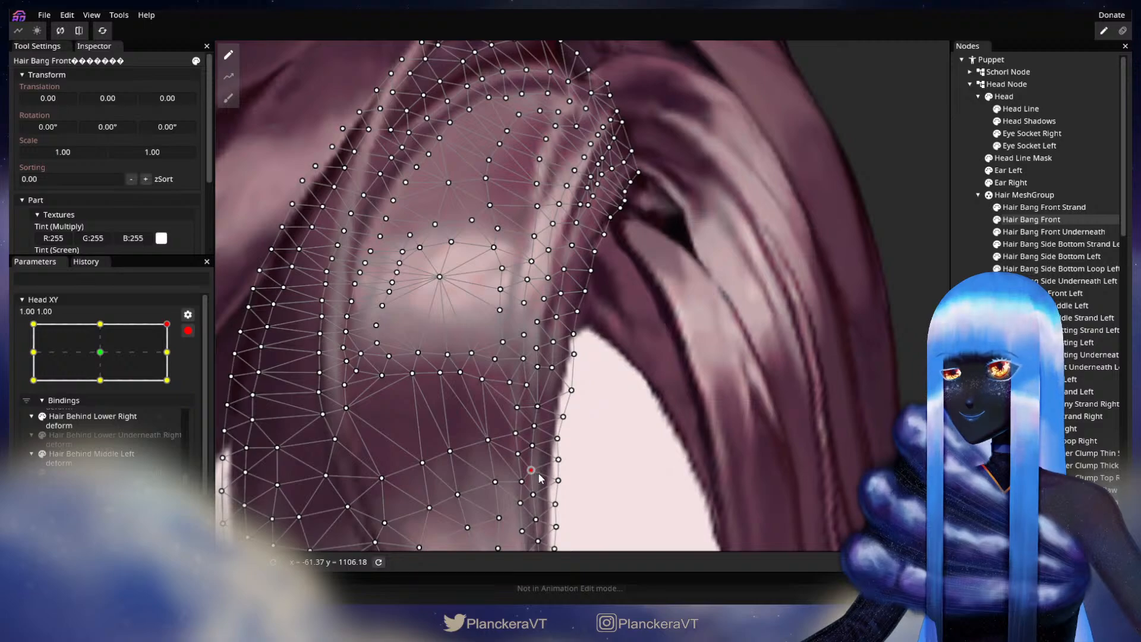
# - Adjust the Hair Bang Front vertices on the light streak directly beside the highlight to even out the strand
pyautogui.moveTo(602, 309); pyautogui.dragTo(559, 320)
pyautogui.scroll(2, 606, 386)
pyautogui.click(541, 315)
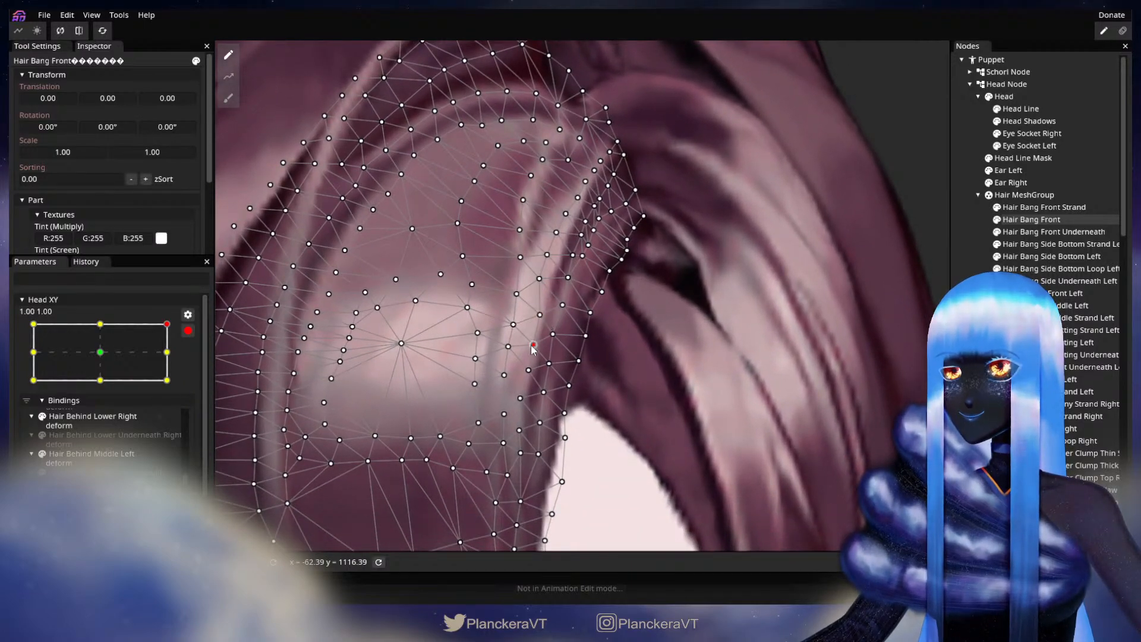
pyautogui.click(529, 371)
pyautogui.click(521, 399)
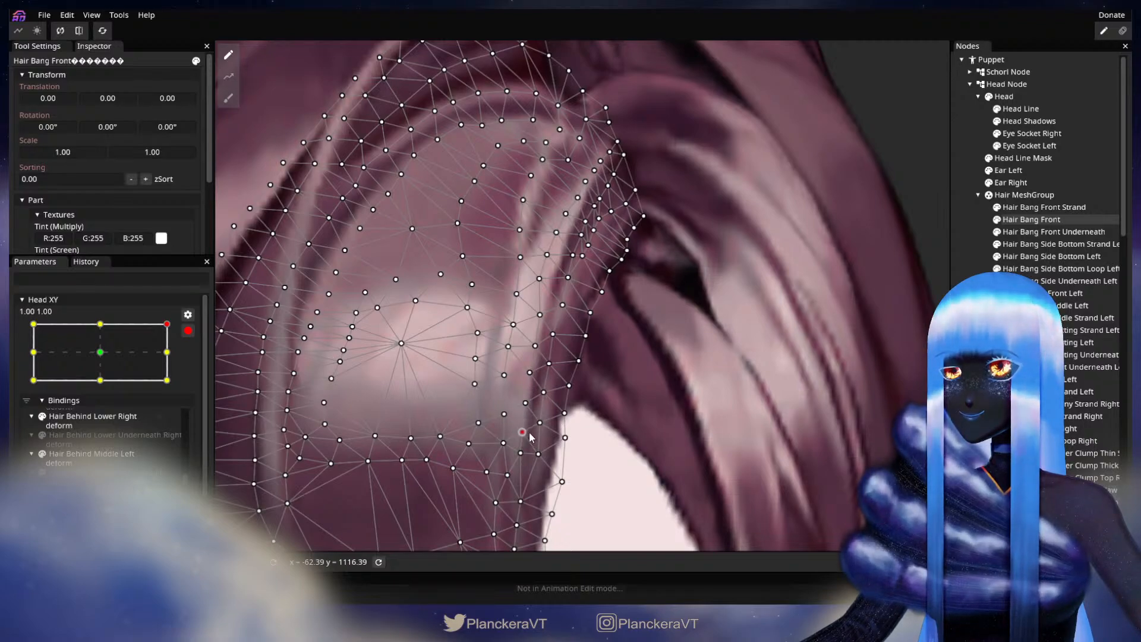
pyautogui.moveTo(581, 314); pyautogui.dragTo(558, 372)
# - Reposition vertices along Hair Bang Front's inner edge, from just below the parting down to beside the highlight
pyautogui.moveTo(522, 338); pyautogui.dragTo(572, 245)
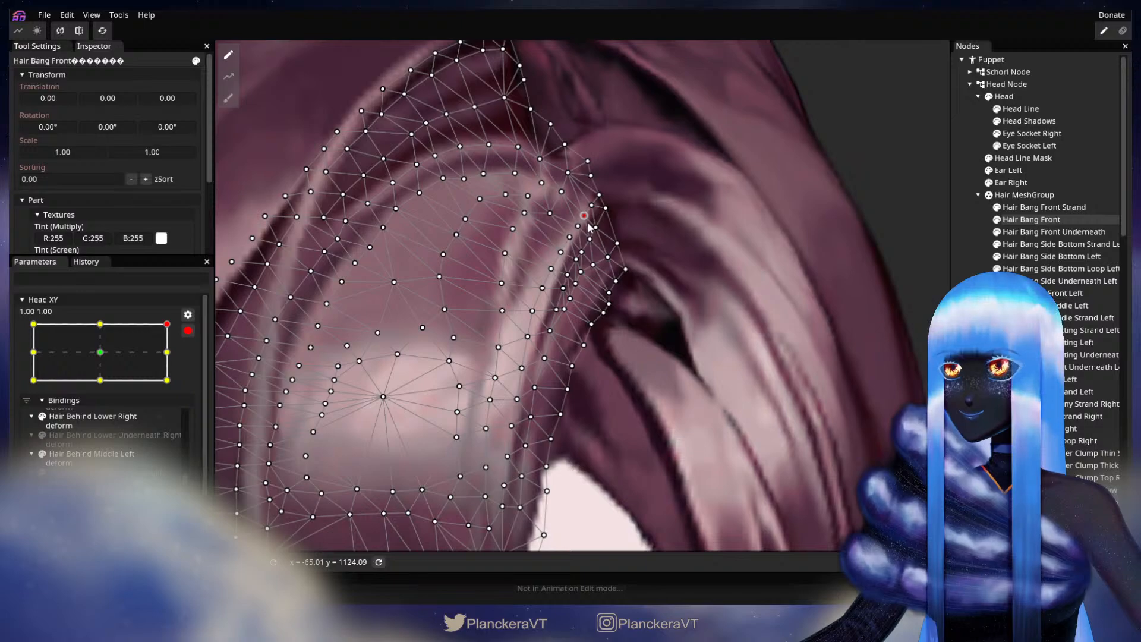
pyautogui.click(576, 284)
pyautogui.moveTo(577, 302); pyautogui.dragTo(583, 305)
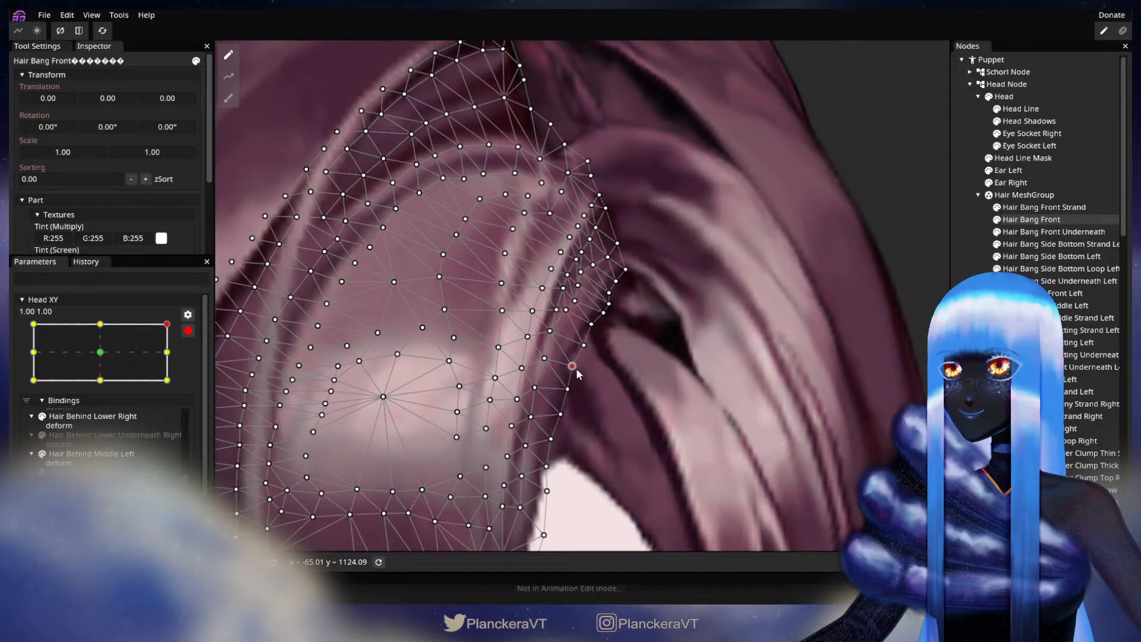
pyautogui.moveTo(583, 369); pyautogui.dragTo(582, 366)
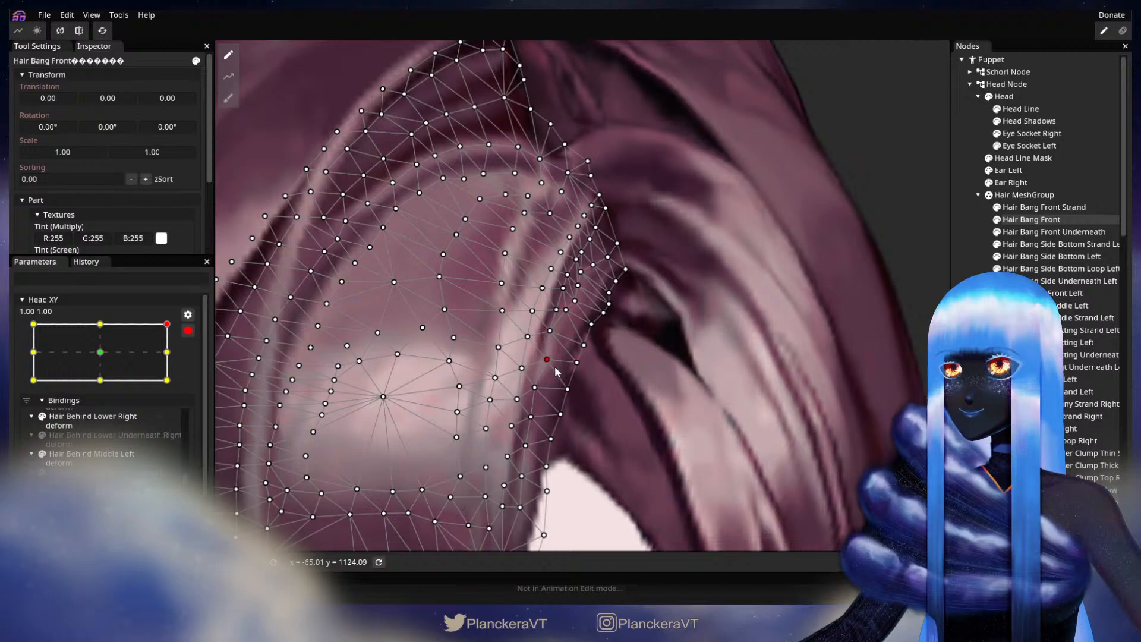
pyautogui.click(534, 387)
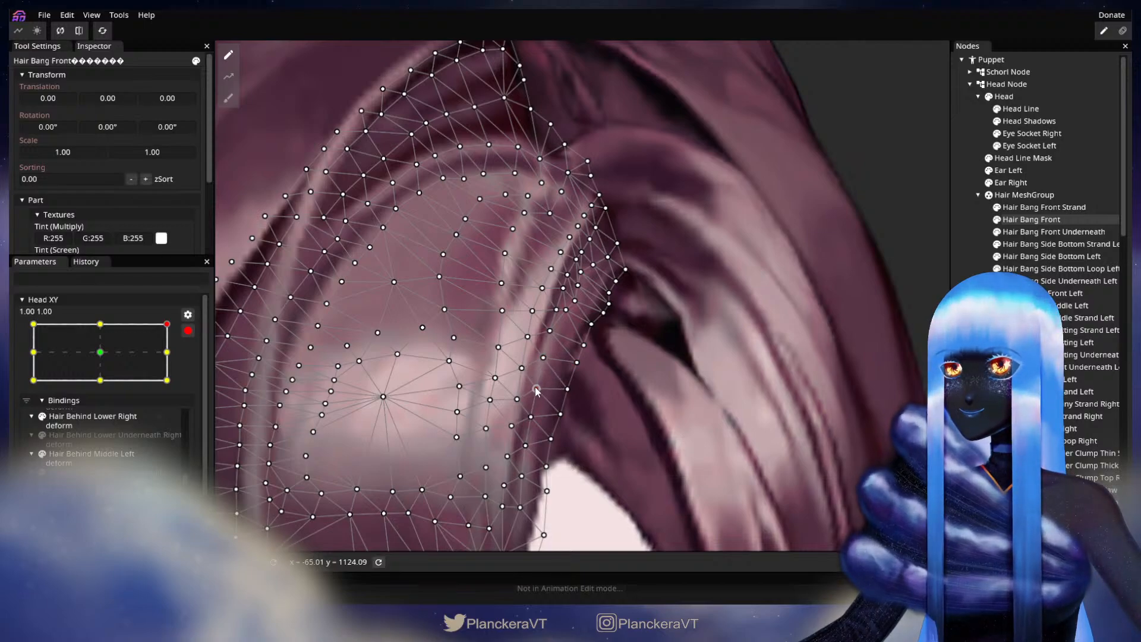
# - Nudge the densely spaced vertices in the dark strip below the parting on Hair Bang Front
pyautogui.click(558, 334)
pyautogui.click(565, 313)
pyautogui.moveTo(567, 314); pyautogui.dragTo(569, 314)
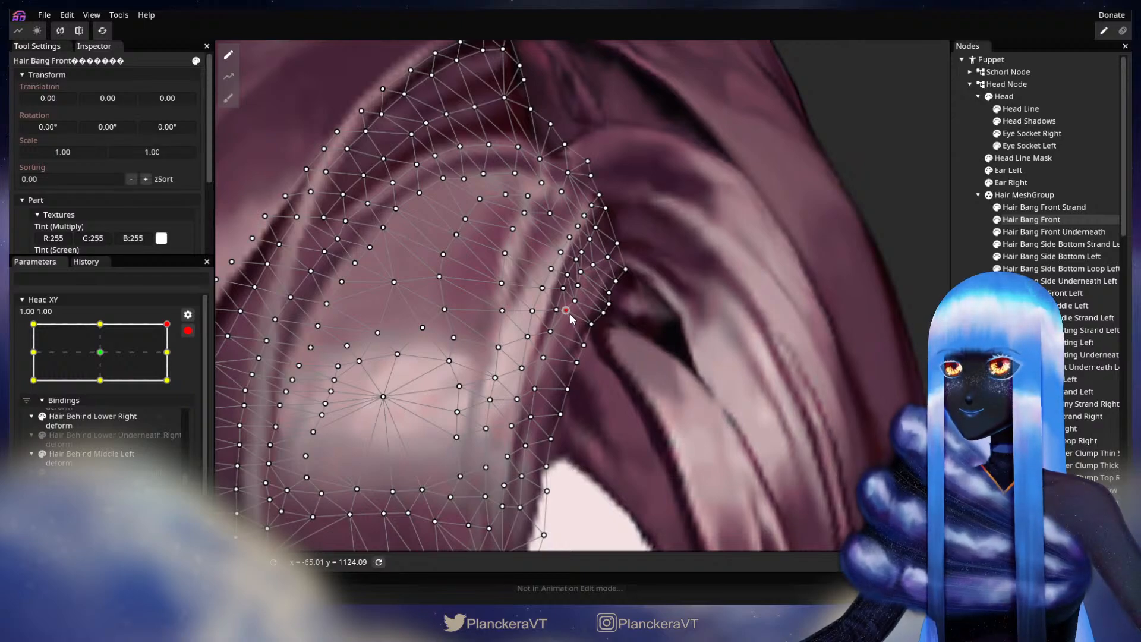
pyautogui.click(592, 277)
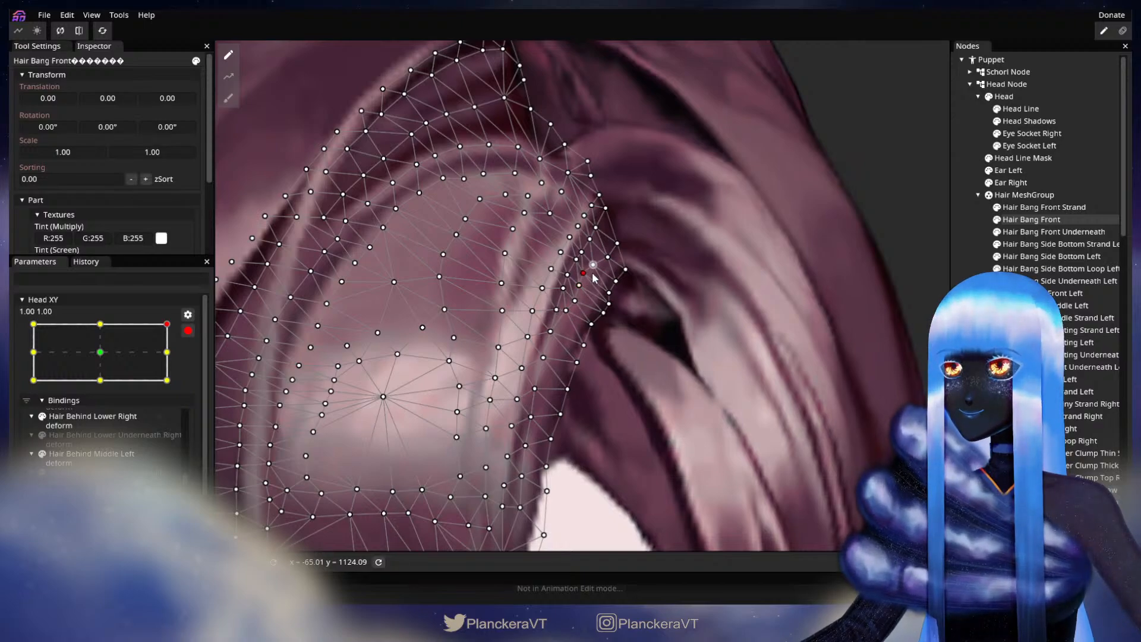
pyautogui.moveTo(591, 273); pyautogui.dragTo(577, 308)
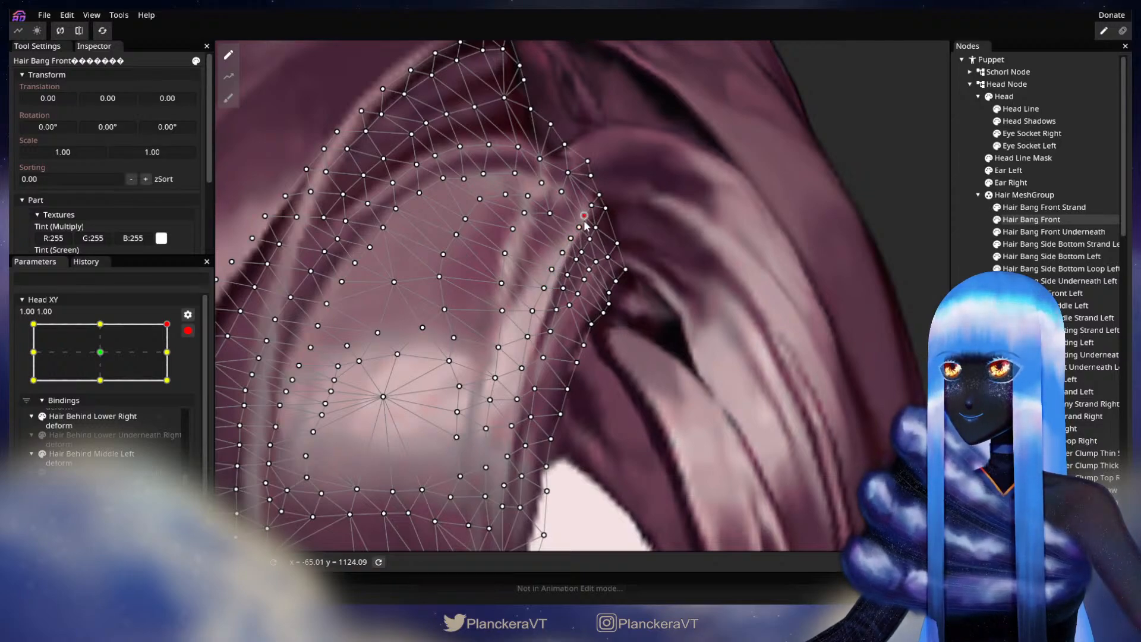
# - Deselect the bang, disarm Head XY, move it around 1.00, 1.00 to check the whole head's hair, re-arm it, and inspect the bang closely
pyautogui.click(786, 410)
pyautogui.scroll(-5, 749, 395)
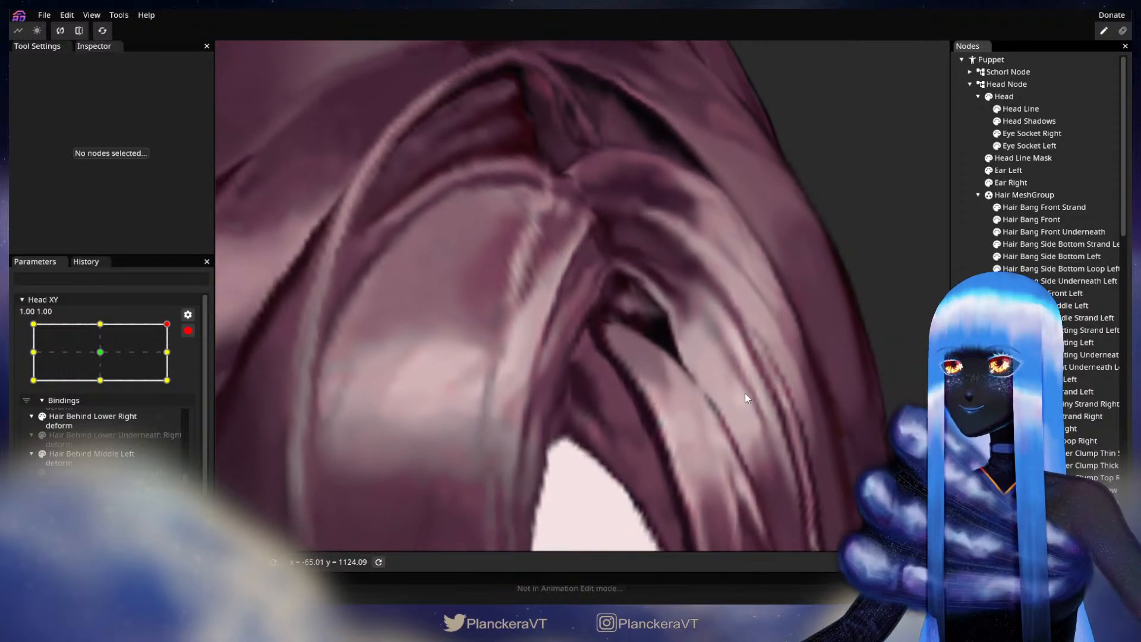
pyautogui.scroll(-5, 762, 408)
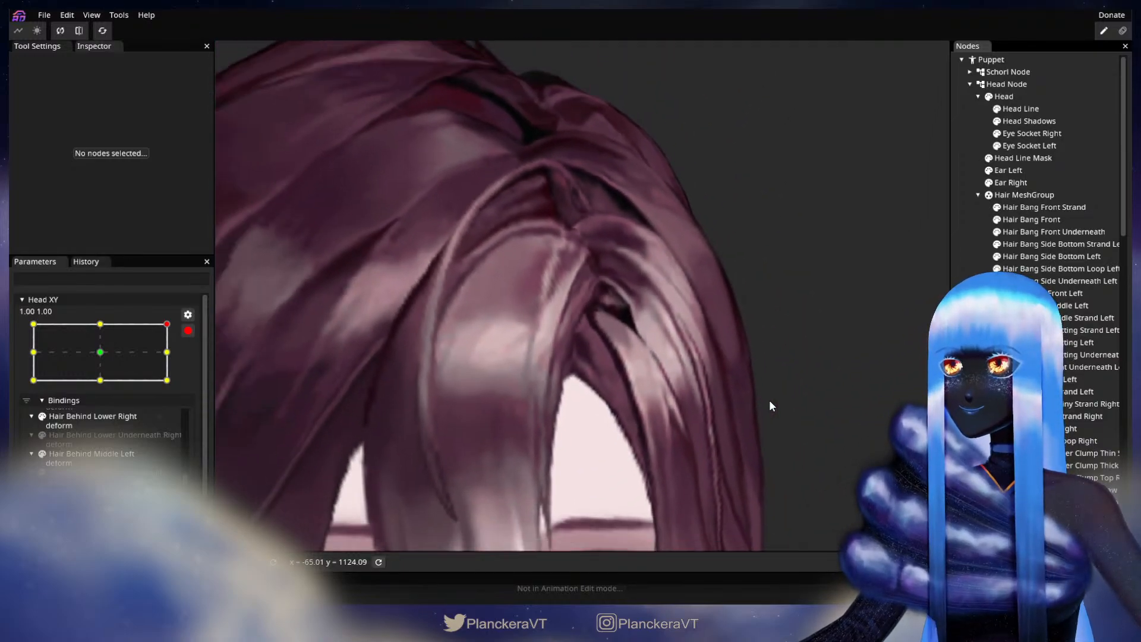
pyautogui.scroll(-5, 785, 404)
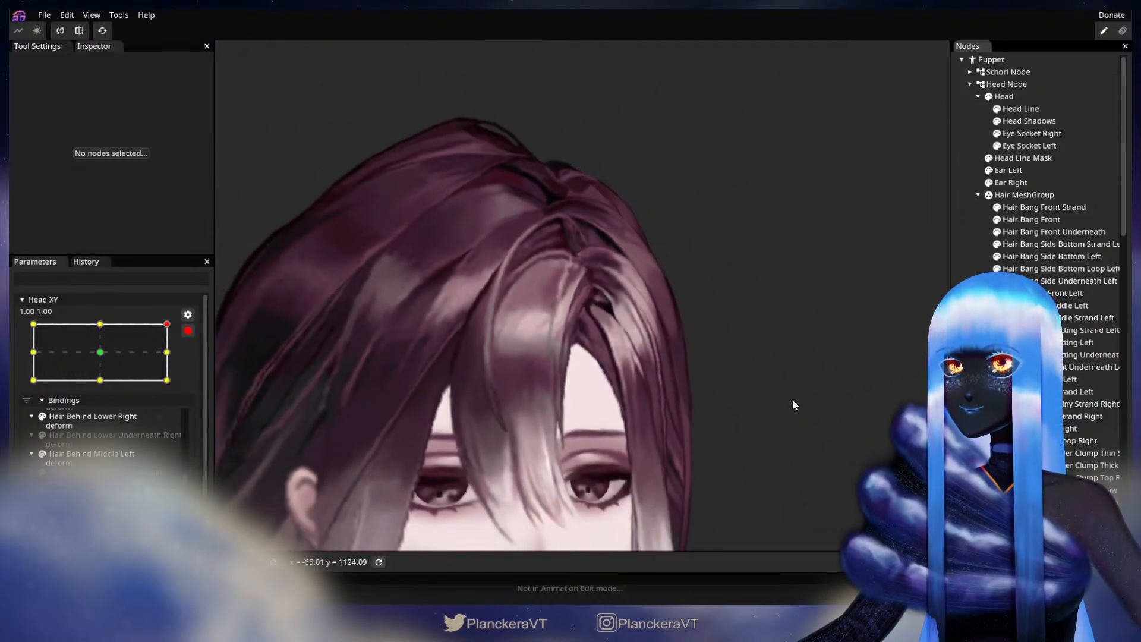
pyautogui.scroll(-3, 800, 406)
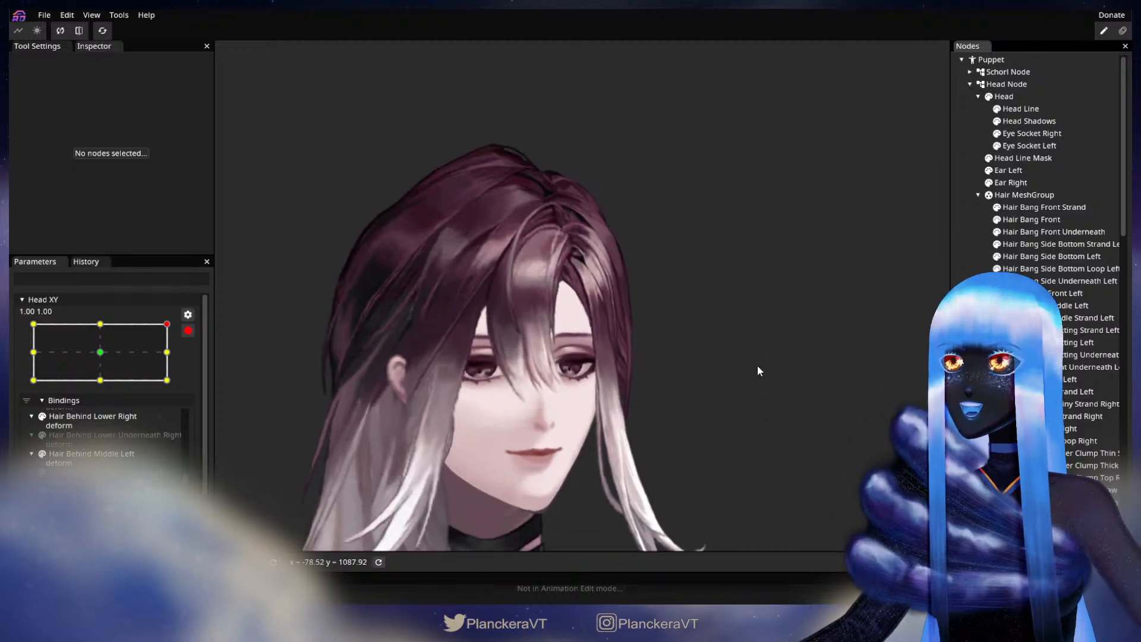
pyautogui.click(188, 331)
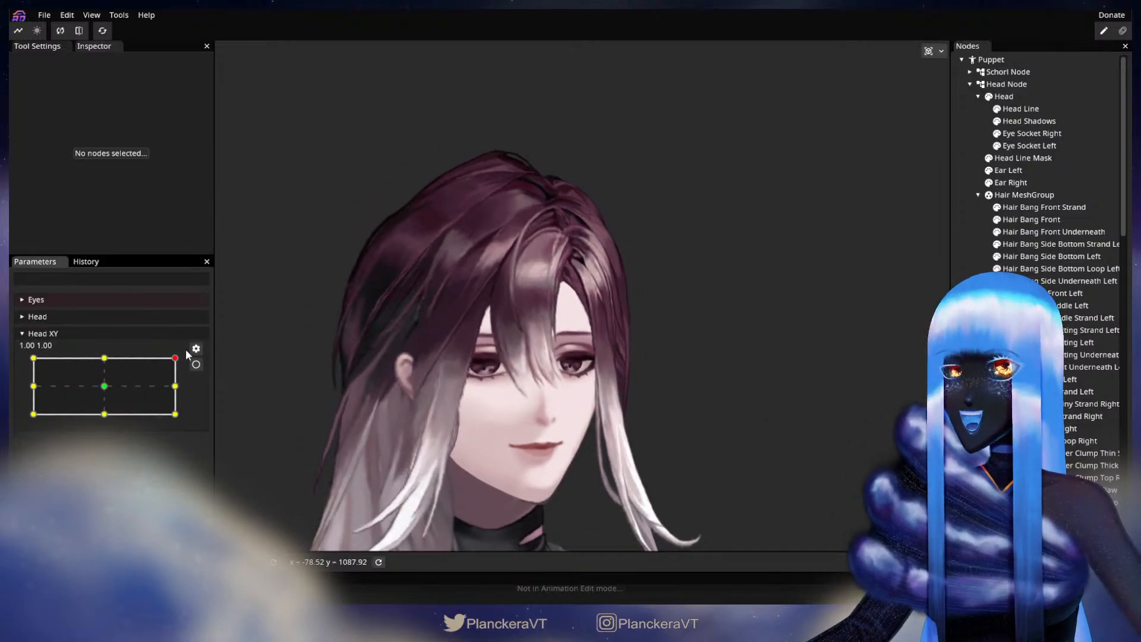
pyautogui.moveTo(177, 361)
pyautogui.mouseDown()
pyautogui.moveTo(181, 415)
pyautogui.moveTo(186, 356)
pyautogui.moveTo(190, 382)
pyautogui.moveTo(194, 369)
pyautogui.mouseUp()
pyautogui.click(196, 365)
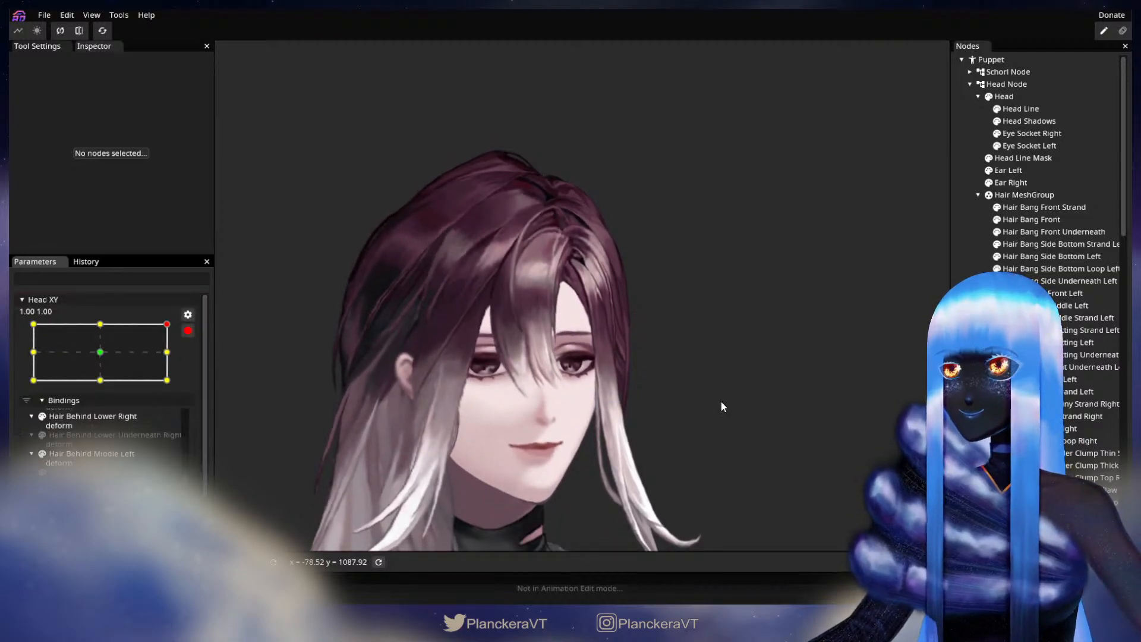
pyautogui.scroll(5, 669, 374)
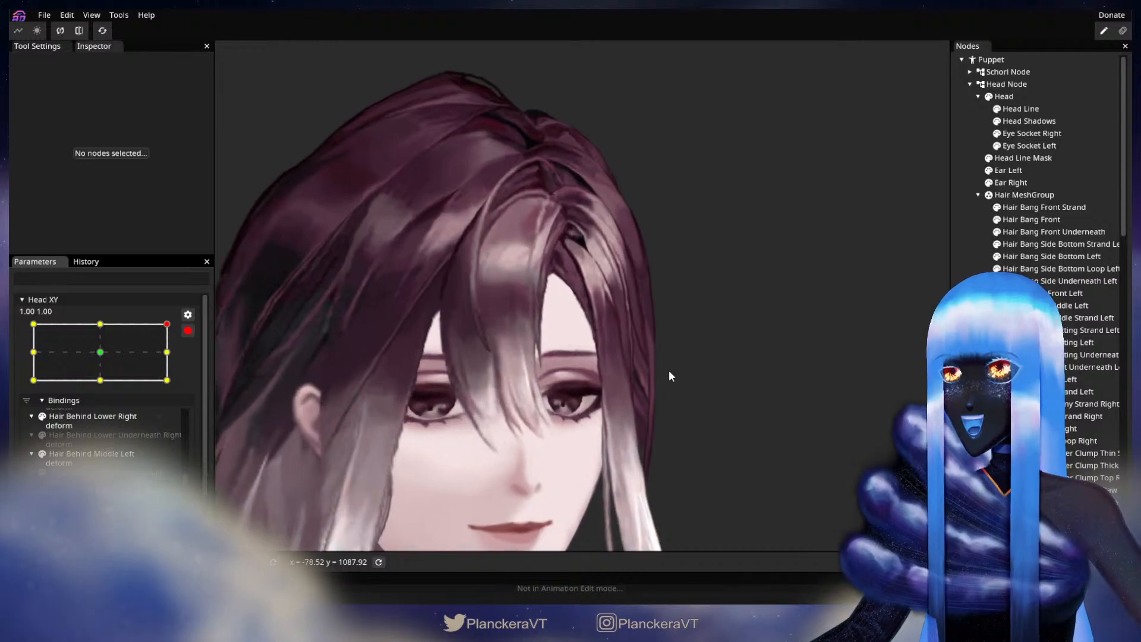
pyautogui.scroll(5, 669, 373)
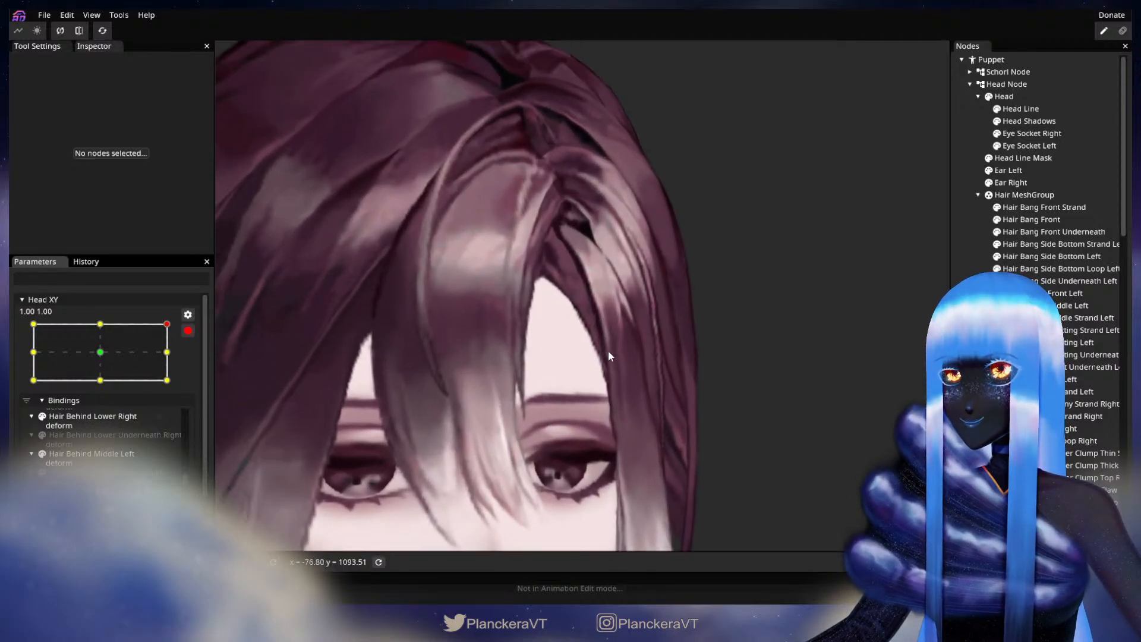
# - Ready the Brush tool on Hair Bang Front with a Circle Brush size of 12.00, and deselect the bang
pyautogui.click(1051, 220)
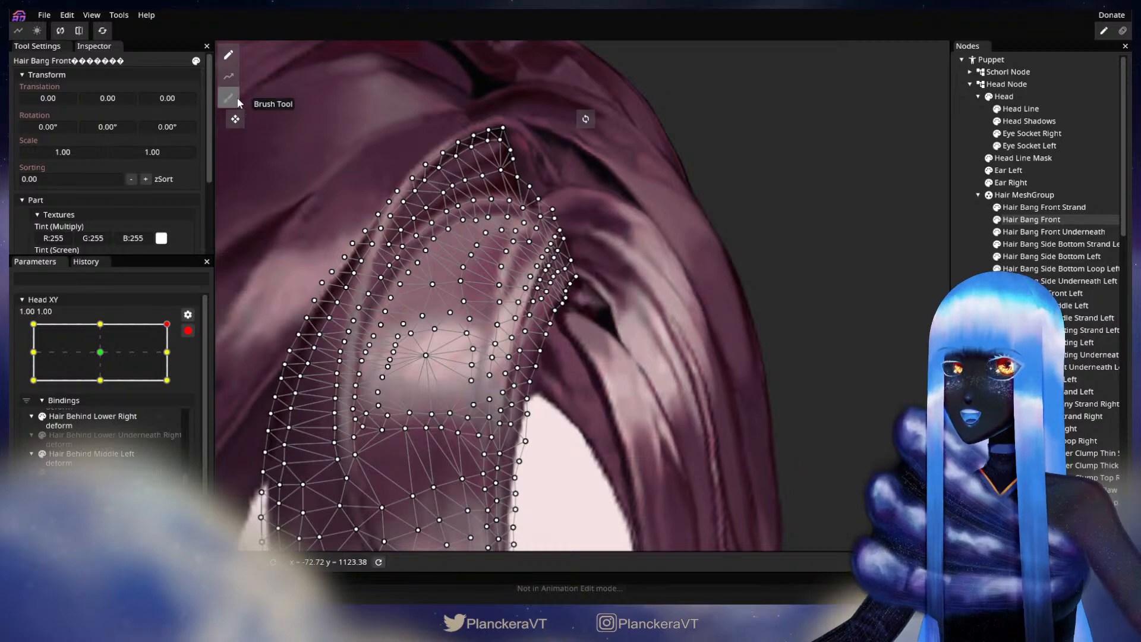
pyautogui.click(228, 98)
pyautogui.moveTo(799, 50); pyautogui.dragTo(782, 47)
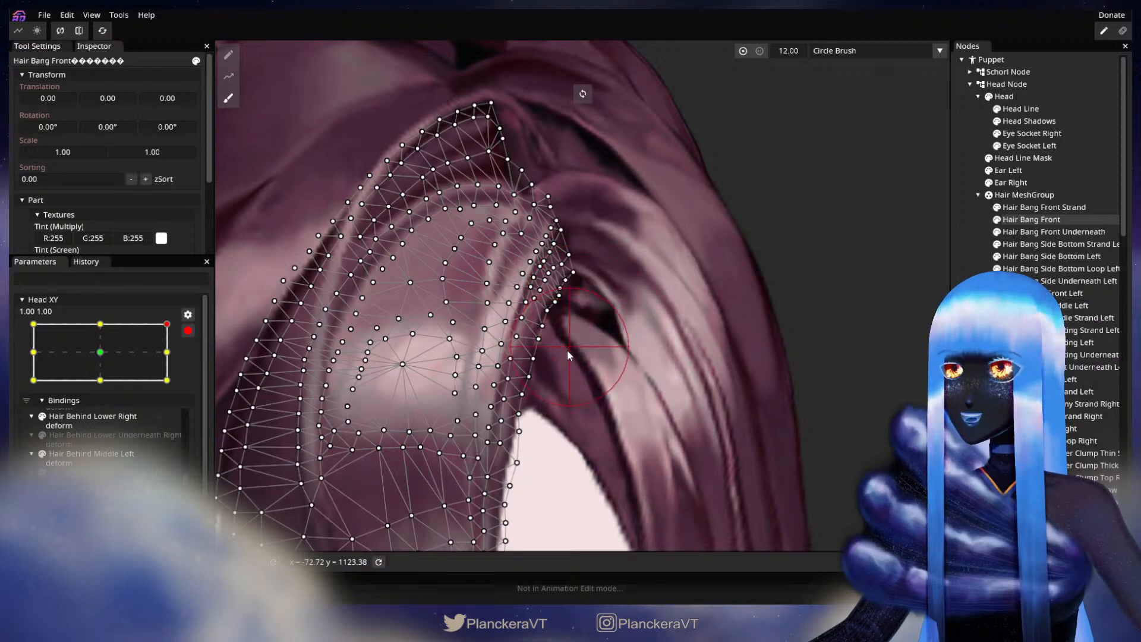
pyautogui.click(977, 351)
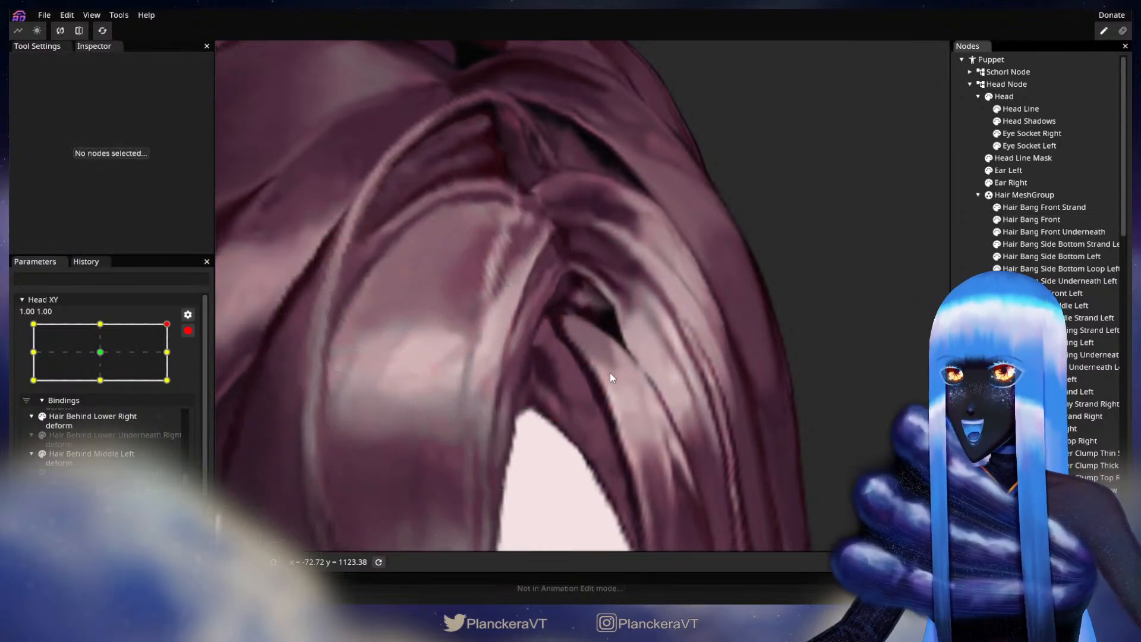
# - Disarm Head XY, move it around 1.00, 1.00 to check the hair deformation, re-arm it, and inspect the area around the parting
pyautogui.scroll(-8, 623, 370)
pyautogui.scroll(-10, 663, 379)
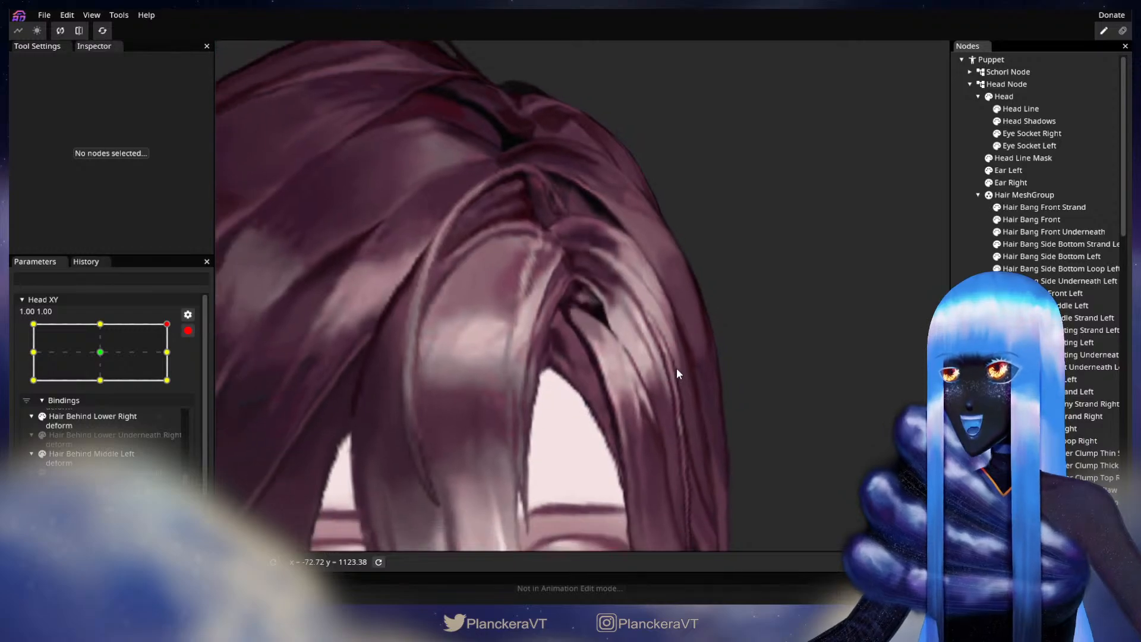
pyautogui.scroll(-8, 694, 378)
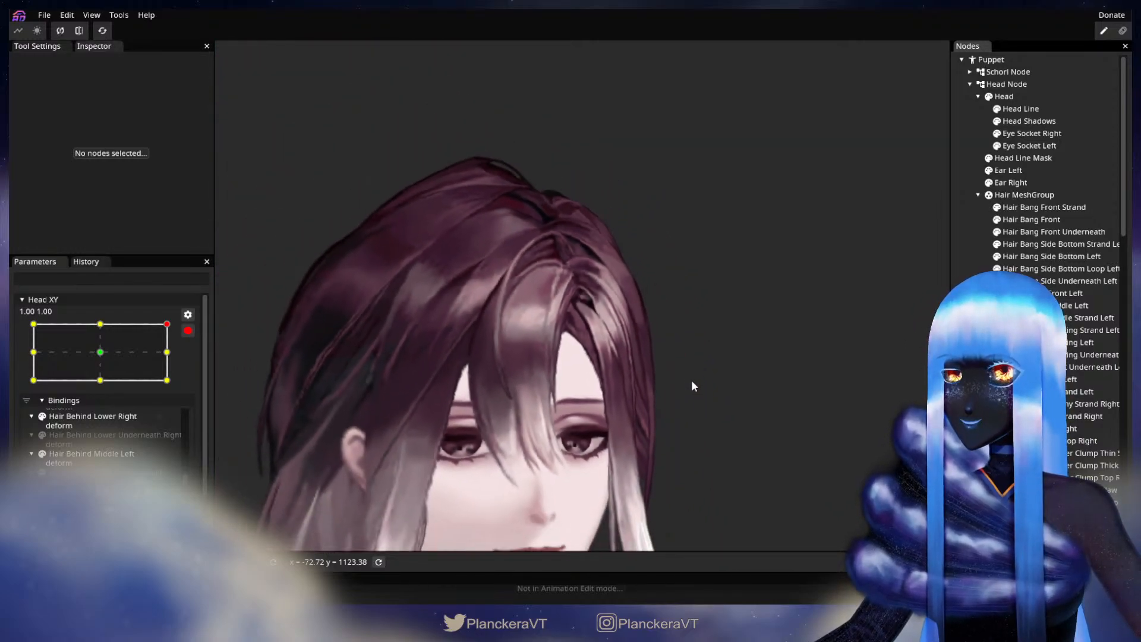
pyautogui.scroll(-3, 636, 350)
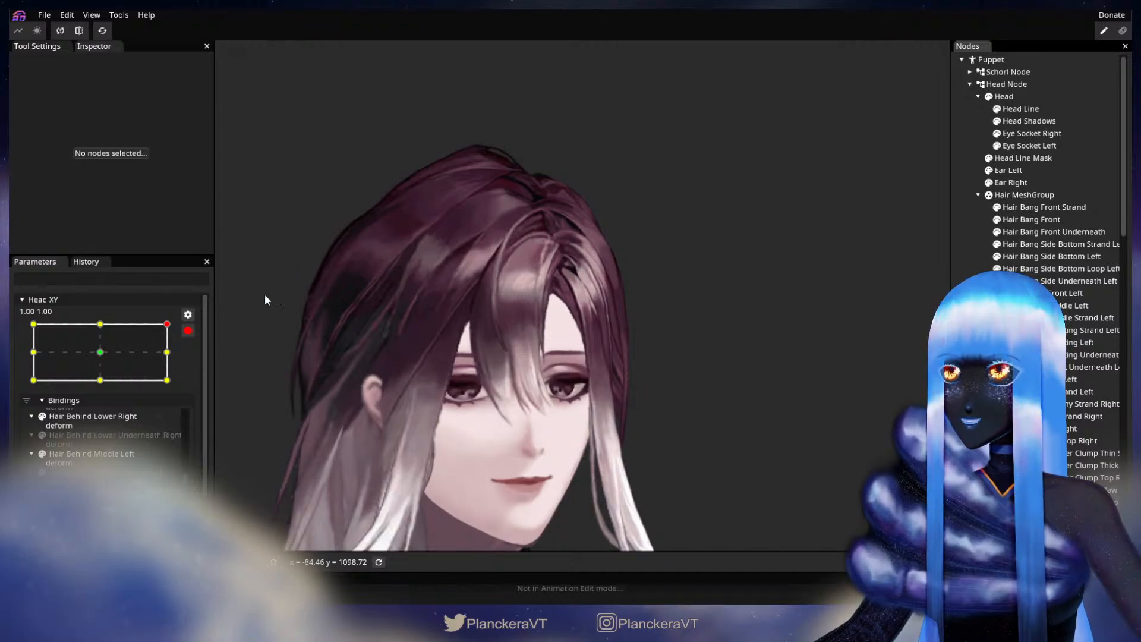
pyautogui.click(188, 330)
pyautogui.moveTo(175, 357)
pyautogui.mouseDown()
pyautogui.moveTo(185, 373)
pyautogui.moveTo(190, 359)
pyautogui.moveTo(197, 383)
pyautogui.moveTo(198, 356)
pyautogui.moveTo(204, 383)
pyautogui.moveTo(183, 381)
pyautogui.moveTo(189, 360)
pyautogui.mouseUp()
pyautogui.click(195, 364)
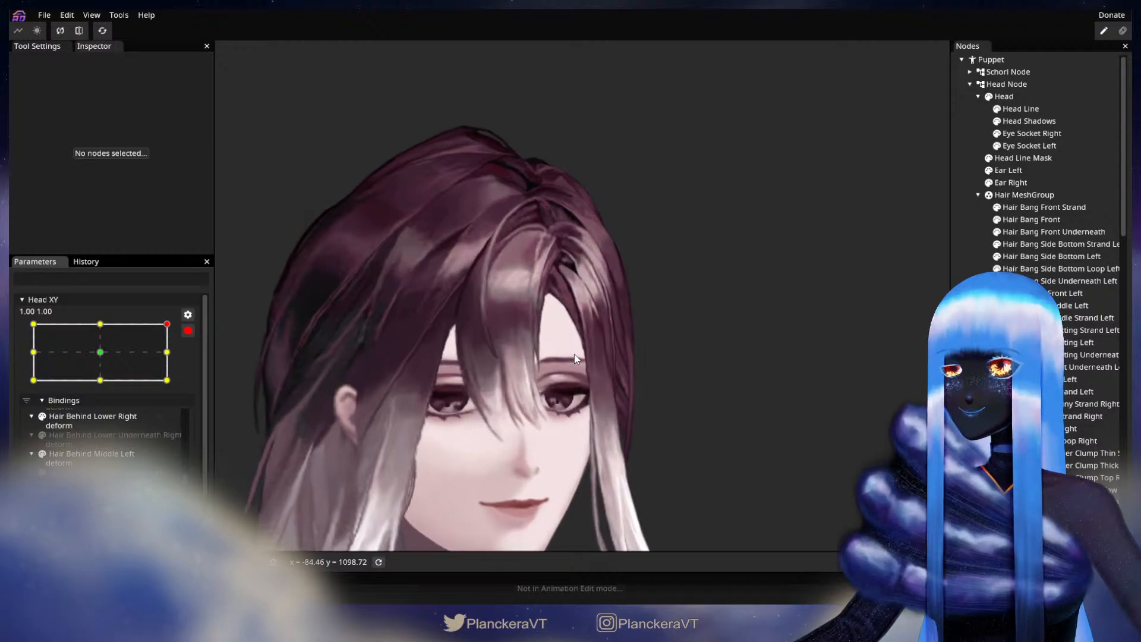
pyautogui.scroll(5, 572, 348)
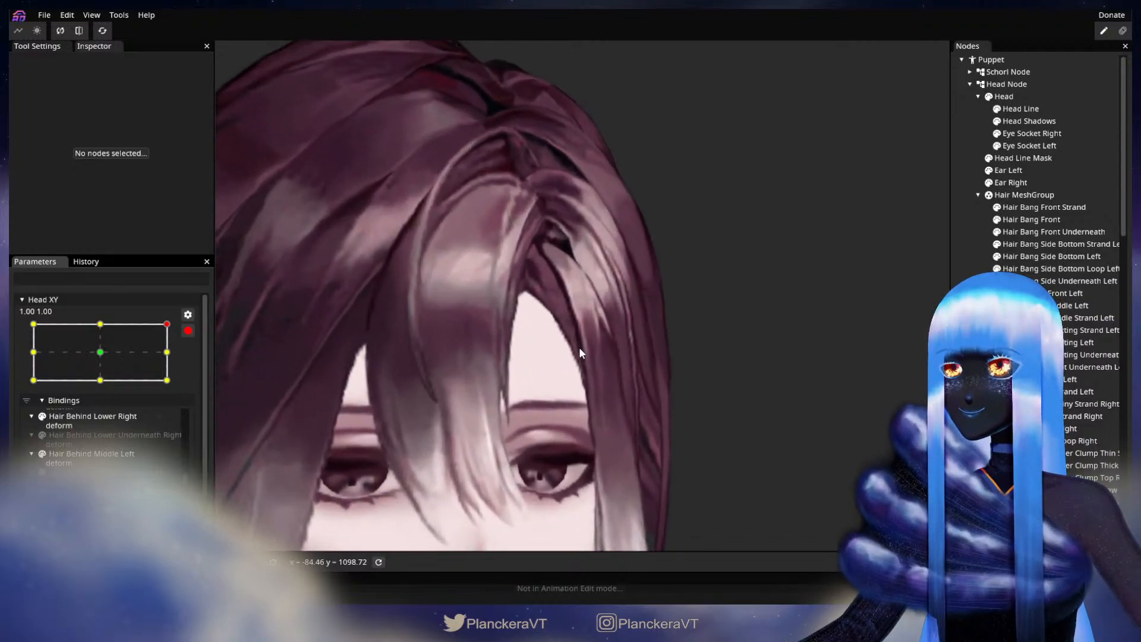
pyautogui.scroll(5, 580, 348)
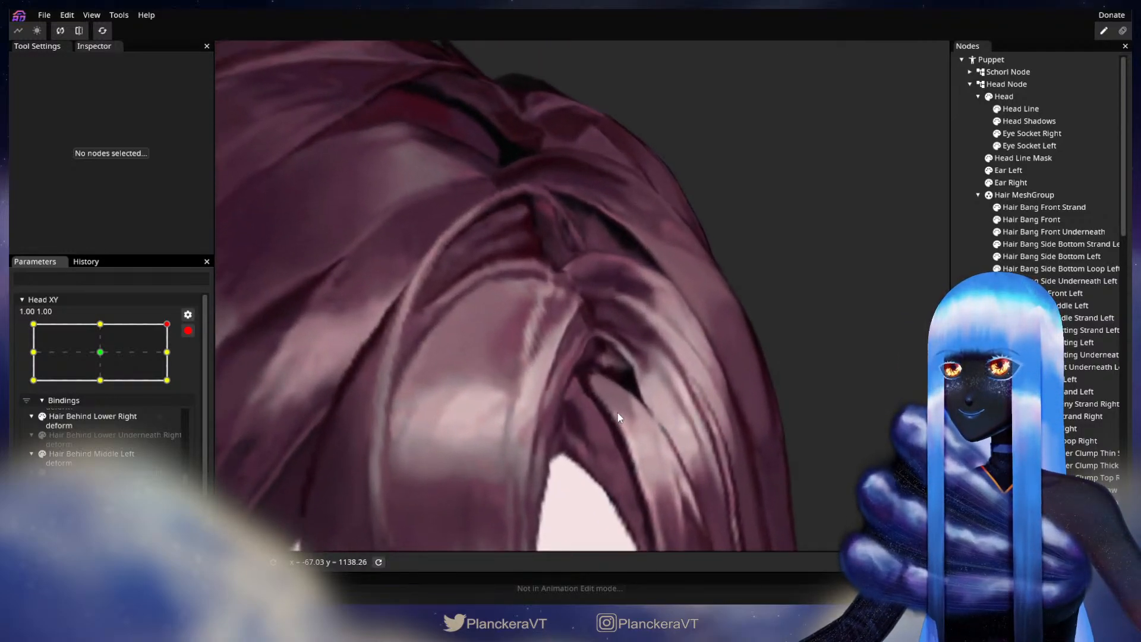
pyautogui.scroll(3, 611, 422)
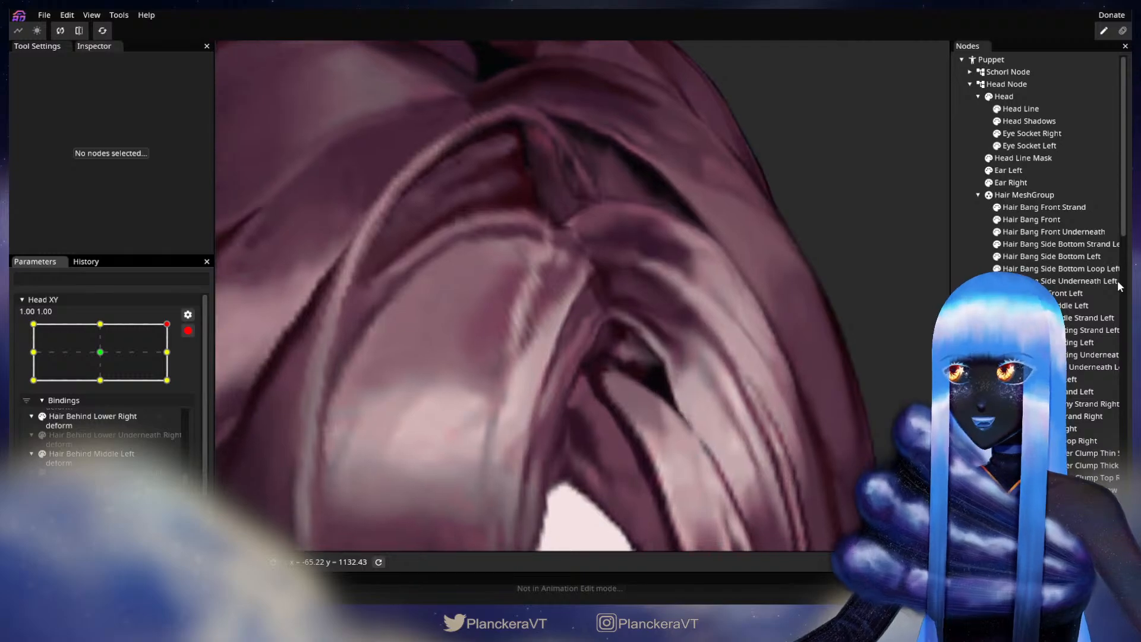
# - Adjust the Hair Bang Front vertices at the upper end of the light streak below the parting, and deselect the bang
pyautogui.click(1032, 219)
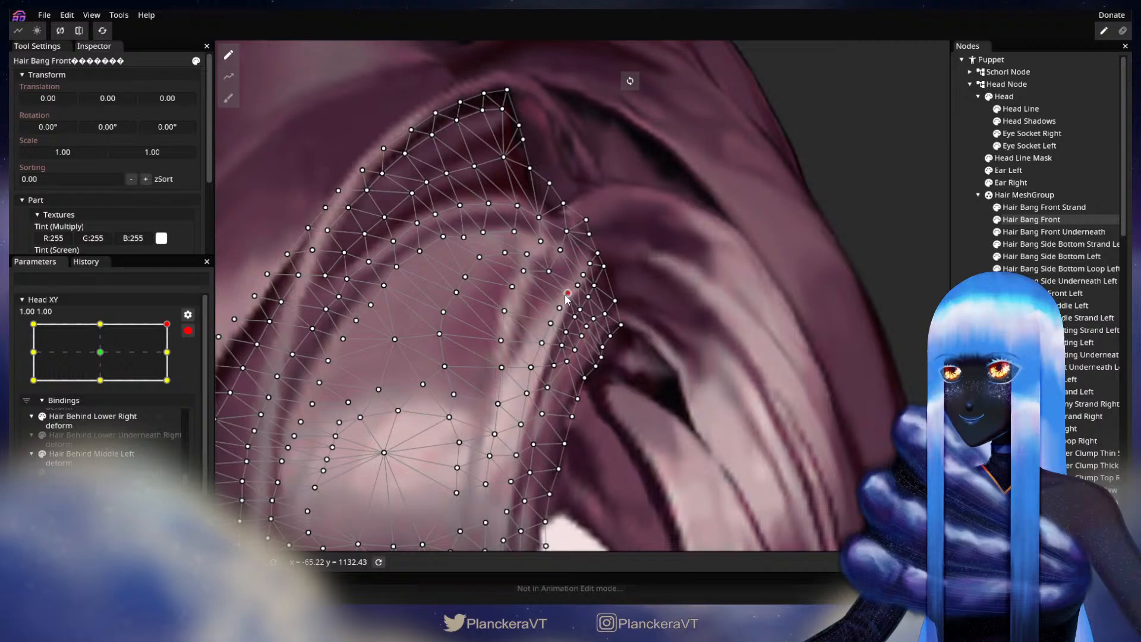
pyautogui.click(580, 307)
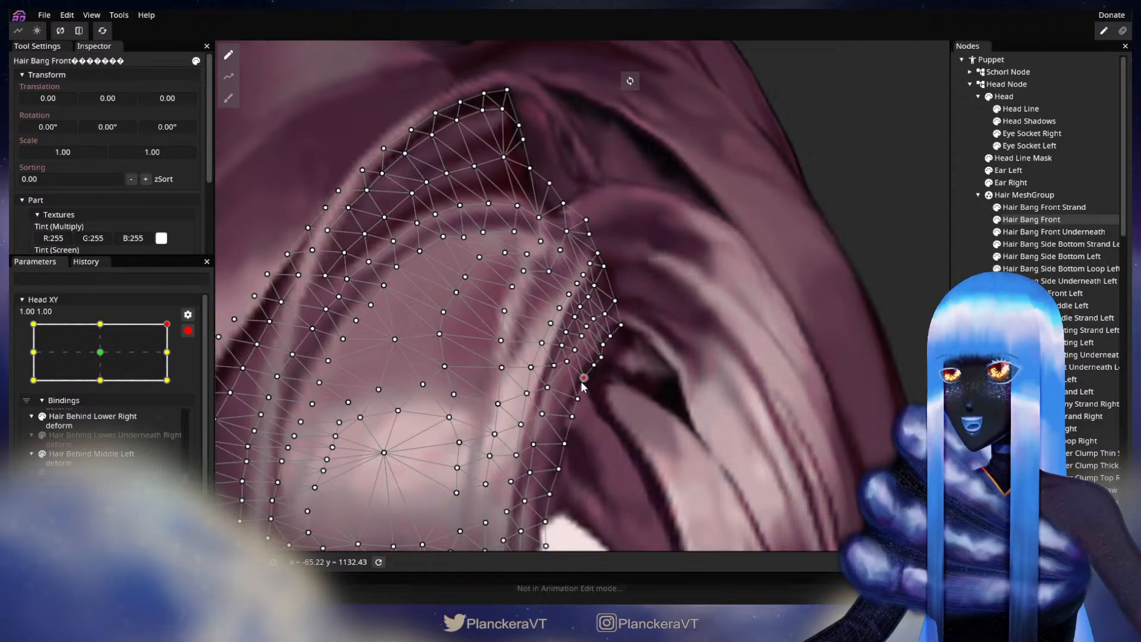
pyautogui.click(707, 431)
# - Check the front bang's motion around Head XY 1.00, 1.00 from the full head and from closer in, disarming and re-arming the parameter each time
pyautogui.scroll(-5, 707, 431)
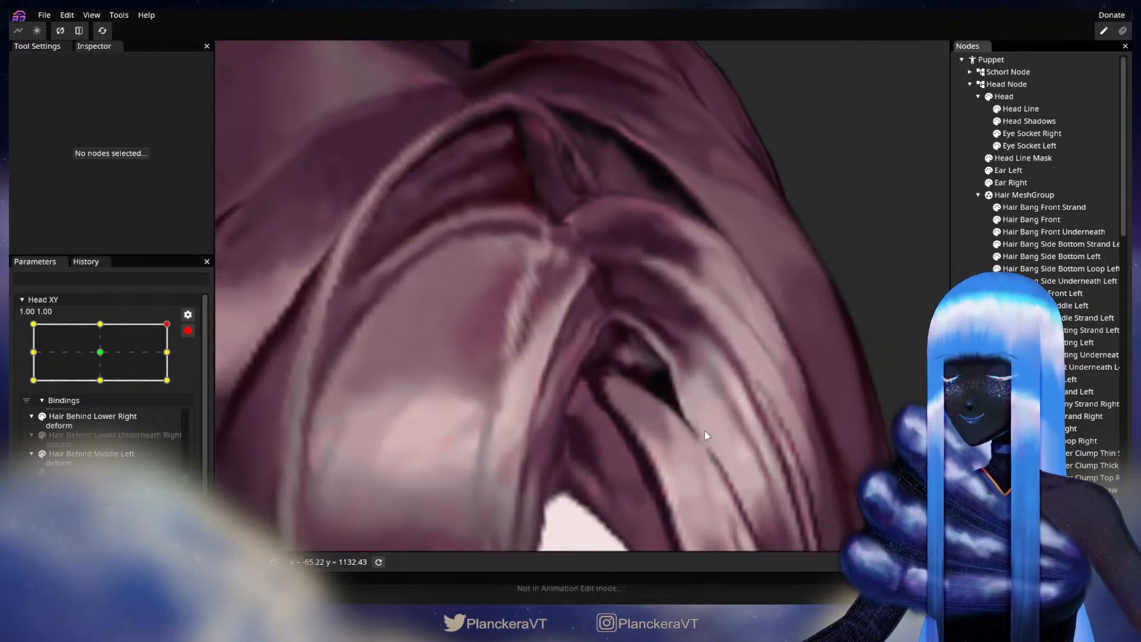
pyautogui.scroll(-6, 716, 428)
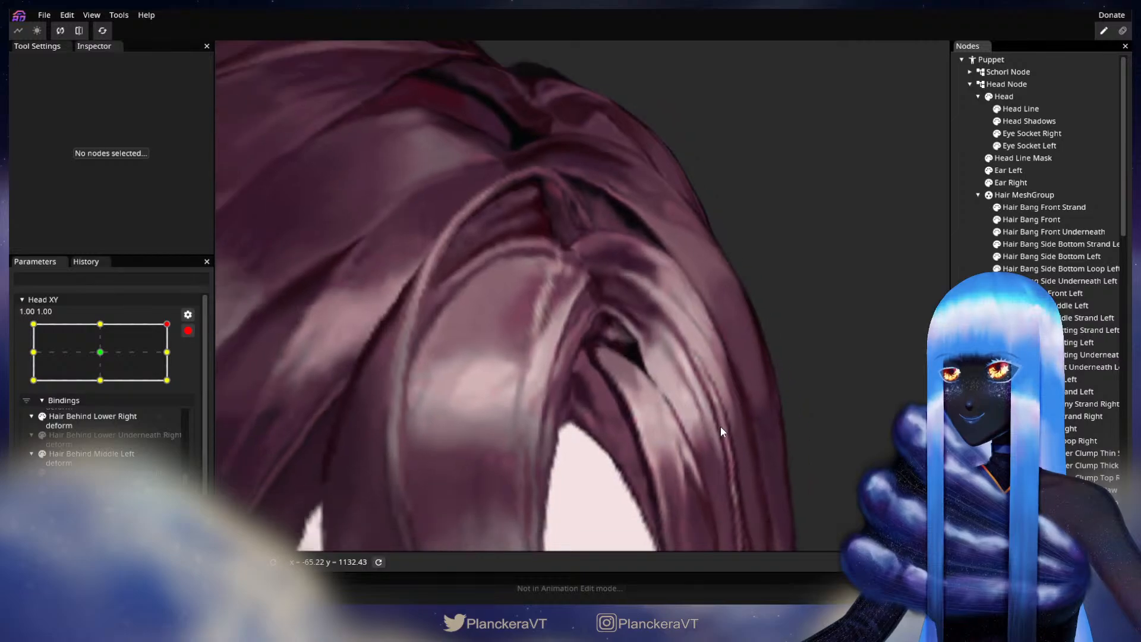
pyautogui.scroll(-8, 723, 429)
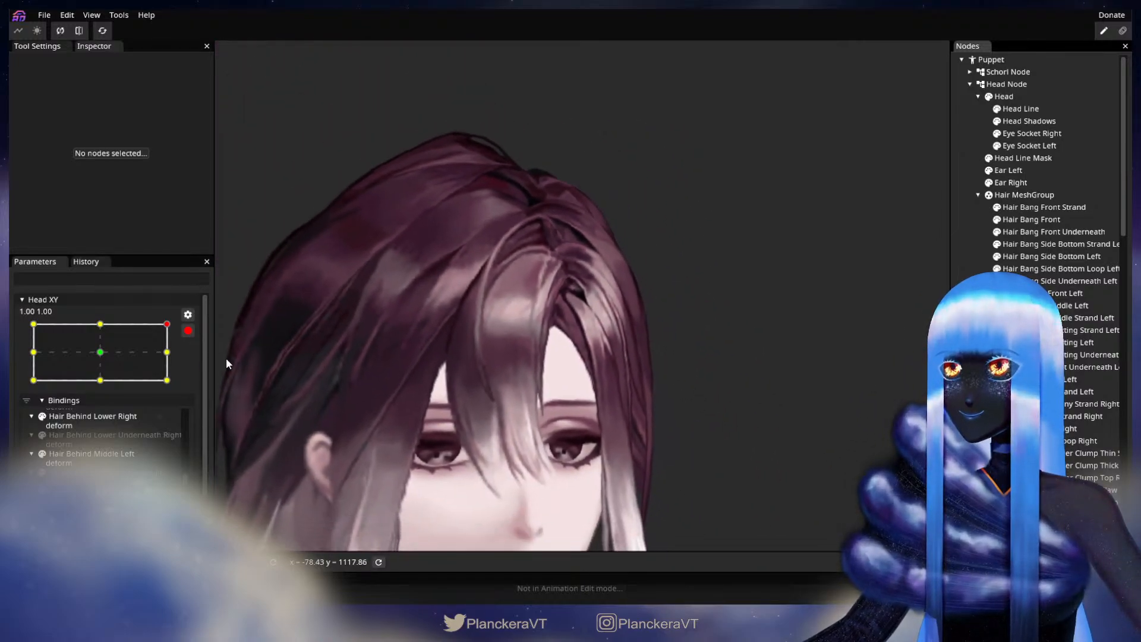
pyautogui.click(188, 331)
pyautogui.moveTo(175, 358)
pyautogui.mouseDown()
pyautogui.moveTo(185, 416)
pyautogui.moveTo(186, 361)
pyautogui.mouseUp()
pyautogui.click(196, 364)
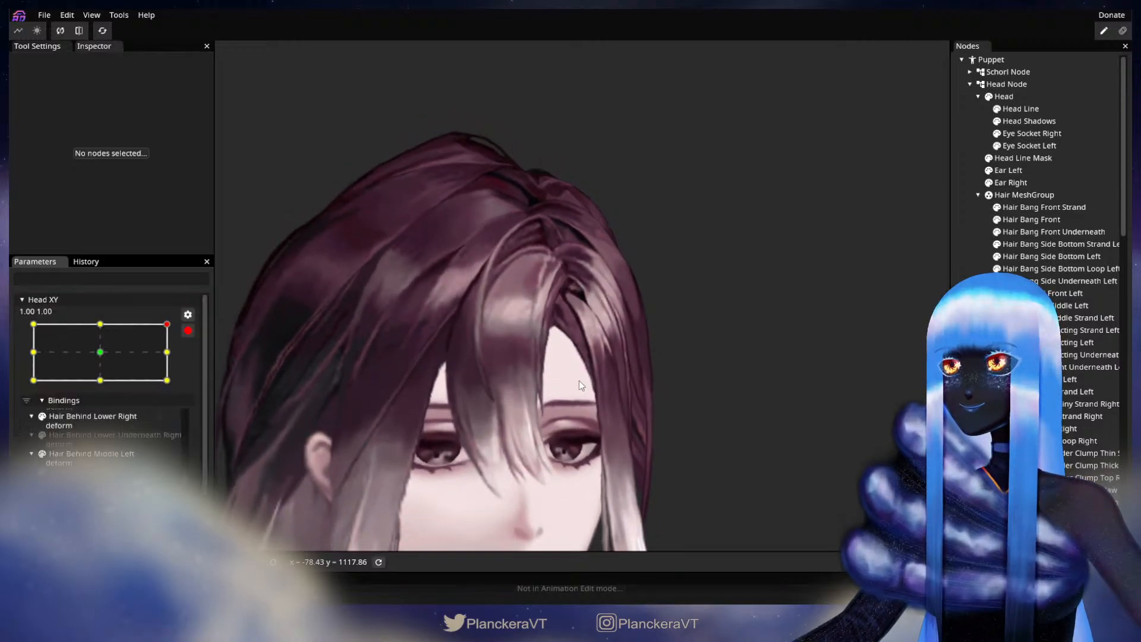
pyautogui.scroll(5, 564, 362)
pyautogui.scroll(3, 555, 353)
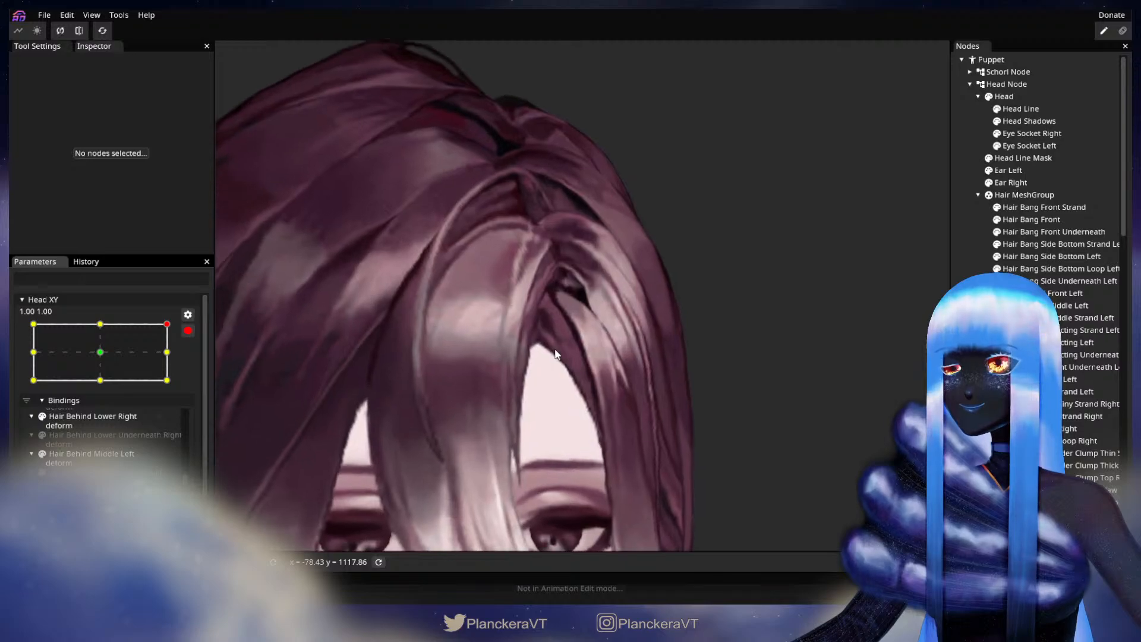
pyautogui.click(188, 330)
pyautogui.moveTo(174, 357)
pyautogui.mouseDown()
pyautogui.moveTo(175, 397)
pyautogui.moveTo(178, 360)
pyautogui.moveTo(183, 384)
pyautogui.moveTo(191, 358)
pyautogui.moveTo(189, 382)
pyautogui.moveTo(190, 354)
pyautogui.mouseUp()
pyautogui.click(196, 364)
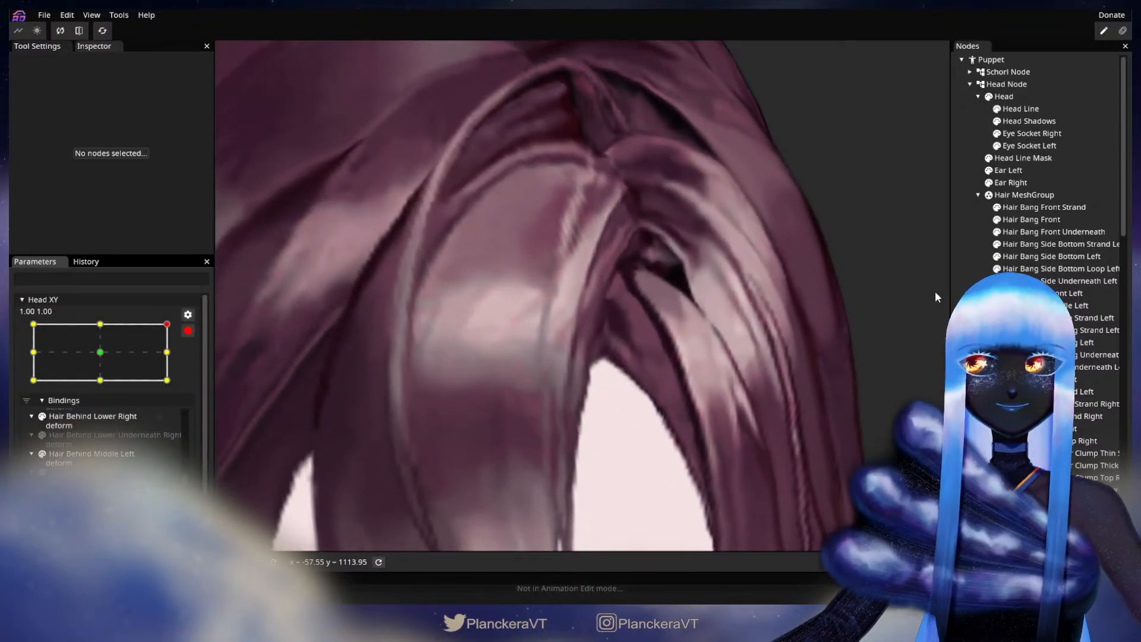
# - Brush the Hair Bang Front vertices along the highlight's inner side slightly toward the bang's inner edge with the 12.00 Circle Brush
pyautogui.click(1032, 219)
pyautogui.click(228, 98)
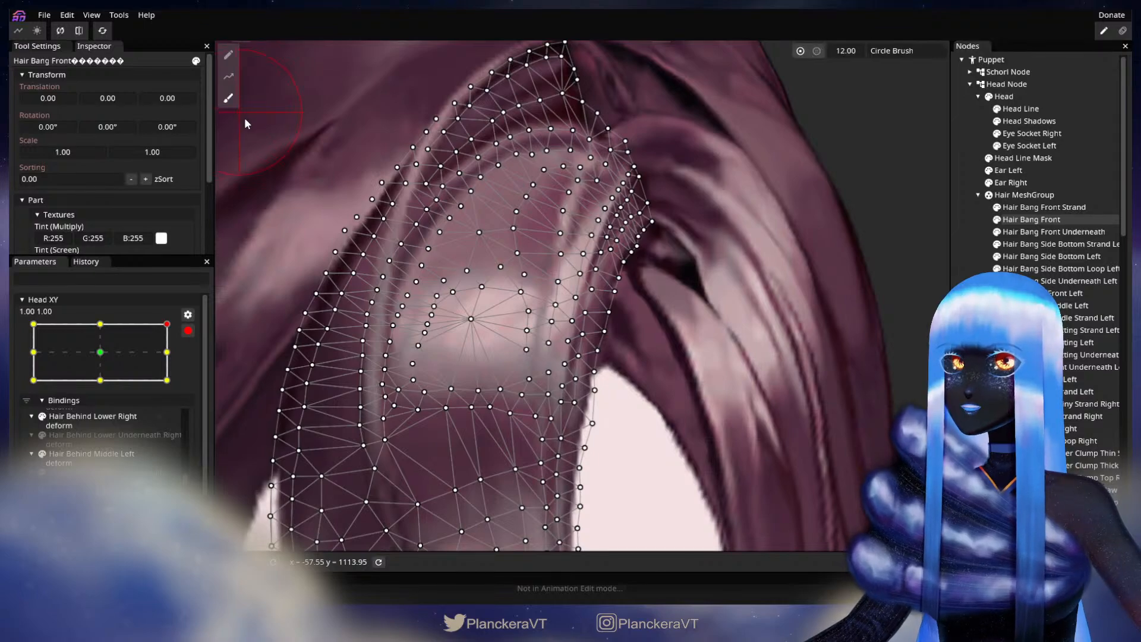
pyautogui.moveTo(521, 331); pyautogui.dragTo(528, 332)
pyautogui.moveTo(523, 381); pyautogui.dragTo(528, 381)
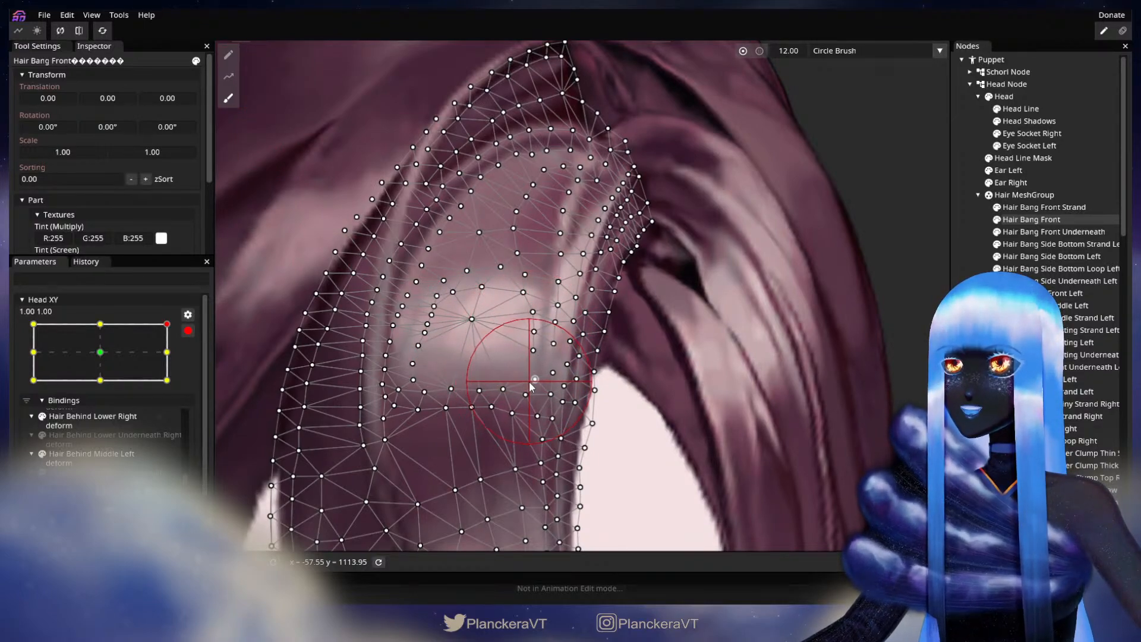
pyautogui.moveTo(532, 333); pyautogui.dragTo(536, 332)
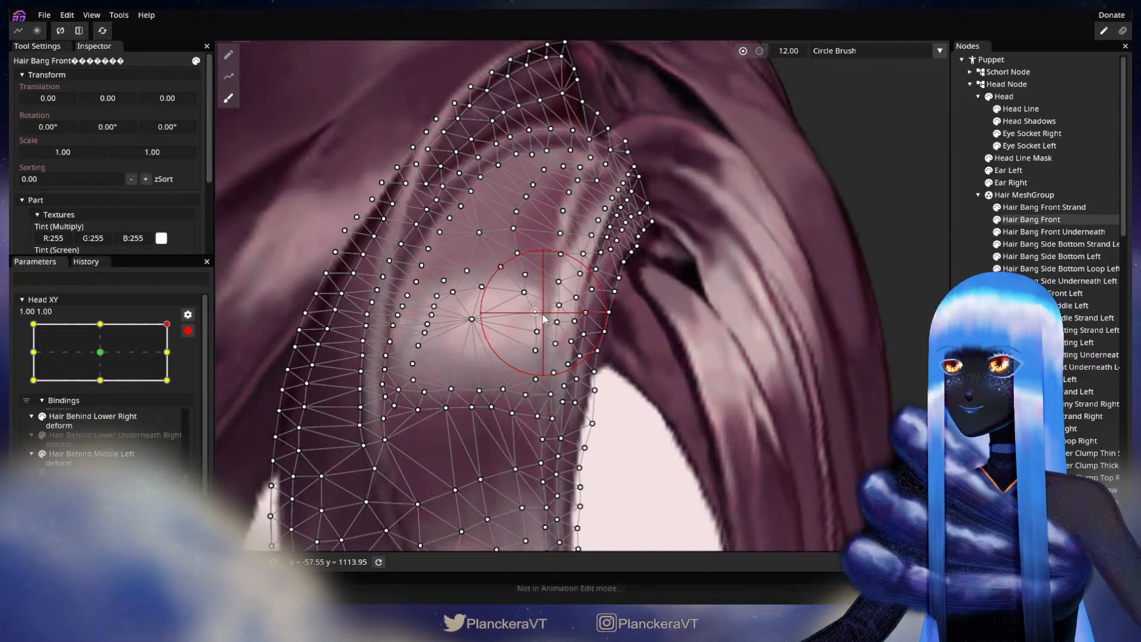
# - Reposition individual Hair Bang Front vertices in the narrow strand between the highlight and the inner edge, and deselect the bang
pyautogui.click(228, 54)
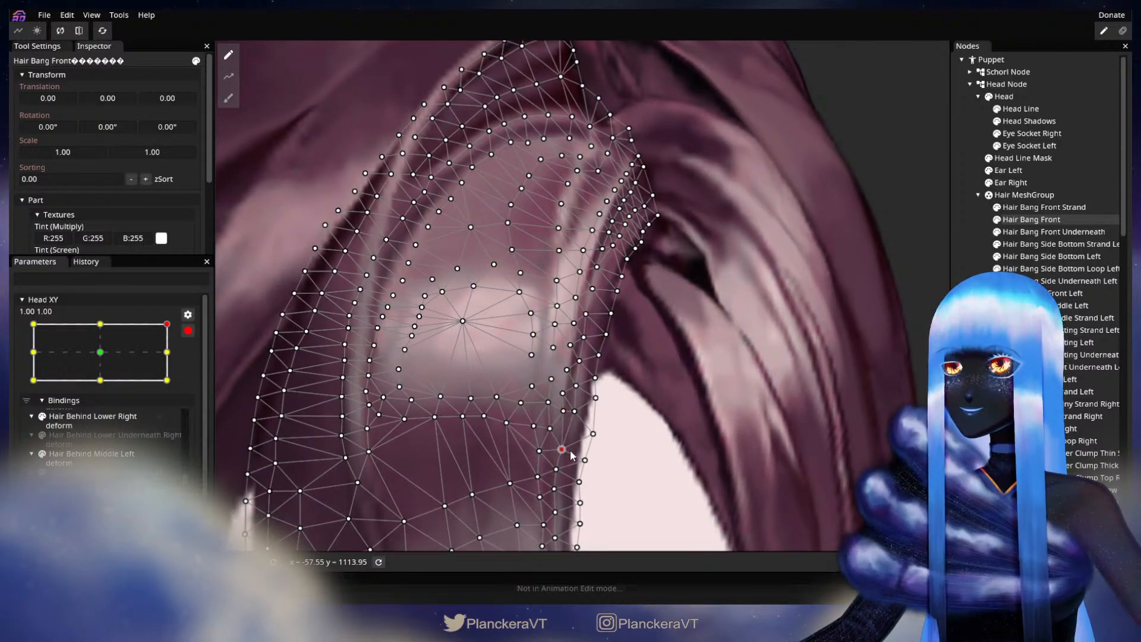
pyautogui.click(564, 473)
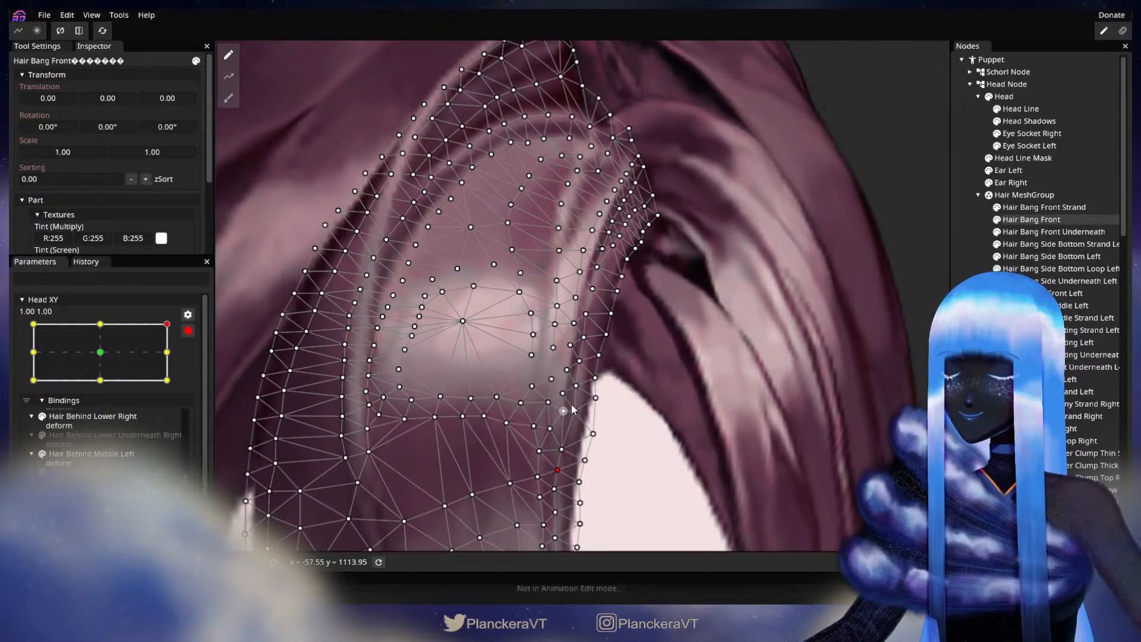
pyautogui.click(569, 372)
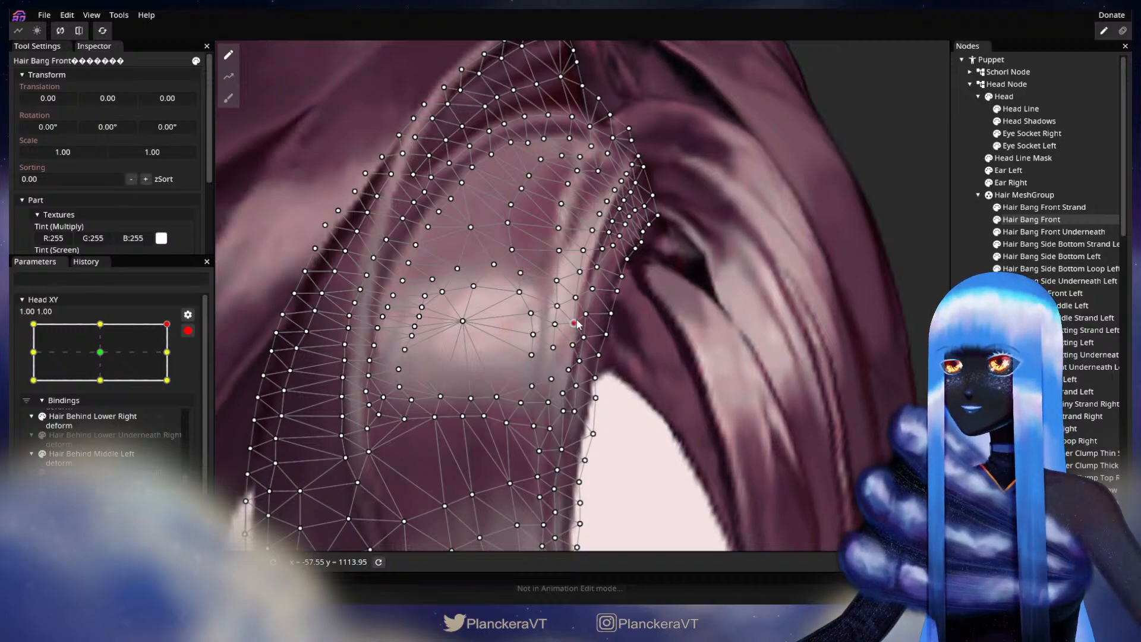
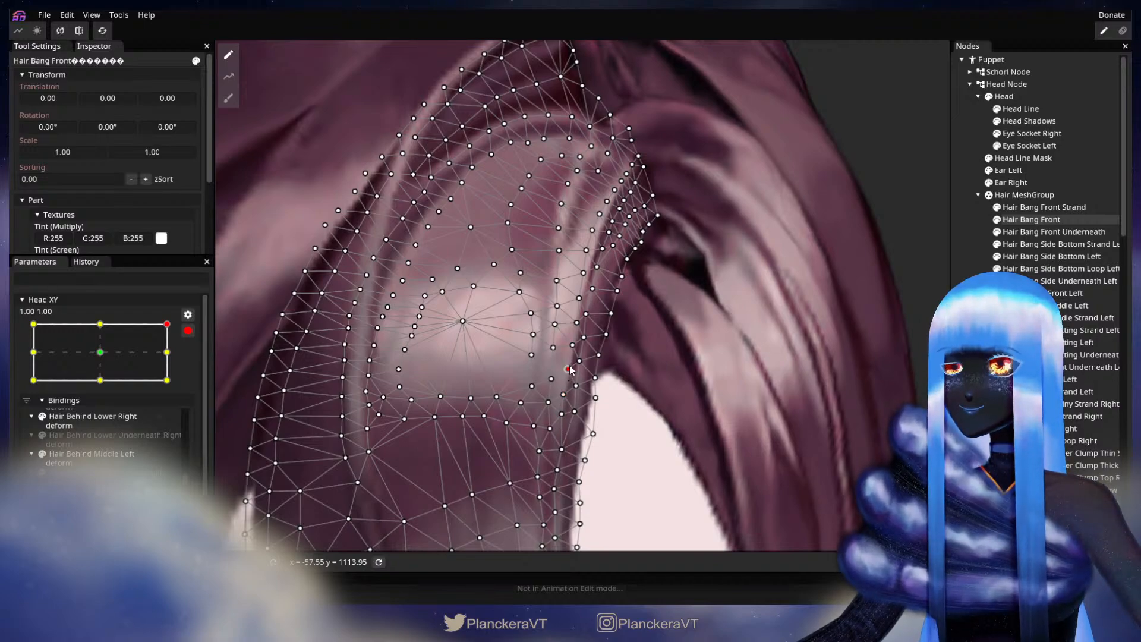
pyautogui.press('Escape')
# - Examine the whole head, move the disarmed Head XY around 1.00, 1.00, re-arm it, and inspect the highlight on the front bang
pyautogui.scroll(-4, 728, 376)
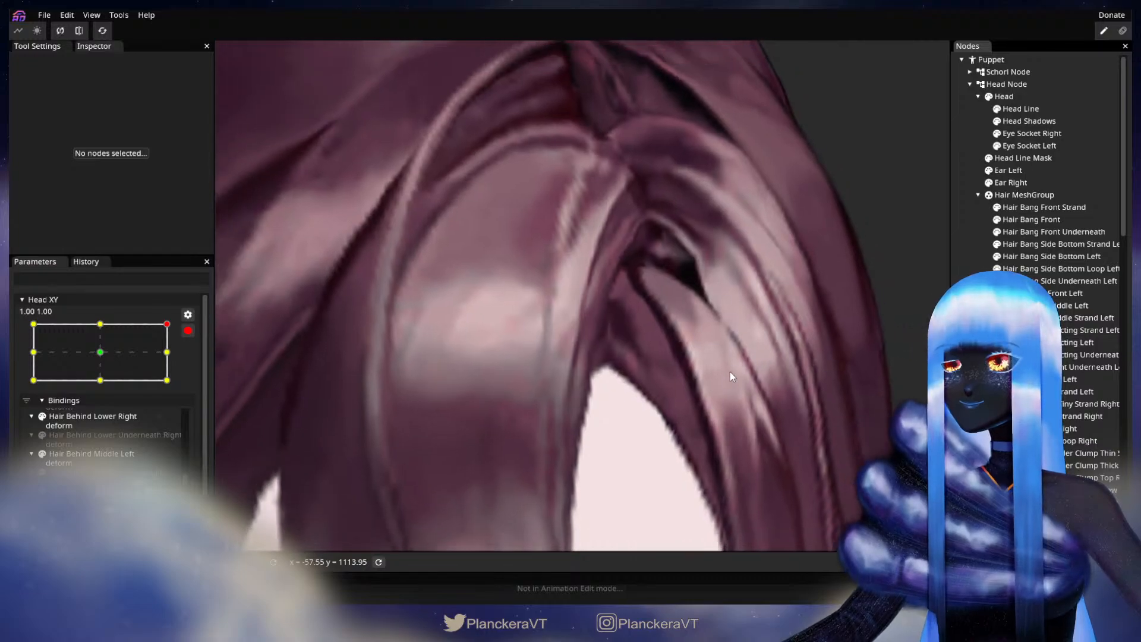
pyautogui.scroll(-5, 739, 383)
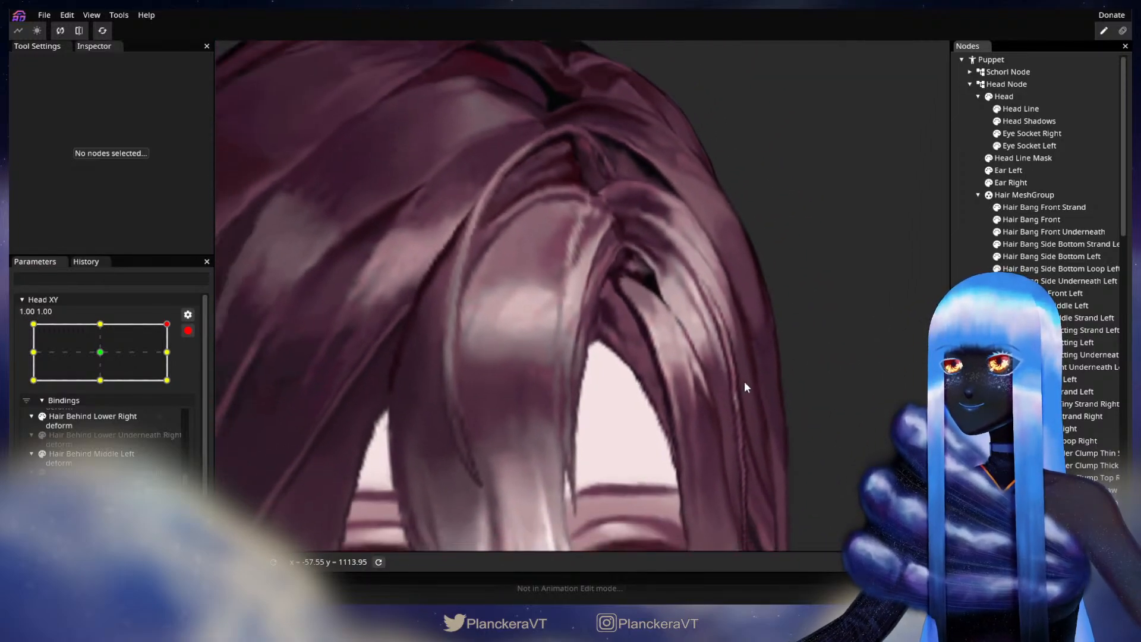
pyautogui.scroll(-5, 744, 380)
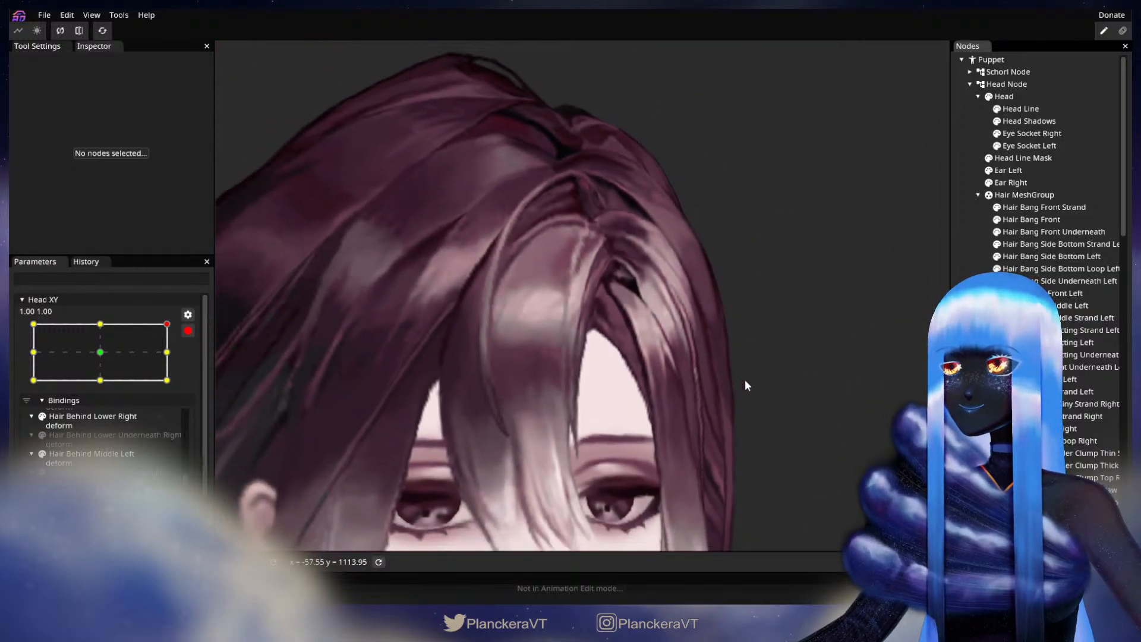
pyautogui.scroll(-6, 746, 378)
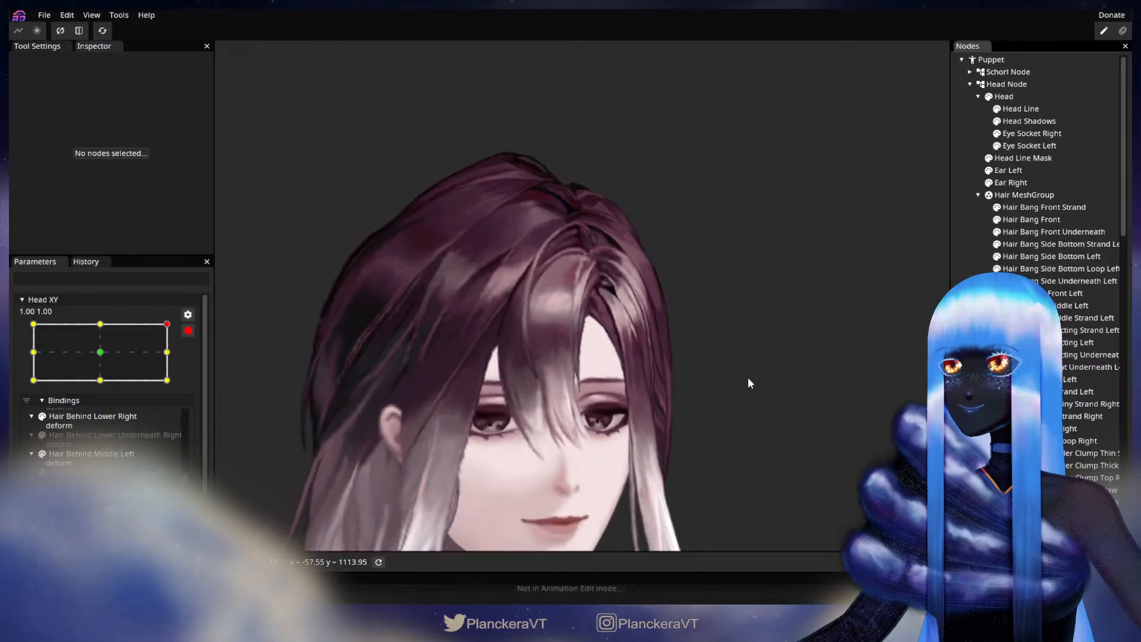
pyautogui.click(188, 331)
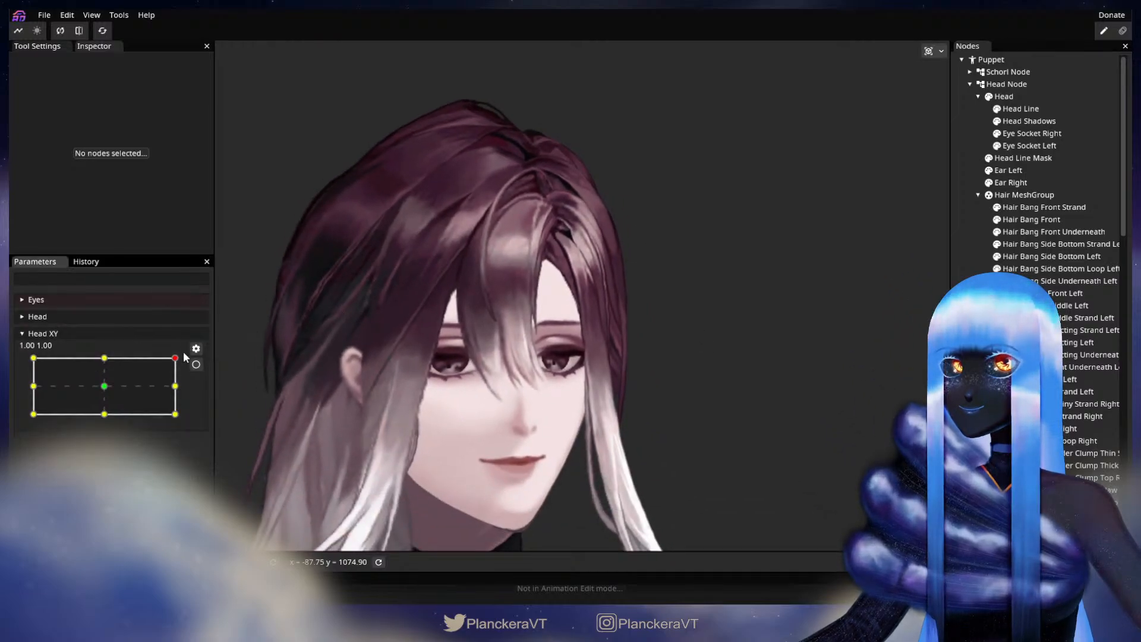
pyautogui.moveTo(175, 358)
pyautogui.mouseDown()
pyautogui.moveTo(183, 389)
pyautogui.moveTo(191, 359)
pyautogui.mouseUp()
pyautogui.click(196, 365)
pyautogui.scroll(5, 427, 387)
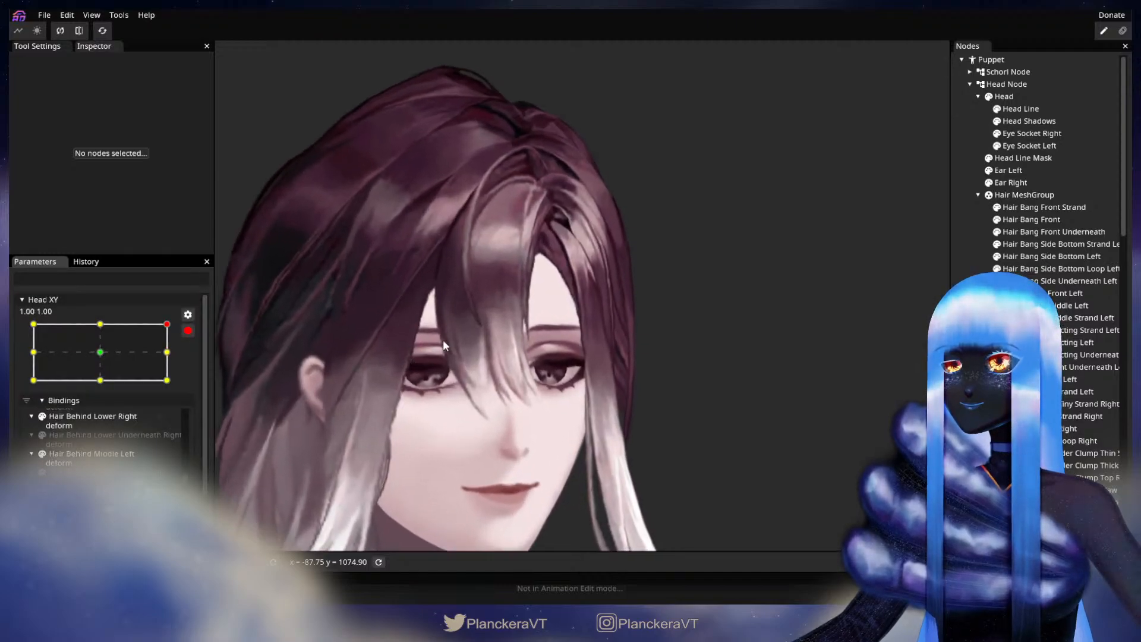
pyautogui.scroll(5, 537, 357)
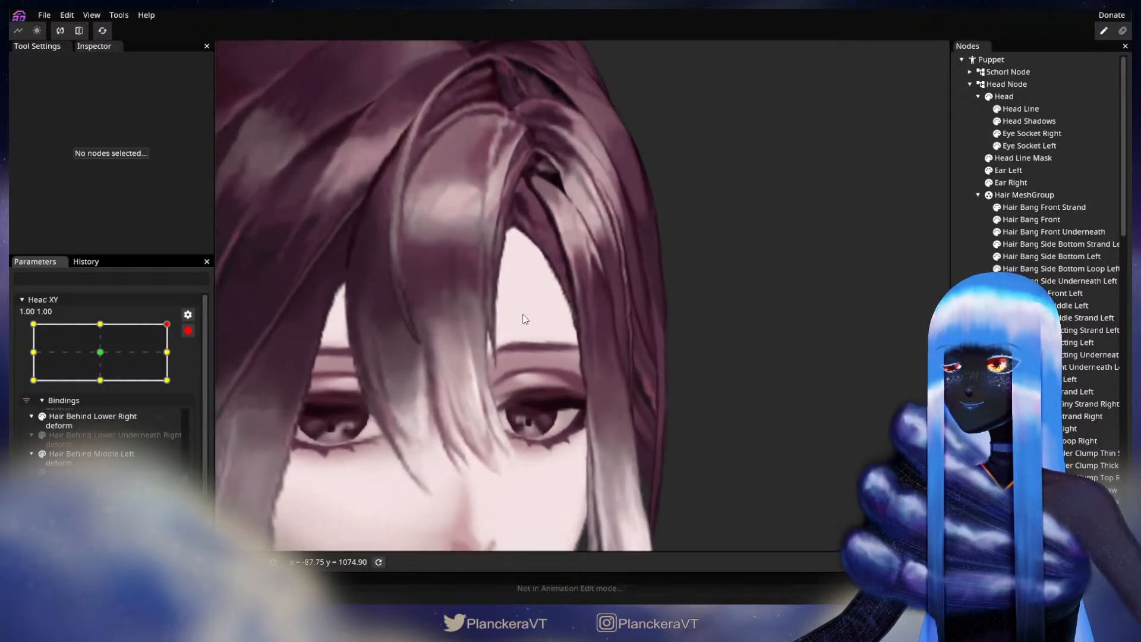
pyautogui.scroll(5, 636, 419)
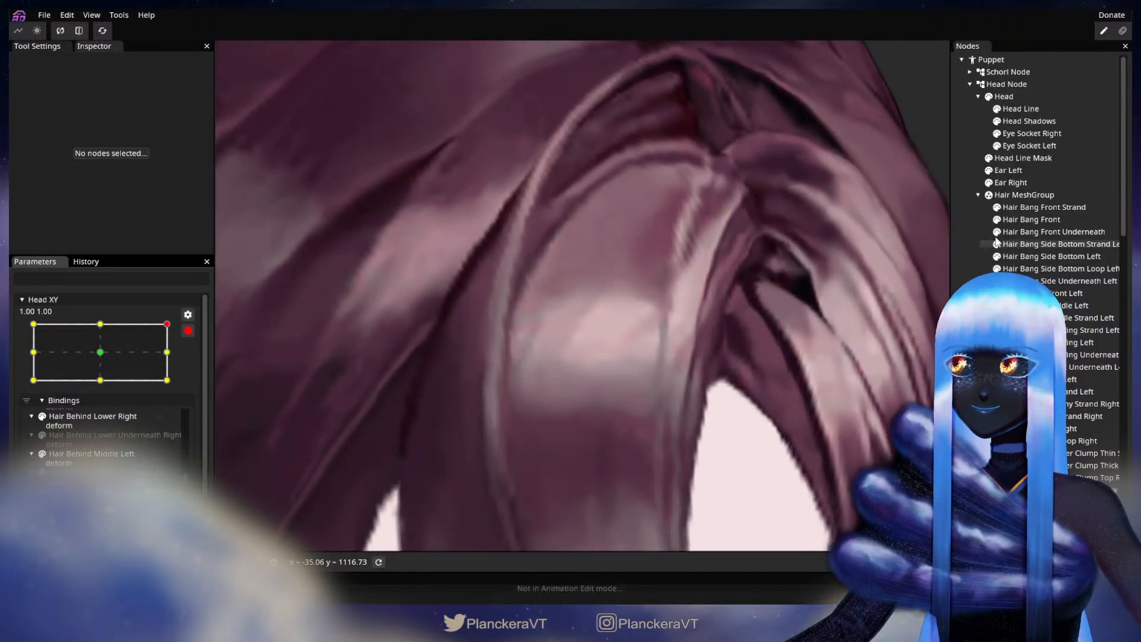
# - Adjust the Hair Bang Front vertices at the highlight's upper inner corner, and deselect the bang to view the result
pyautogui.click(1010, 219)
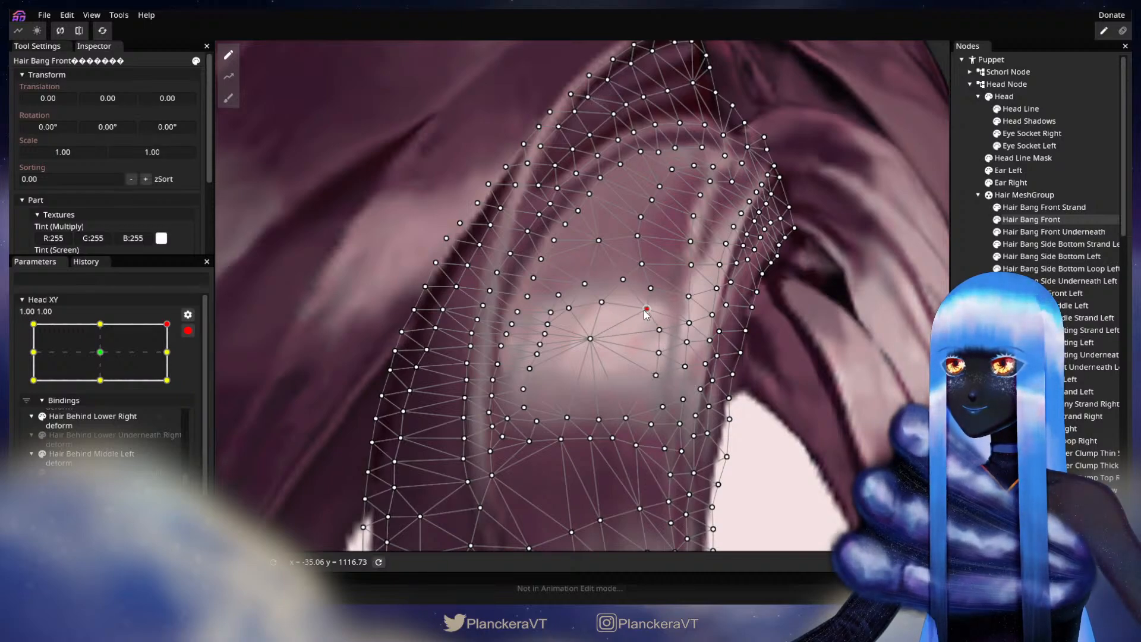
pyautogui.click(978, 324)
pyautogui.scroll(-4, 792, 404)
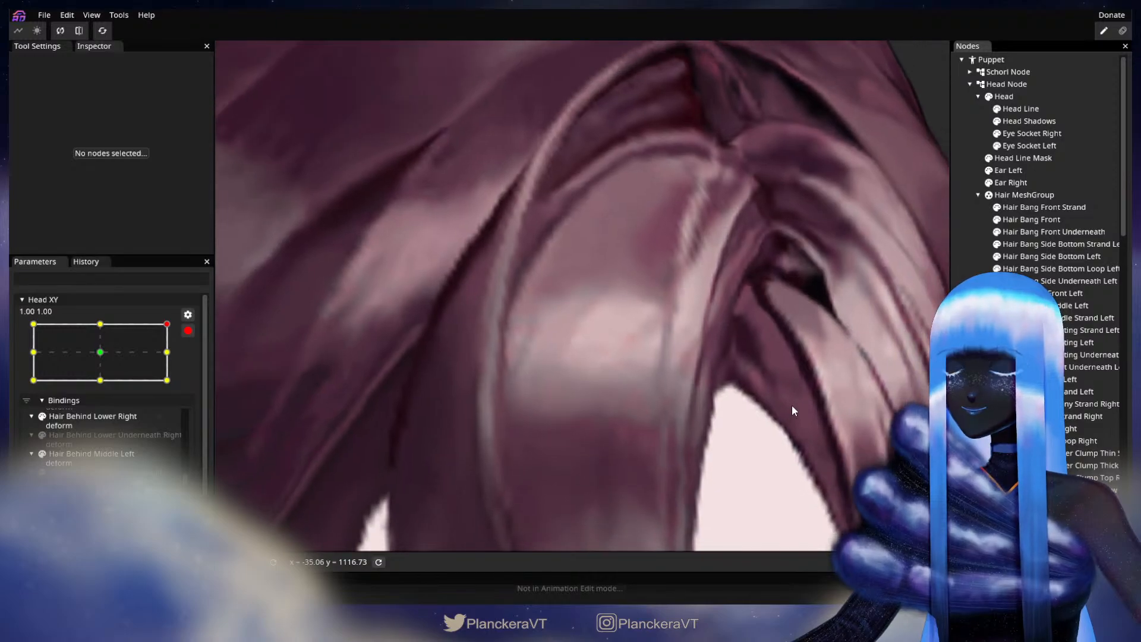
# - View the whole head, test the disarmed Head XY between 1.00, 1.00 and about 1.00, 0.67, and re-arm it at the corner keypoint
pyautogui.scroll(-5, 790, 398)
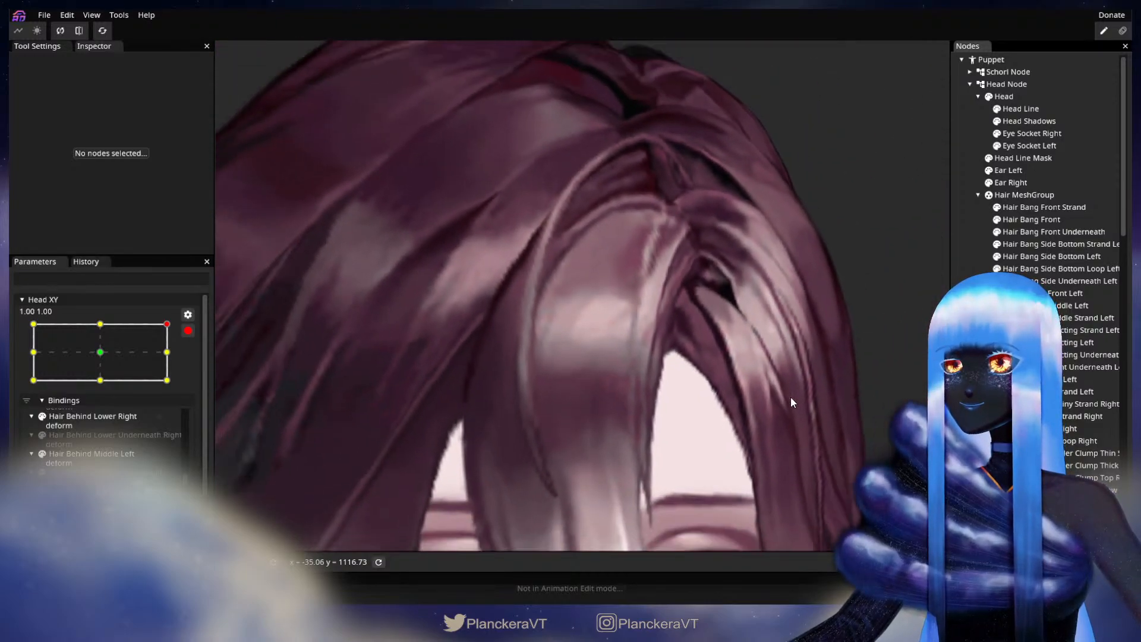
pyautogui.scroll(-5, 790, 402)
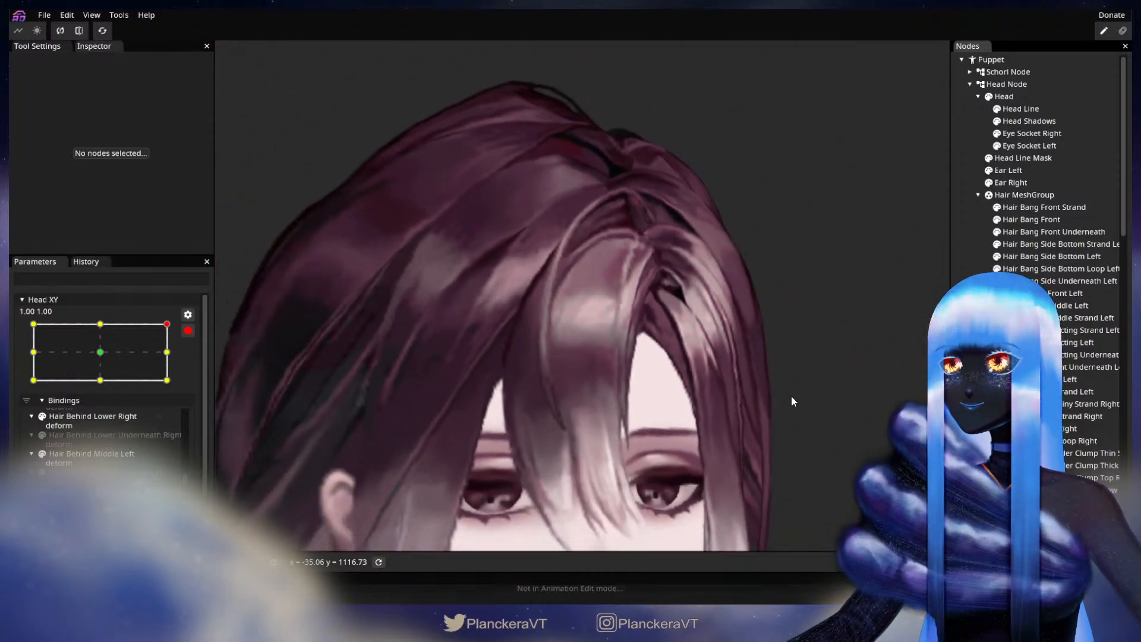
pyautogui.scroll(-6, 792, 393)
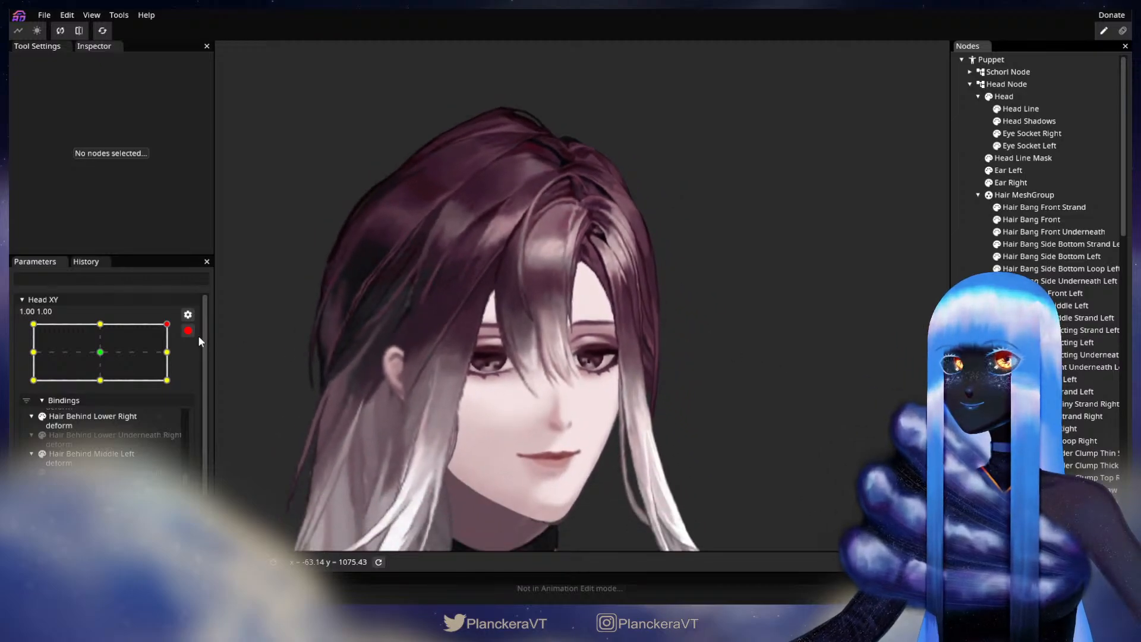
pyautogui.click(188, 330)
pyautogui.moveTo(179, 363)
pyautogui.mouseDown()
pyautogui.moveTo(175, 387)
pyautogui.moveTo(188, 391)
pyautogui.moveTo(195, 356)
pyautogui.mouseUp()
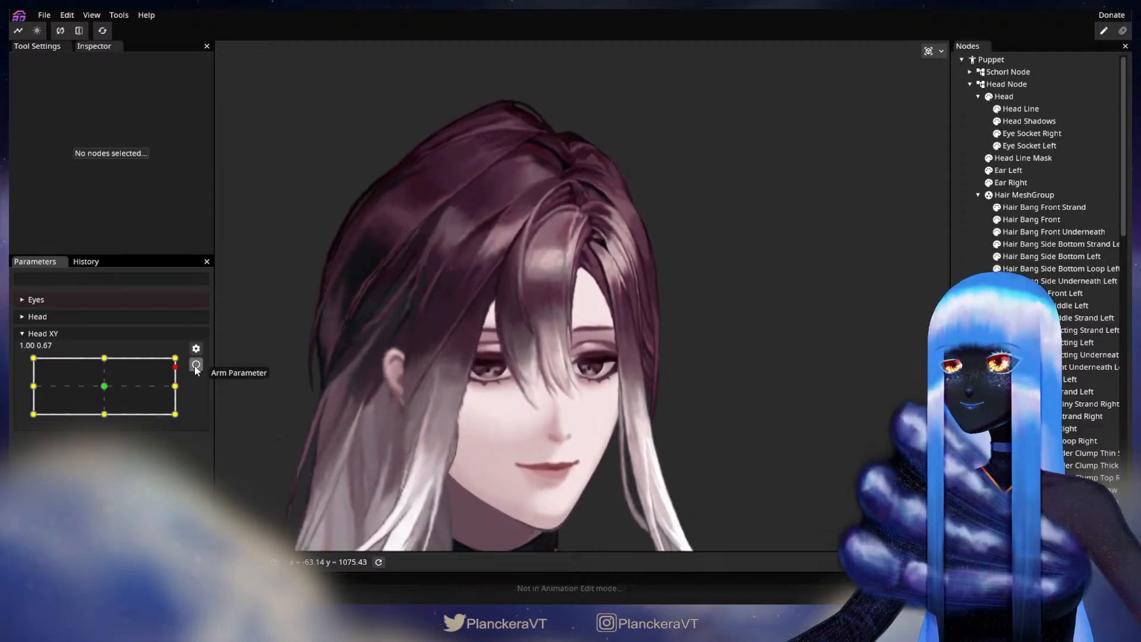
pyautogui.click(196, 365)
pyautogui.scroll(5, 552, 296)
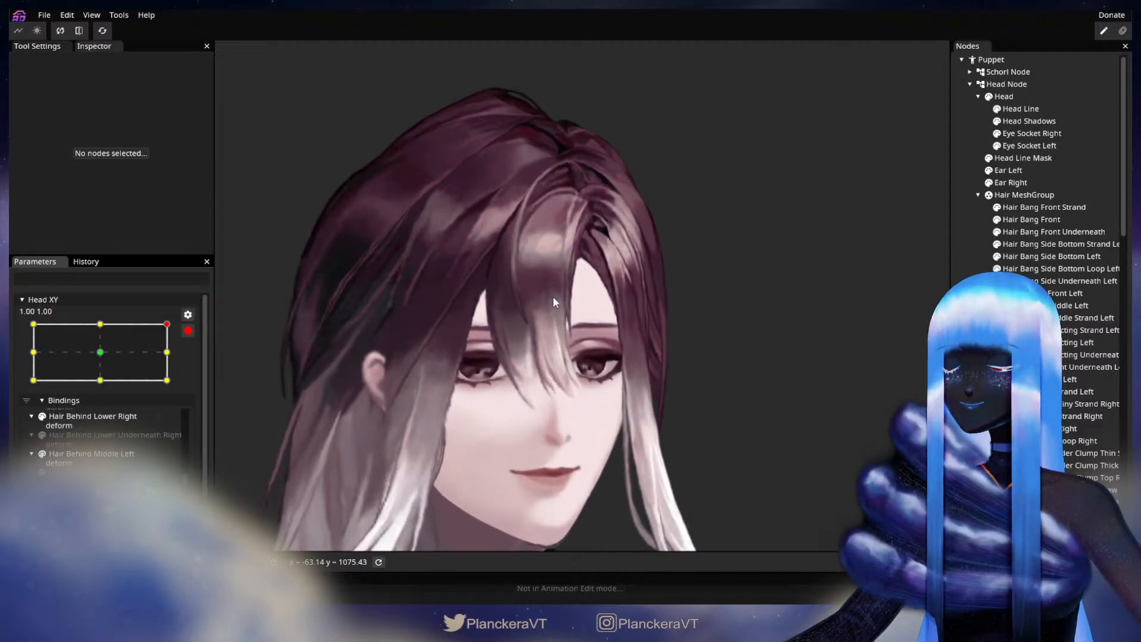
pyautogui.scroll(5, 584, 306)
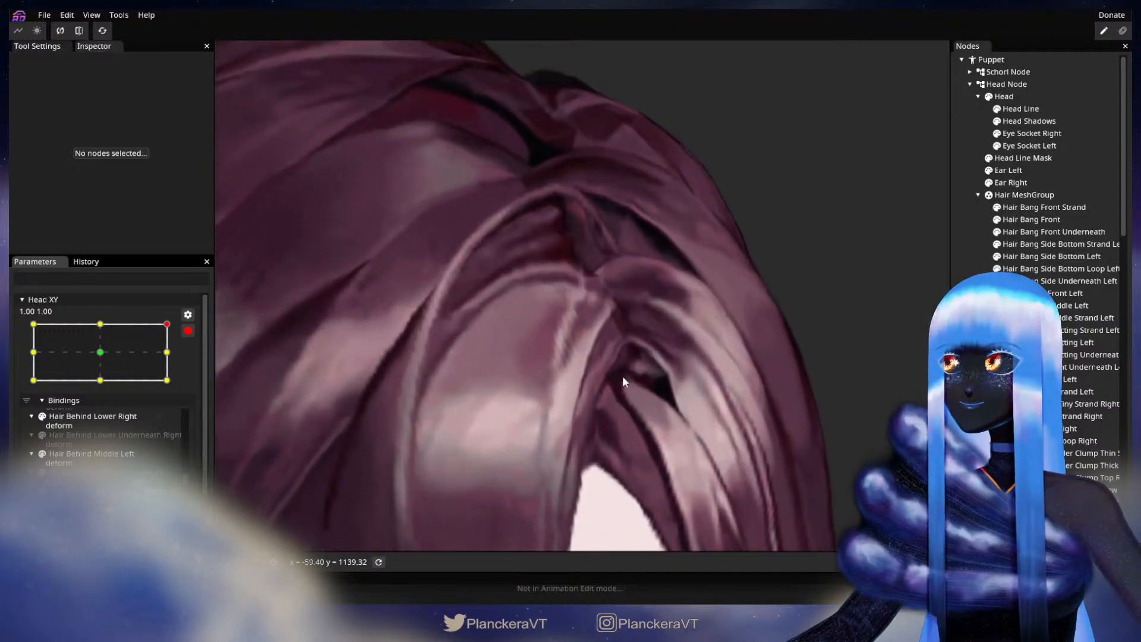
# - Adjust individual Hair Bang Front vertices along the ridge arching above the highlight and at its inner end, and deselect the bang
pyautogui.click(620, 354)
pyautogui.scroll(3, 619, 355)
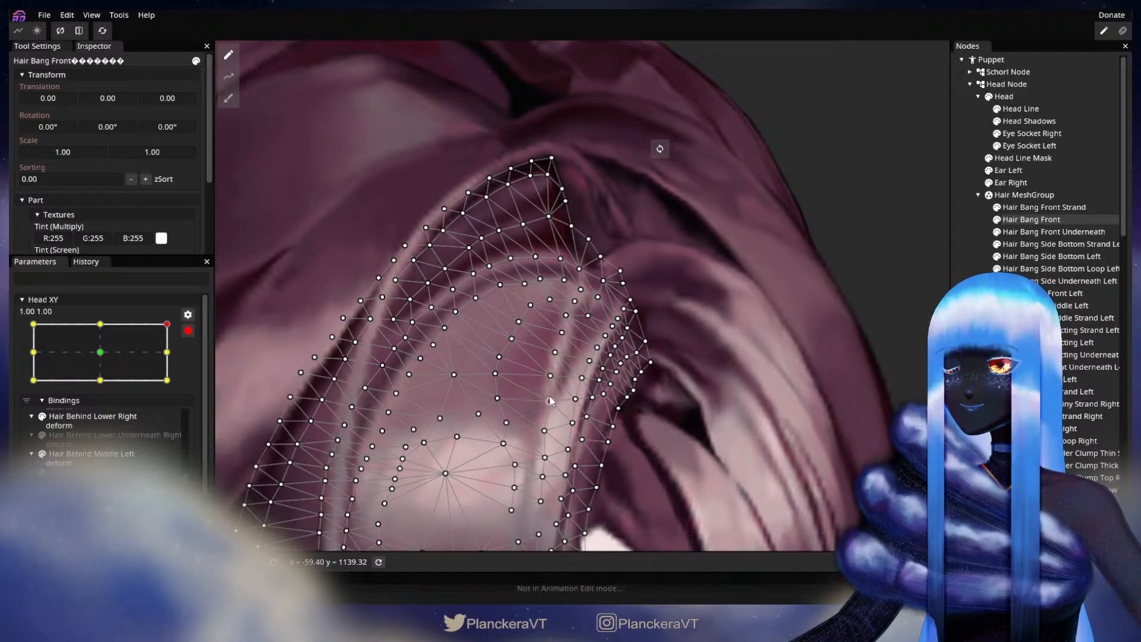
pyautogui.moveTo(546, 404); pyautogui.dragTo(586, 319)
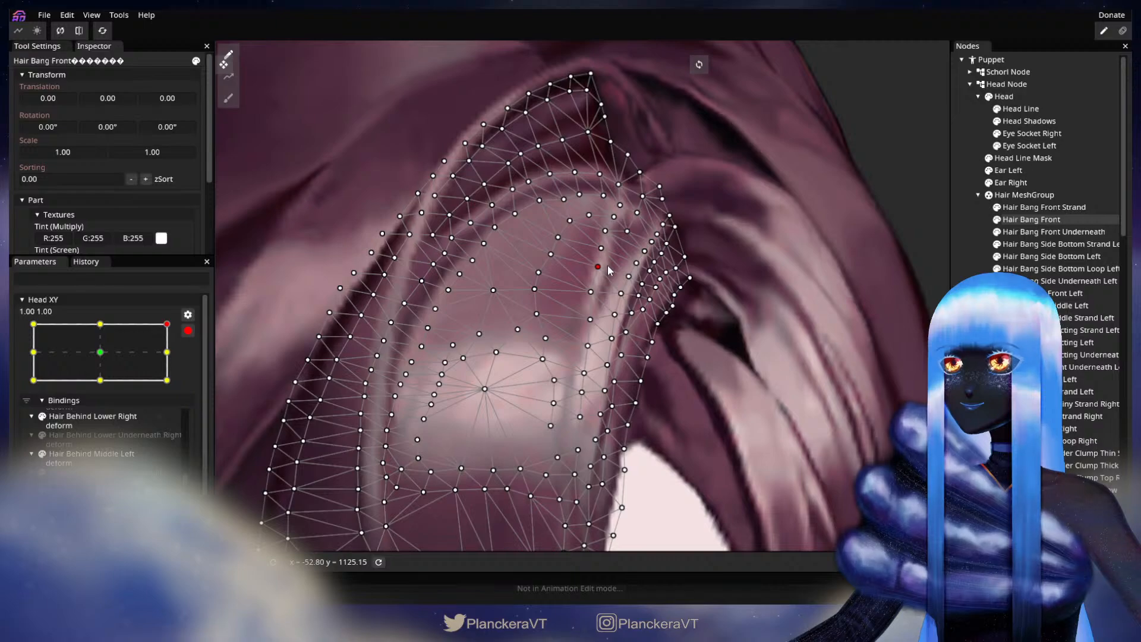
pyautogui.click(581, 312)
pyautogui.moveTo(612, 263); pyautogui.dragTo(595, 295)
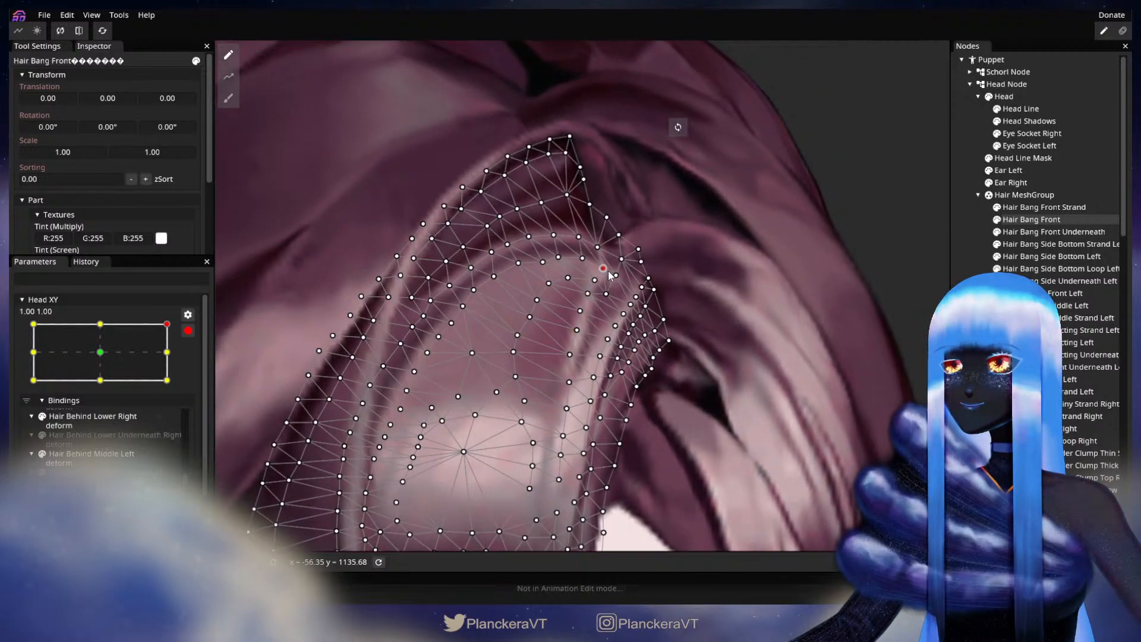
pyautogui.moveTo(597, 246); pyautogui.dragTo(527, 245)
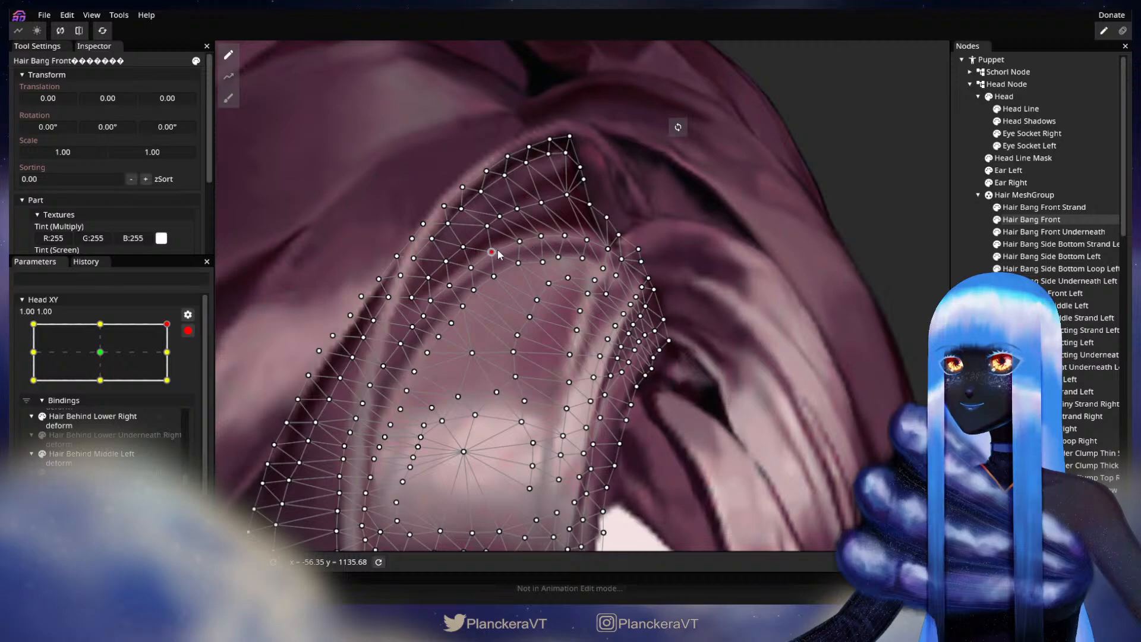
pyautogui.moveTo(594, 271); pyautogui.dragTo(582, 259)
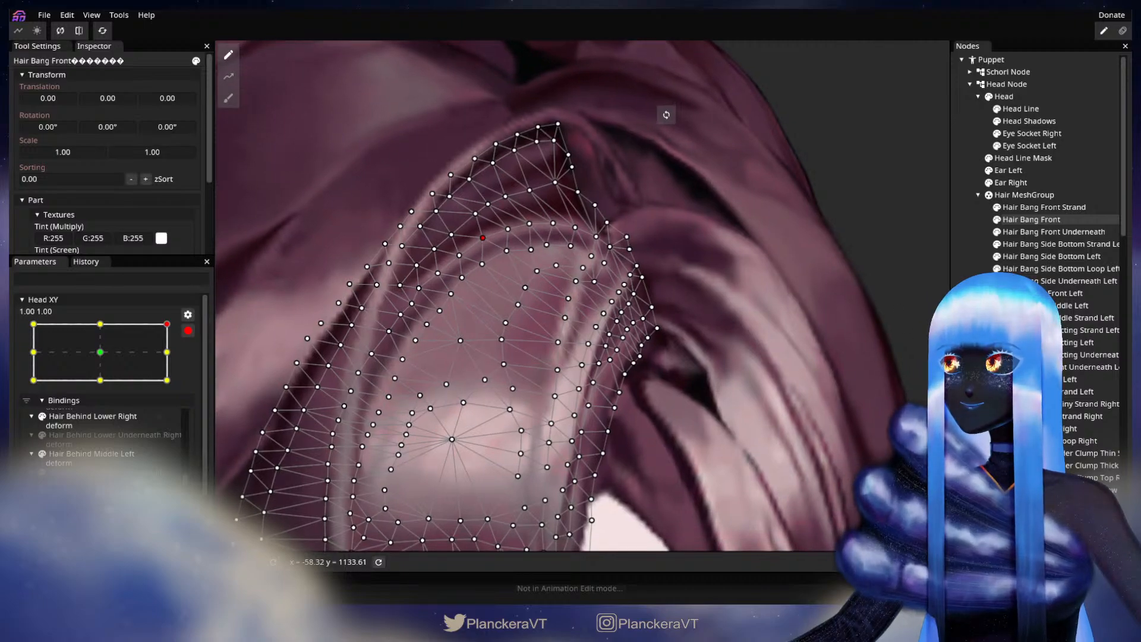
pyautogui.press('Escape')
pyautogui.scroll(-2, 787, 362)
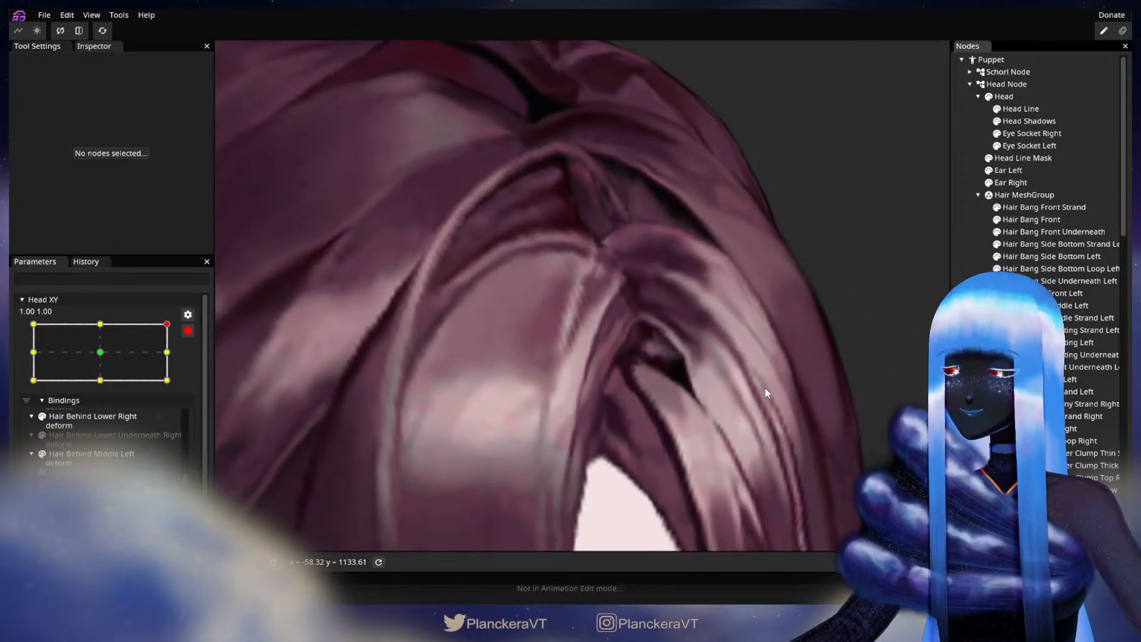
# - Reposition individual Hair Bang Front vertices in the bright strand between the highlight and the bang's inner edge, and deselect the bang
pyautogui.scroll(3, 737, 387)
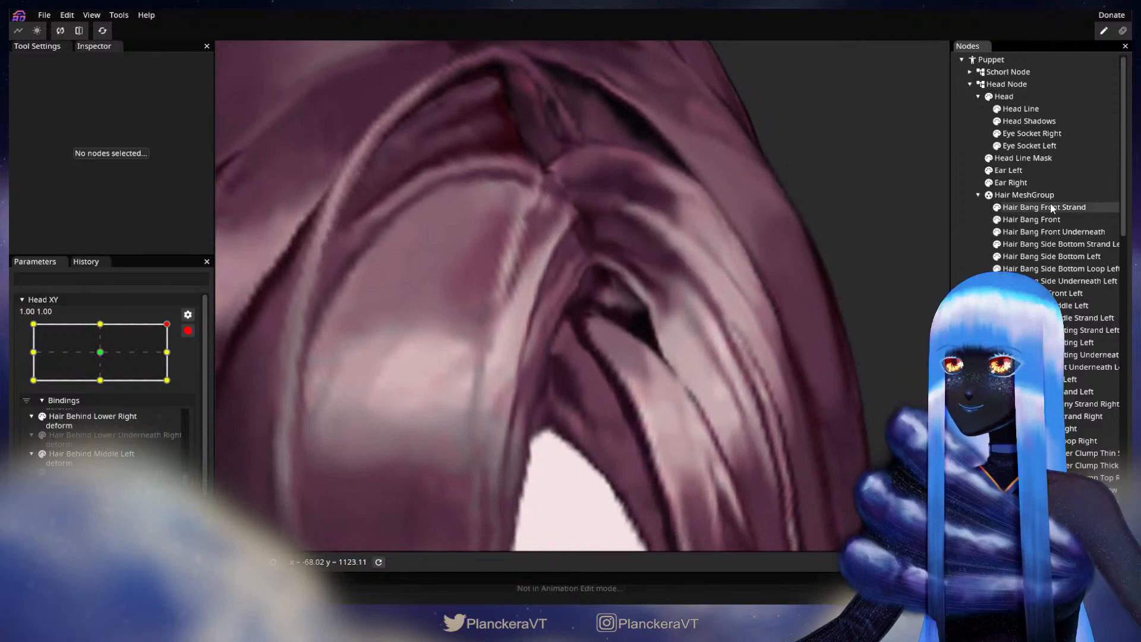
pyautogui.click(1037, 220)
pyautogui.scroll(1, 548, 309)
pyautogui.moveTo(548, 309); pyautogui.dragTo(611, 360)
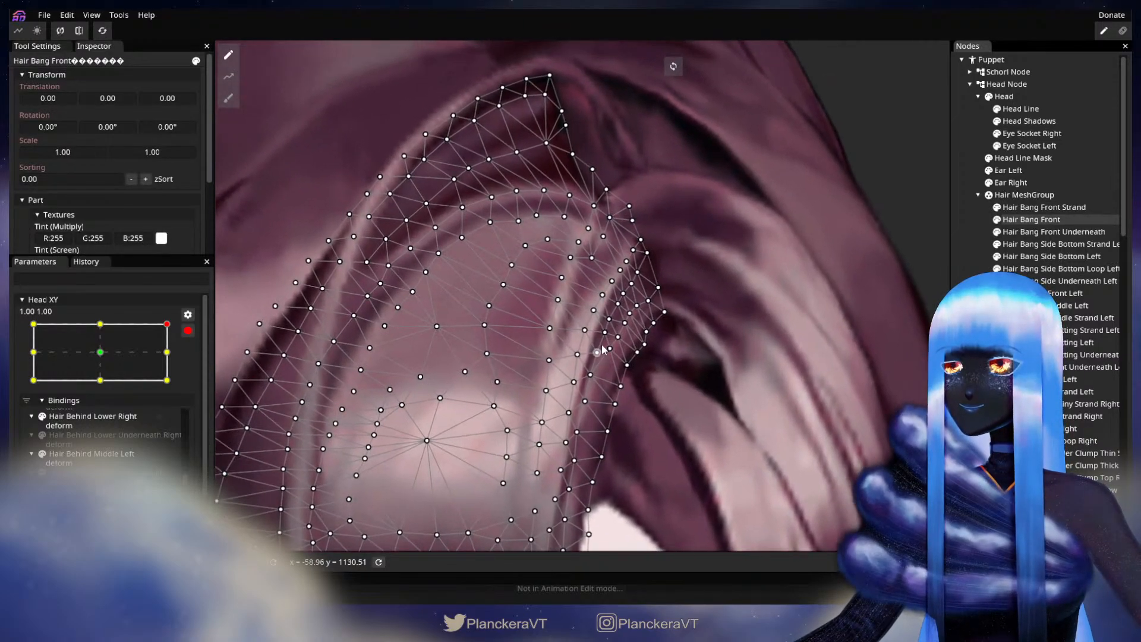
pyautogui.click(604, 334)
pyautogui.click(584, 331)
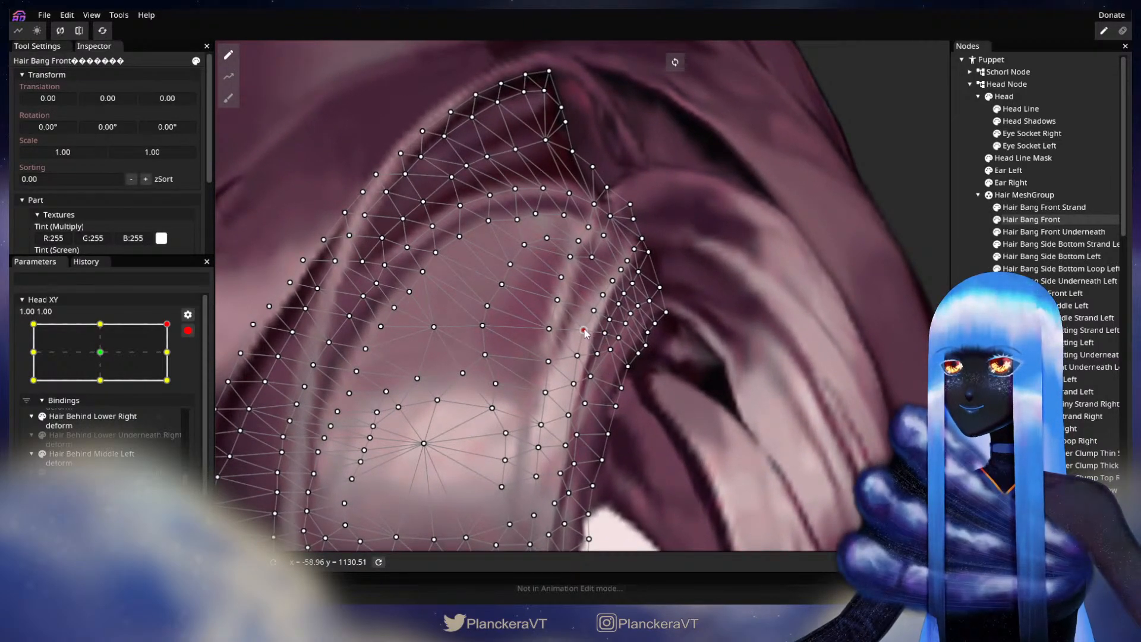
pyautogui.click(572, 384)
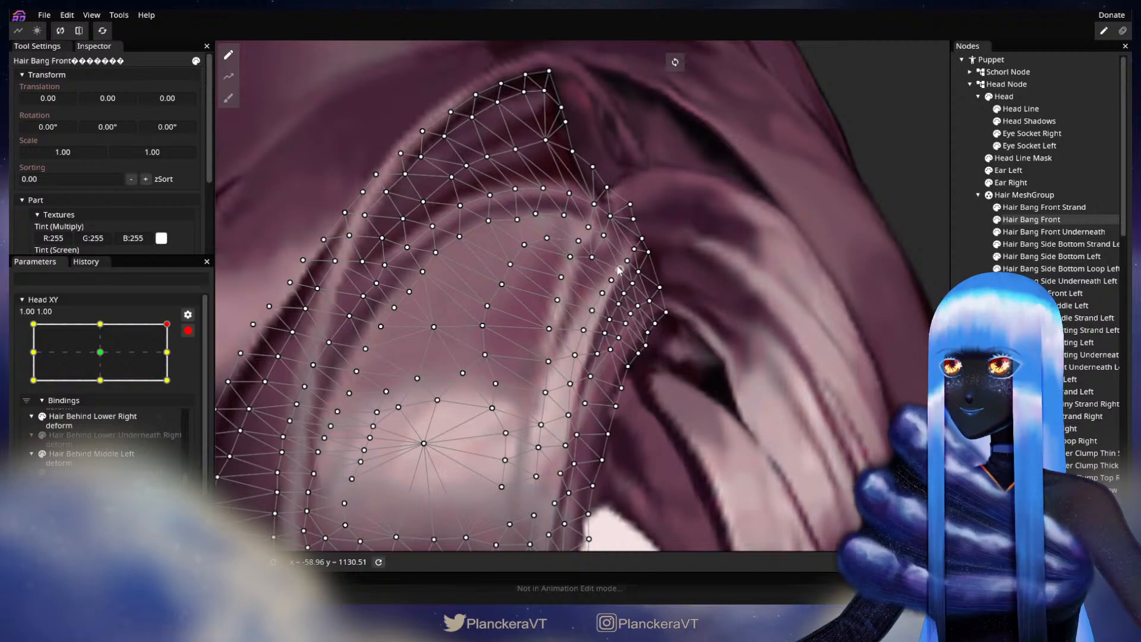
pyautogui.click(729, 441)
# - Examine the whole head while moving the disarmed Head XY from 1.00, 1.00 toward 1.00, 0.00 and back, re-arm it, and inspect the front bang
pyautogui.scroll(-4, 725, 416)
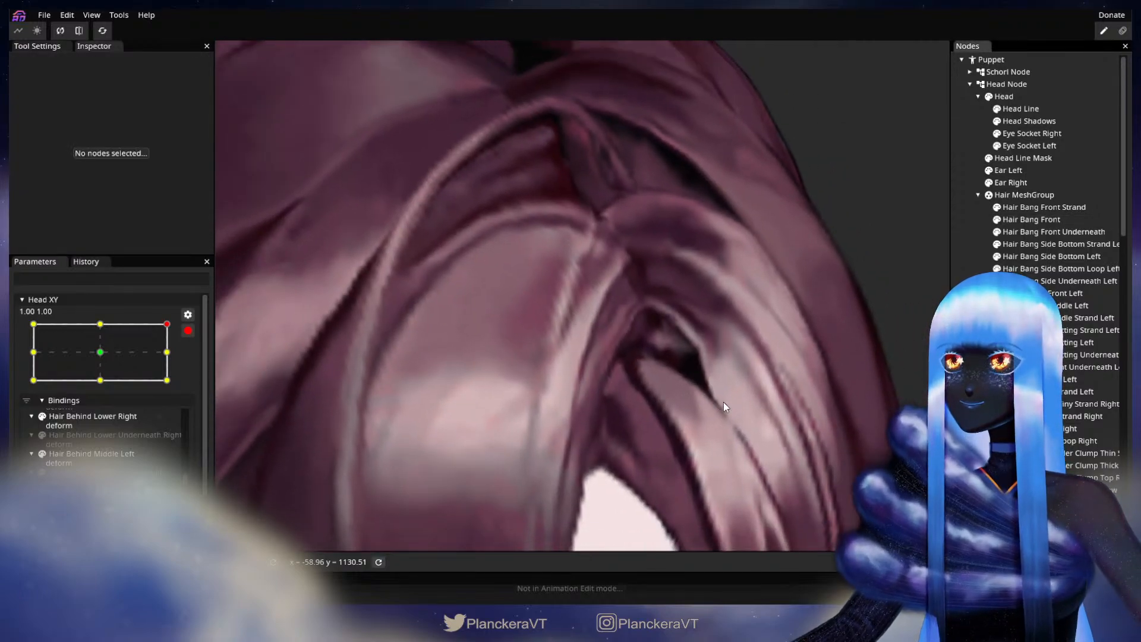
pyautogui.scroll(-6, 723, 410)
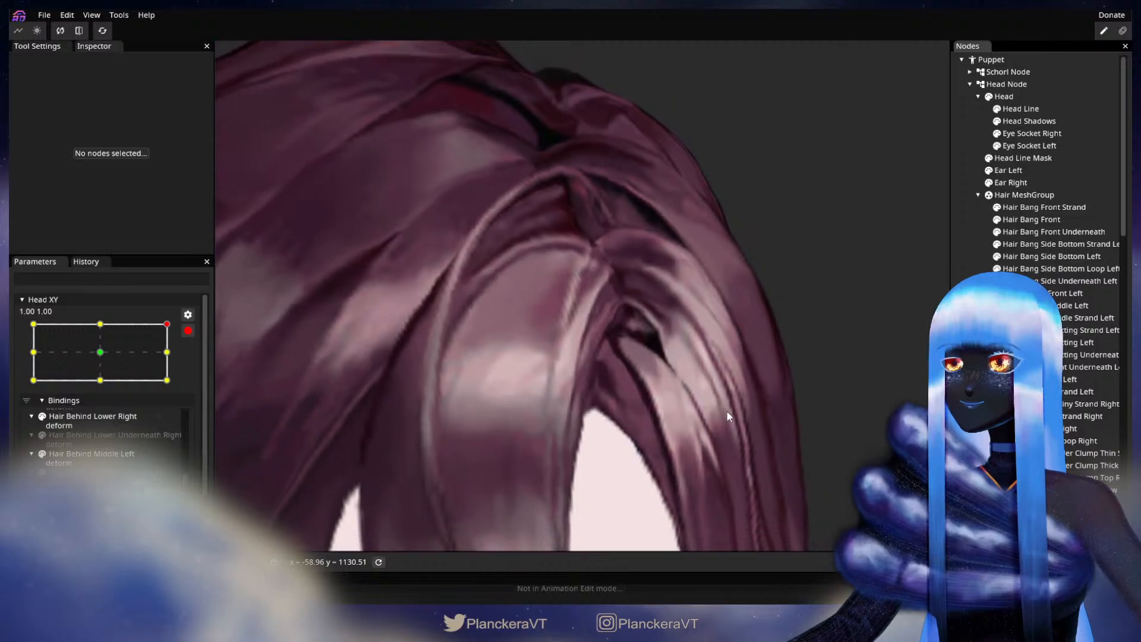
pyautogui.scroll(-7, 726, 416)
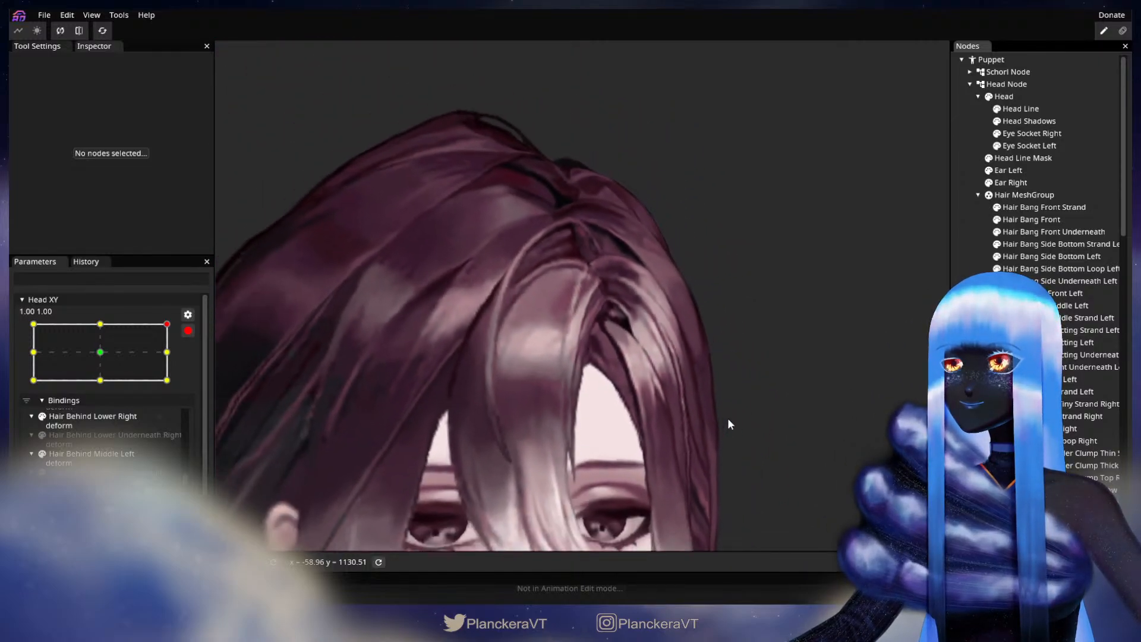
pyautogui.scroll(-7, 725, 415)
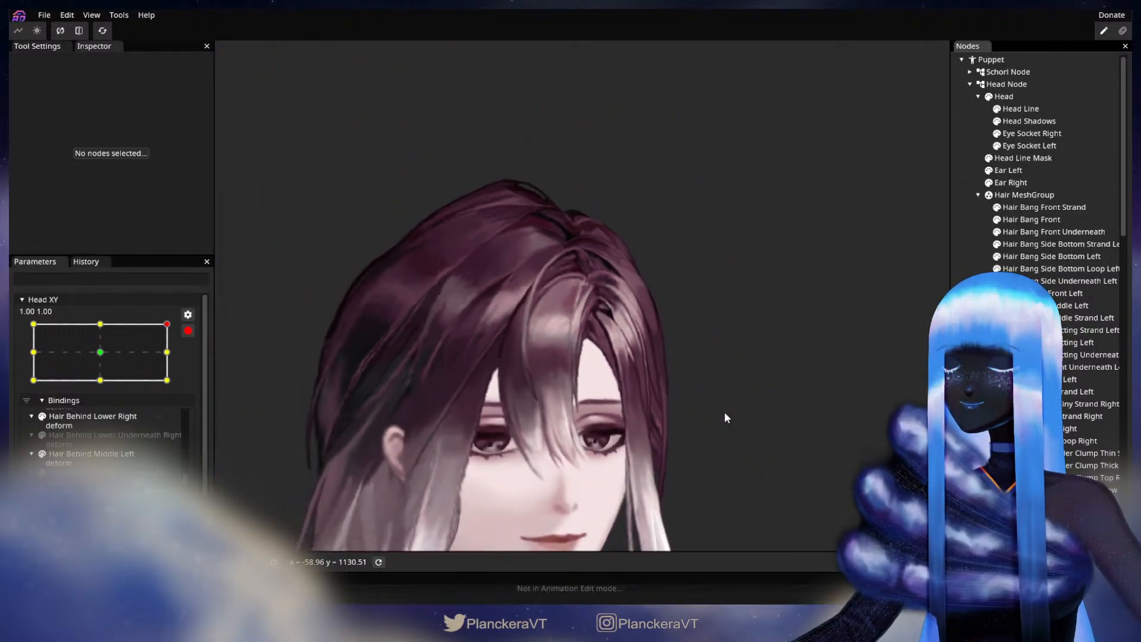
pyautogui.click(188, 330)
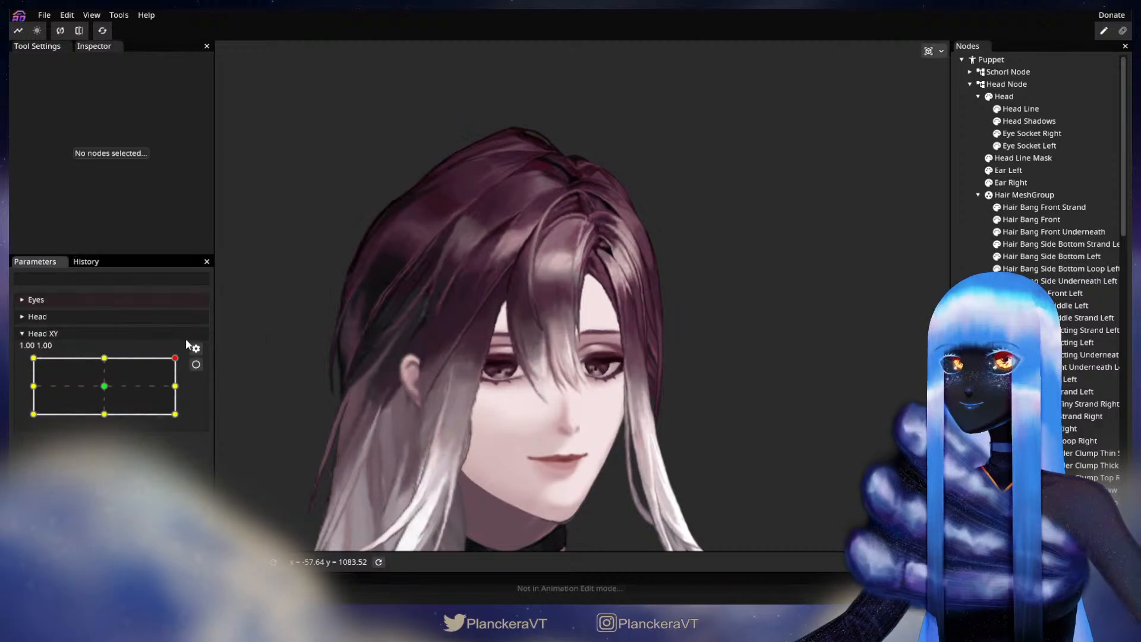
pyautogui.moveTo(180, 361)
pyautogui.mouseDown()
pyautogui.moveTo(187, 393)
pyautogui.moveTo(185, 381)
pyautogui.mouseUp()
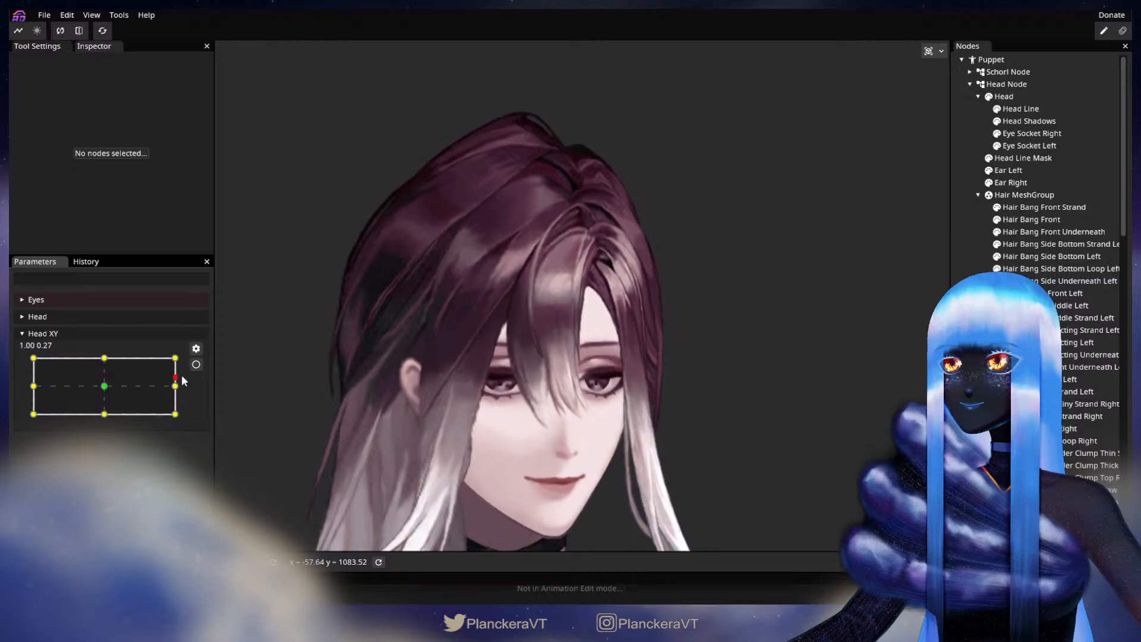
pyautogui.moveTo(181, 385); pyautogui.dragTo(175, 358)
pyautogui.click(196, 364)
pyautogui.scroll(-1, 200, 359)
pyautogui.scroll(5, 411, 362)
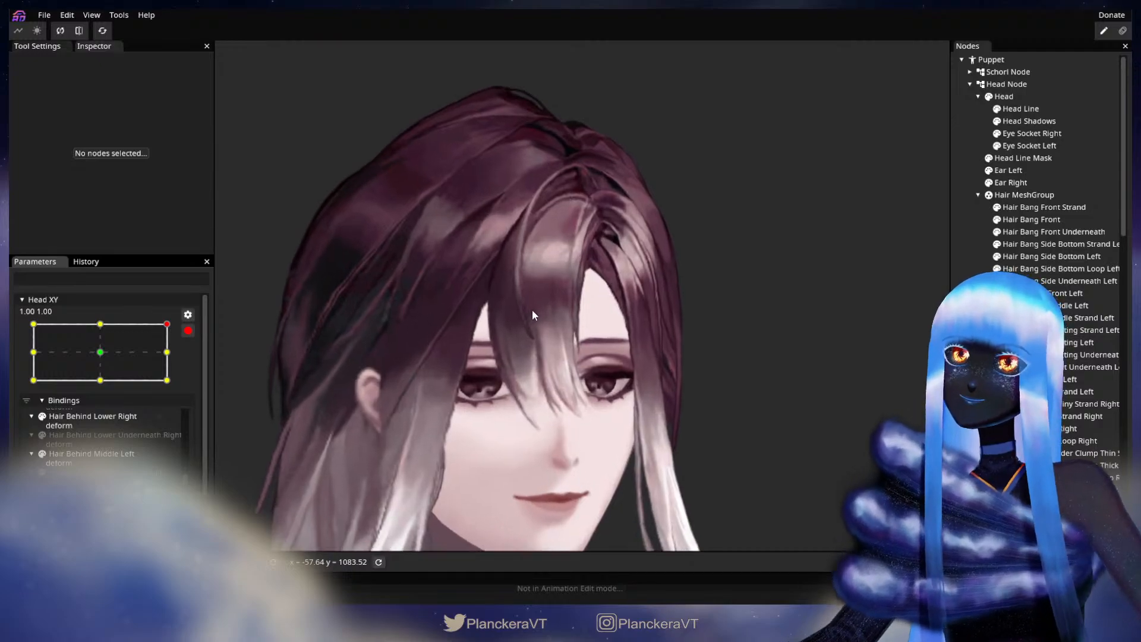
pyautogui.scroll(4, 604, 344)
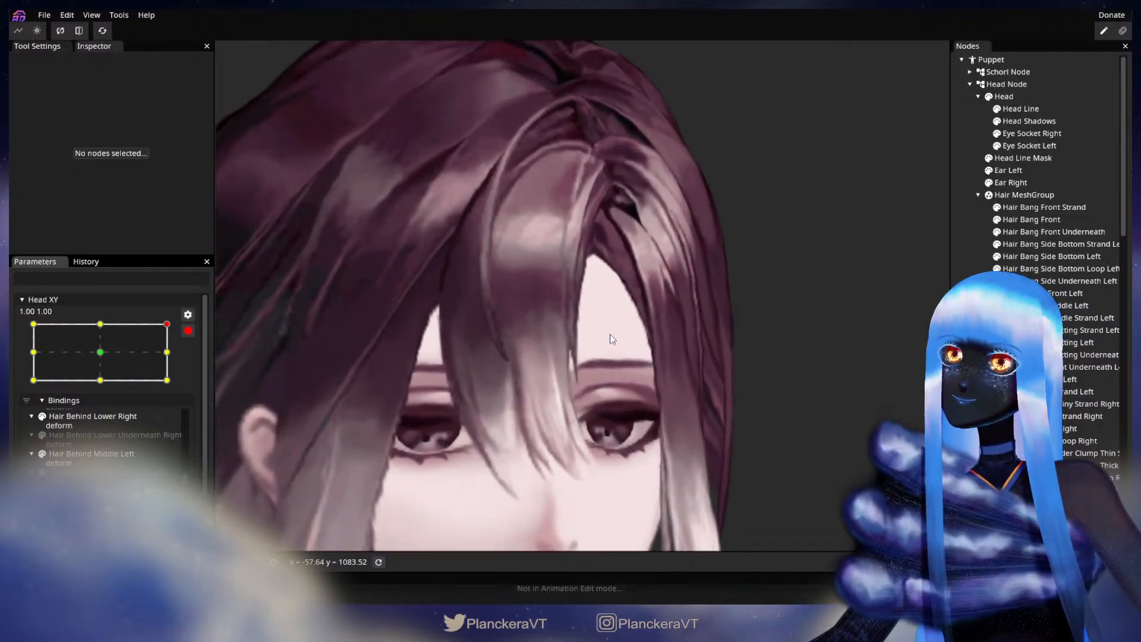
pyautogui.scroll(5, 605, 380)
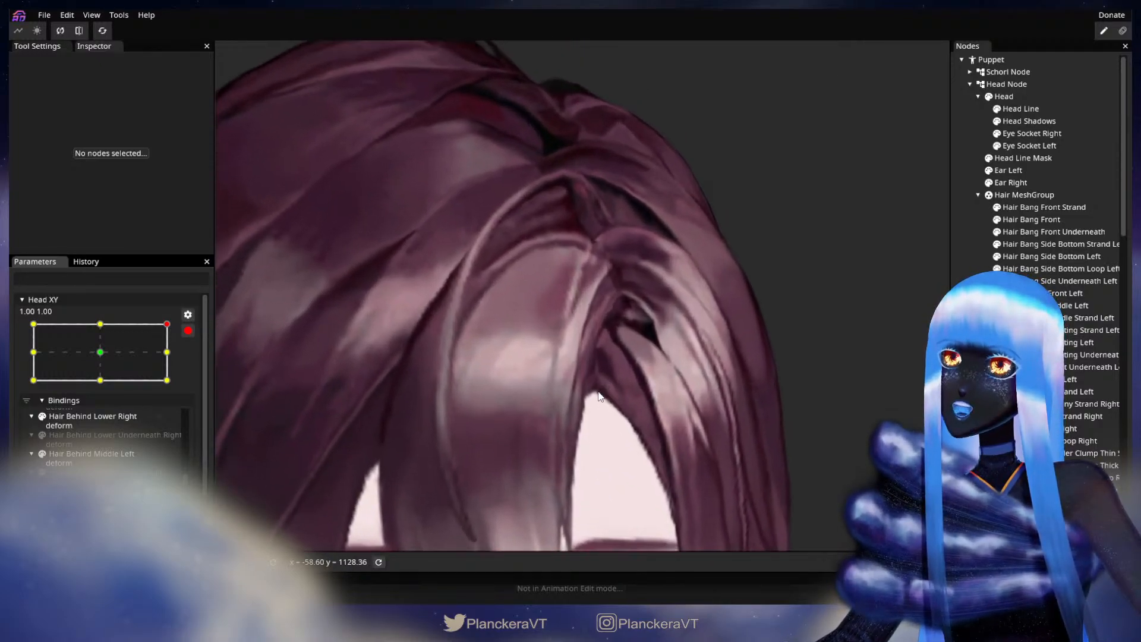
# - Brush the Hair Bang Front vertices along the highlight's inner side slightly outward with the Circle Brush at size 6.00, and deselect the bang
pyautogui.doubleClick(1039, 219)
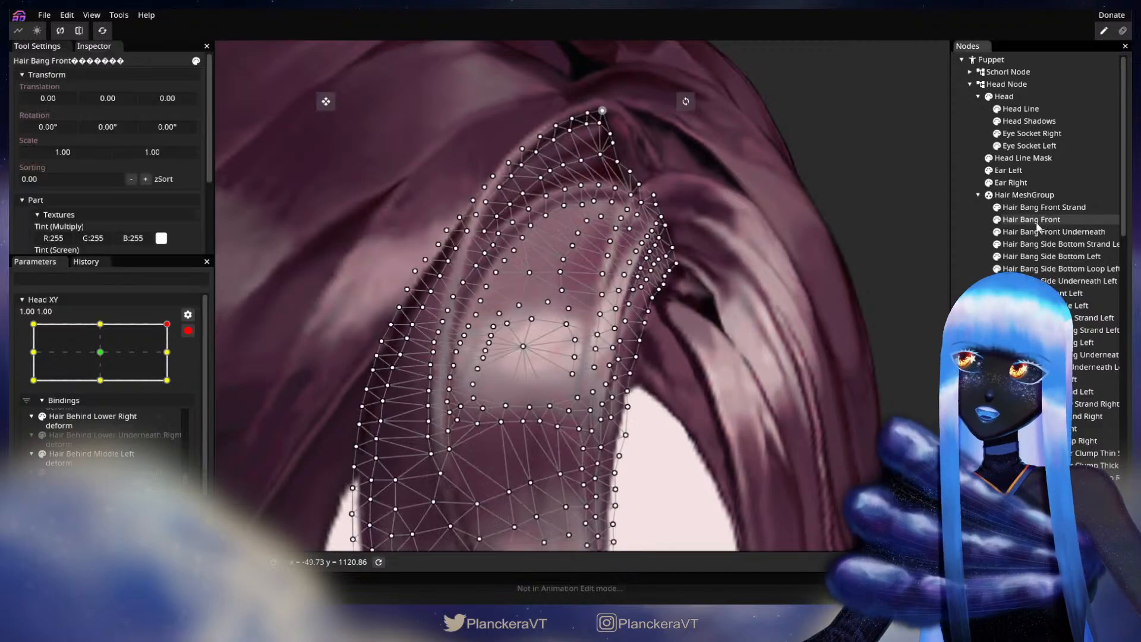
pyautogui.click(228, 98)
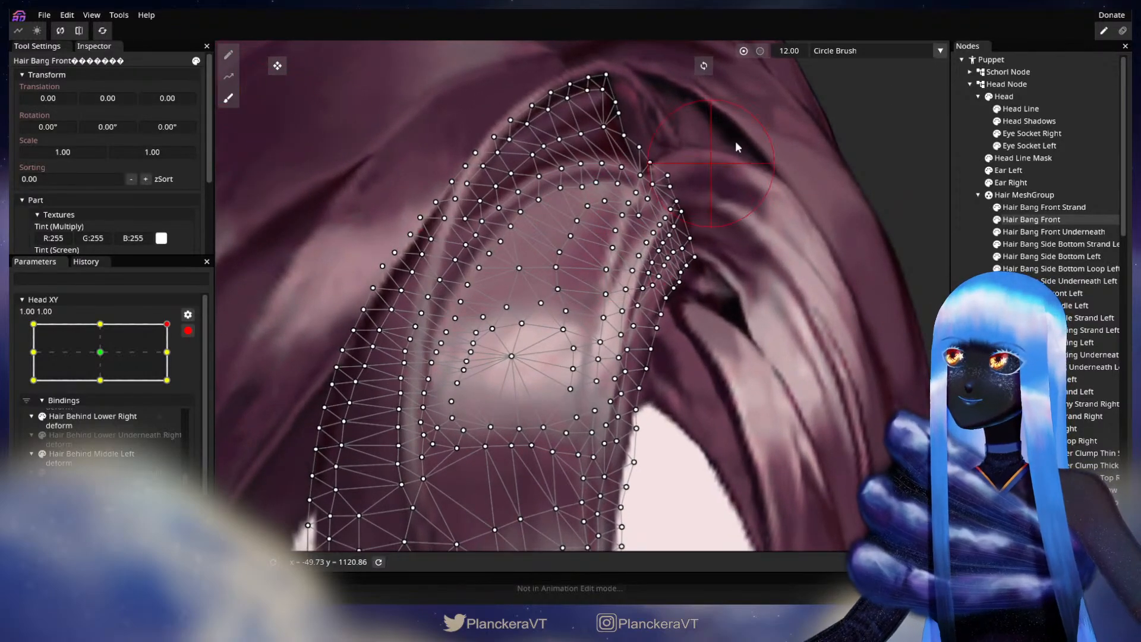
pyautogui.scroll(1, 686, 351)
pyautogui.scroll(2, 689, 351)
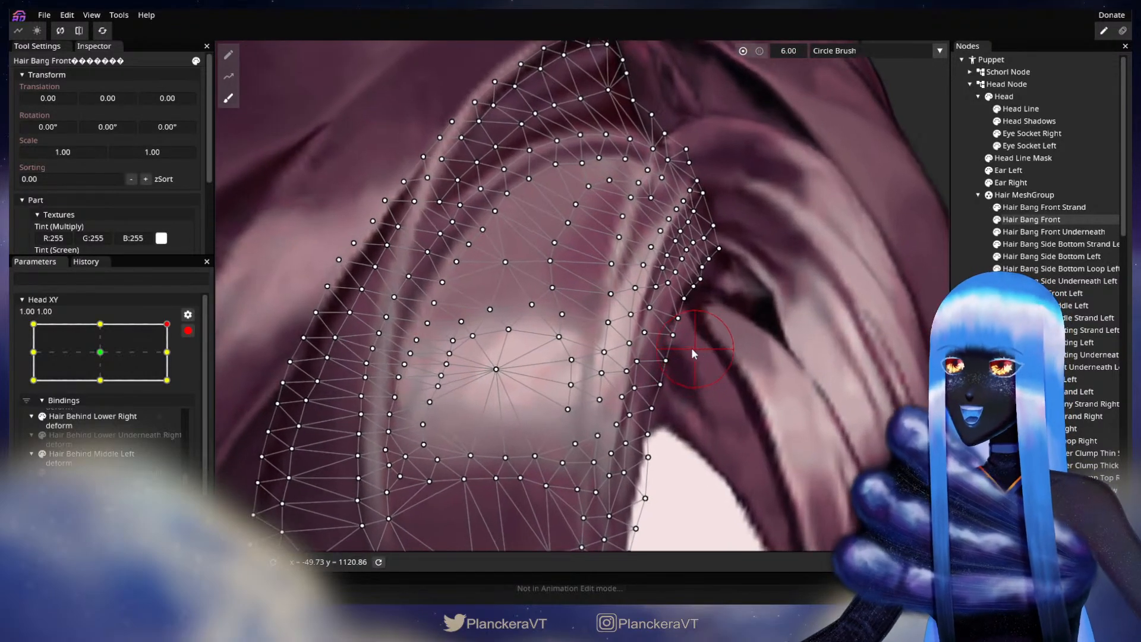
pyautogui.moveTo(601, 353); pyautogui.dragTo(593, 345)
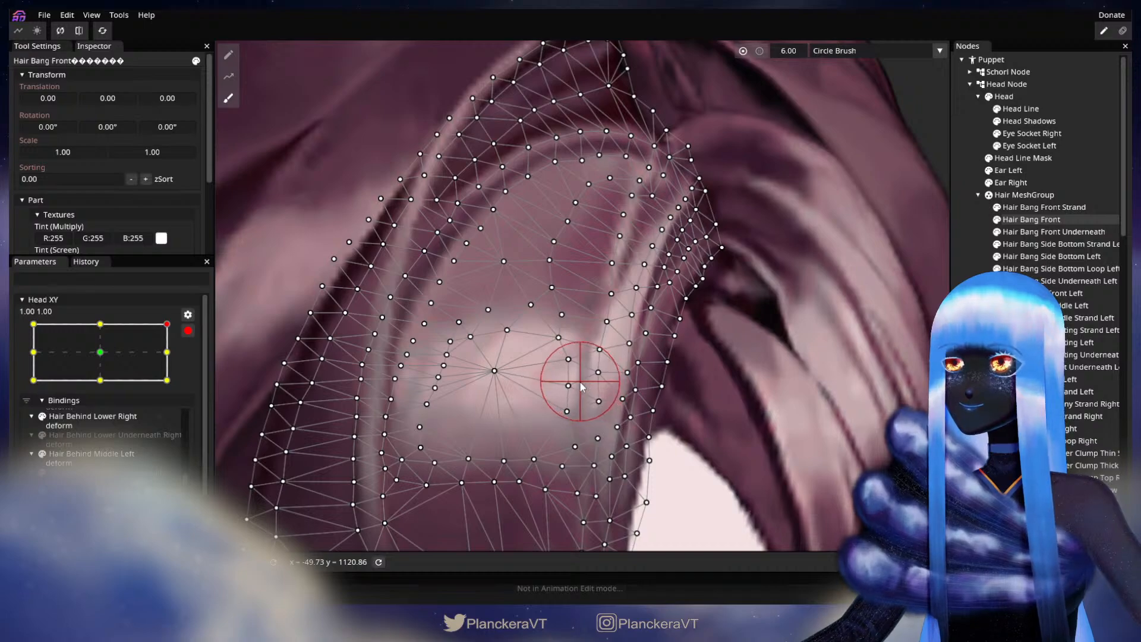
pyautogui.moveTo(598, 336); pyautogui.dragTo(594, 291)
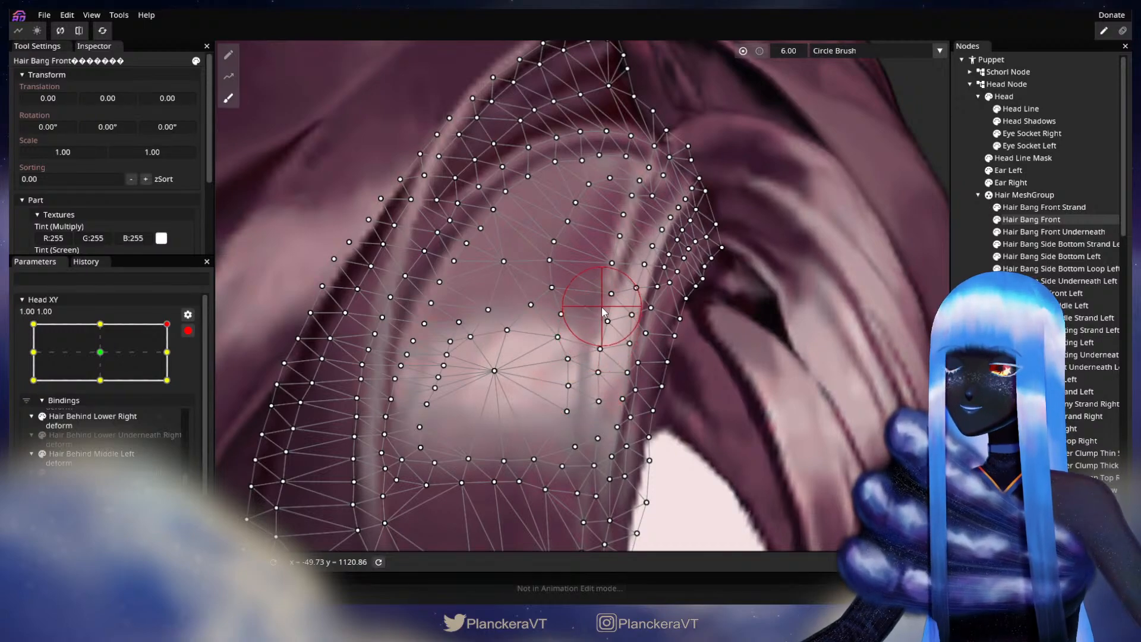
pyautogui.moveTo(599, 351)
pyautogui.mouseDown()
pyautogui.moveTo(576, 355)
pyautogui.moveTo(569, 336)
pyautogui.mouseUp()
pyautogui.click(965, 386)
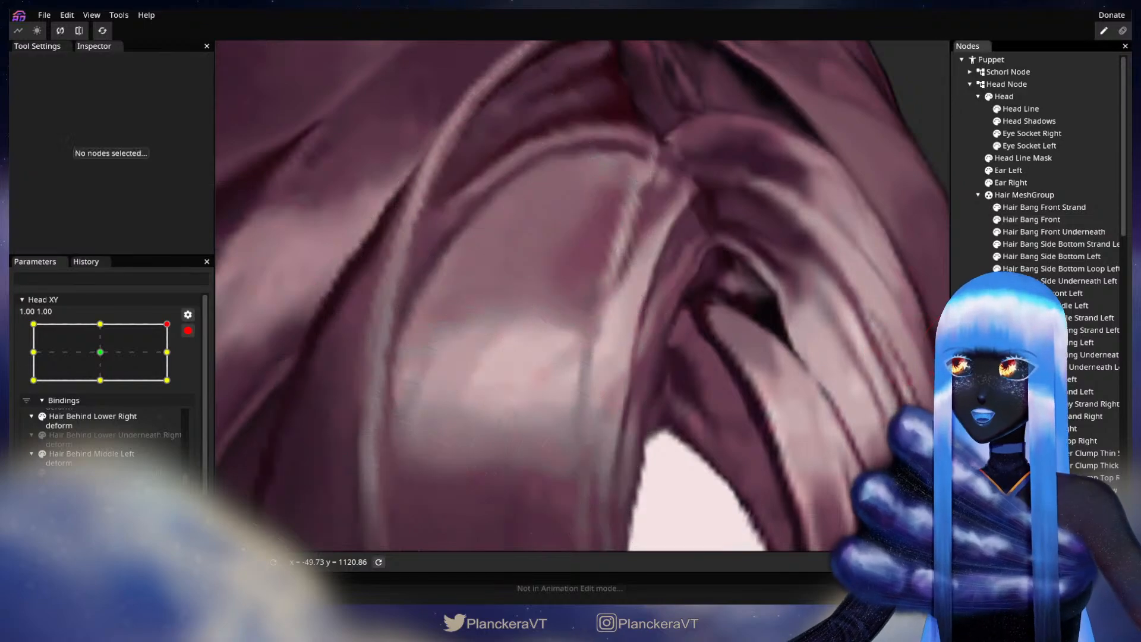
# - Check the brushed bang on the head by moving the disarmed Head XY around 1.00, 1.00, and re-arm the corner keypoint
pyautogui.scroll(-3, 735, 458)
pyautogui.scroll(-5, 741, 458)
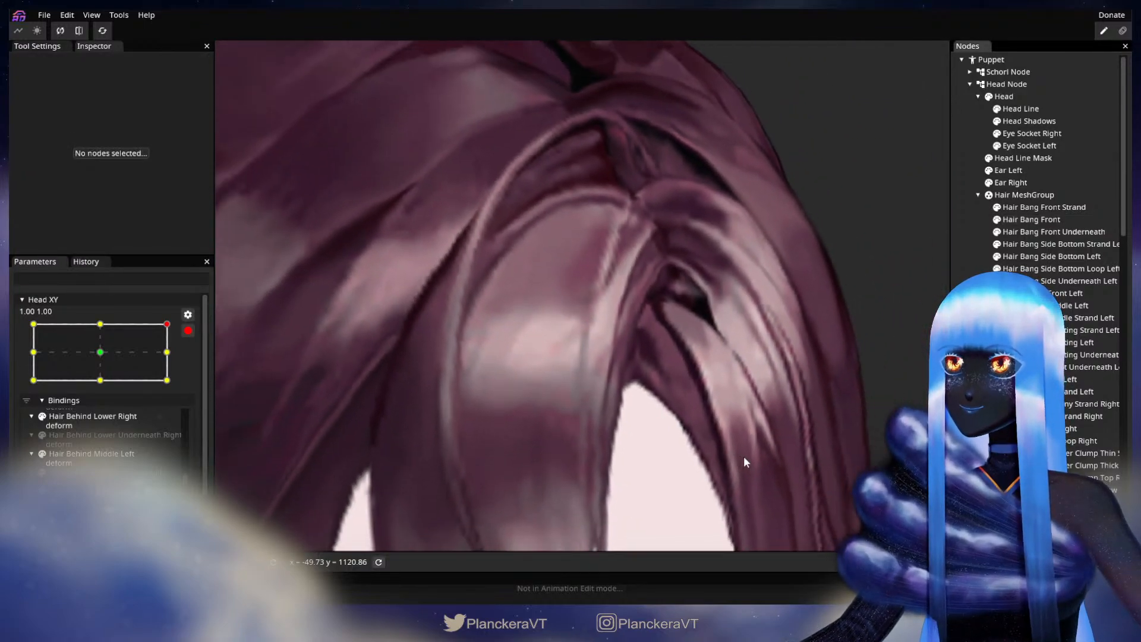
pyautogui.scroll(-5, 740, 455)
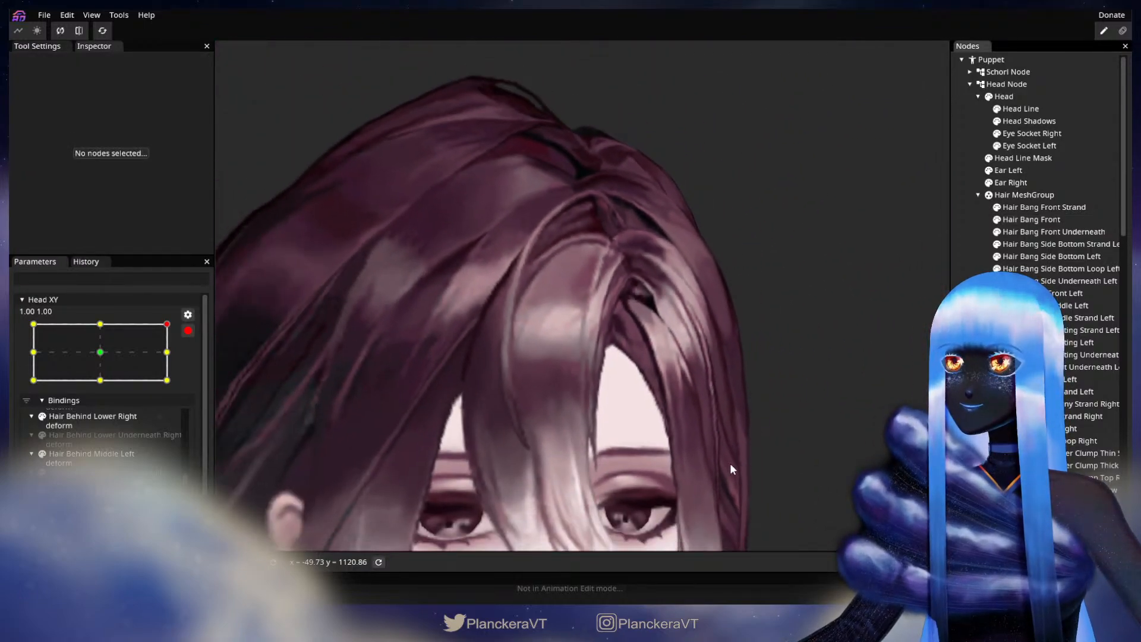
pyautogui.click(188, 331)
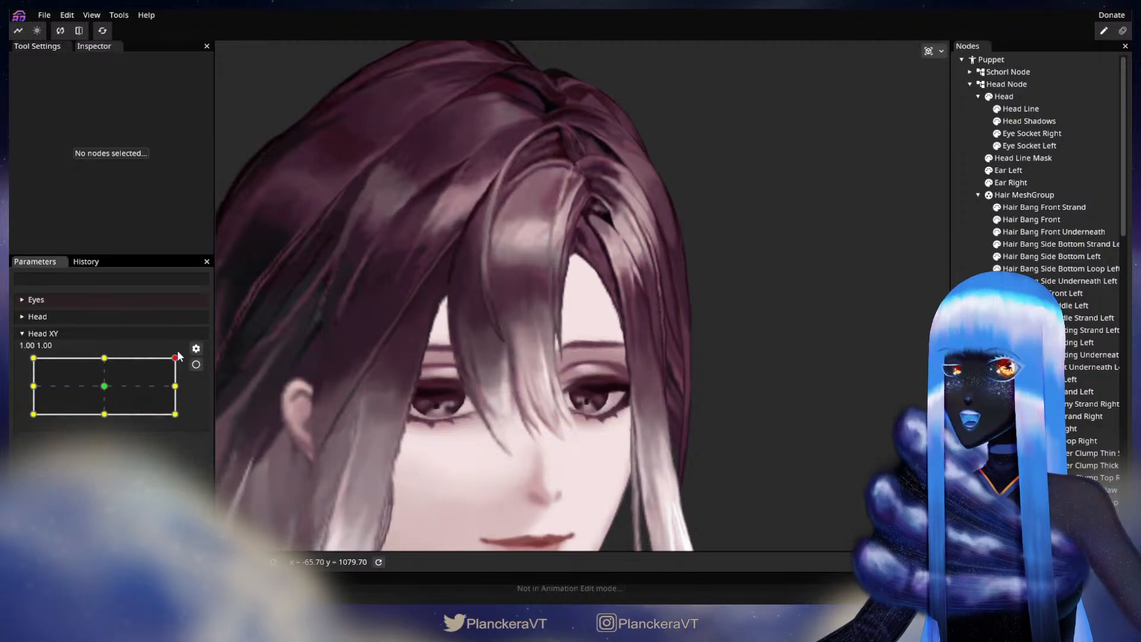
pyautogui.moveTo(177, 359)
pyautogui.mouseDown()
pyautogui.moveTo(182, 388)
pyautogui.moveTo(190, 359)
pyautogui.mouseUp()
pyautogui.click(197, 365)
pyautogui.scroll(8, 551, 384)
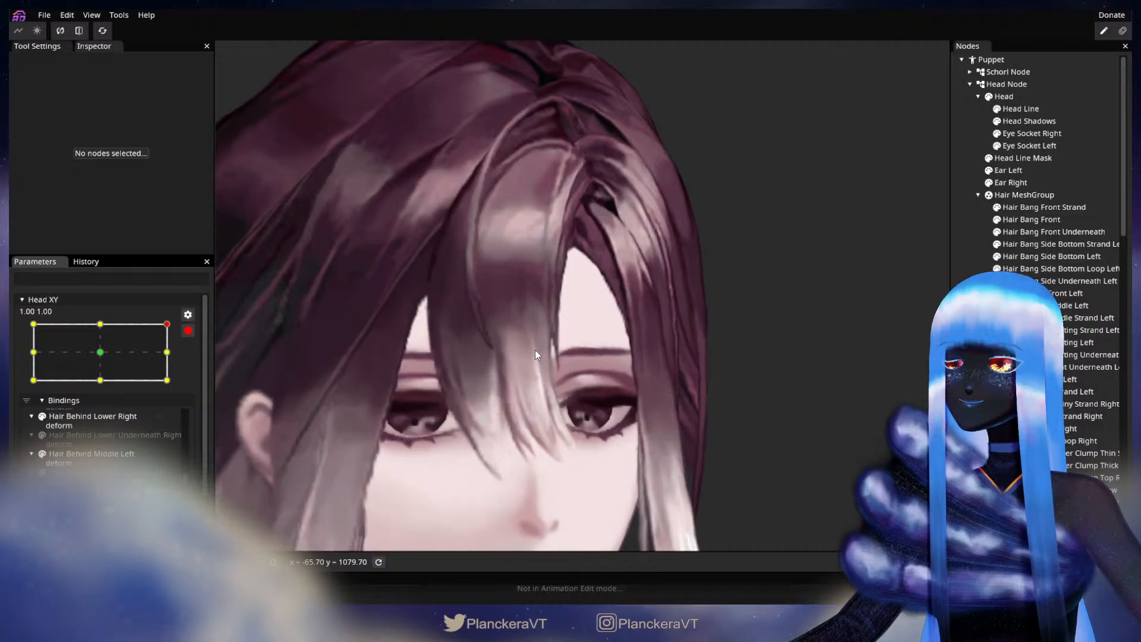
# - Select Hair Bang Front and reposition individual vertices along the bright strand between the highlight and the bang's inner edge, near the parting
pyautogui.scroll(4, 591, 407)
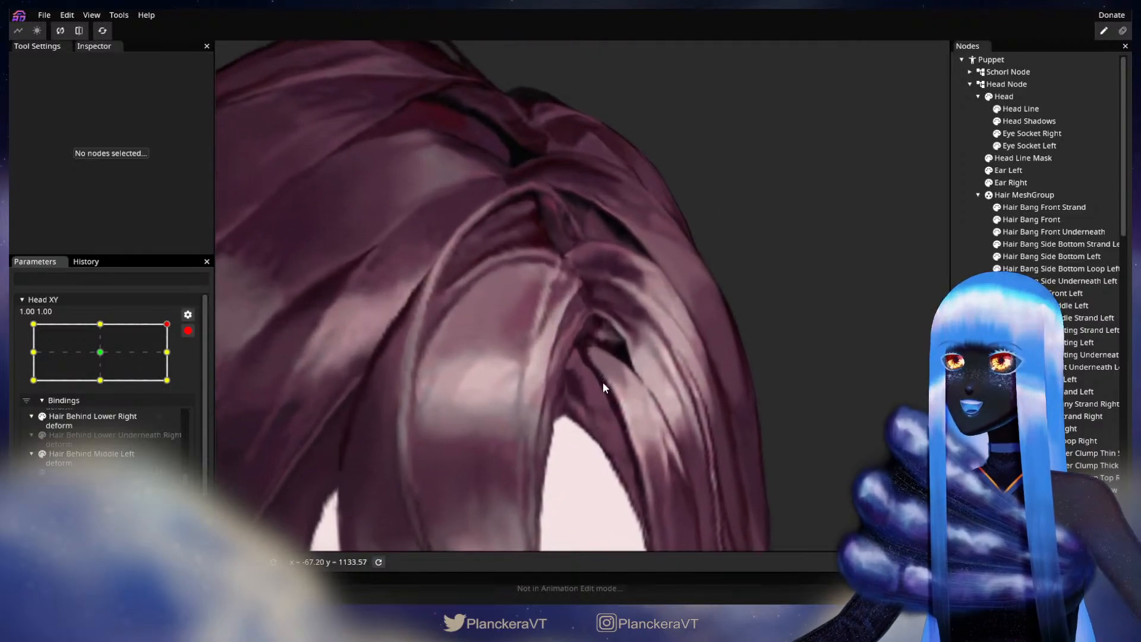
pyautogui.scroll(3, 694, 365)
pyautogui.scroll(-3, 719, 372)
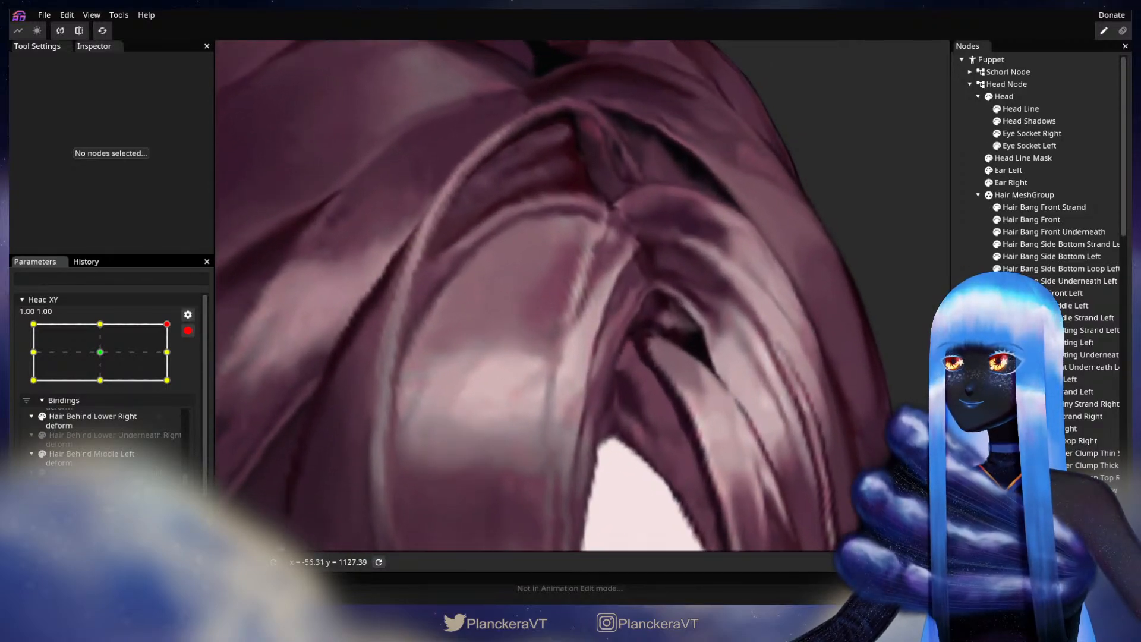
pyautogui.click(634, 371)
pyautogui.scroll(3, 602, 333)
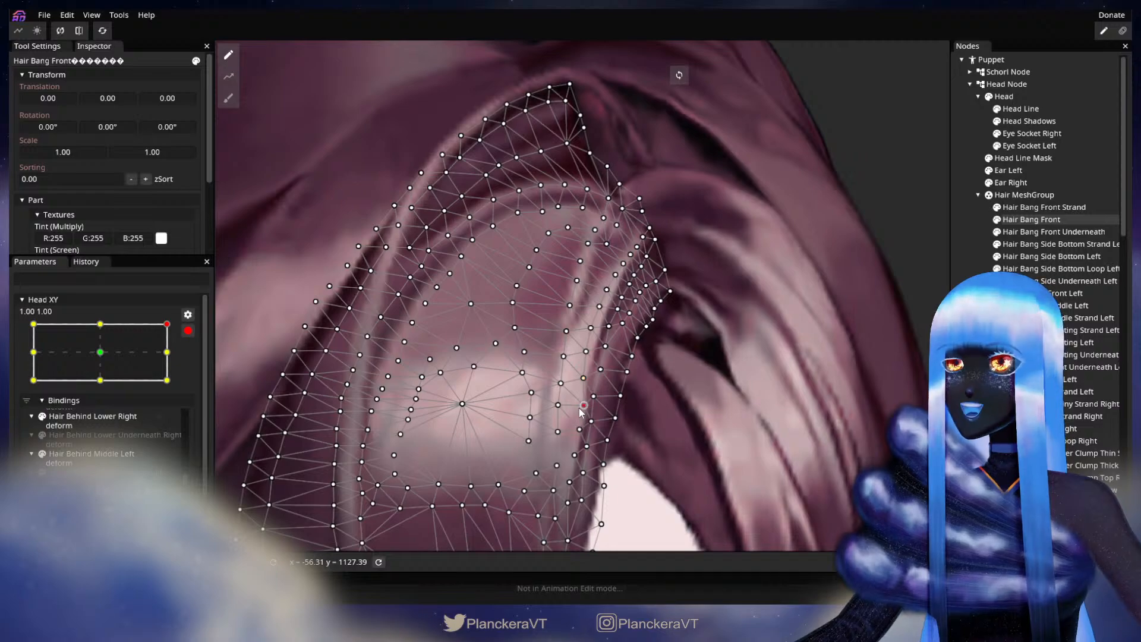
pyautogui.moveTo(574, 407); pyautogui.dragTo(751, 353)
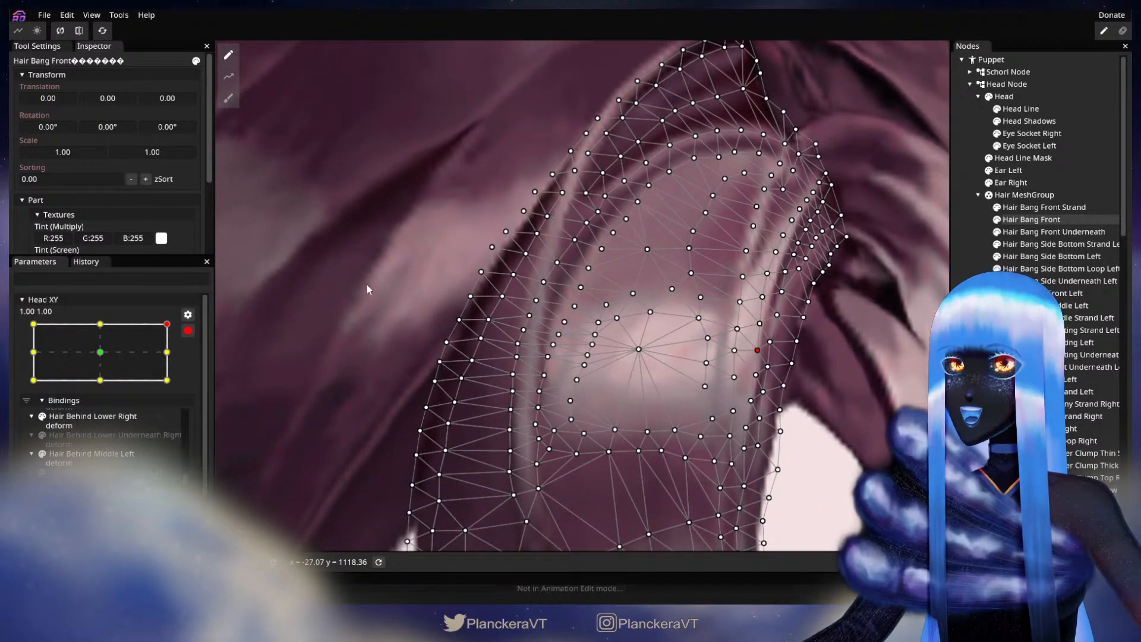
pyautogui.moveTo(677, 272); pyautogui.dragTo(457, 416)
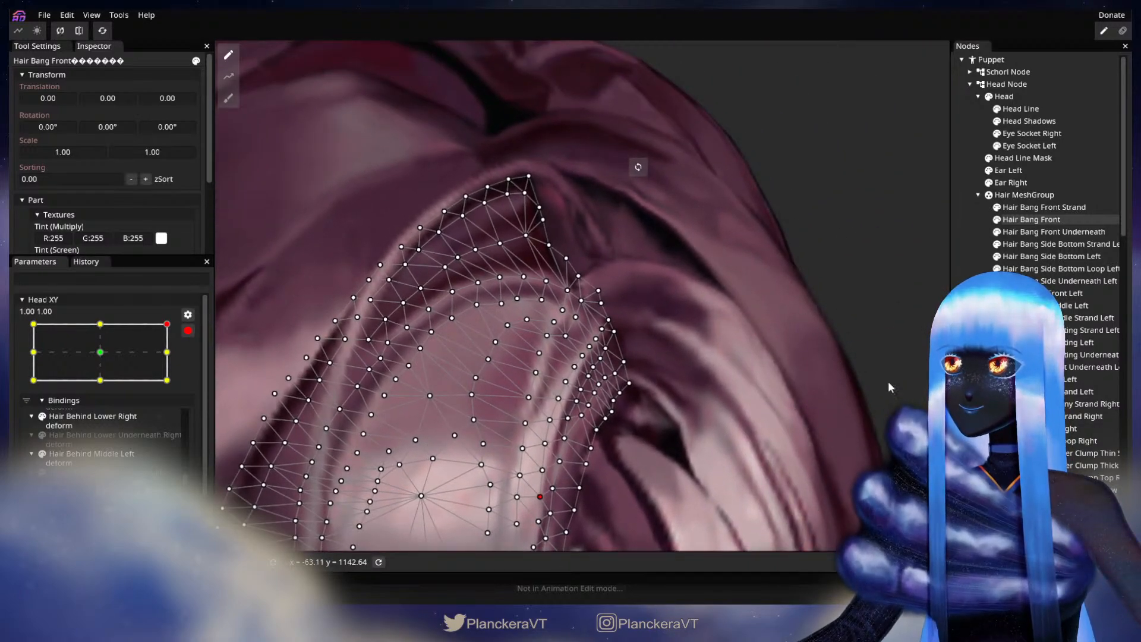
pyautogui.moveTo(688, 395); pyautogui.dragTo(765, 342)
pyautogui.scroll(5, 671, 330)
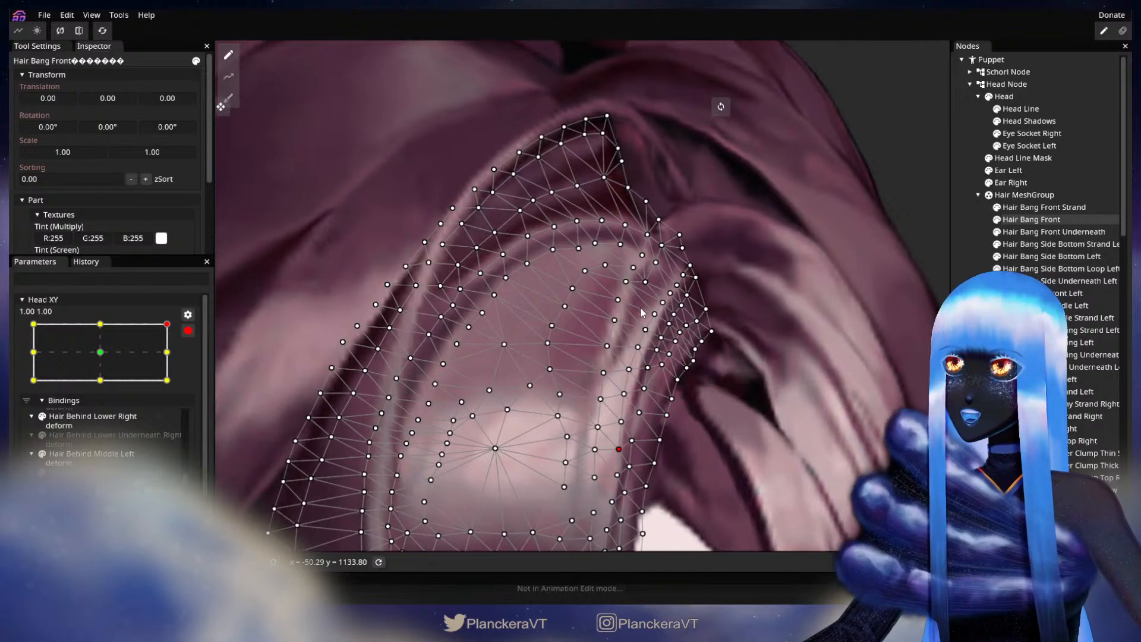
pyautogui.moveTo(668, 339); pyautogui.dragTo(618, 372)
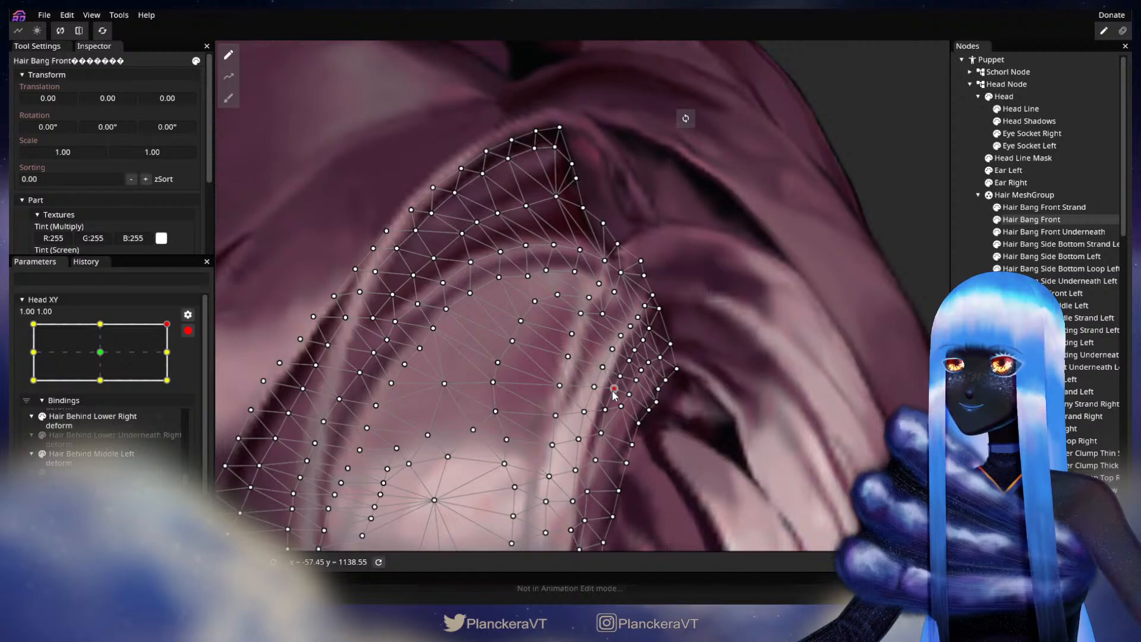
pyautogui.click(599, 432)
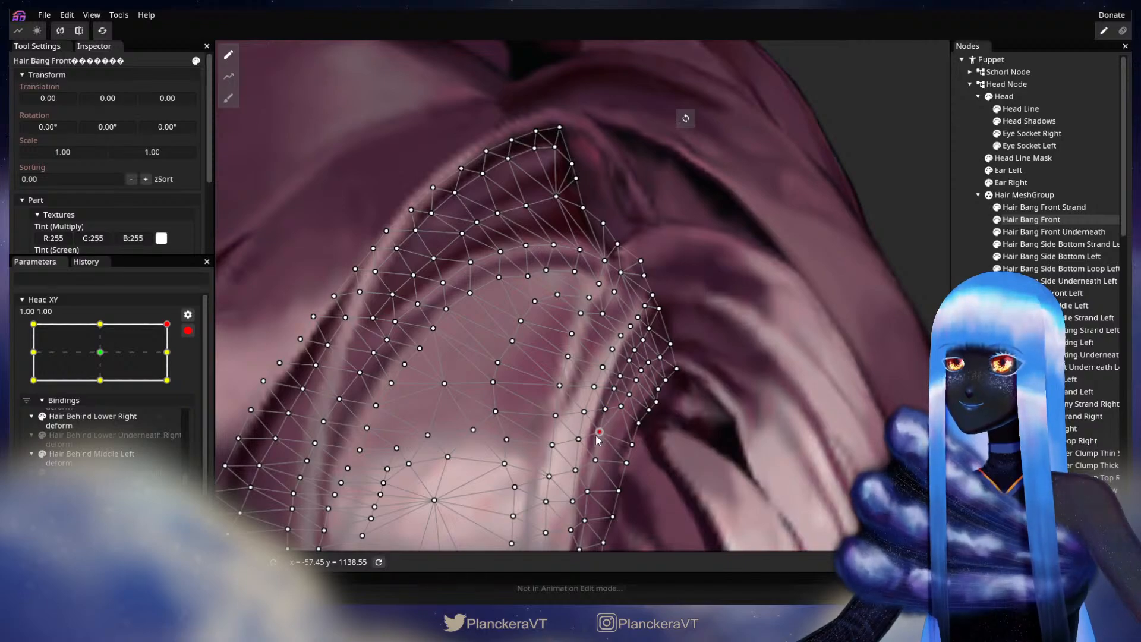
pyautogui.moveTo(584, 415); pyautogui.dragTo(606, 373)
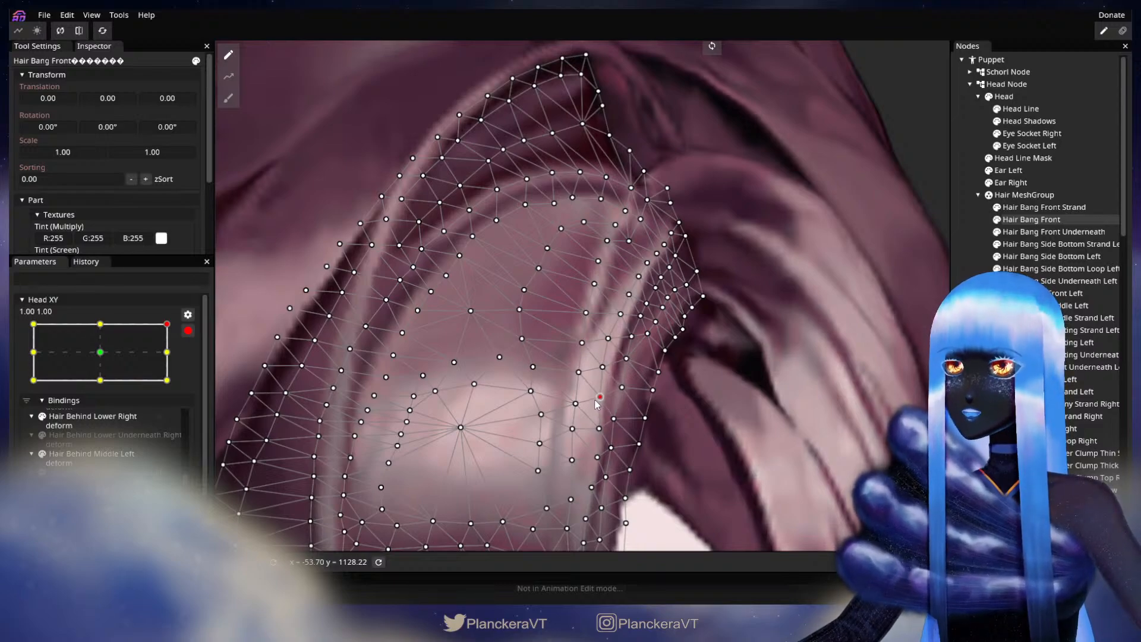
# - Fine-tune the Hair Bang Front vertices down the strand's inner line and up toward the parting, deselect the bang, and save the model
pyautogui.moveTo(611, 424); pyautogui.dragTo(619, 387)
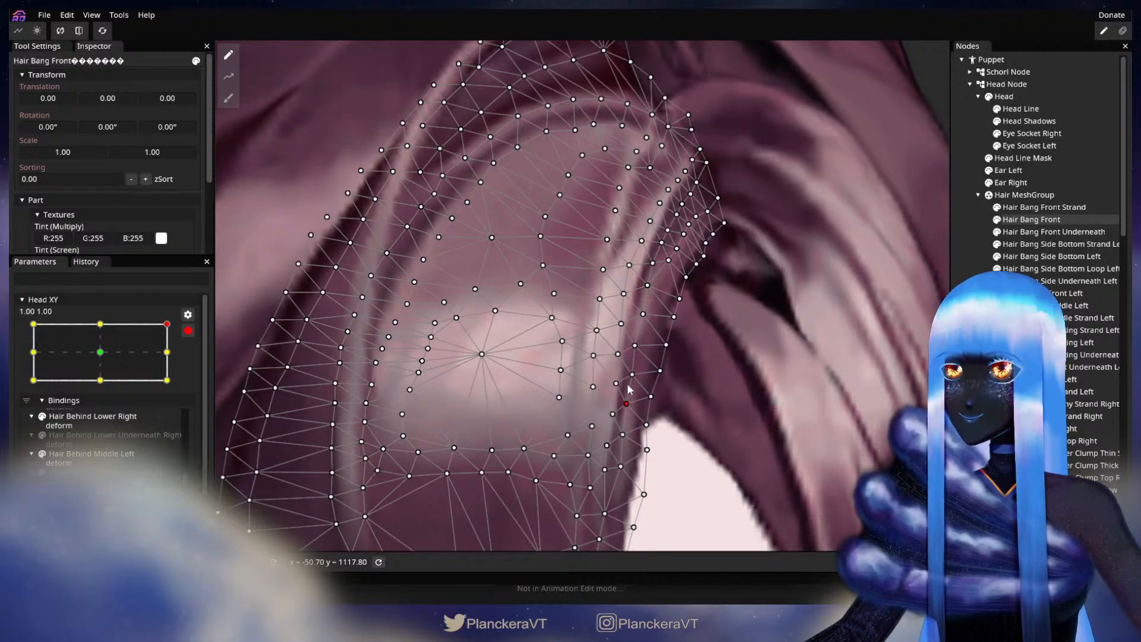
pyautogui.moveTo(652, 369); pyautogui.dragTo(612, 393)
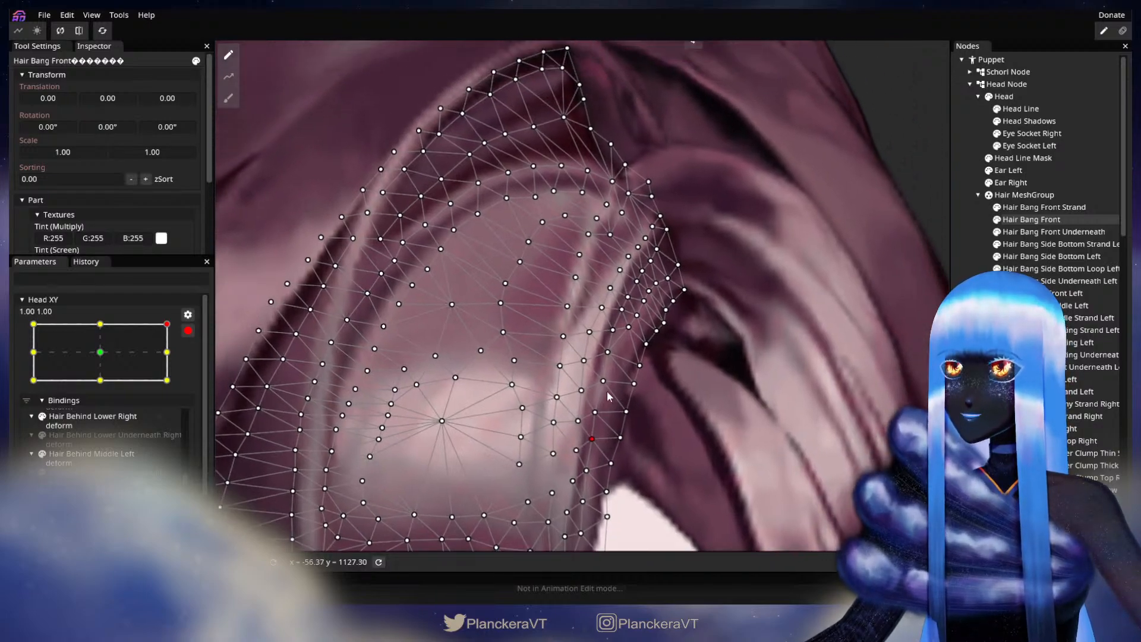
pyautogui.moveTo(604, 346); pyautogui.dragTo(619, 374)
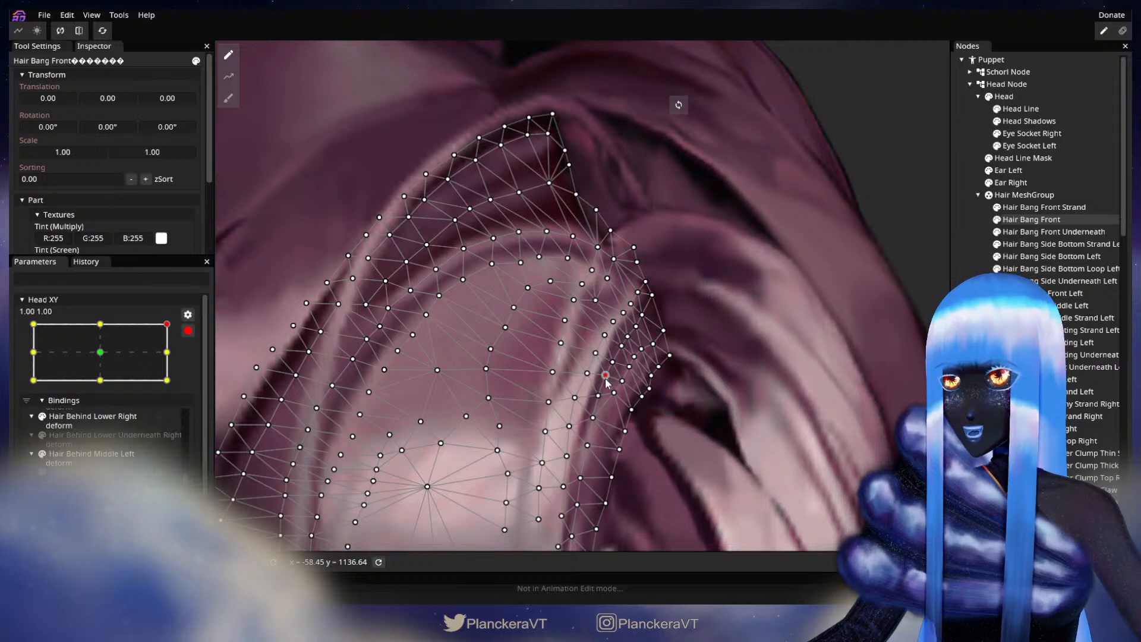
pyautogui.moveTo(598, 399); pyautogui.dragTo(596, 397)
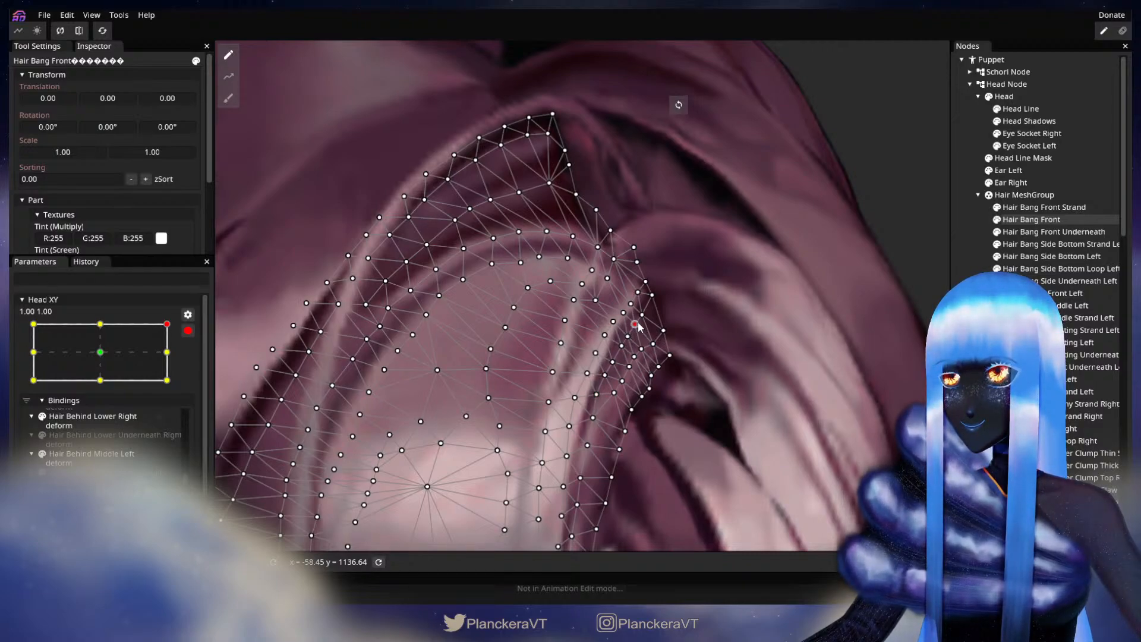
pyautogui.click(623, 313)
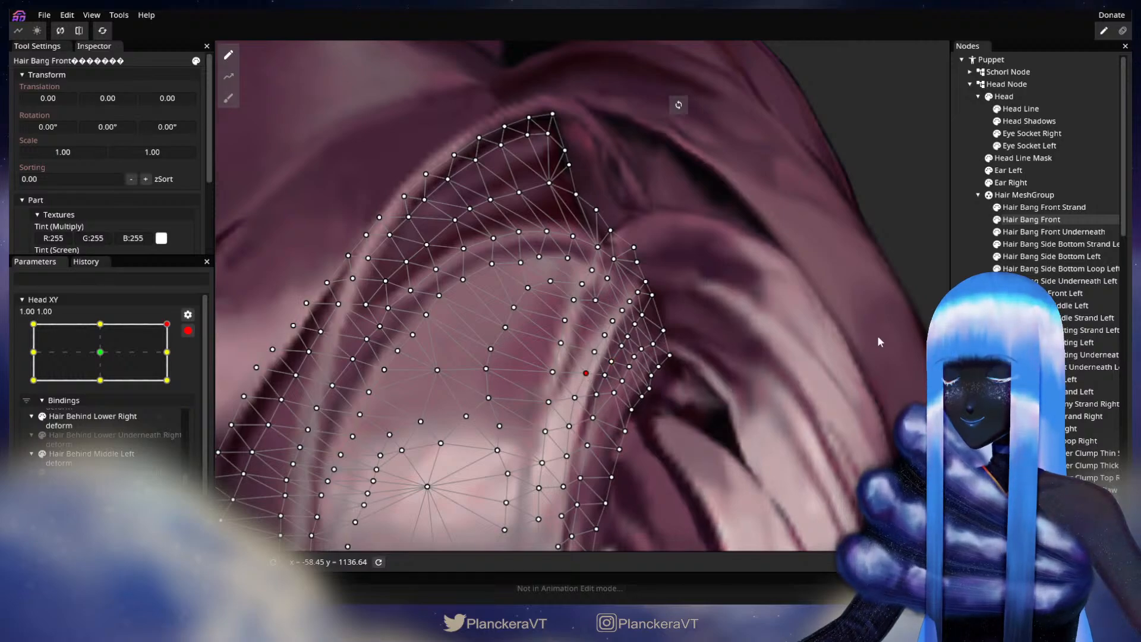
pyautogui.click(846, 344)
pyautogui.scroll(5, 640, 428)
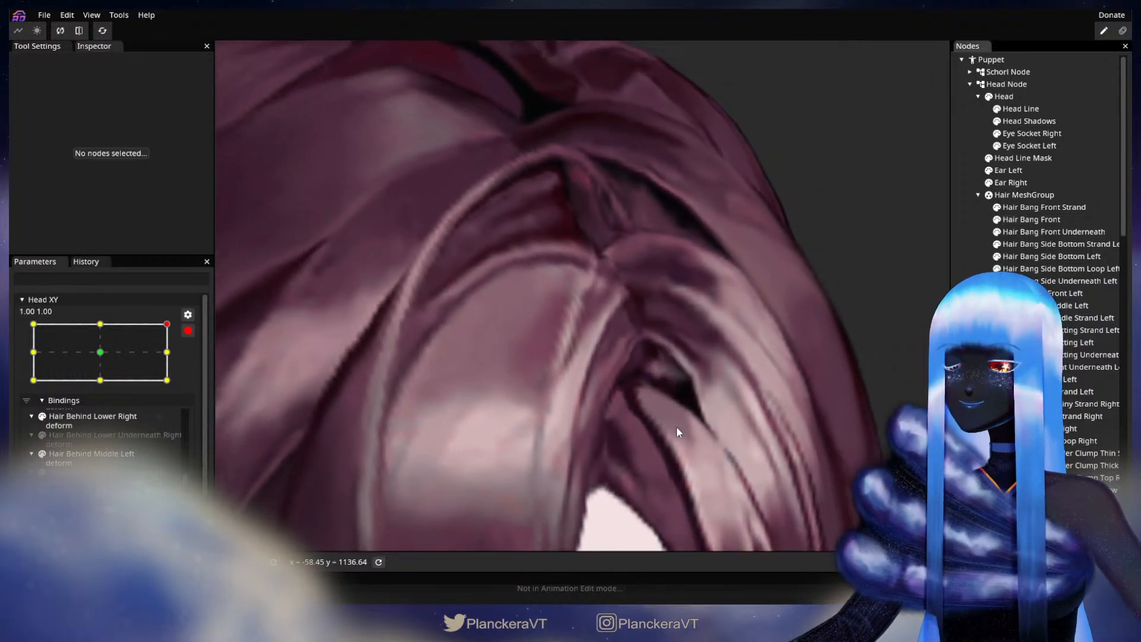
pyautogui.scroll(-4, 676, 426)
pyautogui.hotkey('ctrl', 's')
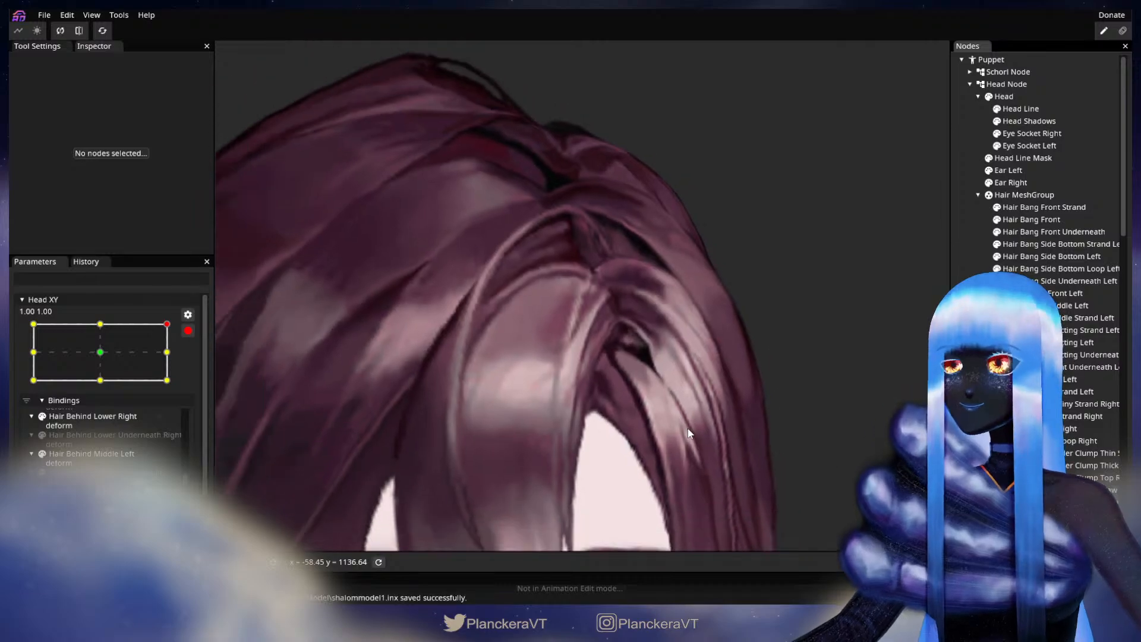
# - Check the whole head by moving the disarmed Head XY vertically from the 1.00, 1.00 corner and back, and re-arm that keypoint
pyautogui.scroll(-4, 686, 430)
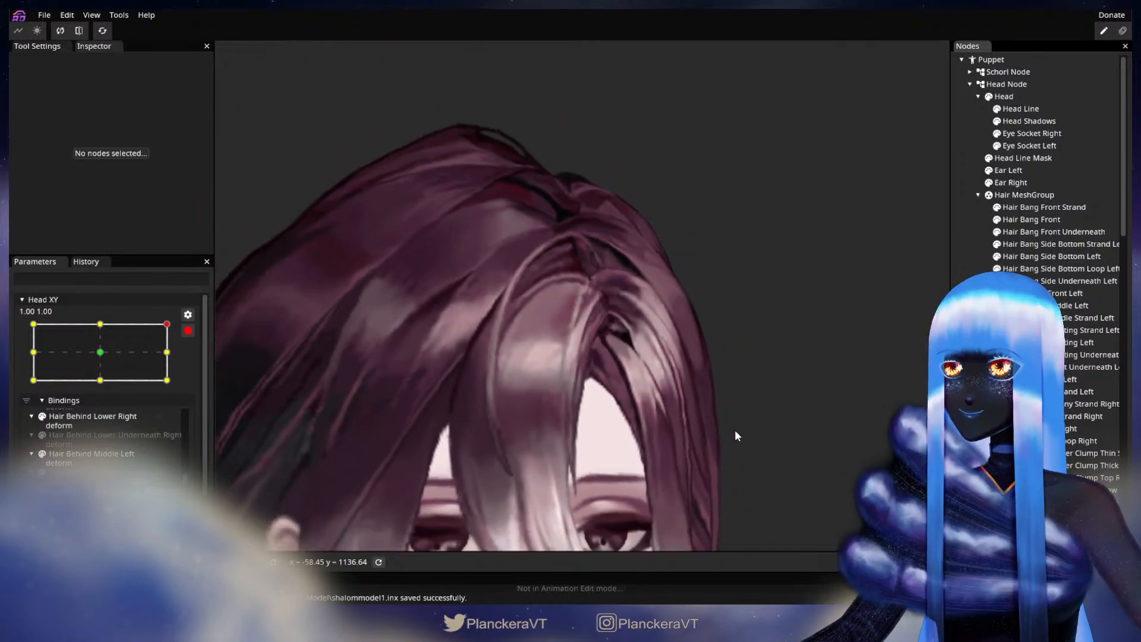
pyautogui.scroll(-5, 735, 433)
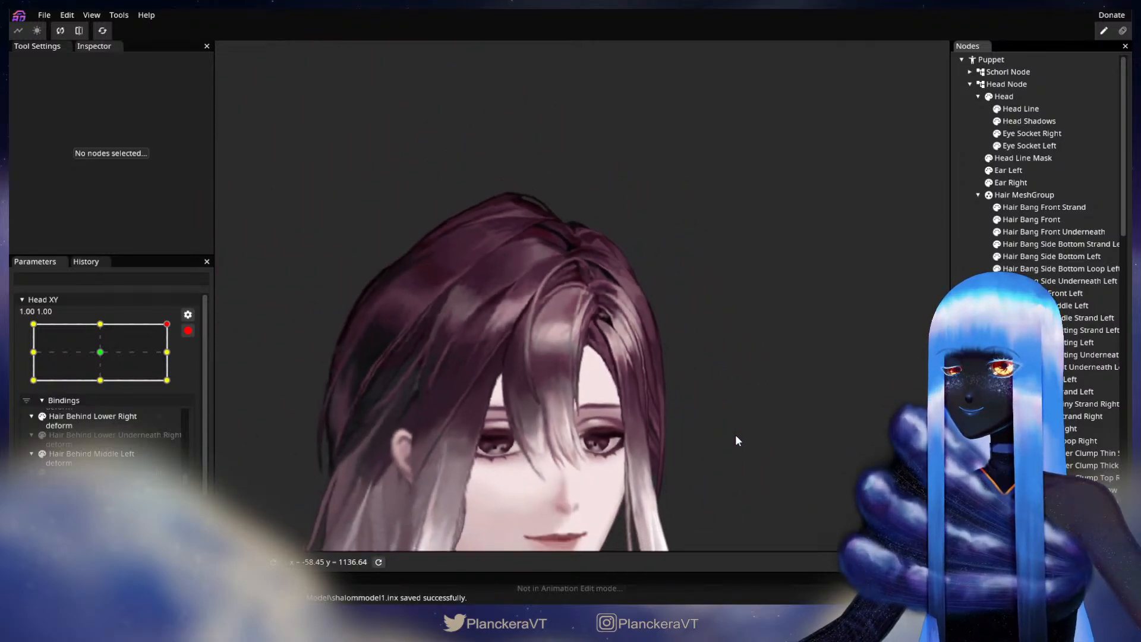
pyautogui.scroll(-5, 736, 436)
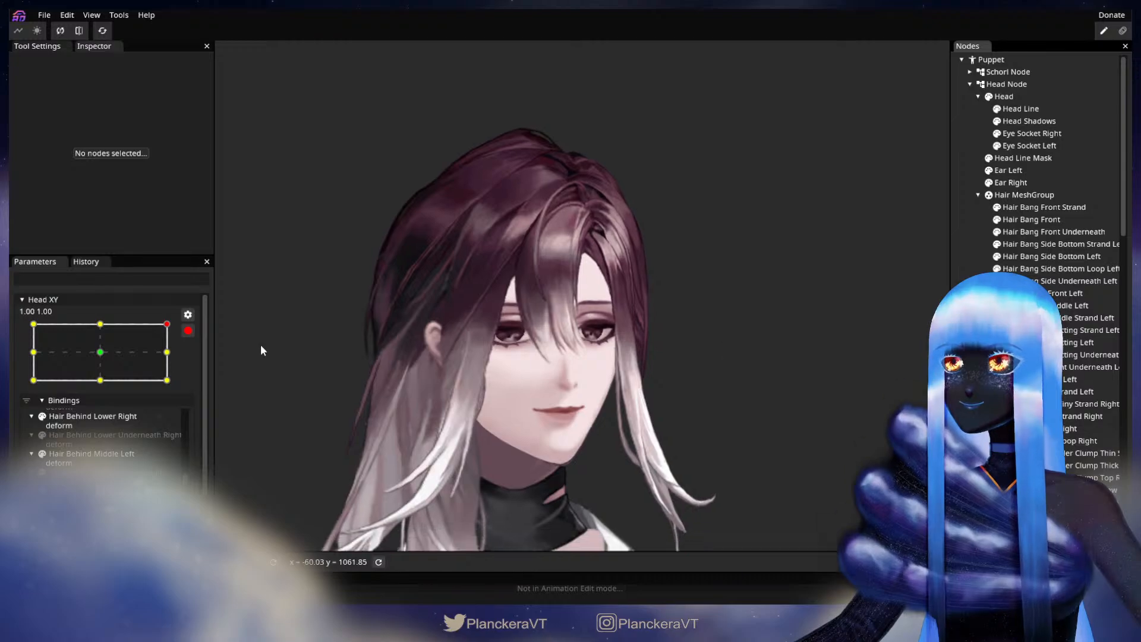
pyautogui.click(188, 331)
pyautogui.moveTo(177, 362); pyautogui.dragTo(178, 388)
pyautogui.click(196, 364)
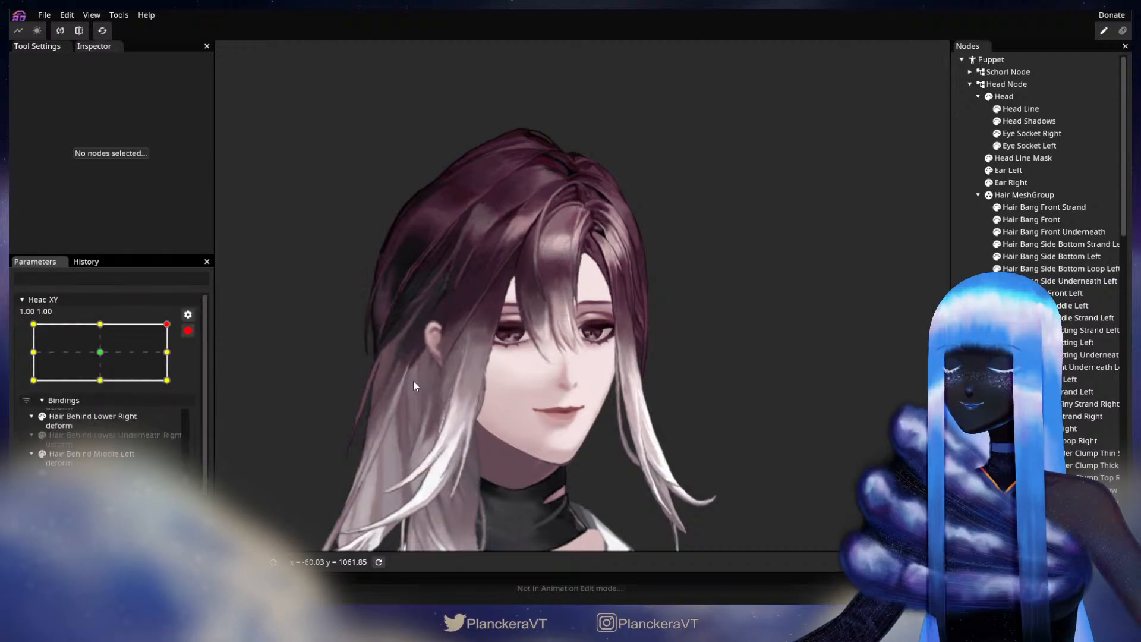
# - Reposition Hair Bang Front vertices along the outer curved strand and the arch above the highlight, and deselect the bang
pyautogui.scroll(5, 544, 322)
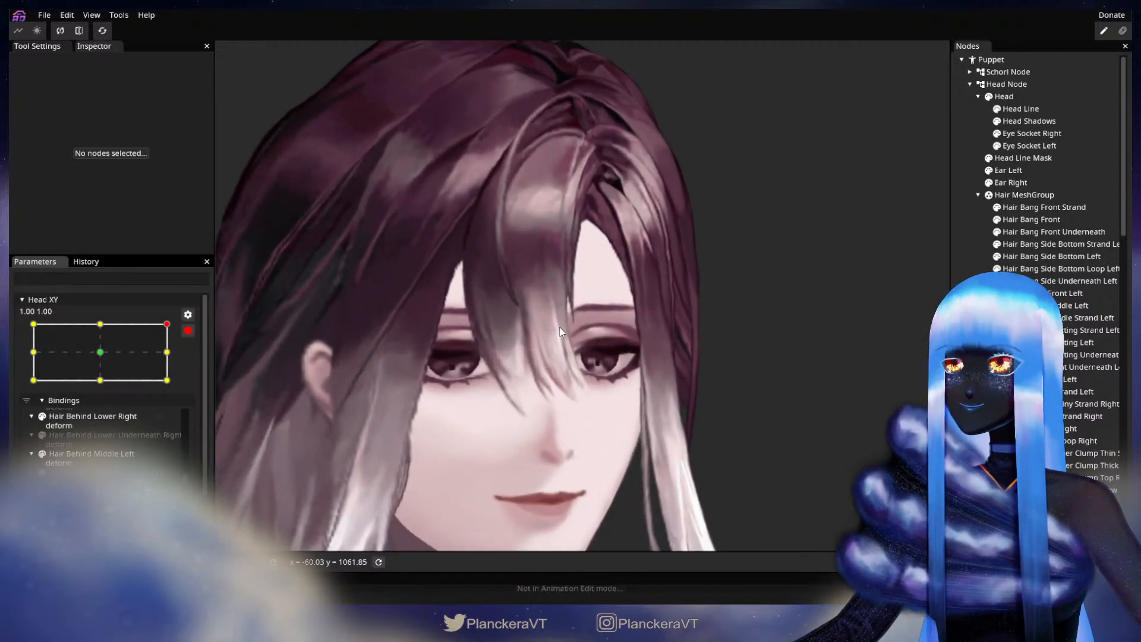
pyautogui.scroll(5, 563, 326)
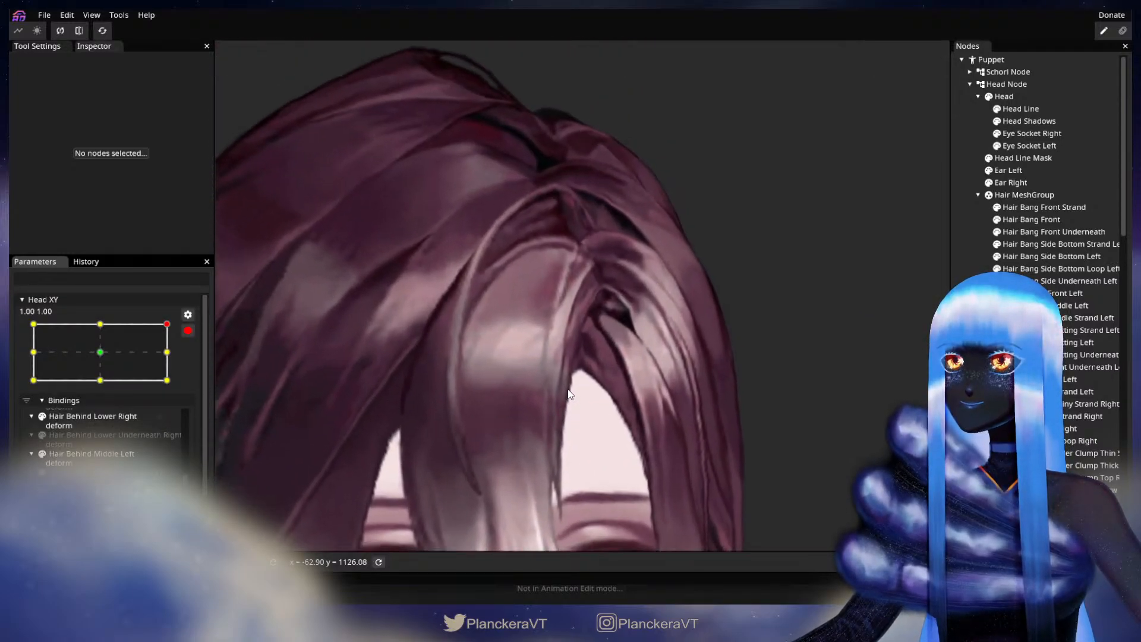
pyautogui.scroll(4, 575, 407)
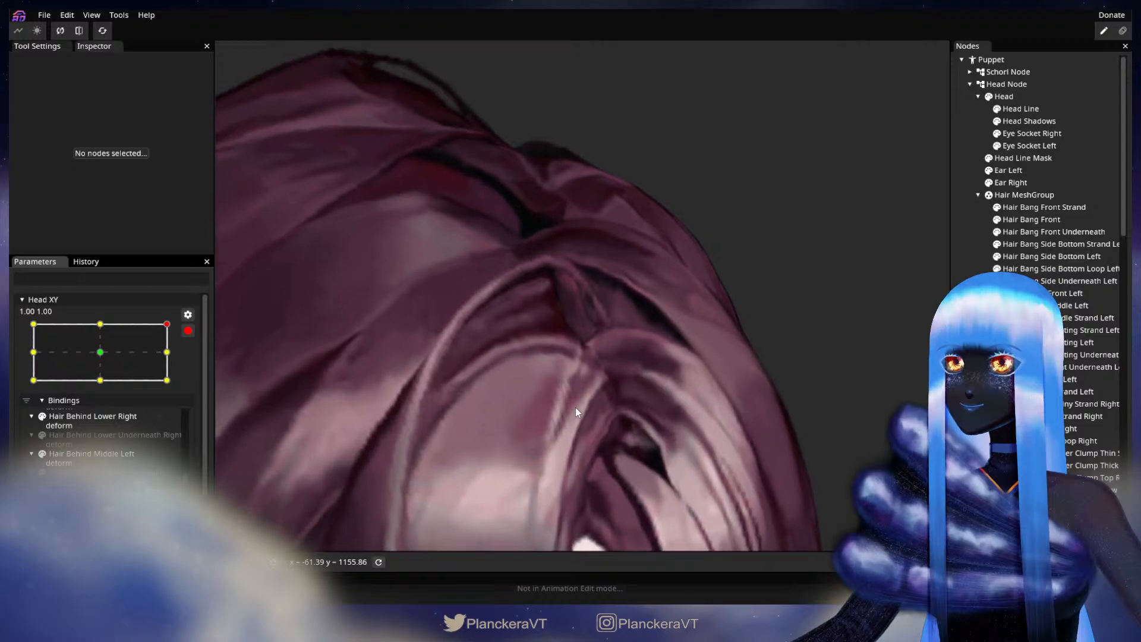
pyautogui.click(1031, 220)
pyautogui.scroll(3, 551, 372)
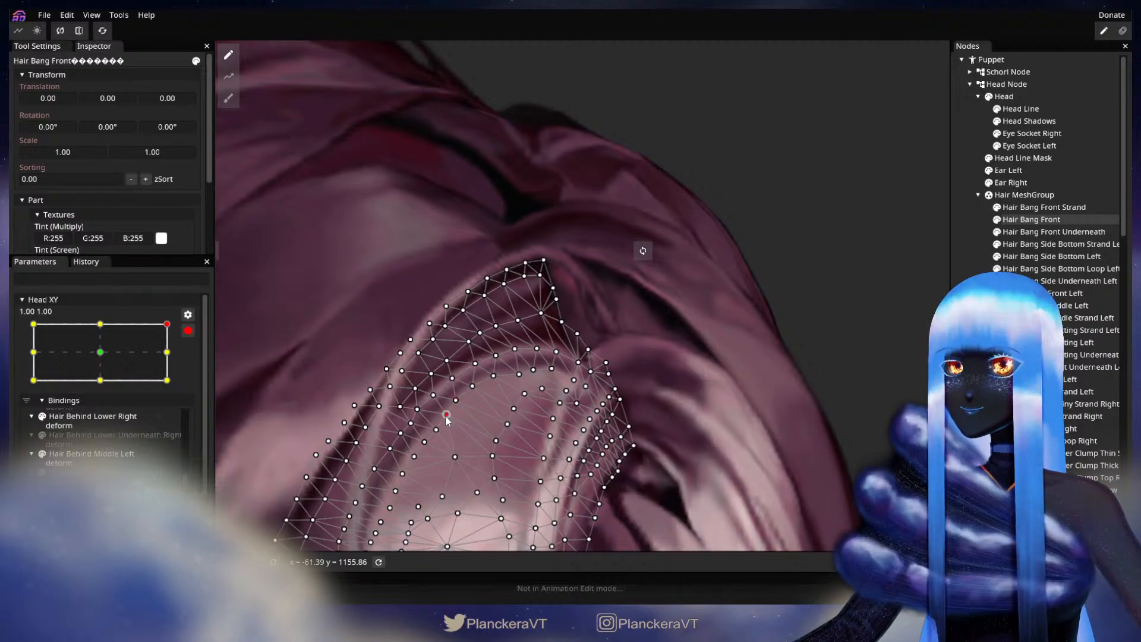
pyautogui.moveTo(454, 439); pyautogui.dragTo(478, 406)
pyautogui.scroll(1, 537, 390)
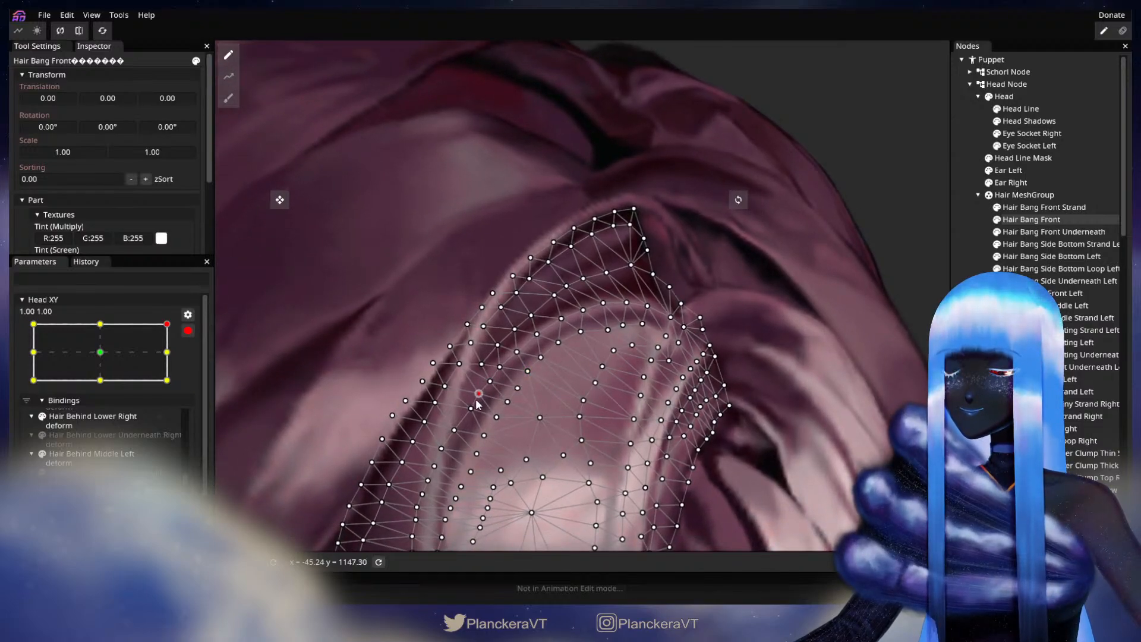
pyautogui.click(470, 409)
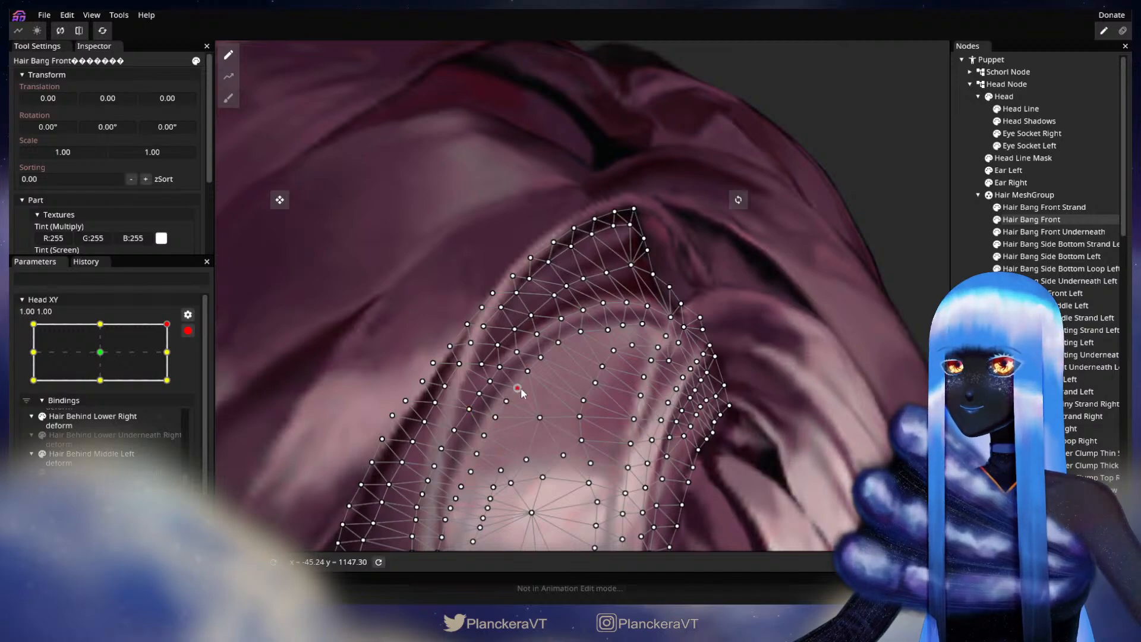
pyautogui.click(527, 372)
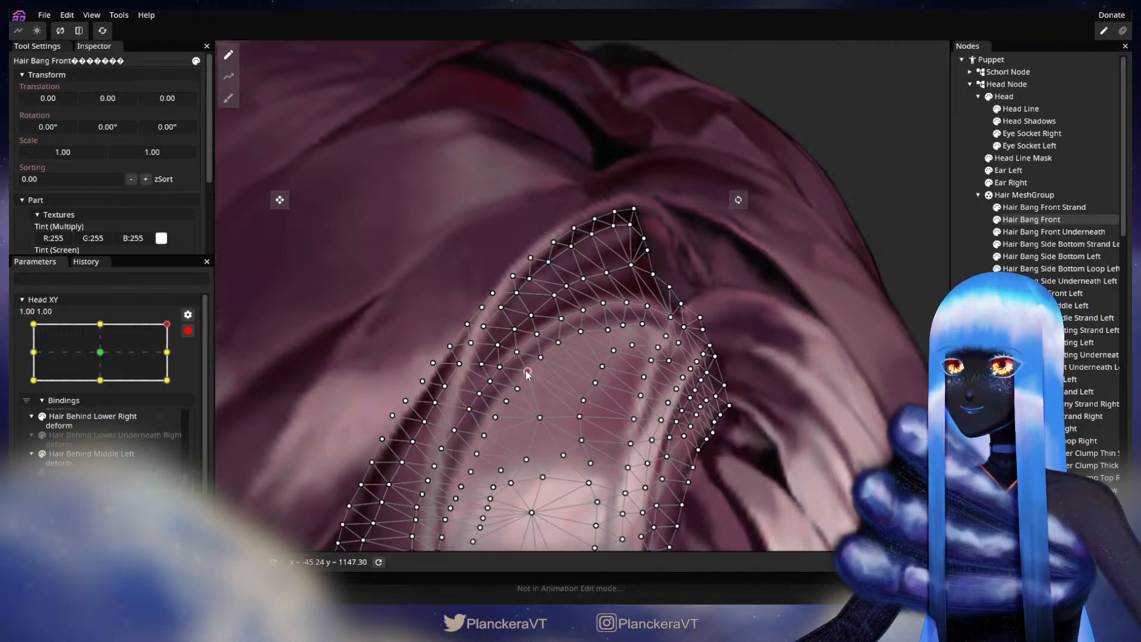
pyautogui.click(516, 352)
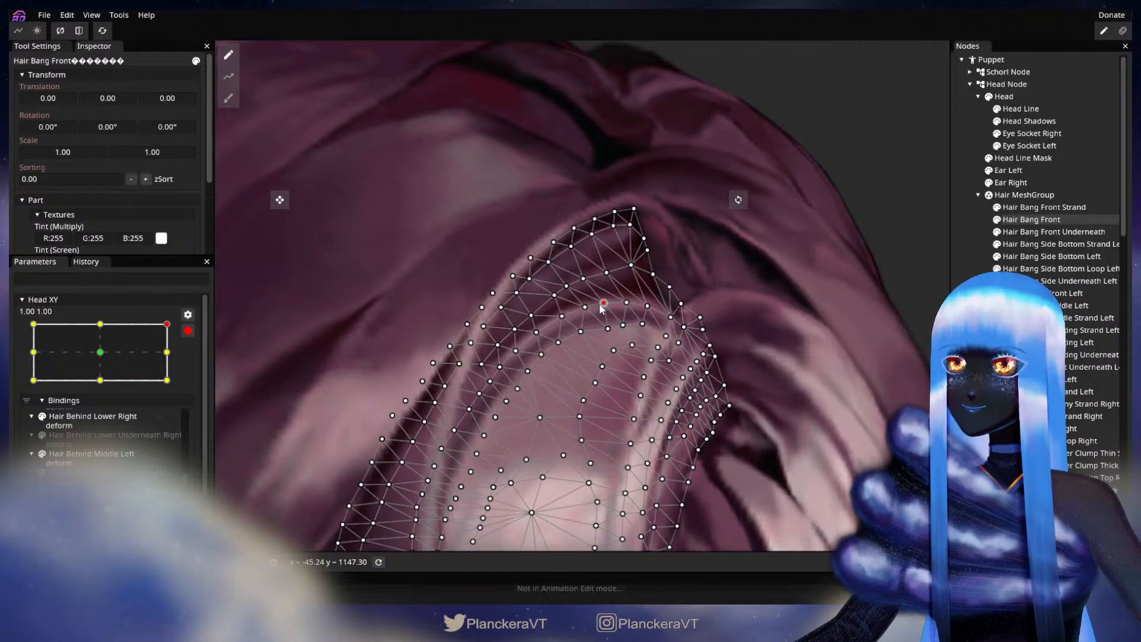
pyautogui.click(1004, 319)
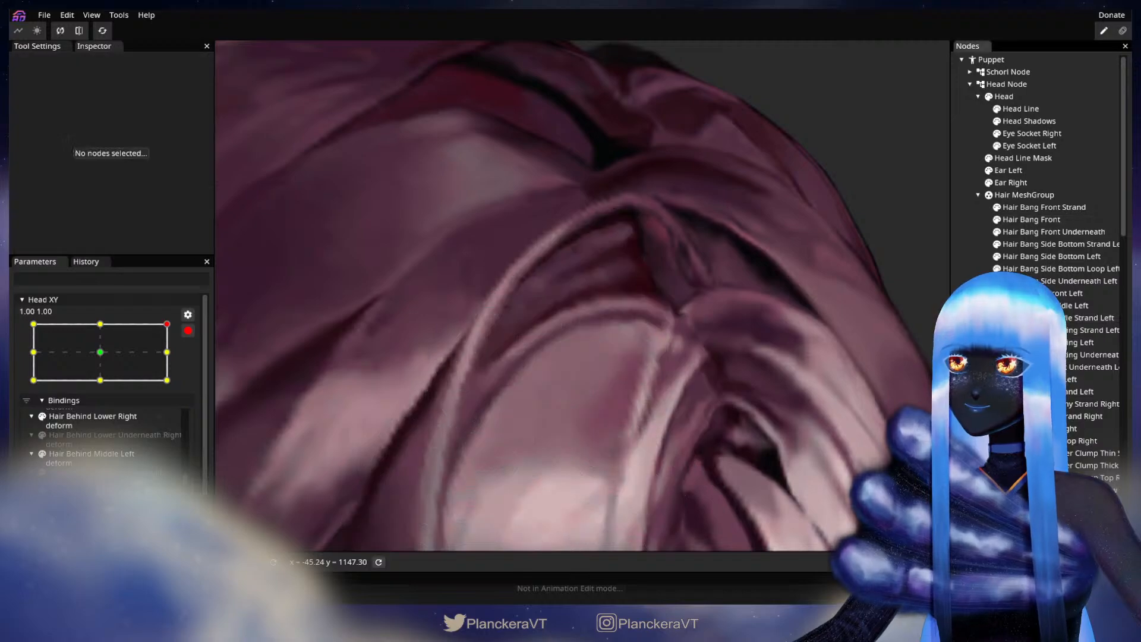
# - Disarm Head XY and examine the whole head while moving the parameter from 1.00, 1.00 to 1.00, -1.00
pyautogui.scroll(-3, 793, 383)
pyautogui.scroll(-5, 785, 398)
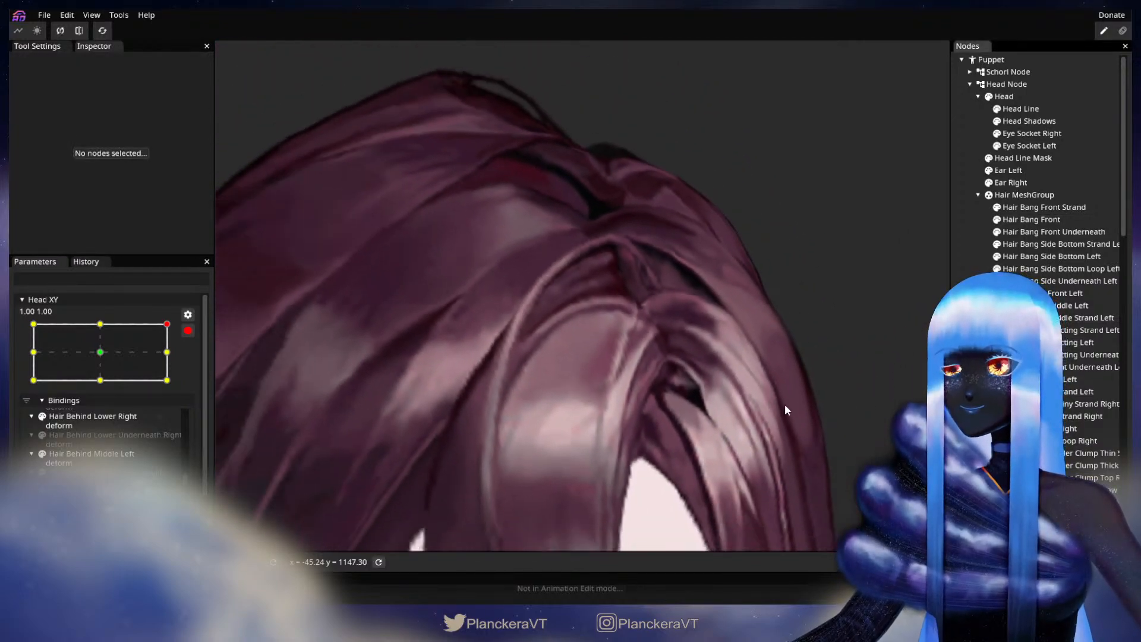
pyautogui.scroll(-5, 785, 405)
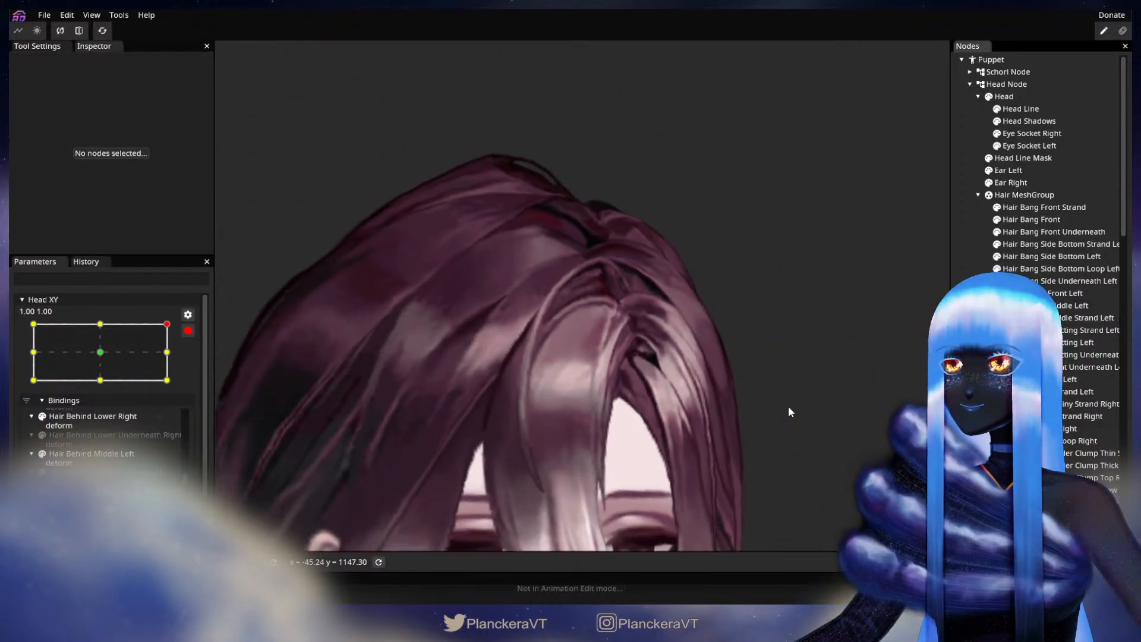
pyautogui.scroll(-3, 742, 364)
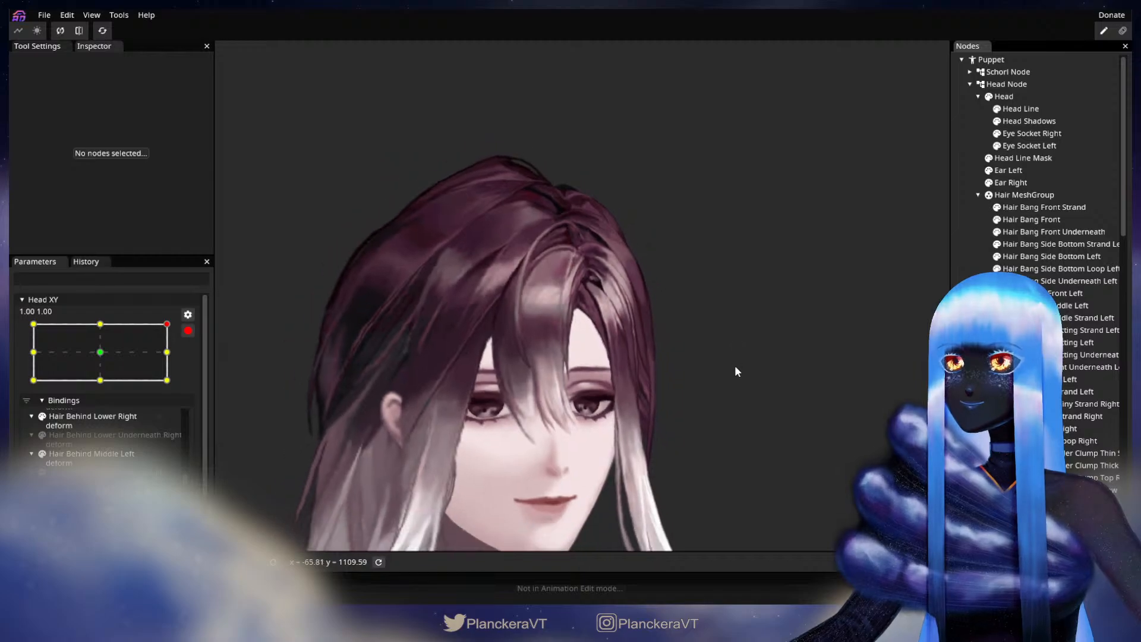
pyautogui.click(188, 330)
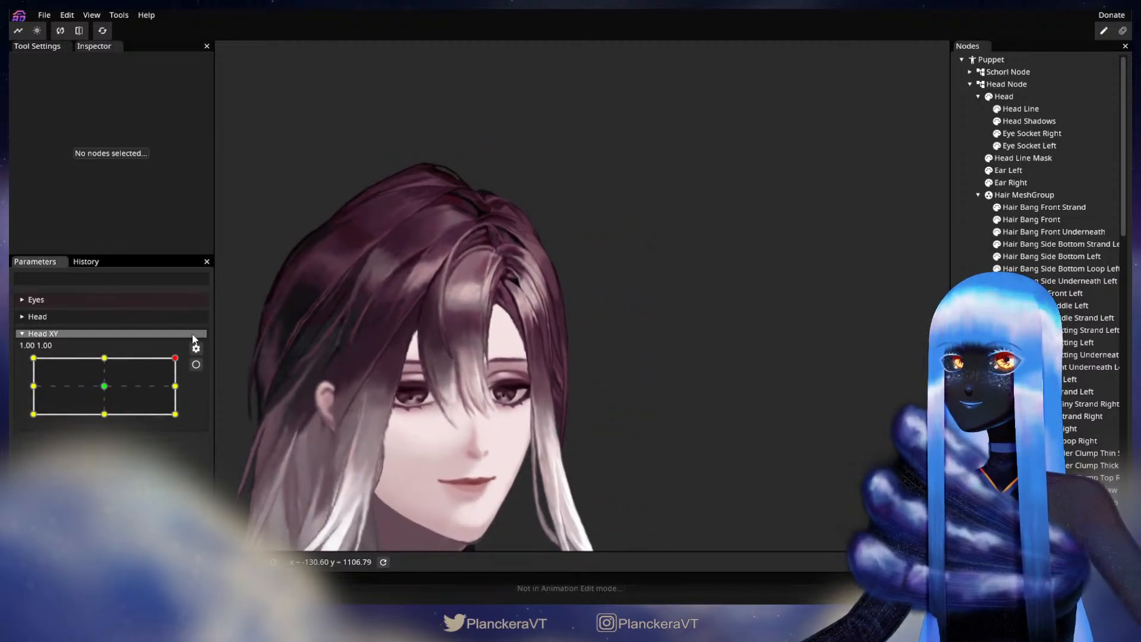
pyautogui.click(176, 387)
pyautogui.moveTo(180, 393); pyautogui.dragTo(183, 364)
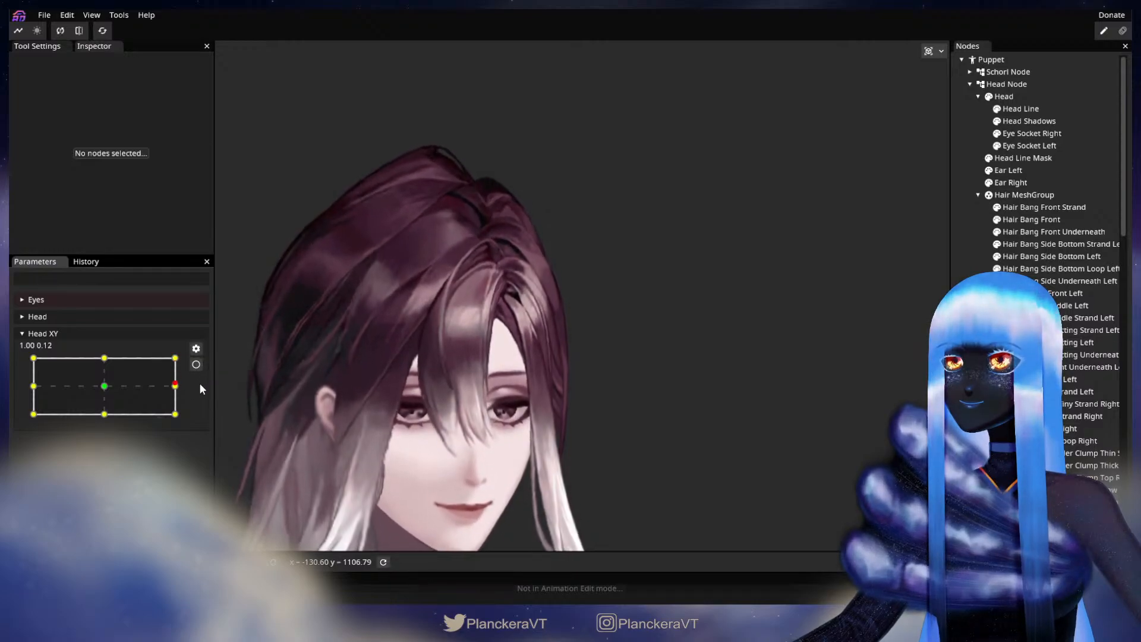
pyautogui.moveTo(176, 358); pyautogui.dragTo(177, 435)
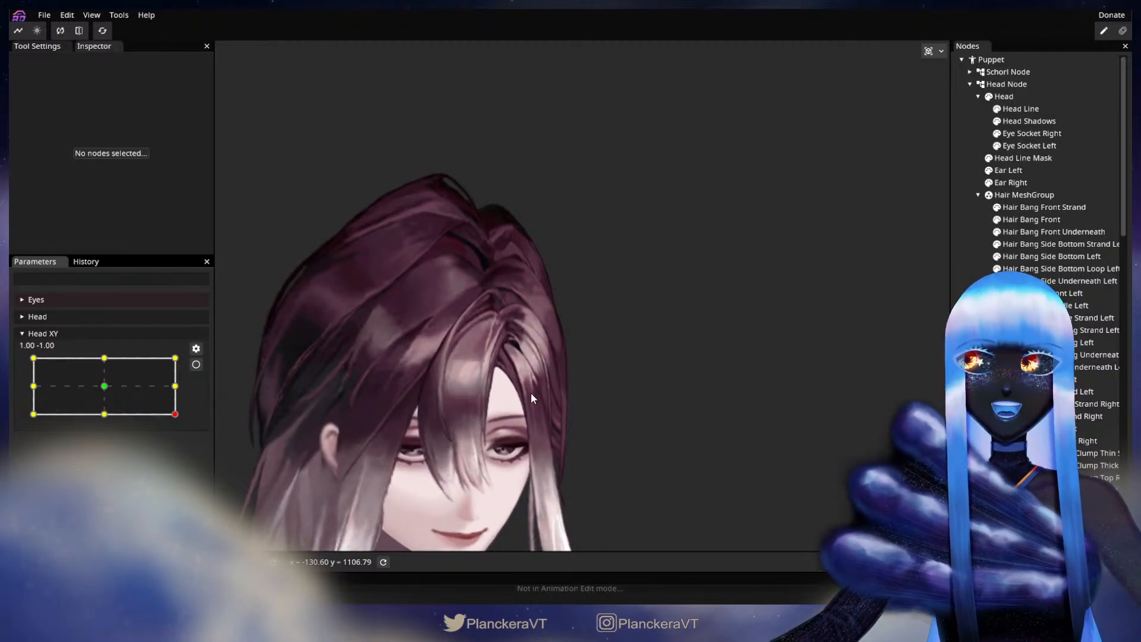
# - Save the model file
pyautogui.click(41, 15)
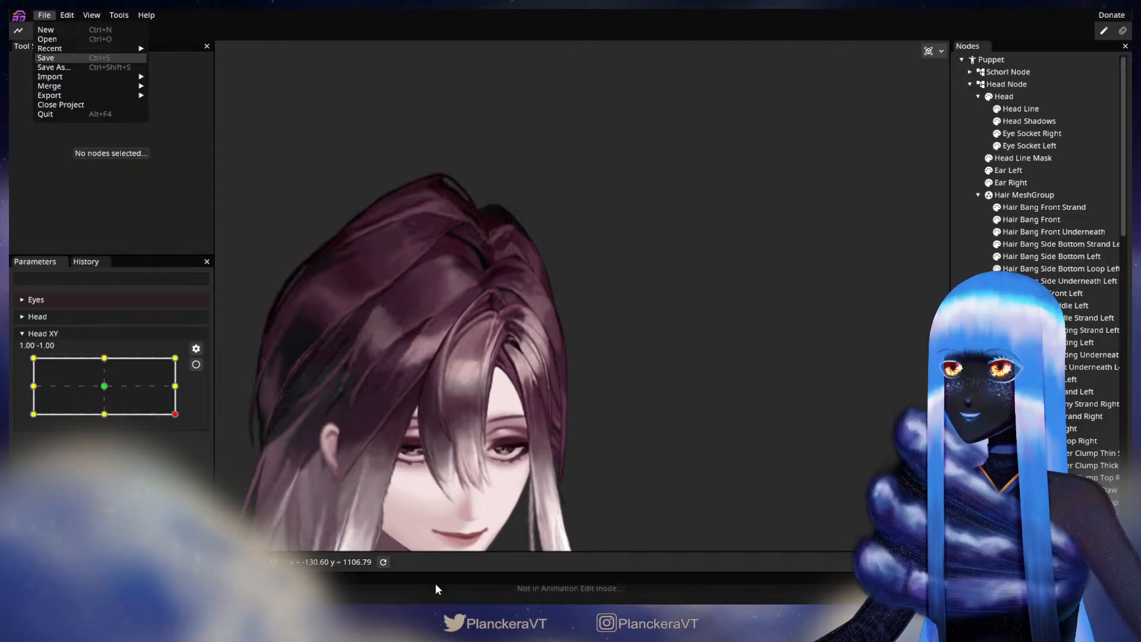